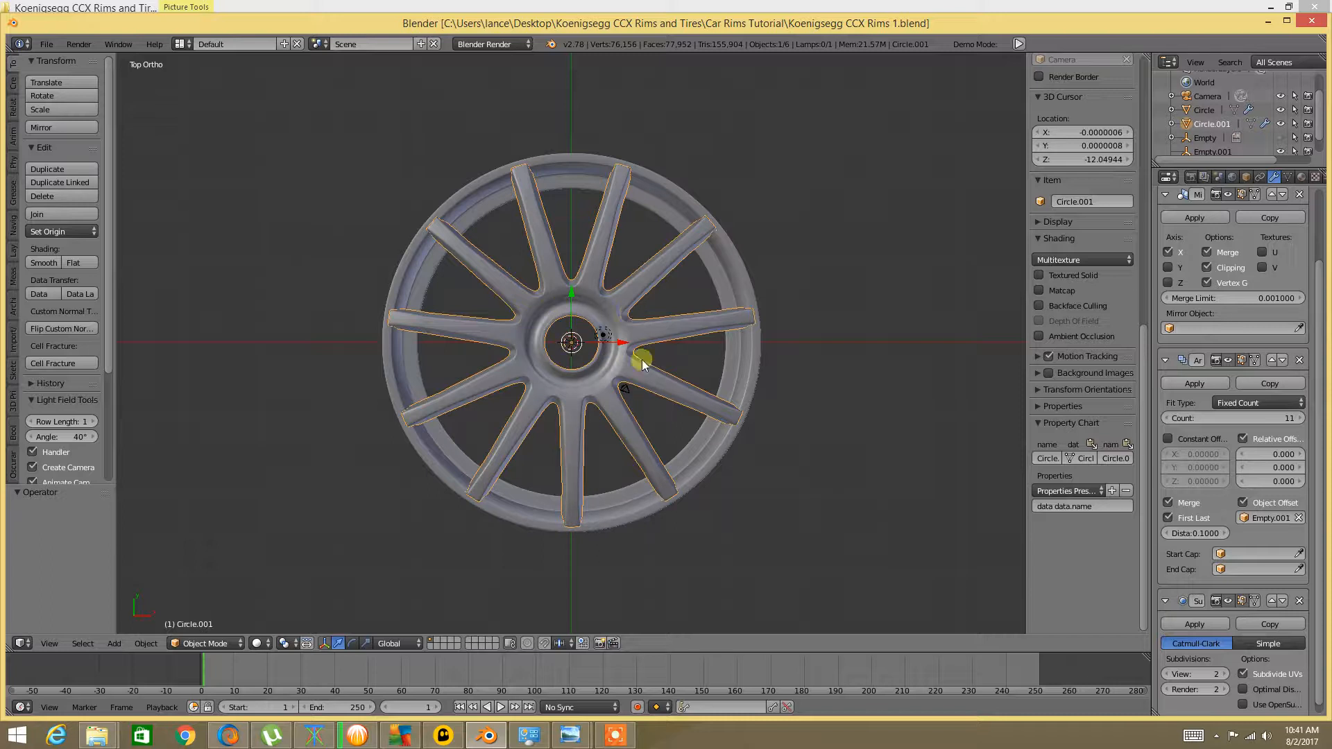
Inspect the spoked wheel from several angles and examine its centre hole closely from above
middle_drag(578, 508, 524, 309)
scroll(560, 384, up, 2)
scroll(522, 308, down, 3)
middle_drag(408, 333, 509, 347)
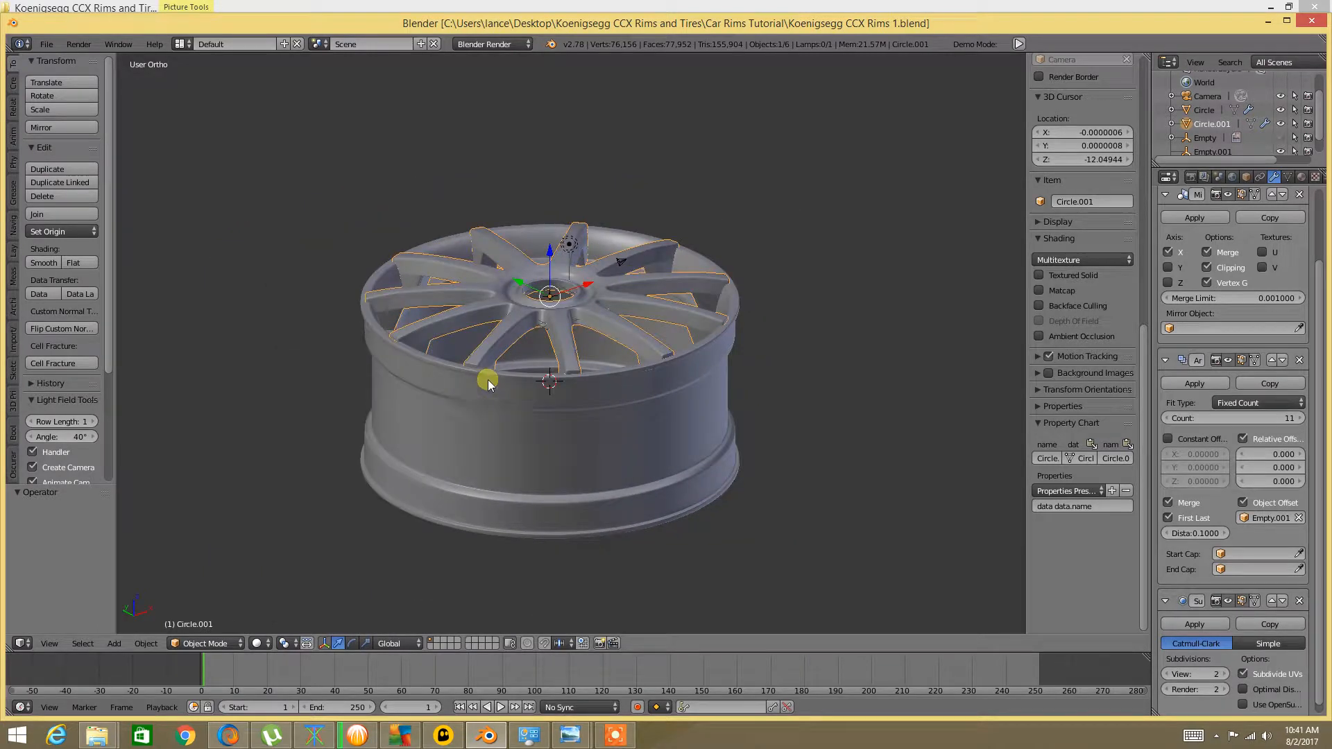
middle_drag(617, 259, 521, 342)
scroll(722, 288, up, 5)
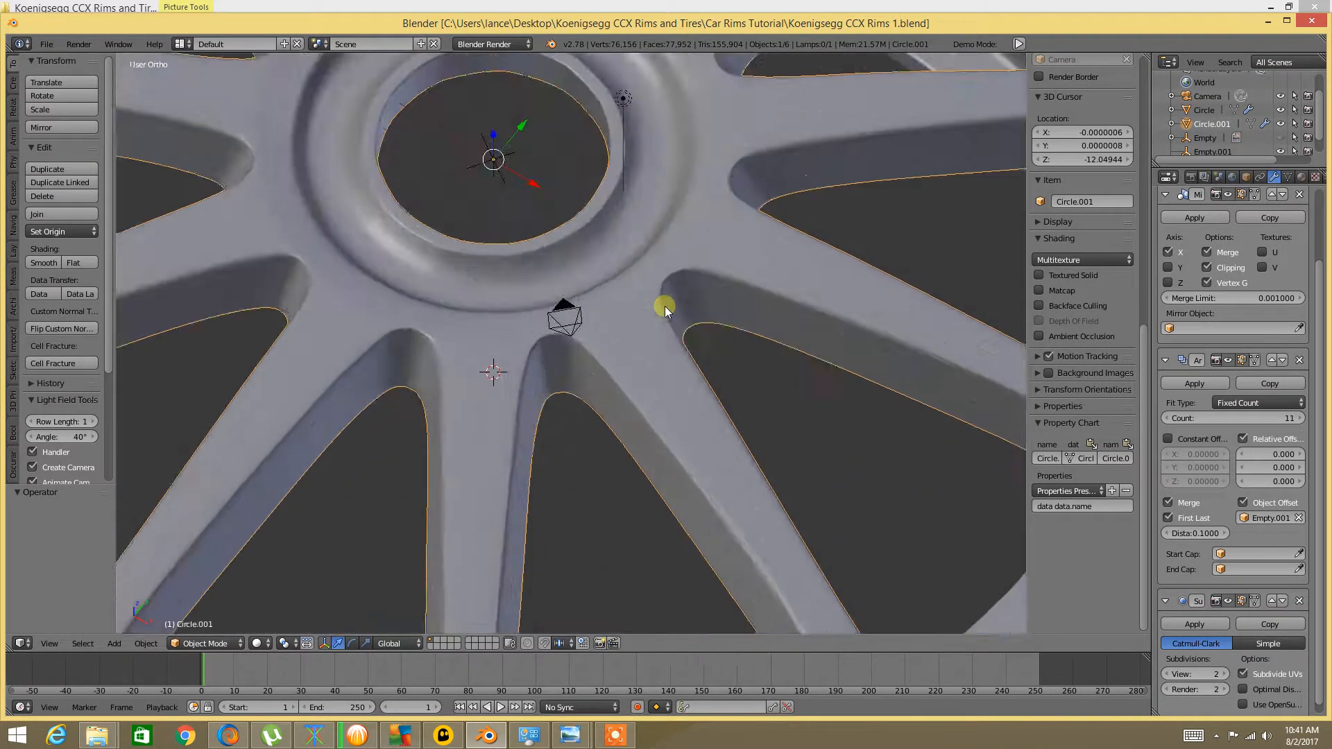
scroll(665, 309, down, 6)
middle_drag(601, 319, 610, 372)
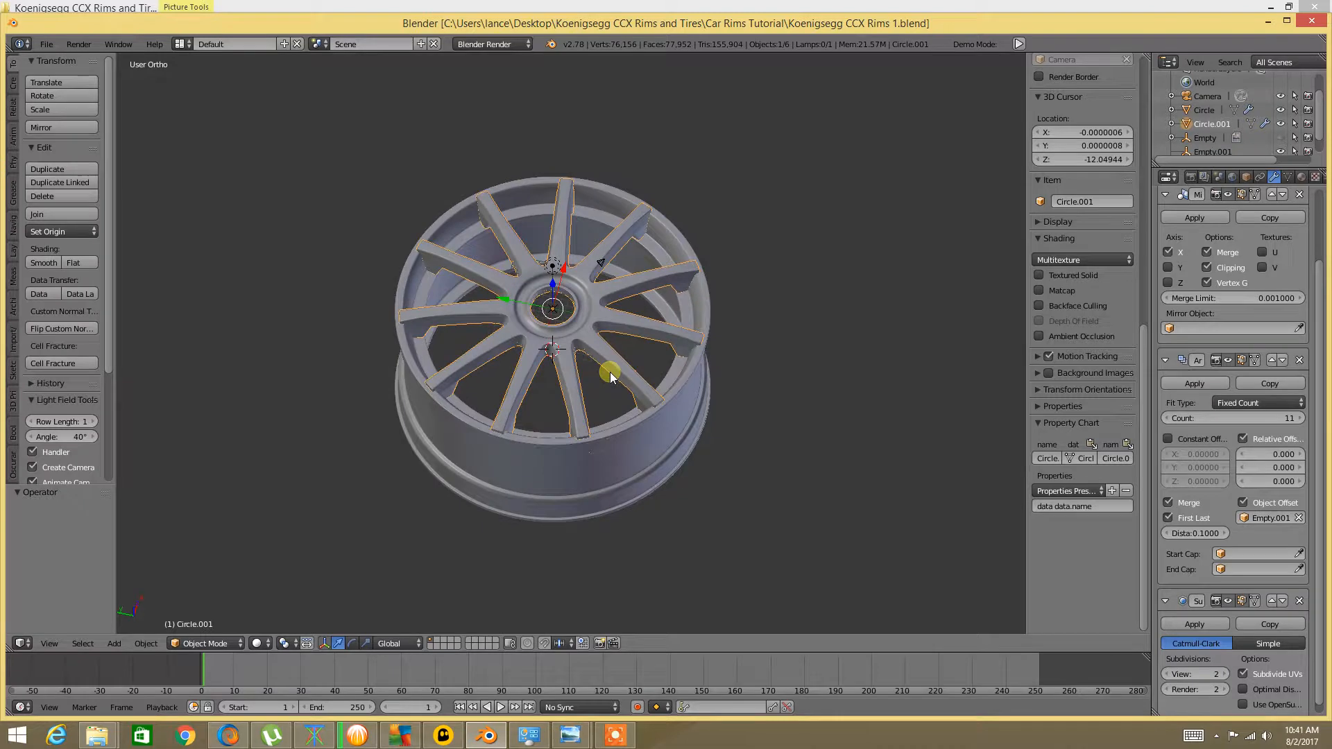
key(KP_7)
scroll(659, 169, up, 3)
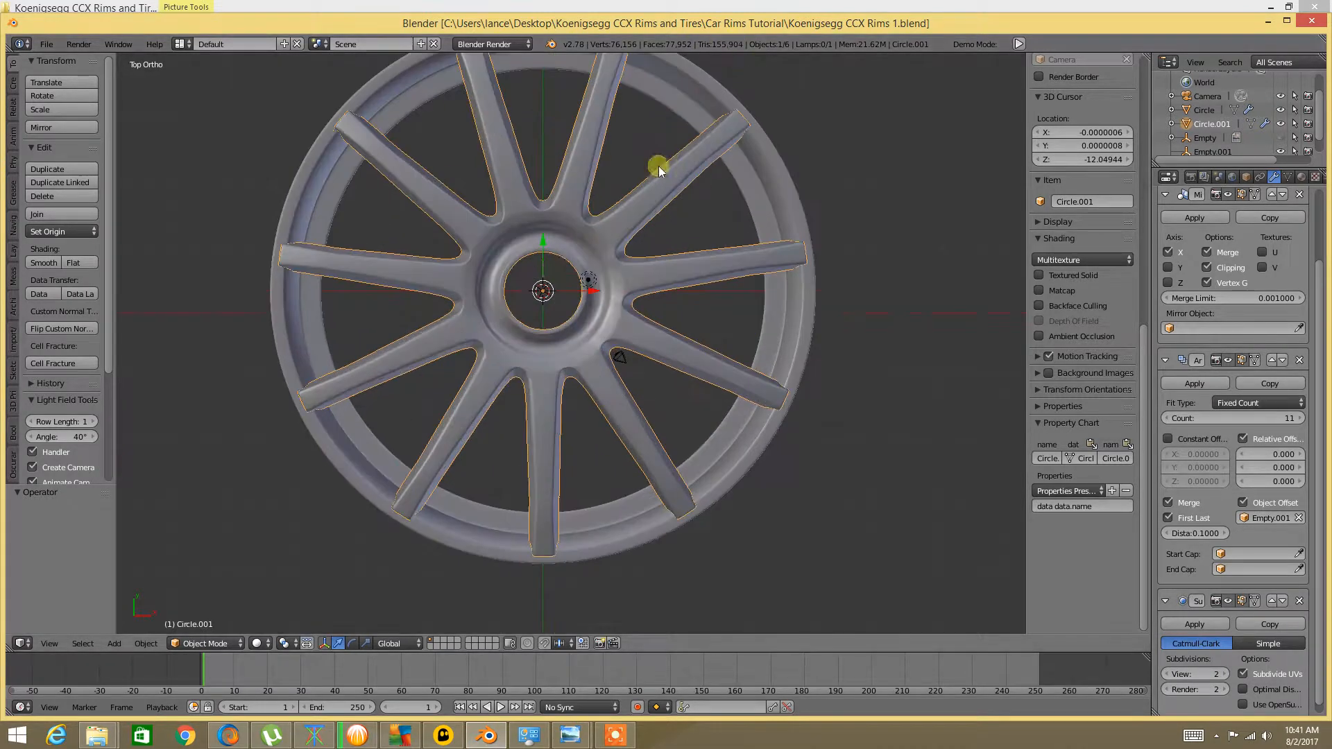
scroll(658, 169, up, 4)
shift+middle_drag(629, 194, 651, 318)
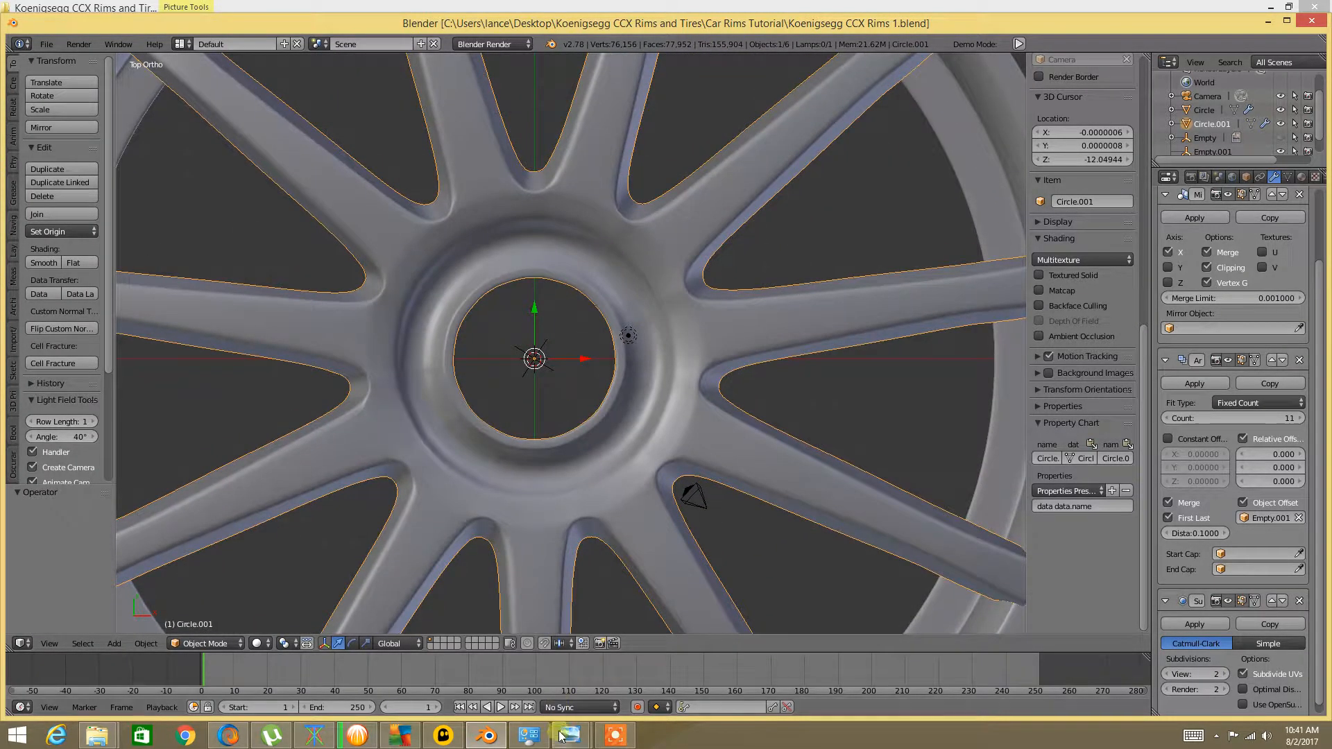
Switch to Windows Photo Viewer, examine the hexagonal centre nut in the two reference wheel photos, and return to Blender
mouse_move(561, 737)
click(619, 668)
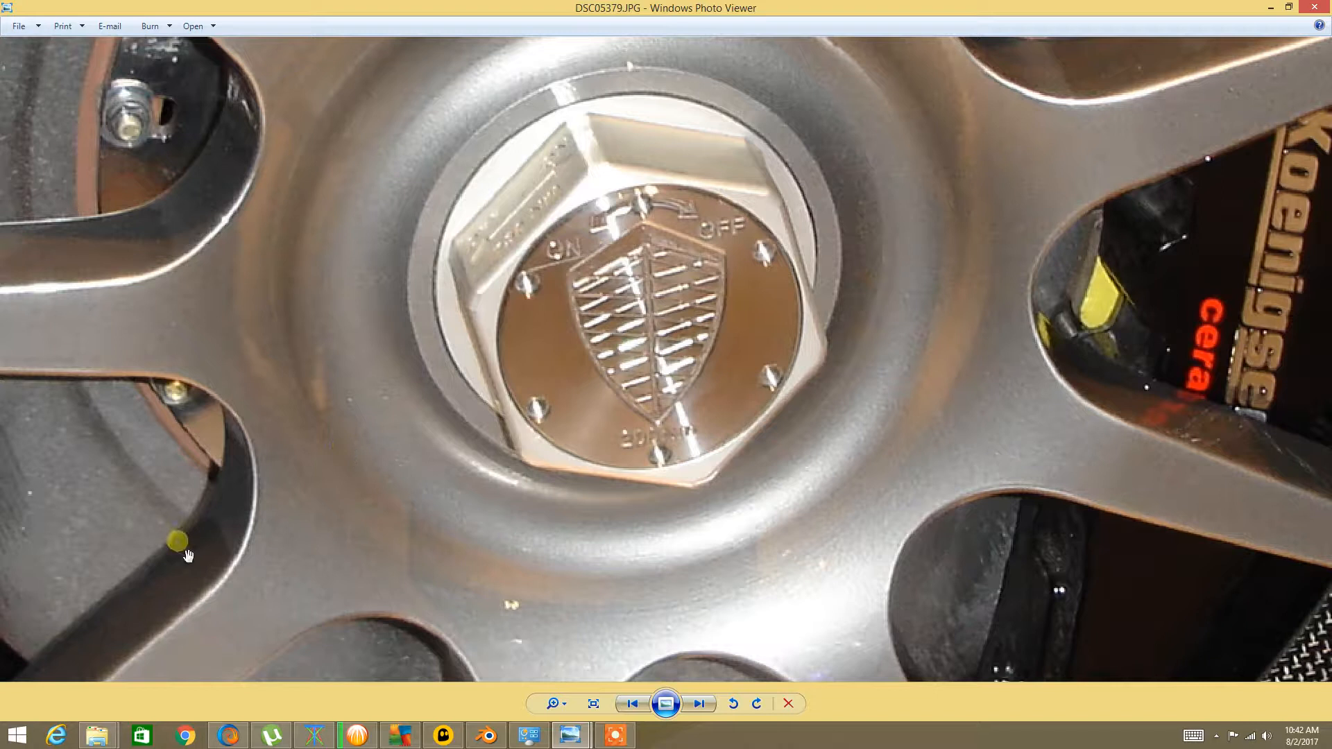
mouse_move(565, 736)
click(510, 667)
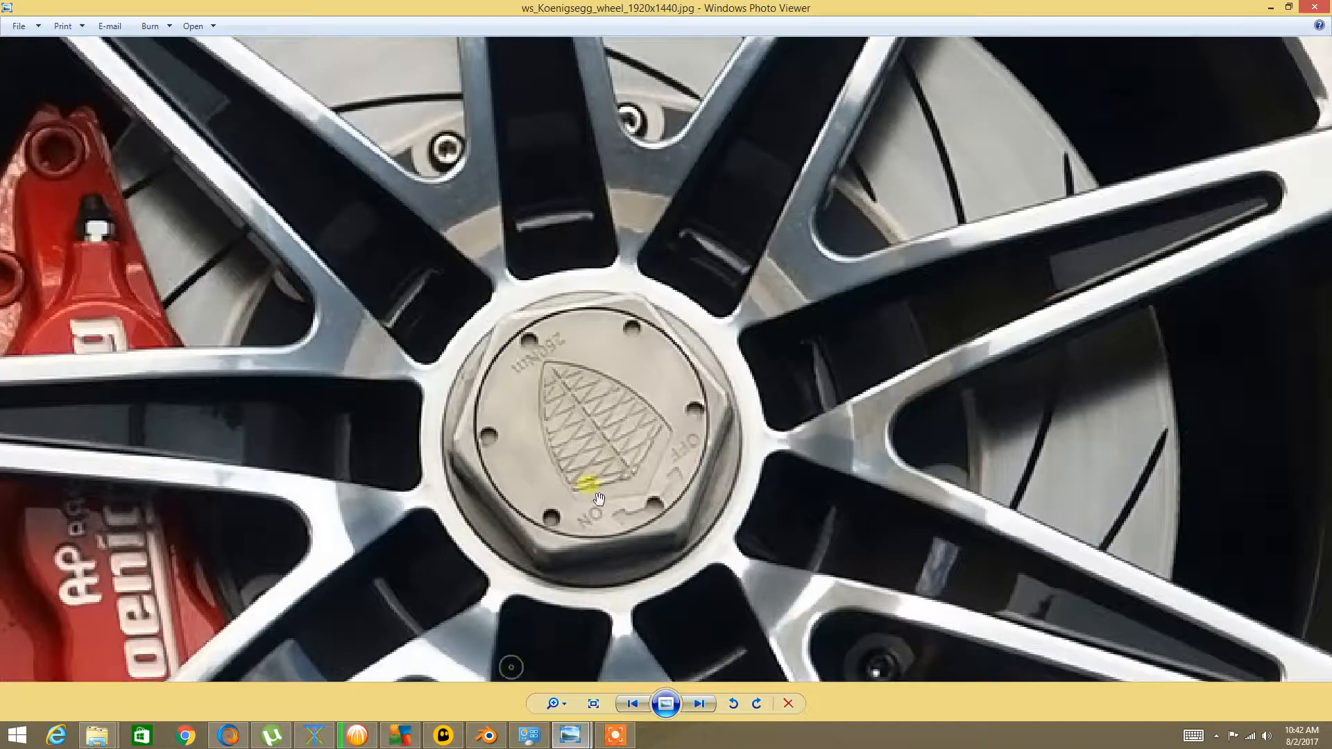
scroll(500, 562, up, 2)
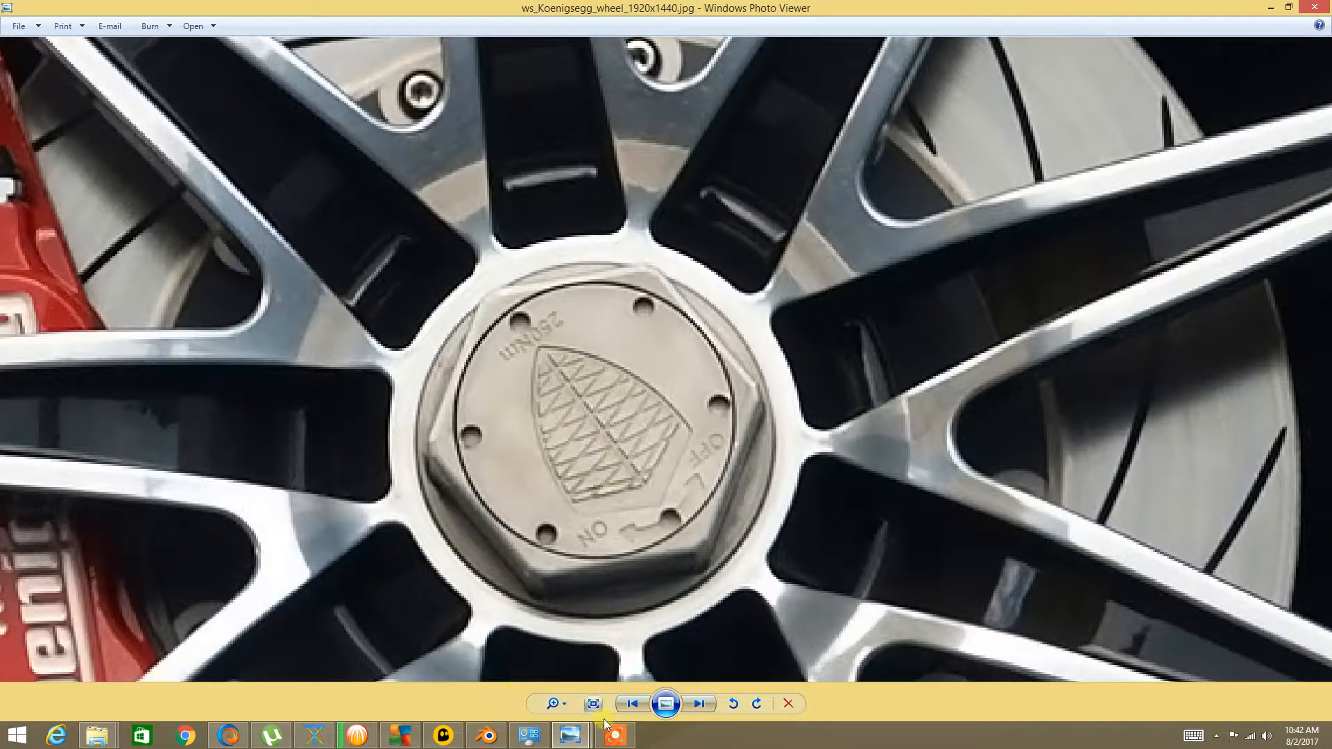
click(617, 736)
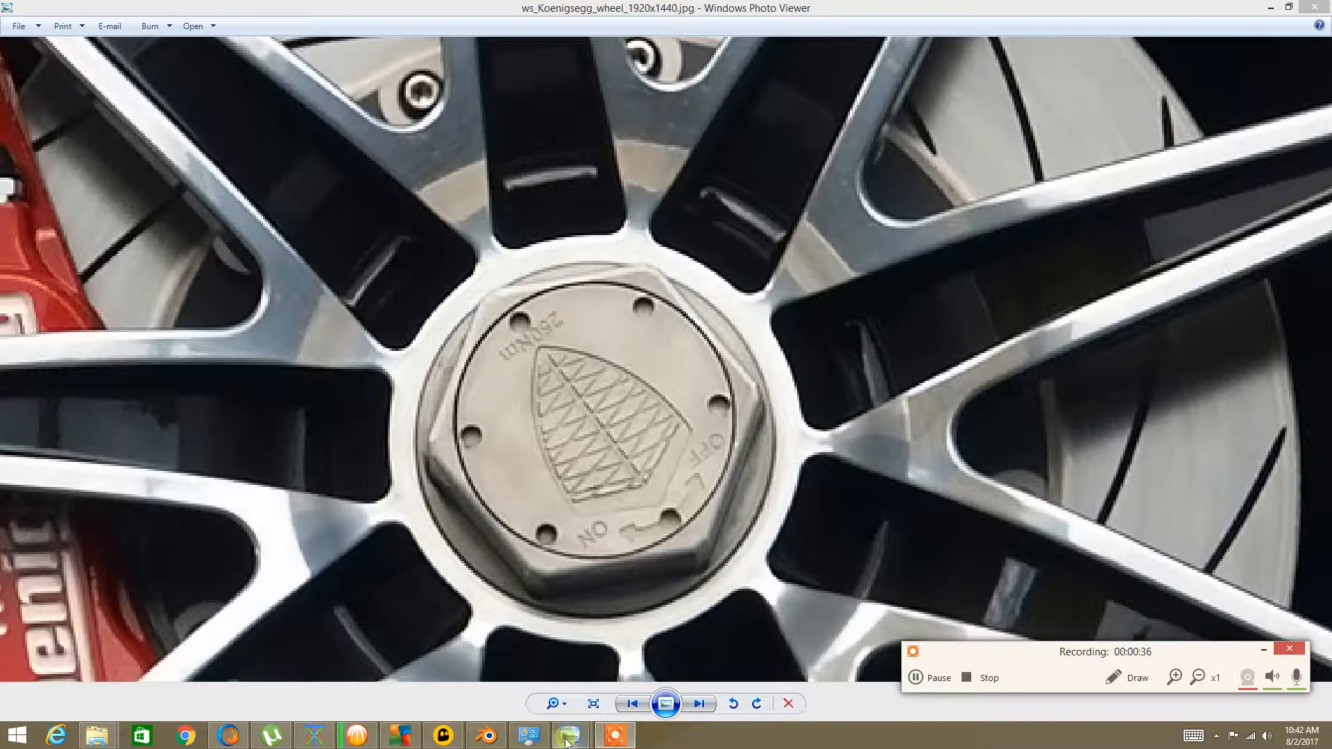
click(487, 736)
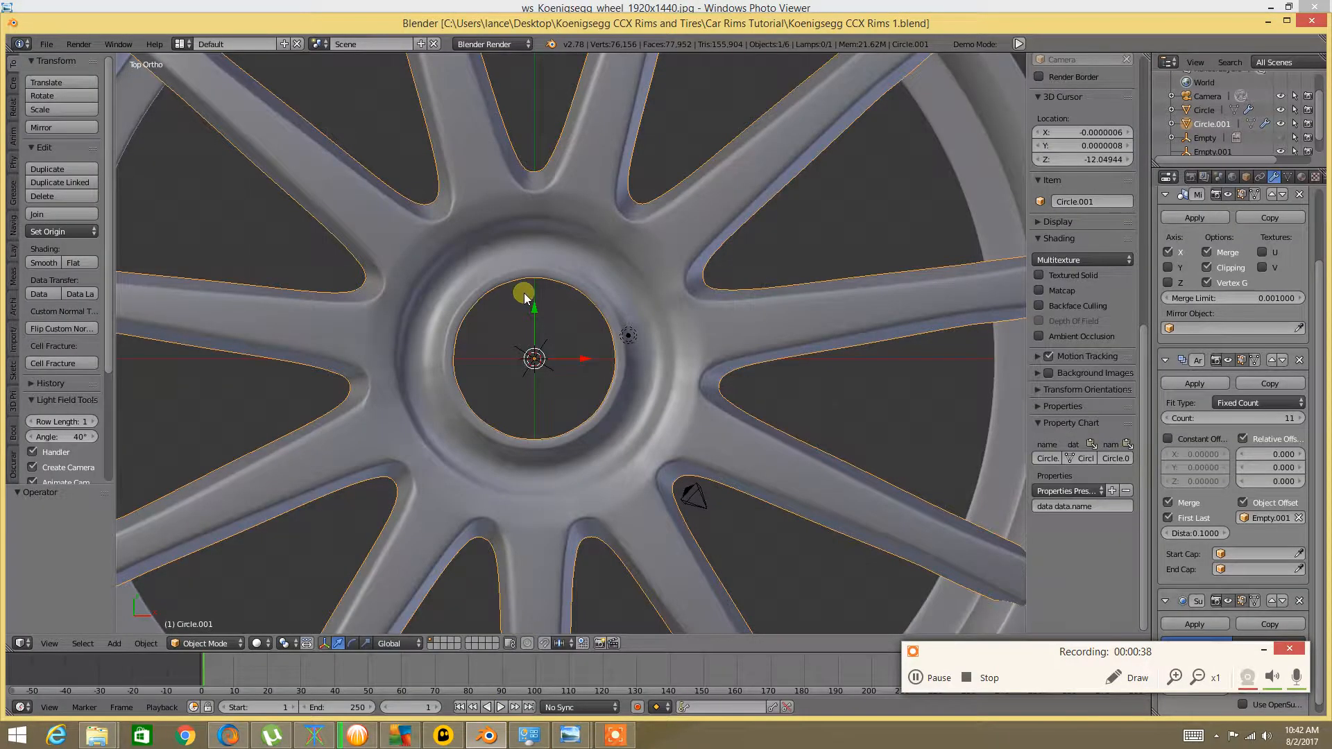
scroll(541, 292, up, 2)
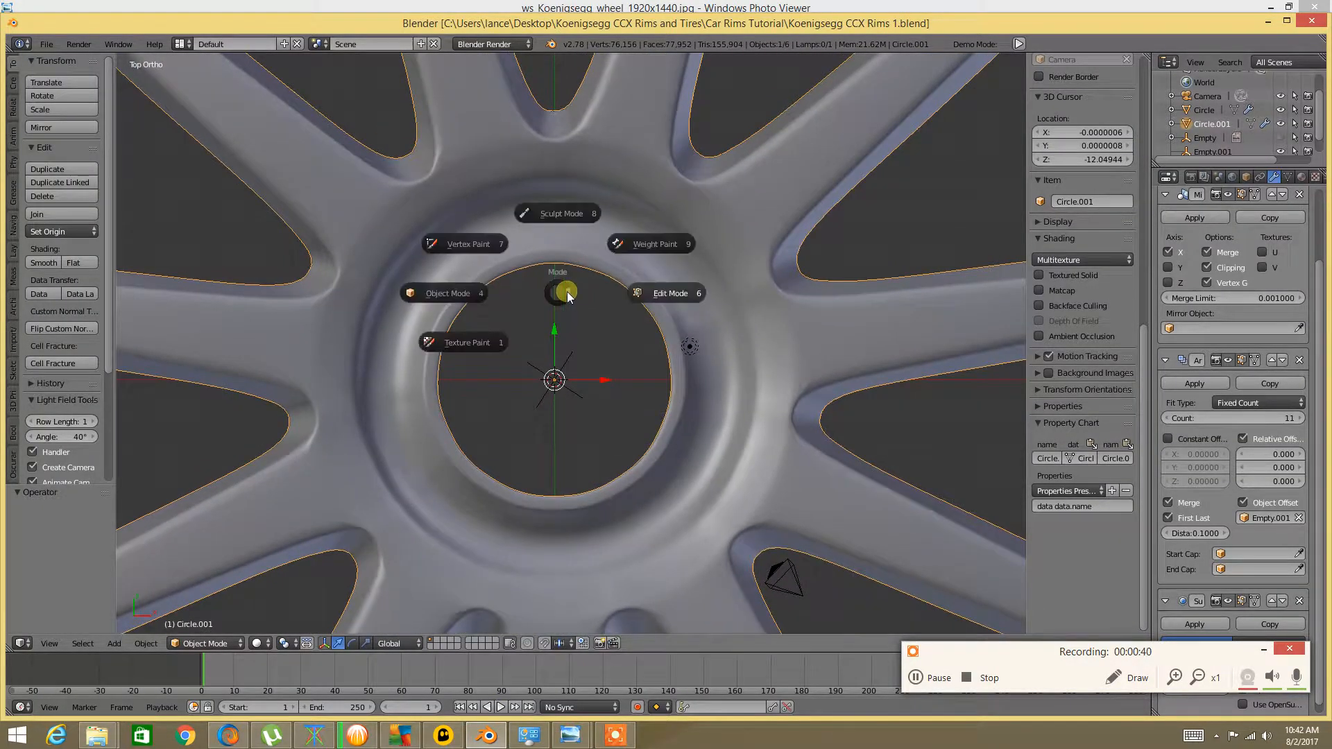
click(677, 294)
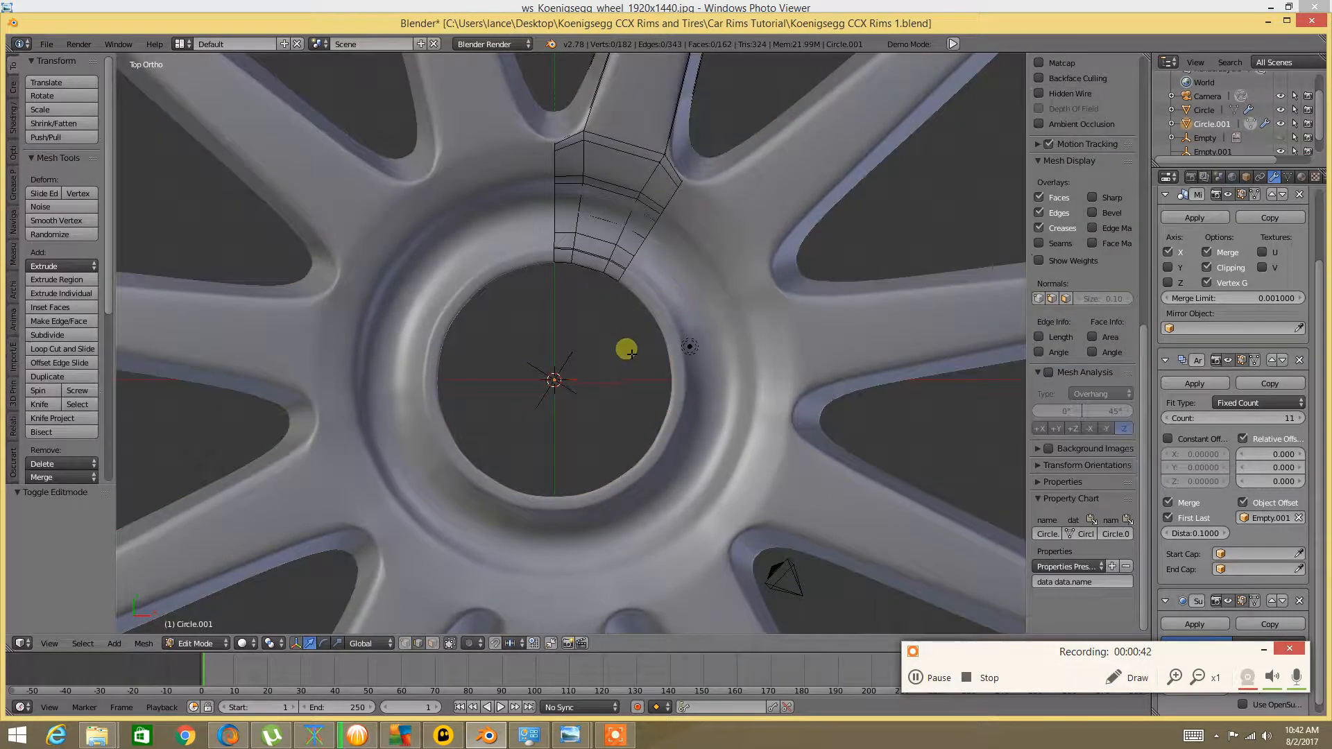
key(Tab)
click(482, 360)
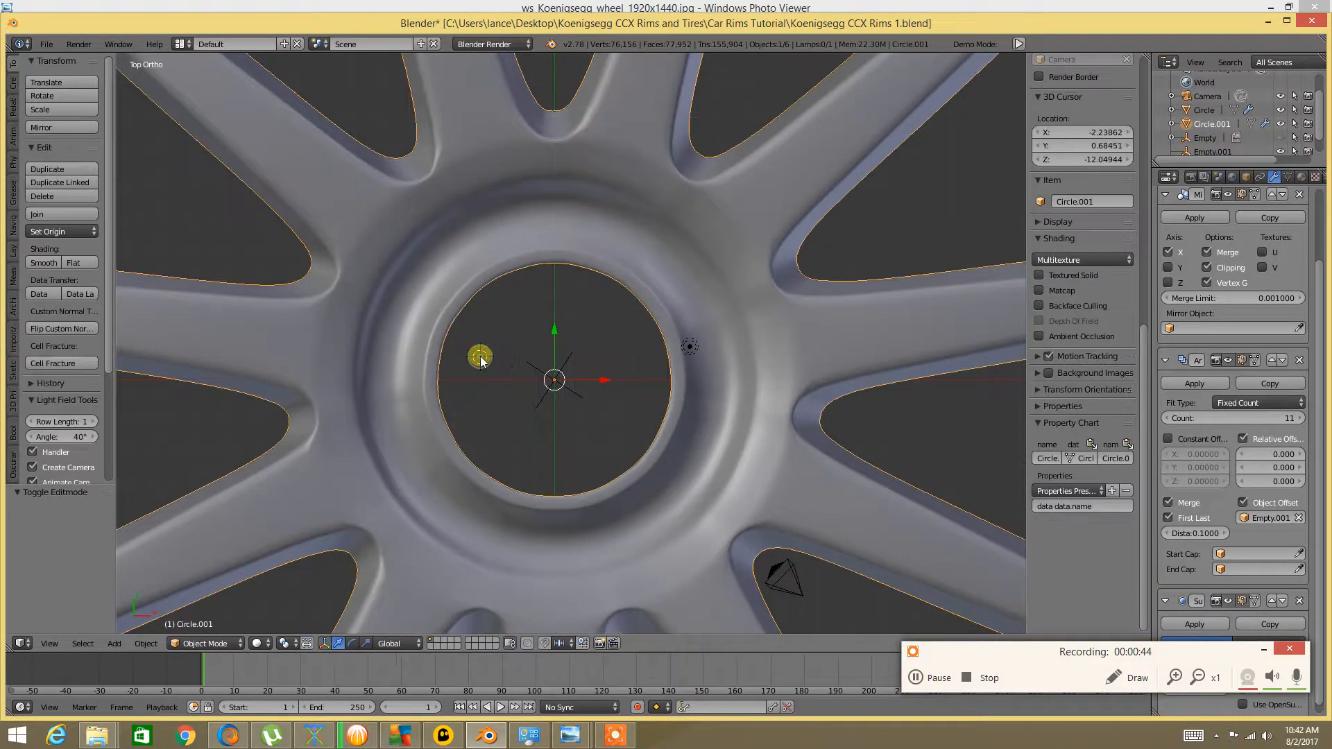
Deselect the spokes and examine the hub and spoke surfaces from an angled view
scroll(555, 331, down, 5)
middle_drag(555, 331, 495, 297)
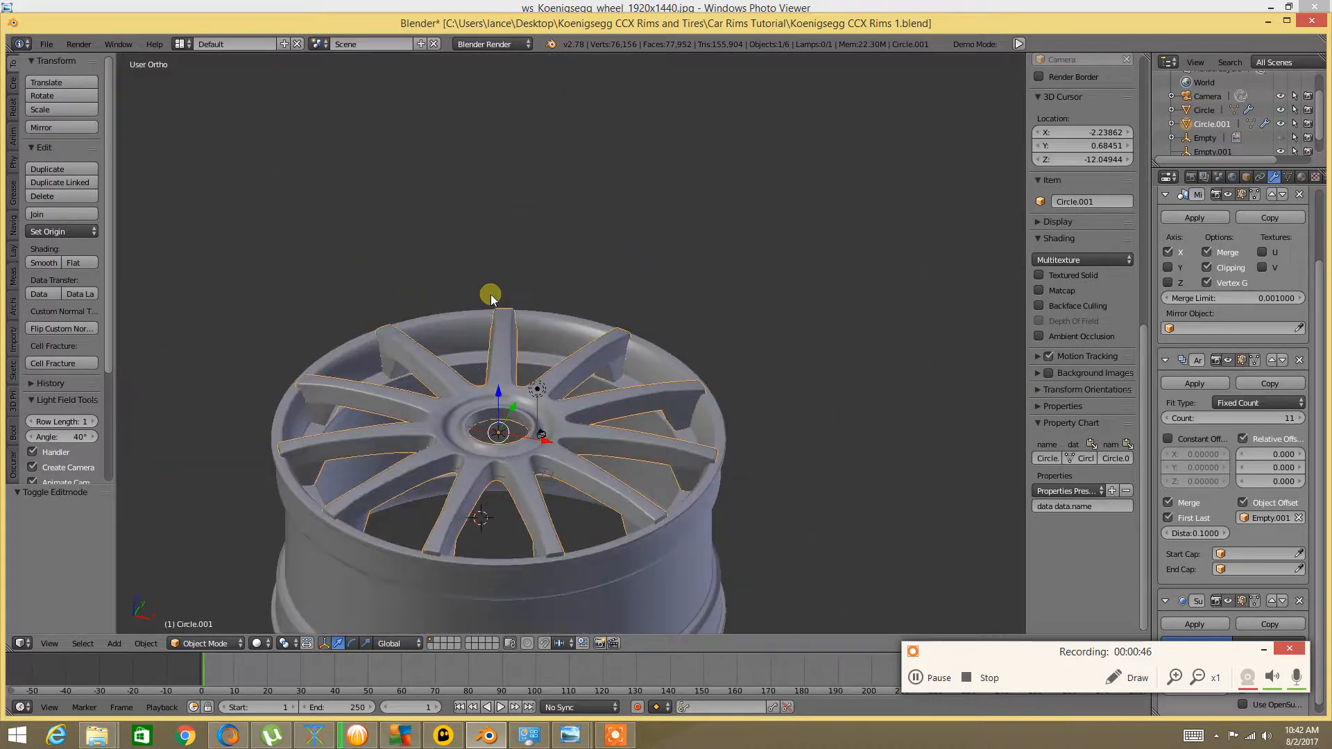
scroll(495, 297, up, 6)
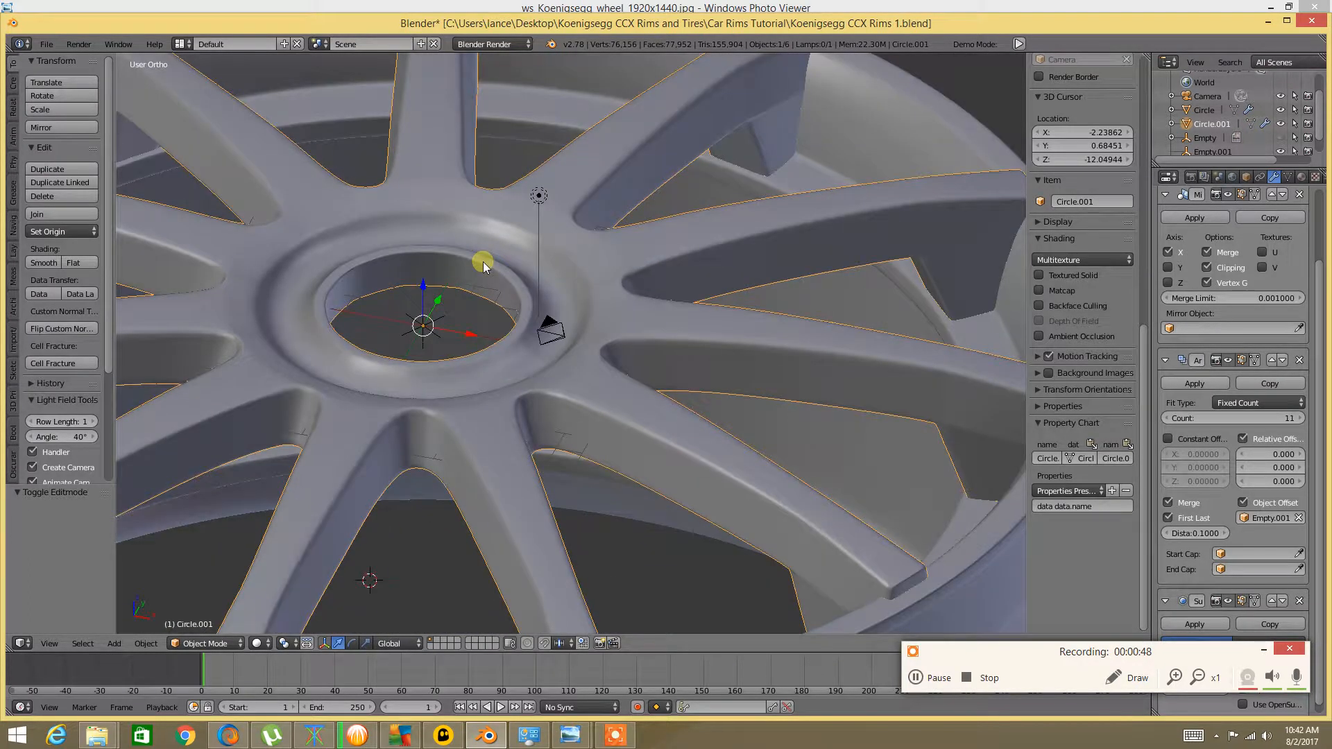
key(a)
scroll(483, 261, down, 7)
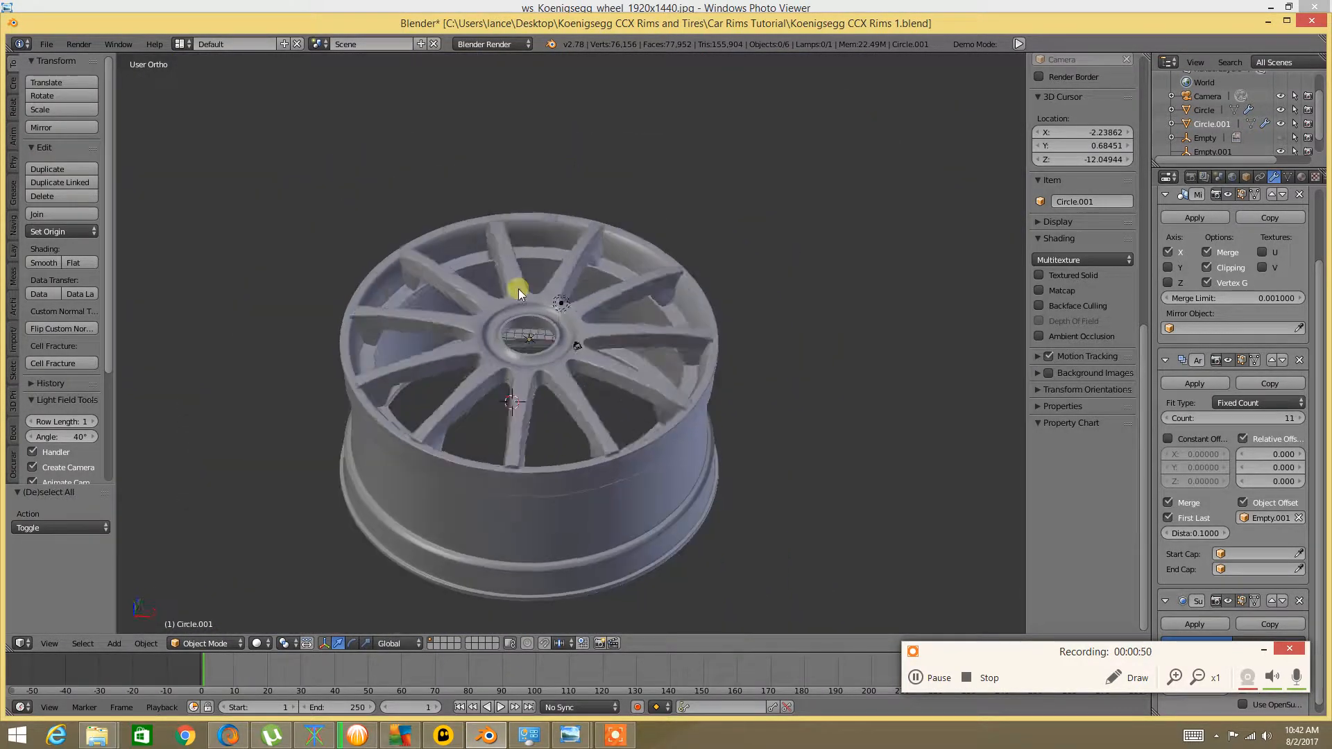
scroll(499, 294, up, 3)
middle_drag(498, 295, 469, 295)
scroll(514, 283, up, 3)
Select the spokes, compare them with the Mirror modifier shown and hidden in the viewport, and remove that modifier
right_click(595, 368)
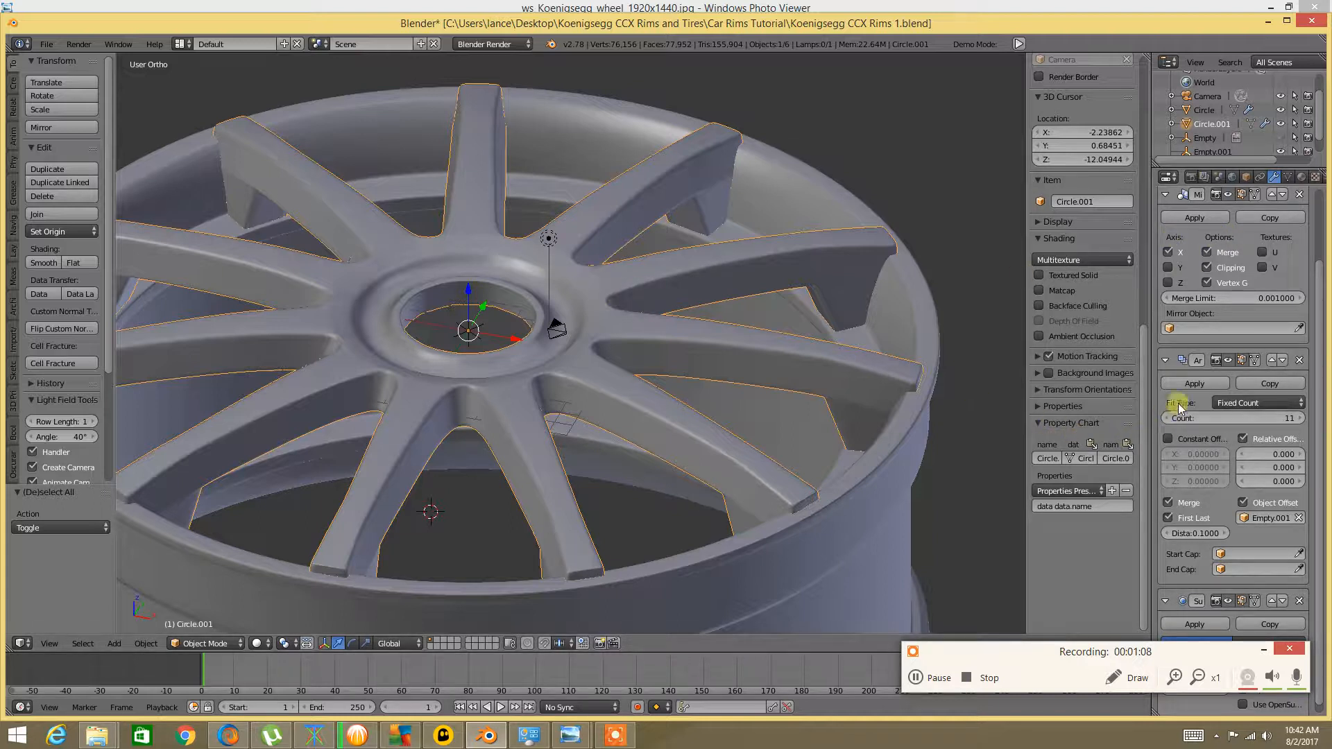
click(1226, 197)
click(1226, 198)
click(1226, 198)
click(1226, 197)
click(1226, 198)
scroll(548, 242, down, 3)
middle_drag(548, 238, 1000, 111)
middle_drag(657, 256, 573, 414)
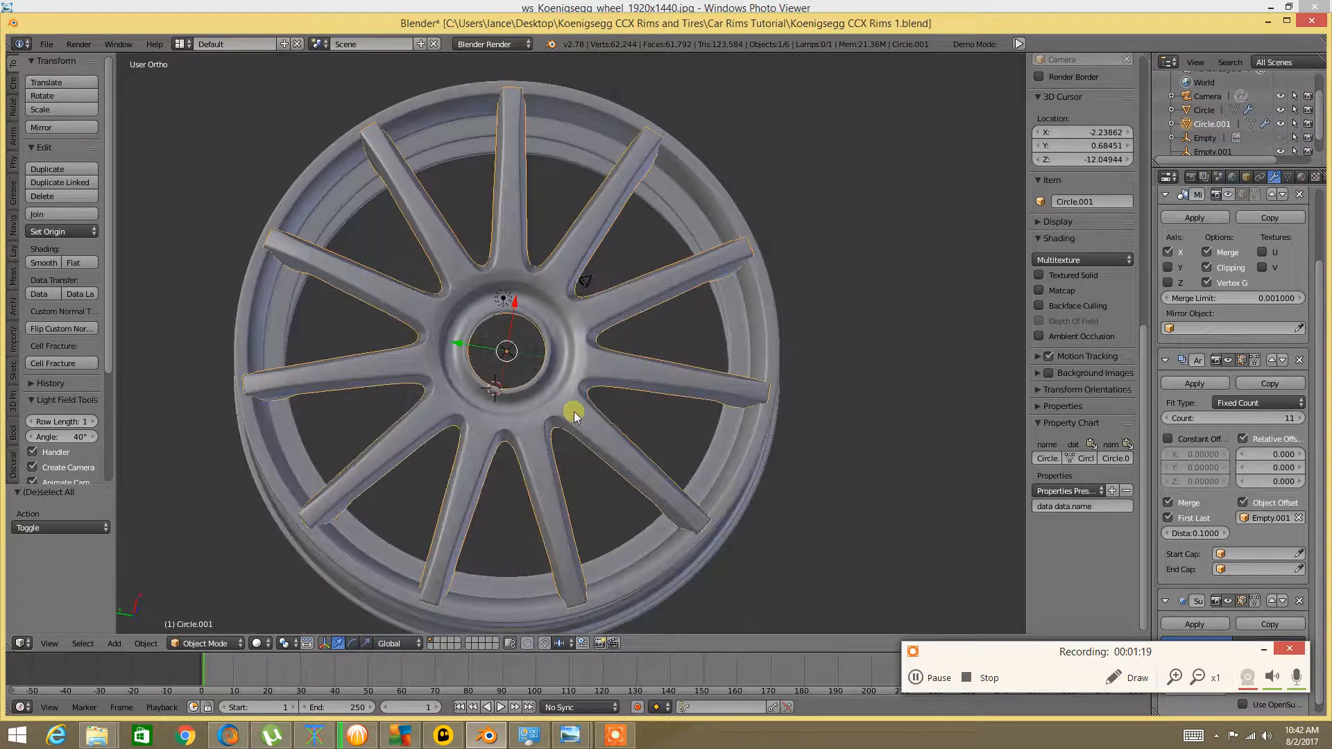
click(1225, 195)
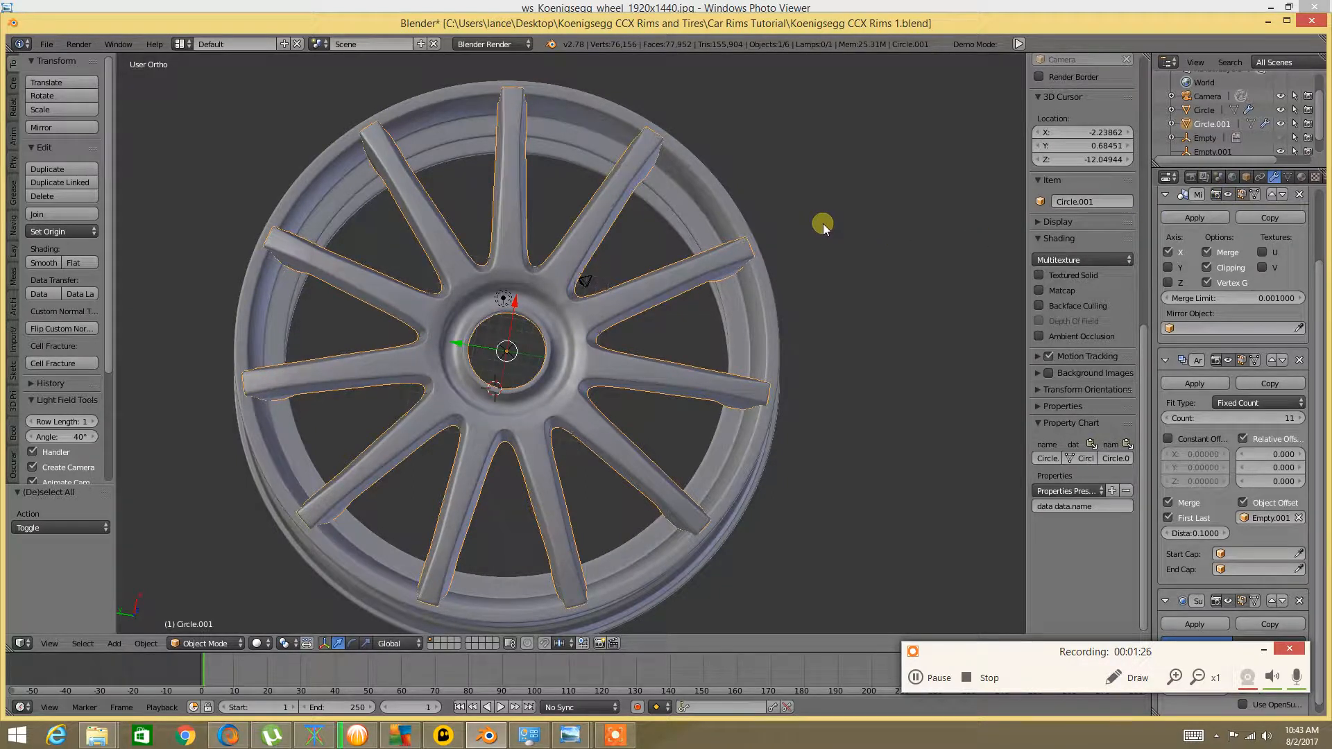
click(1229, 193)
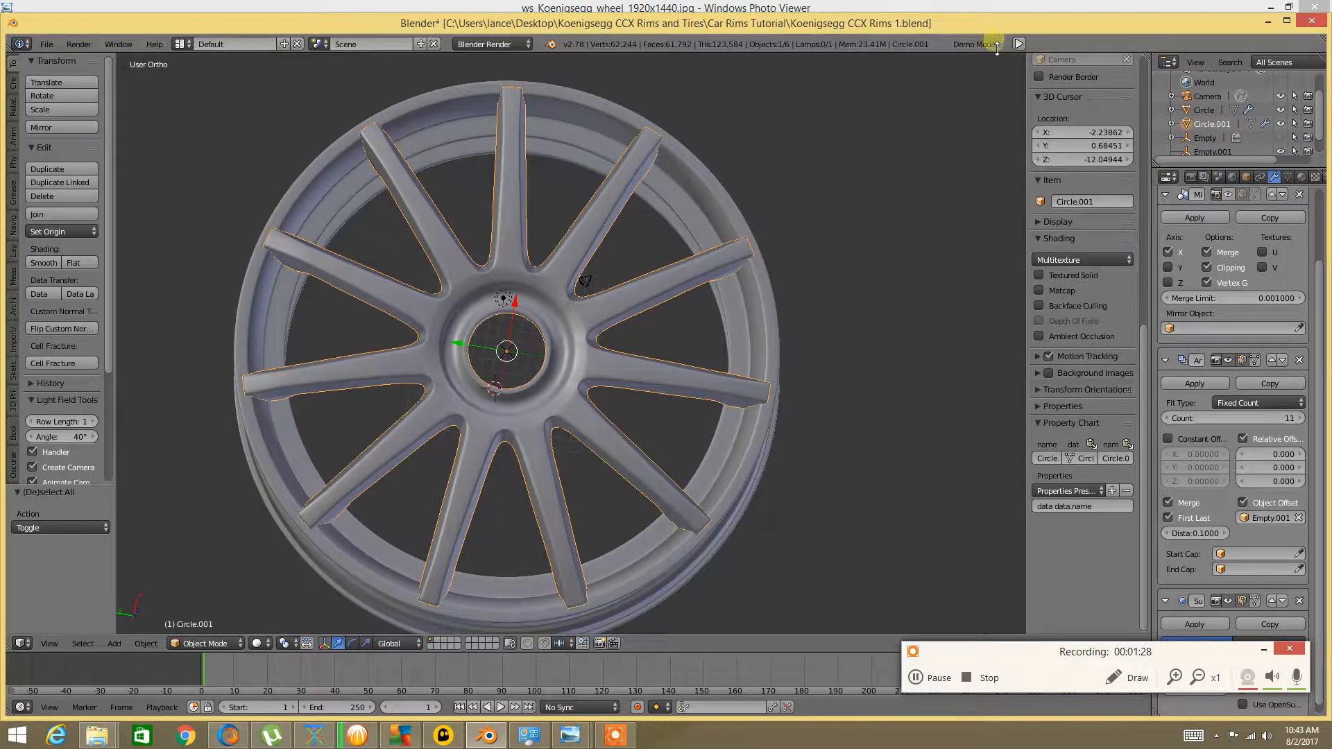
click(1300, 195)
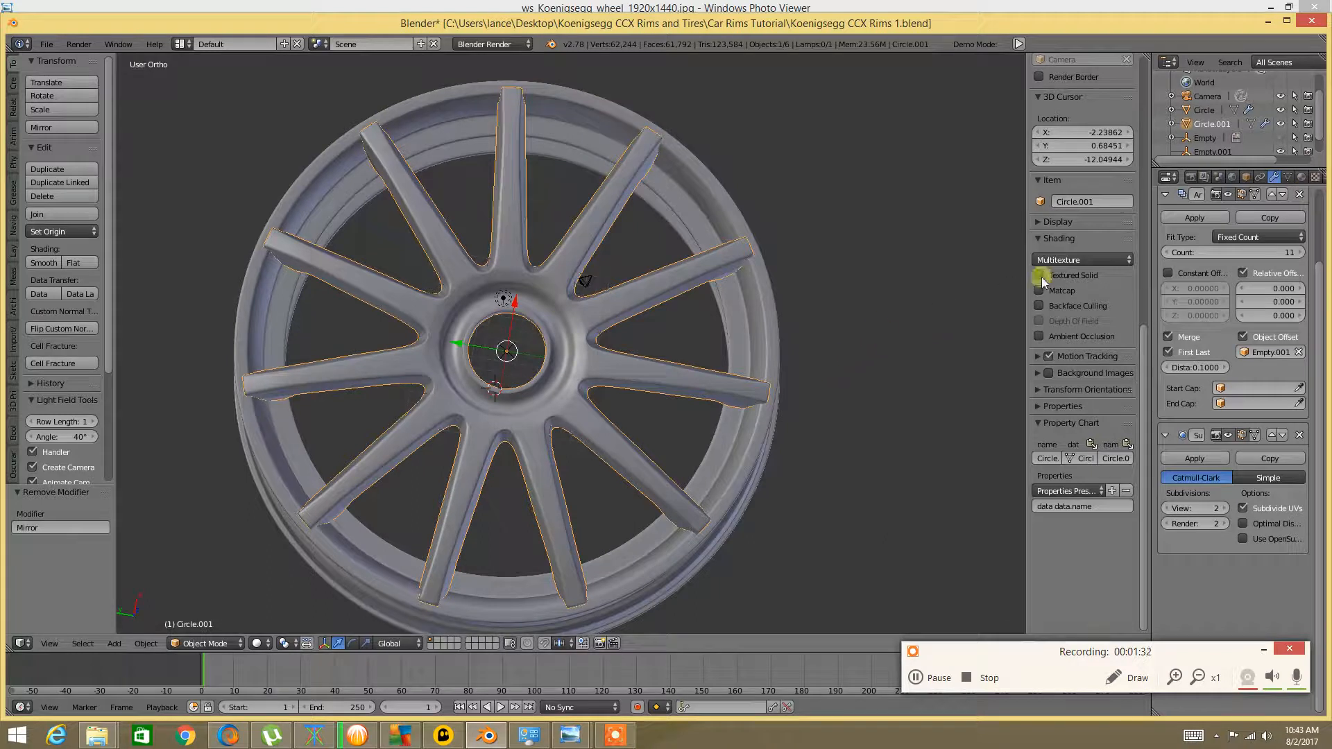
Check the spokes around the hub and apply their Array modifier with its fixed count of 11
scroll(431, 279, up, 5)
scroll(476, 223, down, 4)
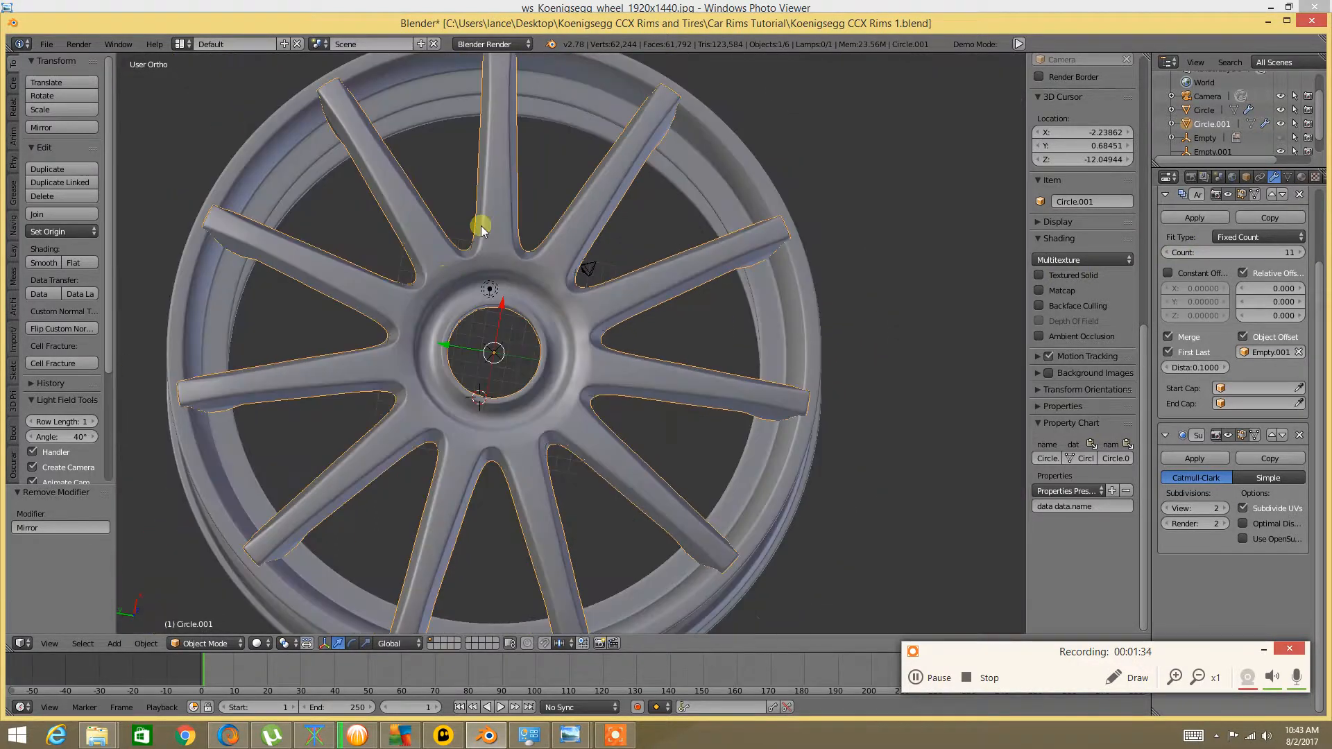
scroll(482, 291, up, 3)
shift+middle_drag(485, 201, 563, 402)
scroll(424, 433, down, 3)
middle_drag(420, 434, 454, 421)
scroll(512, 398, up, 4)
scroll(464, 381, down, 4)
scroll(486, 352, up, 2)
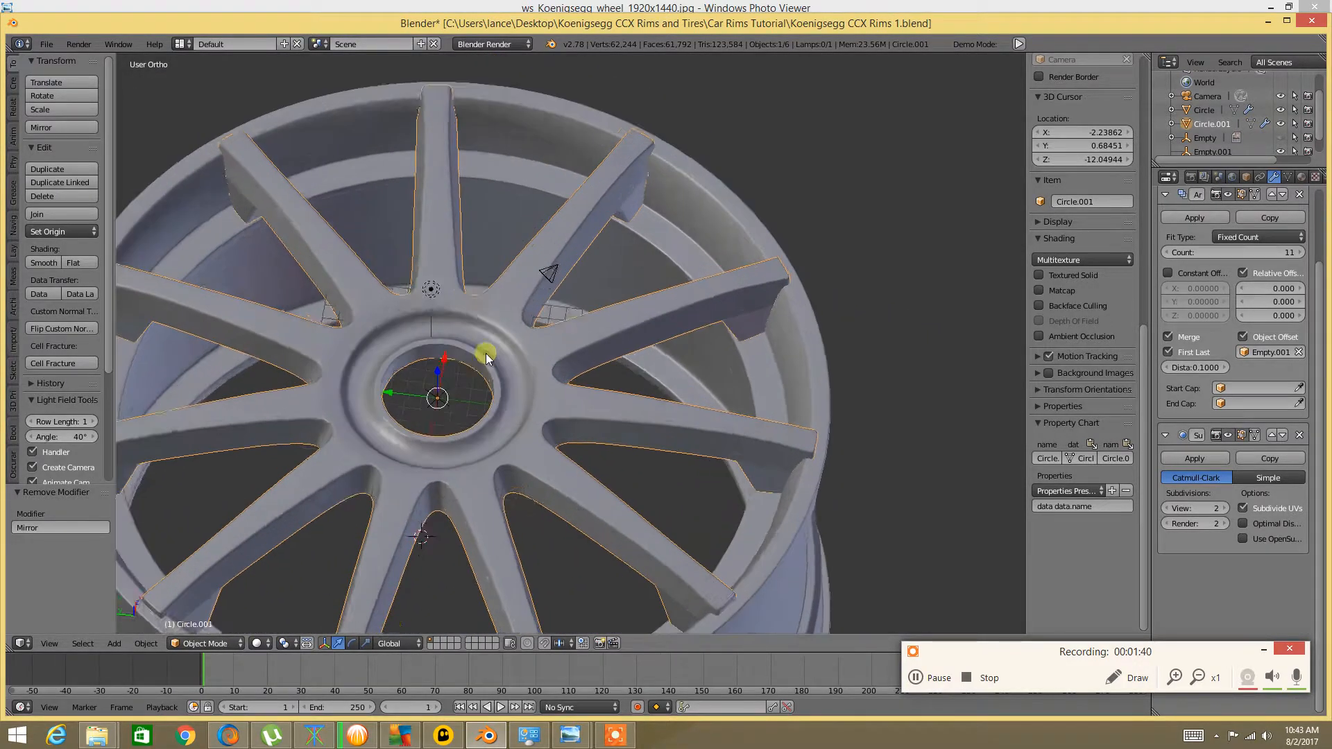
middle_drag(486, 352, 503, 389)
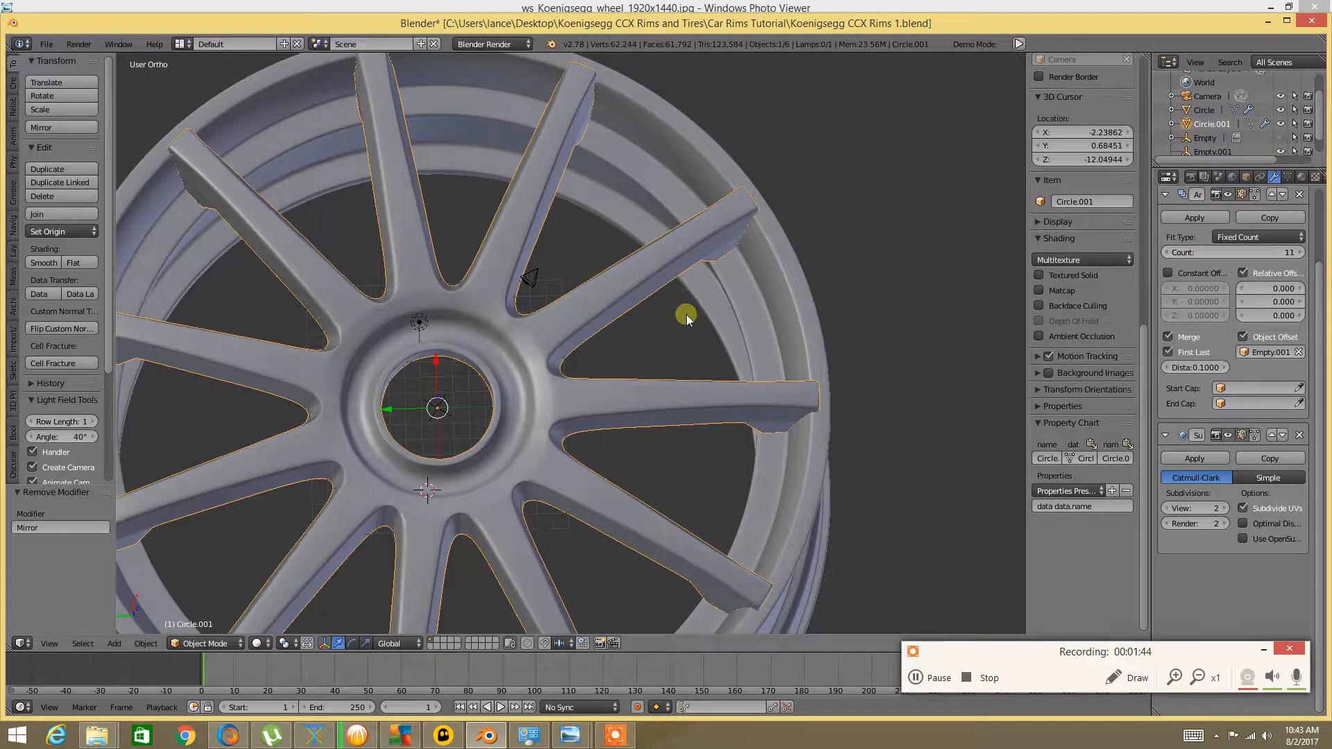
scroll(666, 306, down, 2)
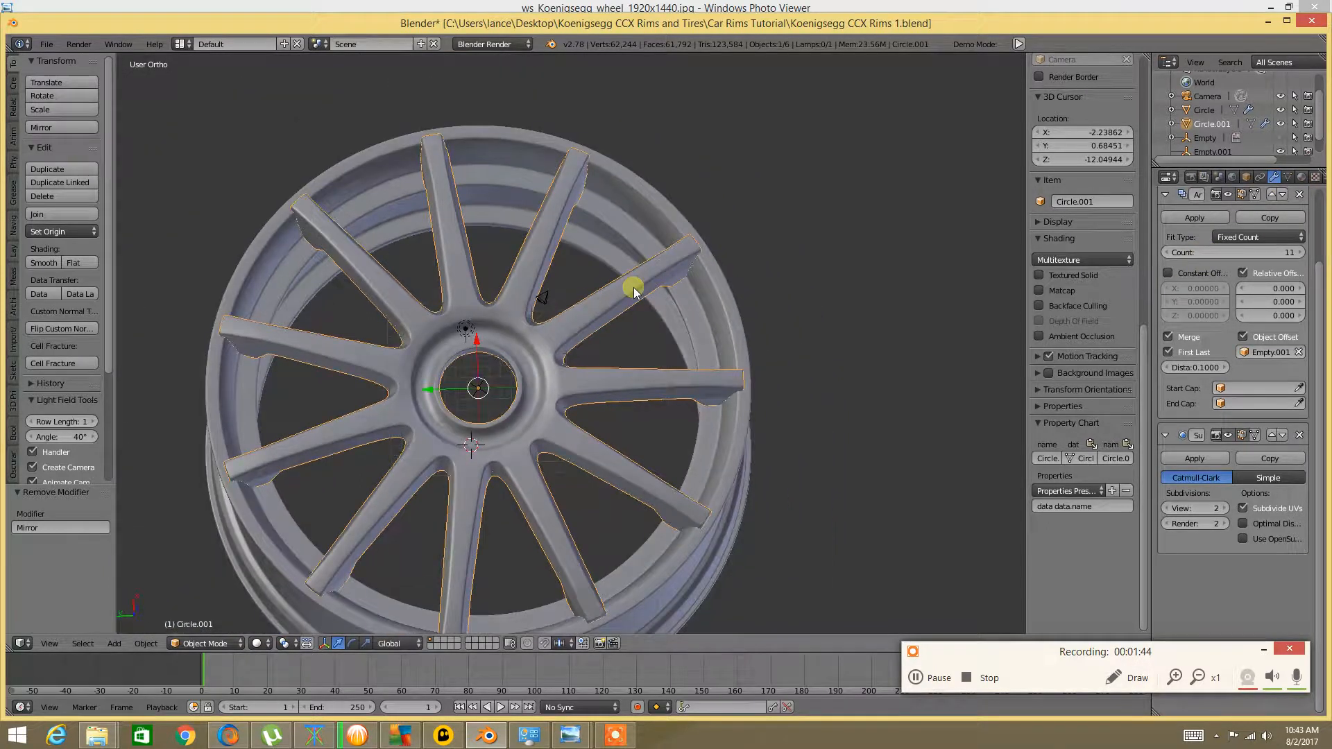
click(1191, 220)
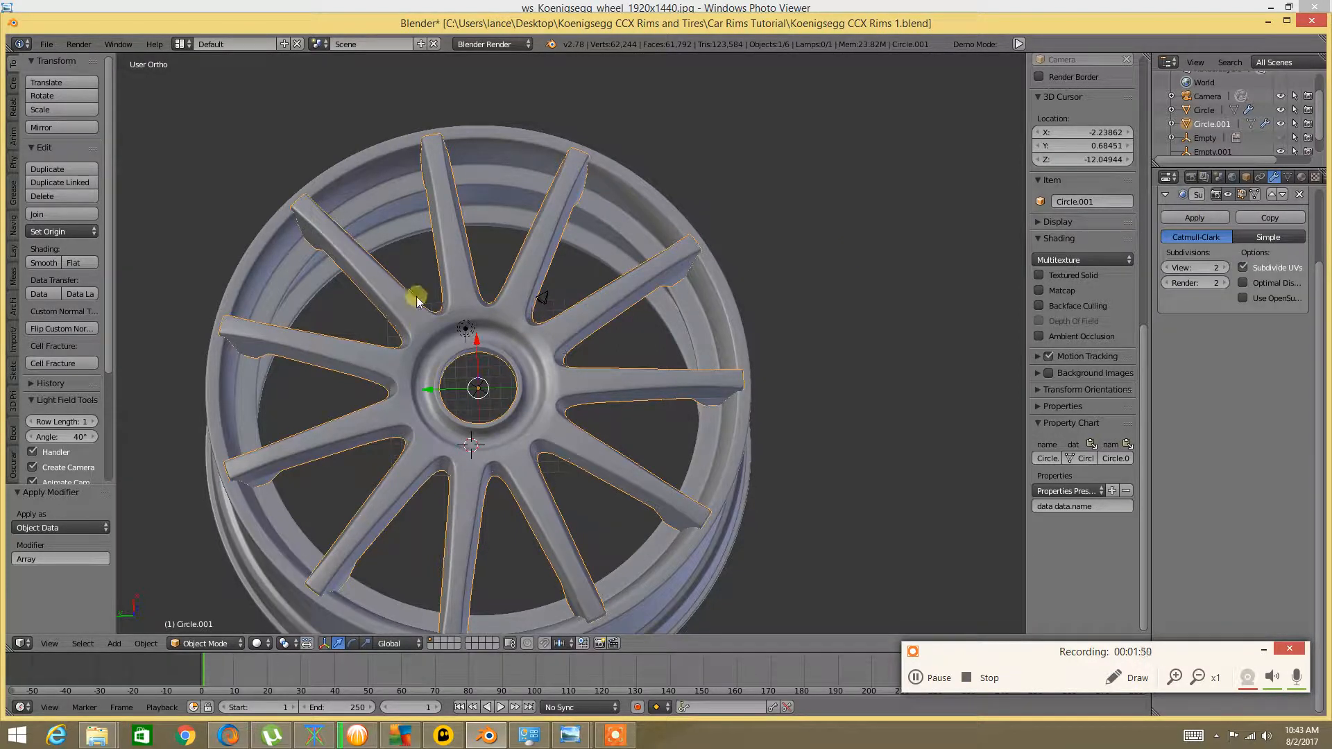
In Edit Mode, select the innermost edge loop around the hub hole and snap the 3D cursor to the selection
key(Tab)
click(515, 288)
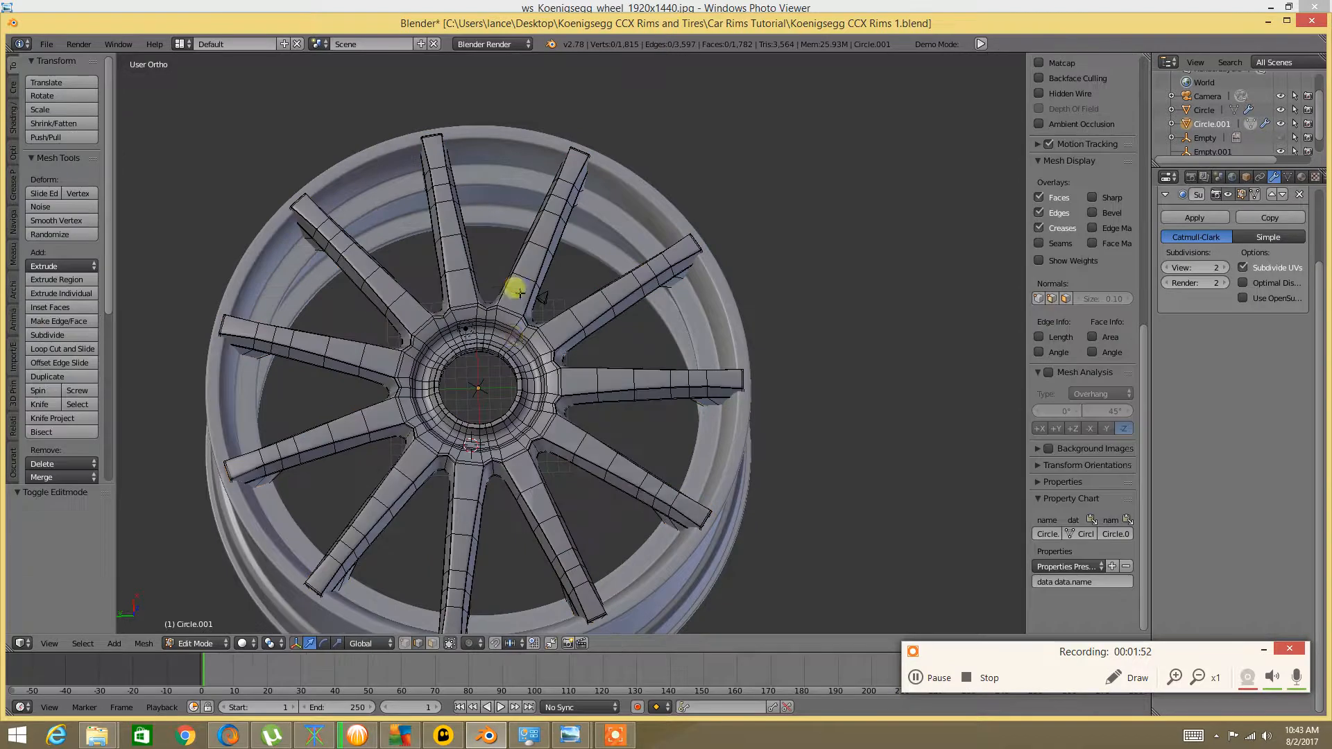
scroll(512, 337, up, 3)
scroll(440, 378, down, 6)
middle_drag(366, 431, 483, 470)
scroll(461, 449, down, 2)
key(KP_7)
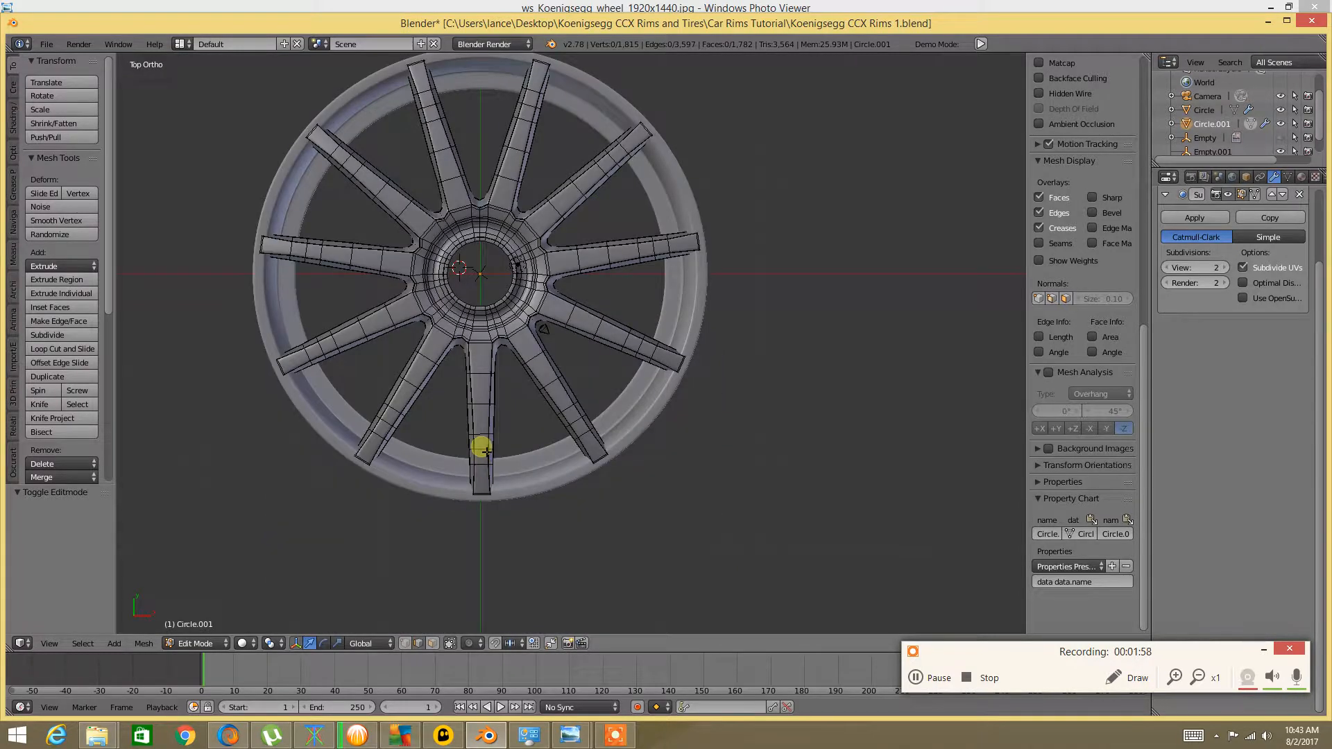
scroll(487, 451, up, 4)
shift+middle_drag(402, 282, 492, 373)
scroll(488, 369, up, 4)
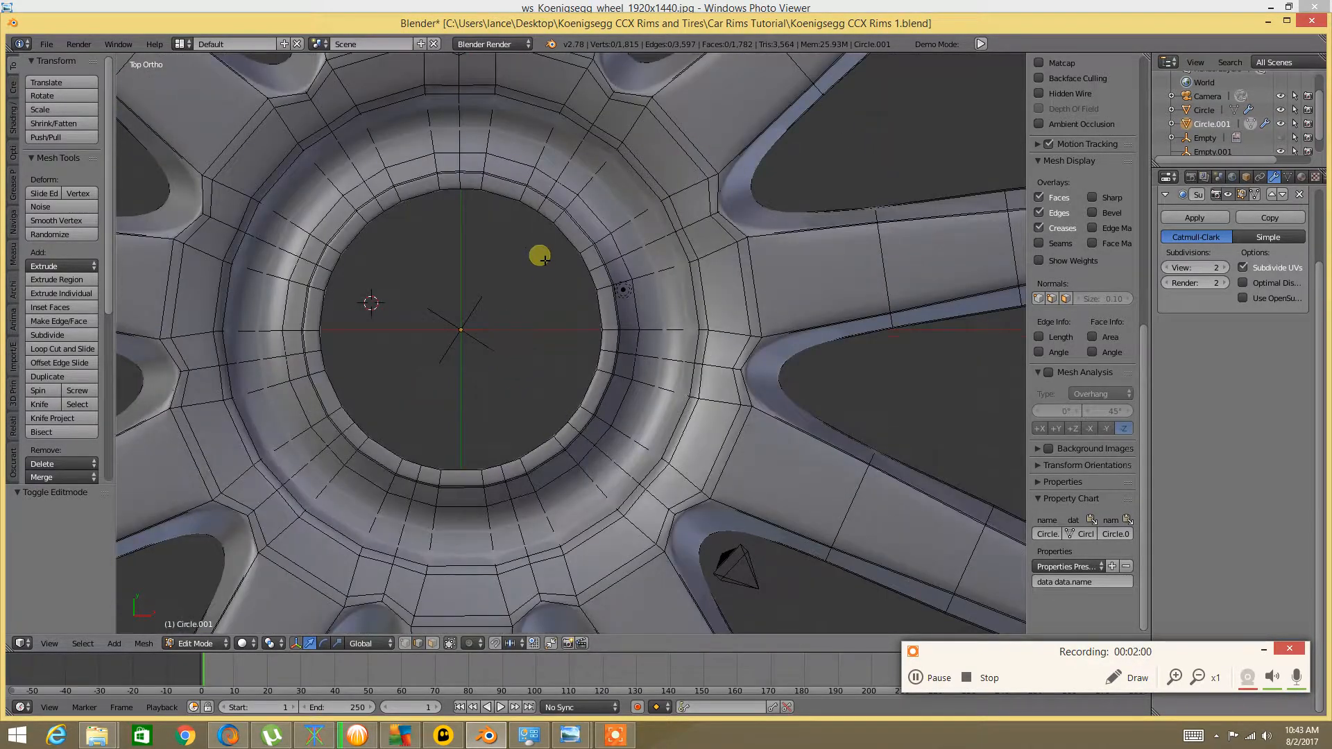
alt+right_click(432, 202)
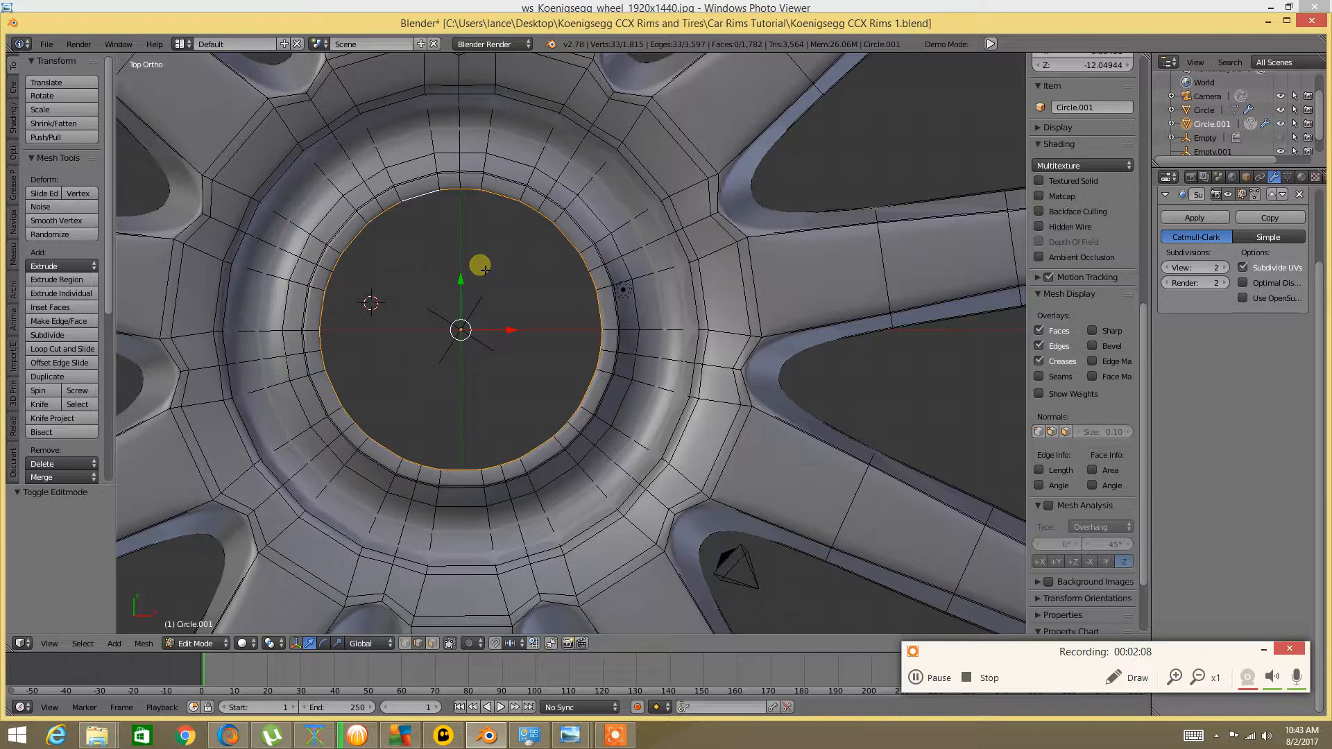
key(shift+s)
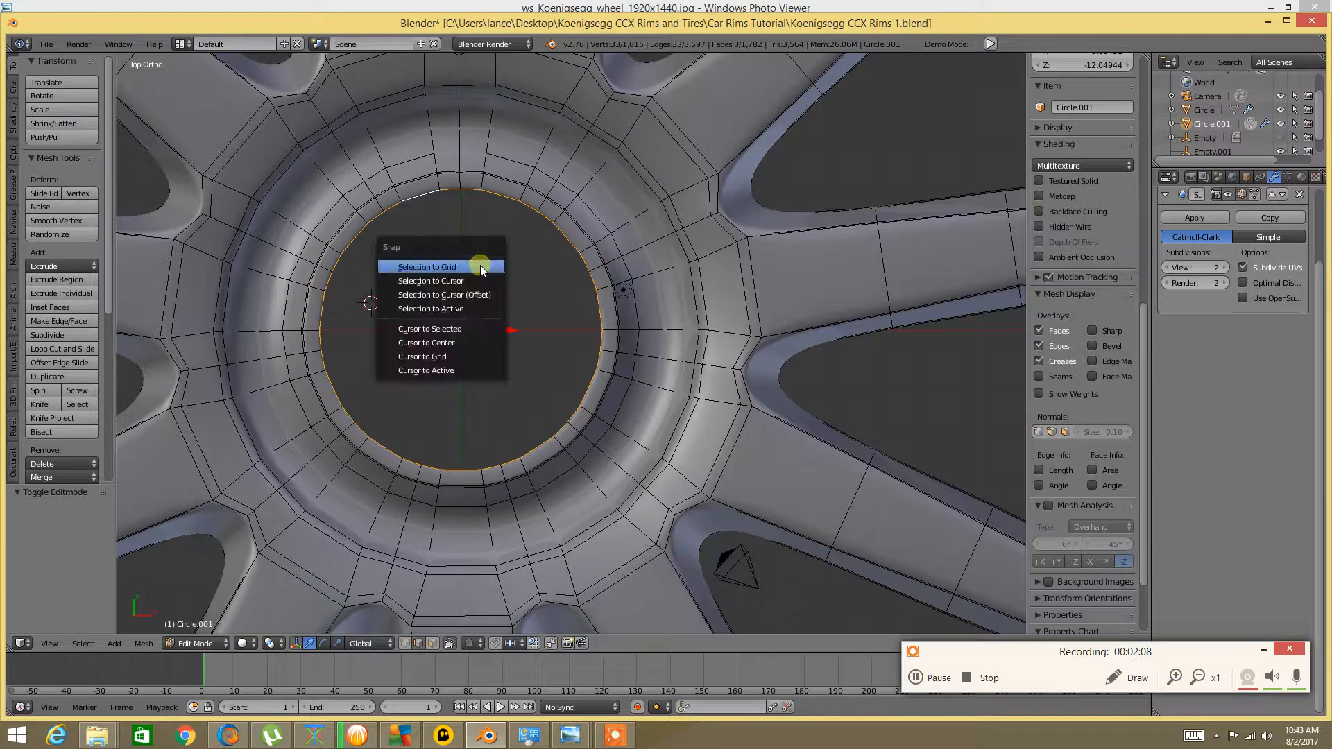
click(445, 324)
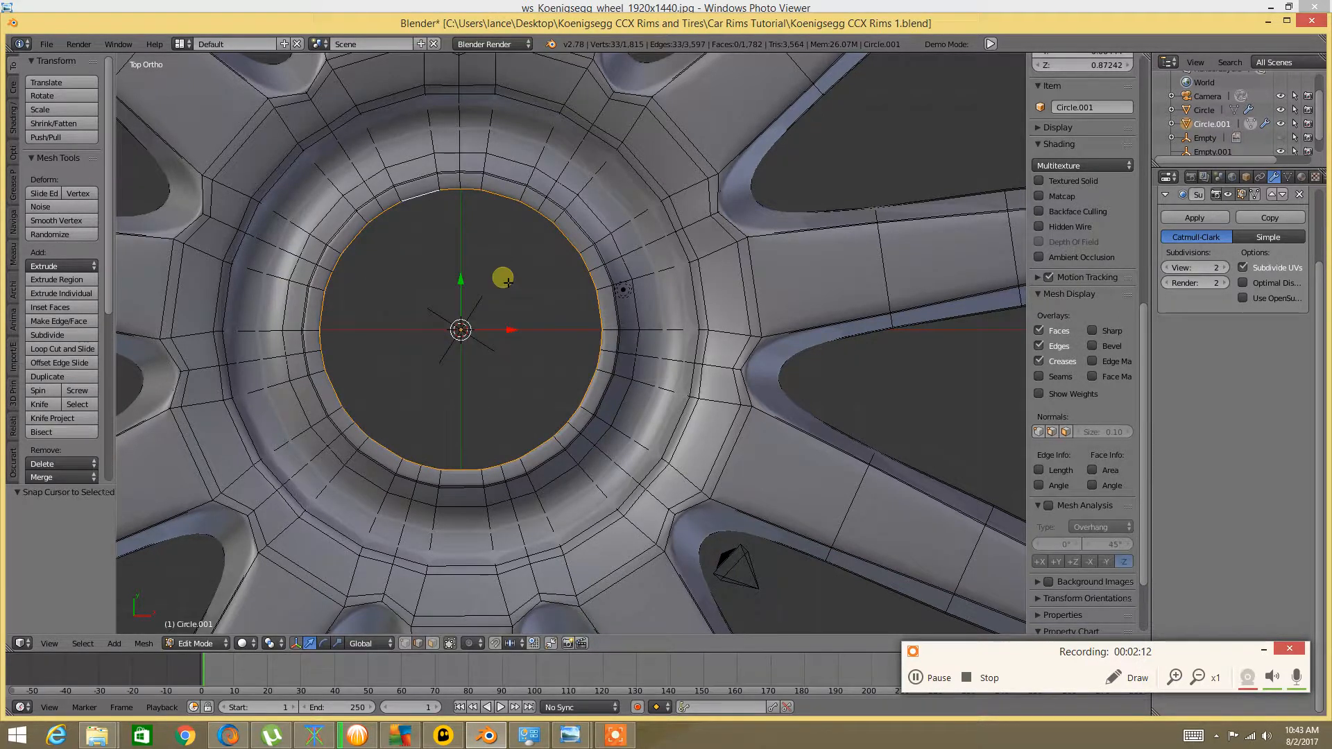
Clear the edge loop selection and add a 32-vertex mesh circle at the 3D cursor in the hub hole
scroll(506, 273, up, 2)
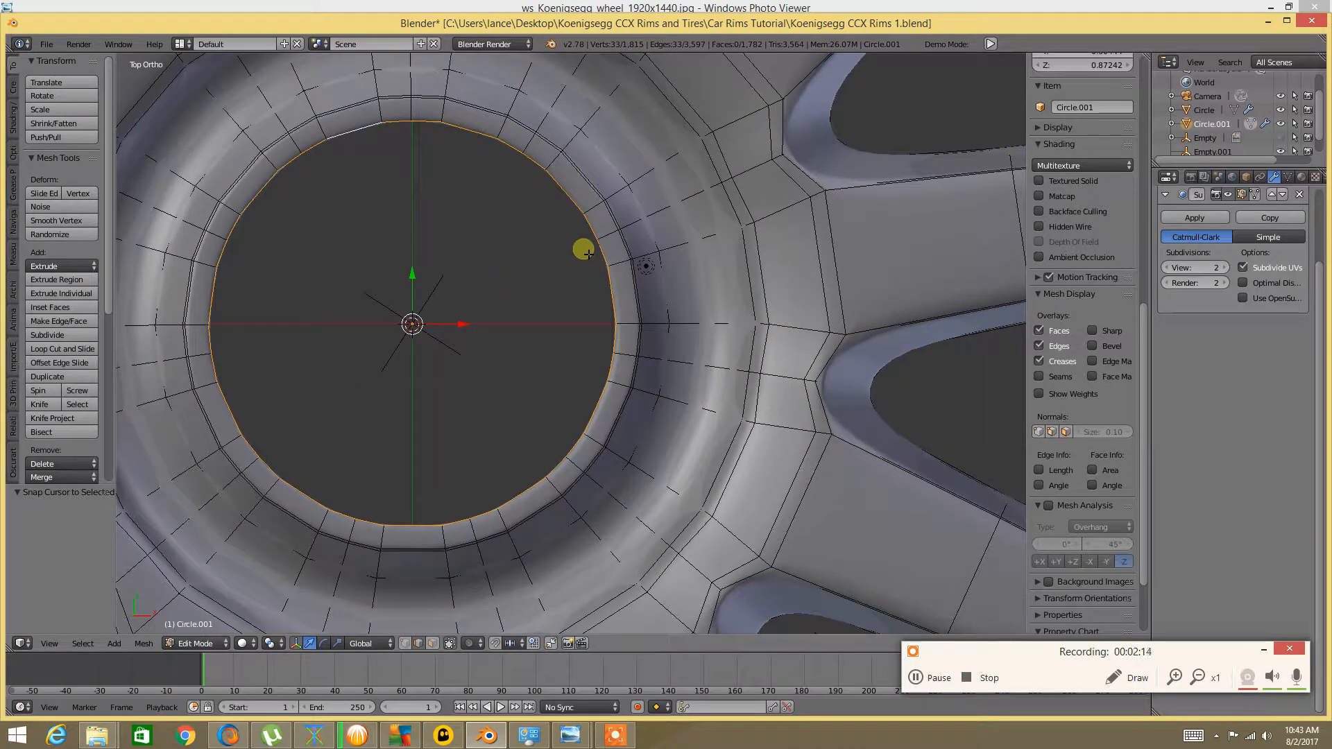
key(a)
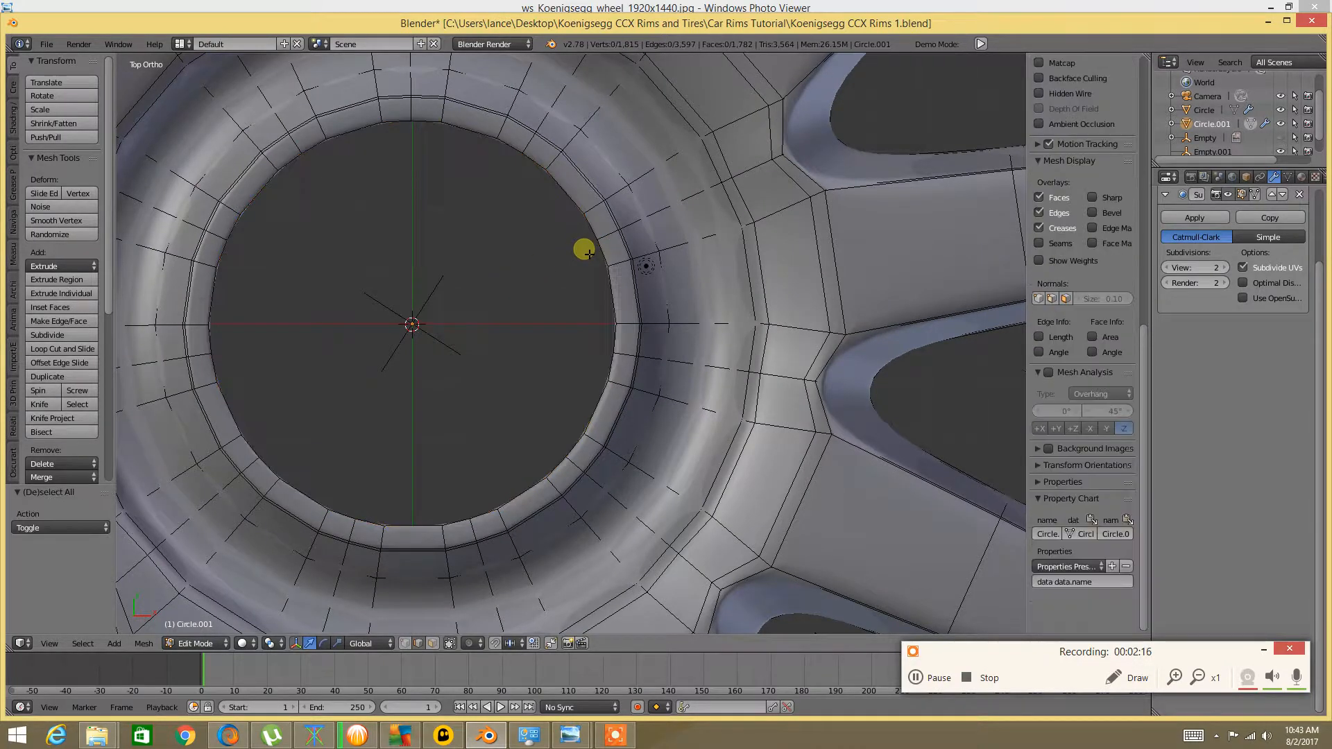
key(space)
mouse_move(588, 274)
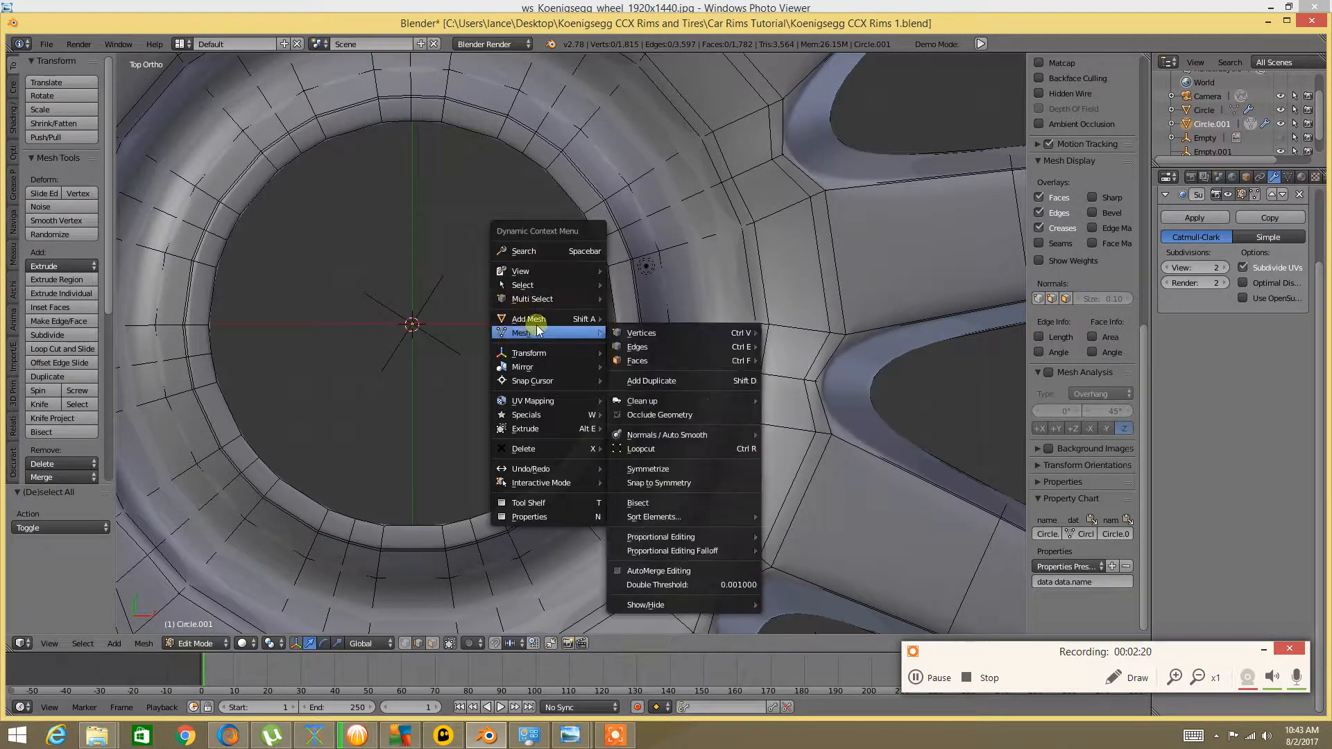
mouse_move(548, 319)
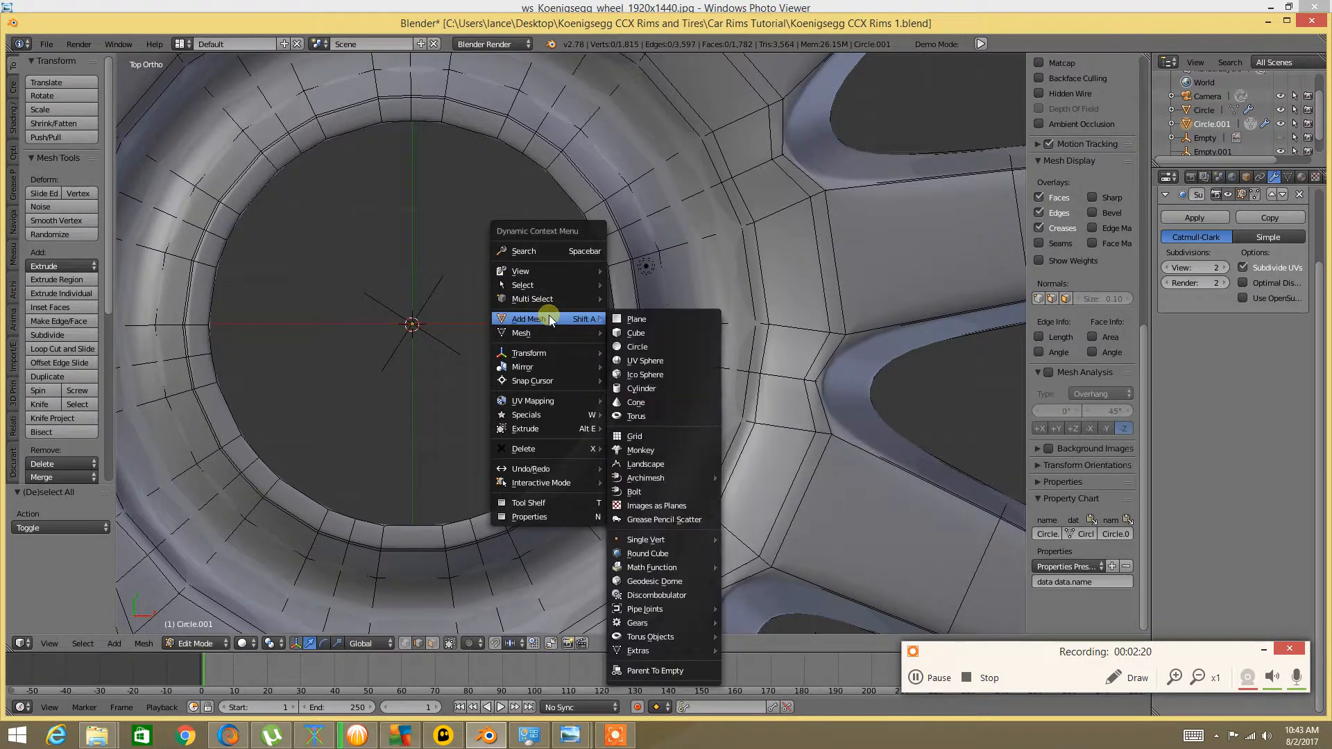
click(641, 347)
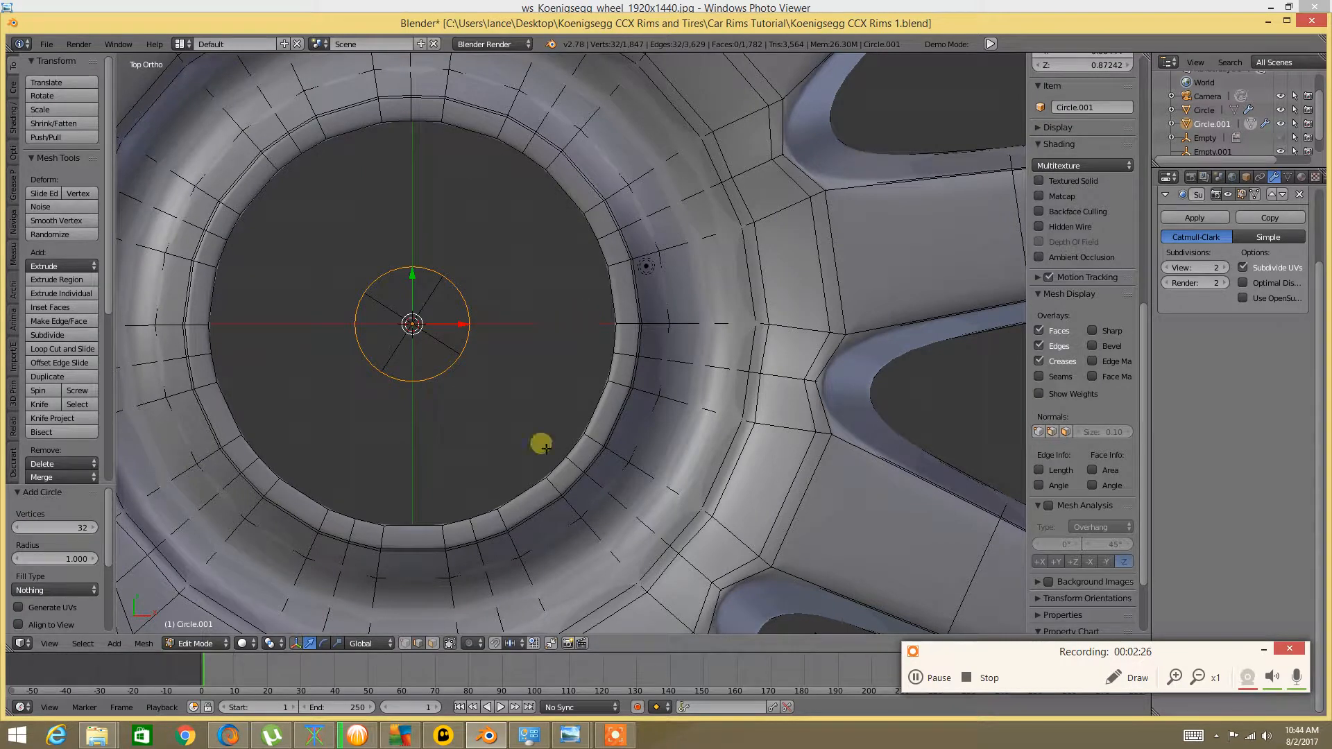
Examine the hexagonal centre nut and its seat in the reference photo DSC05379.JPG
mouse_move(570, 734)
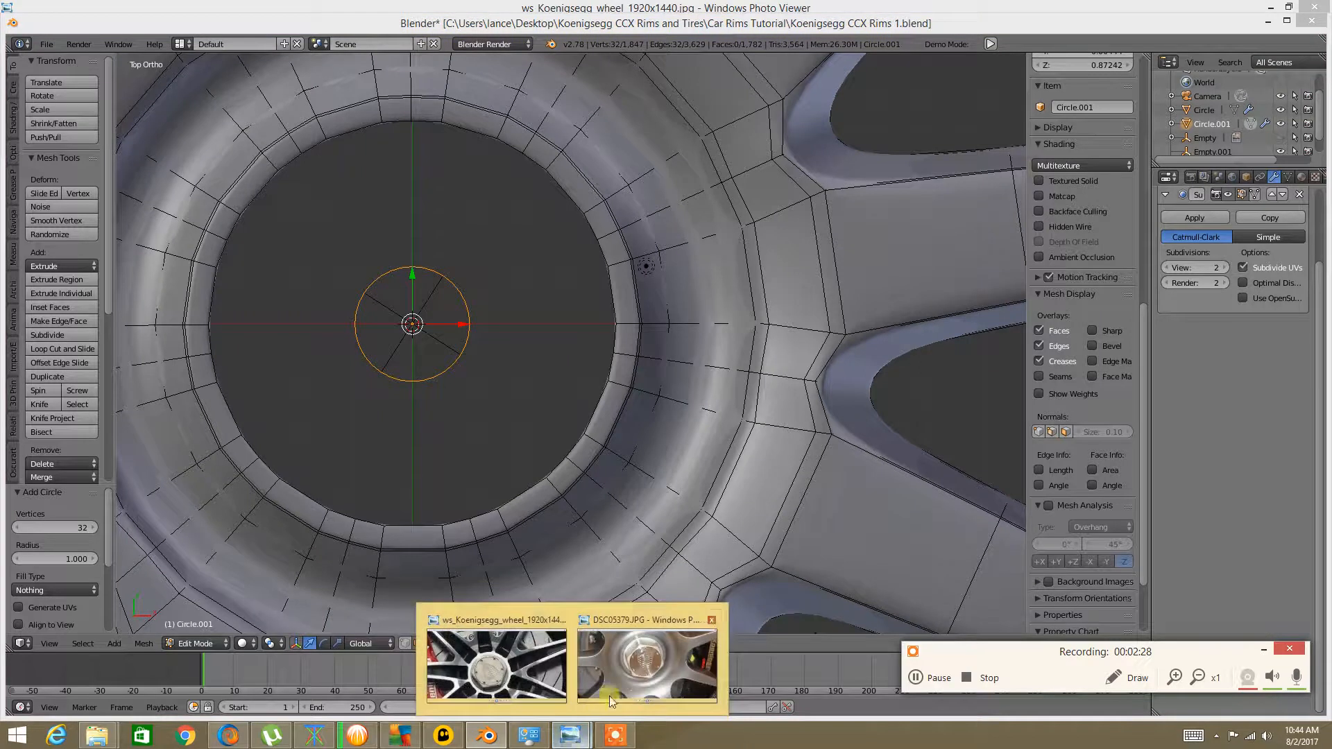
click(611, 699)
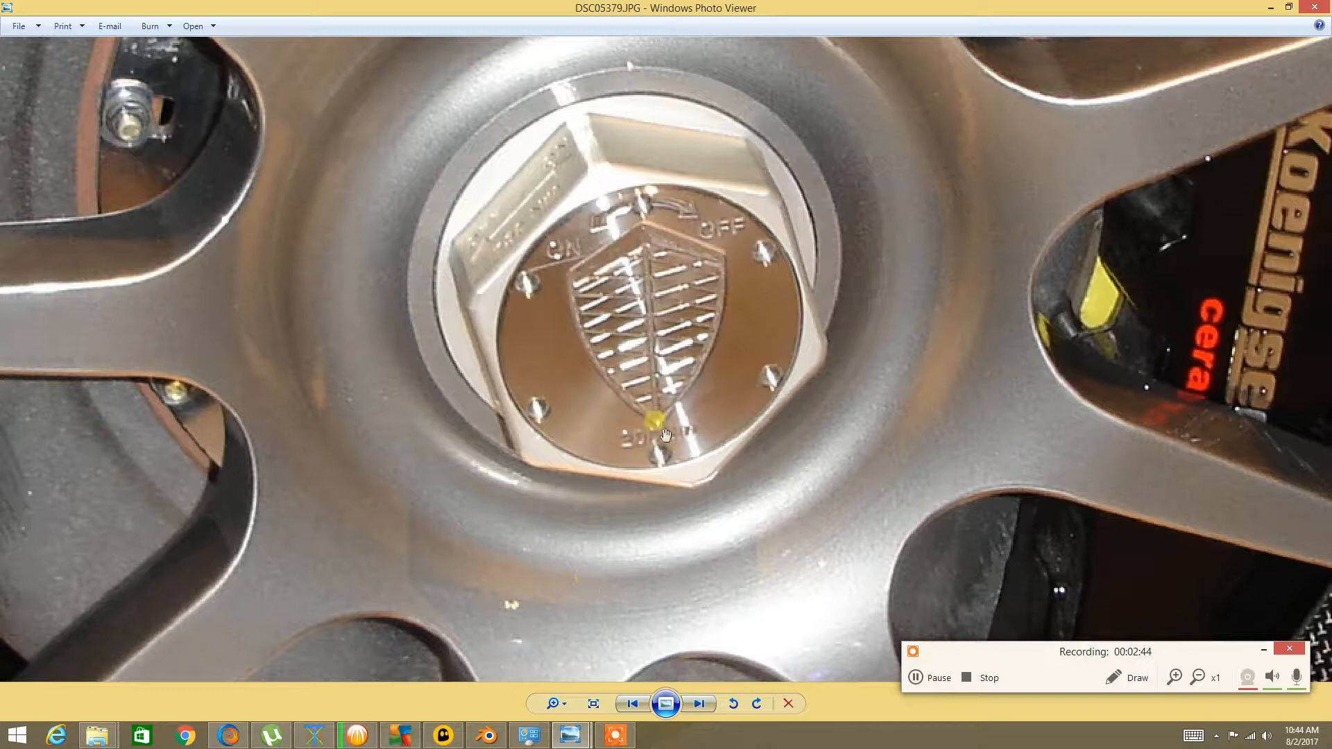
click(482, 736)
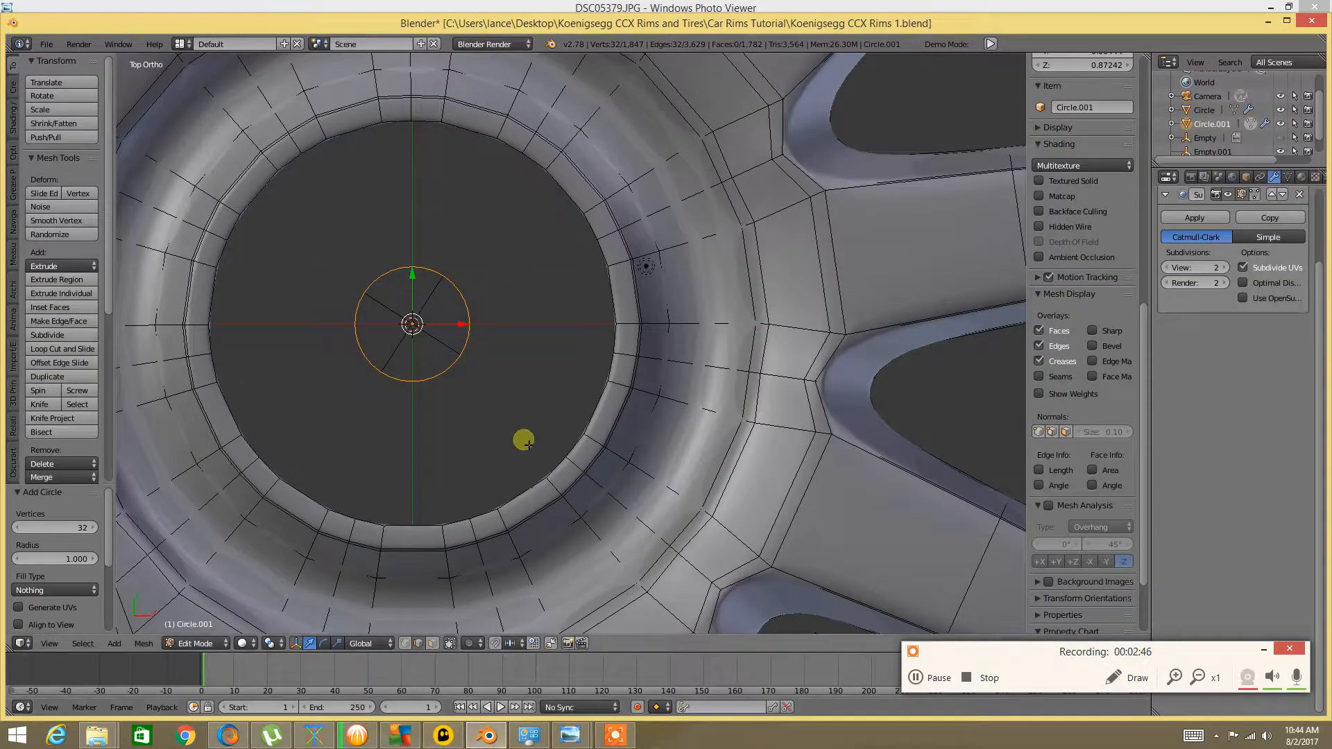
Delete the vertices of the circle added in the hub hole
key(x)
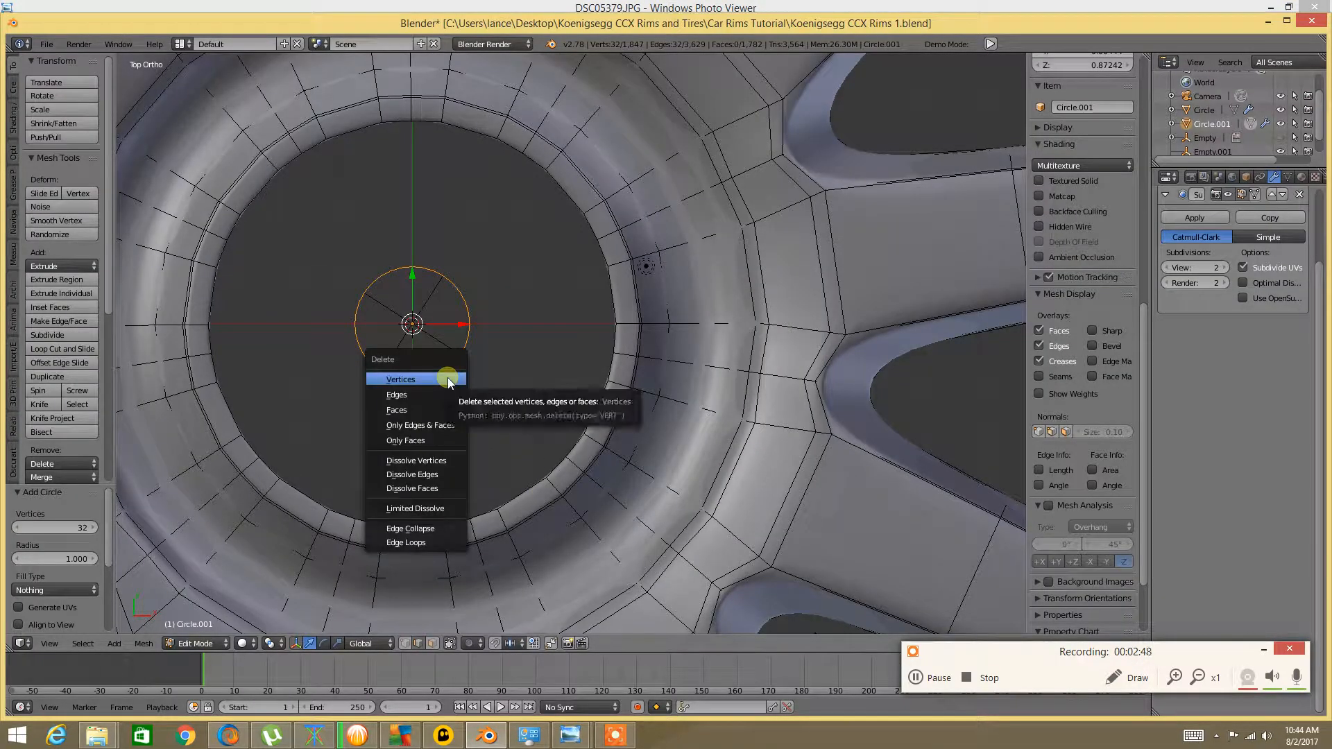
click(448, 379)
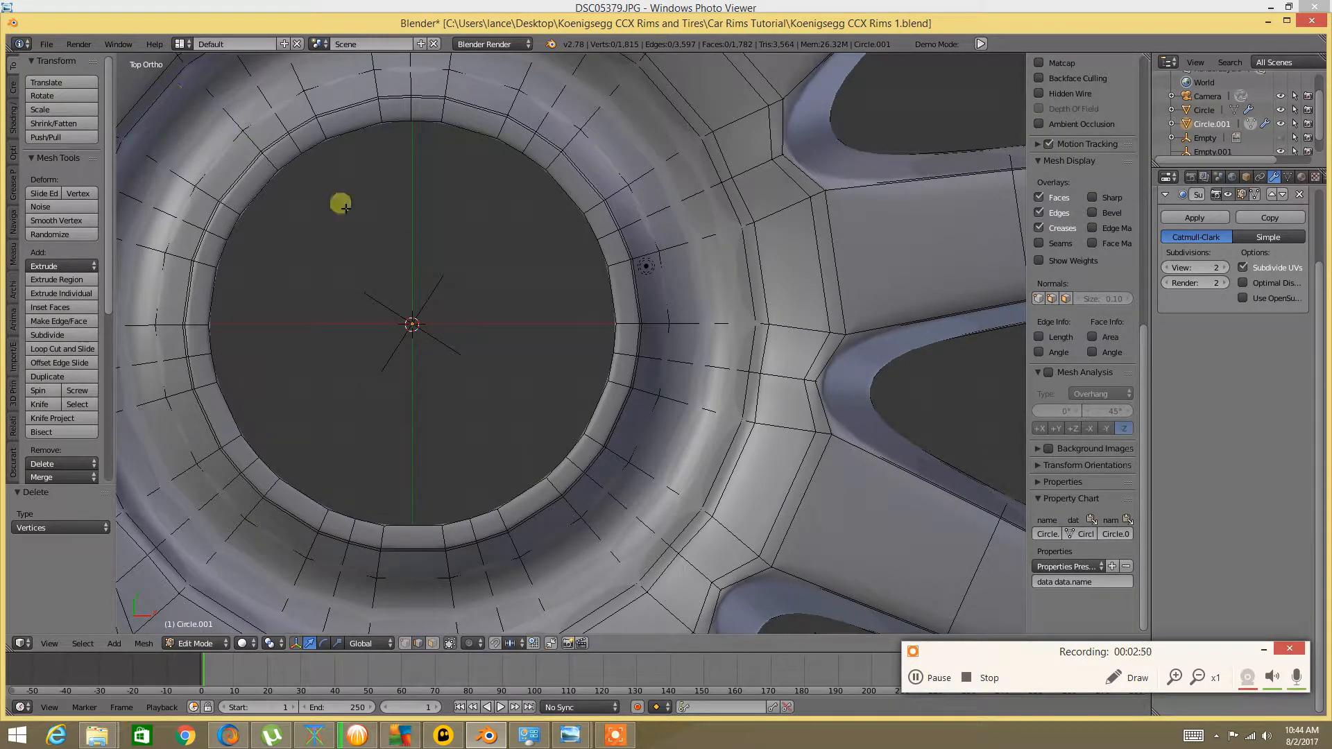
Select the innermost edge loop of the hub hole and duplicate it in place
alt+right_click(366, 126)
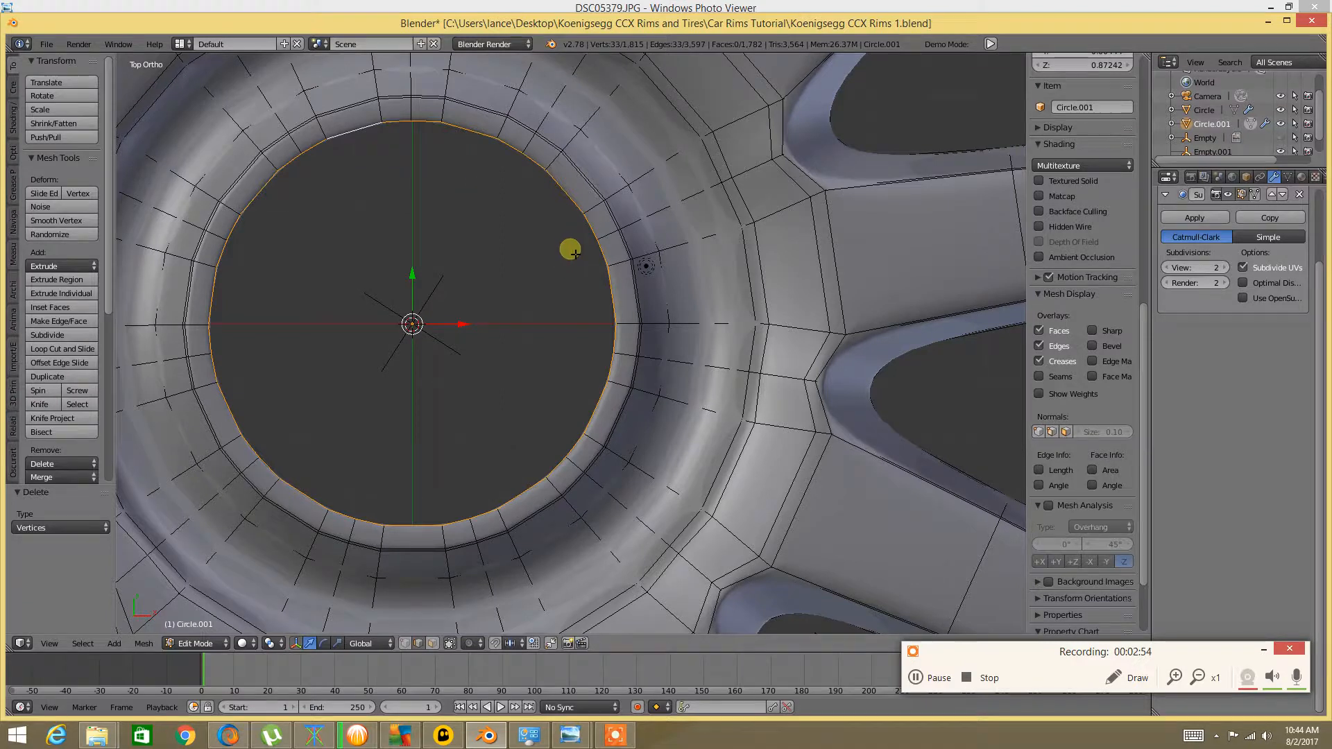
key(shift+d)
key(Escape)
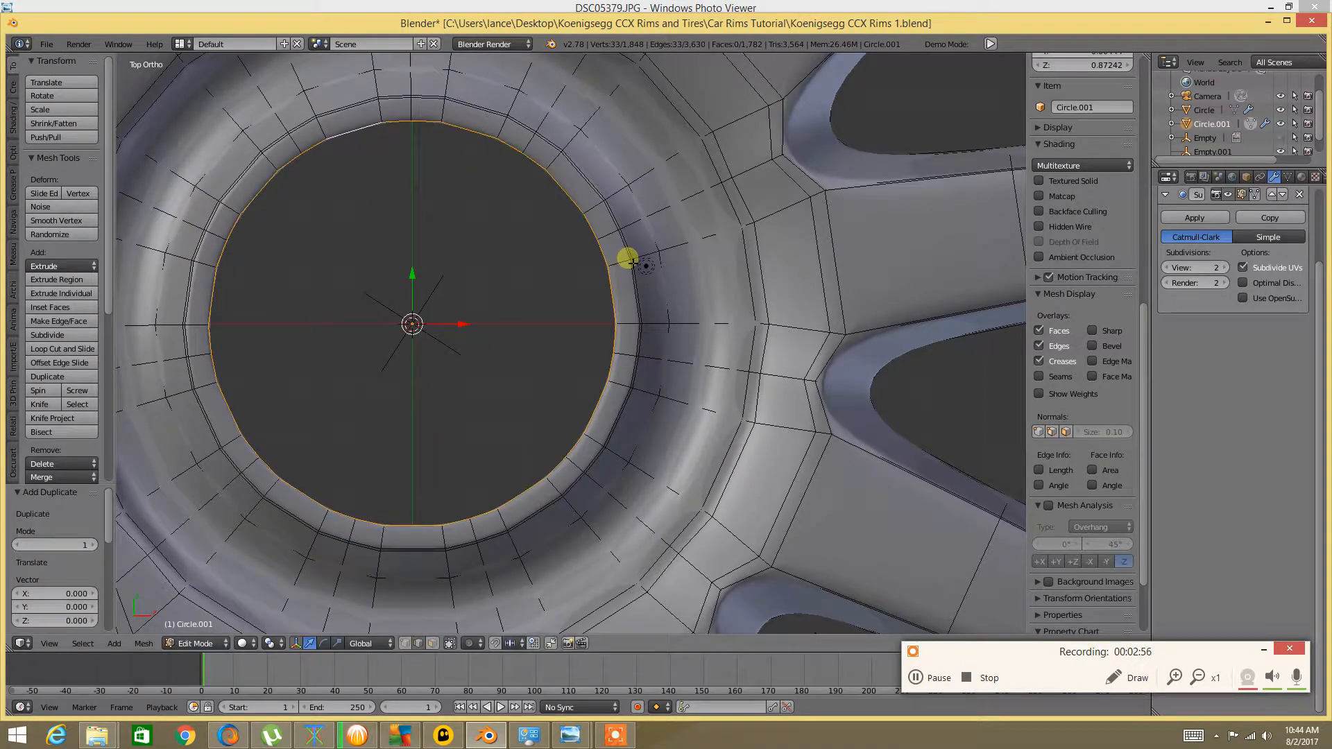
Extrude the duplicated loop inward as three concentric rings, scaled to about 0.909, 0.731 and 0.518 in turn
key(e)
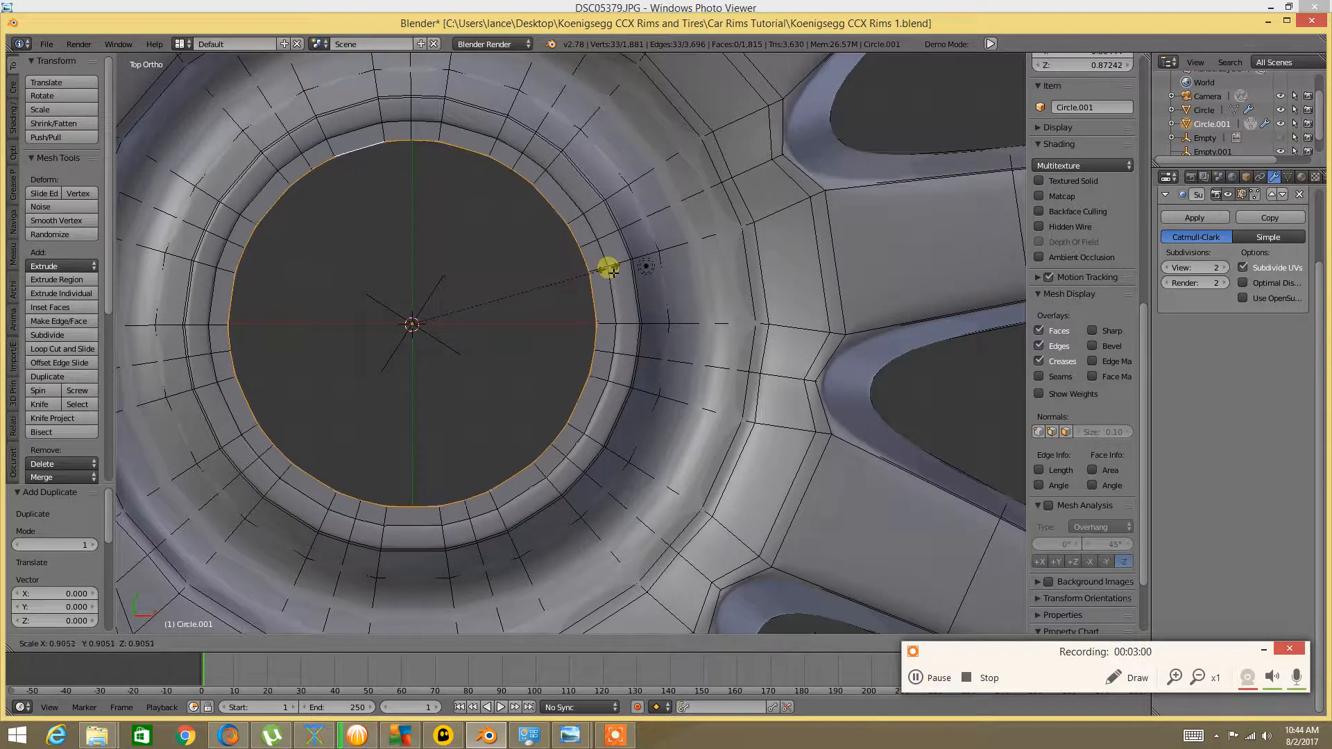
click(605, 265)
key(e)
key(s)
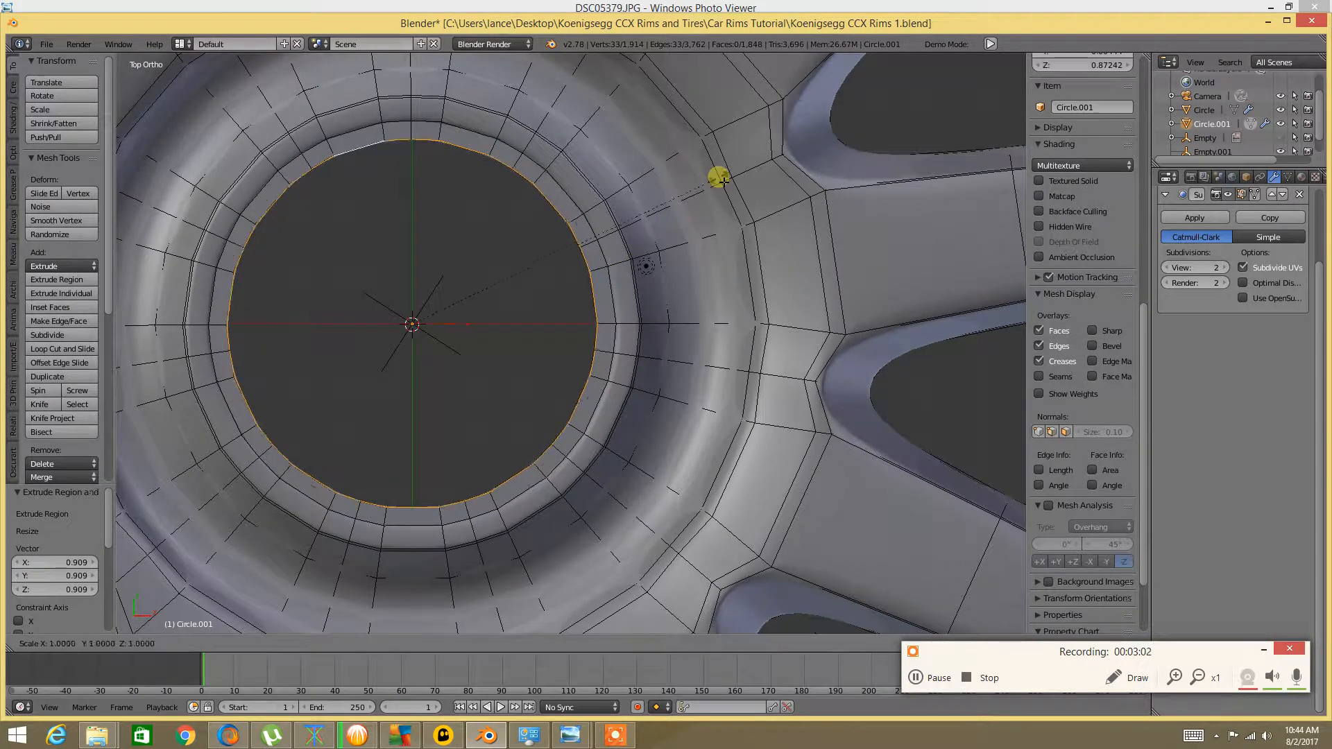
click(634, 209)
key(e)
key(s)
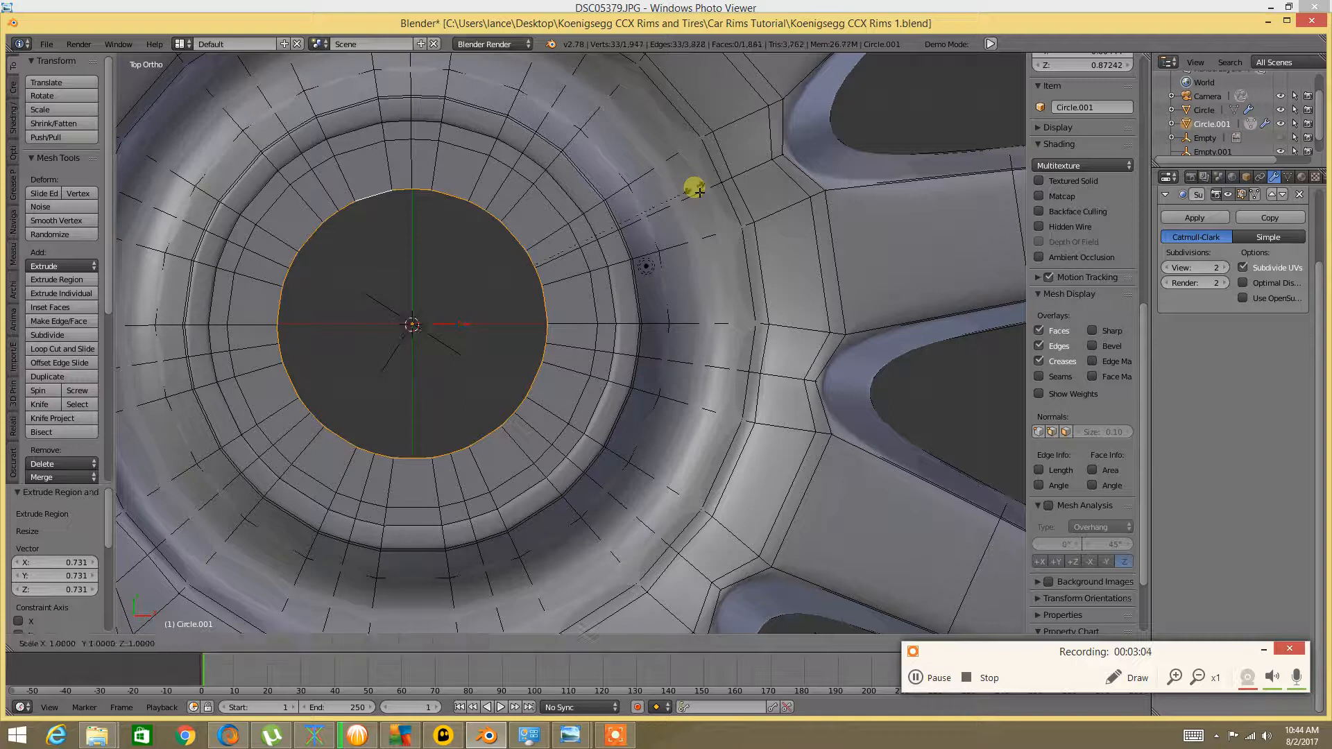
click(546, 229)
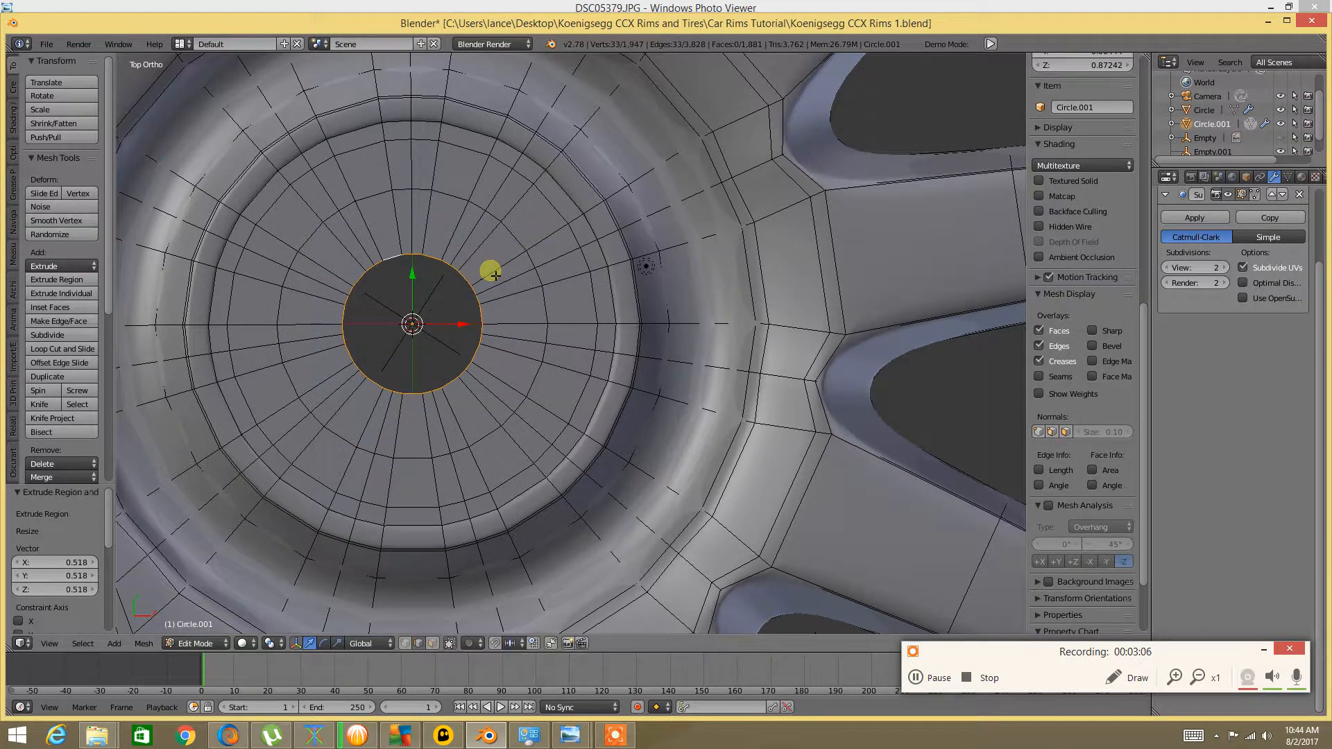
Fill the remaining centre opening with a face and poke it into triangles meeting at the middle
key(f)
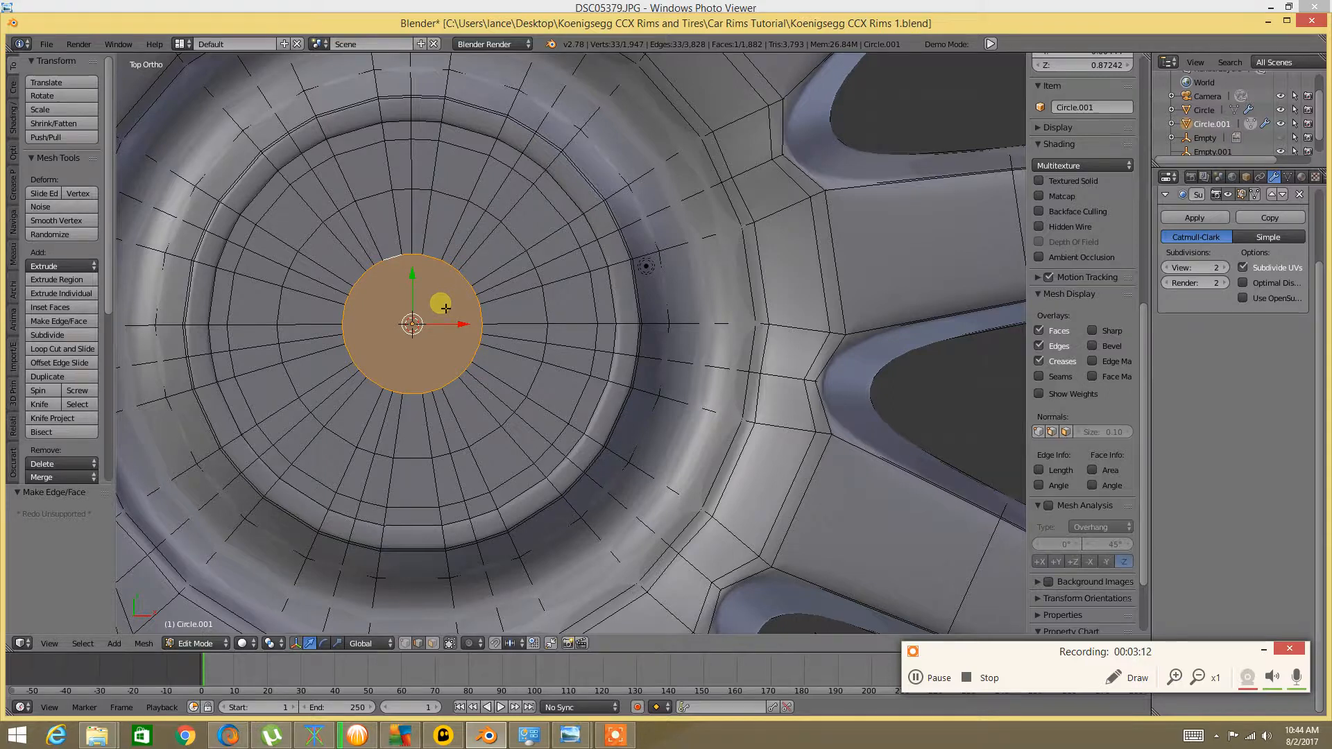
key(ctrl+f)
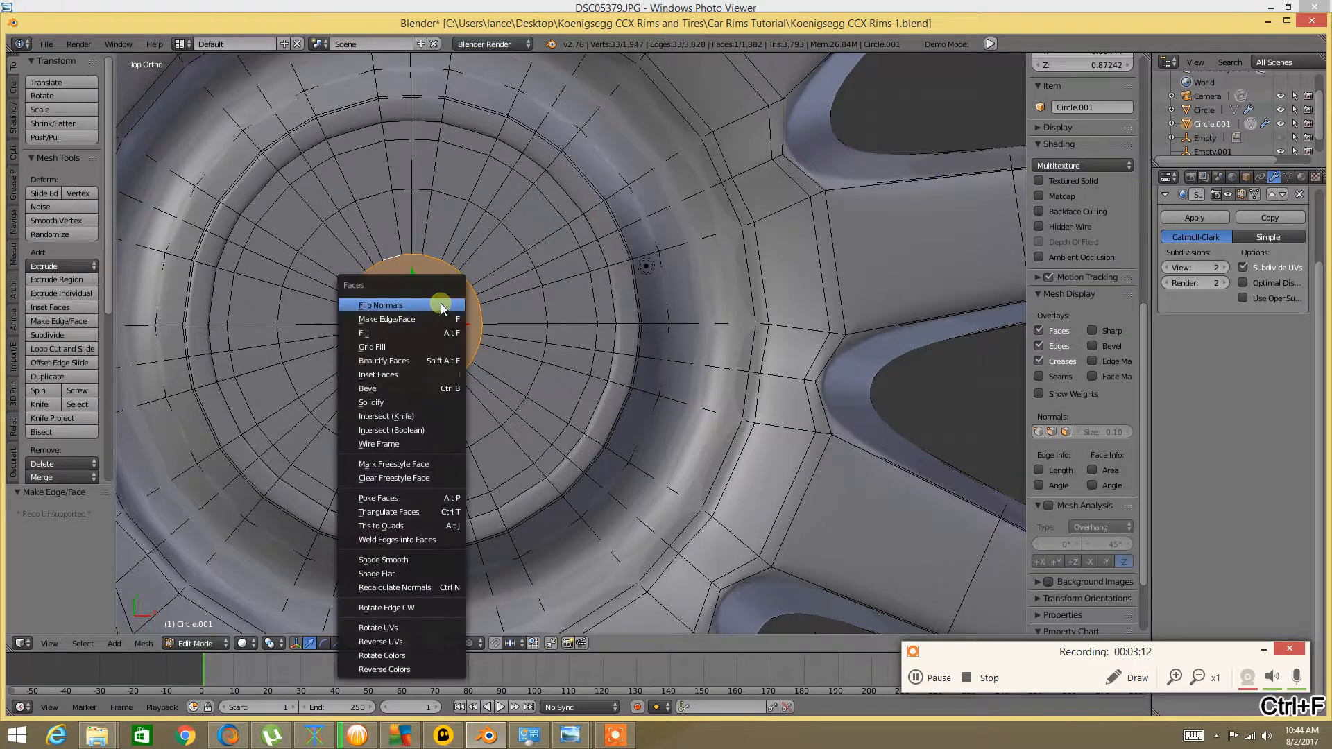
click(388, 498)
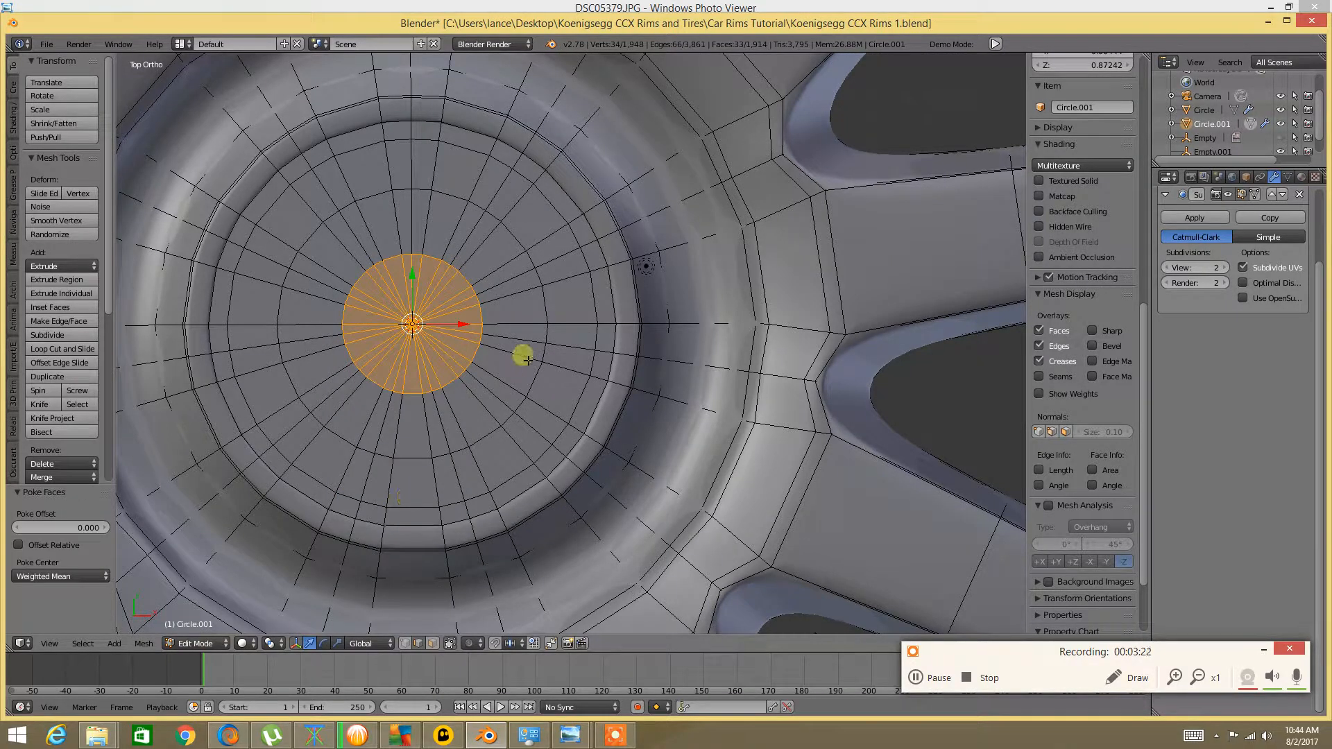
key(a)
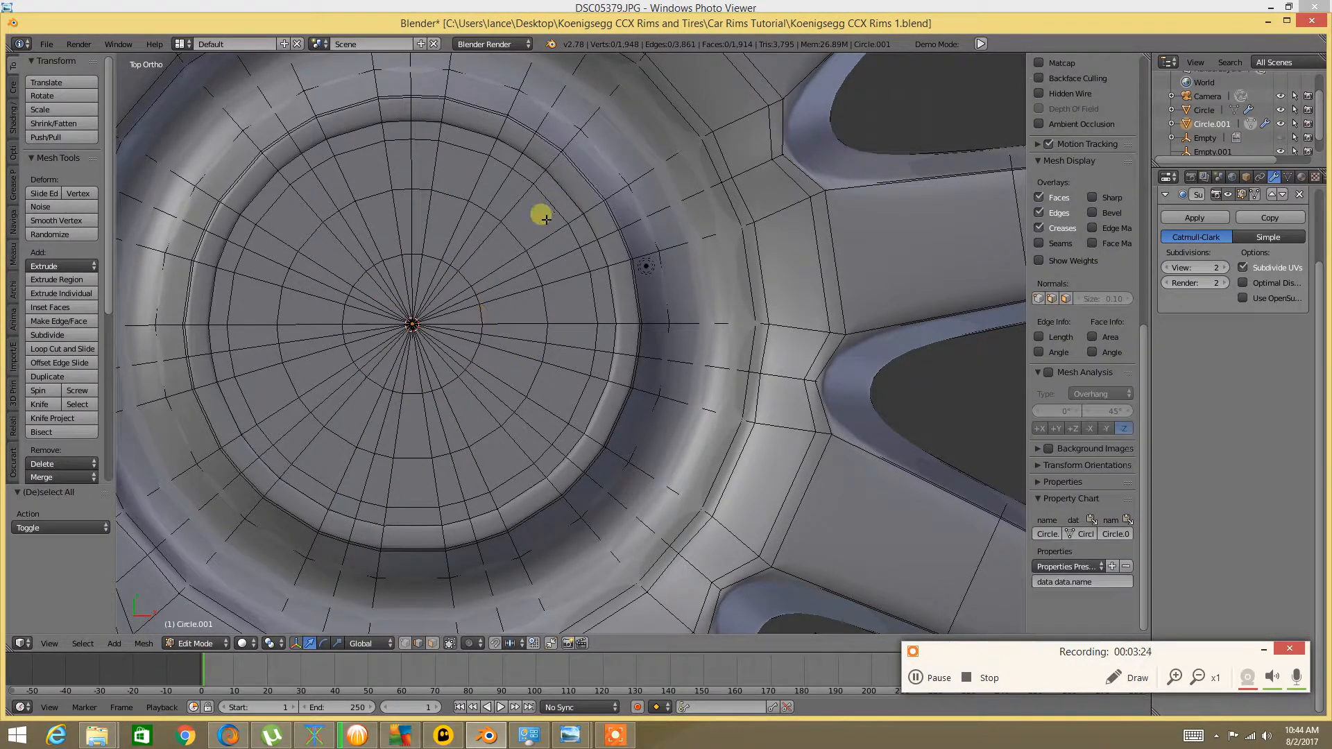
Isolate the new disc by selecting its linked geometry and hiding the rest of the rim mesh
right_click(548, 216)
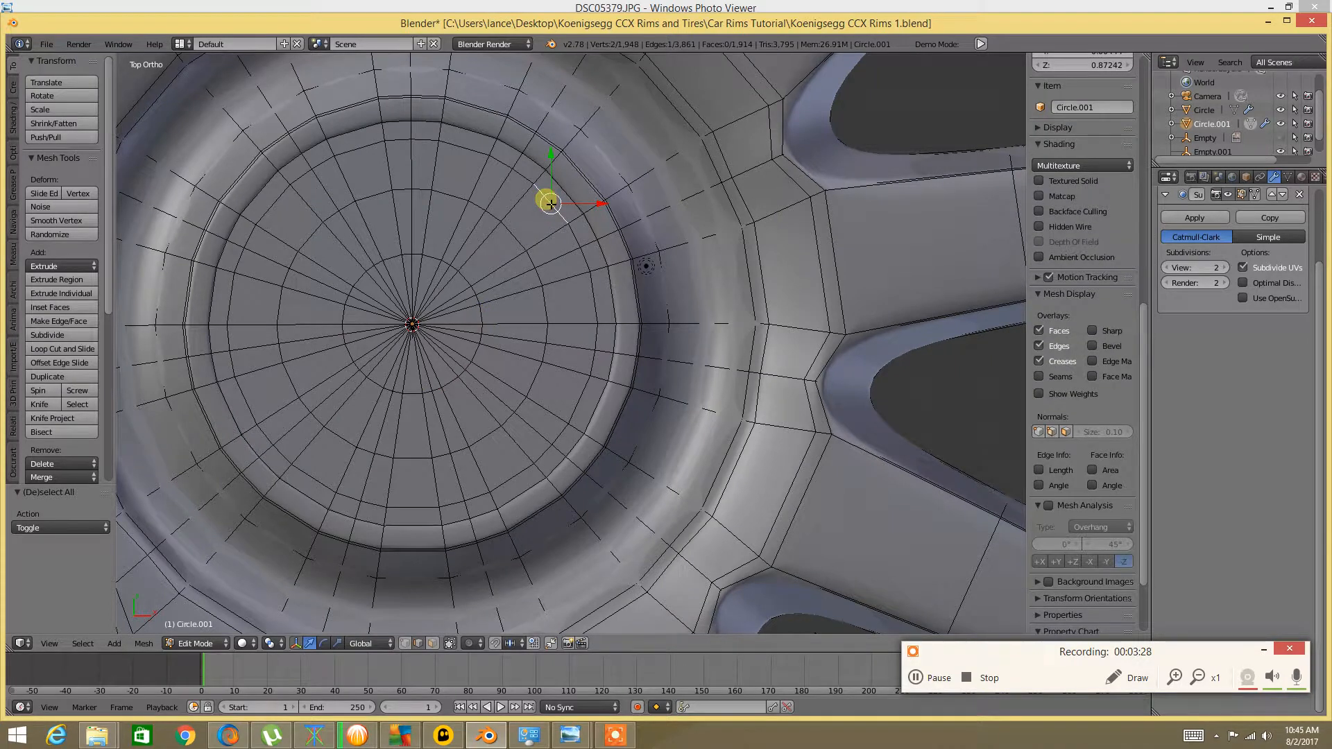
key(ctrl+l)
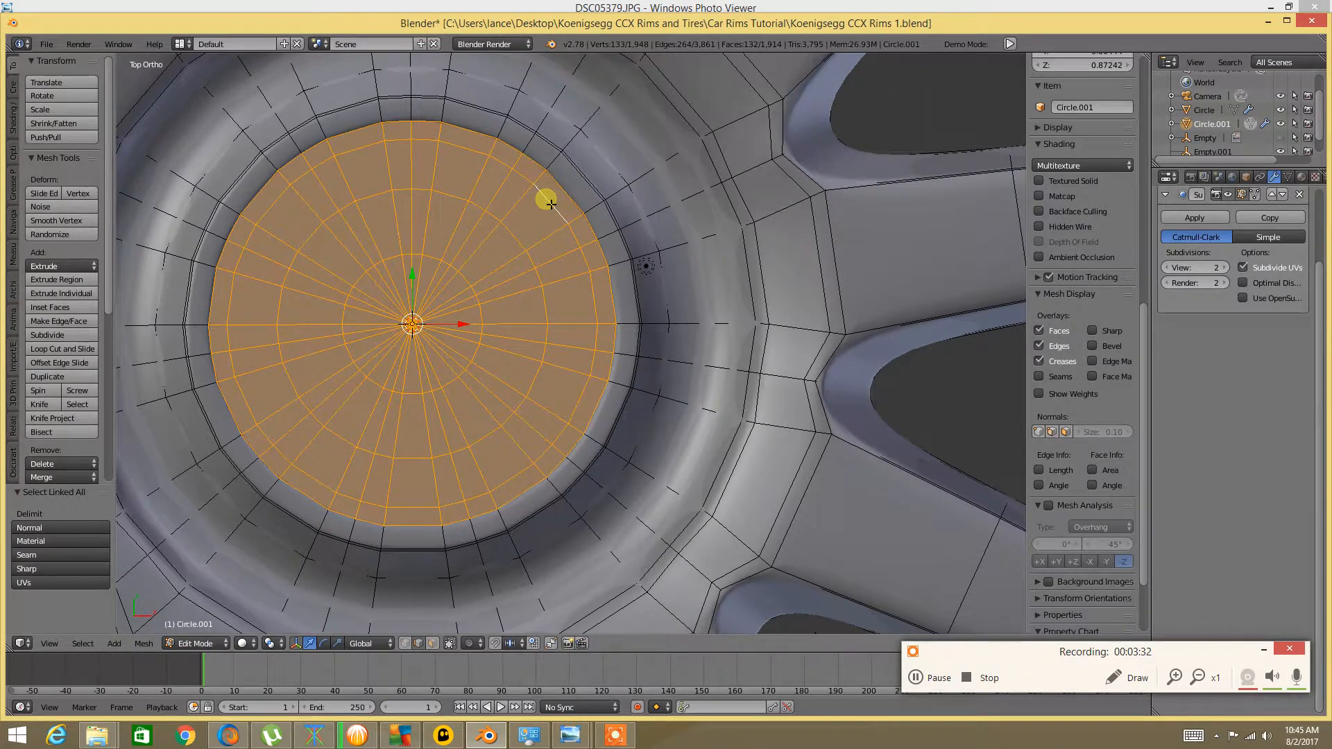
key(ctrl+i)
key(h)
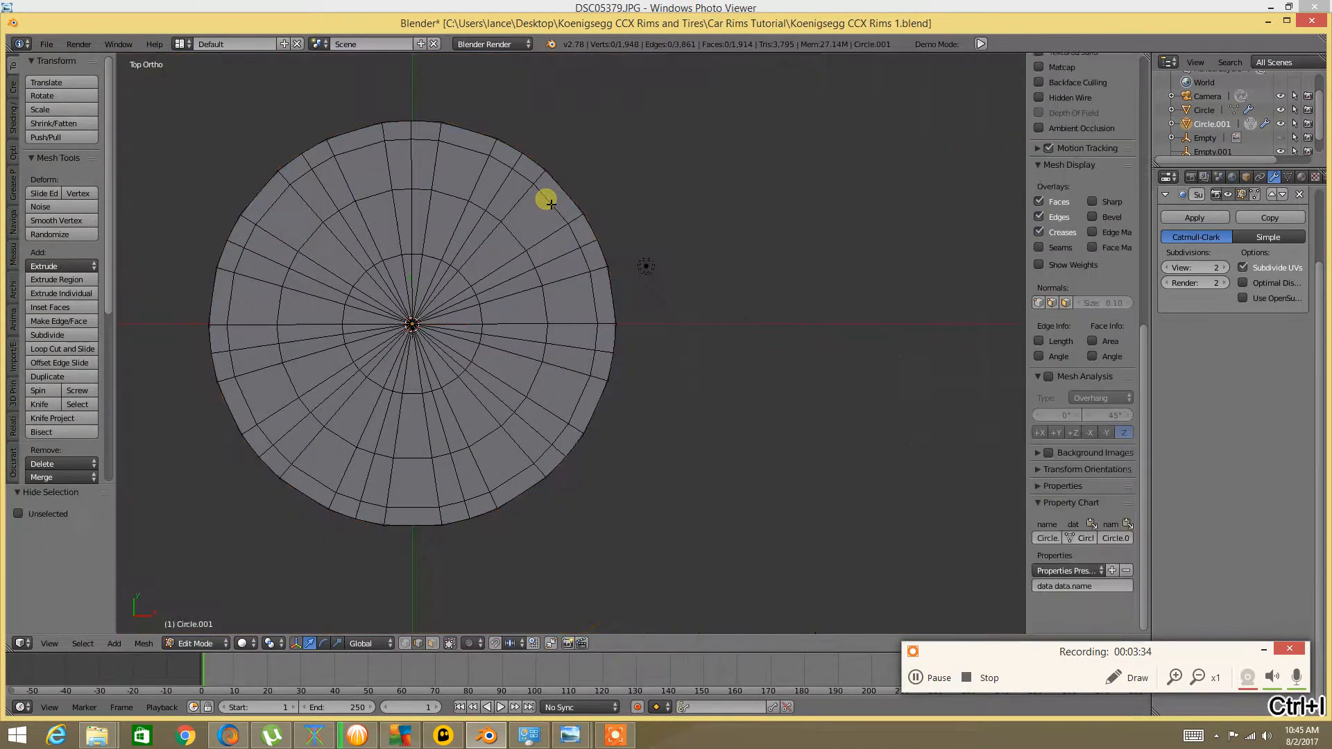
Extrude the disc's outer edge loop down along Z by about 0.809 to form a side wall
alt+right_click(488, 135)
middle_drag(407, 372, 444, 238)
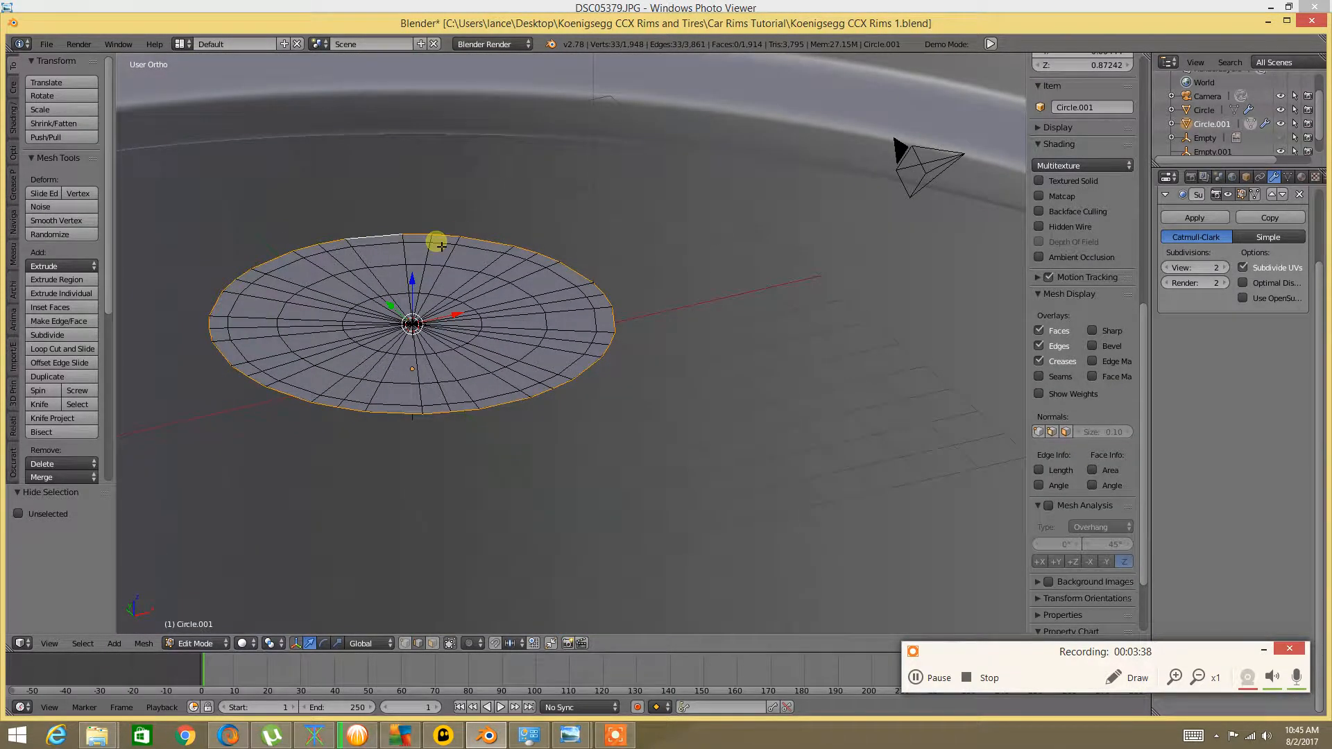
key(e)
key(z)
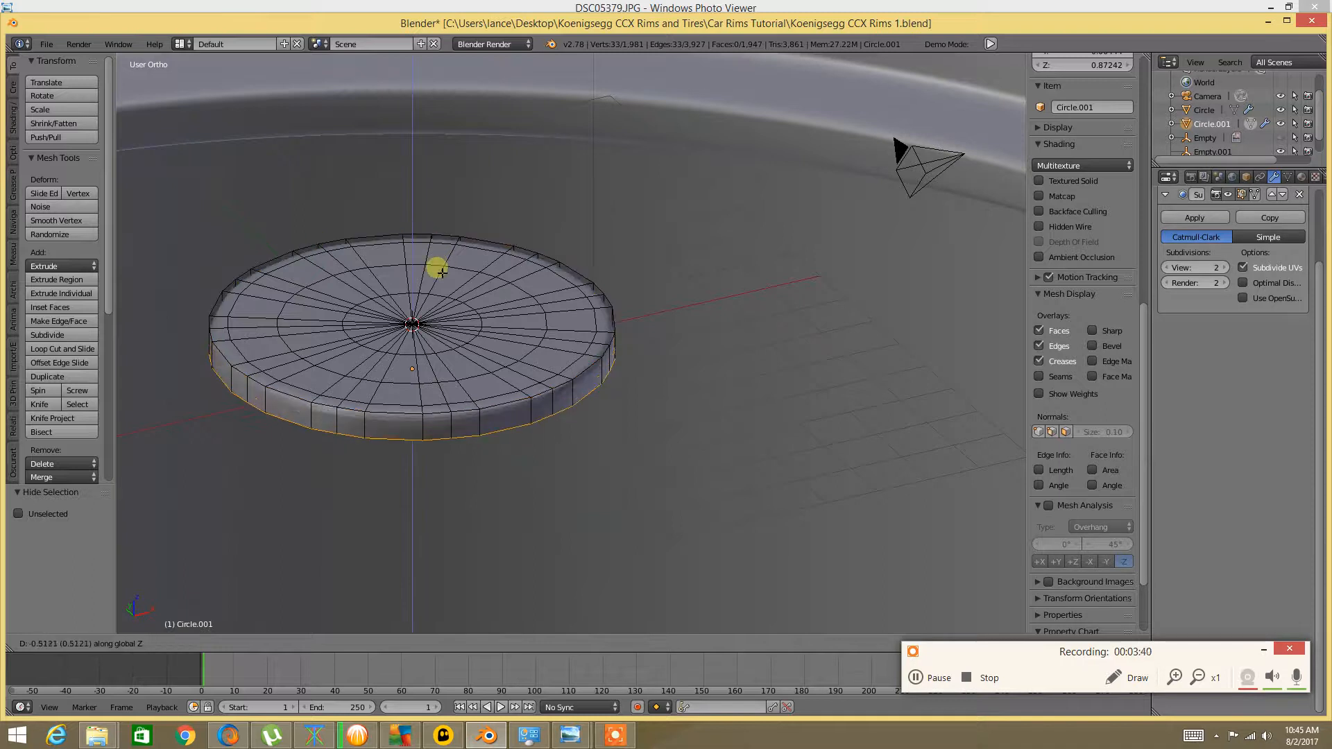
click(436, 275)
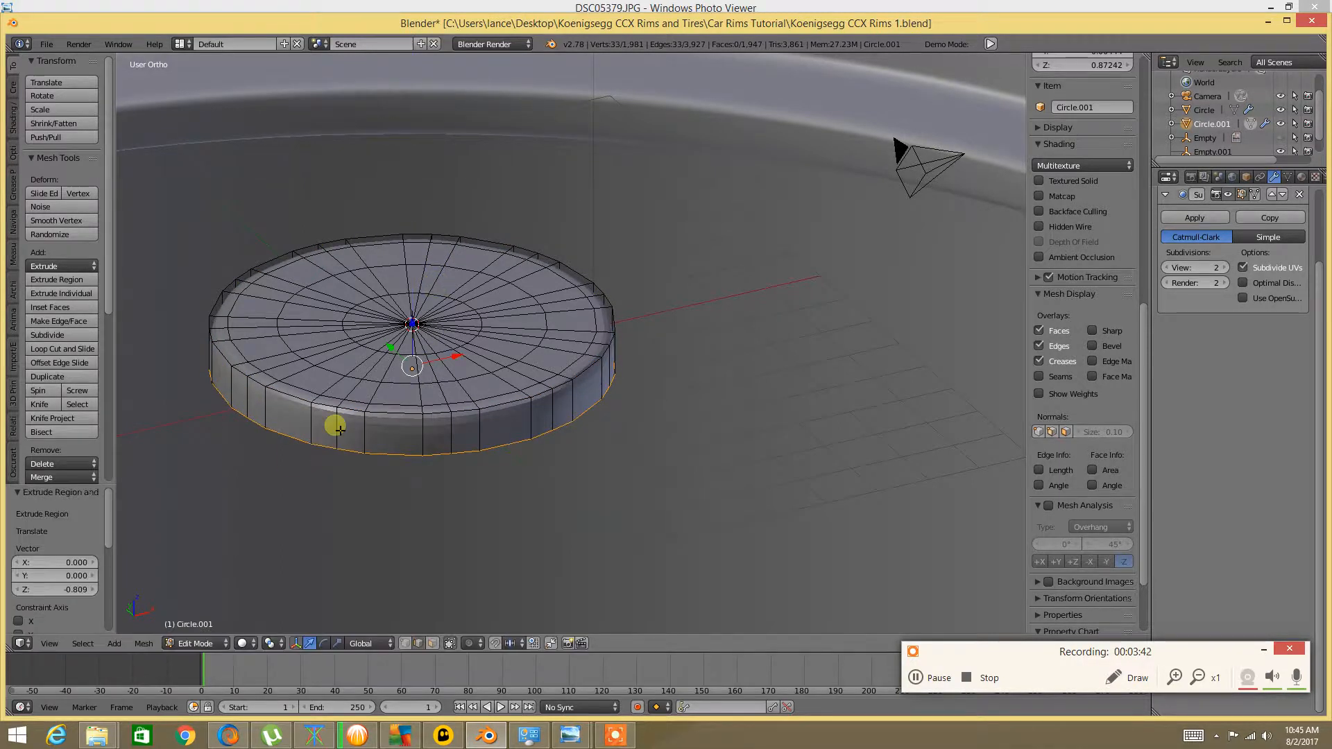
Add a loop cut around the disc's side wall and slide it up close to the top edge
key(a)
scroll(342, 460, up, 2)
key(ctrl+r)
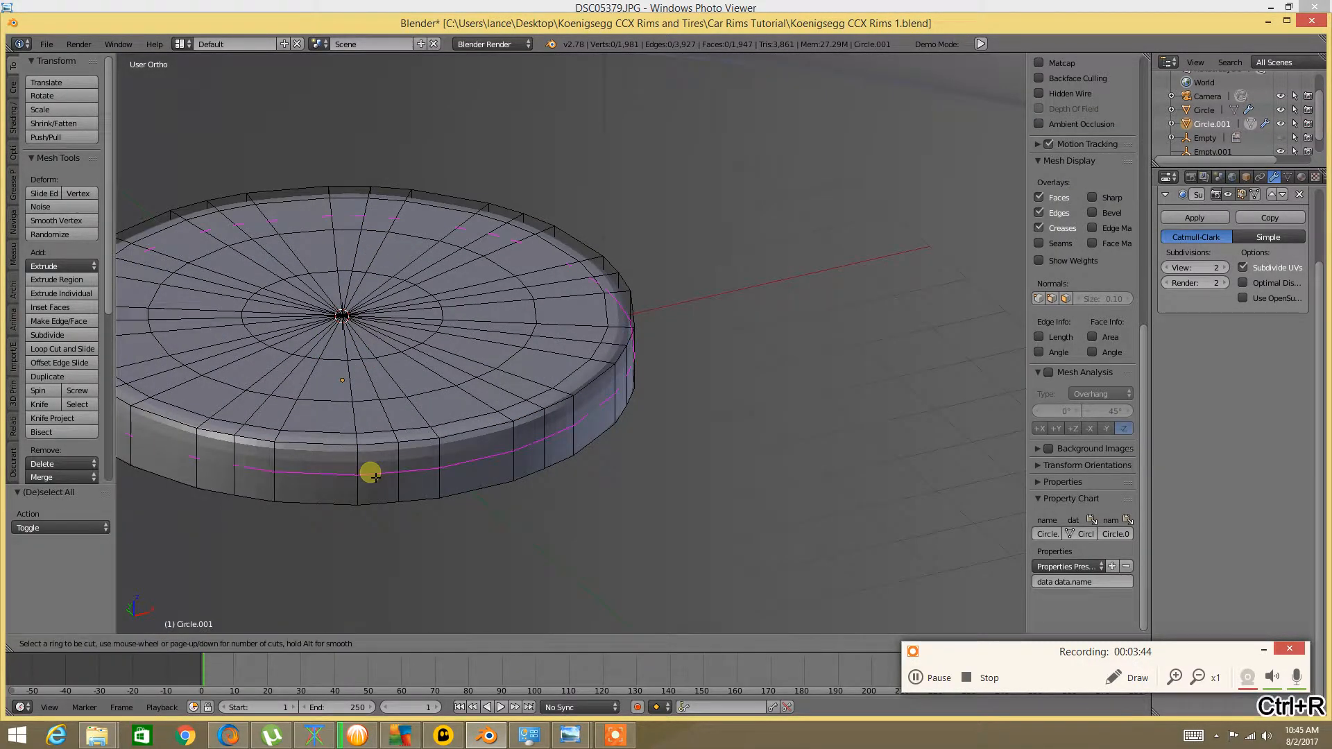
click(375, 472)
click(399, 452)
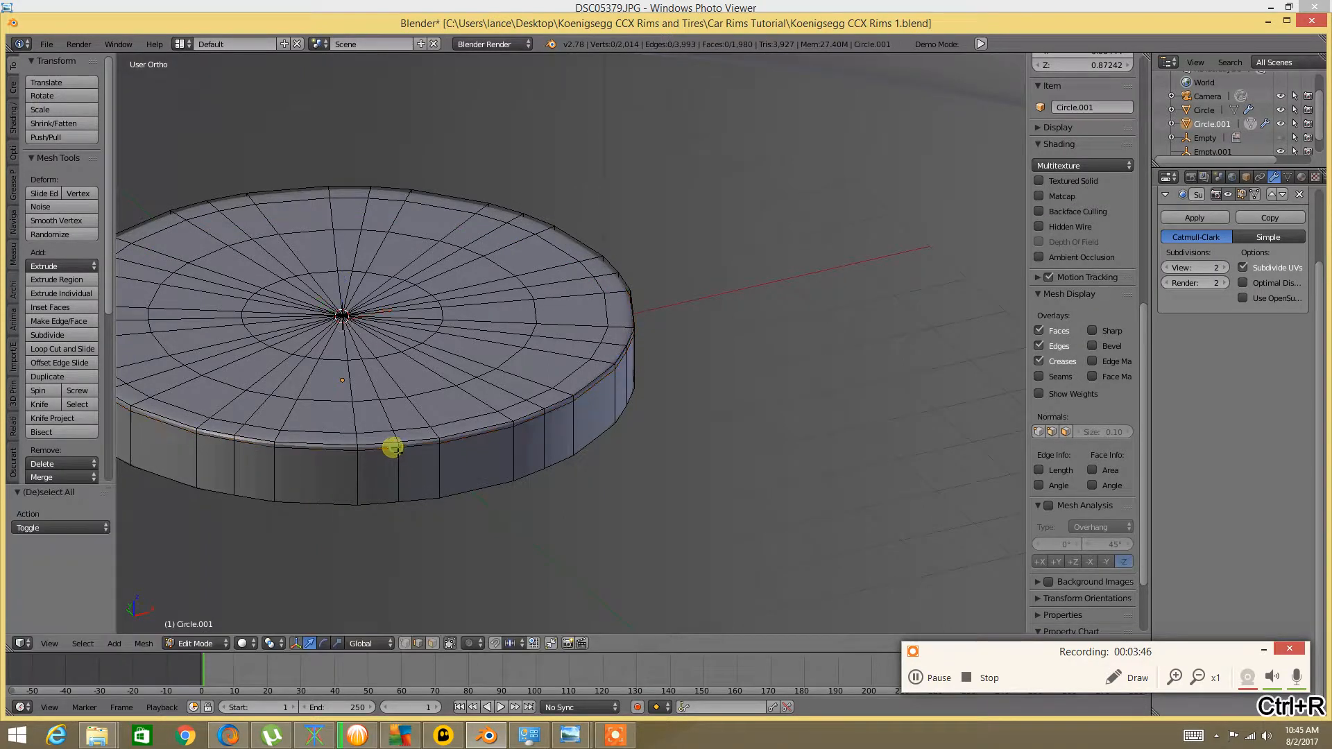
key(a)
Unhide the rest of the rim mesh and check the disc's fit in the hub in Object Mode
scroll(418, 403, down, 3)
middle_drag(421, 393, 413, 412)
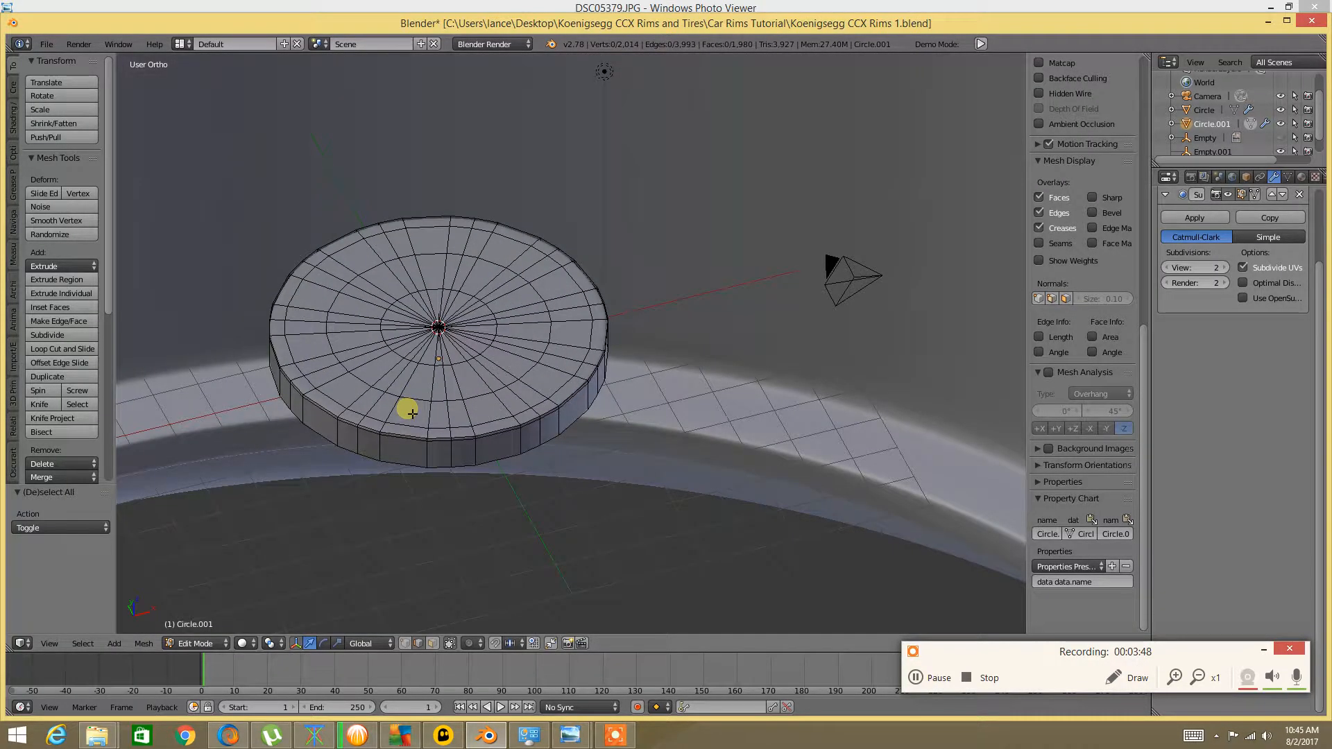
key(alt+h)
key(a)
middle_drag(405, 408, 378, 446)
key(Tab)
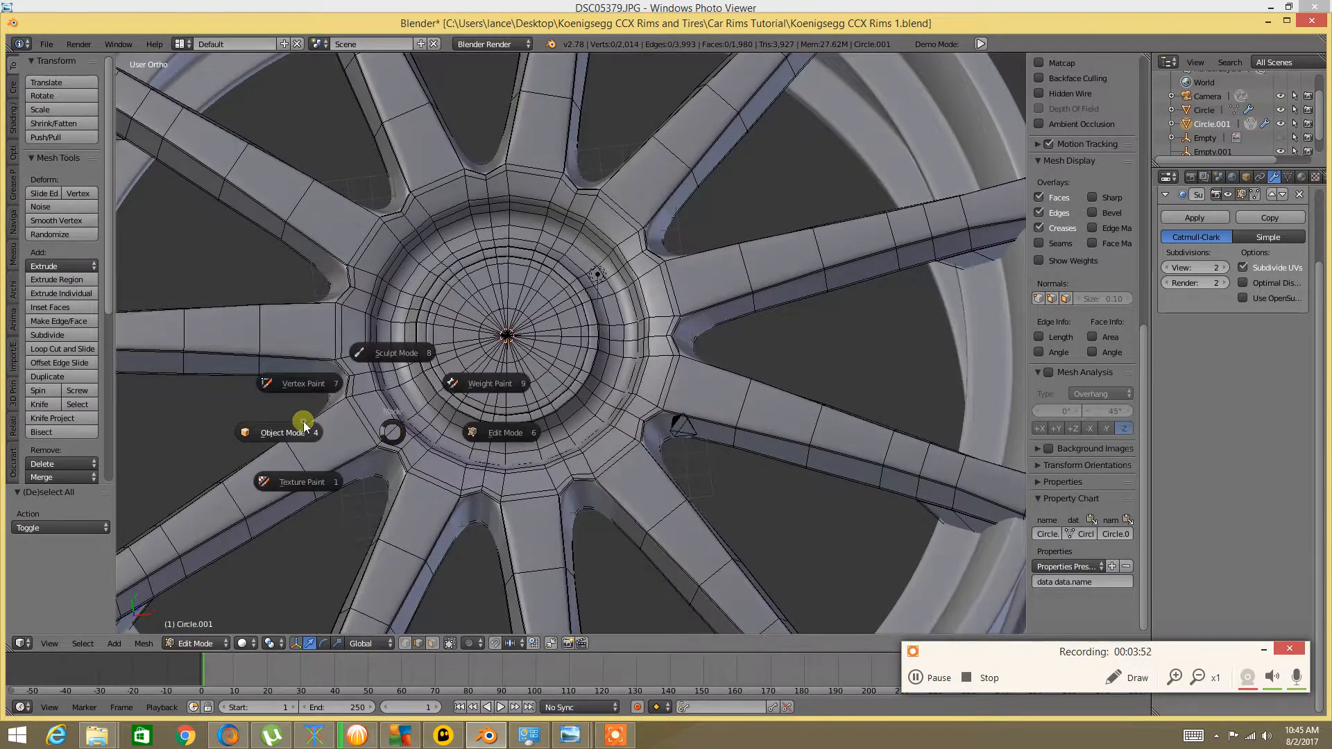
click(305, 430)
scroll(607, 323, down, 3)
middle_drag(553, 415, 579, 355)
scroll(555, 352, up, 7)
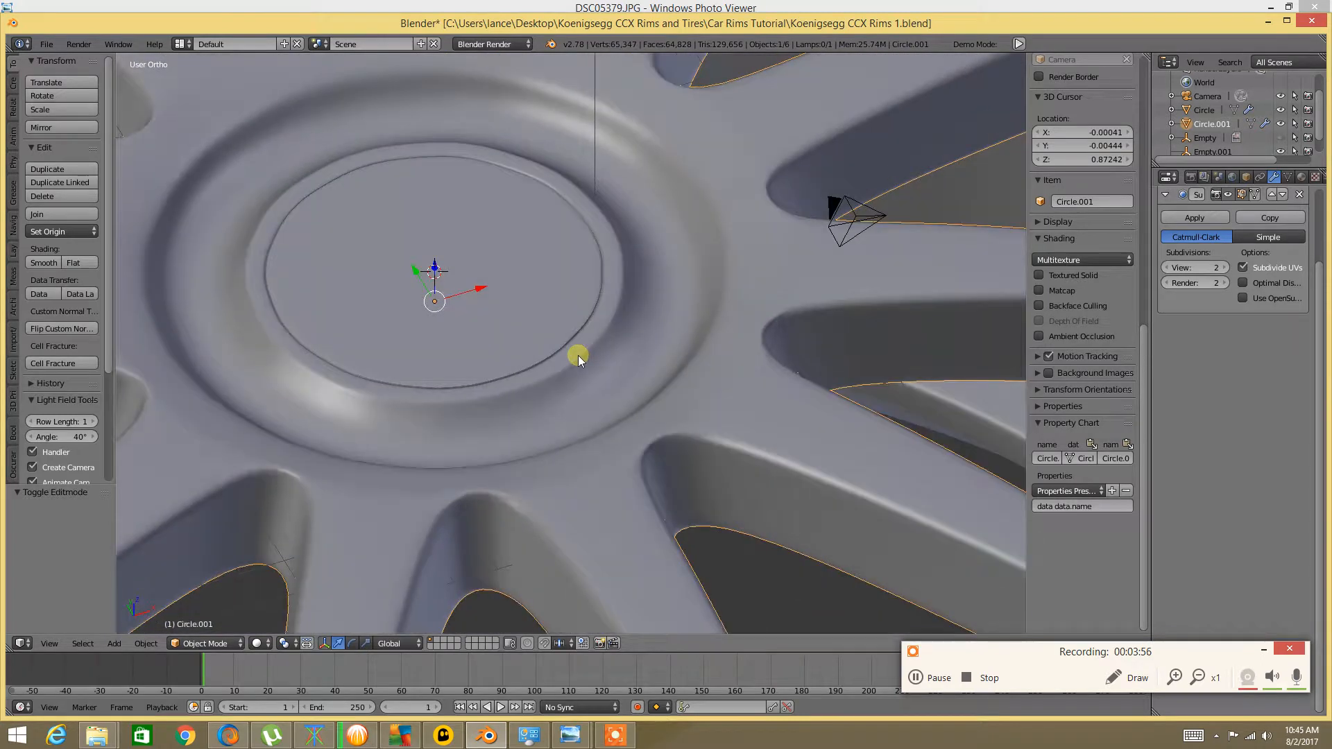
Return to Edit Mode in top view over the hub disc, with vertex selection and wireframe shading
key(KP_7)
key(Tab)
click(555, 375)
scroll(565, 379, up, 1)
scroll(558, 379, up, 1)
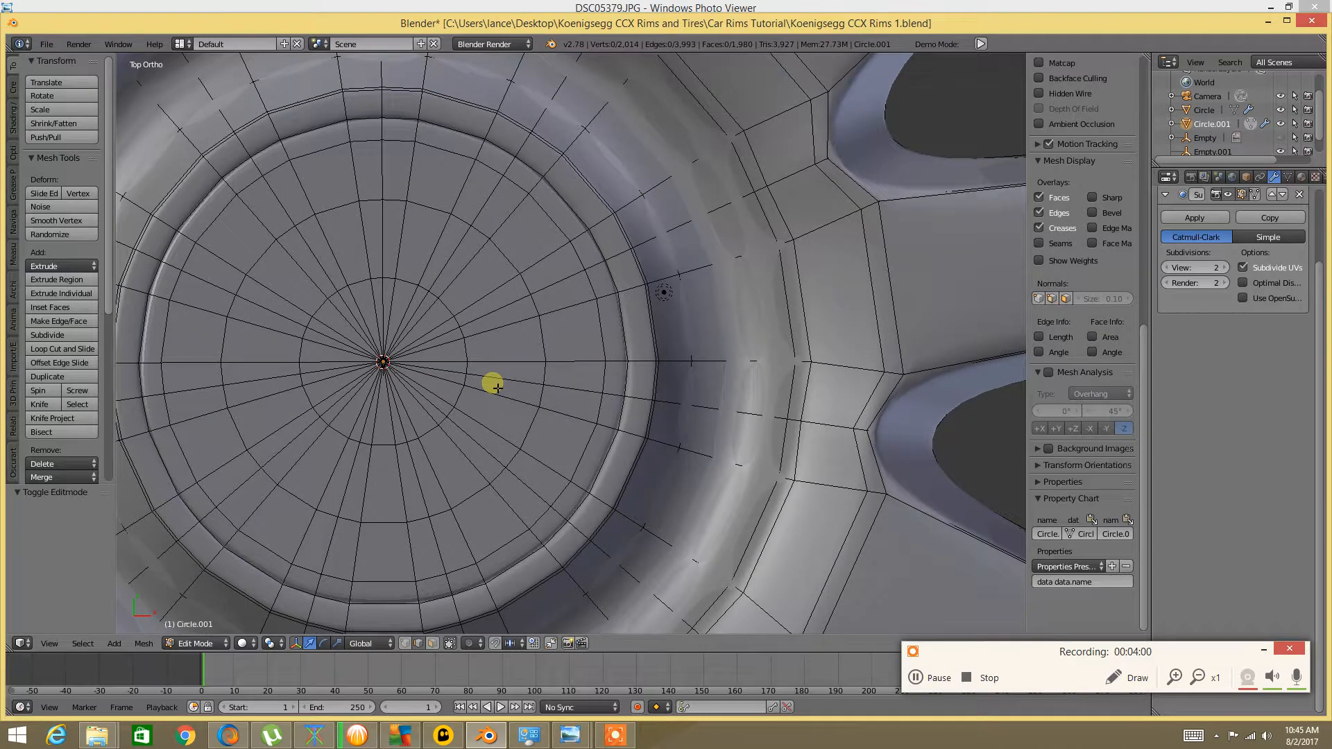
key(ctrl+Tab)
click(478, 381)
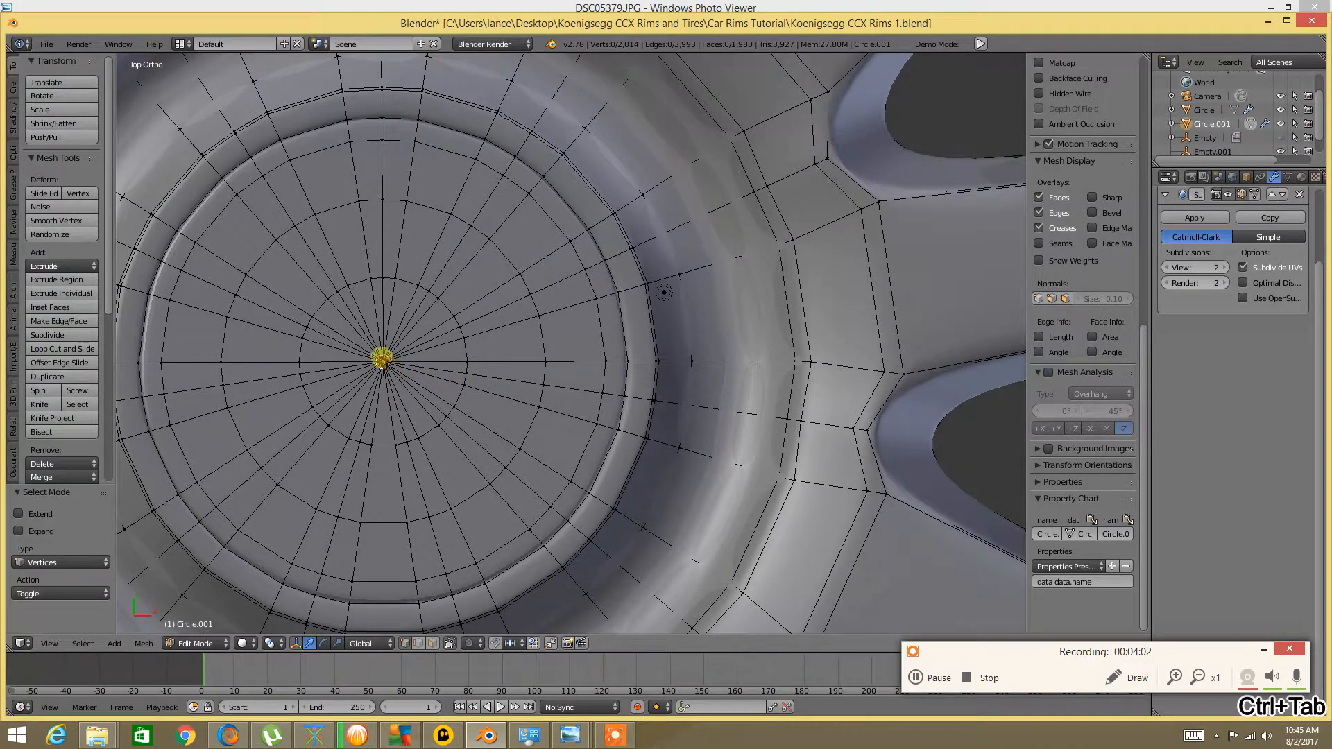
shift+middle_drag(372, 304, 451, 295)
key(ctrl+Tab)
click(451, 295)
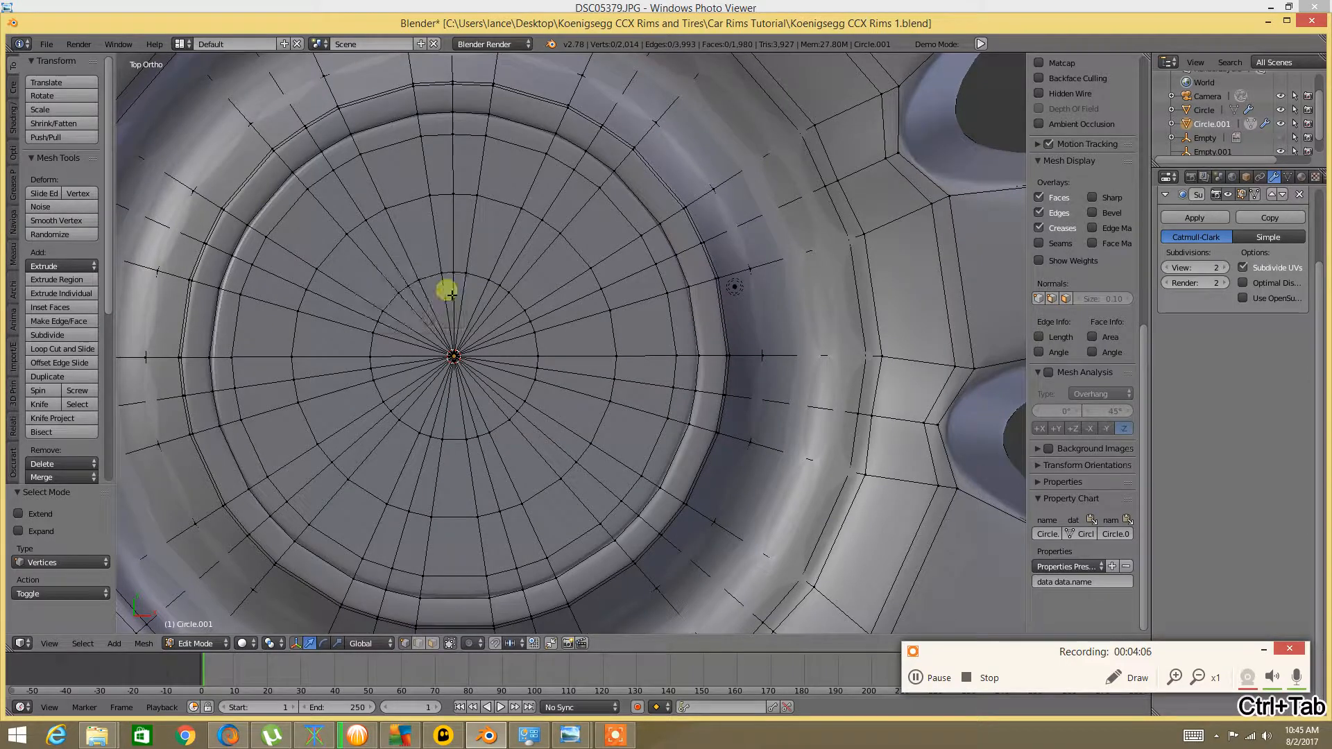
key(z)
click(544, 312)
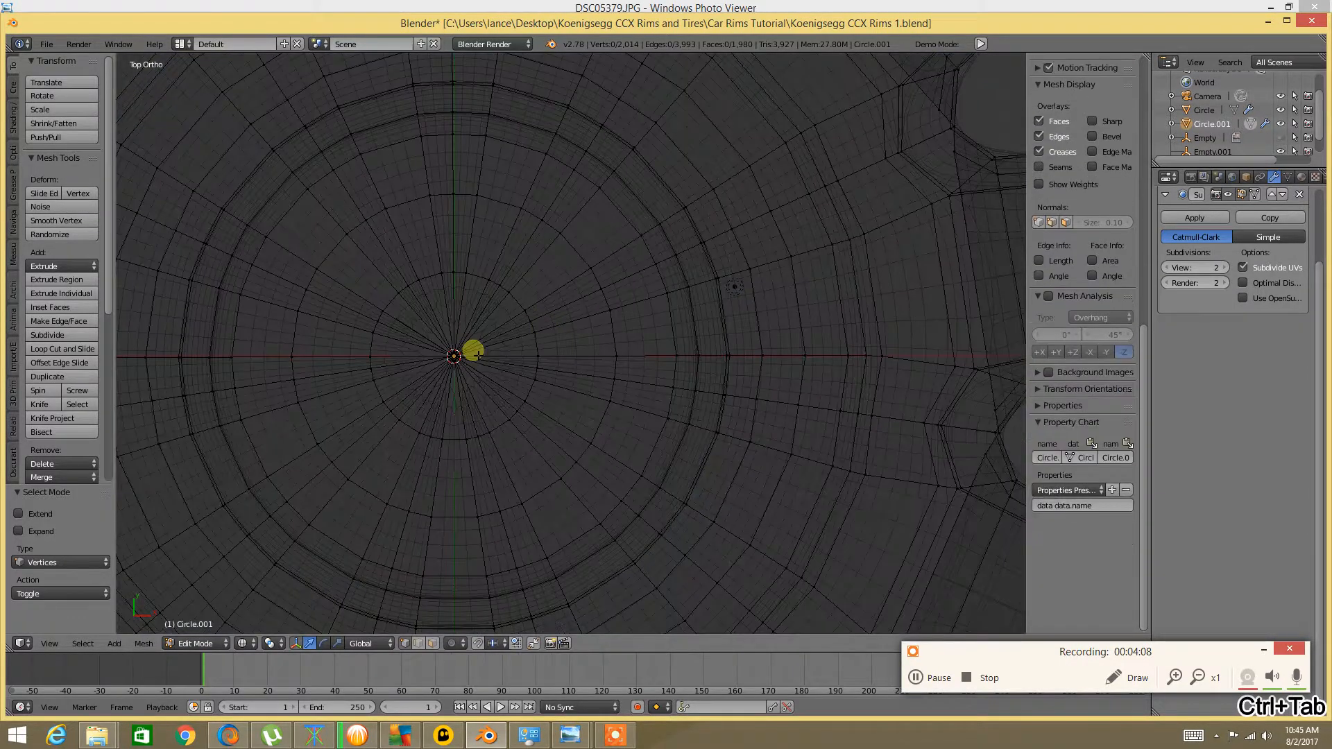
Select the vertex at the disc's centre and undo the trial extrusion made from it
right_click(463, 361)
key(e)
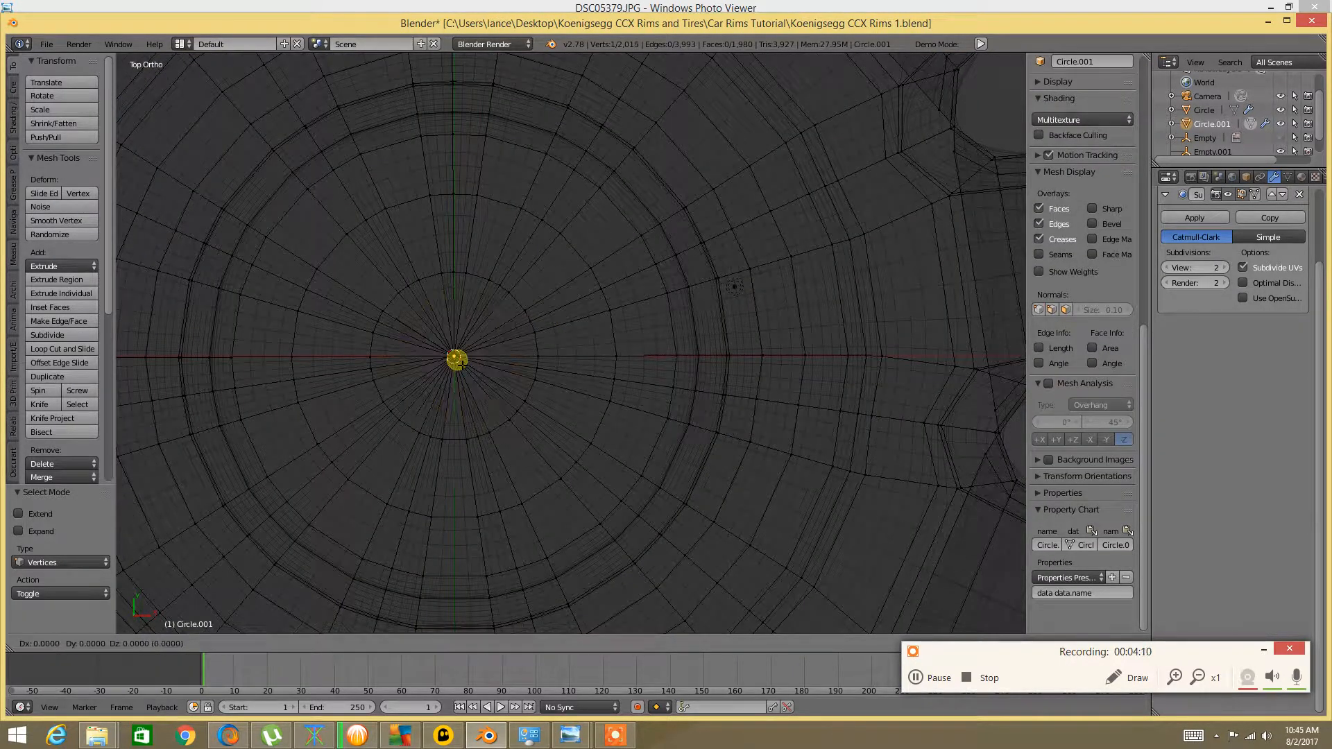
right_click(457, 358)
key(ctrl+z)
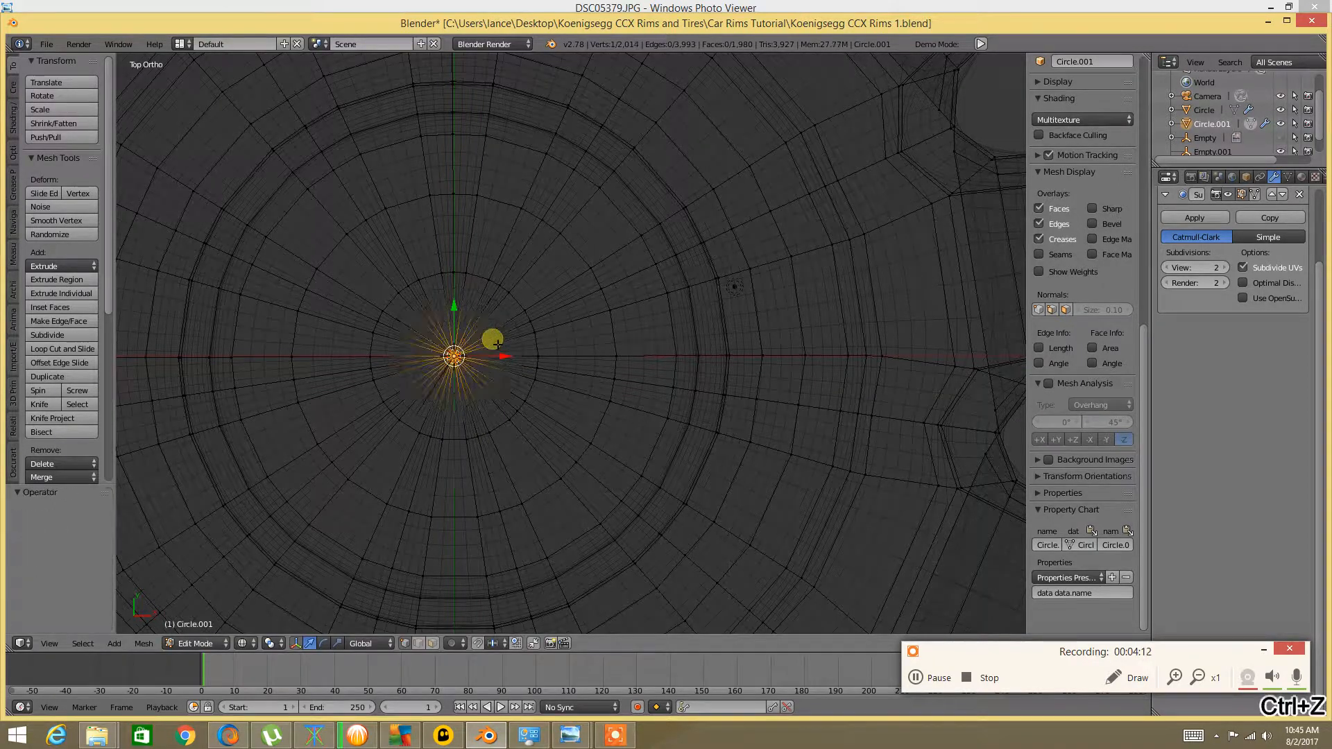
Snap the 3D cursor to the disc's selected centre vertex and switch to Object Mode
key(shift+s)
click(498, 343)
key(Tab)
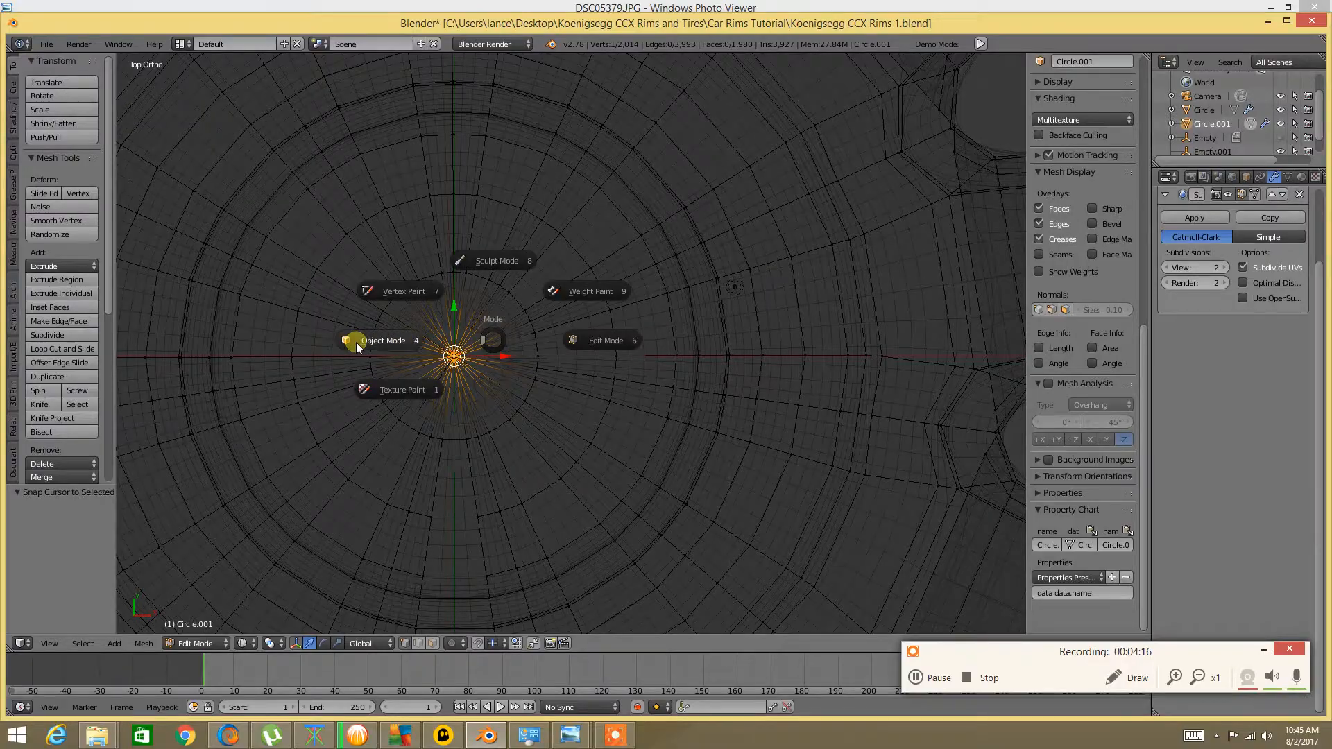
click(356, 342)
Examine the 3D cursor and centre vertex at an angle in Edit Mode, ending in top view in Object Mode
middle_drag(426, 329, 455, 252)
key(Tab)
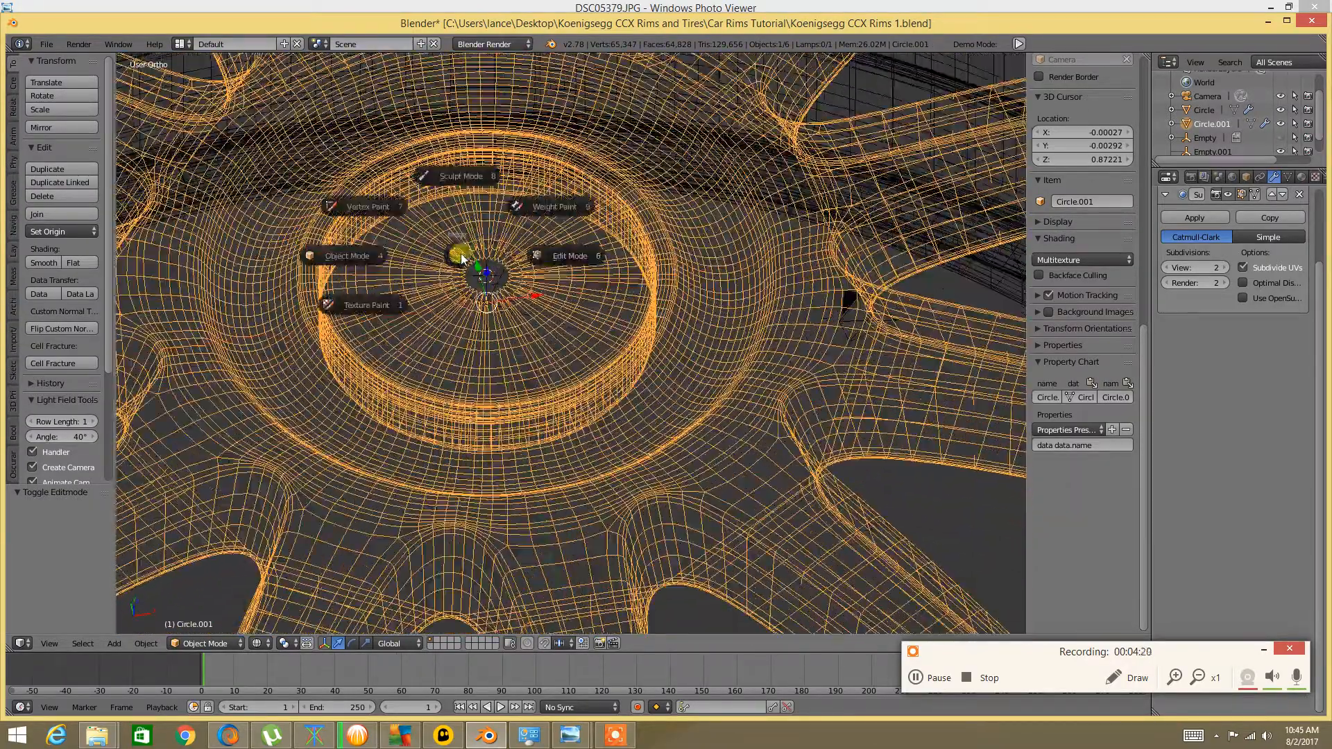
click(548, 261)
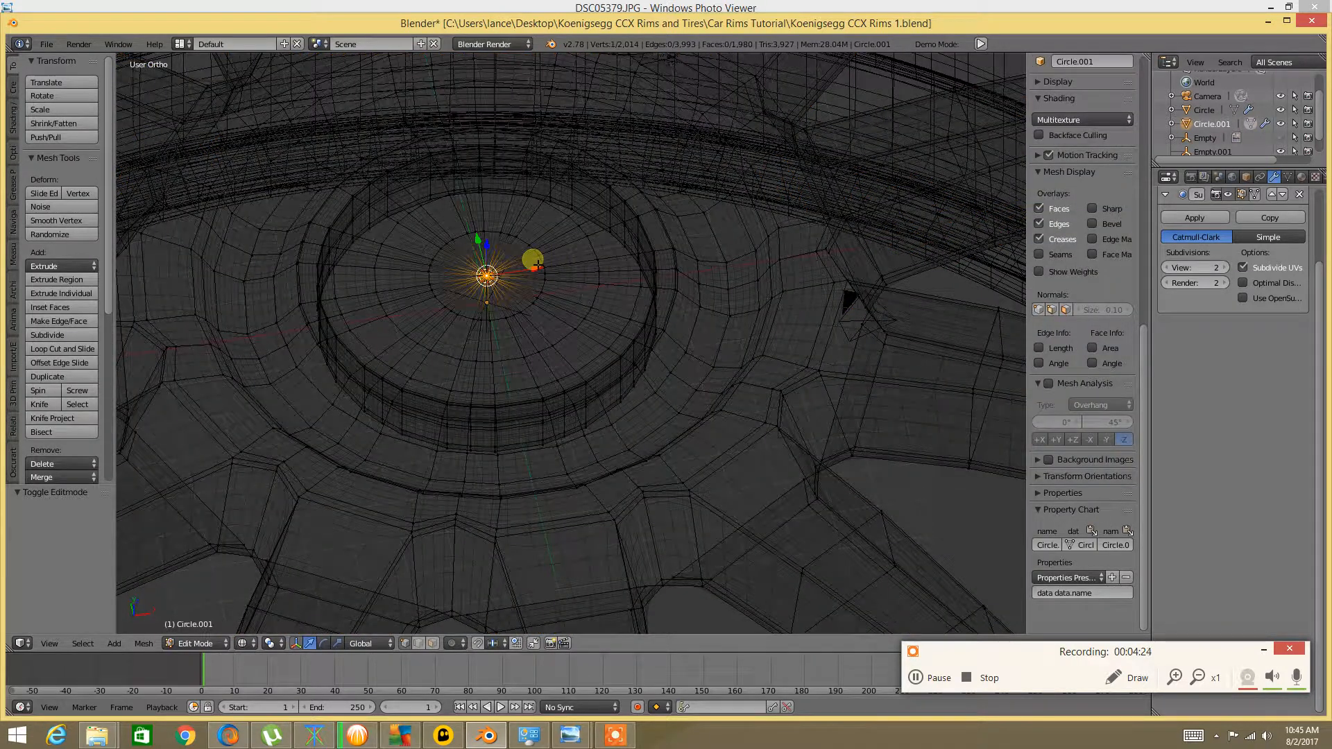
scroll(556, 266, up, 2)
shift+middle_drag(556, 266, 607, 329)
scroll(607, 329, down, 1)
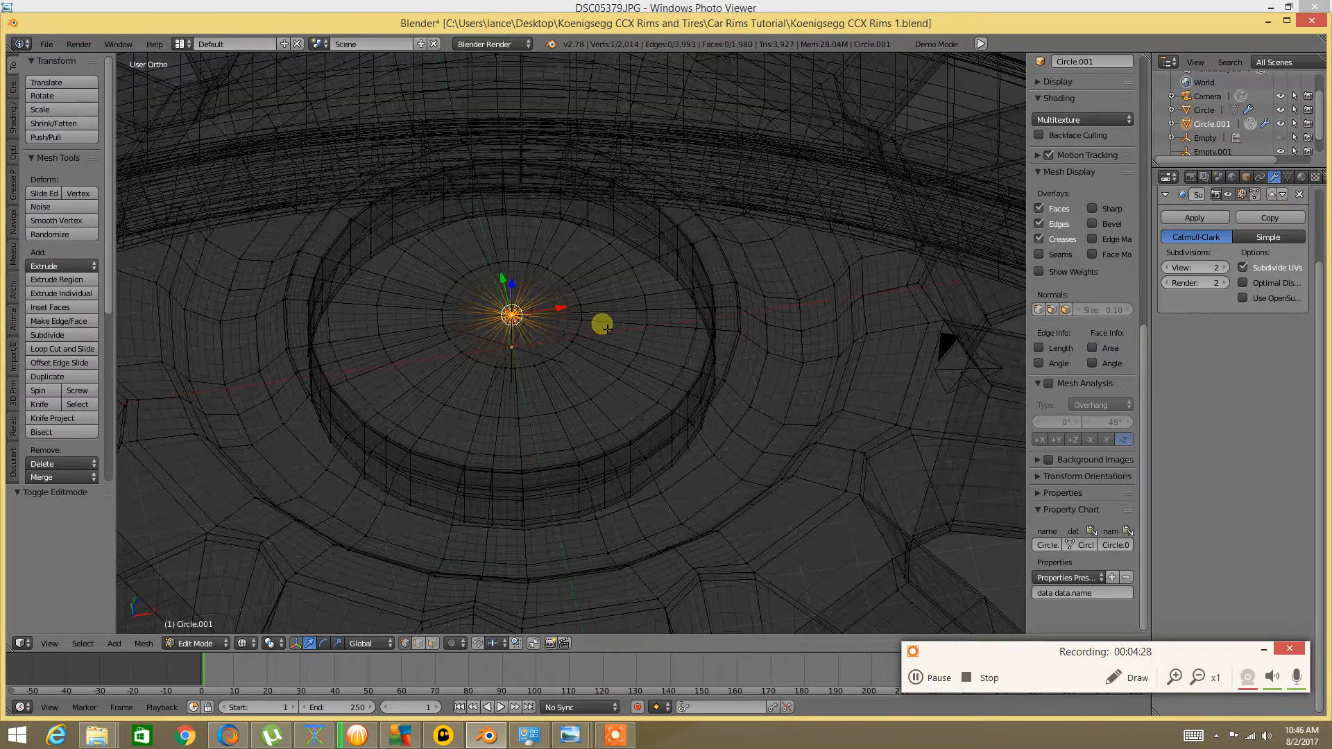
key(KP_7)
key(Tab)
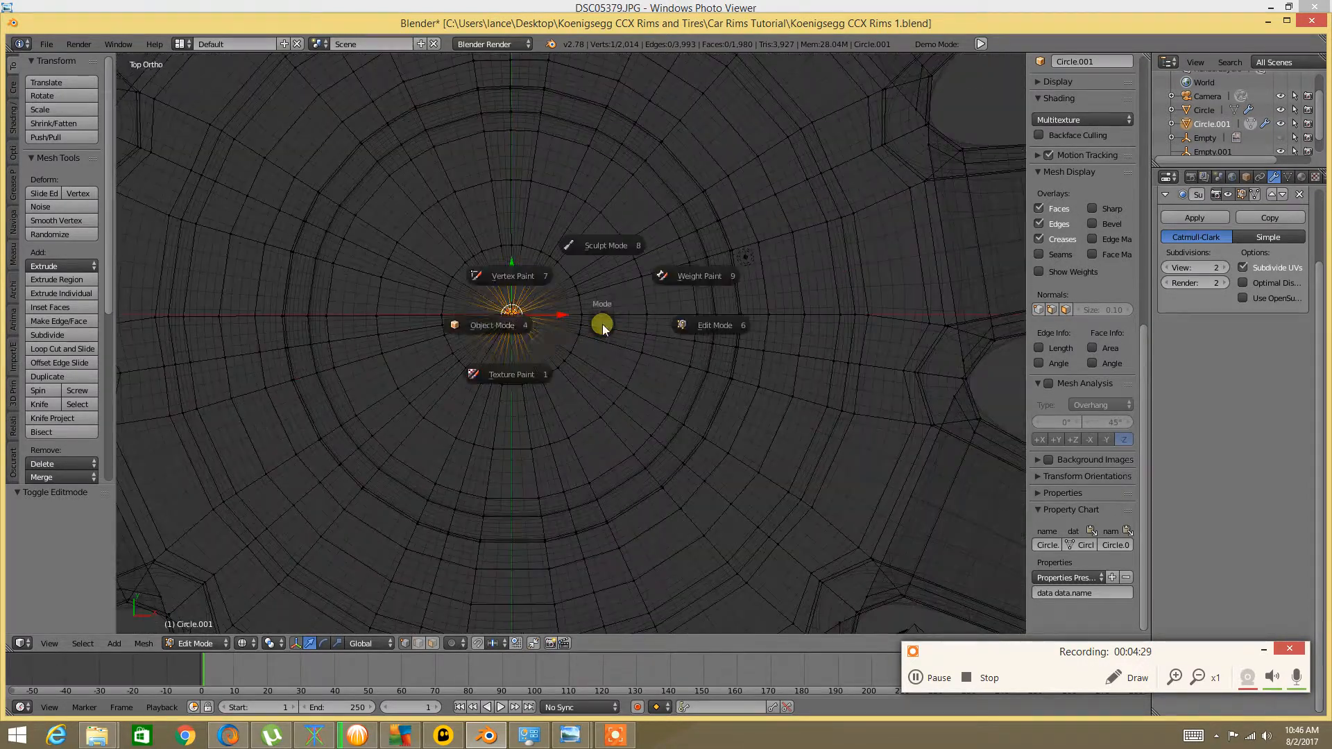
click(482, 314)
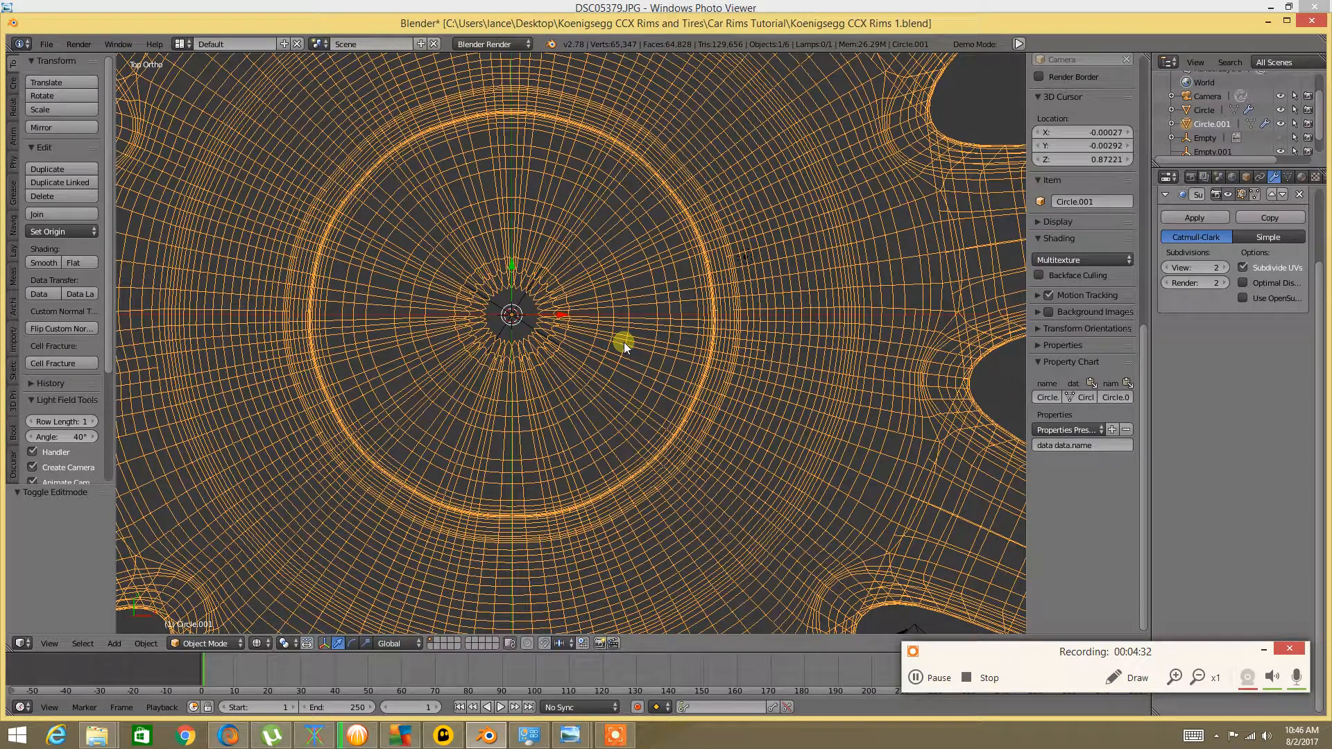
Add a mesh cylinder with 6 vertices at the 3D cursor in the hub's centre
key(space)
mouse_move(610, 382)
key(space)
mouse_move(538, 320)
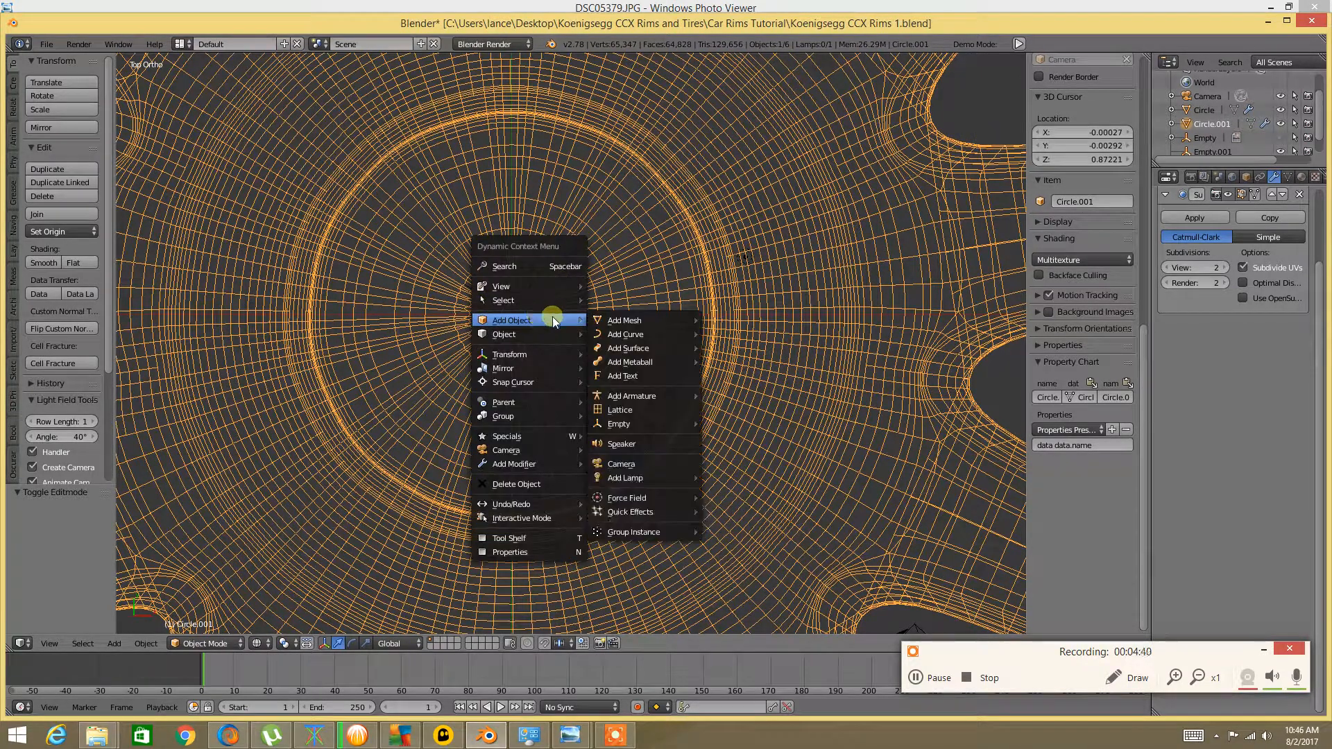
mouse_move(643, 335)
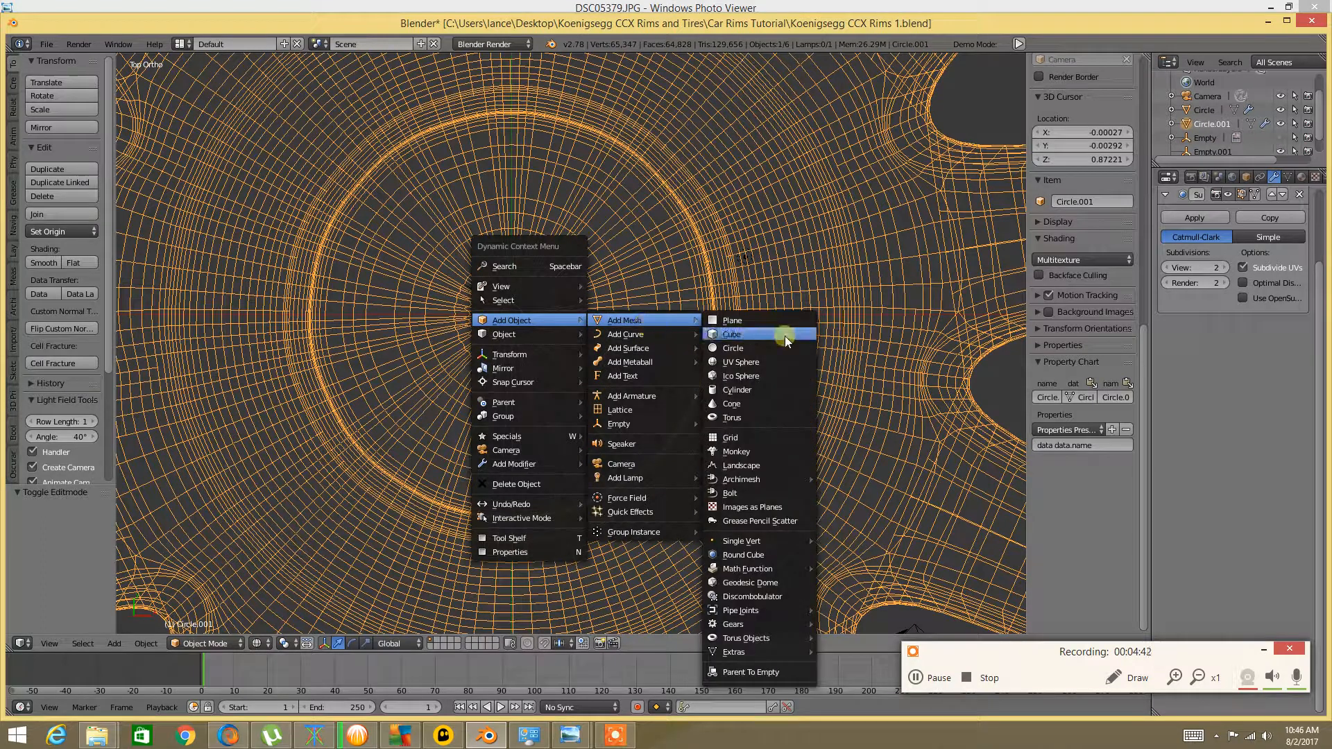
click(742, 389)
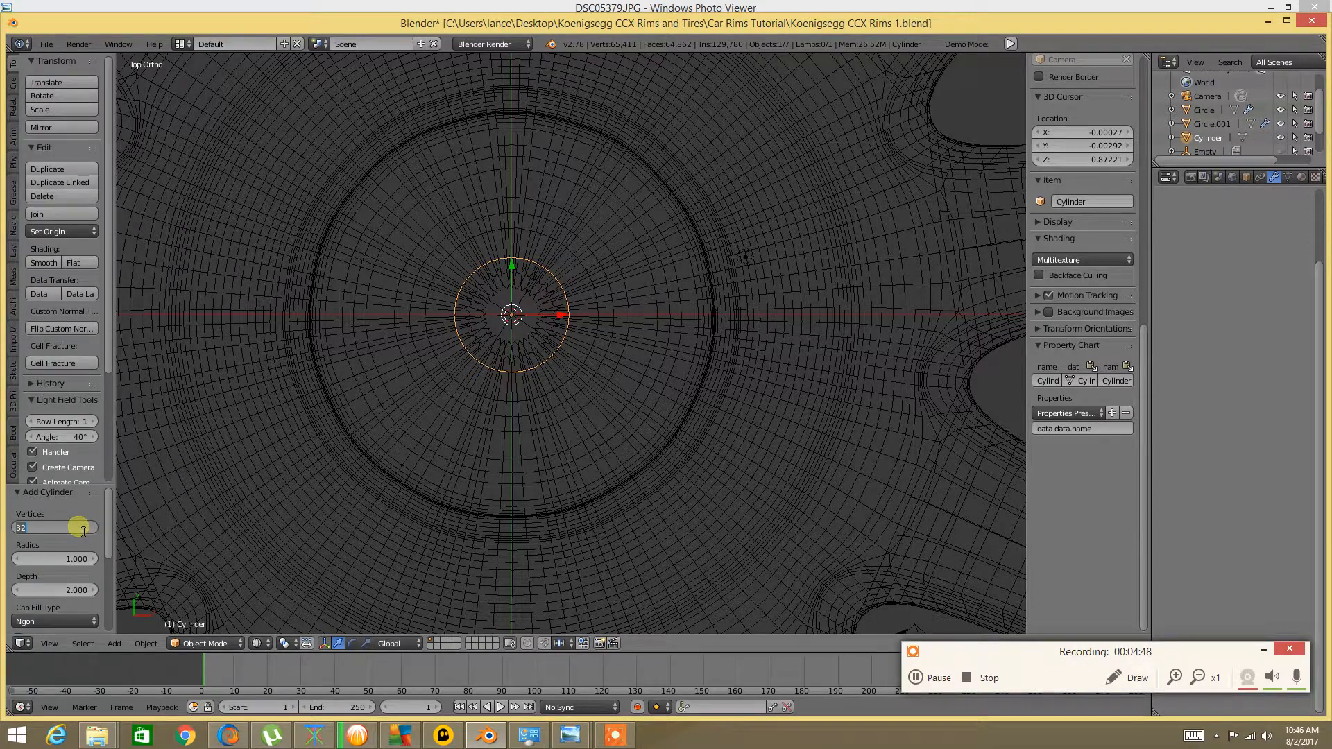
key(Return)
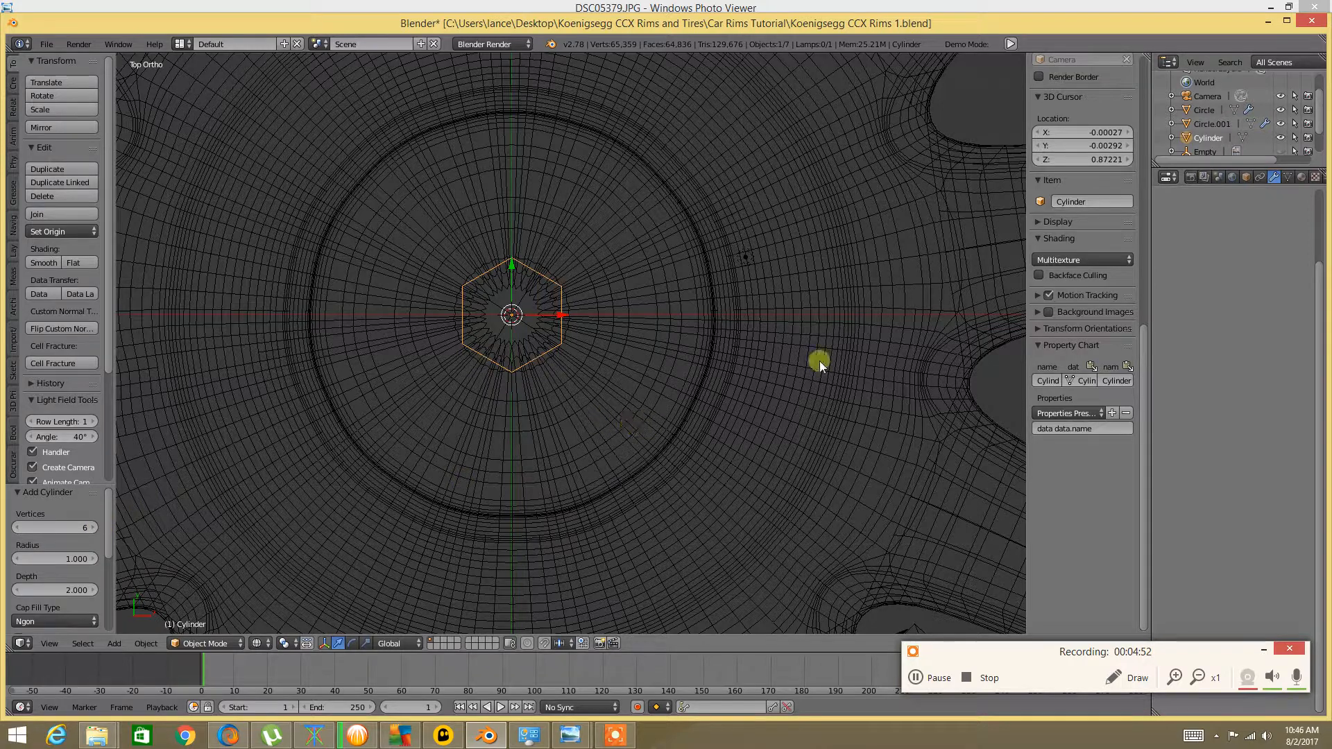
Scale the hexagonal cylinder up by about 3.2 overall and flatten it along Z by a factor of about 0.542
key(s)
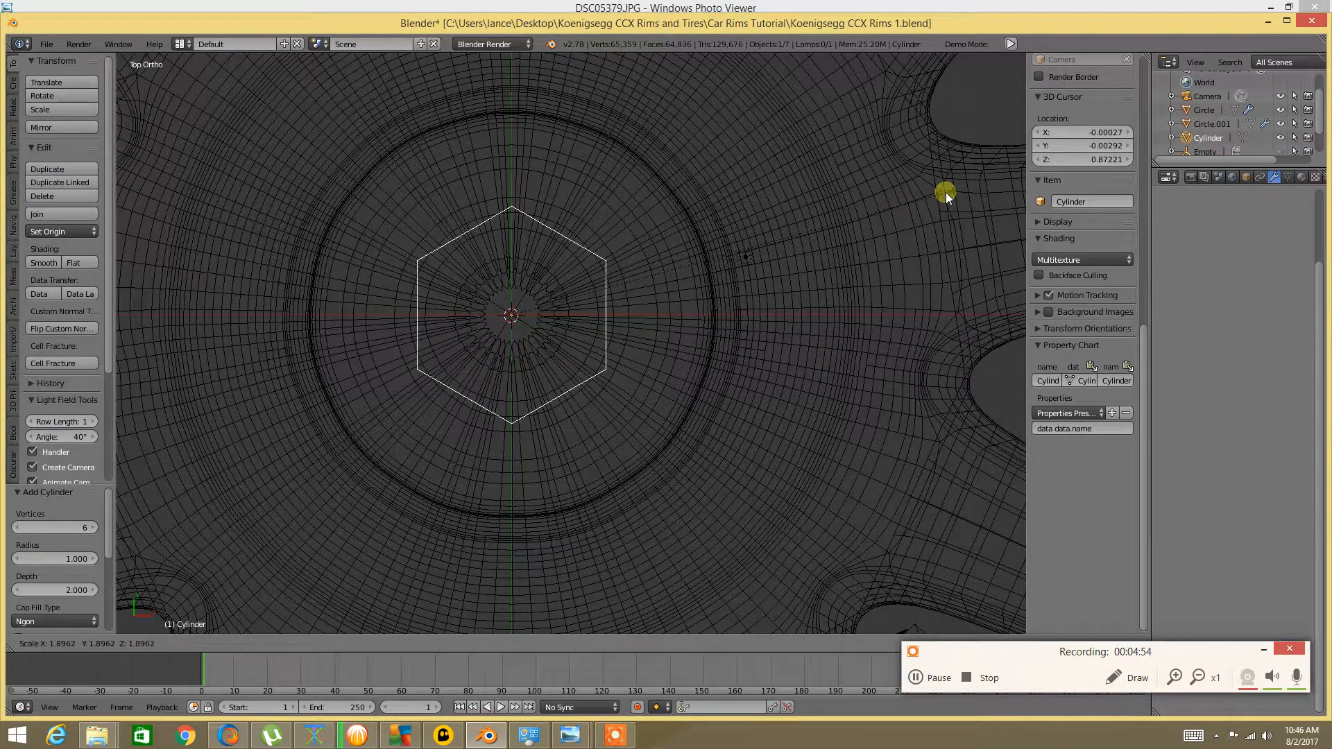
click(223, 142)
middle_drag(230, 401, 377, 263)
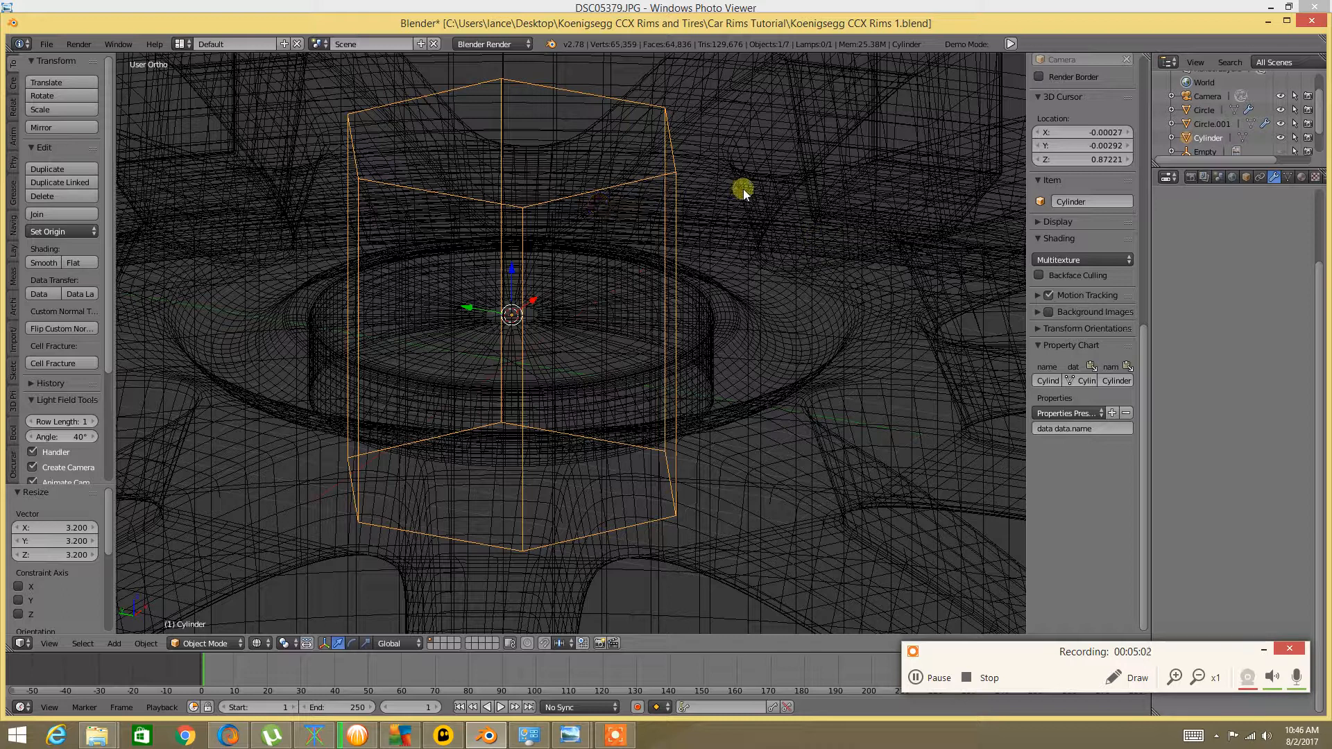
key(s)
key(z)
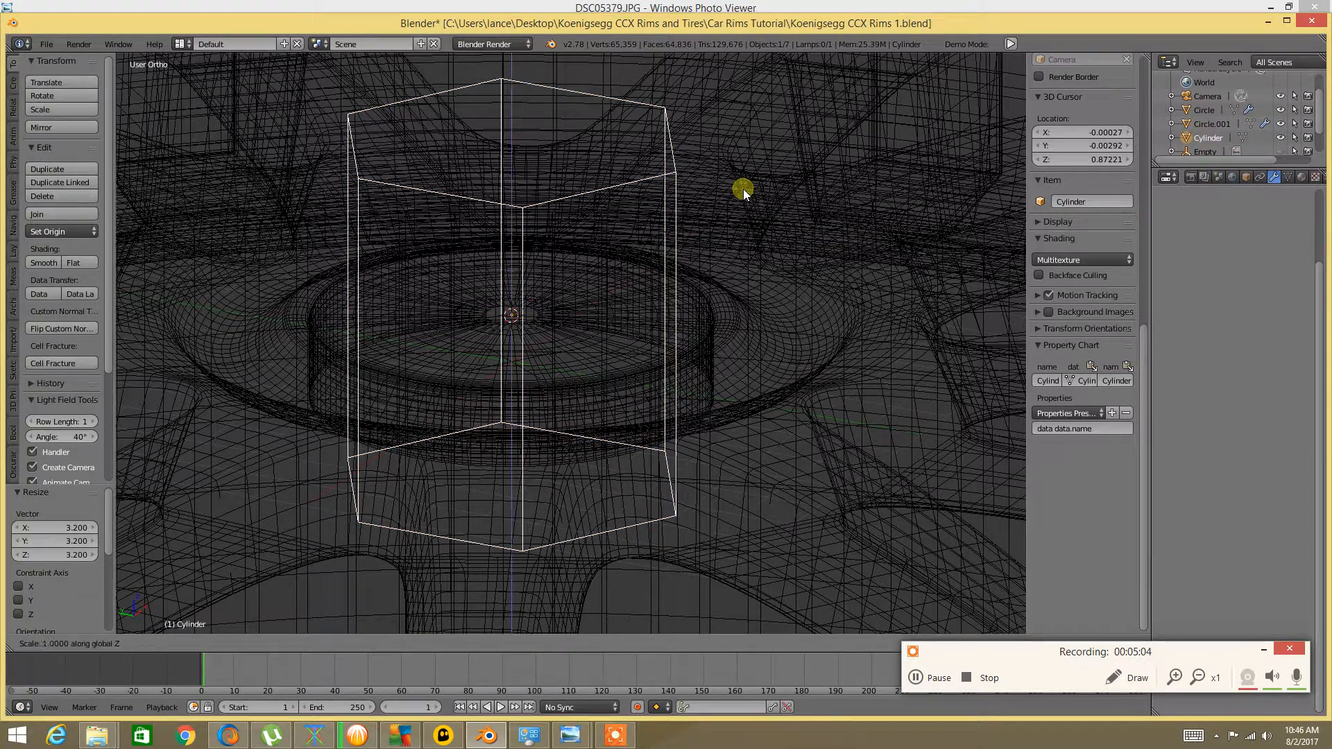
click(635, 246)
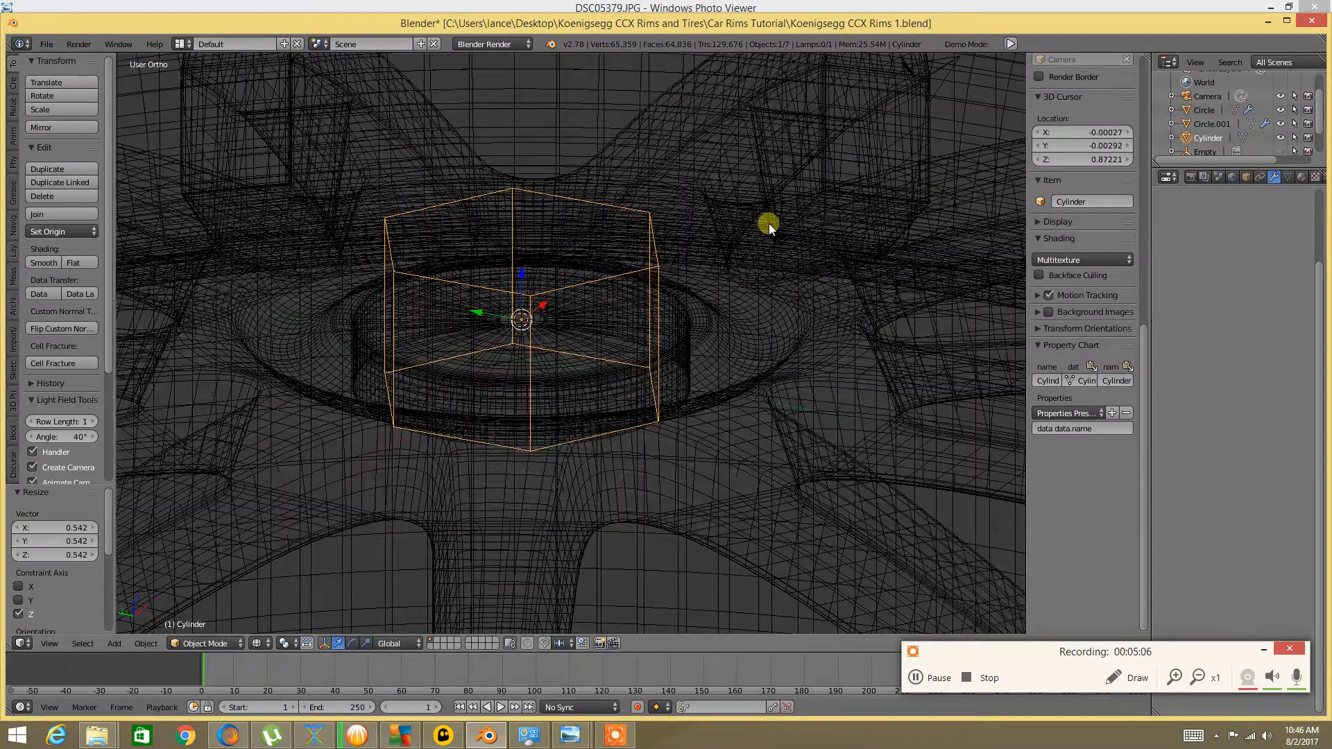
Flatten the hexagonal cylinder further along Z in front view, by a factor of about 0.683
key(KP_1)
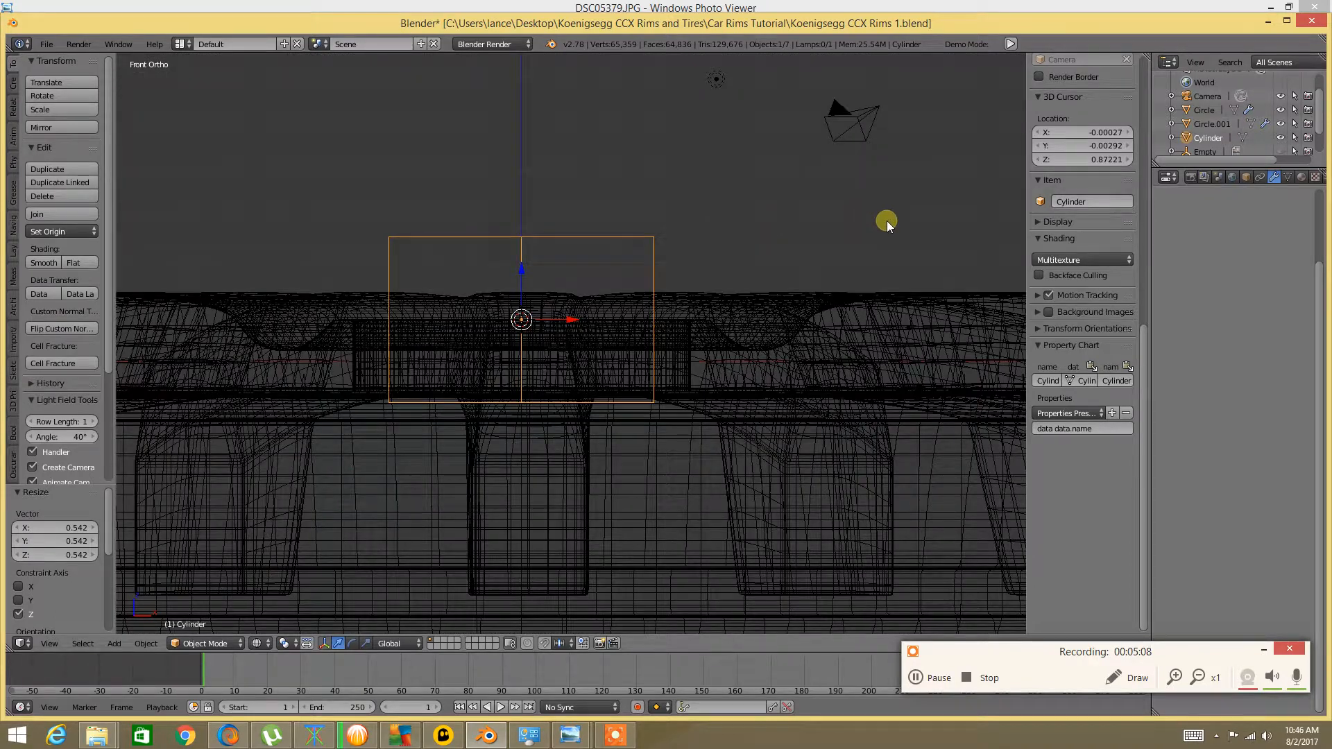
key(s)
key(z)
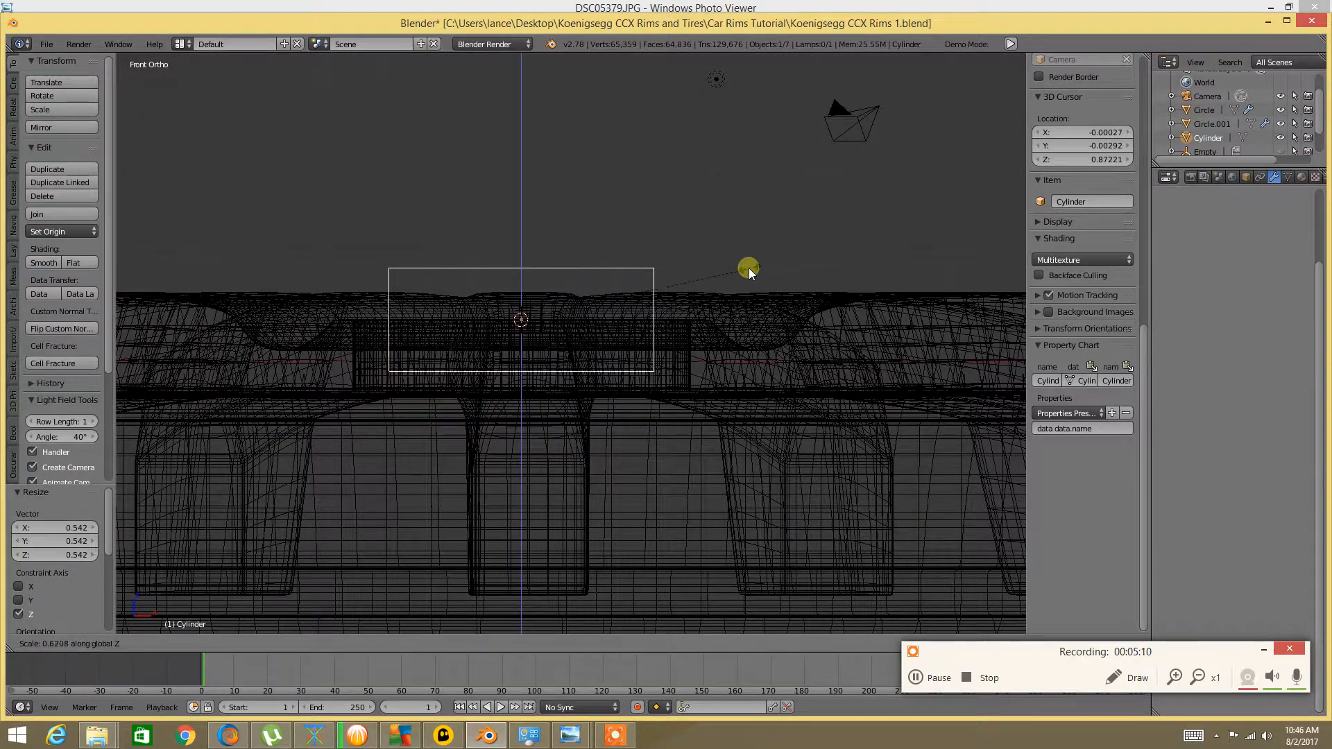
click(772, 256)
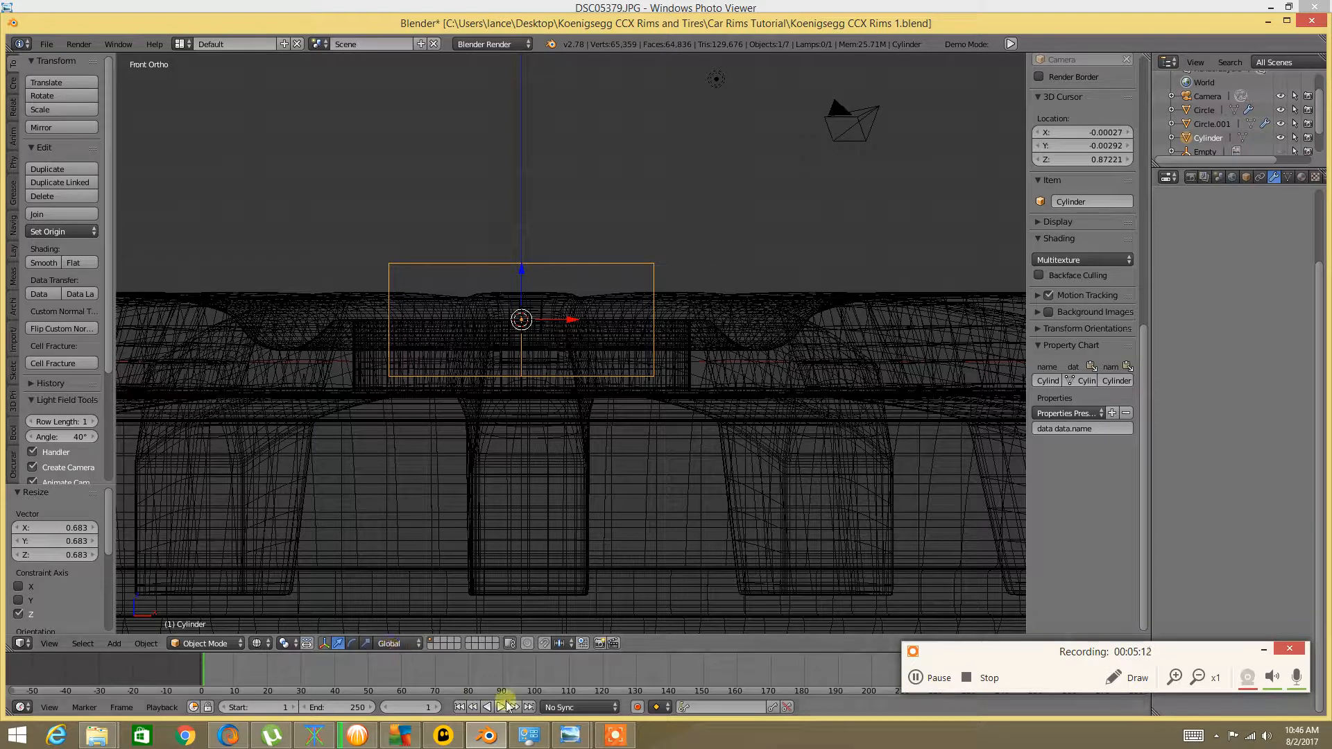
Check the nut in the reference photo DSC05379.JPG and raise the hexagonal cylinder about 0.943 along Z in Blender
mouse_move(570, 734)
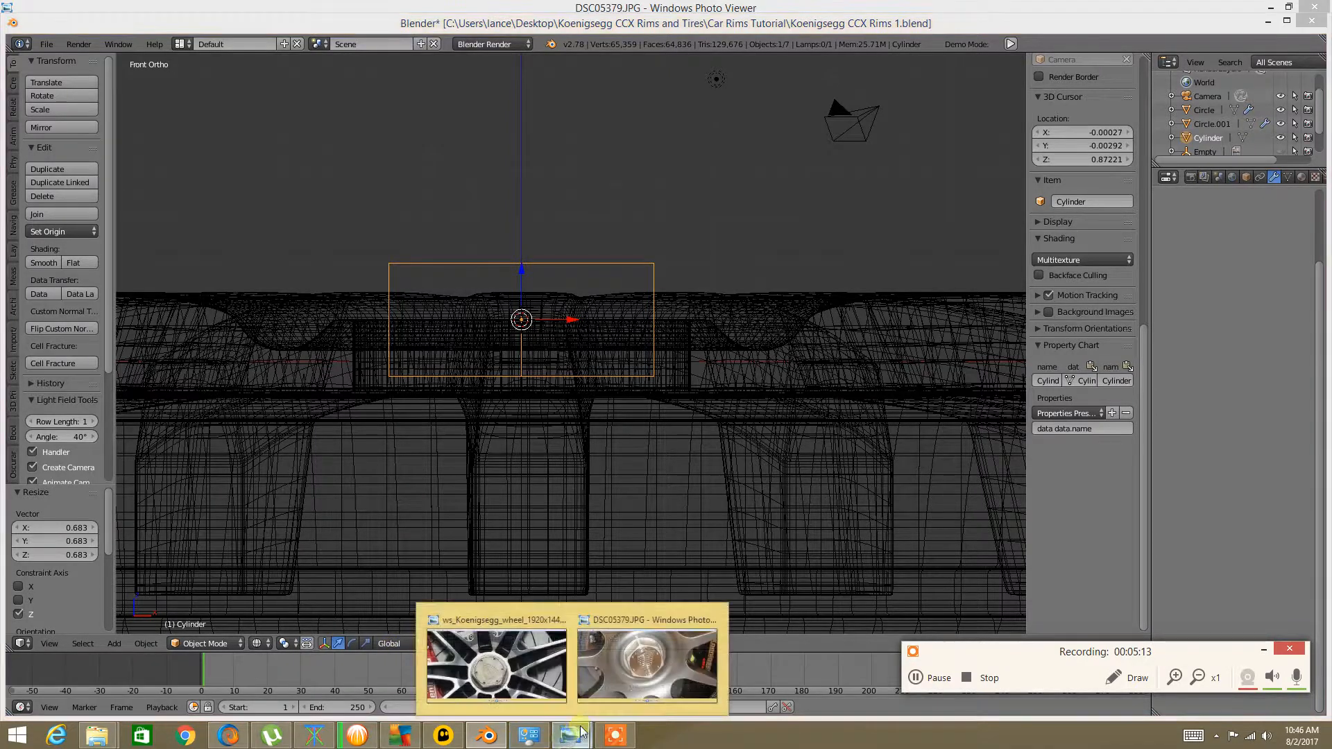
click(607, 639)
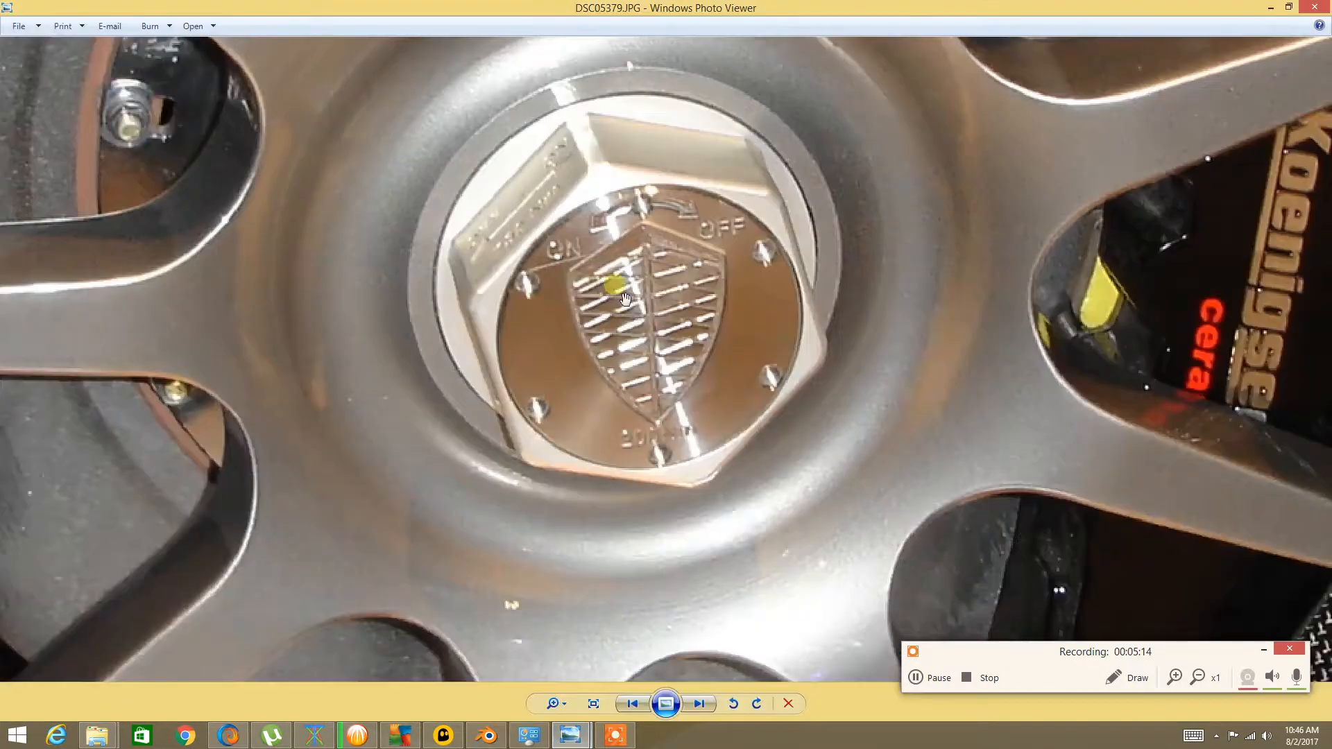
click(488, 737)
scroll(534, 427, up, 1)
drag(508, 272, 503, 220)
Enter Edit Mode on the hexagonal cylinder with nothing selected and face selection active
middle_drag(464, 396, 478, 316)
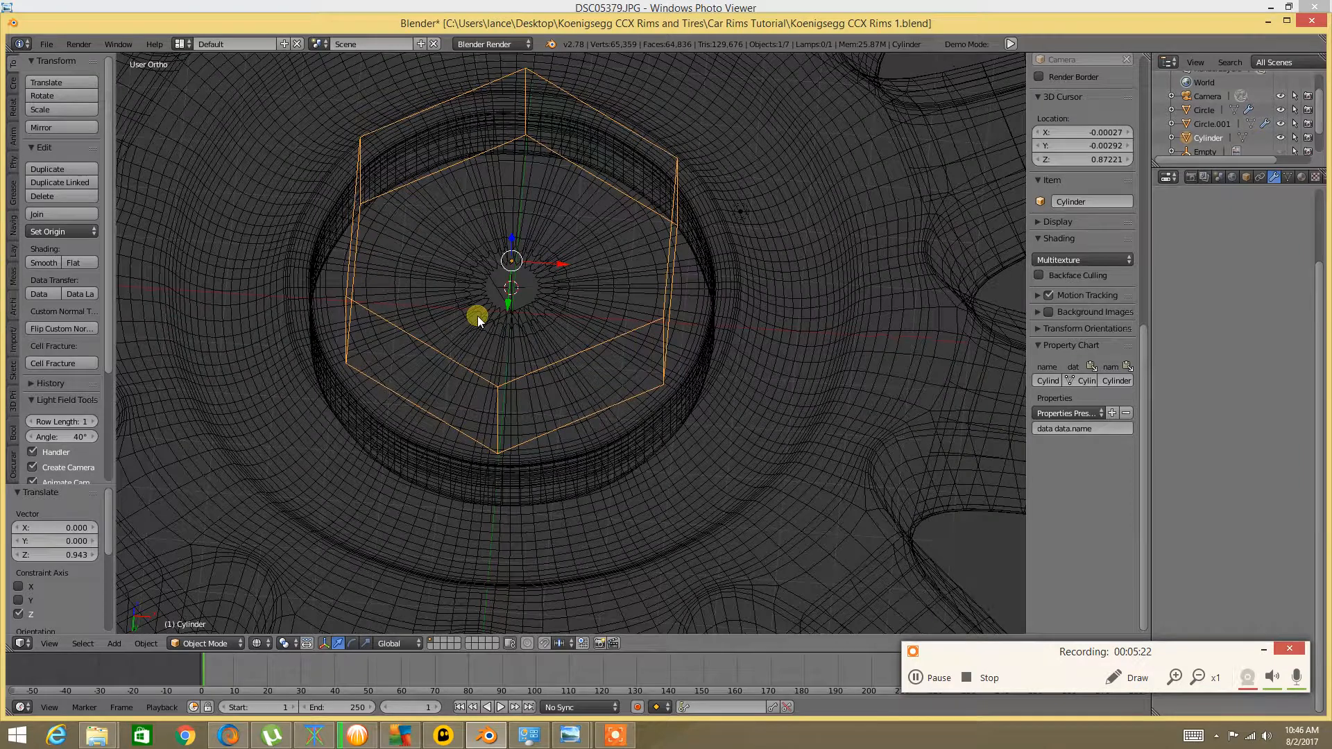
key(Tab)
click(589, 319)
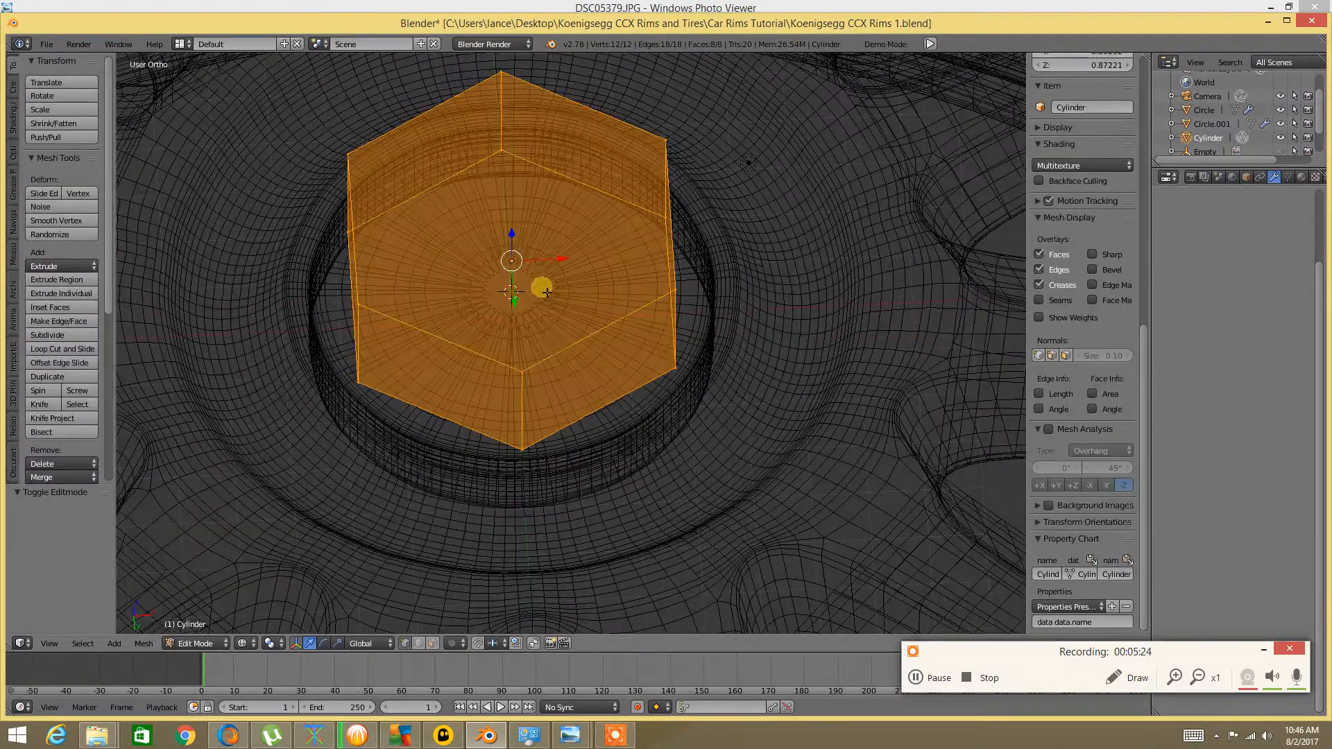
key(a)
key(ctrl+Tab)
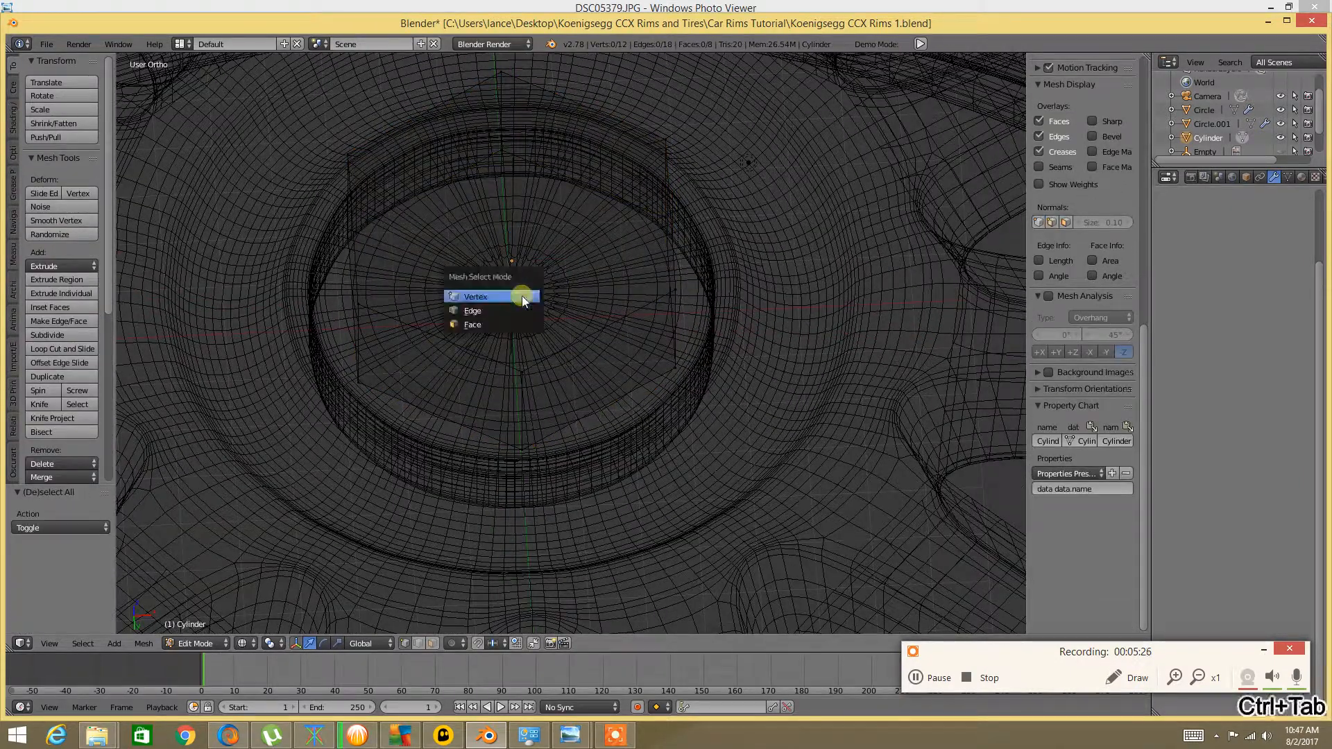
click(501, 320)
right_click(524, 298)
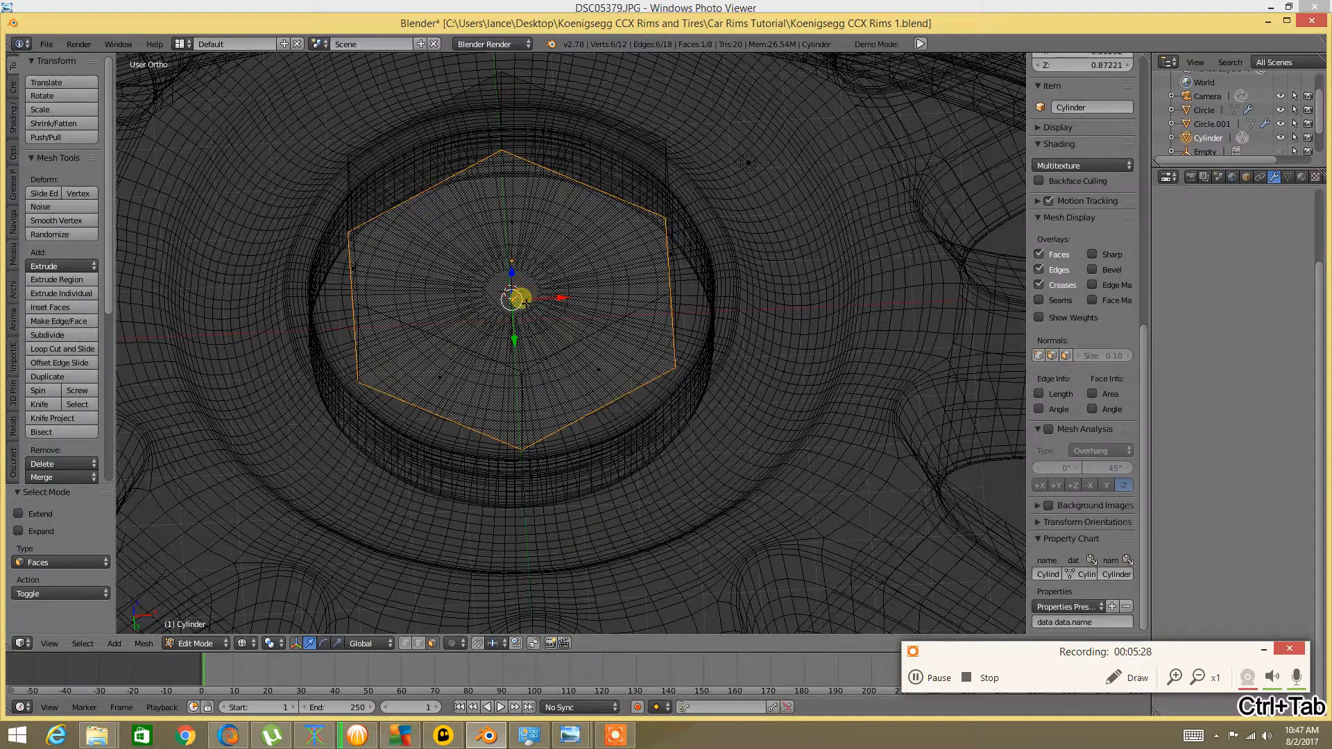
key(ctrl+Tab)
click(512, 333)
key(ctrl+z)
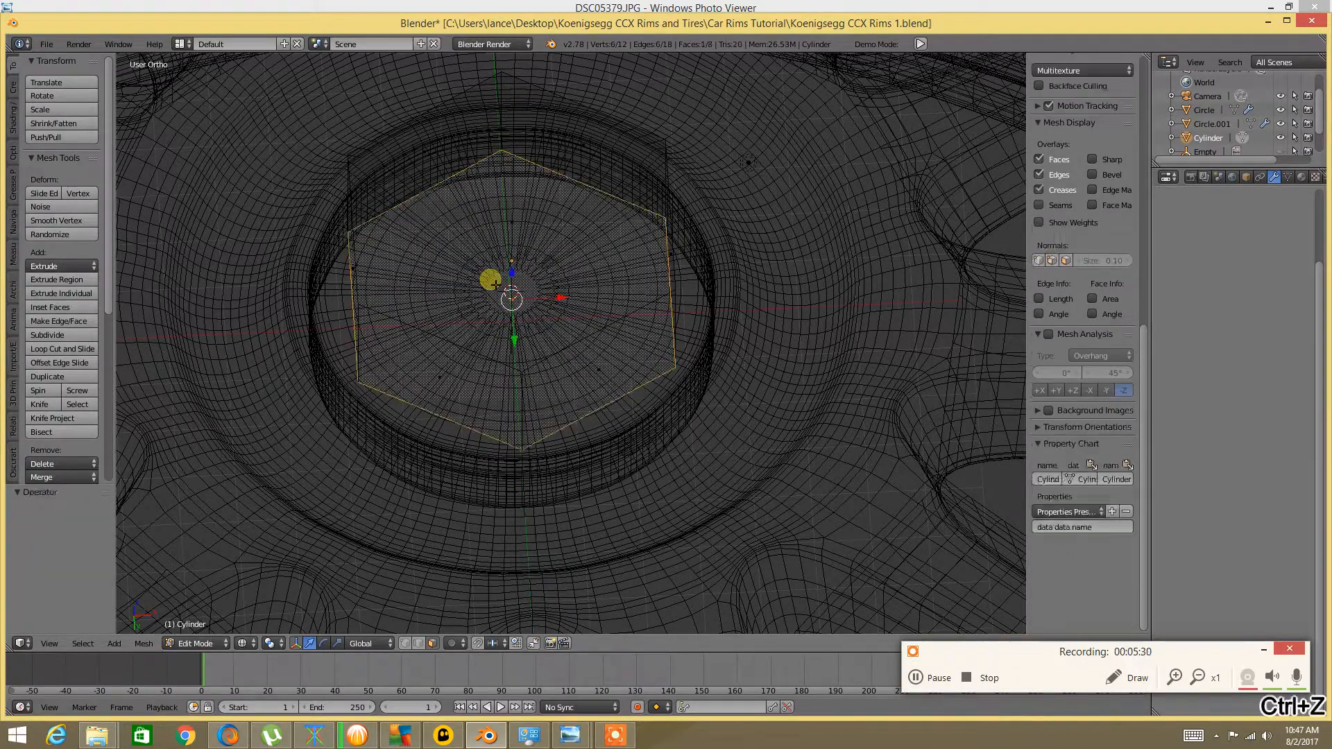
middle_drag(458, 215, 461, 363)
key(a)
Switch to solid shading and lower the hexagonal cylinder's top face by about 0.298 along Z
key(z)
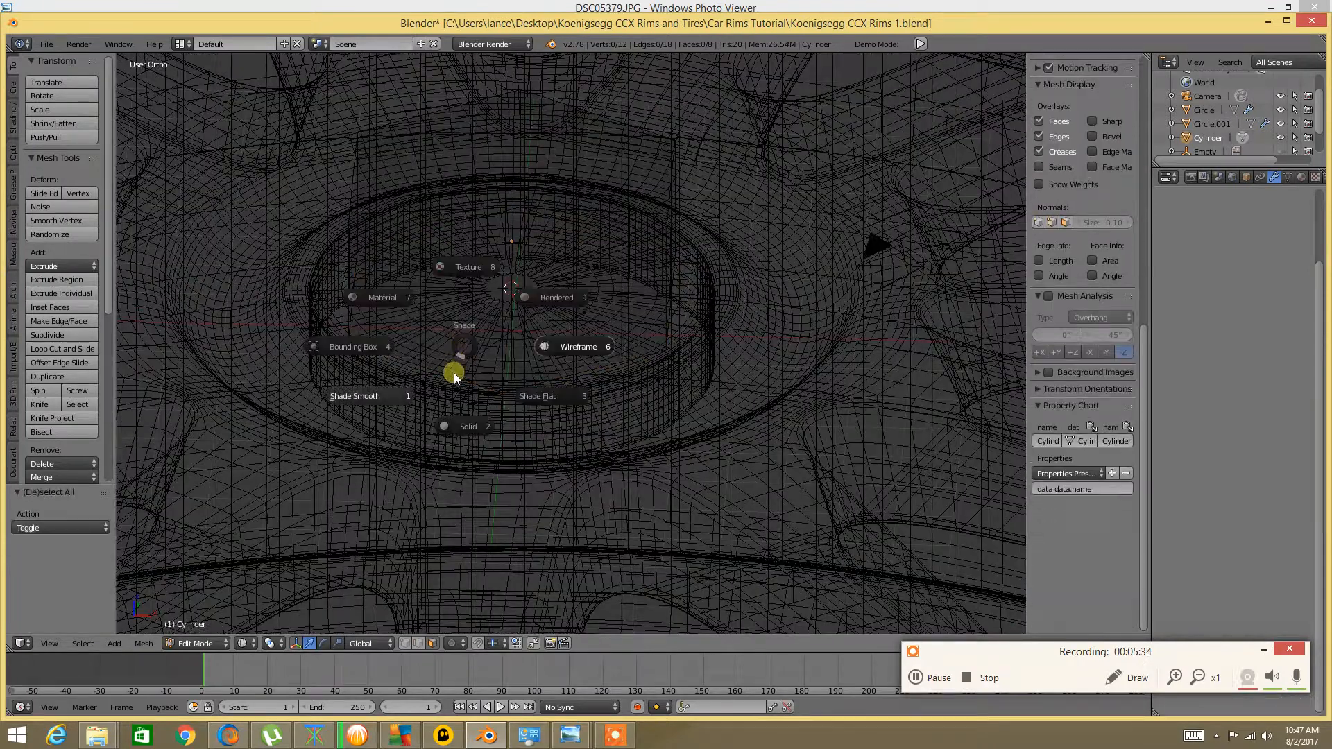
click(448, 422)
middle_drag(512, 250, 541, 198)
mouse_move(535, 190)
right_down()
mouse_move(466, 227)
mouse_move(497, 214)
right_up()
middle_drag(497, 214, 500, 250)
drag(505, 233, 508, 248)
middle_drag(507, 247, 449, 413)
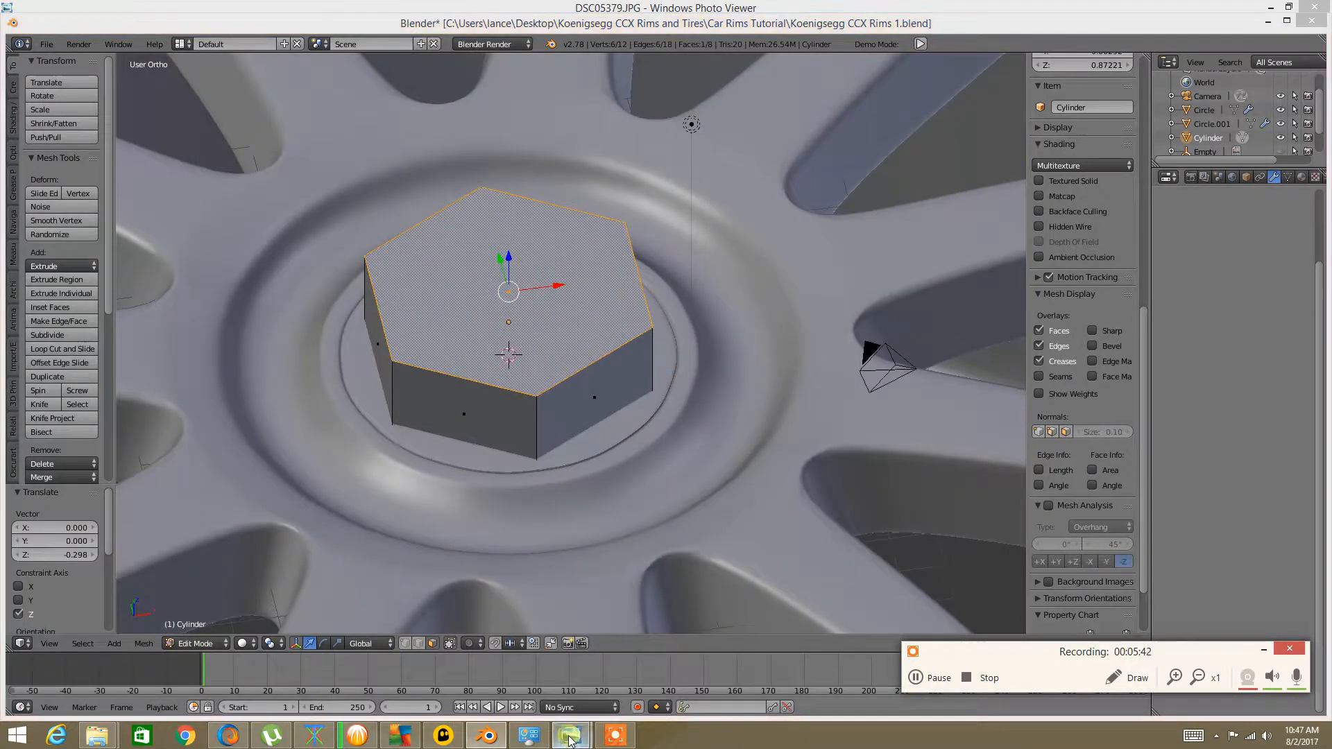
Compare the hexagonal nut's shape and height with the reference photo DSC05379.JPG, viewing the model from above and from the side
mouse_move(569, 739)
click(628, 666)
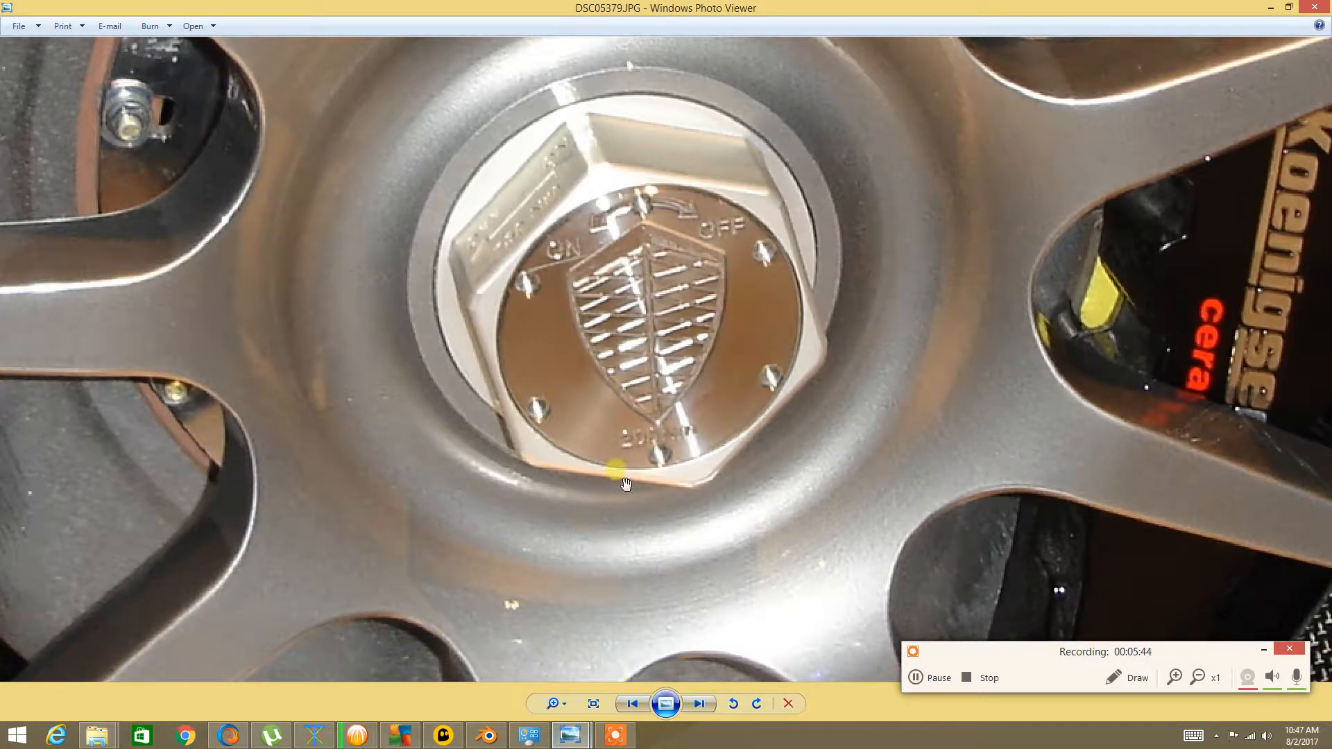
click(502, 746)
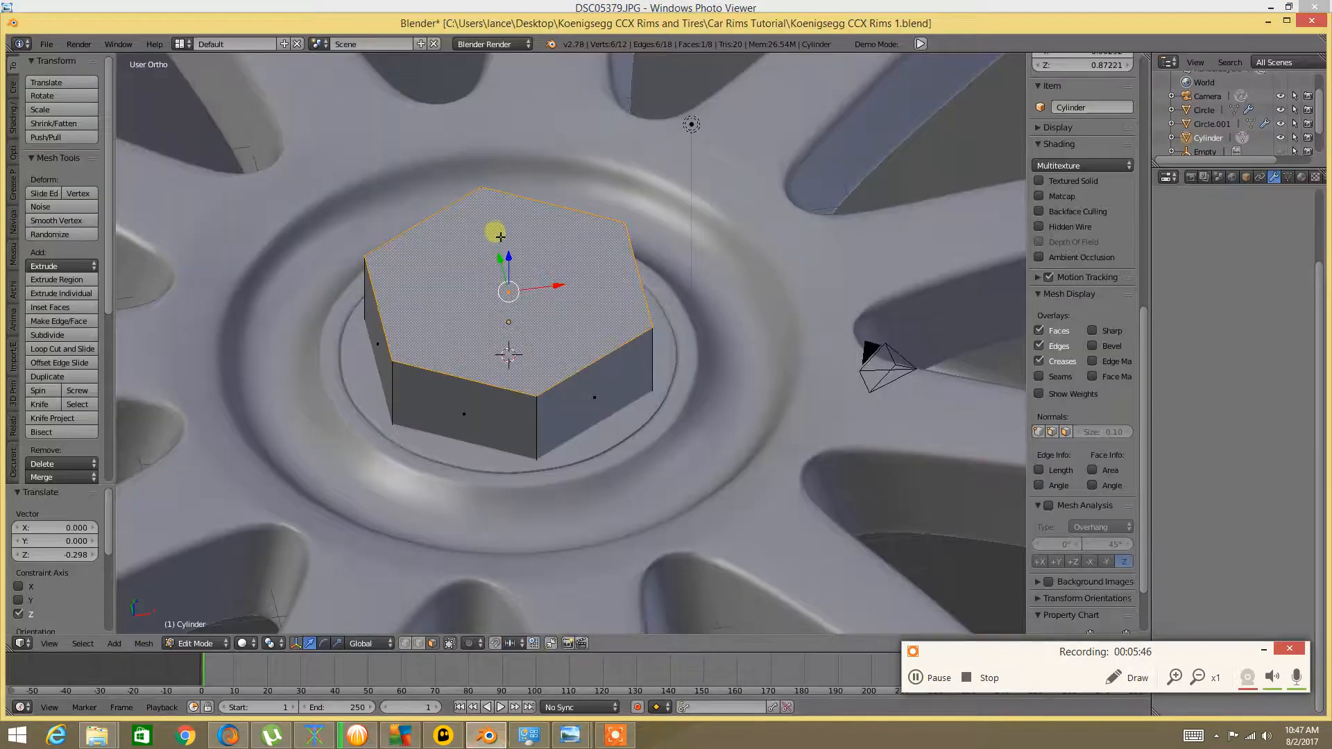
middle_drag(501, 238, 527, 317)
key(ctrl+l)
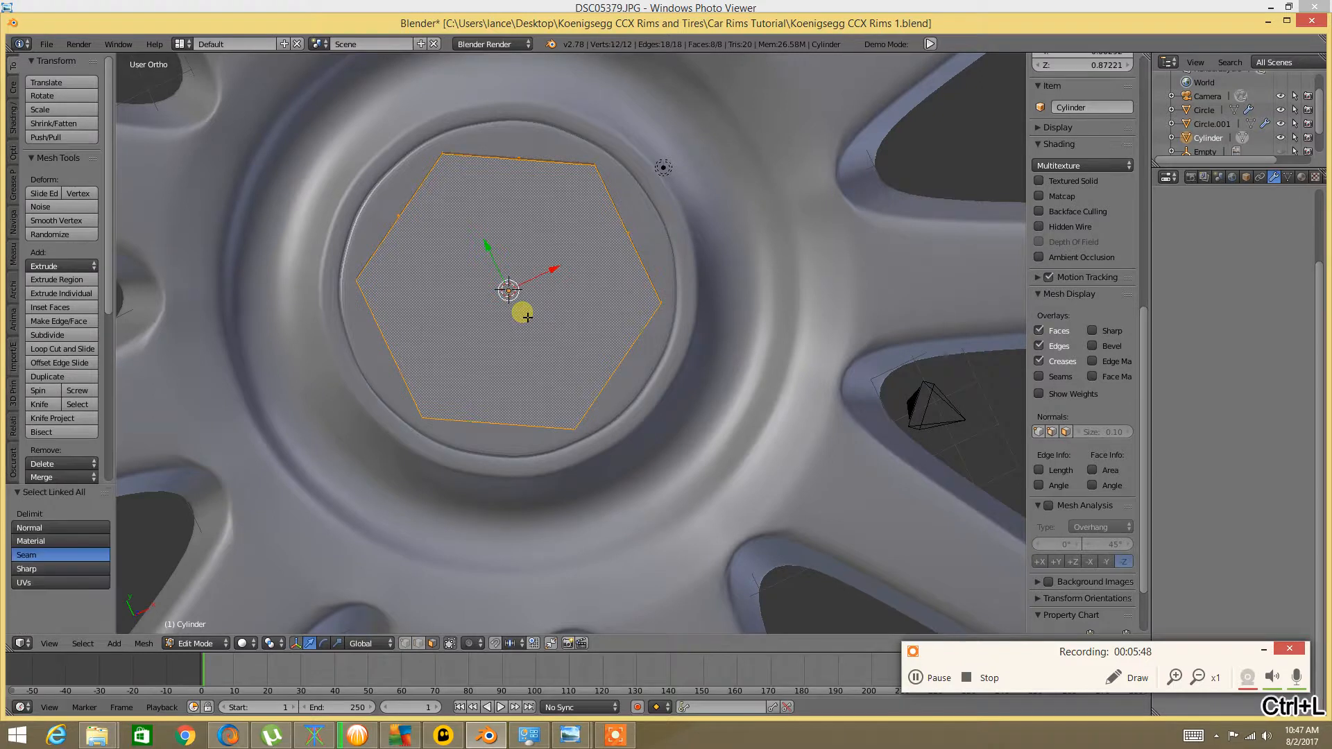
scroll(527, 317, down, 3)
middle_drag(497, 331, 563, 315)
scroll(564, 316, up, 3)
key(a)
Raise the hexagonal nut's top face by about 0.075 along Z
right_click(526, 273)
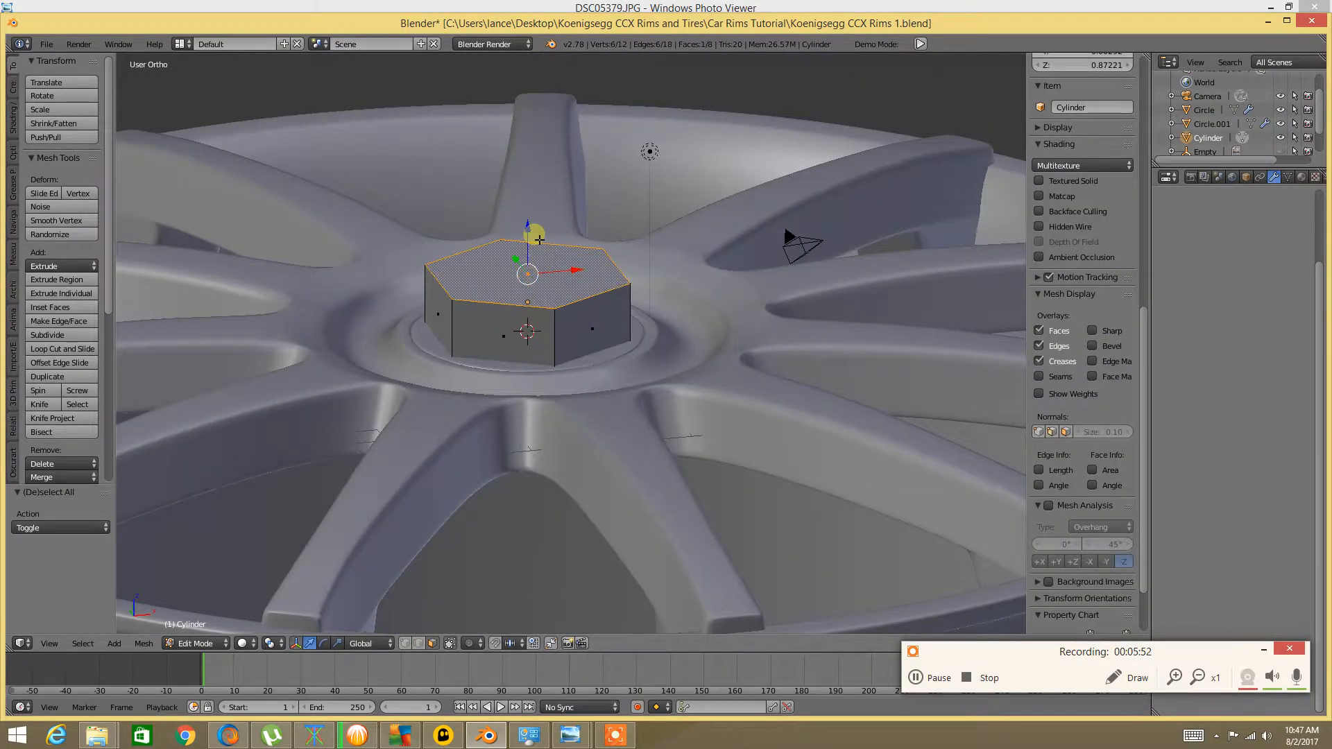
key(g)
key(z)
click(528, 248)
Select the whole hexagonal nut mesh and bevel its edges by about 0.091 with one segment
middle_drag(528, 247, 542, 280)
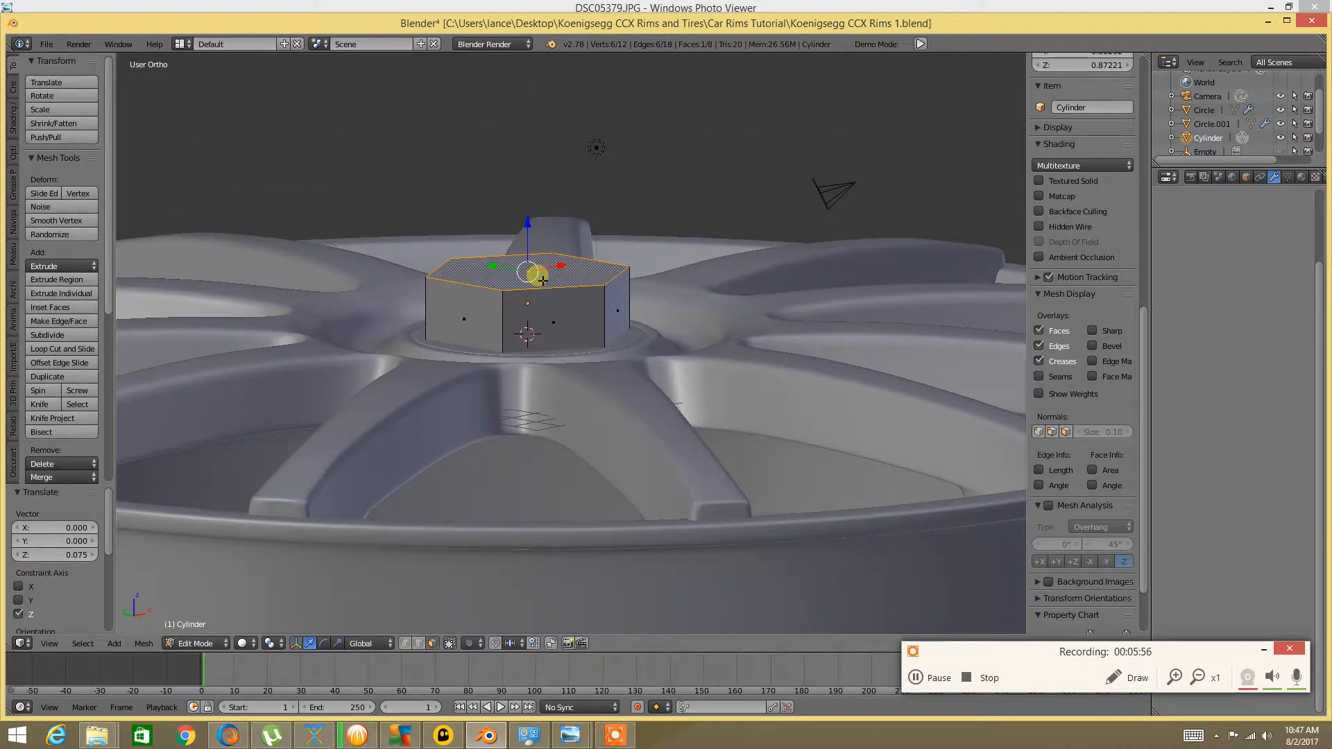
key(ctrl+l)
key(w)
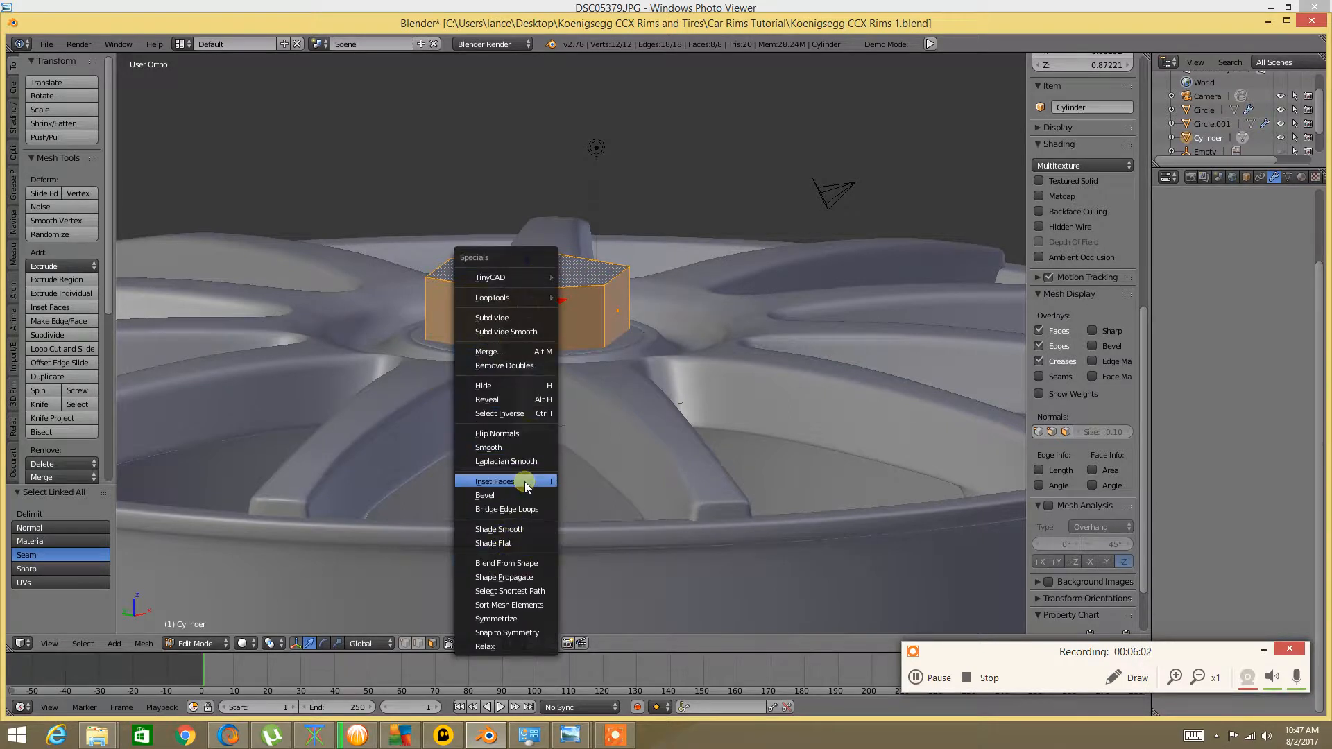
click(521, 494)
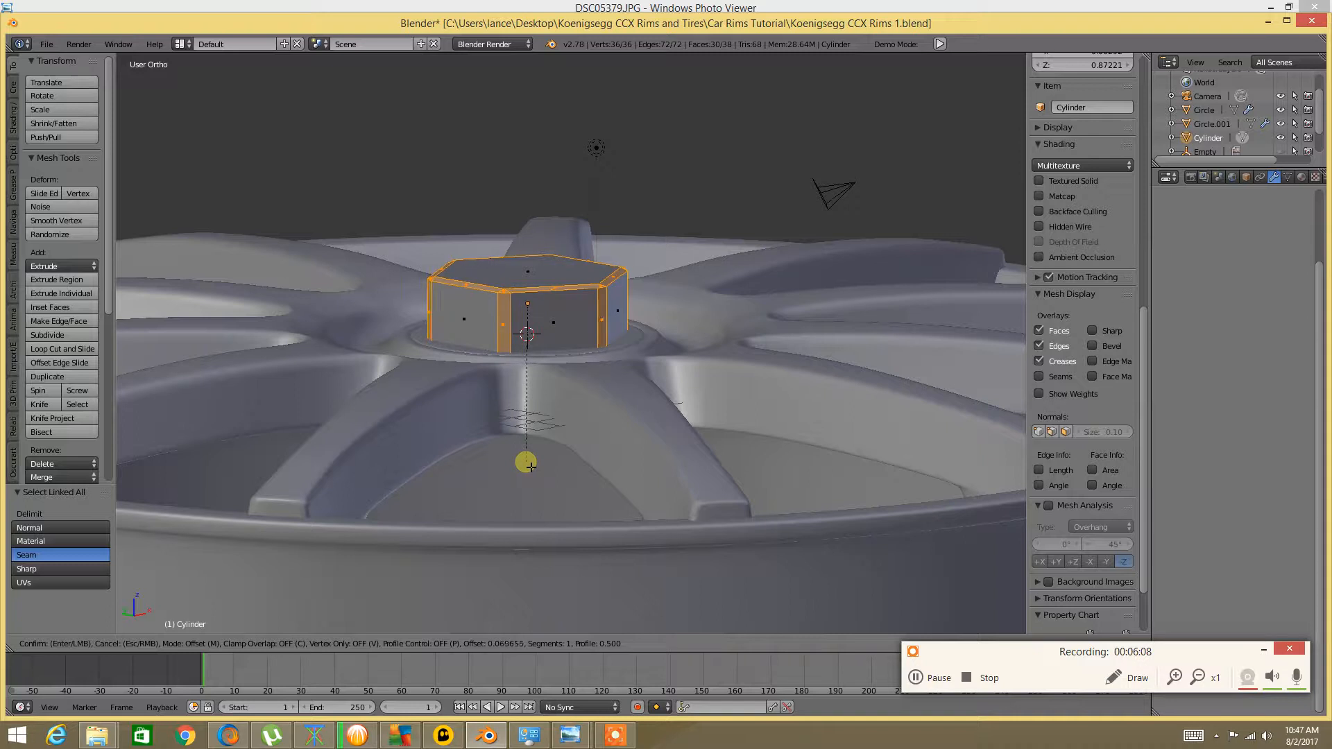
click(527, 474)
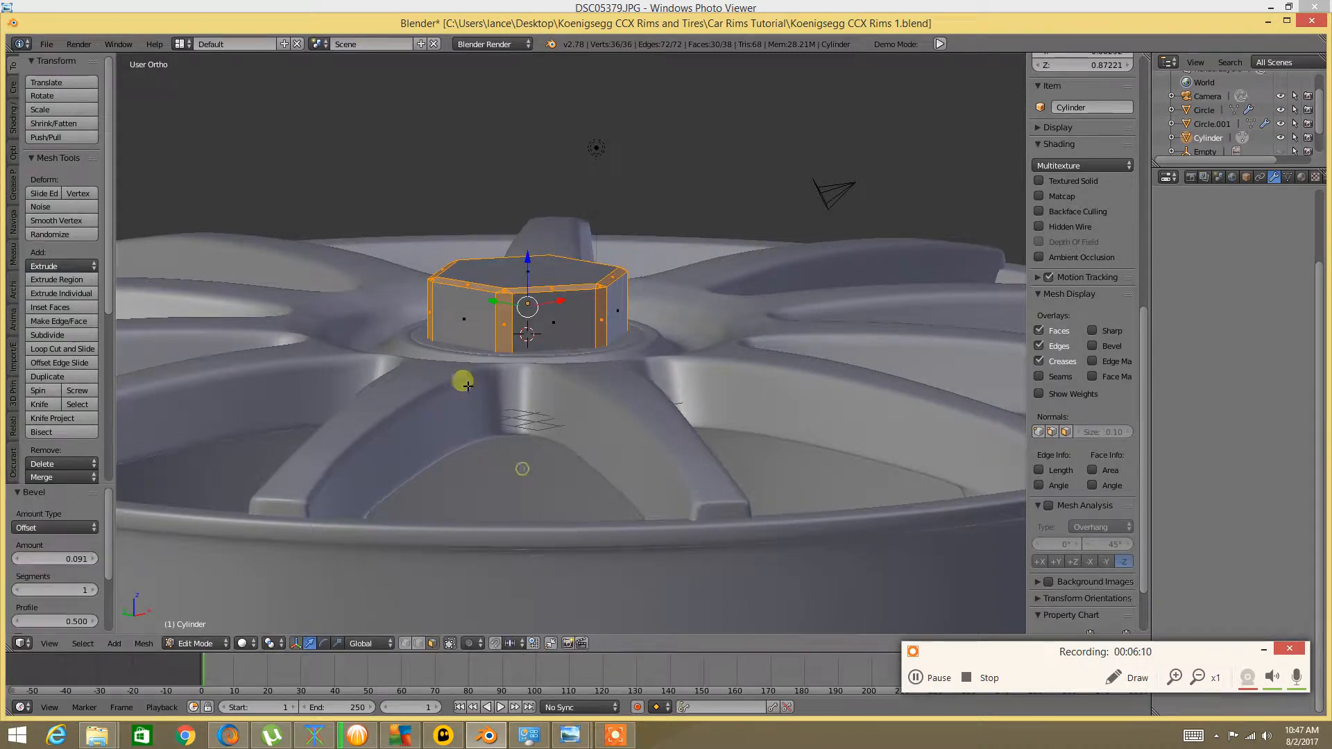
Bevel the nut's chamfered edges a second time with a very small offset, leaving nothing selected
scroll(458, 377, up, 3)
middle_drag(437, 346, 496, 380)
shift+middle_drag(495, 332, 500, 378)
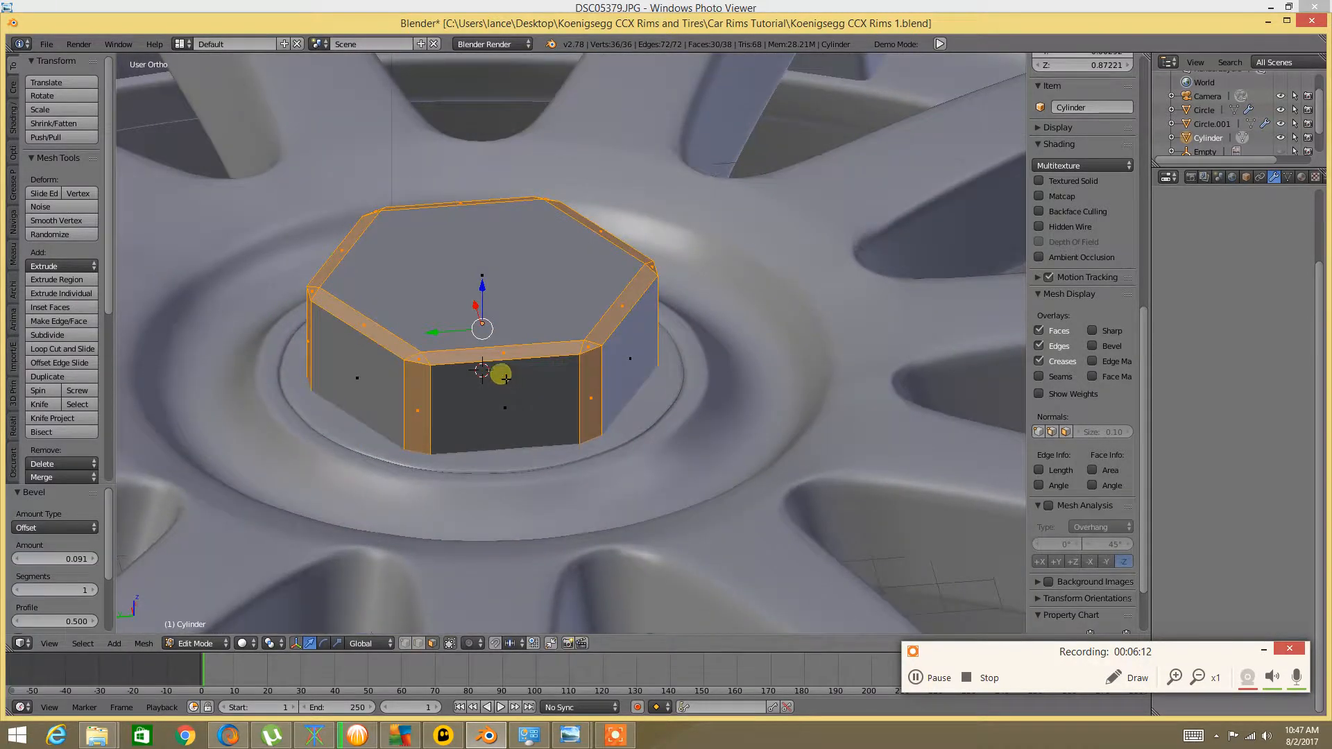
key(a)
key(ctrl+z)
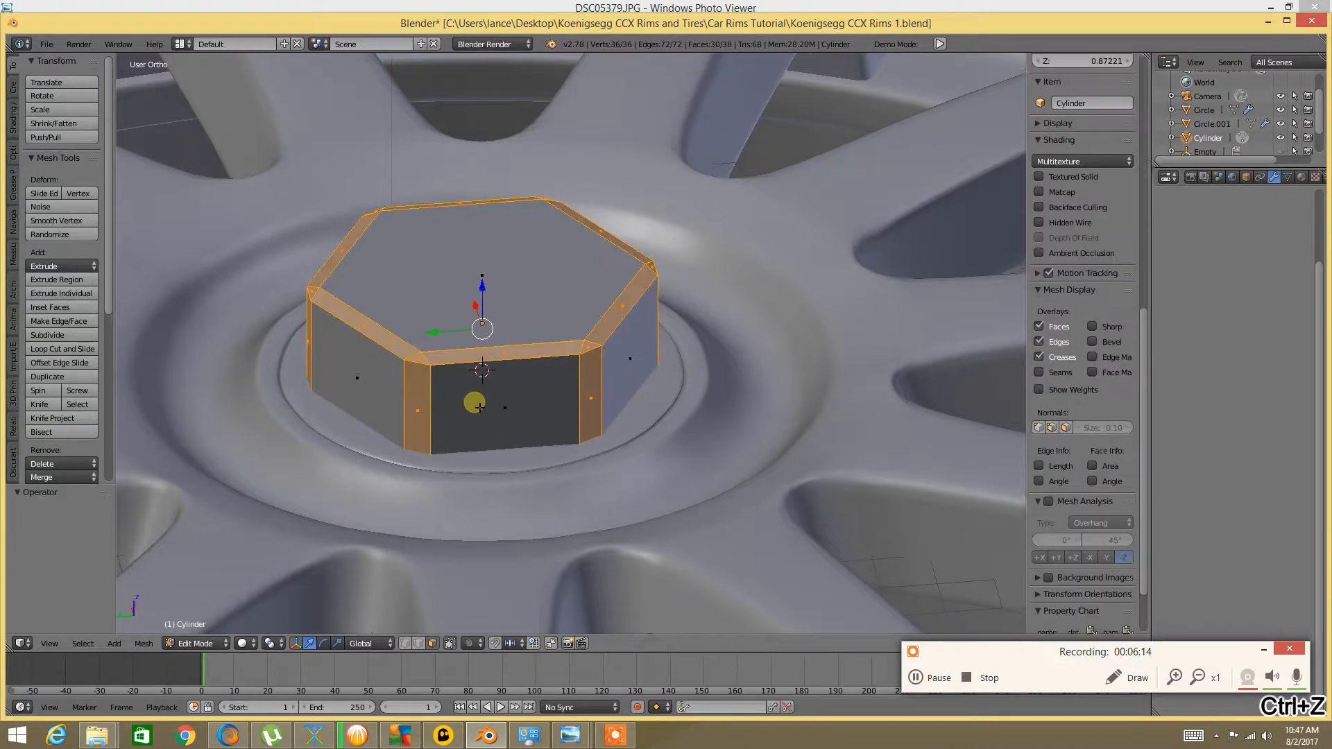
middle_drag(431, 377, 443, 382)
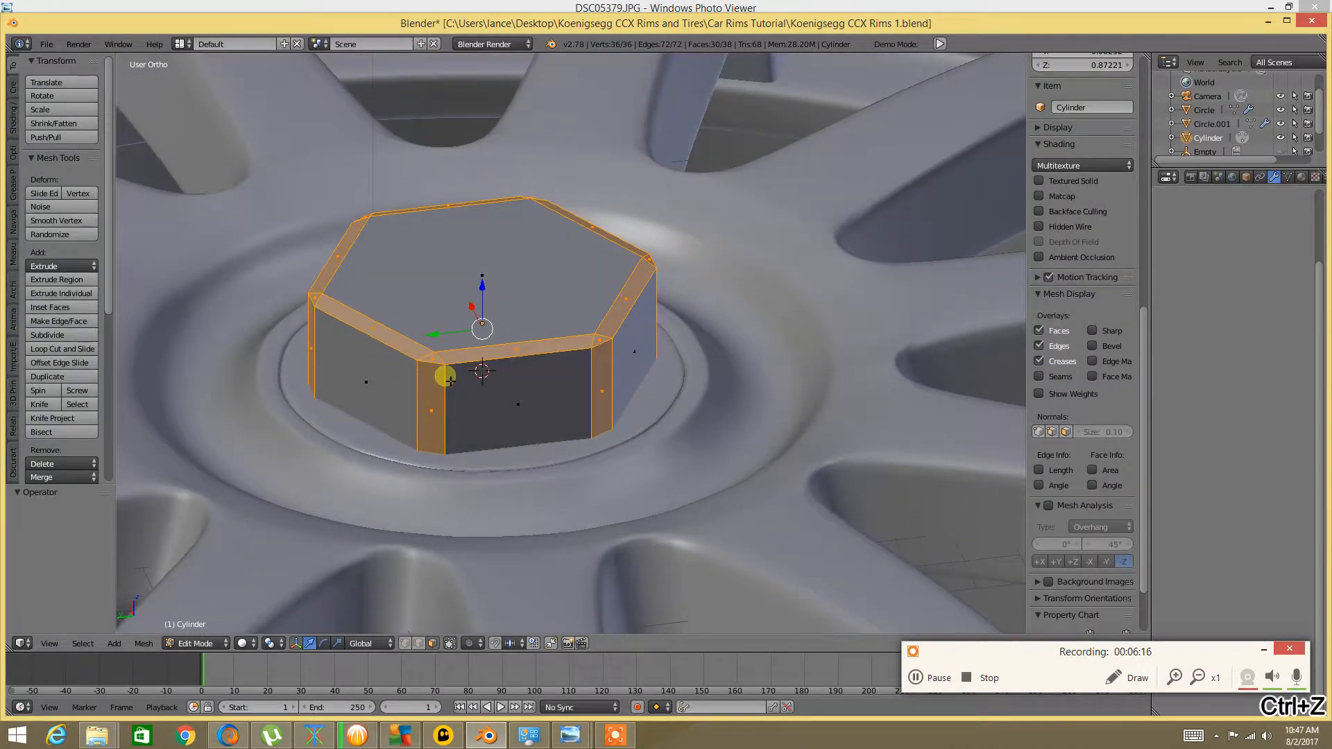
key(w)
click(445, 360)
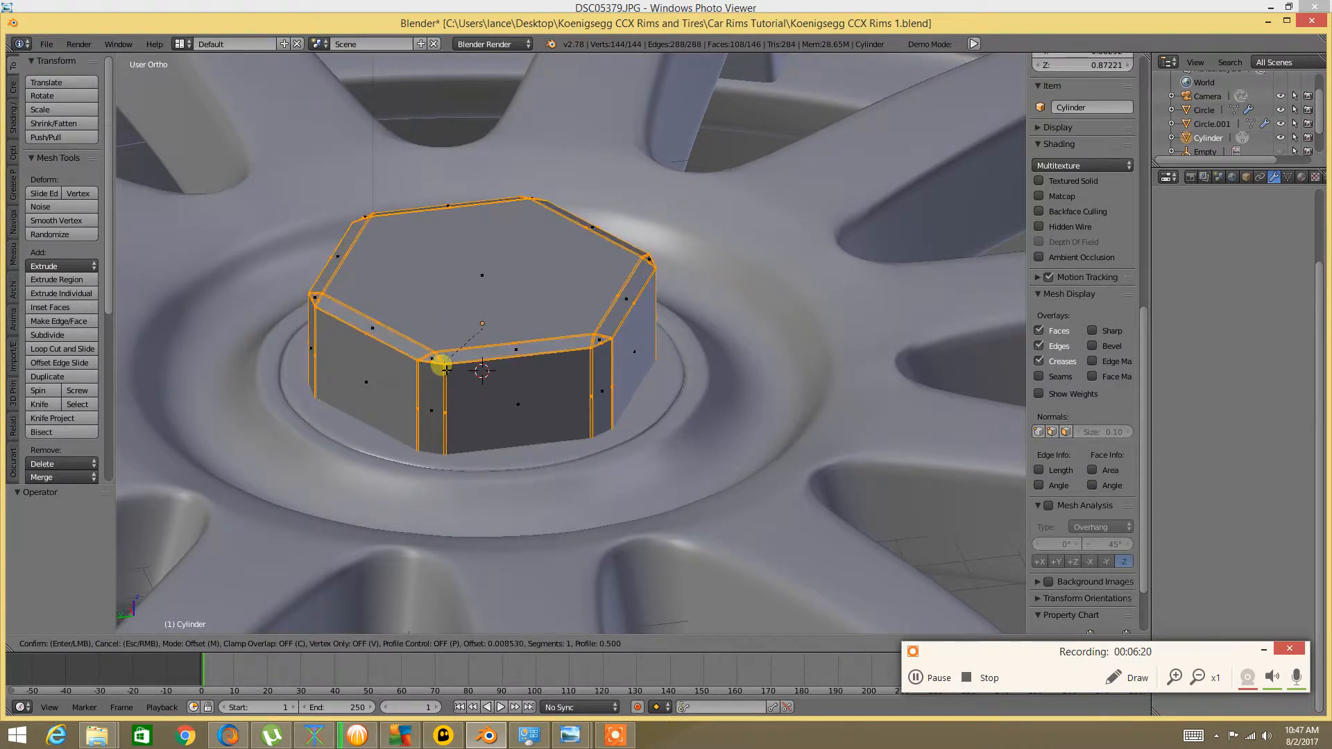
click(444, 375)
key(a)
Delete the large hexagonal top face of the nut, working from the top view
middle_drag(530, 298, 471, 358)
scroll(467, 362, up, 4)
scroll(543, 171, down, 2)
middle_drag(538, 174, 511, 309)
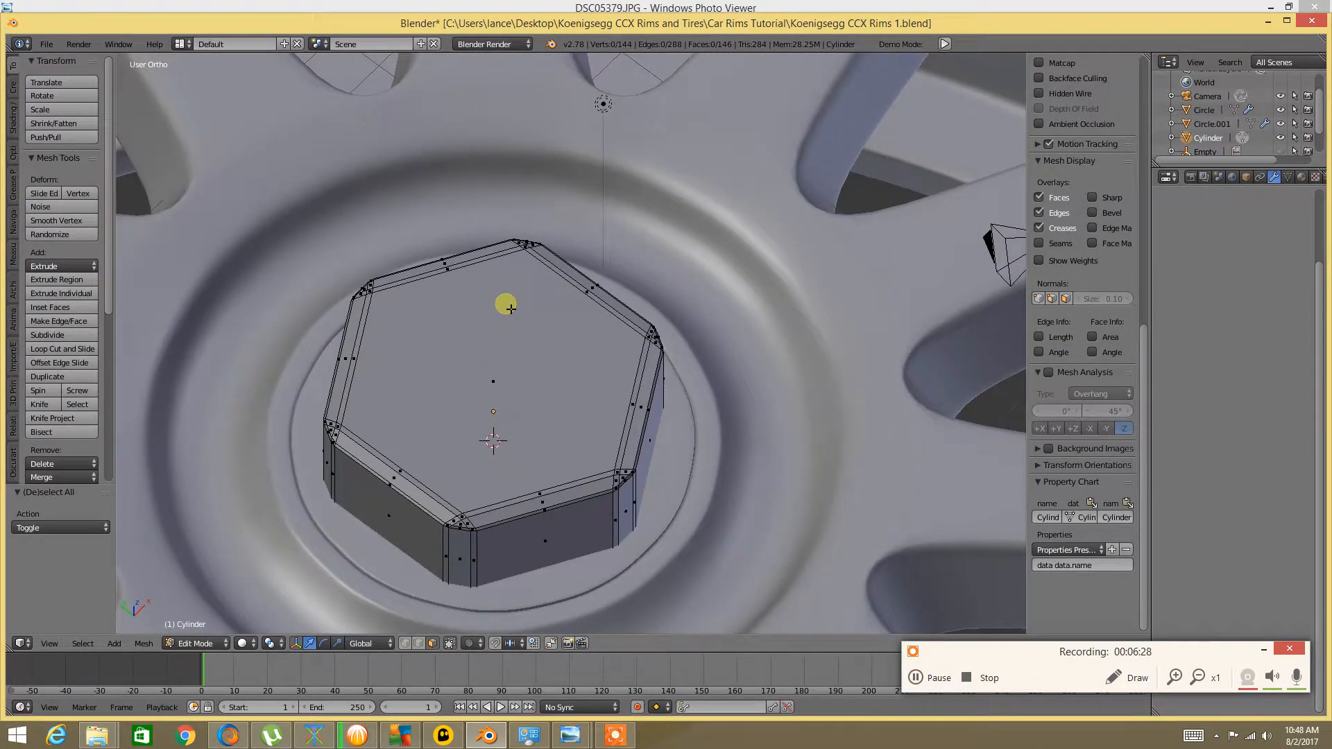
key(KP_7)
shift+middle_drag(375, 362, 520, 304)
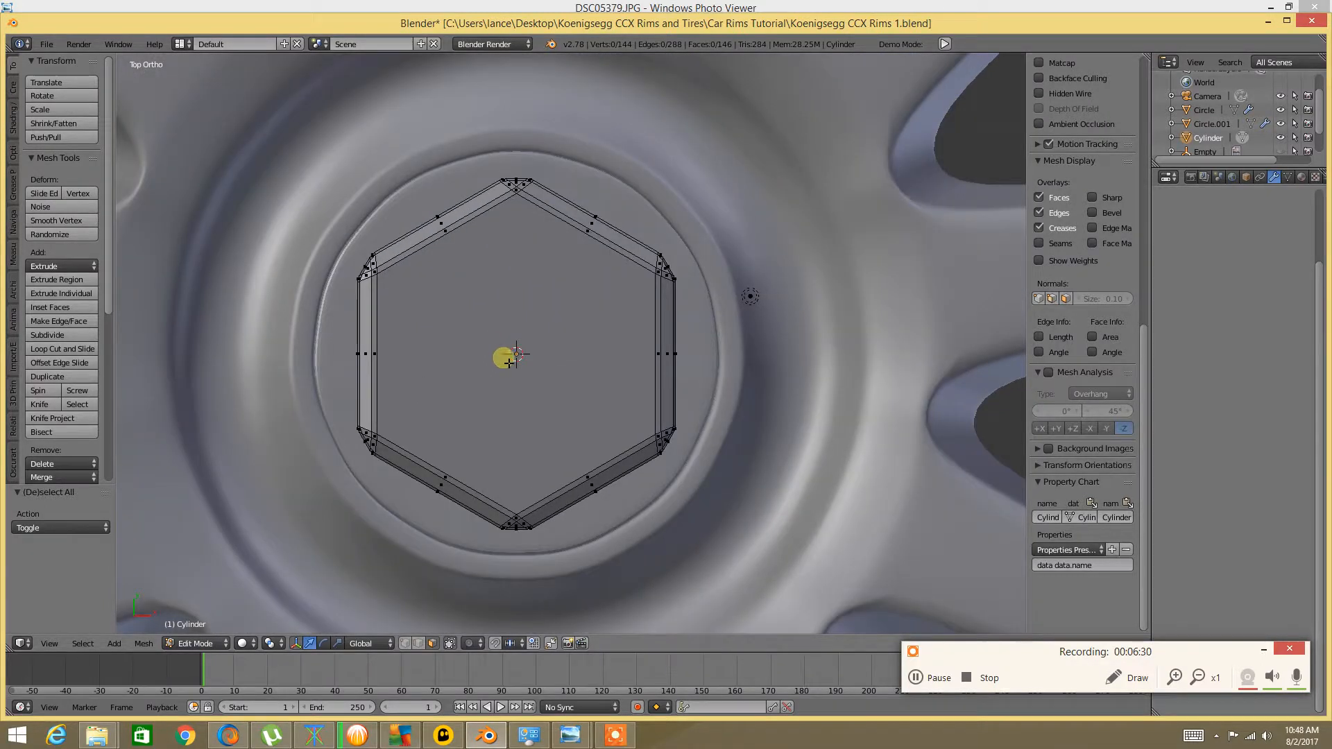
right_click(510, 363)
key(x)
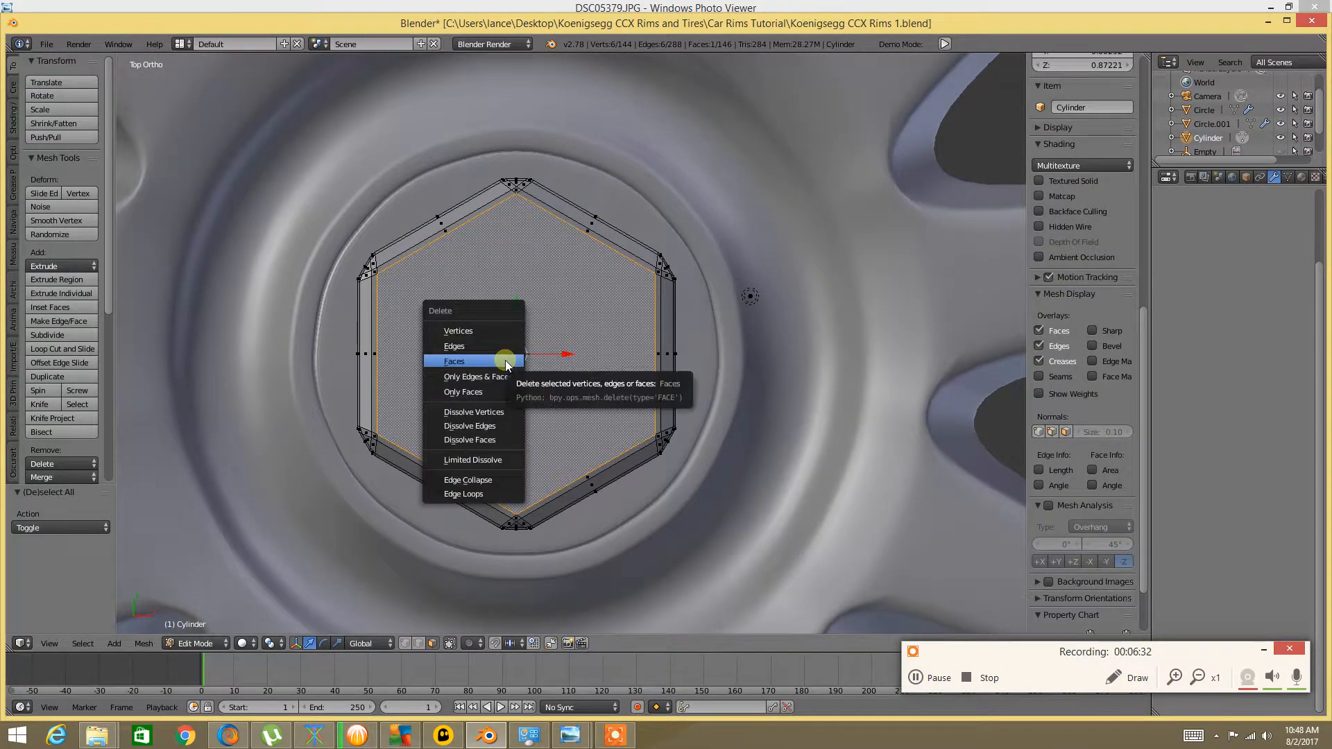
click(509, 356)
middle_drag(484, 377, 493, 336)
Switch to edge selection, select the inner edge loop around the nut's opening, and snap the 3D cursor to its centre
key(ctrl+Tab)
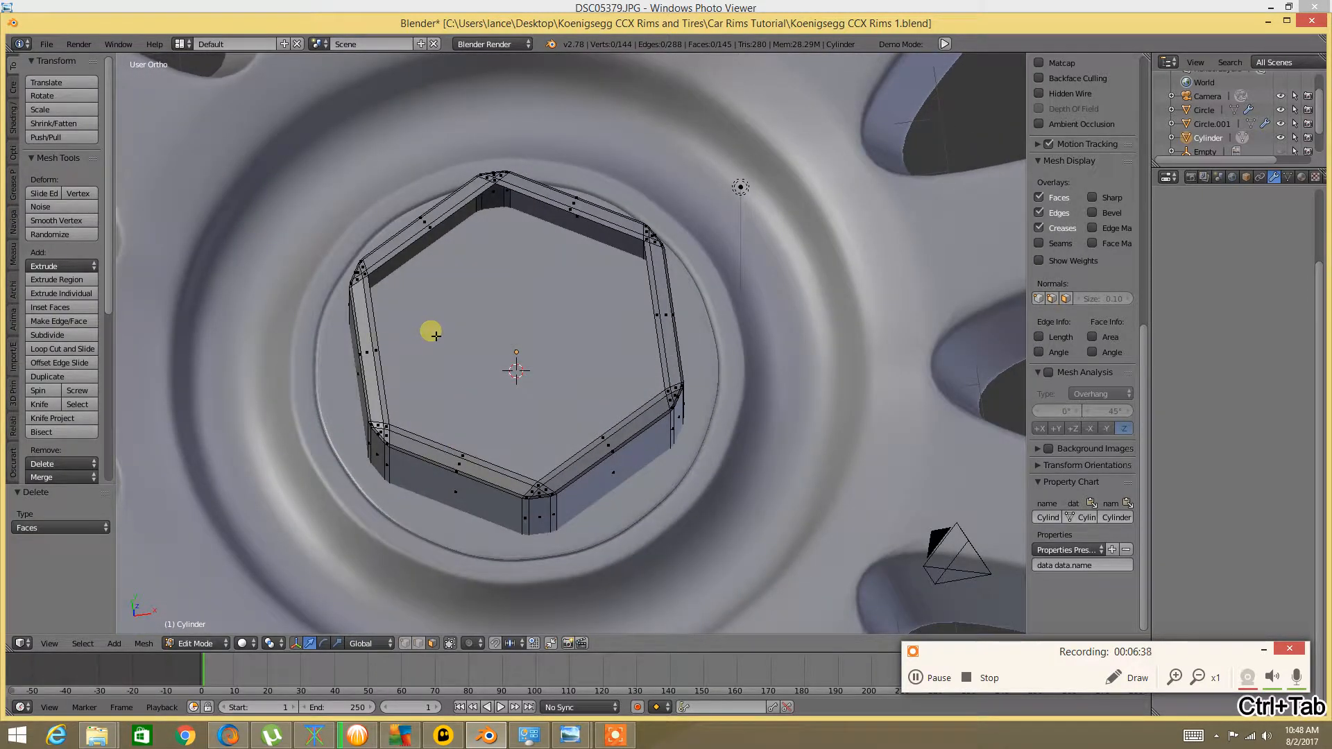
key(ctrl+Tab)
click(425, 314)
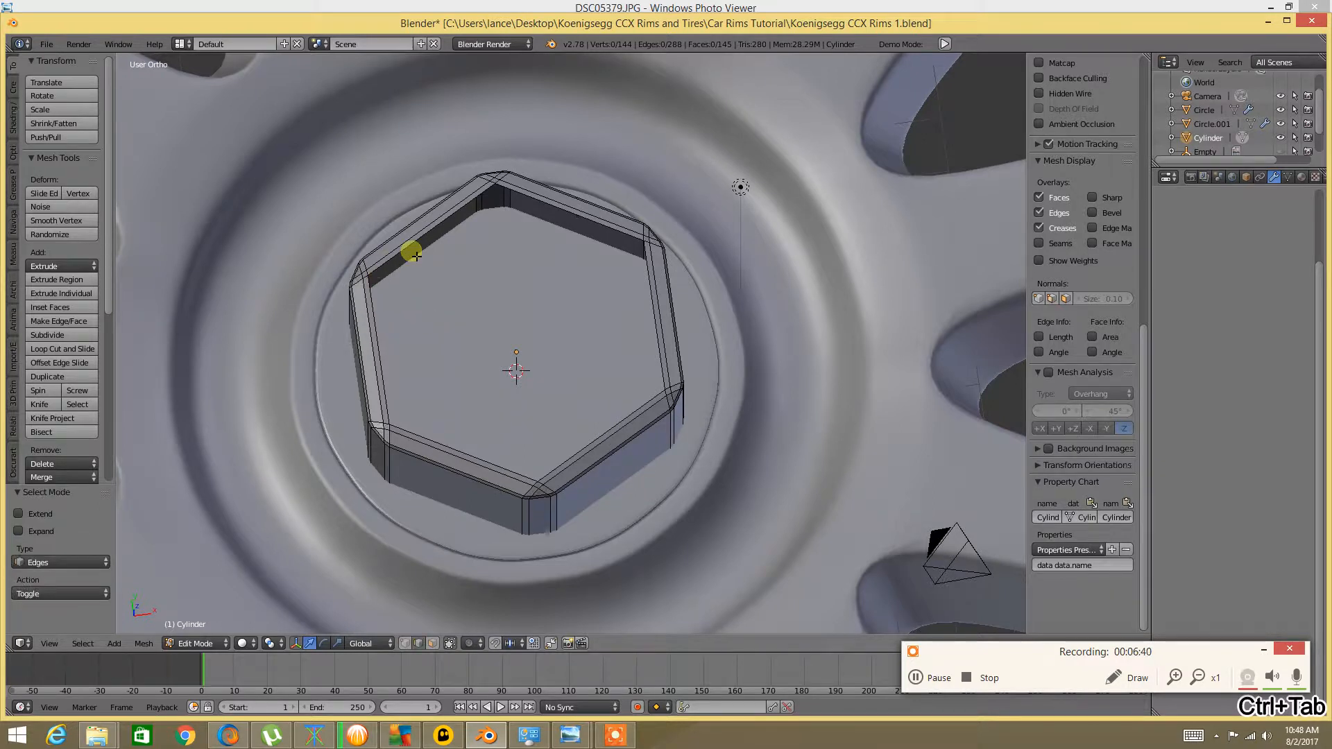
alt+click(415, 252)
middle_drag(425, 231, 514, 235)
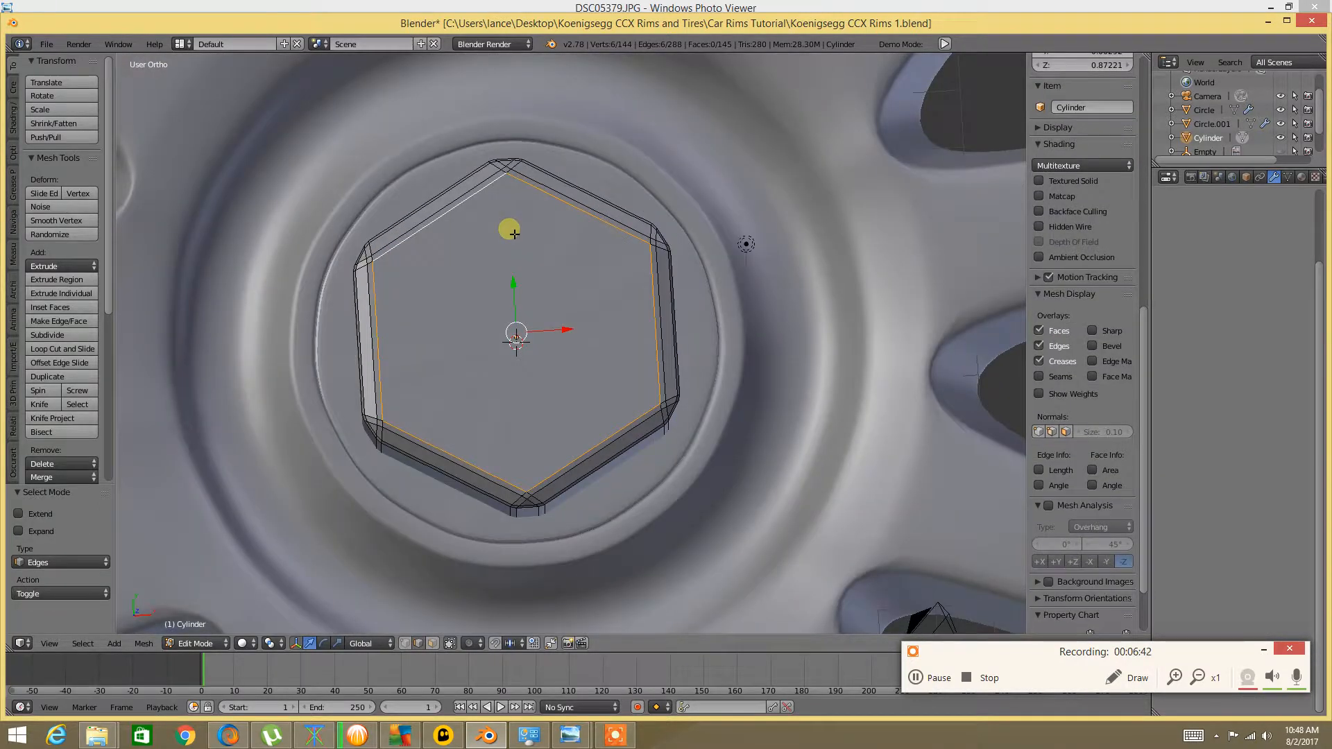
key(KP_7)
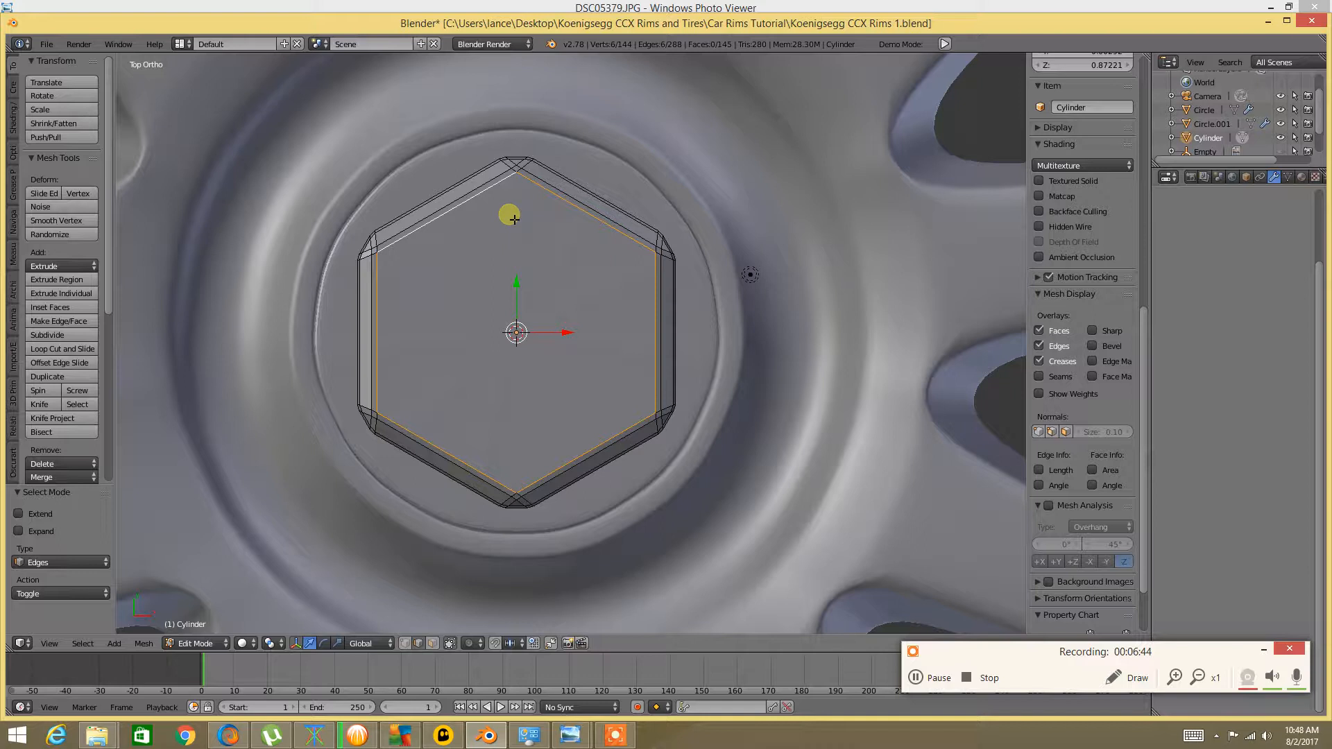
key(shift+s)
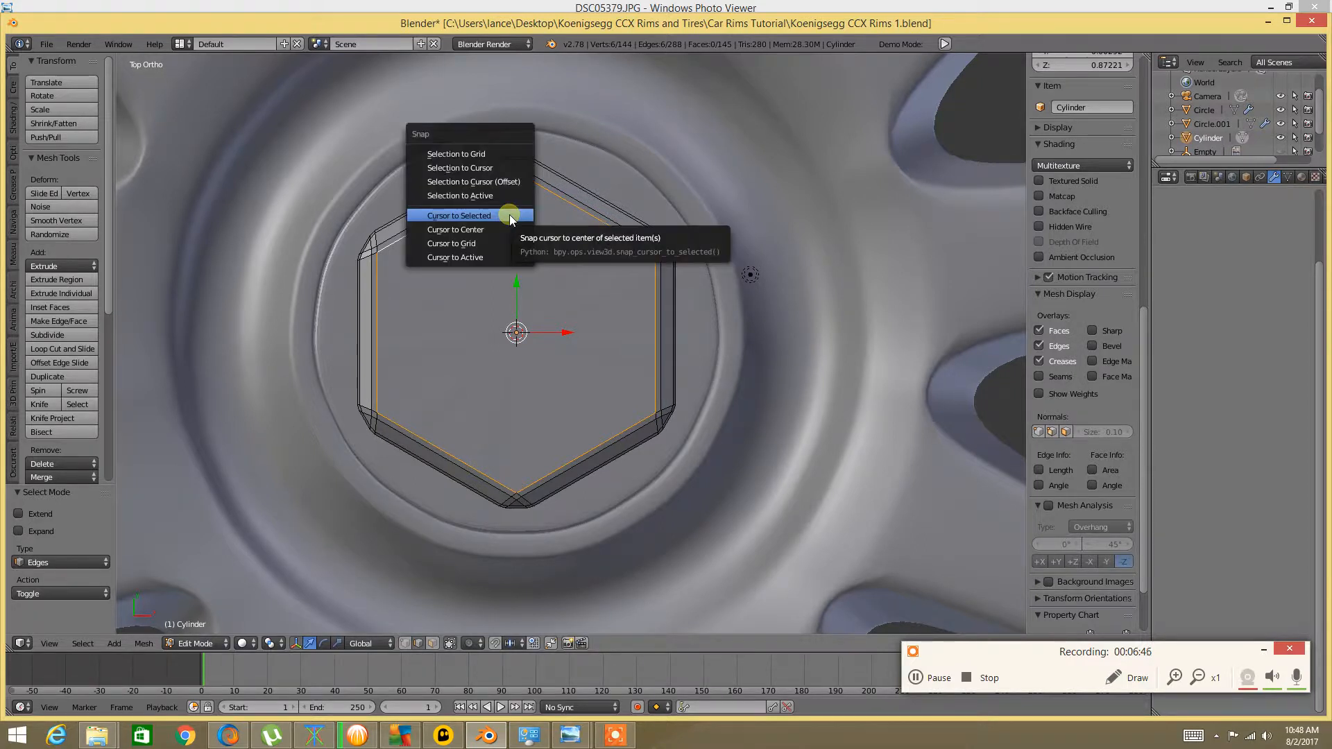
click(510, 215)
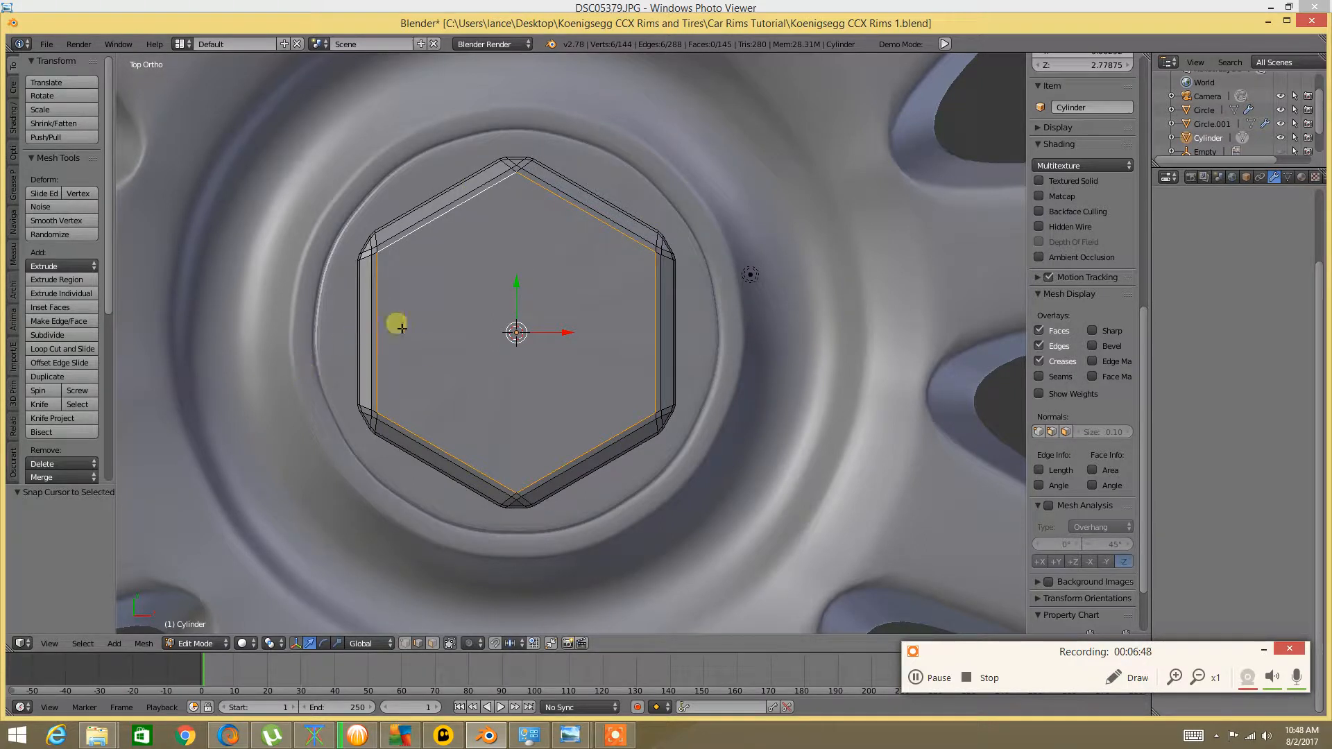
Following reference photo DSC05379.JPG, add a 12-vertex circle at the centre of the nut's opening and scale it by about 2.221
mouse_move(568, 736)
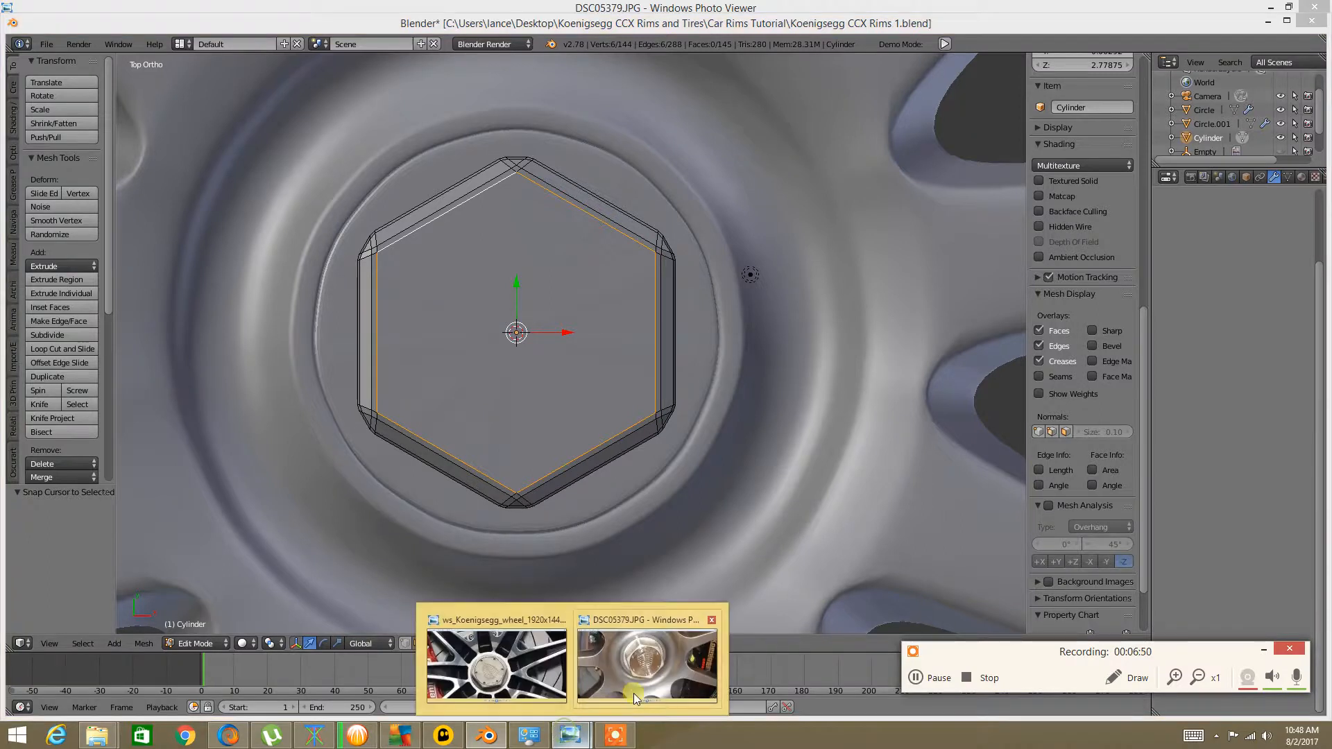
click(670, 667)
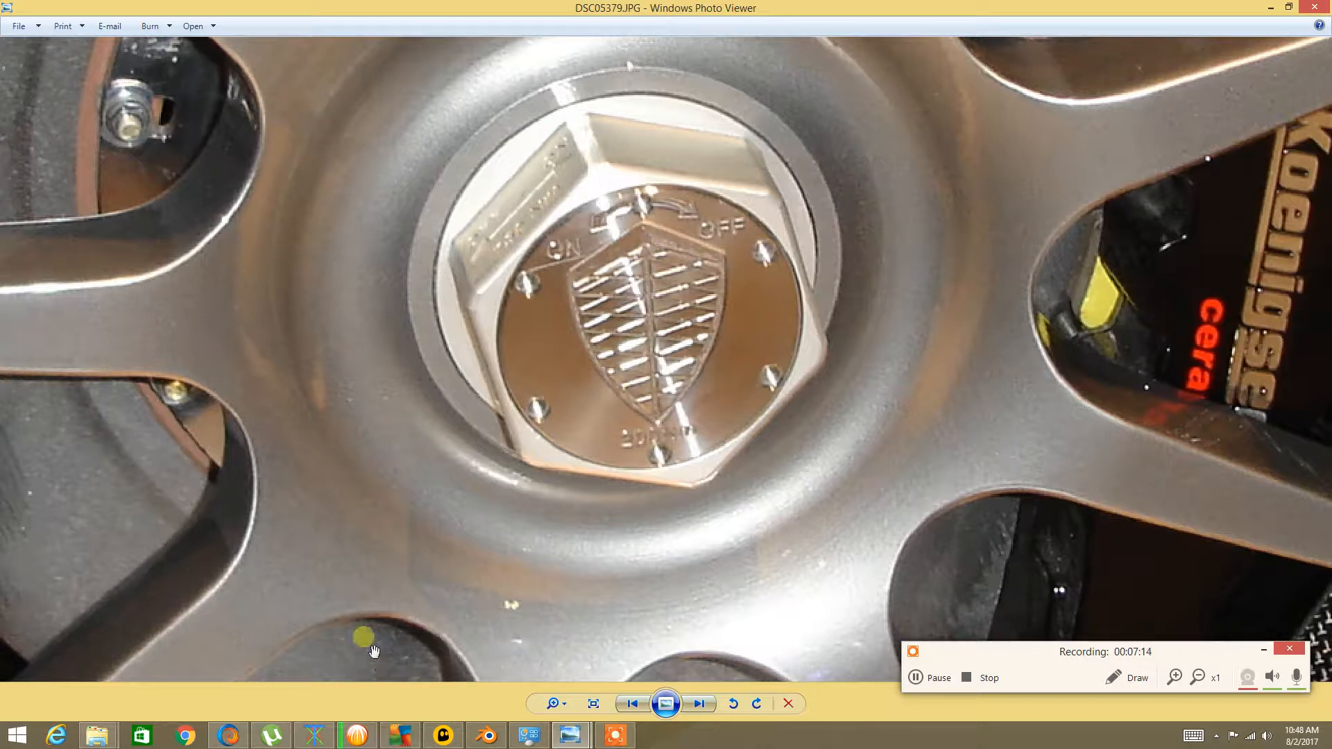
click(617, 740)
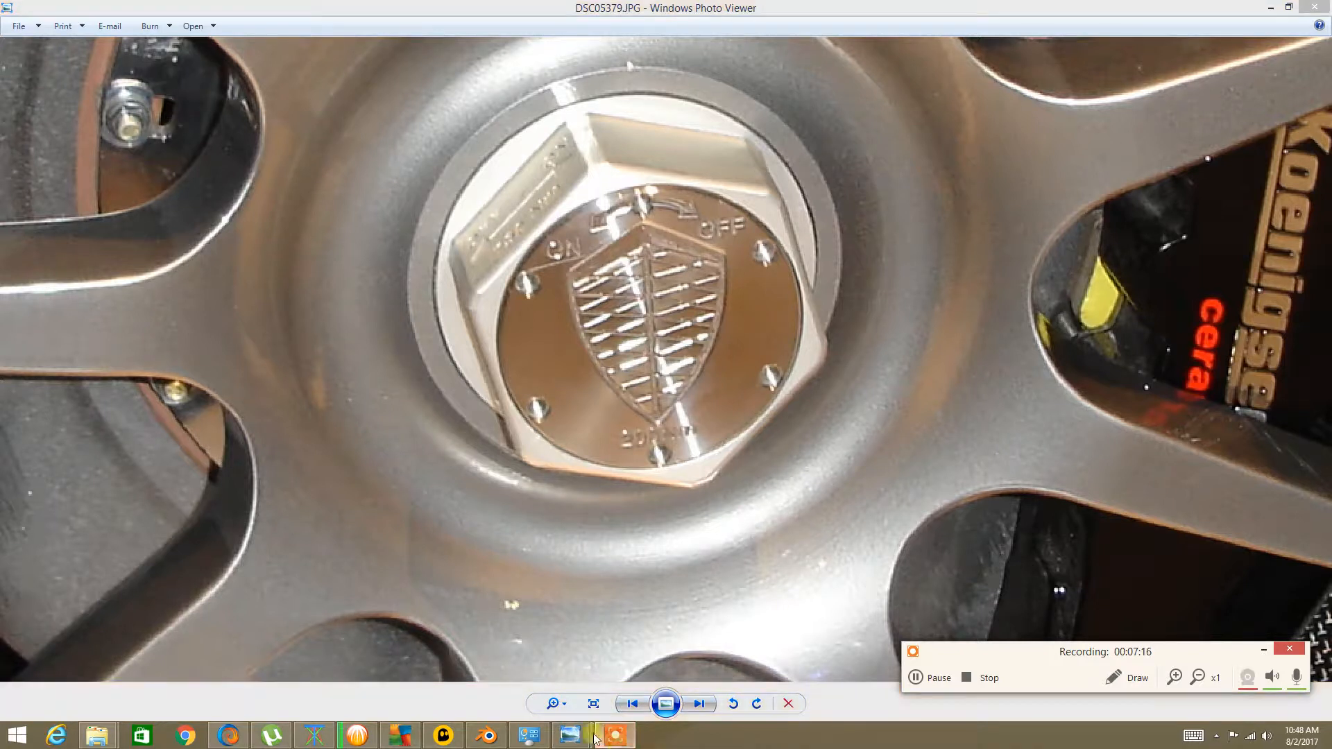
click(486, 735)
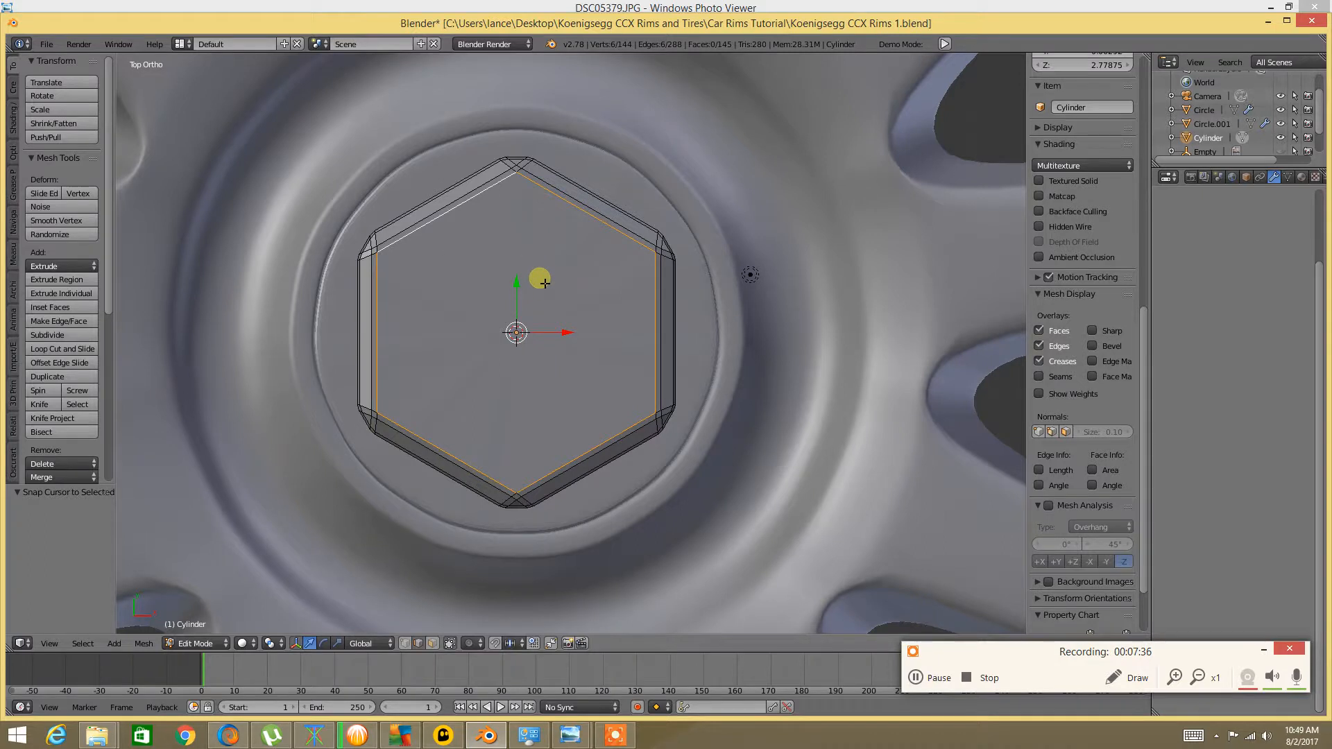
key(space)
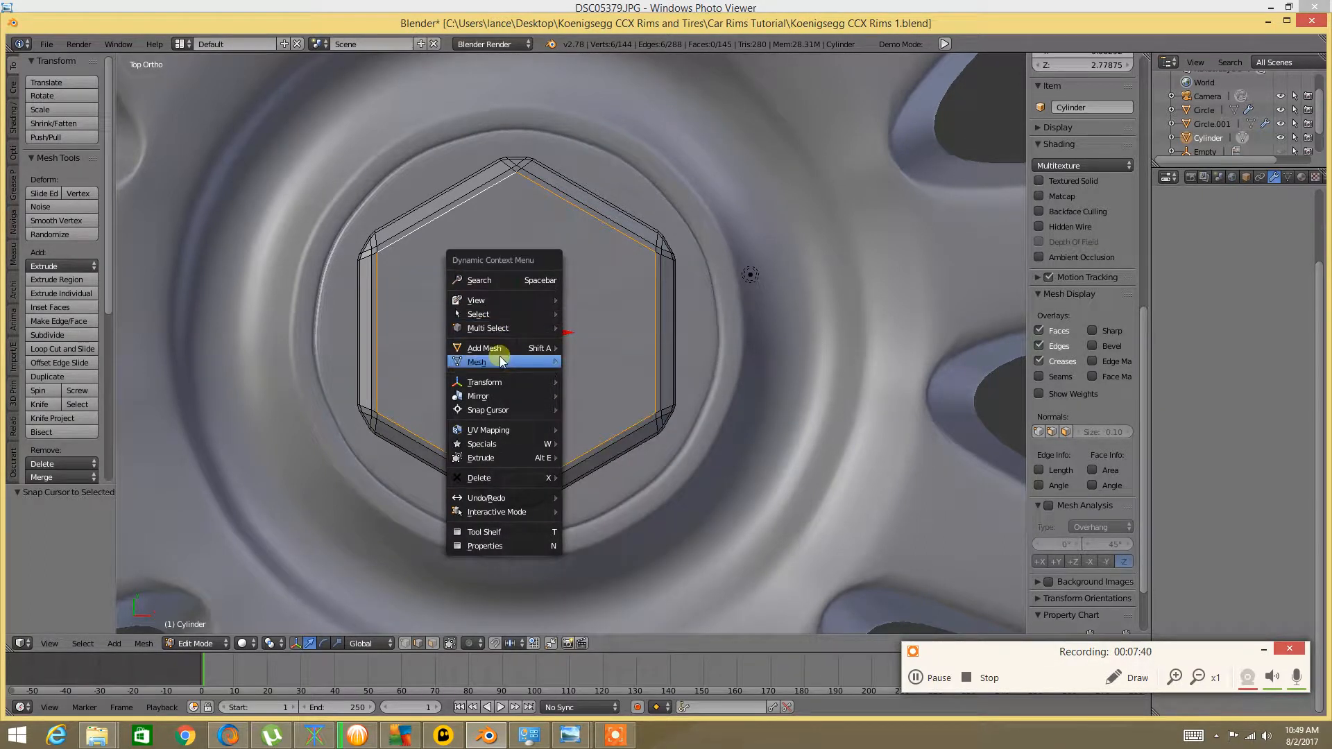
mouse_move(508, 349)
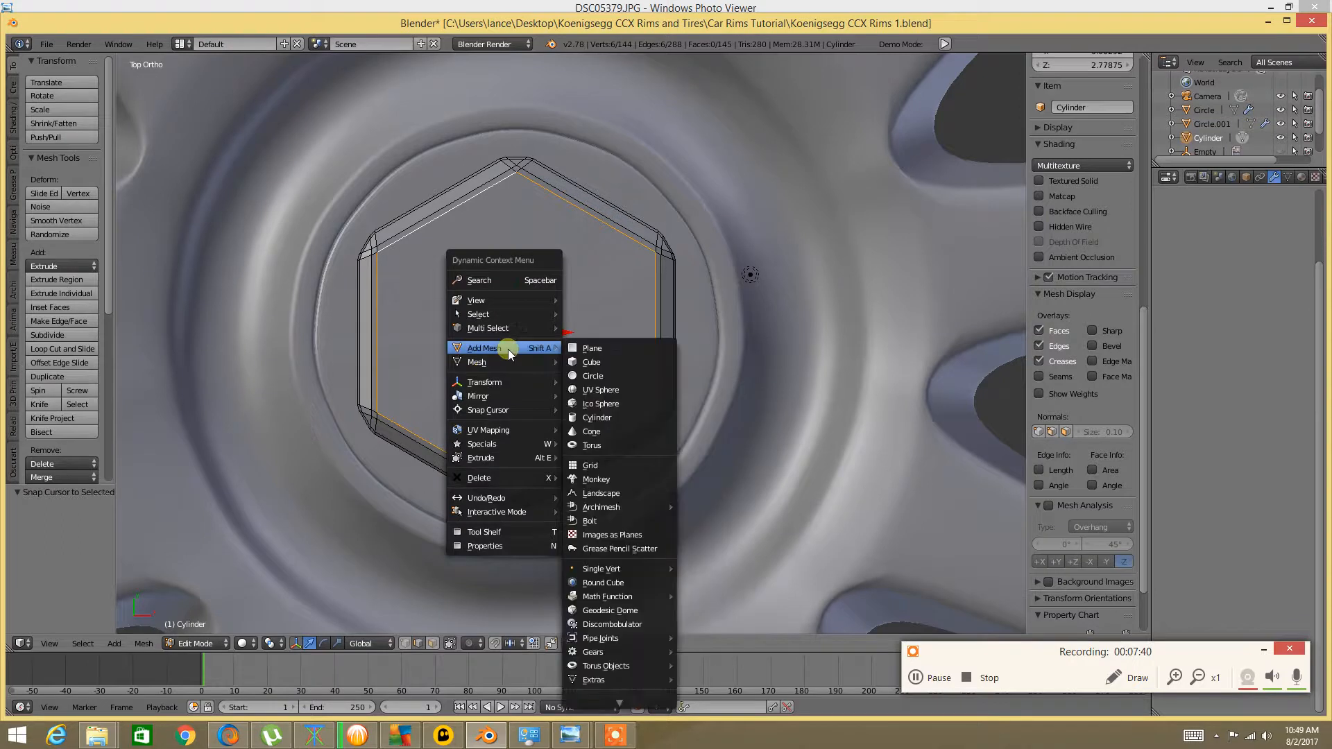
click(593, 376)
key(s)
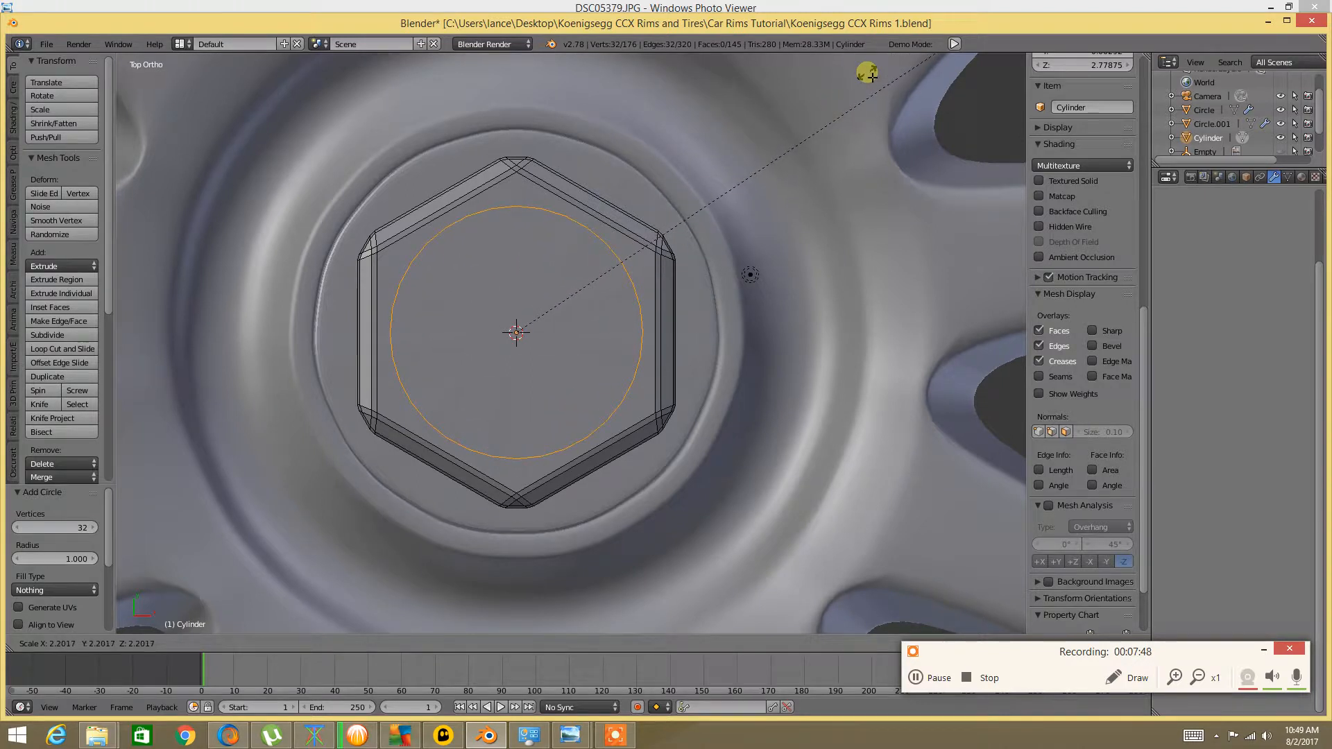
key(Escape)
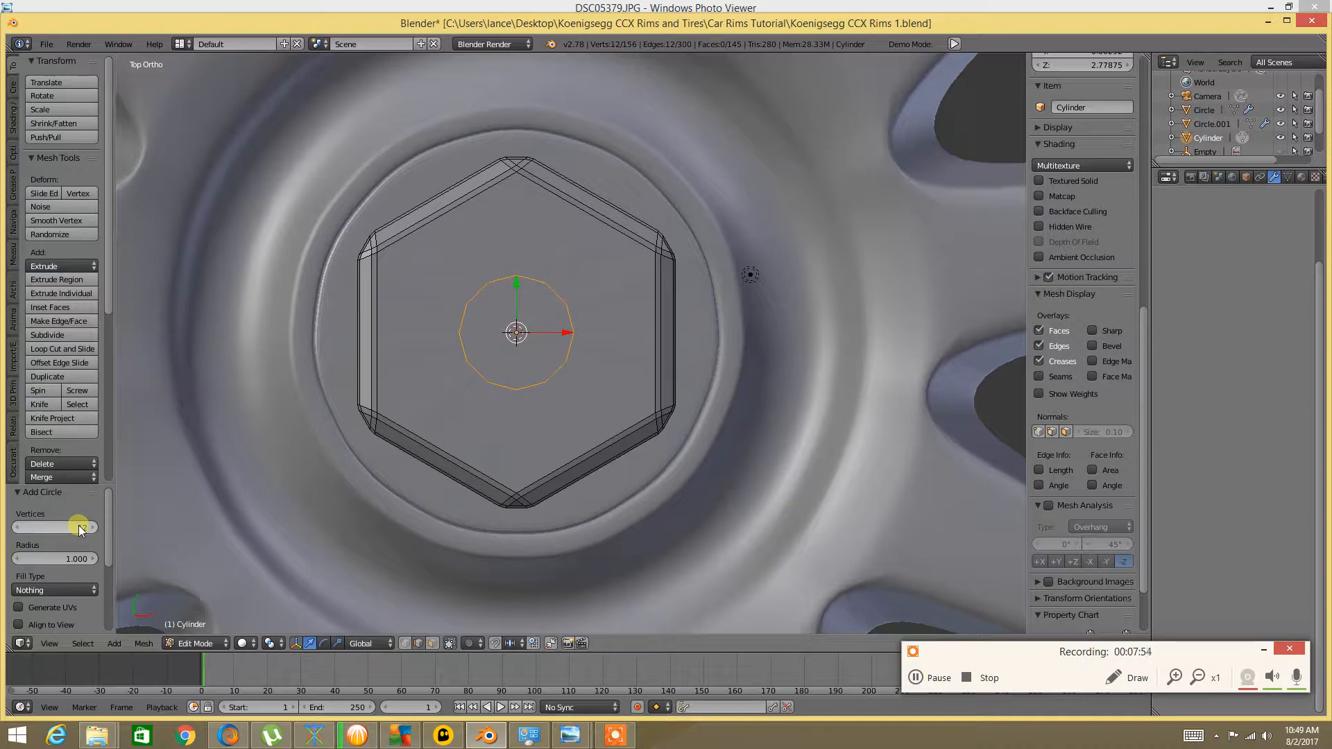
key(Return)
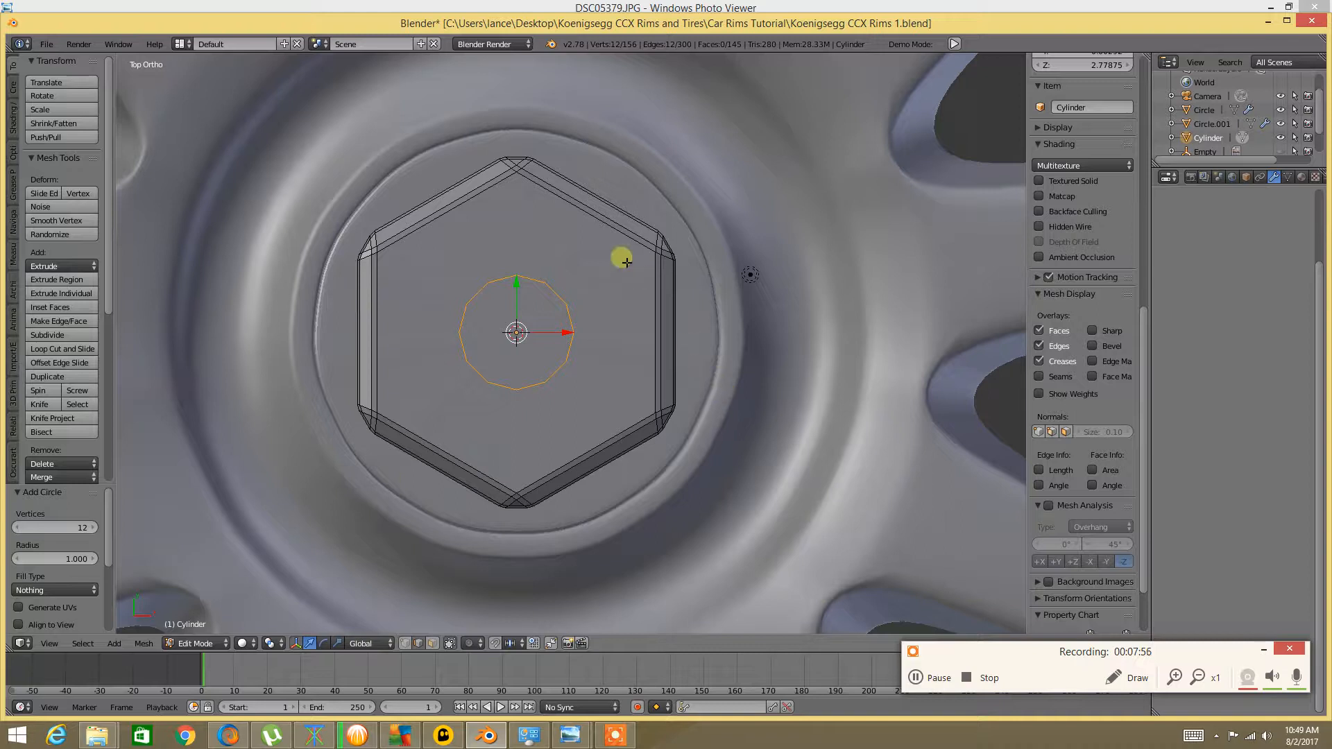
key(s)
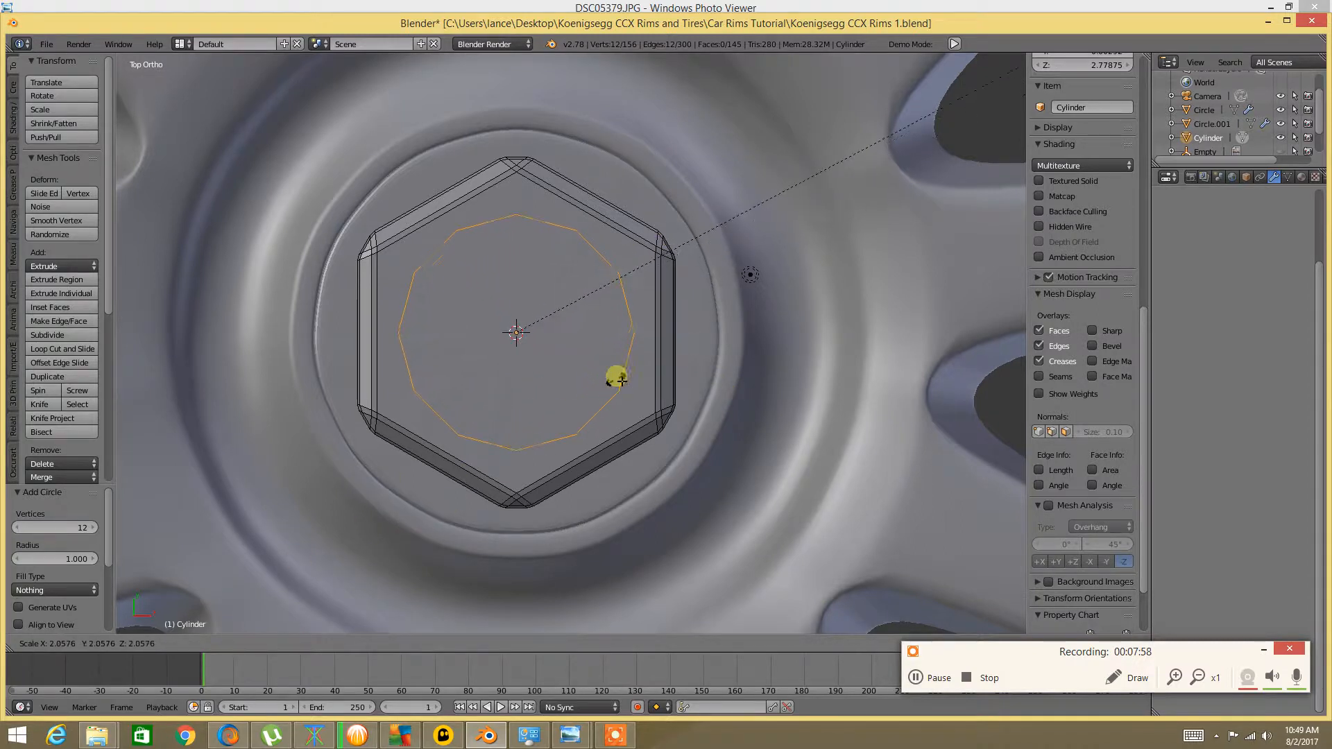
click(798, 261)
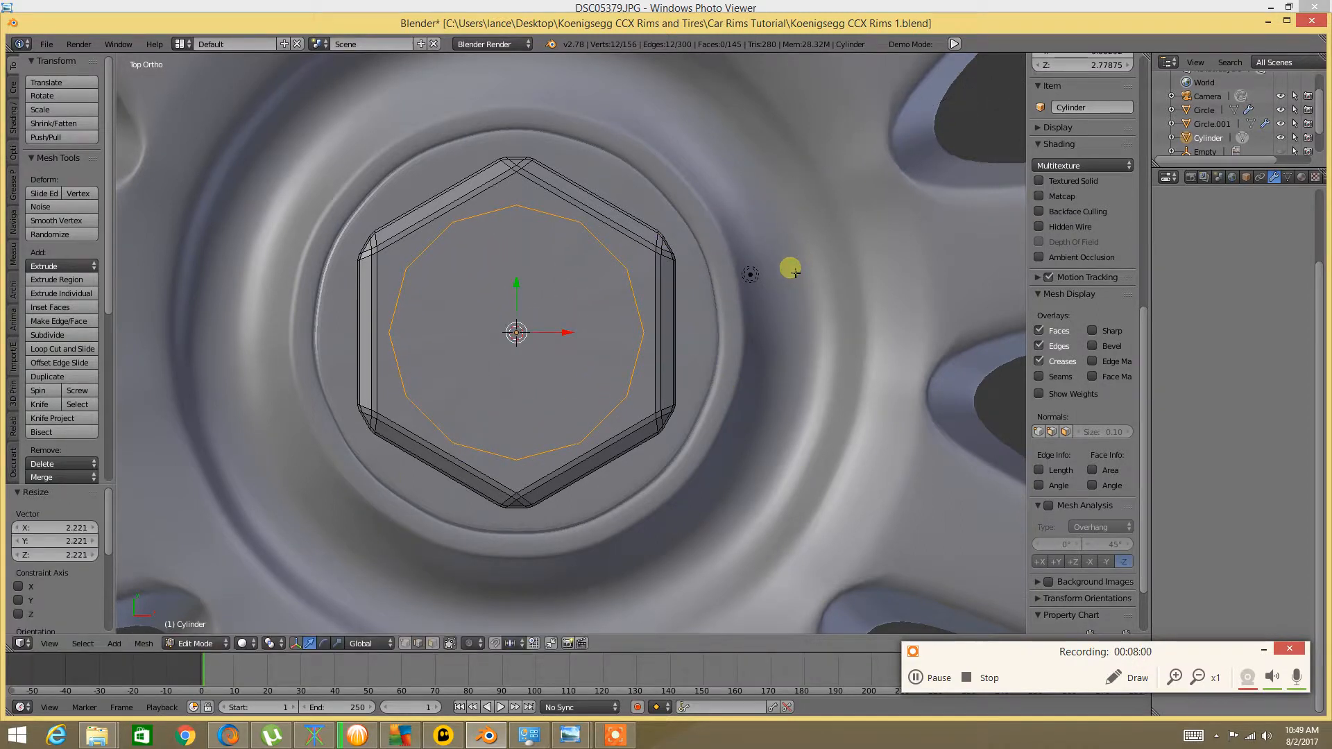
Recheck reference photo DSC05379.JPG and rotate the circle by -15° so its edges run parallel to the hexagon's sides
mouse_move(574, 740)
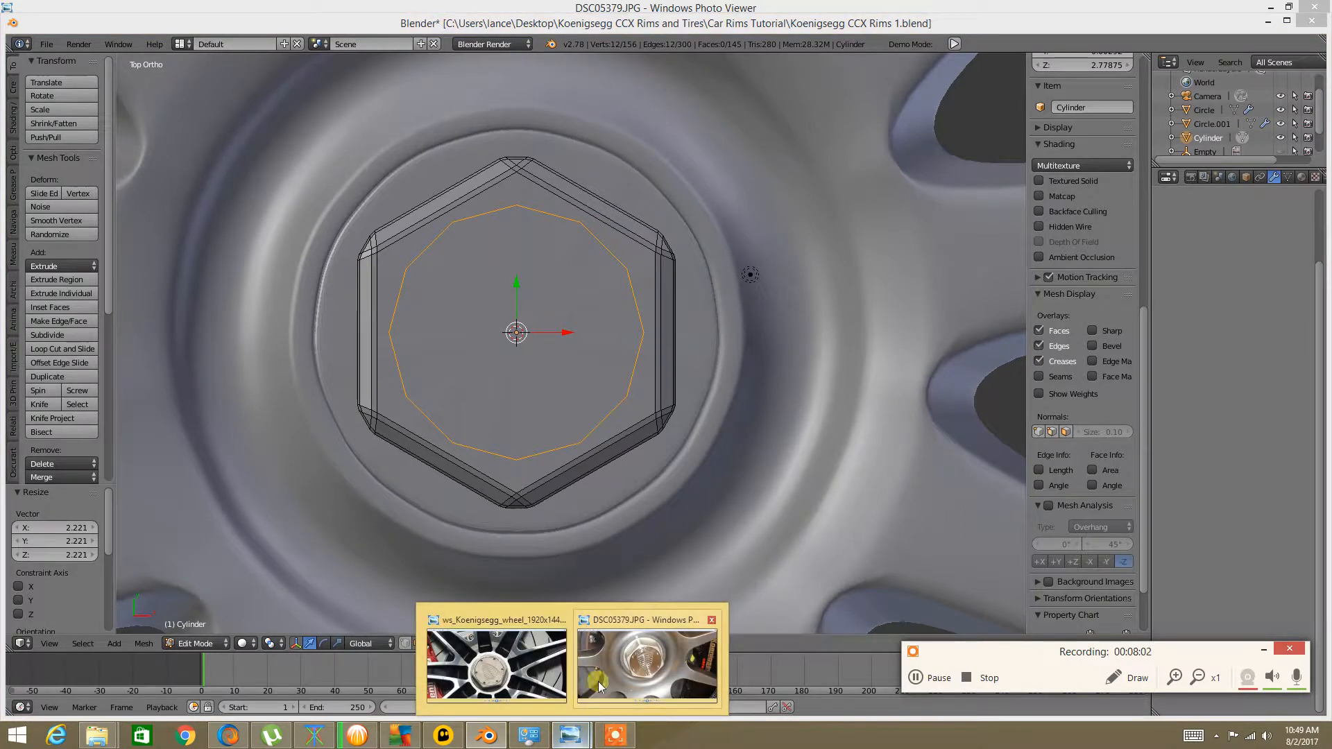
mouse_move(607, 660)
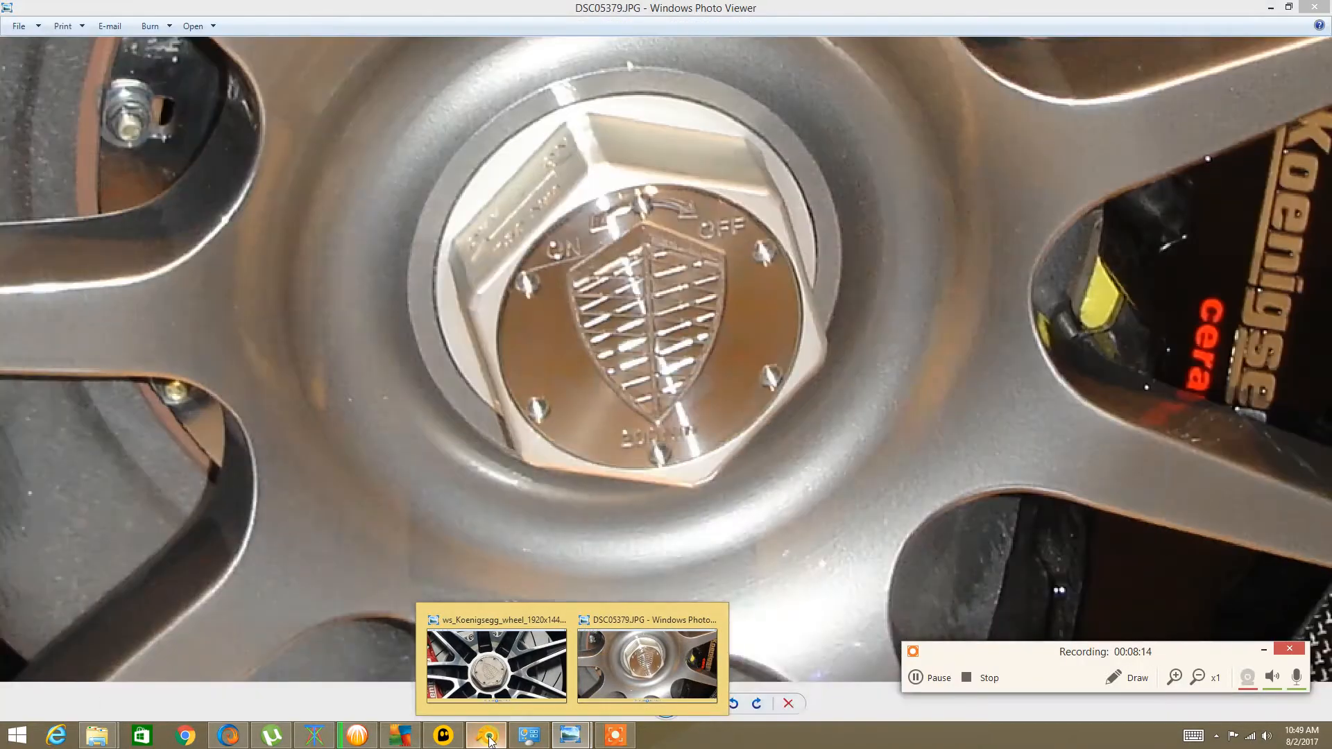
click(490, 740)
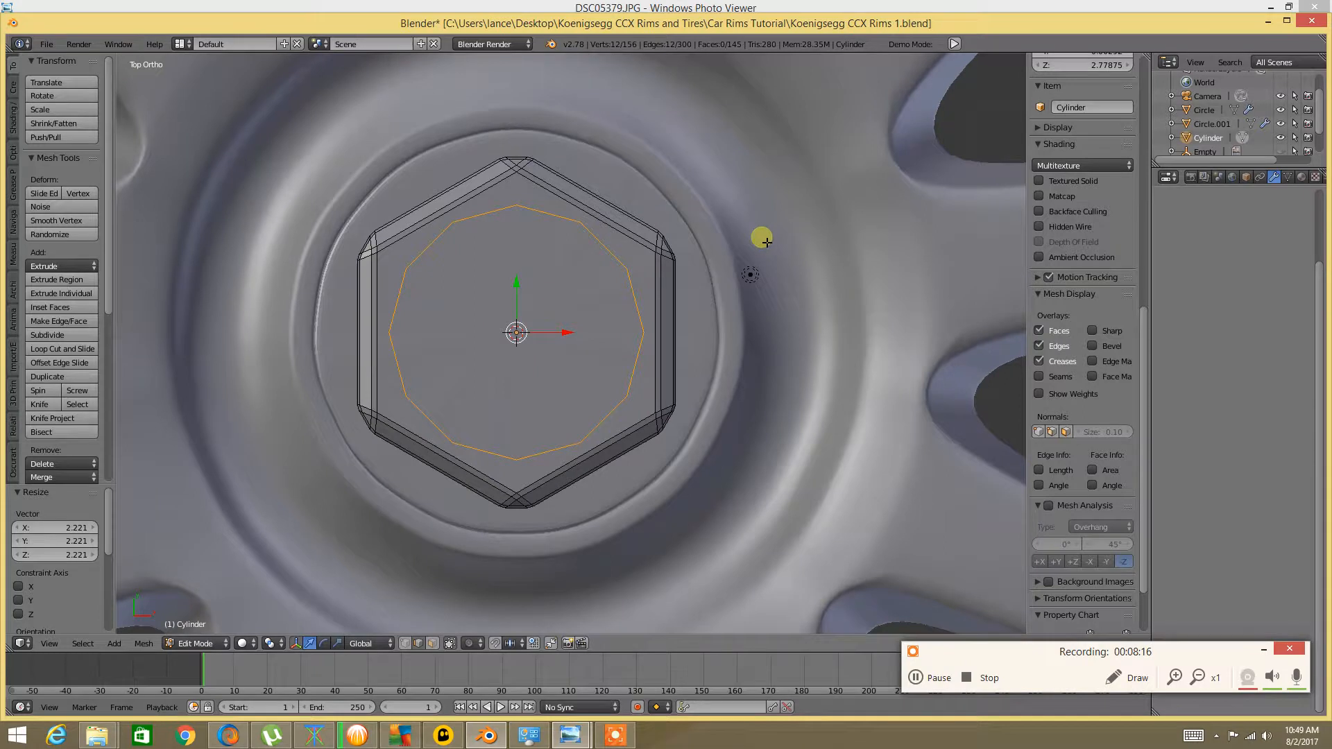
key(r)
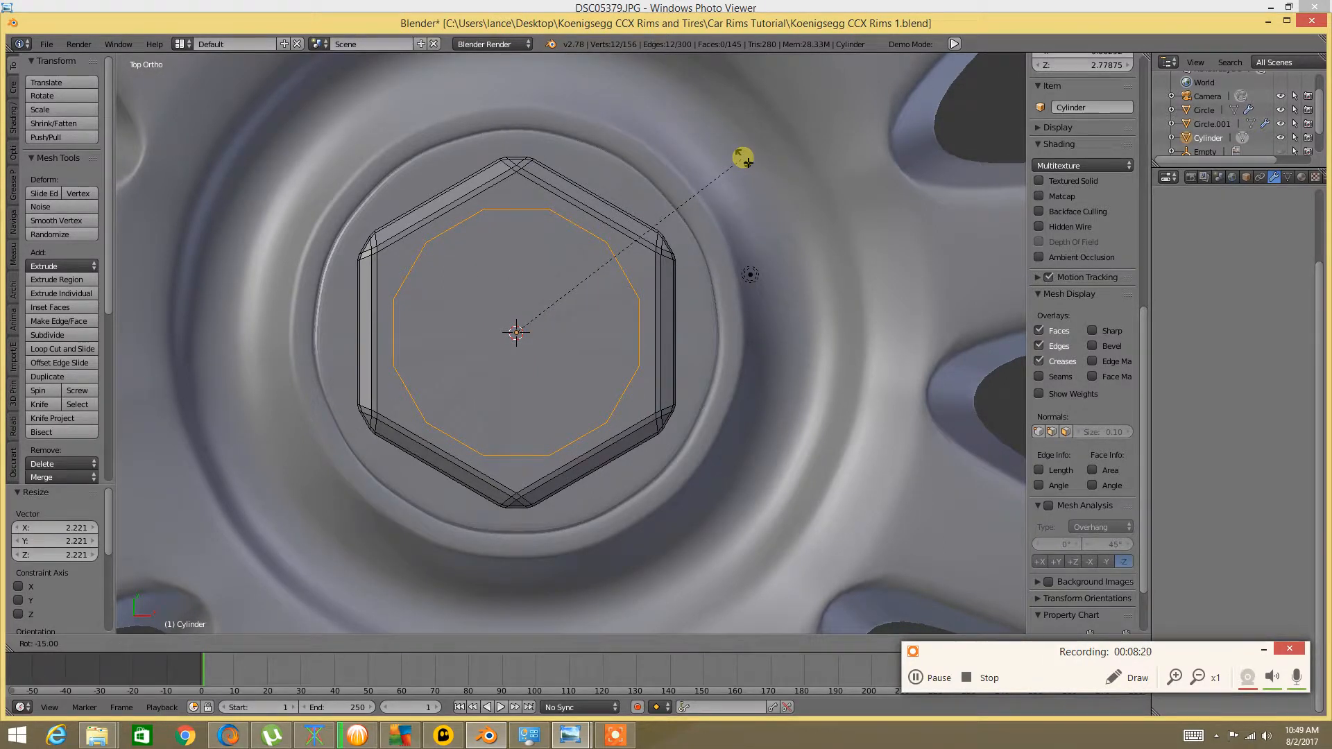
click(742, 158)
Fill a face between the hexagon's upper-left inner edge and the facing edge of the circle
key(a)
right_click(452, 226)
shift+right_click(435, 206)
right_click(453, 212)
shift+right_click(458, 224)
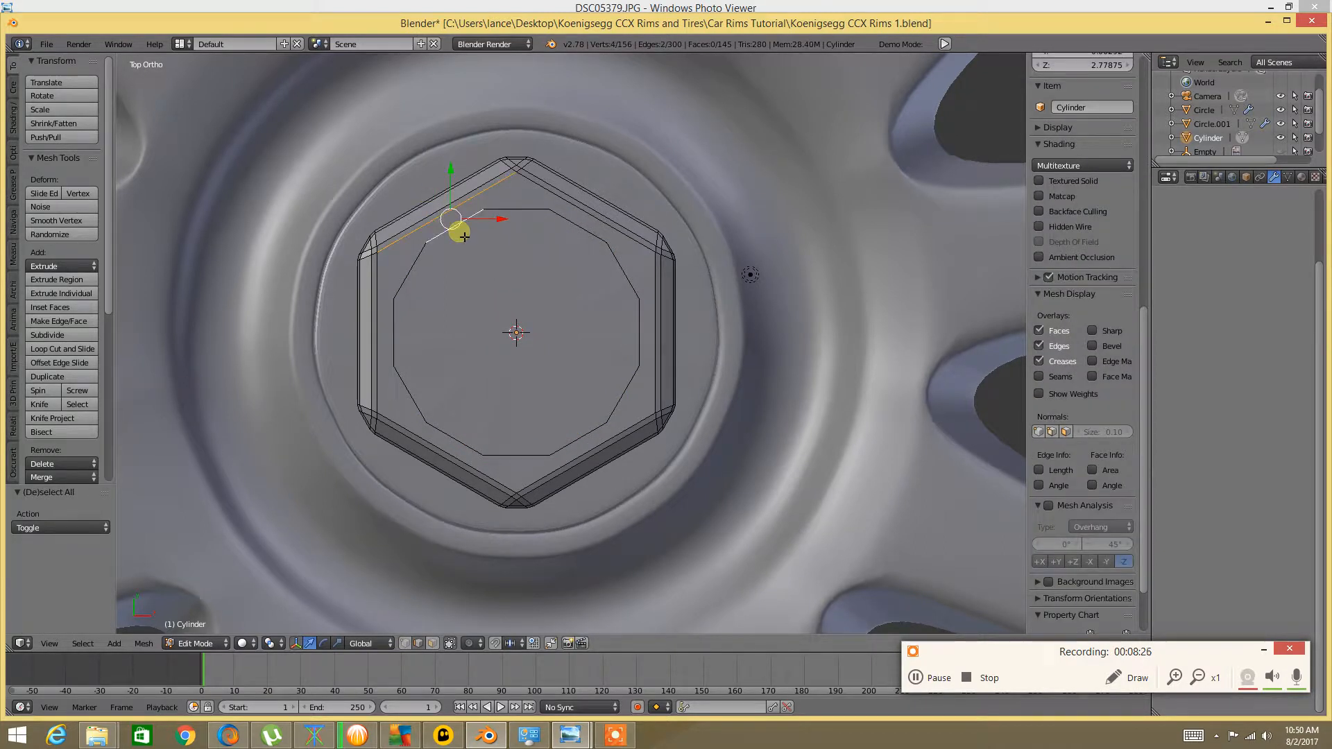
key(f)
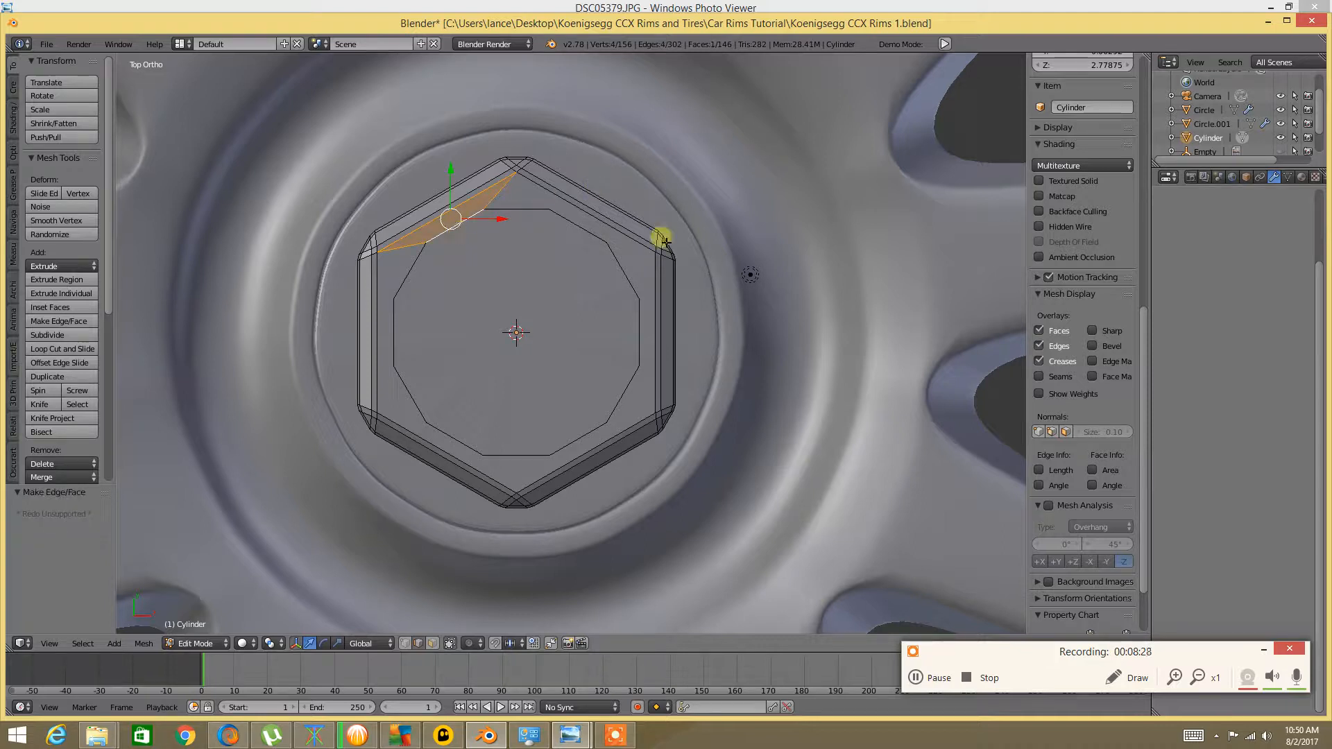
Fill faces between the hexagon's upper-right and right inner edges and the circle edges facing them
key(a)
right_click(617, 232)
shift+right_click(602, 223)
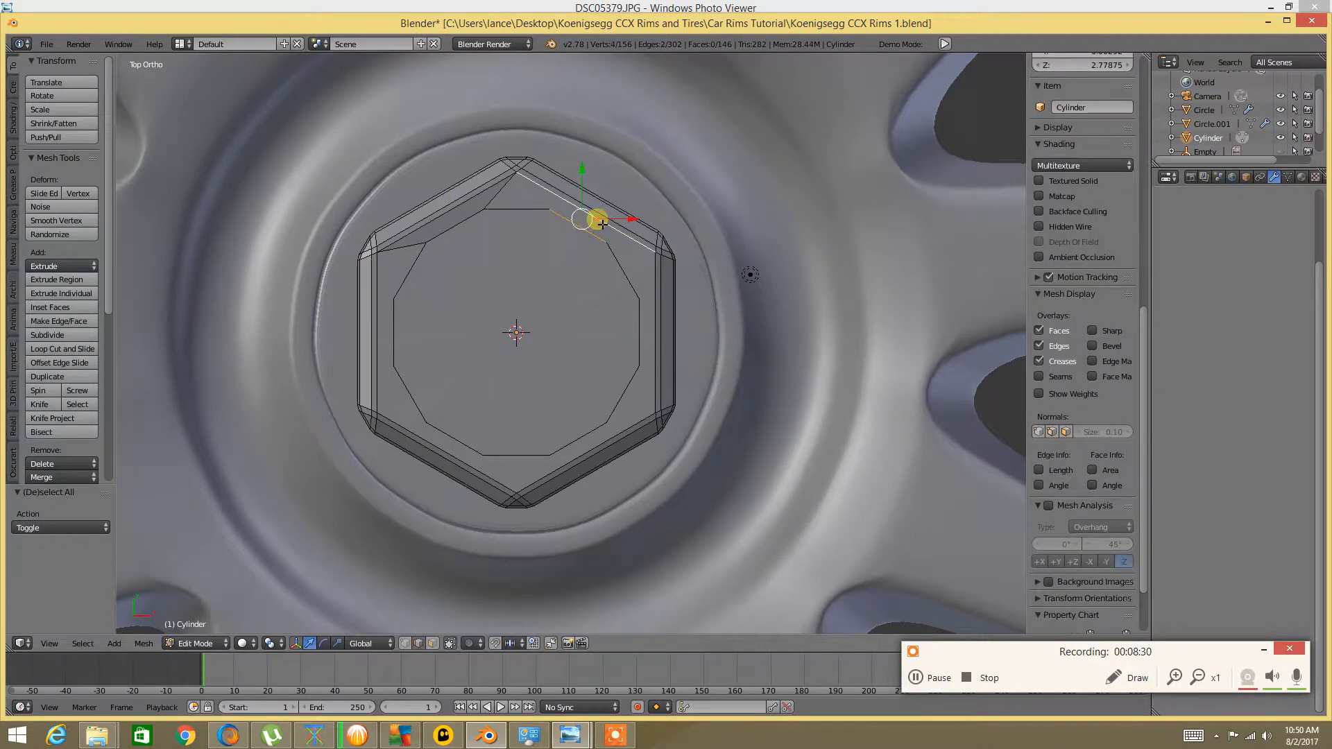
key(f)
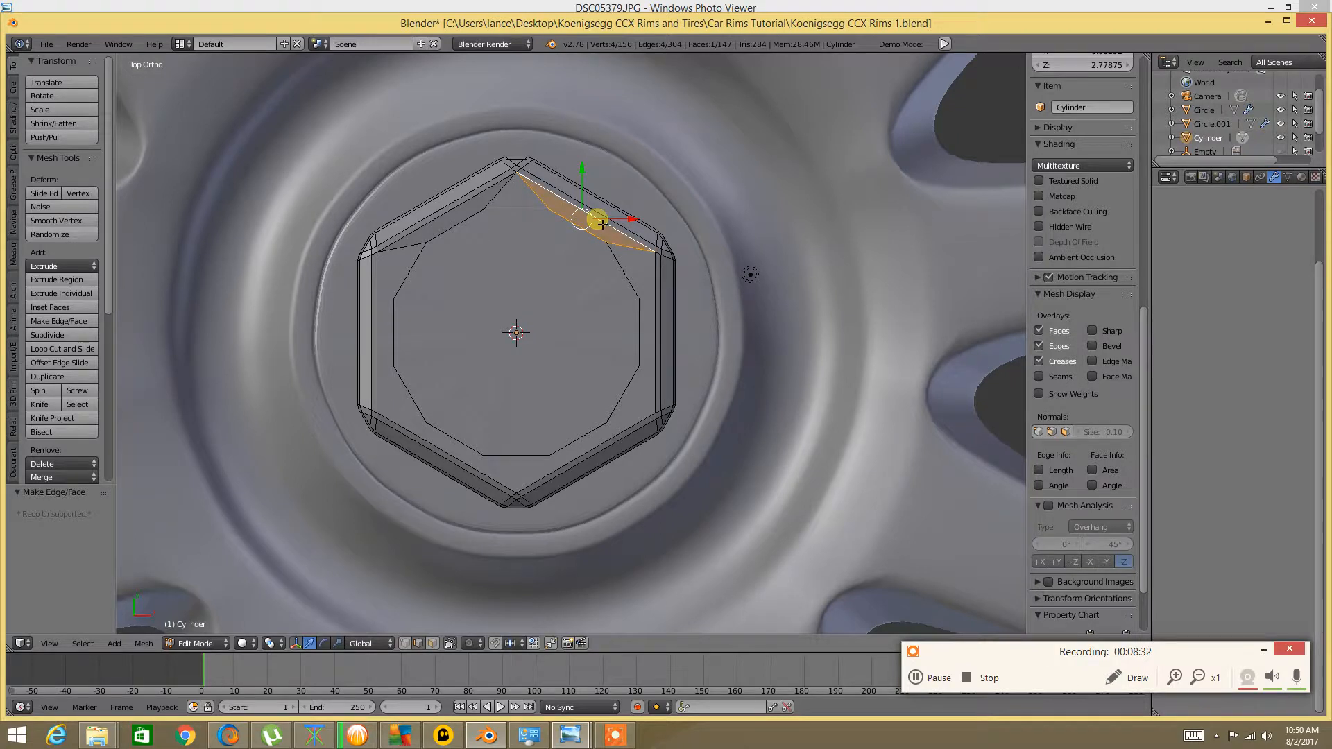
key(a)
right_click(639, 327)
shift+right_click(645, 340)
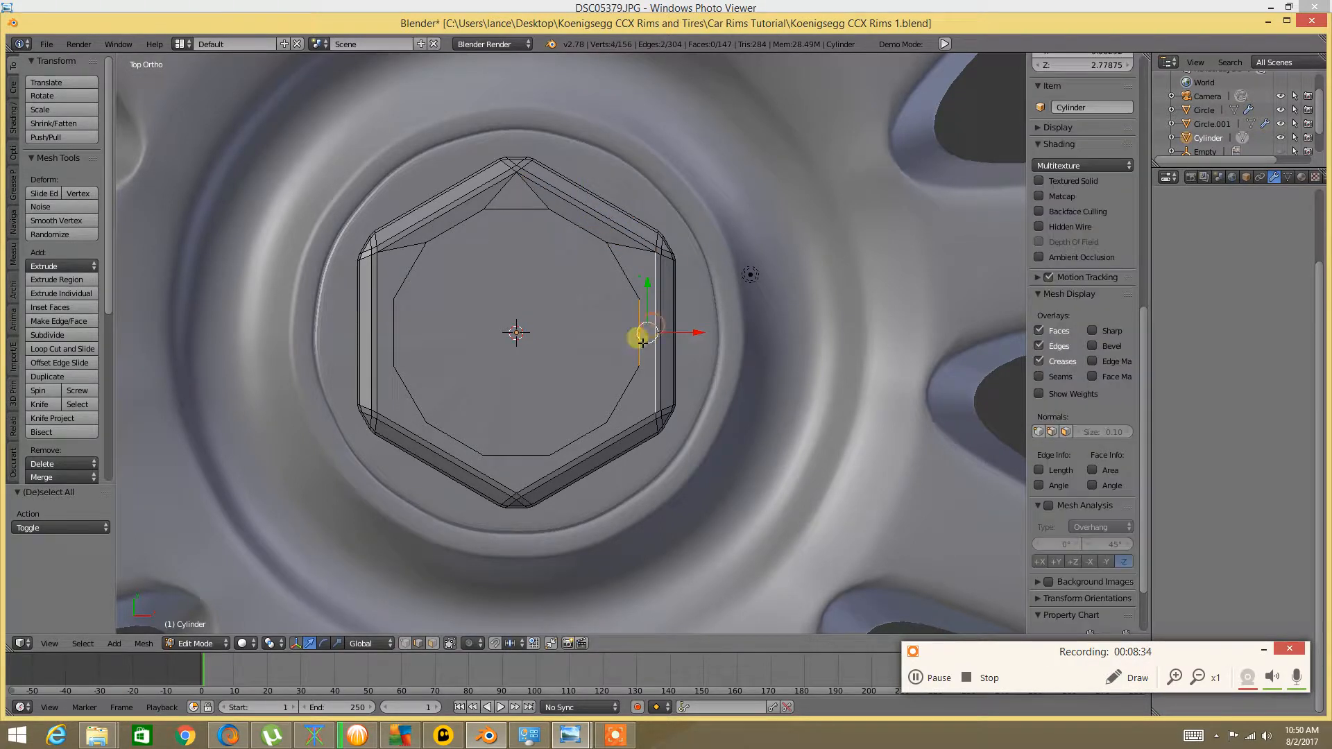
key(f)
Fill faces between the hexagon's lower-right and lower-left inner edges and the circle edges facing them
key(a)
right_click(595, 430)
shift+right_click(602, 444)
key(f)
key(a)
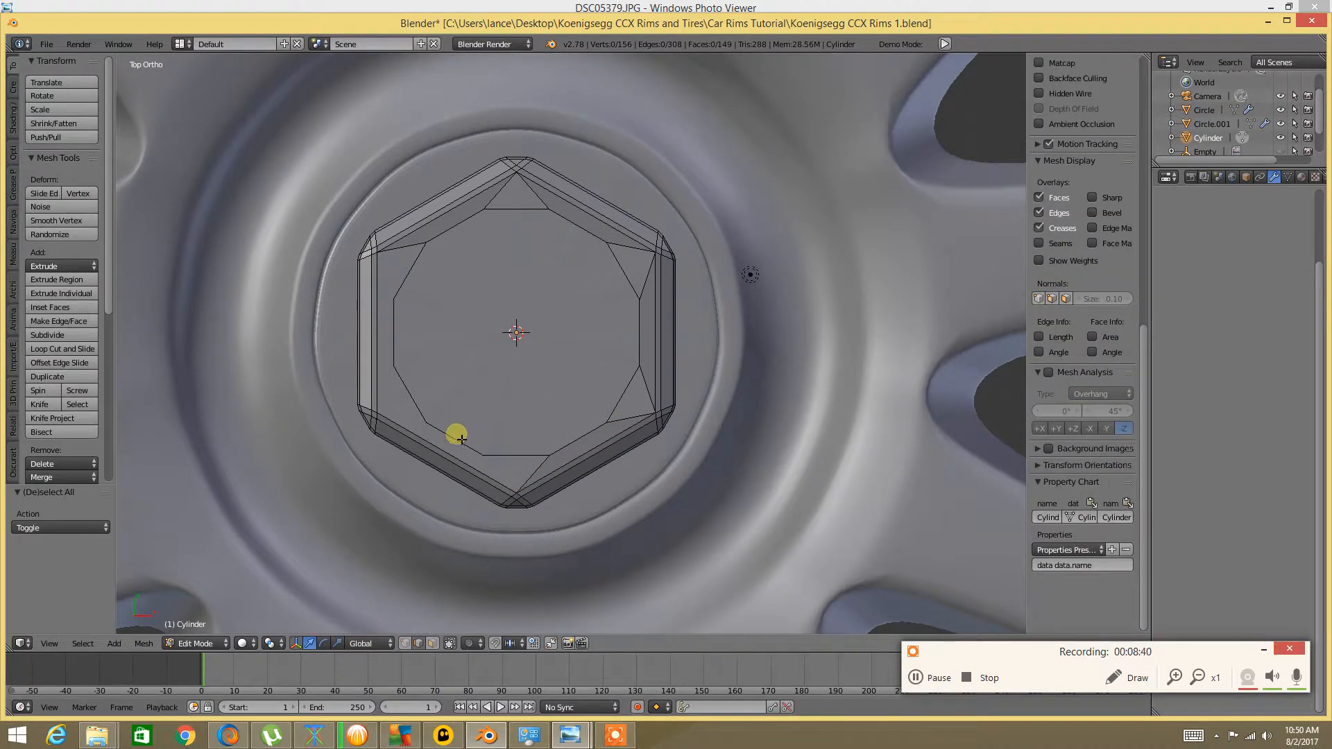
right_click(454, 447)
shift+right_click(437, 434)
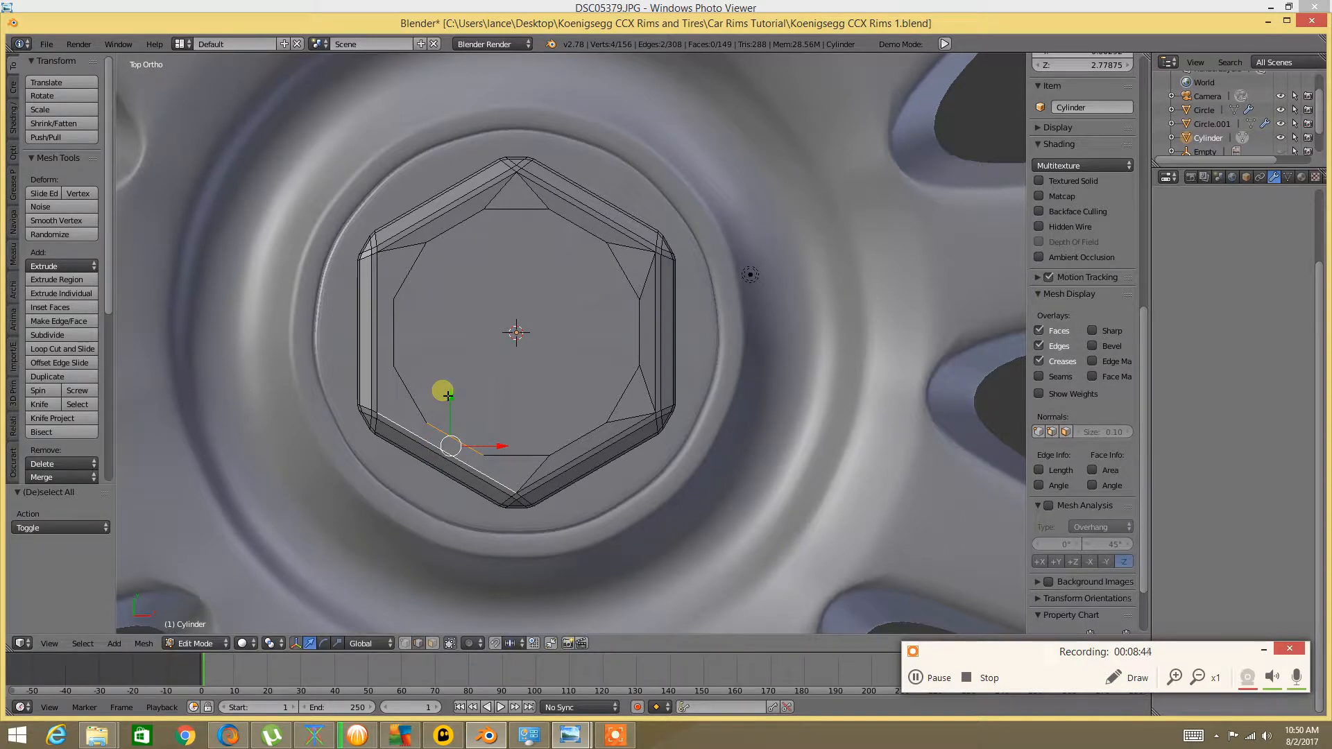
key(f)
key(a)
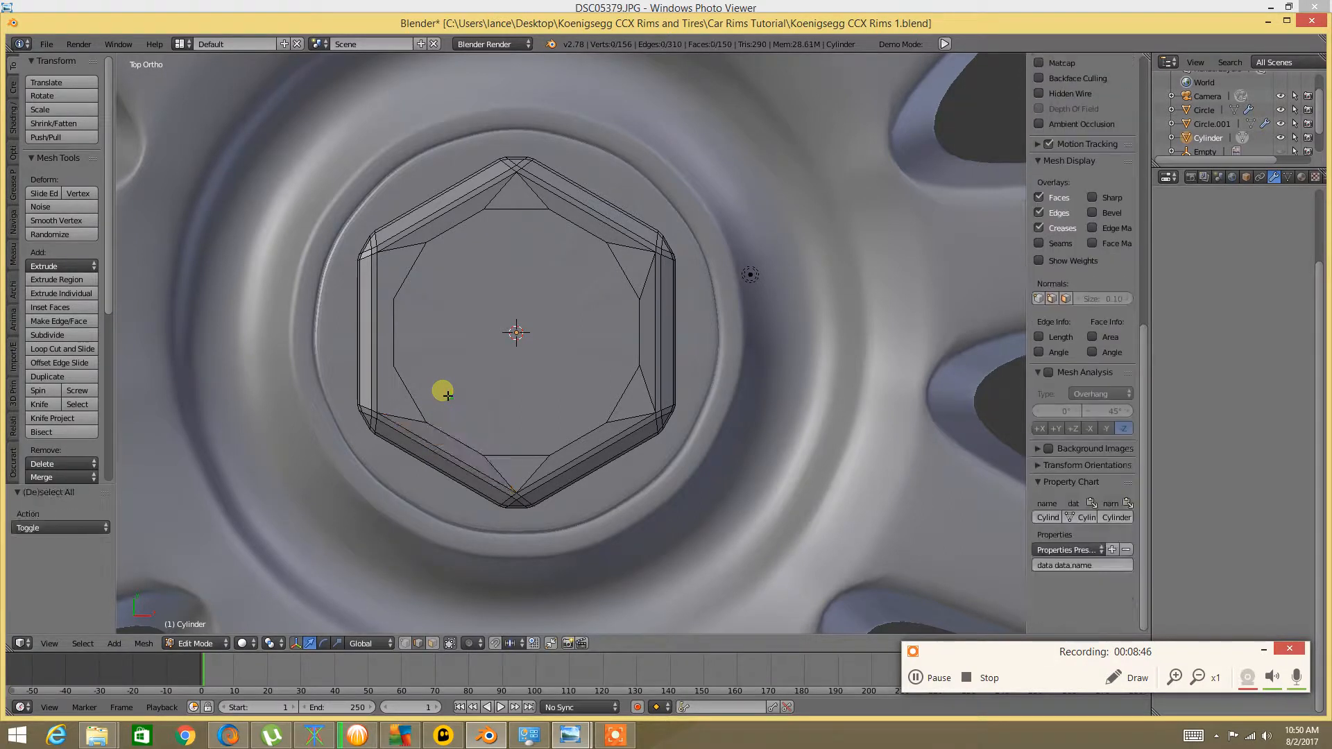
Fill a face between the hexagon's left inner edge and the facing edge of the circle
right_click(395, 327)
shift+right_click(381, 330)
key(f)
key(a)
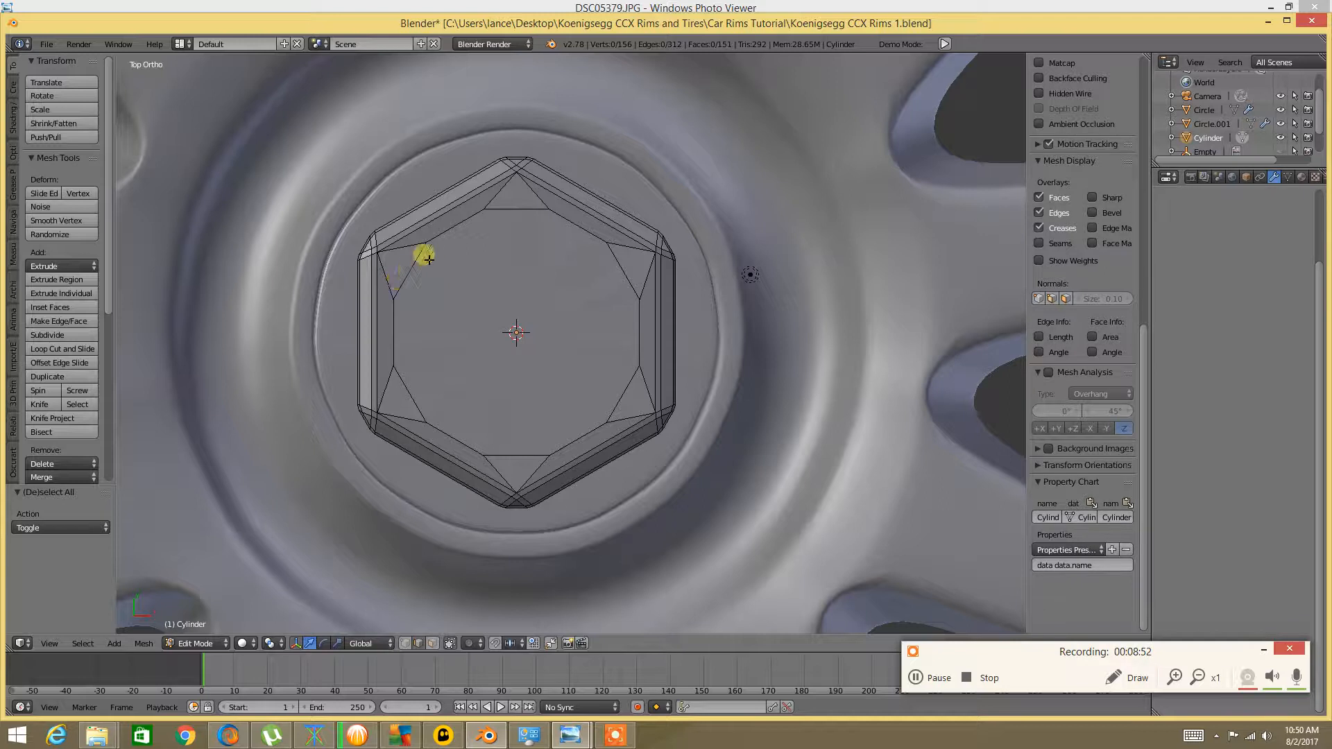
In vertex selection mode, merge the two circle vertices nearest the hexagon's upper-left corner at their centre
key(ctrl+Tab)
click(426, 237)
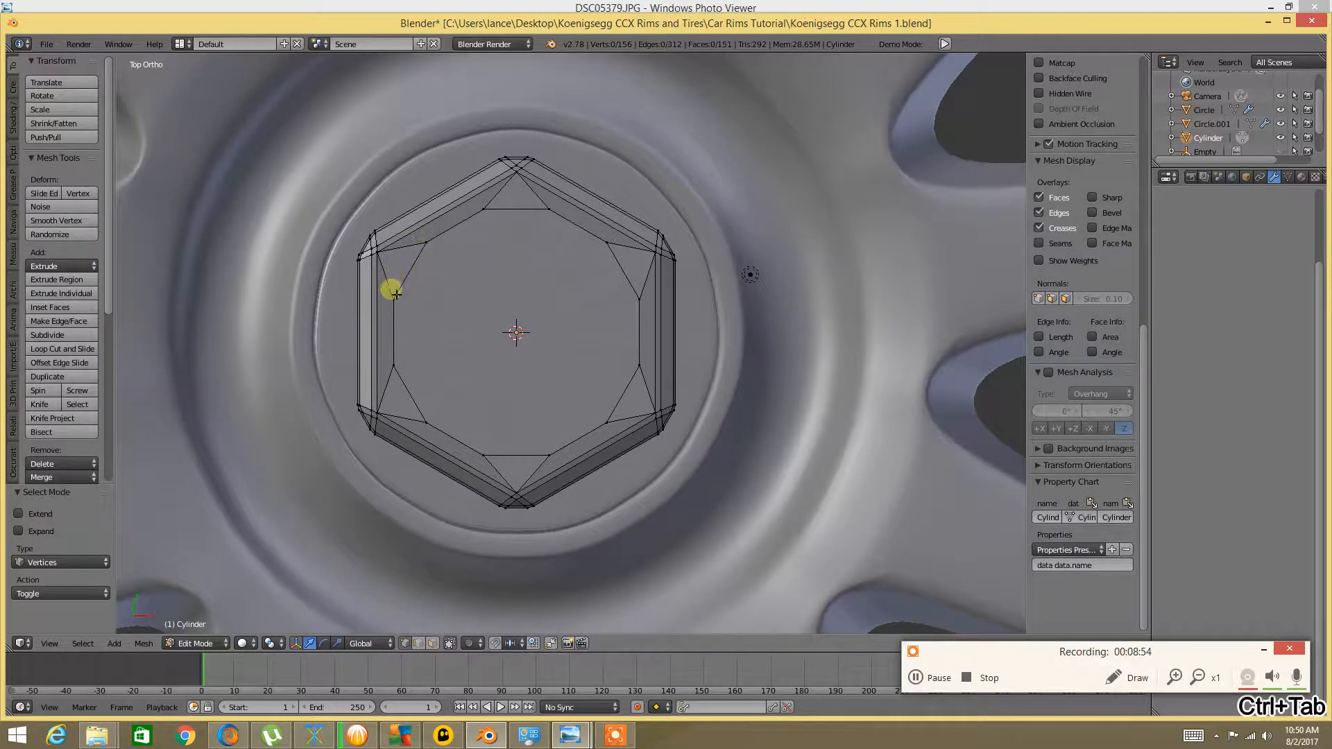
right_click(394, 298)
shift+right_click(426, 242)
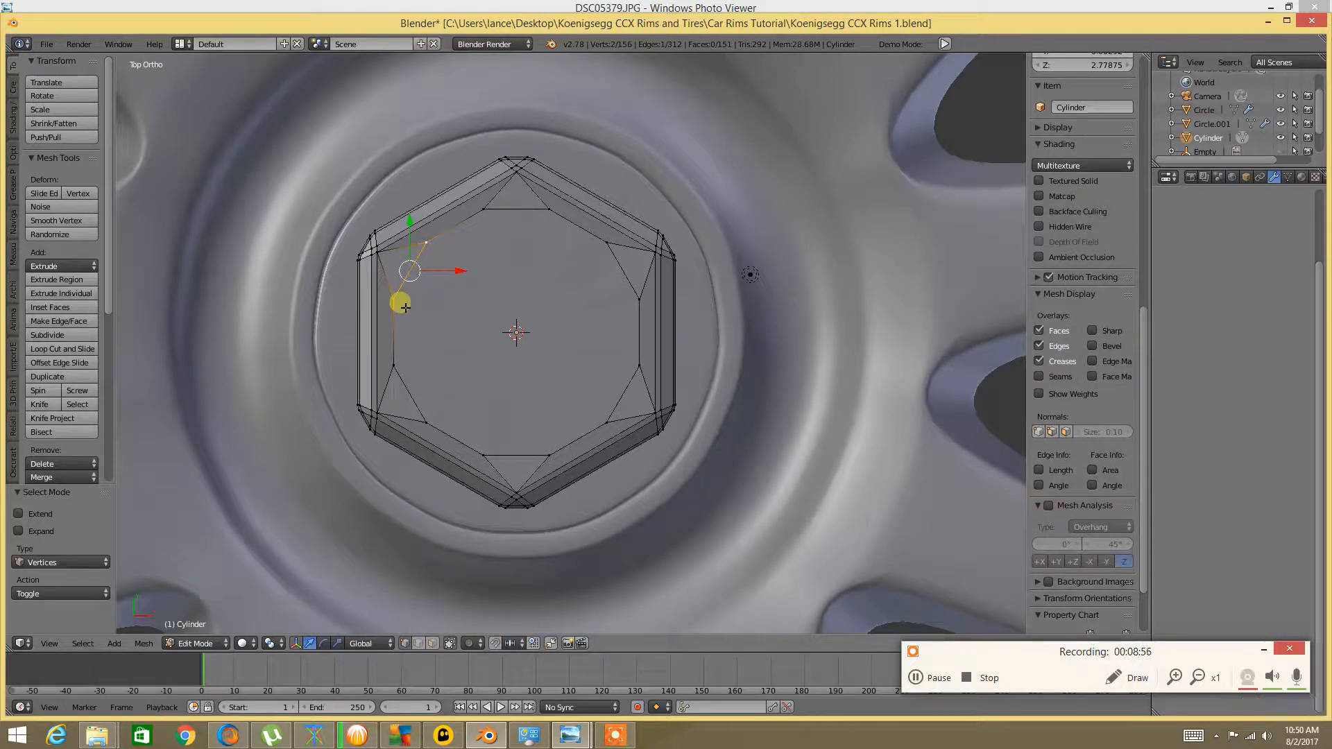
key(alt+m)
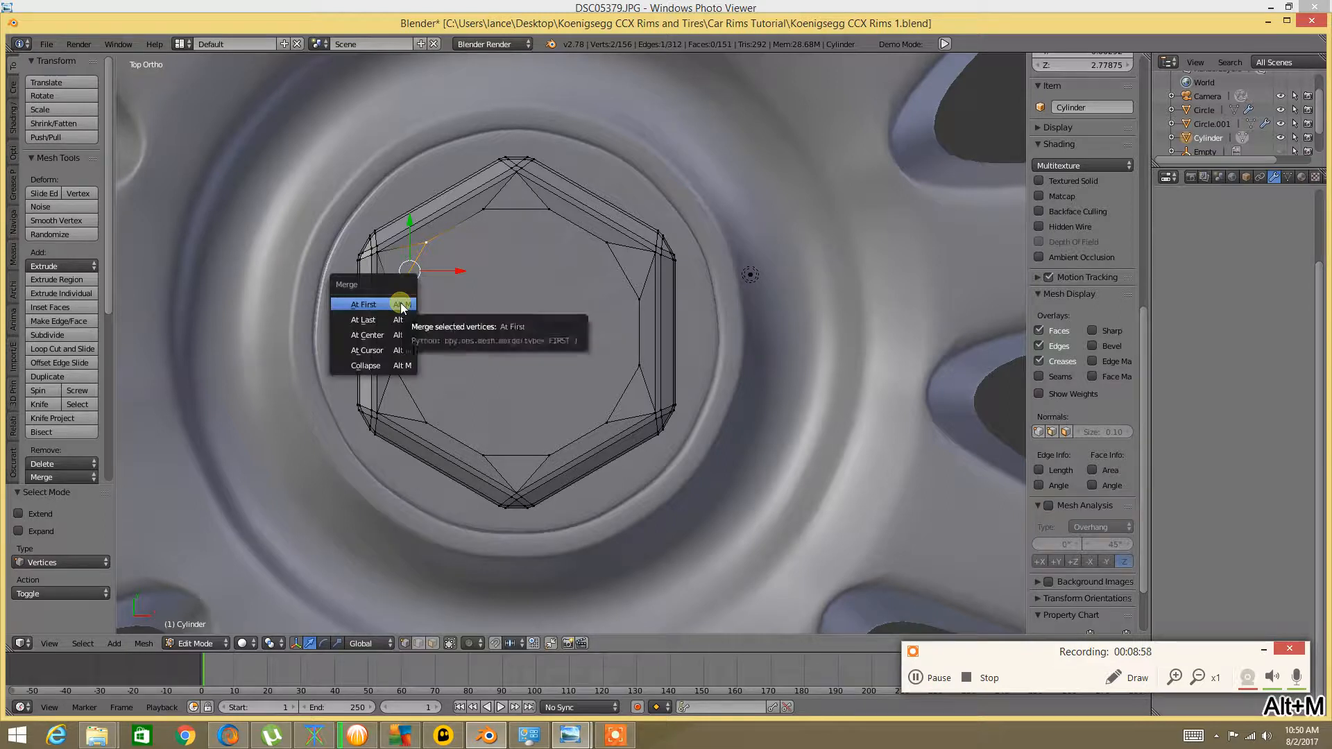
click(389, 333)
key(a)
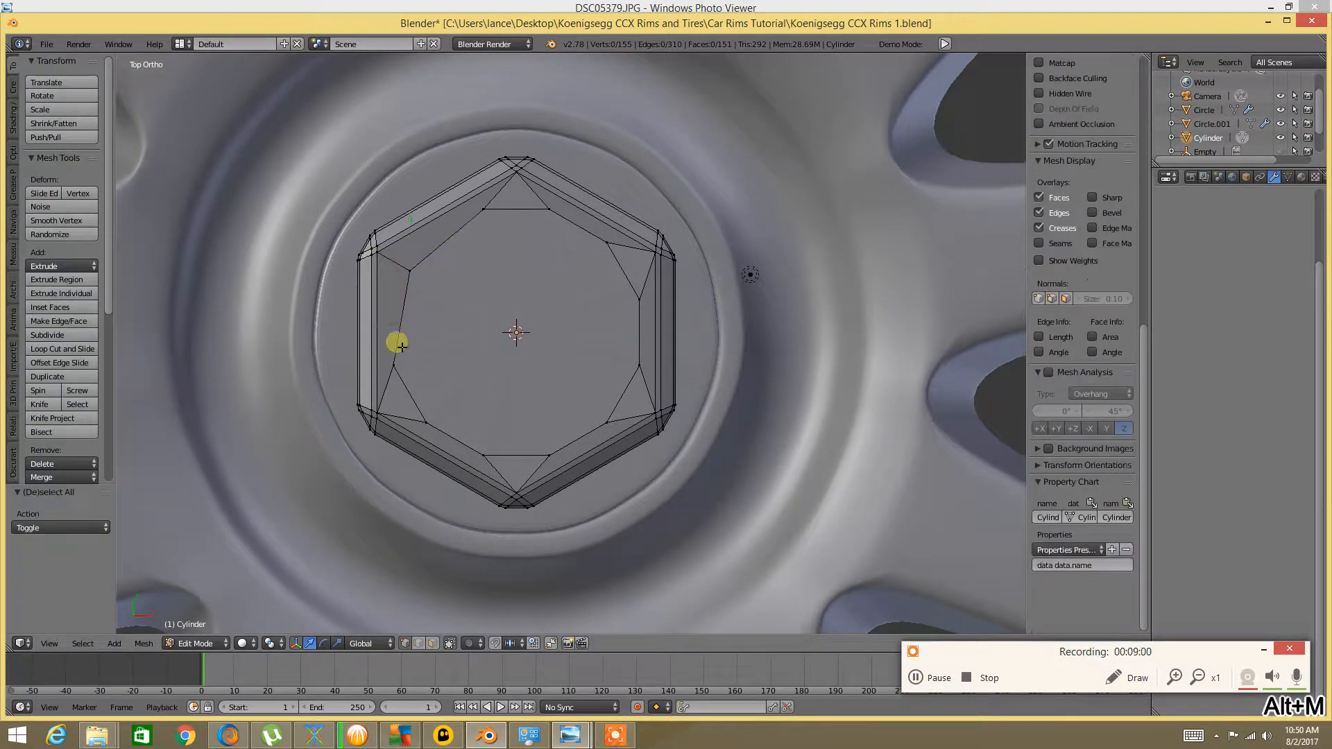
Merge the circle's vertex pairs at the hexagon's lower-left and bottom corners, each at its centre
right_click(393, 368)
shift+right_click(428, 432)
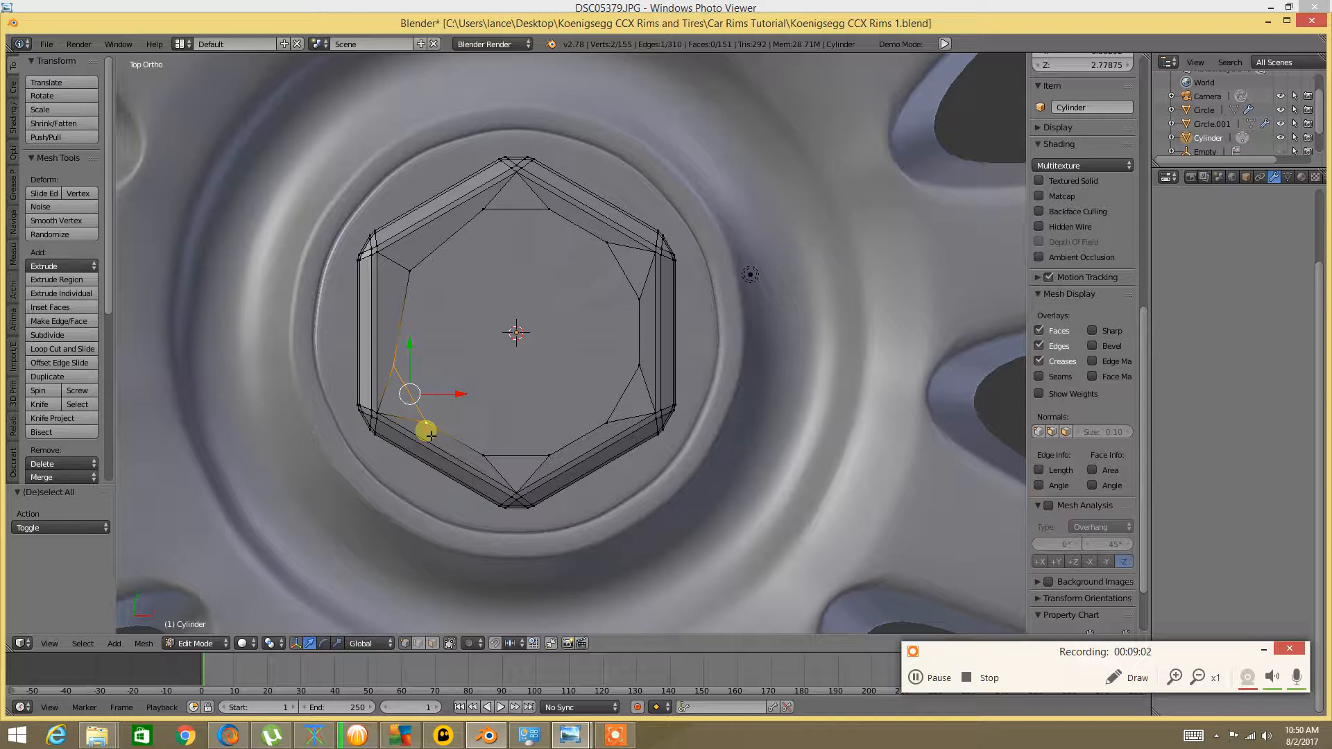
key(alt+m)
click(426, 431)
right_click(484, 456)
shift+right_click(548, 456)
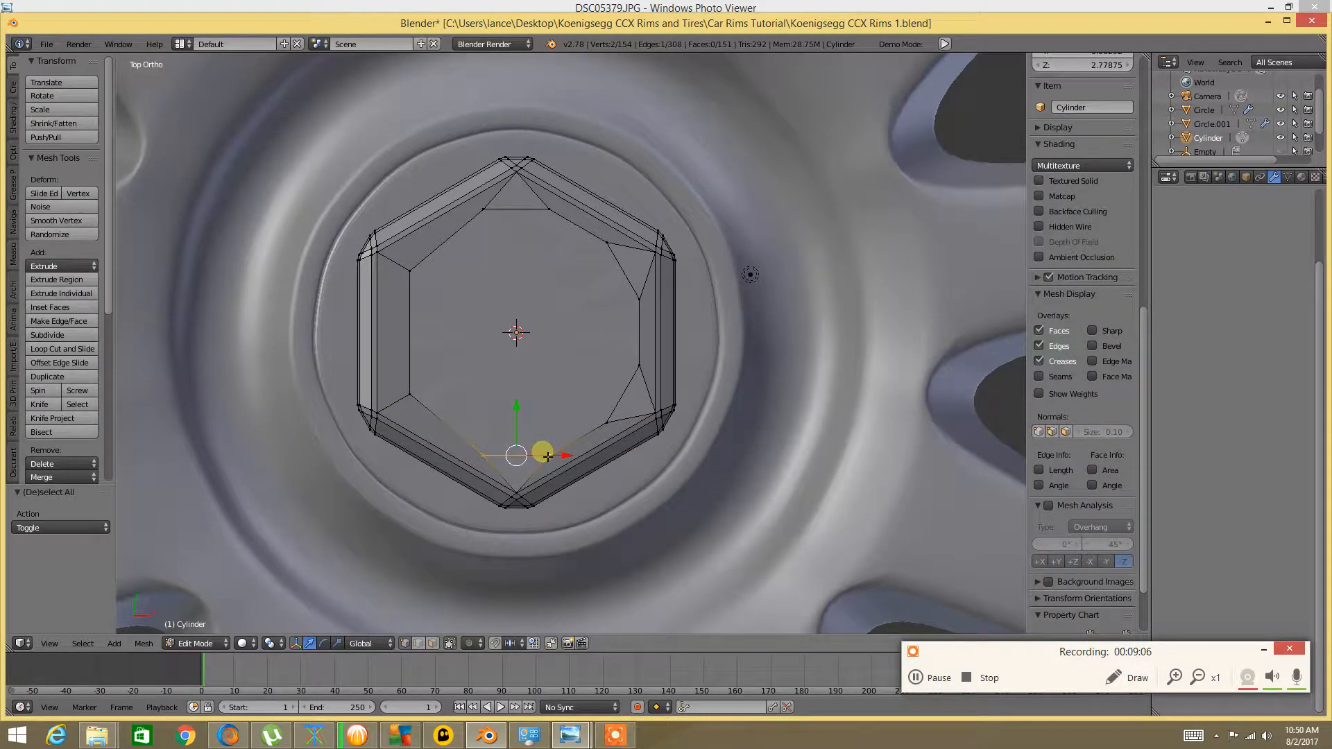
key(alt+m)
click(545, 454)
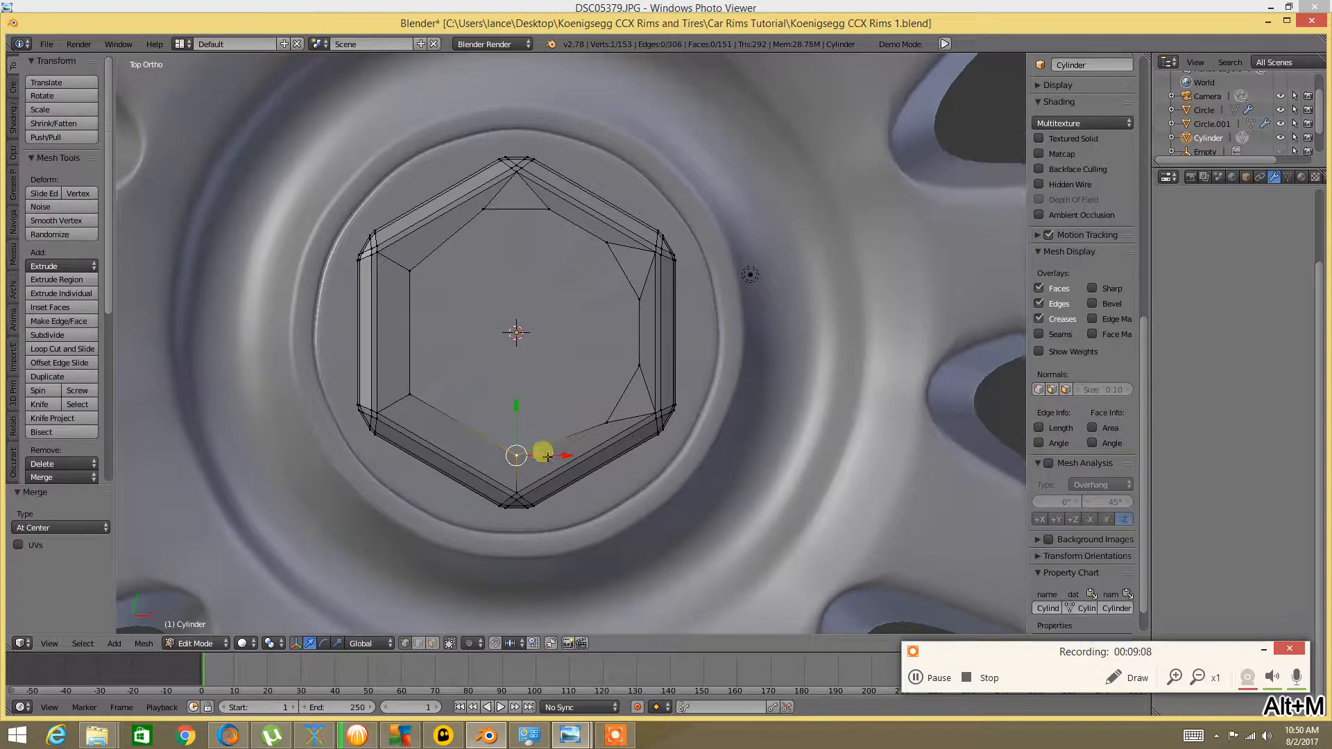
Merge the circle's vertex pairs at the hexagon's lower-right and upper-right corners, each at its centre
shift+right_click(637, 382)
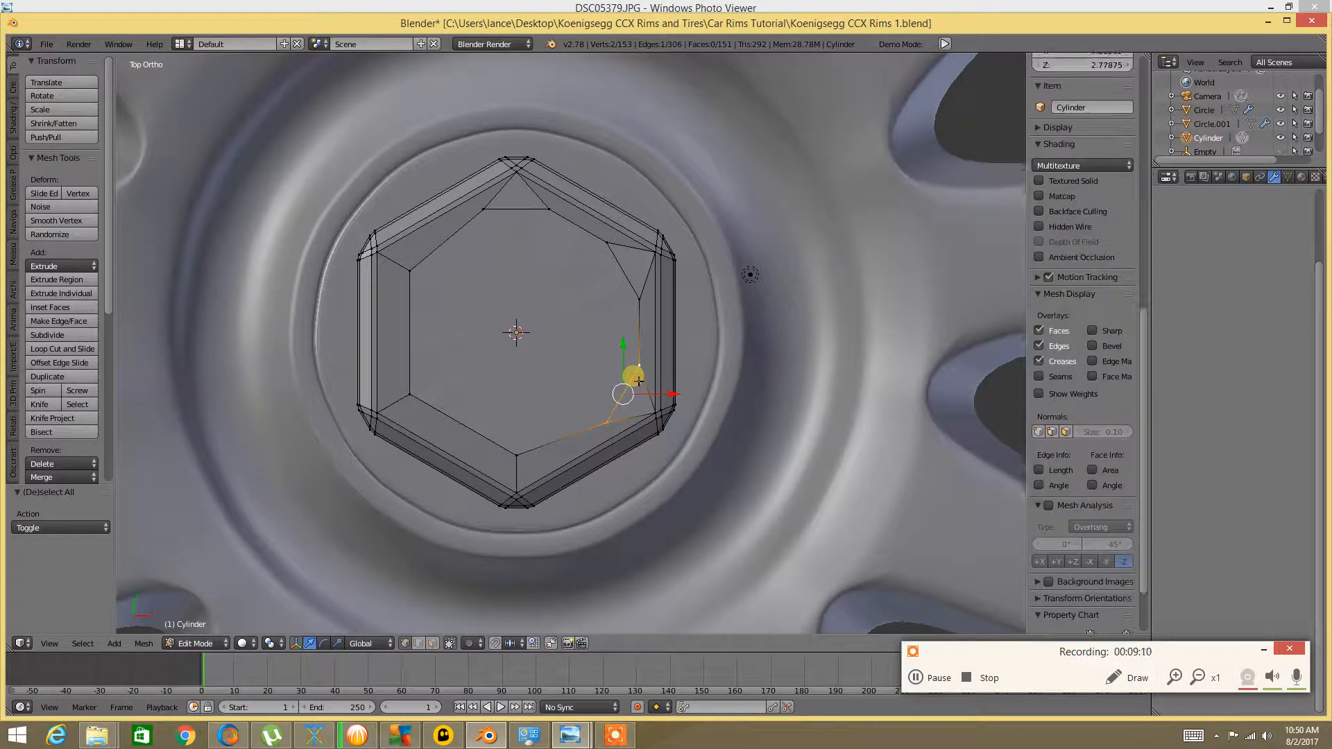
key(alt+m)
click(658, 395)
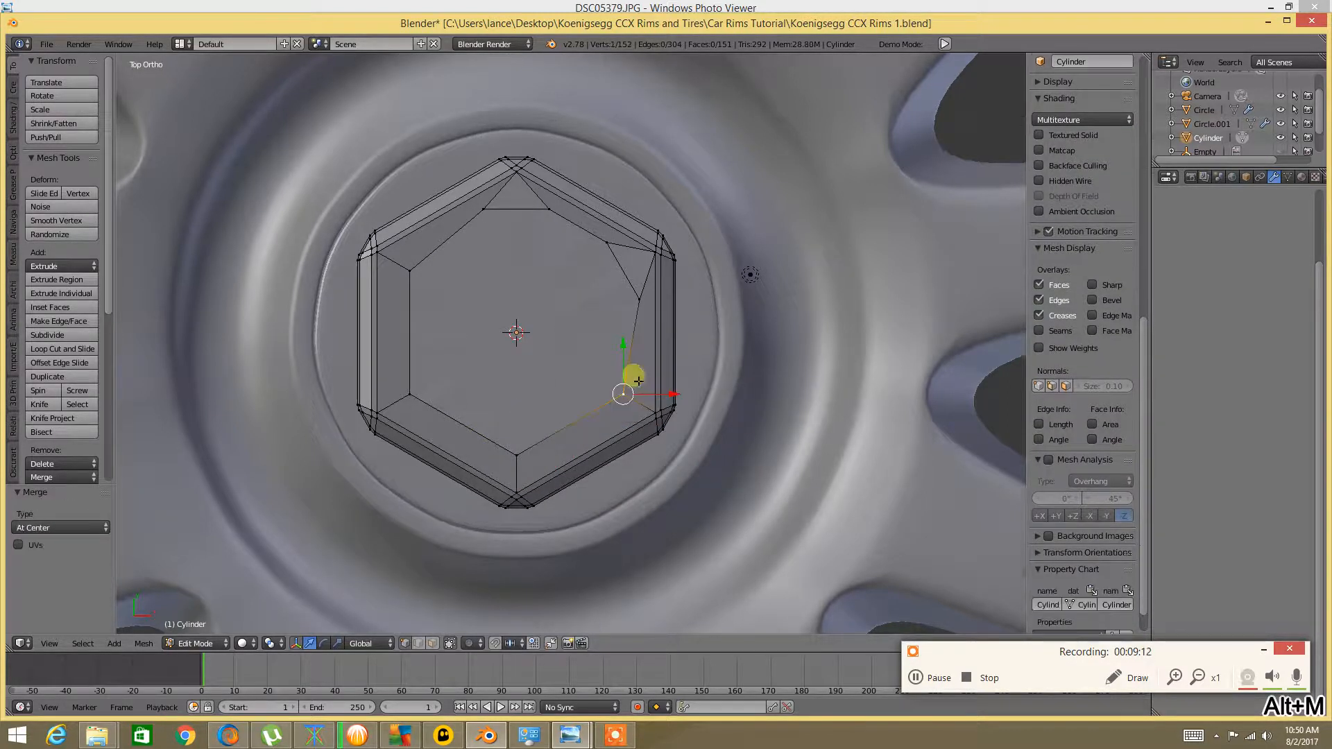
right_click(610, 300)
shift+right_click(614, 259)
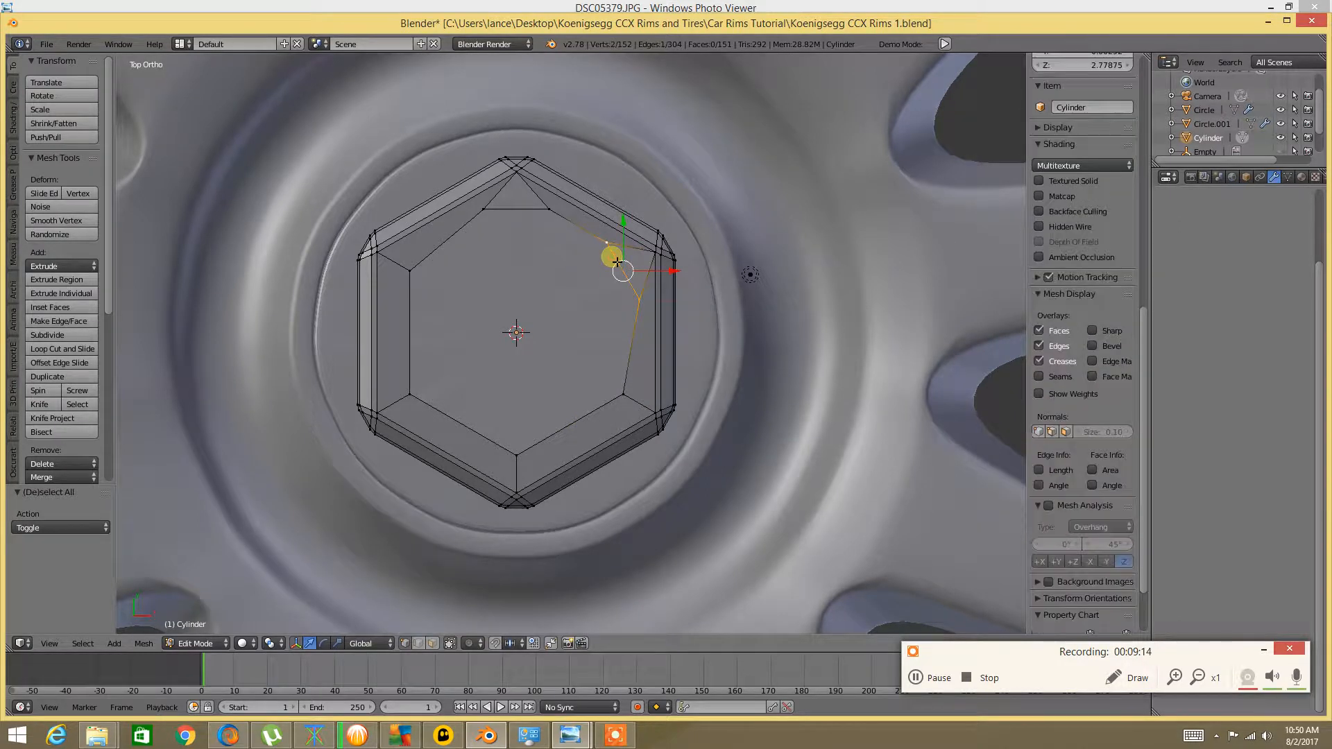
key(alt+m)
click(613, 259)
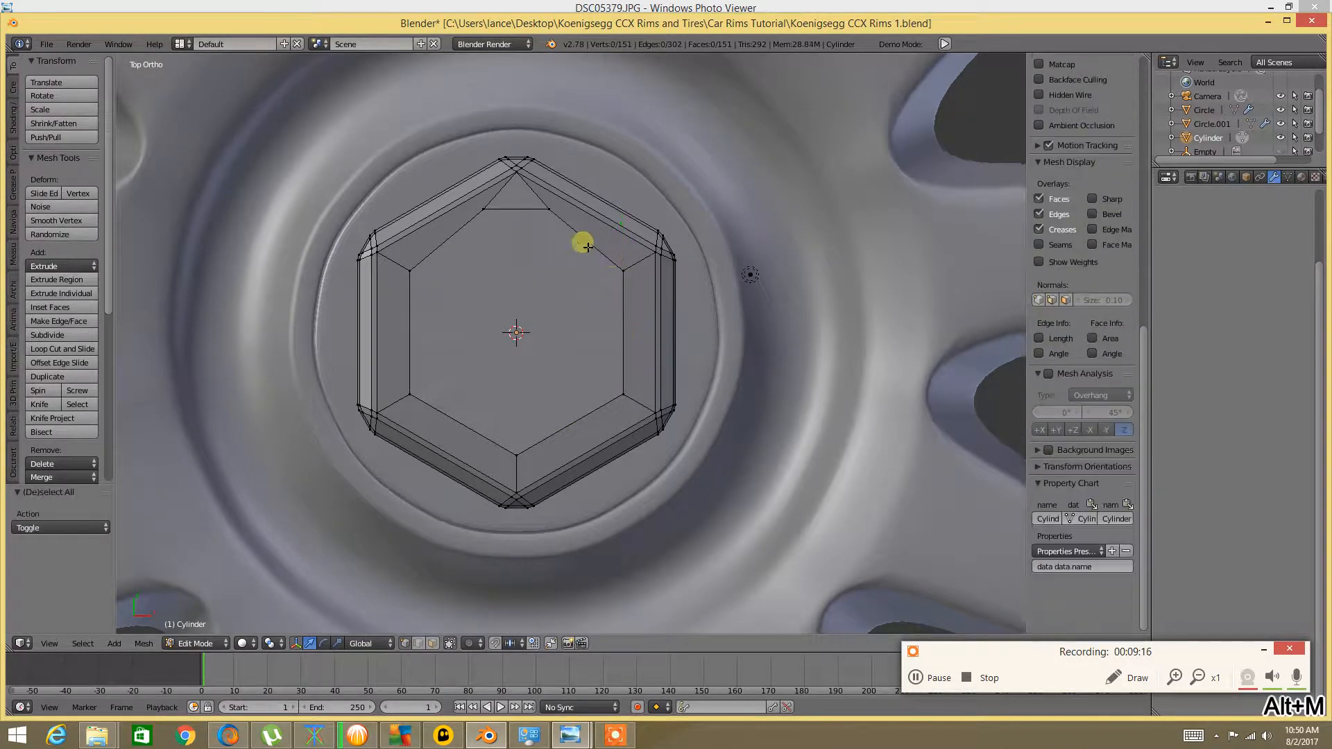
Merge the last two circle vertices, below the hexagon's top corner, at their centre
right_click(555, 230)
shift+right_click(500, 223)
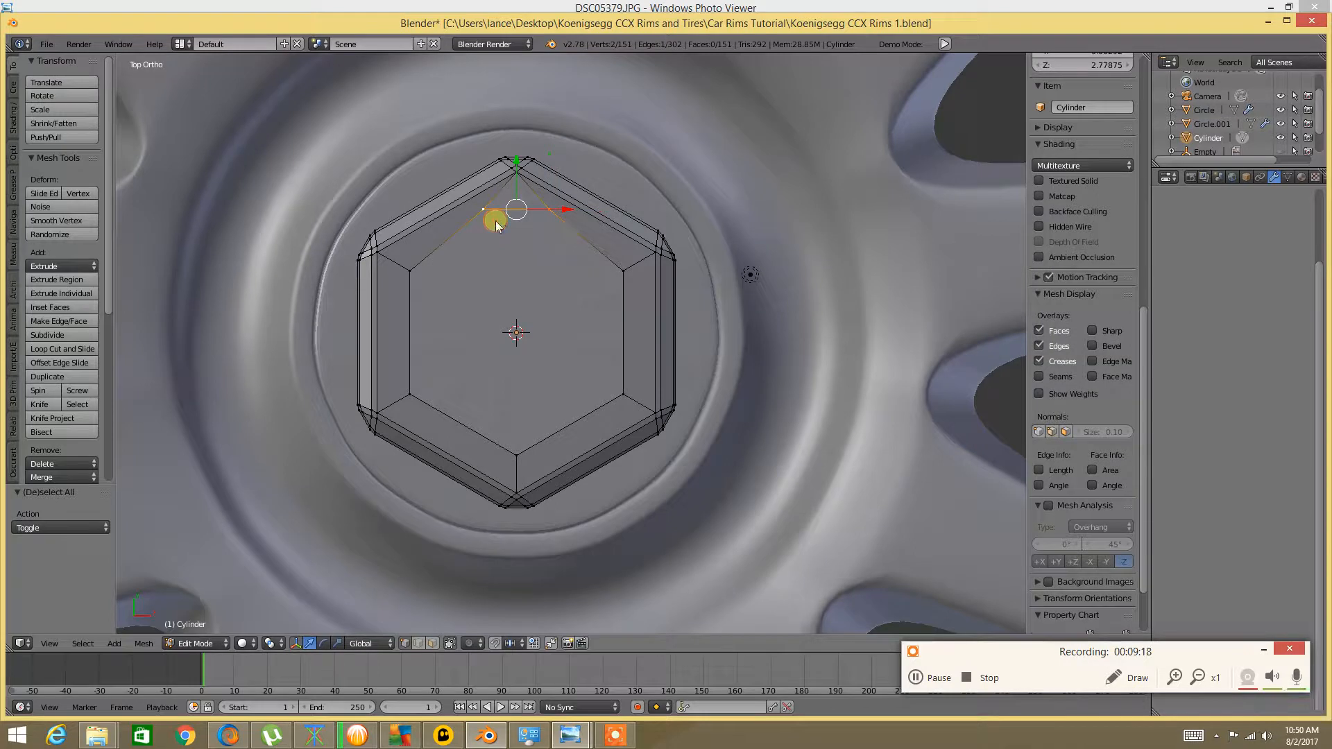
key(alt+m)
click(499, 225)
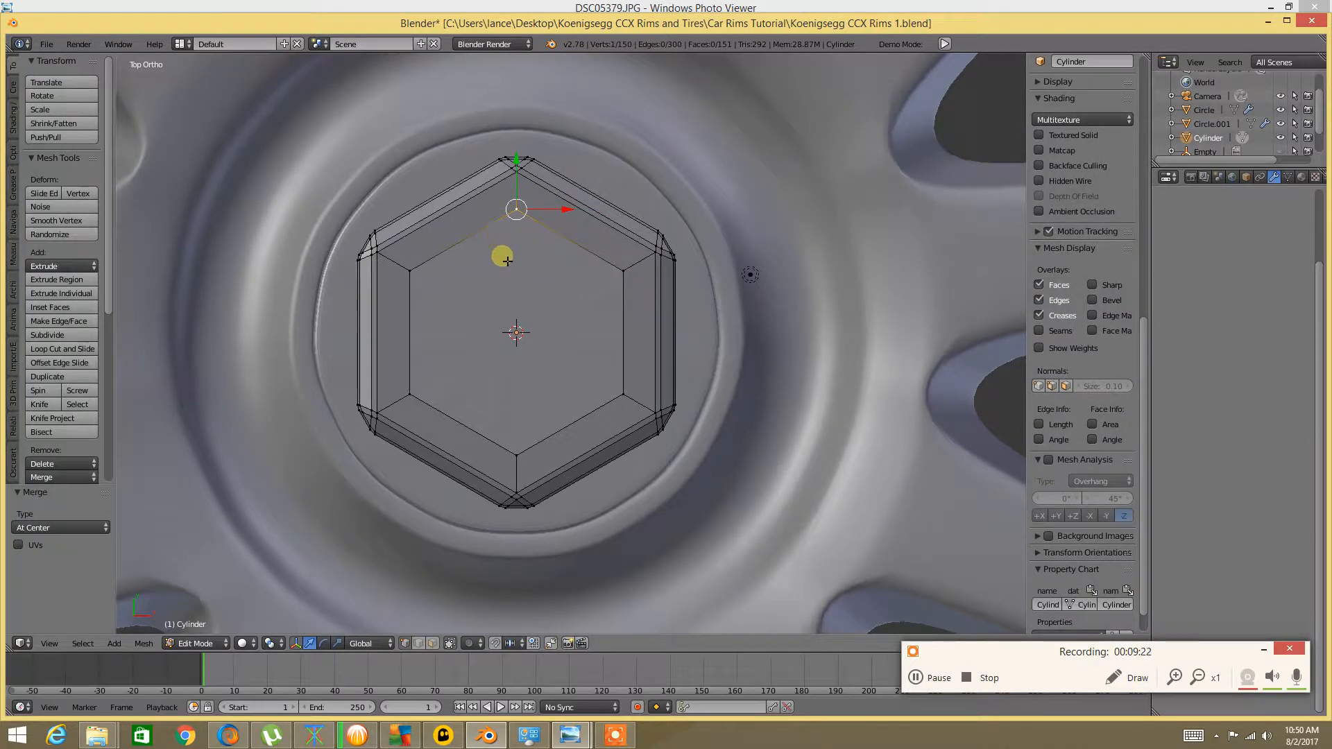
key(a)
Undo all the vertex merges so the circle has its twelve separate vertices again
key(ctrl+z)
key(ctrl+z)
key(ctrl+z)
key(ctrl+z)
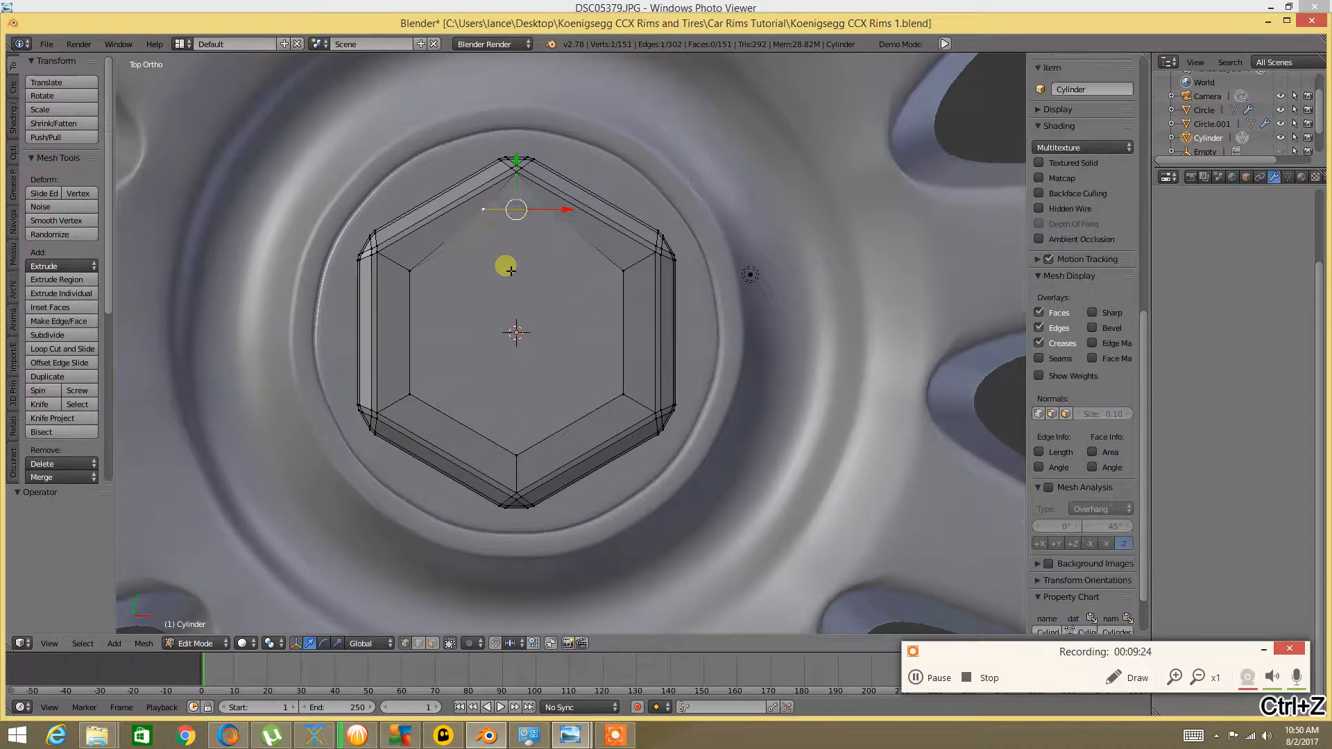
key(ctrl+z)
key(ctrl+z)
key(ctrl+z)
key(ctrl+z)
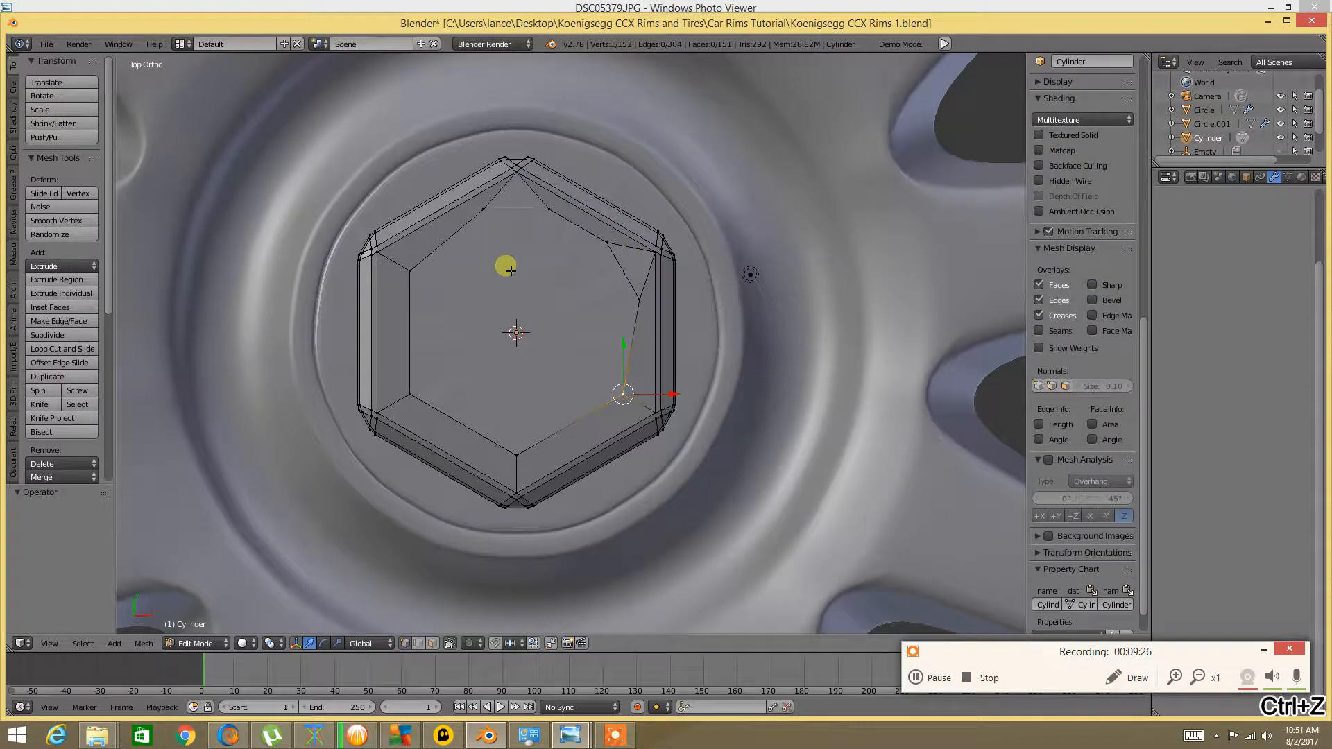
key(ctrl+z)
key(ctrl+z)
key(ctrl+z)
key(ctrl+z)
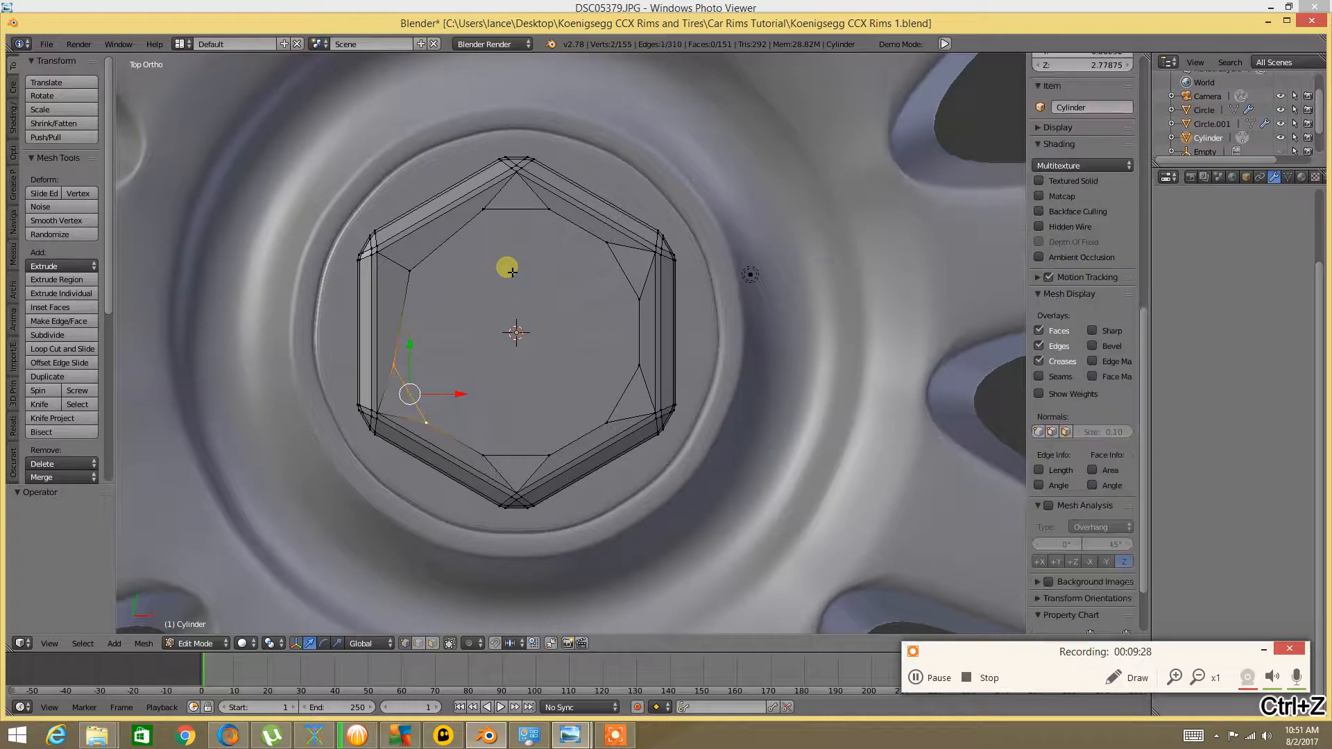
key(ctrl+z)
key(ctrl+z)
key(ctrl+z)
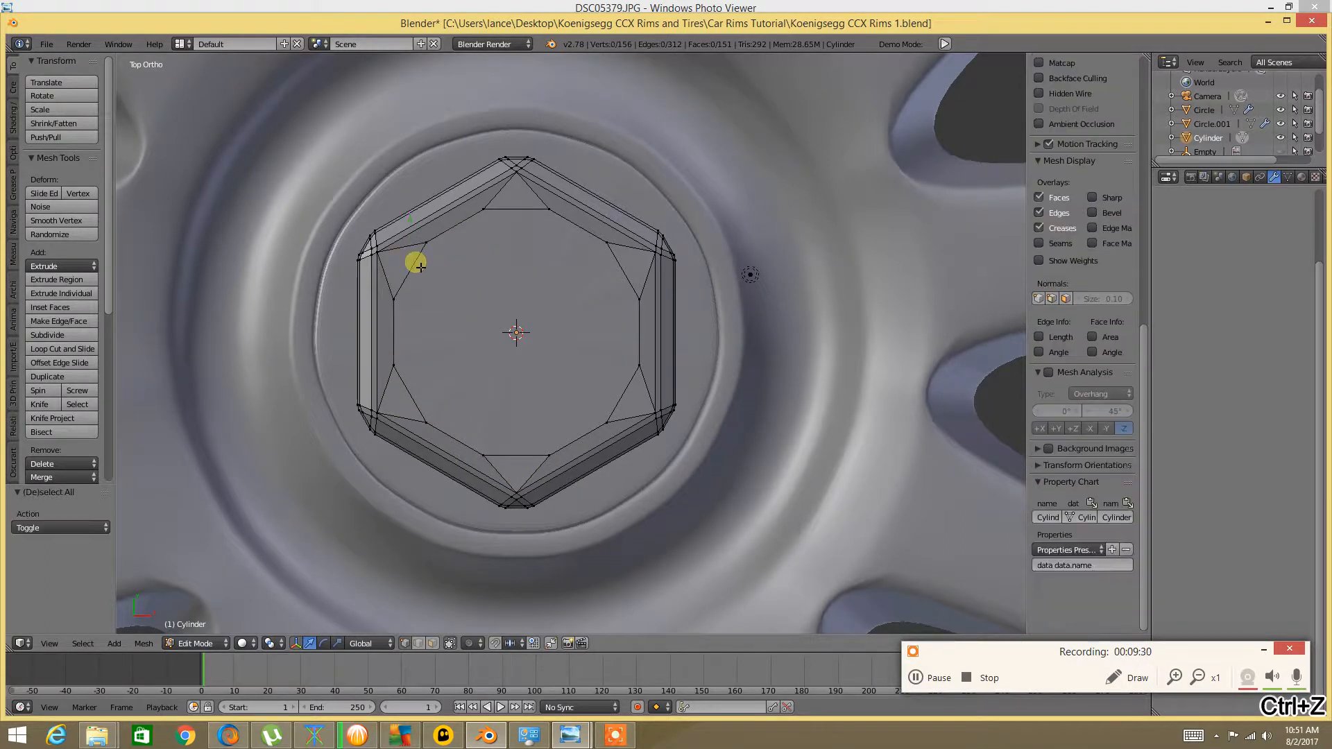
Fill the triangular gaps between the circle and the hexagon's upper-left and top corners with faces
key(ctrl+z)
key(ctrl+z)
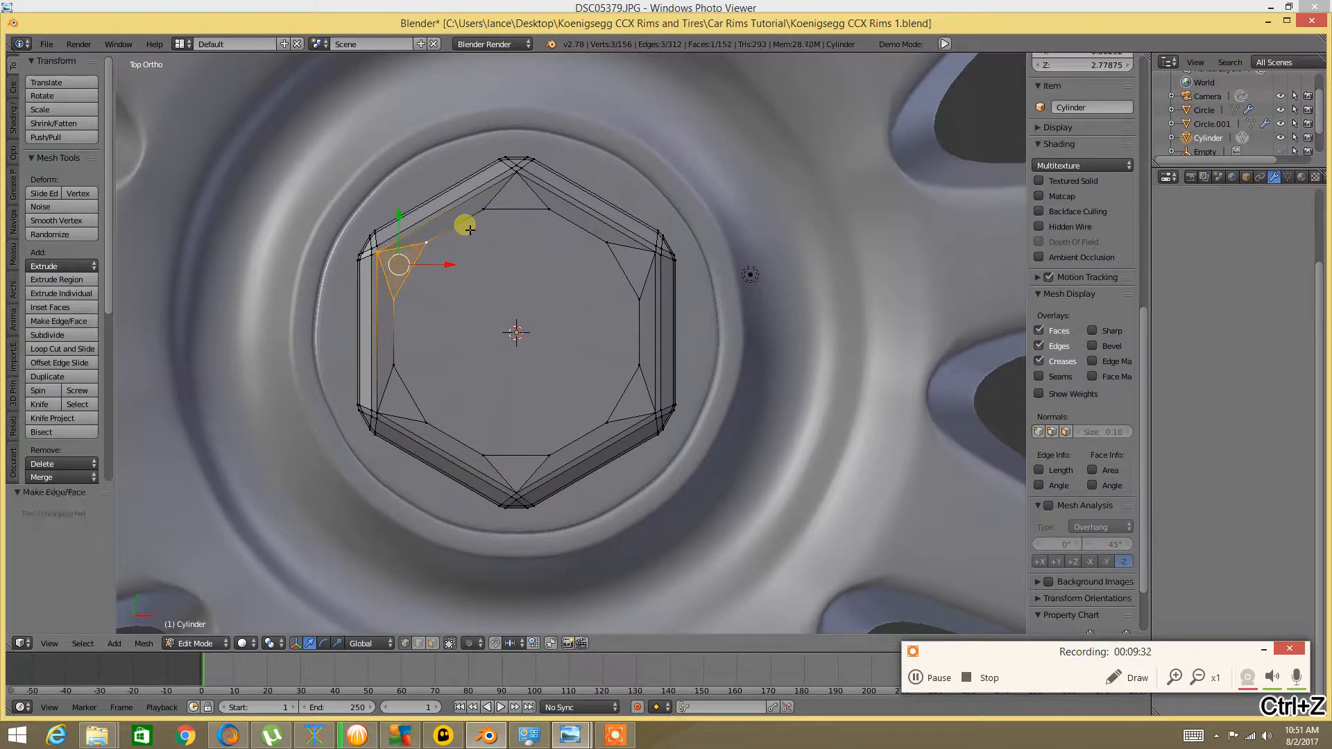
alt+right_click(495, 204)
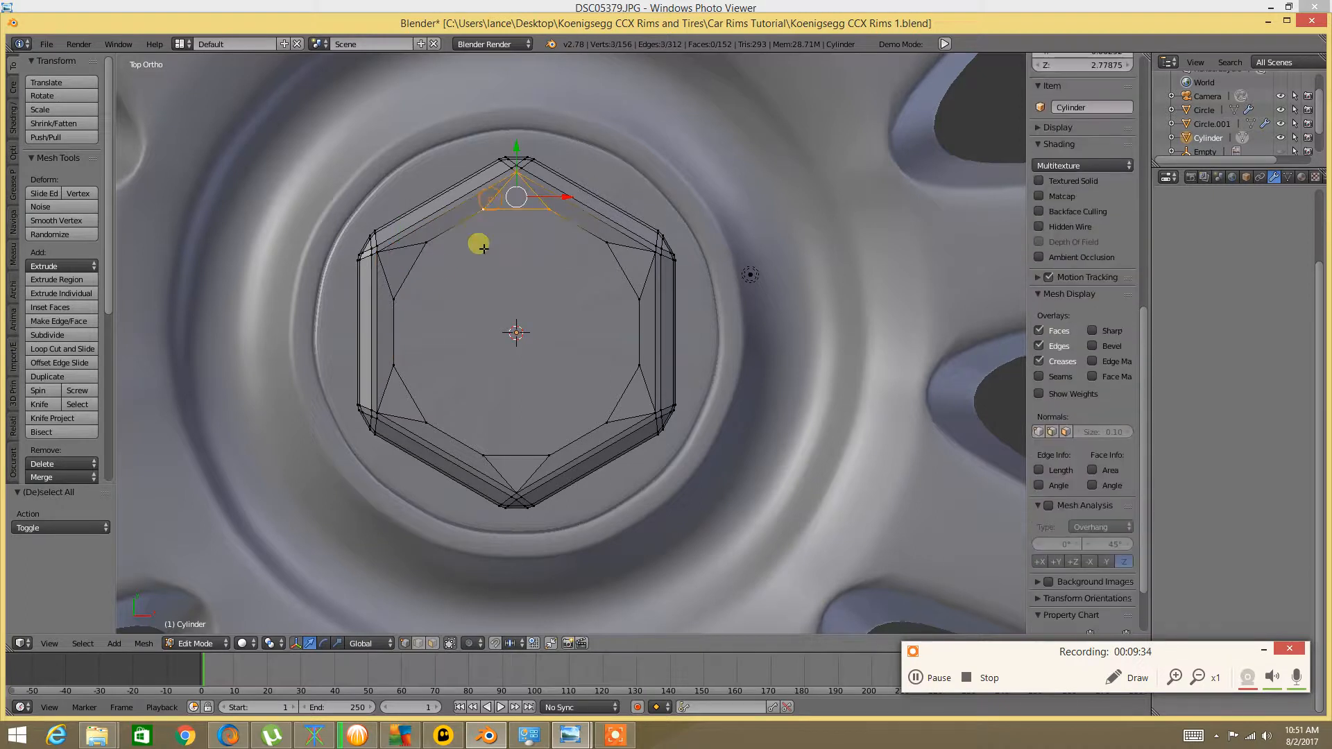
key(f)
key(a)
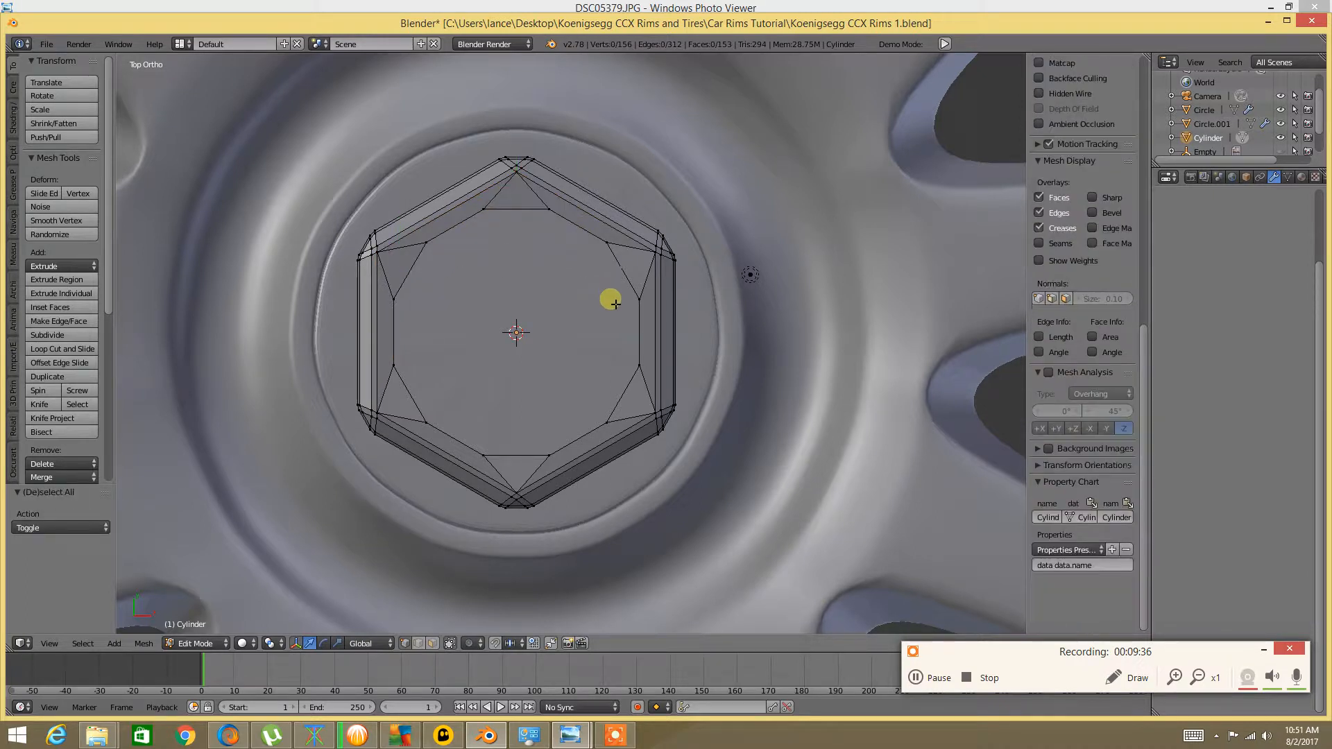
Fill the triangular gaps between the circle and the hexagon's upper-right and lower-right corners with faces
right_click(630, 264)
shift+right_click(640, 252)
key(f)
key(a)
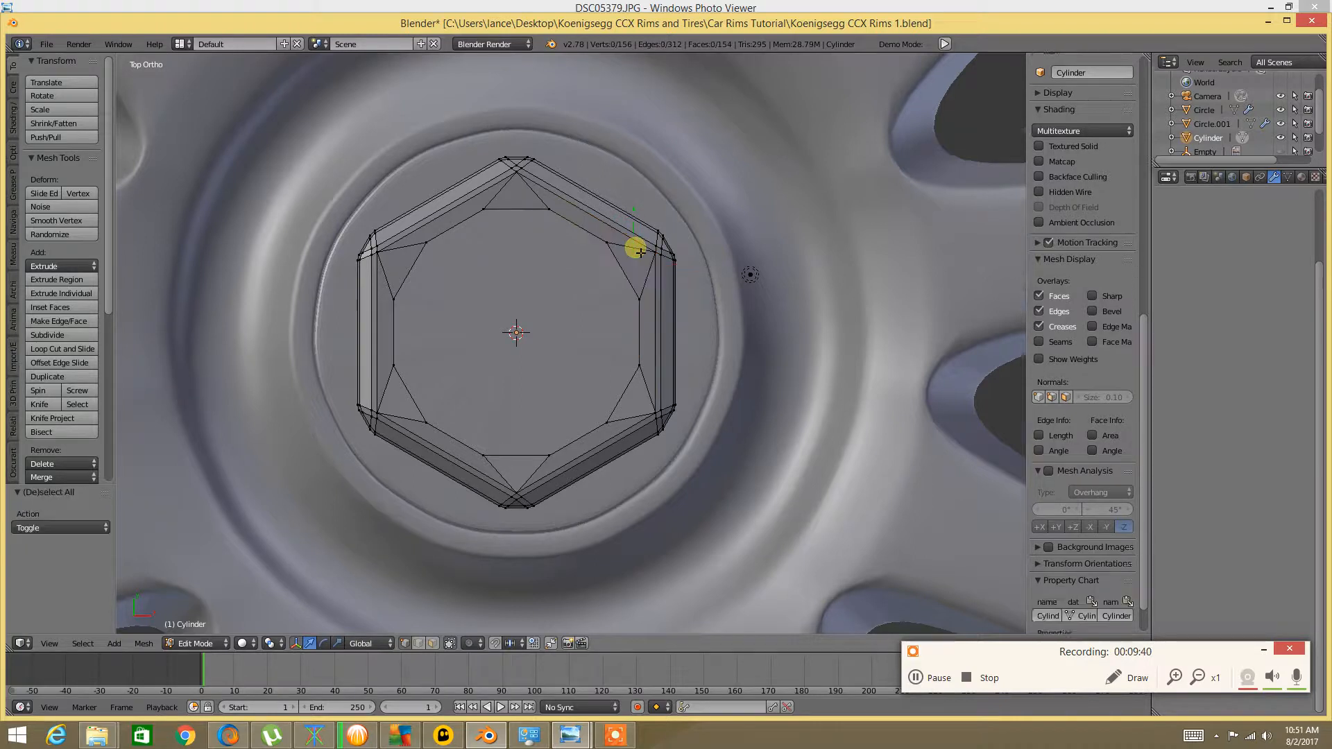
alt+right_click(648, 383)
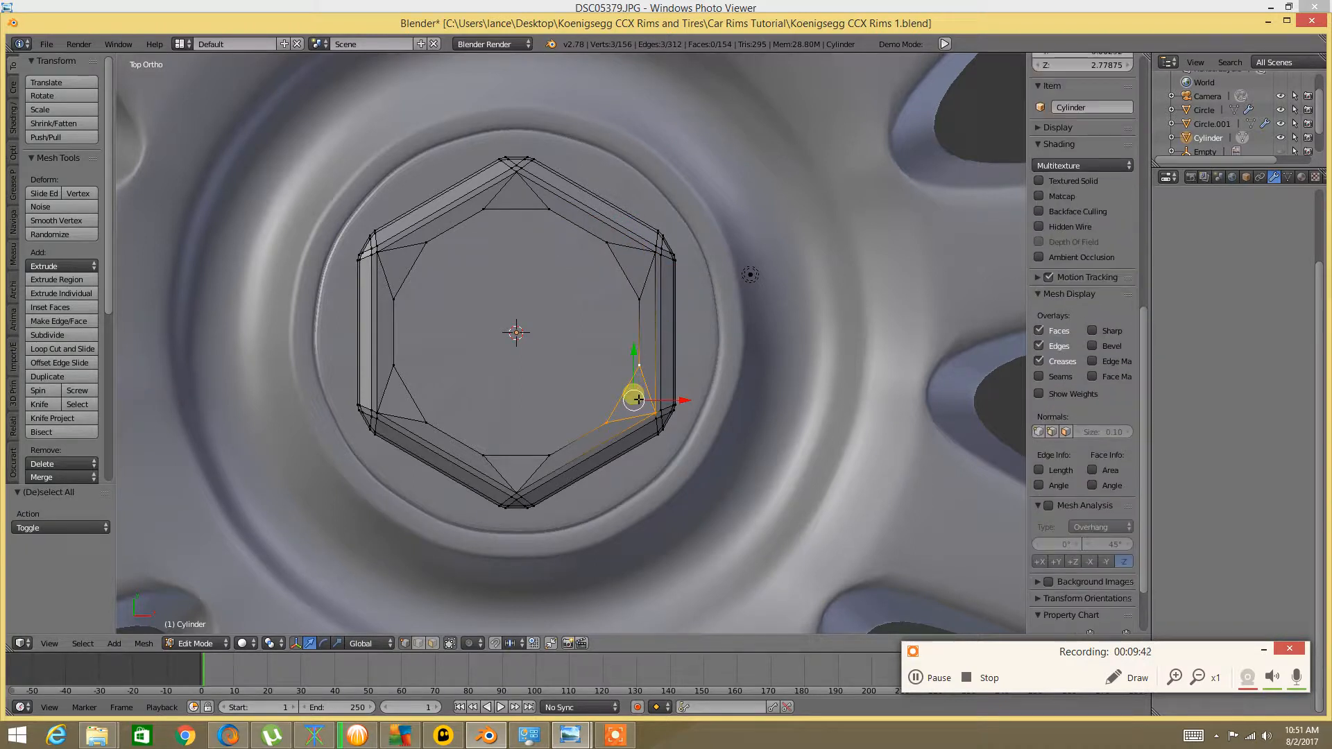
key(f)
key(a)
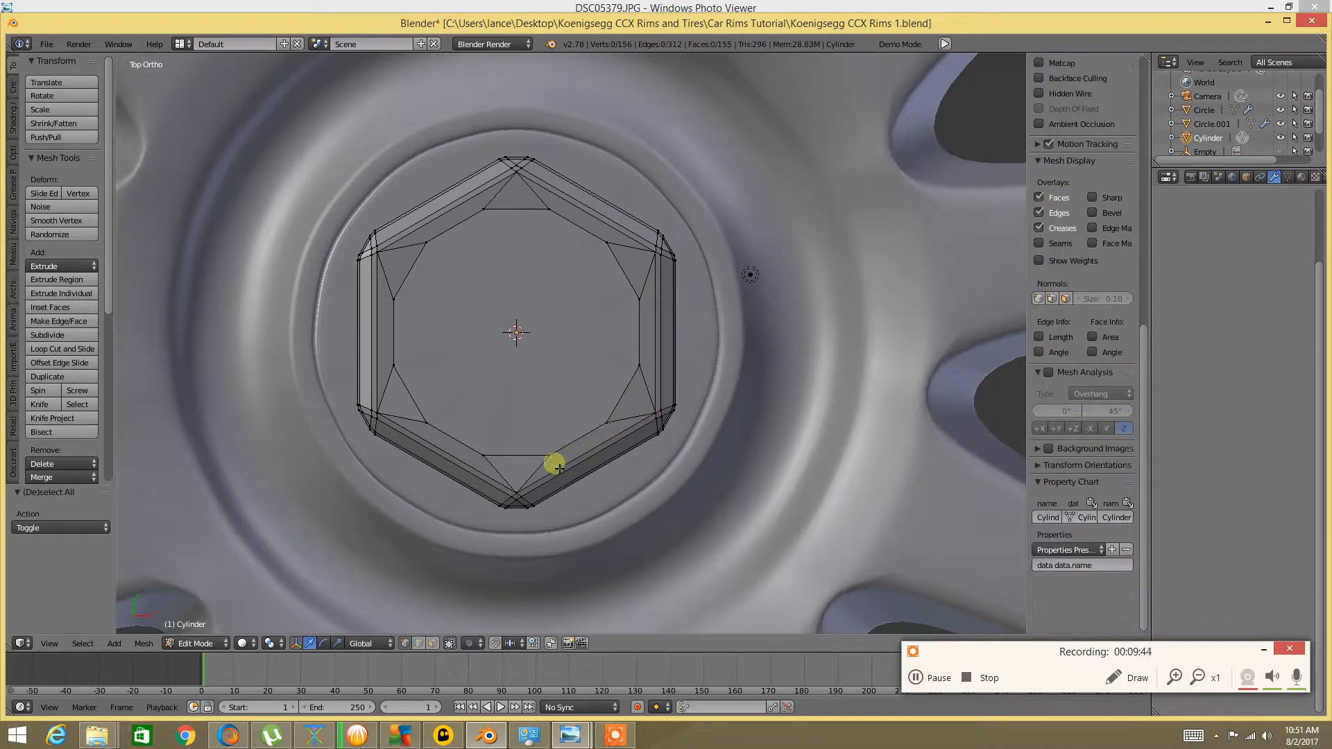
Fill the triangular gaps between the circle and the hexagon's bottom and lower-left corners with faces
alt+right_click(540, 466)
key(f)
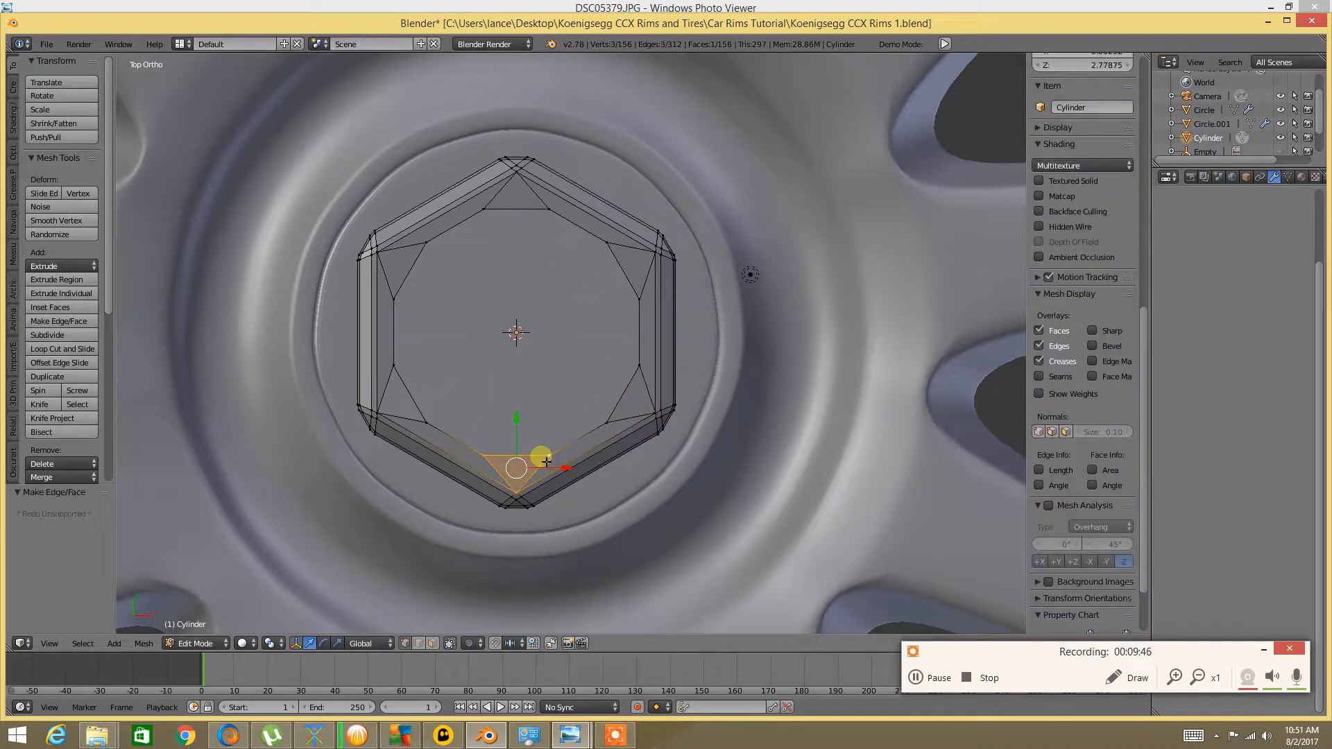
key(a)
alt+right_click(420, 410)
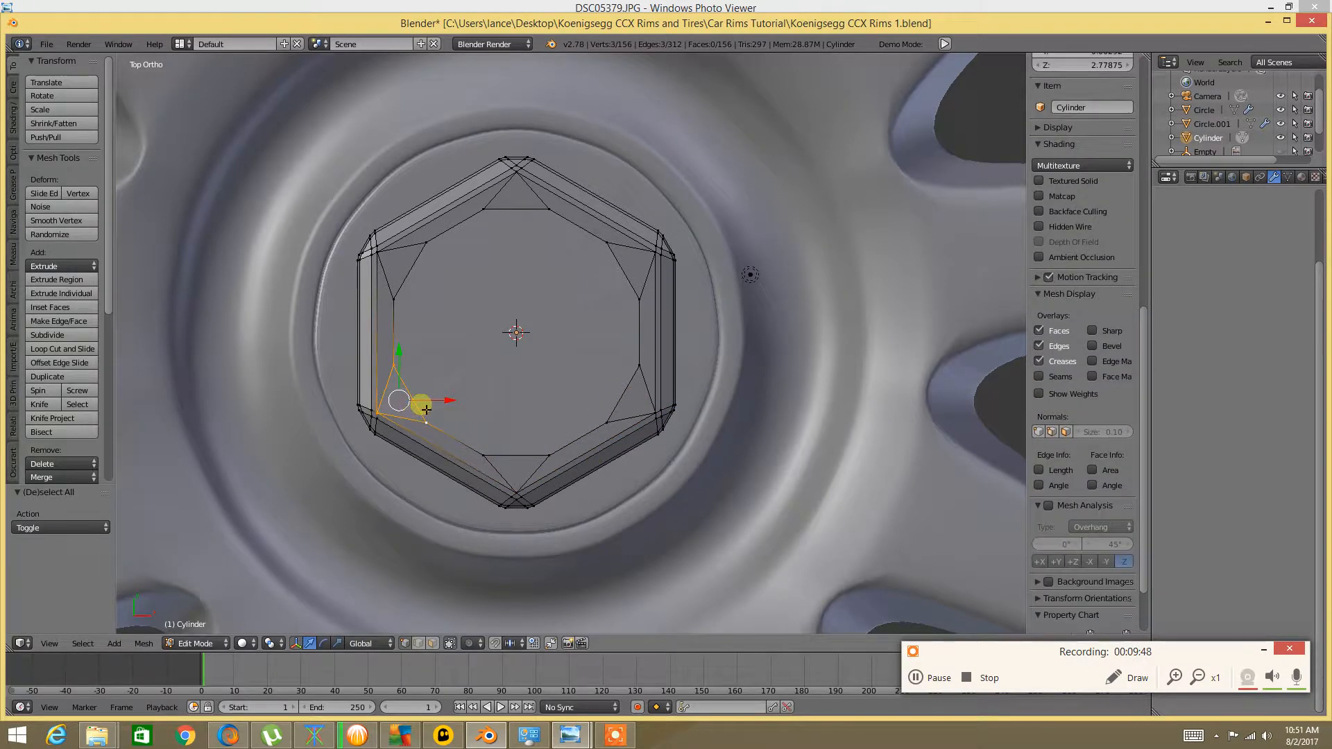
key(f)
key(a)
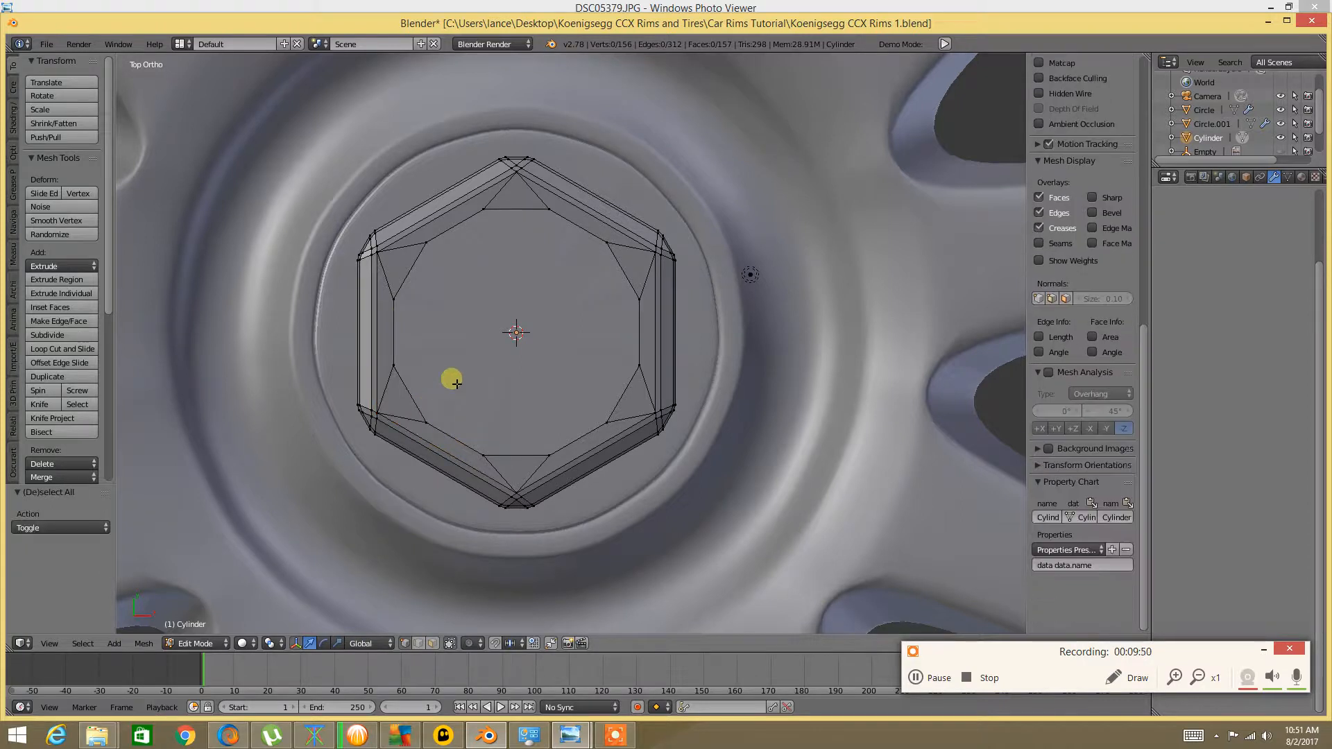
Scale the edge loop of the nut's inner opening up to about 1.057
alt+right_click(396, 350)
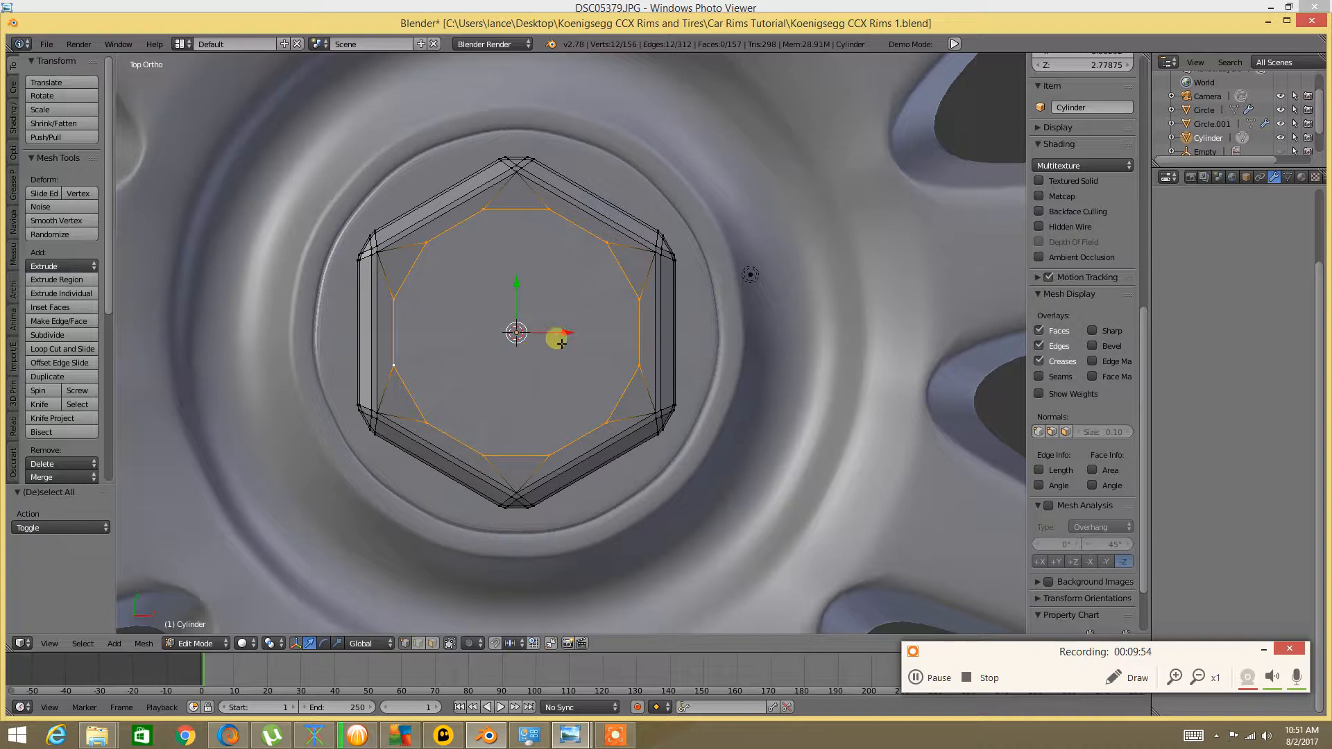
key(s)
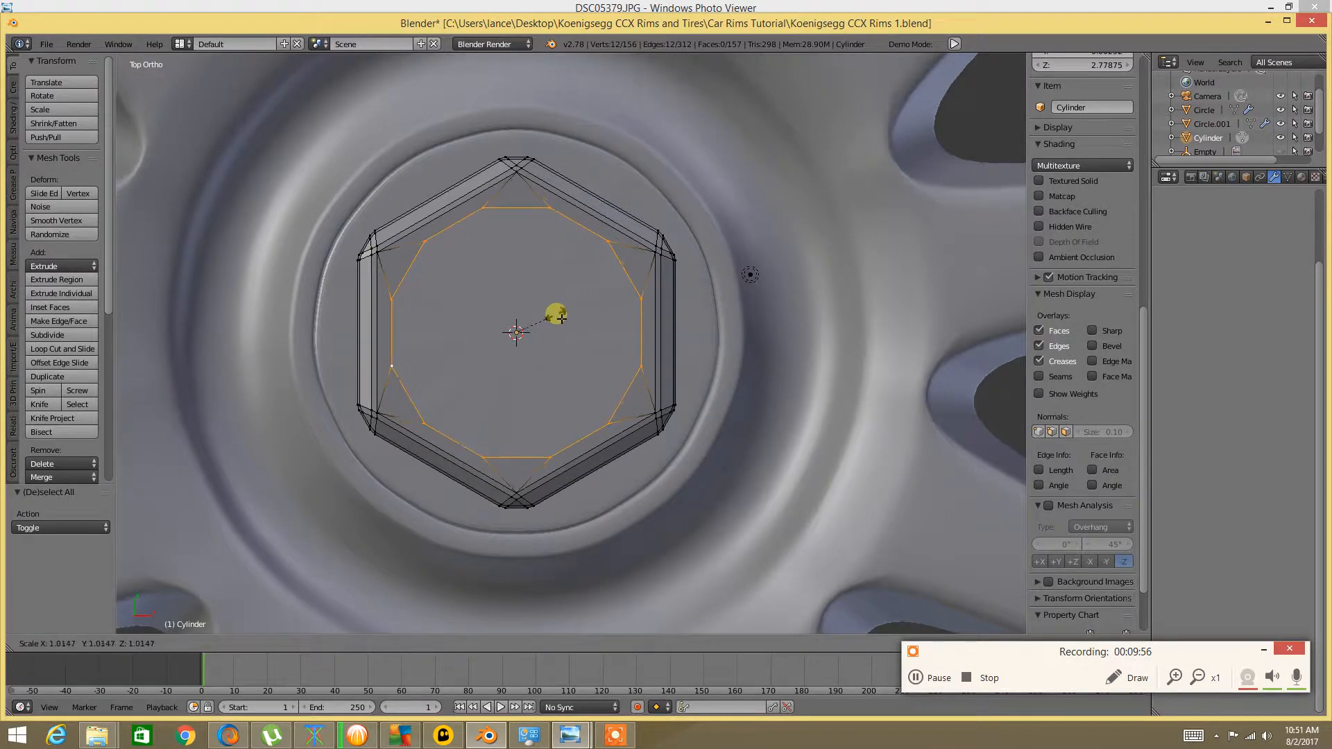
click(571, 309)
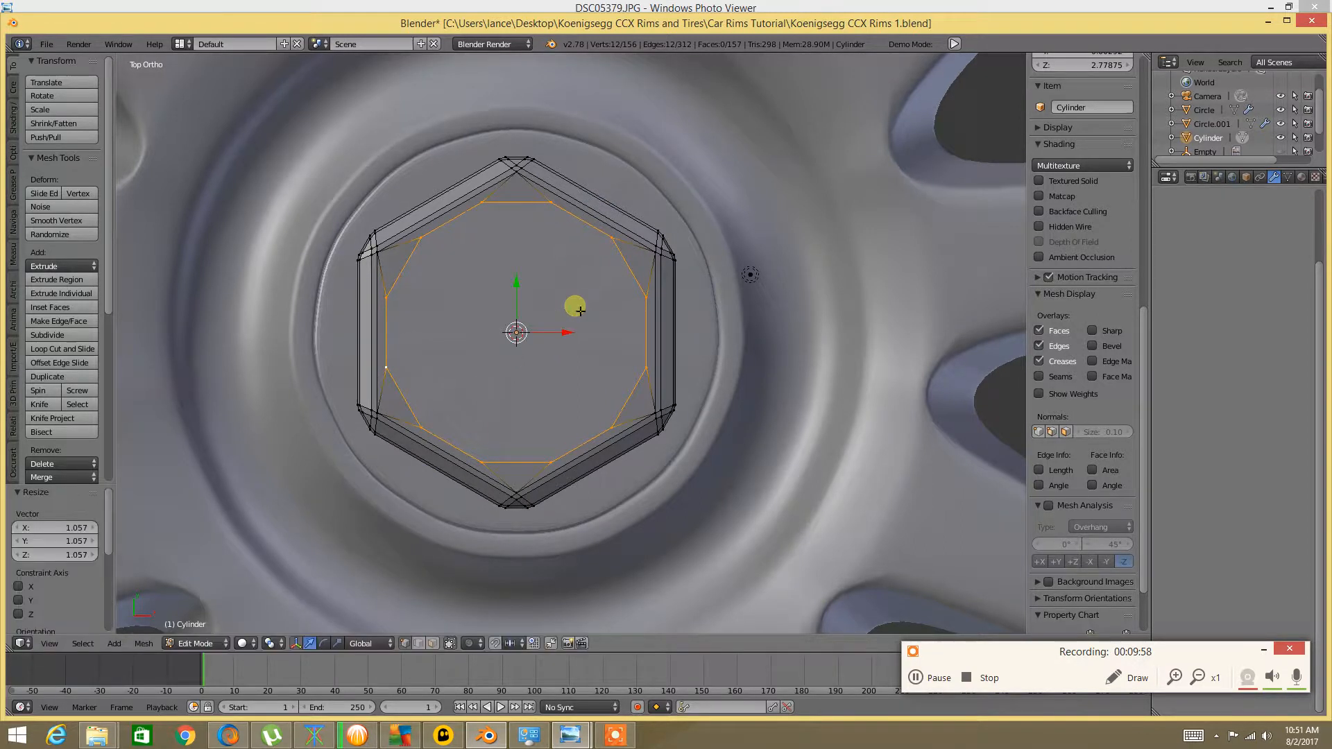
key(a)
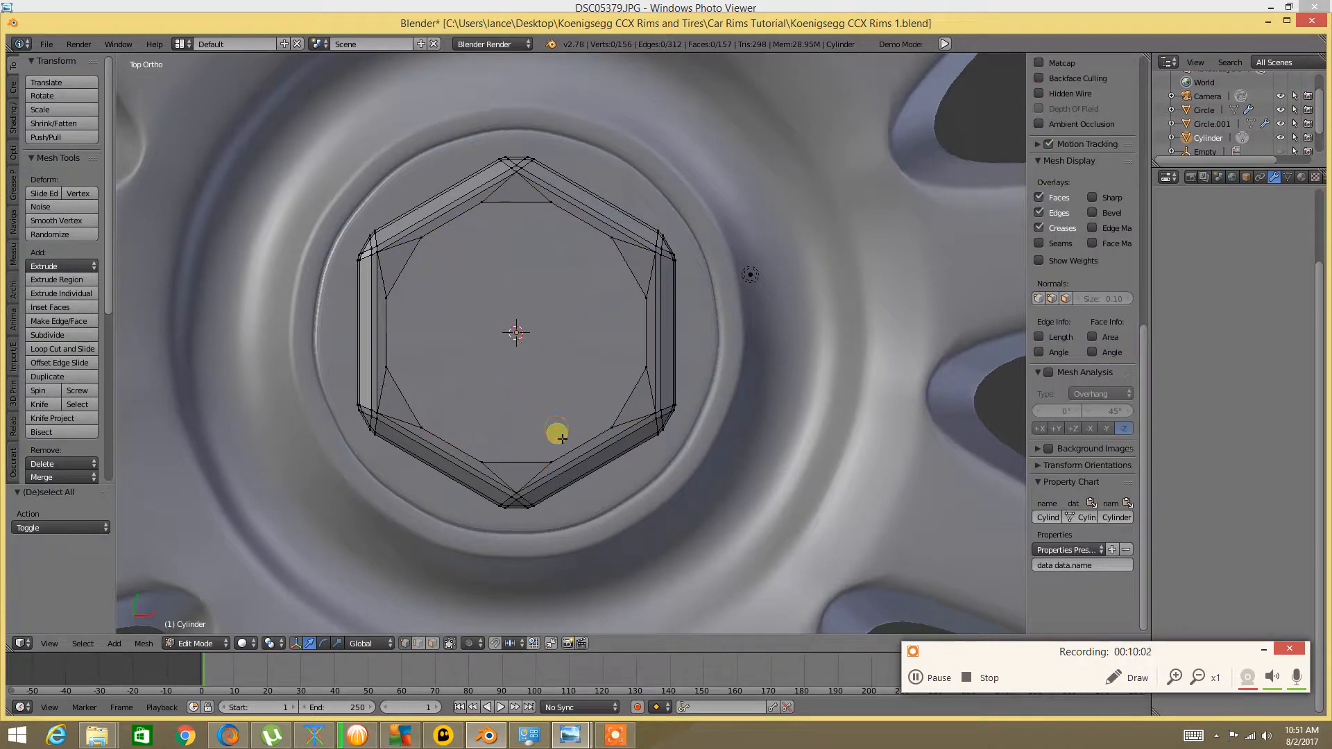
Extrude the opening's edge loop straight down along Z by about 0.097, and extrude it down again to form the inner wall
alt+right_click(561, 437)
middle_drag(526, 425, 481, 319)
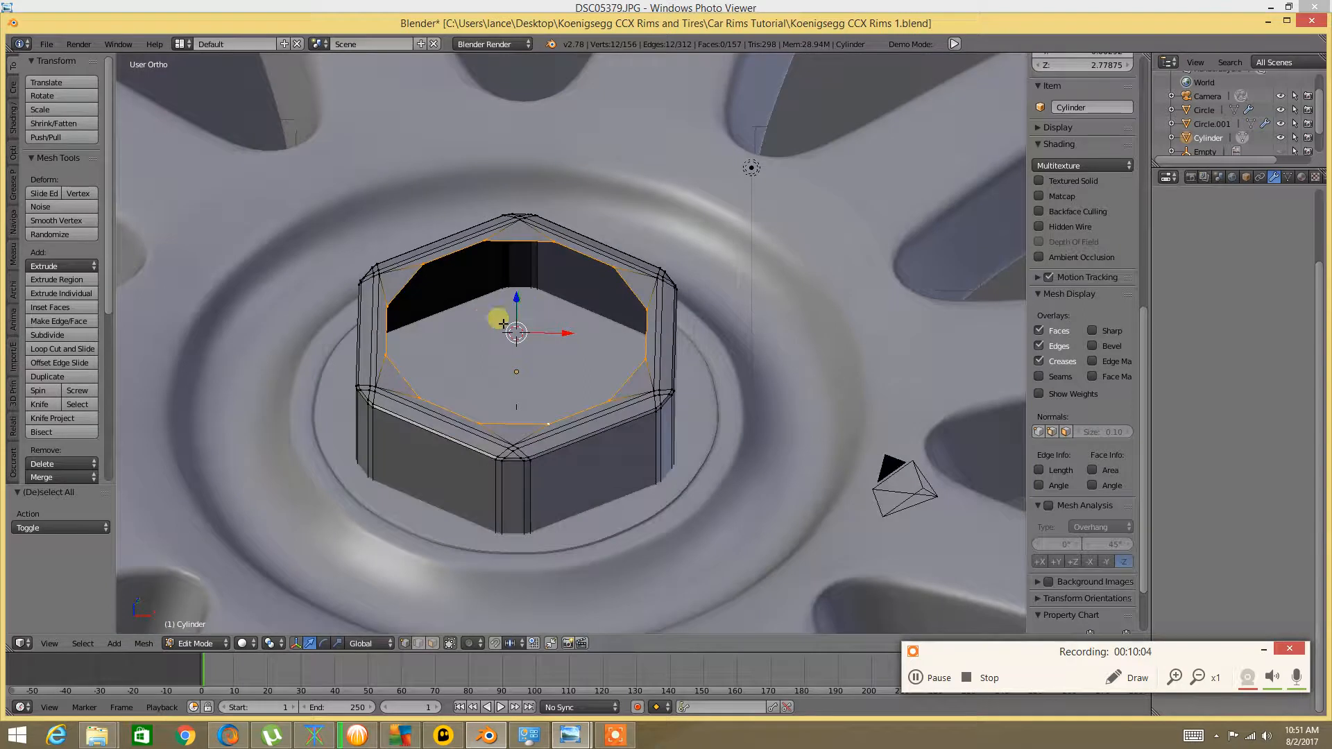
key(e)
key(z)
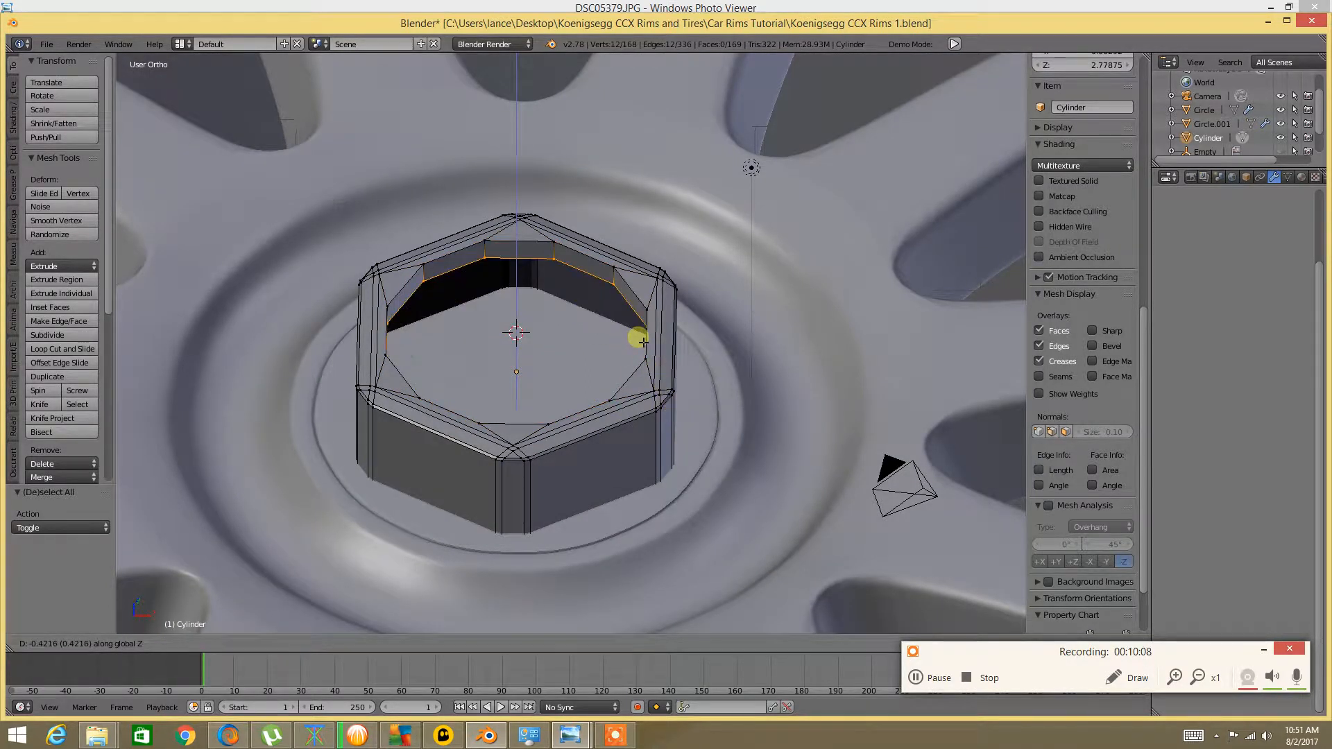
click(644, 209)
key(e)
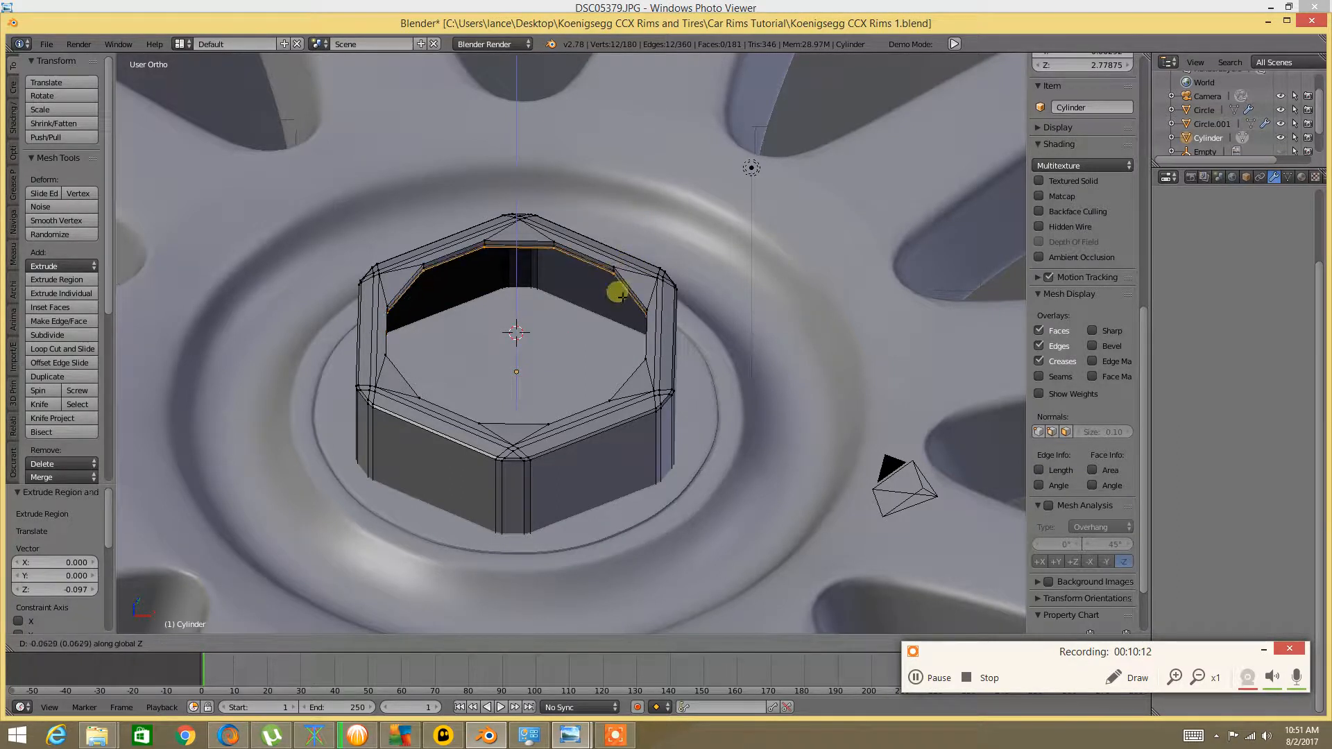
click(582, 475)
key(a)
middle_drag(565, 389, 535, 307)
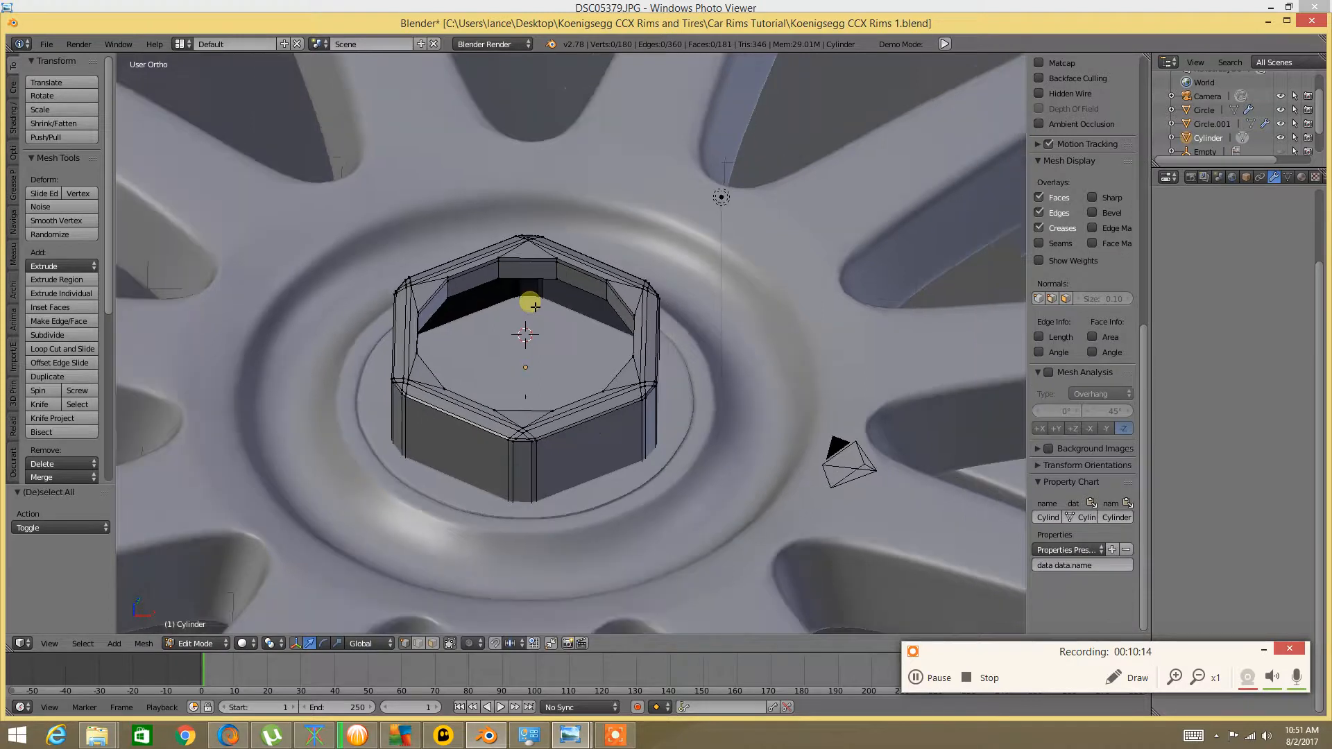
Raise the inner wall's middle edge loop along Z, closer to the opening's upper rim
scroll(539, 303, up, 5)
alt+click(481, 140)
mouse_move(454, 288)
middle_down()
mouse_move(426, 267)
mouse_move(440, 273)
middle_up()
key(g)
key(z)
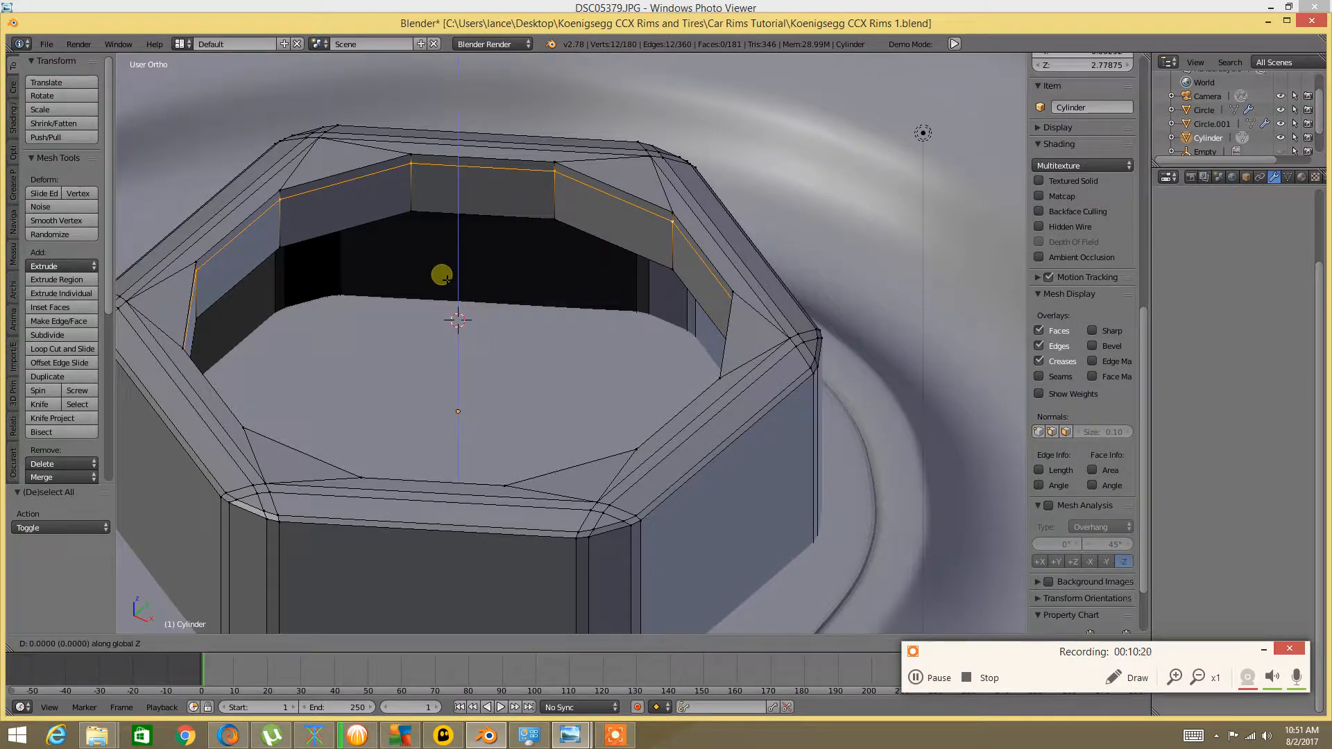
click(452, 222)
key(a)
Inspect the nut's inner wall from several angles and examine the centre cap in the DSC05379.JPG photo in Windows Photo Viewer
scroll(452, 220, down, 5)
middle_drag(408, 201, 410, 261)
scroll(482, 257, up, 2)
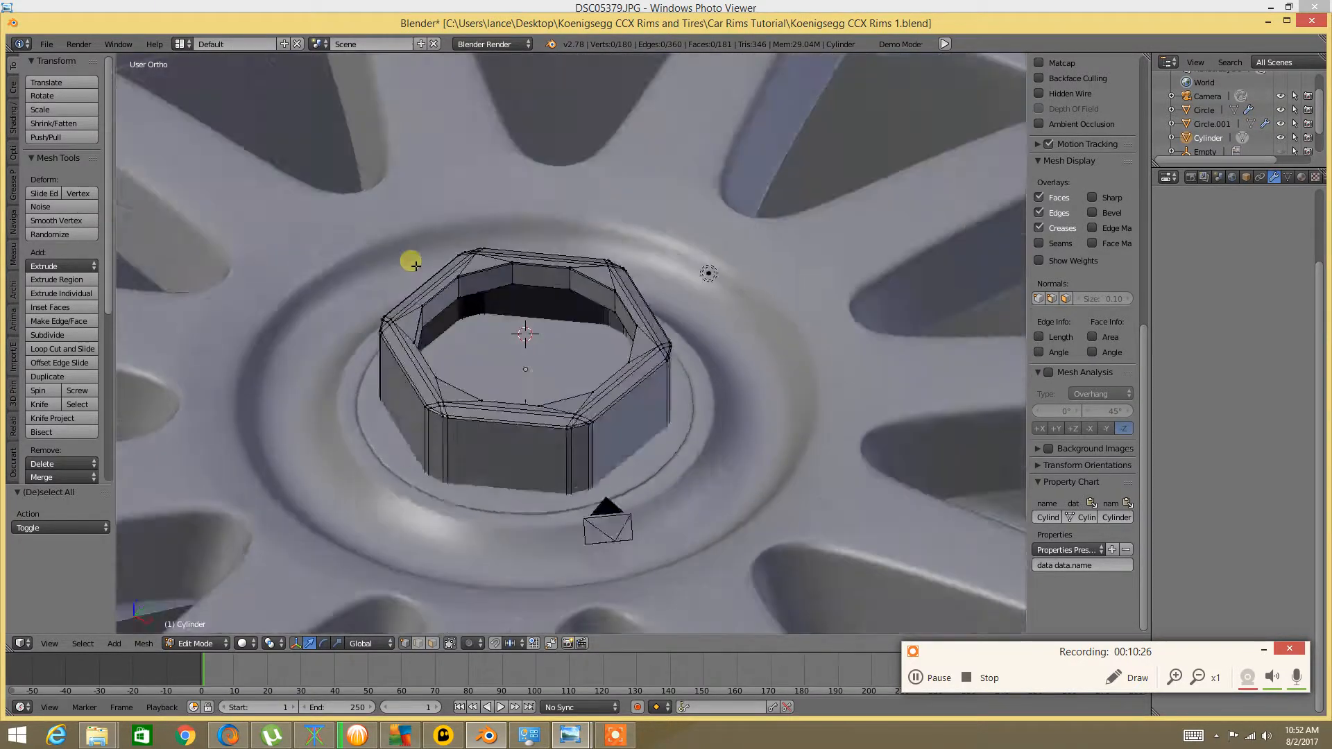
scroll(479, 293, up, 2)
middle_drag(479, 294, 476, 387)
scroll(476, 366, down, 2)
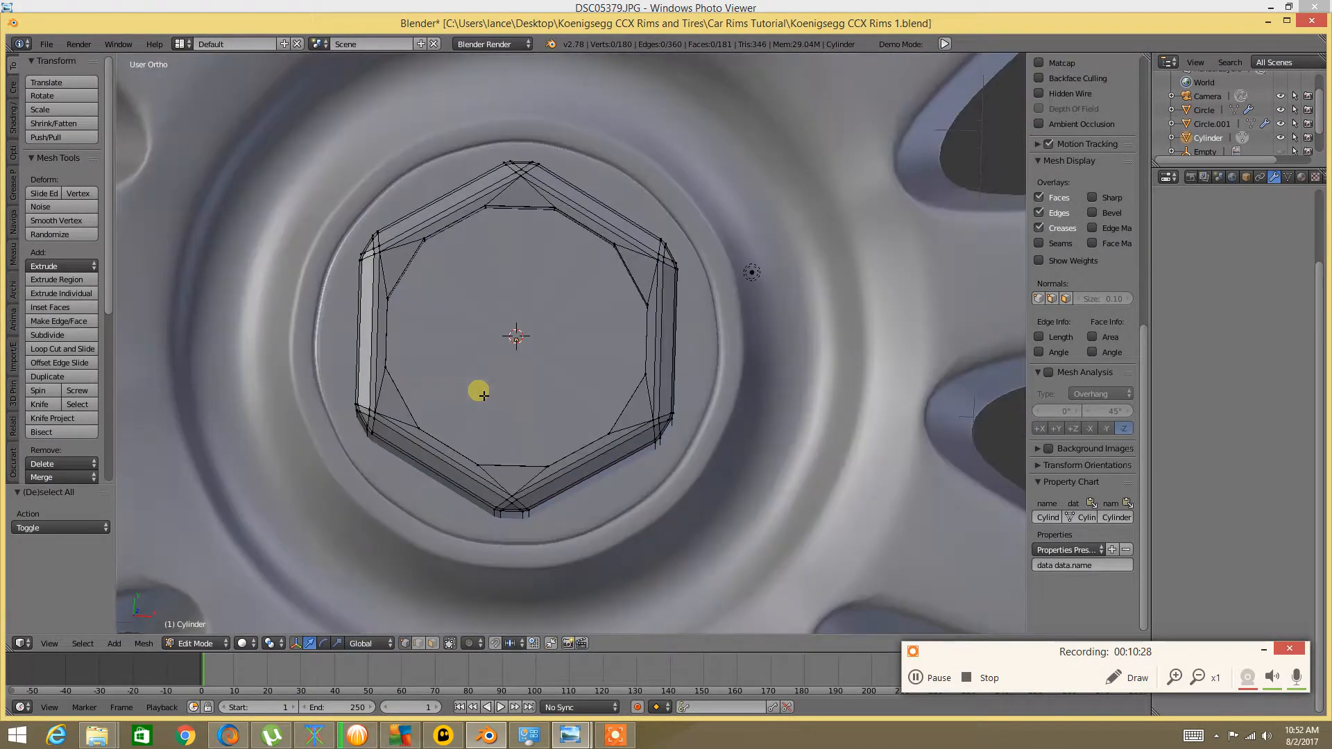
mouse_move(571, 734)
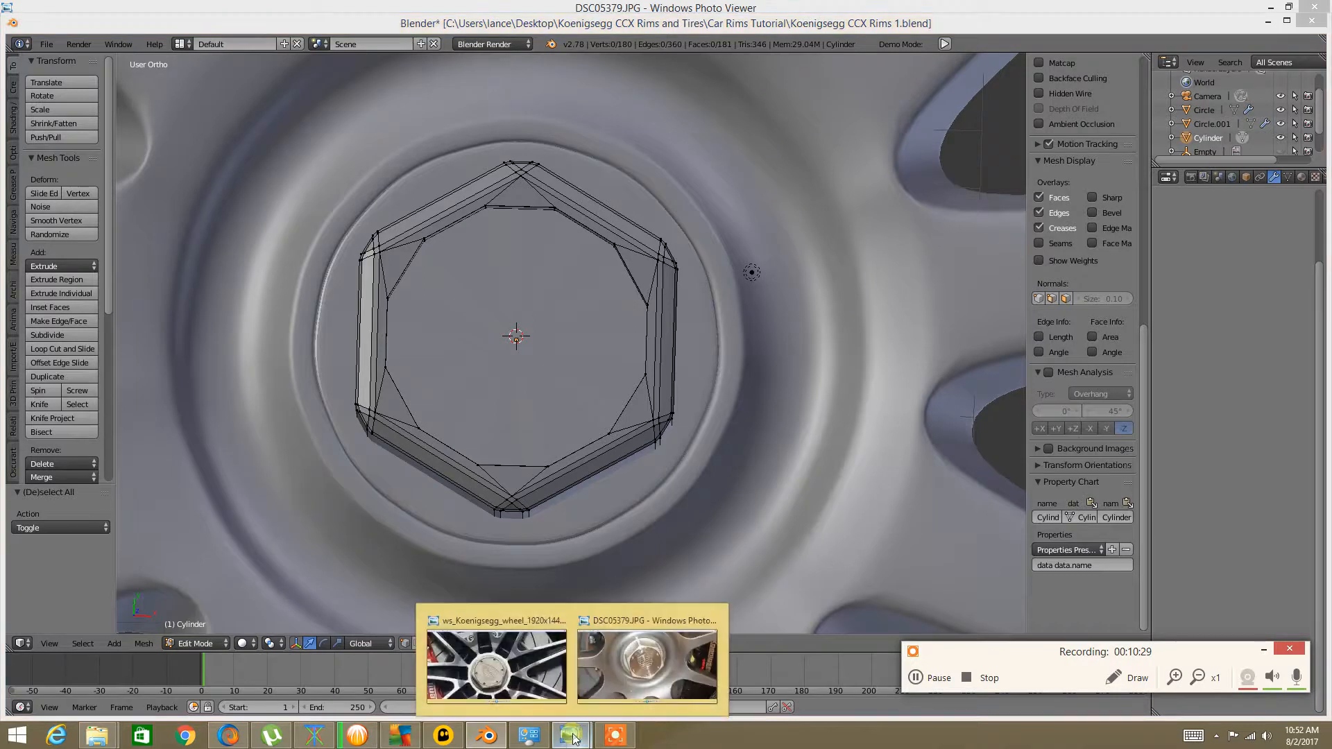
click(649, 684)
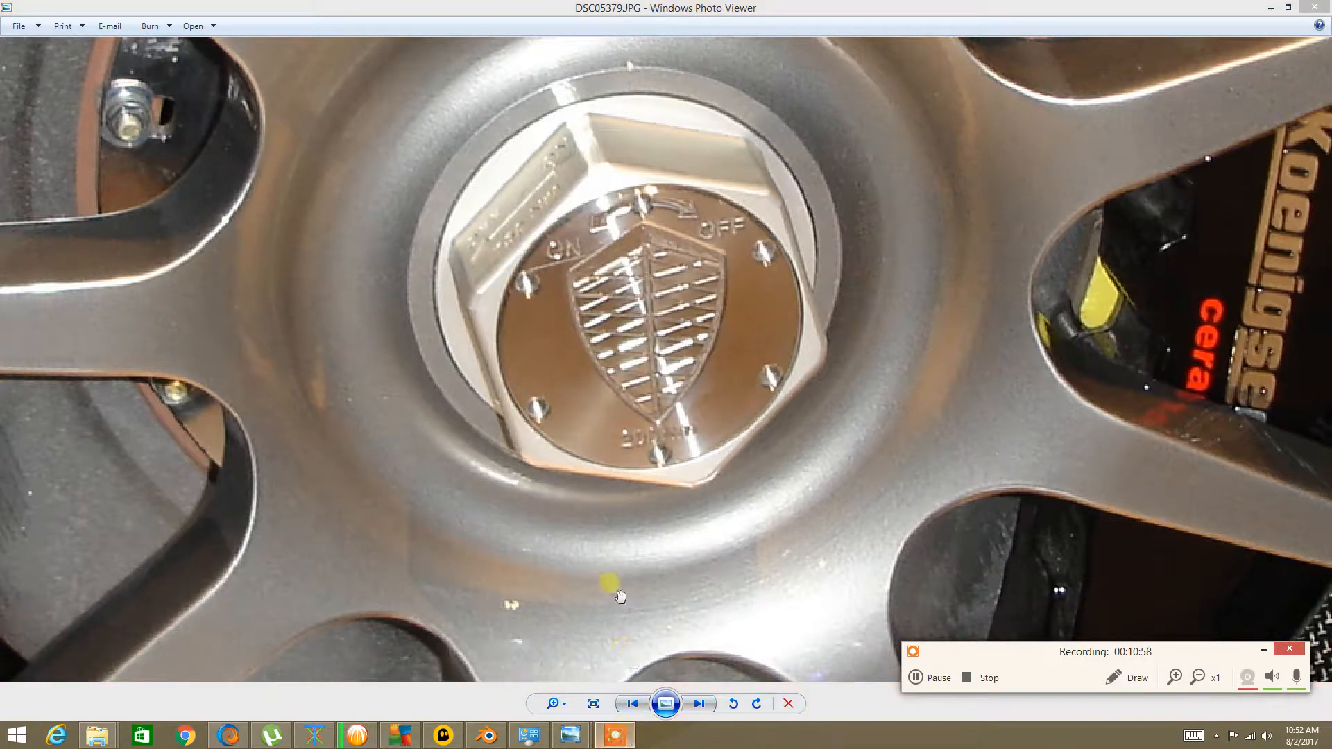
click(486, 735)
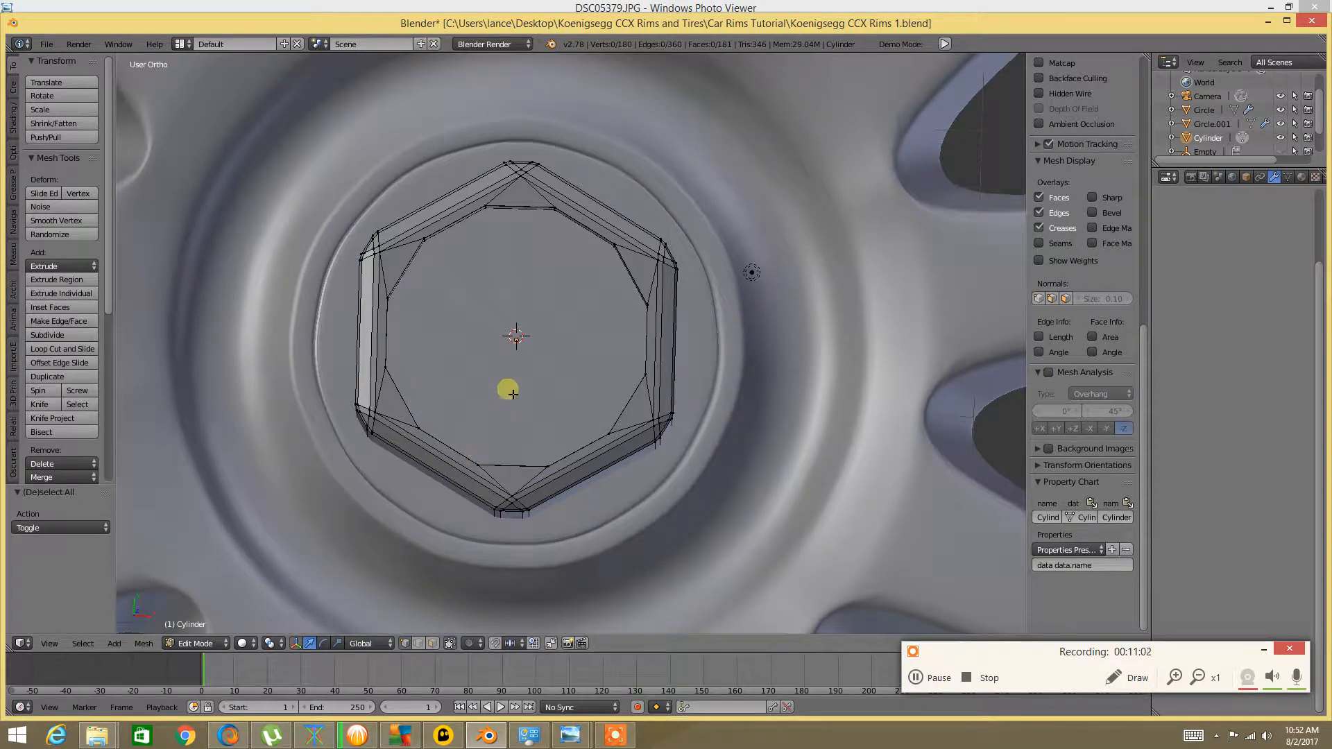
middle_drag(517, 371, 525, 350)
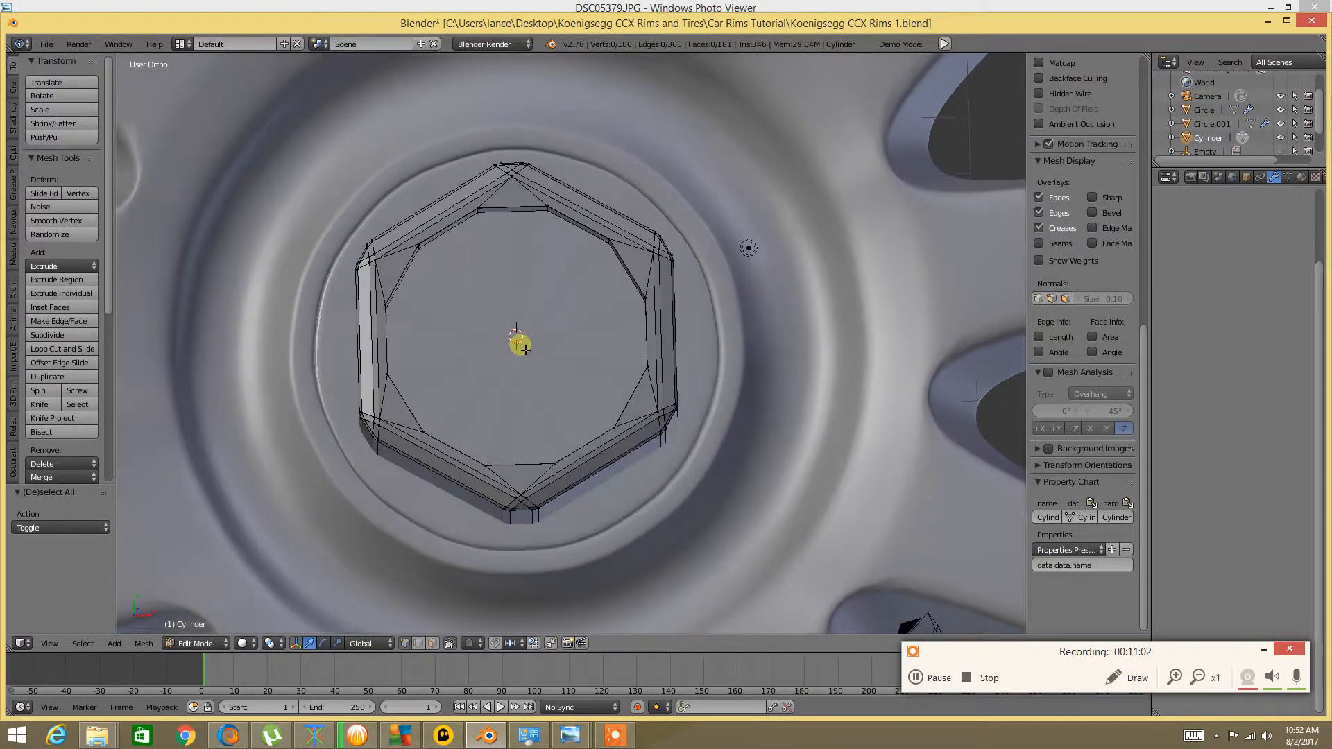
Duplicate the opening's edge loop in place, working from the top view
alt+right_click(455, 228)
middle_drag(510, 254, 519, 279)
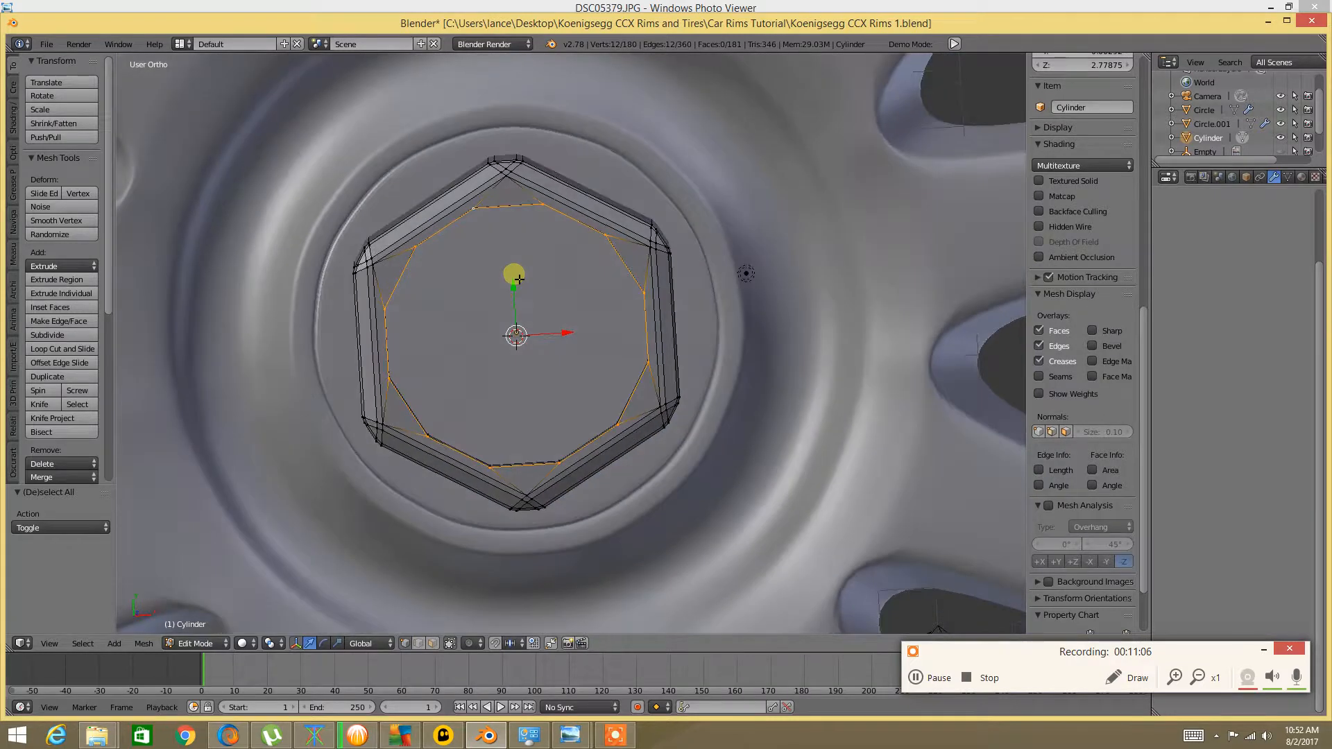
key(KP_7)
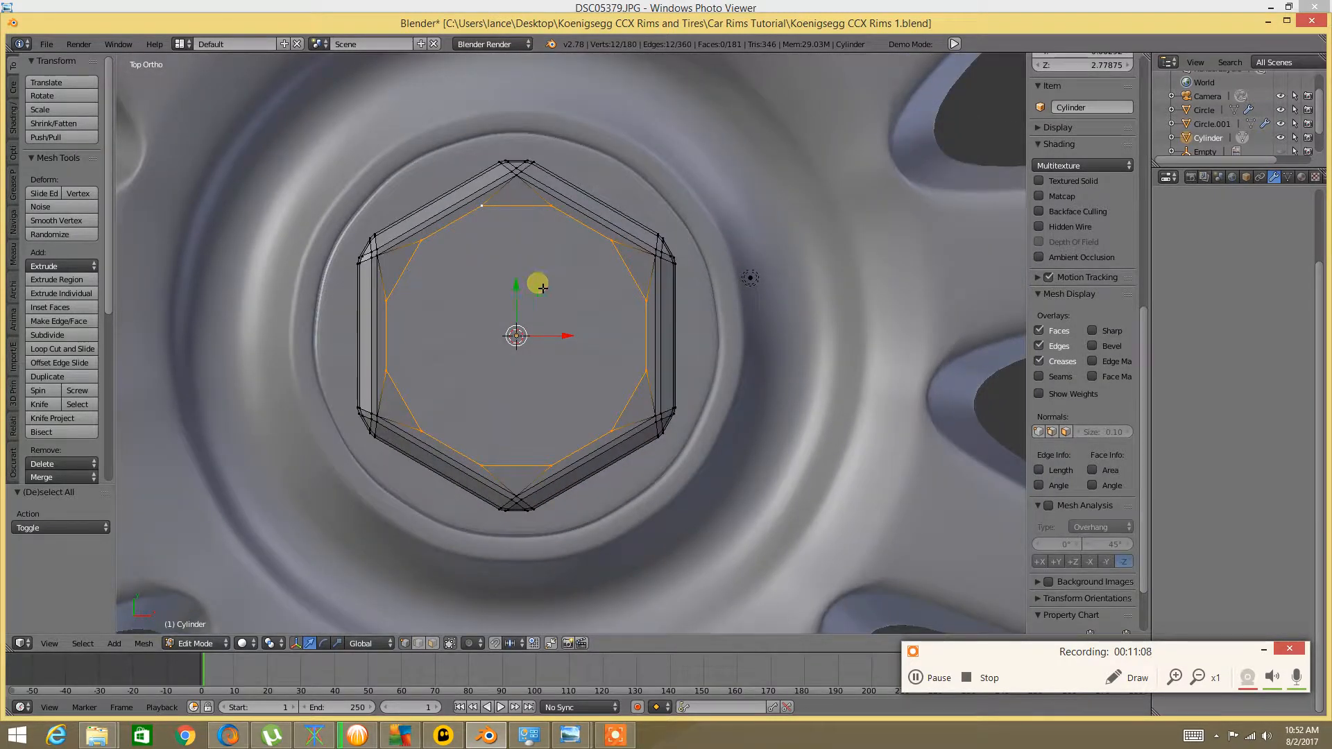
key(shift+d)
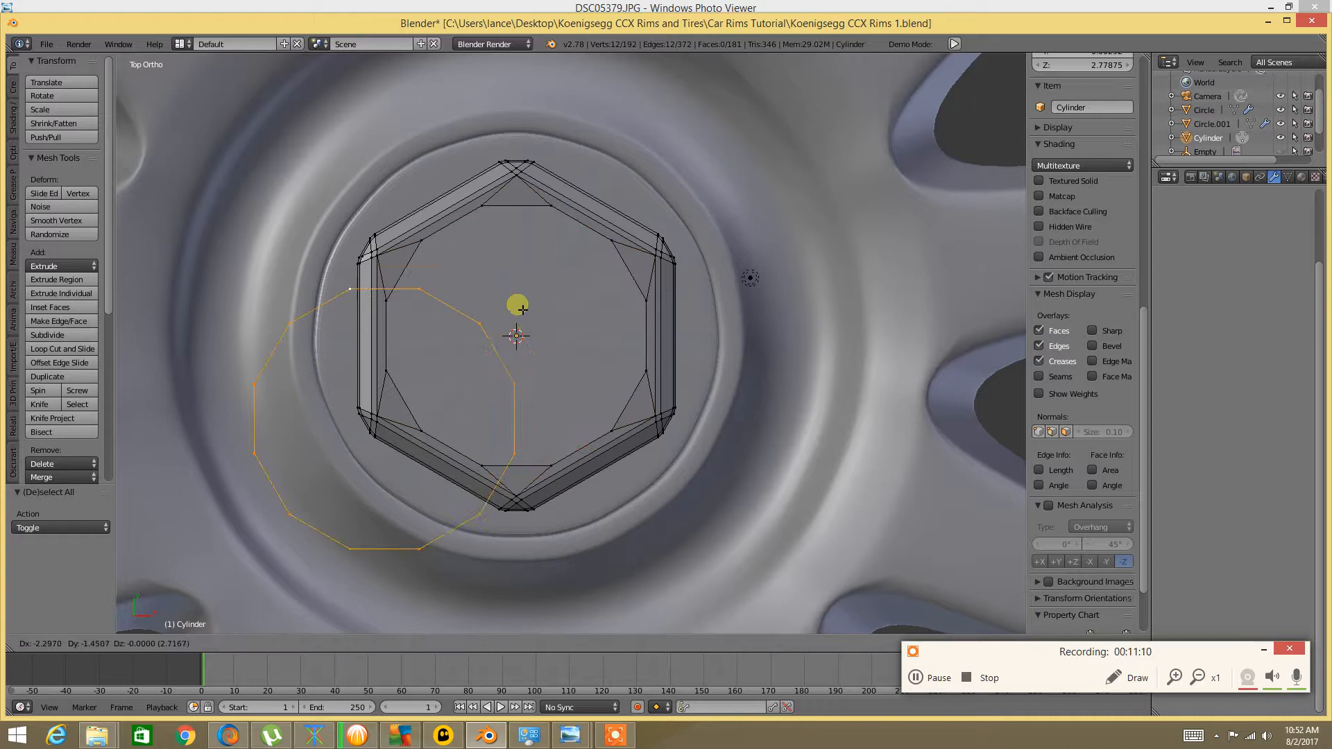
right_click(522, 300)
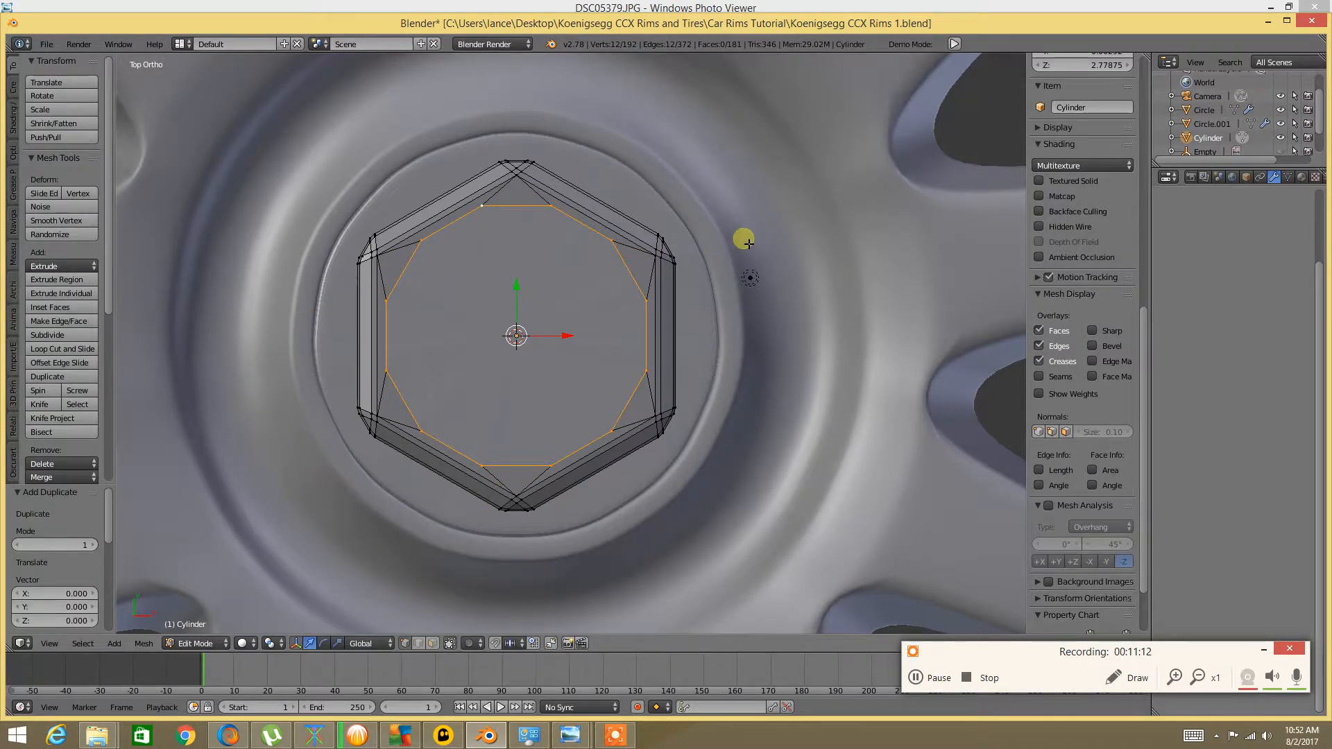
key(s)
right_click(698, 263)
key(s)
right_click(695, 269)
Extrude the duplicated loop and scale the new edge inward to about 0.75, forming a flat ring inside the opening
key(e)
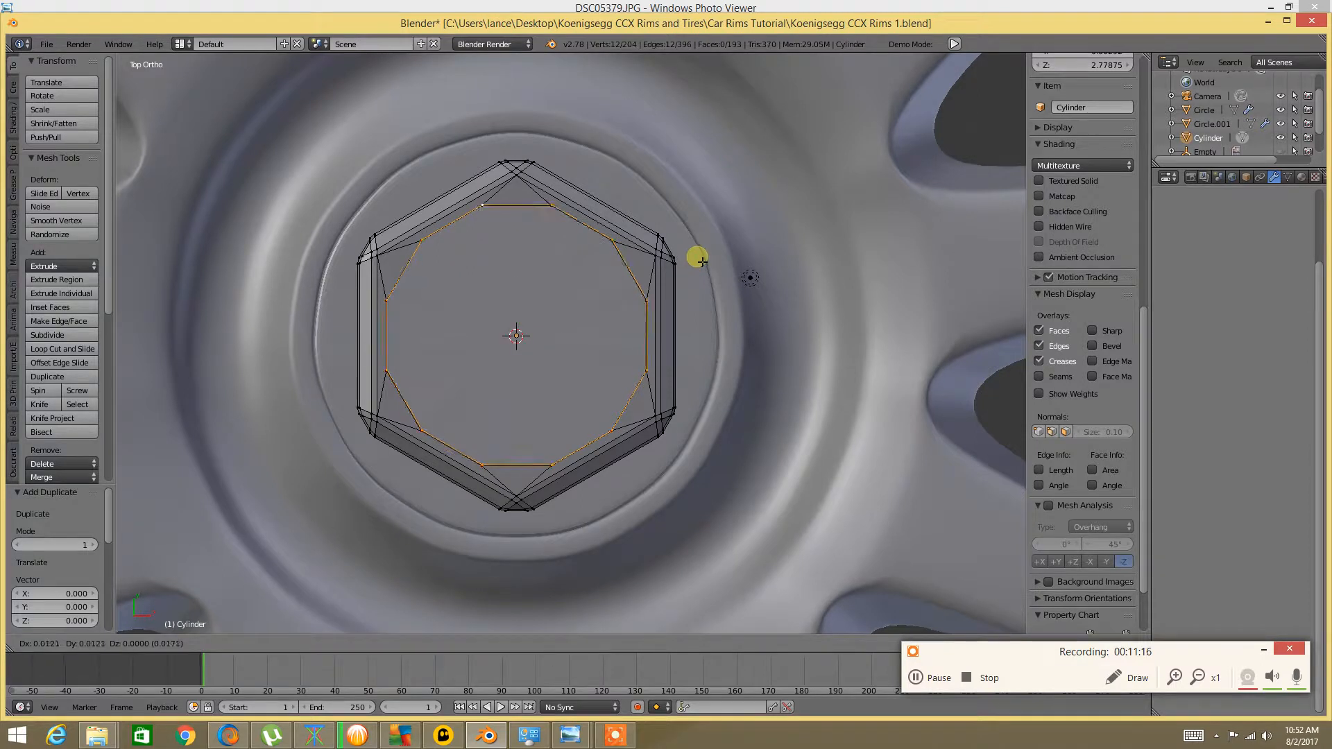
key(s)
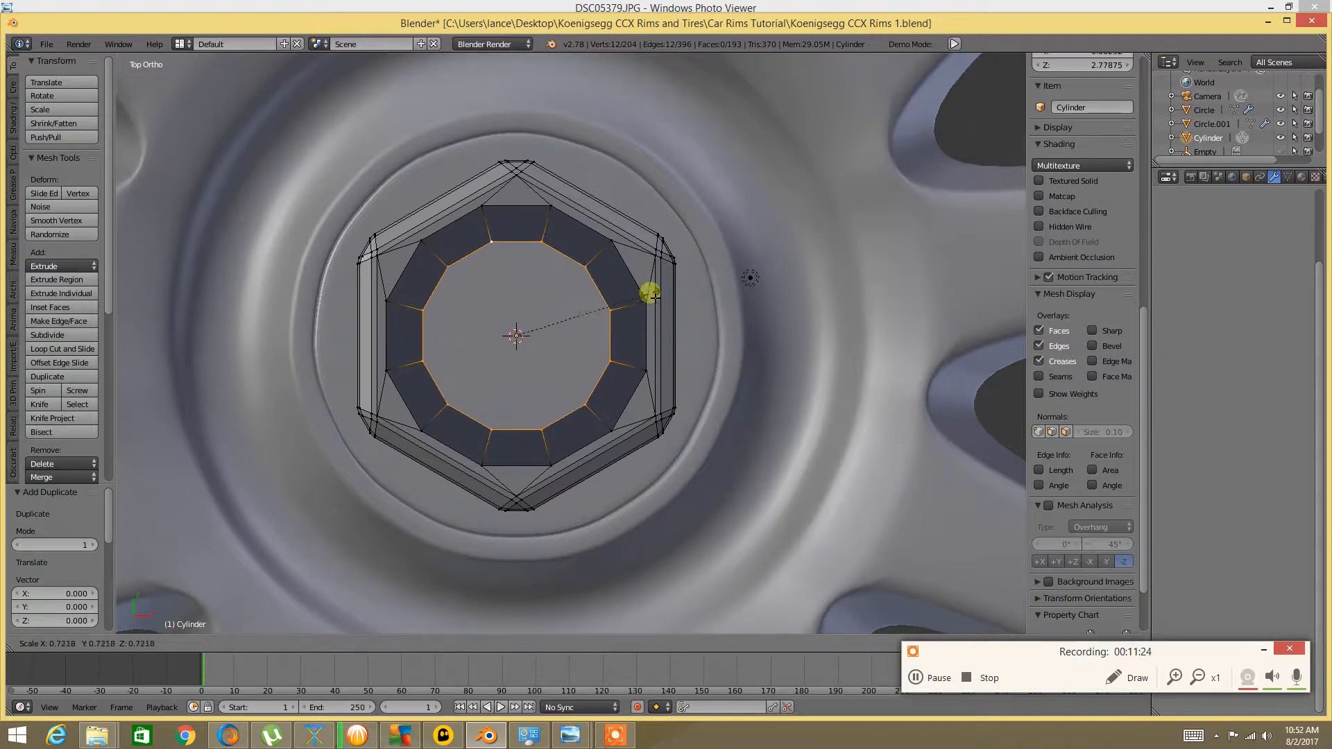
right_click(701, 272)
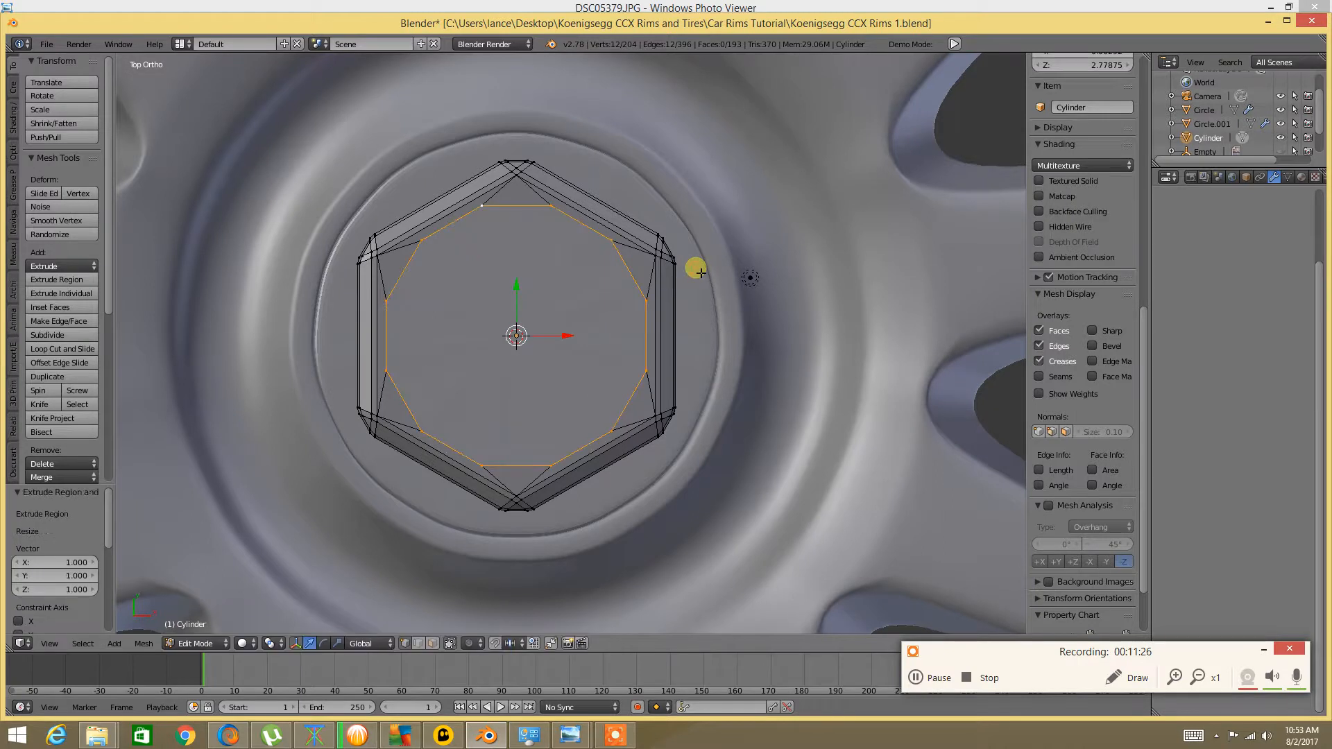
key(s)
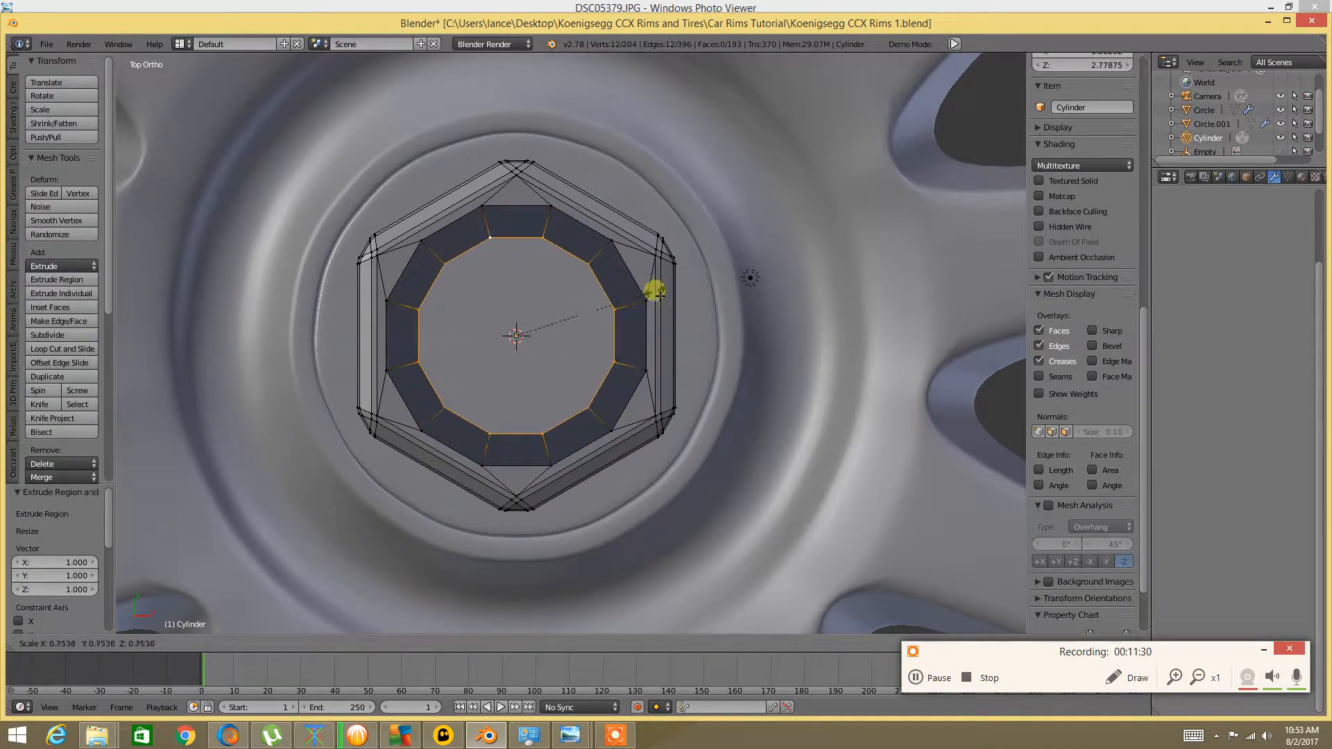
click(658, 291)
key(a)
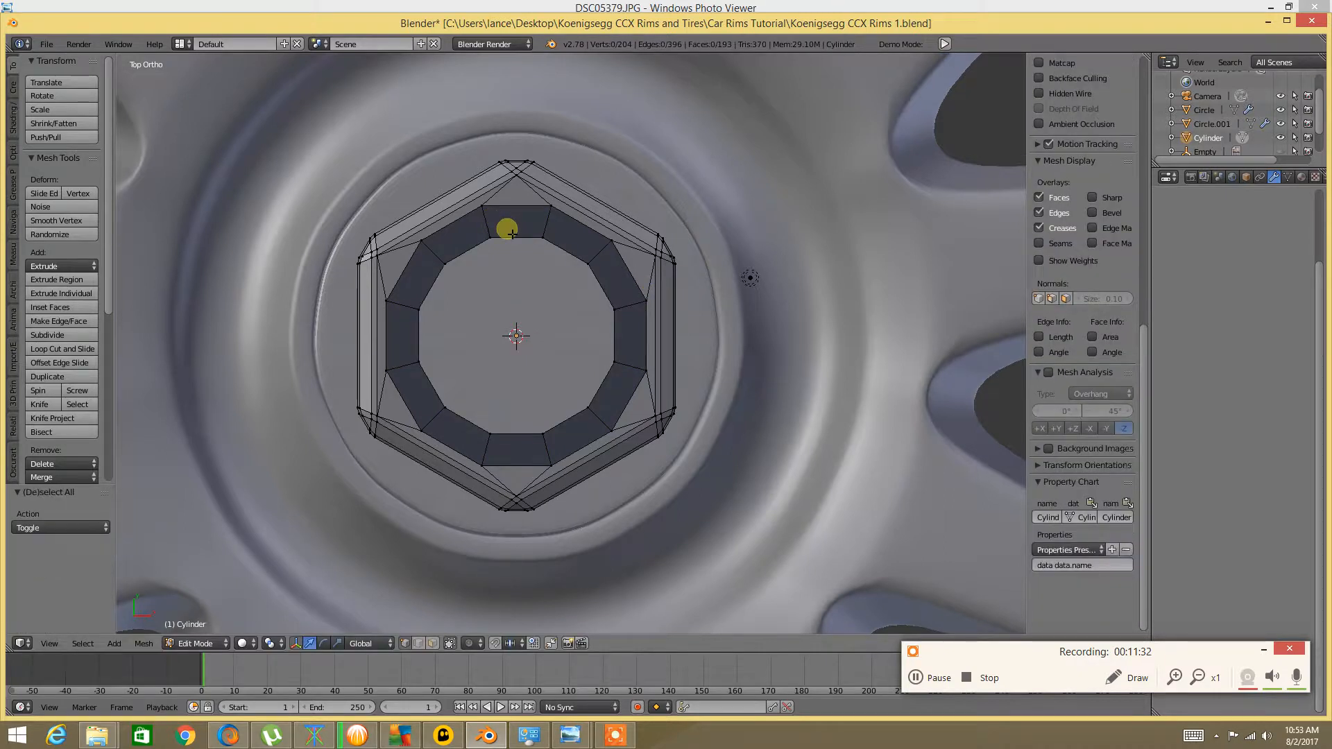
Isolate the new ring by selecting its linked geometry in edge mode, inverting the selection and hiding the rest of the mesh
key(ctrl+Tab)
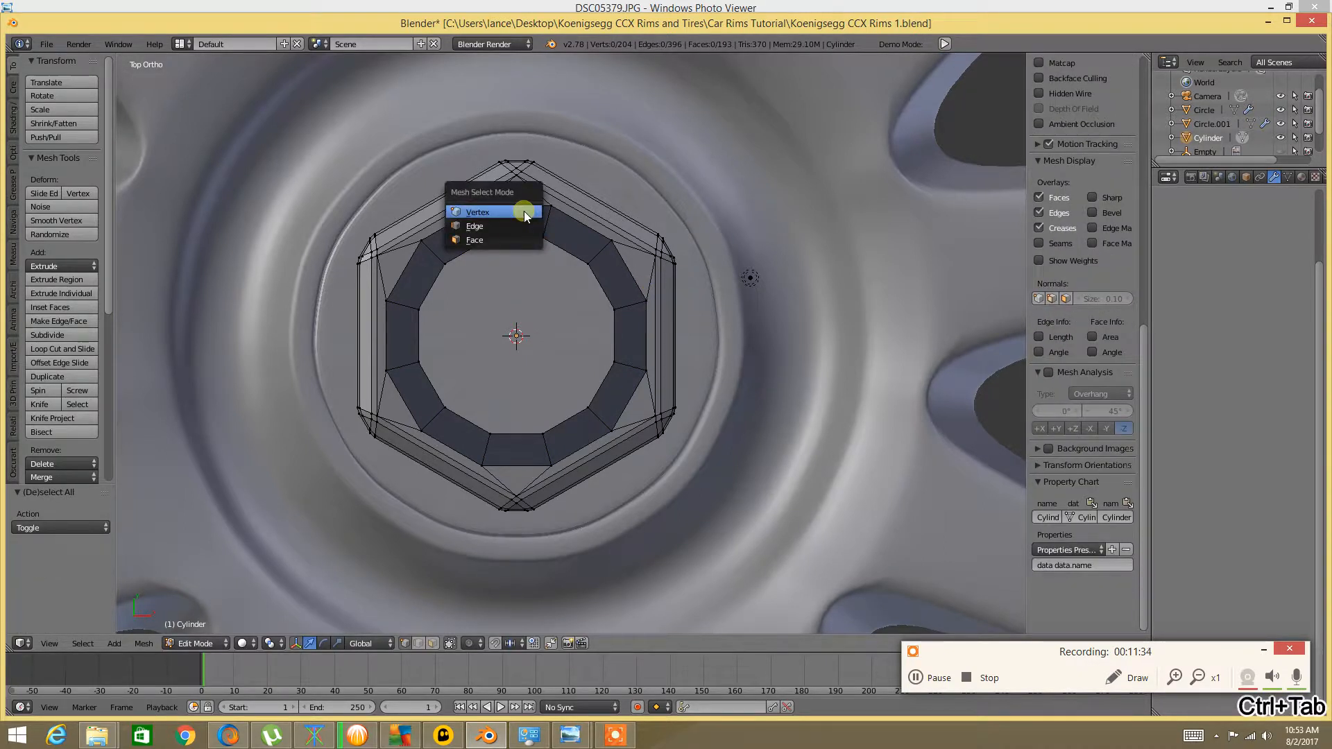
click(517, 226)
right_click(521, 232)
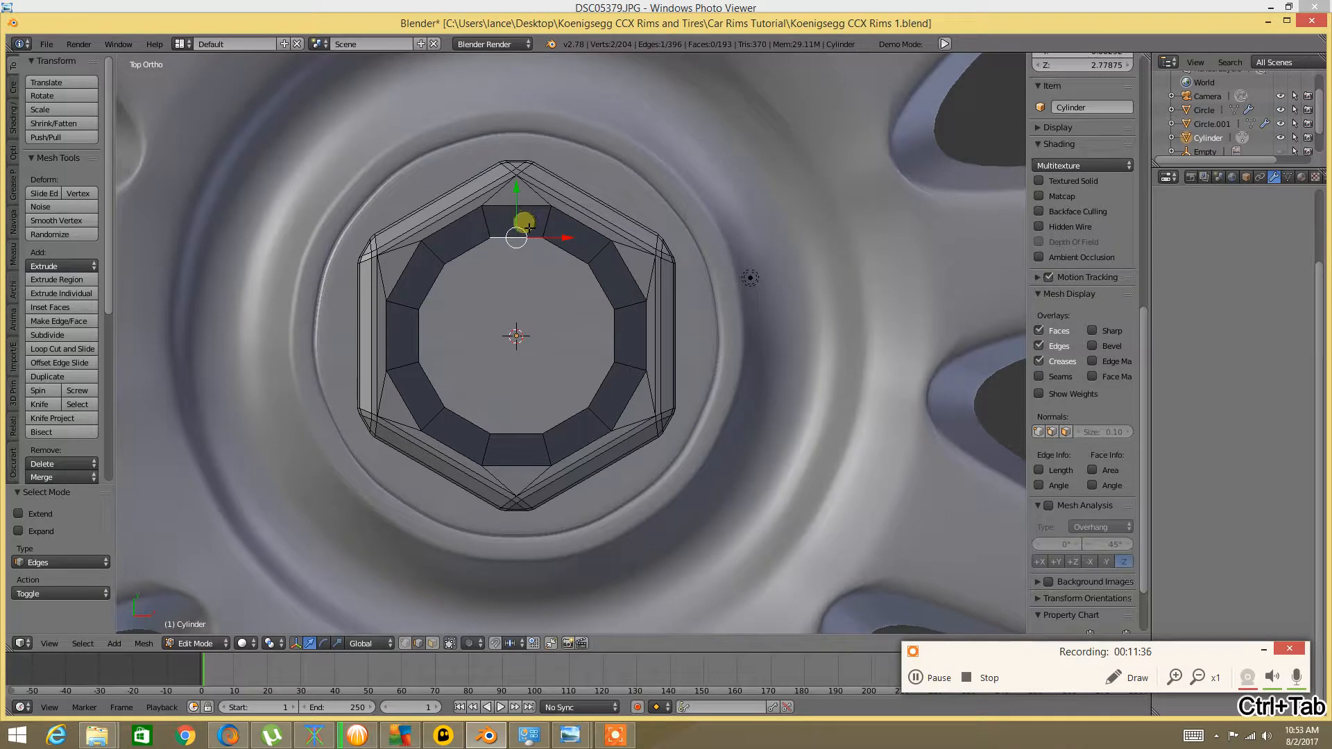
key(ctrl+l)
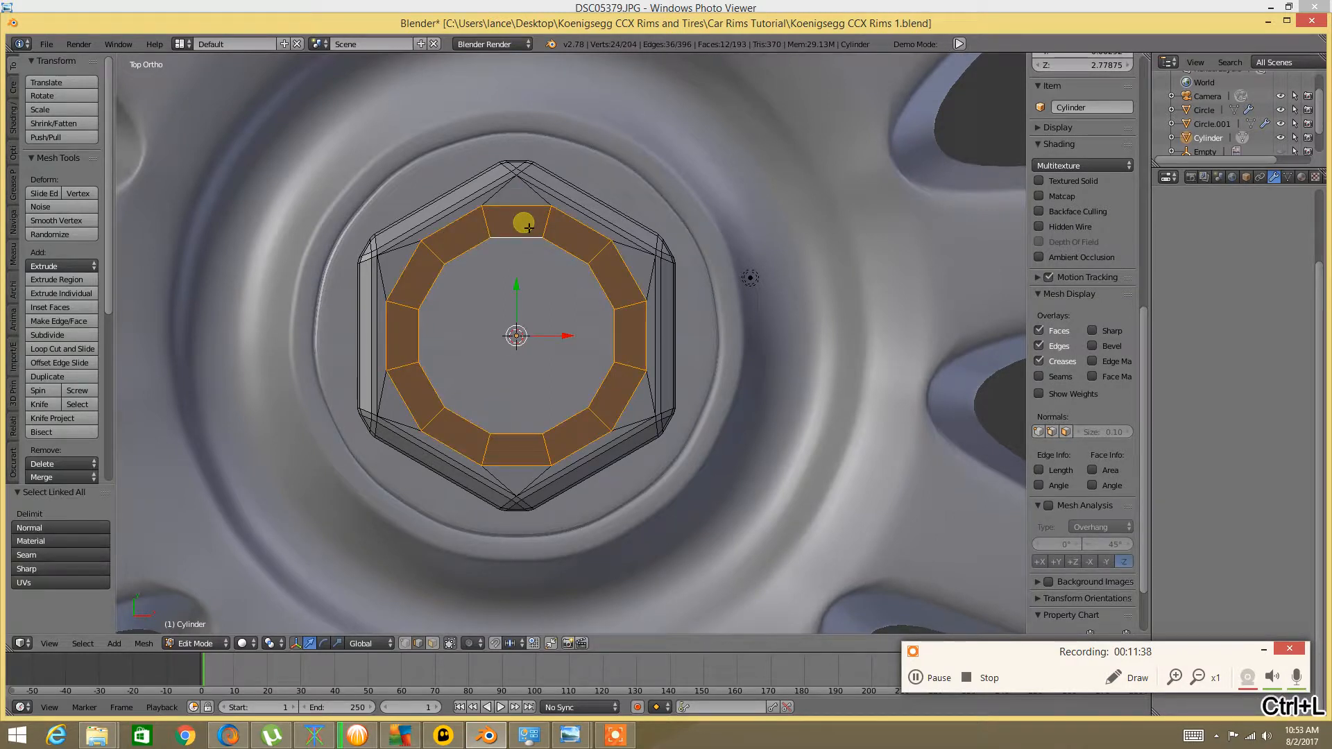
key(ctrl+i)
key(h)
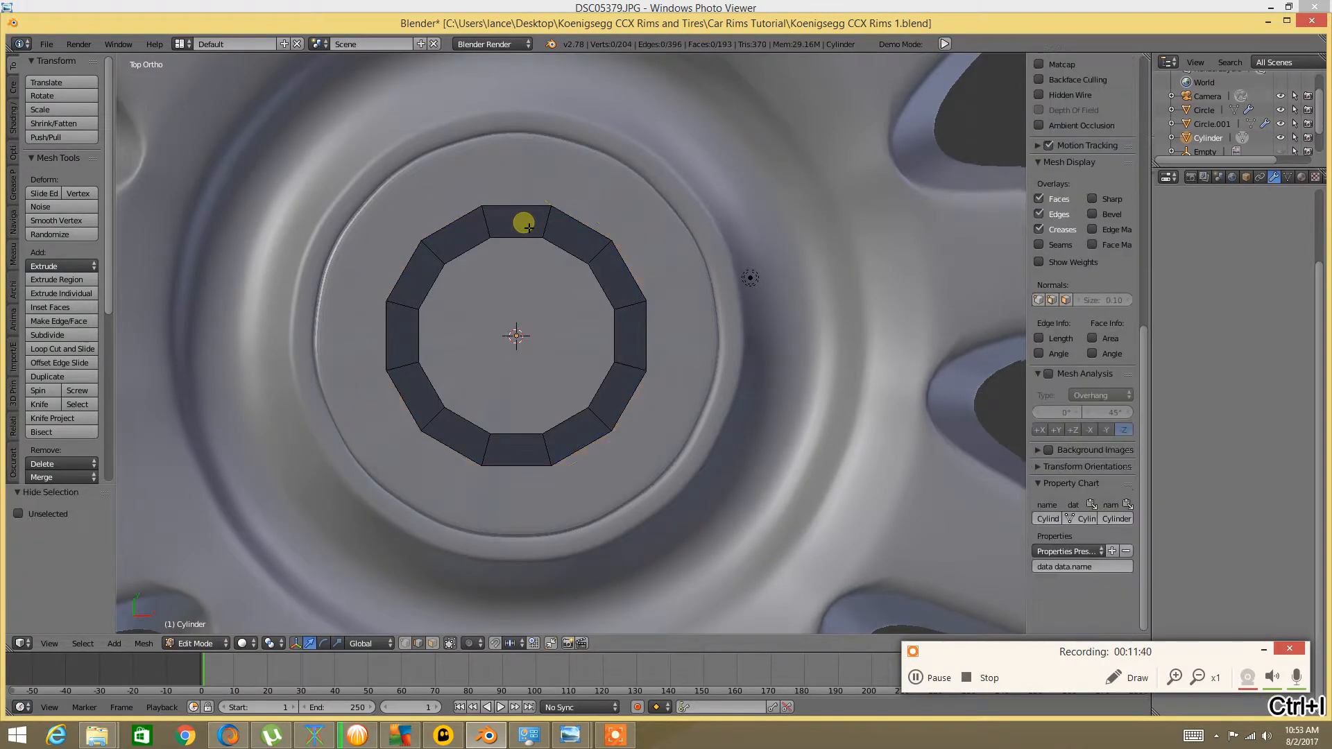
Subdivide the ring's outer and inner edge loops with one cut and reveal the hidden nut geometry
alt+right_click(527, 207)
alt+shift+right_click(512, 246)
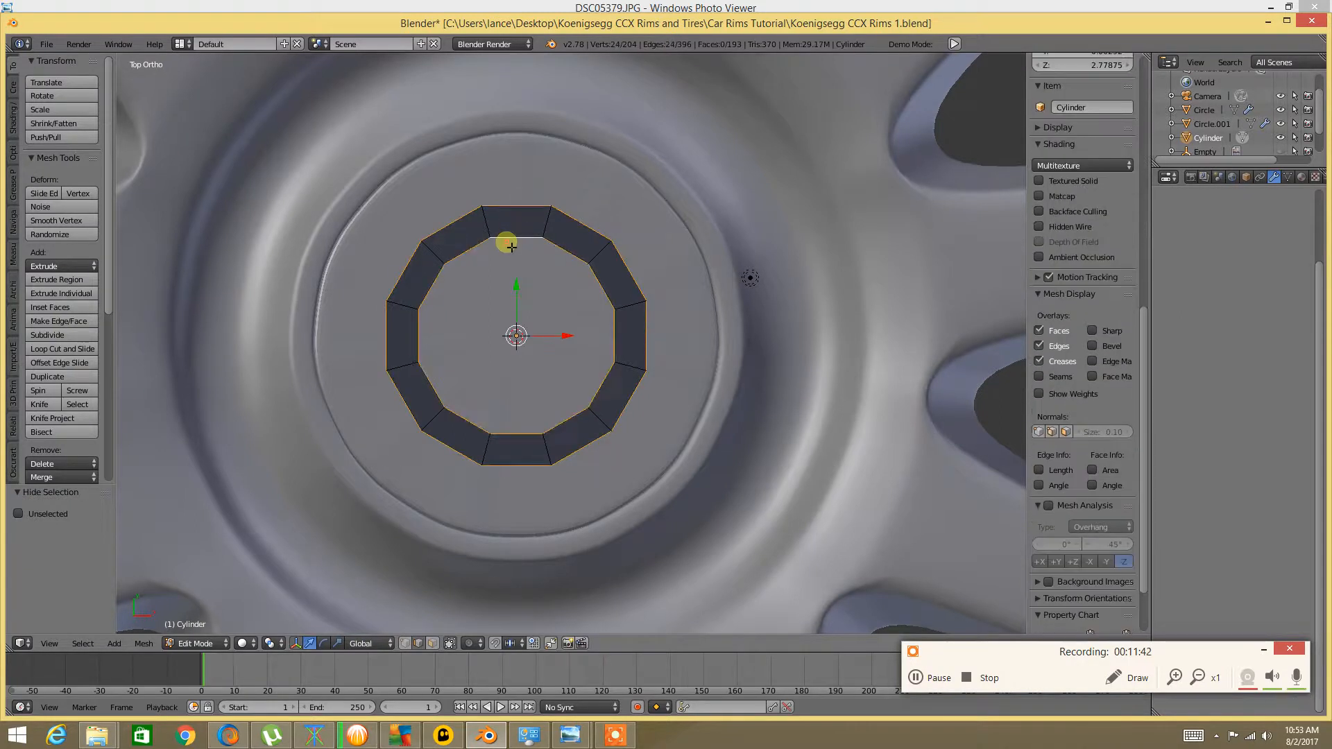
key(w)
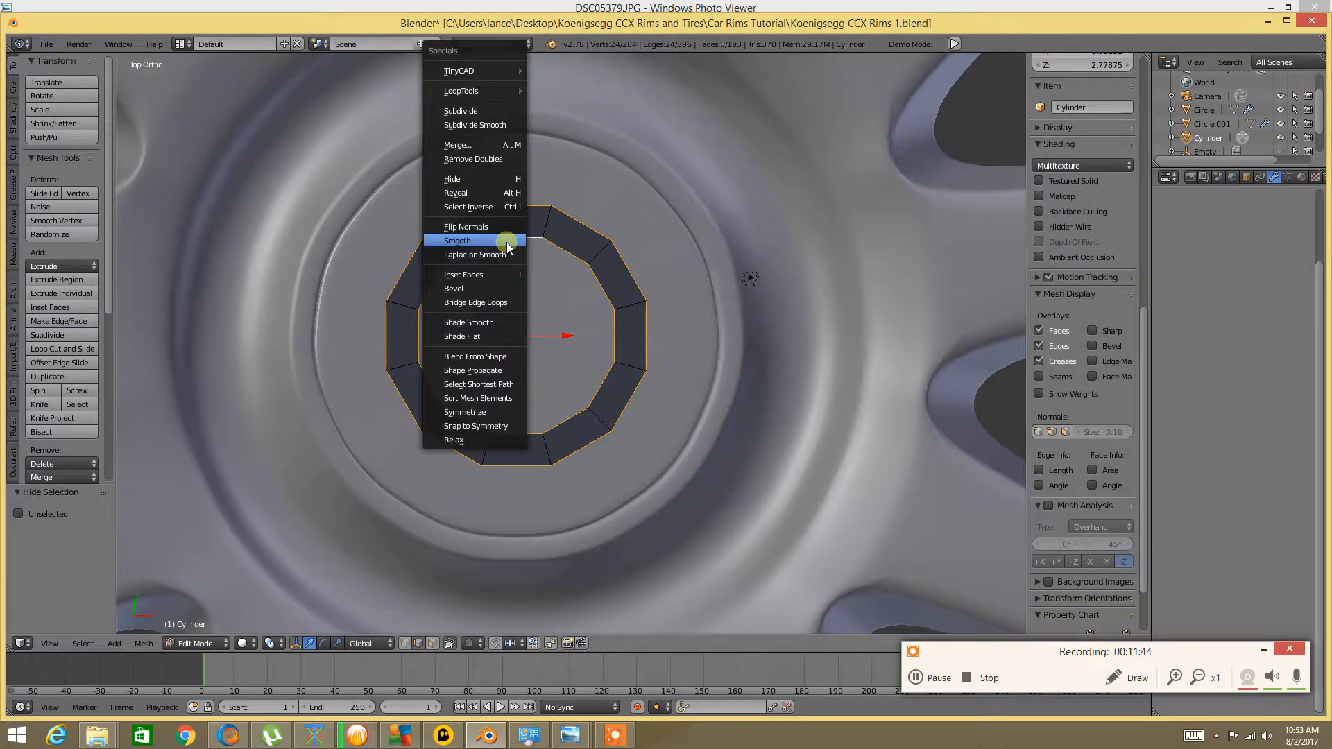
click(457, 111)
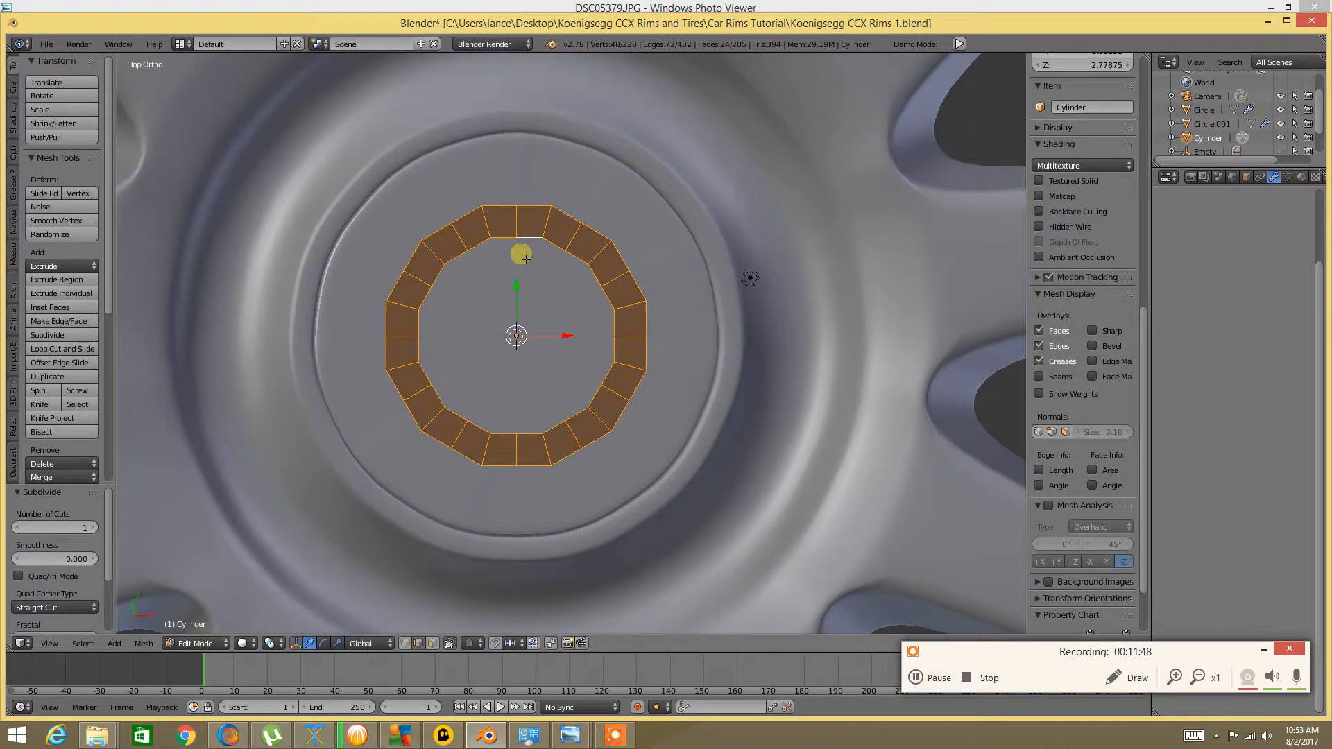
key(a)
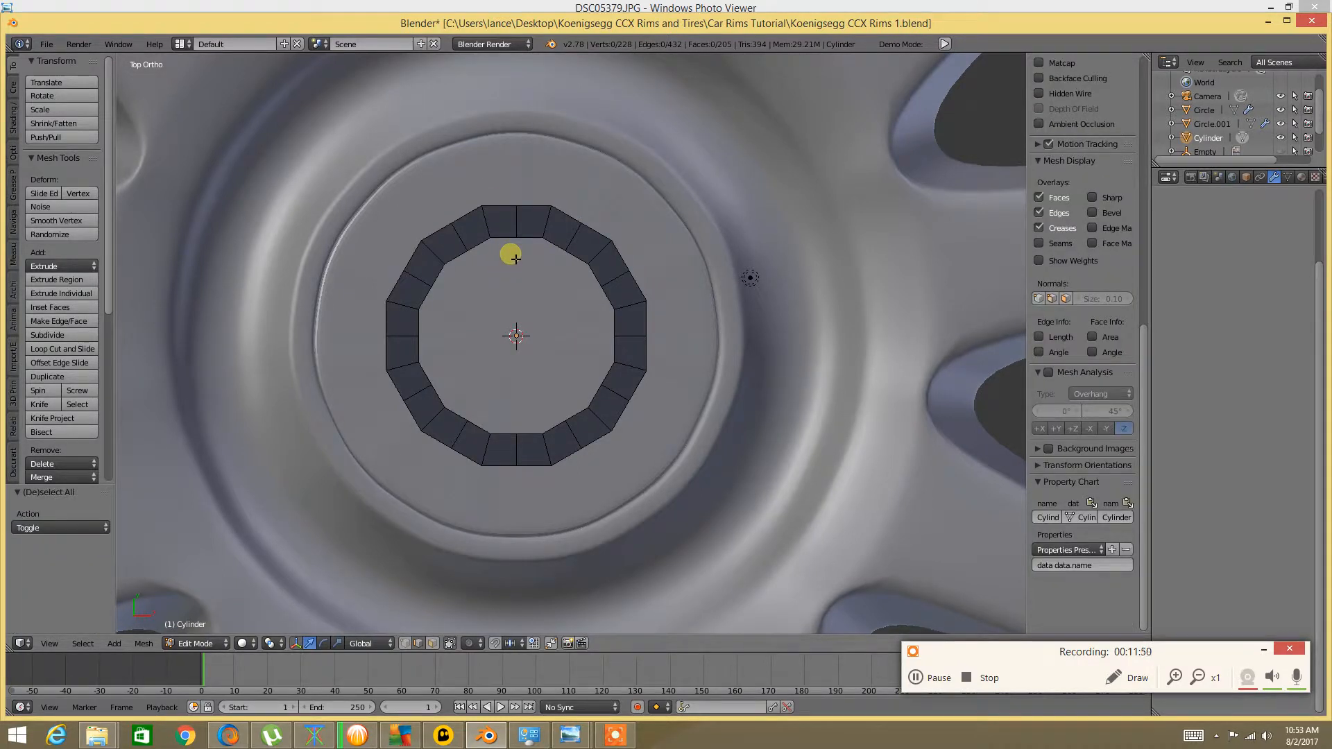
key(alt+h)
key(a)
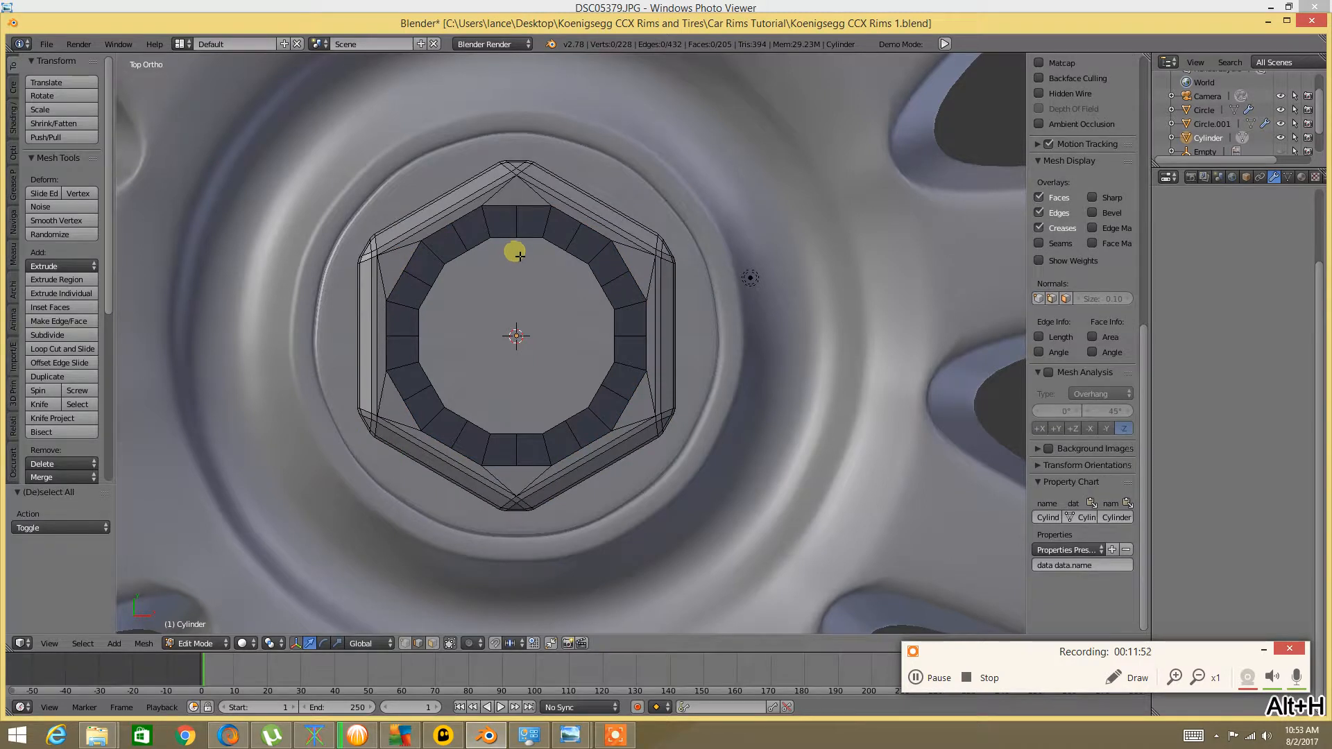
Undo the reveal of the nut geometry and the ring's one-cut subdivision, going back to the isolated ring
alt+click(521, 256)
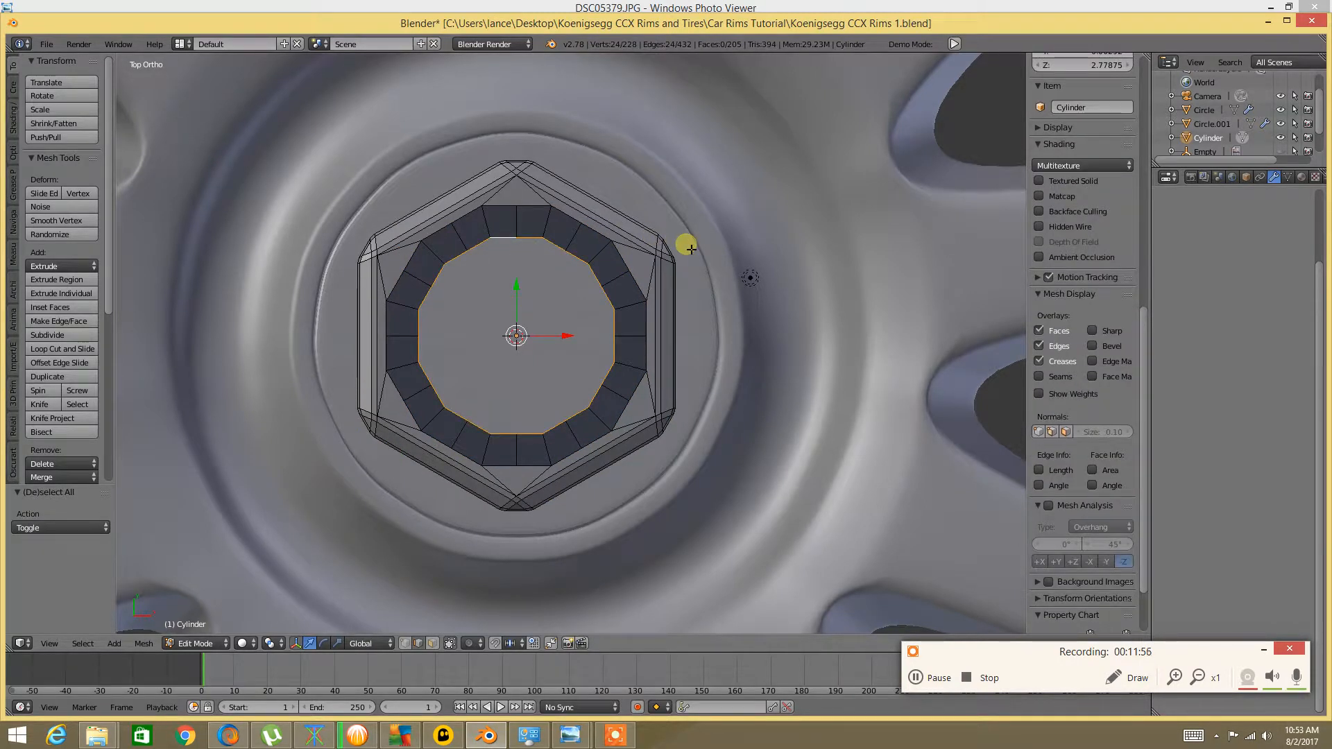
key(ctrl+z)
key(ctrl+z)
key(ctrl+z)
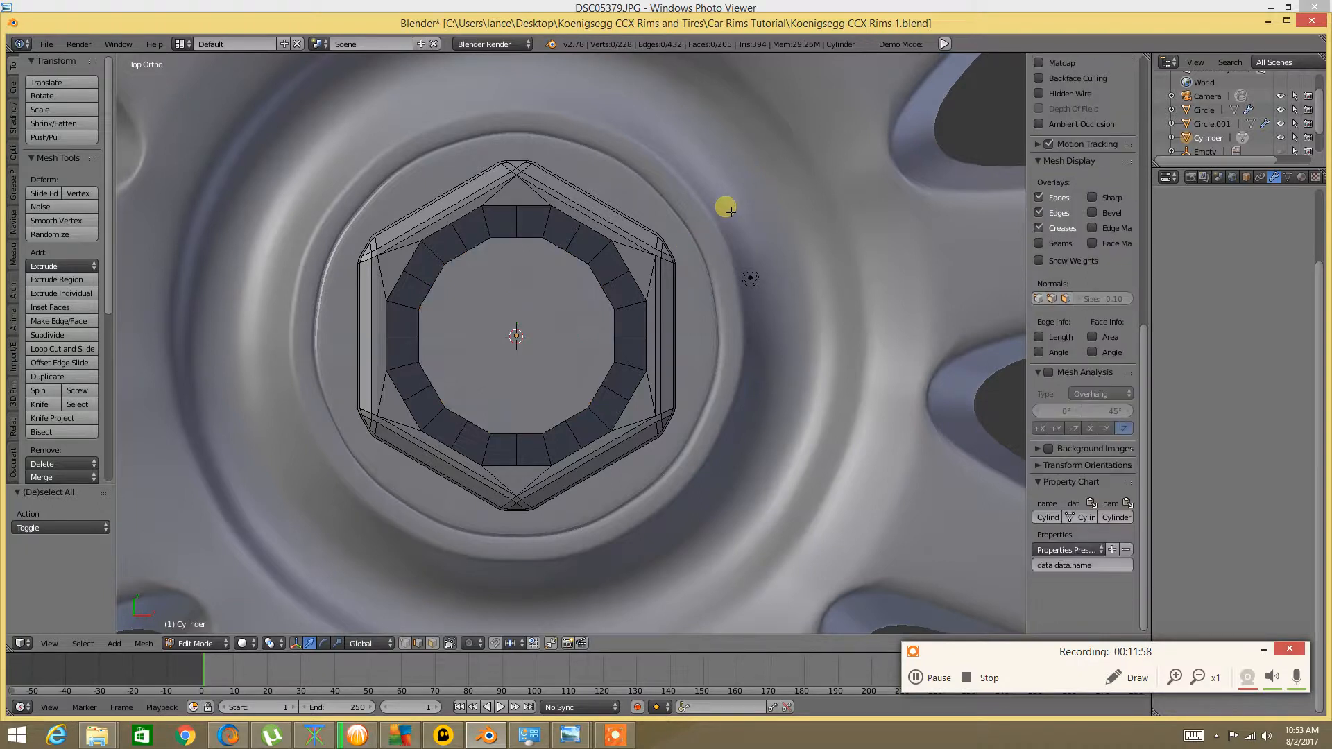
key(ctrl+z)
key(ctrl+z)
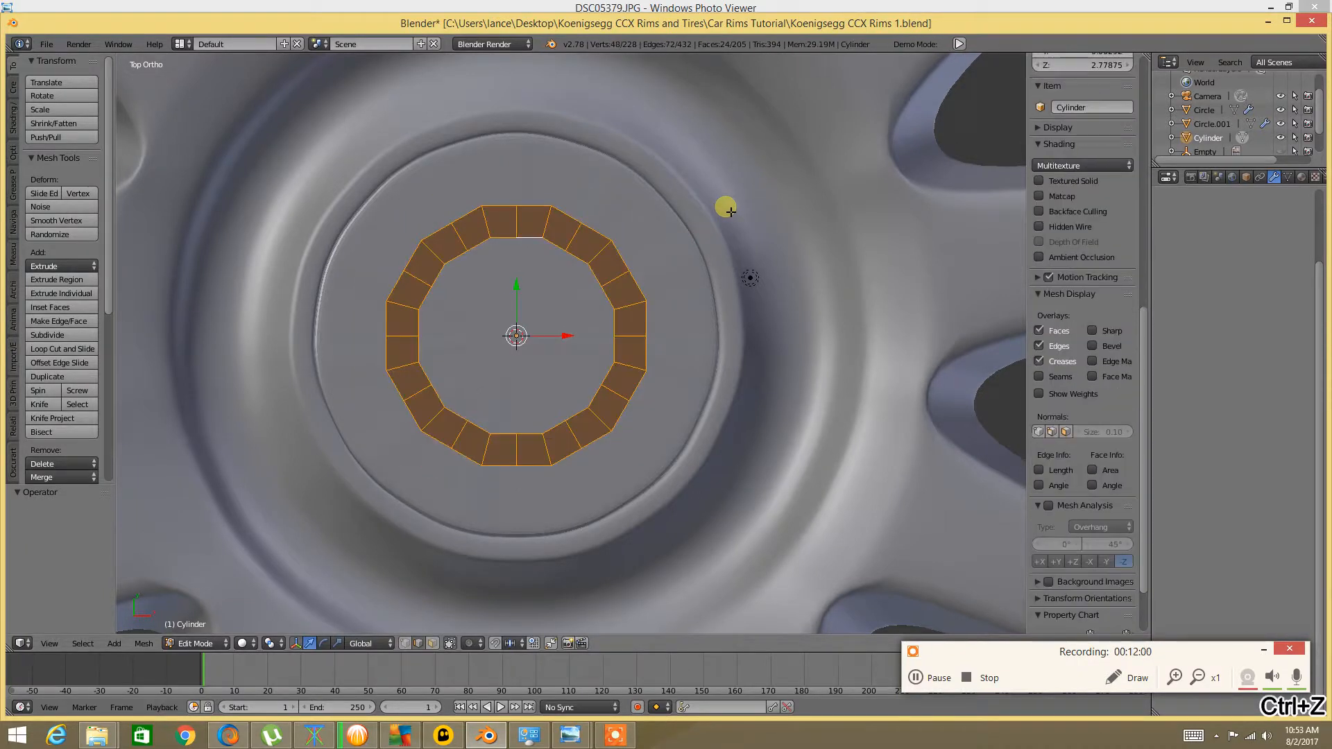
Try subdividing the ring's inner and outer edge loops with two cuts
key(w)
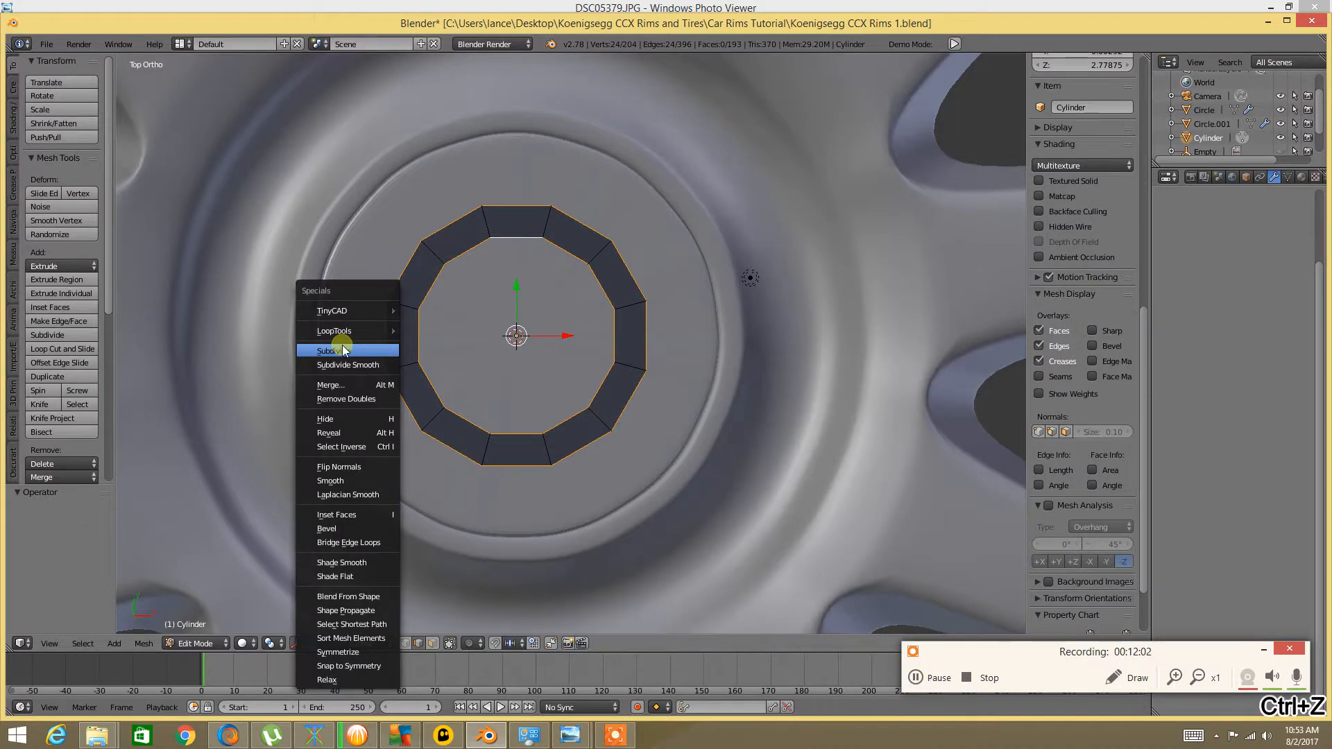
click(382, 349)
click(93, 527)
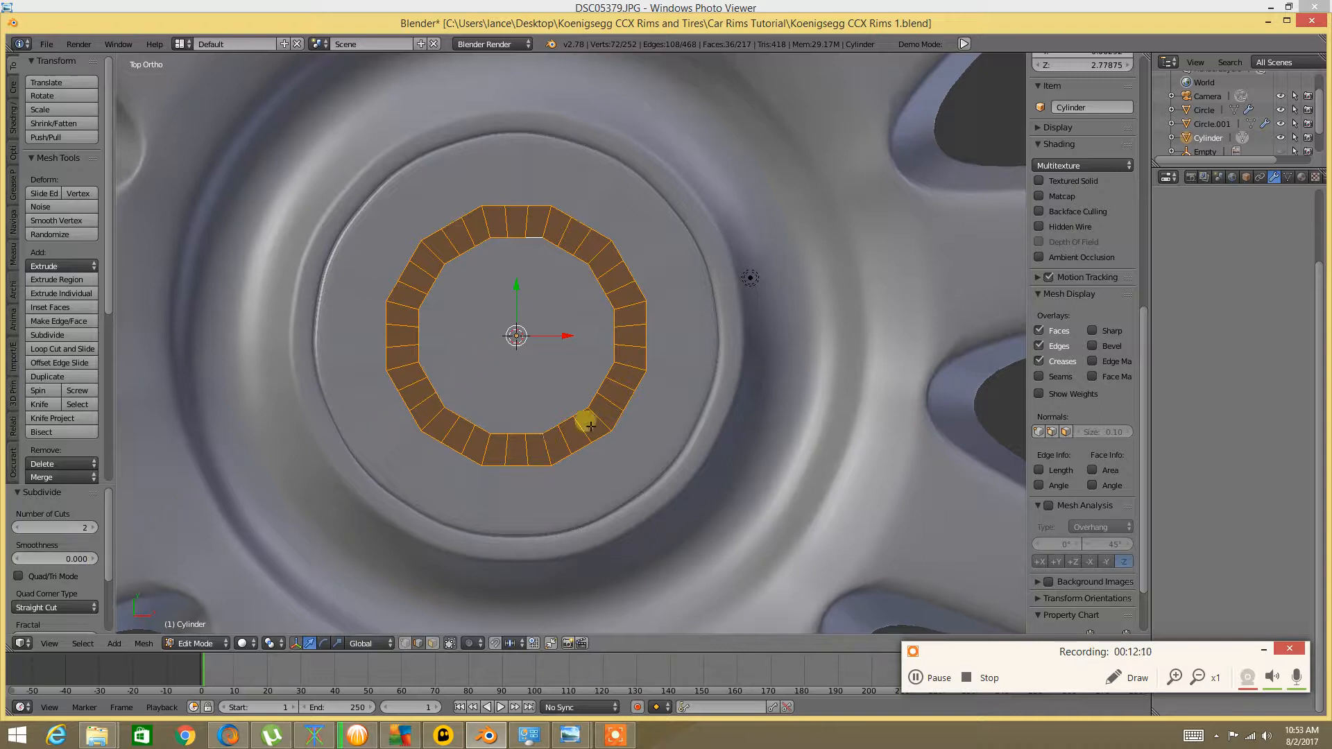
key(ctrl+z)
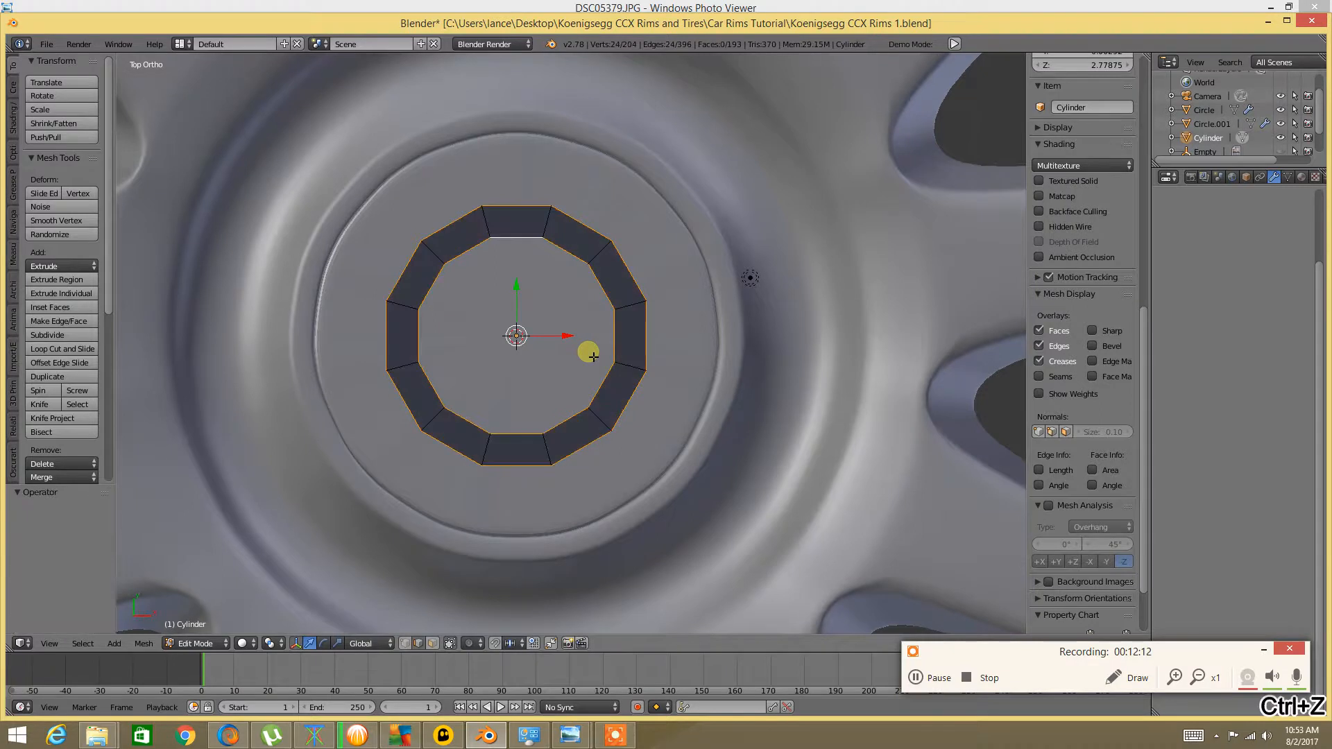
Add a loop cut around the ring and slide it close to the outer edge
key(a)
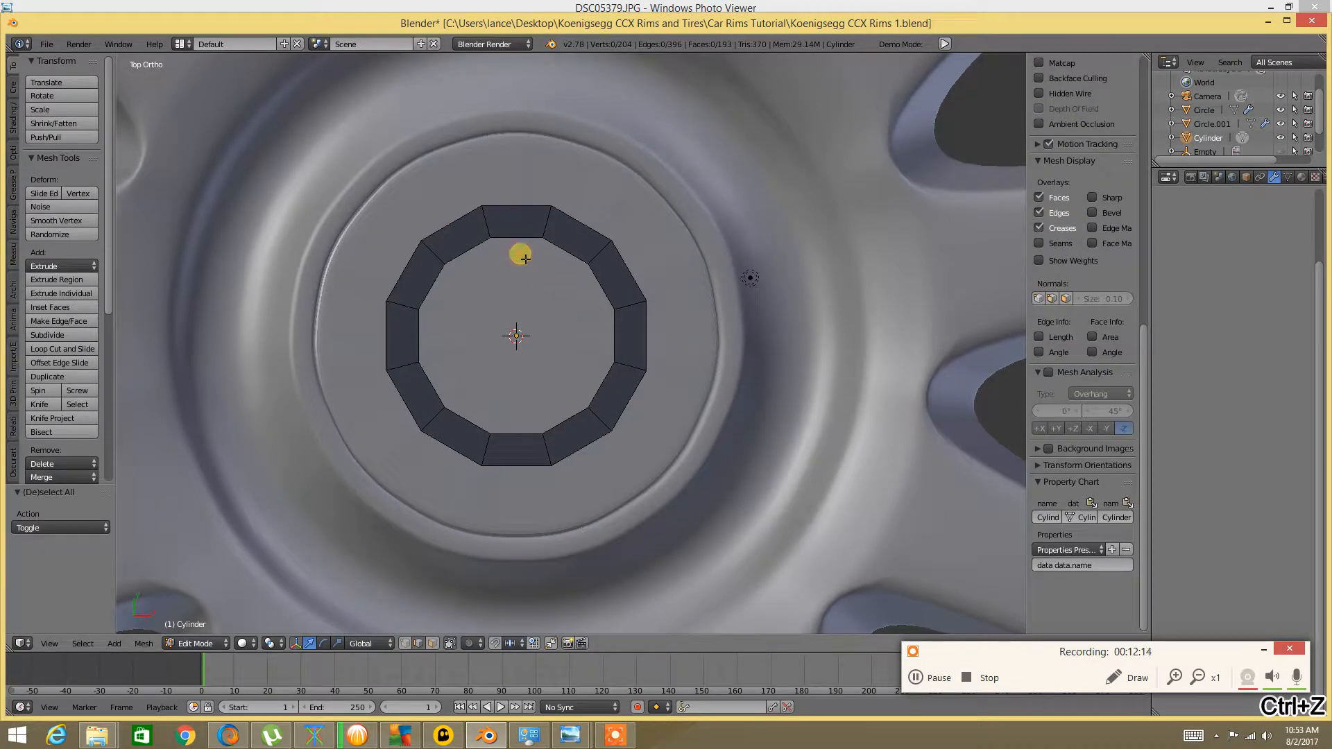
key(ctrl+r)
click(484, 239)
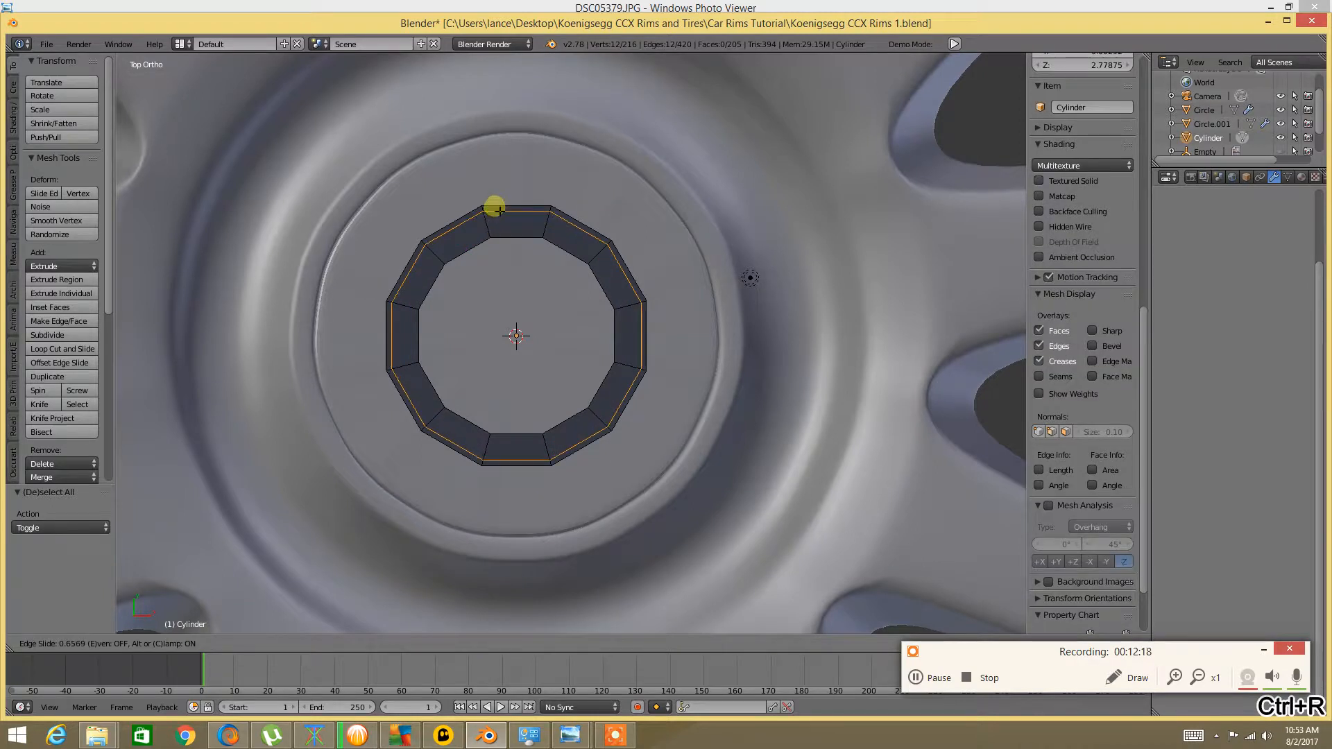
click(495, 184)
Scale the ring's inner edge loop slightly inward to widen the ring
key(a)
alt+click(512, 240)
key(s)
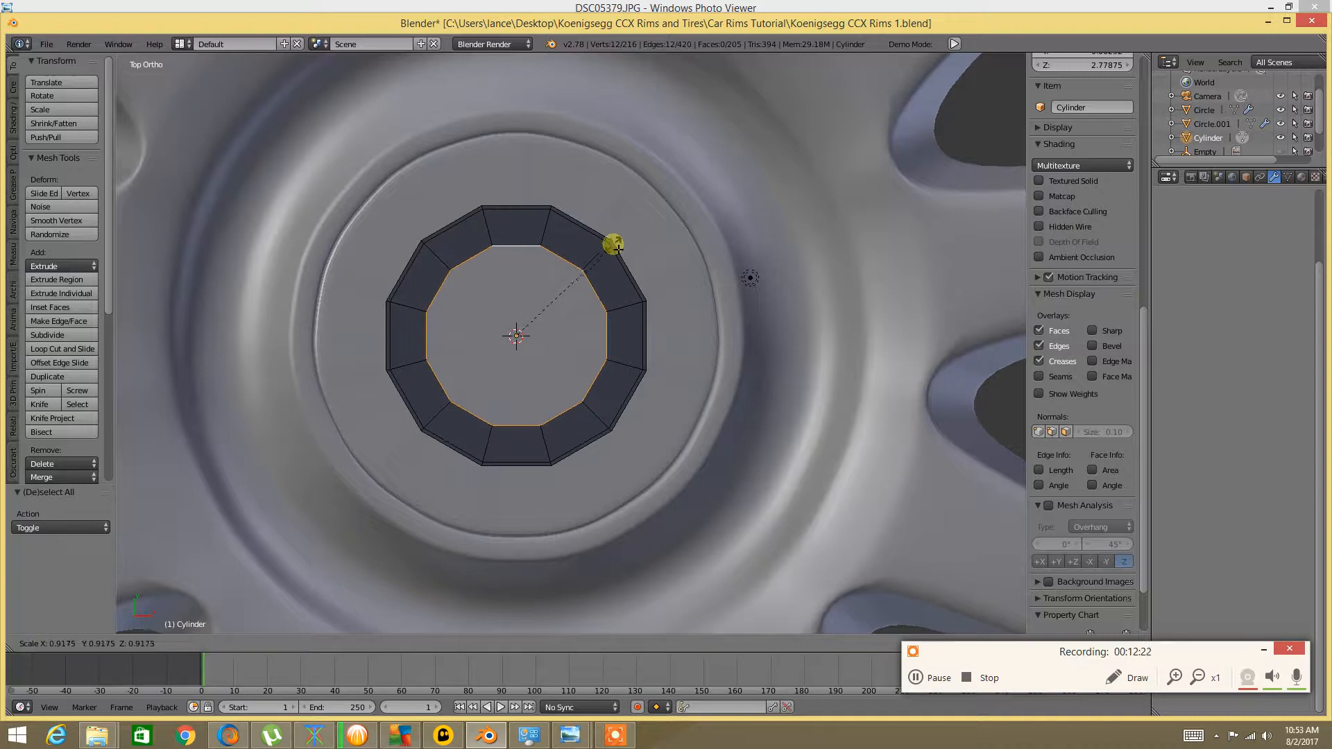
click(617, 241)
key(a)
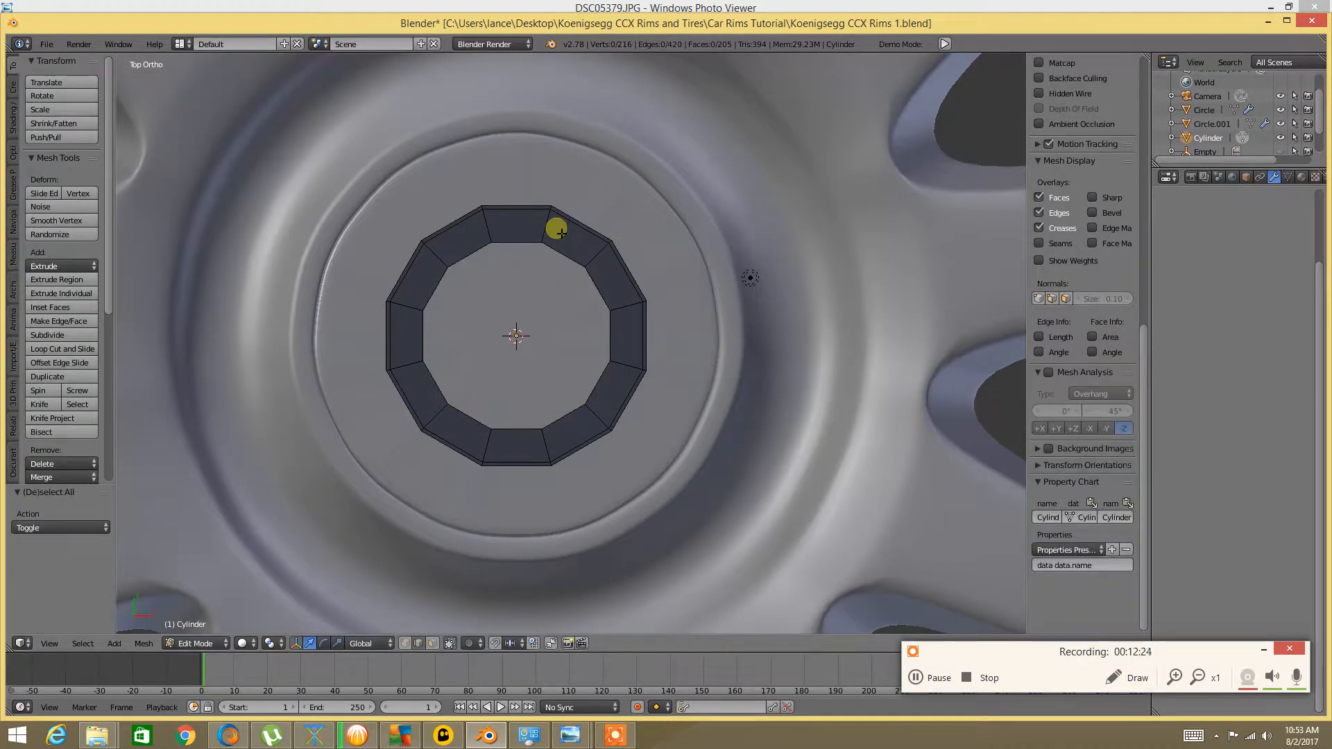
Add a second loop cut around the ring and slide it close to the inner edge
key(ctrl+r)
click(556, 228)
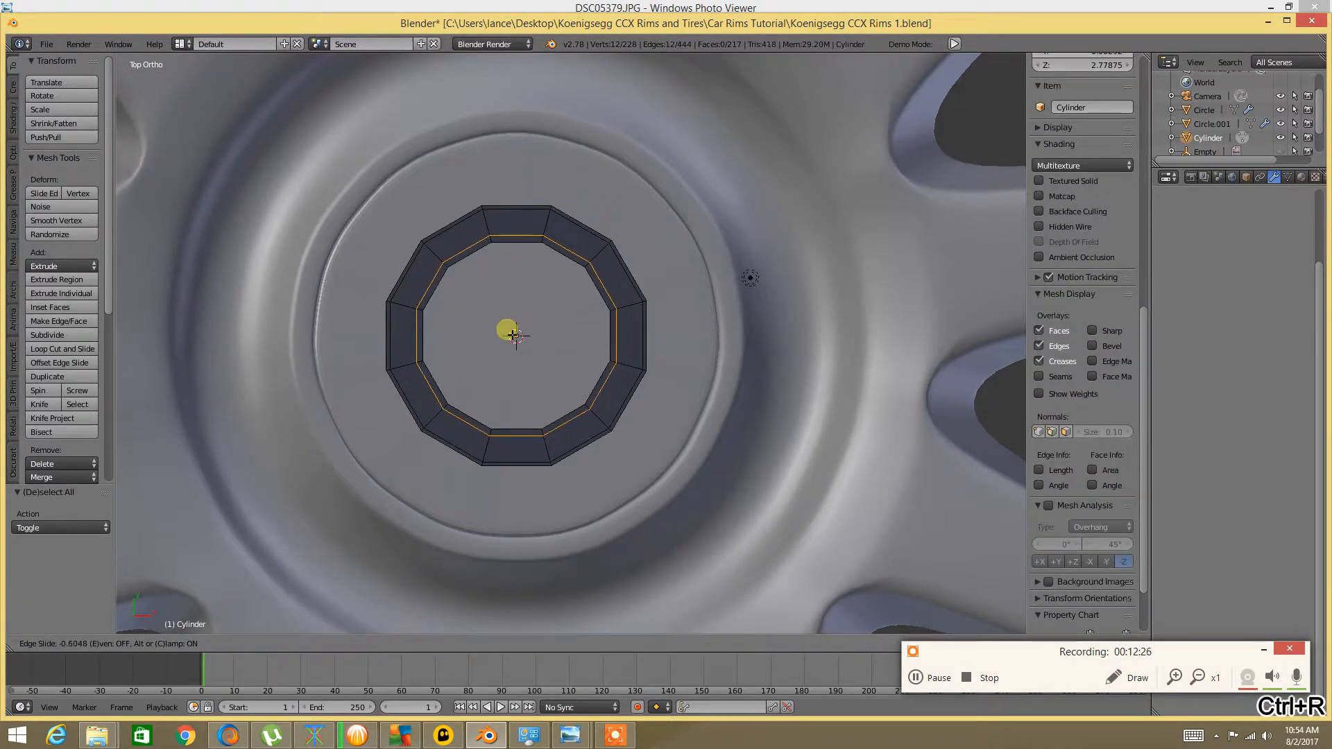
click(505, 359)
key(a)
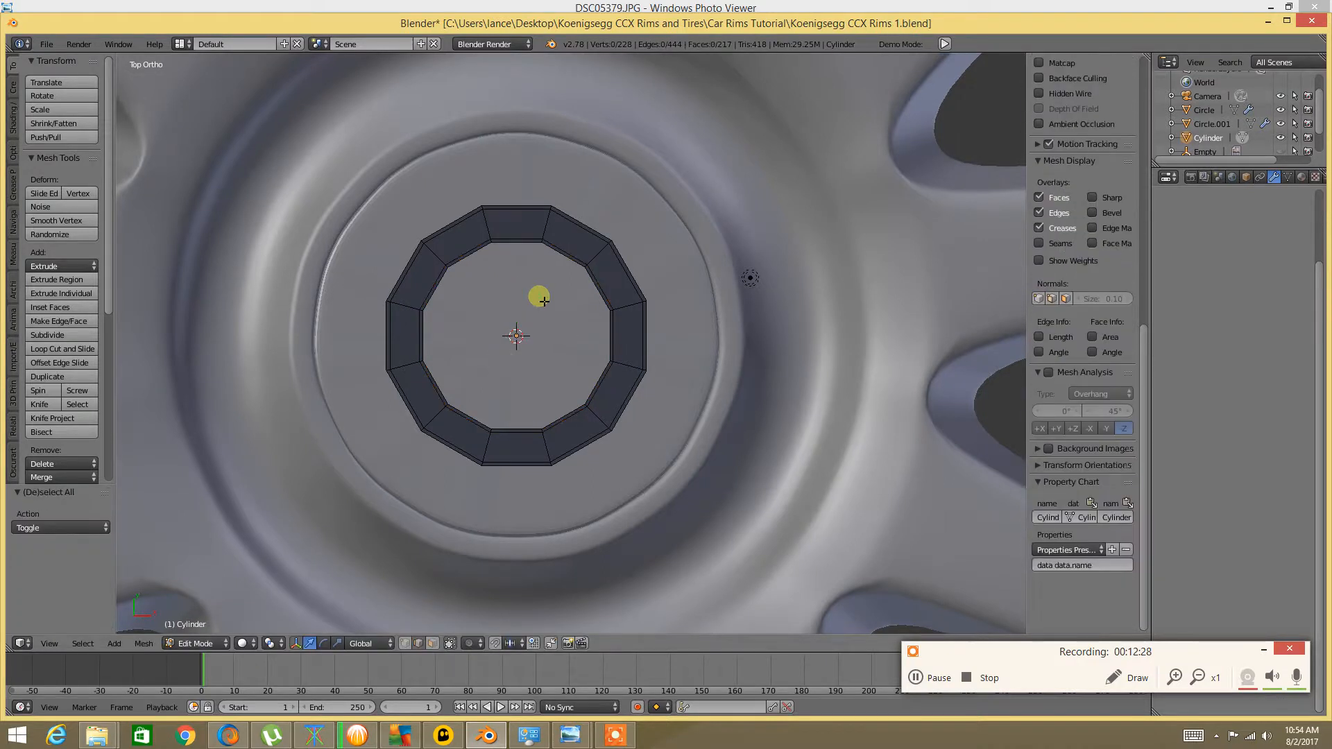
Switch to face selection, reveal the hidden nut geometry and clear the selection
key(ctrl+Tab)
click(522, 308)
right_click(522, 228)
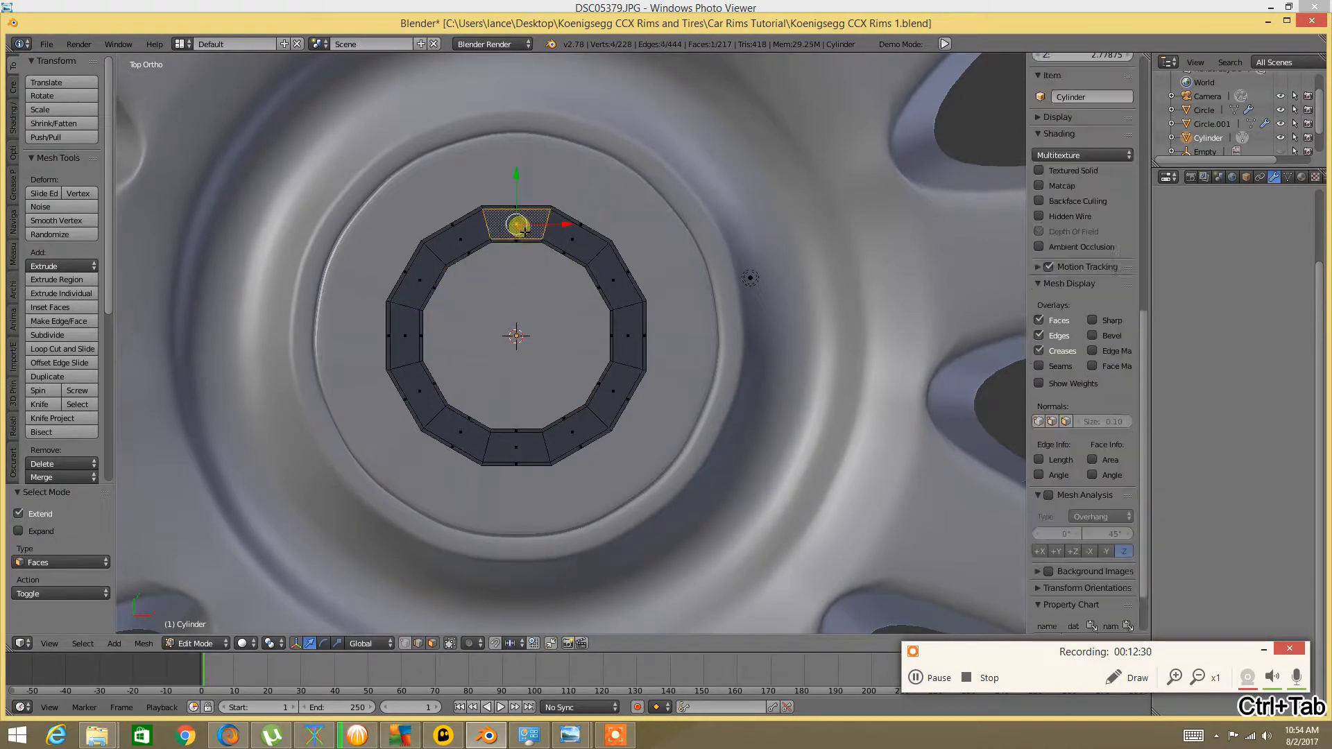
key(alt+h)
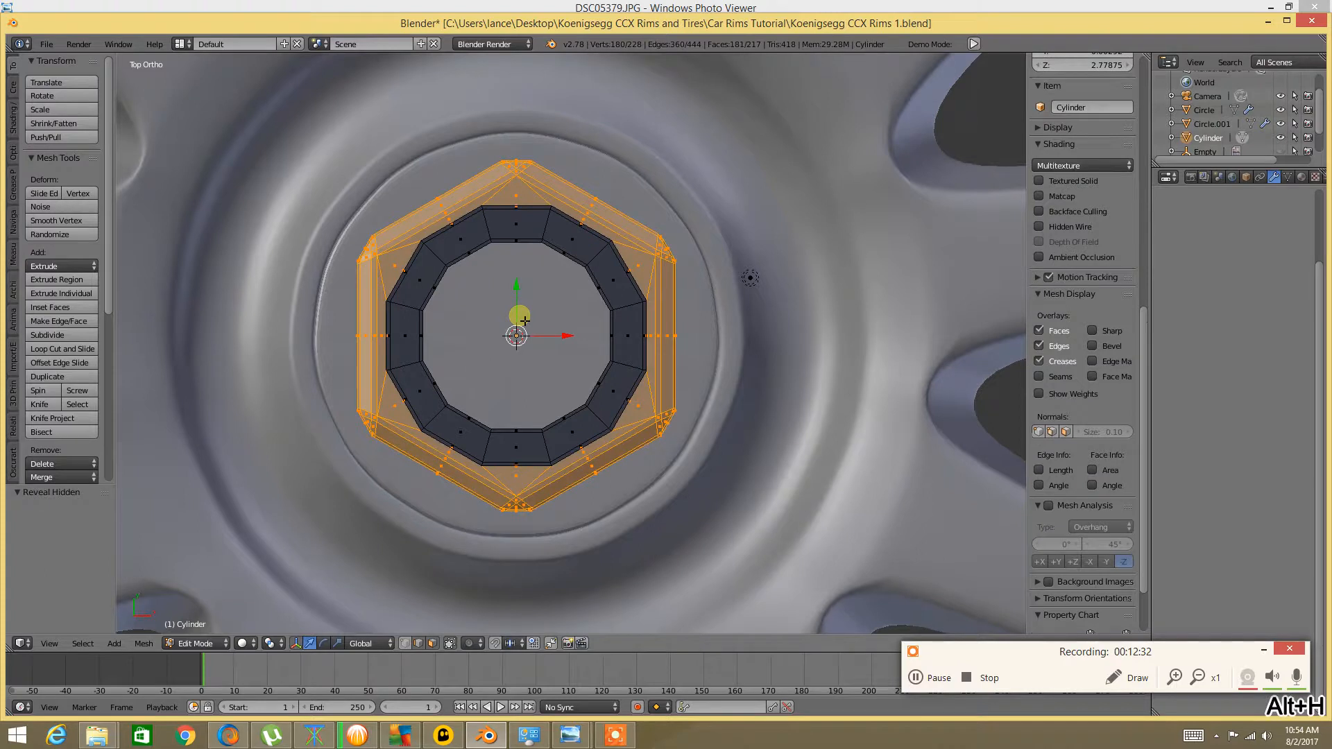
key(a)
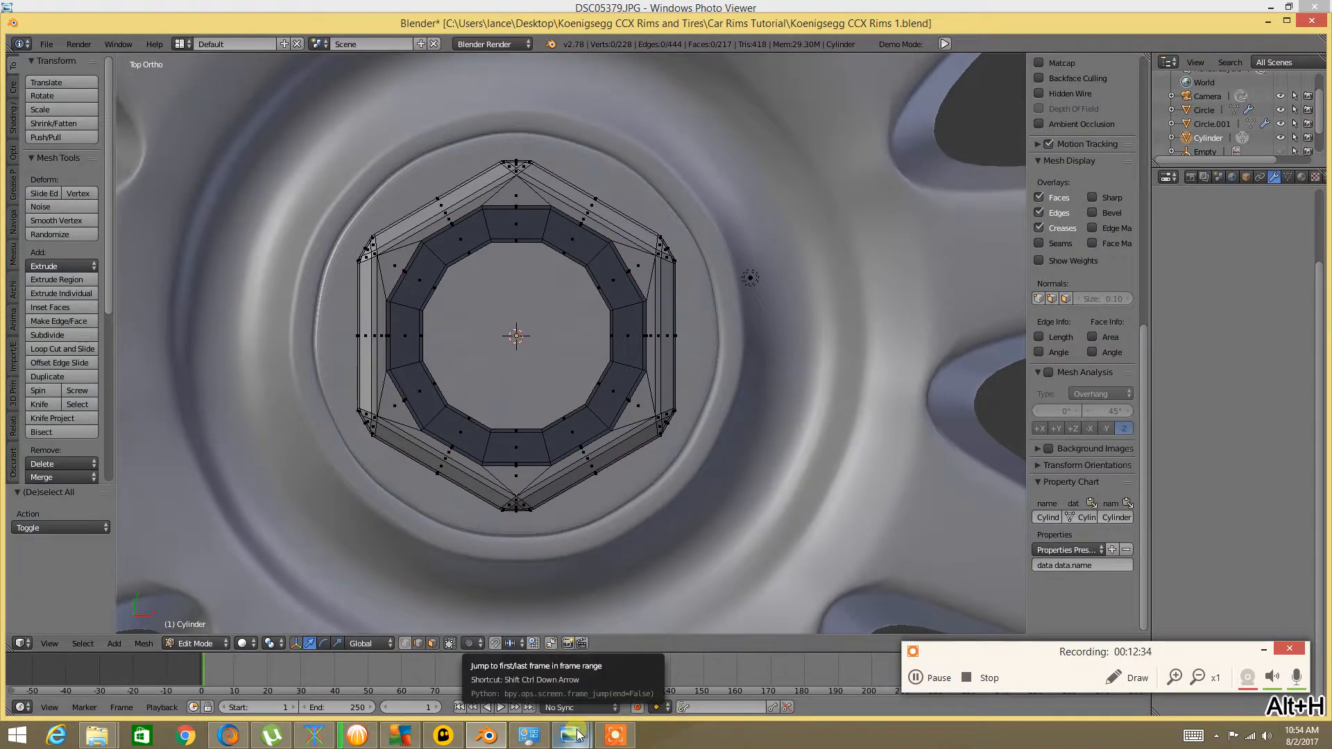
mouse_move(578, 736)
mouse_move(649, 672)
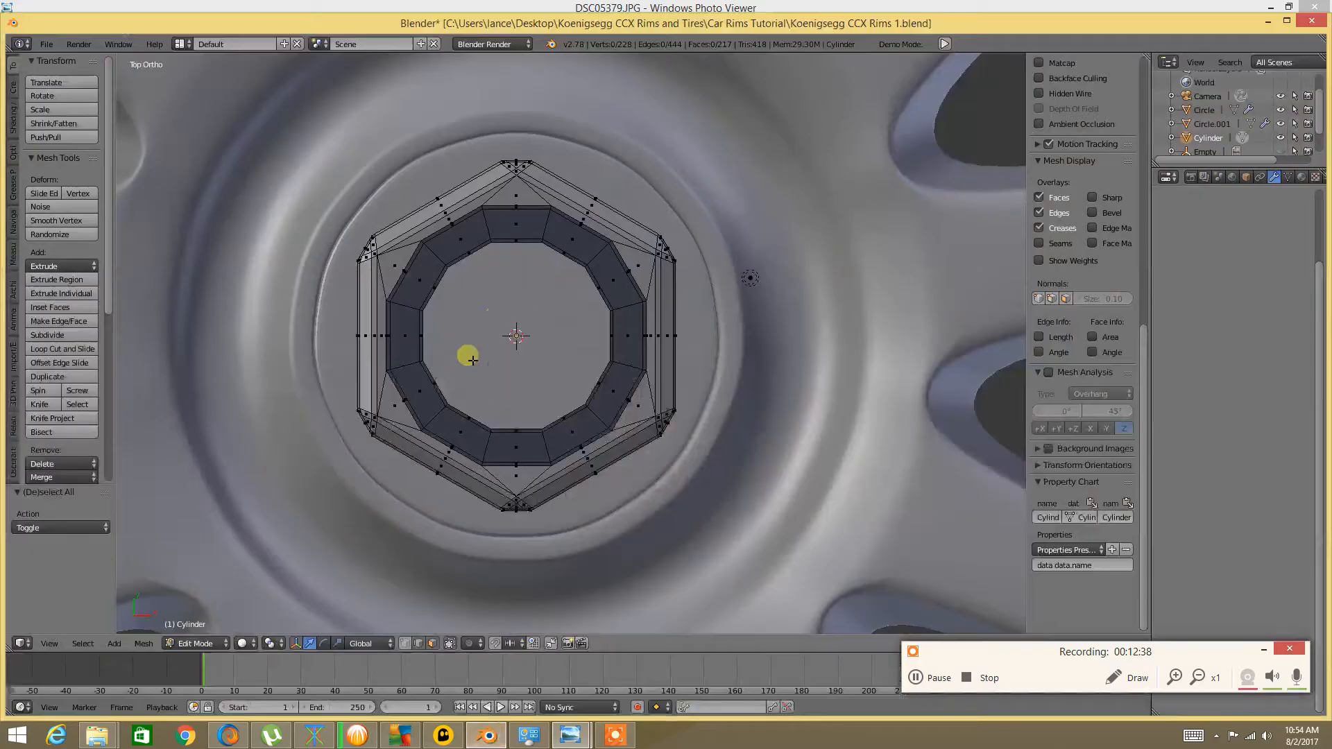
Select every other wide face around the ring, six faces in total, starting with the uppermost one
right_click(515, 224)
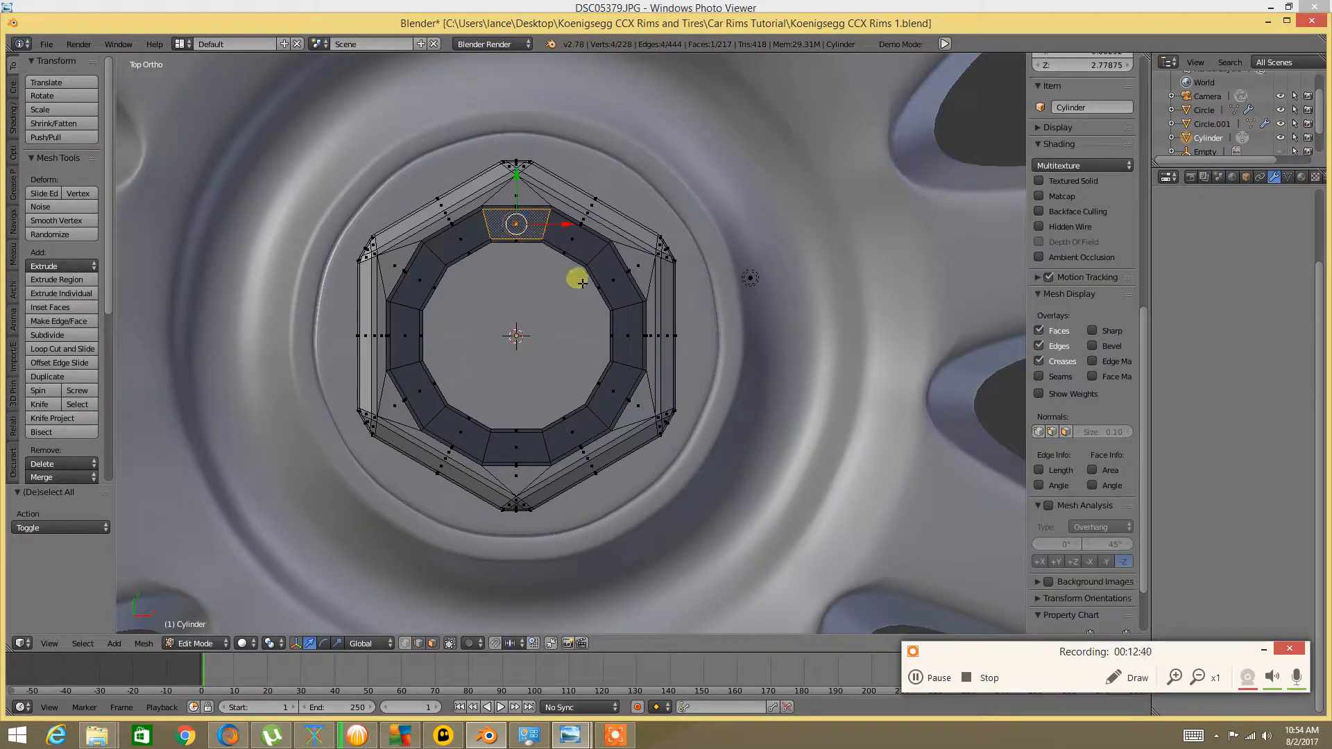
shift+right_click(614, 282)
shift+right_click(613, 392)
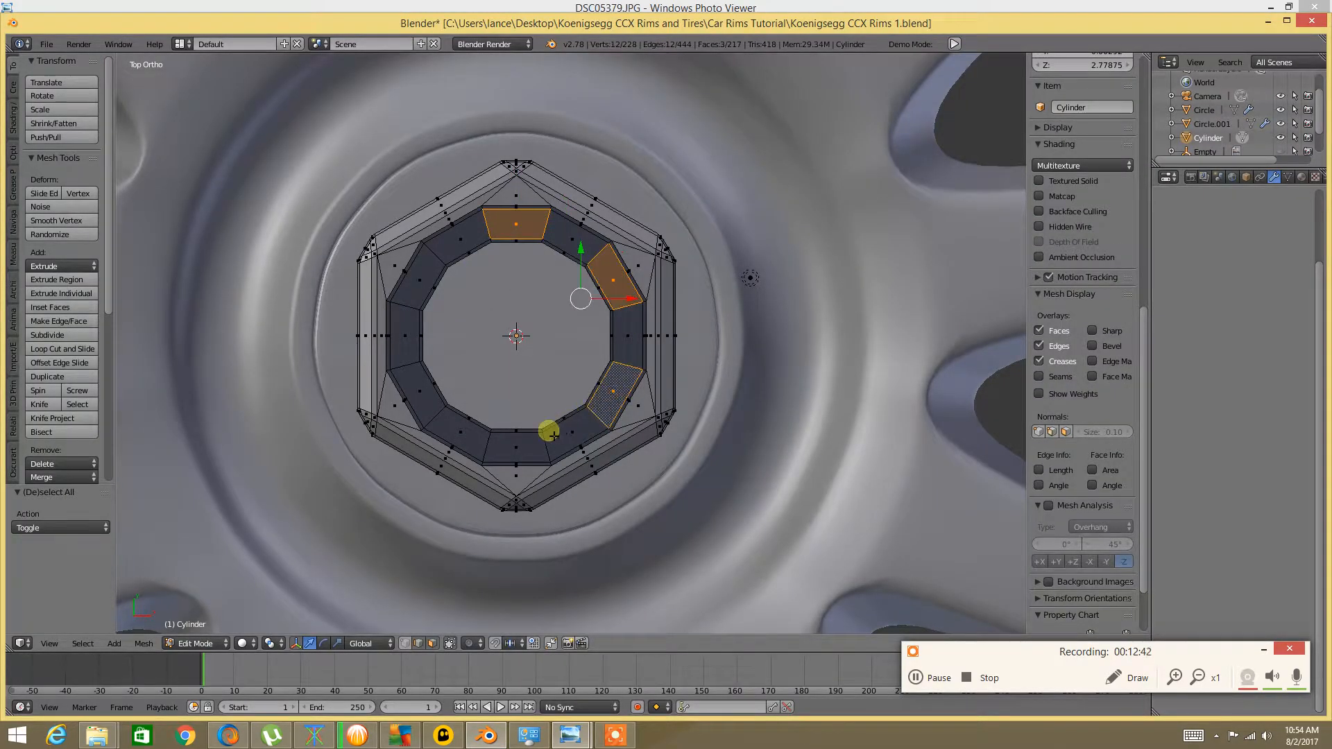
shift+right_click(505, 438)
shift+right_click(424, 393)
shift+right_click(397, 267)
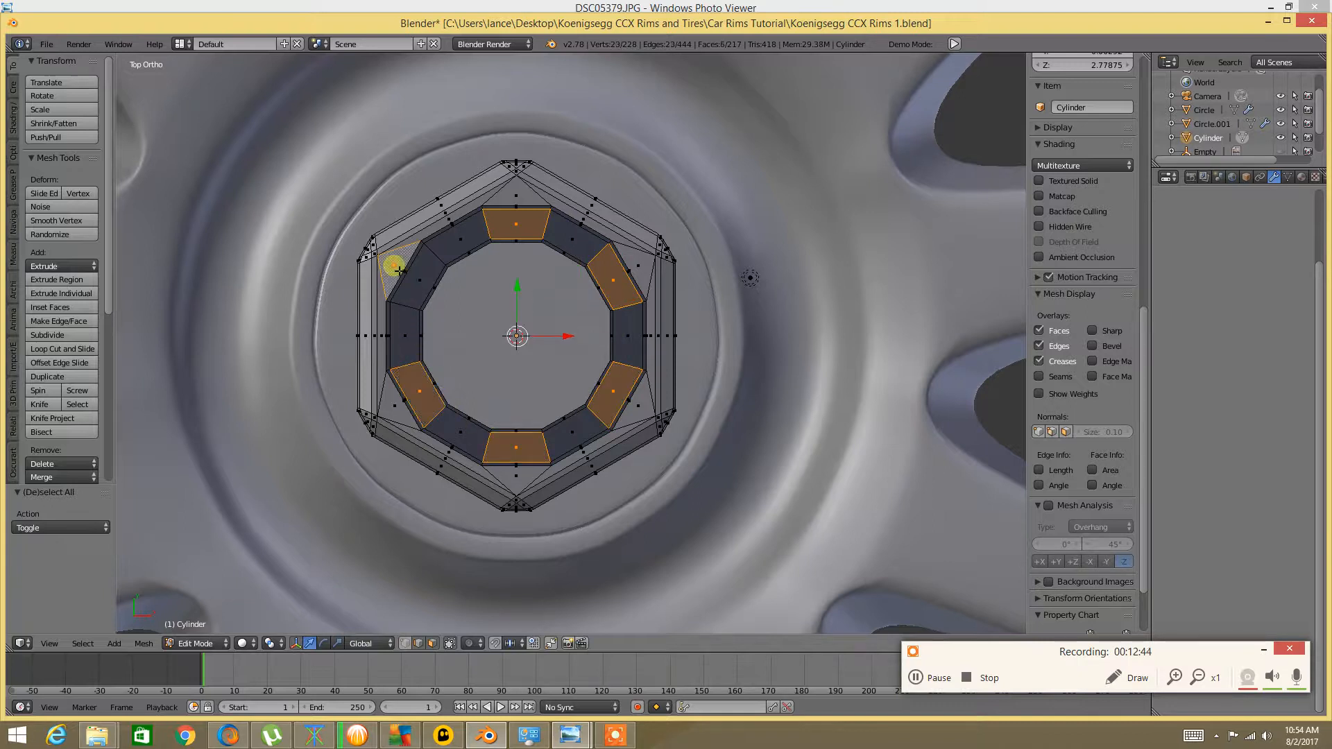
key(ctrl+z)
shift+right_click(419, 281)
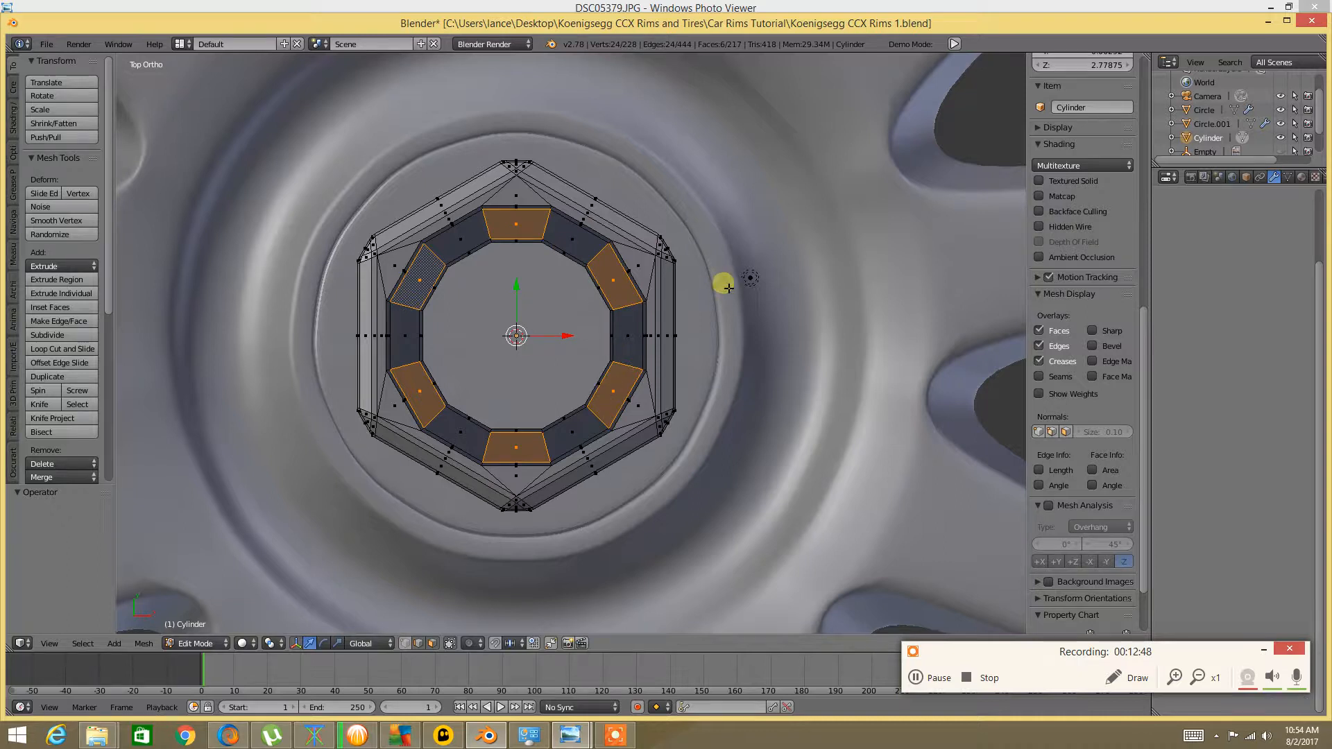
key(e)
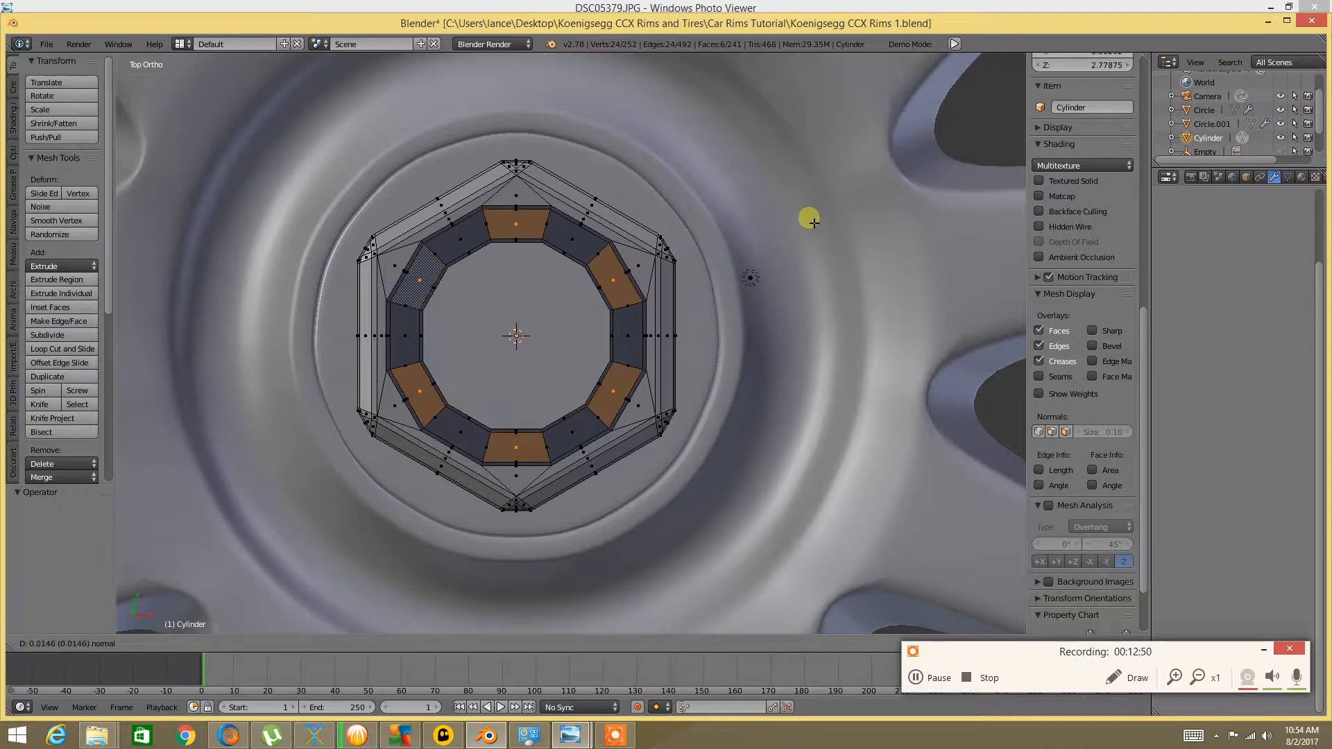
right_click(766, 237)
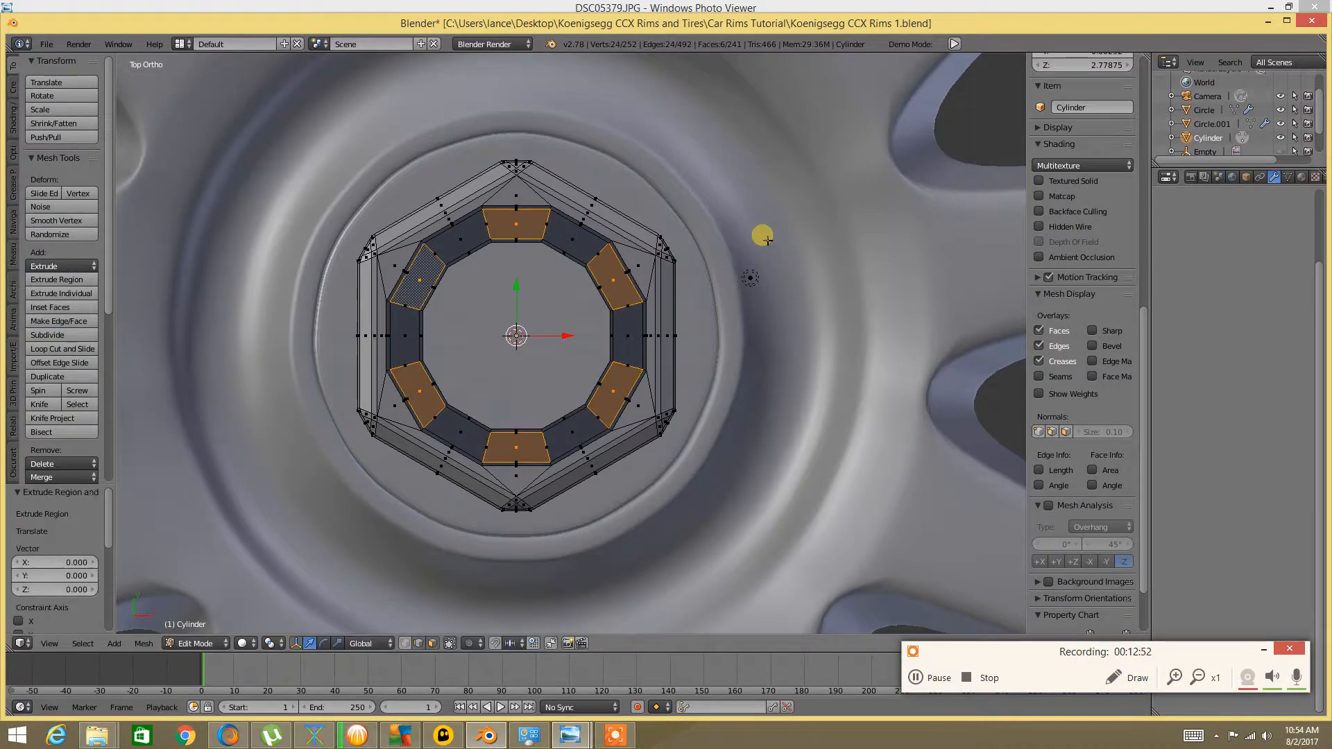
key(ctrl+z)
key(i)
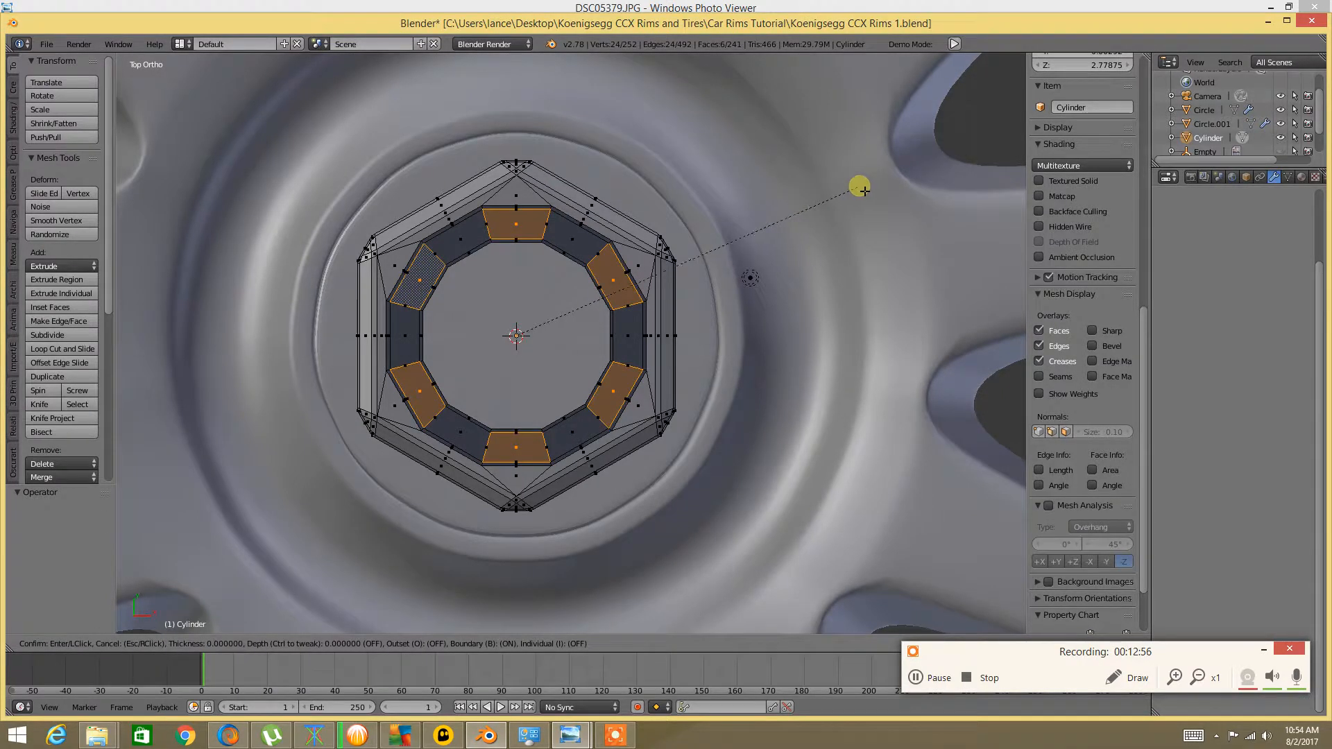
right_click(833, 208)
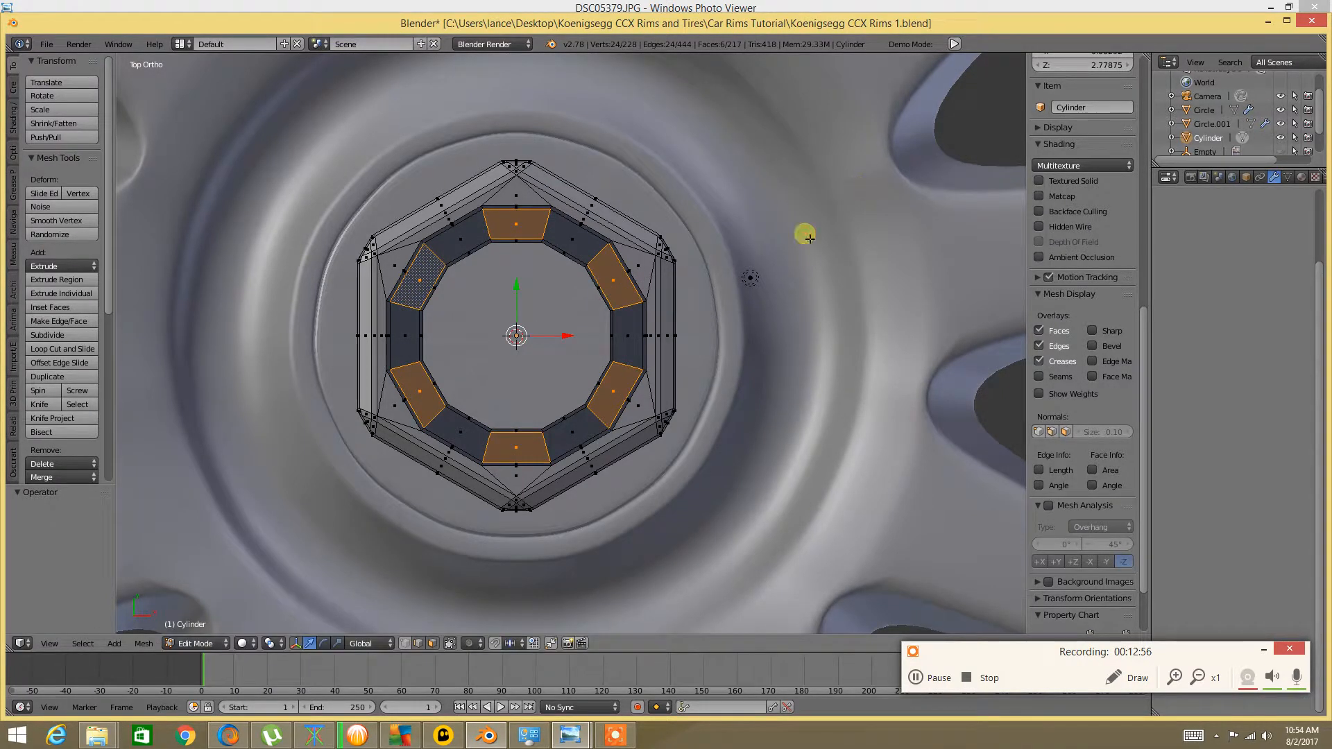
shift+right_click(431, 284)
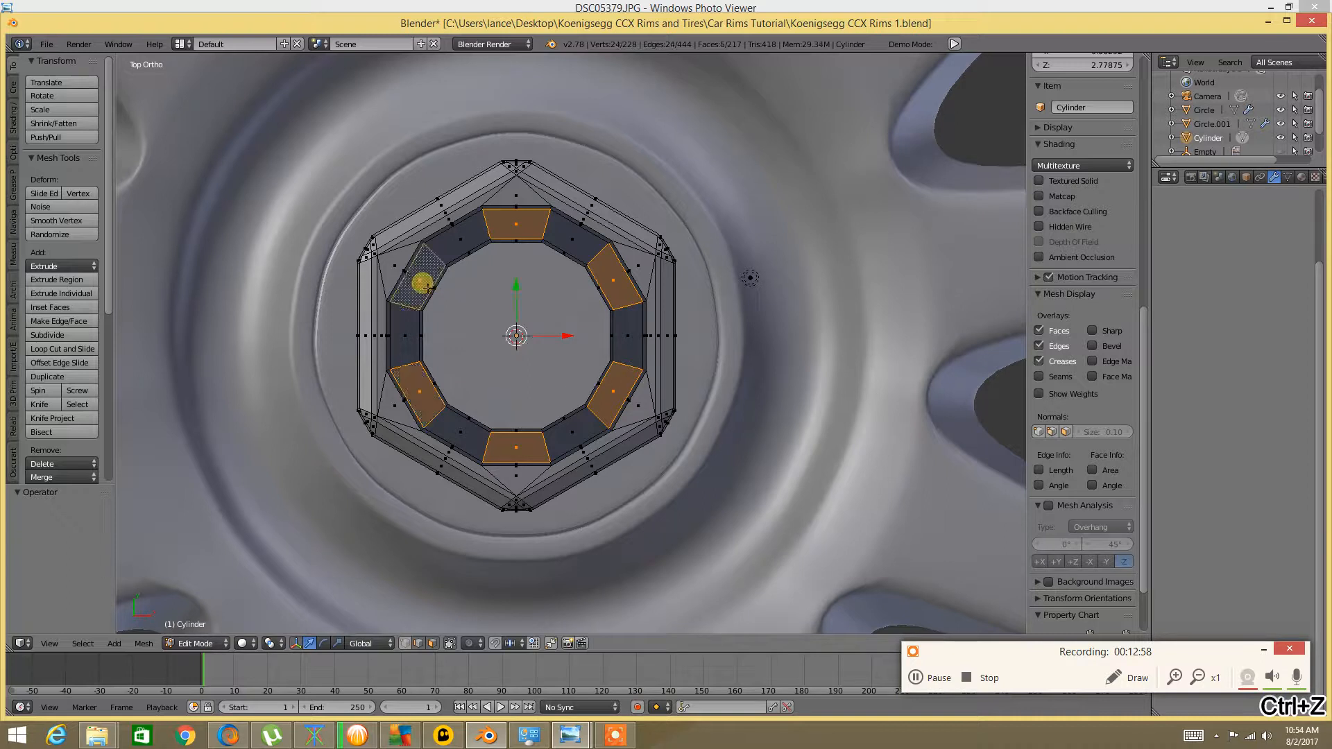
Set the pivot point to Individual Origins, then extrude the six selected faces and scale them down to about 0.454
click(270, 642)
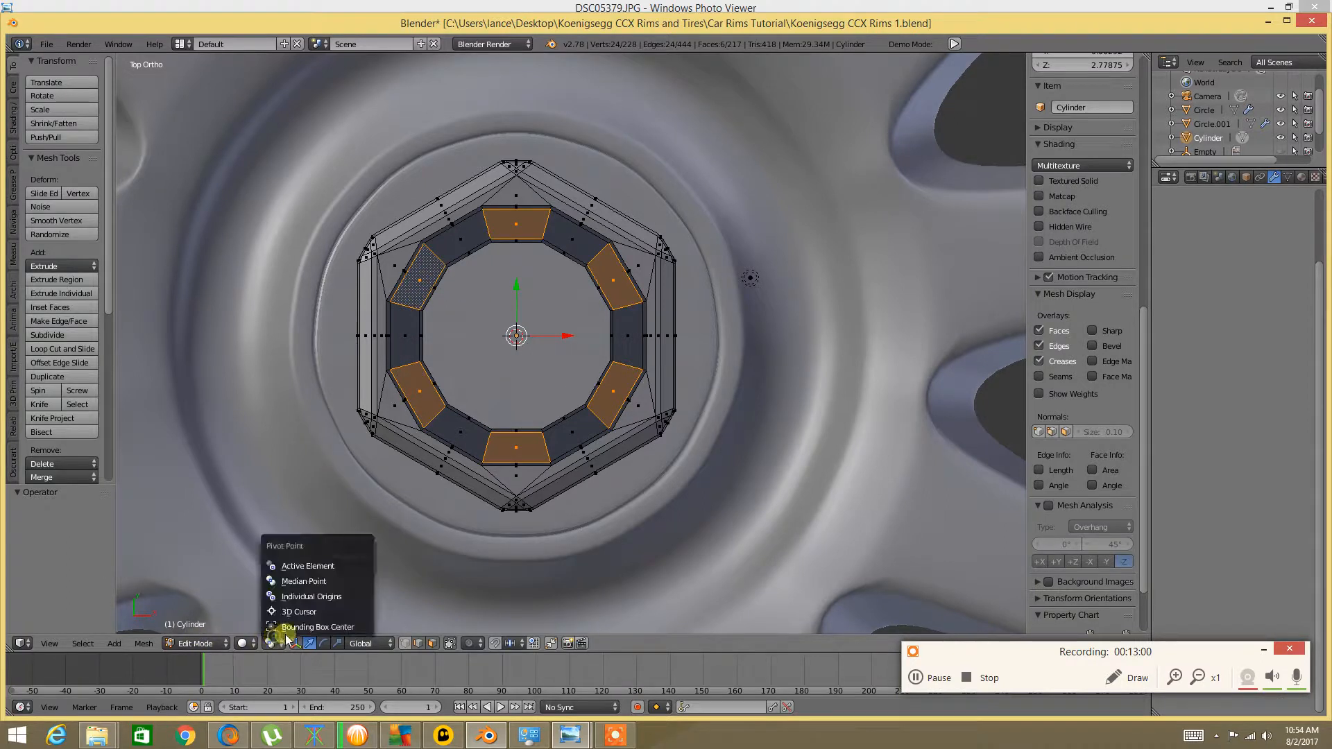
click(303, 584)
key(e)
key(s)
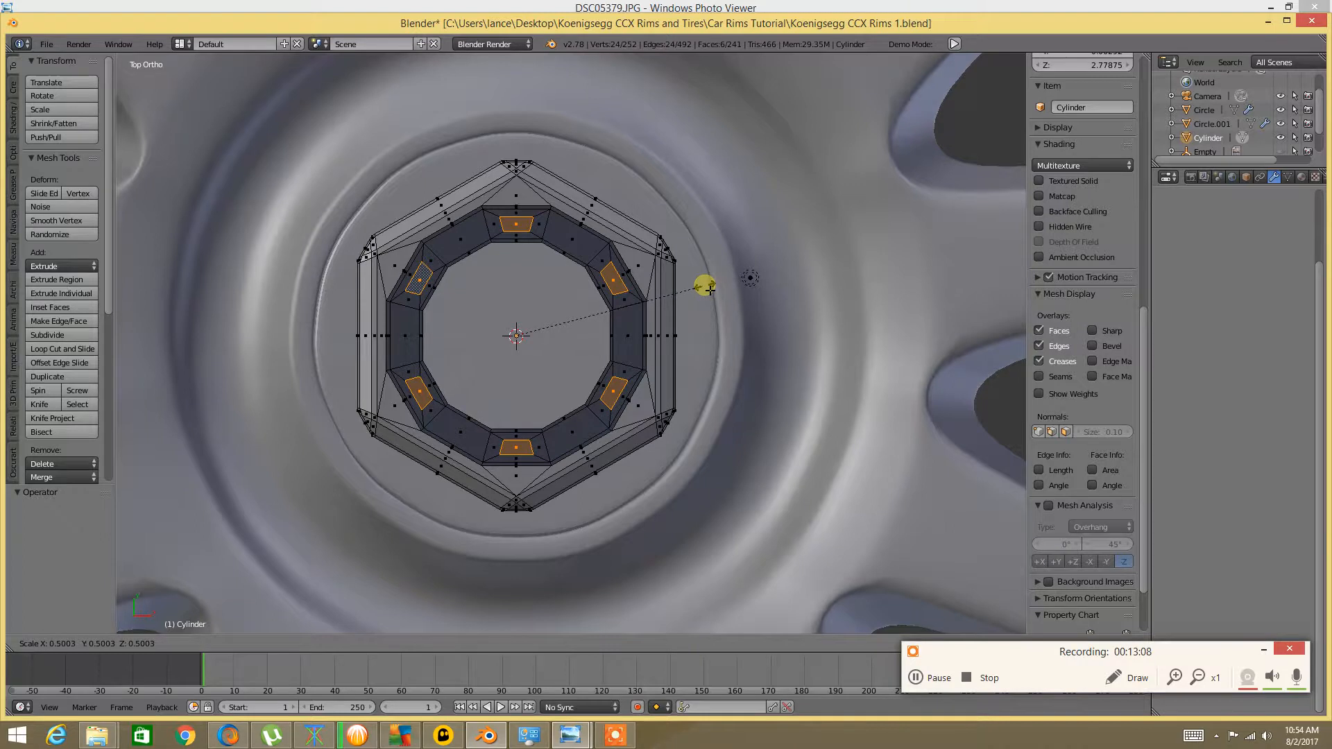
click(693, 295)
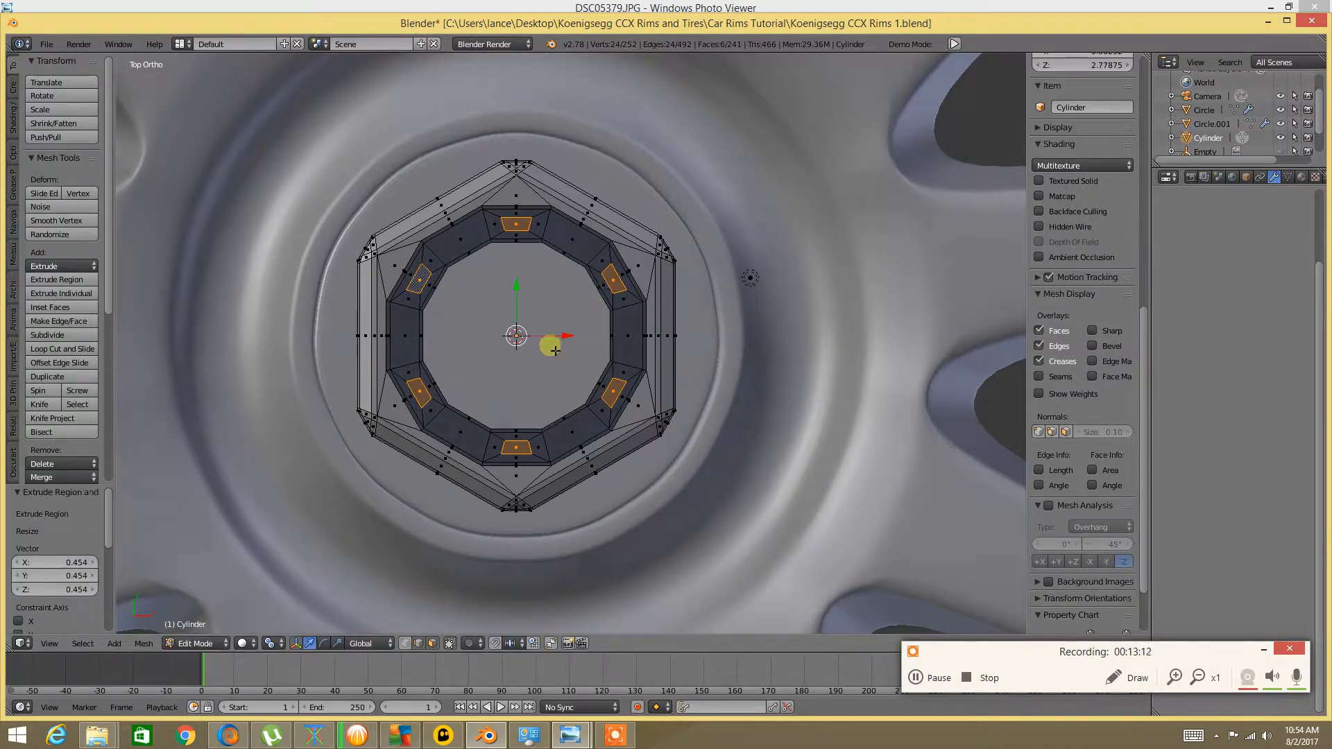
Clear the selection and reselect the six inset faces around the ring, starting with the uppermost one
scroll(579, 323, up, 3)
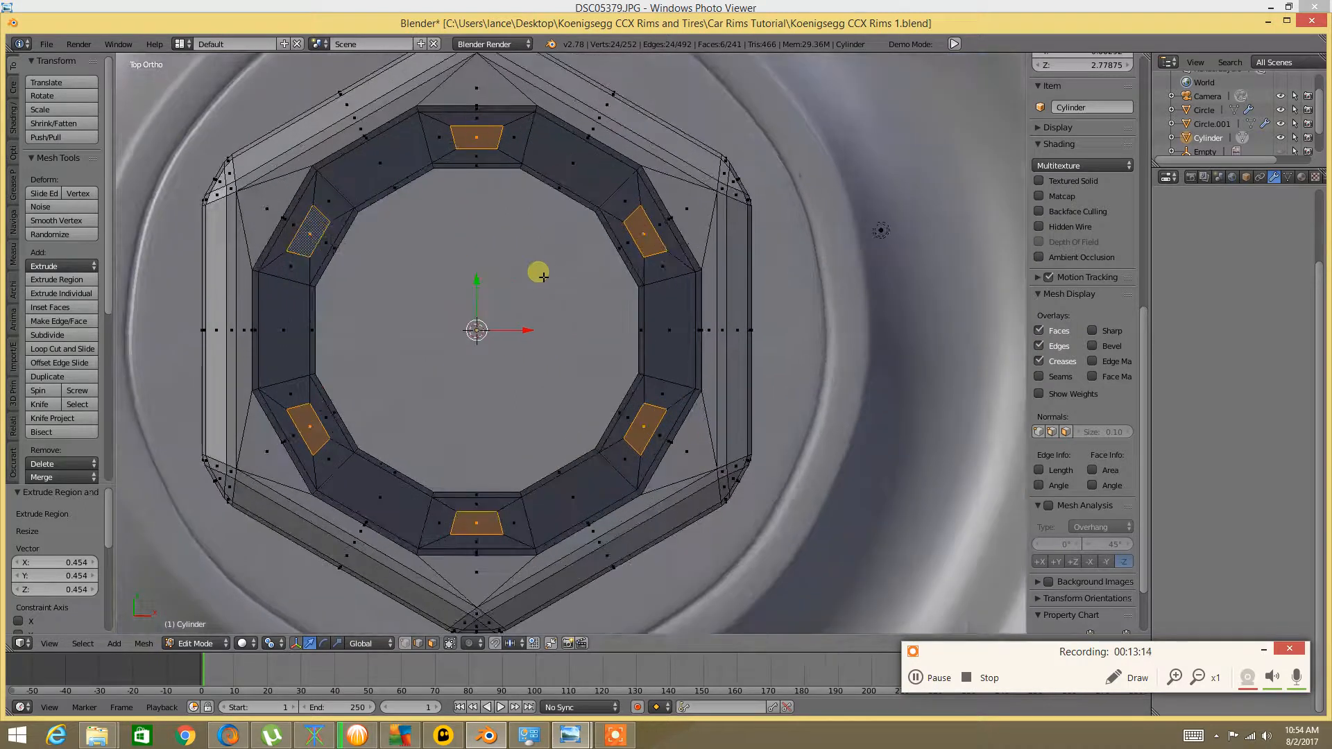
shift+middle_drag(481, 235, 541, 233)
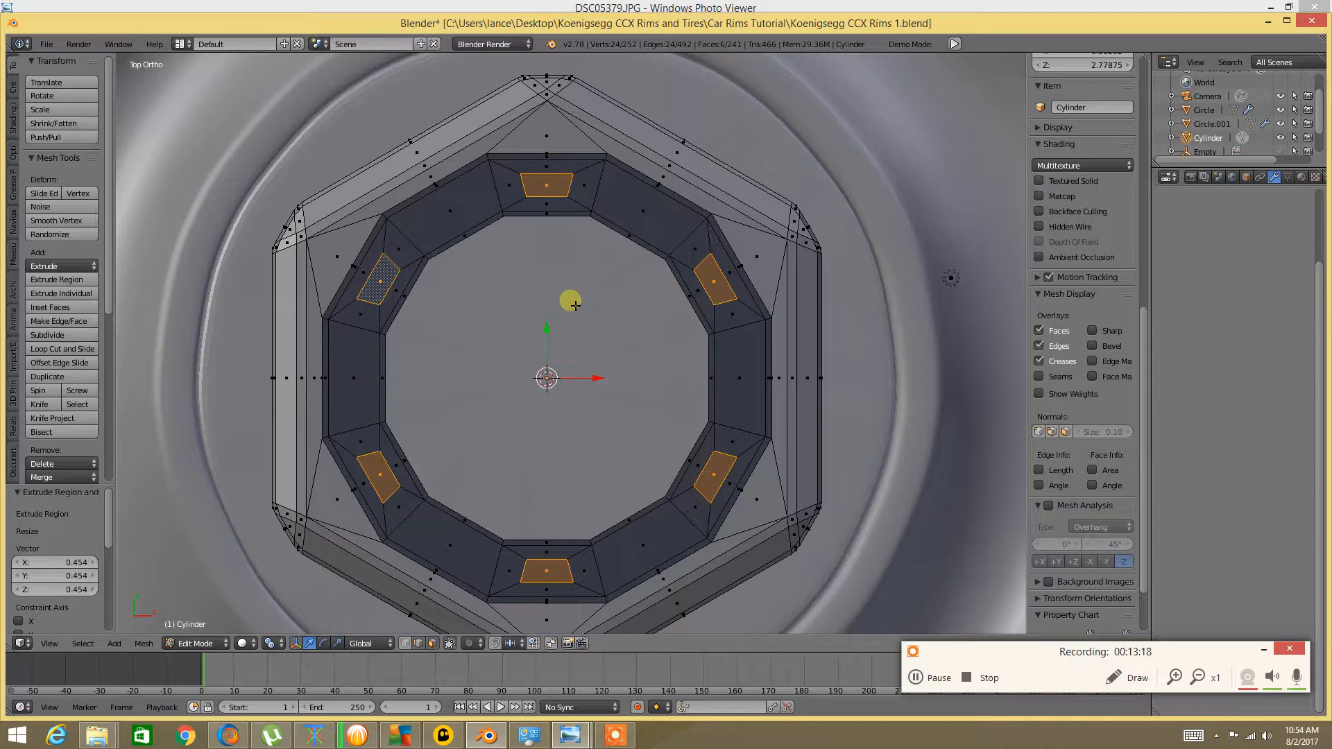
key(a)
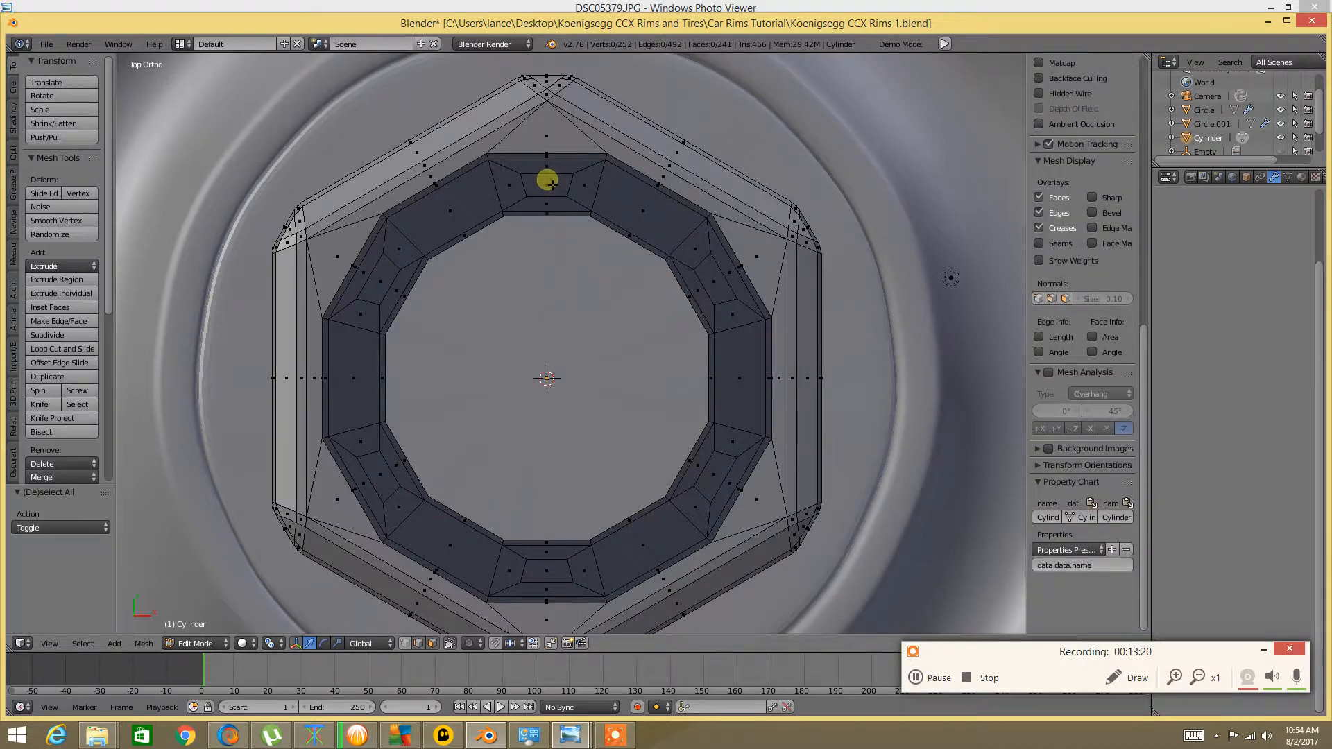
right_click(548, 182)
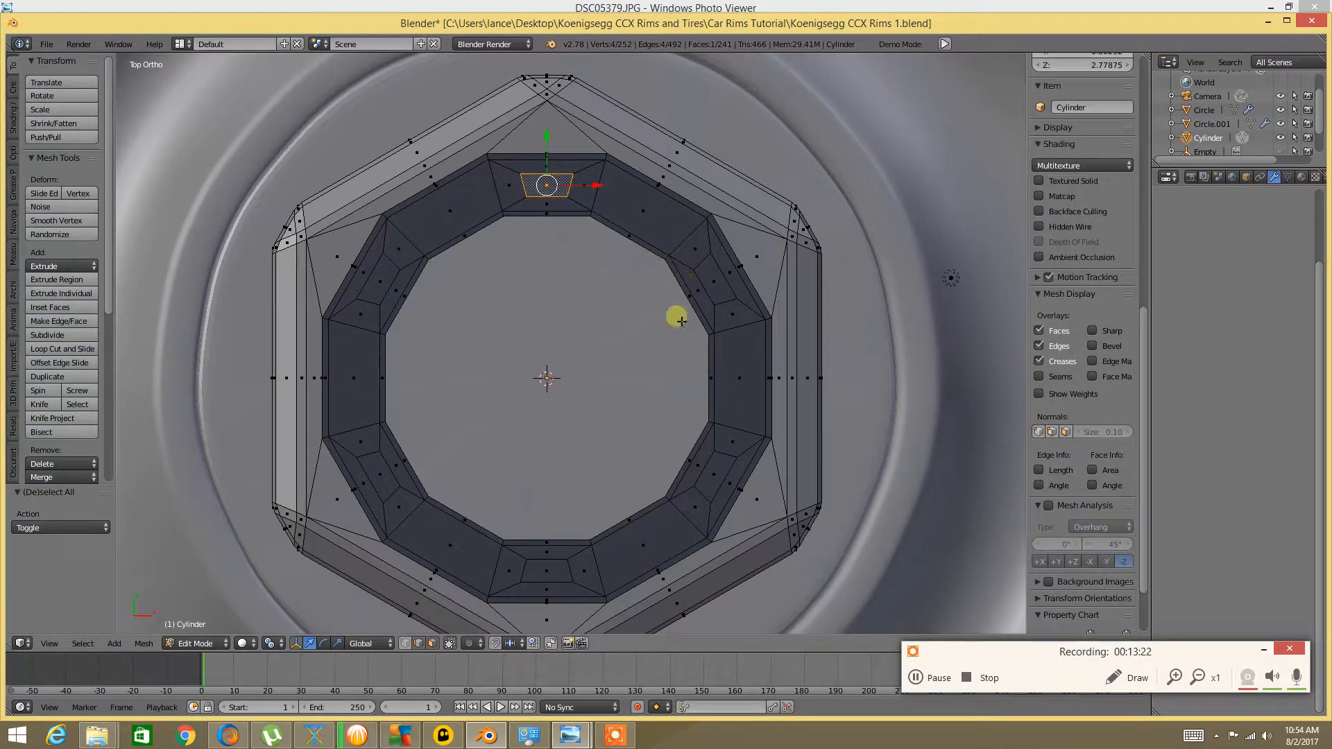
shift+right_click(715, 280)
shift+right_click(714, 471)
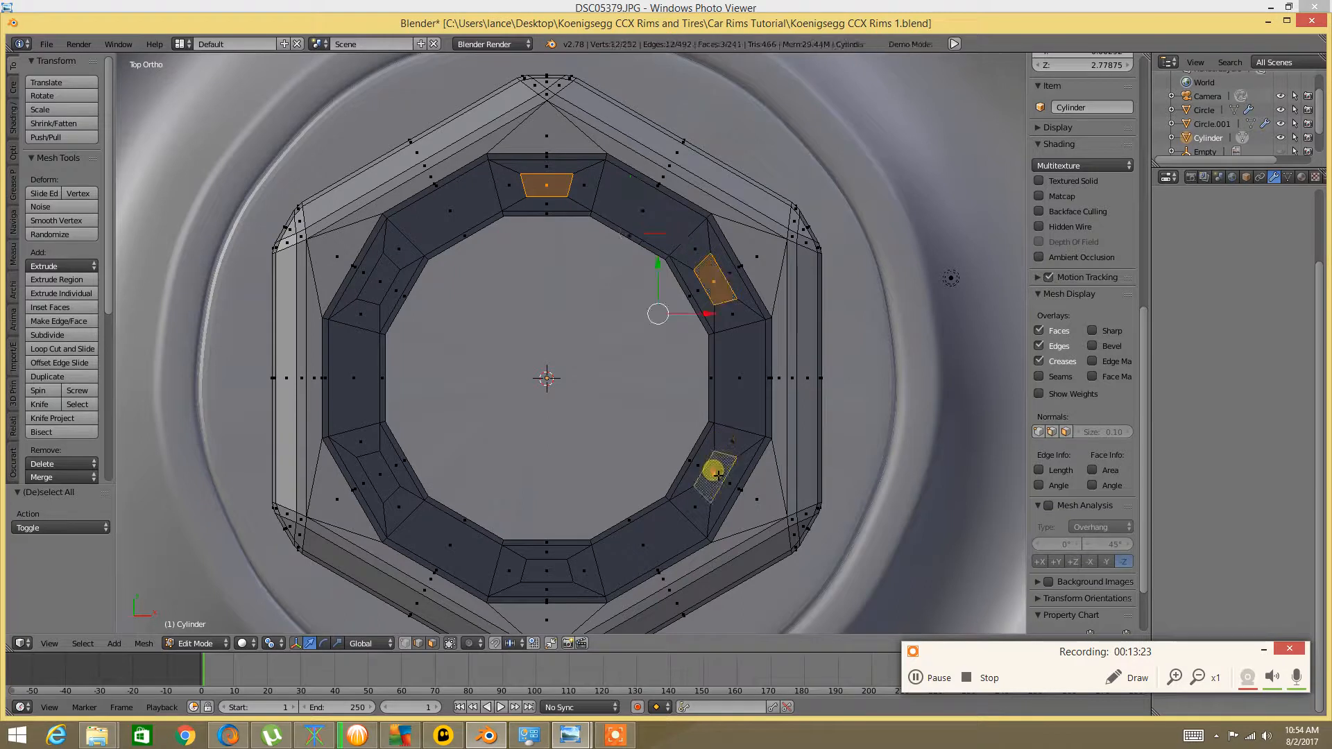
shift+right_click(521, 553)
shift+right_click(375, 471)
shift+right_click(380, 281)
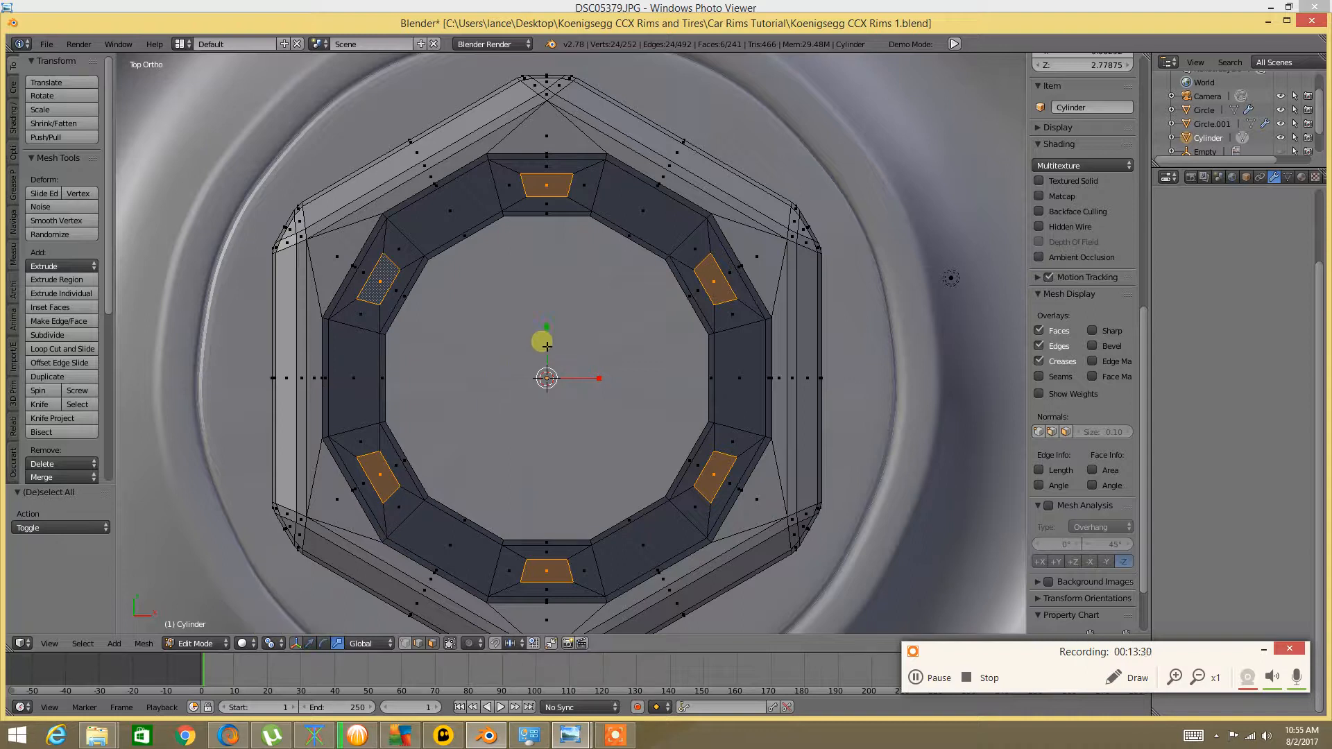
Try to stretch the six inset faces by about 1.4 along Y, adjust them along X and clear the selection
key(s)
key(y)
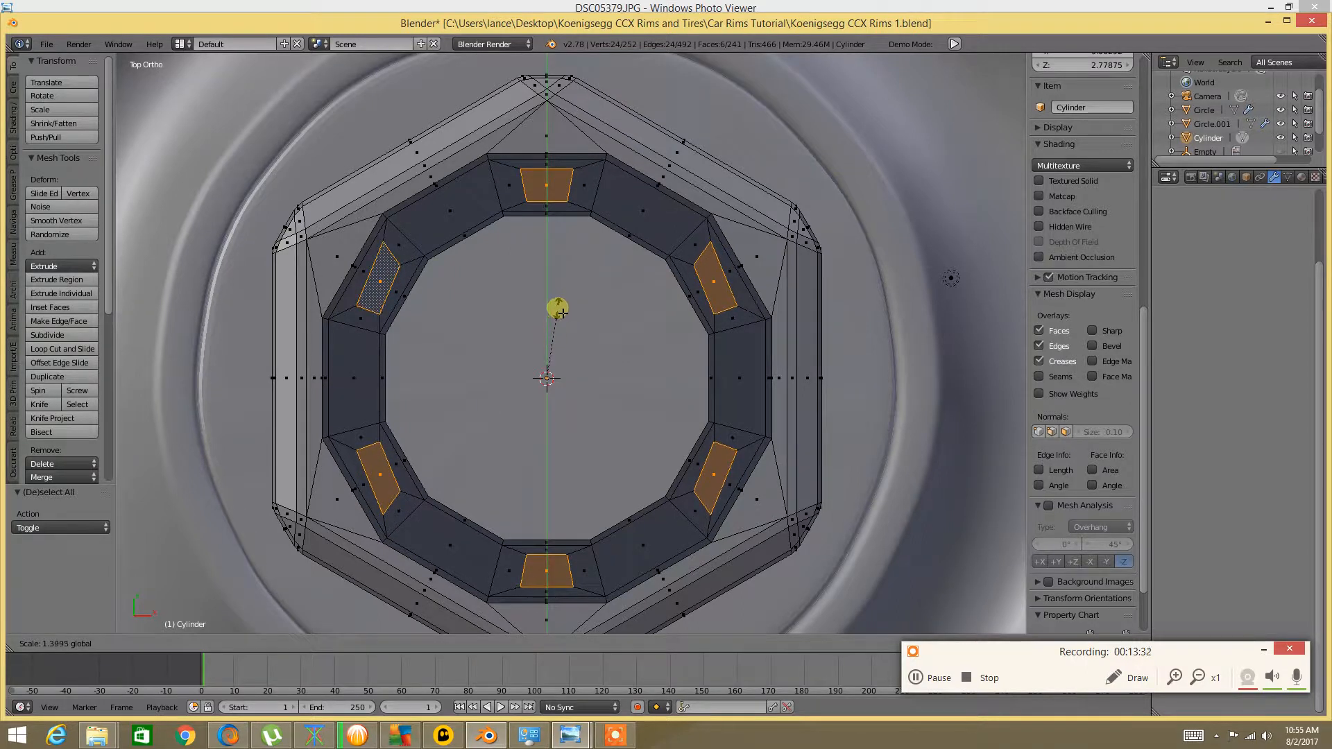
click(558, 309)
key(s)
key(x)
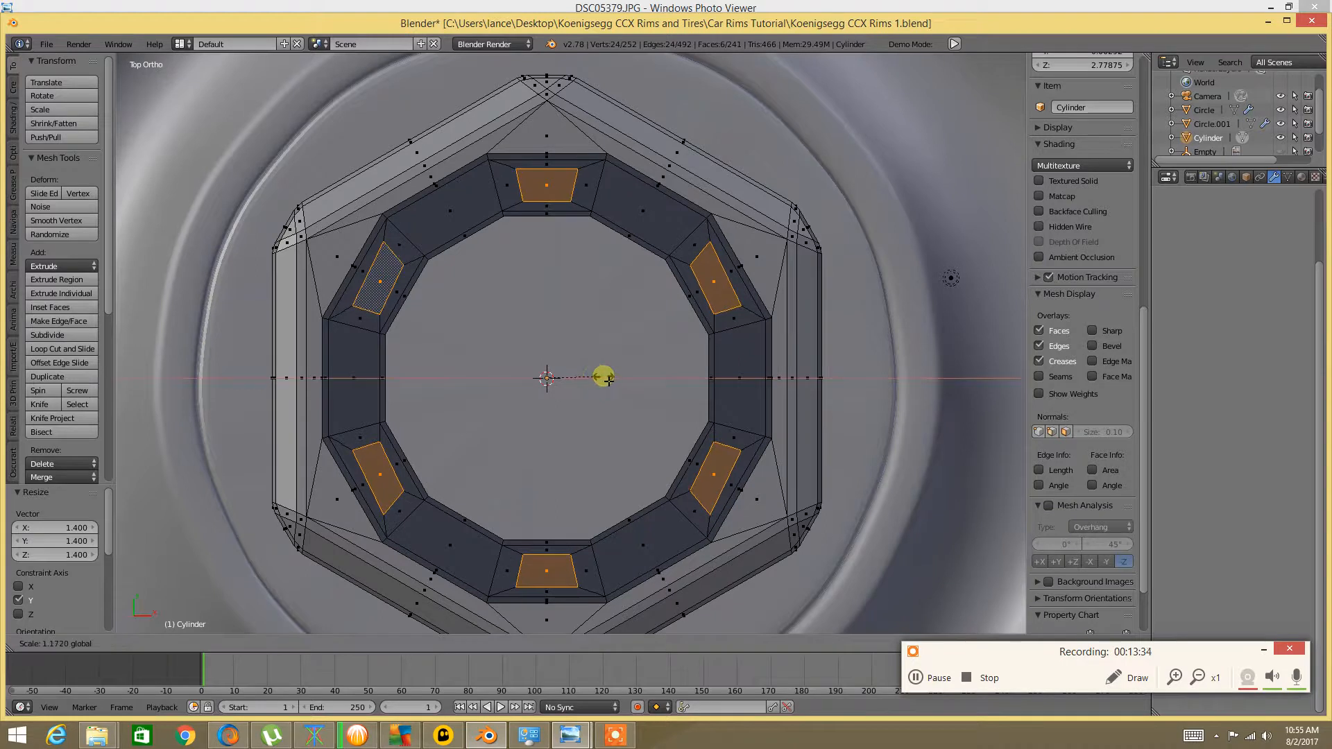
click(586, 377)
key(a)
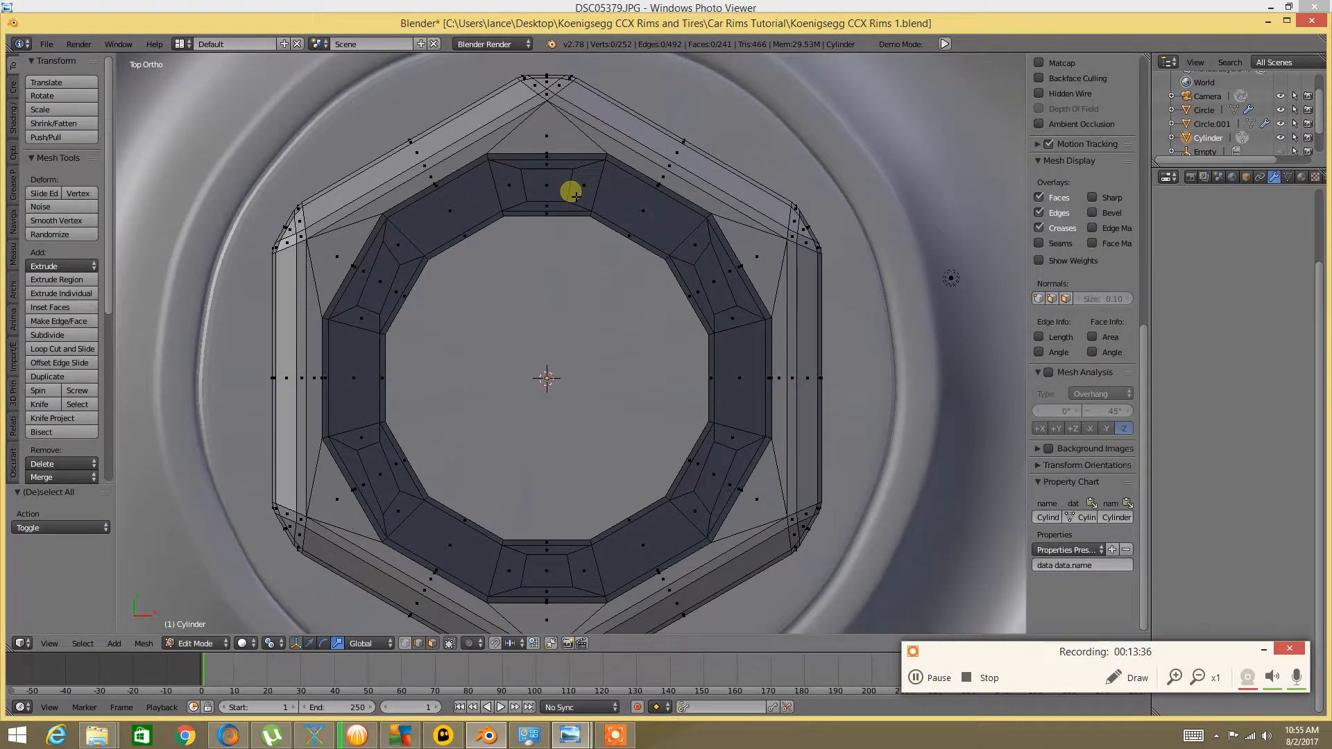
Try to pick a side edge of the uppermost inset face, and undo back past the stretching of the six faces
key(ctrl+Tab)
click(570, 193)
right_click(562, 188)
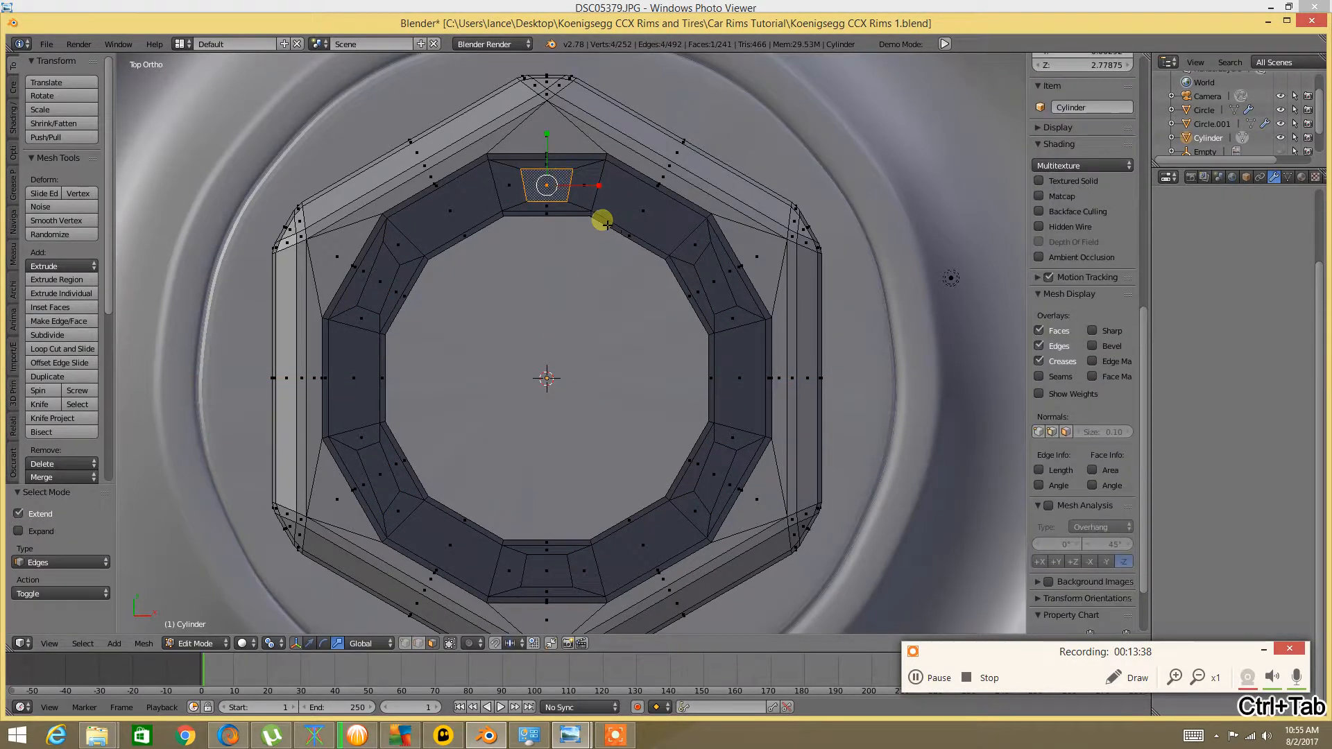
key(a)
key(ctrl+Tab)
click(533, 201)
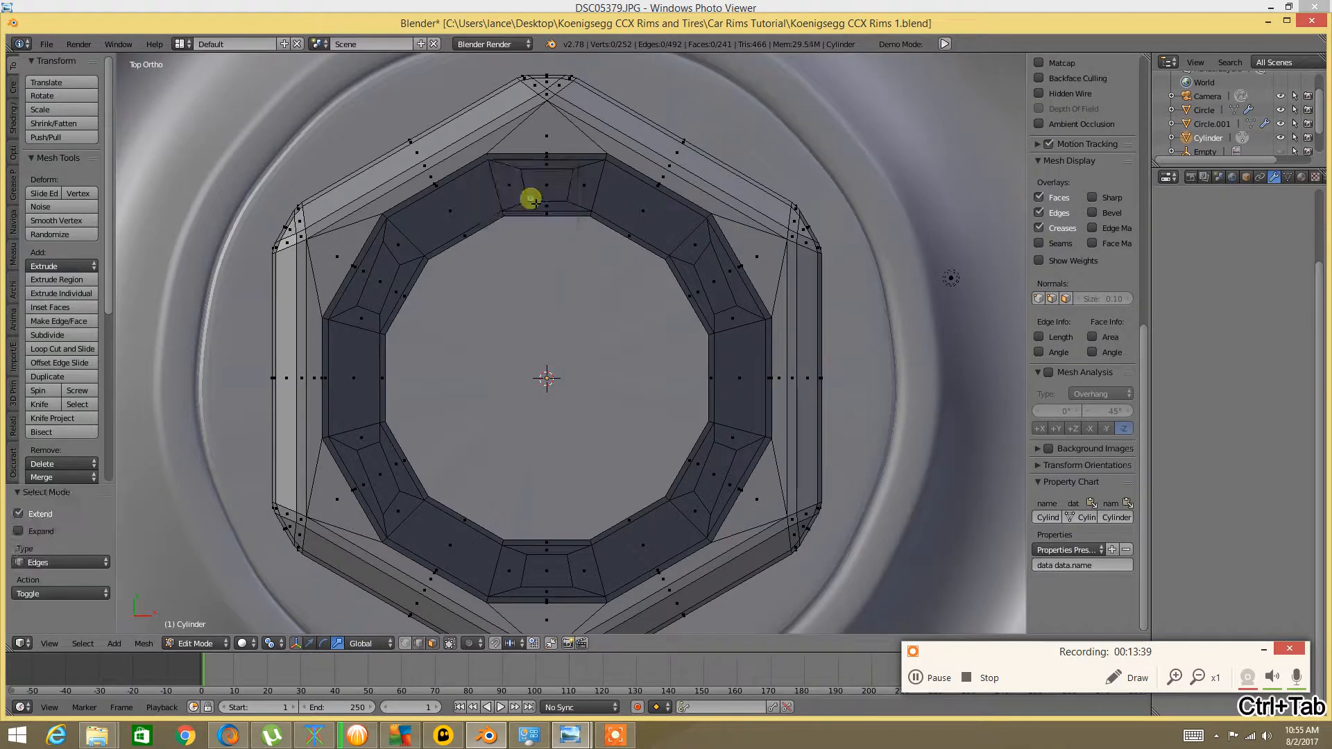
right_click(567, 186)
key(ctrl+z)
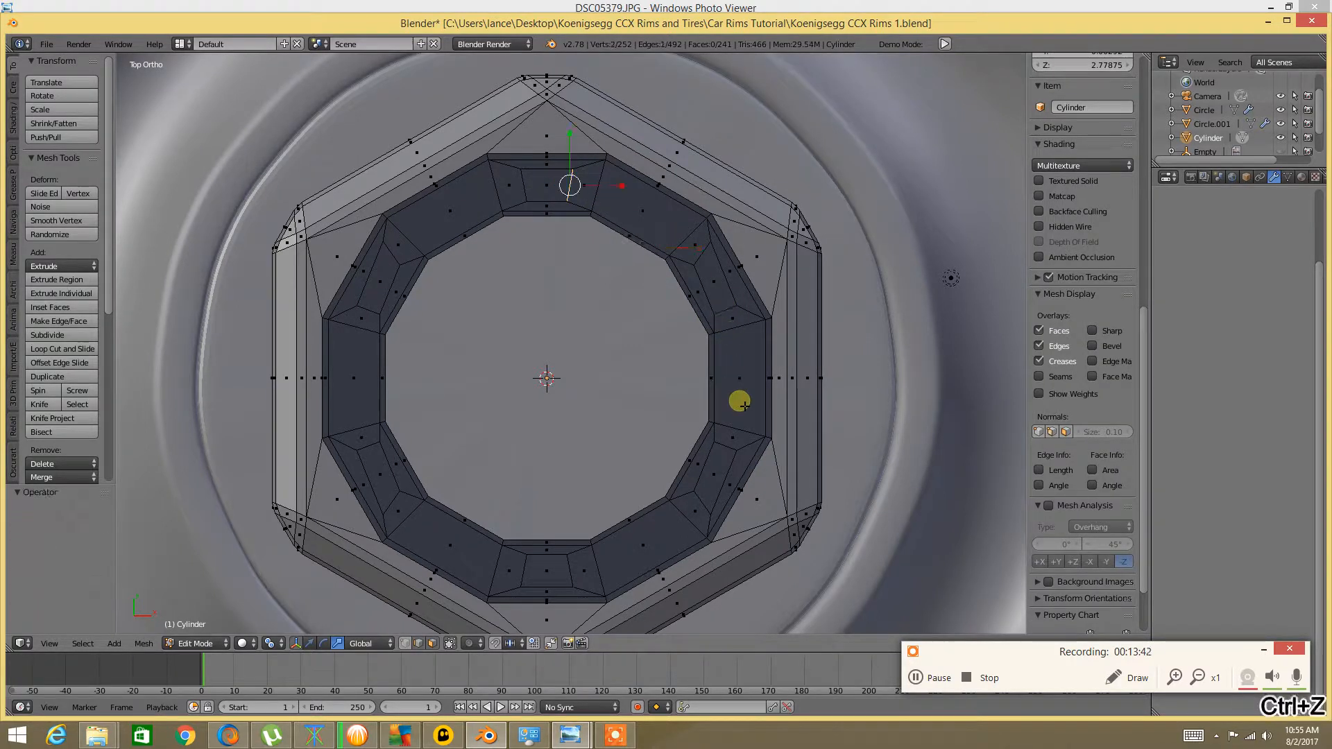
key(ctrl+z)
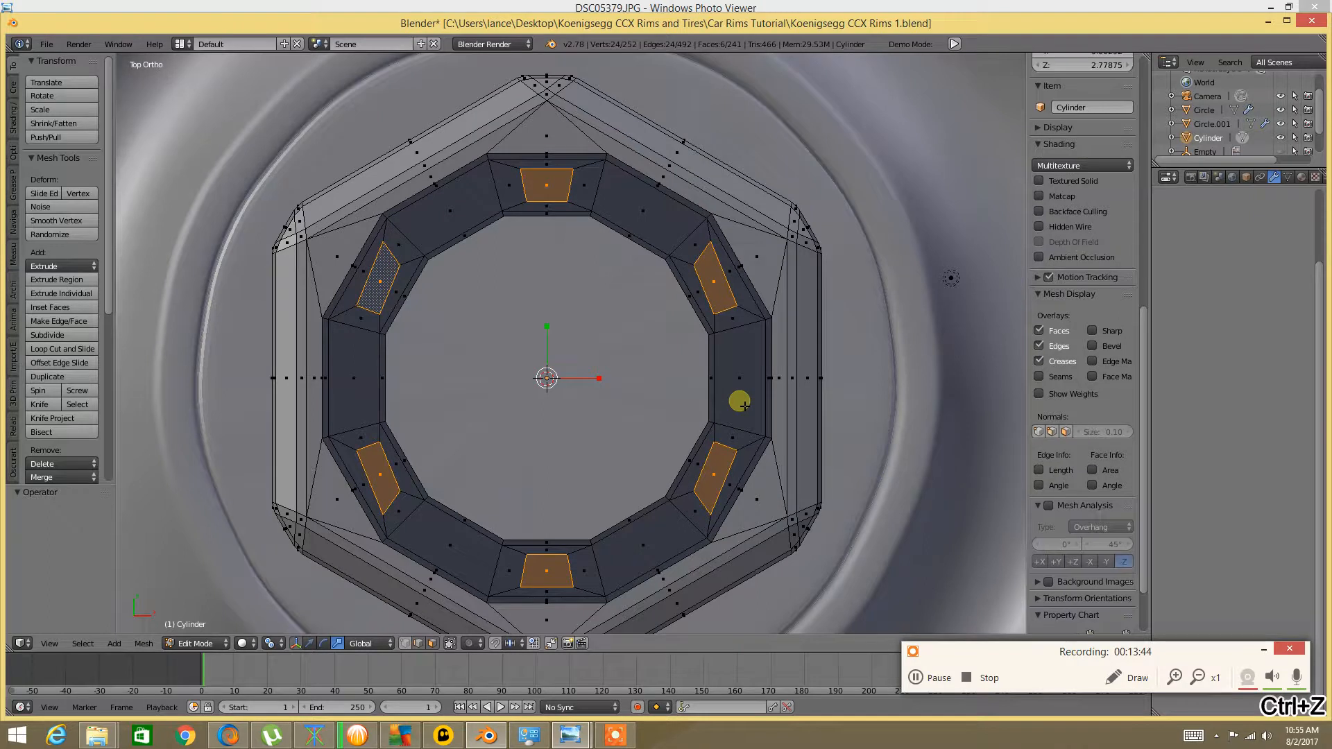
shift+middle_drag(551, 286, 545, 290)
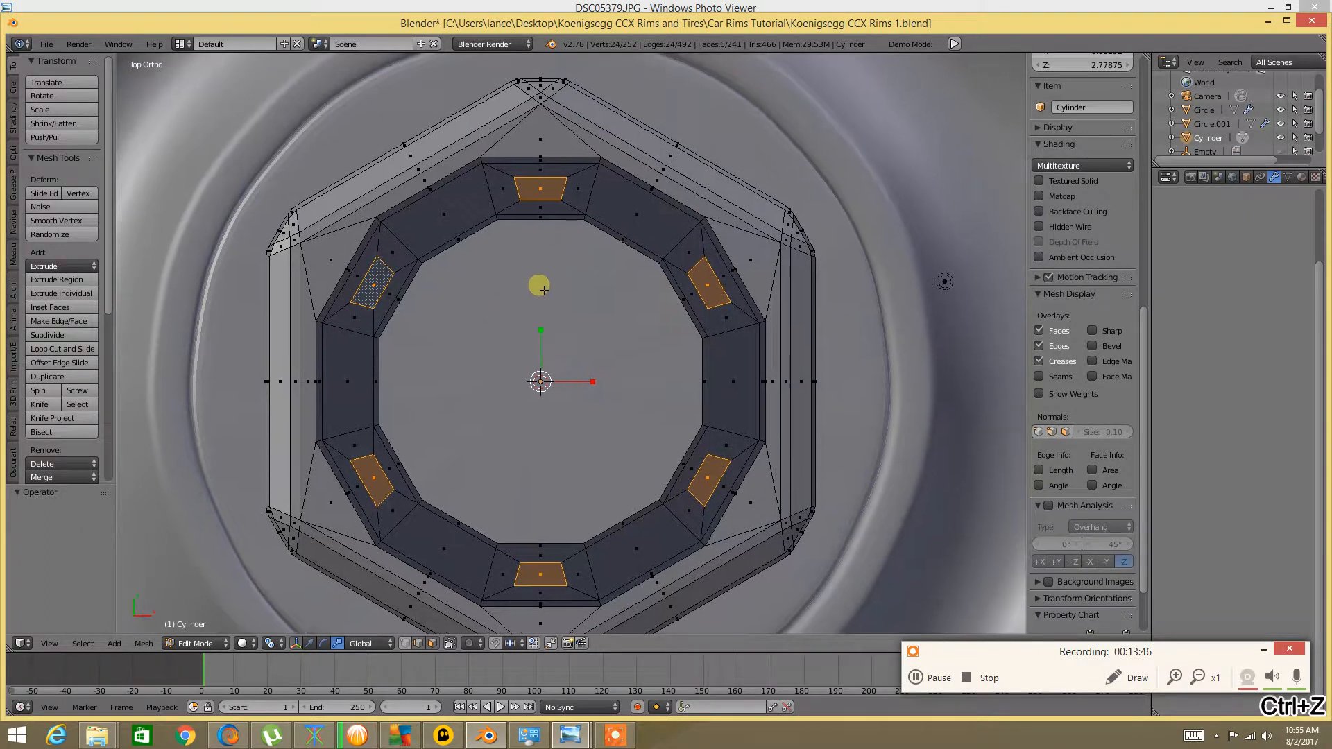
Scale the six inset faces up slightly and evenly in all directions, and clear the selection
key(s)
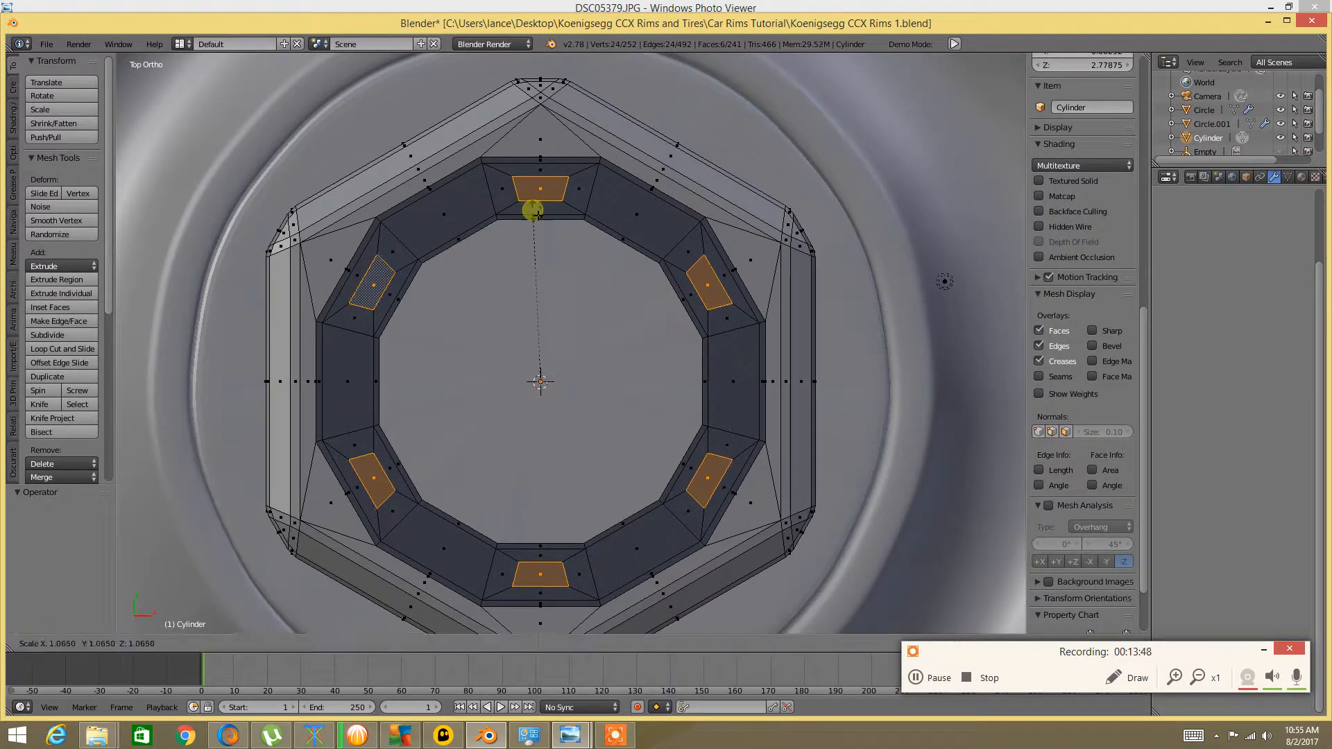
click(538, 215)
key(a)
Switch to edge-only selection and select the right side edge of the uppermost inset face
key(ctrl+Tab)
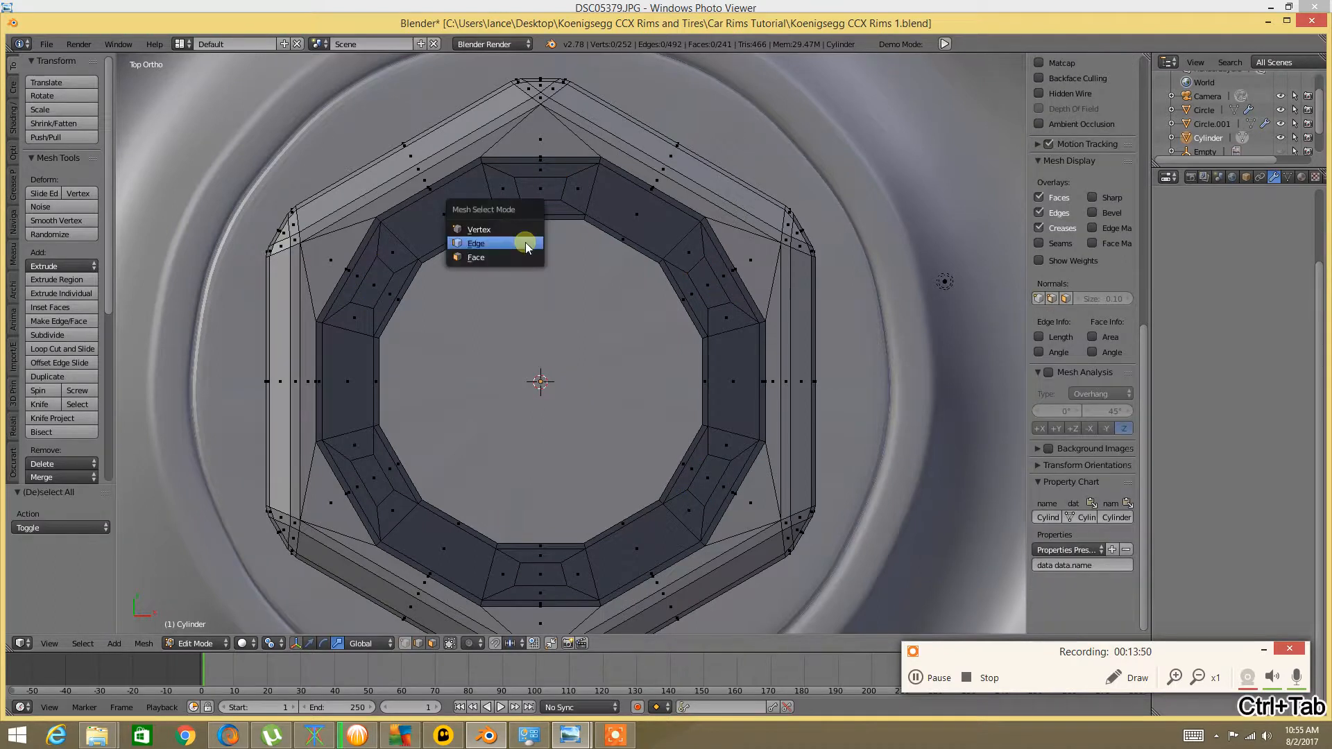
click(525, 244)
click(574, 188)
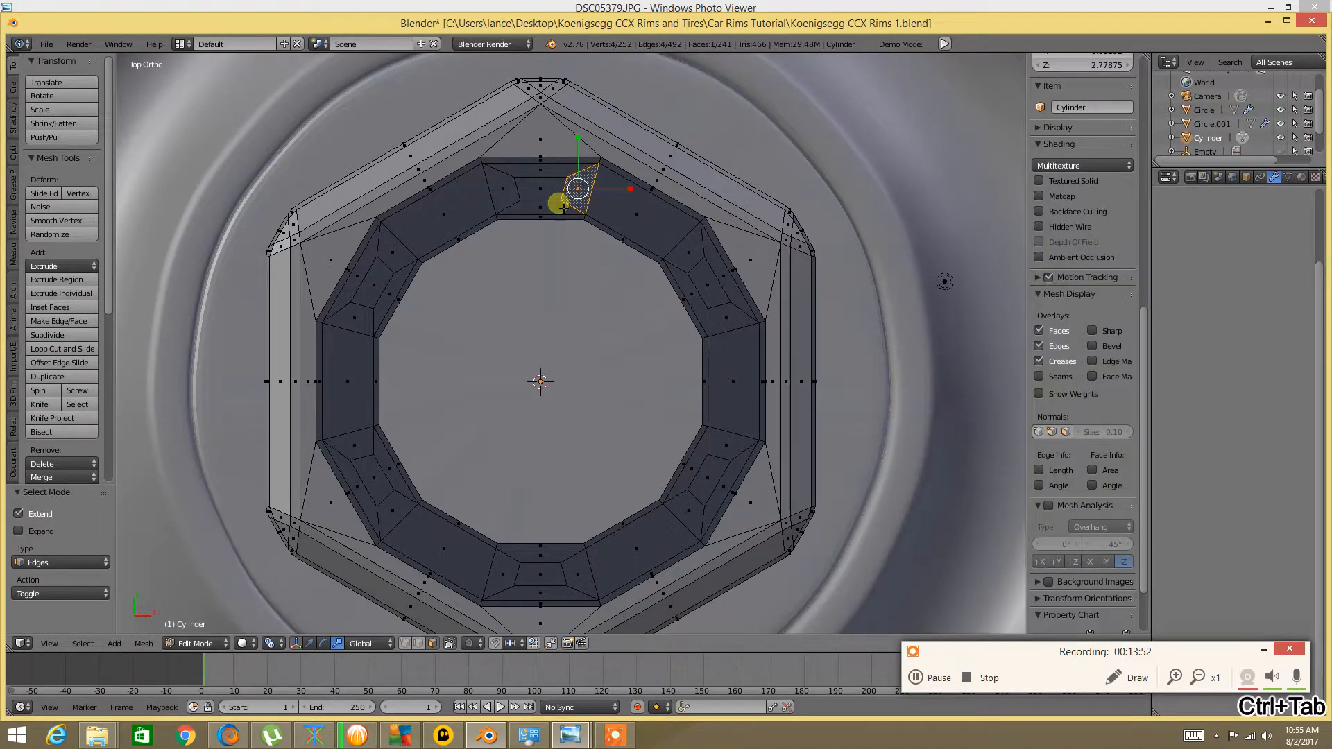
key(a)
key(ctrl+Tab)
click(522, 201)
click(564, 190)
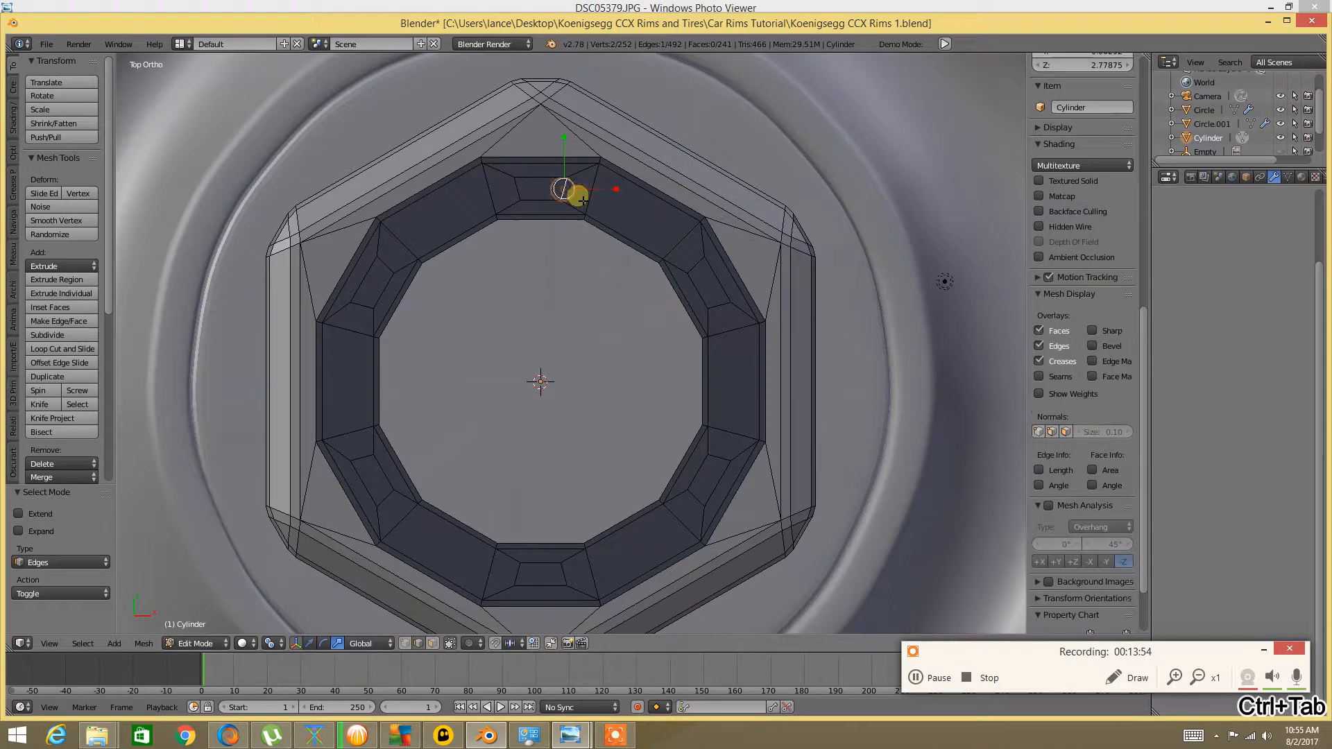
scroll(1072, 240, up, 15)
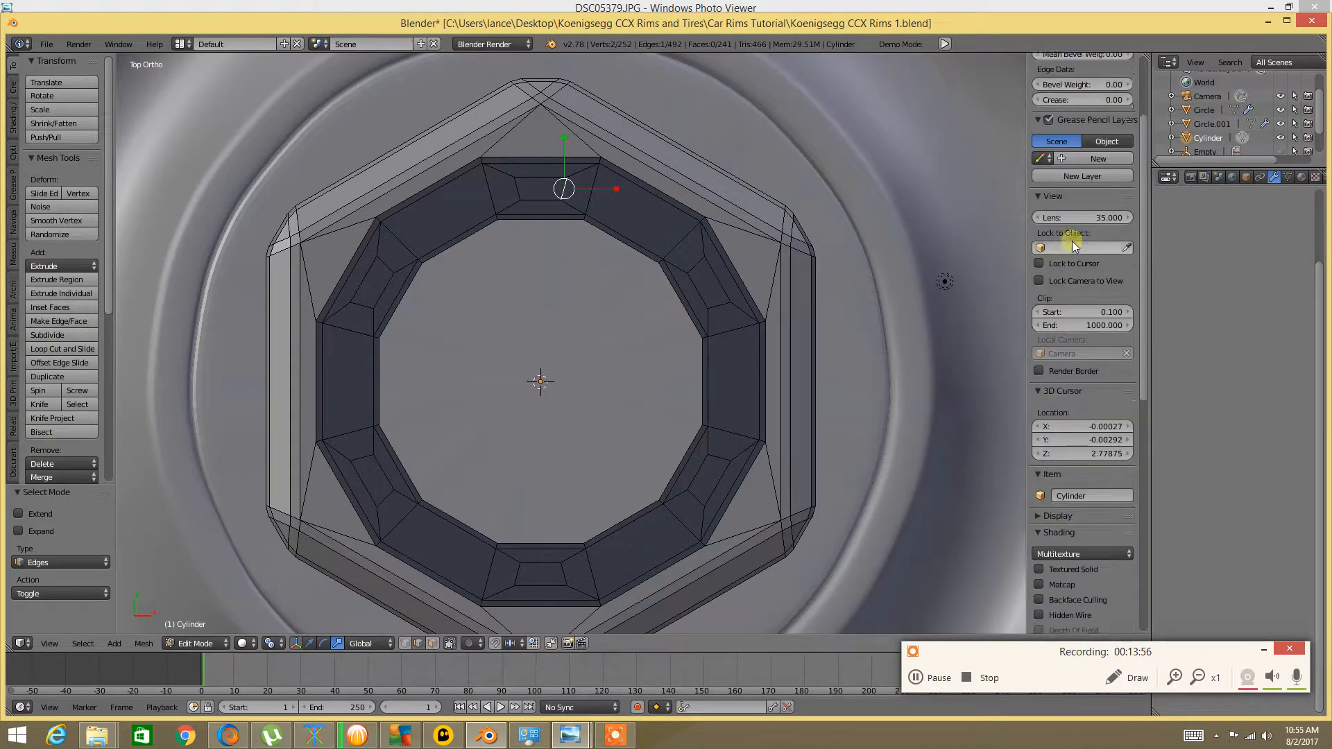
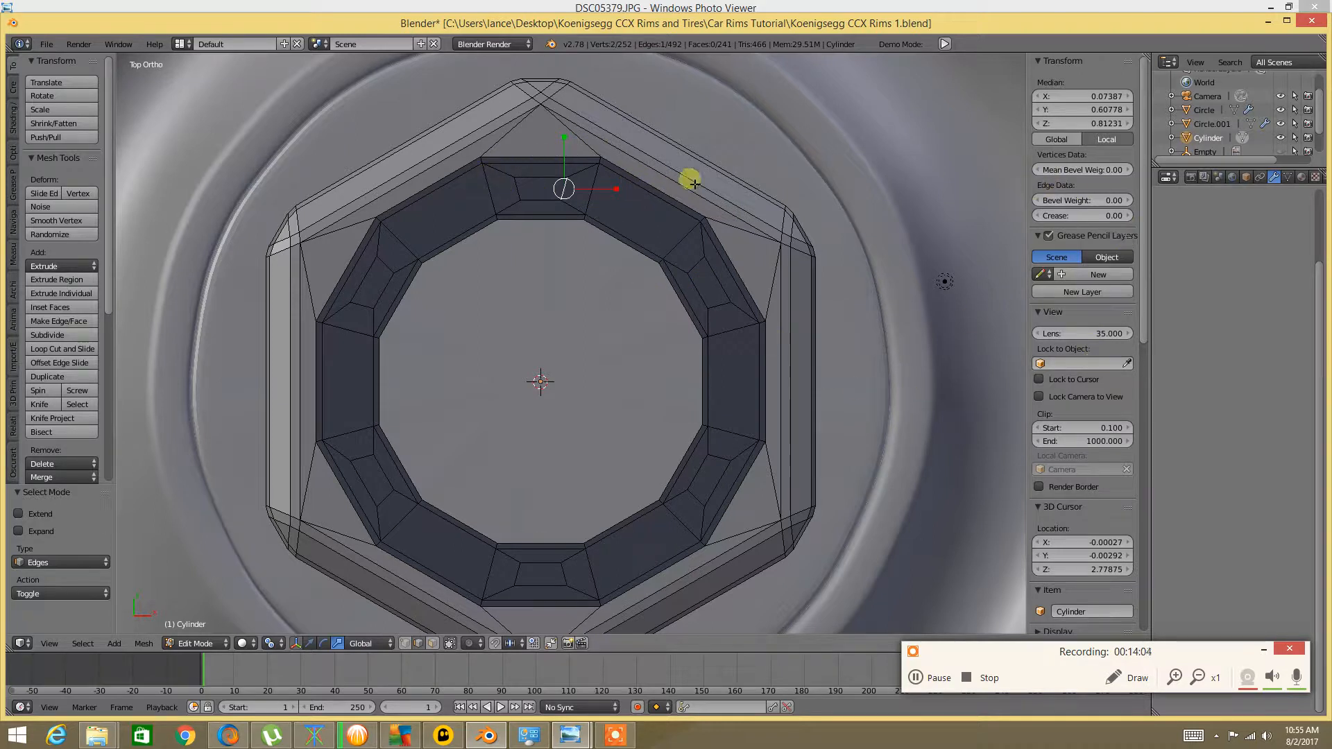
Scale the selected side edge along X until it stands vertical
key(s)
key(x)
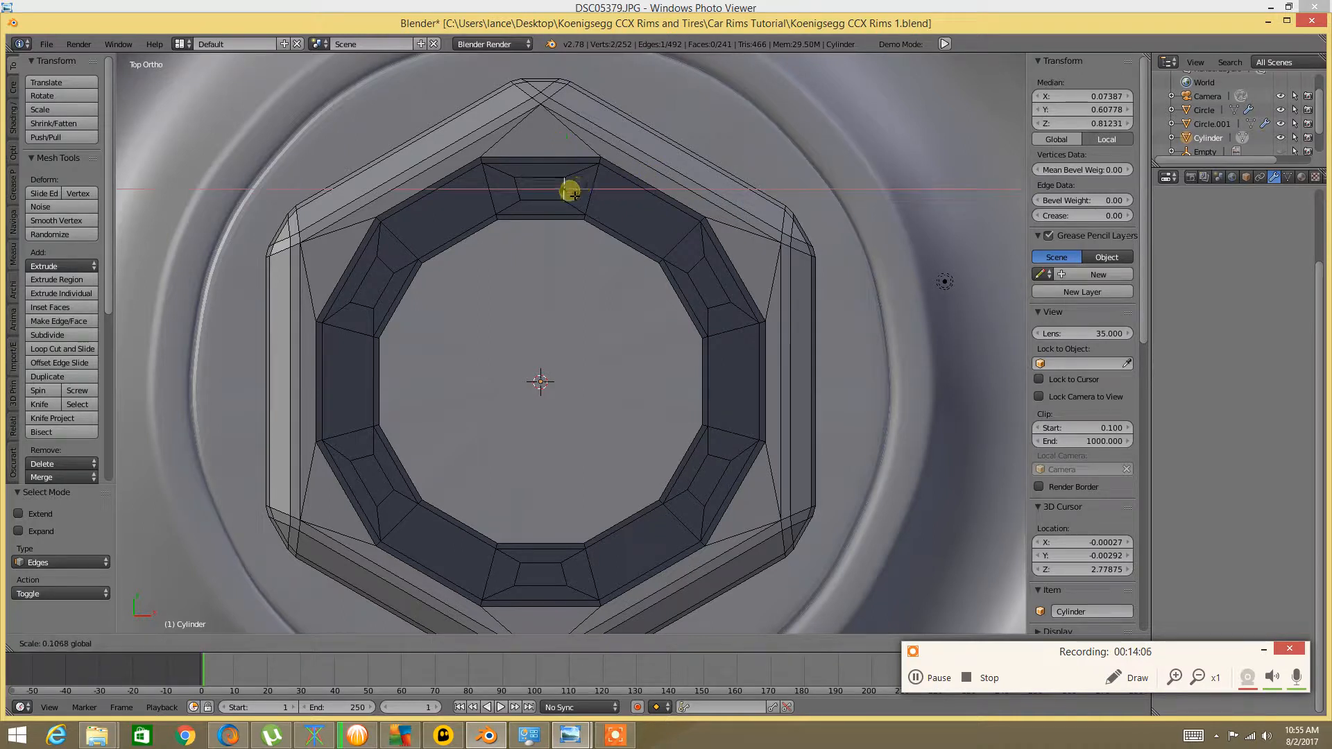
click(576, 193)
key(s)
key(x)
click(535, 186)
key(s)
key(x)
click(562, 192)
Select the opposite, left side edge of the uppermost inset face and scale it along X until it stands vertical
key(a)
right_click(522, 193)
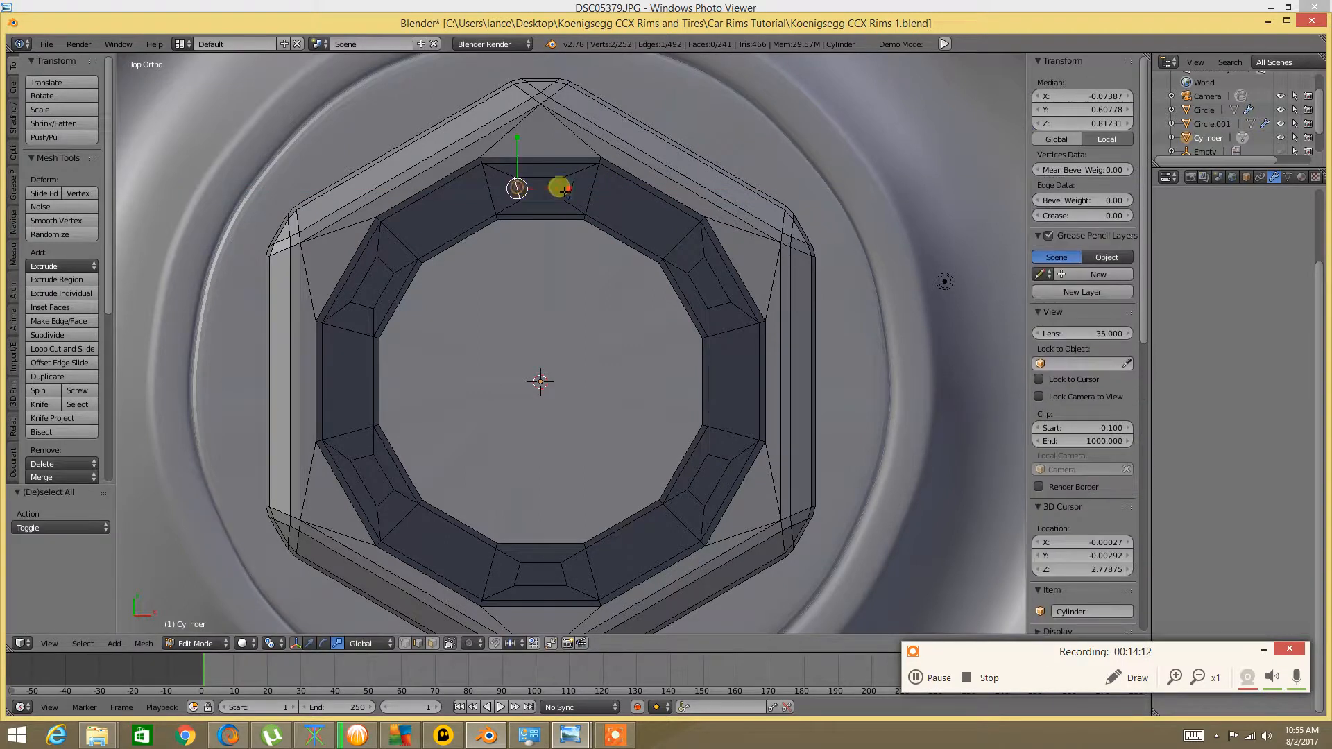
key(s)
key(x)
click(521, 195)
mouse_move(569, 196)
mouse_down()
mouse_move(523, 204)
mouse_move(567, 199)
mouse_move(555, 202)
mouse_up()
Select adjoining edges of the uppermost inset face and scale them along Y and X to make the face narrower and slightly taller
key(a)
right_click(553, 201)
shift+right_click(549, 190)
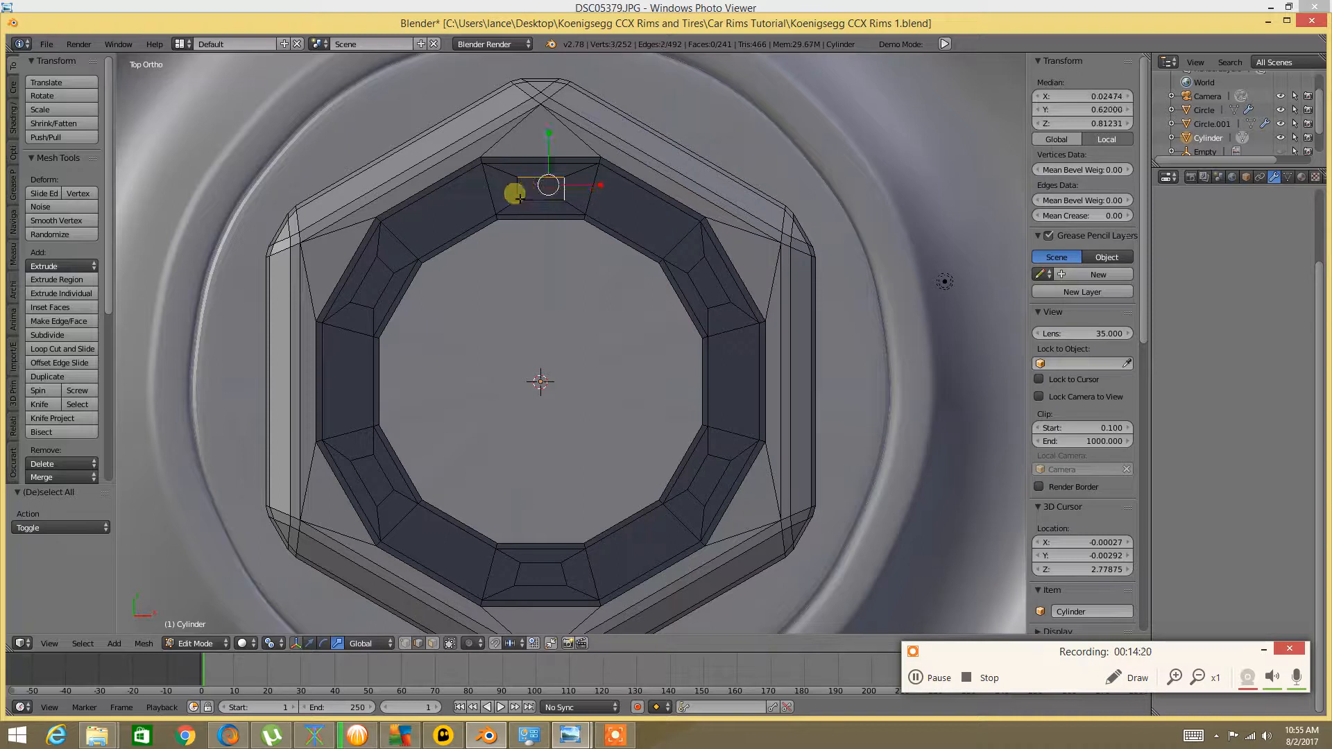
drag(553, 149, 547, 135)
drag(599, 186, 530, 197)
key(a)
right_click(526, 188)
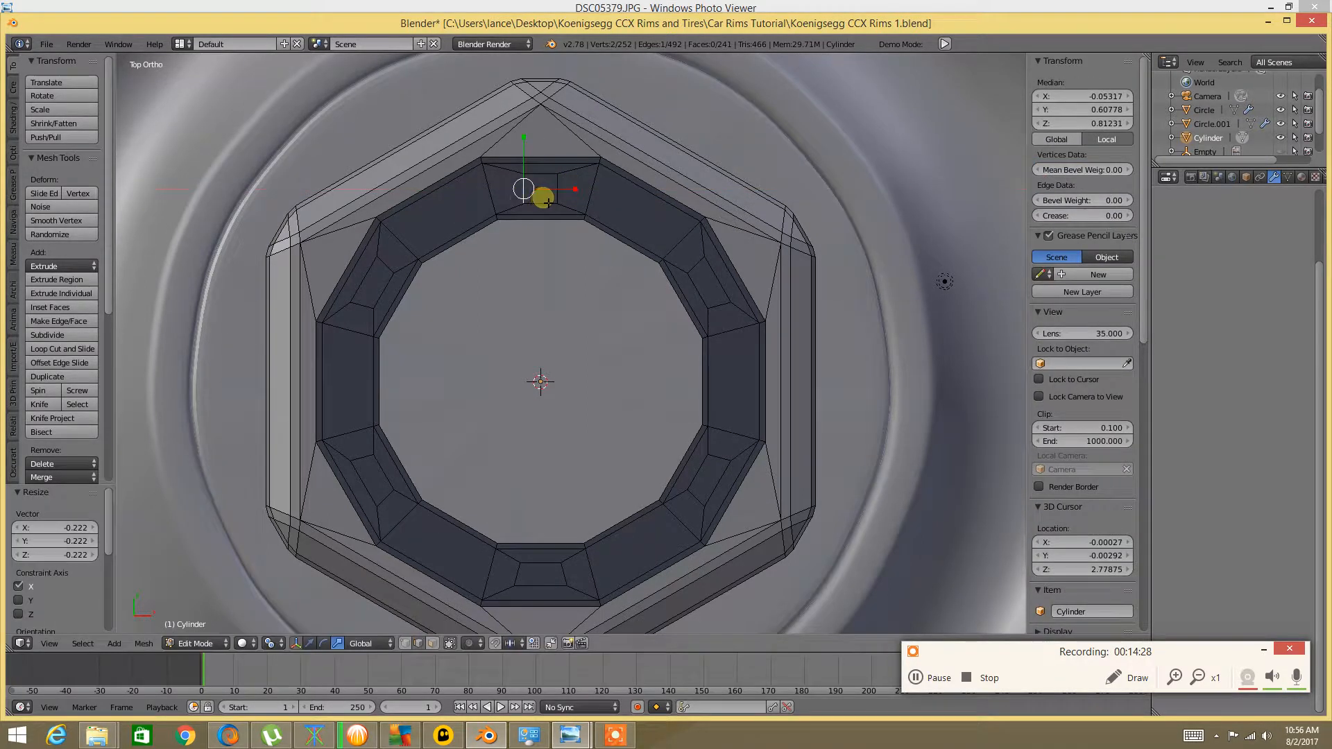
key(a)
Add a radial loop cut through the middle of the uppermost ring segment and its inset face
shift+middle_drag(523, 330, 540, 255)
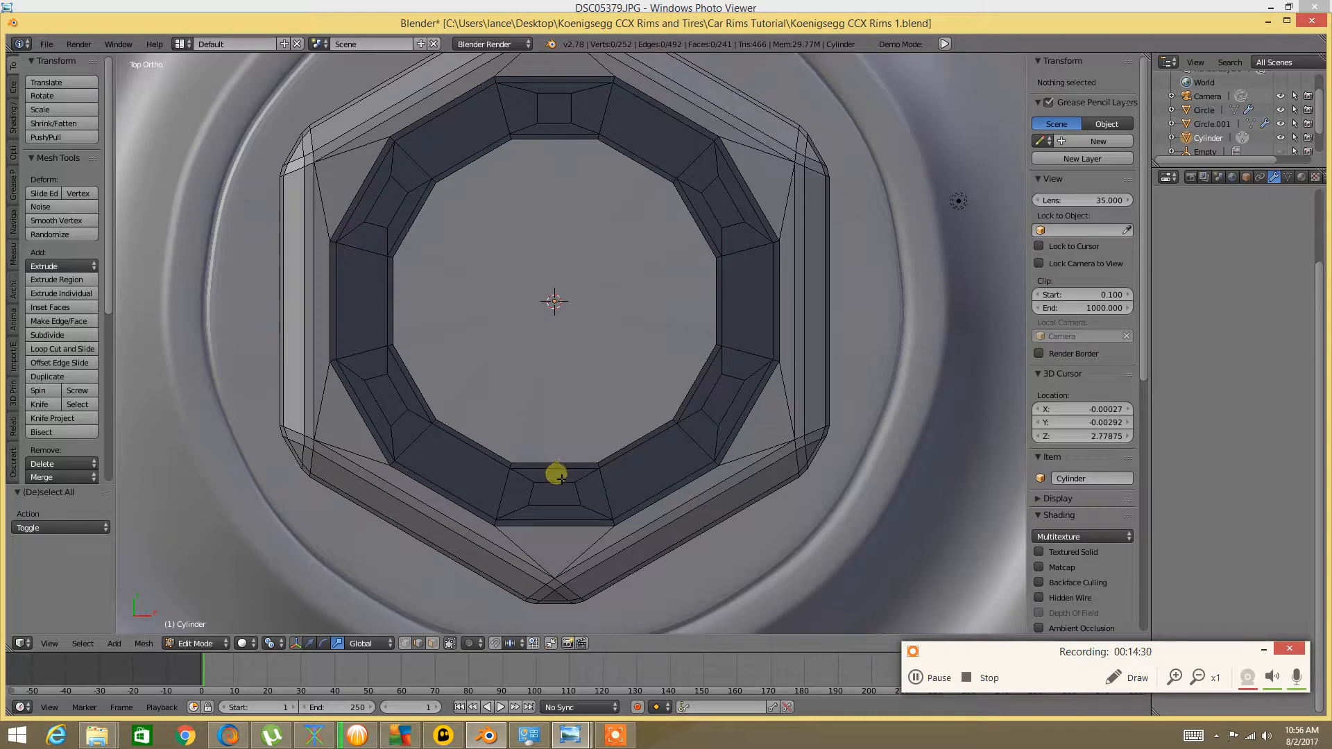
shift+middle_drag(580, 167, 583, 193)
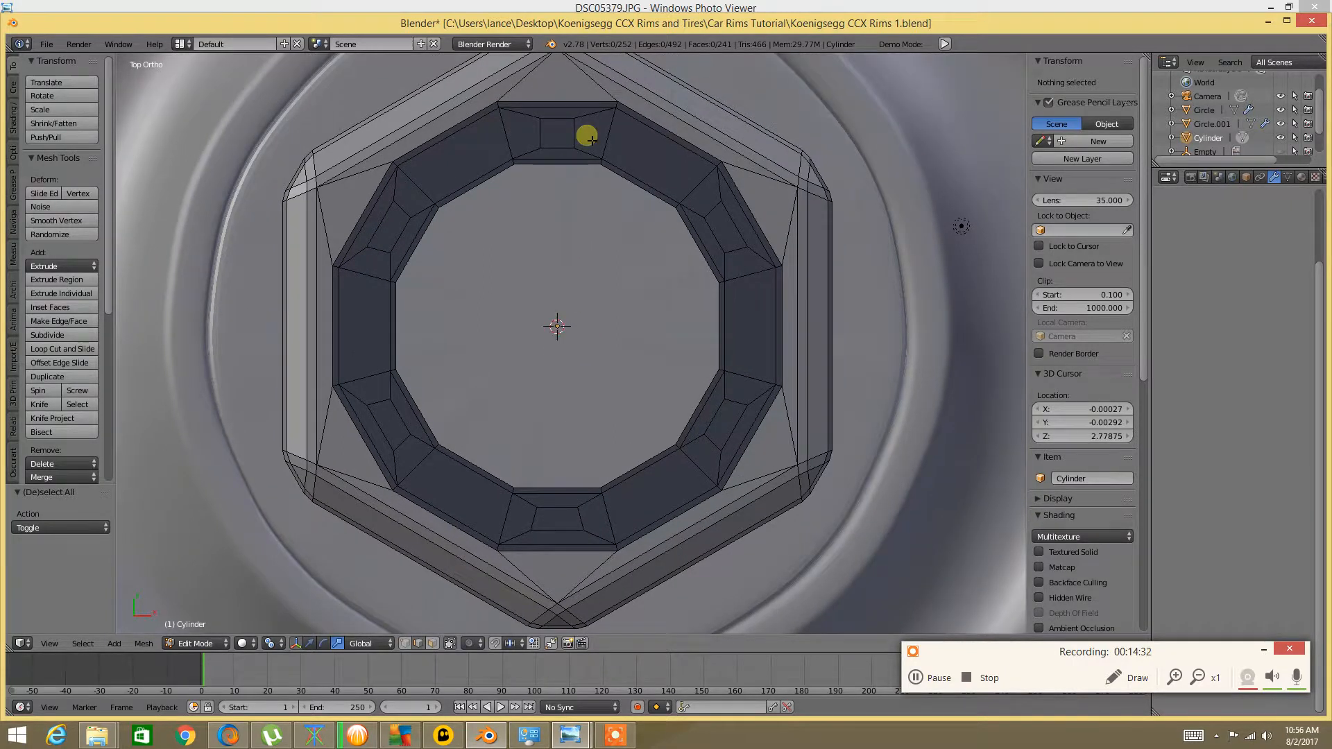
key(ctrl+r)
click(567, 155)
click(567, 155)
key(a)
Try to add a loop cut across the plain ring segment on the positive X side, and undo it
shift+middle_drag(654, 254, 588, 222)
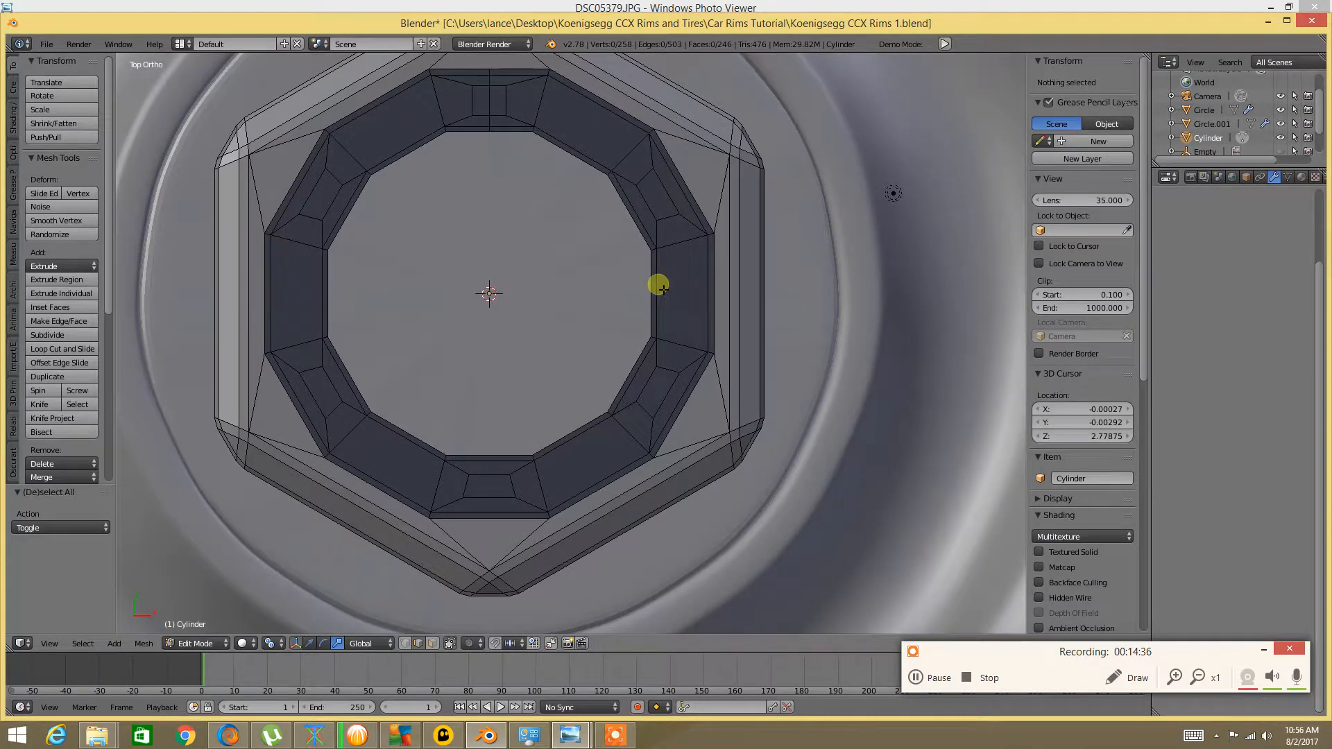
key(ctrl+t)
key(ctrl+e)
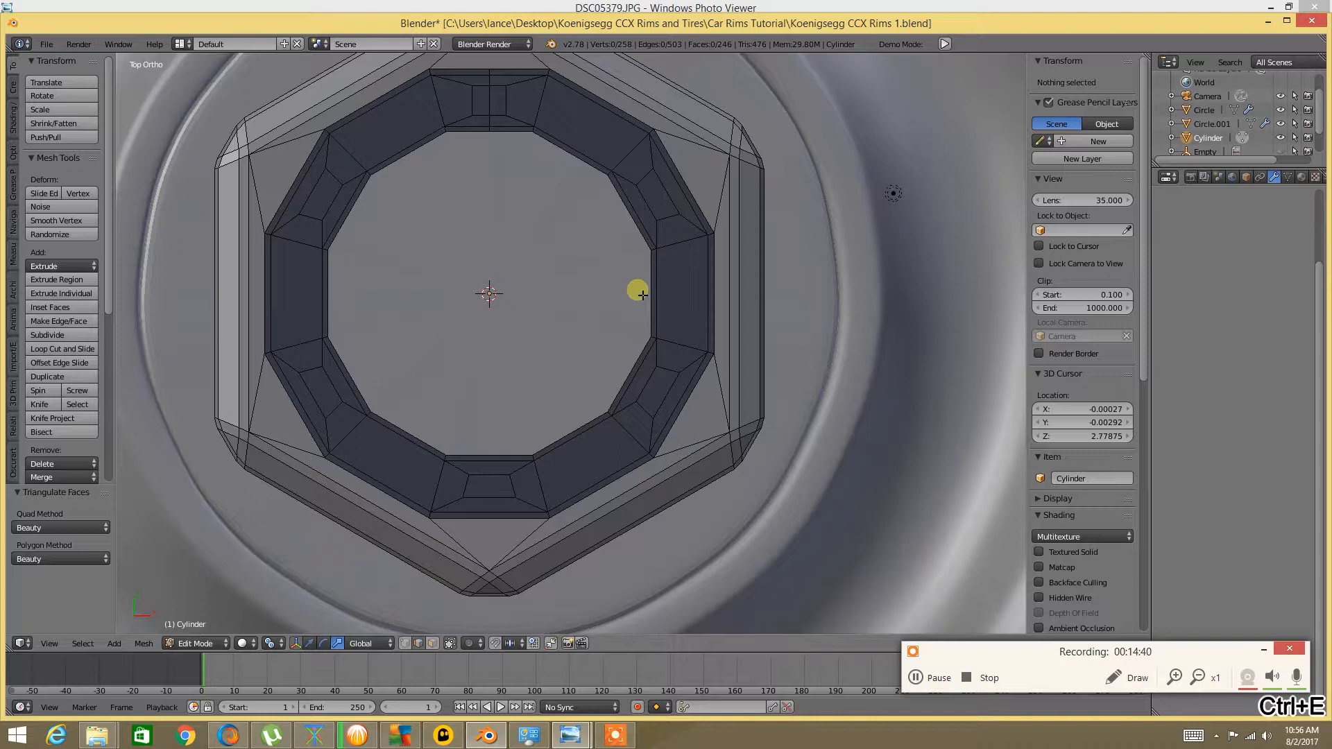
key(ctrl+r)
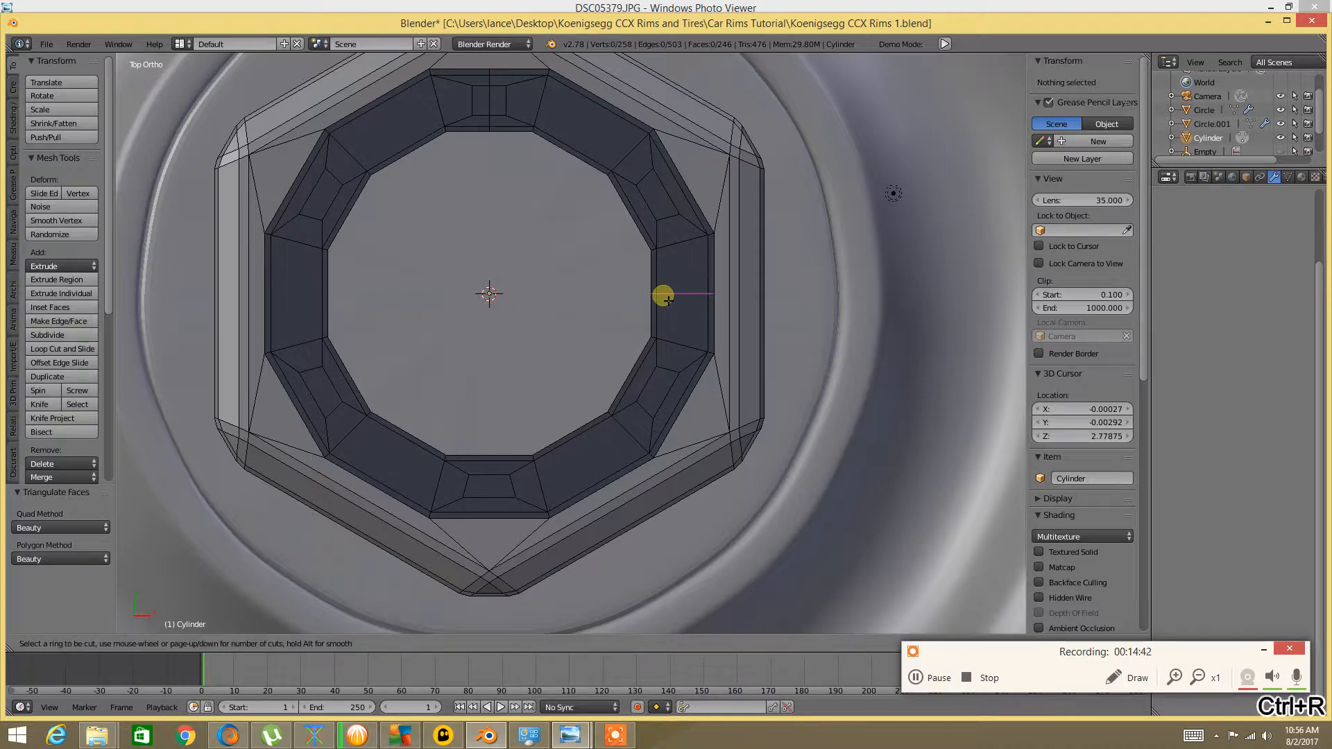
click(664, 297)
right_click(665, 297)
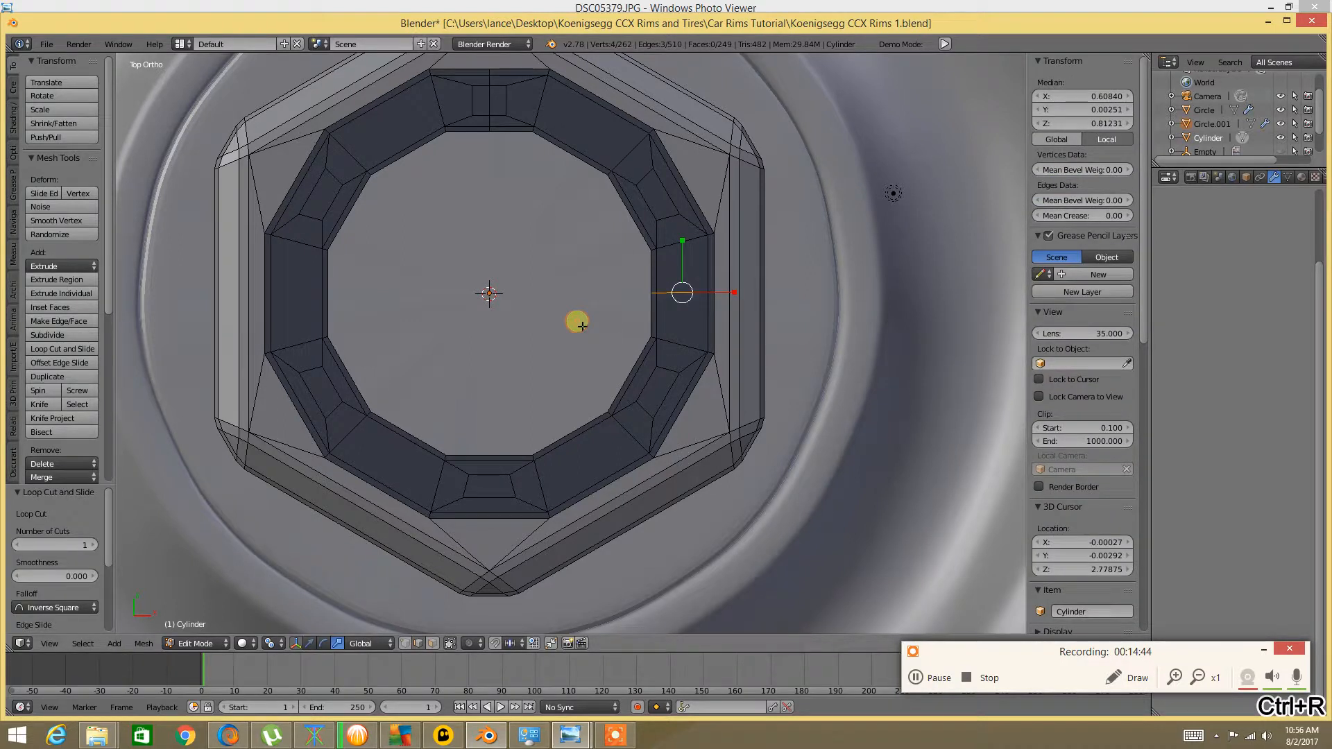
key(ctrl+z)
key(ctrl+z)
Add a centred loop cut across the plain ring segment on the positive X side and clear the selection
key(ctrl+r)
double_click(688, 309)
key(a)
shift+scroll(556, 230, up, 1)
shift+middle_drag(556, 230, 630, 295)
scroll(650, 279, up, 2)
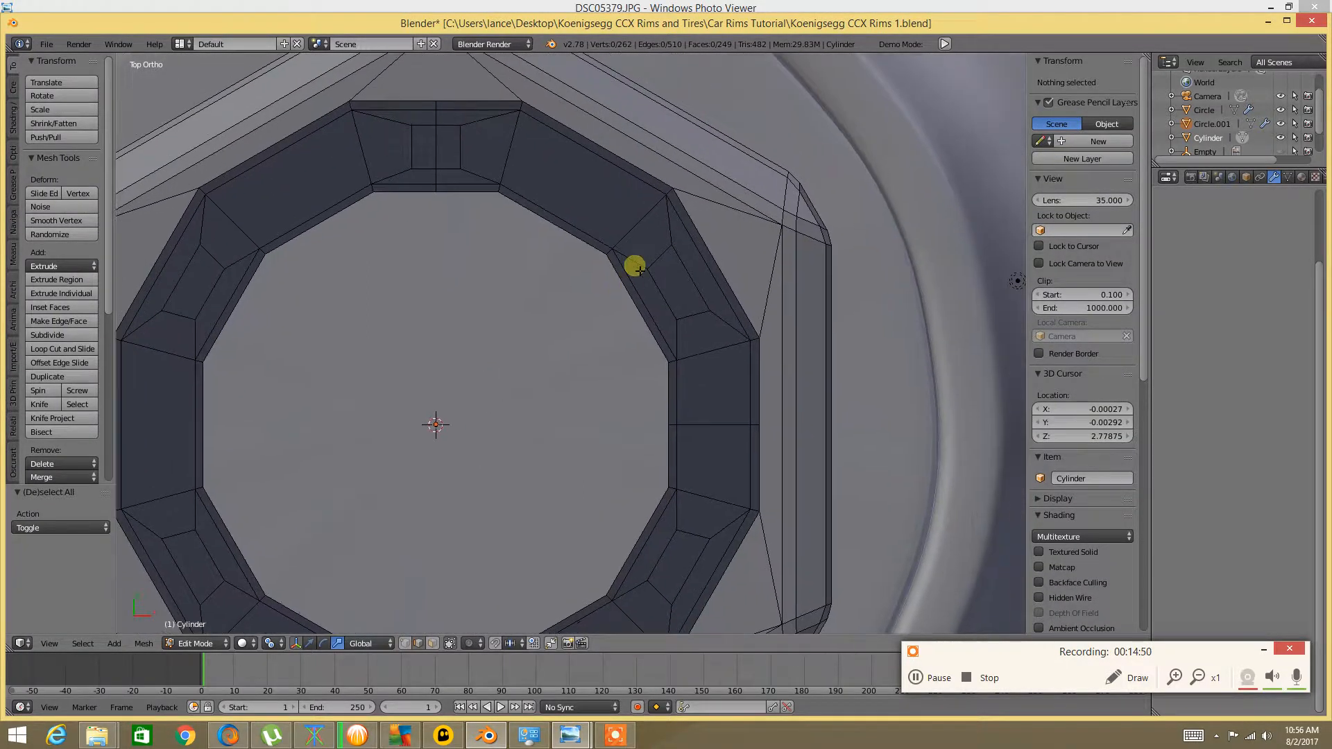
Try to scale the upper end edge of the upper-right inset face along Y, and undo the resize
right_click(638, 269)
shift+middle_drag(541, 246, 558, 282)
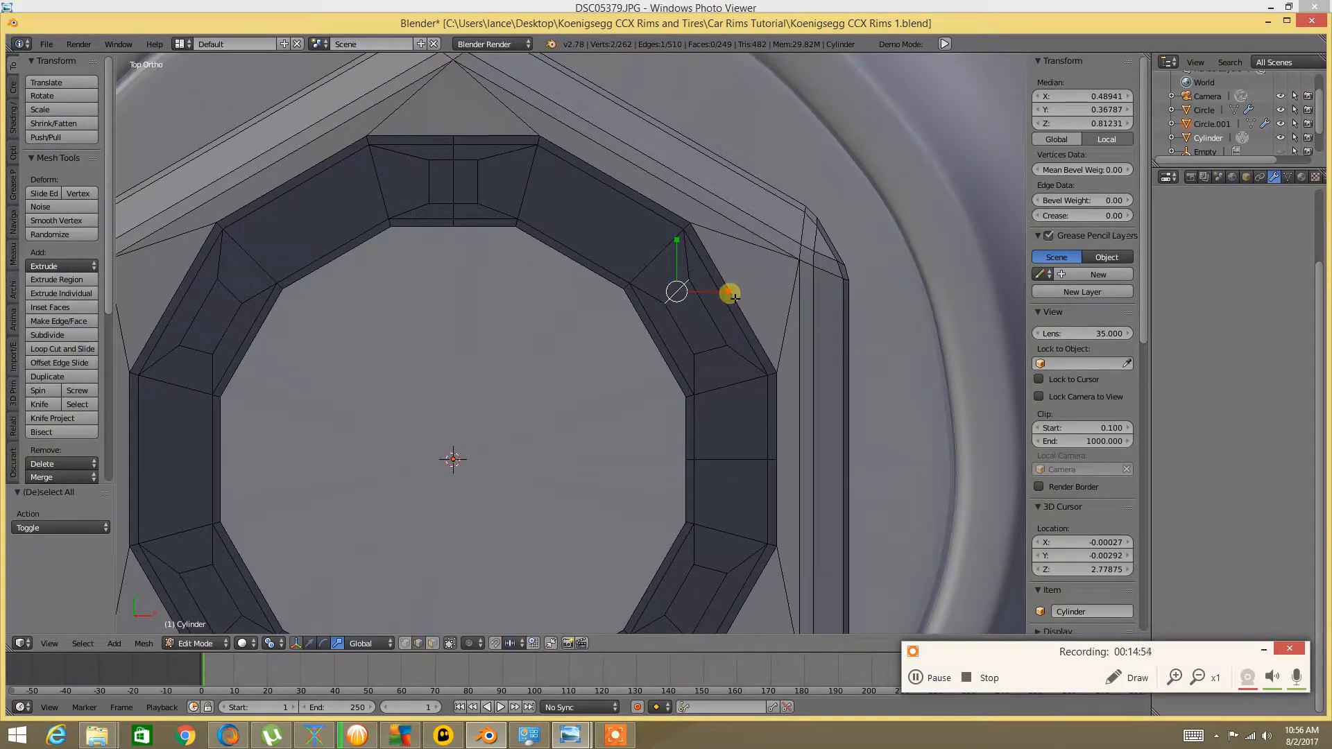
key(ctrl+z)
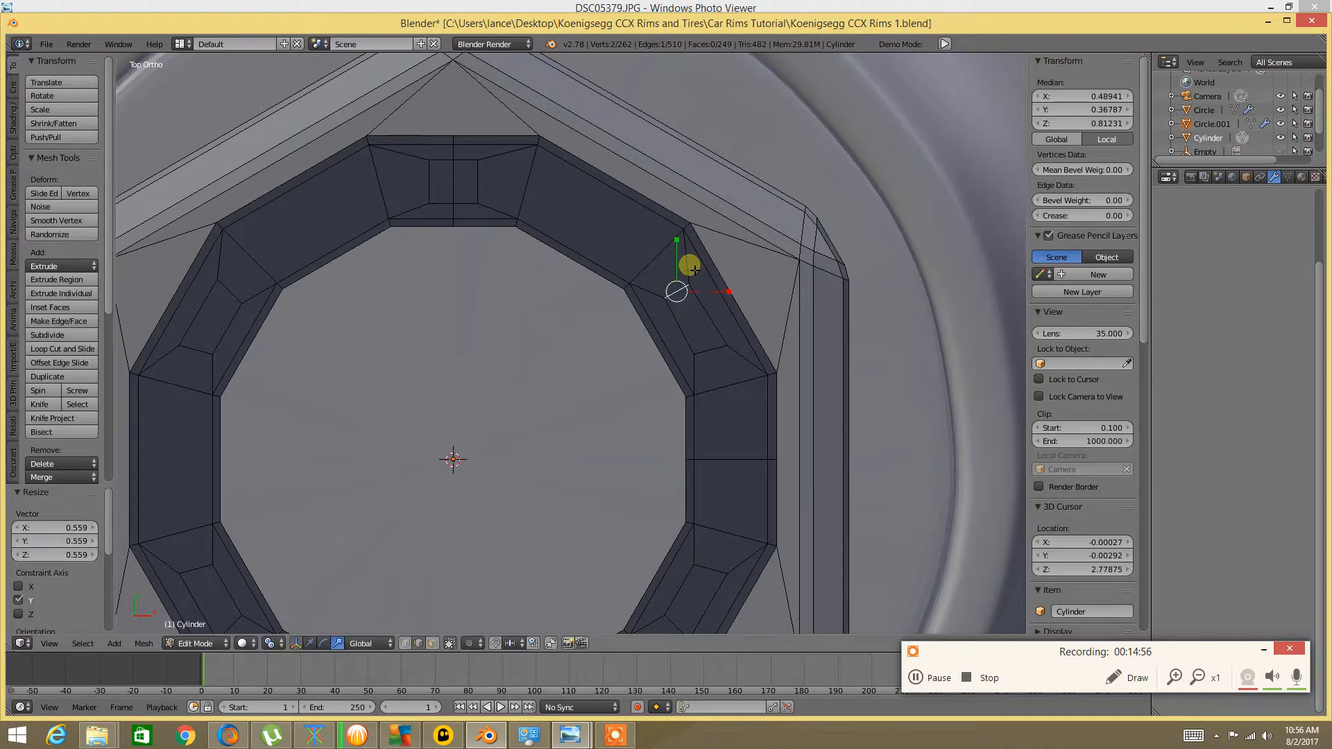
Set the transform orientation to Normal and clear the edge selection
click(377, 644)
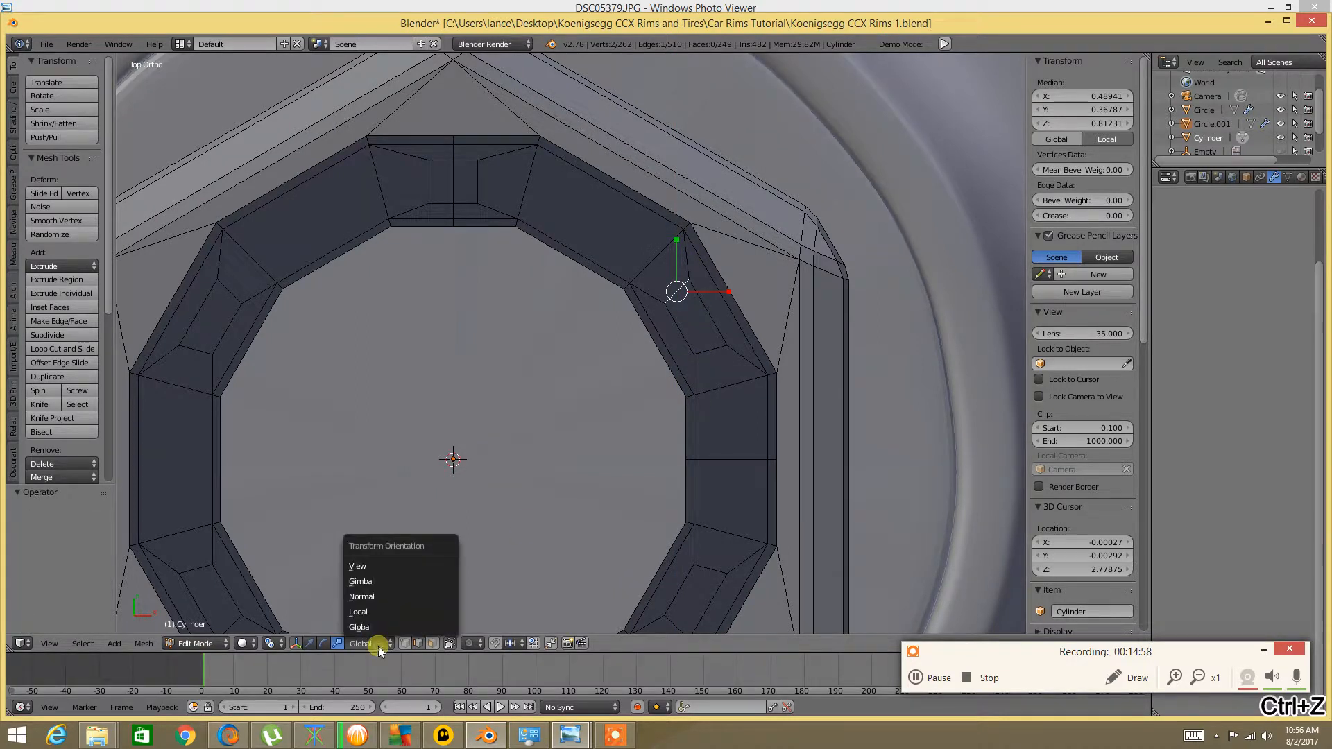
click(384, 597)
key(a)
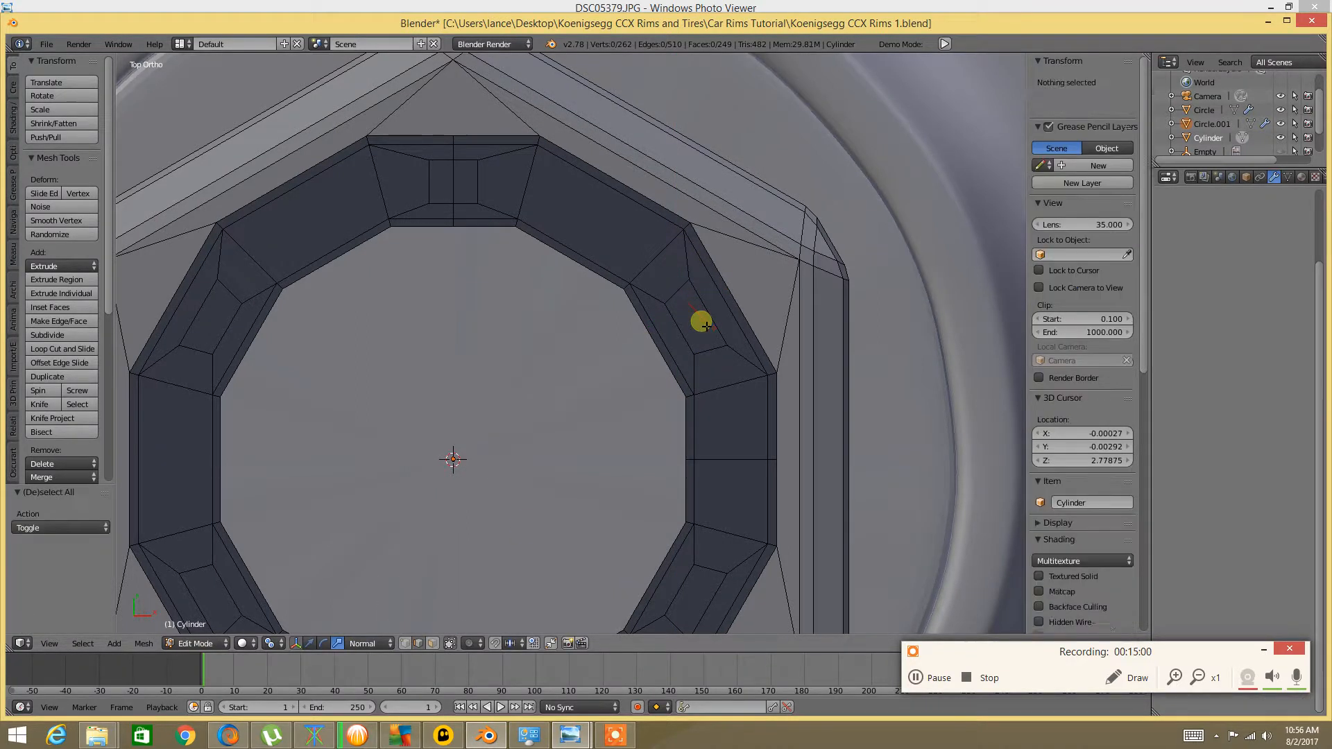
In vertex select mode, slide the upper outer corner vertex of the upper-right inset face about 0.14 along its long outer edge
key(ctrl+Tab)
click(683, 295)
right_click(683, 284)
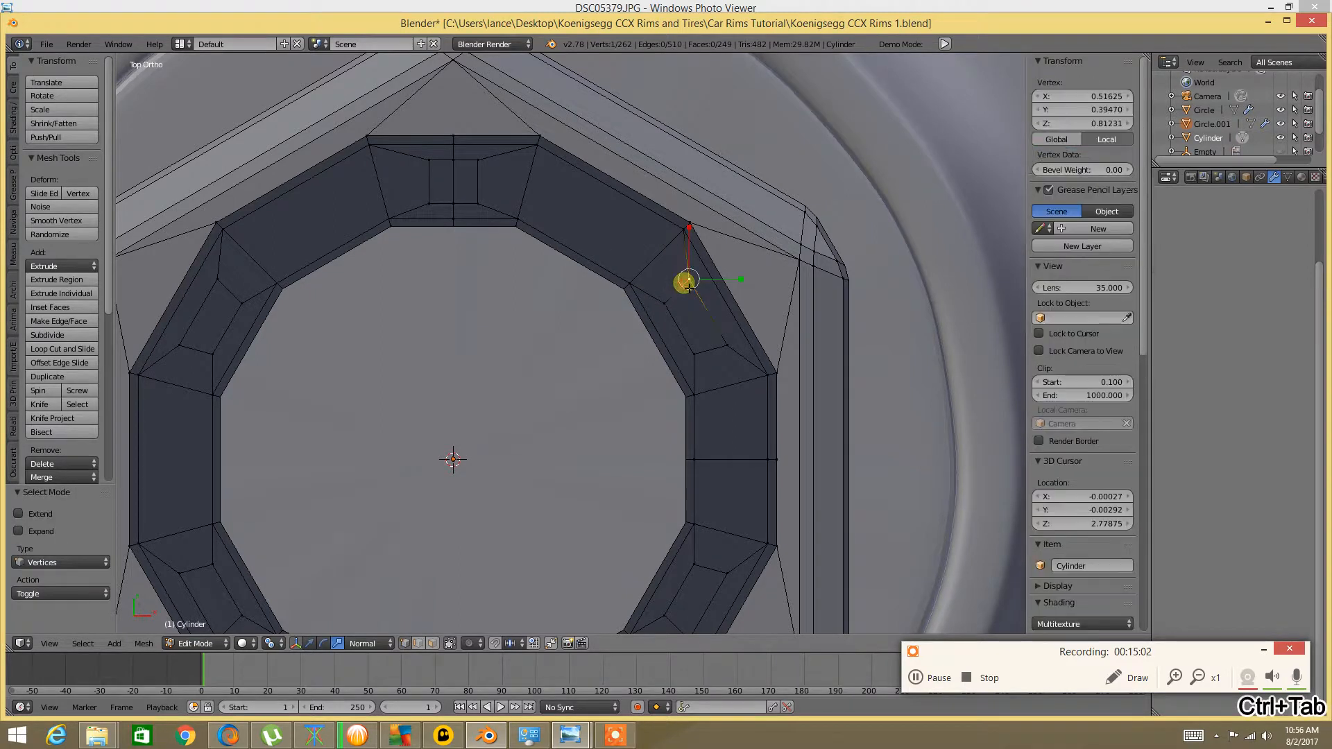
key(shift+v)
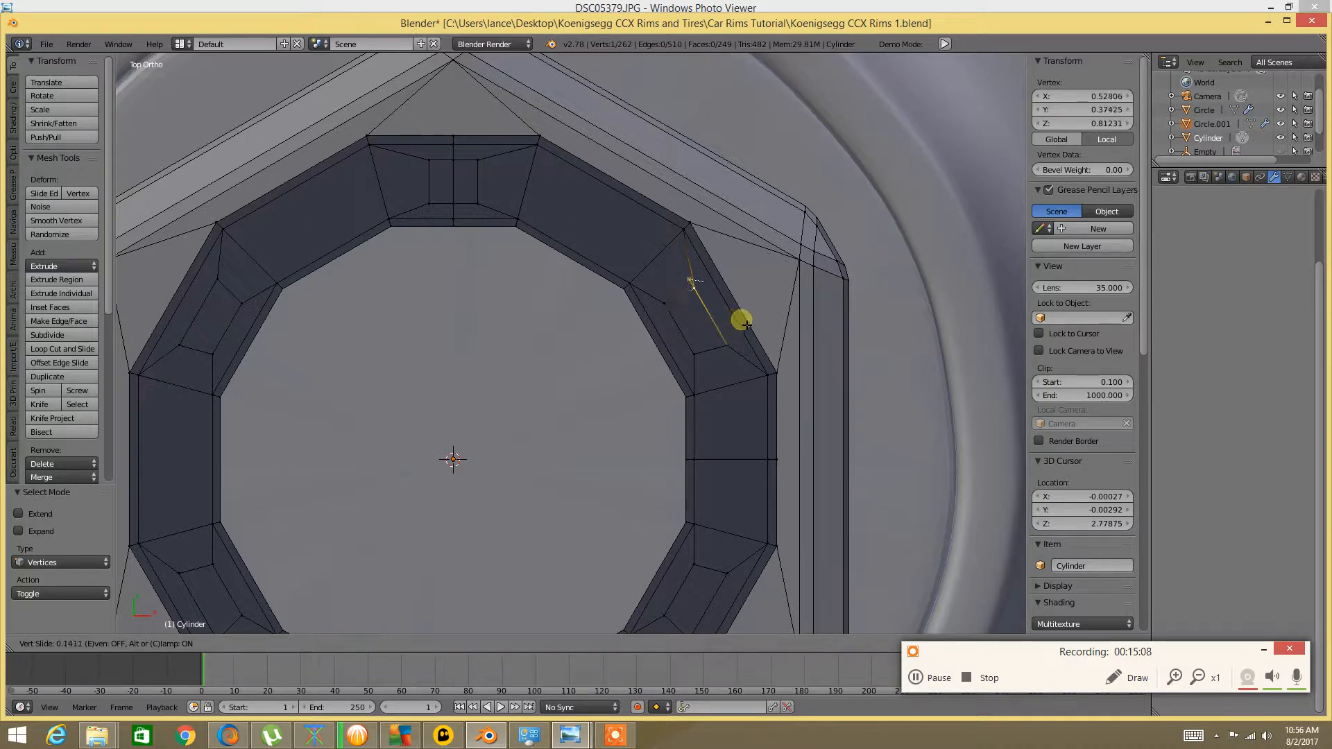
right_click(742, 320)
Slide the lower outer corner vertex of the upper-right inset face about 0.09 along the same outer edge
right_click(727, 345)
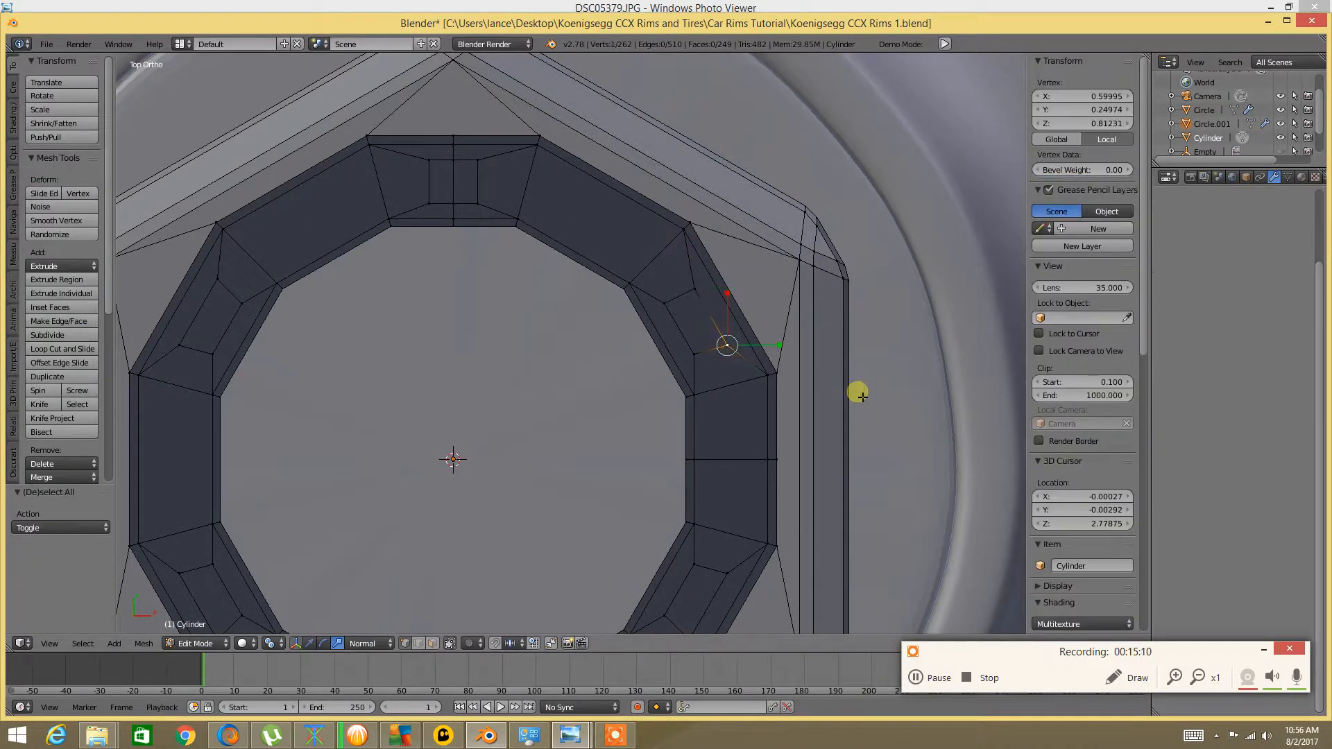
key(shift+v)
click(845, 382)
right_click(693, 352)
shift+right_click(728, 348)
right_click(730, 349)
key(shift+v)
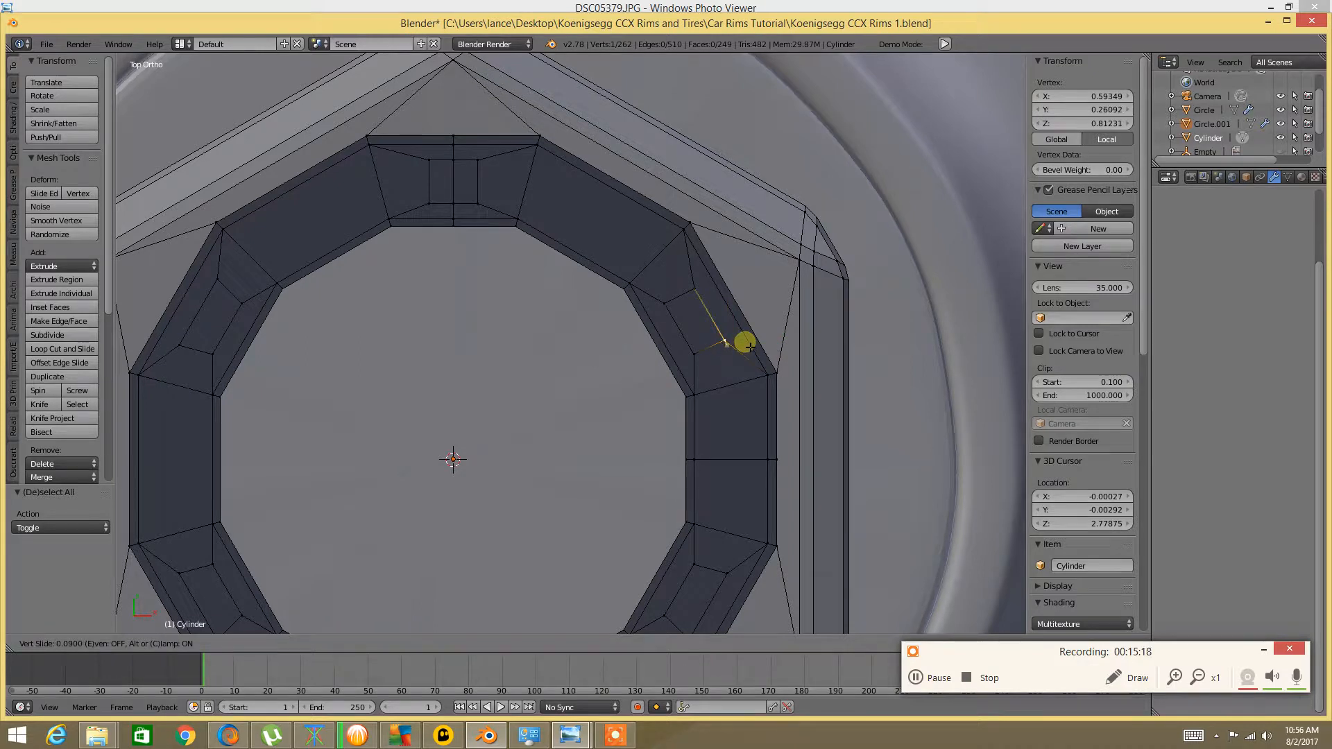
click(746, 343)
Select the four corner vertices of the upper-right inset face, try scaling them to 0.792 along the Normal Y axis, and undo the resize
shift+right_click(694, 352)
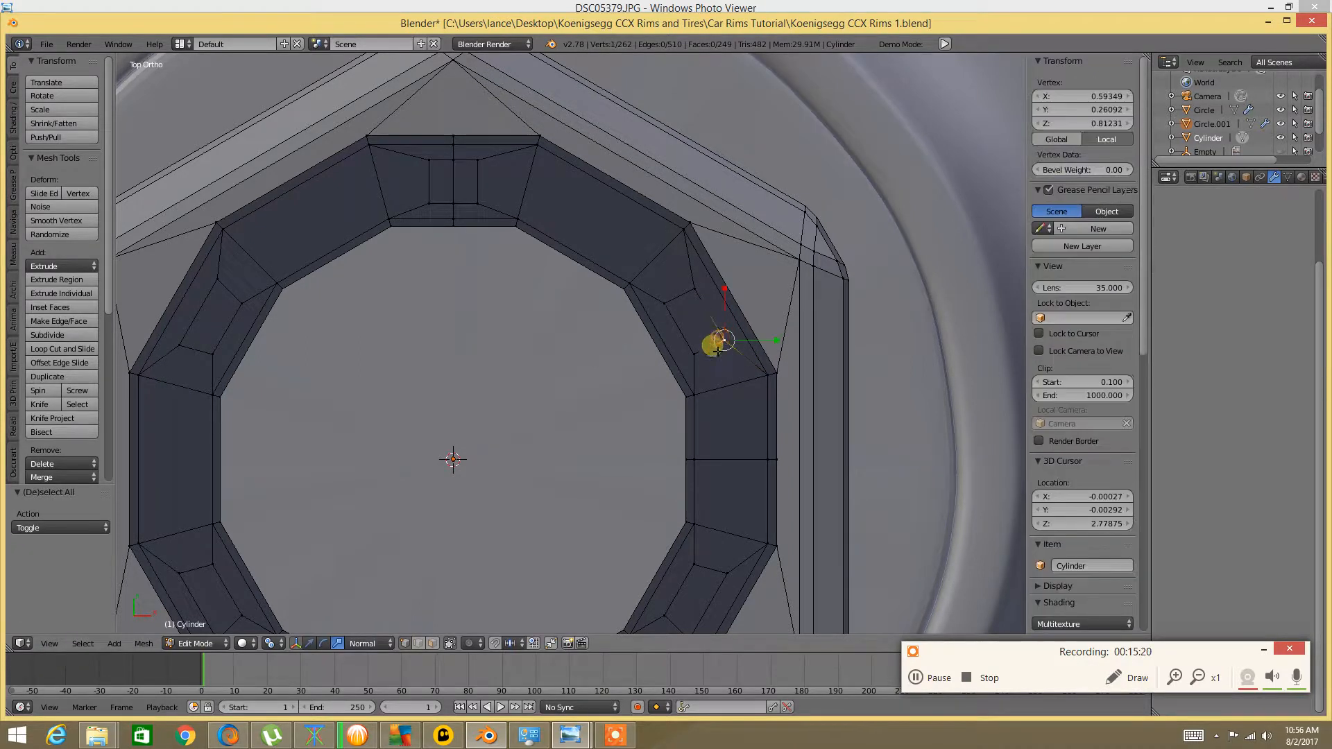
key(ctrl+e)
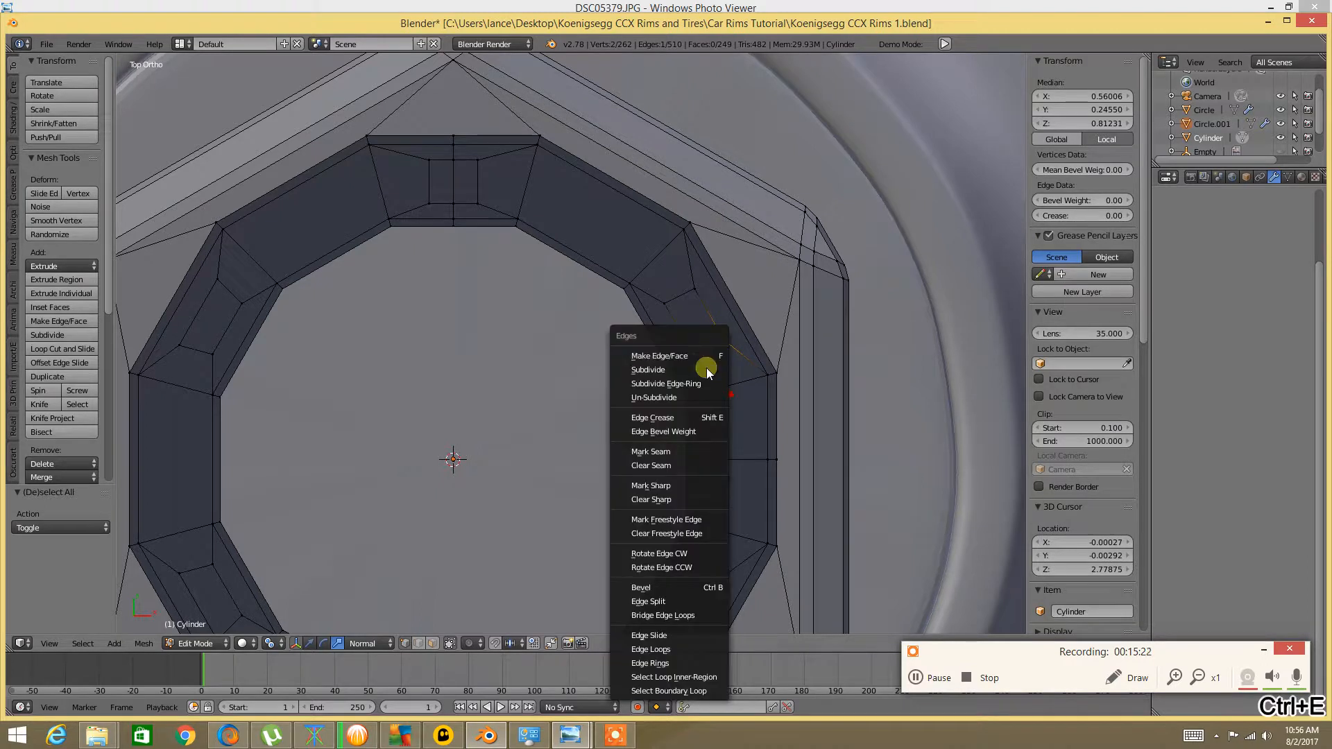
right_click(671, 303)
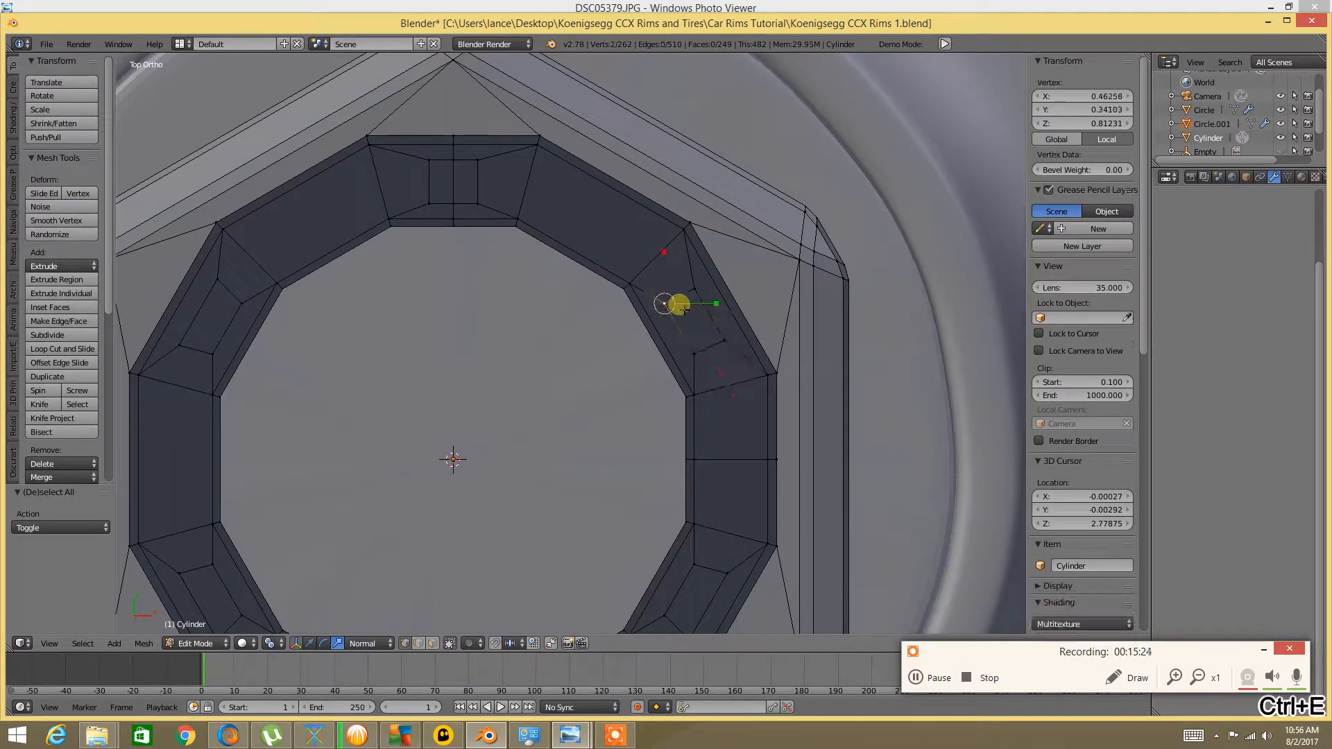
shift+right_click(693, 295)
shift+right_click(723, 342)
shift+right_click(700, 356)
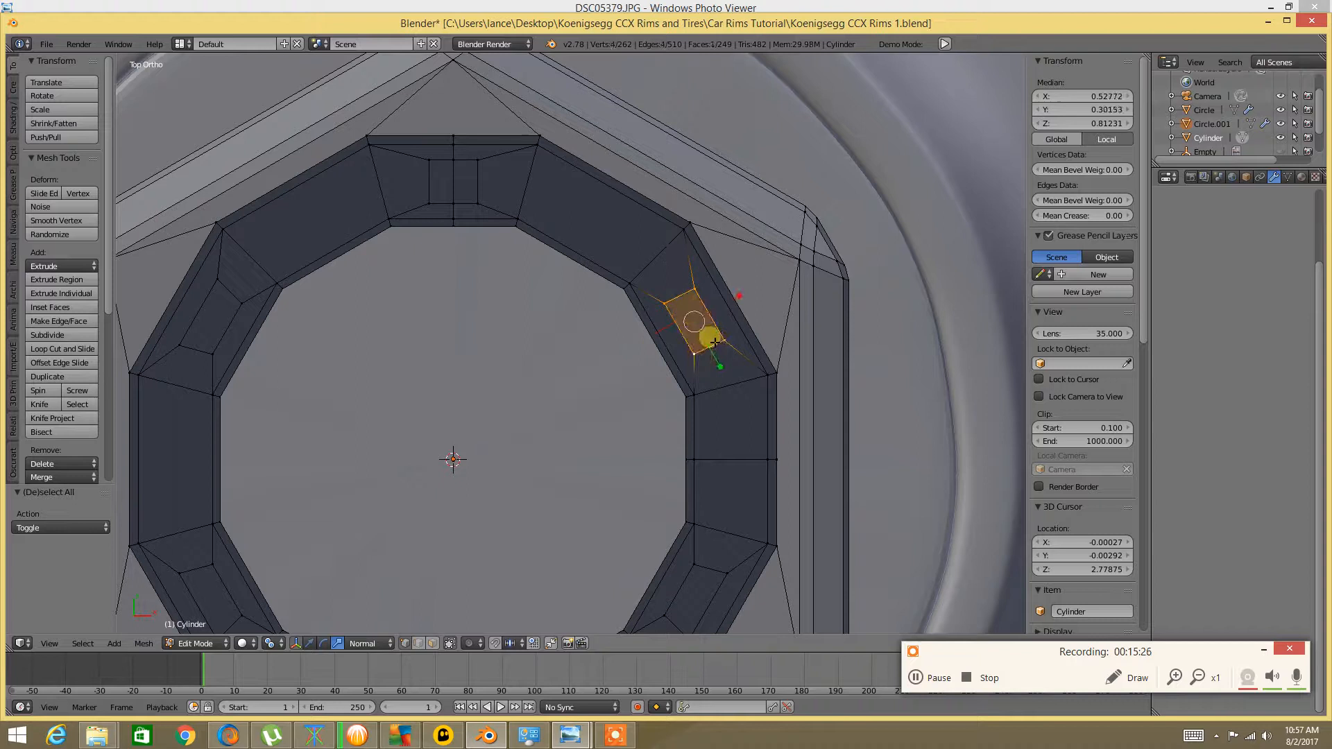
key(ctrl+z)
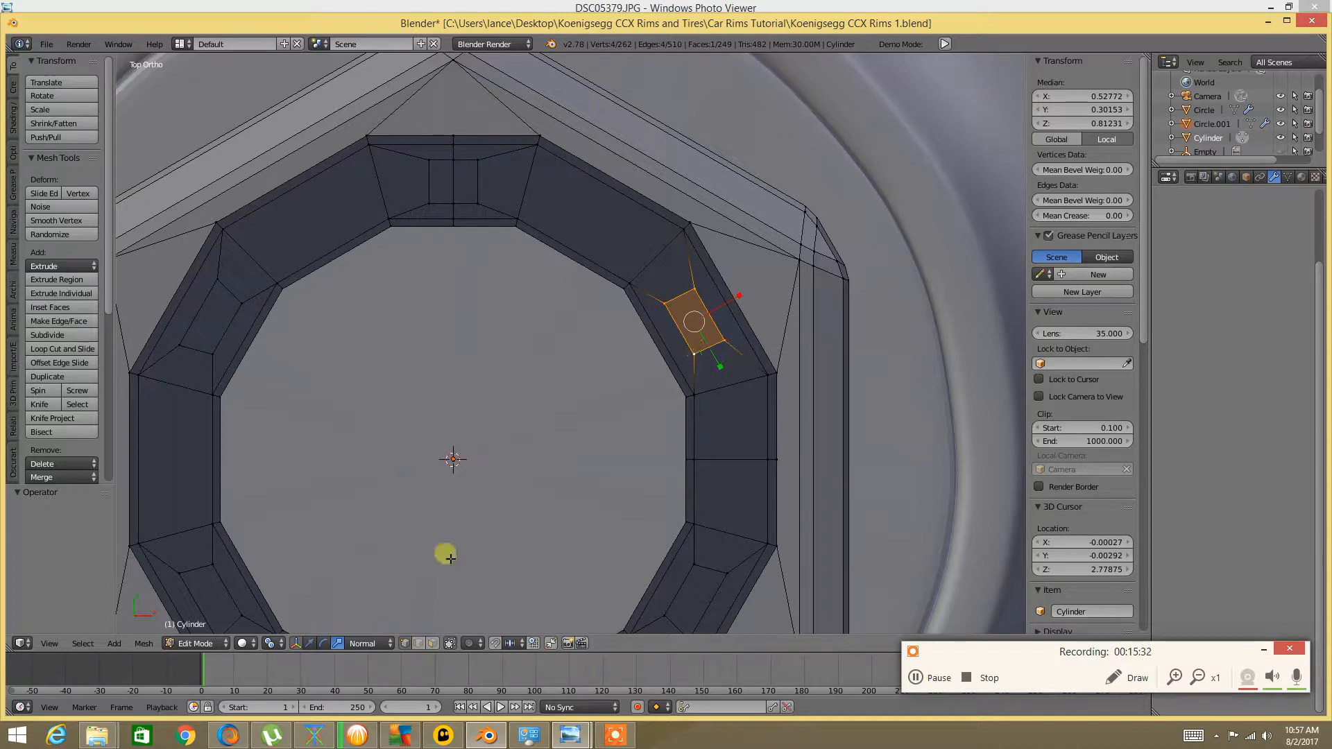
click(361, 640)
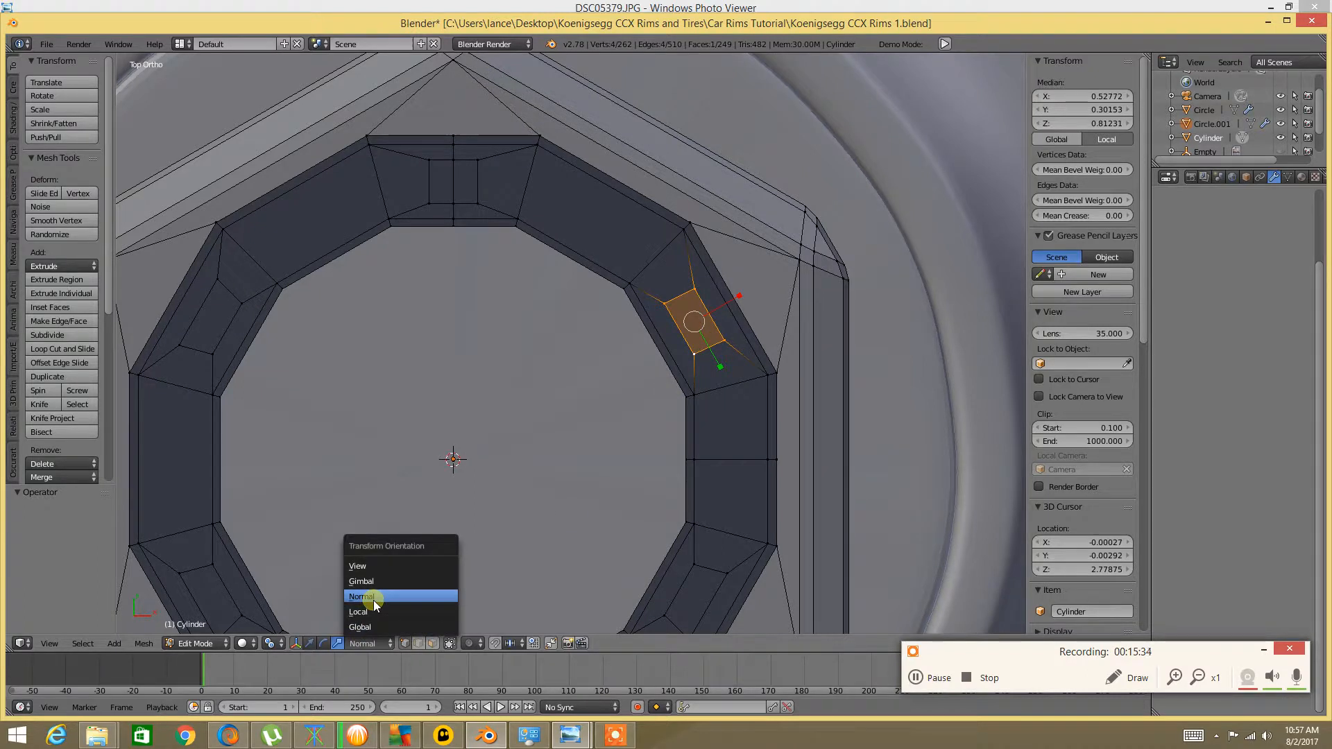
key(a)
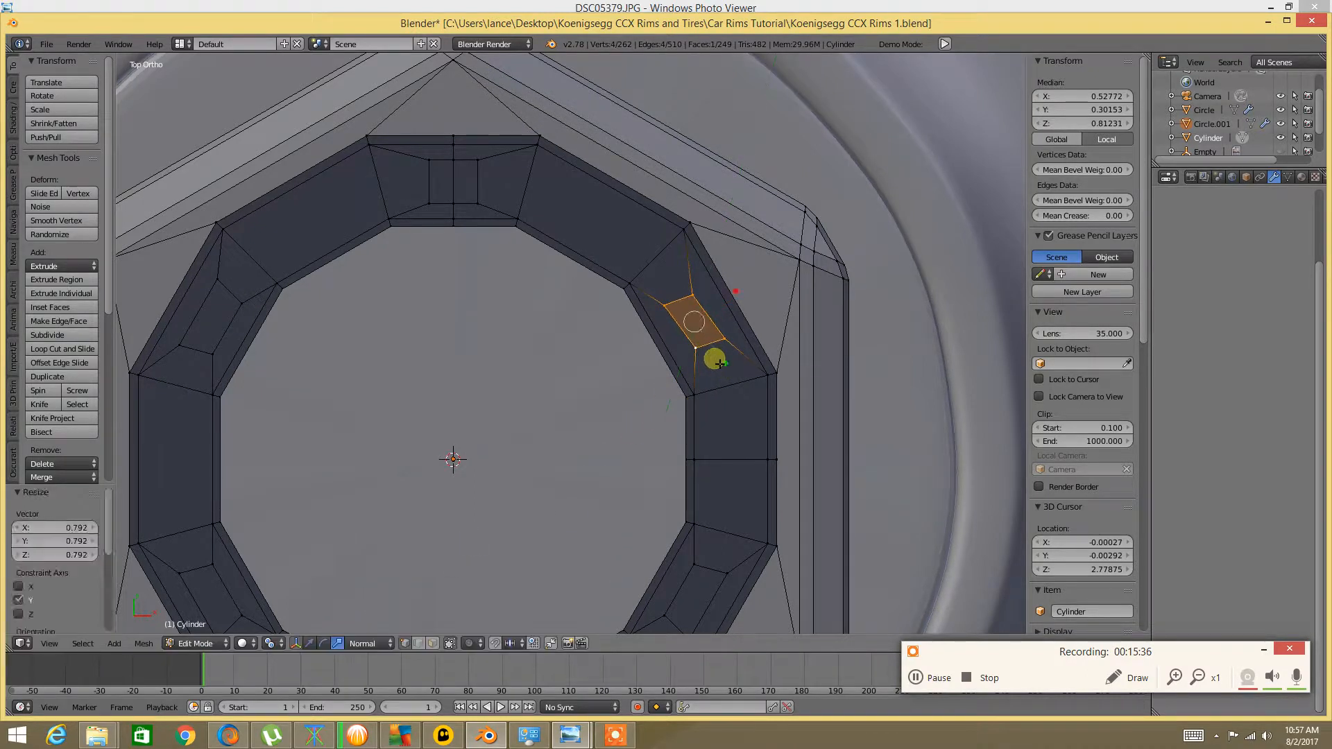
right_click(715, 359)
key(s)
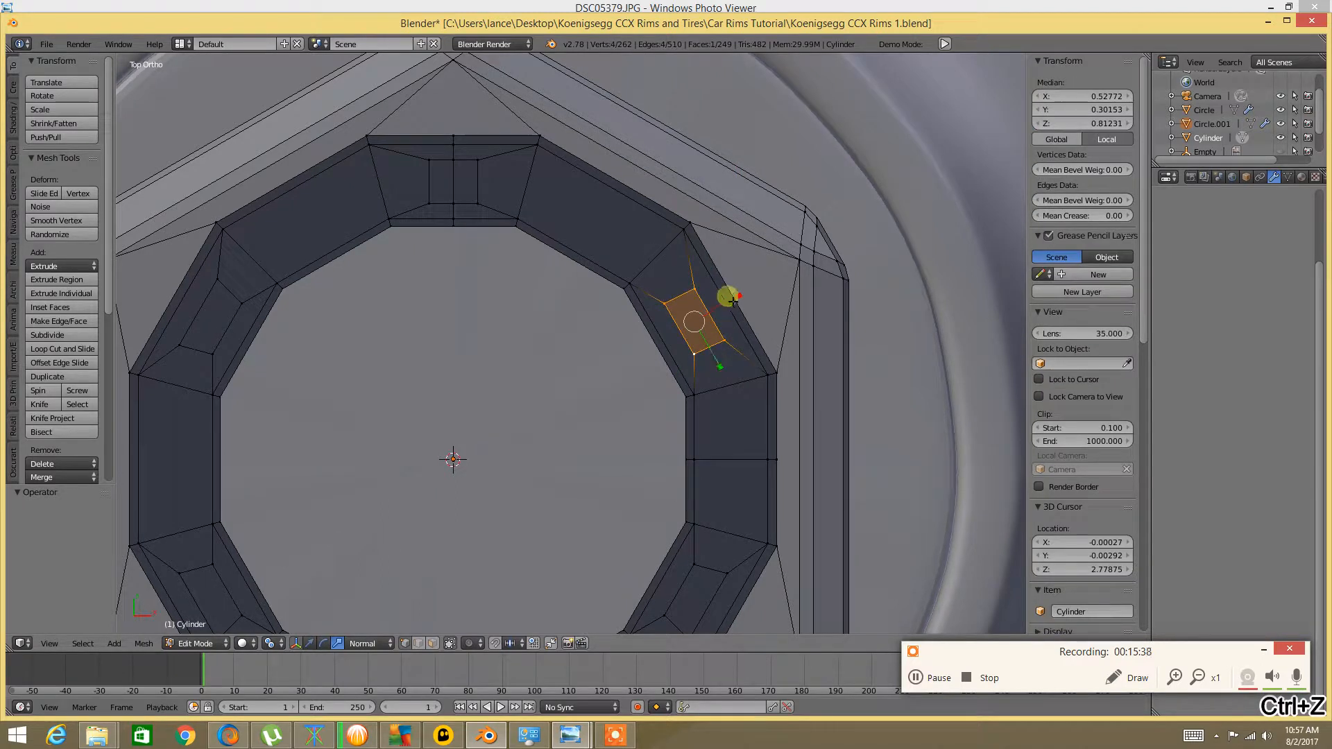
Try to scale the upper-right inset face along its Normal X axis, and undo the change
drag(755, 299, 755, 300)
key(a)
key(ctrl+z)
key(ctrl+z)
Set the transform orientation to Local and try to bevel the upper end edge of the upper-right inset face
click(367, 644)
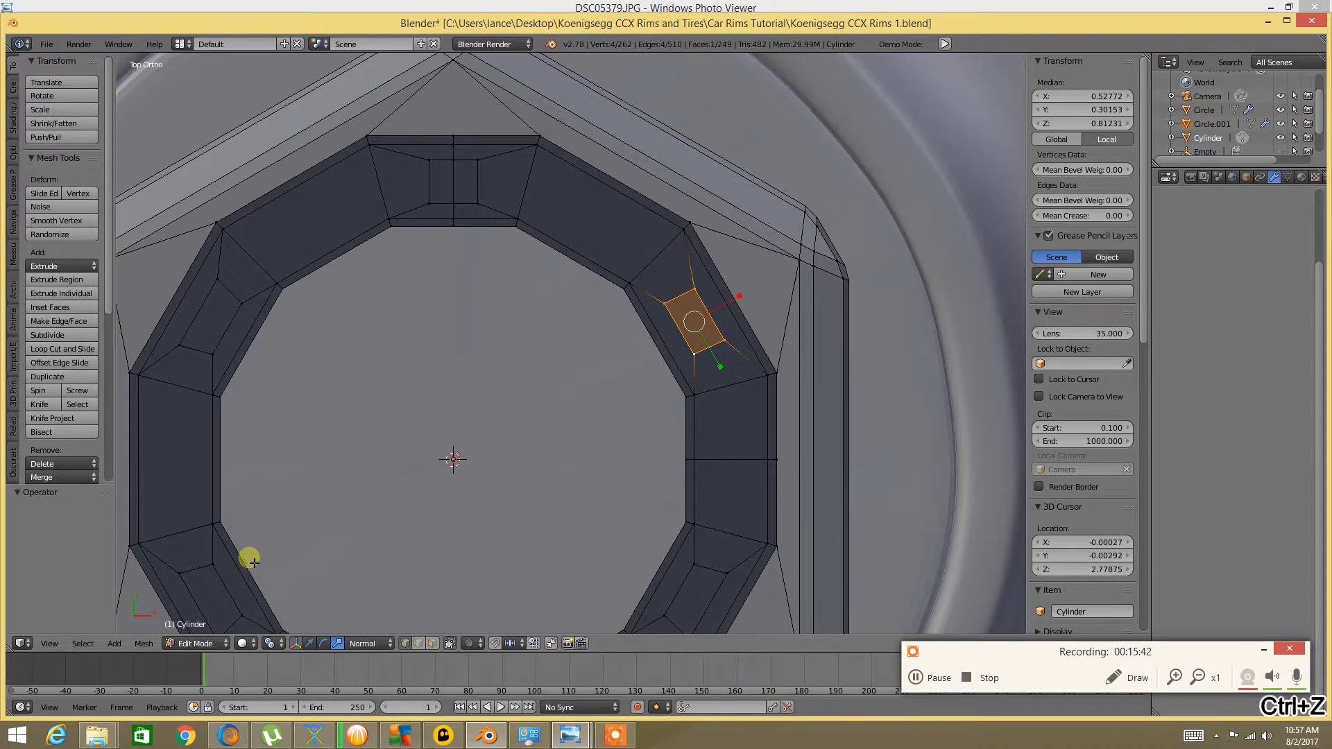
click(367, 644)
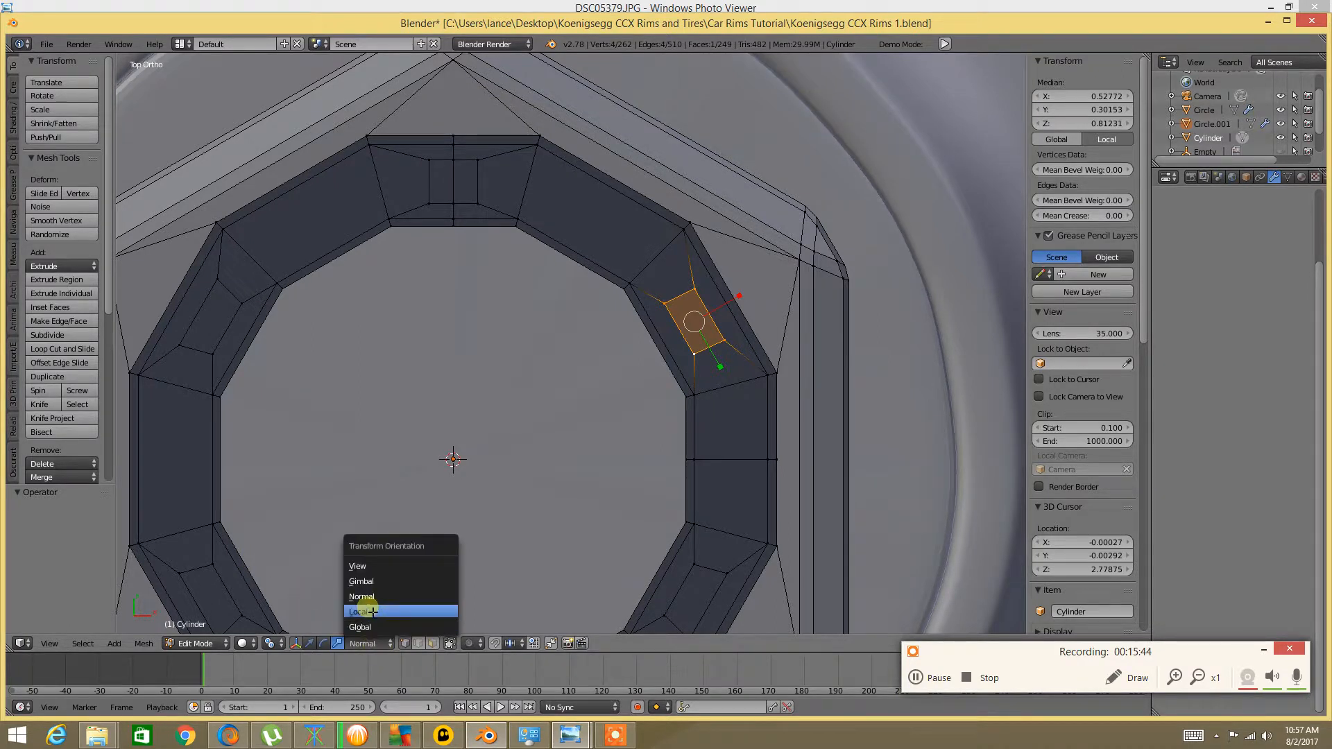
click(373, 612)
key(a)
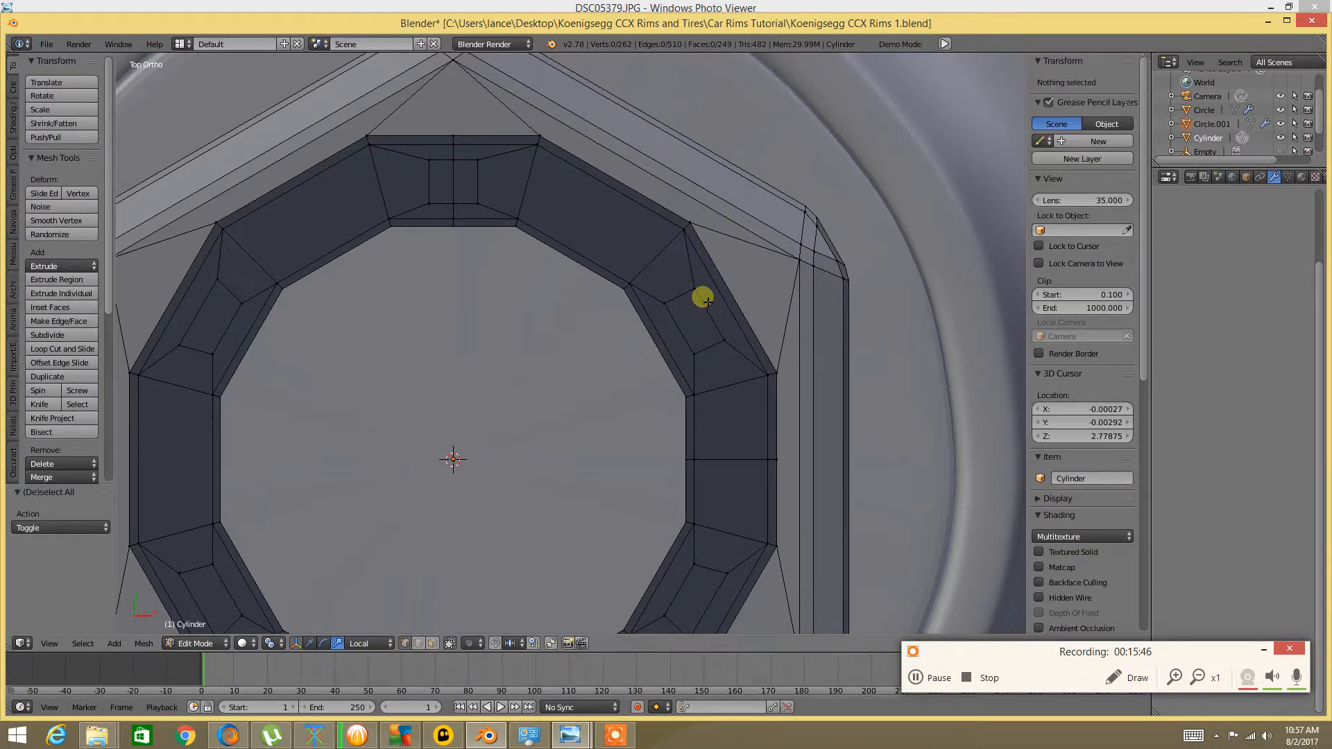
right_click(703, 298)
right_click(672, 297)
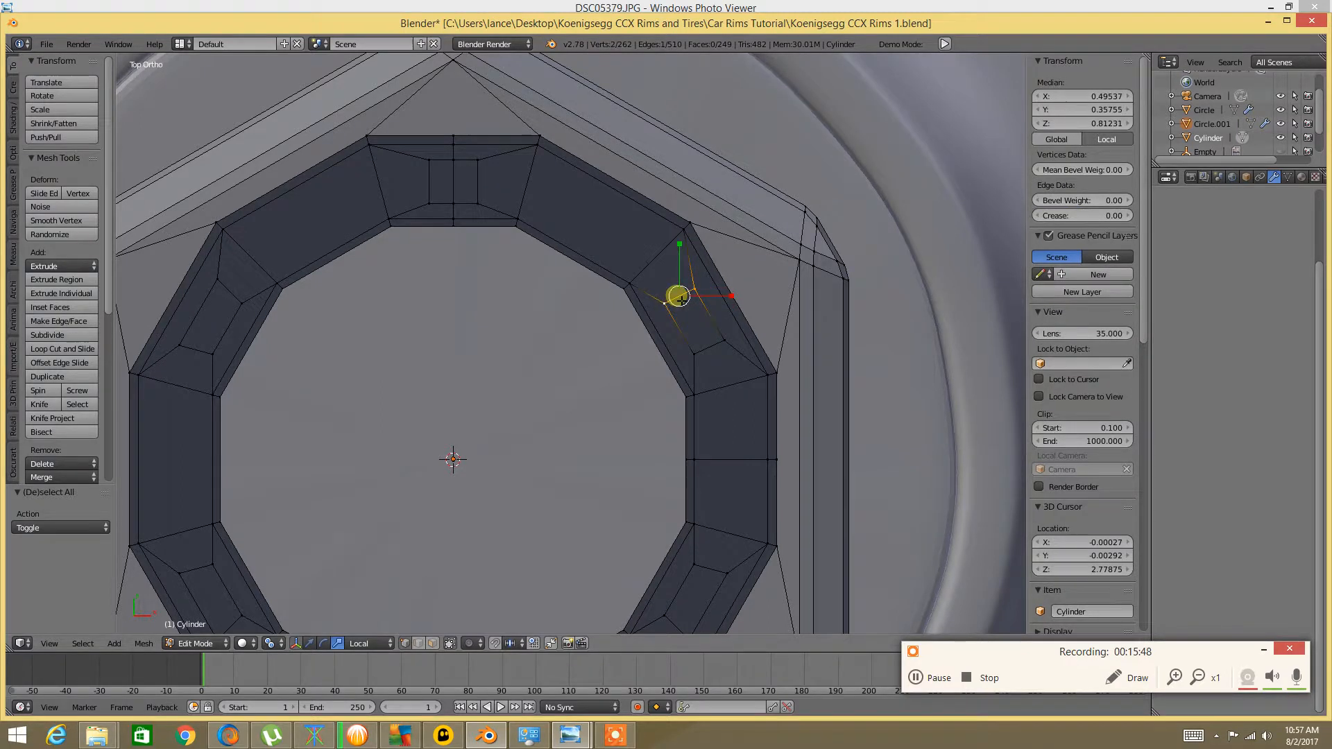
key(ctrl+e)
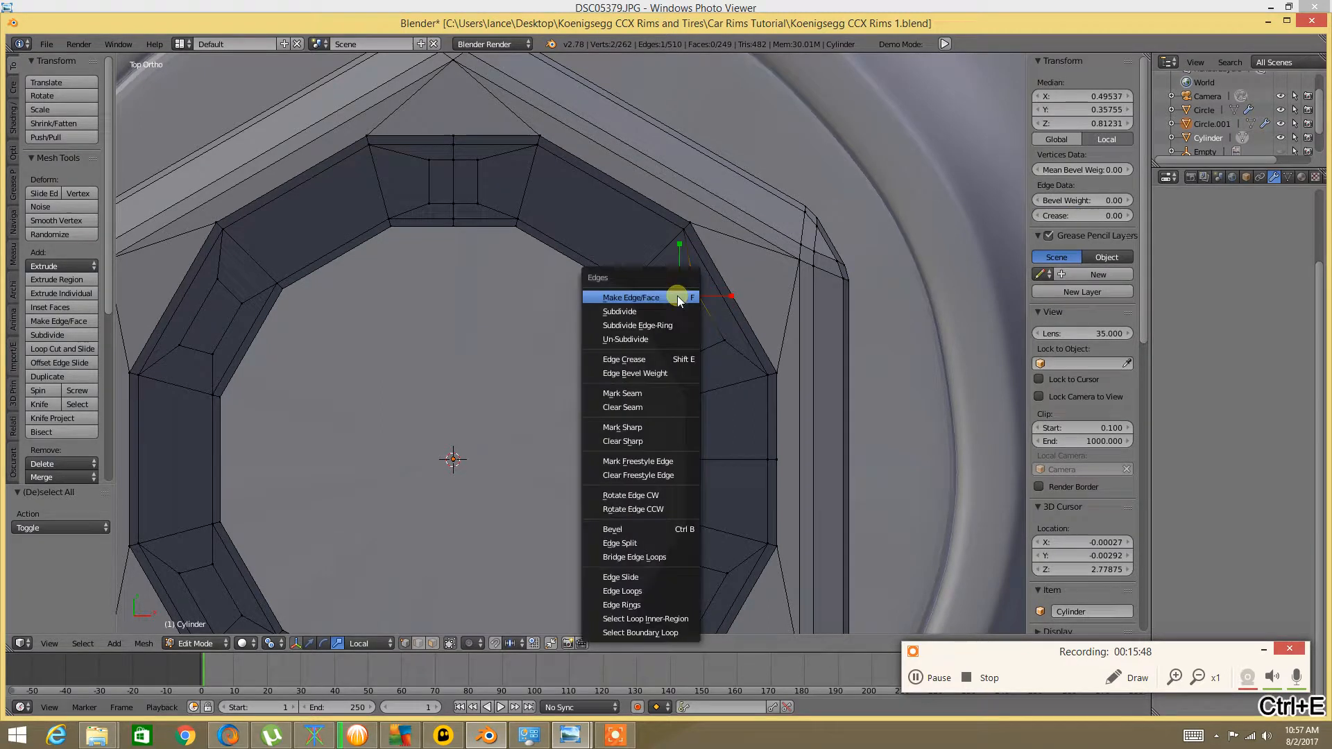
click(625, 529)
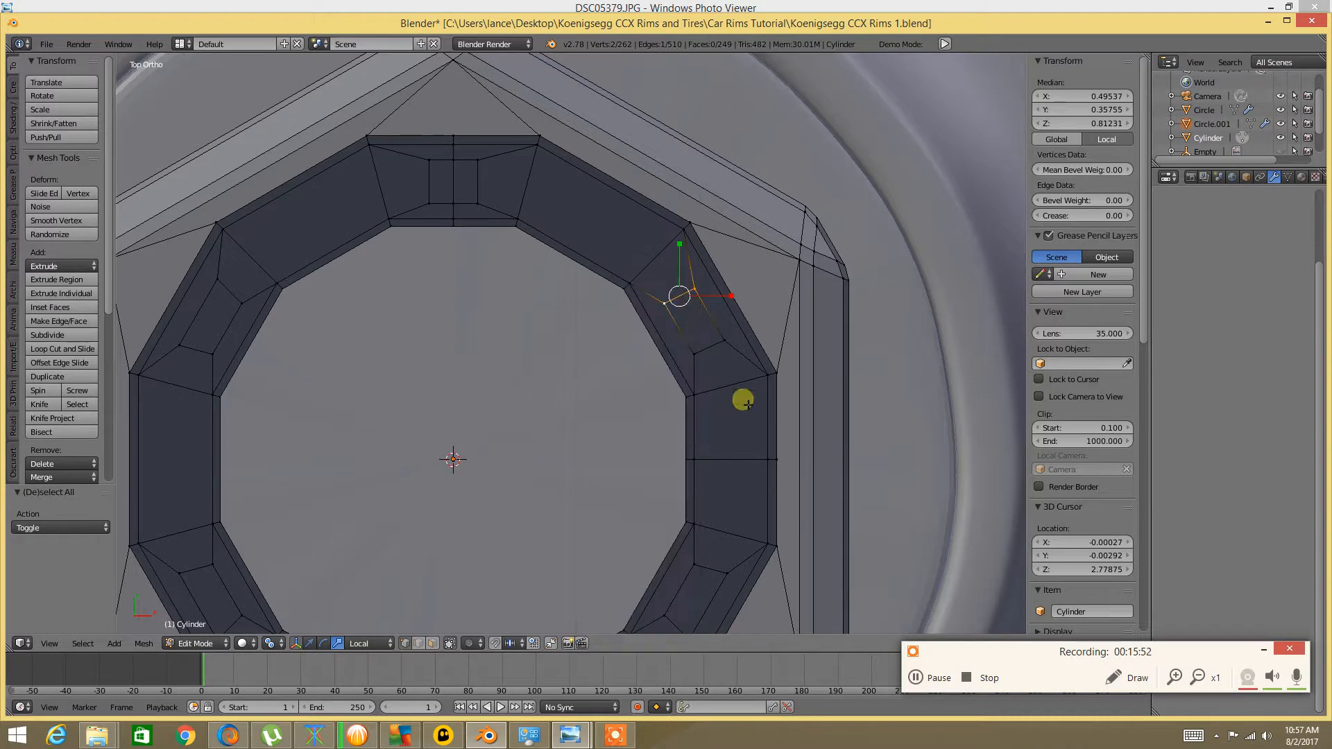
Try to edge-slide the long outer edge of the upper-right inset face
key(a)
right_click(680, 294)
right_click(694, 297)
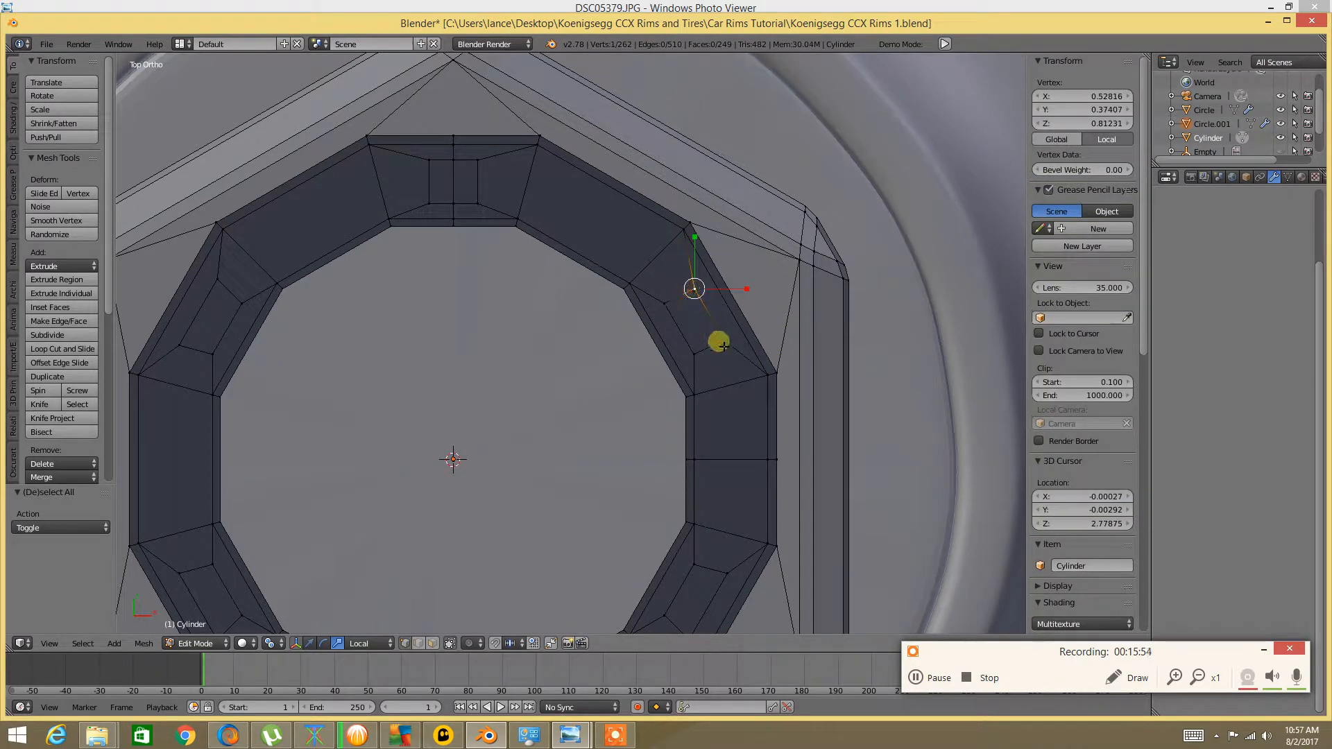
shift+right_click(718, 343)
key(ctrl+e)
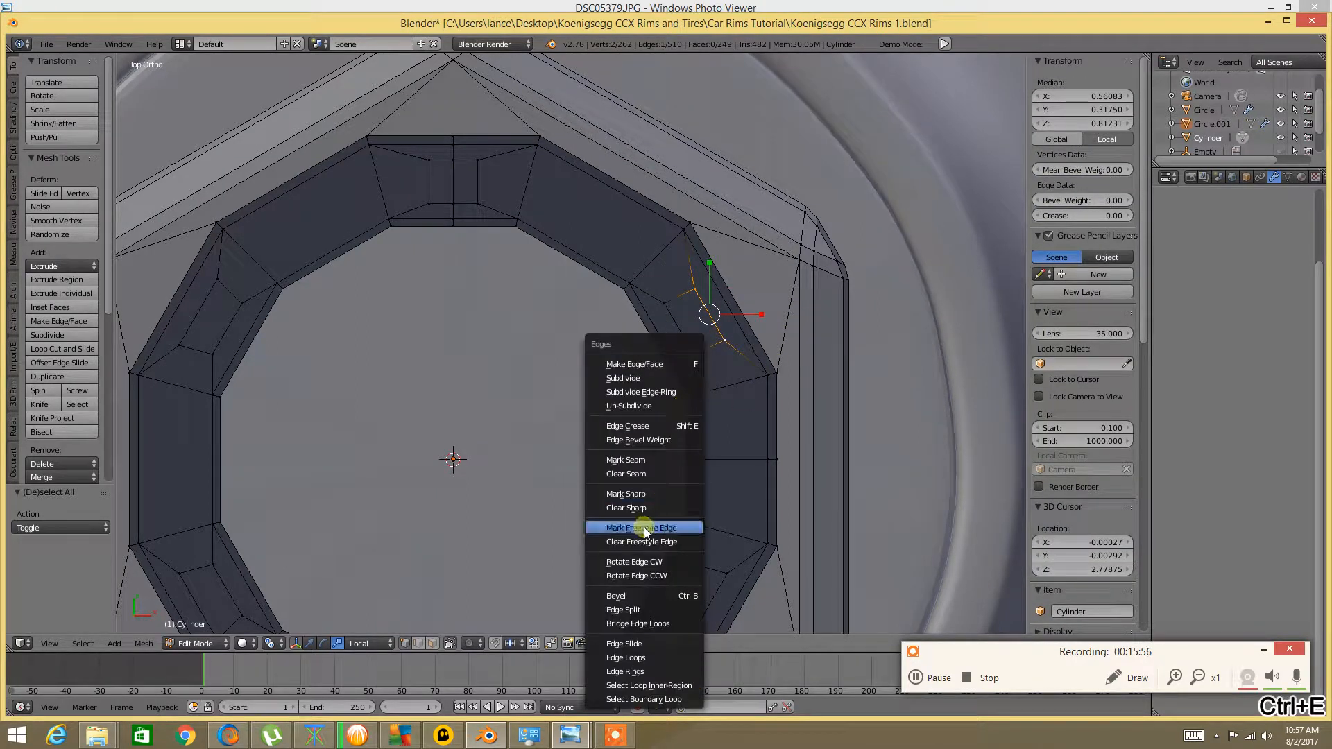
click(627, 642)
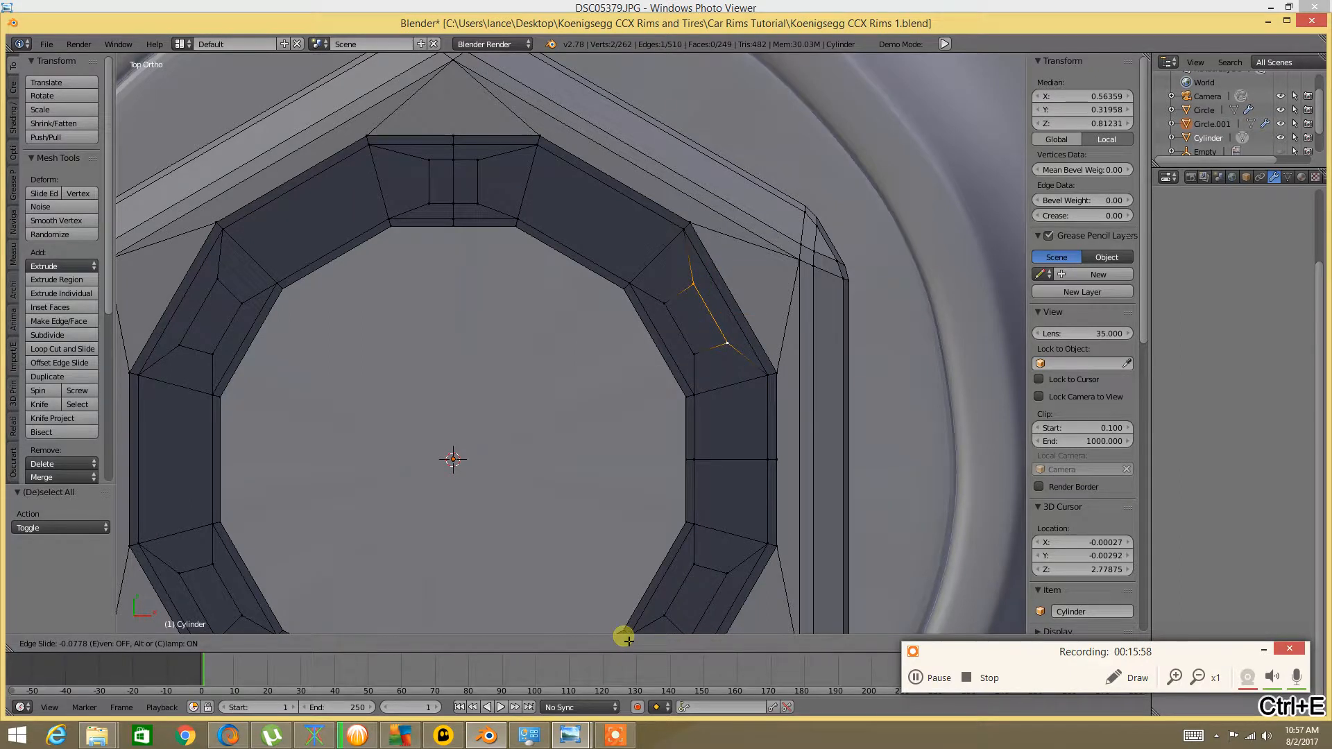
click(628, 641)
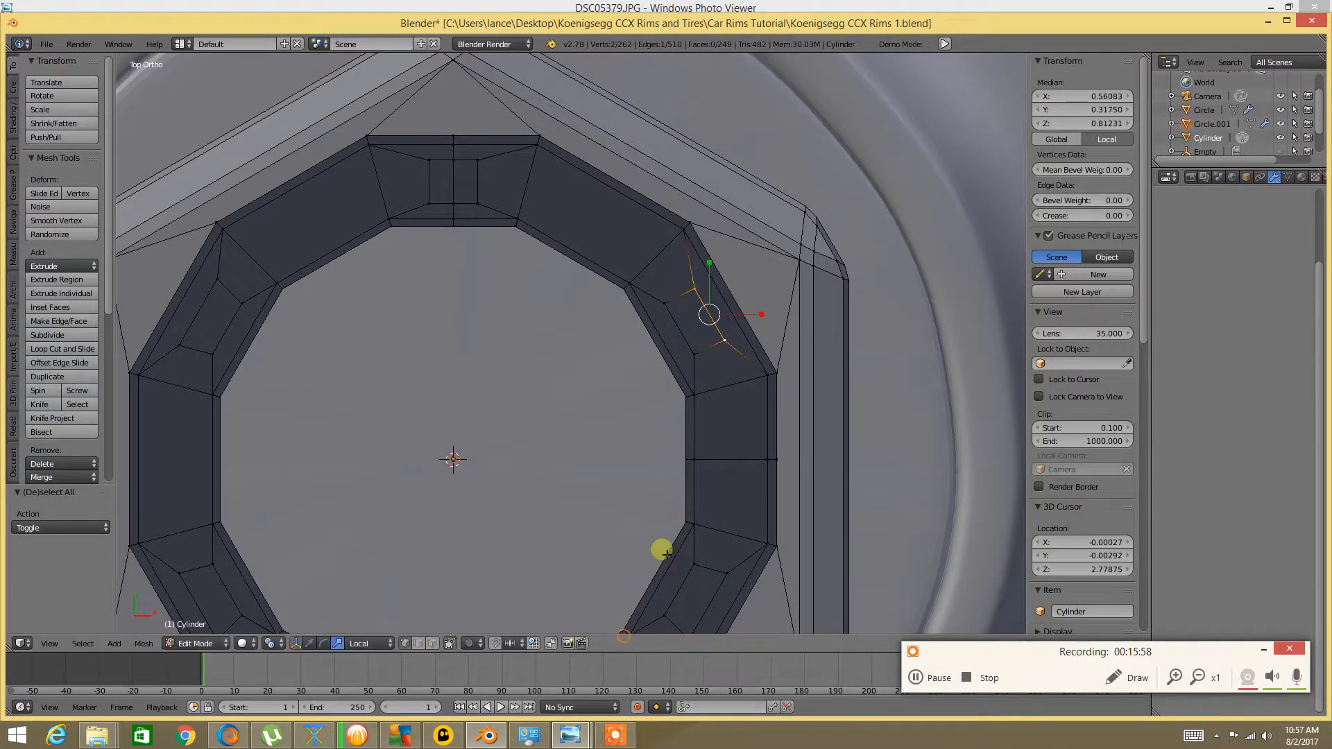
Using Normal orientation and the translate manipulator, move the upper-right inset face's long outer edge slightly outward along X
click(384, 634)
click(375, 595)
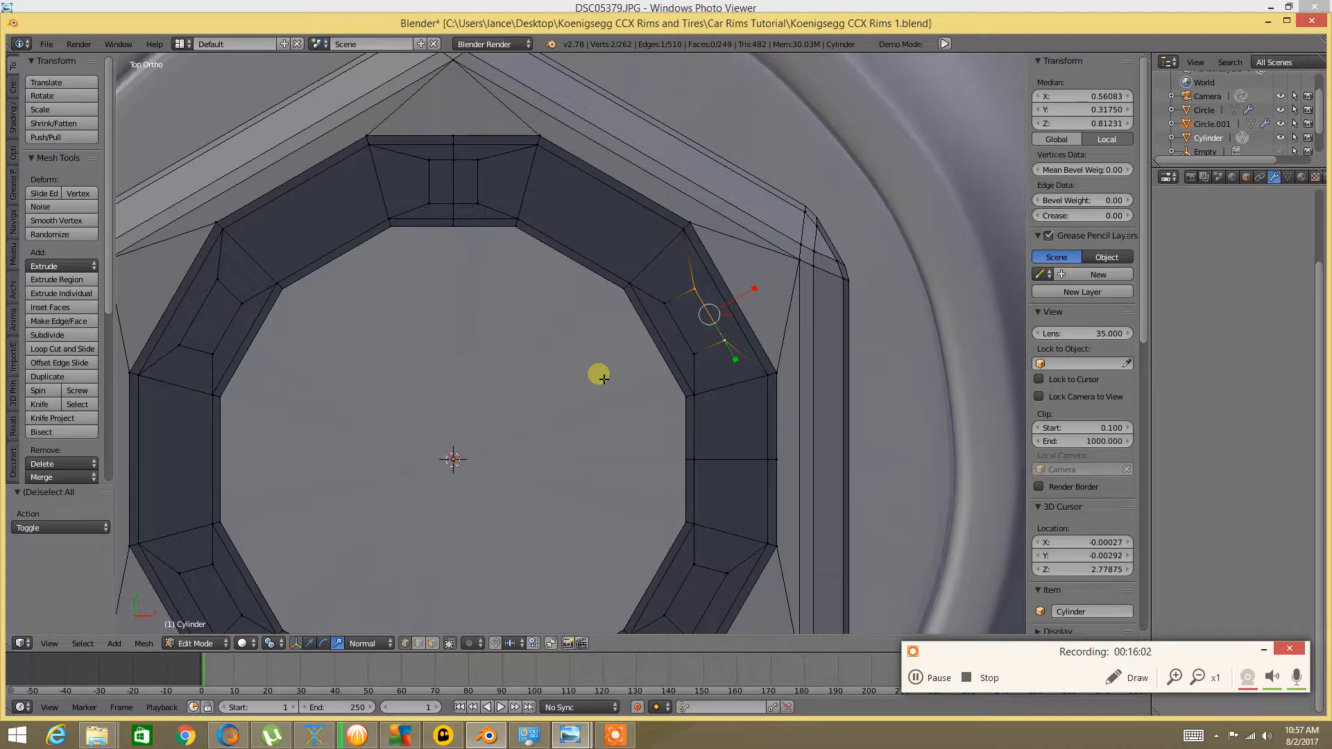
click(309, 643)
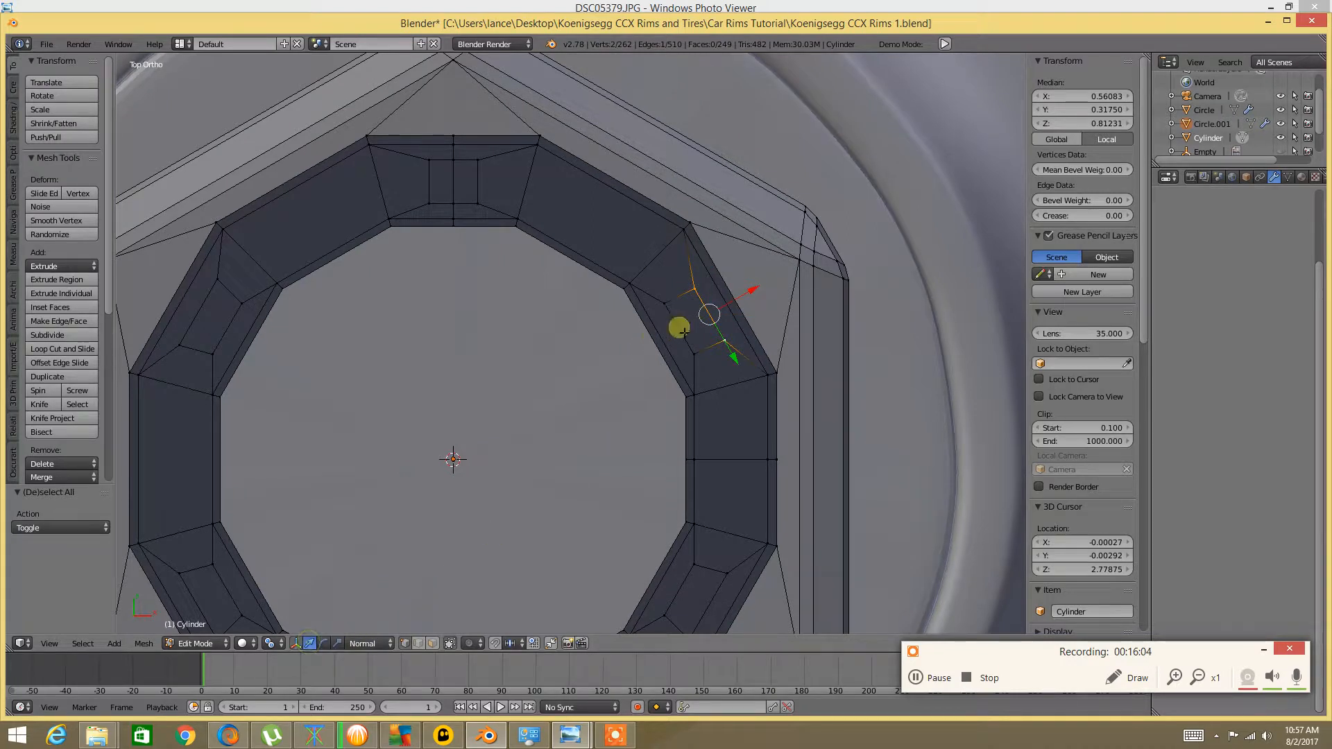
drag(754, 299, 755, 296)
Move the long inner edge of the upper-right inset face slightly toward the ring's centre along its Normal X axis
key(a)
right_click(668, 307)
shift+right_click(686, 357)
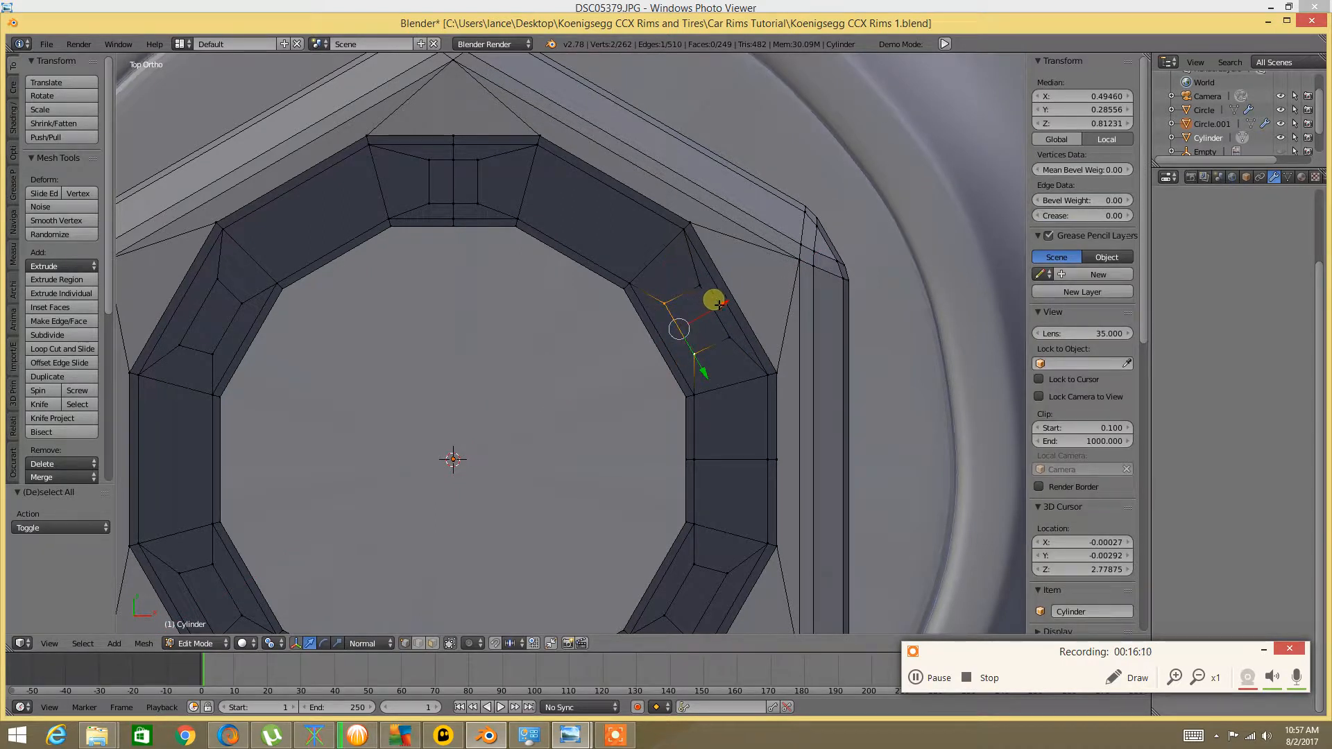
drag(719, 305, 724, 308)
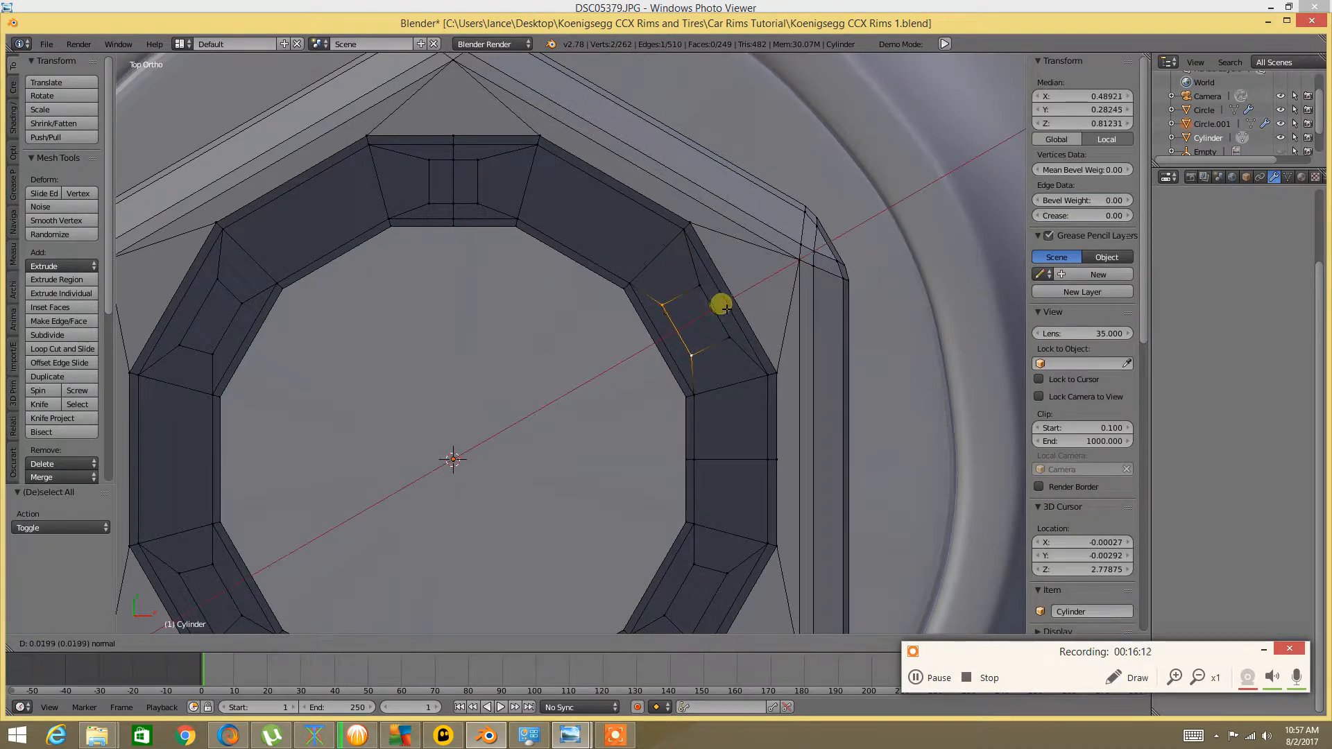
drag(725, 308, 724, 309)
Move the lower end edge of the upper-right inset face slightly toward the face's middle
key(a)
right_click(733, 335)
shift+right_click(696, 358)
drag(726, 370, 725, 380)
Move the upper end edge of the upper-right inset face slightly toward the face's middle and clear the selection
key(a)
right_click(701, 287)
shift+right_click(664, 306)
drag(701, 334, 687, 327)
key(a)
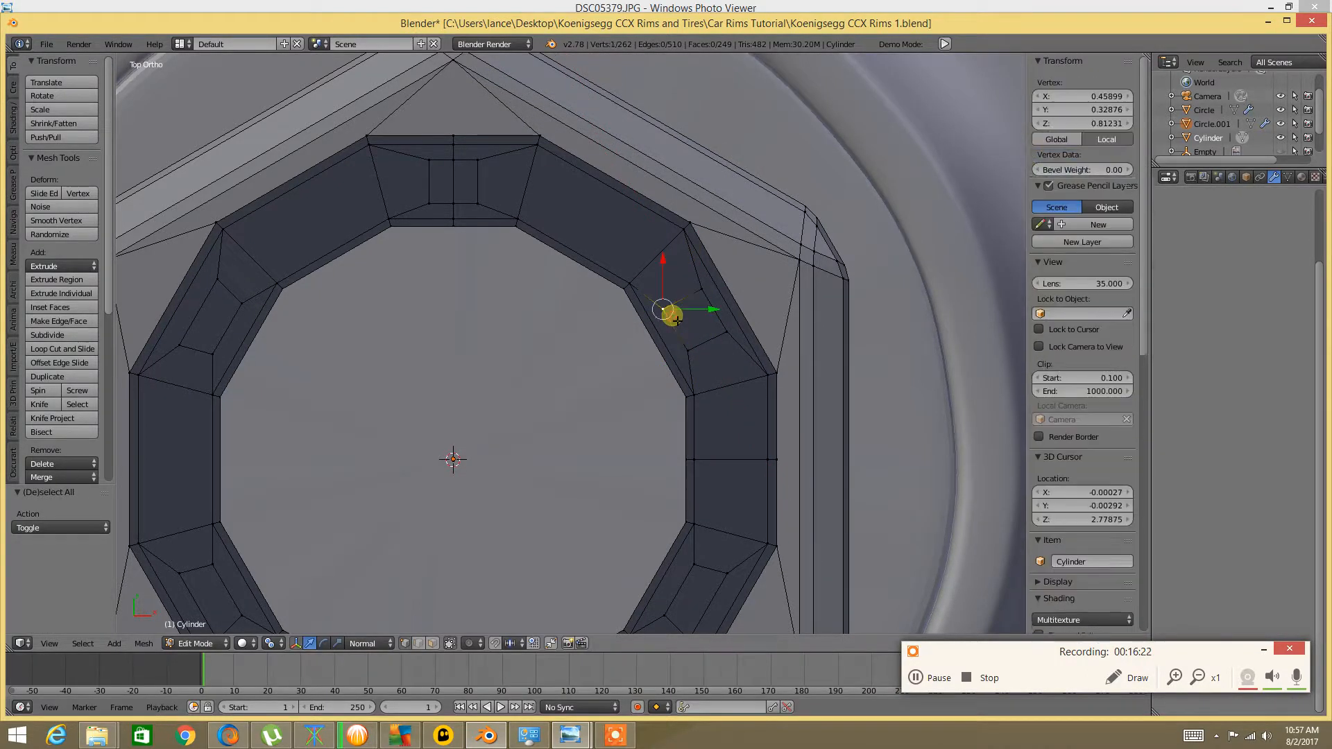
Isolate the inner cap ring by selecting its linked geometry, inverting the selection and hiding the surrounding hexagonal nut
scroll(691, 331, down, 2)
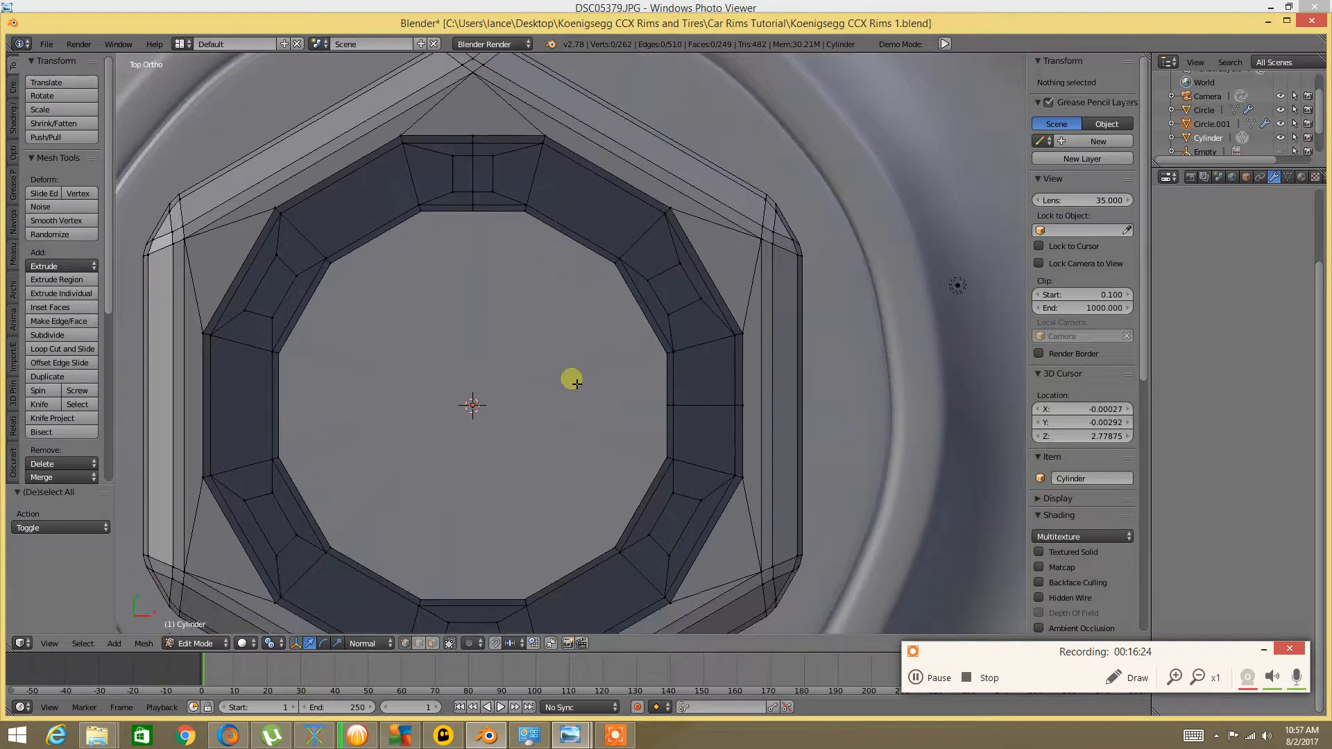
scroll(693, 310, down, 2)
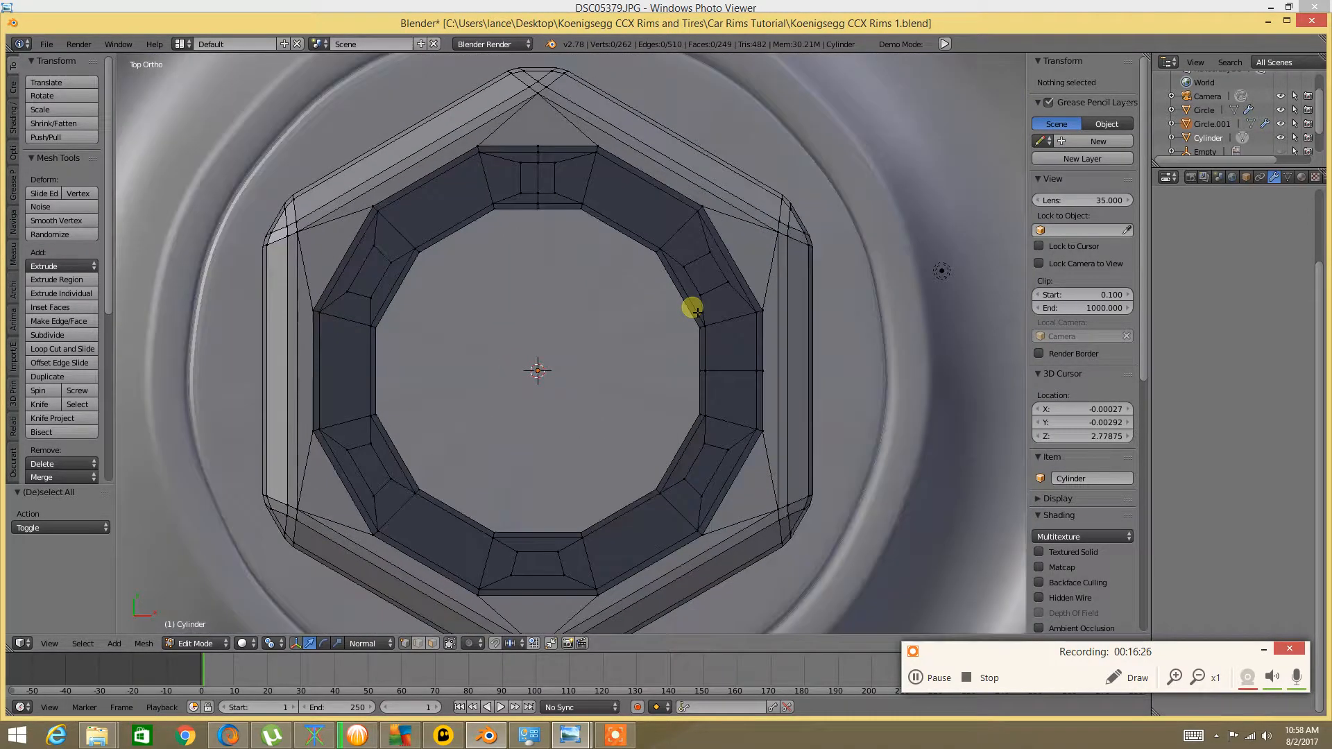
key(ctrl+Tab)
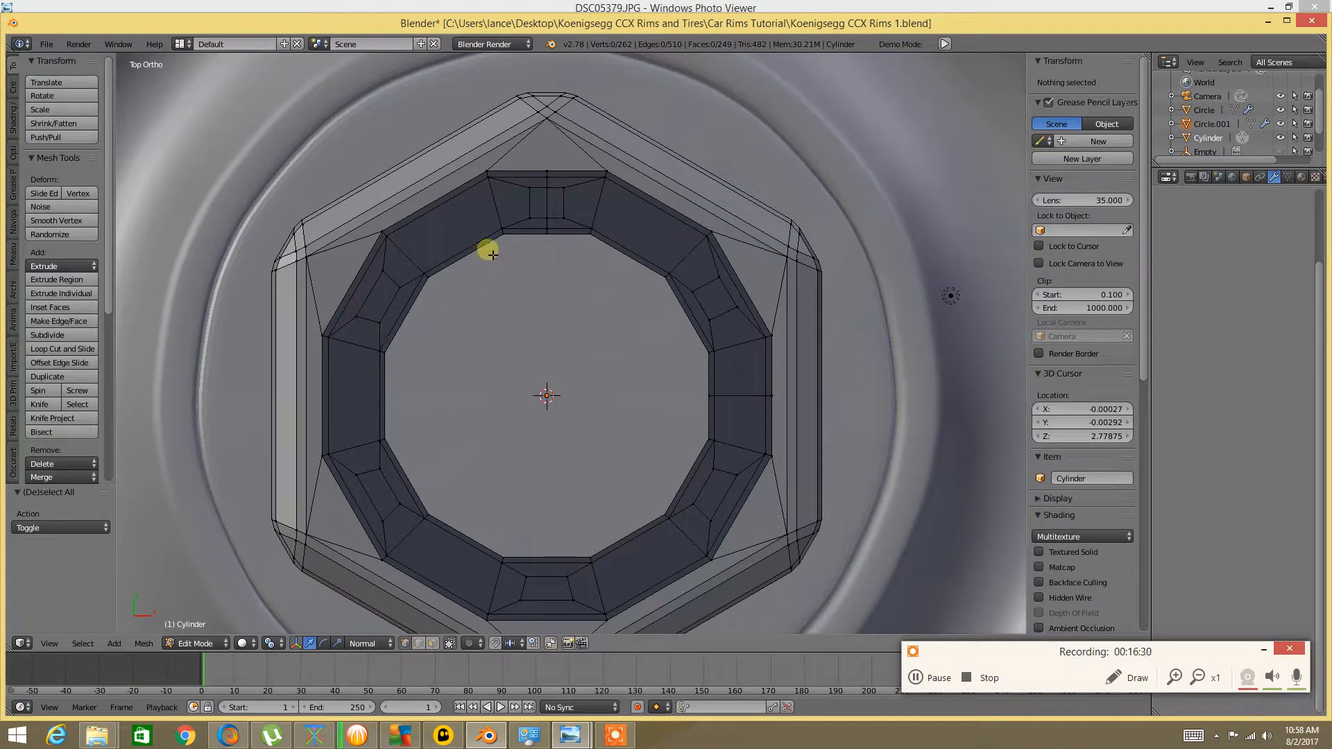
right_click(505, 233)
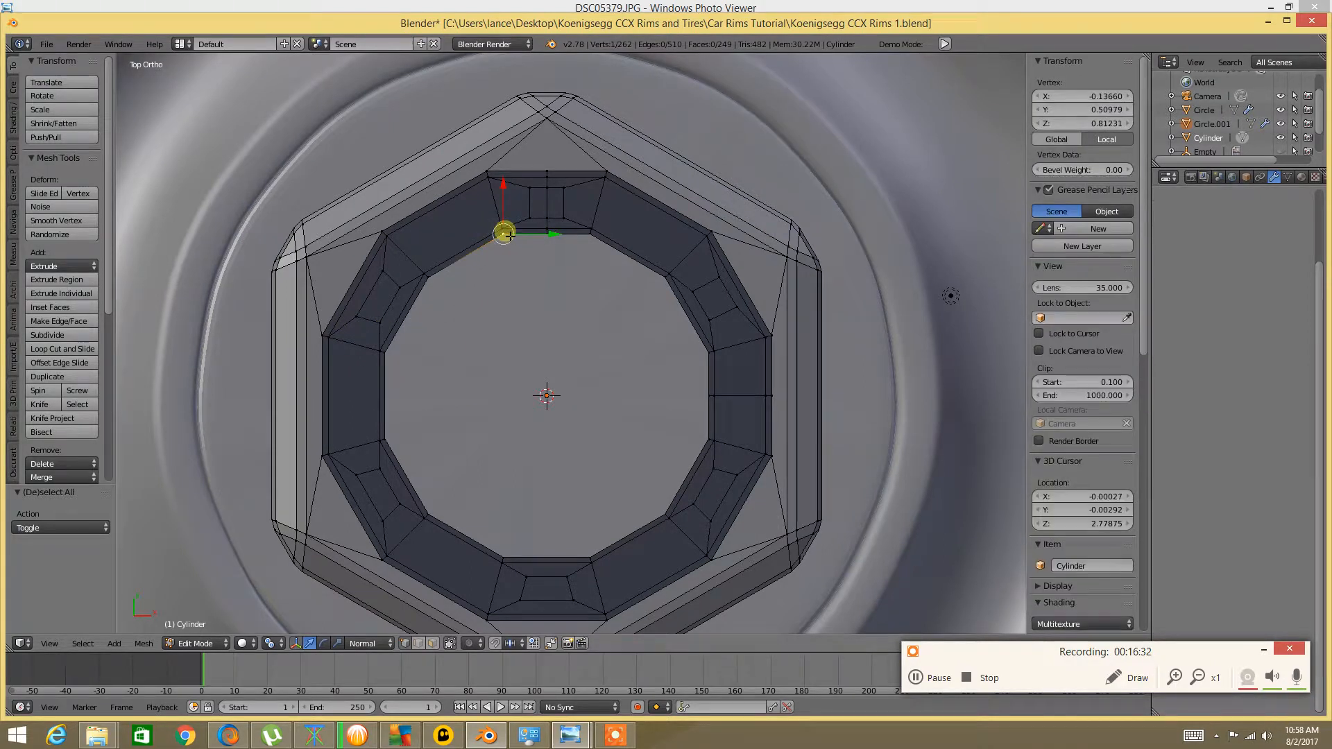
key(ctrl+l)
key(ctrl+i)
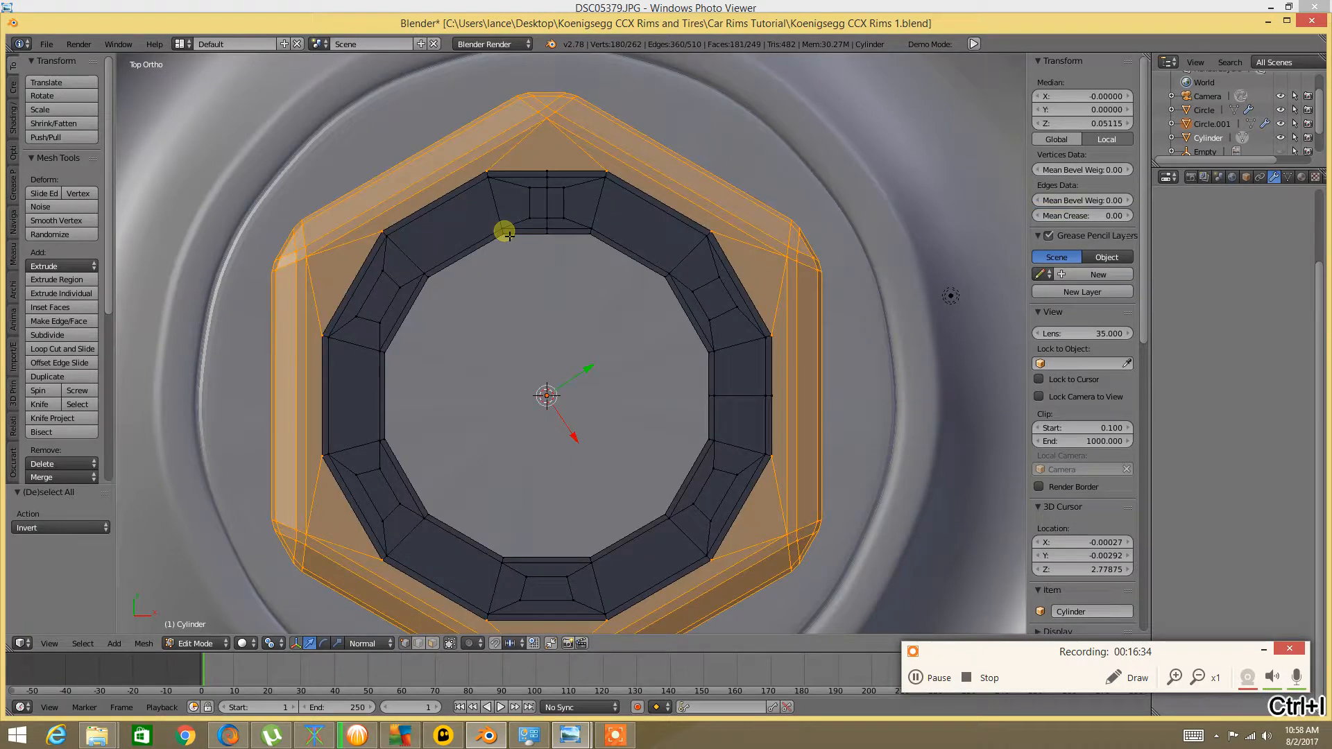
key(h)
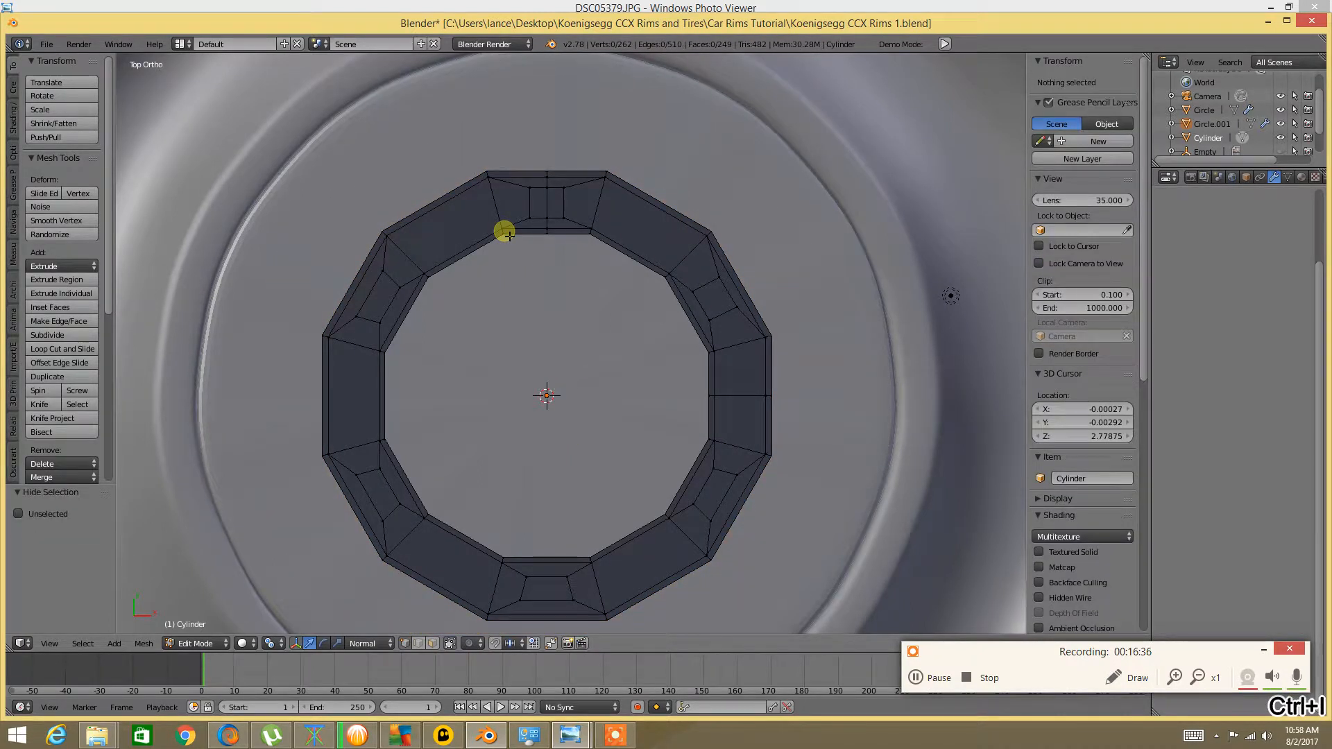
Switch the viewport shading to wireframe with the isolated cap ring in view
scroll(490, 212, down, 1)
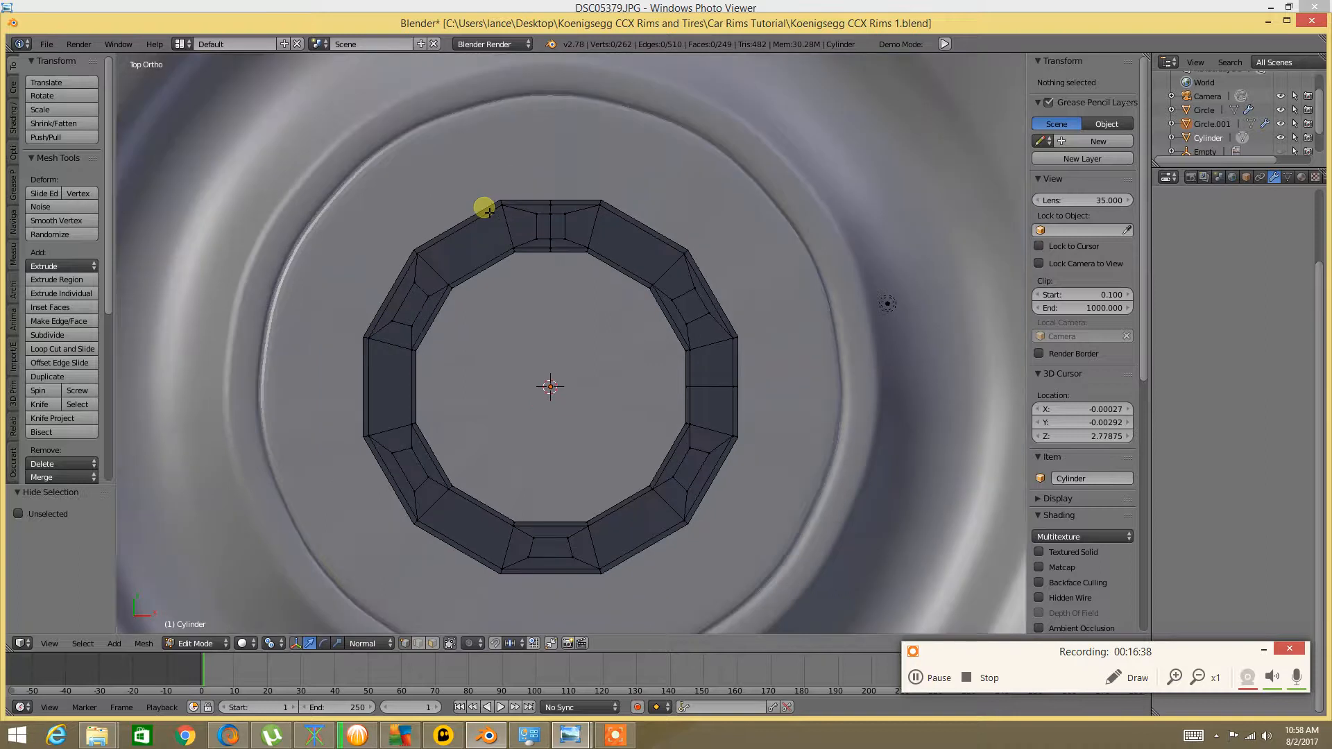
key(z)
click(514, 205)
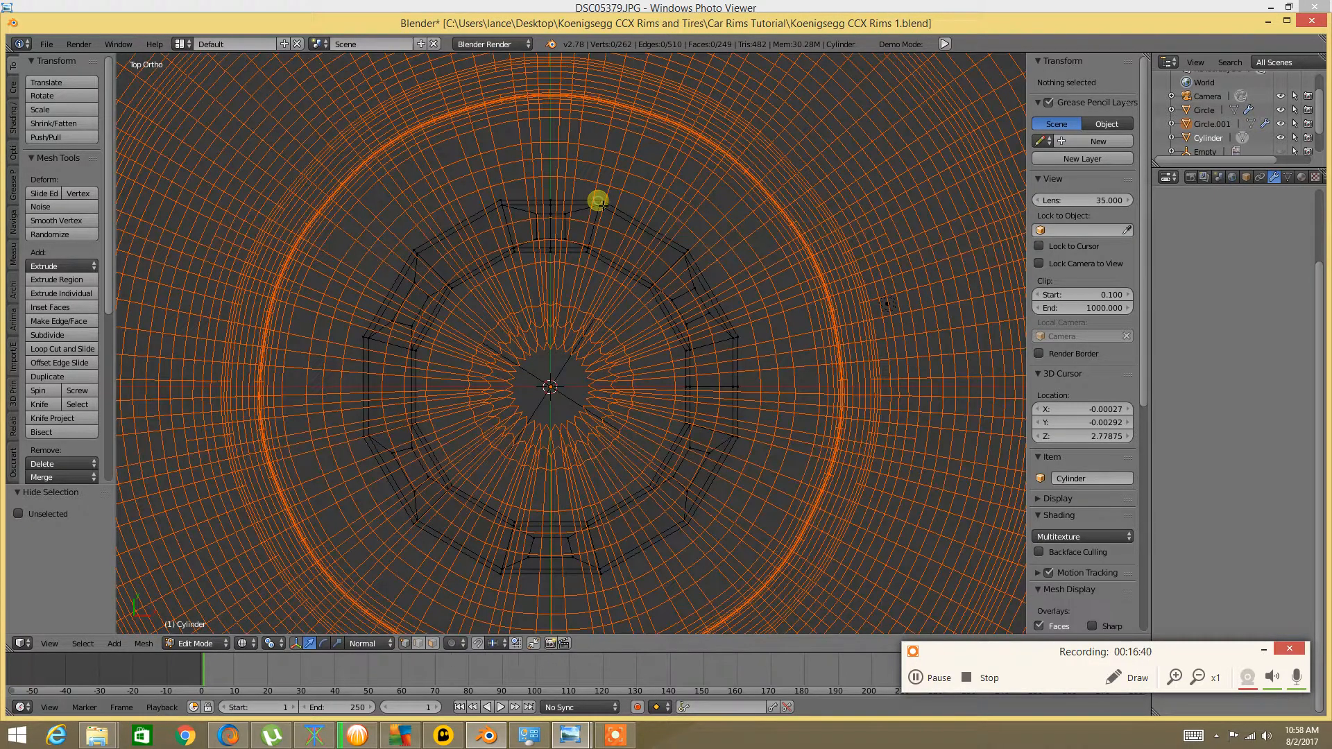
key(ctrl+Tab)
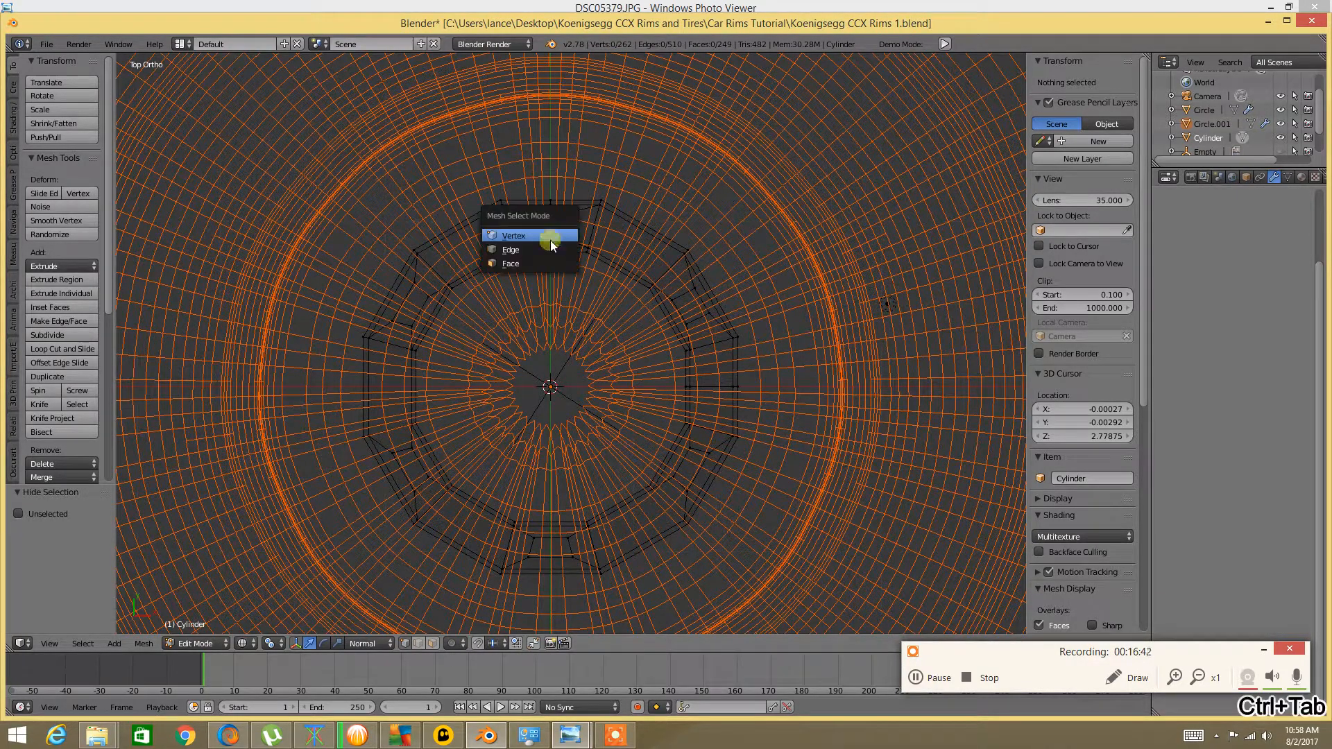
click(531, 253)
key(ctrl+Tab)
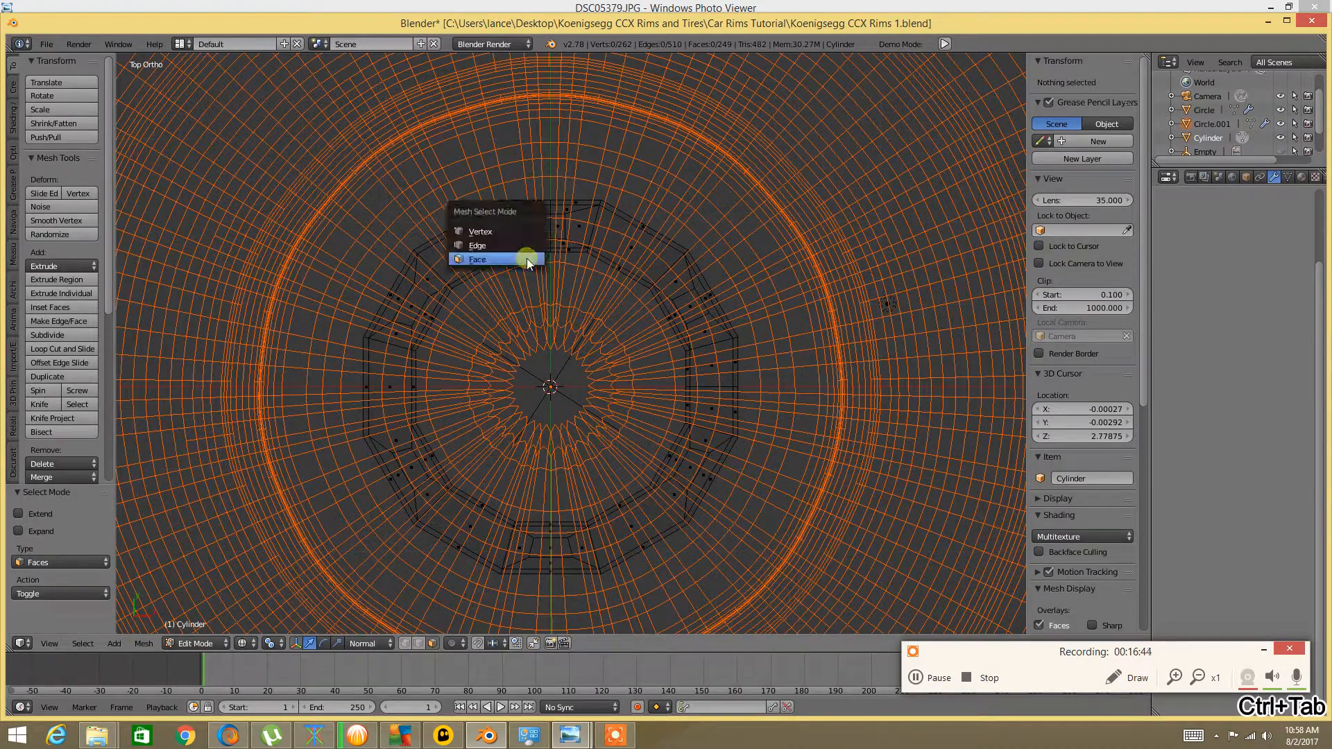
click(513, 233)
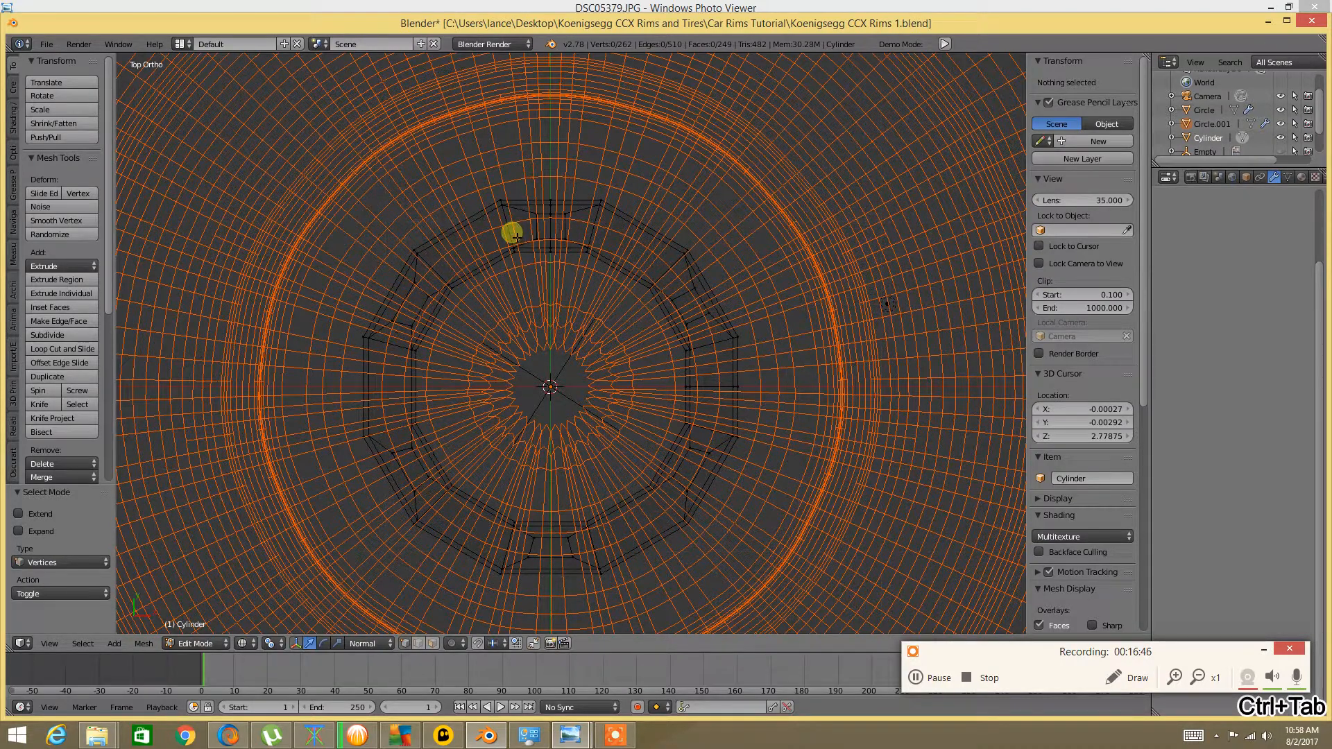
key(ctrl+Tab)
click(495, 254)
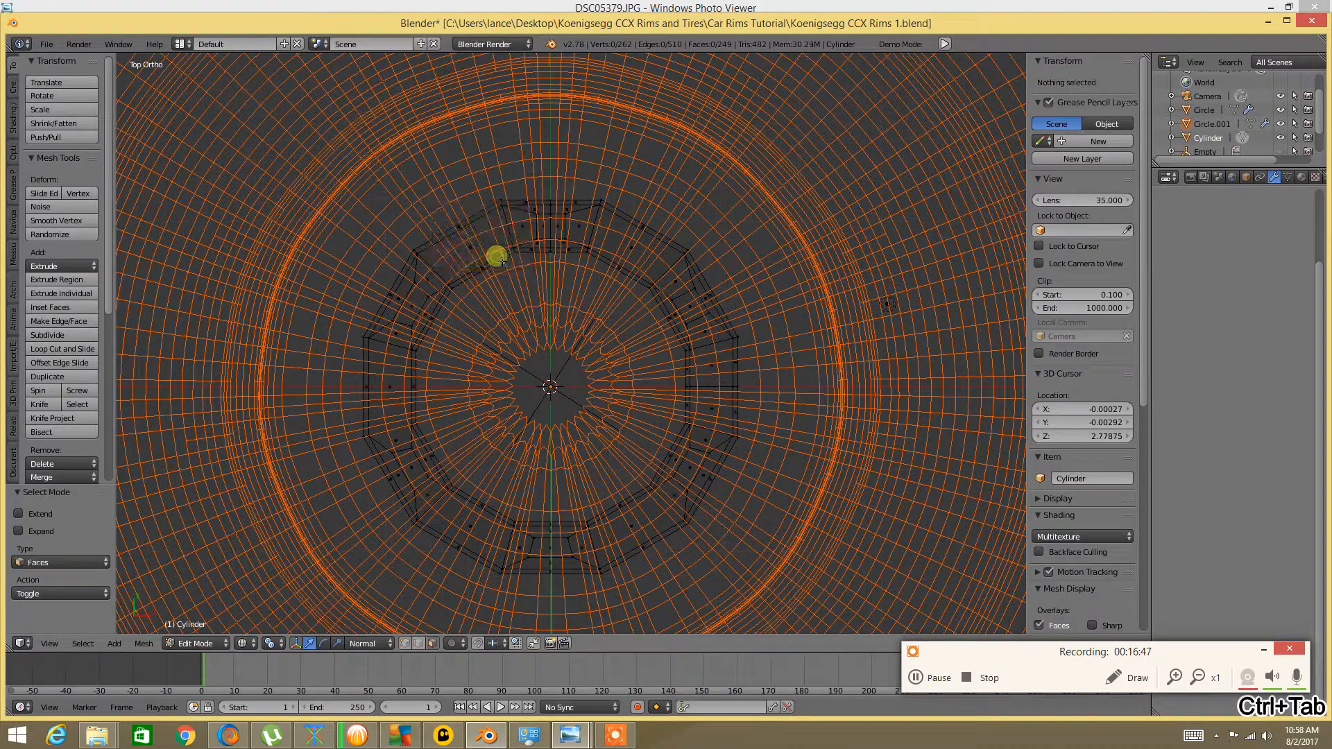
right_click(557, 231)
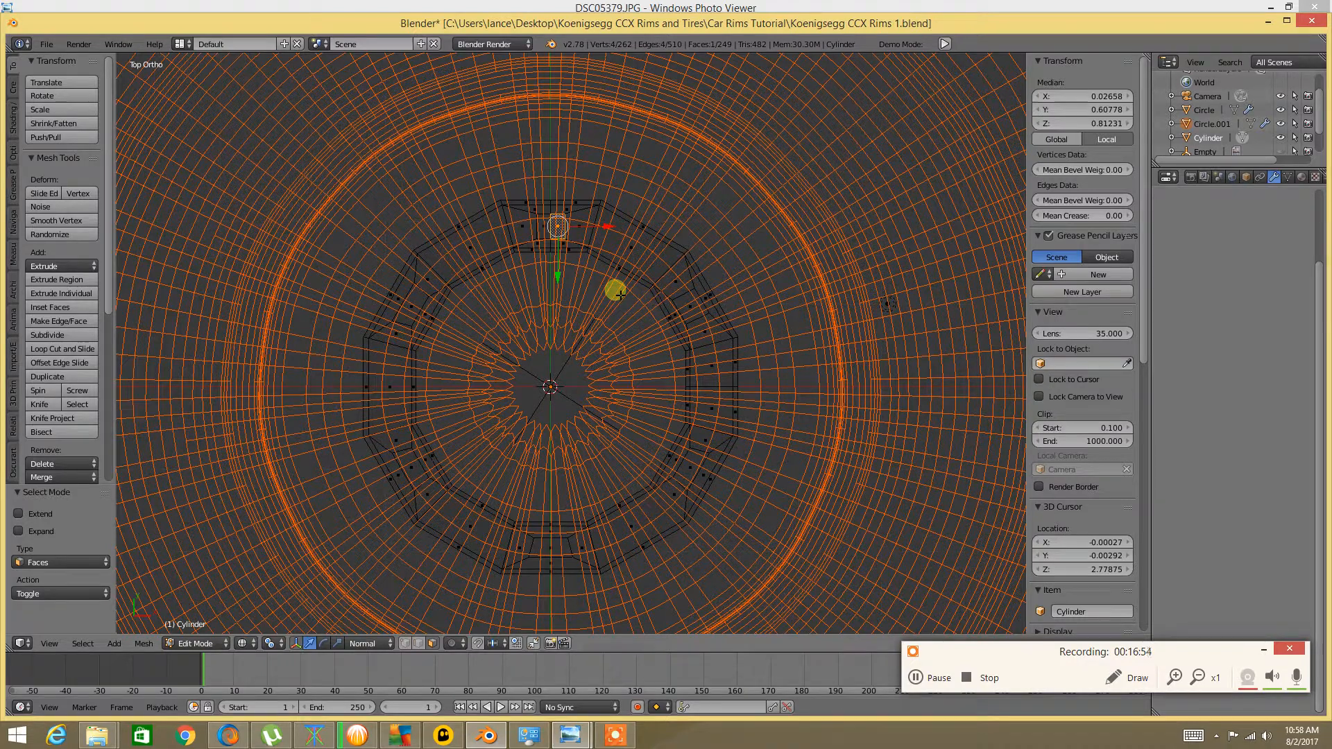
Undo the last edits until the hexagonal nut is unhidden and switch the viewport shading to solid
key(ctrl+z)
key(ctrl+z)
key(ctrl+z)
key(ctrl+z)
key(ctrl+z)
key(ctrl+z)
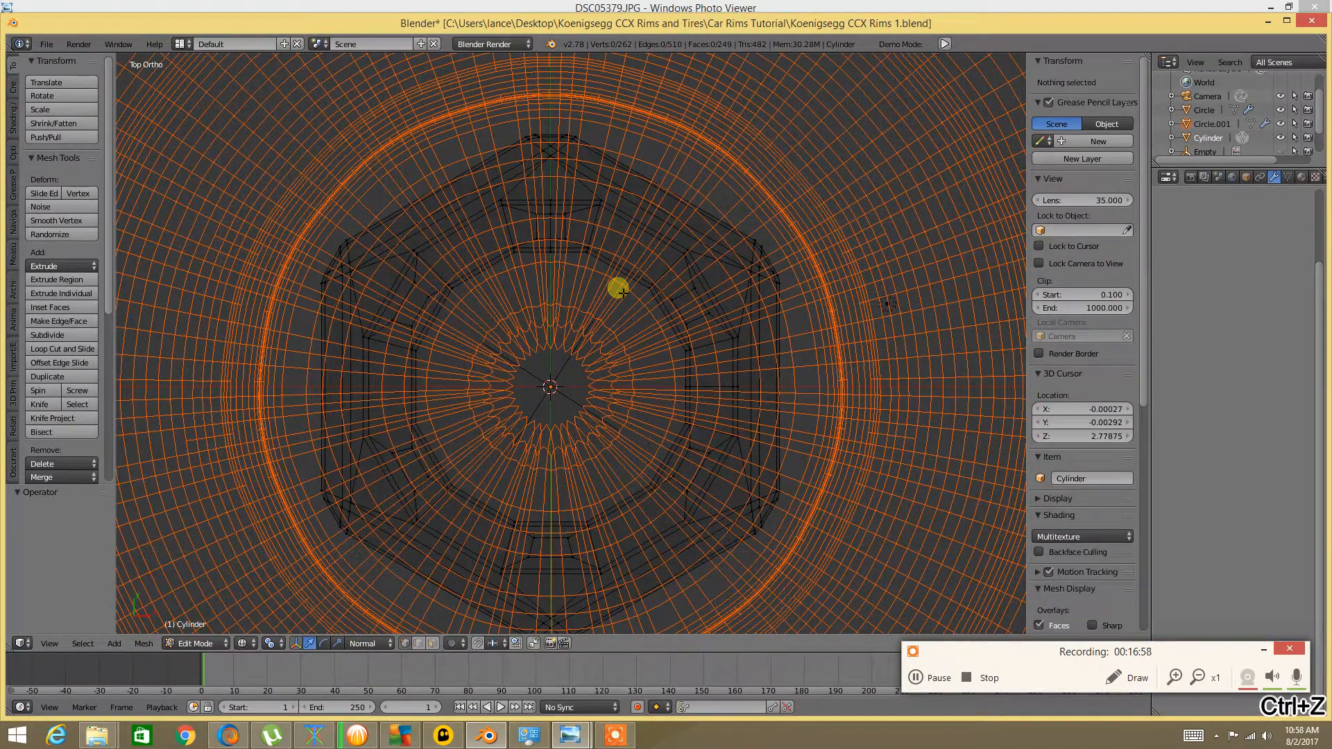
key(z)
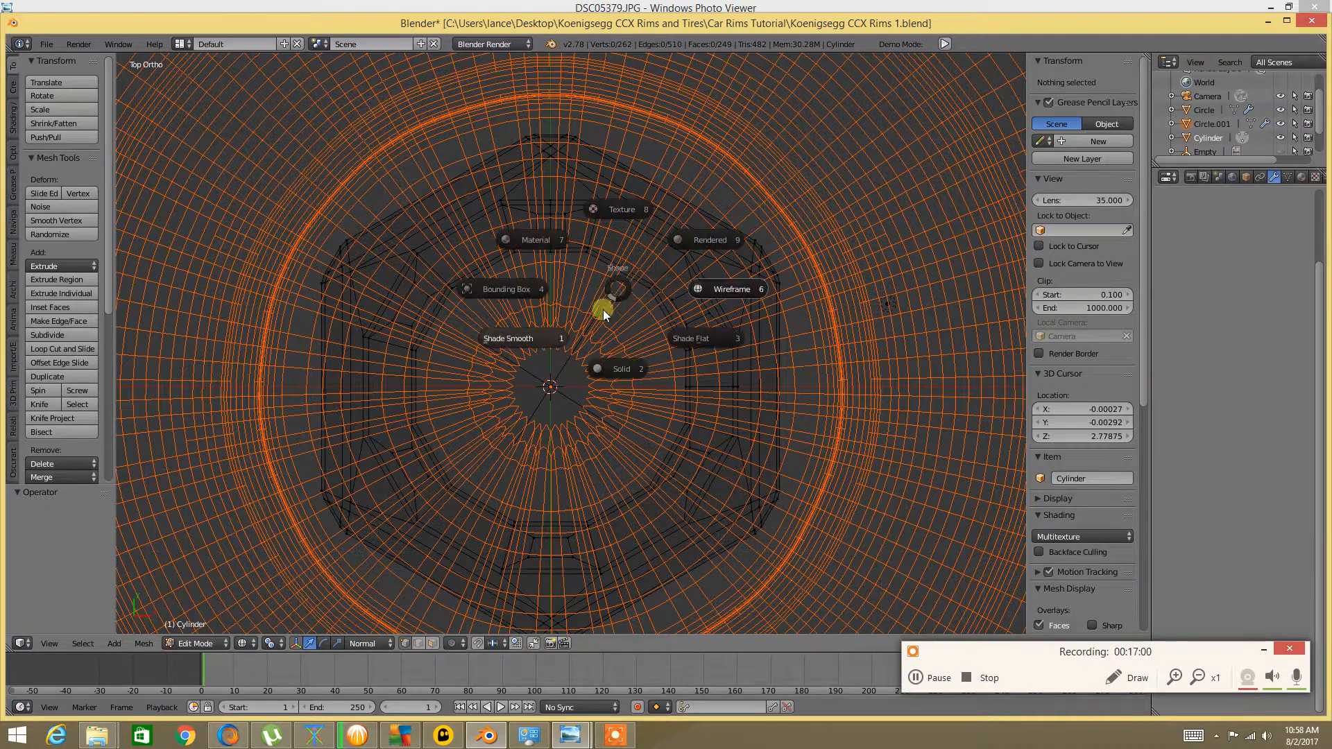
click(606, 364)
Undo the earlier inset face edits until the isolated cap ring is back to plain segments without insets or cuts
key(ctrl+z)
key(ctrl+z)
key(ctrl+z)
key(ctrl+z)
key(ctrl+z)
key(ctrl+z)
key(ctrl+z)
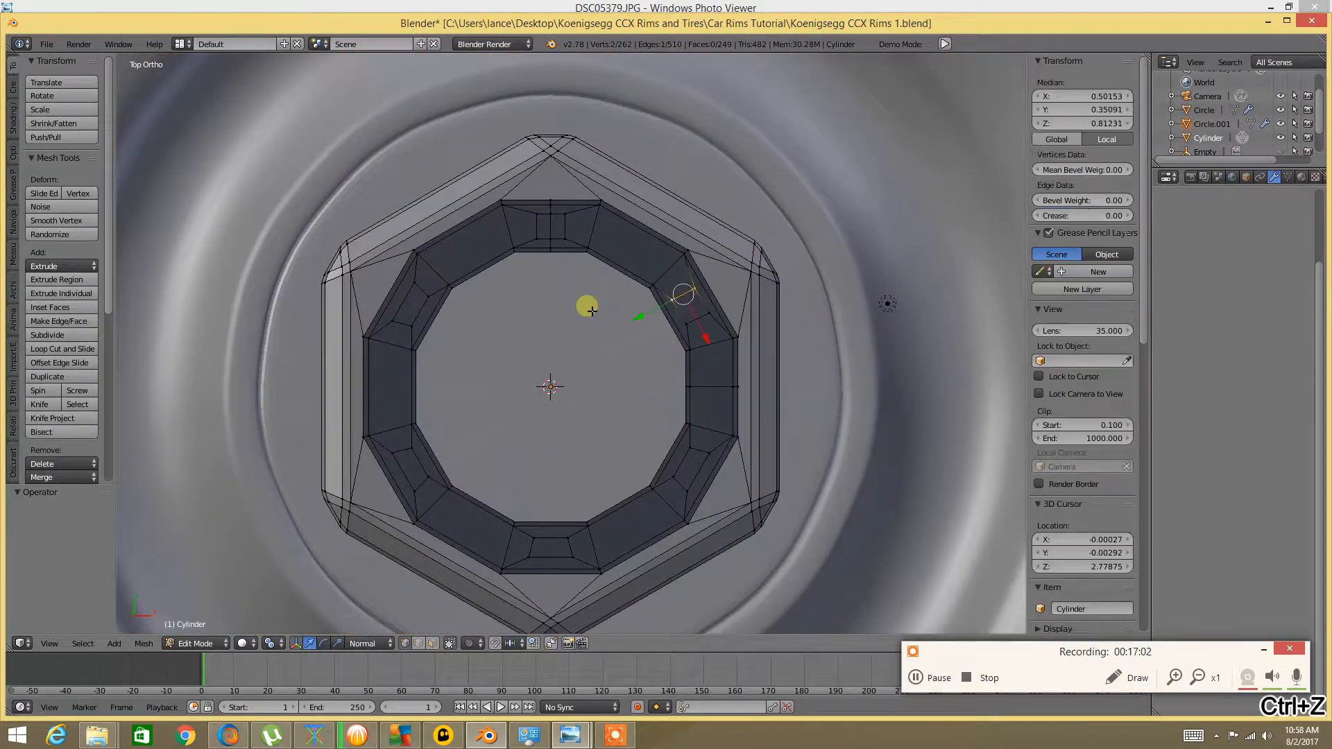
key(ctrl+z)
key(ctrl+z)
key(ctrl+z)
key(ctrl+z)
key(ctrl+z)
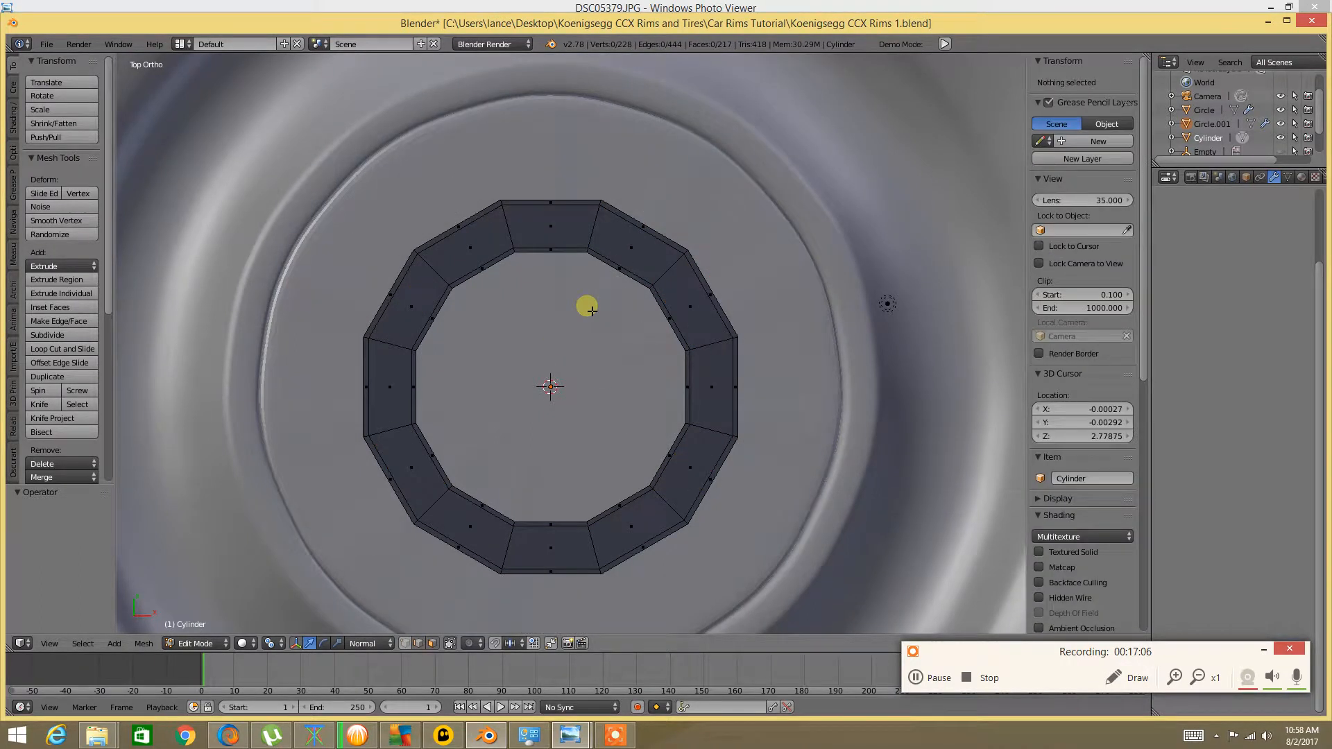
Add a centred loop cut across the cap ring's top segment and another across its upper-right segment, then clear the selection
key(ctrl+r)
double_click(551, 250)
key(a)
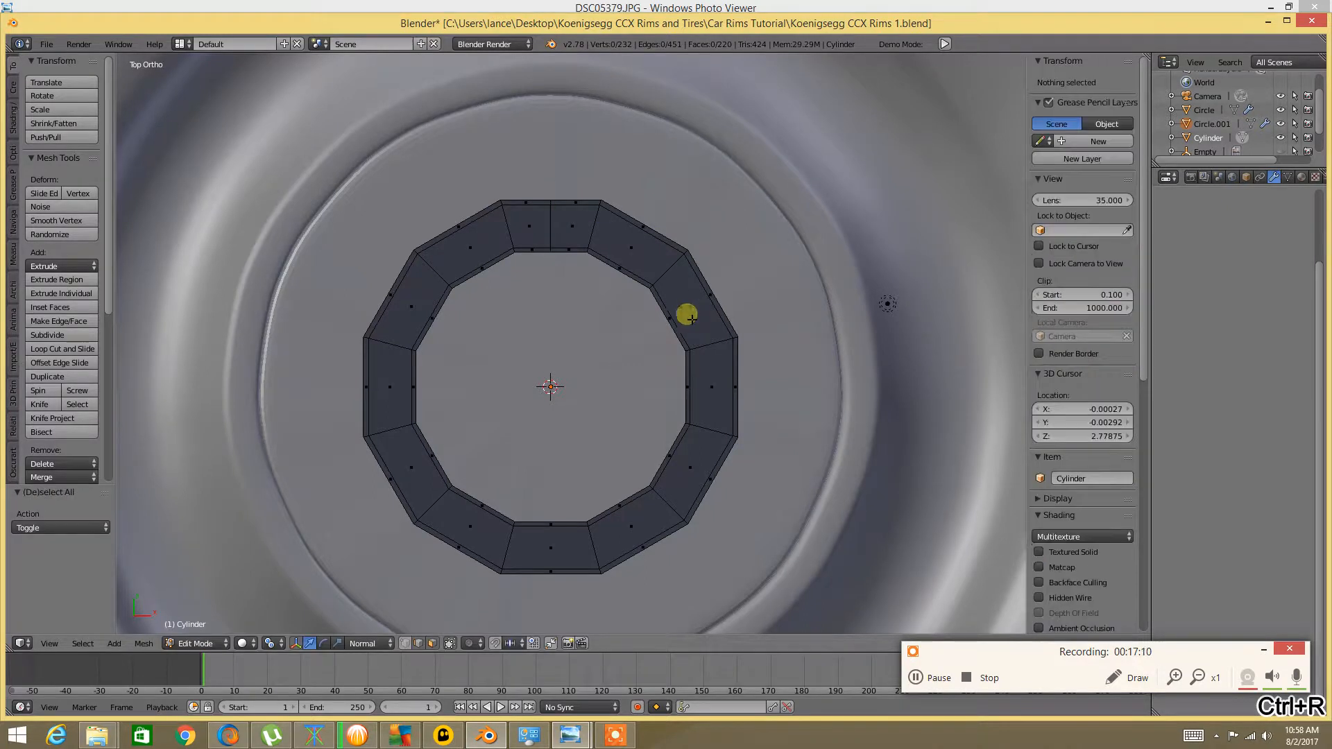
key(ctrl+r)
double_click(685, 319)
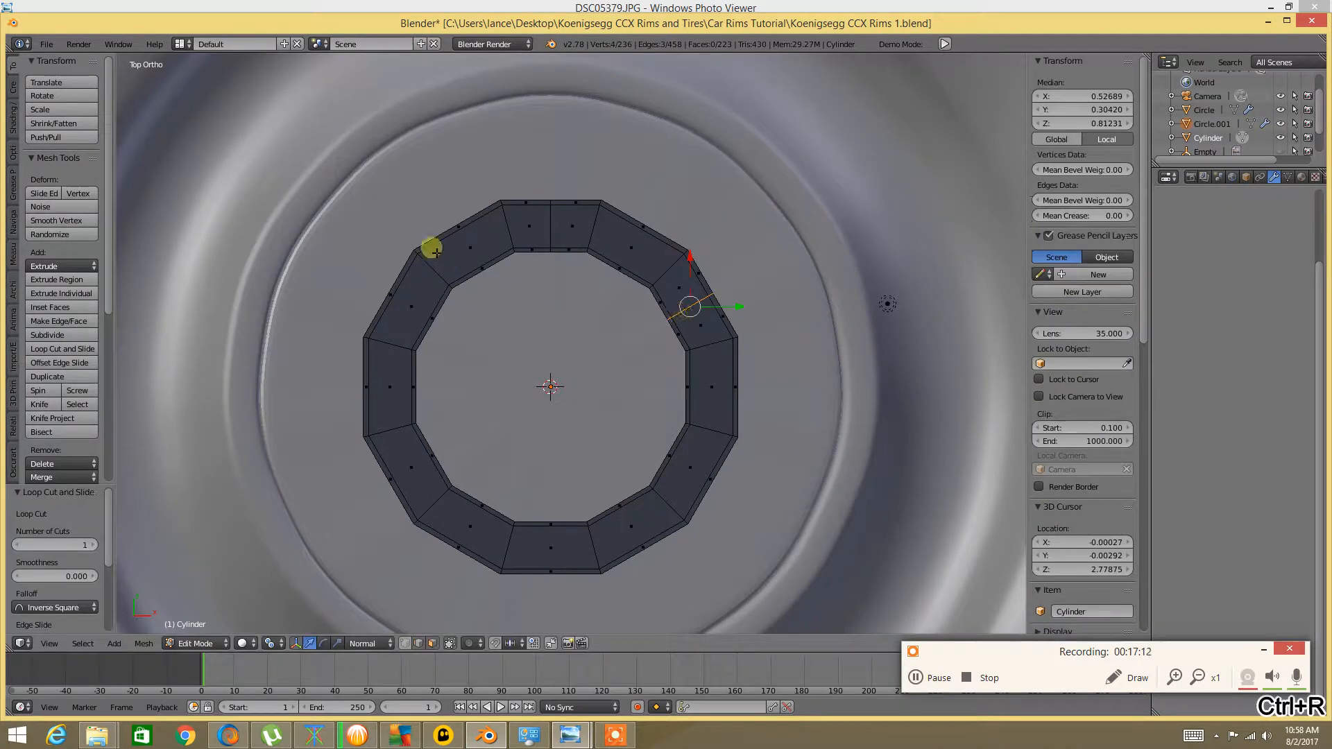
right_click(468, 254)
key(a)
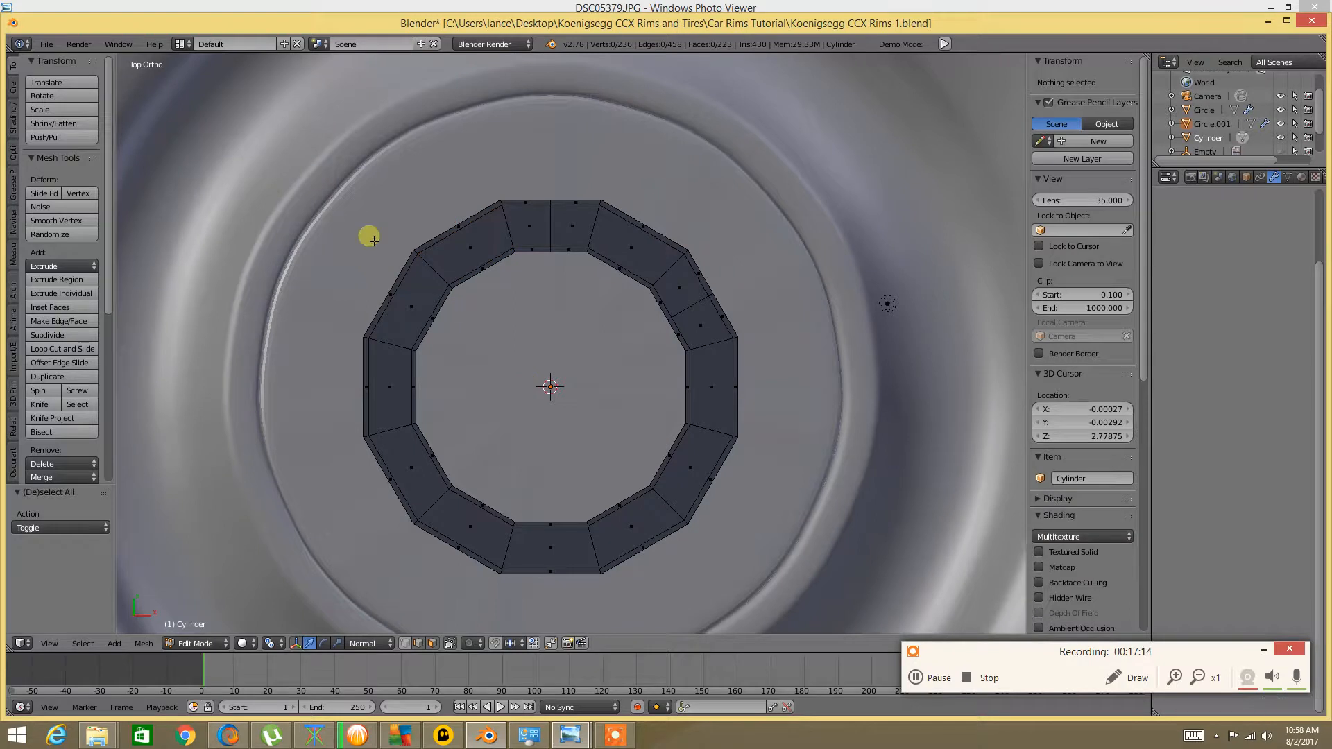
Add centred loop cuts across the cap ring's upper-left, lower-left, lower-right and bottom segments
key(ctrl+r)
double_click(405, 280)
key(ctrl+r)
double_click(416, 467)
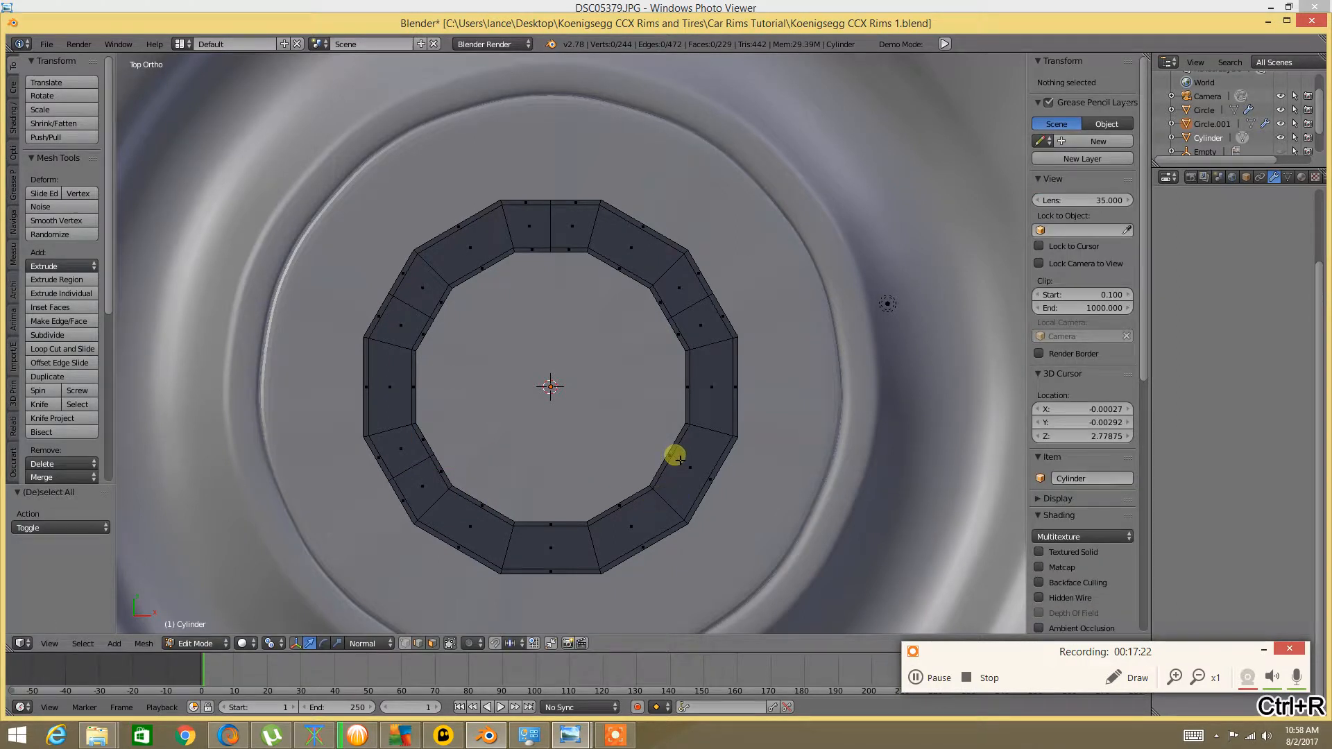
double_click(676, 458)
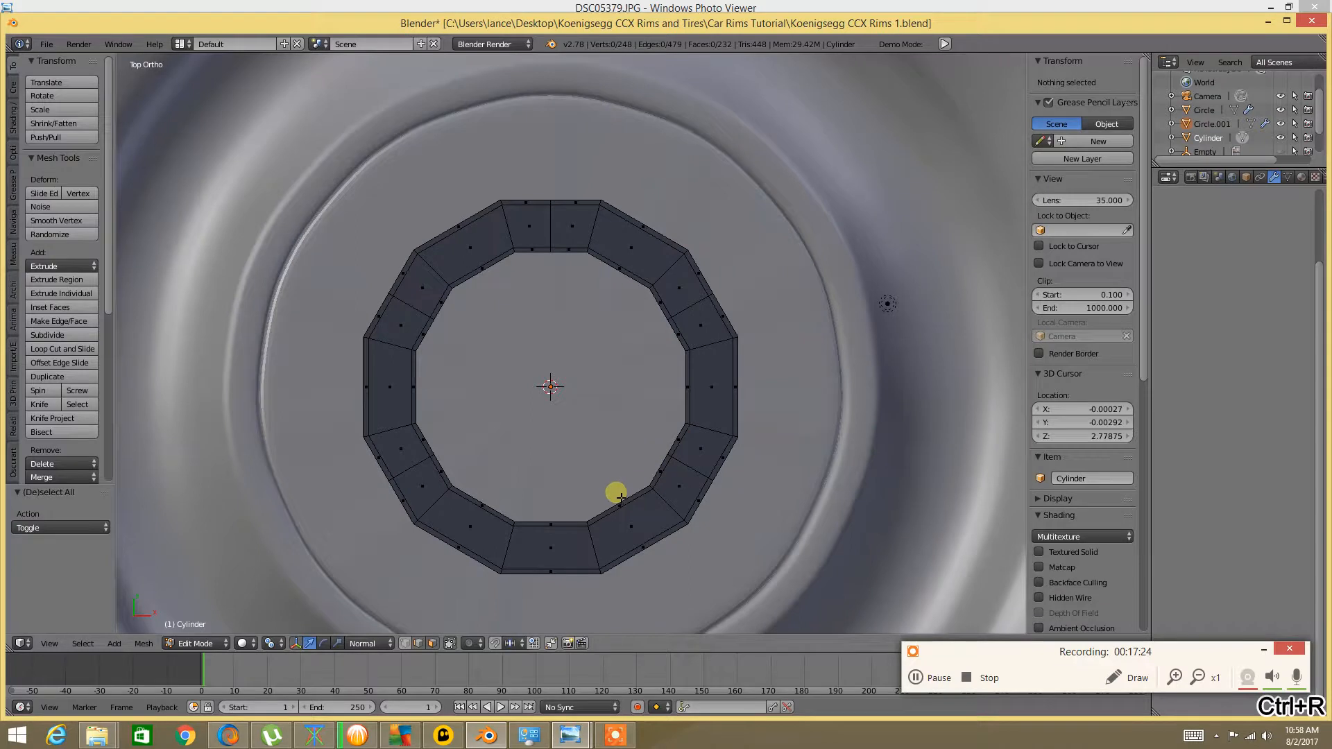
key(ctrl+r)
double_click(540, 525)
Add a centred loop cut running all the way around the cap ring's face and switch to face selection mode
key(ctrl+r)
double_click(560, 548)
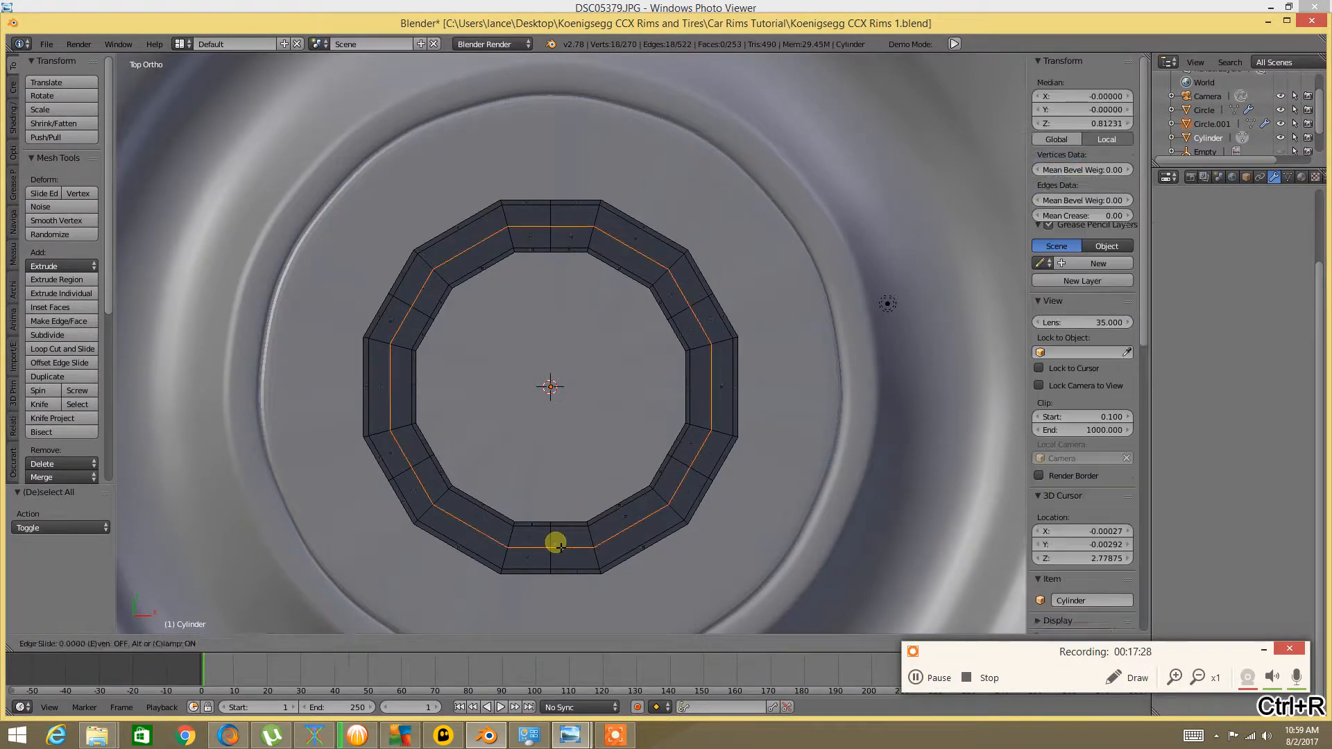
key(ctrl+Tab)
click(555, 544)
Select the four faces of each of the cap ring's bottom, lower-right and upper-right divided segments
click(559, 538)
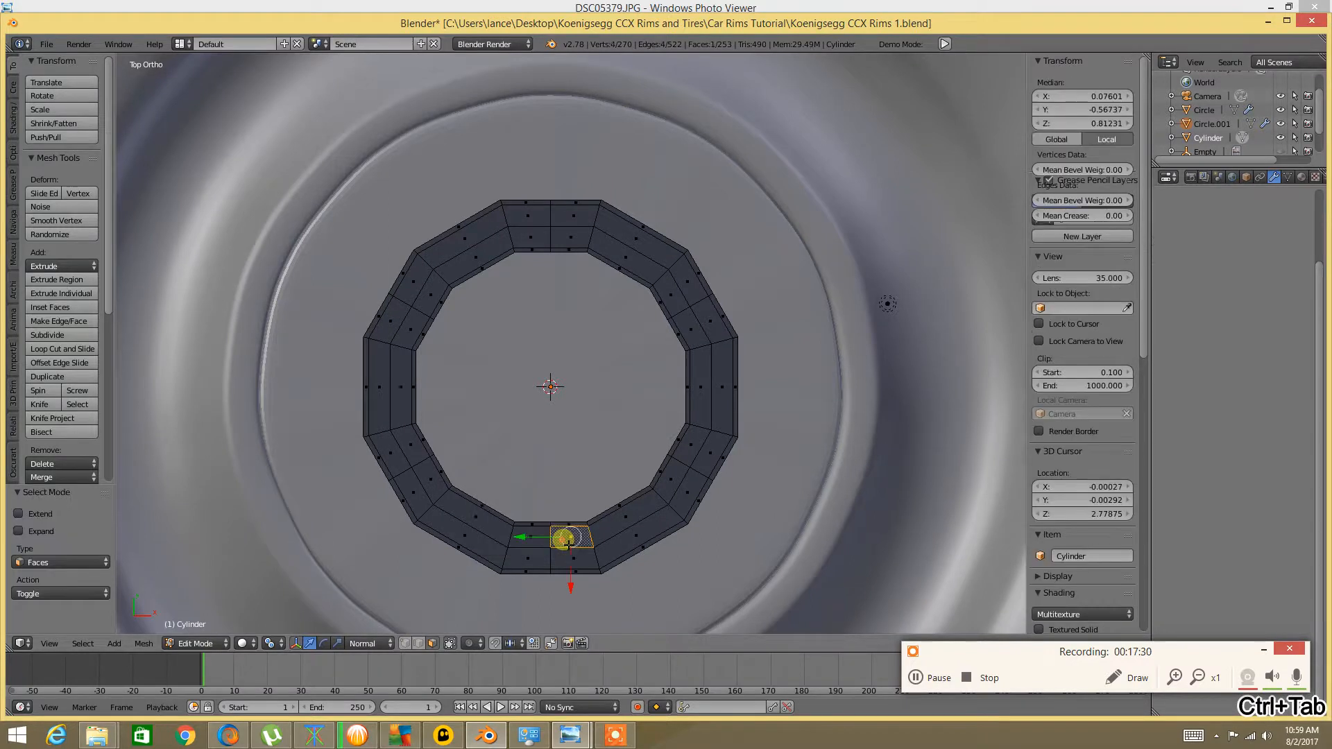
shift+click(561, 562)
shift+click(530, 555)
shift+click(532, 540)
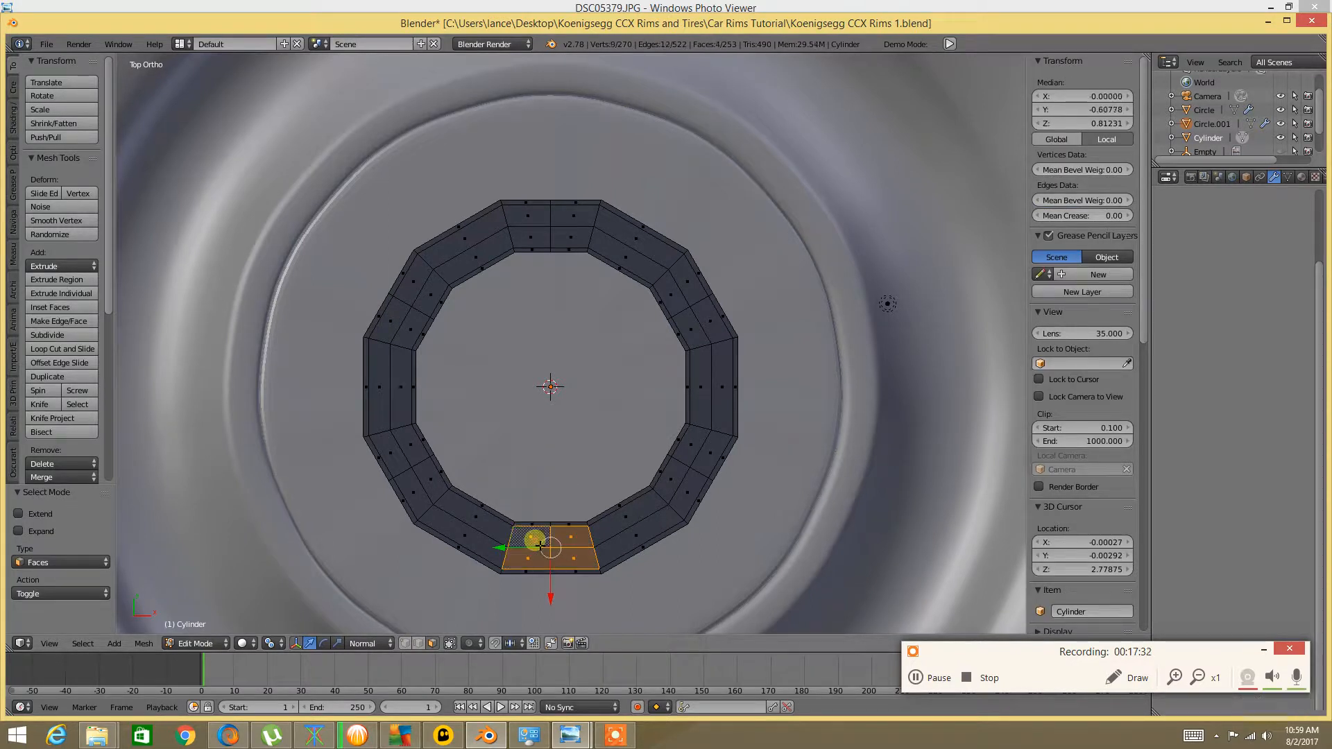
shift+click(682, 485)
shift+click(673, 478)
shift+click(693, 447)
shift+click(709, 438)
shift+click(717, 320)
shift+click(690, 326)
shift+click(677, 297)
shift+click(690, 282)
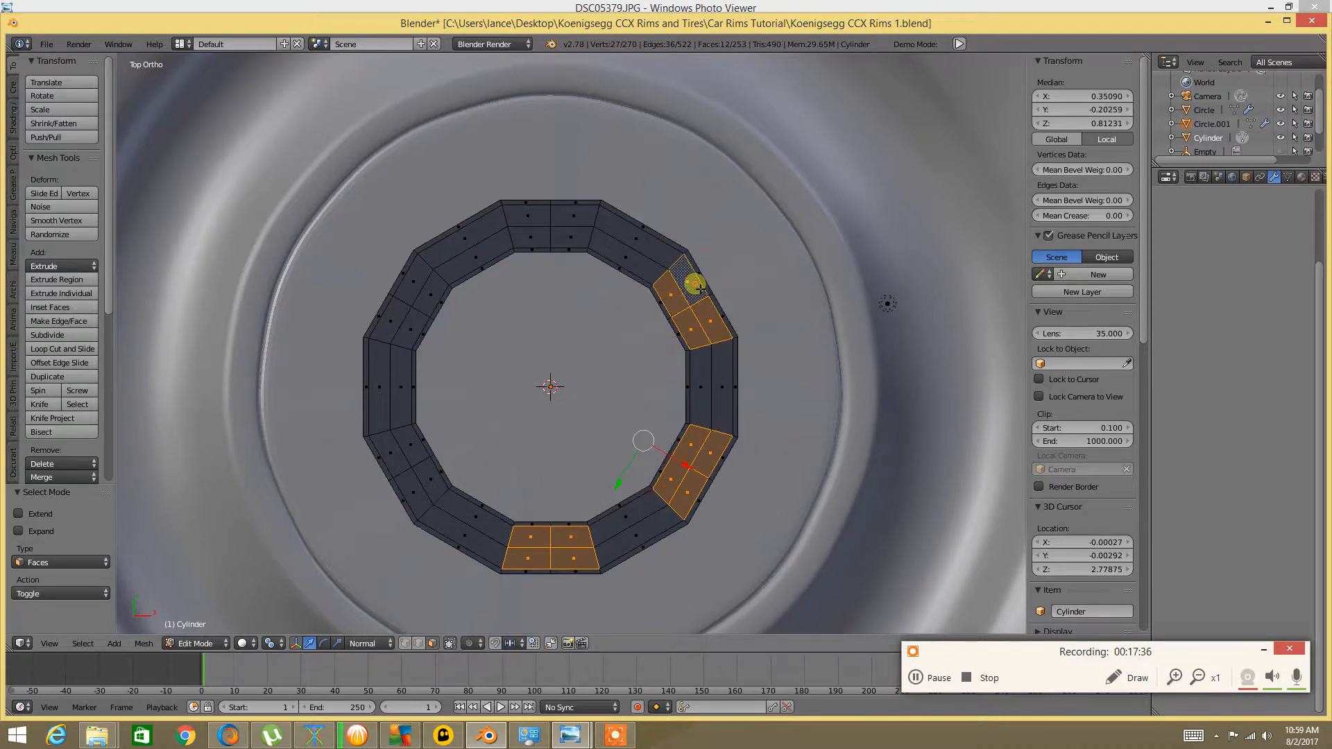
Add the four faces of each of the cap ring's top, upper-left and lower-left divided segments to the selection
shift+click(576, 216)
shift+click(571, 240)
shift+click(538, 232)
shift+click(528, 219)
shift+click(430, 294)
shift+click(416, 285)
shift+click(395, 321)
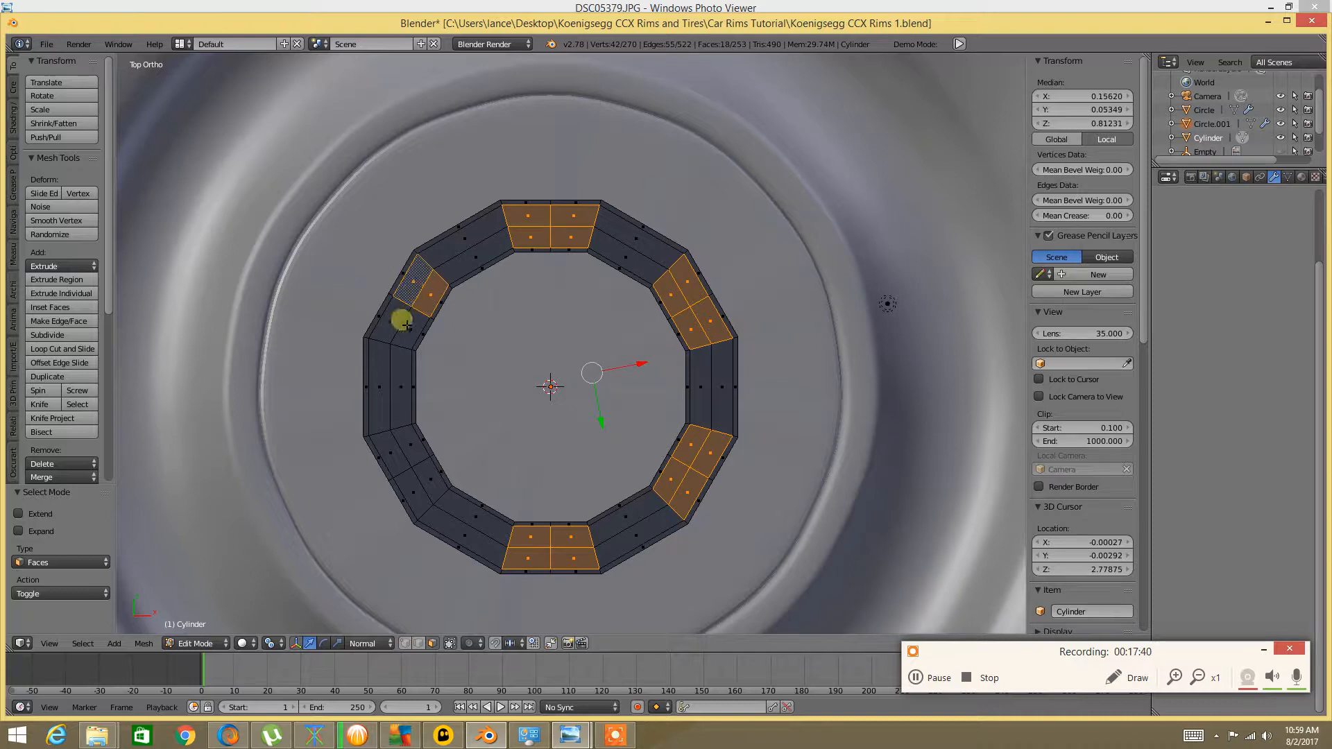
shift+click(409, 327)
shift+click(388, 447)
shift+click(410, 444)
shift+click(431, 478)
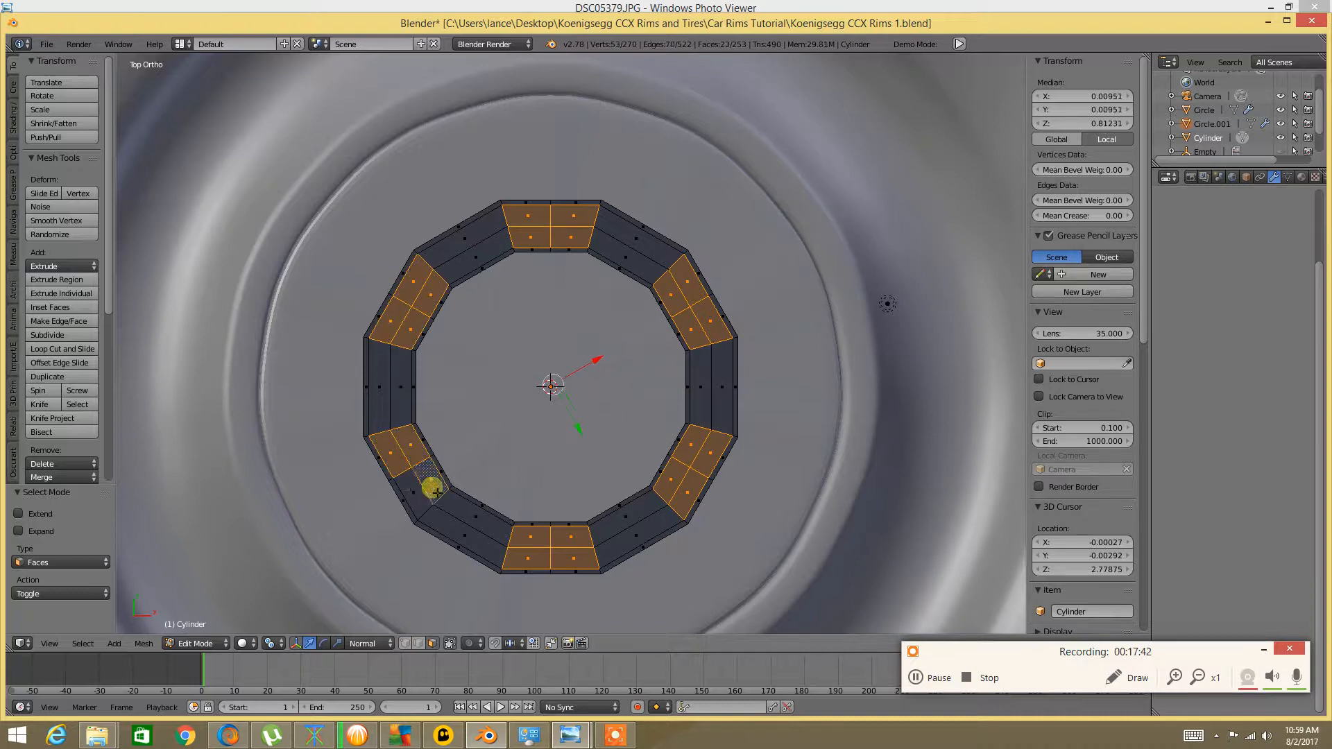
shift+click(411, 500)
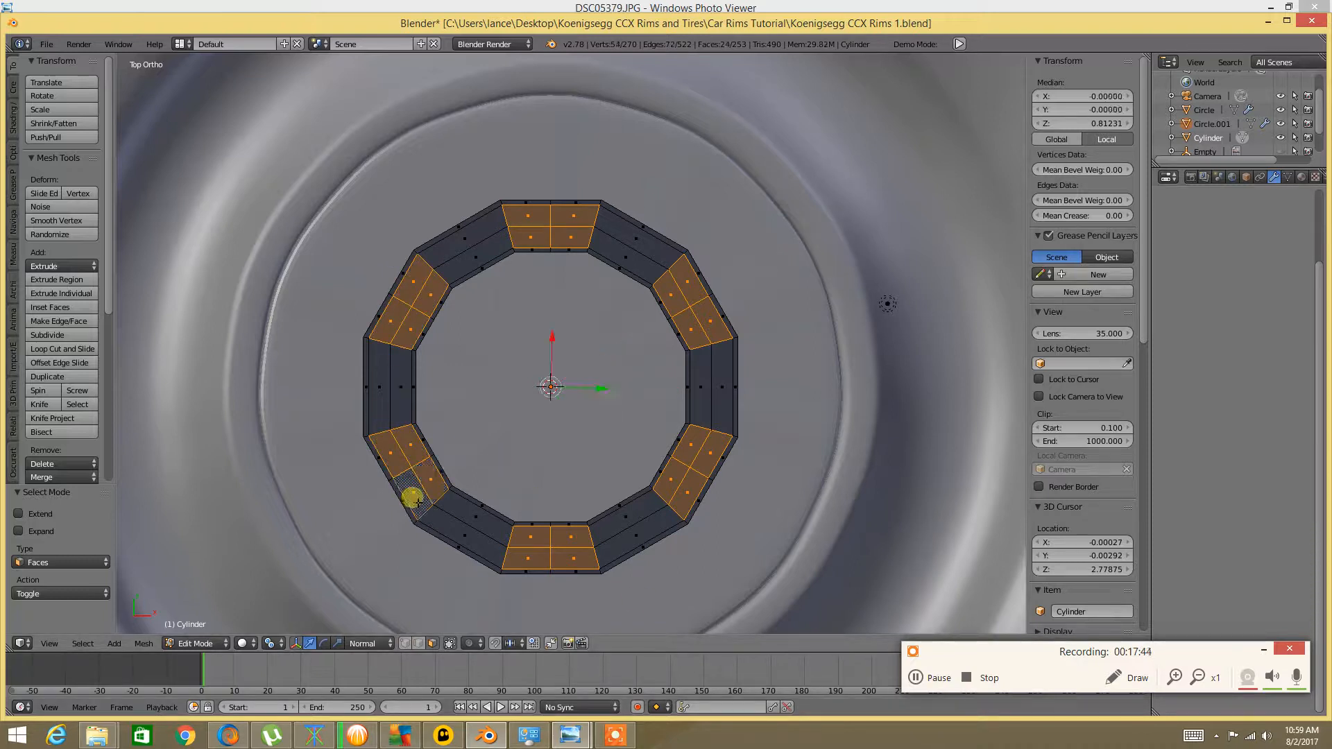
Extrude the six selected face groups in place and scale each about its own centre to 0.579
key(e)
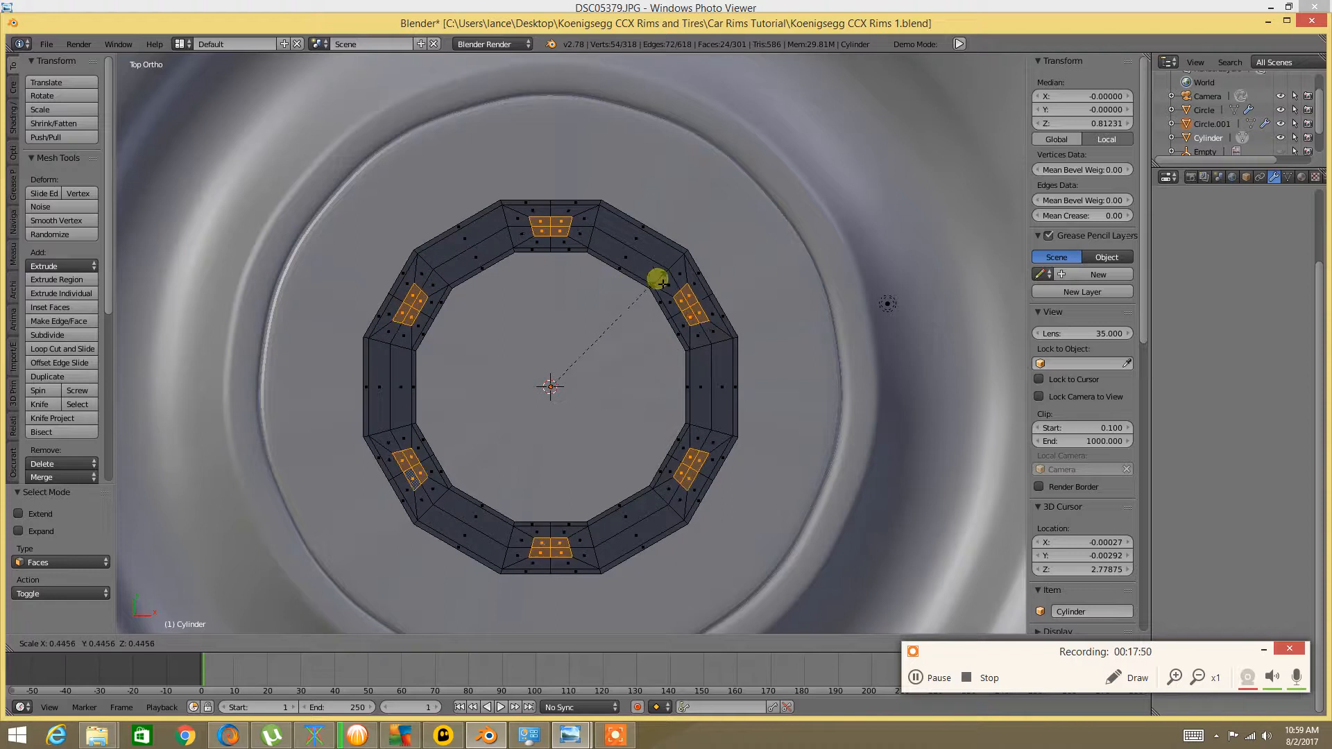
click(711, 267)
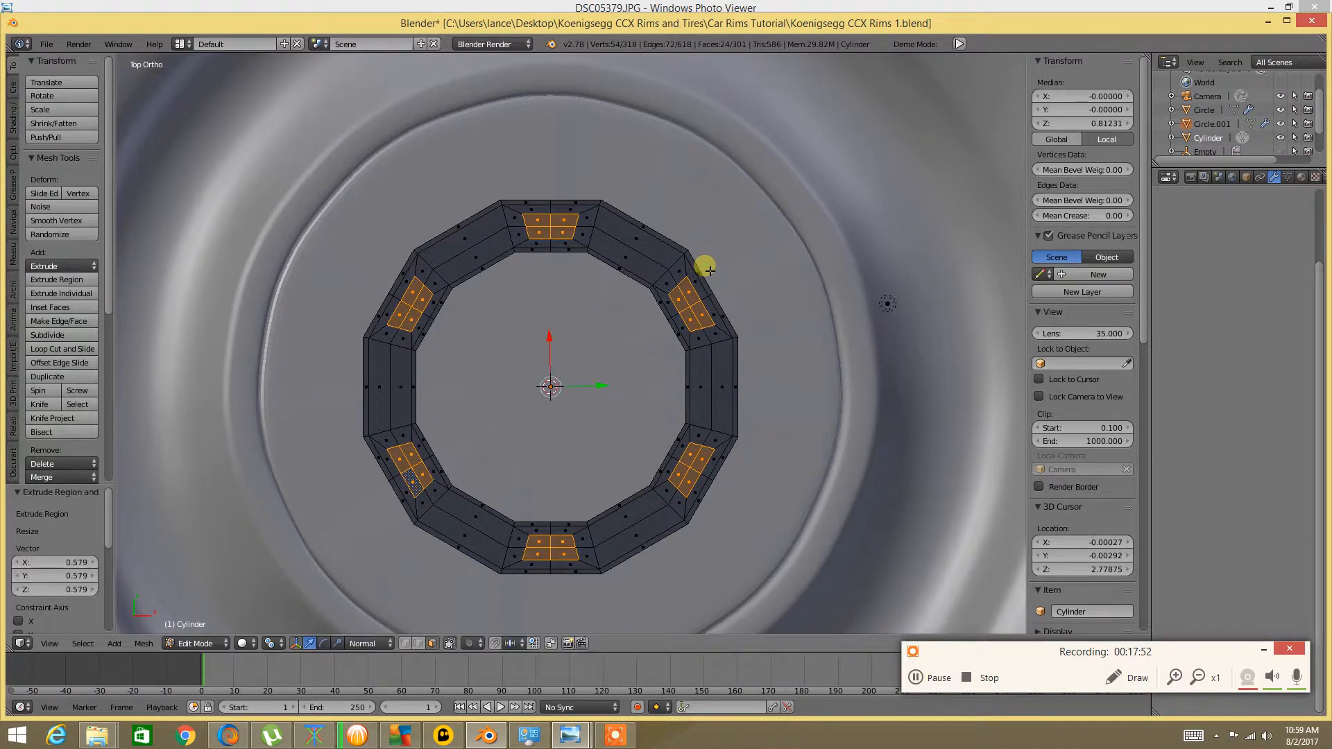
Reshape the six selected face groups into circles with the LoopTools Circle operation
scroll(39, 394, down, 10)
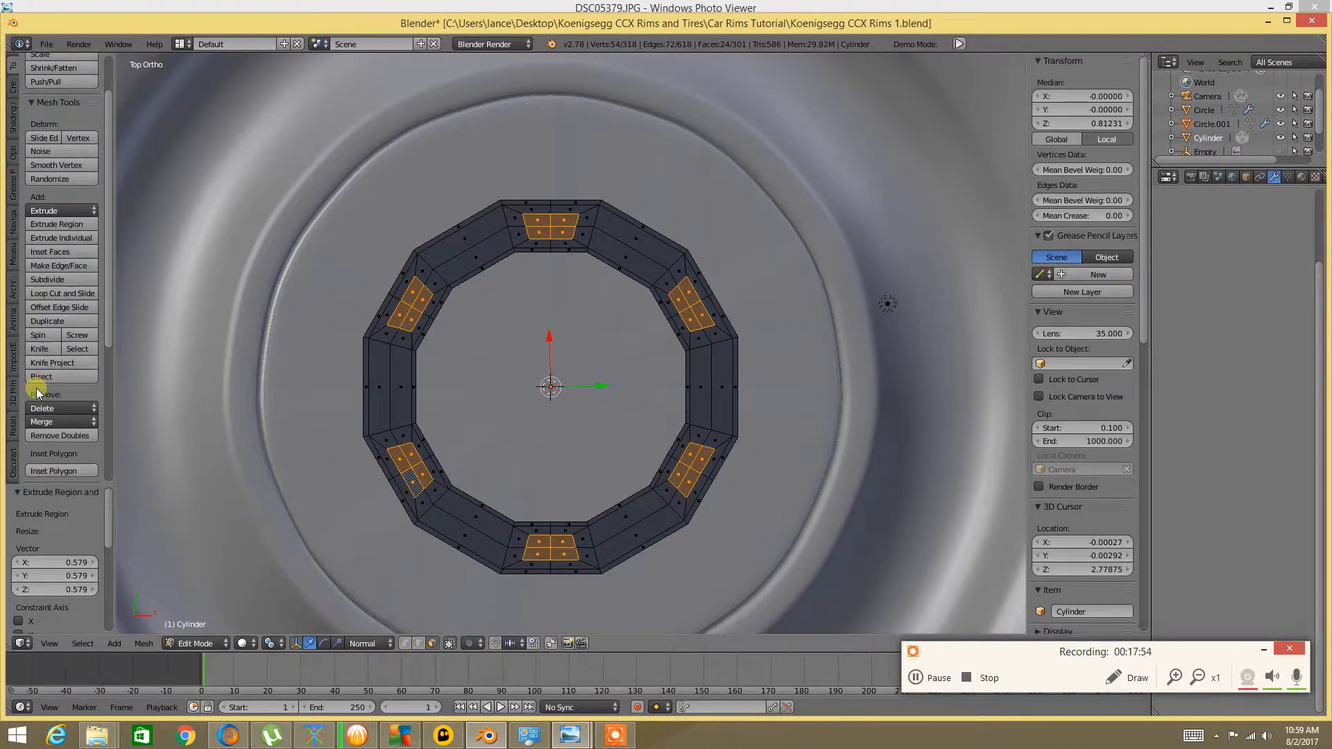
scroll(61, 268, up, 5)
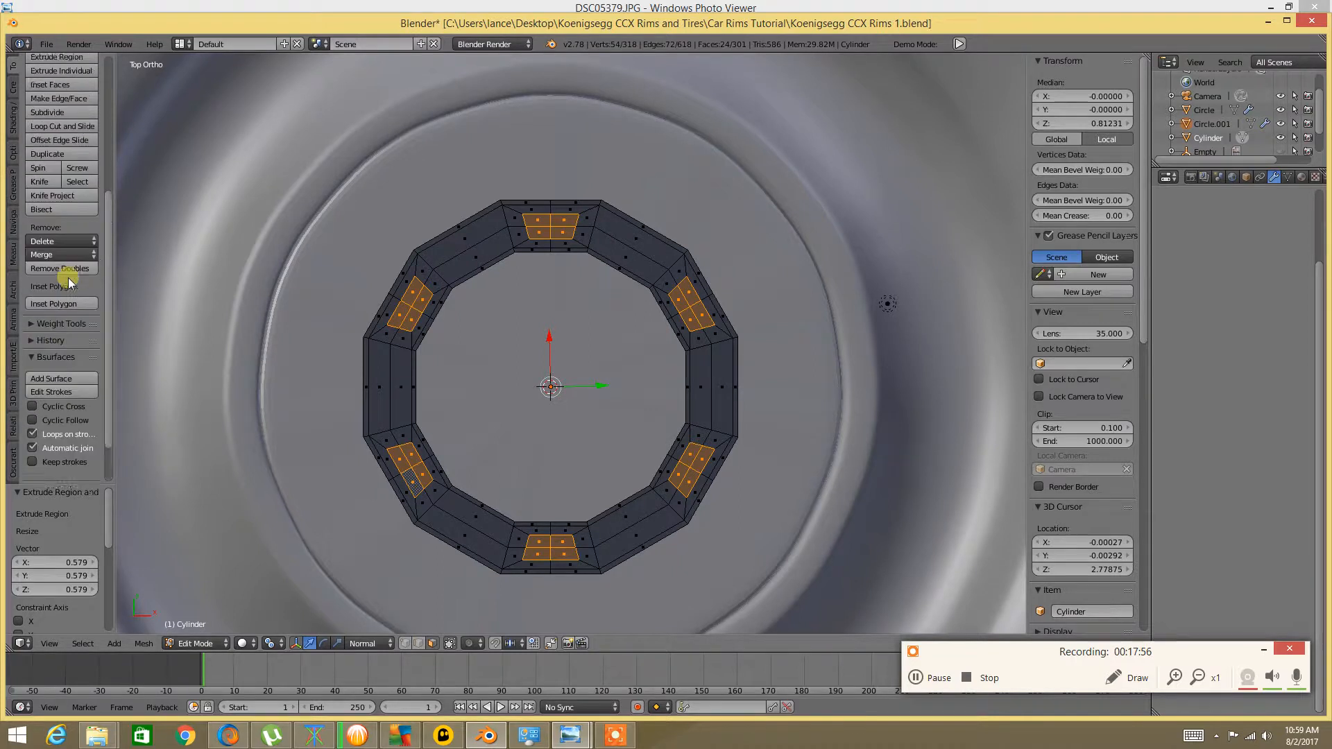
scroll(81, 187, up, 5)
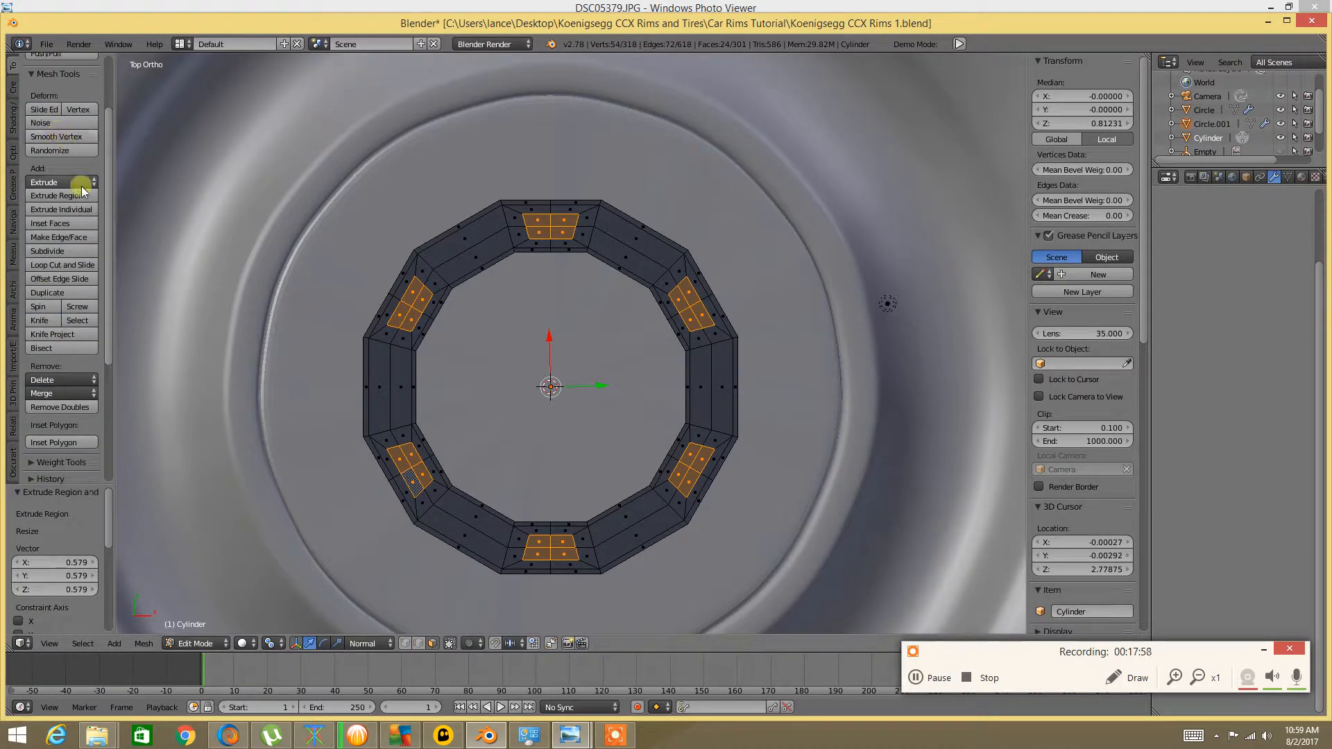
scroll(78, 189, down, 10)
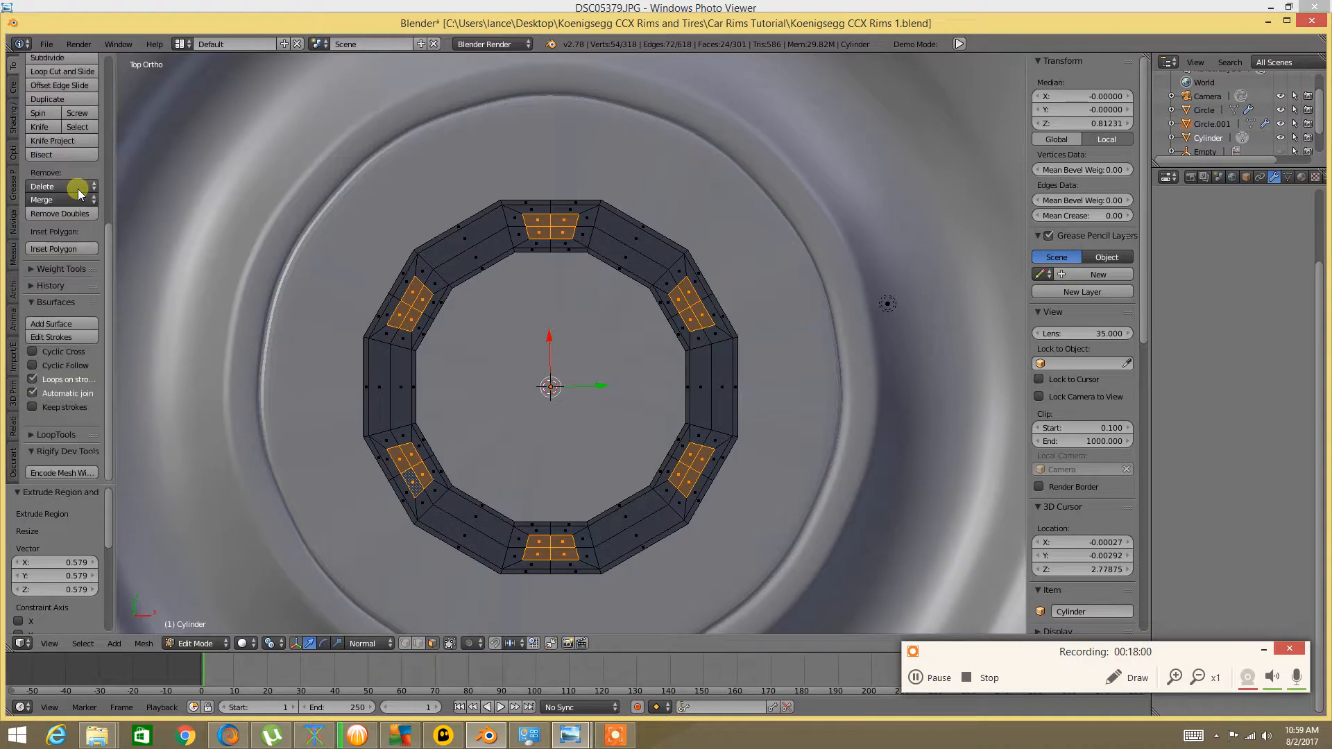
click(33, 436)
scroll(39, 435, down, 4)
click(13, 356)
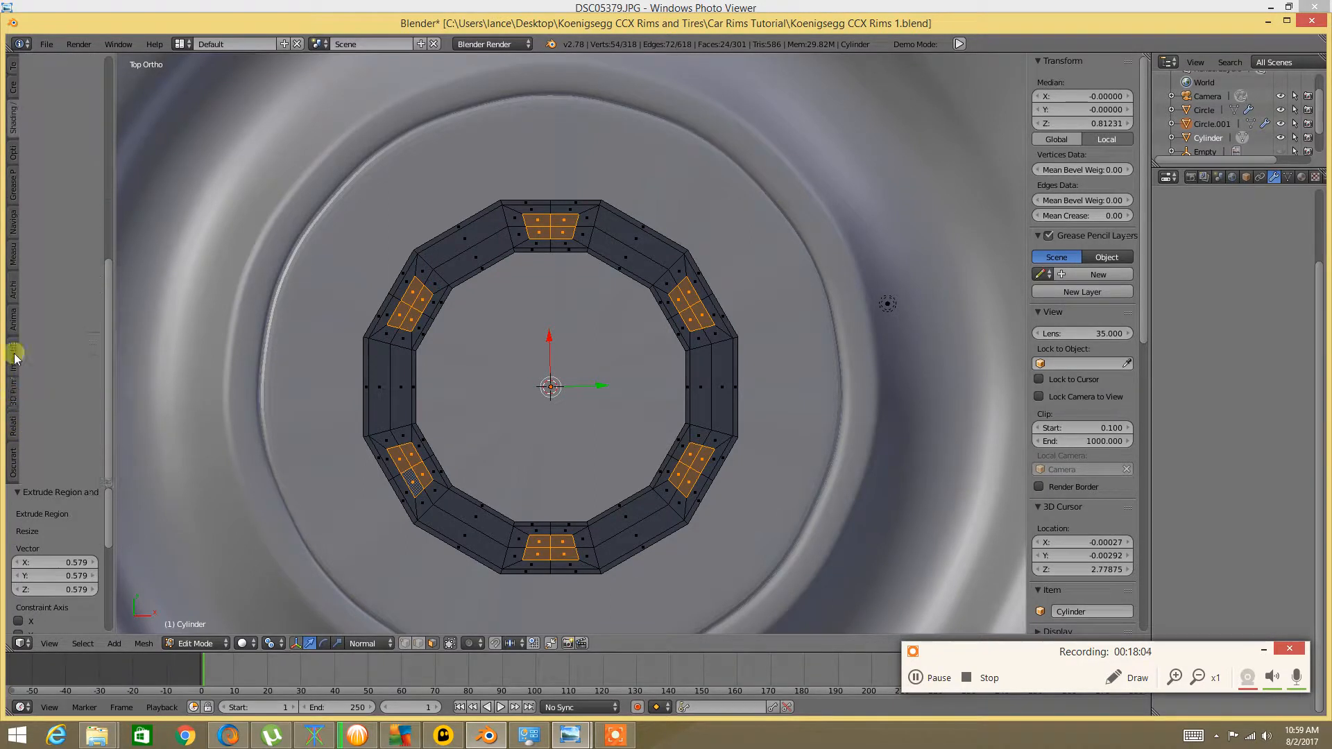
scroll(63, 160, up, 10)
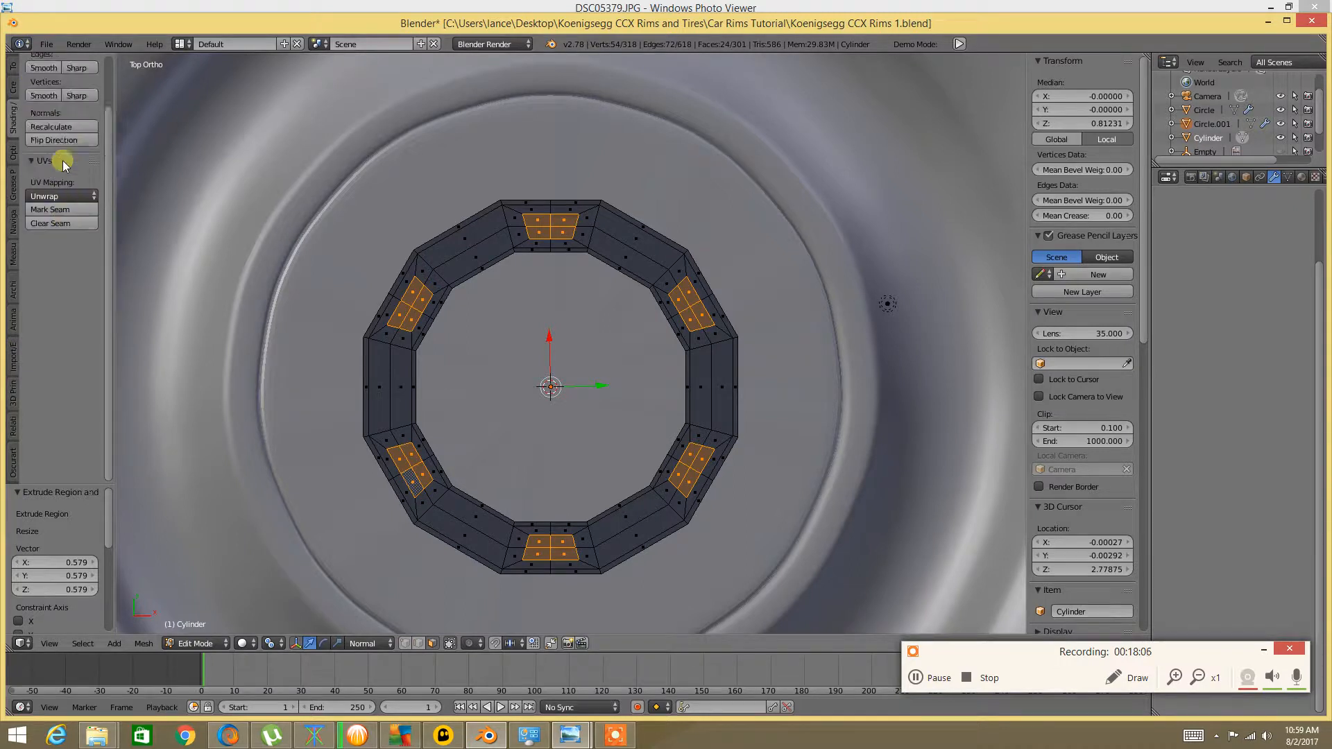
click(10, 70)
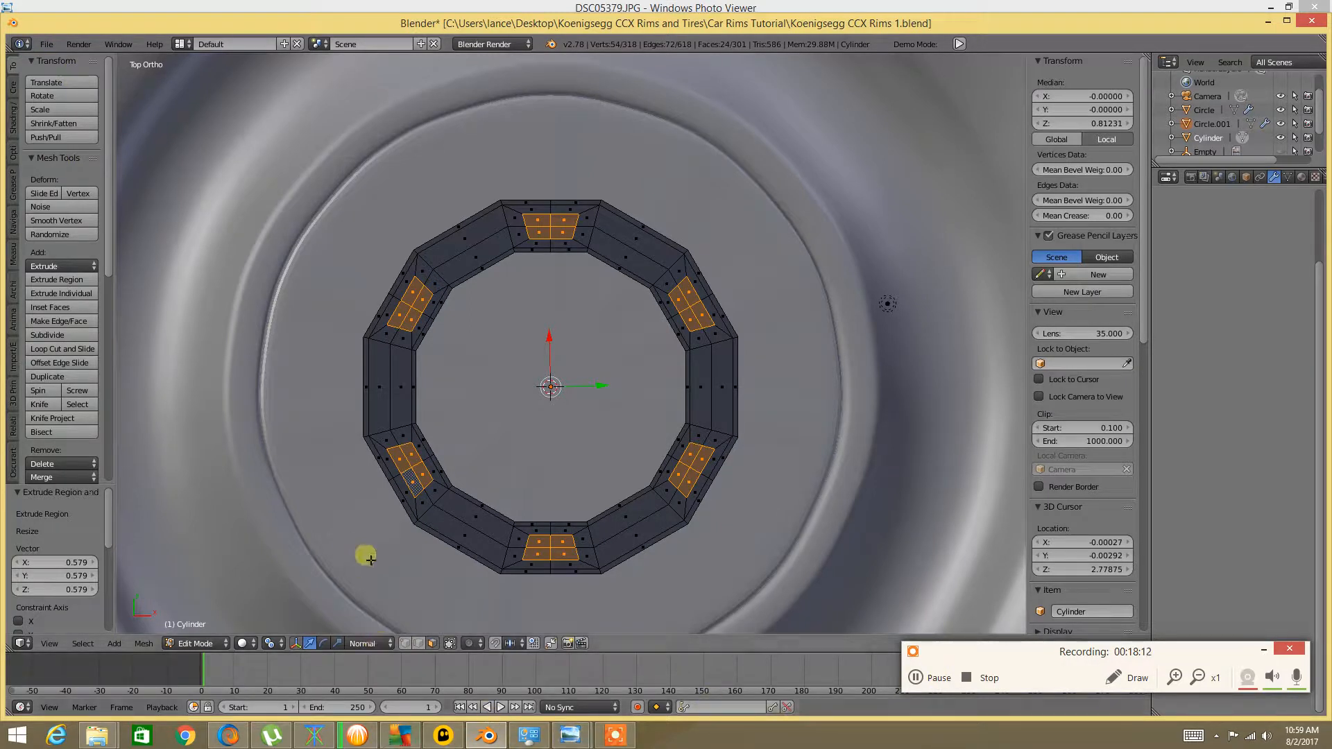
scroll(29, 359, down, 4)
scroll(30, 356, down, 10)
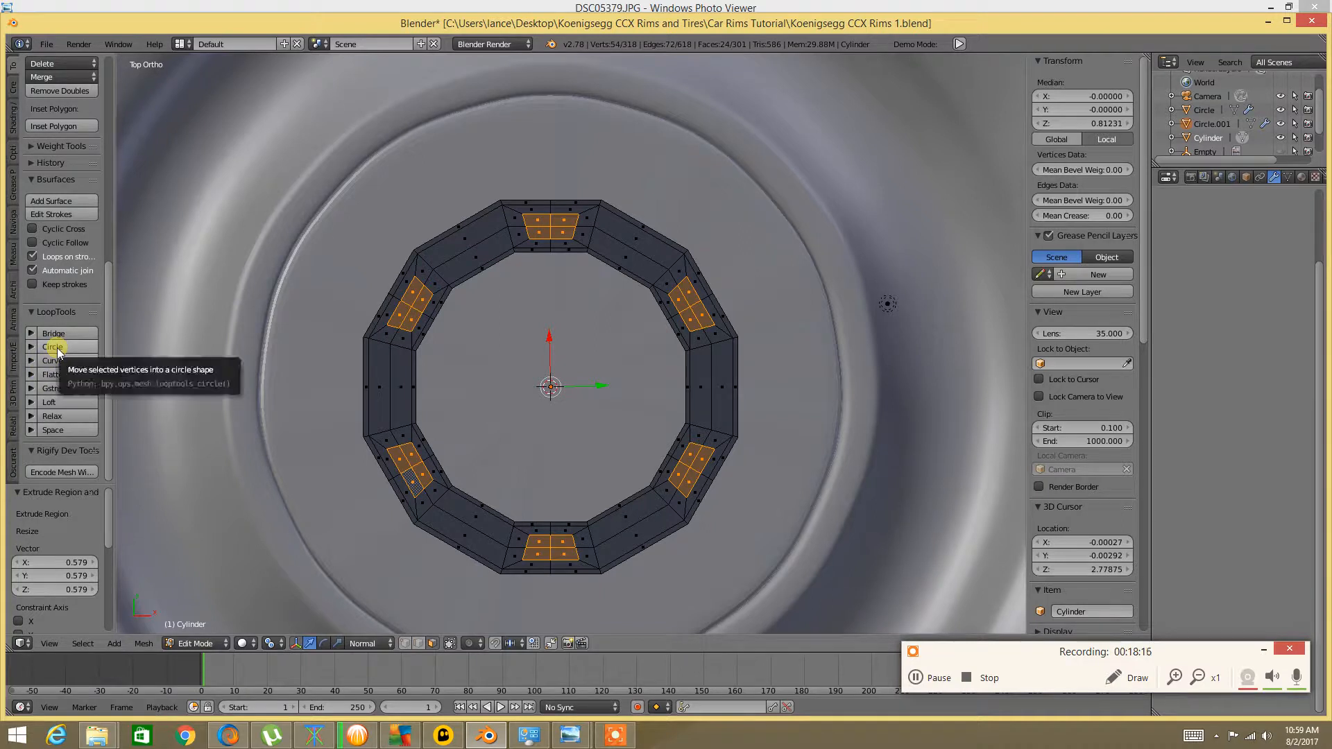
click(55, 349)
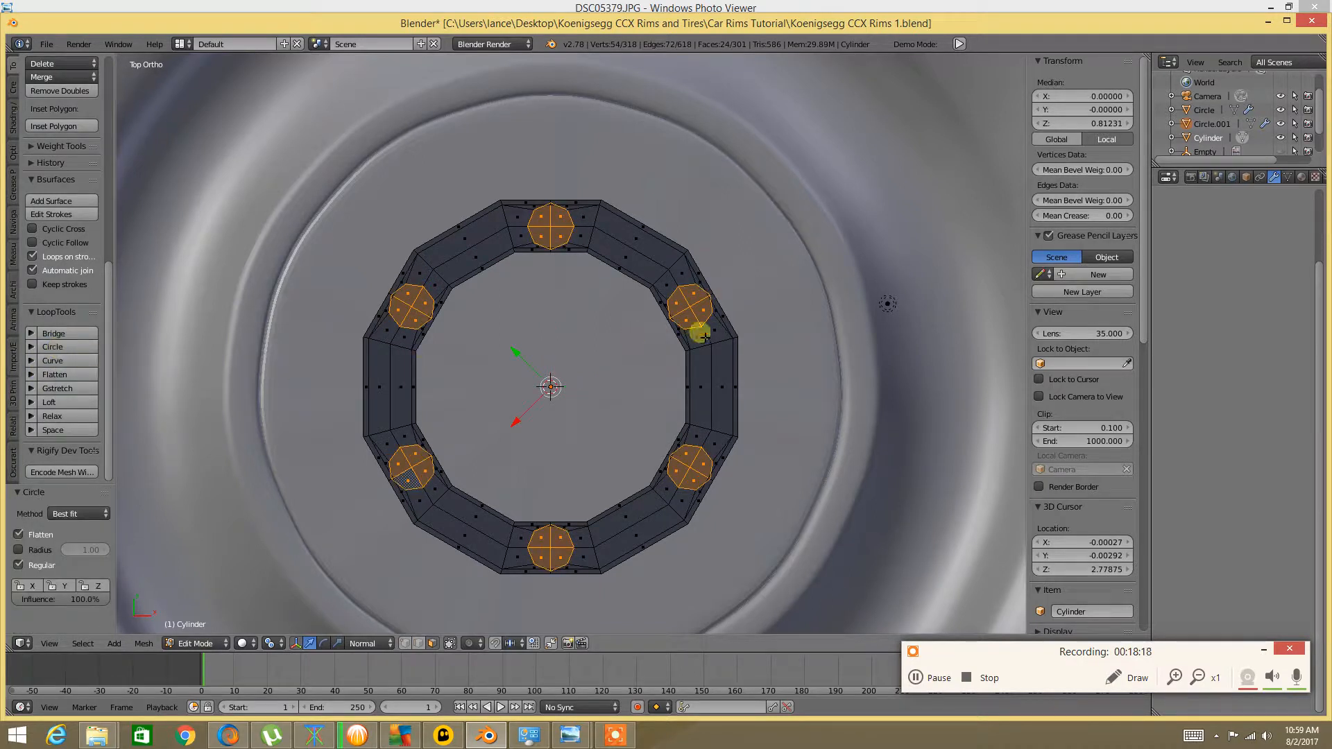
Scale the six circular face groups about their own centres to 0.774
key(s)
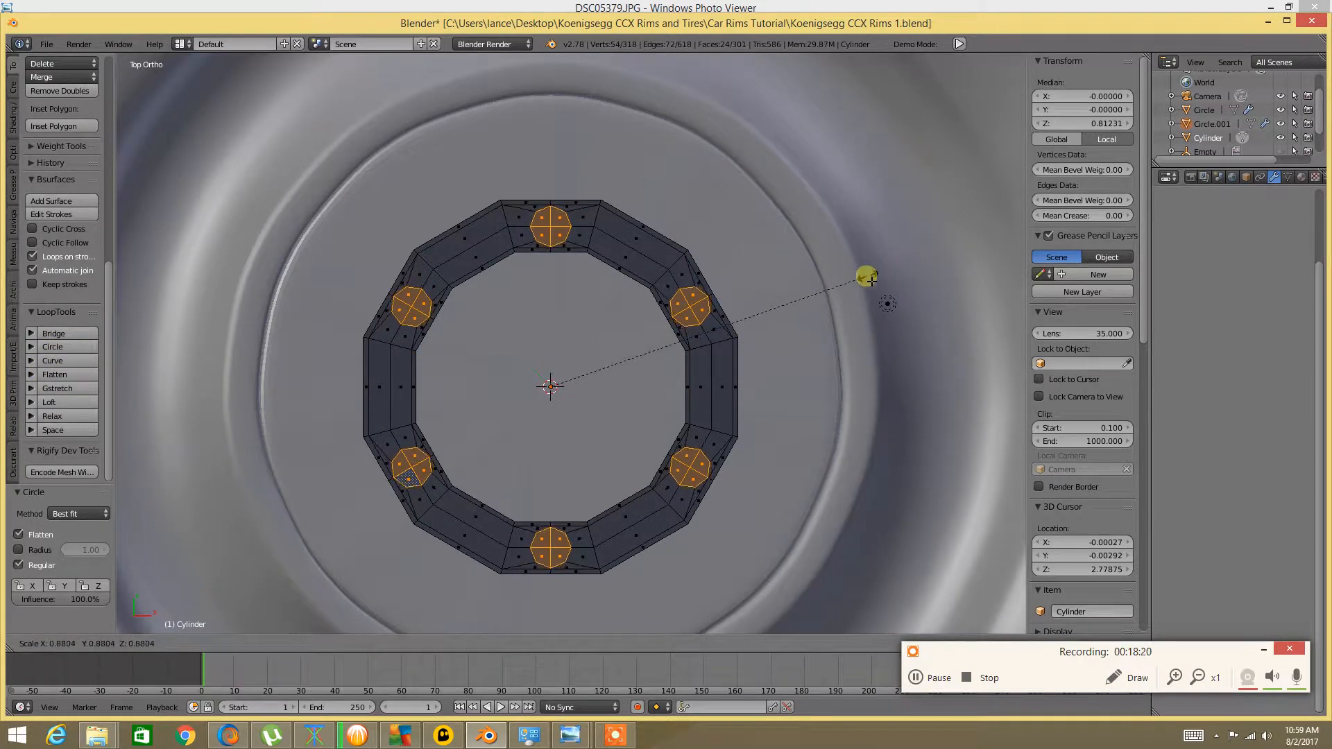
click(831, 288)
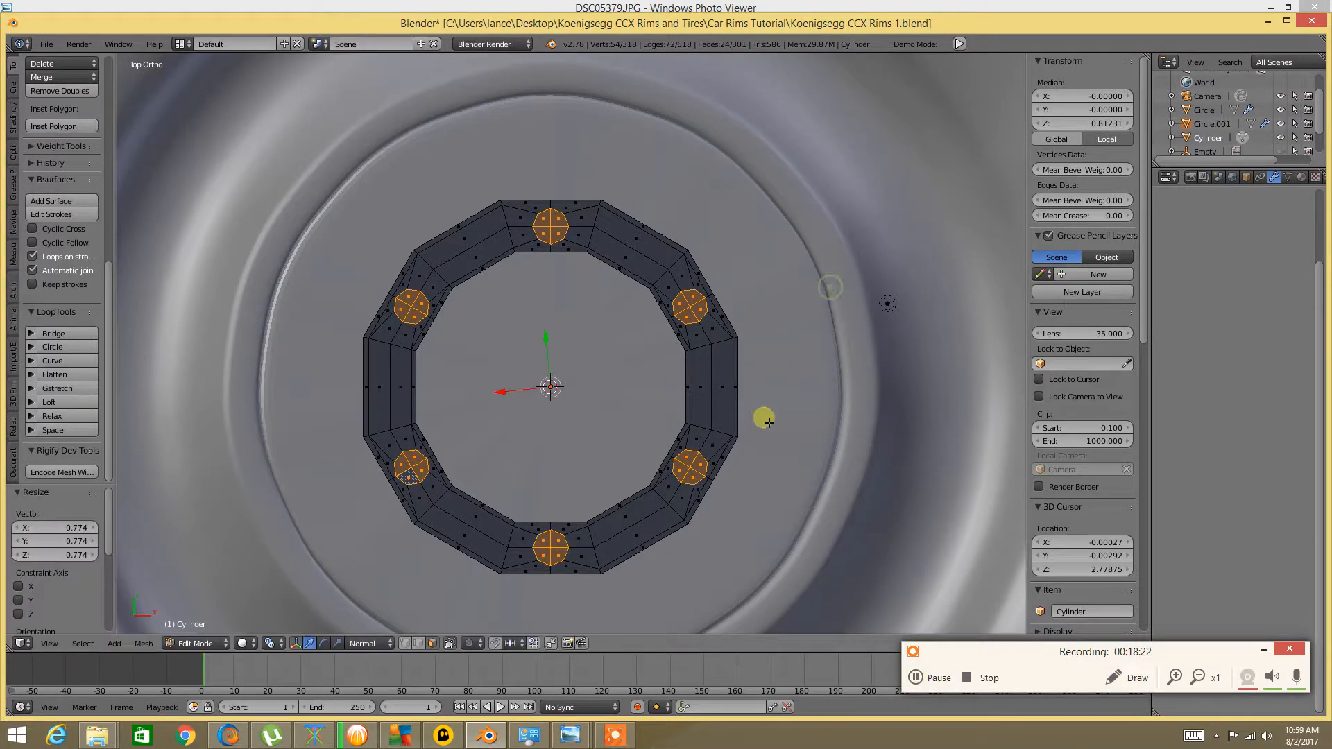
middle_drag(548, 529, 658, 421)
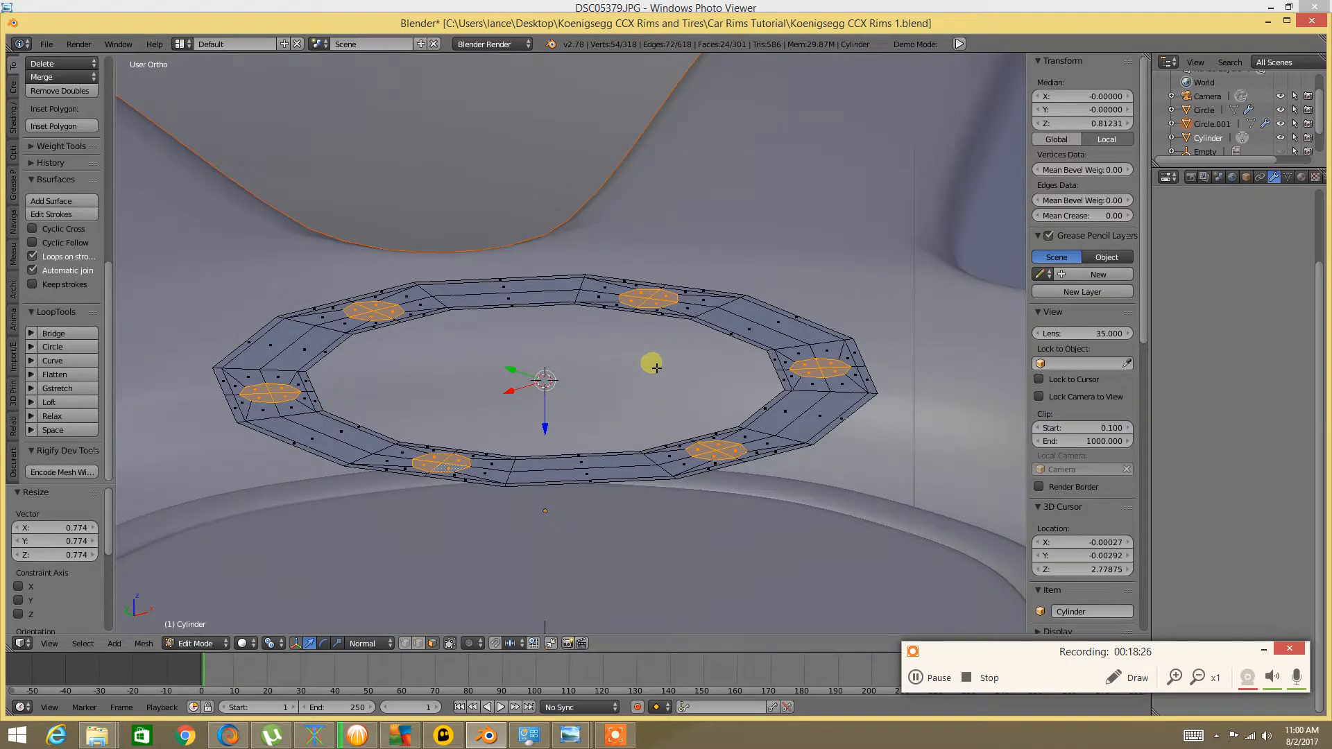
Try extruding the six circular face groups down along Z in three stages of 0.019, 0.132 and 0.018
key(e)
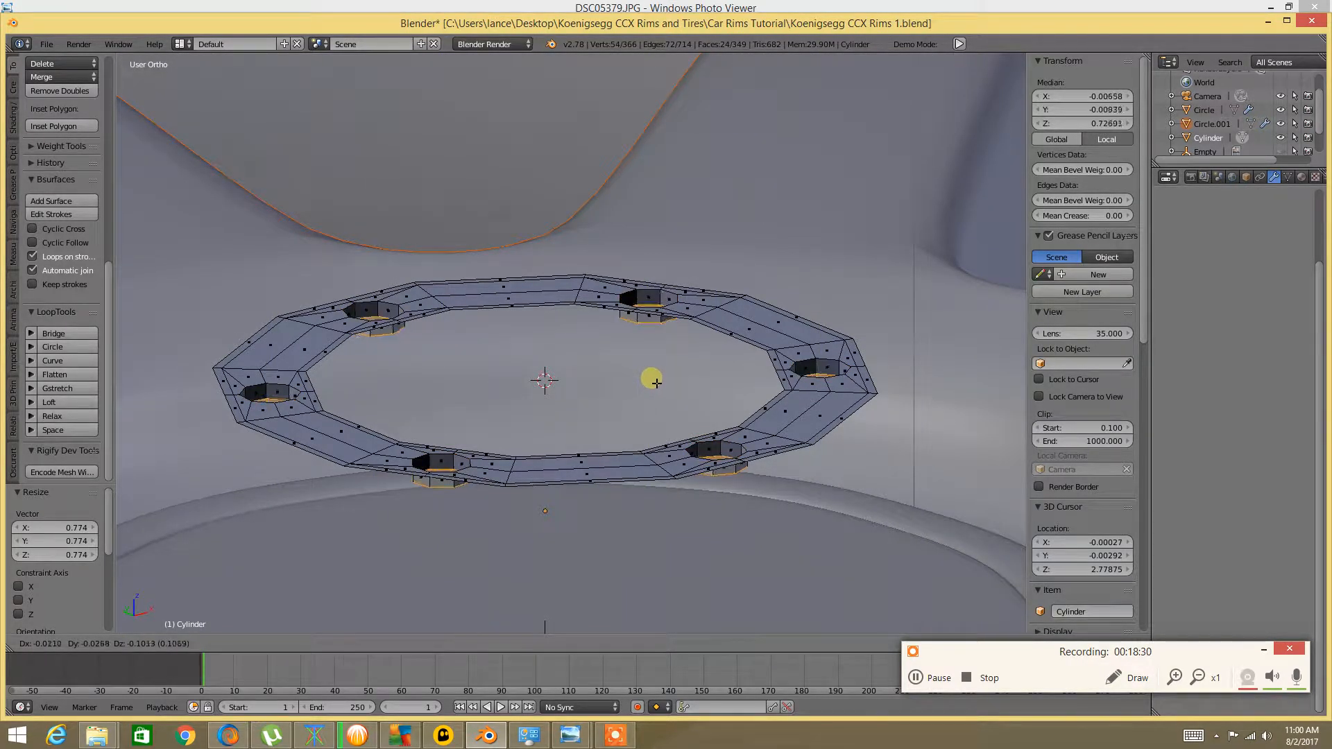
key(z)
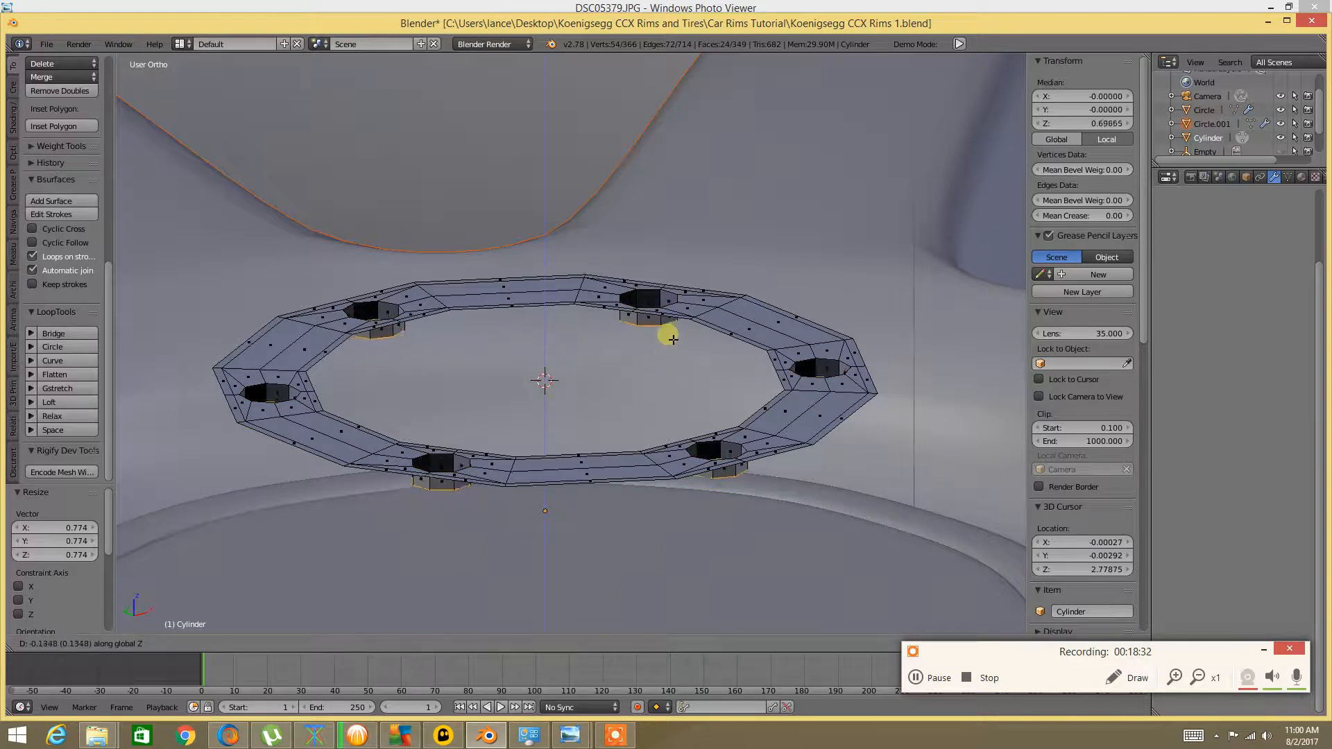
click(680, 182)
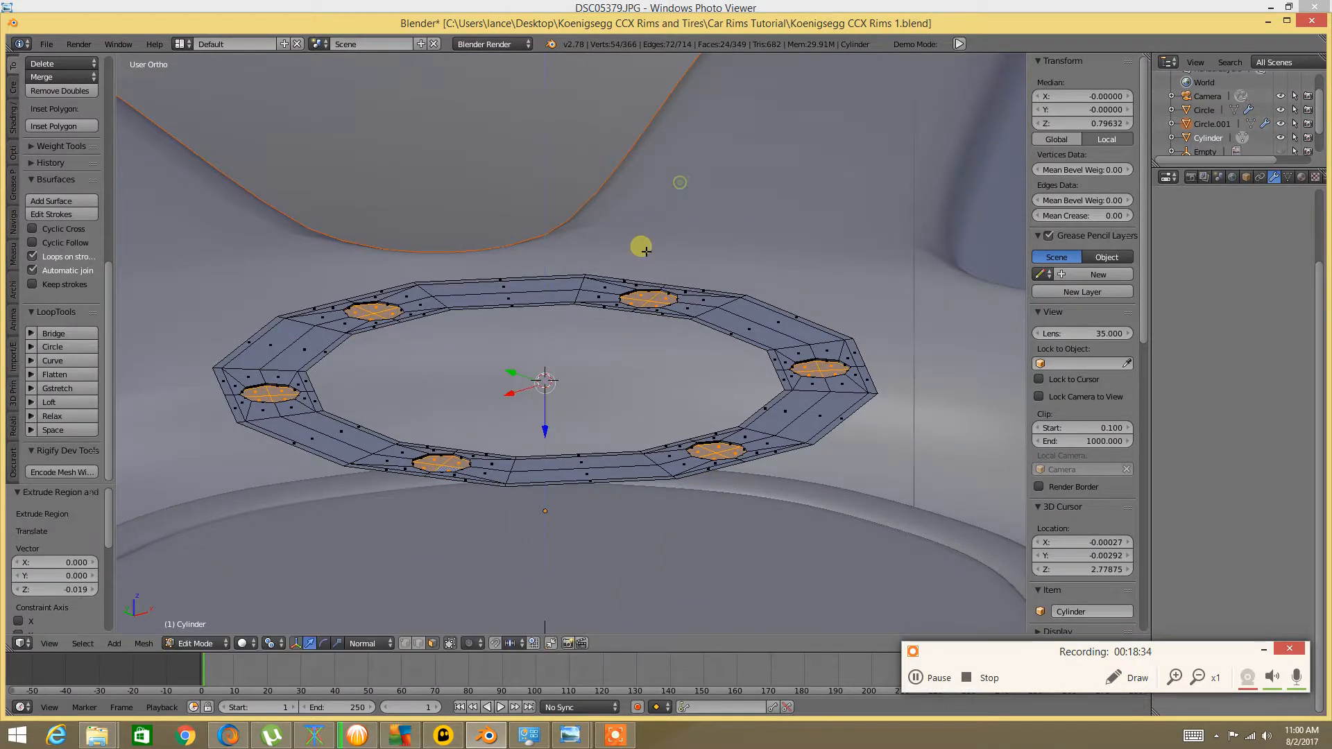
key(e)
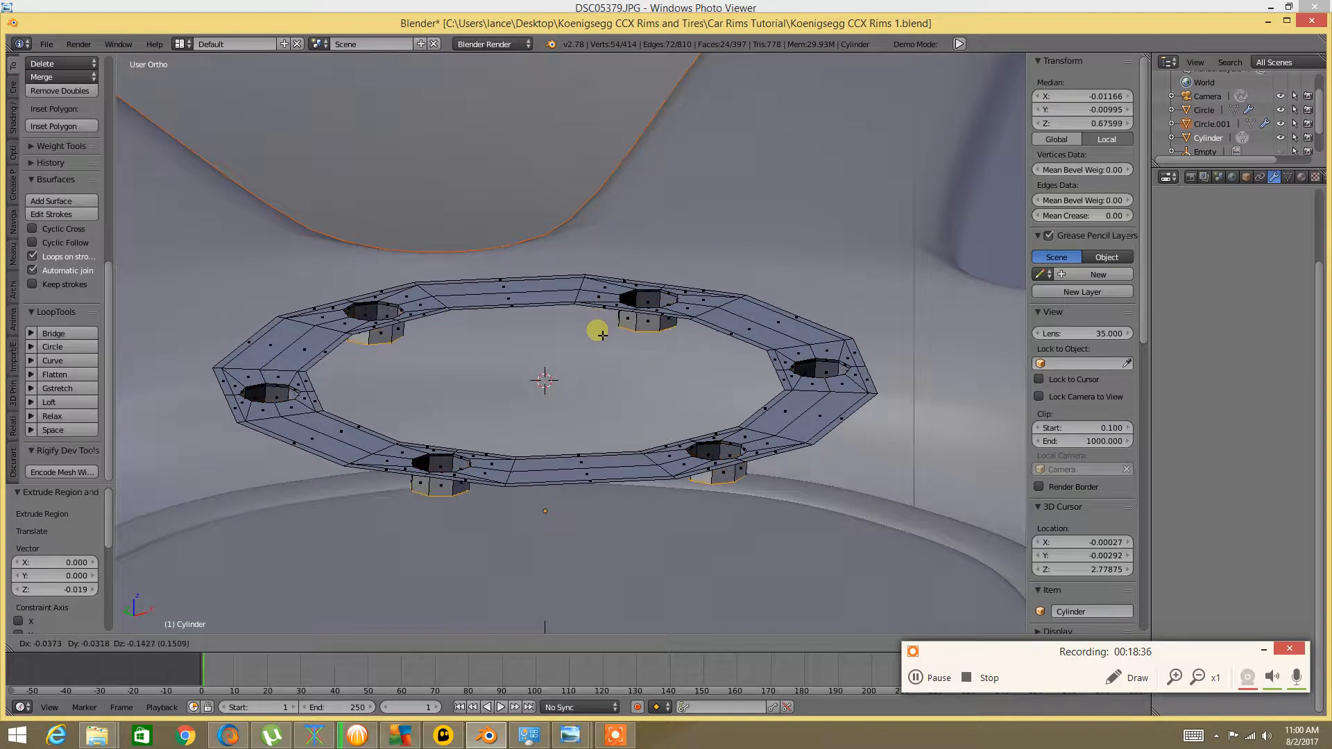
key(z)
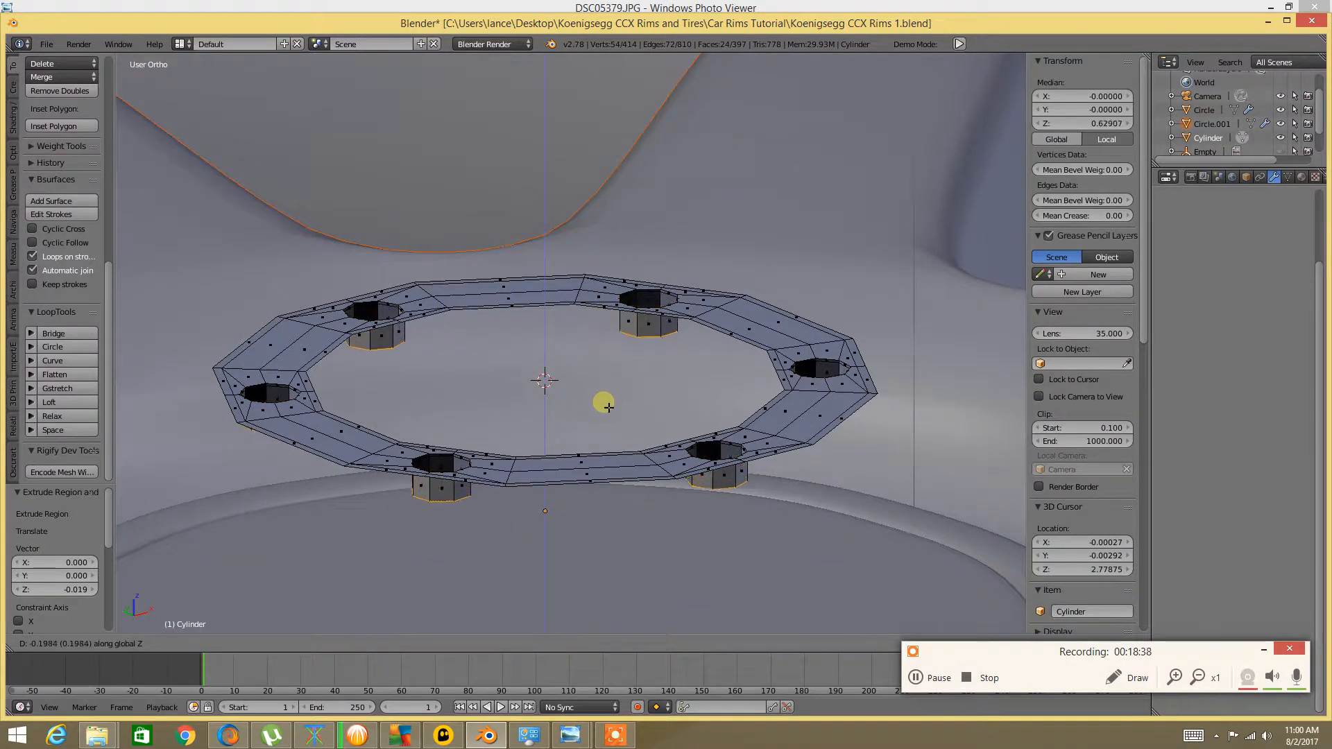
click(623, 316)
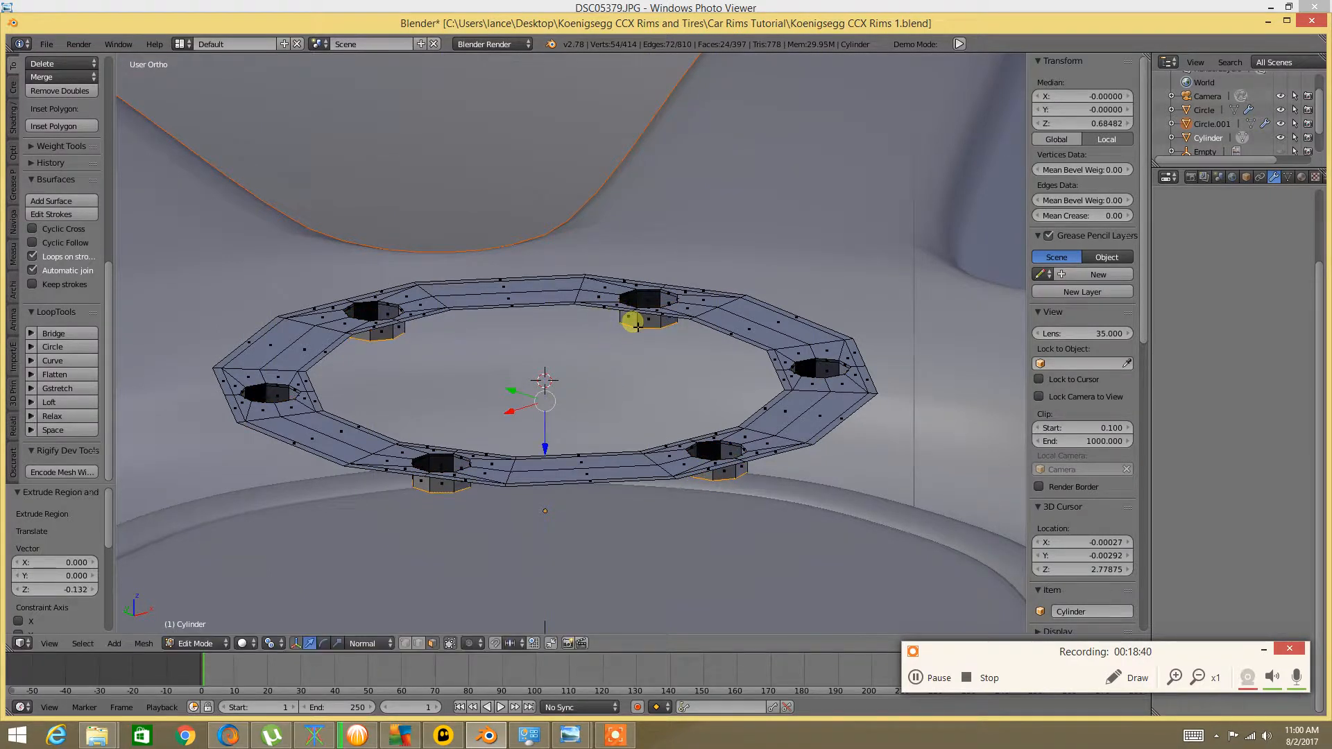
key(e)
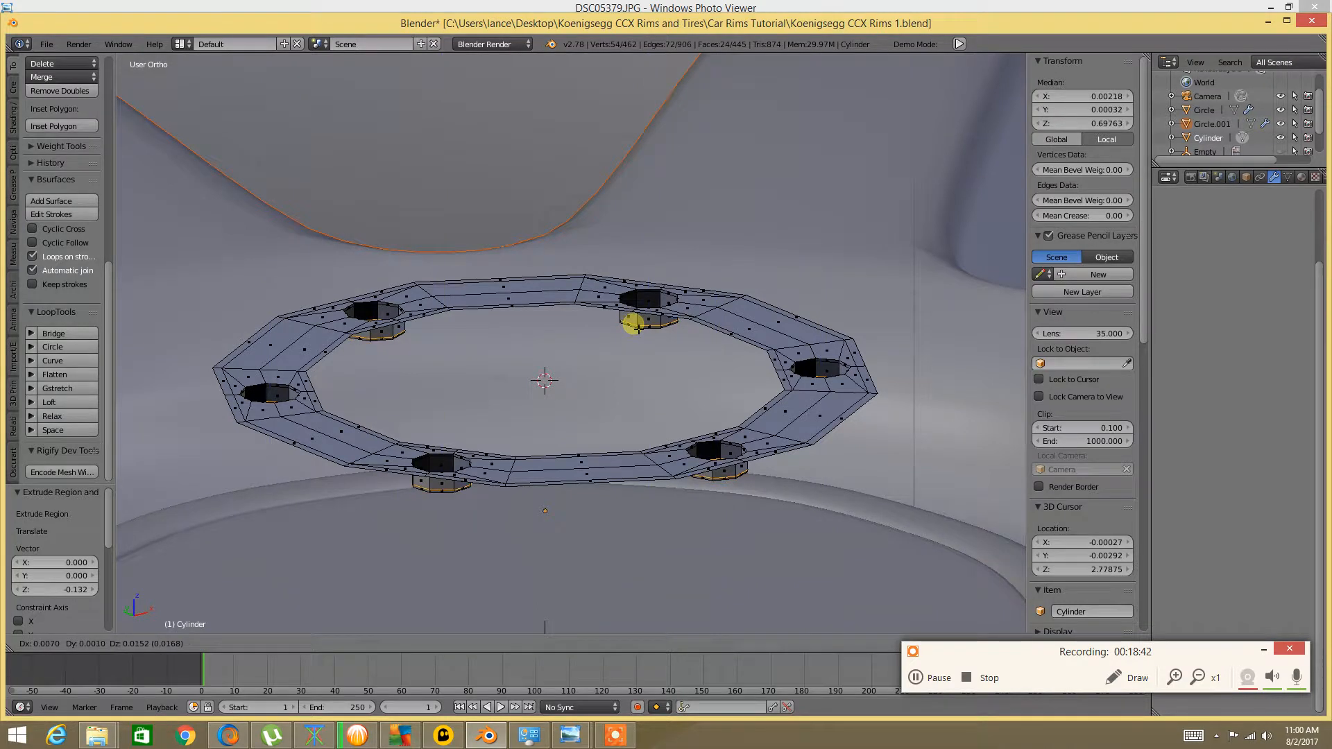
key(z)
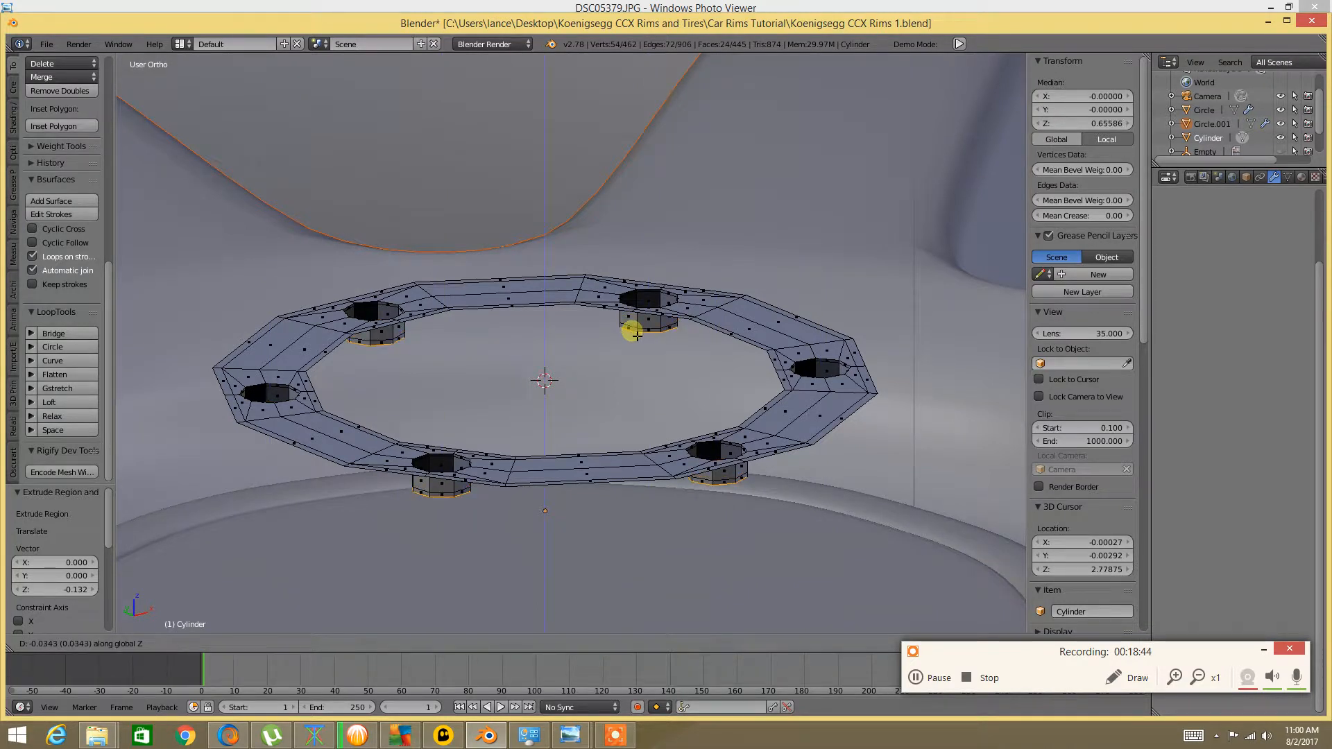
click(635, 315)
middle_drag(631, 306, 618, 375)
scroll(618, 375, down, 3)
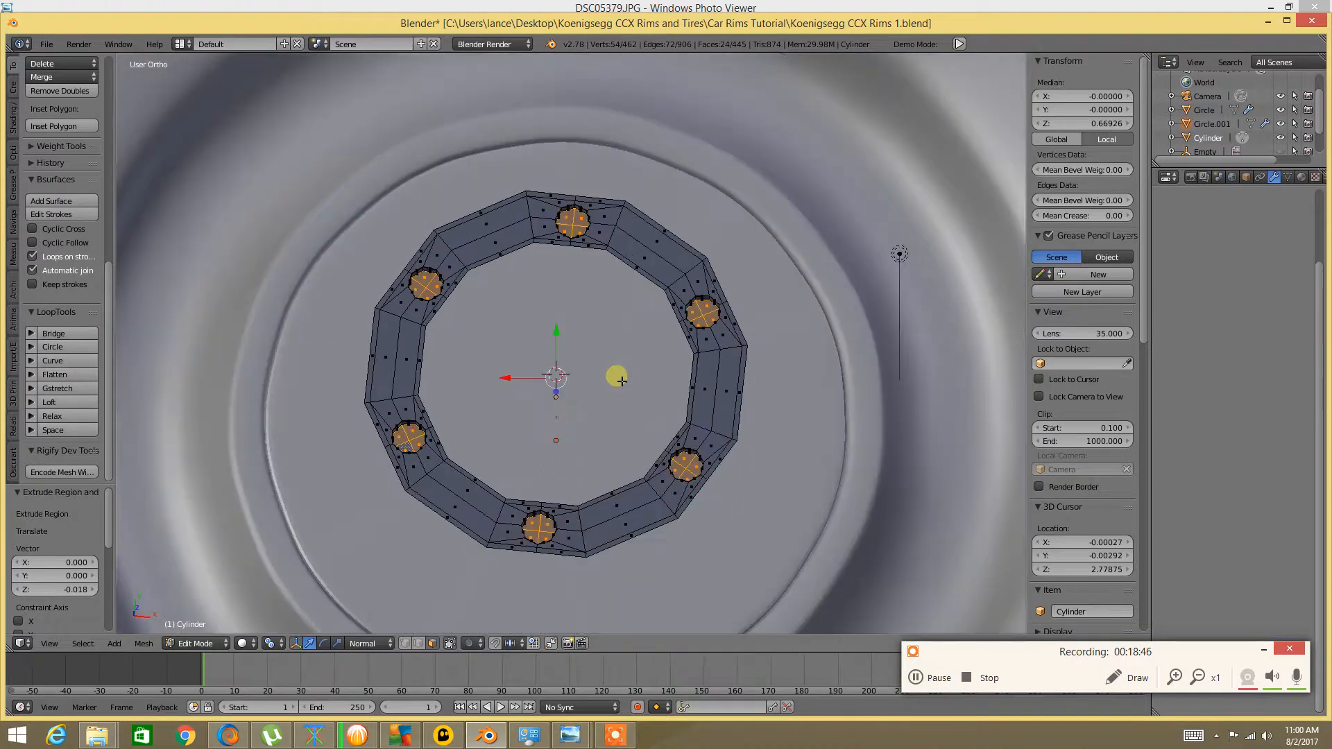
Undo the three downward extrusions of the six circular face groups
middle_drag(578, 464, 601, 448)
mouse_move(651, 332)
middle_down()
mouse_move(618, 359)
mouse_move(639, 337)
middle_up()
scroll(617, 358, up, 2)
key(ctrl+z)
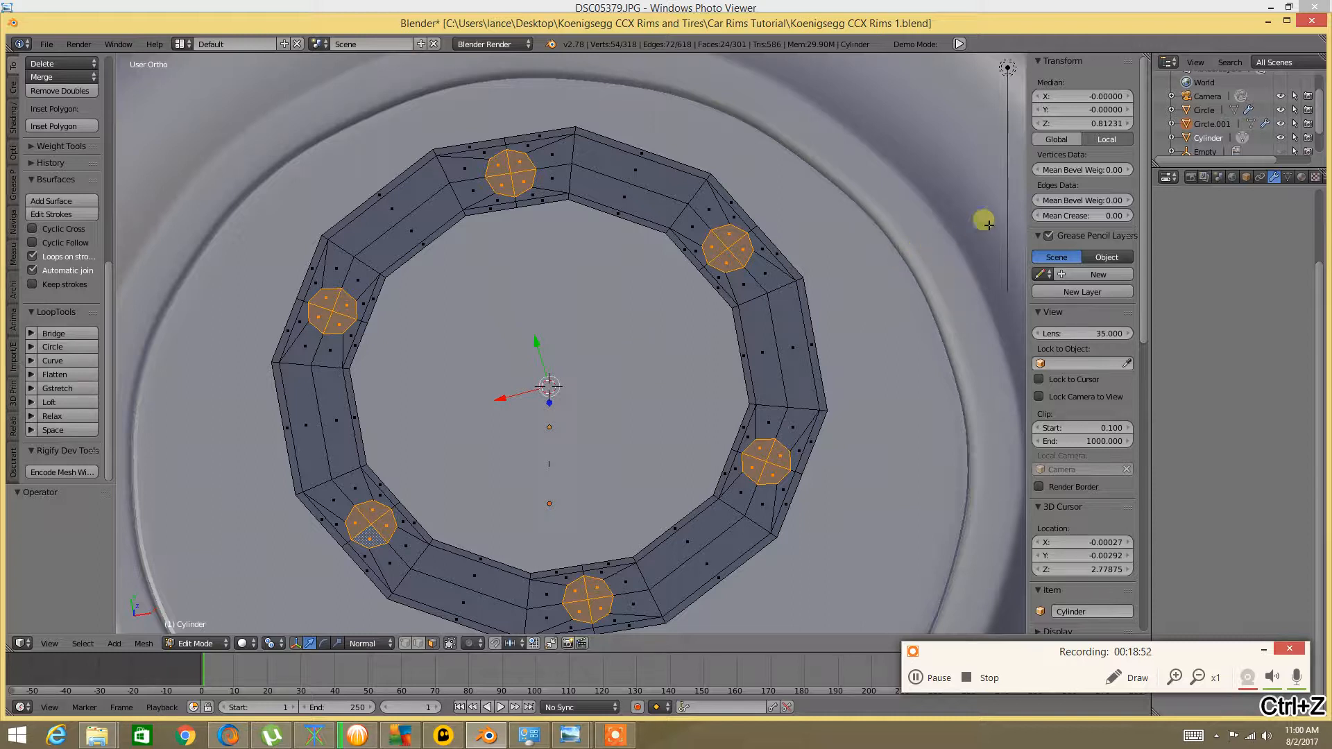
Scale the six circular face groups about their own centres to 0.691, followed by a slight enlargement of 1.052
key(s)
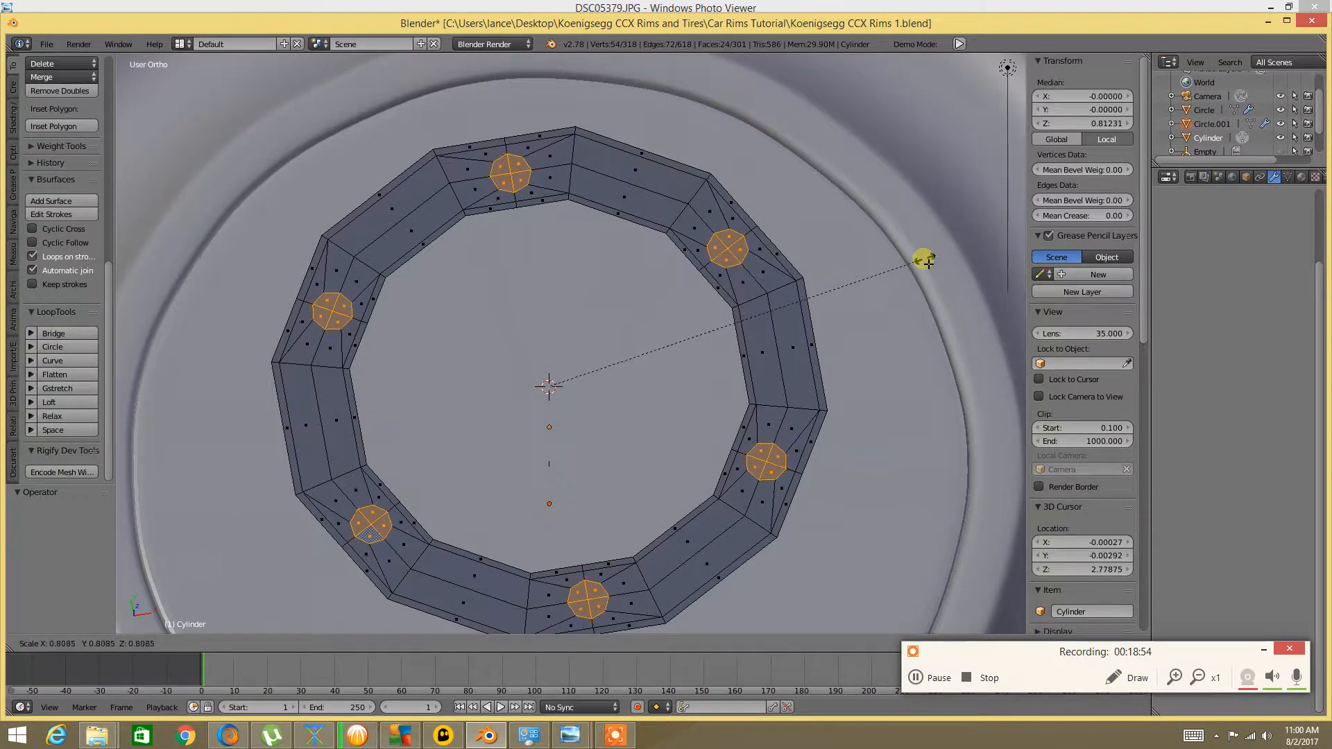
click(868, 271)
middle_drag(773, 285, 779, 424)
middle_drag(626, 445, 638, 384)
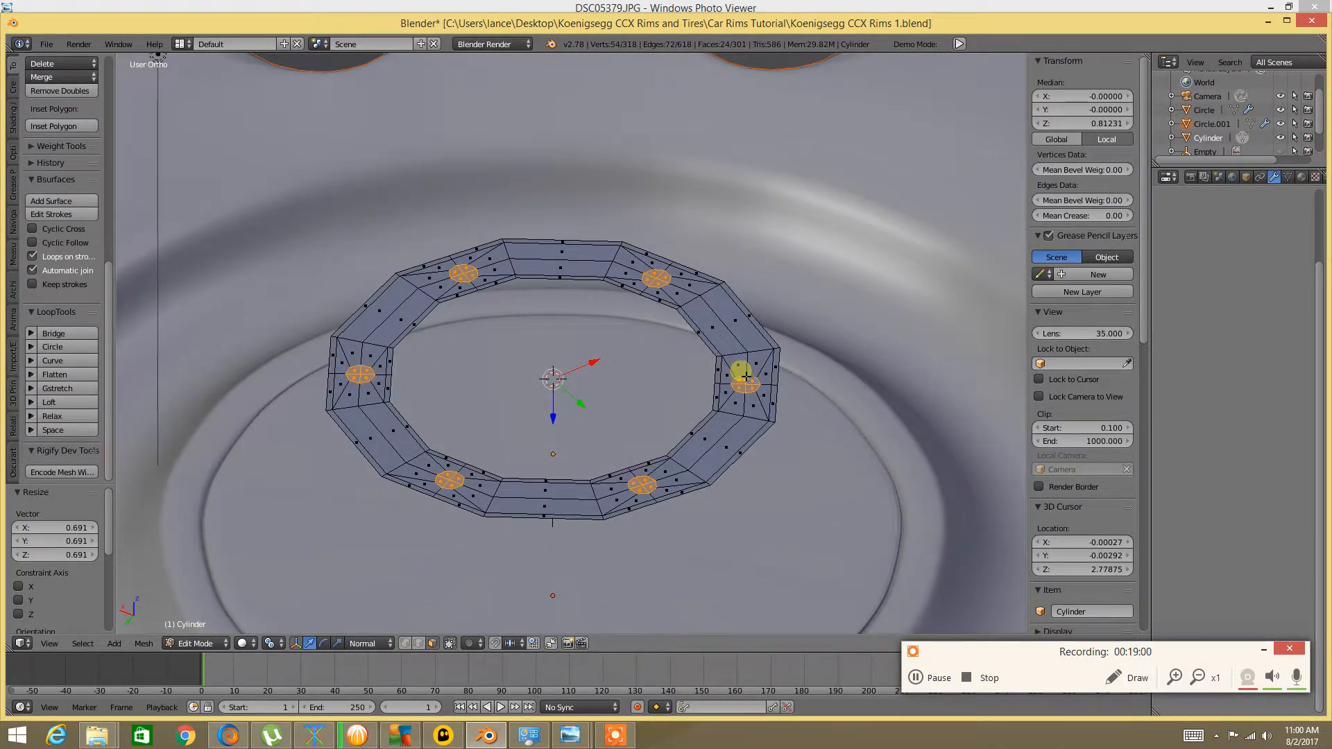
key(s)
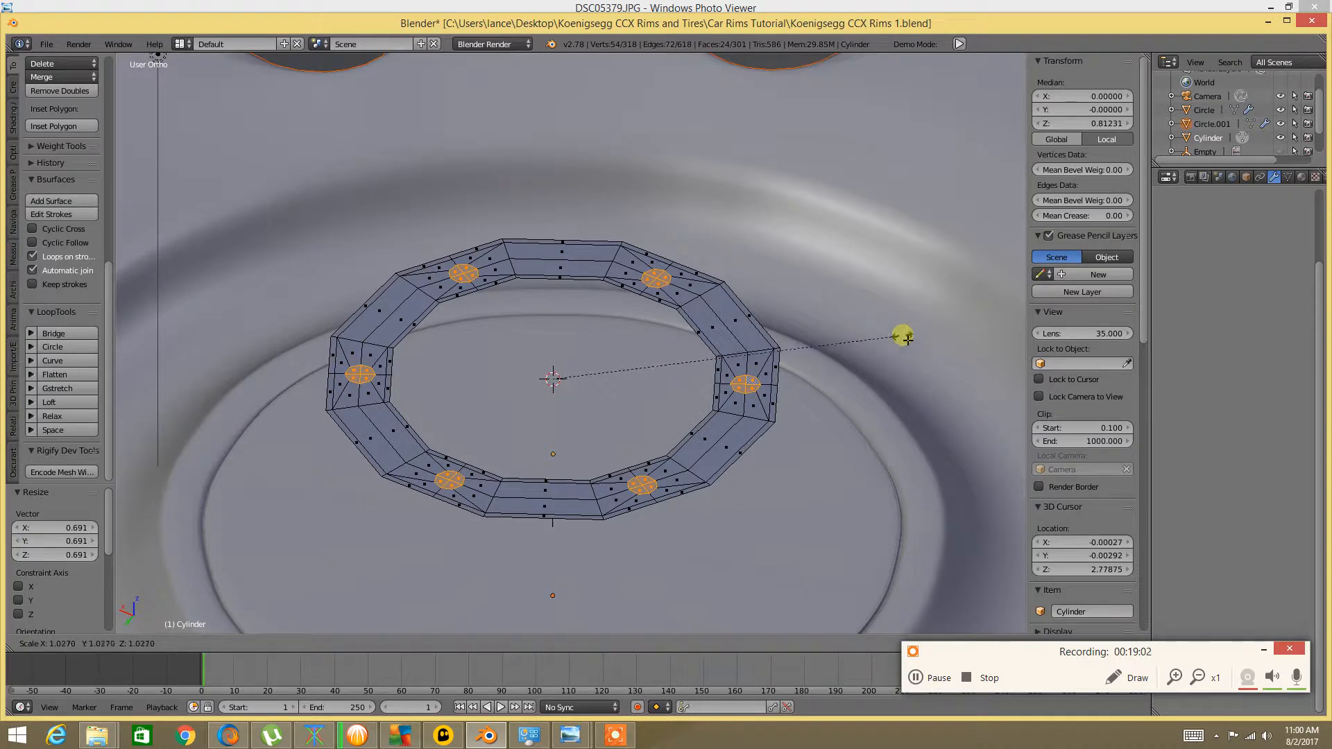
click(964, 298)
middle_drag(579, 368, 690, 410)
key(KP_7)
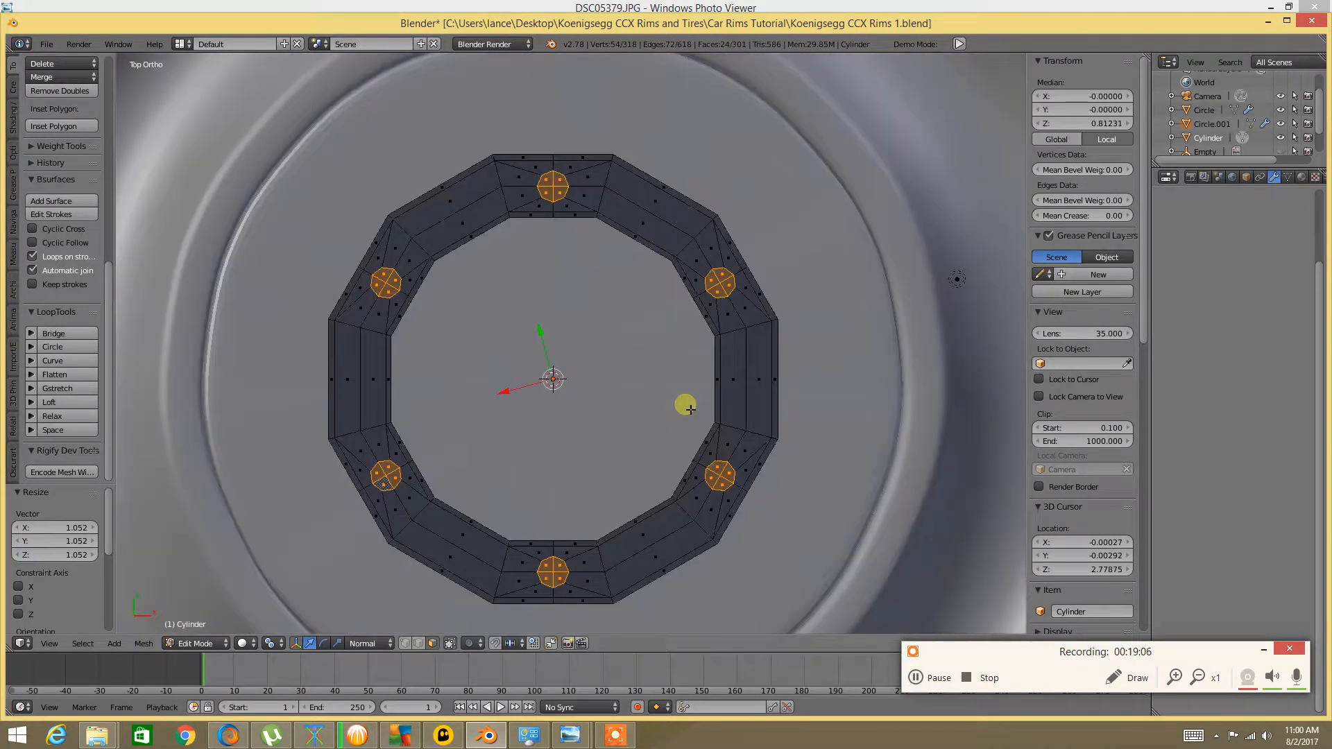
key(s)
click(838, 347)
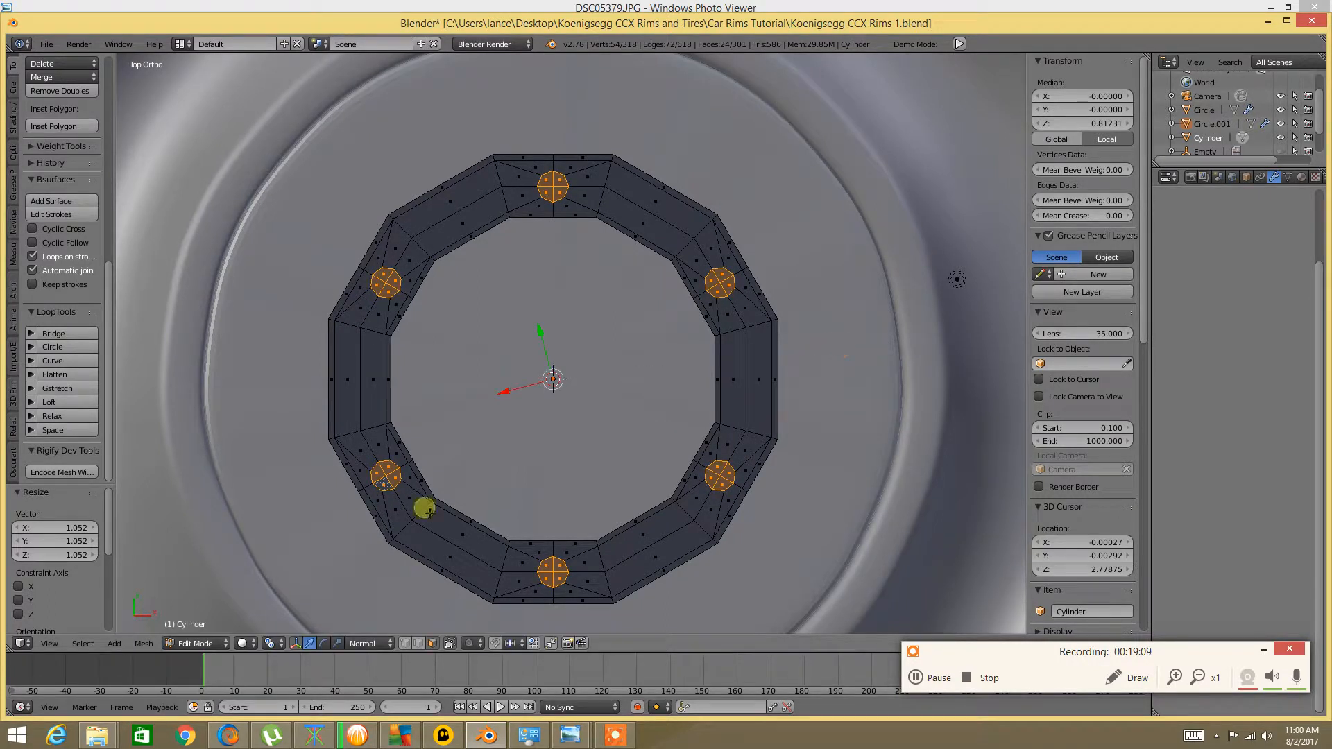
Set the pivot to the ring's centre and the orientation to Global, and scale the six circular face groups outward, ending with a factor of 1.006
click(260, 647)
click(262, 628)
click(270, 646)
click(294, 614)
click(368, 644)
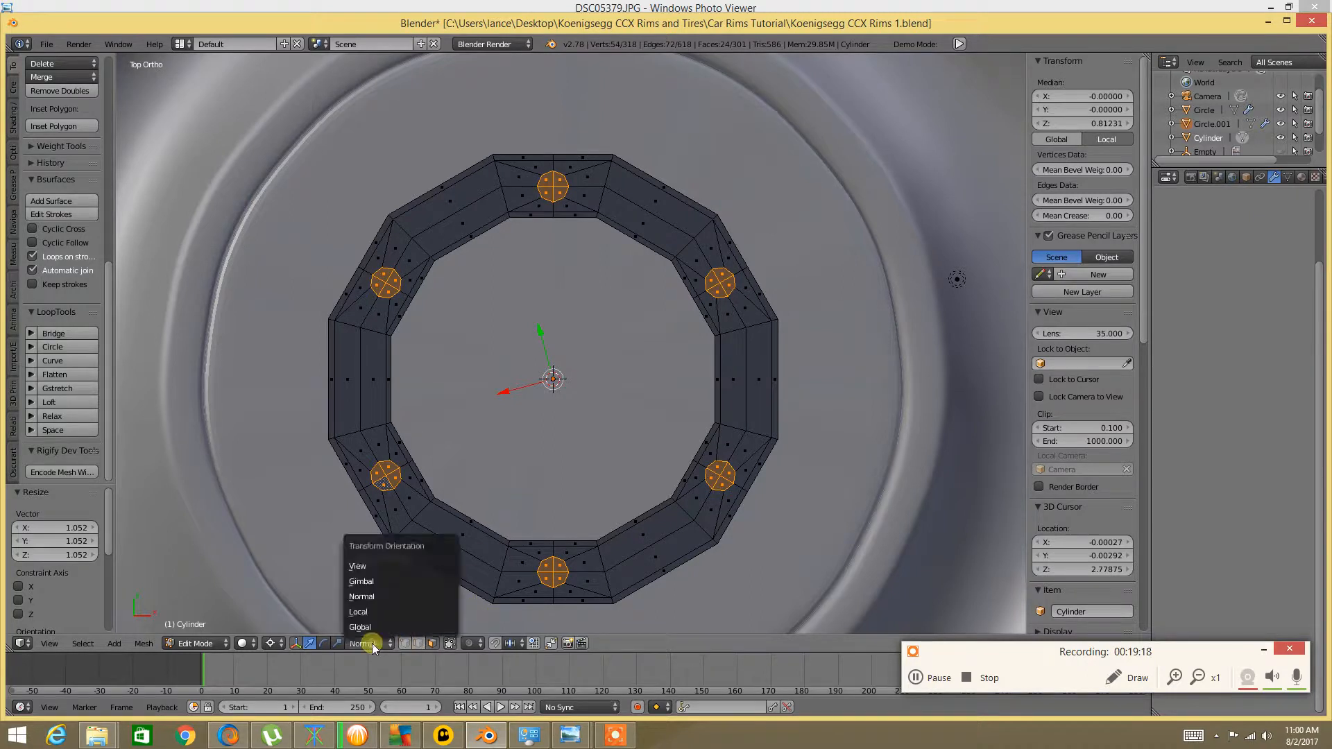
click(376, 628)
key(s)
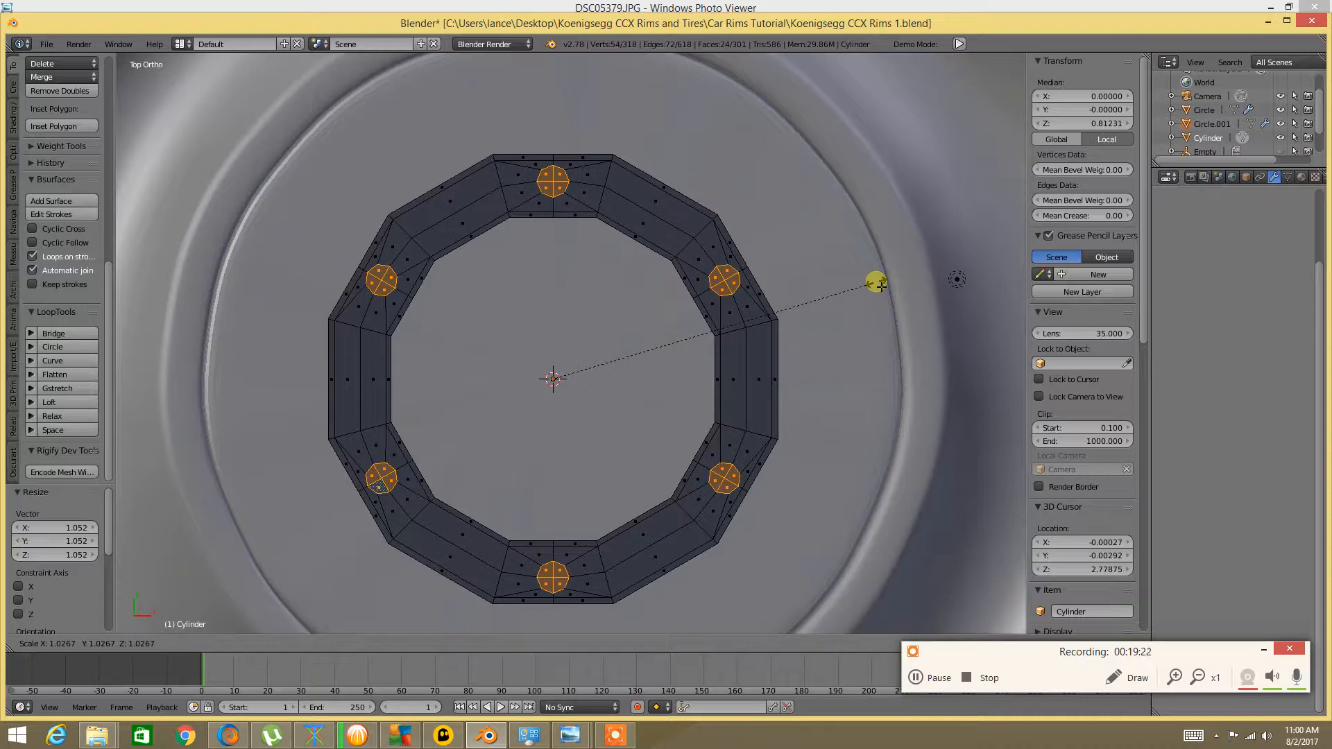
click(876, 283)
key(s)
click(836, 280)
Extrude the six circular face groups down in three stages of about 0.015, 0.116 and 0.023, and clear the selection
middle_drag(655, 383, 702, 281)
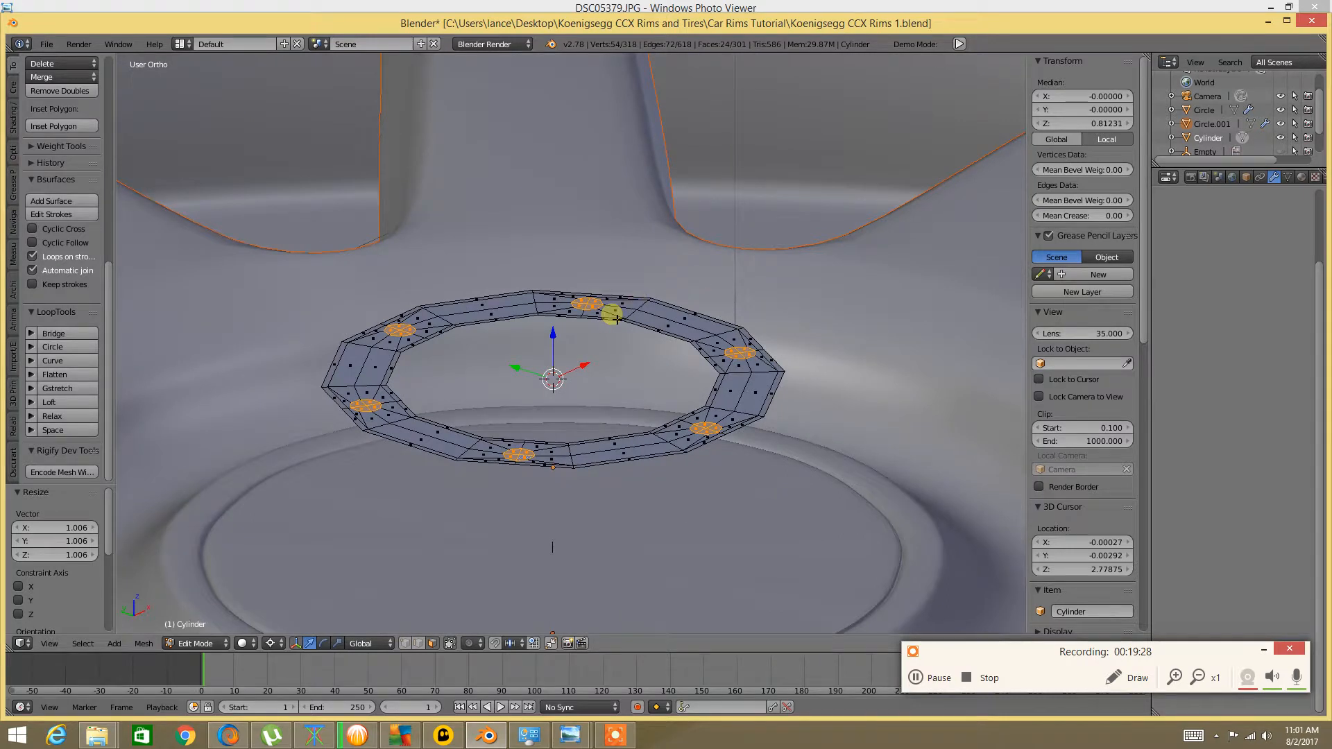
key(e)
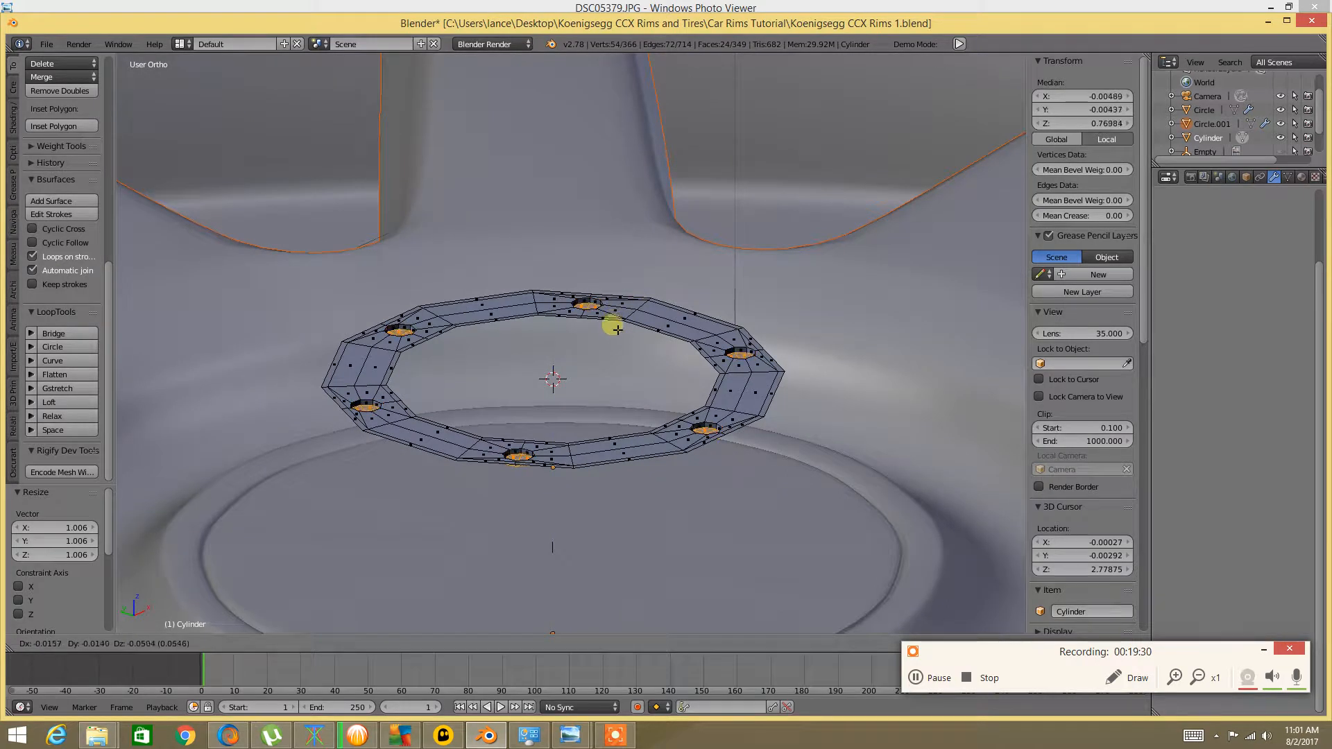
click(627, 291)
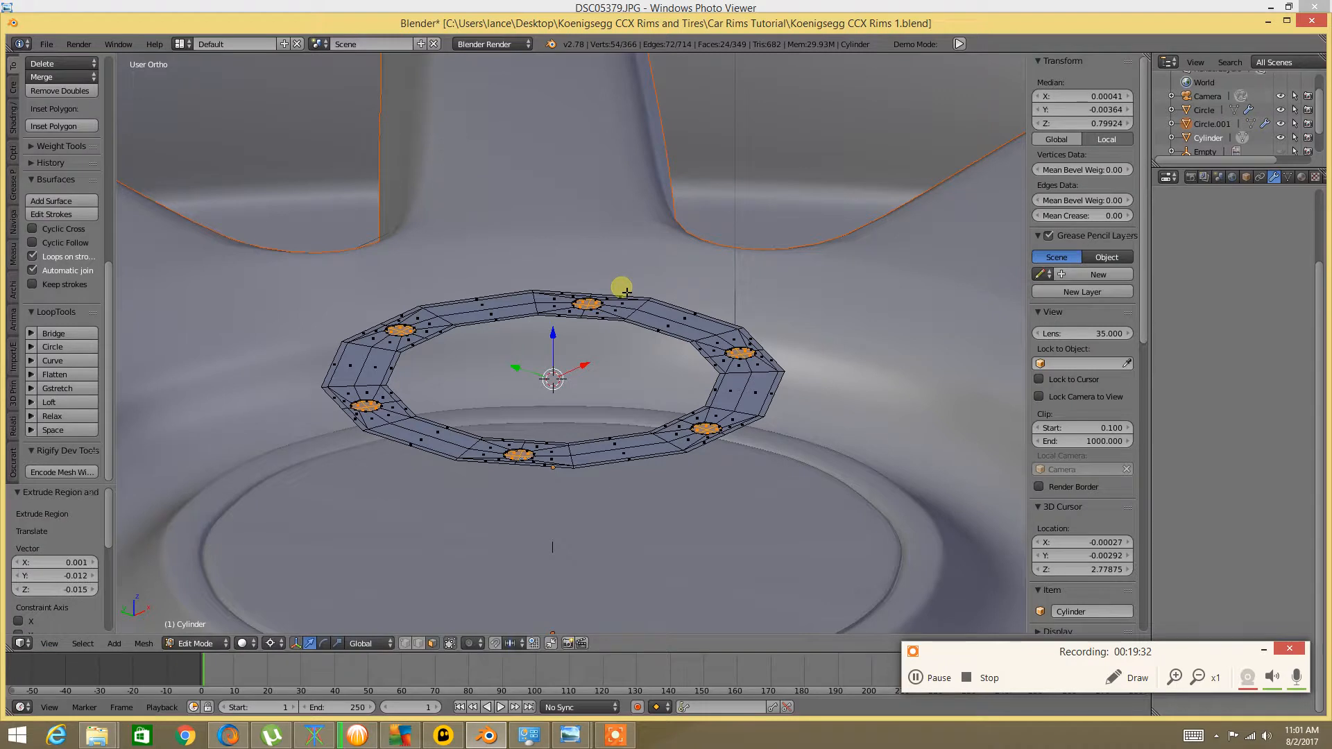
key(e)
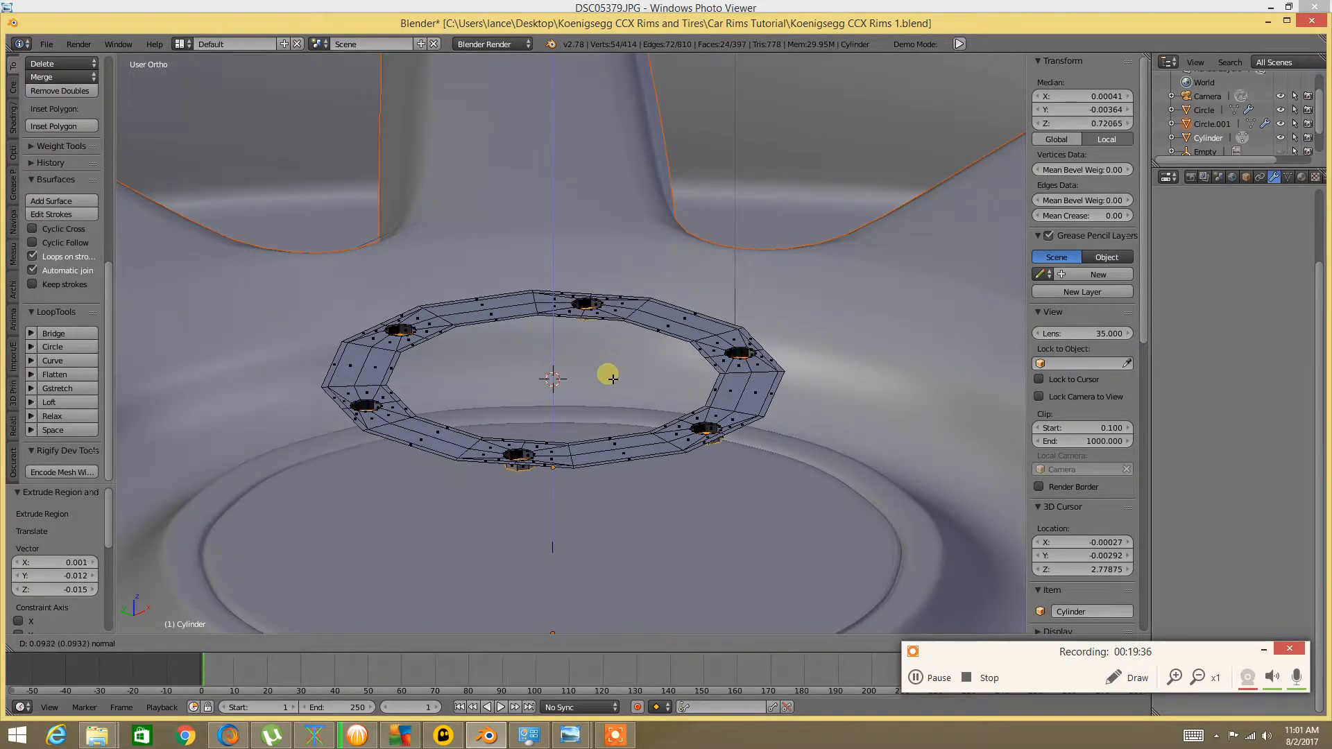
click(604, 398)
key(e)
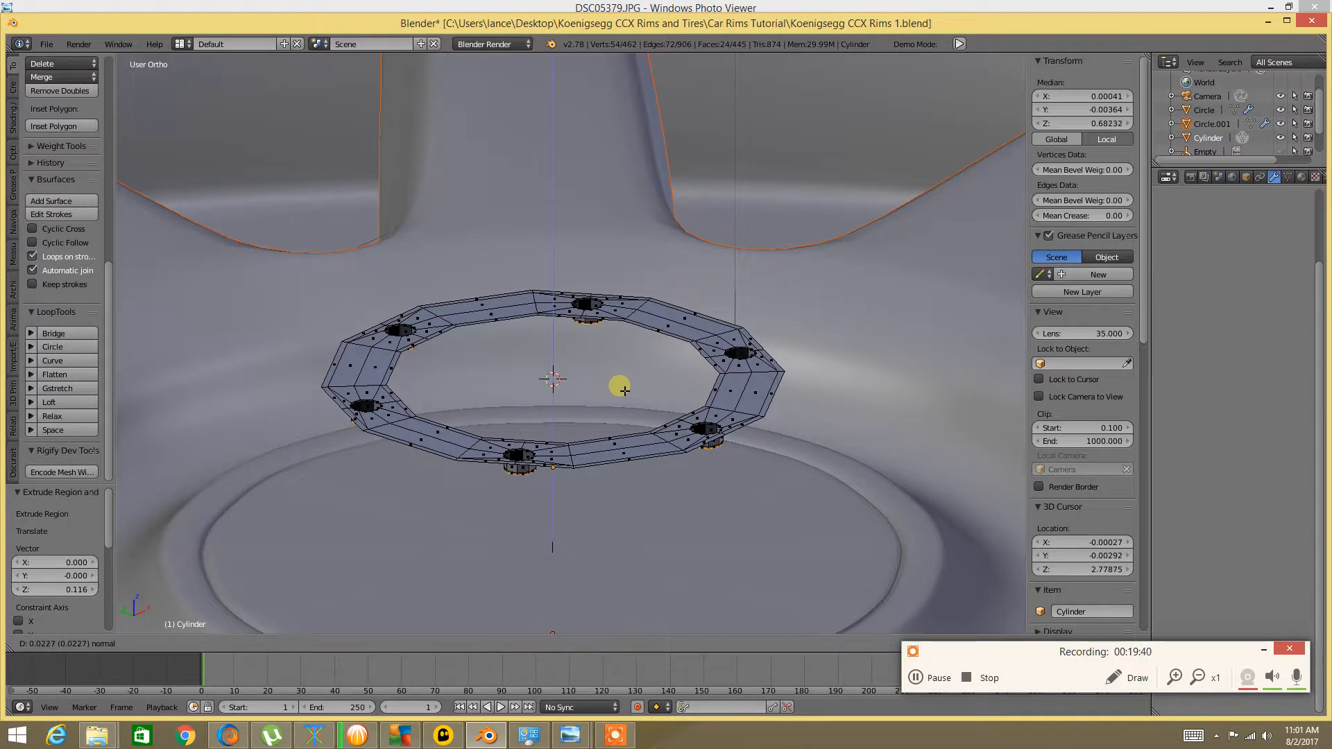
click(626, 390)
key(a)
Examine the cap ring's six circular recesses from directly above and from an angle
middle_drag(692, 318, 592, 401)
scroll(650, 364, down, 3)
scroll(591, 400, up, 2)
key(KP_7)
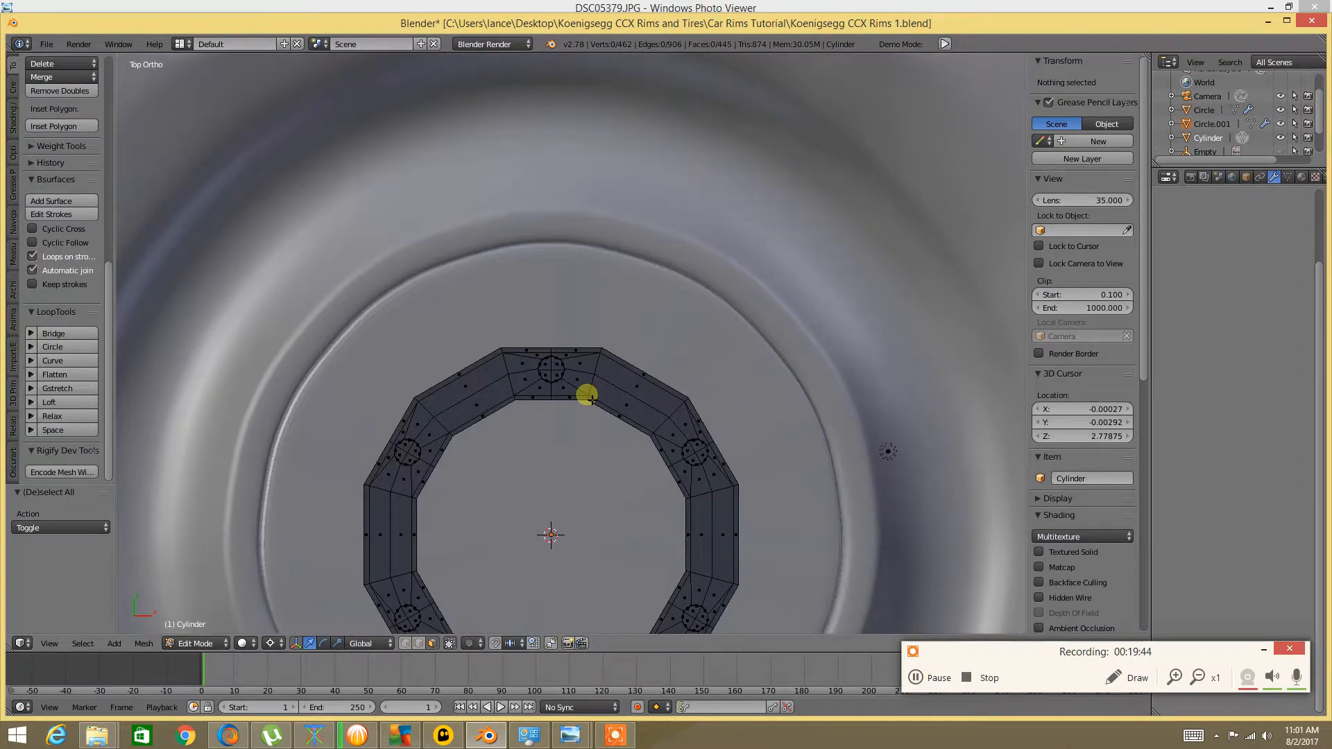
shift+middle_drag(521, 498, 610, 342)
scroll(639, 396, up, 4)
middle_drag(616, 411, 585, 419)
scroll(548, 403, down, 4)
middle_drag(509, 390, 504, 432)
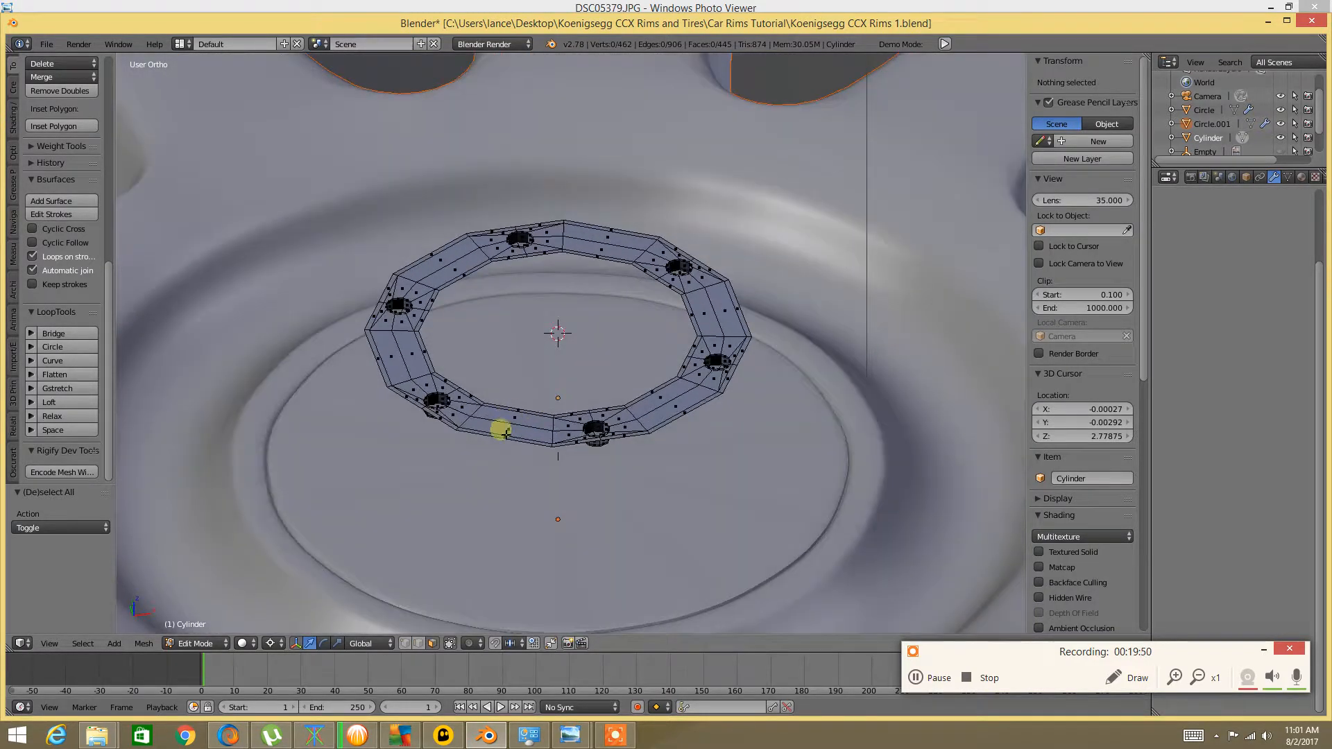
Select the cap ring's outer edge loop in edge mode and extrude it 0.063 down along Z
key(ctrl+Tab)
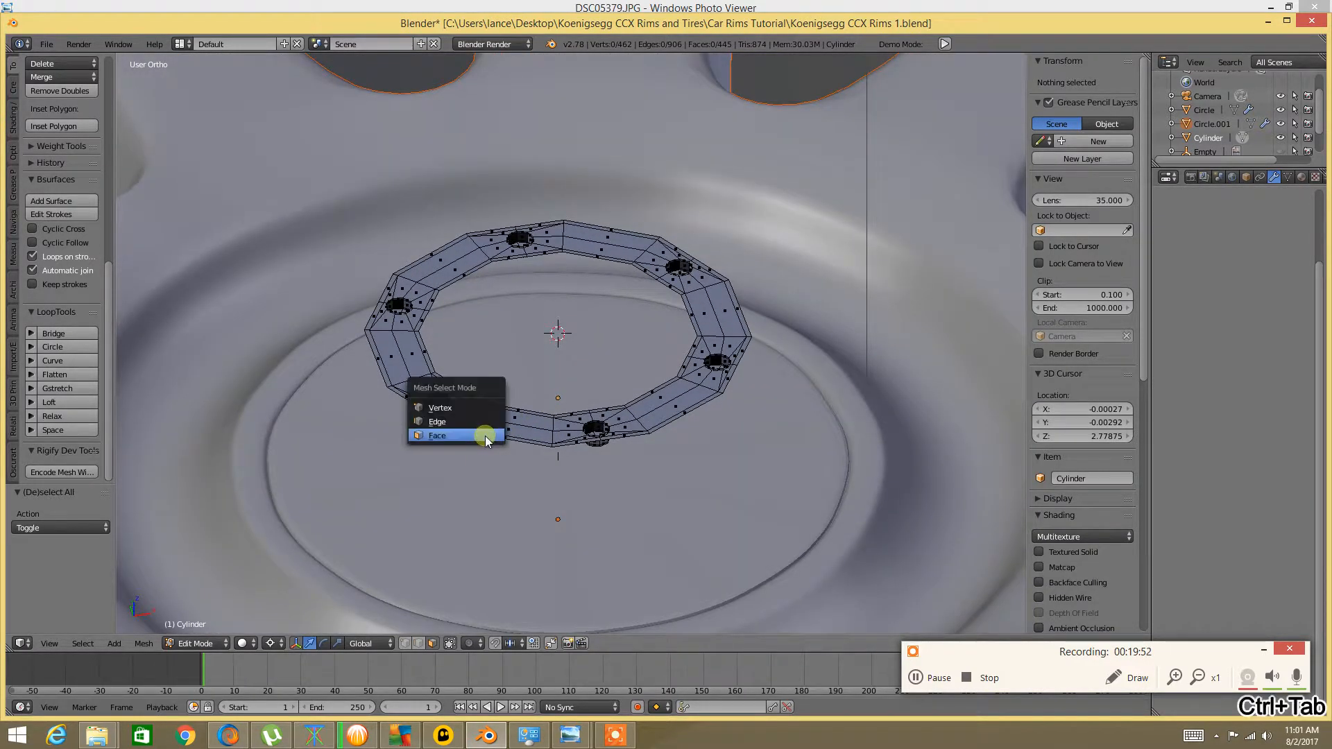
click(479, 425)
alt+right_click(487, 438)
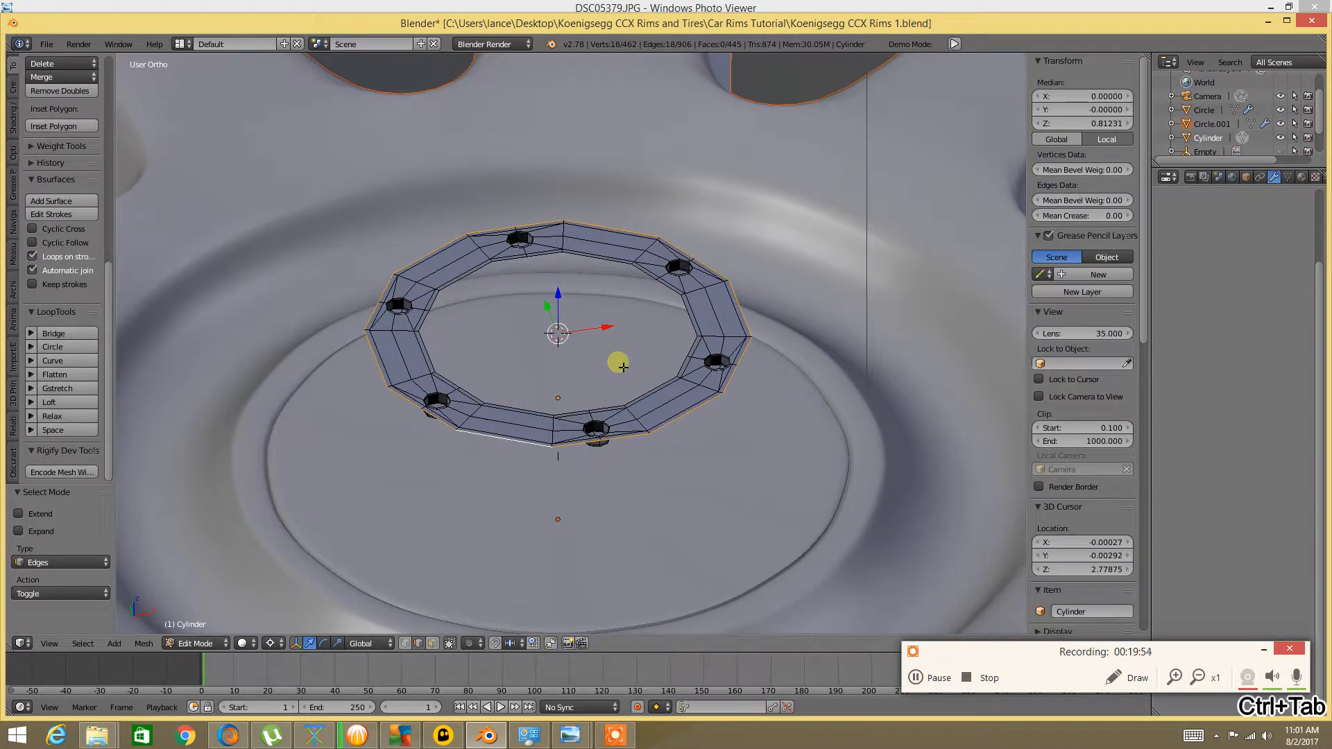
key(e)
key(z)
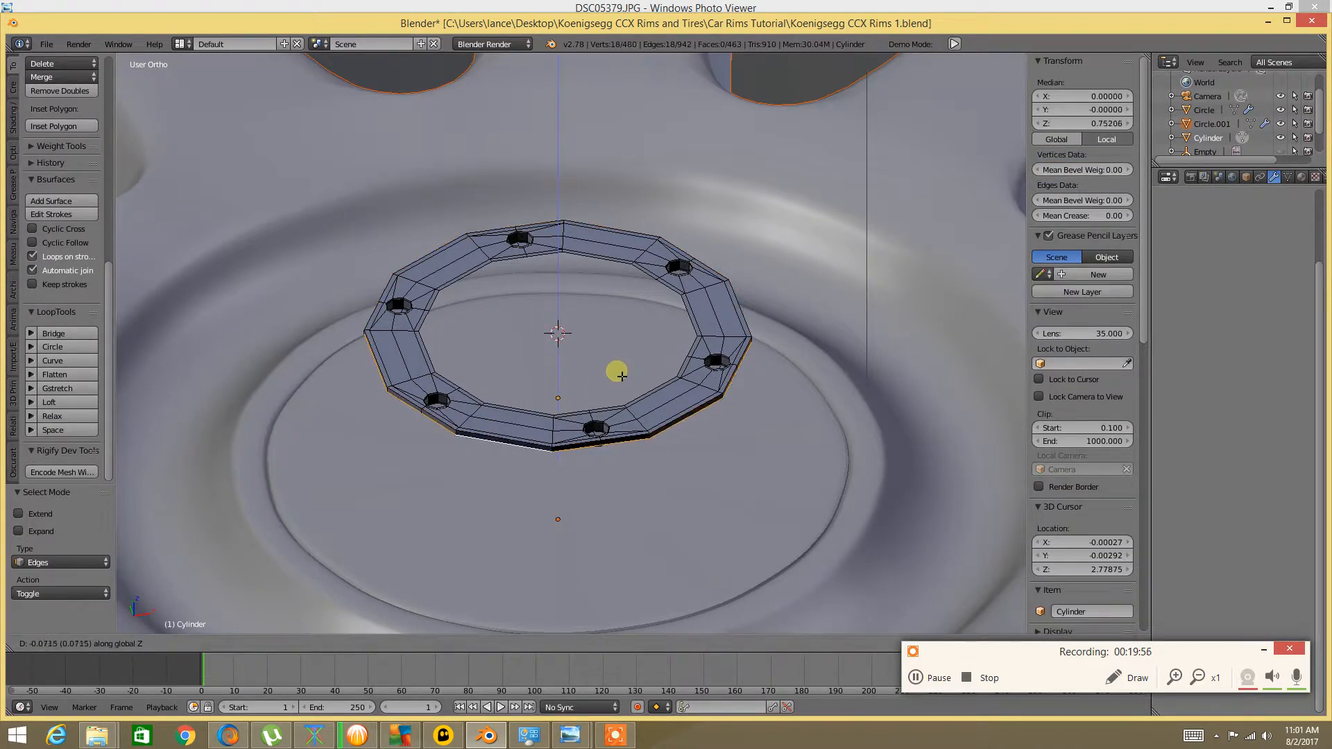
click(621, 373)
key(w)
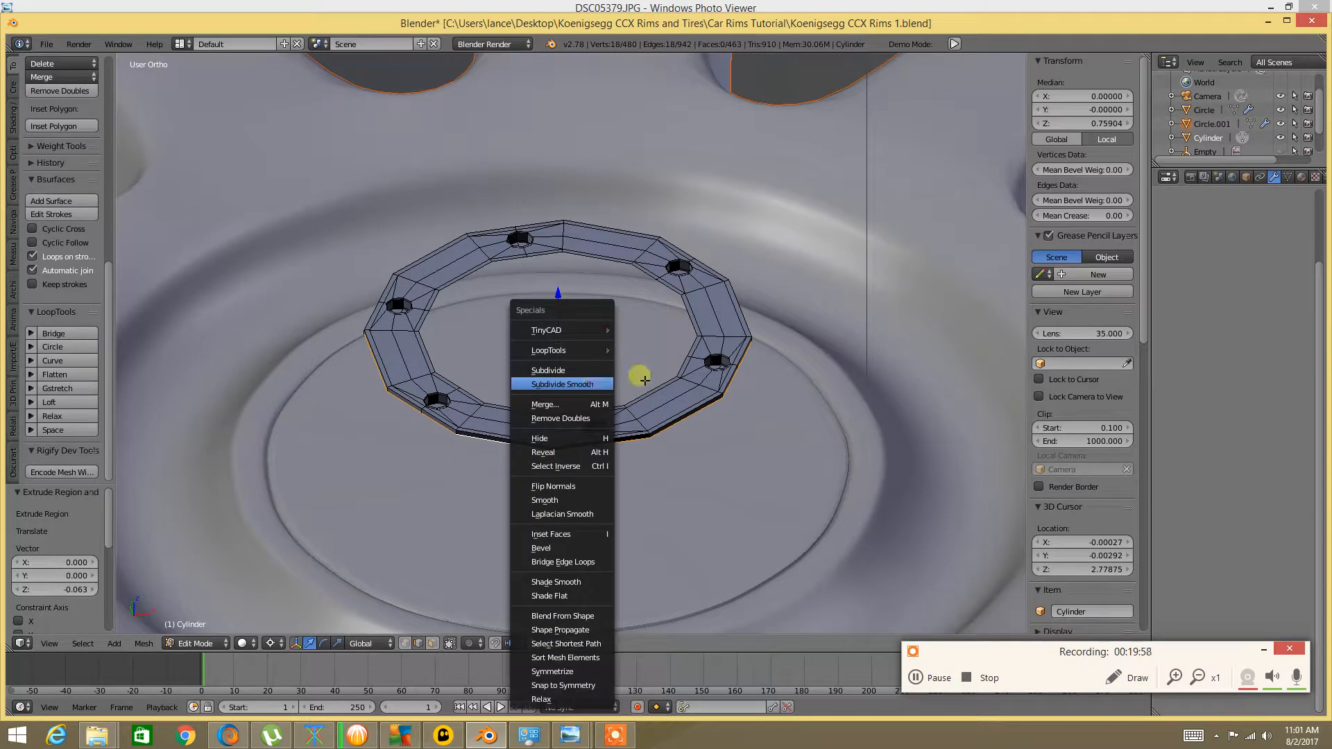
right_click(689, 372)
key(ctrl+z)
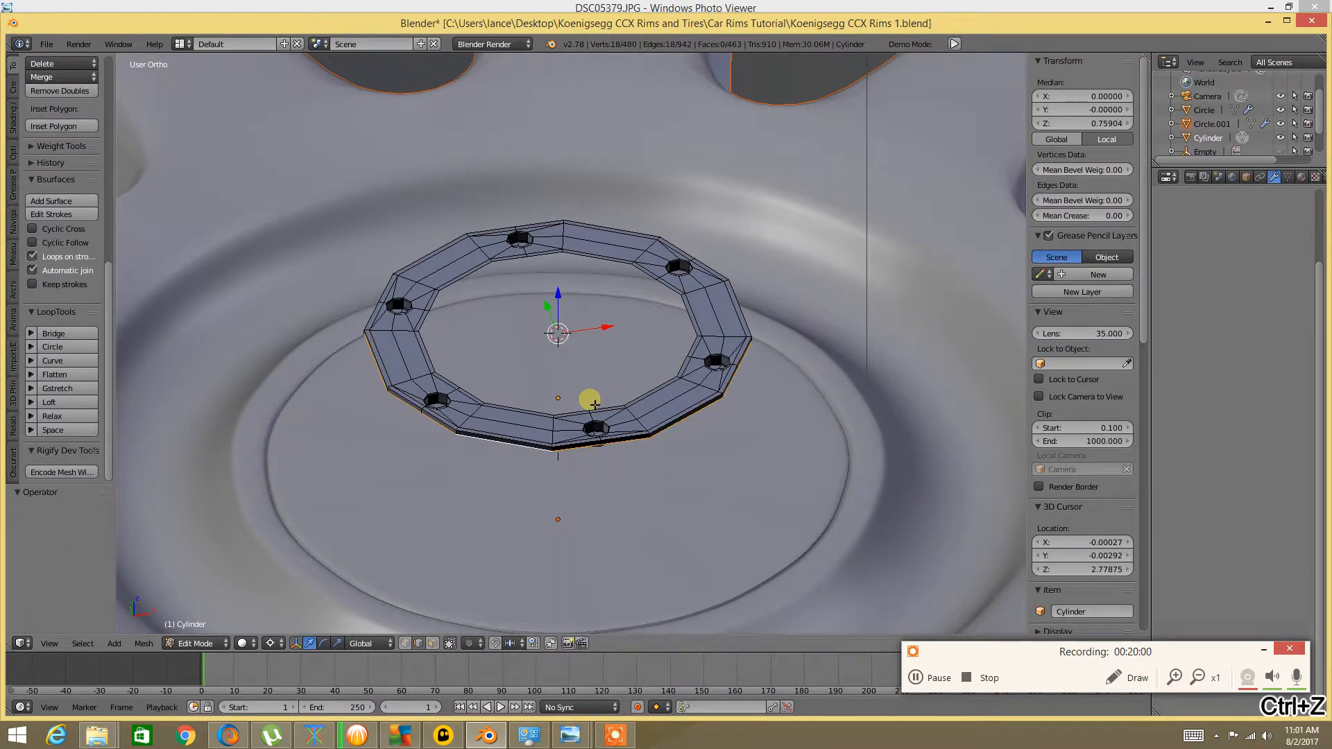
Extrude the ring's lowered outer edge loop further down along global Z to deepen the side wall, and clear the selection
key(e)
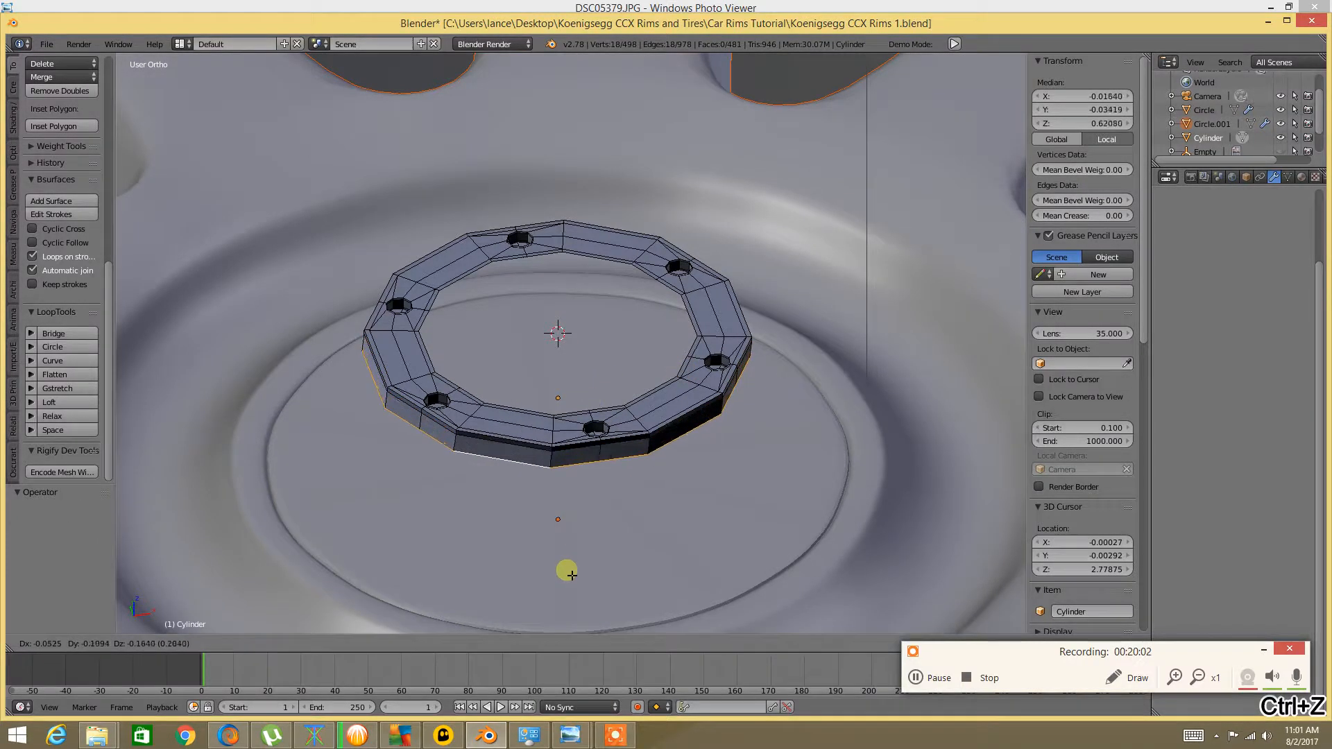
key(z)
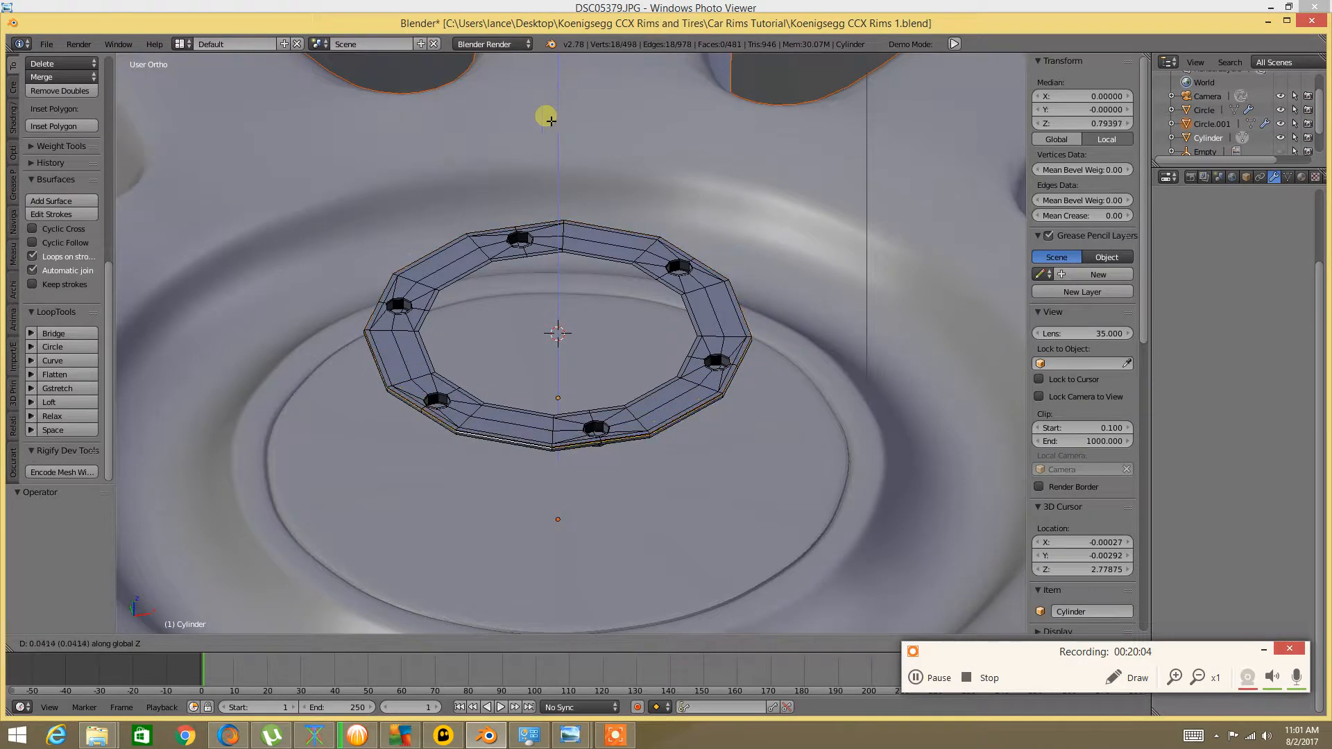
click(392, 366)
key(a)
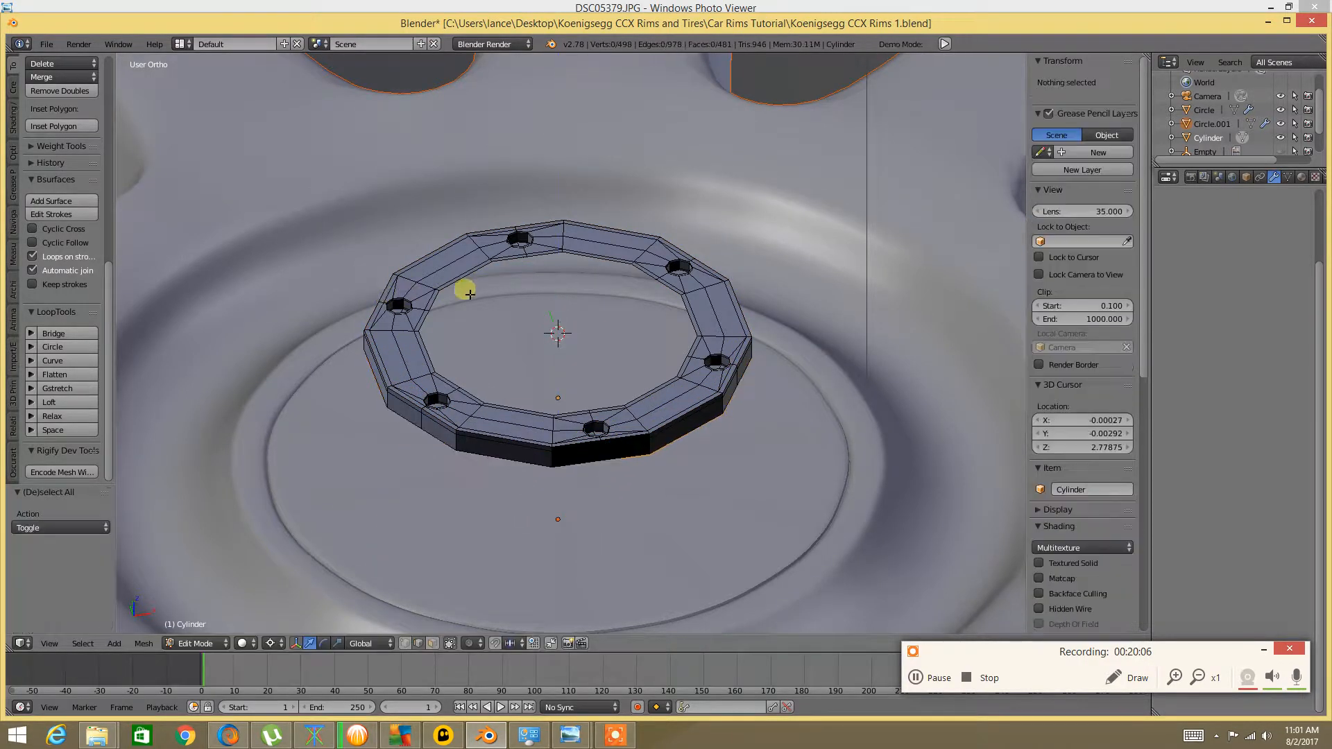
Select the cap ring's inner edge loop and extrude it inward twice from the top view, scaling by about 0.668 and 0.577
middle_drag(460, 288, 450, 333)
alt+right_click(436, 349)
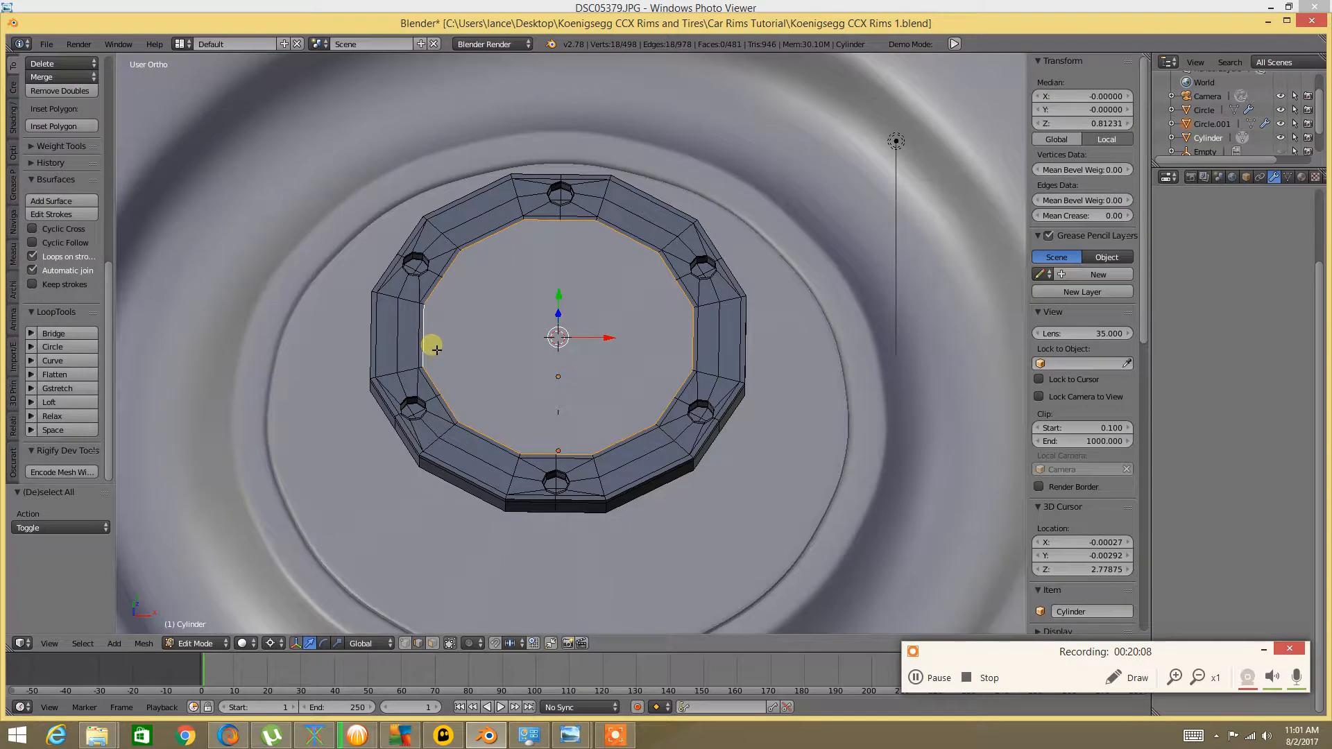
key(KP_7)
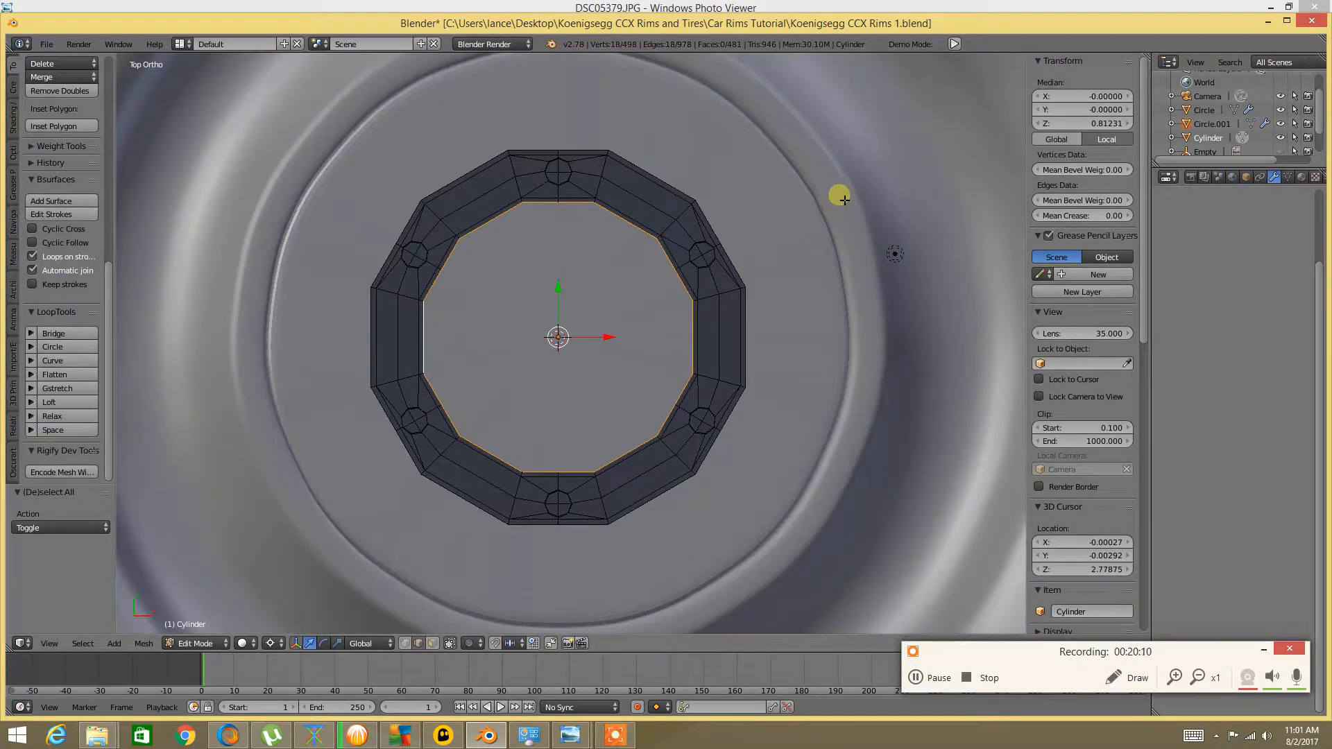
key(e)
key(s)
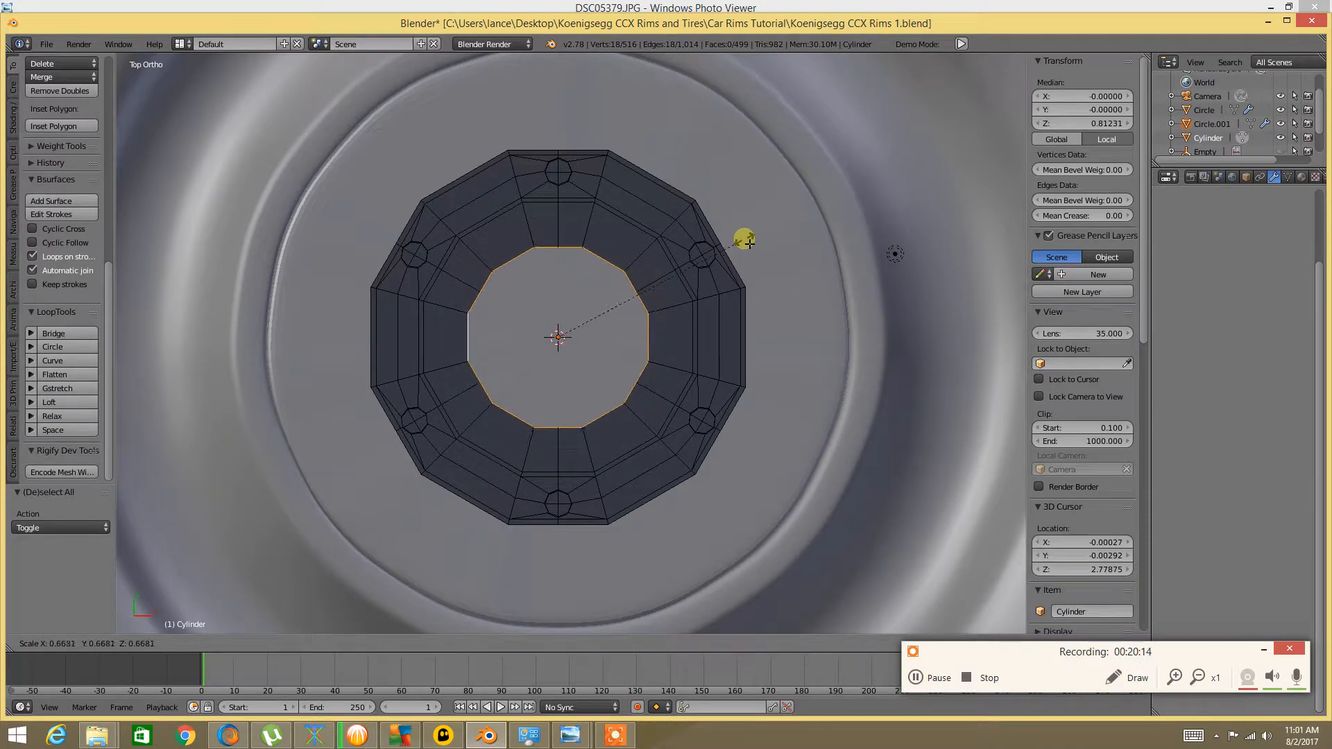
click(745, 243)
key(e)
key(s)
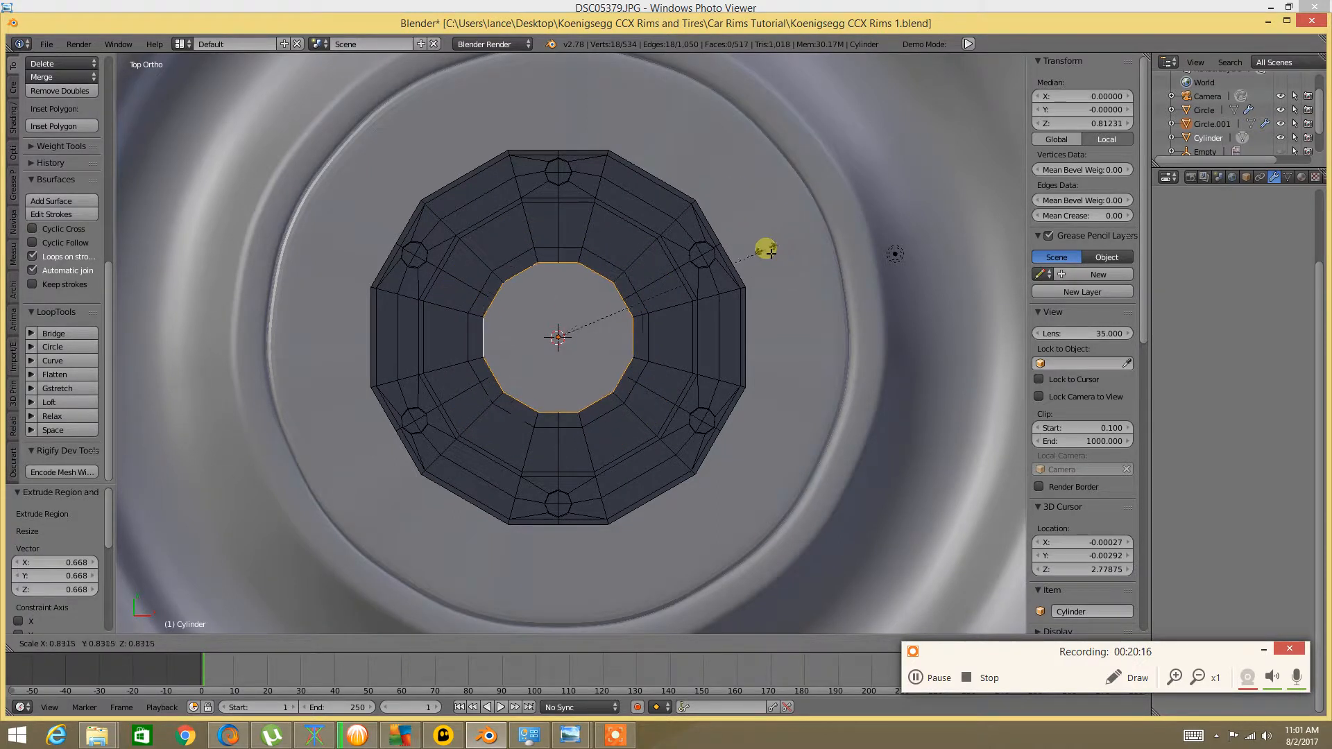
click(709, 281)
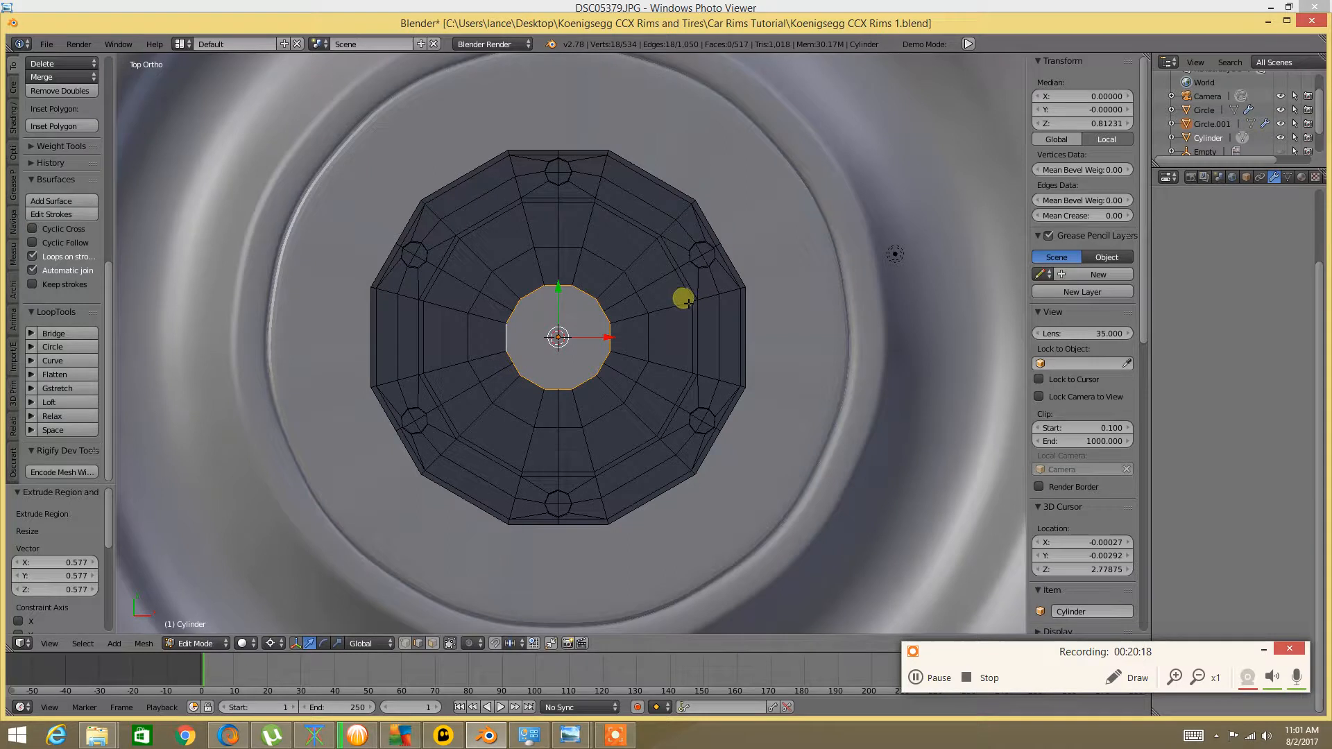
Fill the remaining central hole of the cap with a face, poke it into triangles meeting at the centre, and clear the selection
key(f)
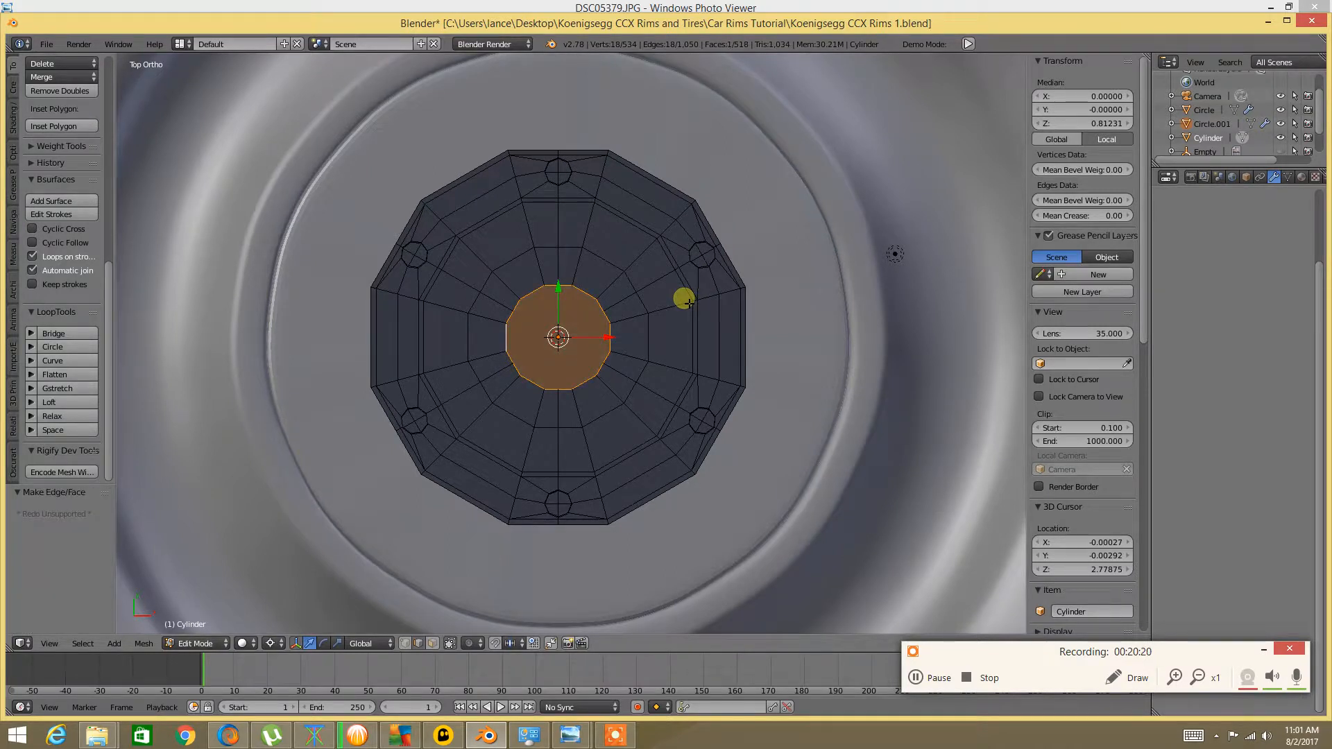
key(ctrl+f)
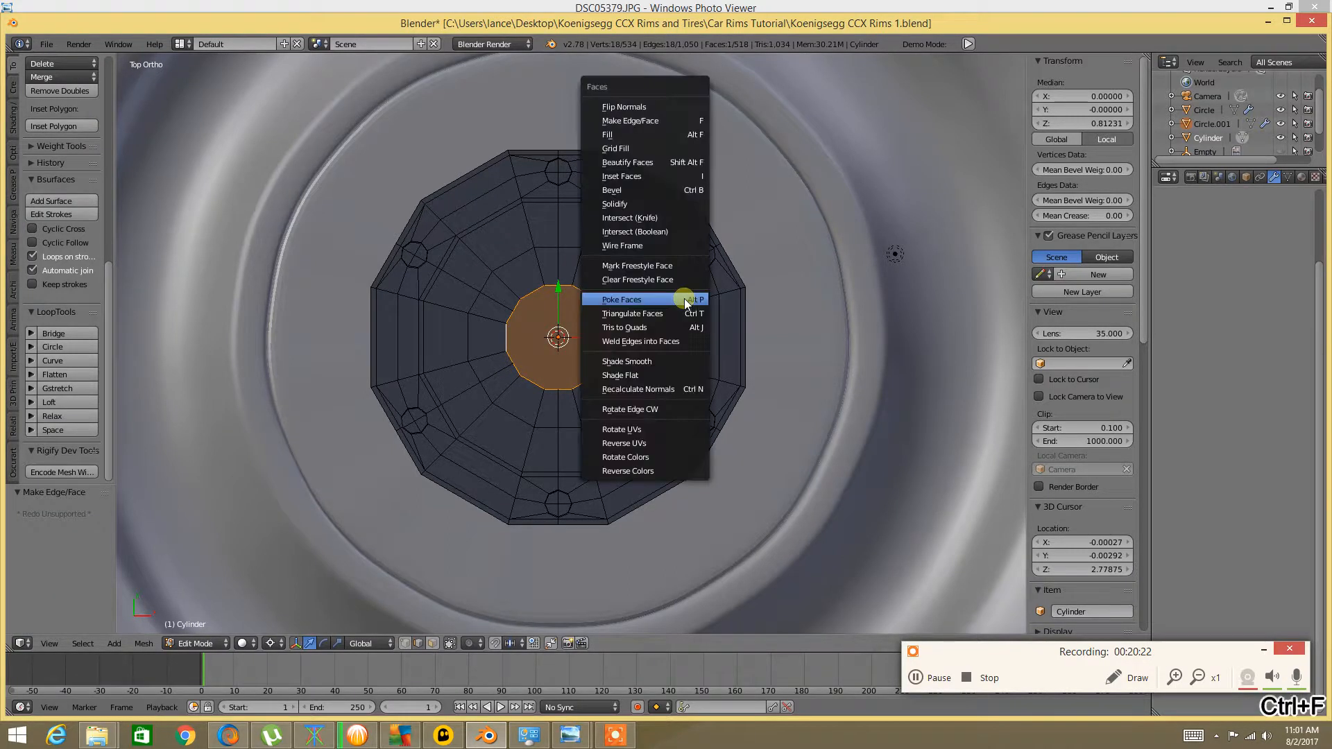
click(690, 303)
key(a)
Select all geometry linked to the cap, recalculate its normals to face outward, and clear the selection
scroll(594, 348, up, 4)
middle_drag(595, 347, 640, 430)
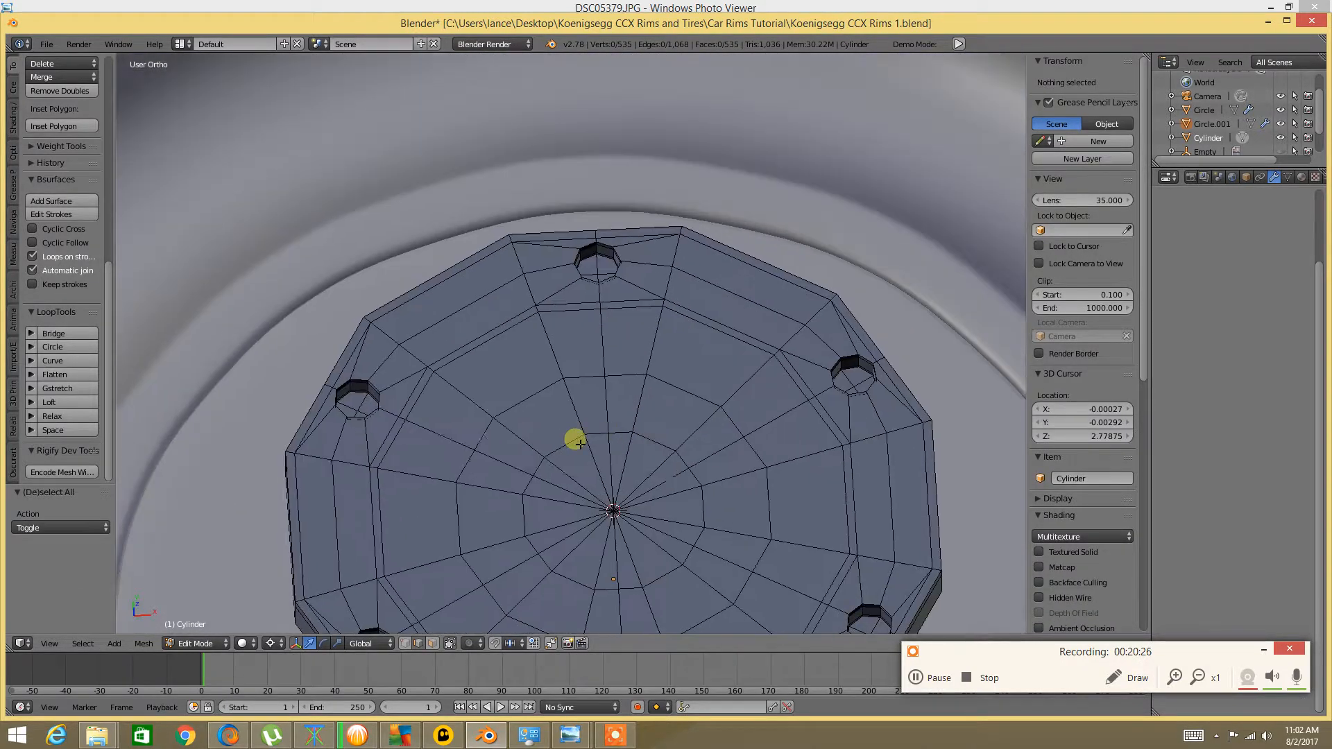
scroll(581, 444, up, 4)
shift+middle_drag(651, 337, 620, 486)
scroll(622, 484, up, 4)
scroll(625, 478, down, 6)
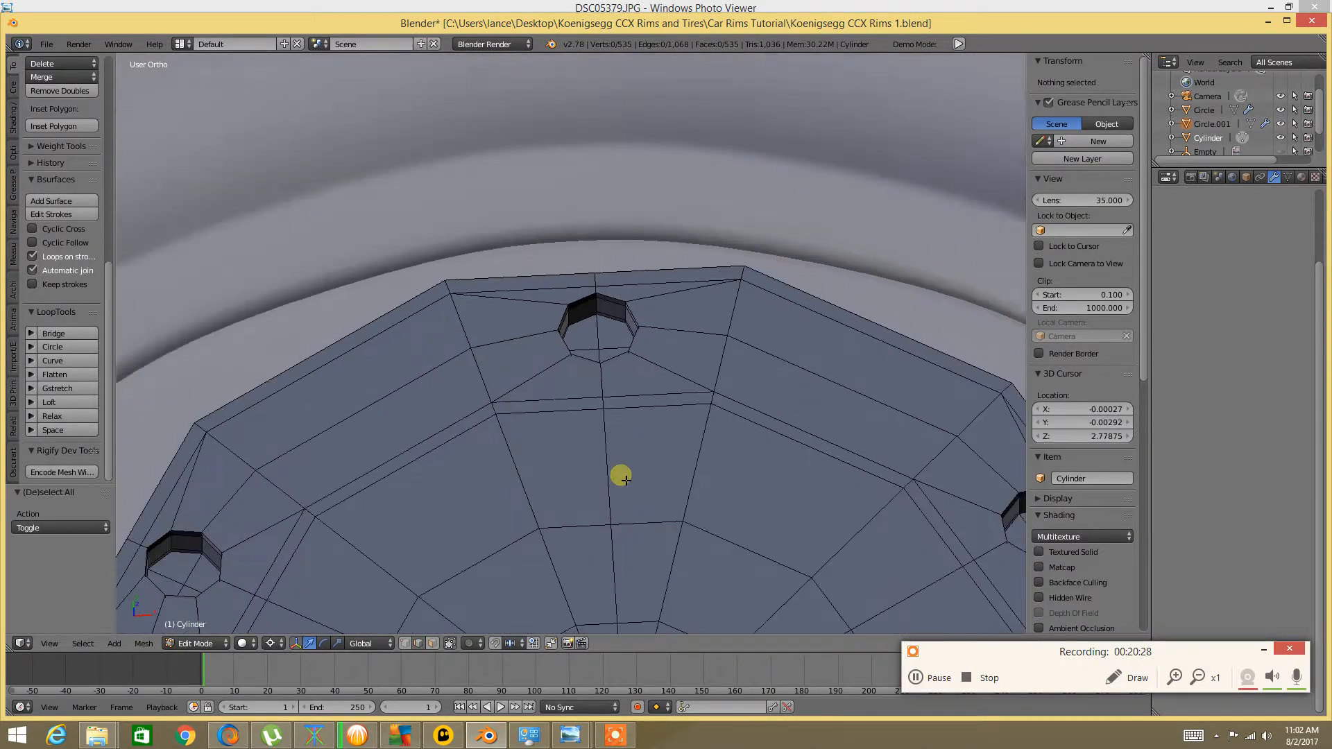
key(KP_7)
scroll(626, 479, down, 3)
shift+middle_drag(627, 473, 617, 360)
right_click(622, 433)
key(ctrl+l)
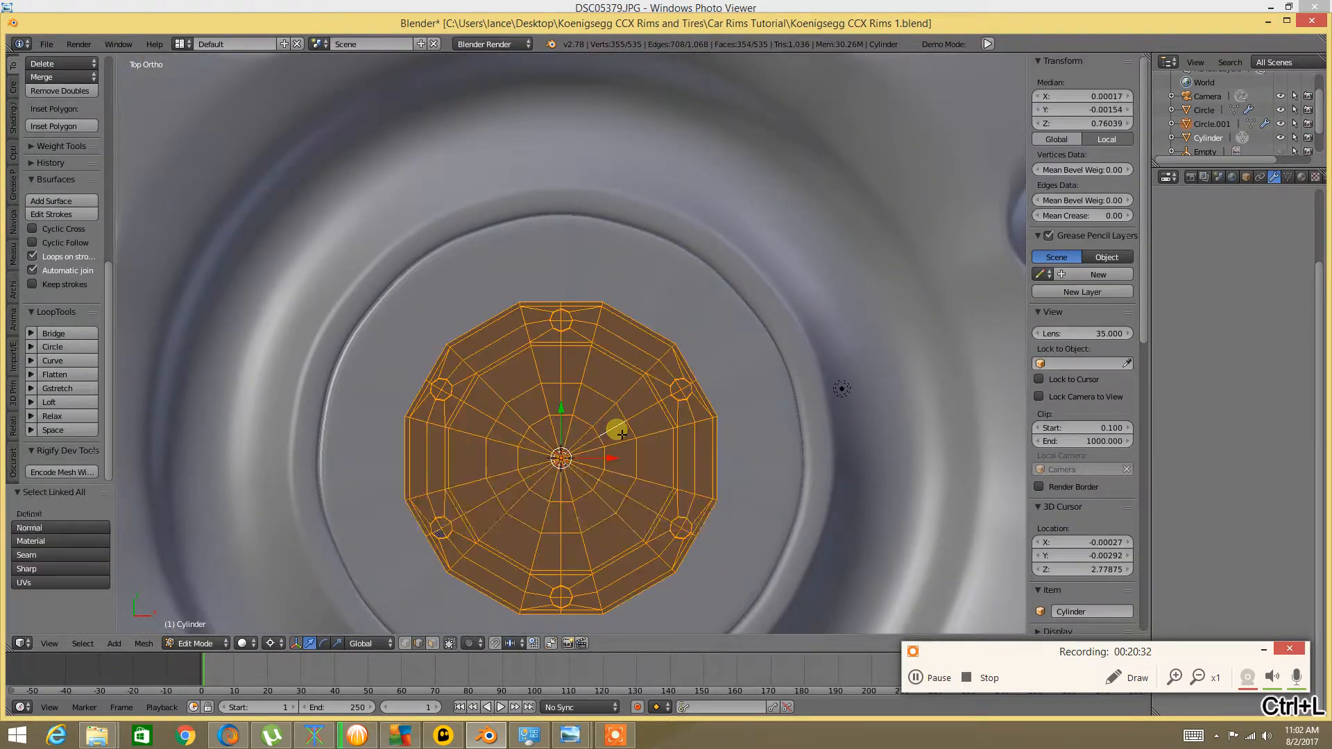
key(ctrl+n)
key(a)
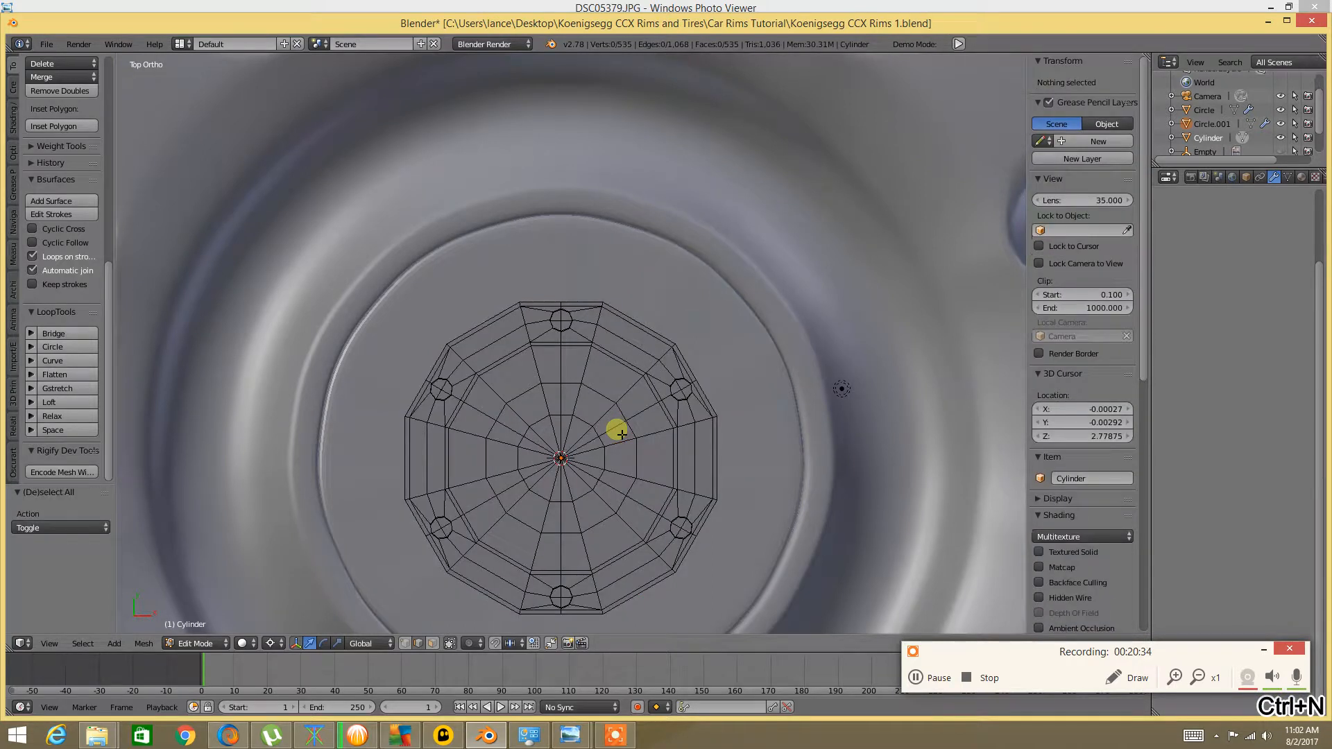
Select an edge on the larger of the two concentric loops inside the cap's inner face
right_click(525, 401)
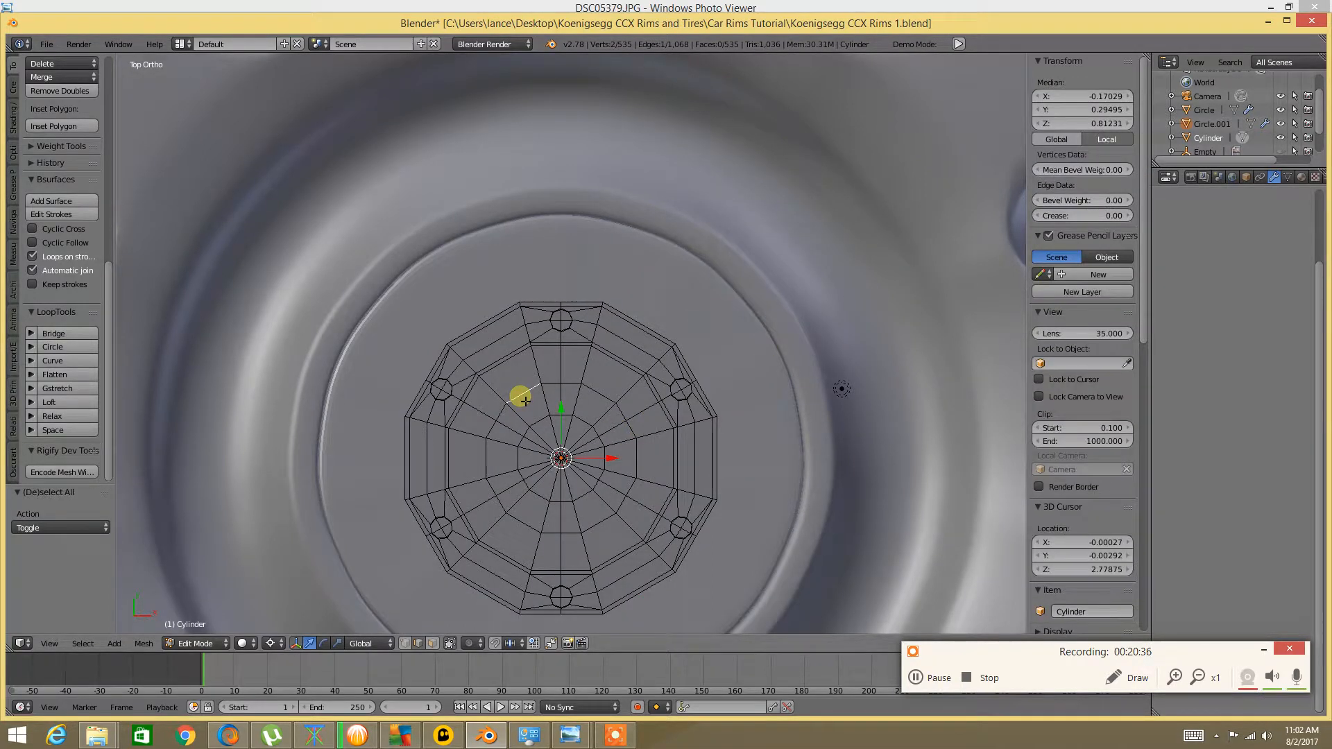
Clear the mesh selection and switch to face selection for the cap's upper bolt hole
scroll(603, 283, up, 8)
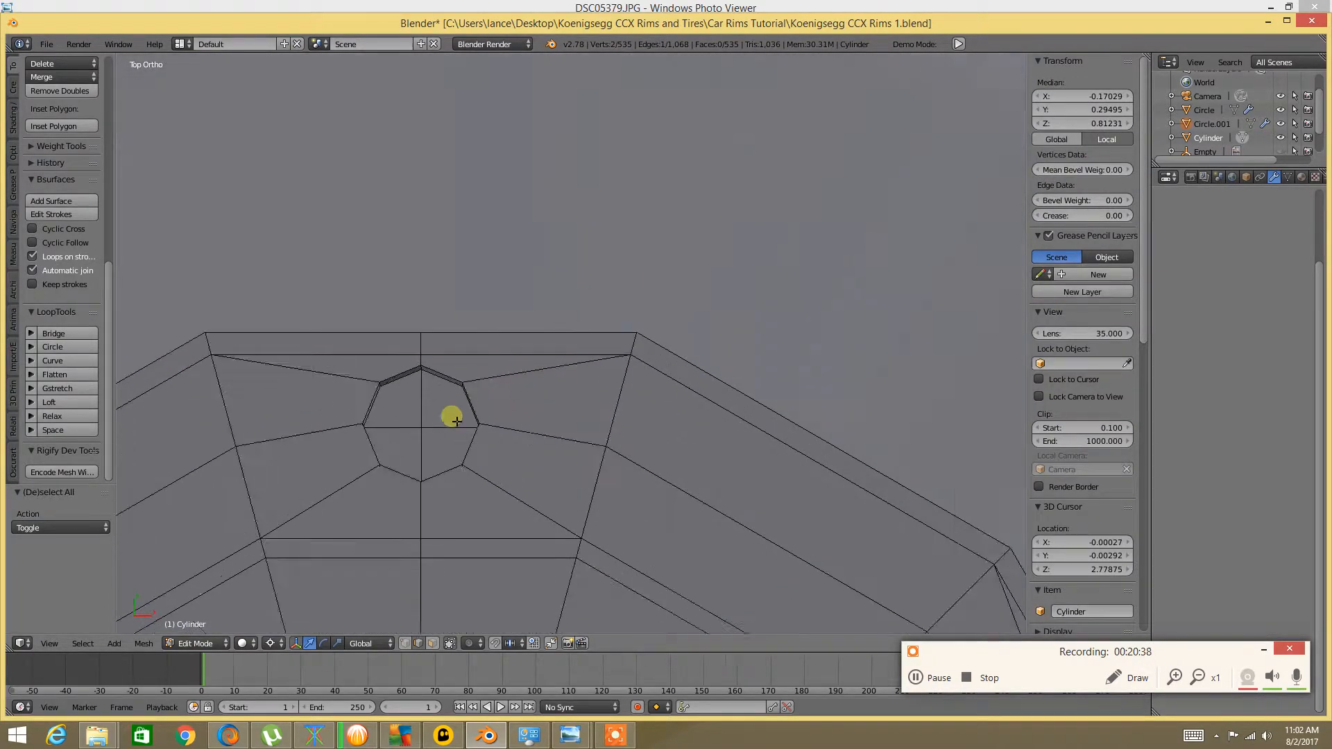
scroll(618, 361, down, 8)
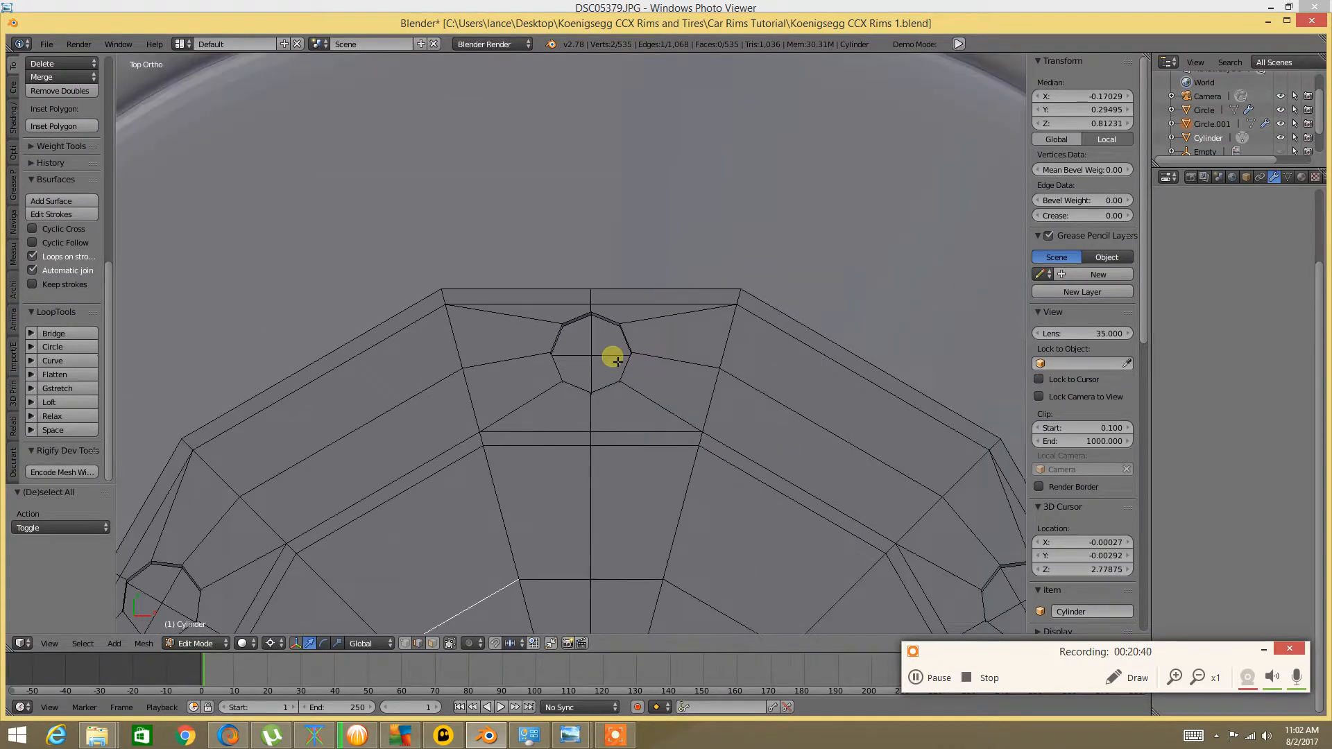
scroll(594, 362, down, 2)
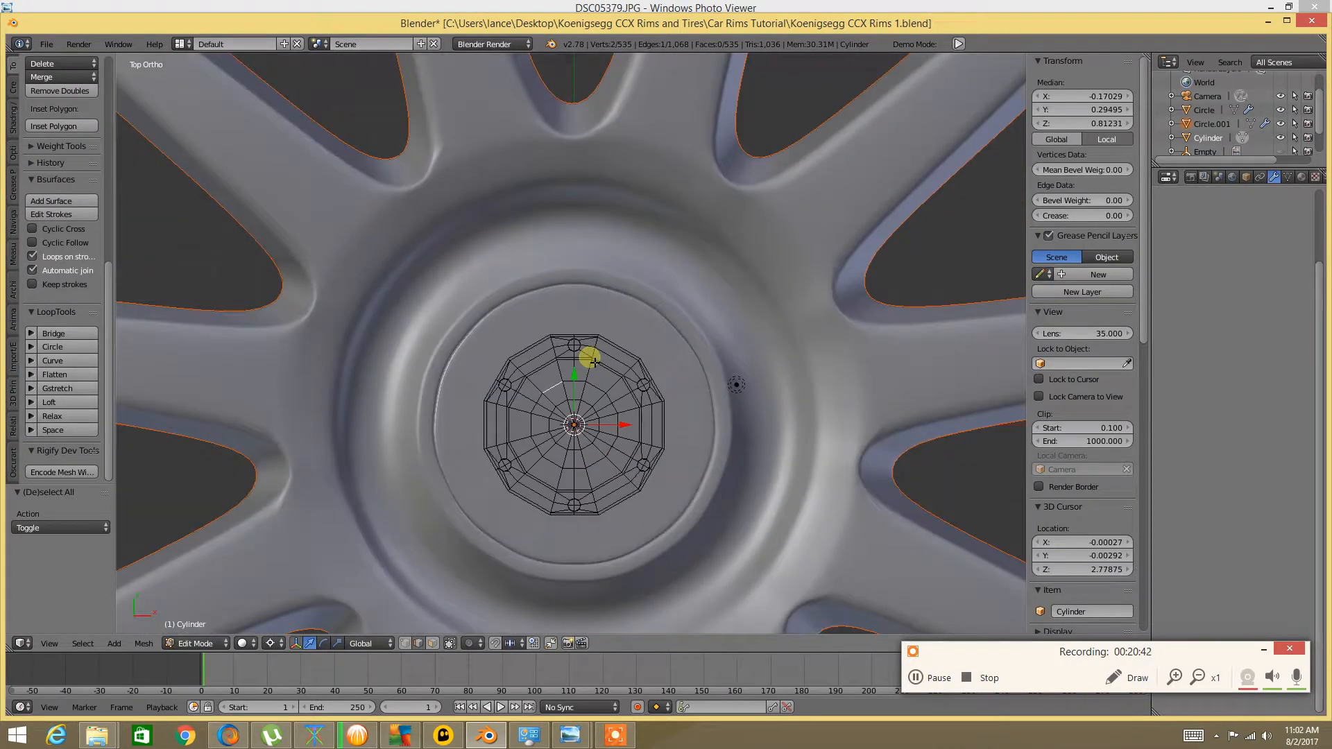
scroll(595, 362, up, 10)
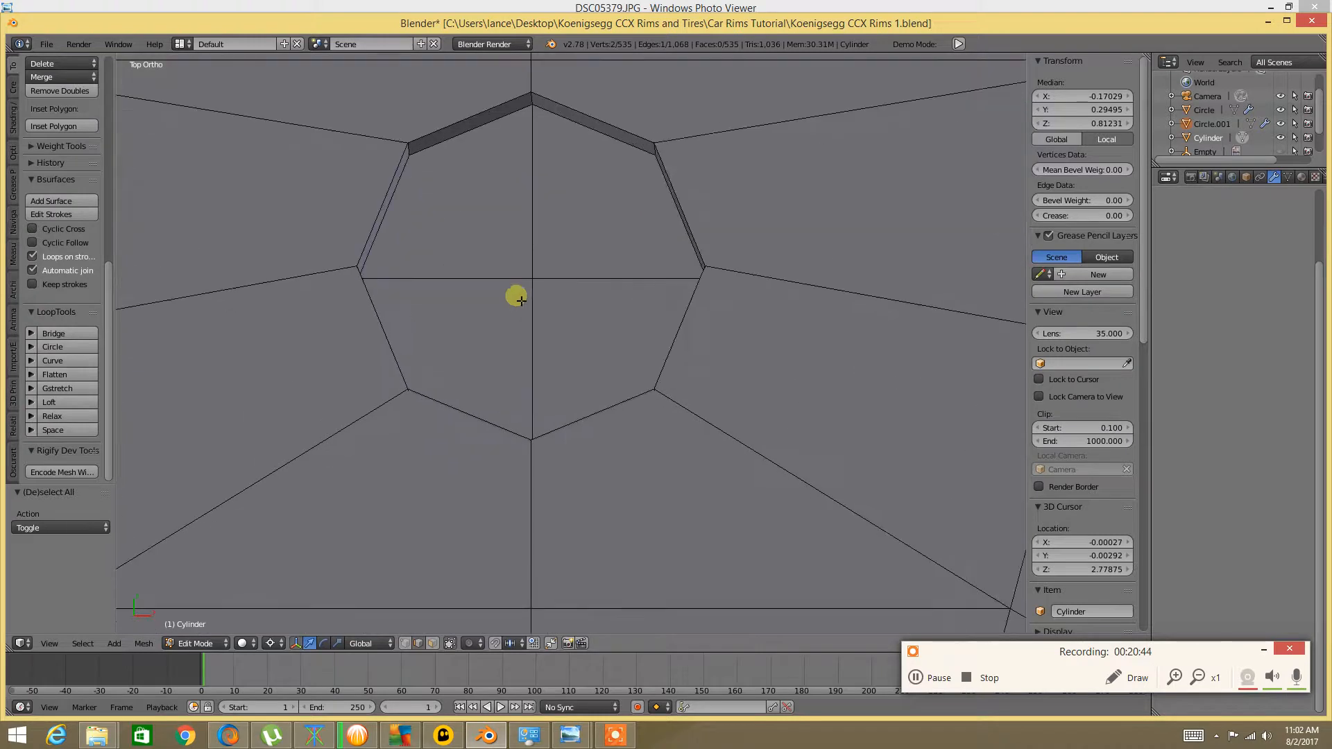
shift+middle_drag(521, 301, 533, 338)
key(a)
alt+right_click(521, 310)
key(a)
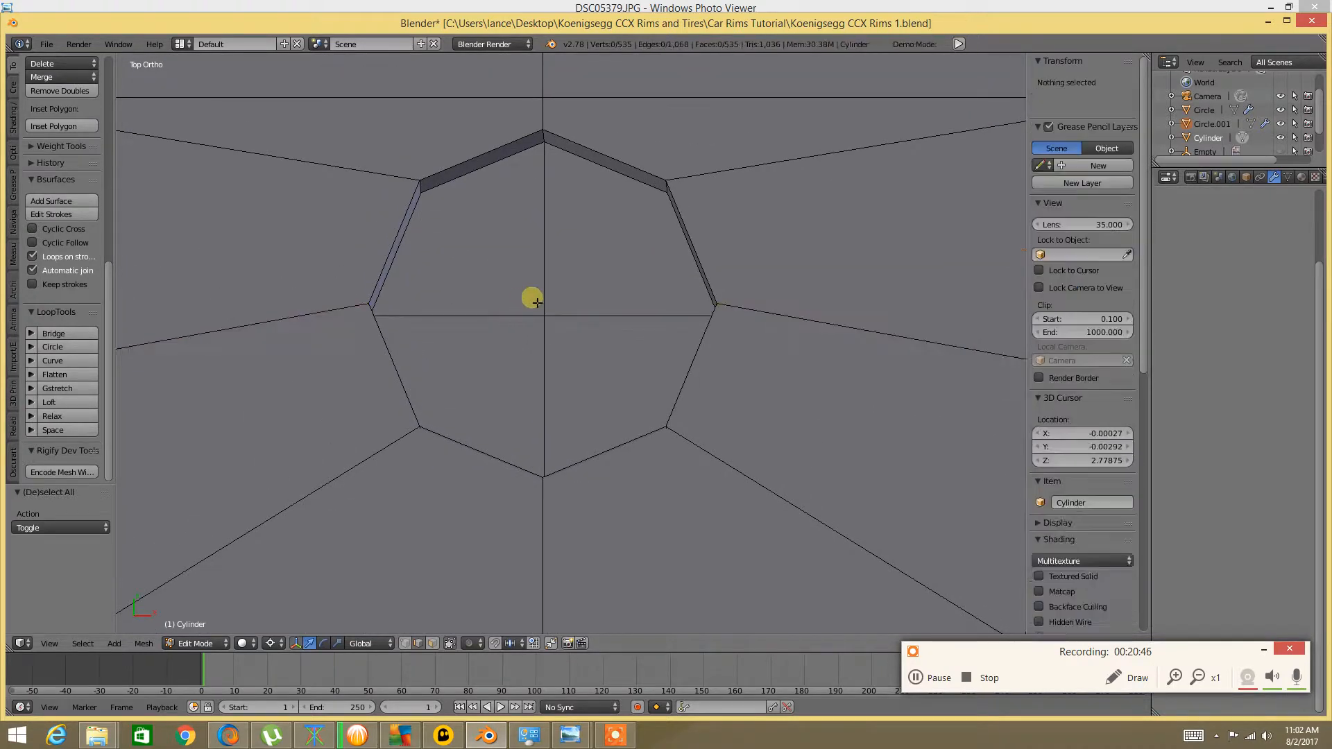
key(ctrl+Tab)
click(531, 308)
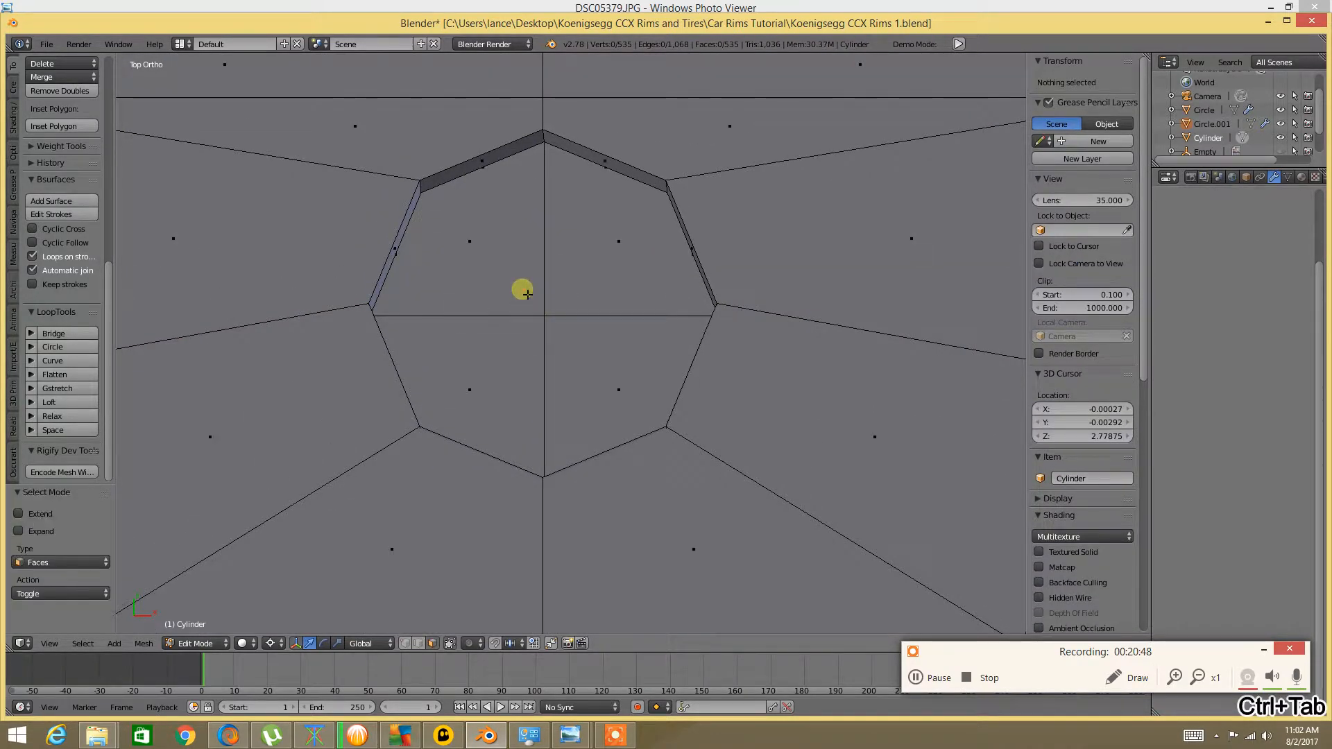
right_click(545, 141)
key(a)
key(ctrl+Tab)
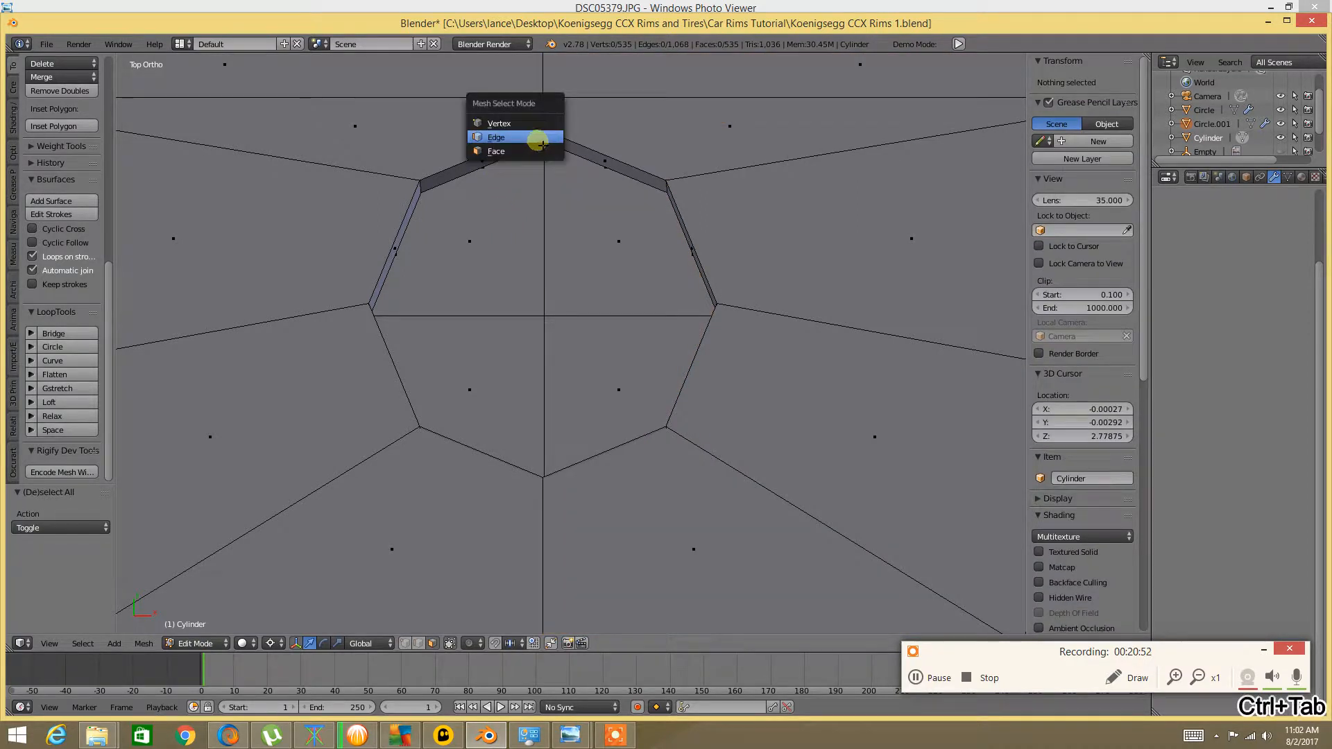
click(541, 138)
key(ctrl+Tab)
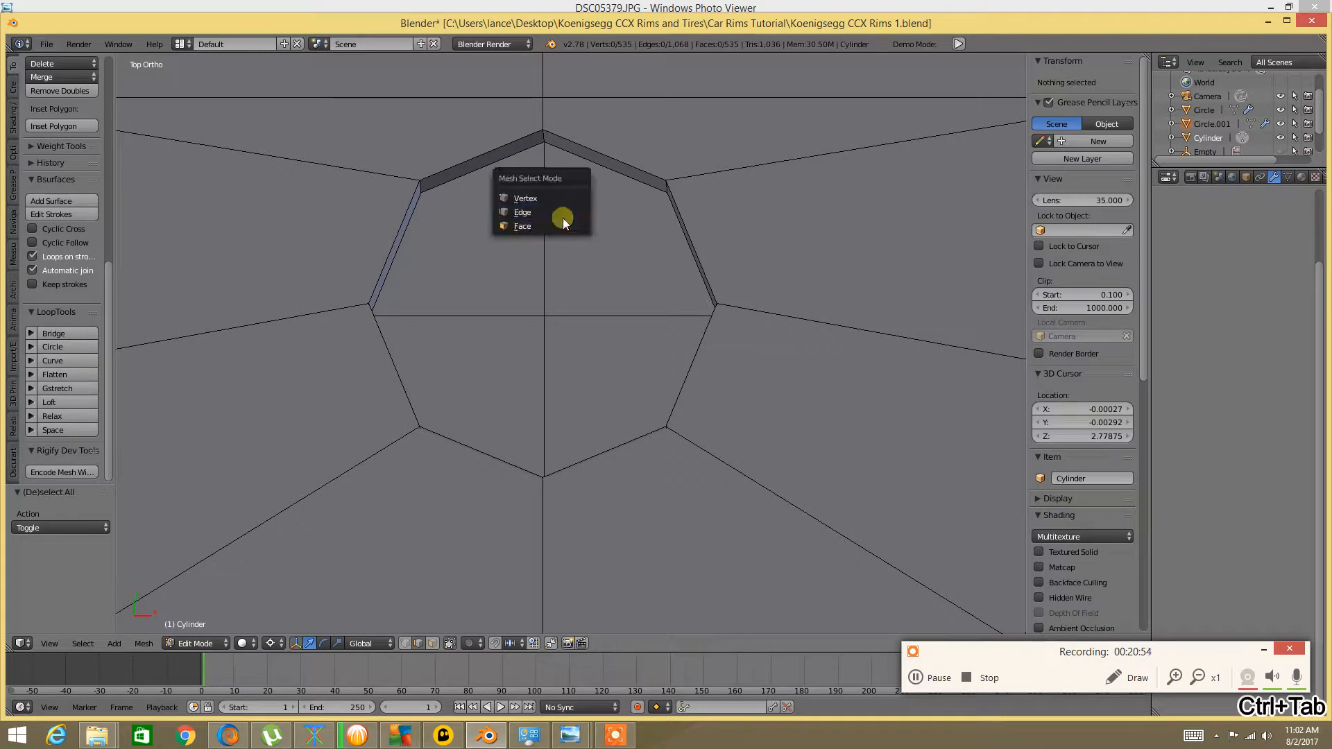
click(564, 223)
Select the four floor faces of the bolt hole at the cap's upper edge
right_click(583, 298)
shift+right_click(610, 375)
shift+right_click(506, 348)
shift+right_click(499, 268)
scroll(500, 268, down, 1)
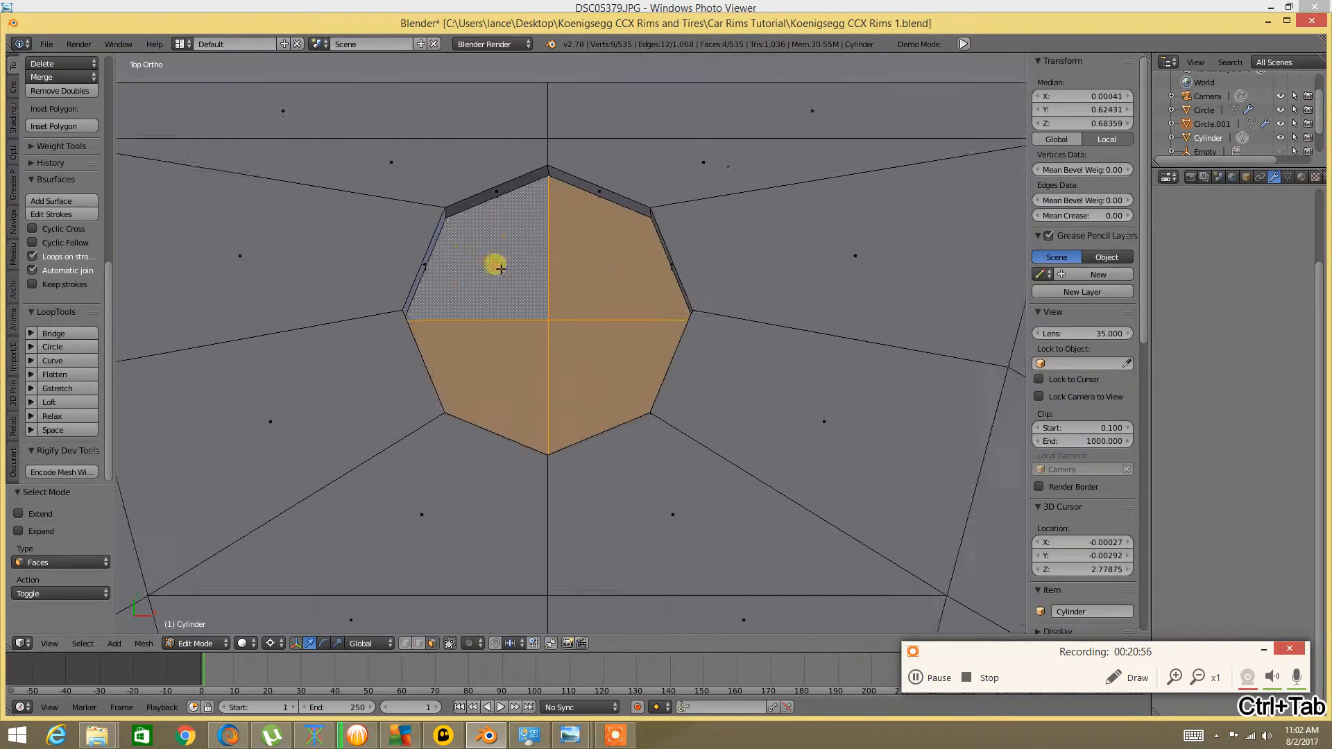
Try to select the upper-left bolt hole's floor with a face loop, then clear the selection
scroll(501, 268, down, 7)
shift+middle_drag(198, 546, 581, 346)
scroll(581, 346, up, 4)
shift+middle_drag(397, 492, 535, 327)
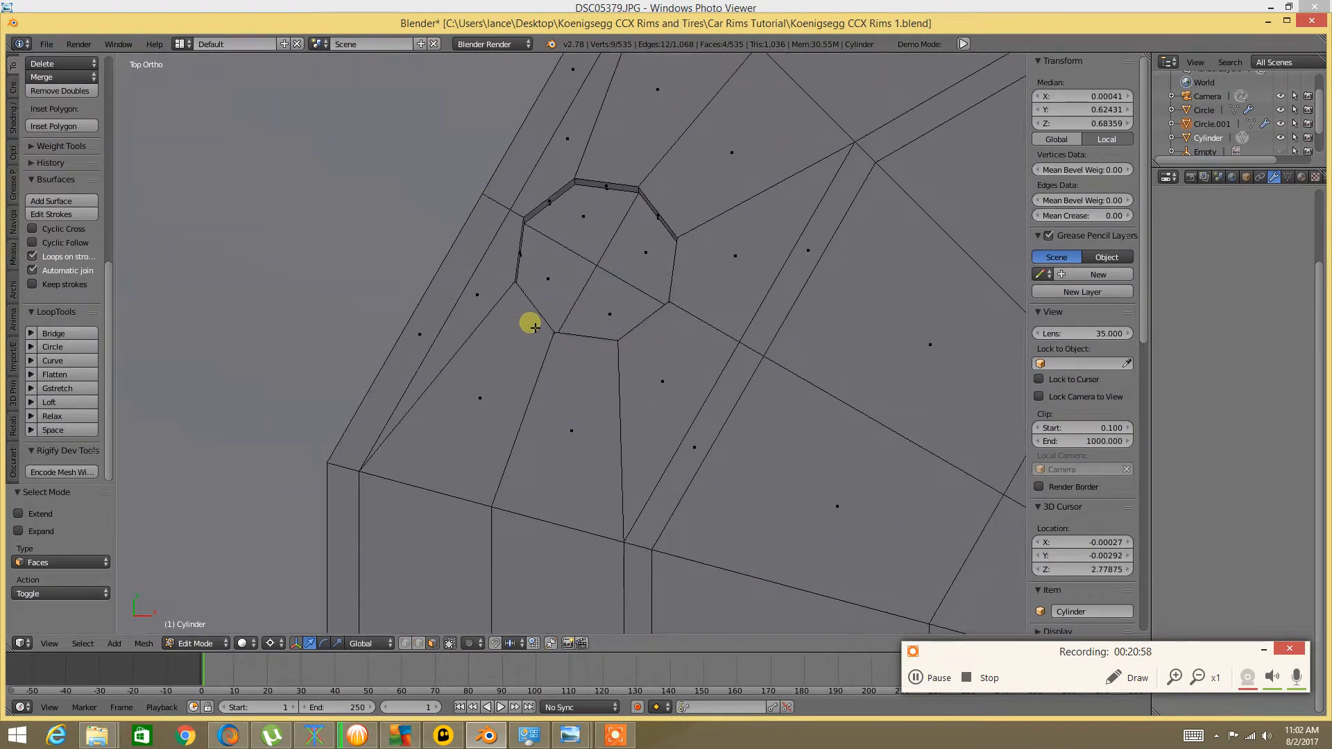
alt+right_click(609, 241)
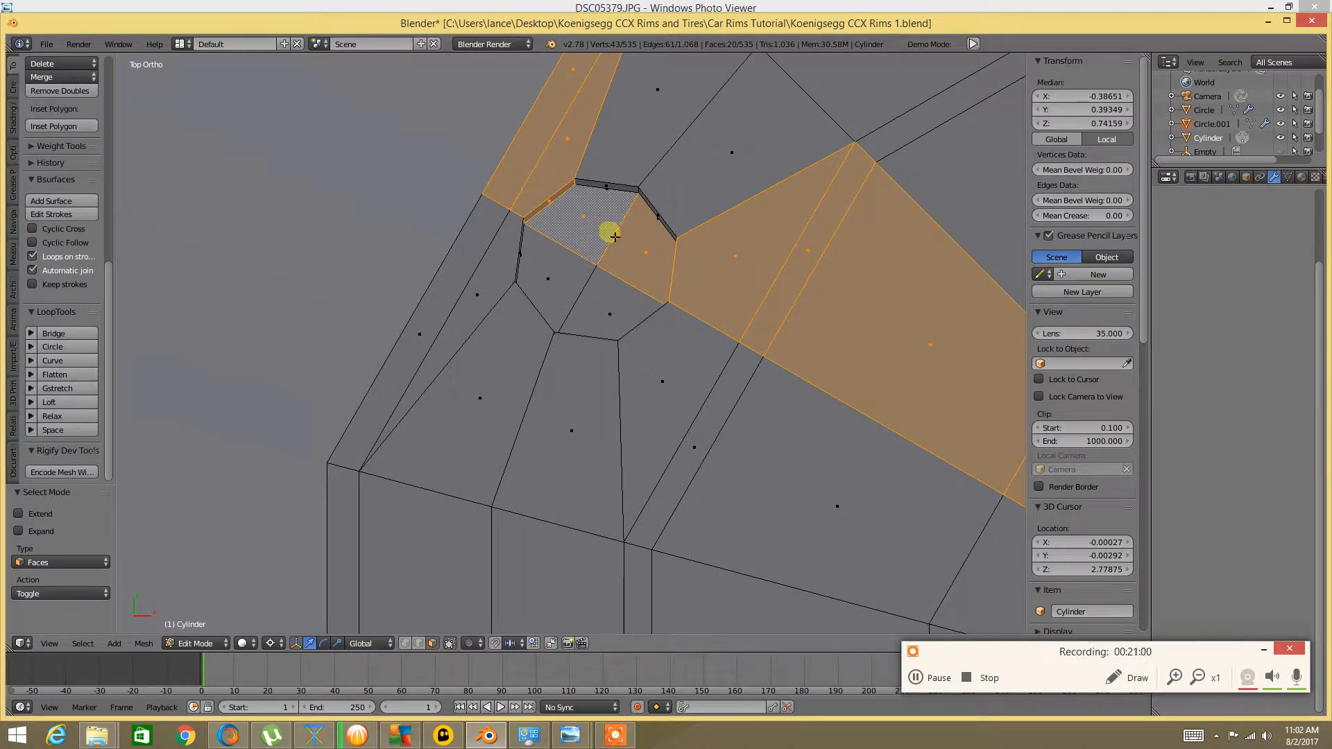
key(ctrl+Tab)
click(622, 313)
scroll(622, 313, down, 4)
key(a)
Examine the depth and inner walls of the cap's upper-left bolt hole
scroll(576, 385, up, 3)
middle_drag(553, 419, 476, 386)
scroll(625, 306, up, 3)
scroll(476, 386, up, 3)
key(ctrl+Tab)
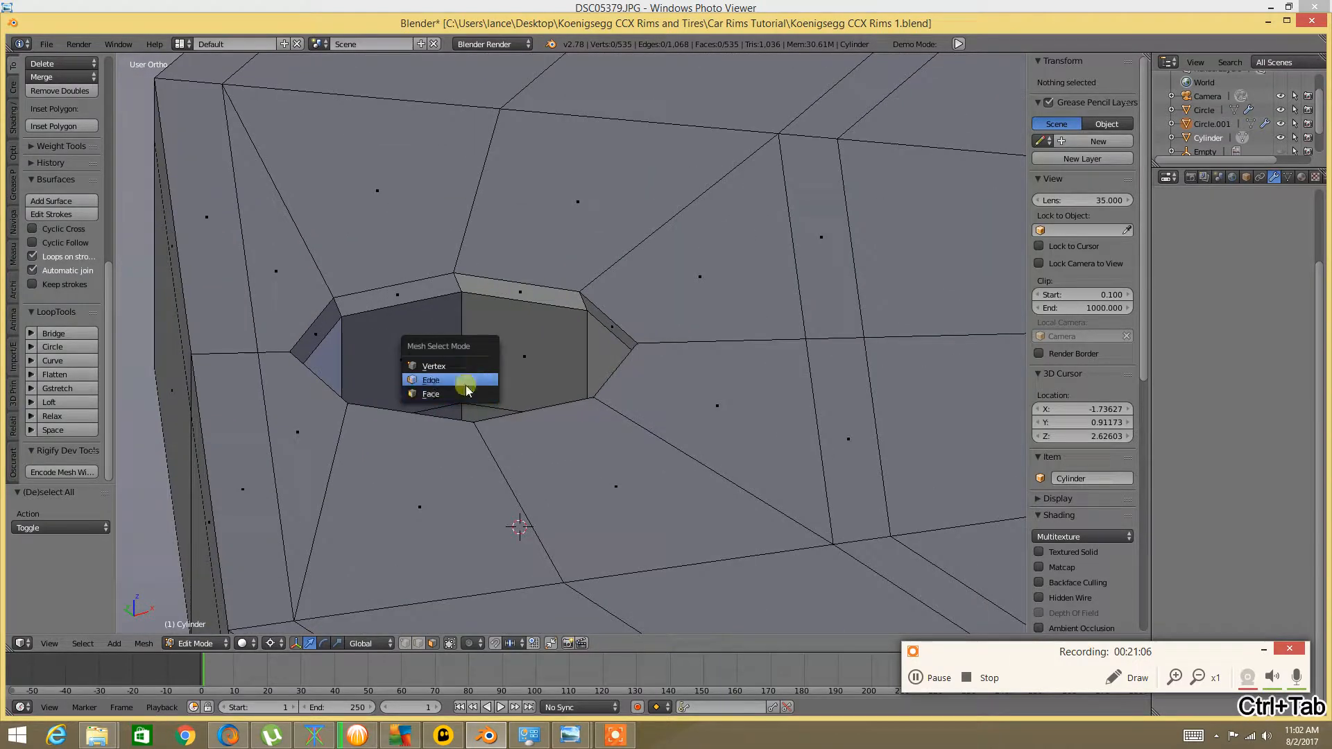
scroll(550, 217, down, 6)
middle_drag(549, 217, 513, 330)
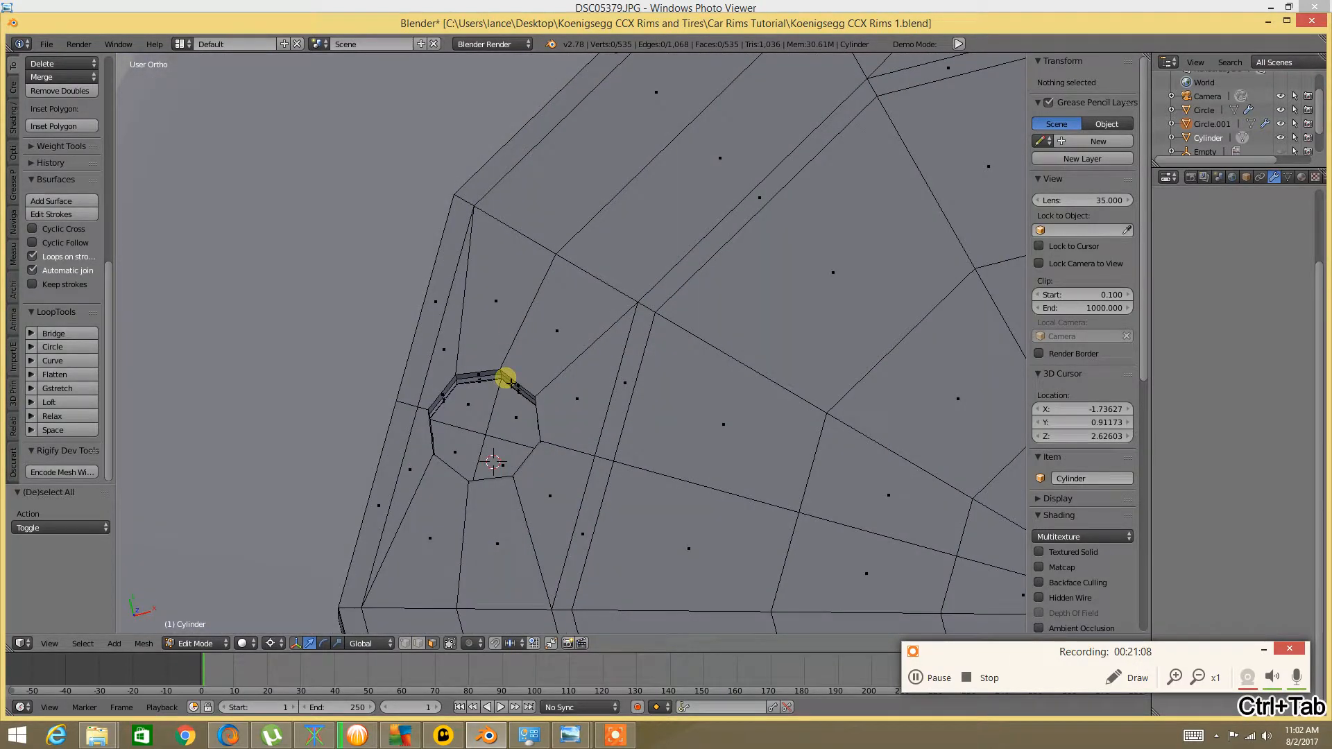
Select the floor faces of several bolt holes around the cap in top view, then deselect everything
key(KP_7)
scroll(510, 378, down, 9)
shift+middle_drag(869, 411, 725, 378)
scroll(590, 377, up, 4)
shift+middle_drag(542, 376, 640, 291)
scroll(629, 264, down, 1)
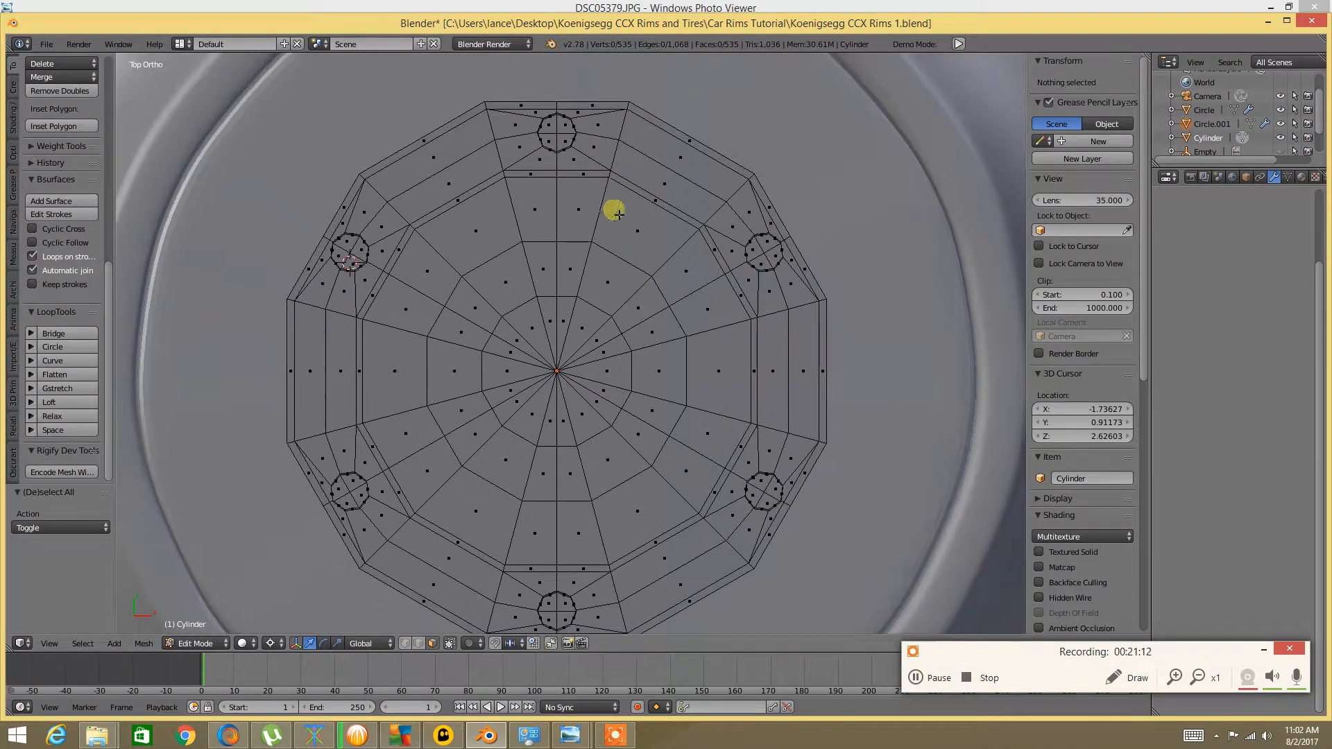
right_click(562, 134)
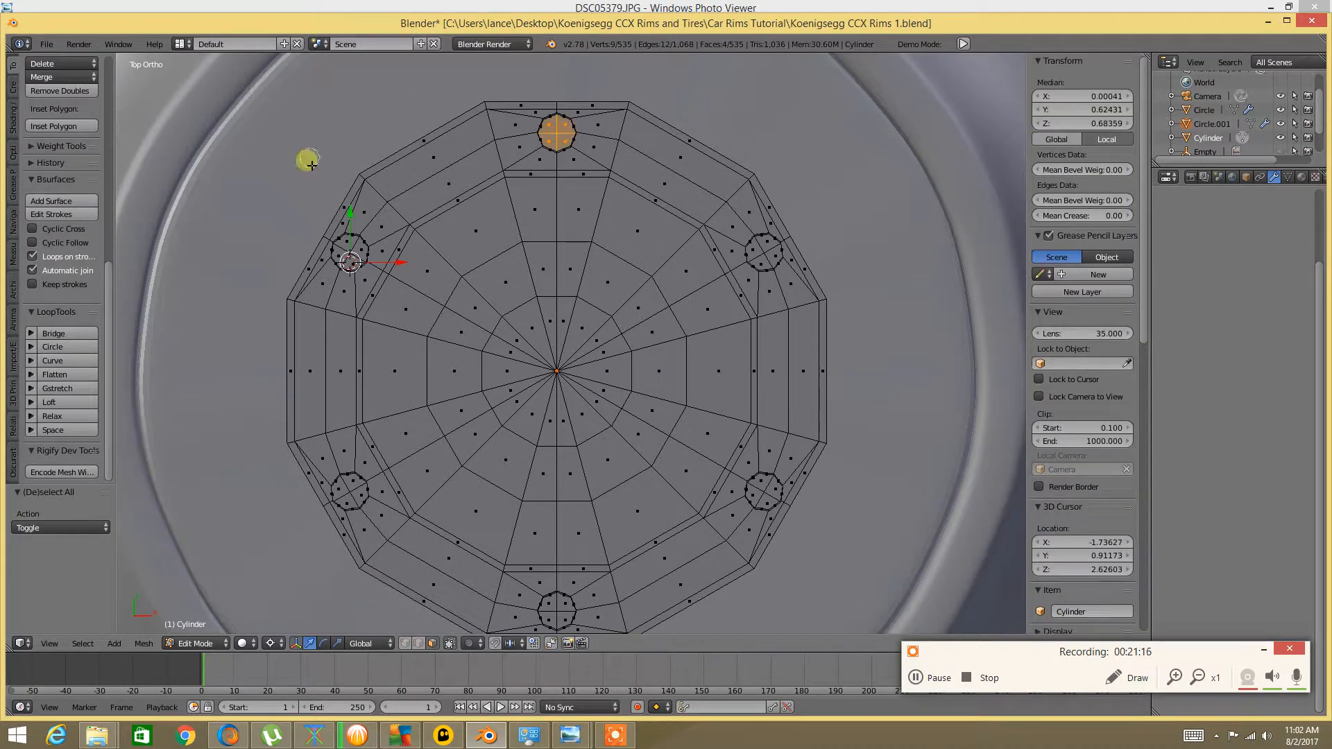
shift+right_click(351, 257)
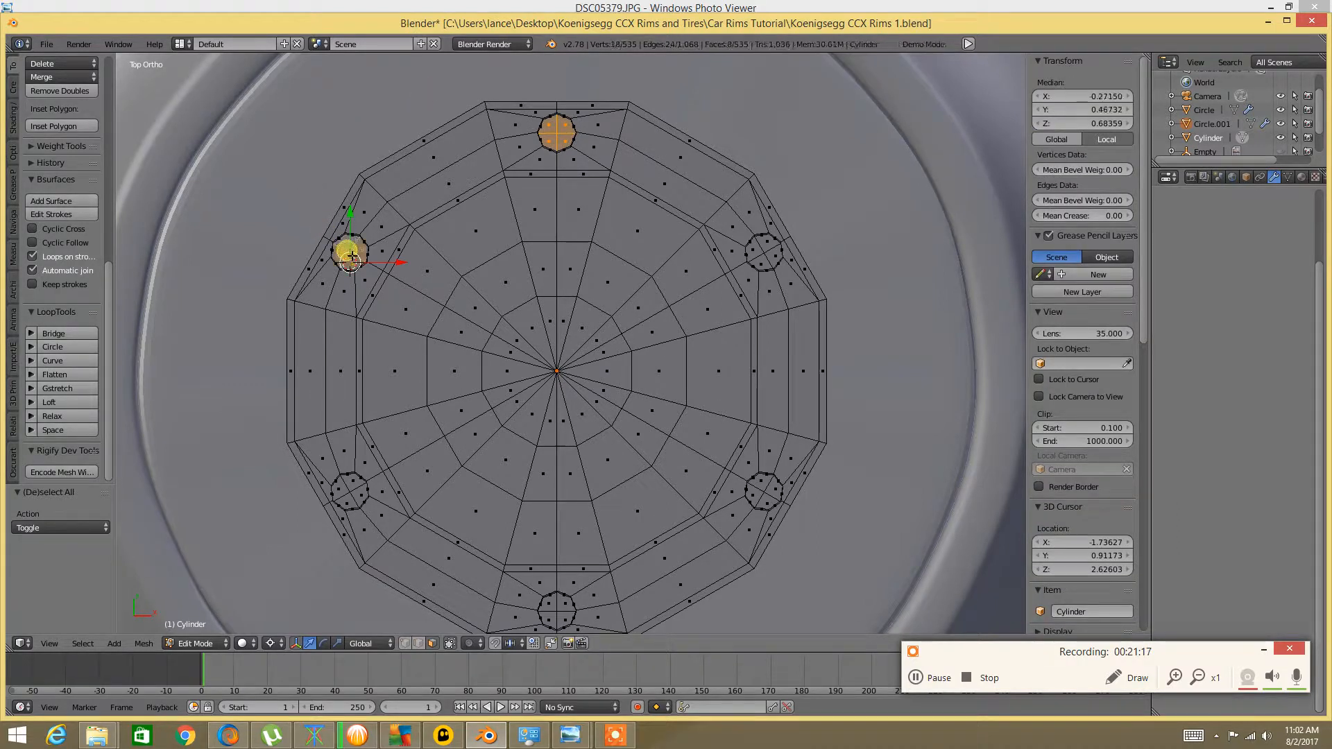
shift+right_click(764, 252)
shift+right_click(762, 492)
key(a)
Inspect the round cap and its six bolt holes at an angle against the wheel hub
scroll(633, 393, down, 4)
middle_drag(604, 389, 635, 327)
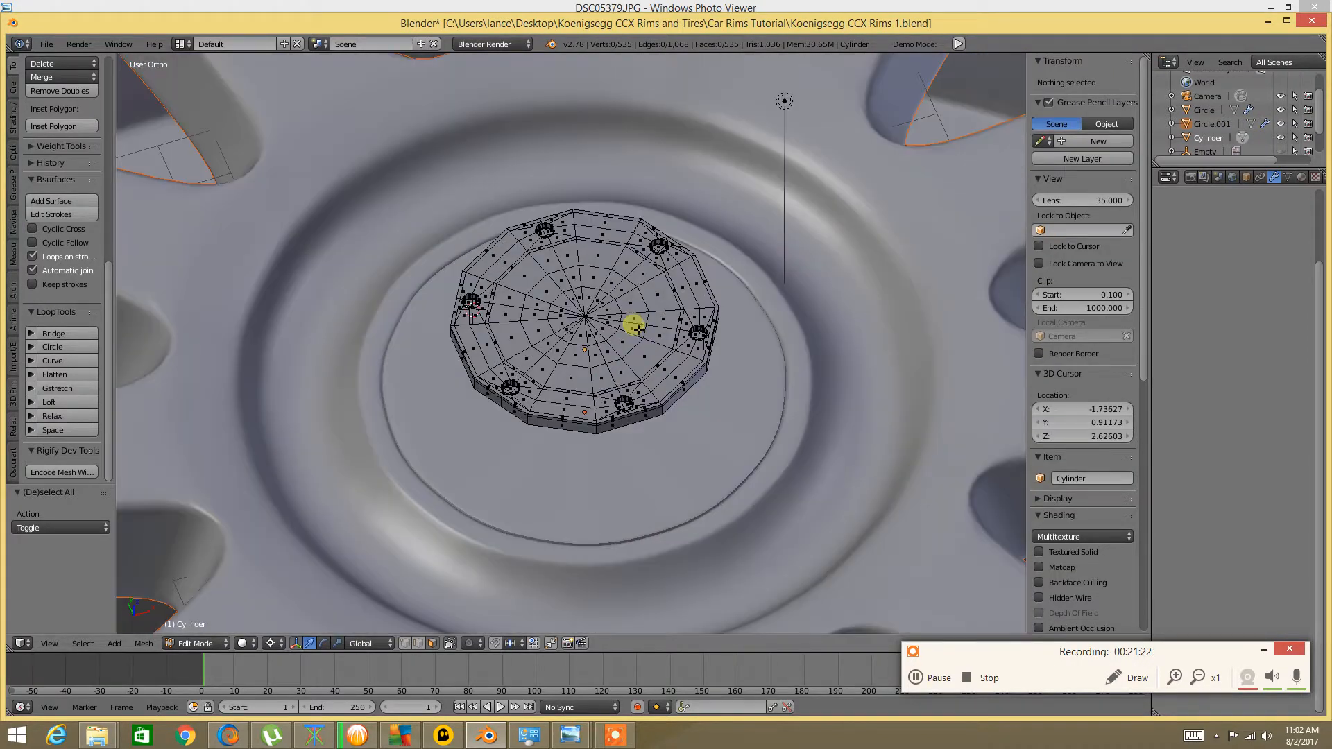
scroll(634, 327, up, 5)
scroll(618, 351, down, 3)
scroll(626, 335, up, 3)
scroll(632, 313, down, 3)
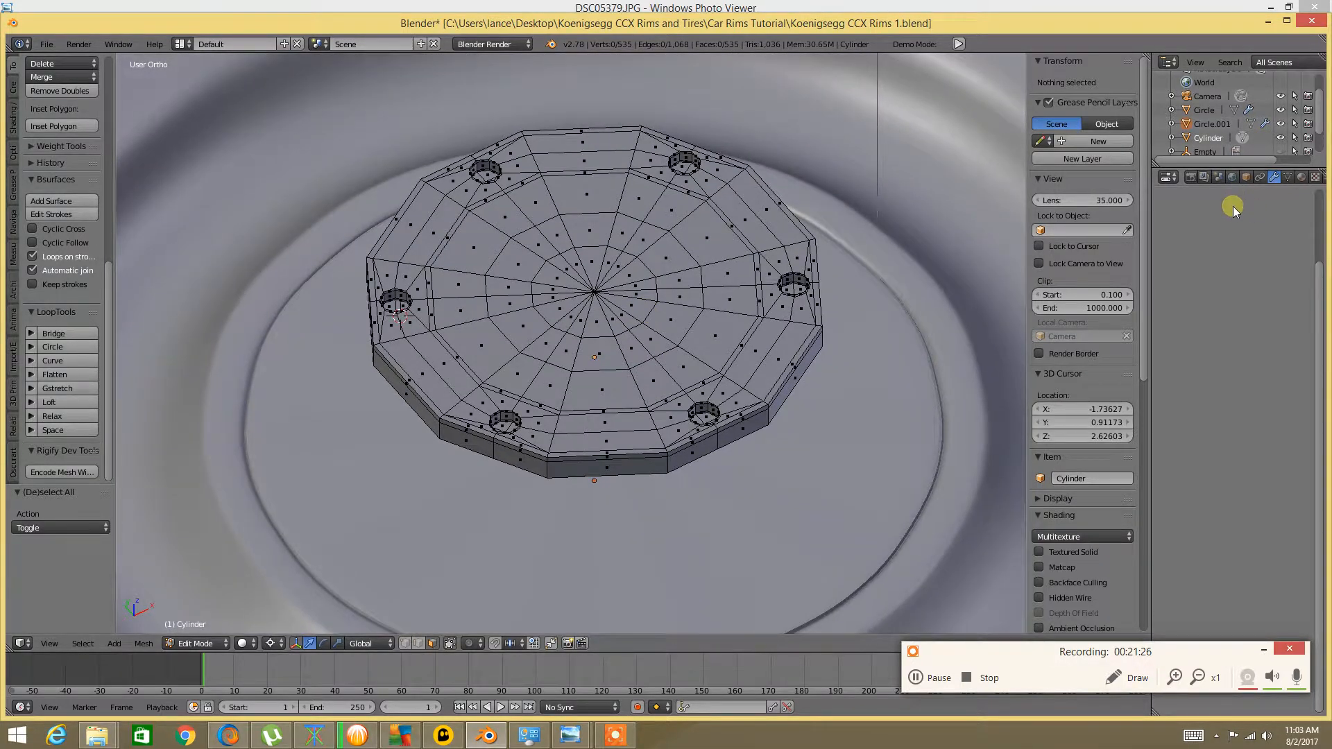
scroll(717, 334, up, 4)
scroll(717, 336, down, 4)
middle_drag(746, 315, 639, 299)
scroll(730, 286, down, 7)
scroll(639, 300, up, 1)
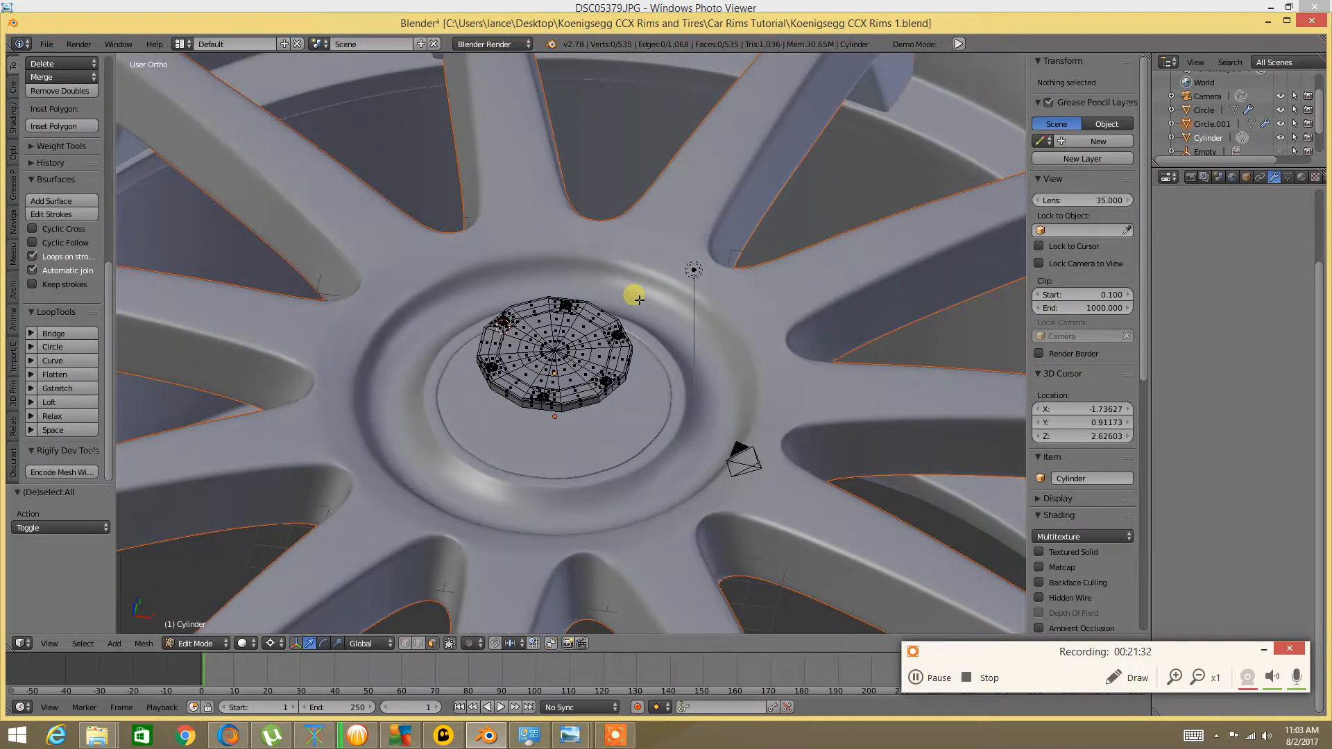
Reveal the hidden hexagonal nut geometry around the cap and clear the selection
key(alt+h)
key(a)
scroll(639, 300, up, 5)
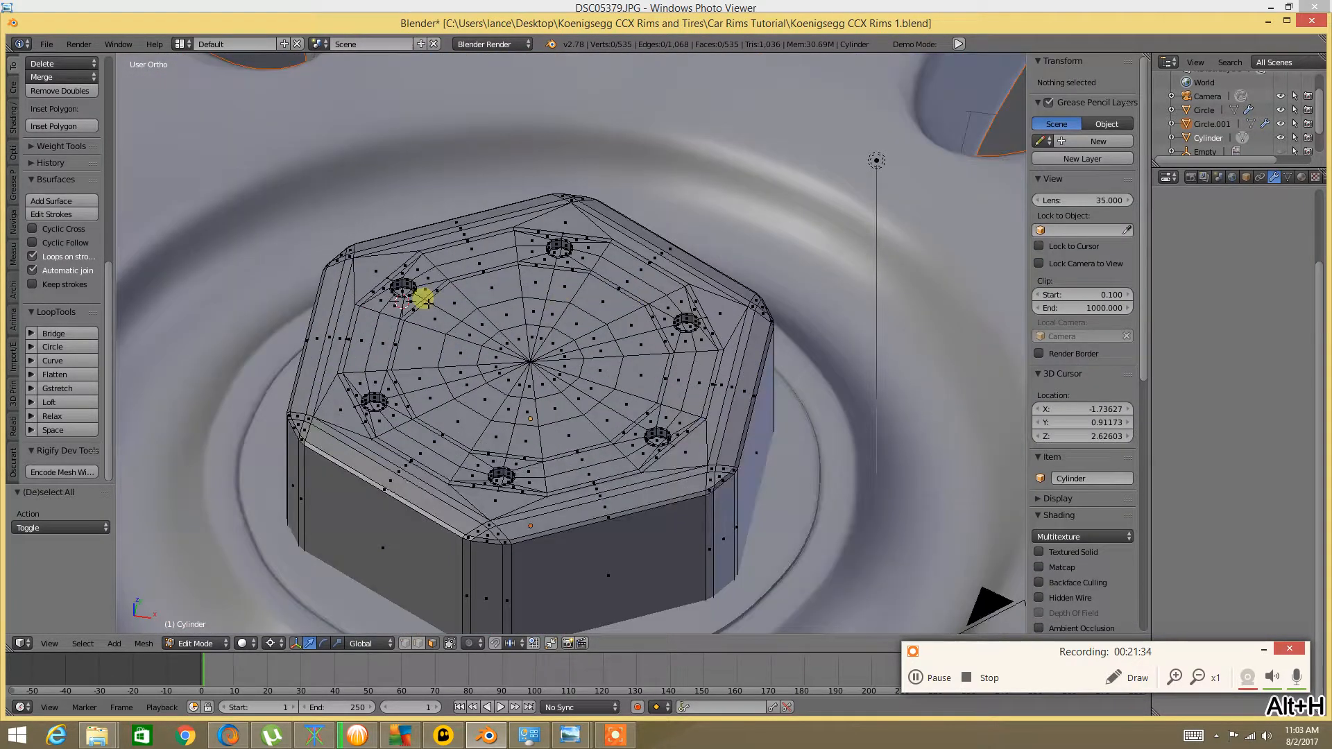
scroll(476, 268, down, 4)
middle_drag(485, 261, 546, 303)
scroll(496, 344, up, 5)
scroll(496, 344, down, 3)
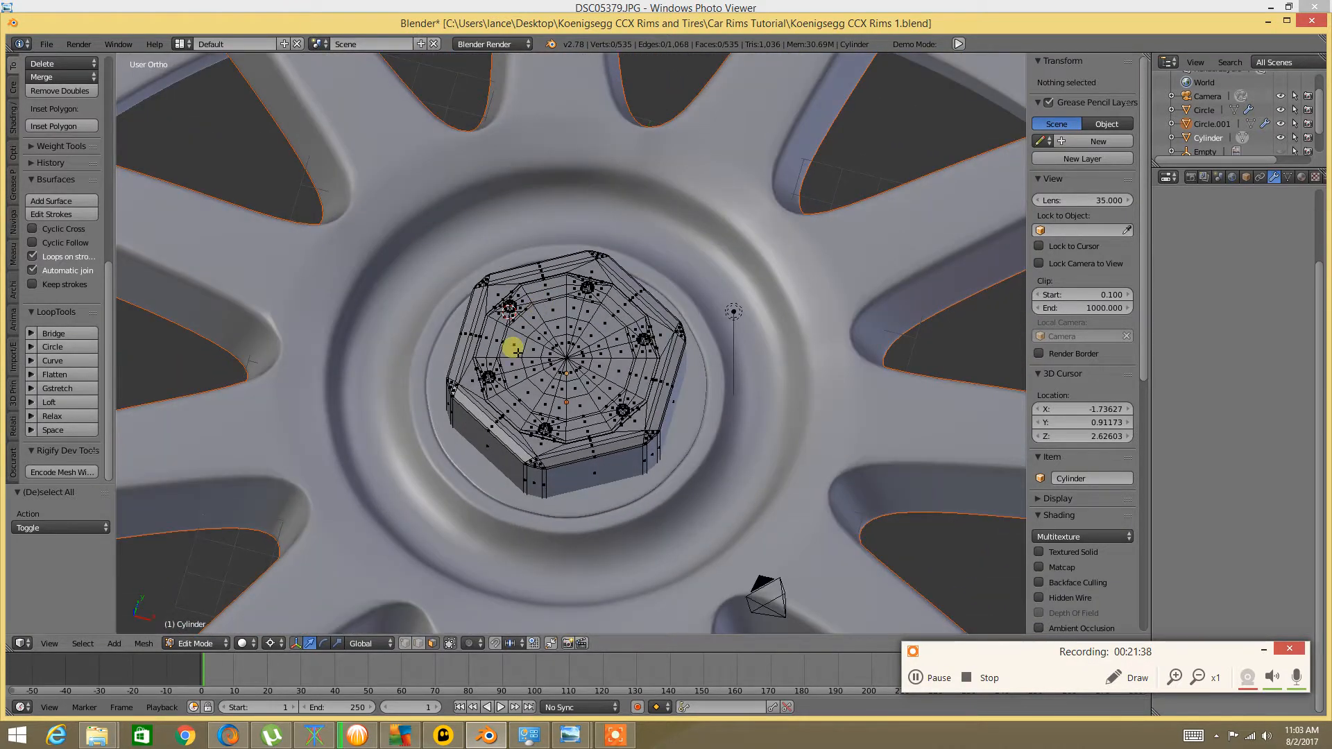
Inspect the complete hex nut on the wheel in Object Mode, both at an angle and from above
middle_drag(517, 353, 548, 337)
key(Tab)
click(460, 341)
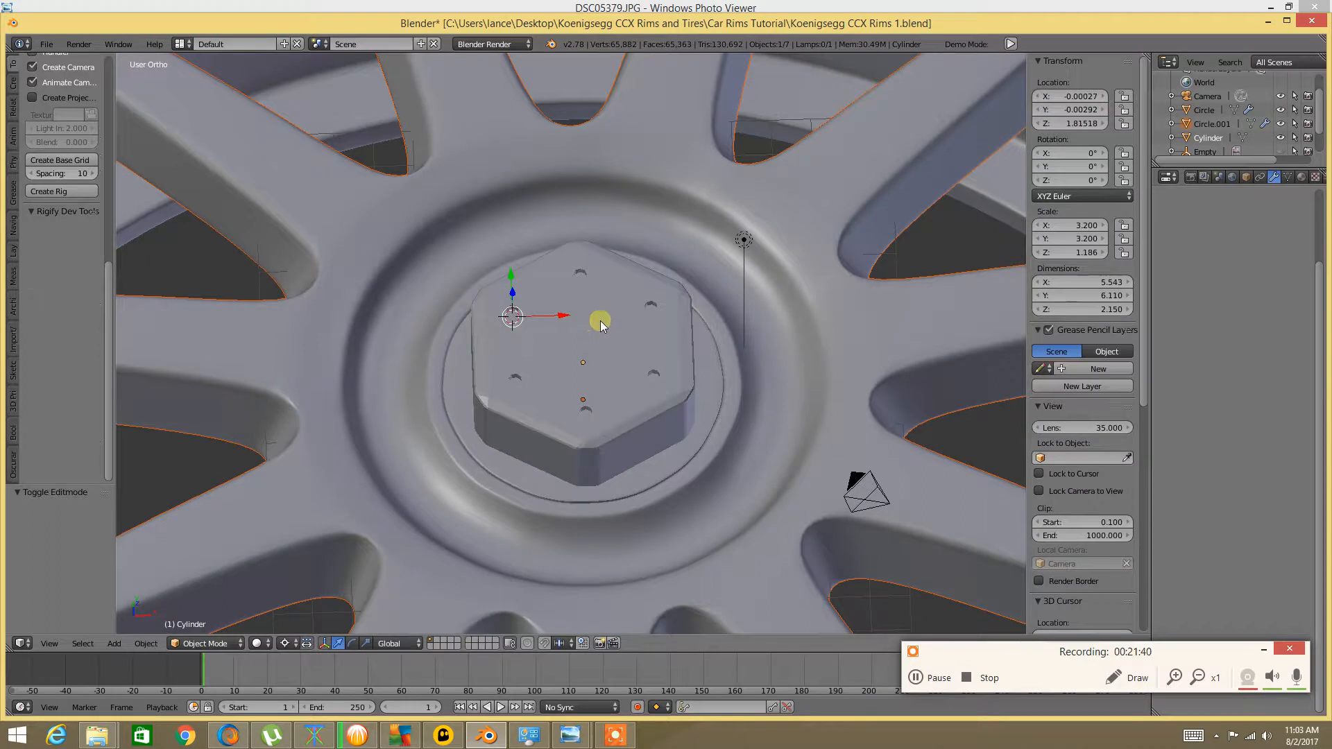
scroll(609, 371, down, 1)
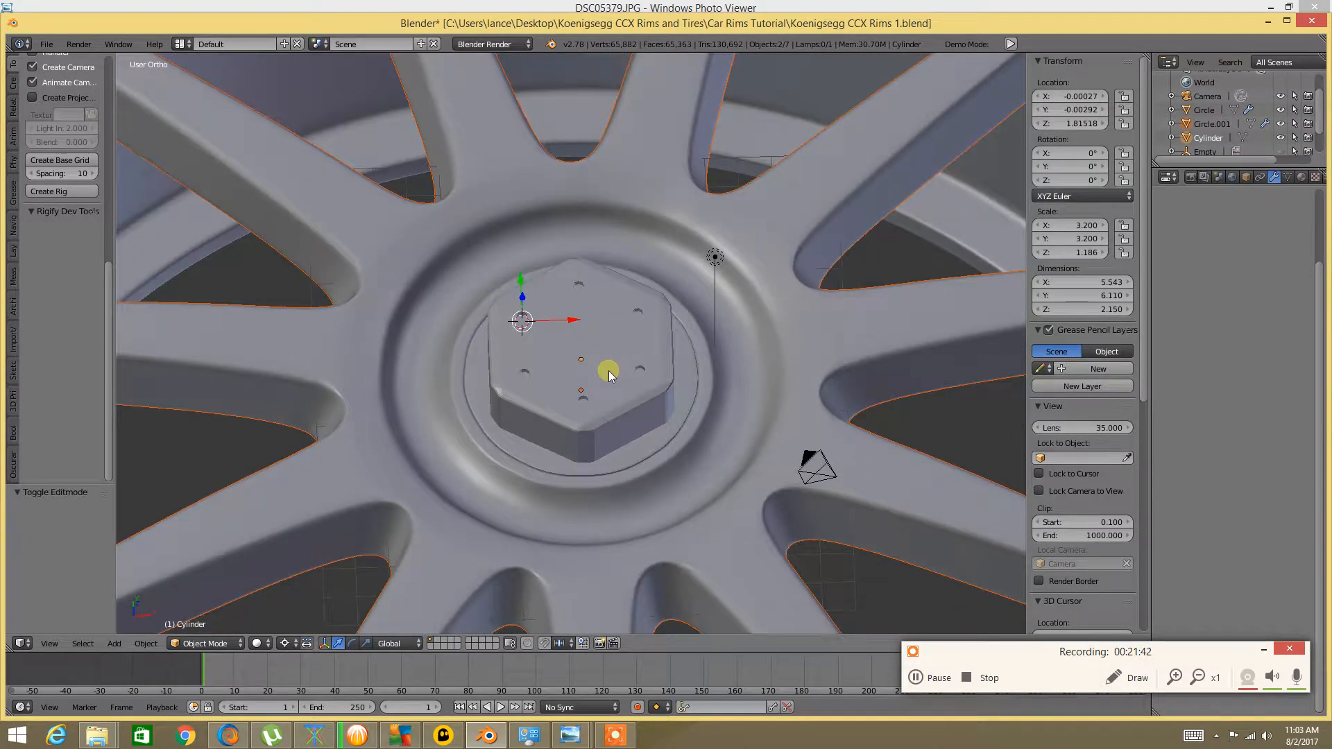
key(KP_7)
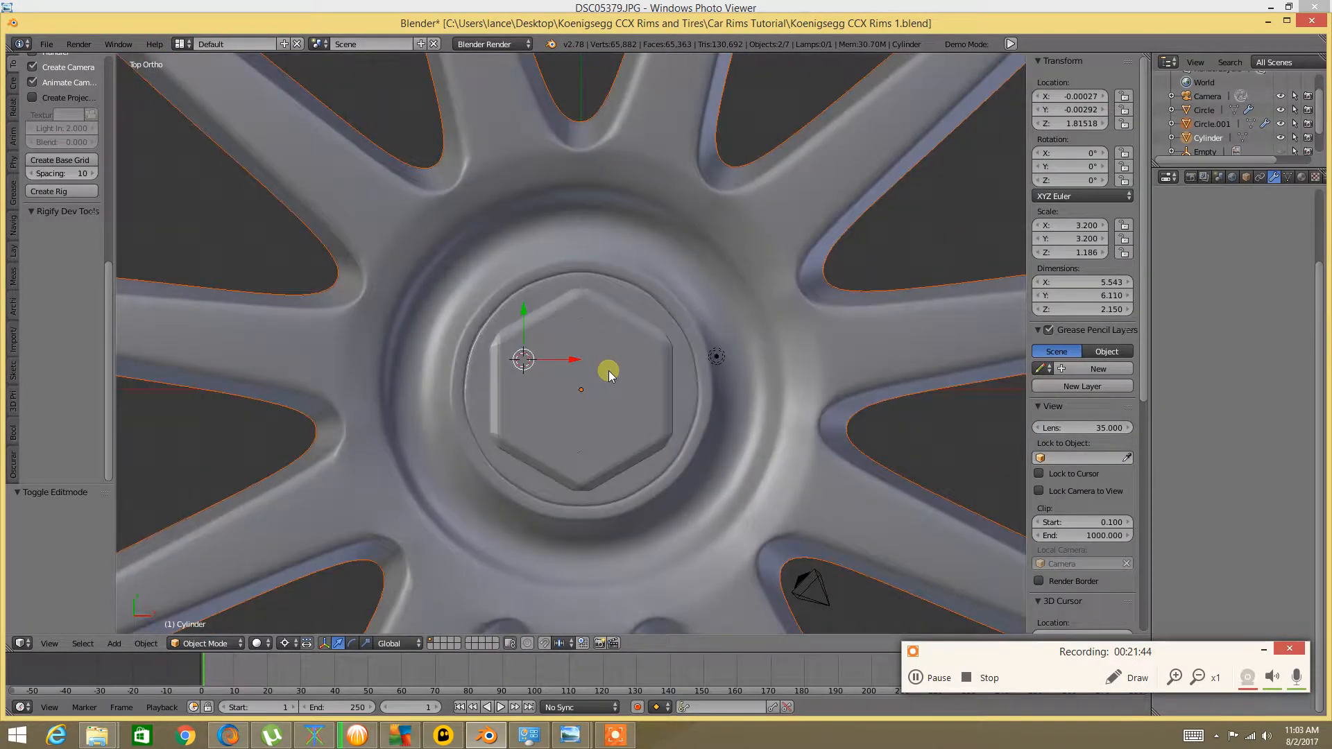
shift+middle_drag(610, 375, 606, 326)
Return to editing the nut mesh and select all faces linked to the round cap
key(Tab)
click(714, 321)
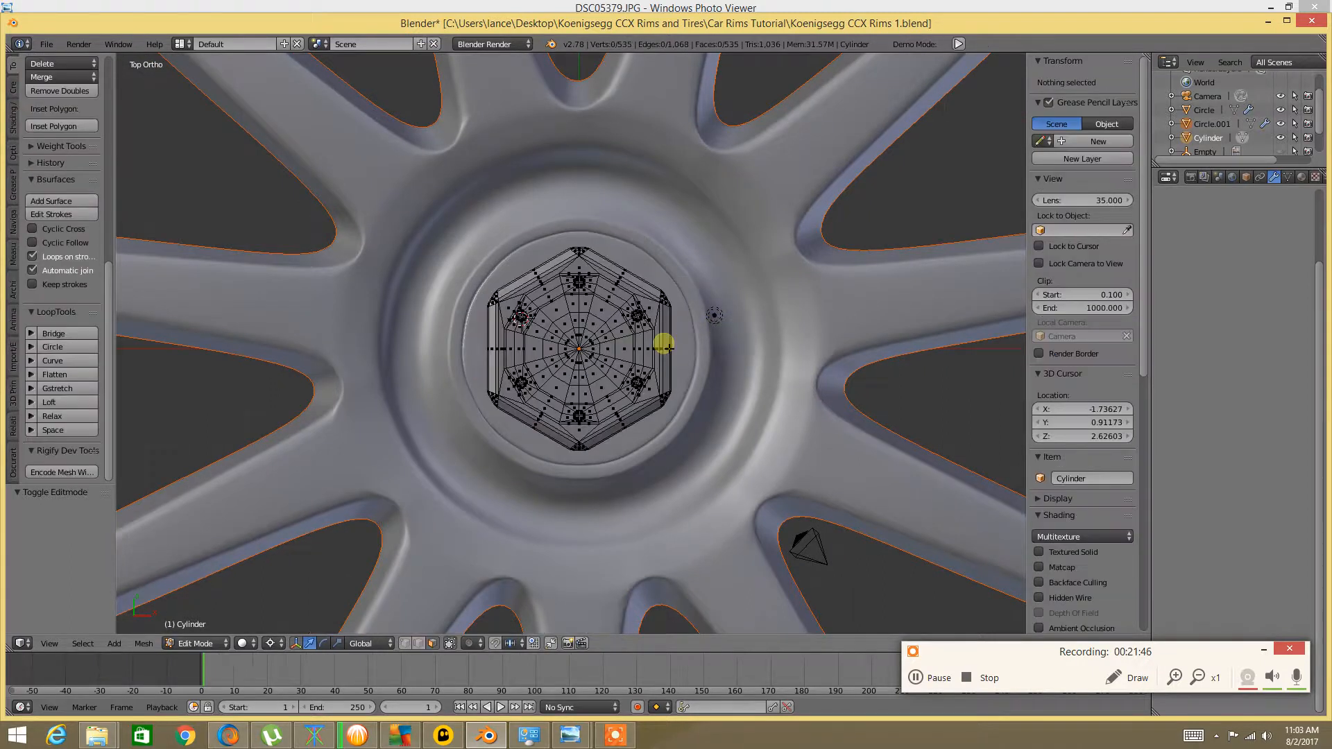
scroll(663, 342, up, 5)
right_click(623, 277)
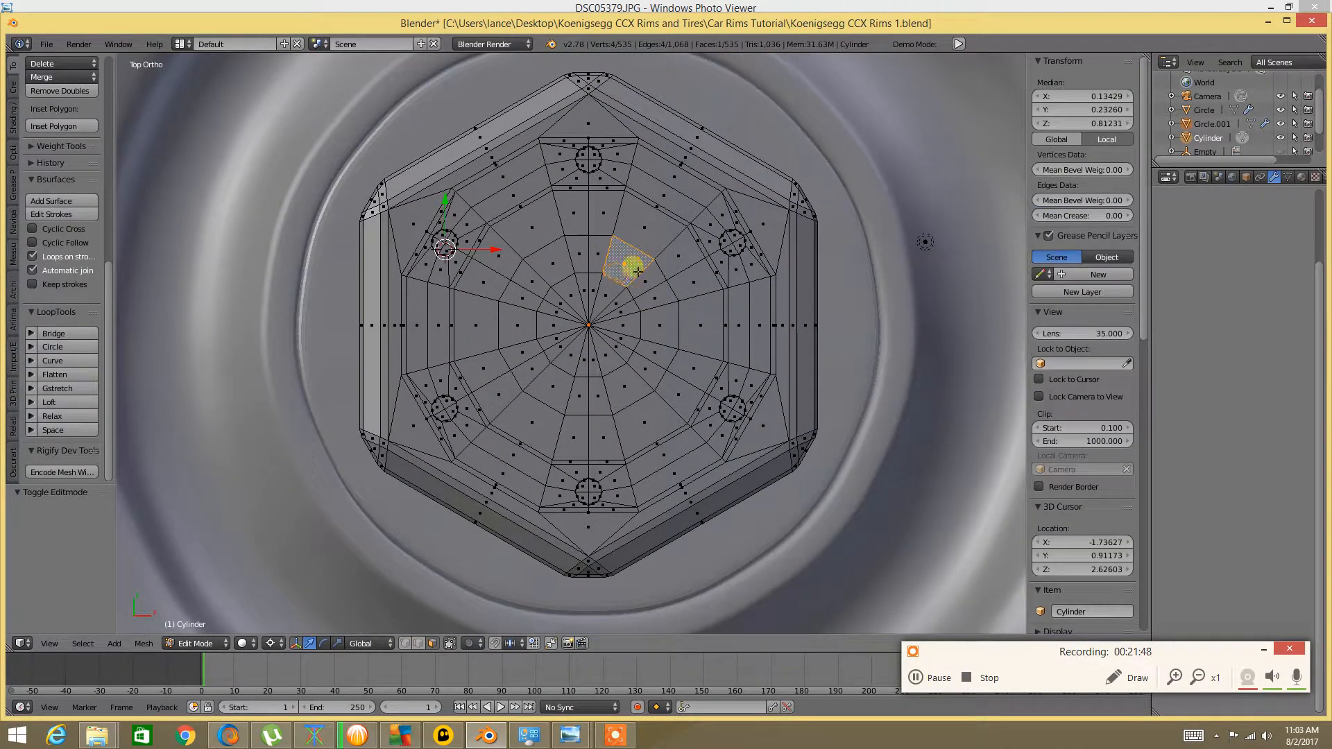
key(ctrl+l)
mouse_move(626, 285)
middle_down()
mouse_move(631, 223)
mouse_move(639, 298)
middle_up()
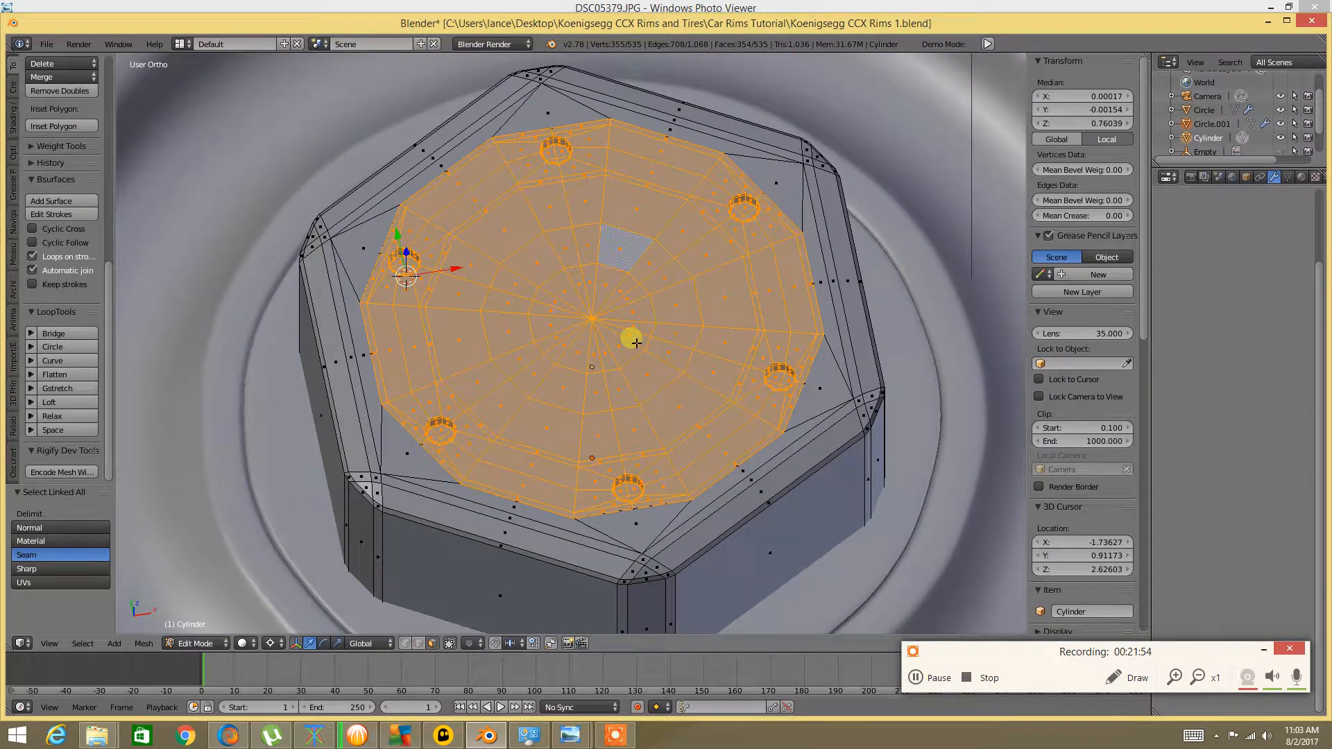
Extend the selection to all faces linked to the surrounding hexagonal nut
key(KP_7)
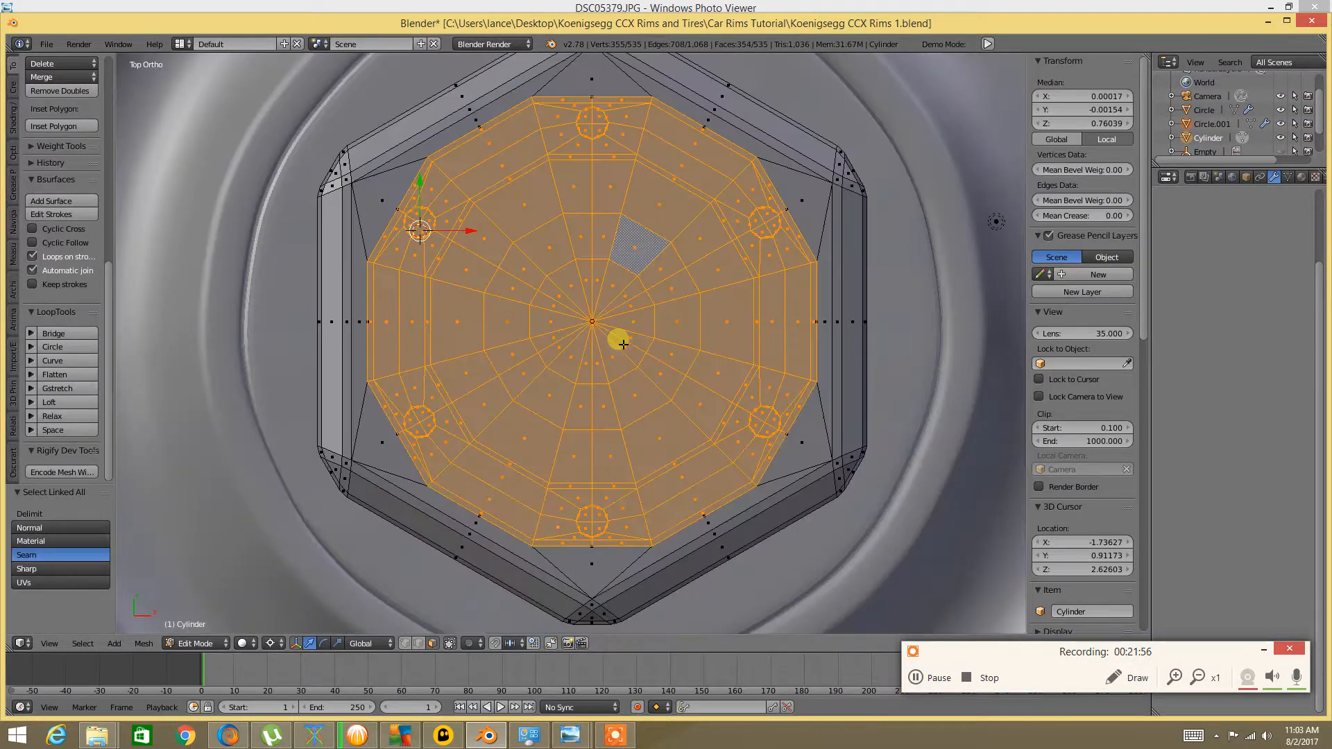
scroll(624, 345, down, 4)
scroll(534, 232, up, 1)
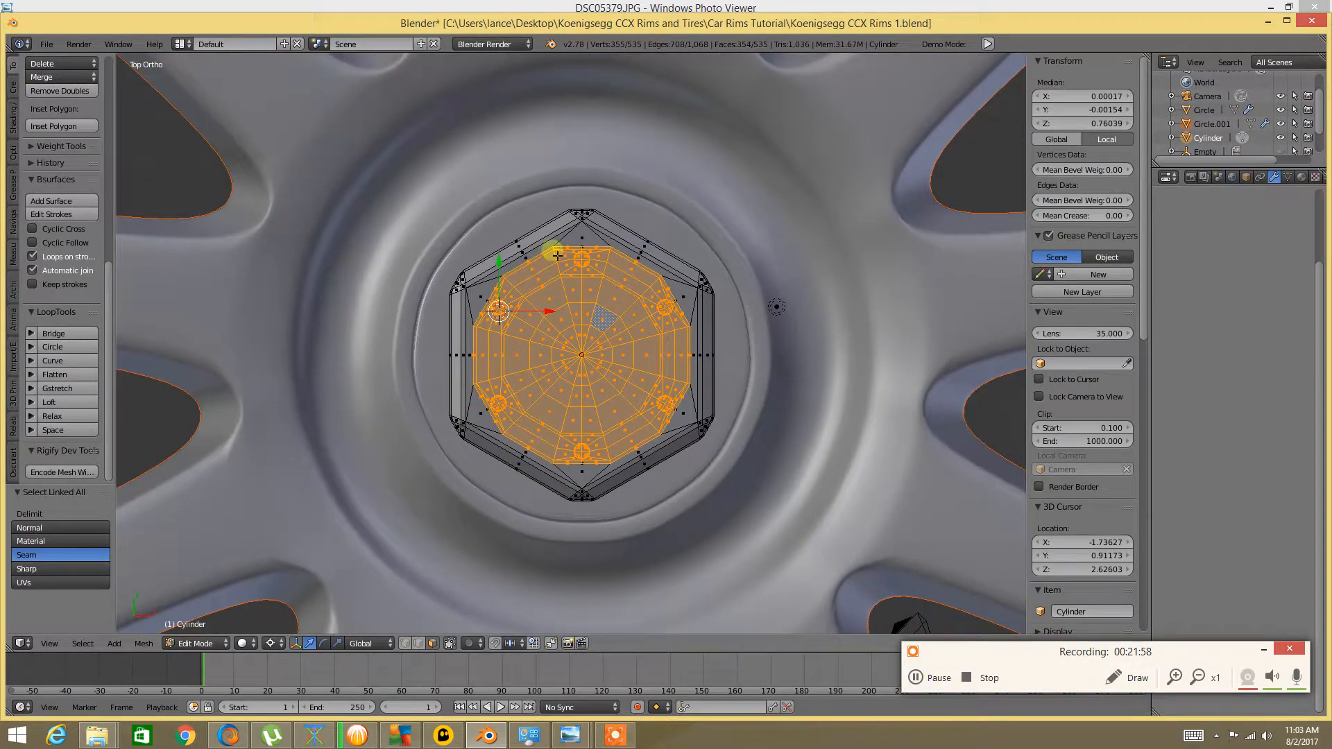
shift+right_click(585, 237)
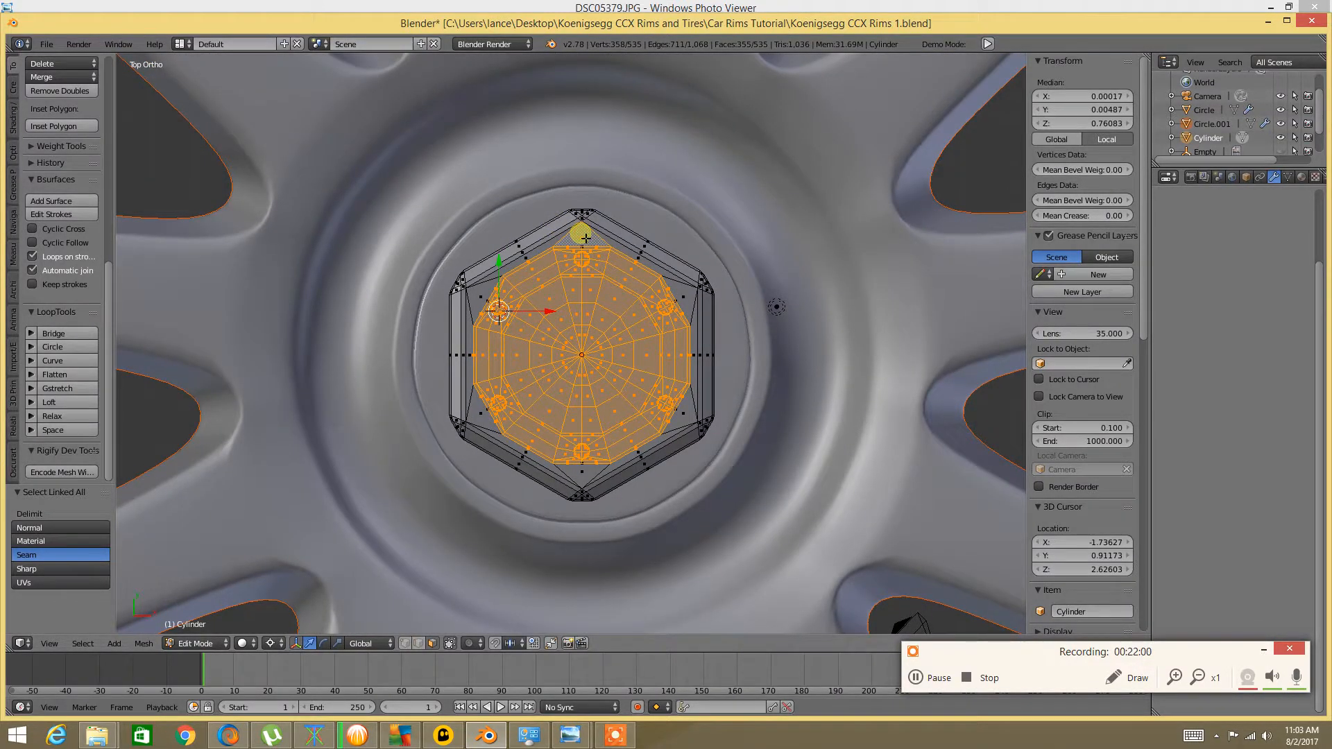
key(ctrl+l)
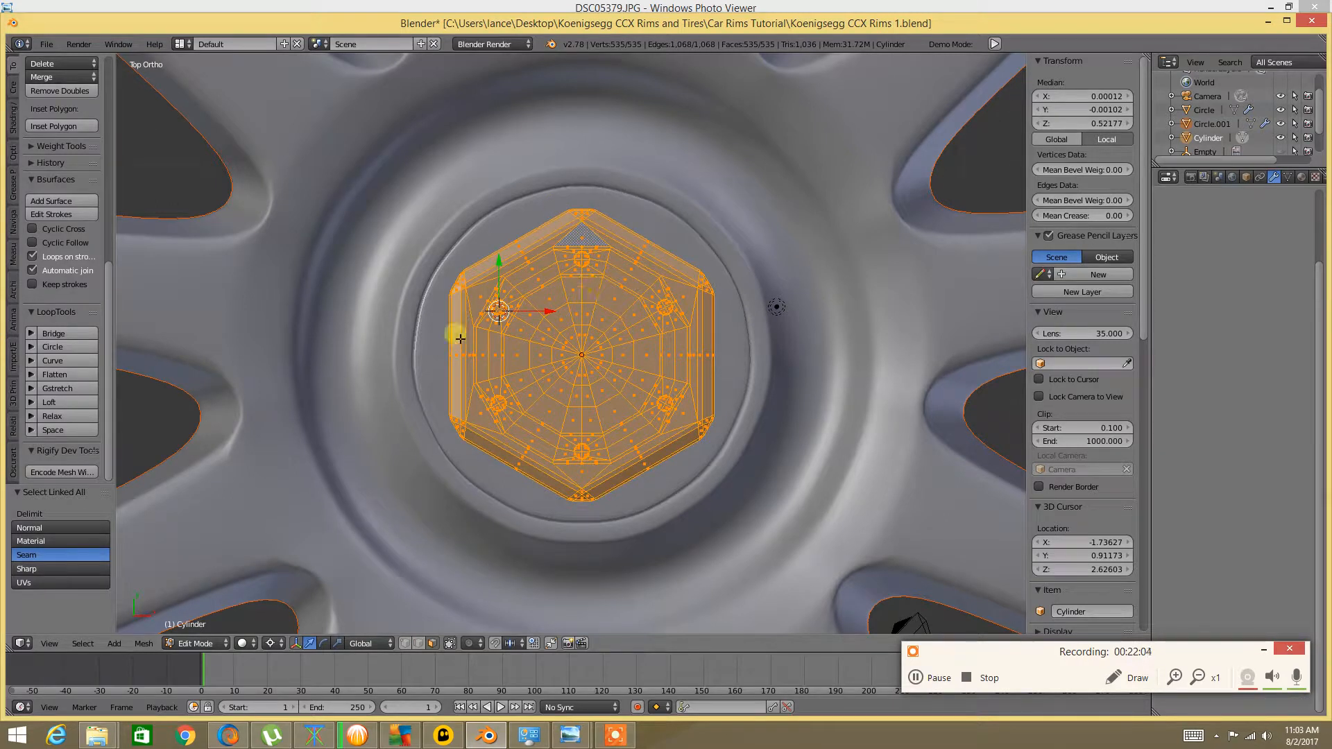
scroll(476, 289, up, 6)
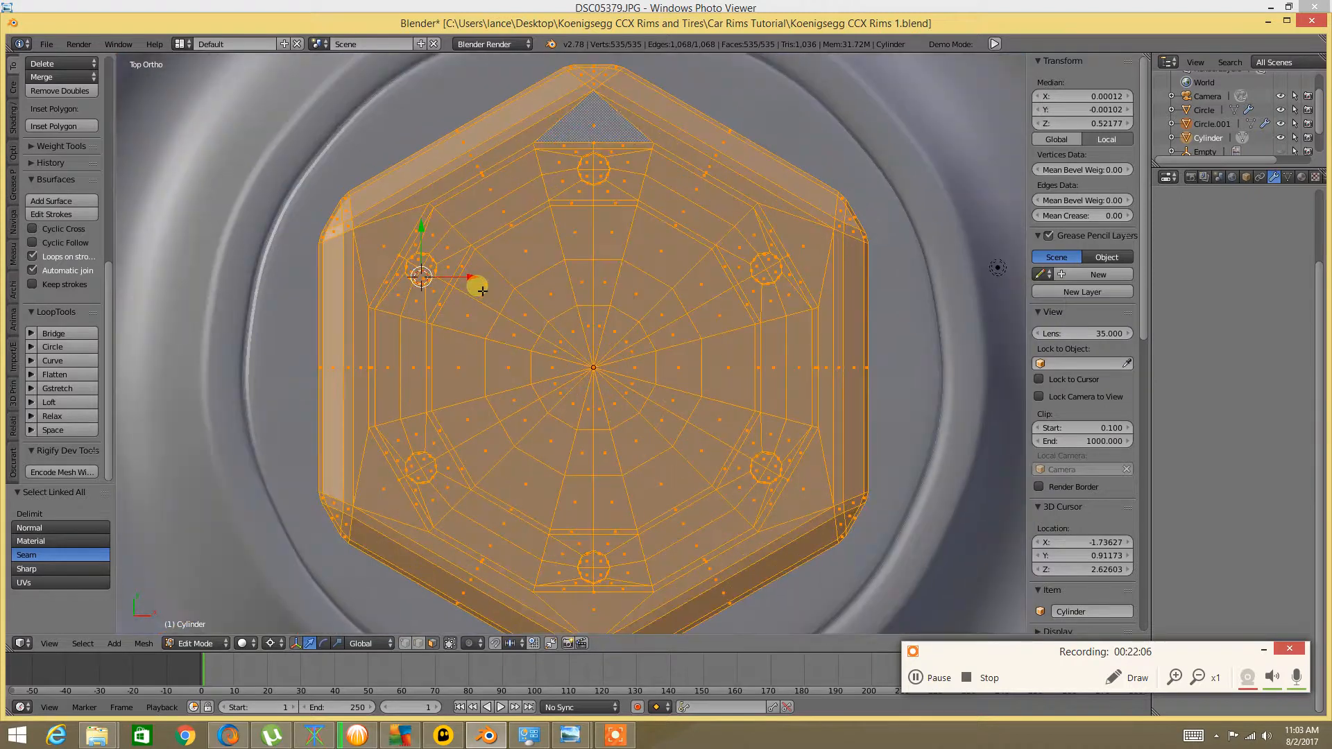
scroll(430, 278, down, 5)
scroll(565, 238, up, 1)
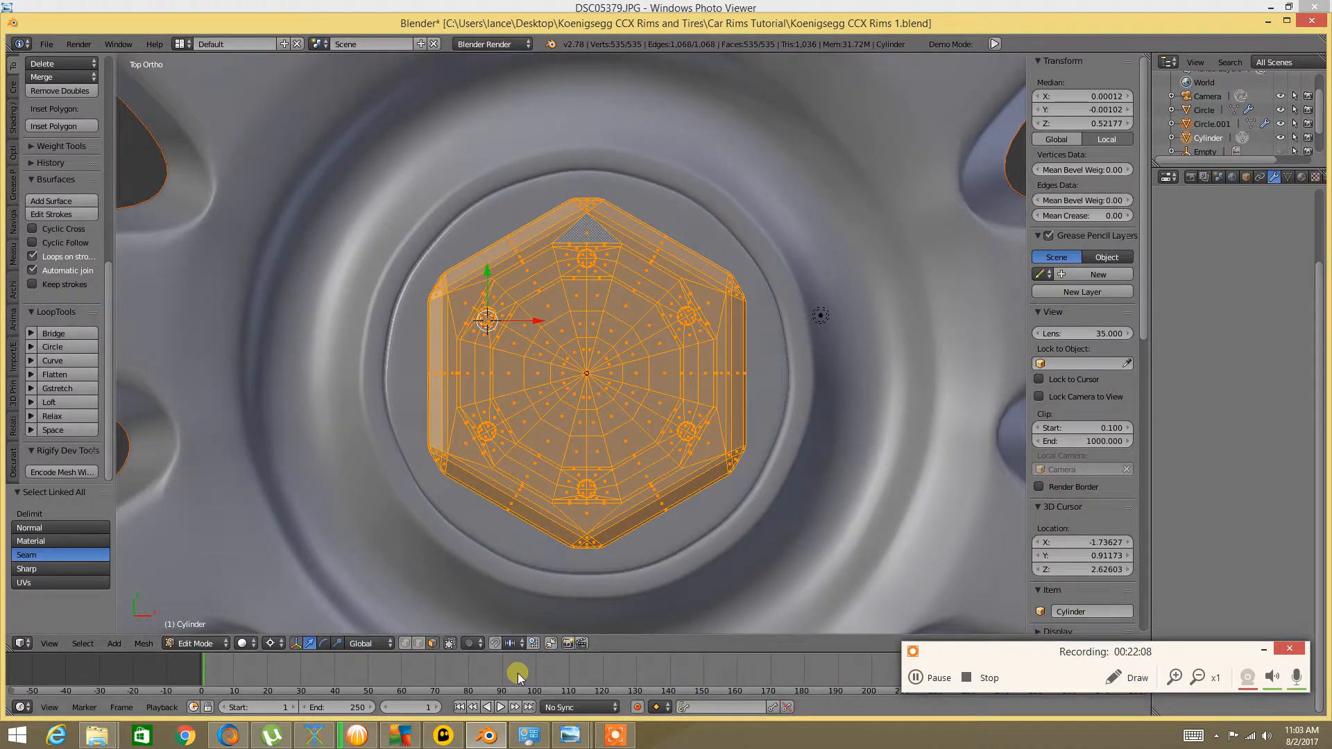
Switch to Windows Photo Viewer and examine the centre nut in ws_Koenigsegg_wheel_1920x1440.jpg and DSC05379.JPG
mouse_move(571, 734)
click(564, 675)
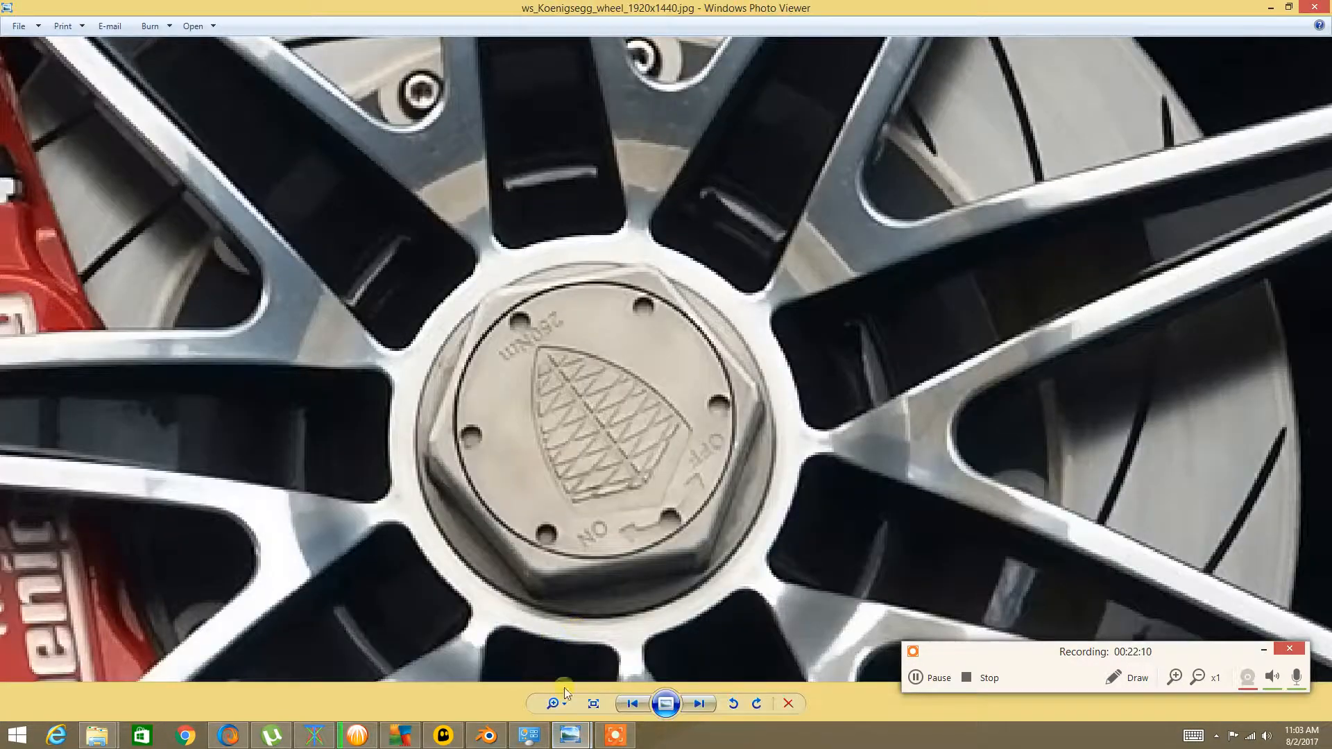
click(613, 661)
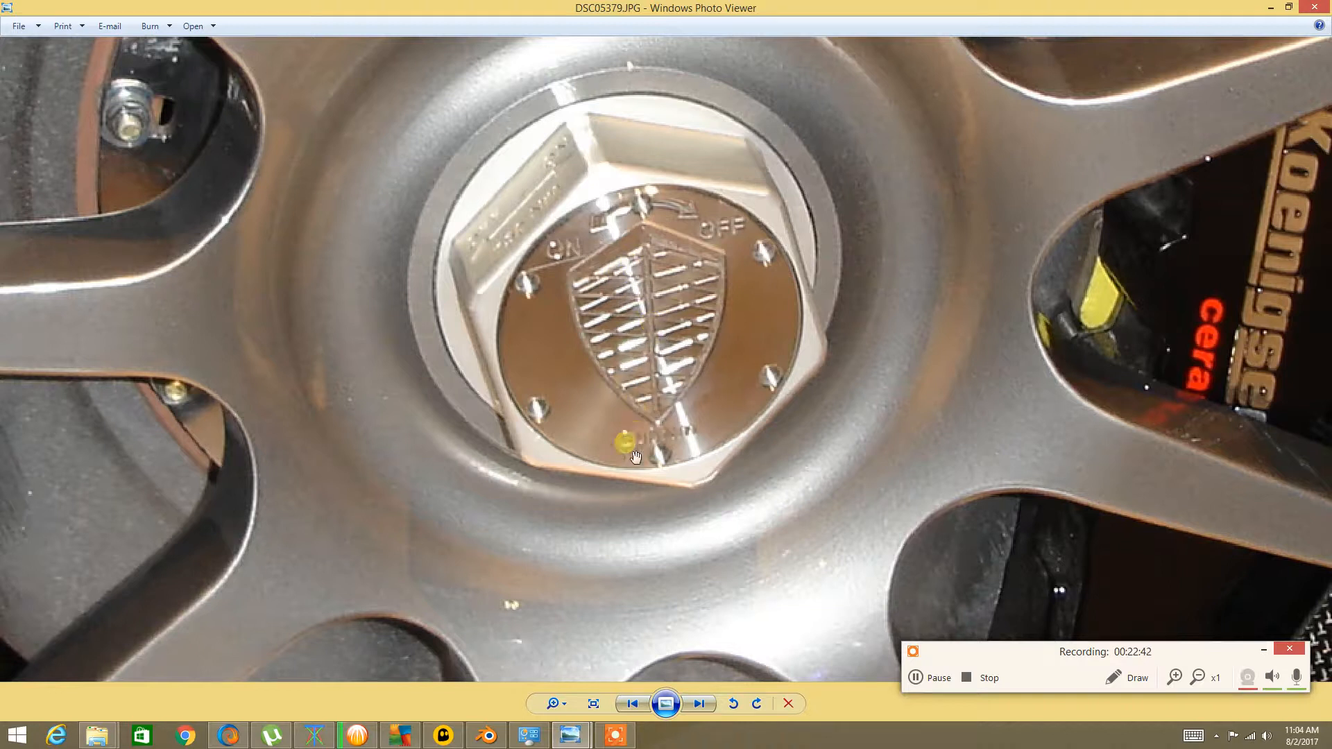
Switch back to Blender and unwrap the whole selected nut from the top view with Project From View
click(496, 741)
scroll(666, 419, up, 3)
scroll(607, 386, down, 3)
scroll(629, 369, up, 1)
scroll(628, 364, up, 4)
scroll(625, 360, down, 5)
scroll(618, 371, up, 1)
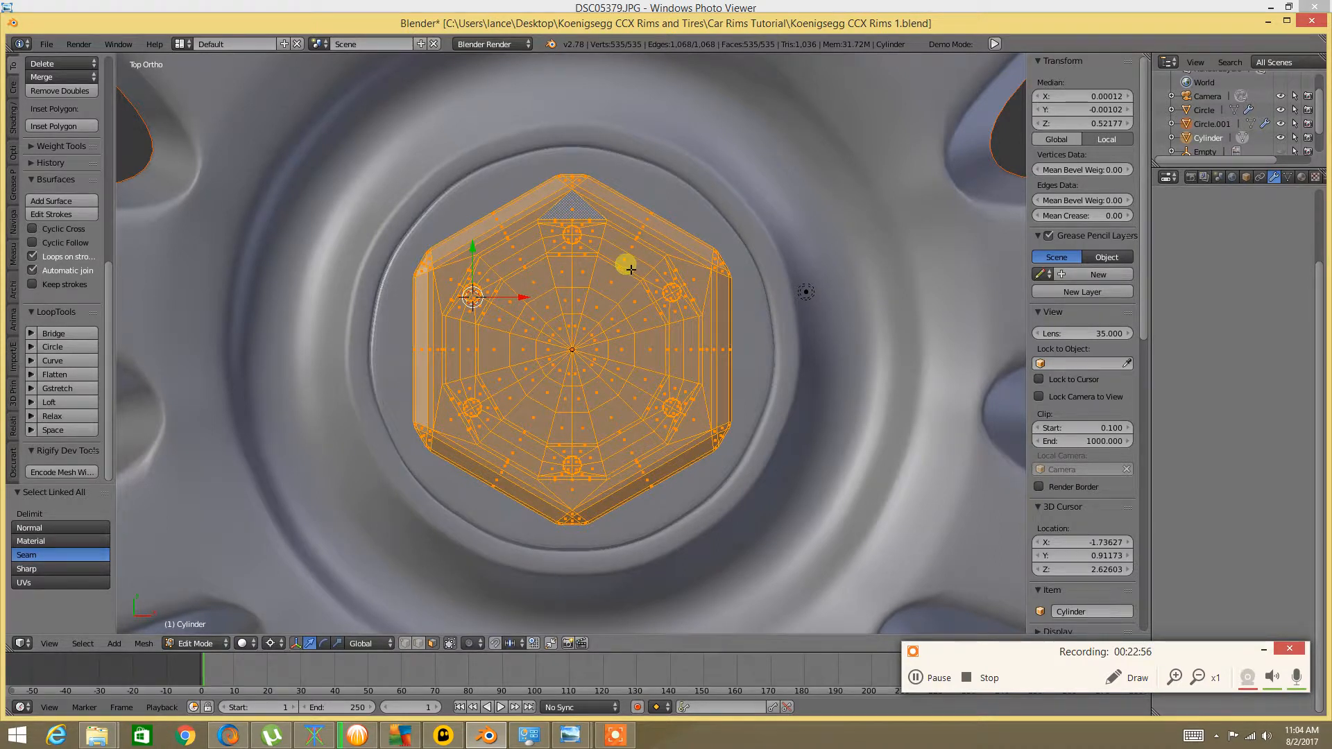
key(u)
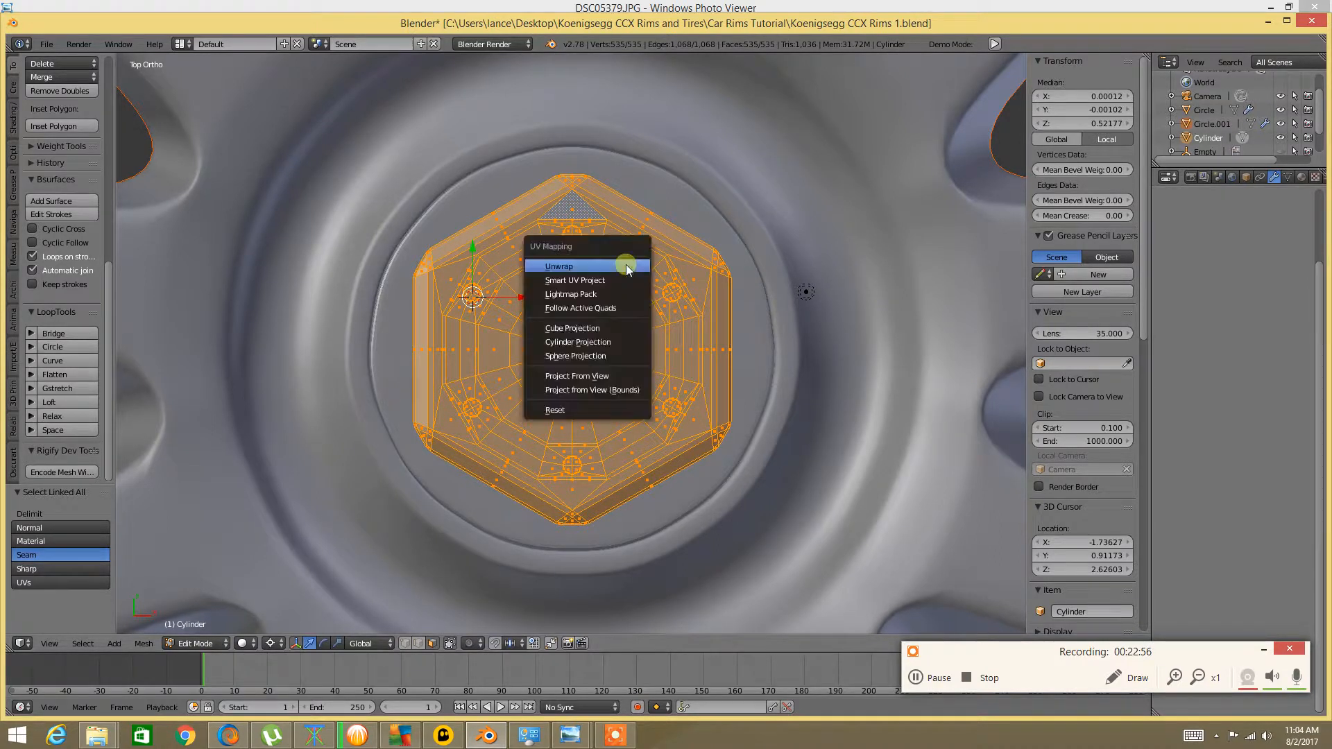
click(593, 375)
scroll(427, 353, down, 2)
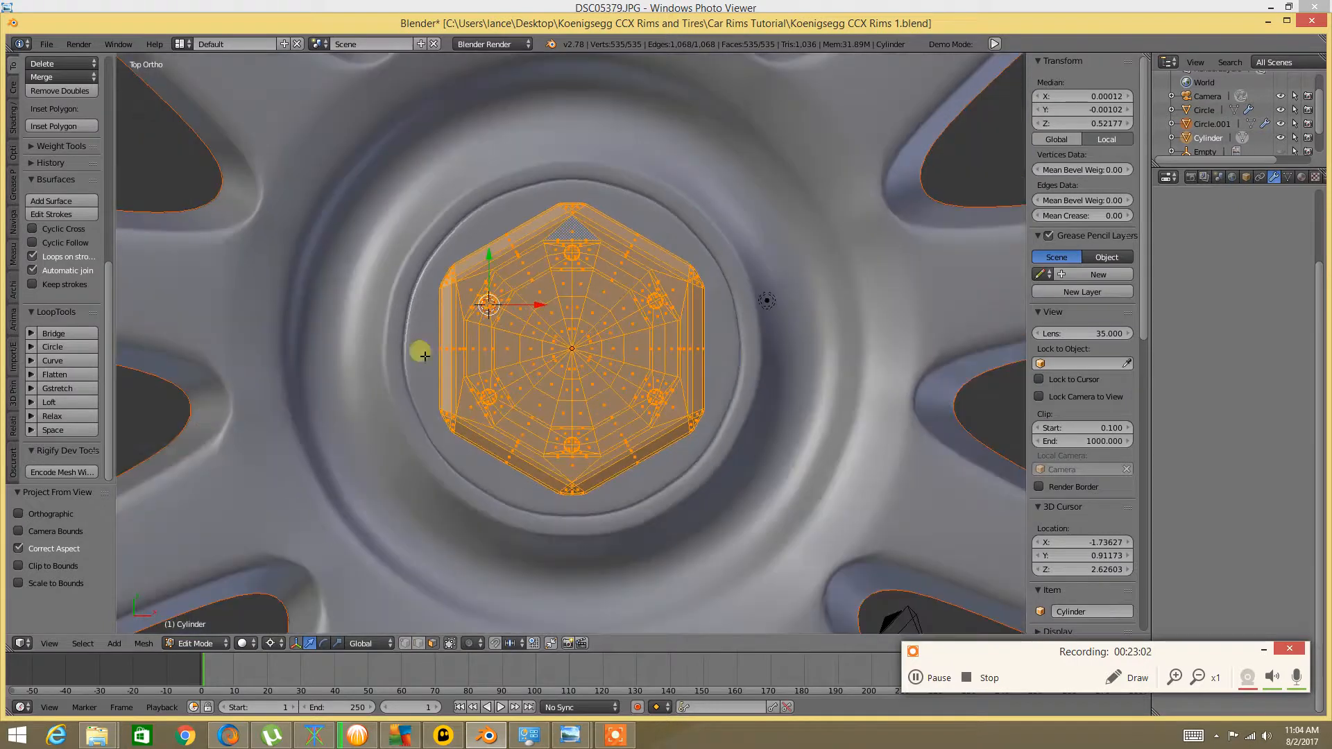
Change the 3D viewport into the UV/Image Editor to show the nut's UV layout
click(23, 643)
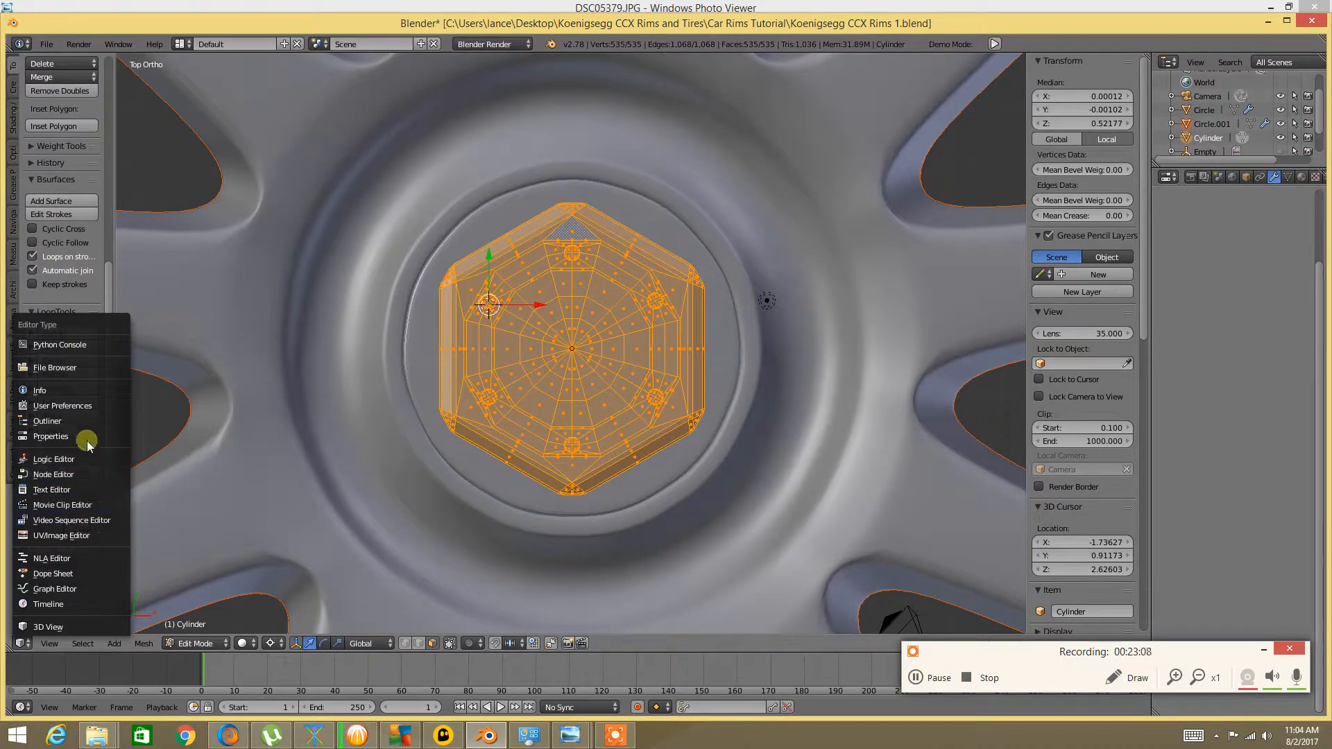
click(21, 642)
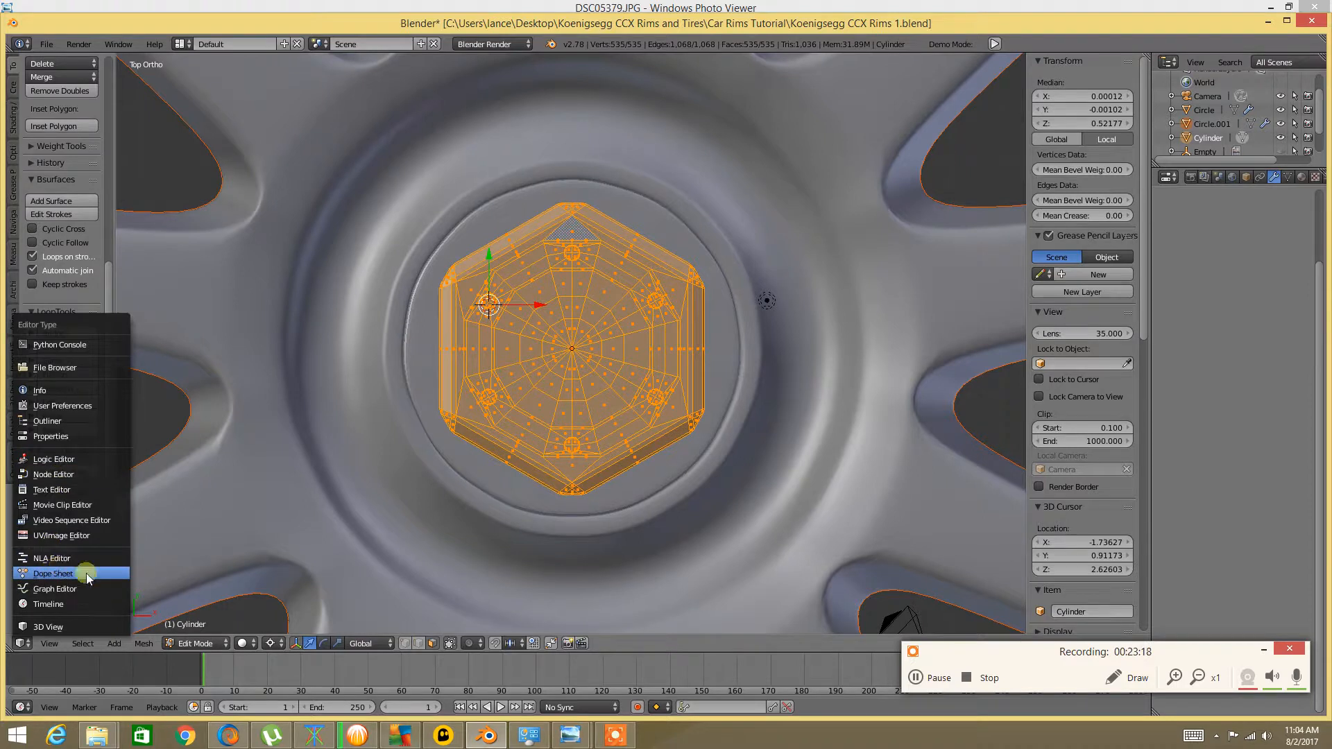
click(22, 643)
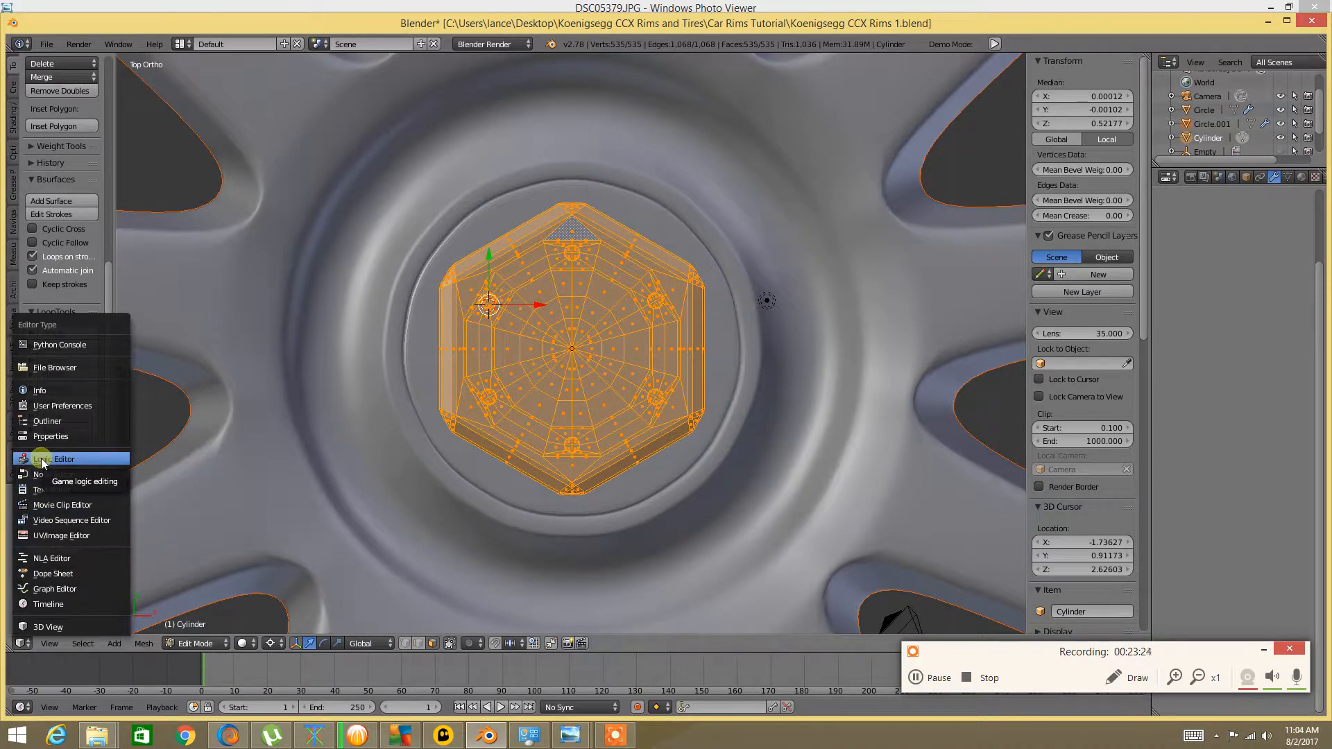
click(25, 643)
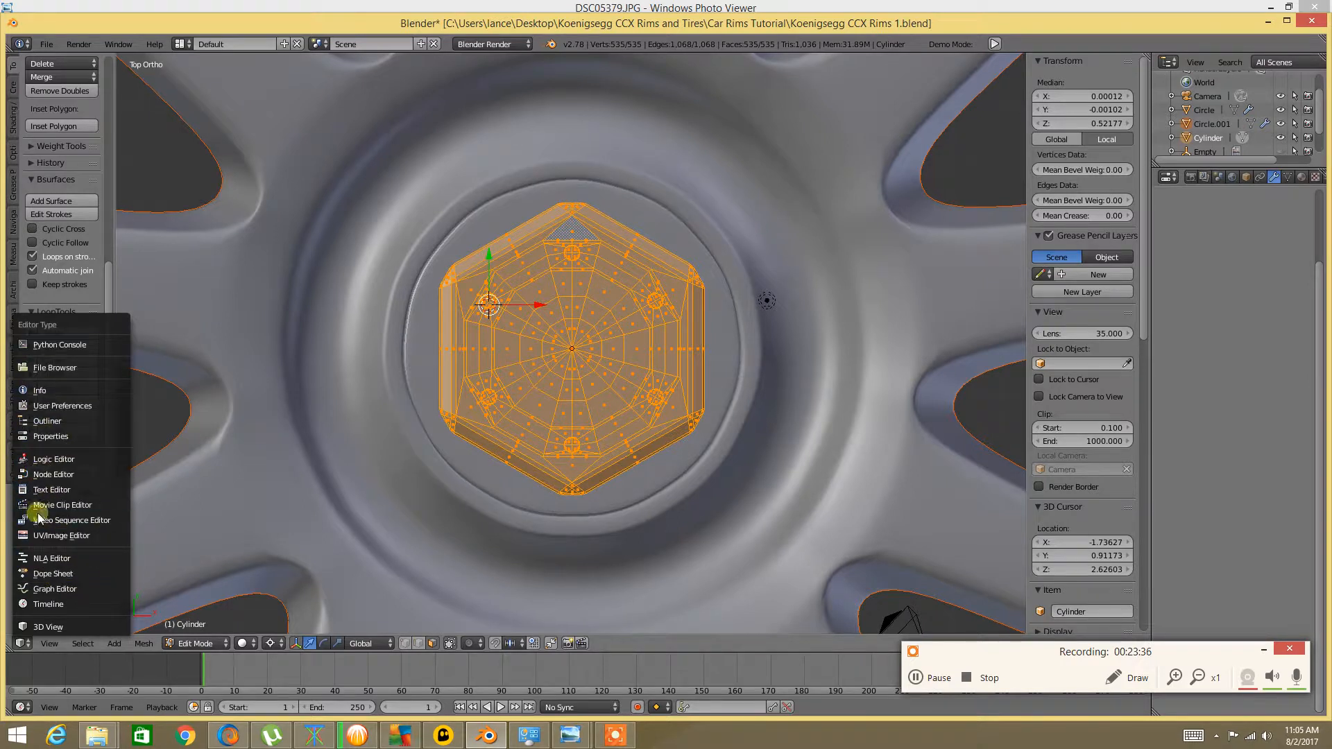
click(45, 536)
Examine the nut's projected UV layout, both as a whole and close up around the cap's uppermost hole
scroll(544, 394, up, 11)
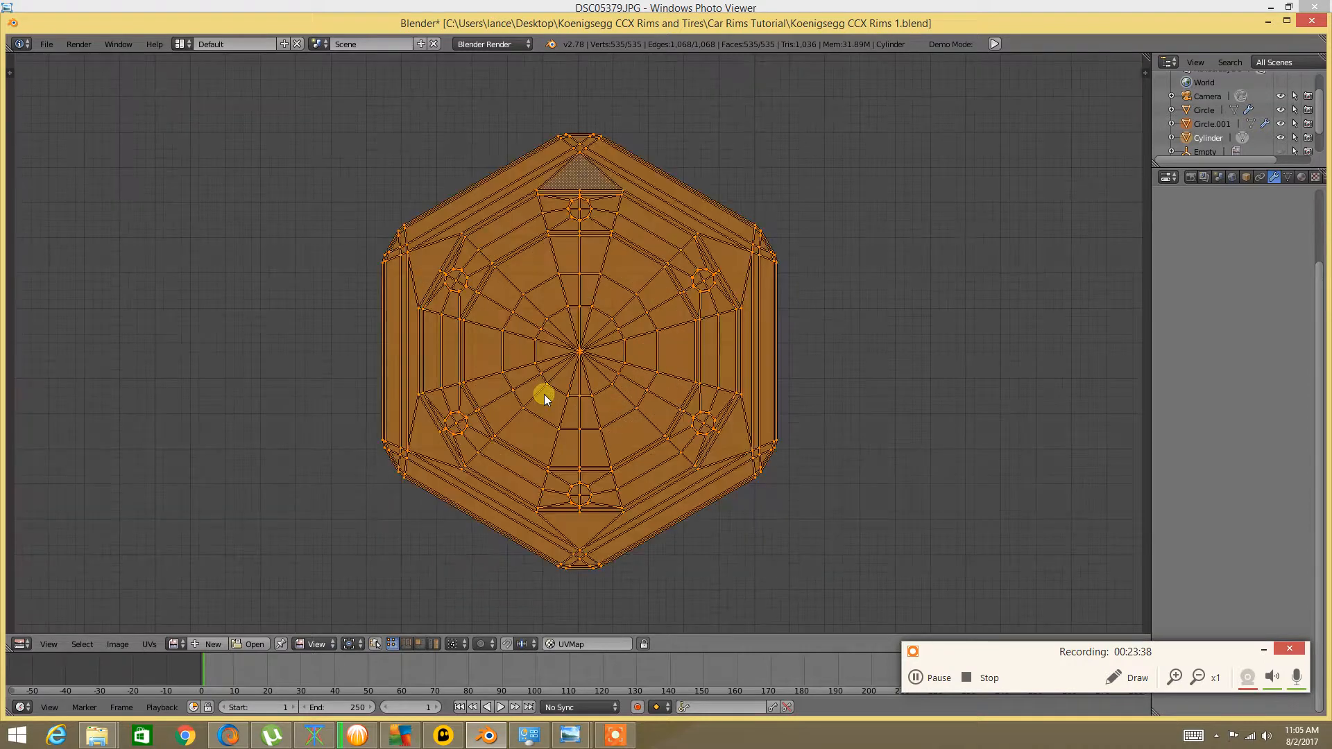
scroll(565, 330, down, 4)
scroll(565, 331, up, 4)
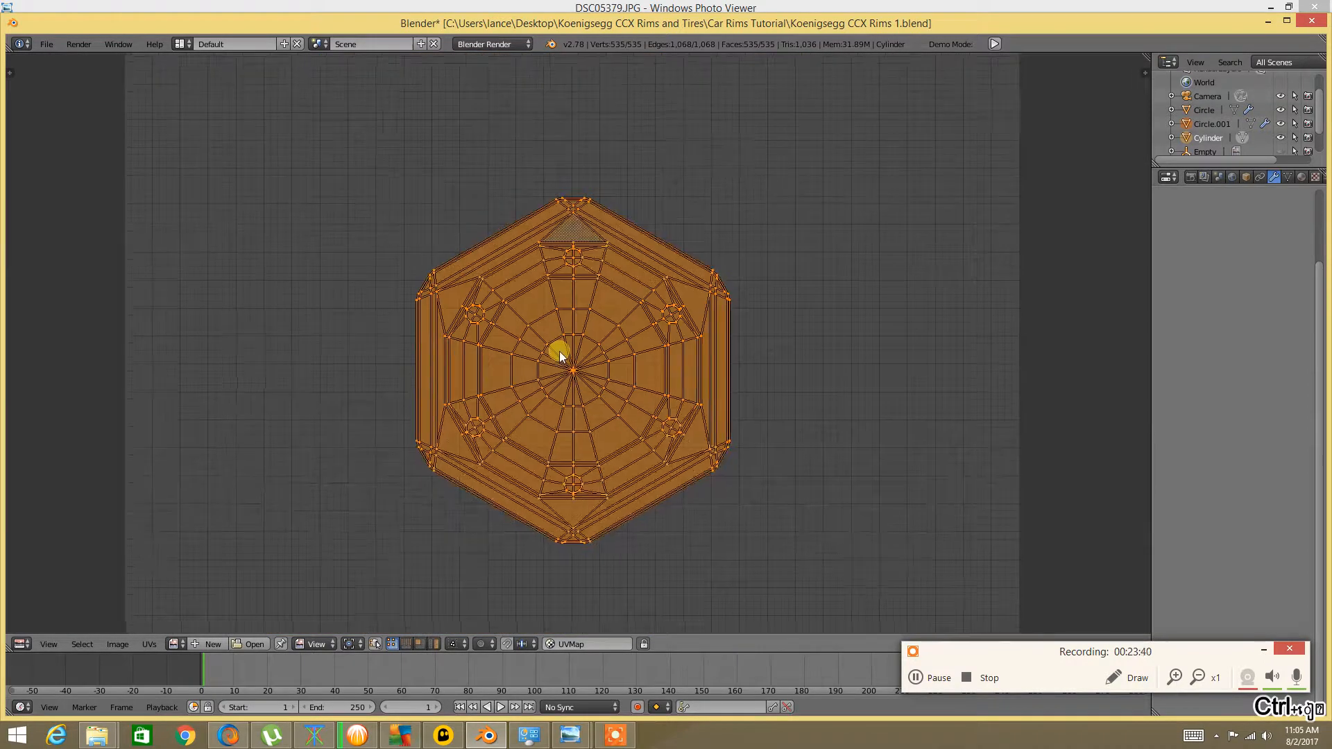
scroll(568, 287, down, 3)
scroll(569, 287, up, 3)
middle_drag(580, 269, 555, 413)
scroll(526, 291, up, 6)
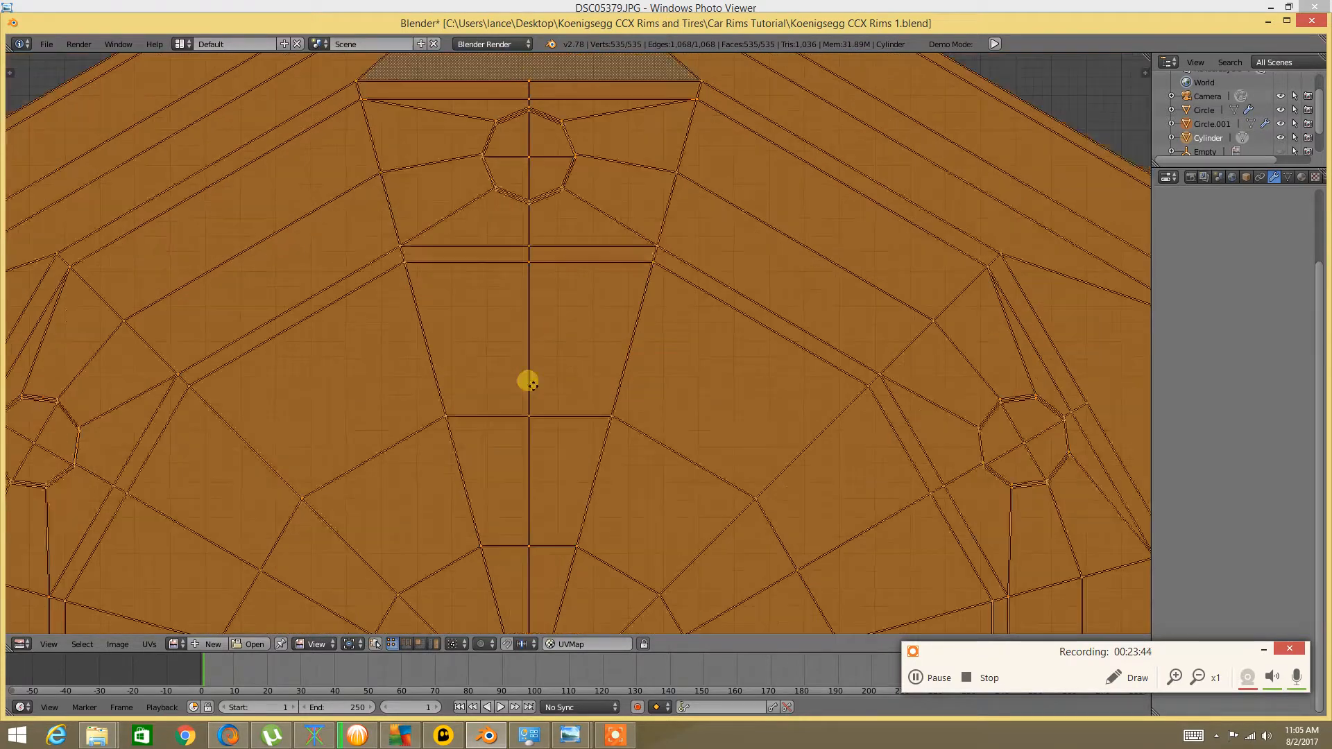
scroll(525, 309, down, 6)
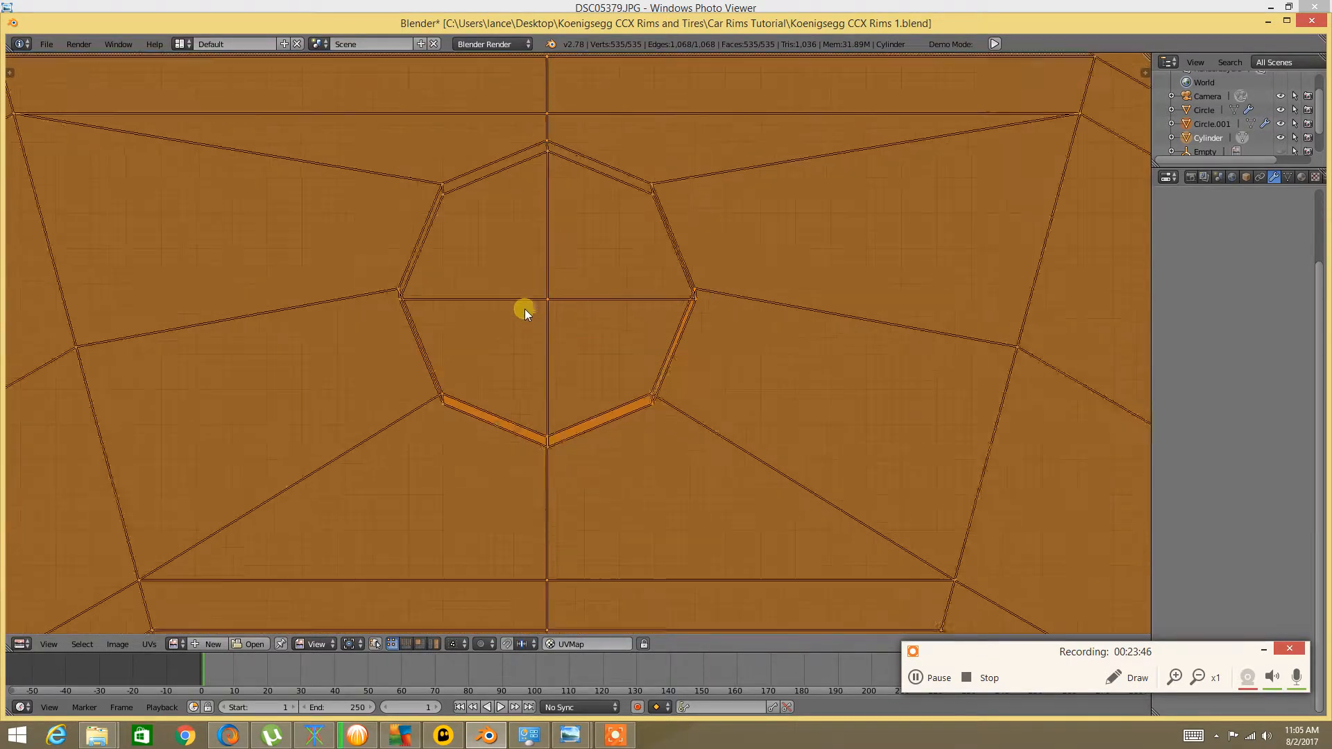
scroll(533, 278, down, 2)
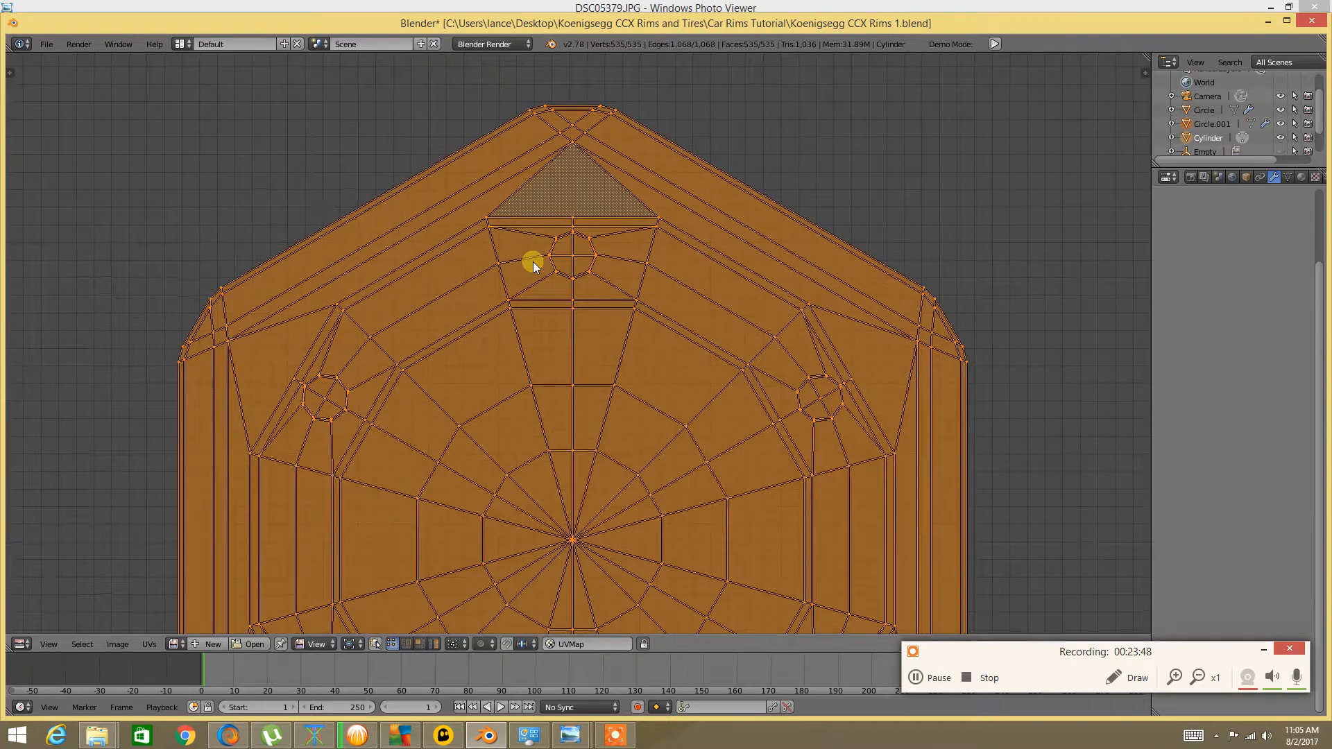
scroll(535, 322, up, 5)
scroll(540, 285, down, 1)
scroll(542, 286, up, 2)
scroll(540, 285, down, 7)
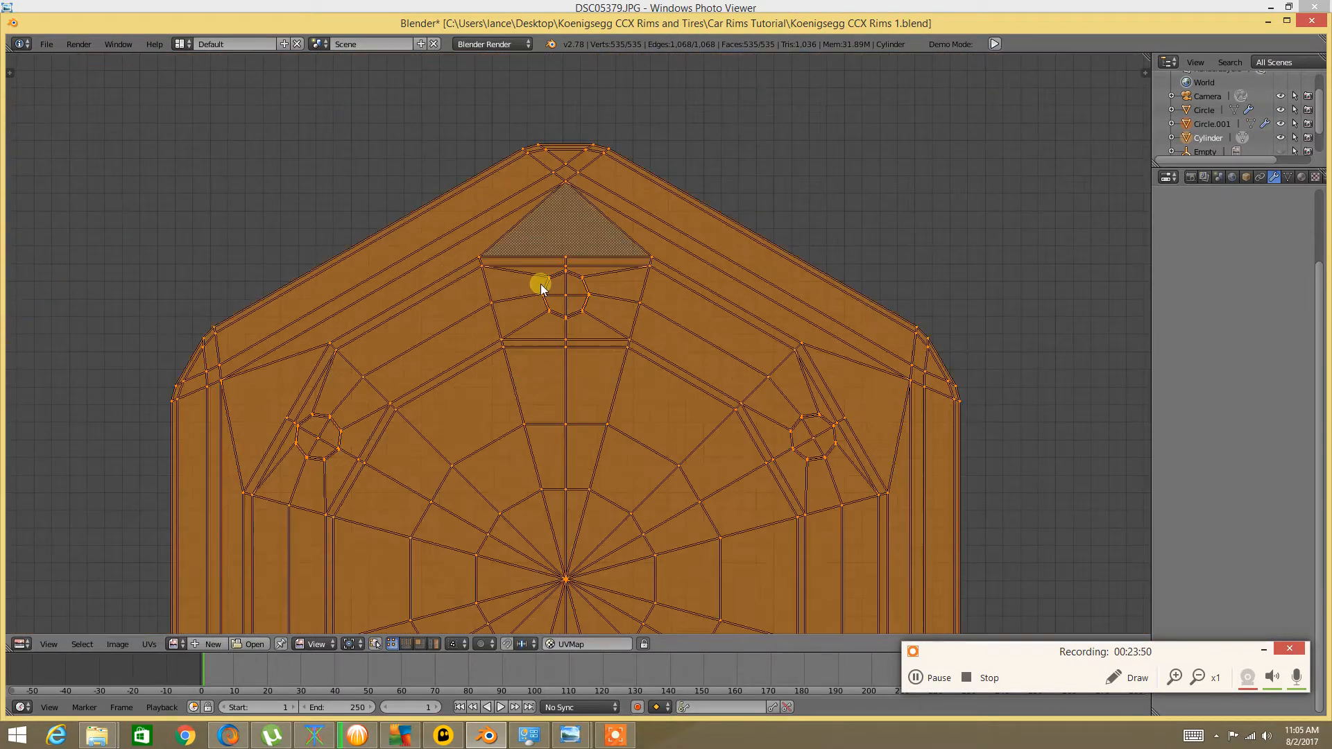
scroll(564, 281, up, 4)
scroll(584, 246, down, 3)
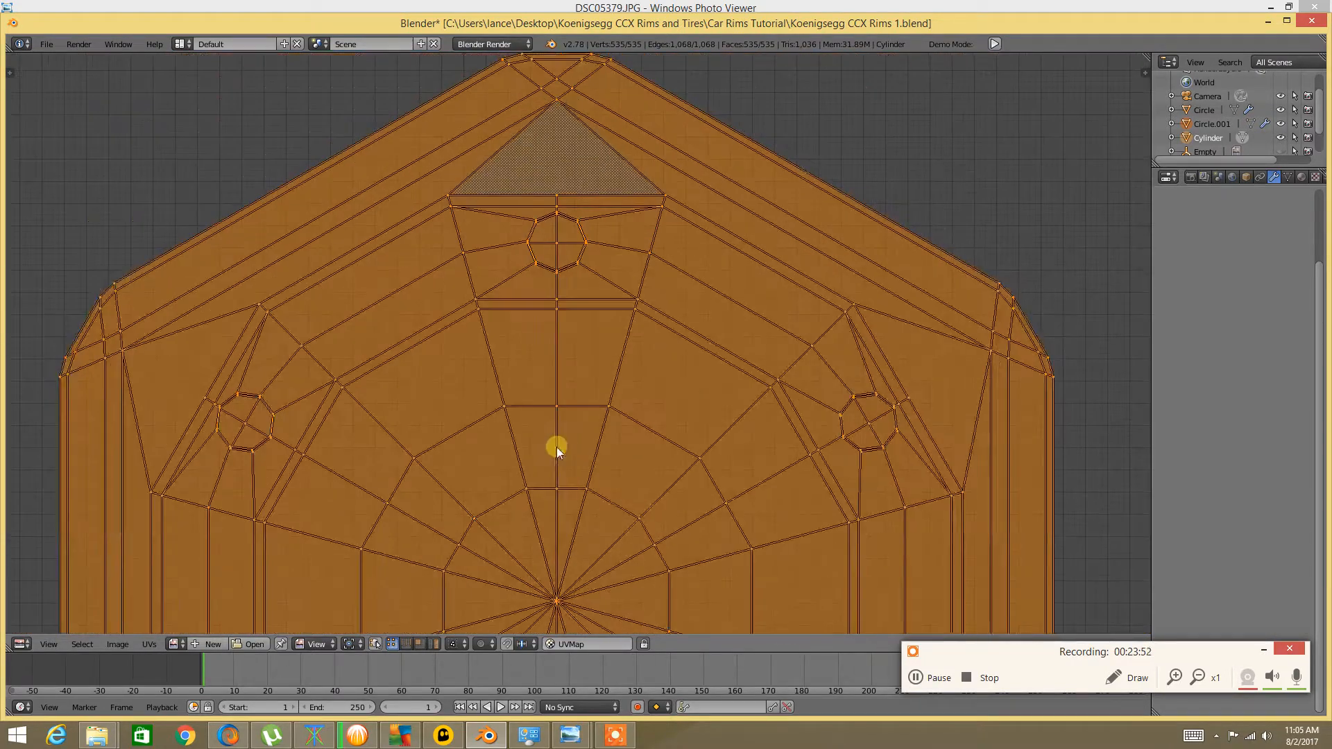
scroll(556, 447, up, 7)
scroll(477, 251, down, 5)
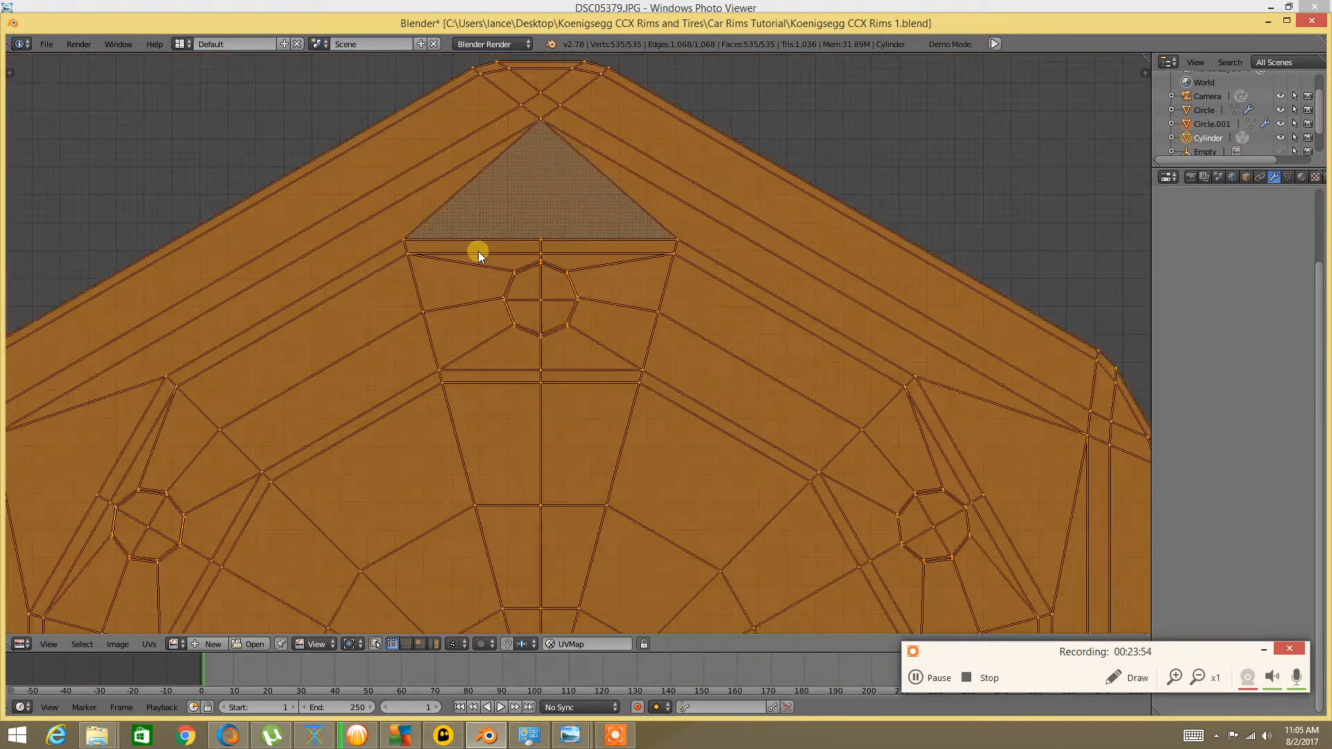
middle_drag(478, 252, 497, 344)
scroll(497, 347, down, 5)
middle_drag(498, 418, 489, 278)
scroll(488, 278, up, 3)
scroll(488, 276, down, 4)
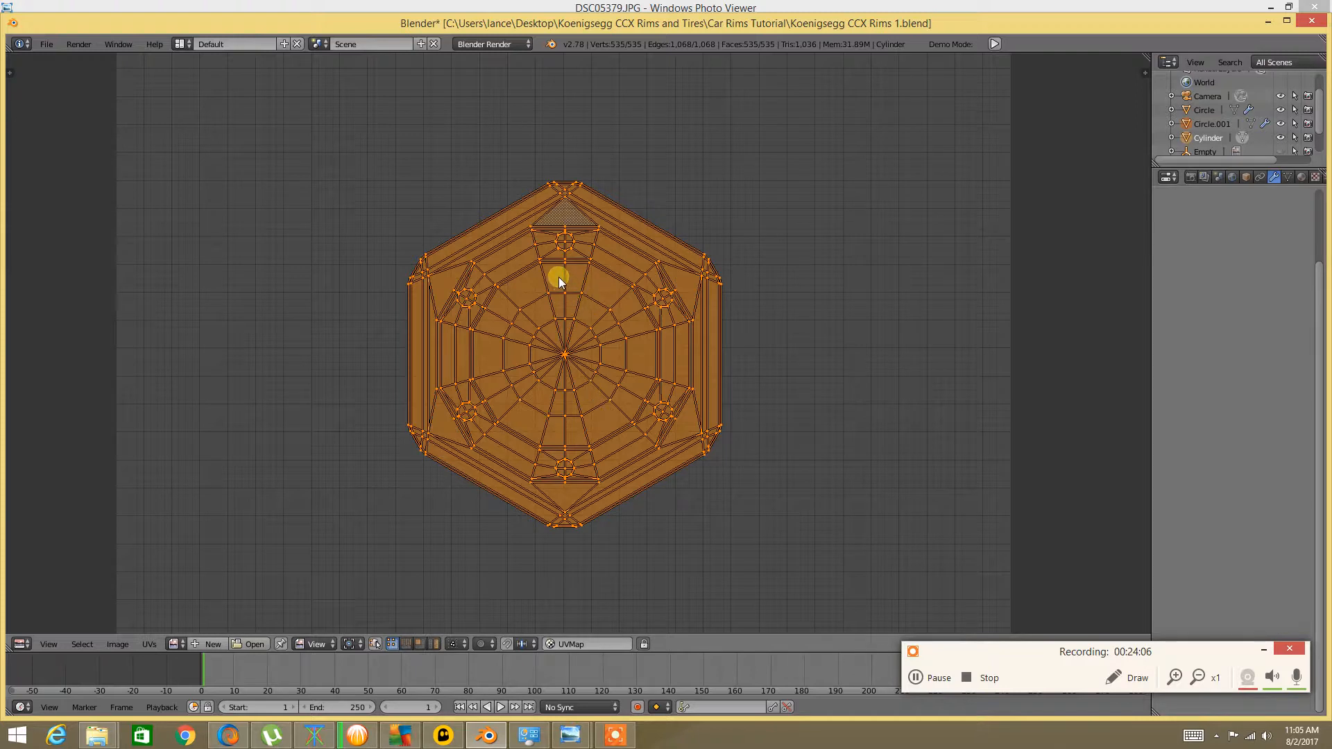
scroll(558, 215, up, 2)
scroll(556, 215, down, 1)
scroll(555, 217, up, 2)
scroll(555, 218, down, 4)
scroll(385, 177, up, 3)
scroll(431, 164, down, 2)
scroll(508, 254, up, 4)
scroll(518, 228, down, 5)
scroll(523, 250, up, 3)
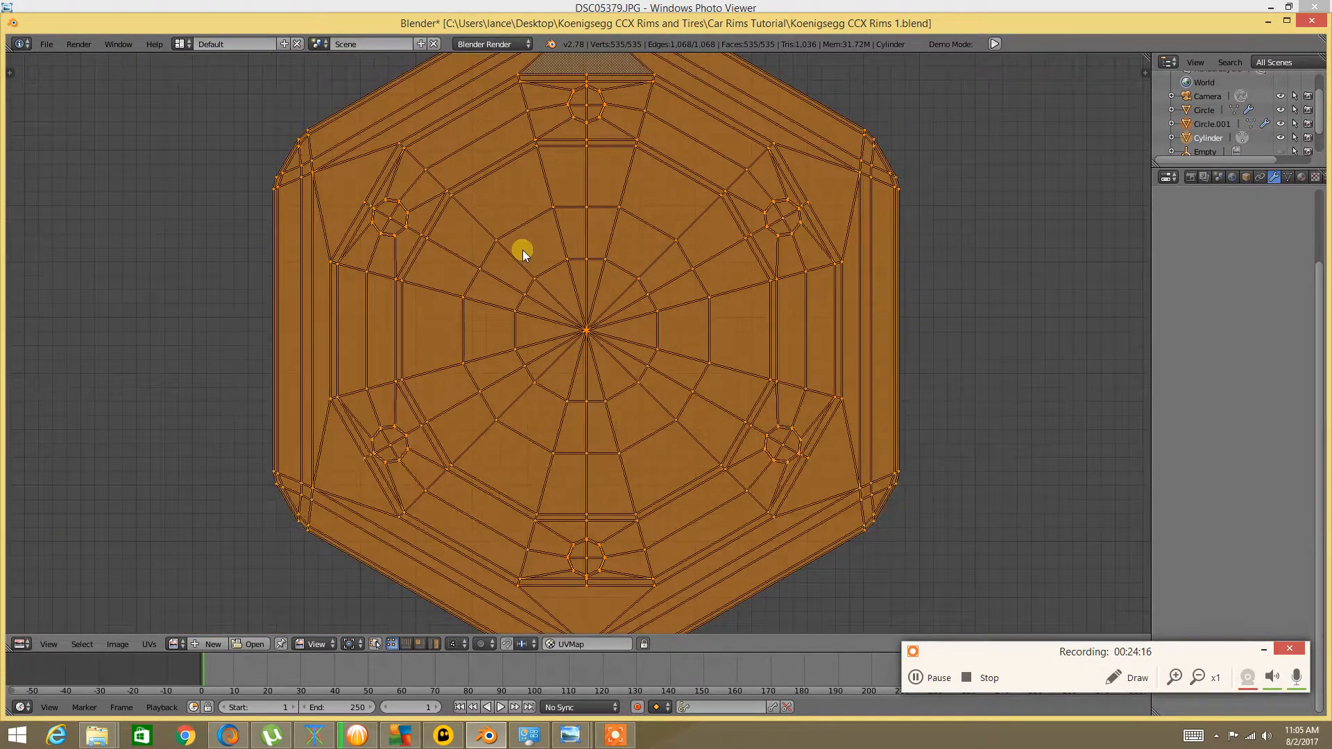
scroll(522, 249, down, 5)
scroll(523, 250, up, 2)
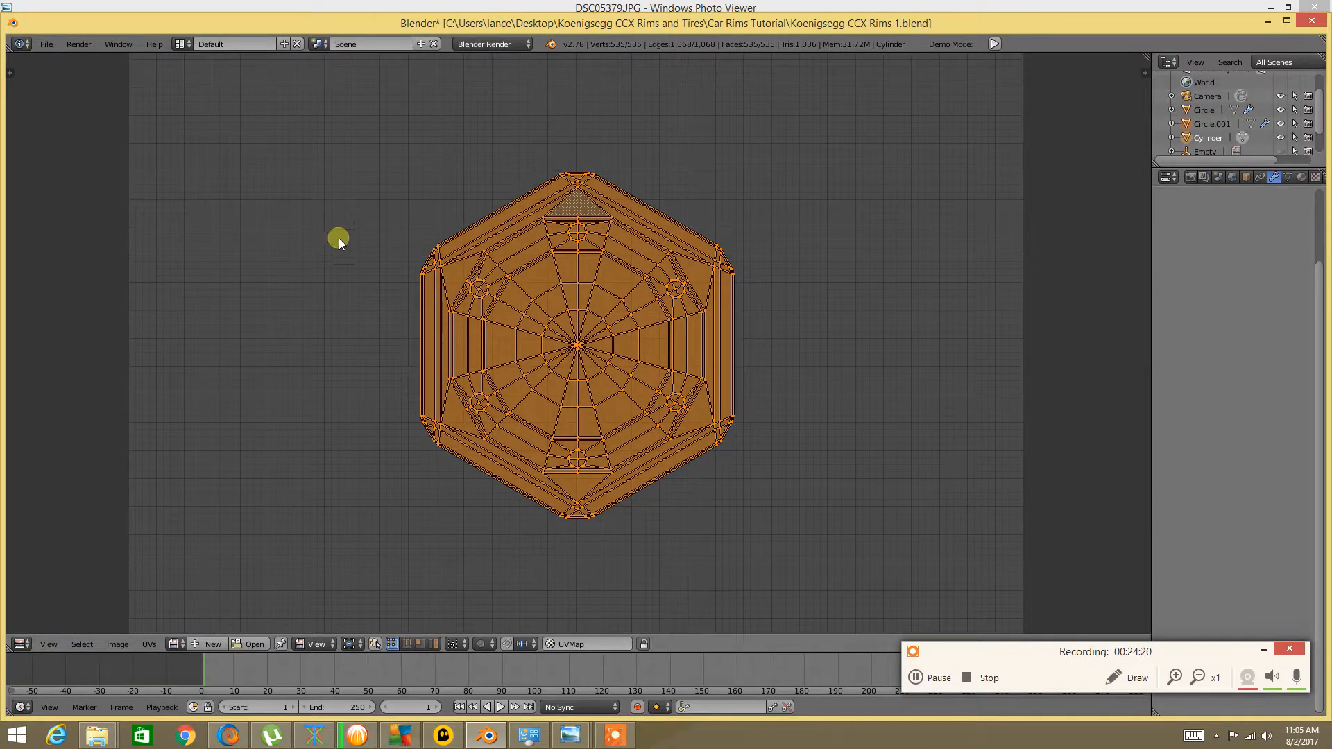
Switch to Windows Photo Viewer and examine the centre nut, spokes and valve stem in DSC05379.JPG
click(505, 736)
scroll(632, 524, up, 1)
scroll(652, 478, down, 1)
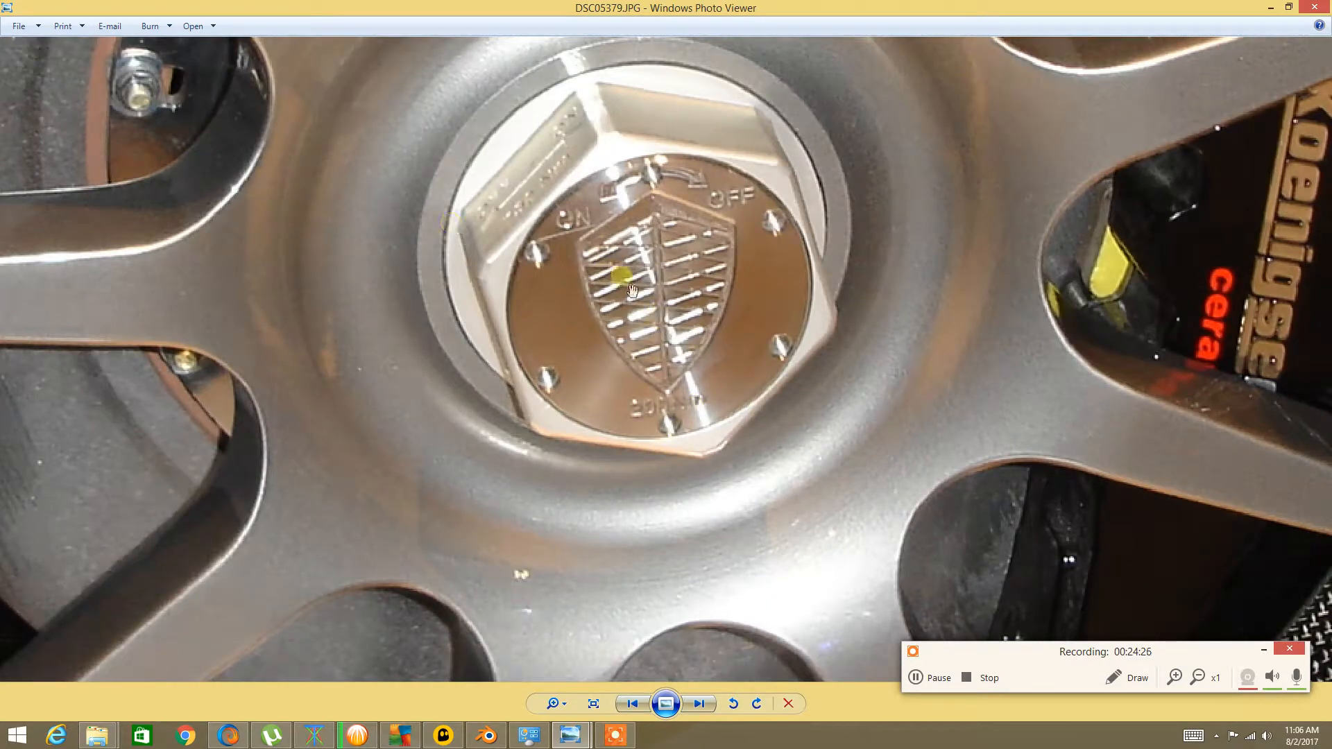
scroll(655, 319, down, 3)
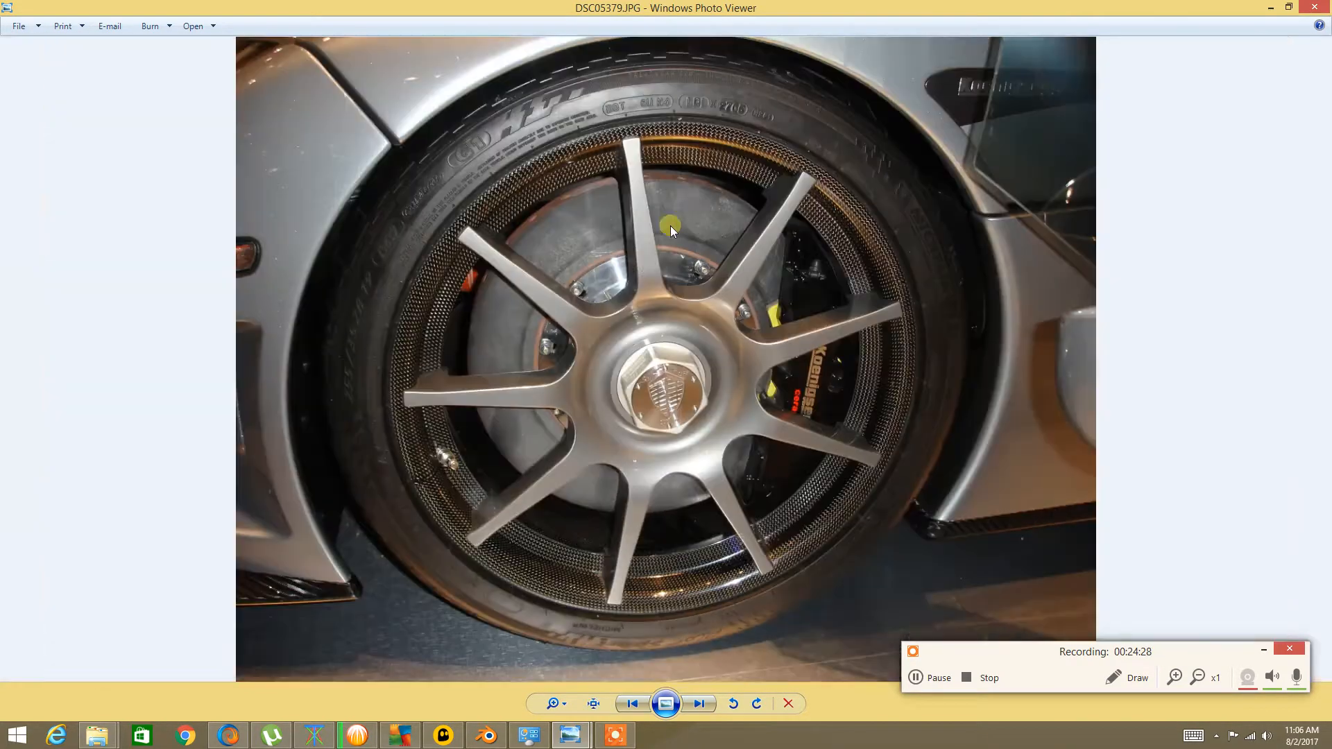
scroll(655, 339, up, 1)
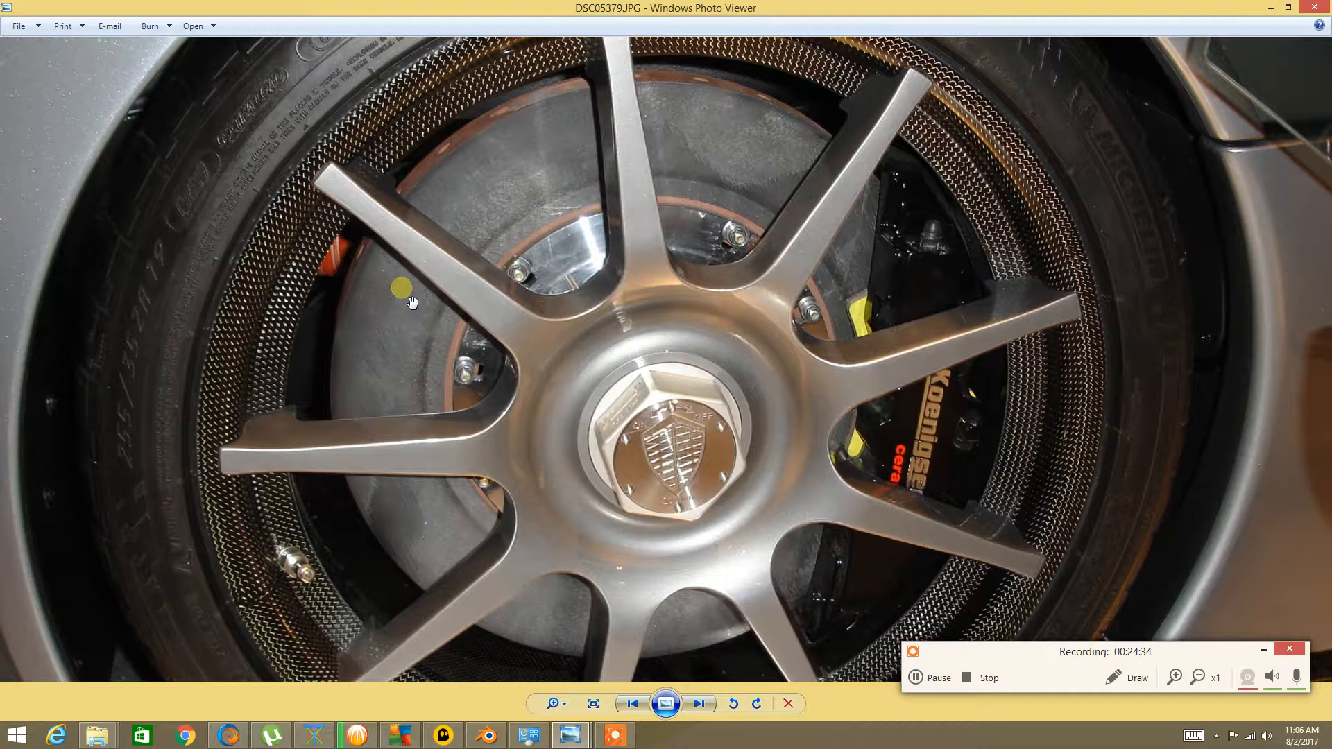
scroll(347, 444, up, 2)
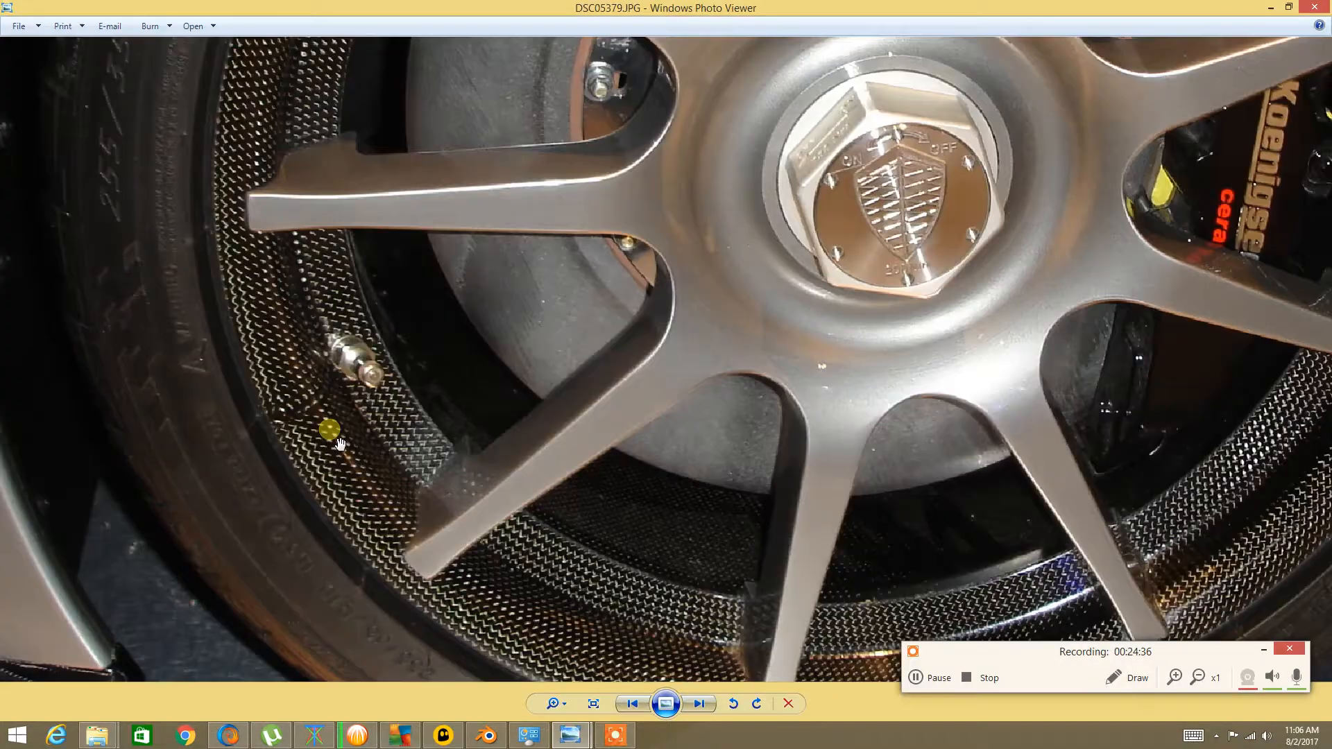
scroll(326, 445, up, 1)
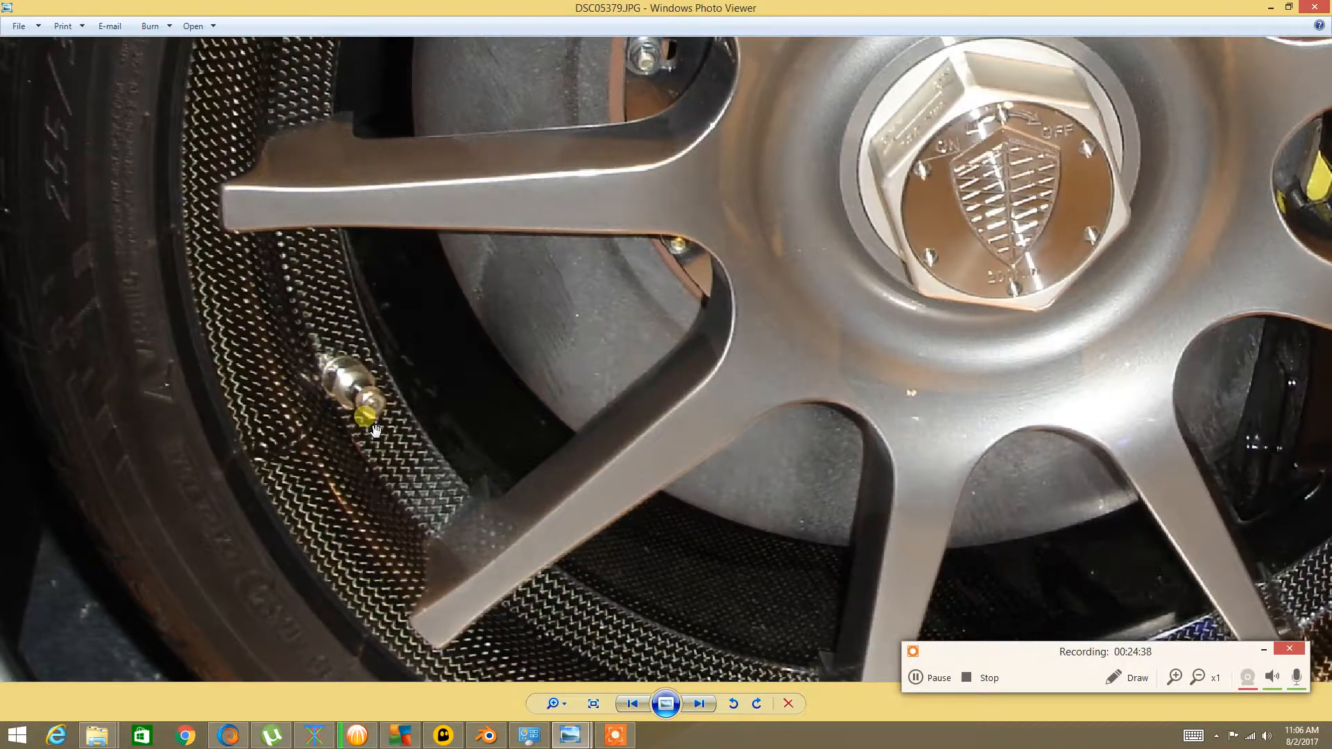
scroll(362, 422, down, 2)
drag(617, 334, 549, 381)
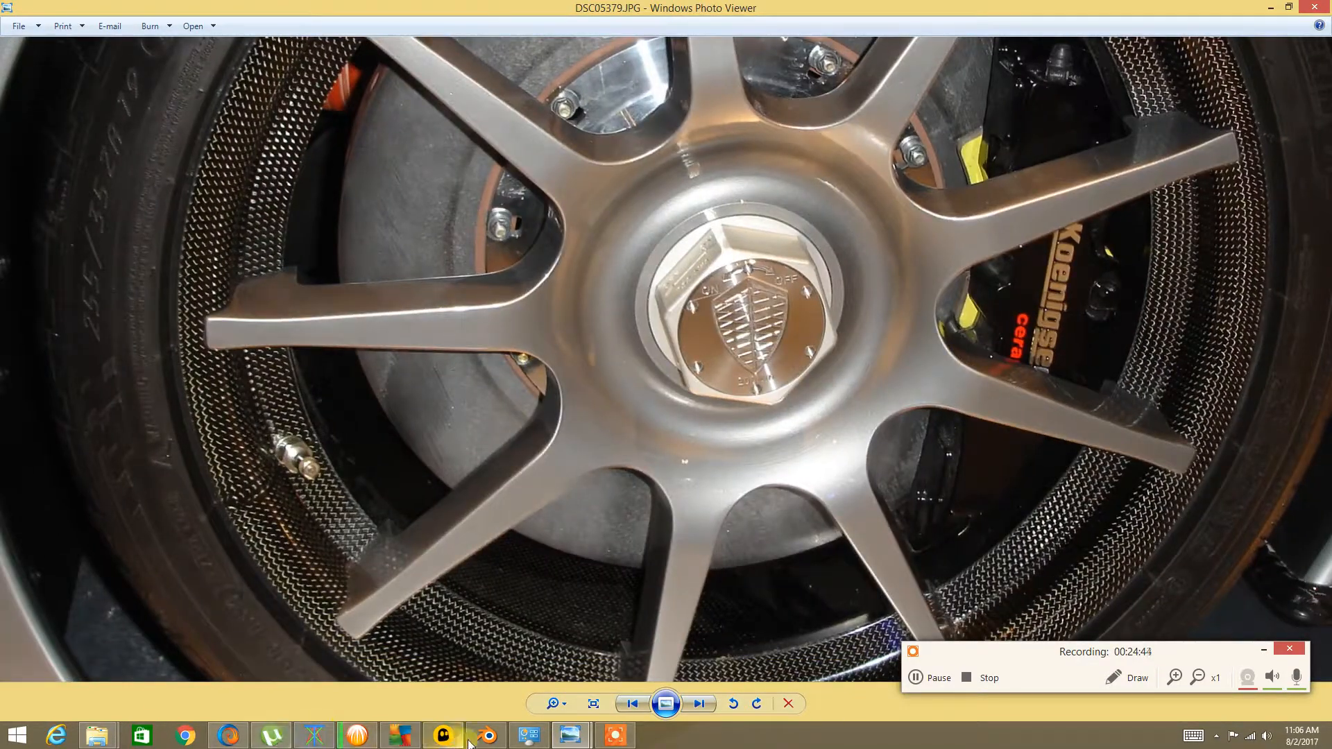
mouse_move(566, 738)
click(491, 681)
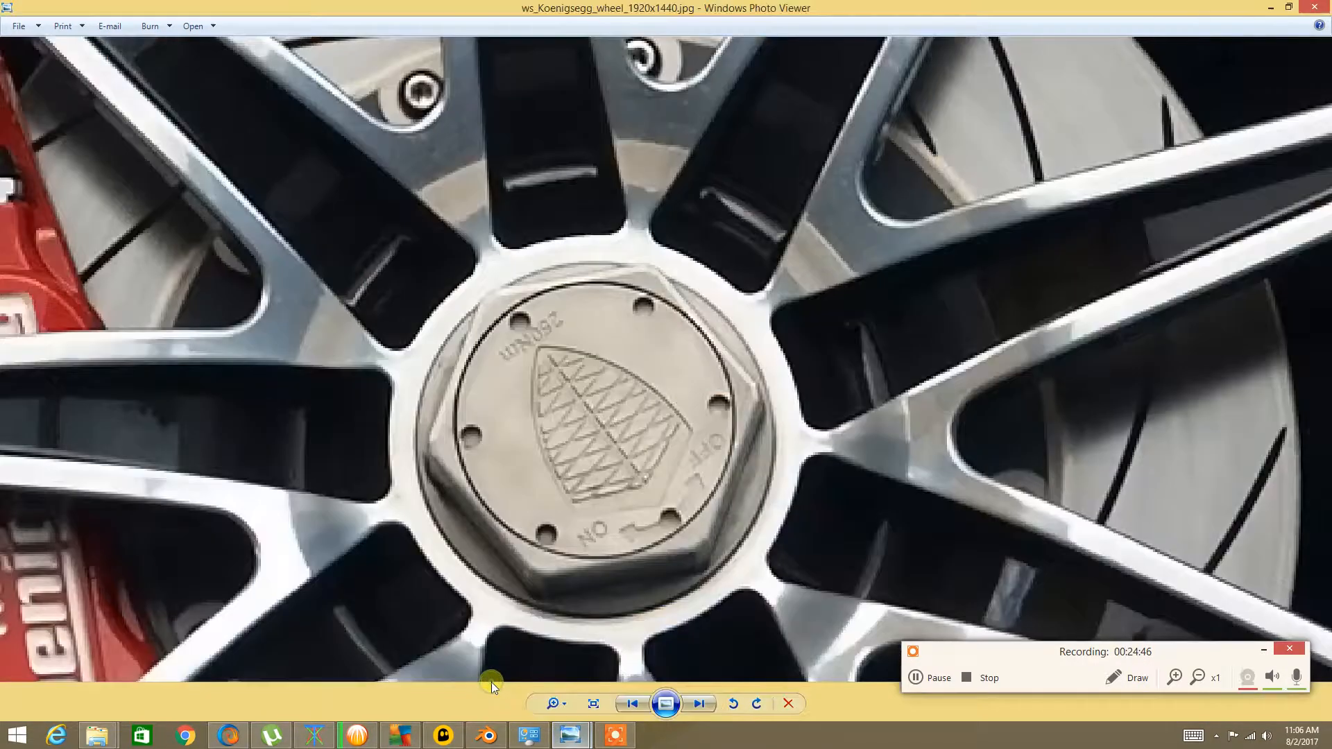
mouse_move(97, 735)
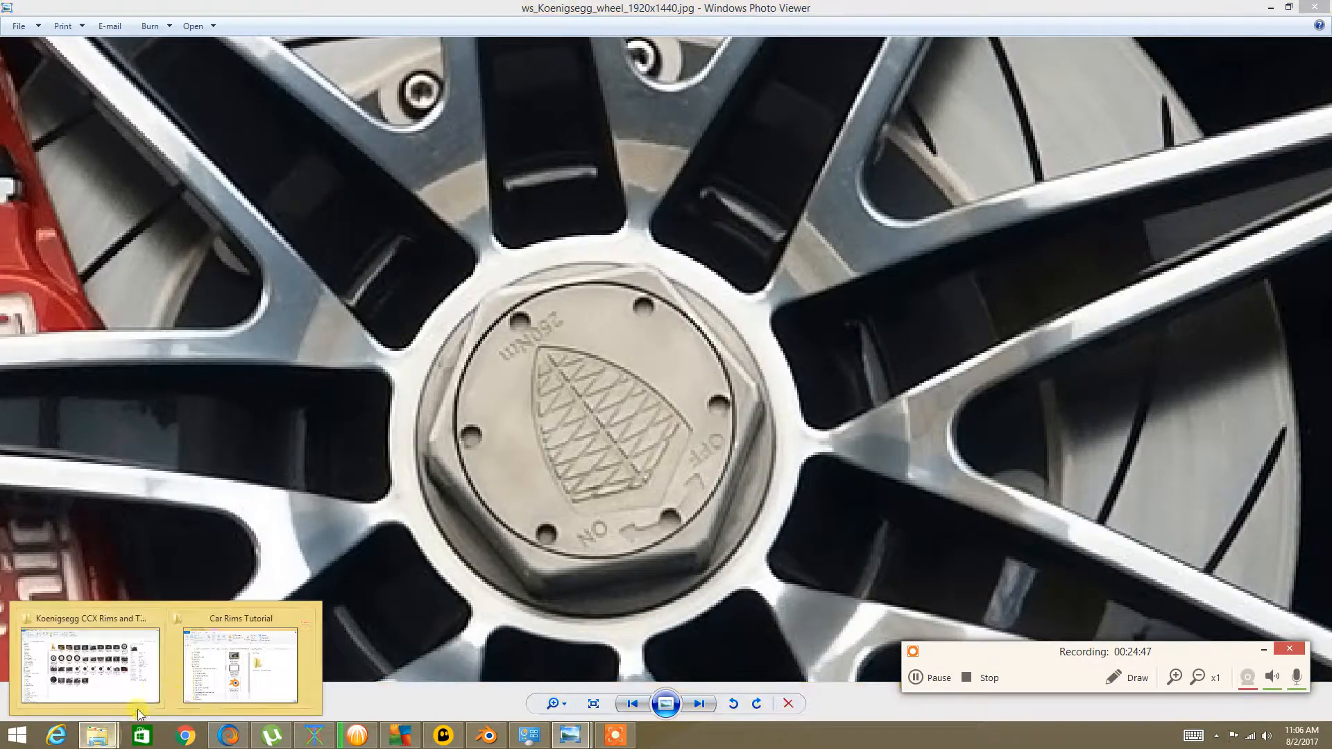
click(109, 664)
click(687, 219)
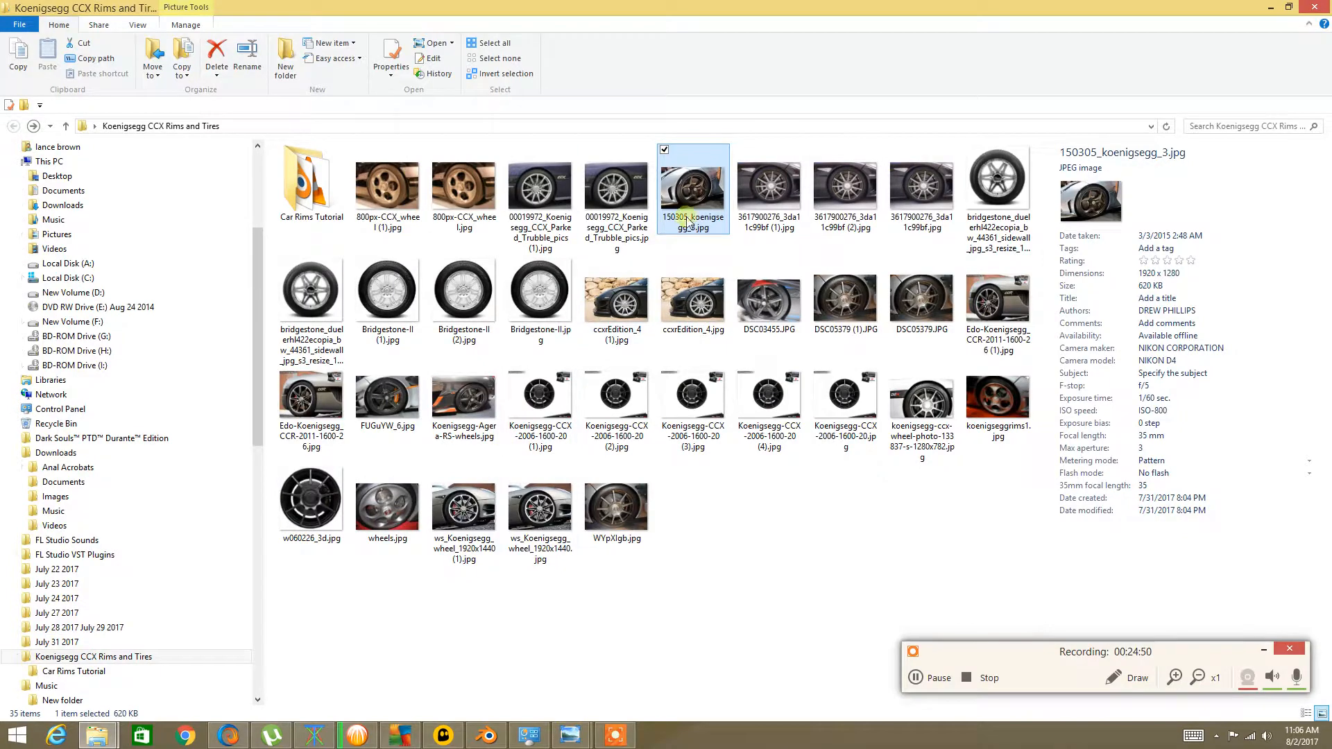
double_click(763, 198)
scroll(635, 276, up, 5)
drag(670, 182, 749, 375)
scroll(854, 375, up, 3)
scroll(1049, 350, down, 2)
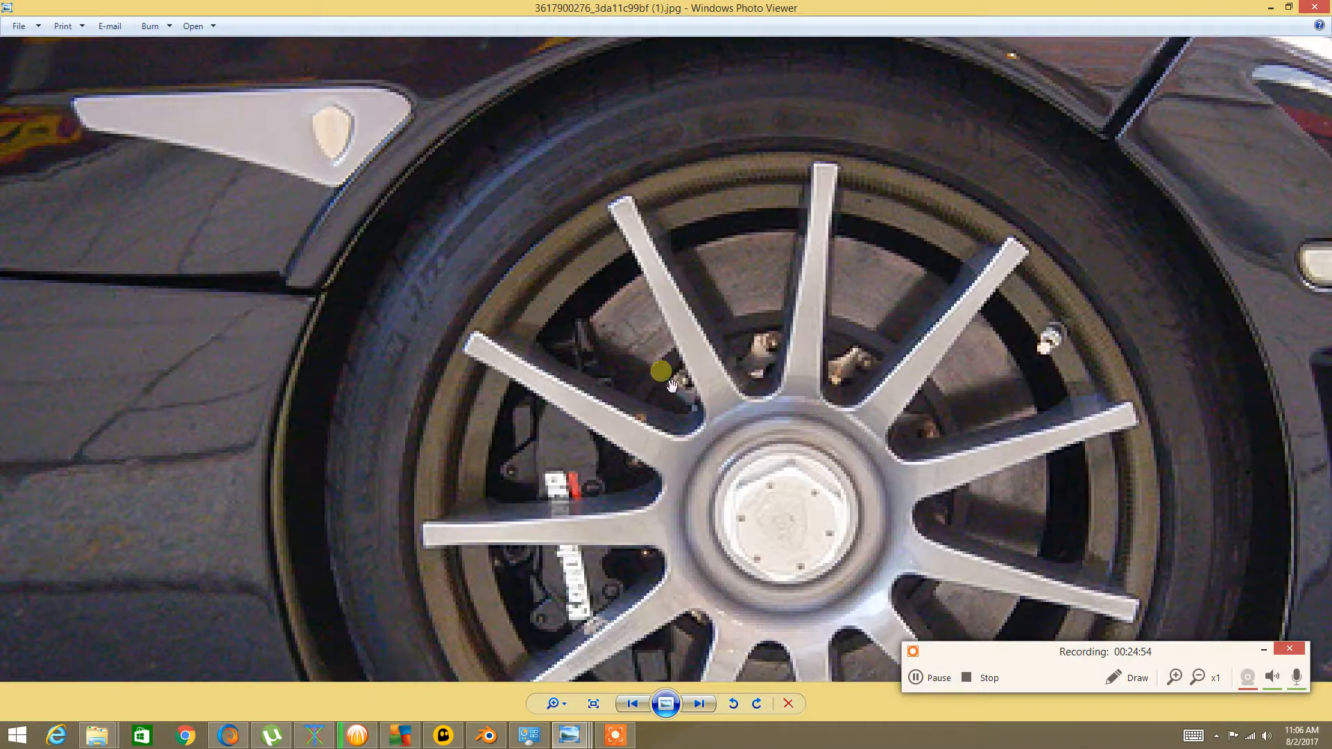
drag(671, 385, 643, 247)
drag(781, 312, 684, 406)
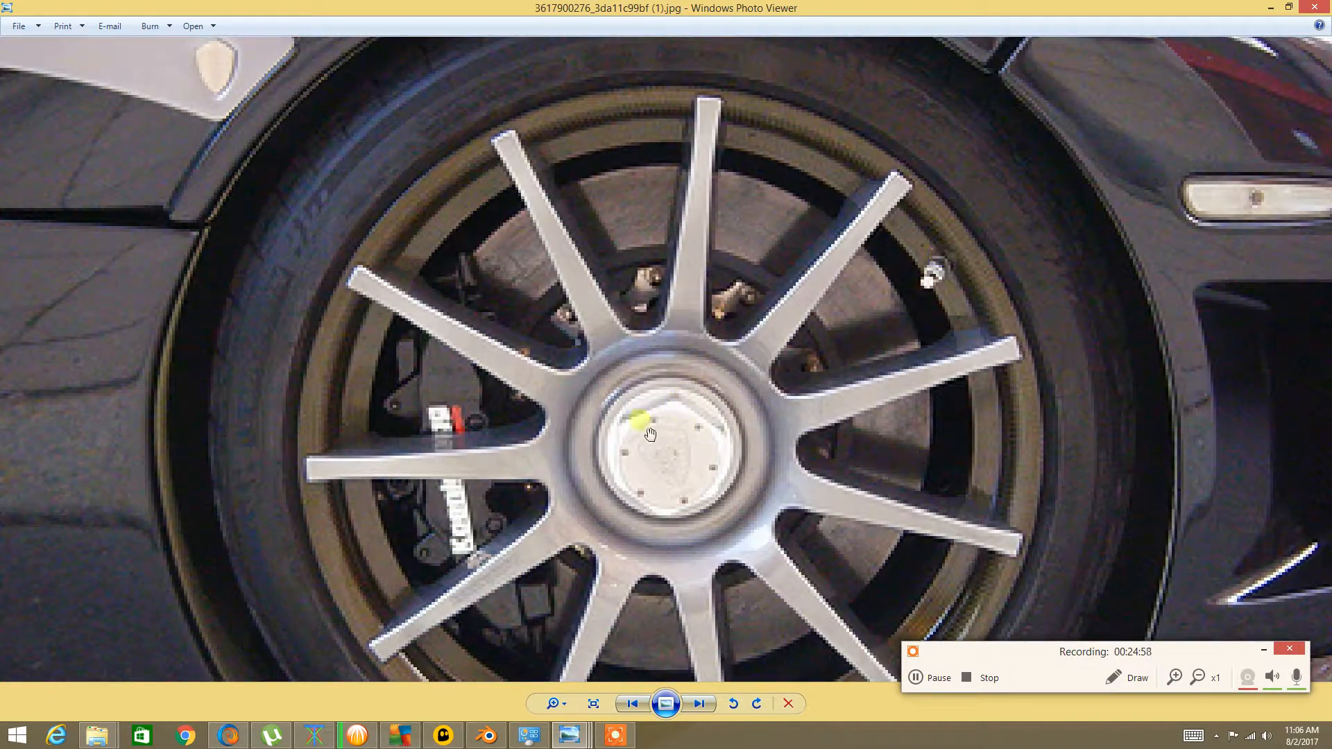
mouse_move(569, 735)
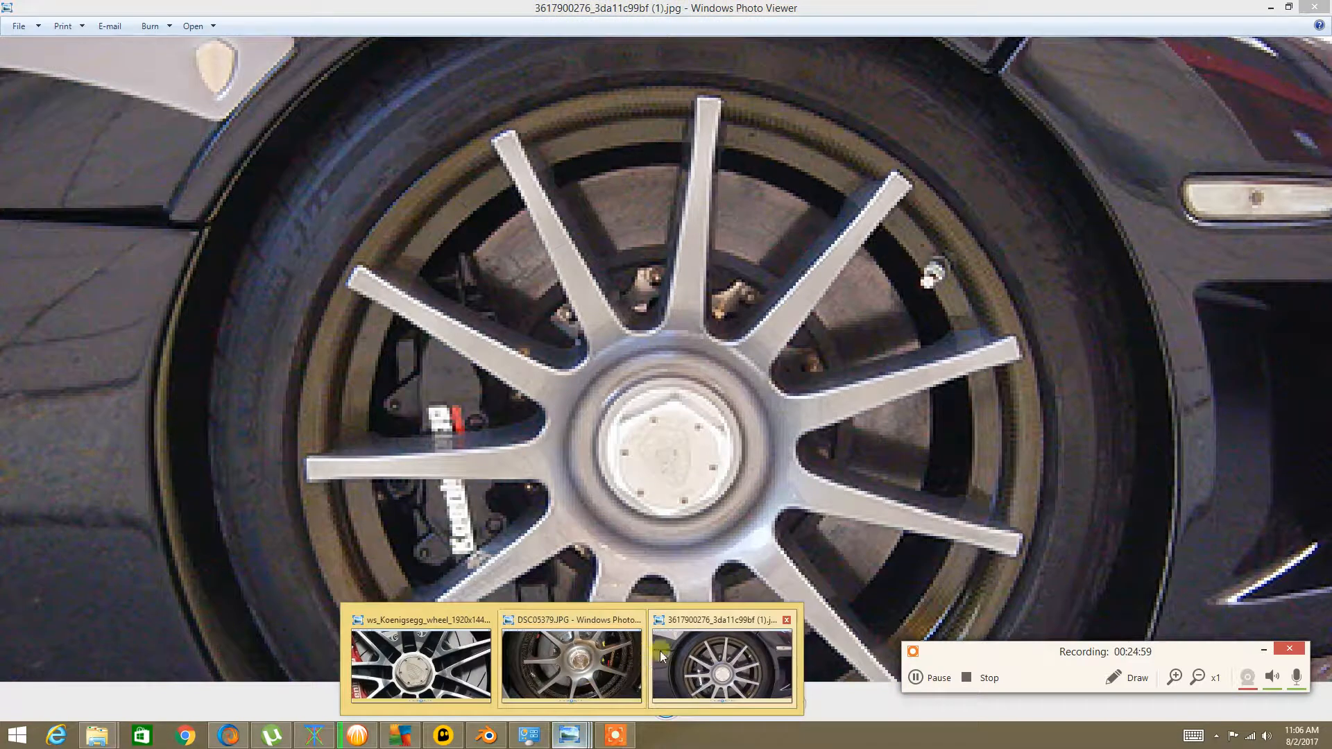
click(613, 664)
scroll(553, 357, down, 5)
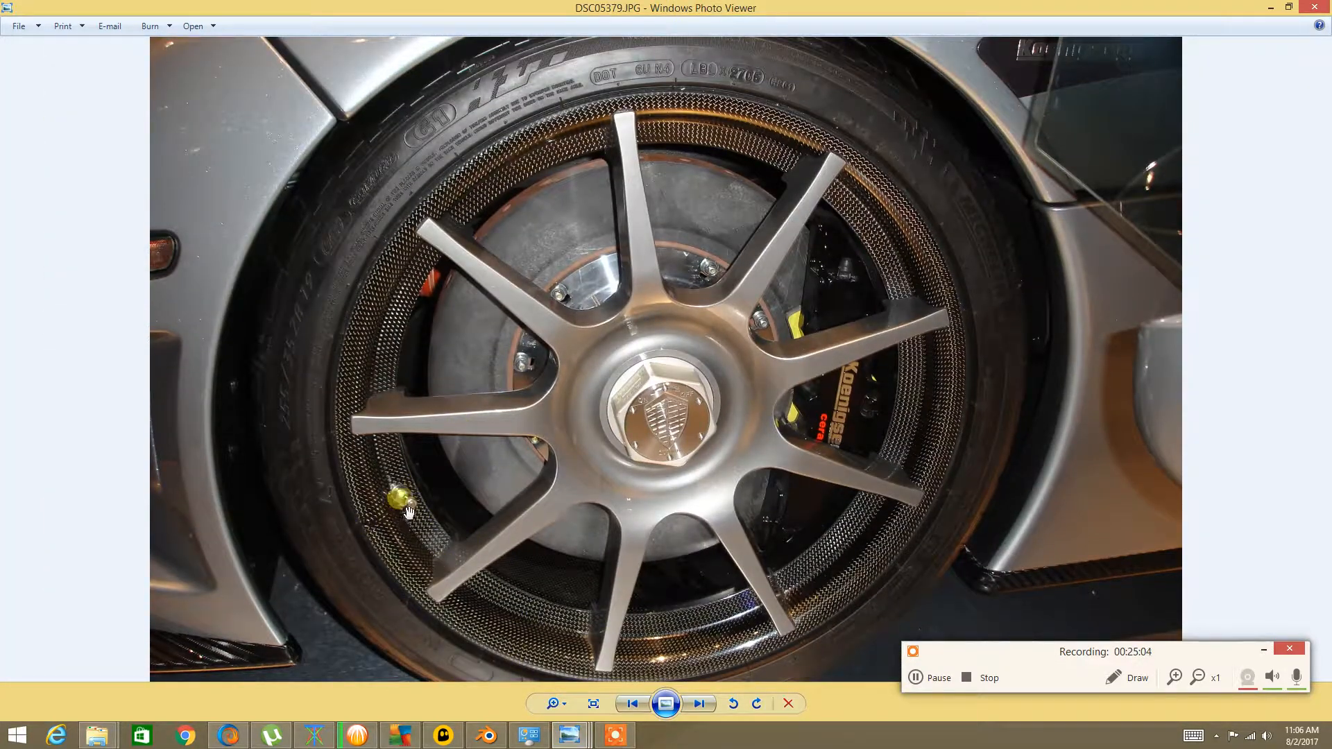
mouse_move(579, 736)
click(676, 669)
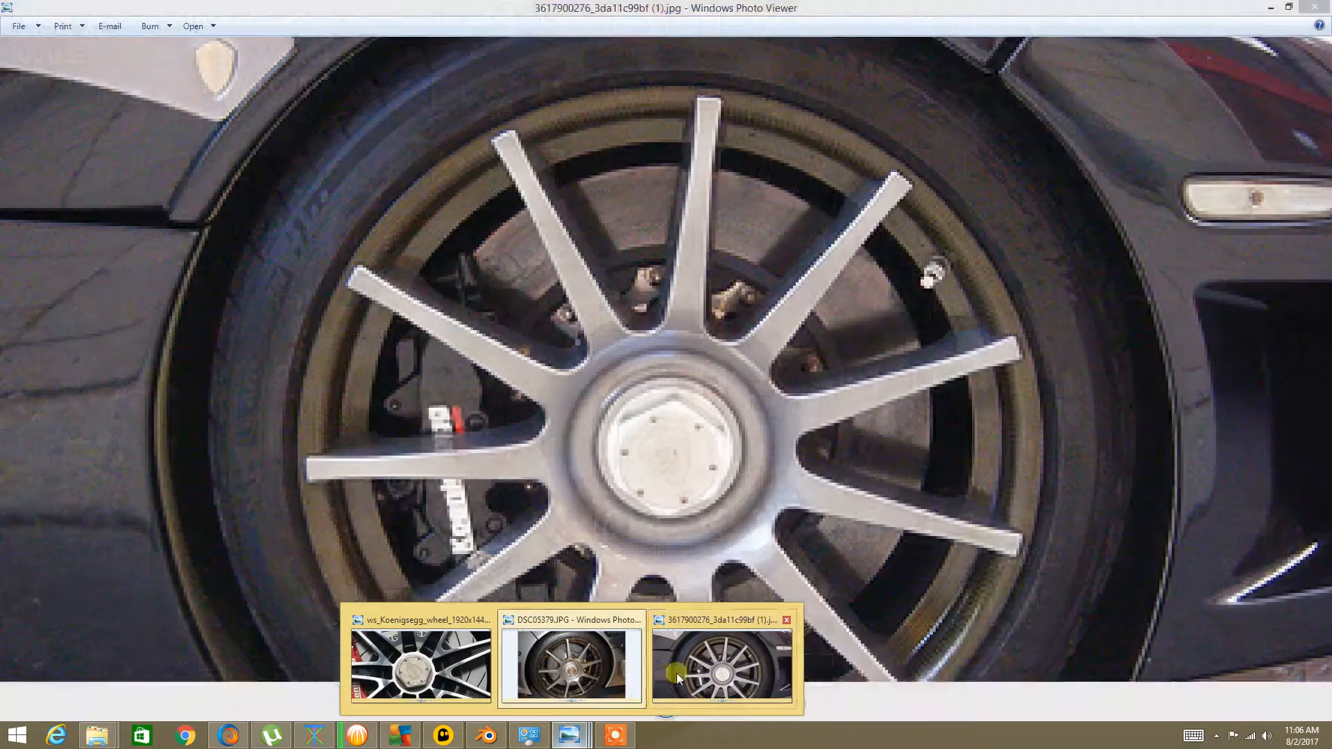
scroll(803, 535, down, 3)
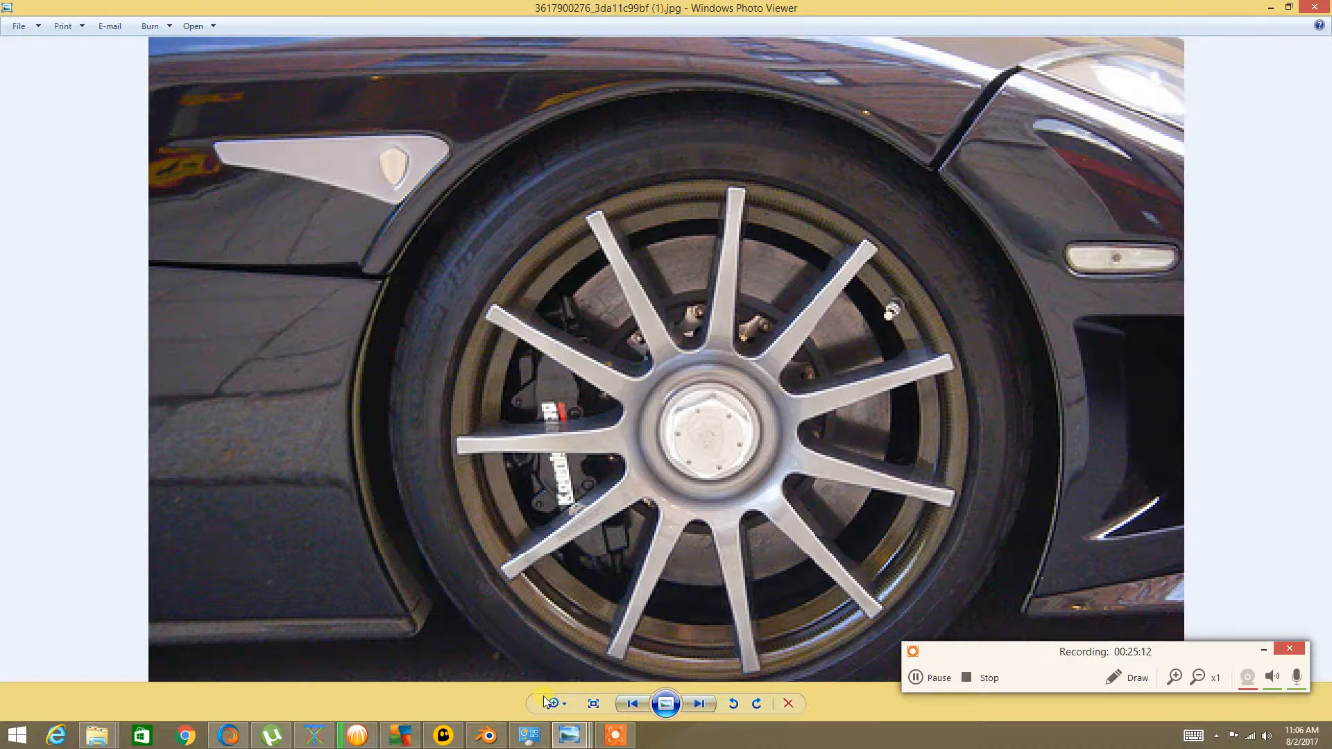
Return to Blender and view the nut's UV layout within the full UV grid
mouse_move(570, 736)
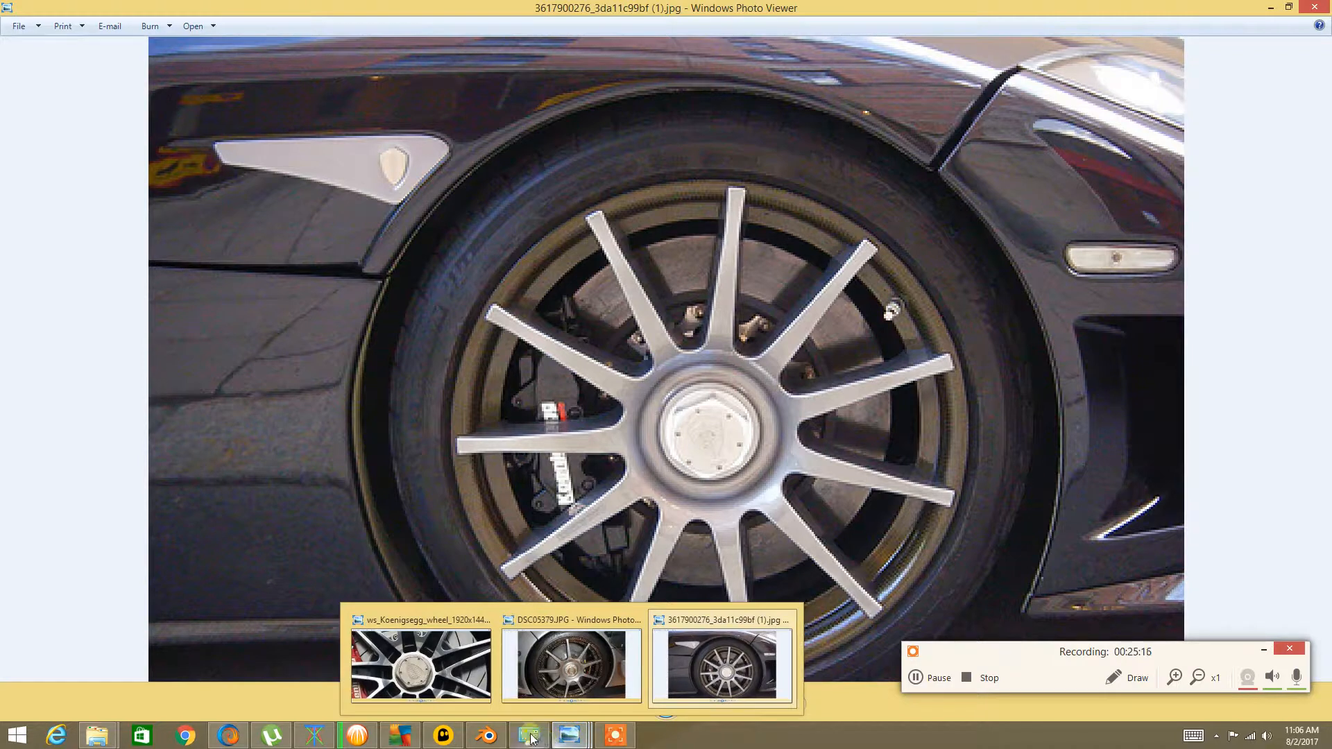
click(487, 735)
scroll(574, 421, down, 4)
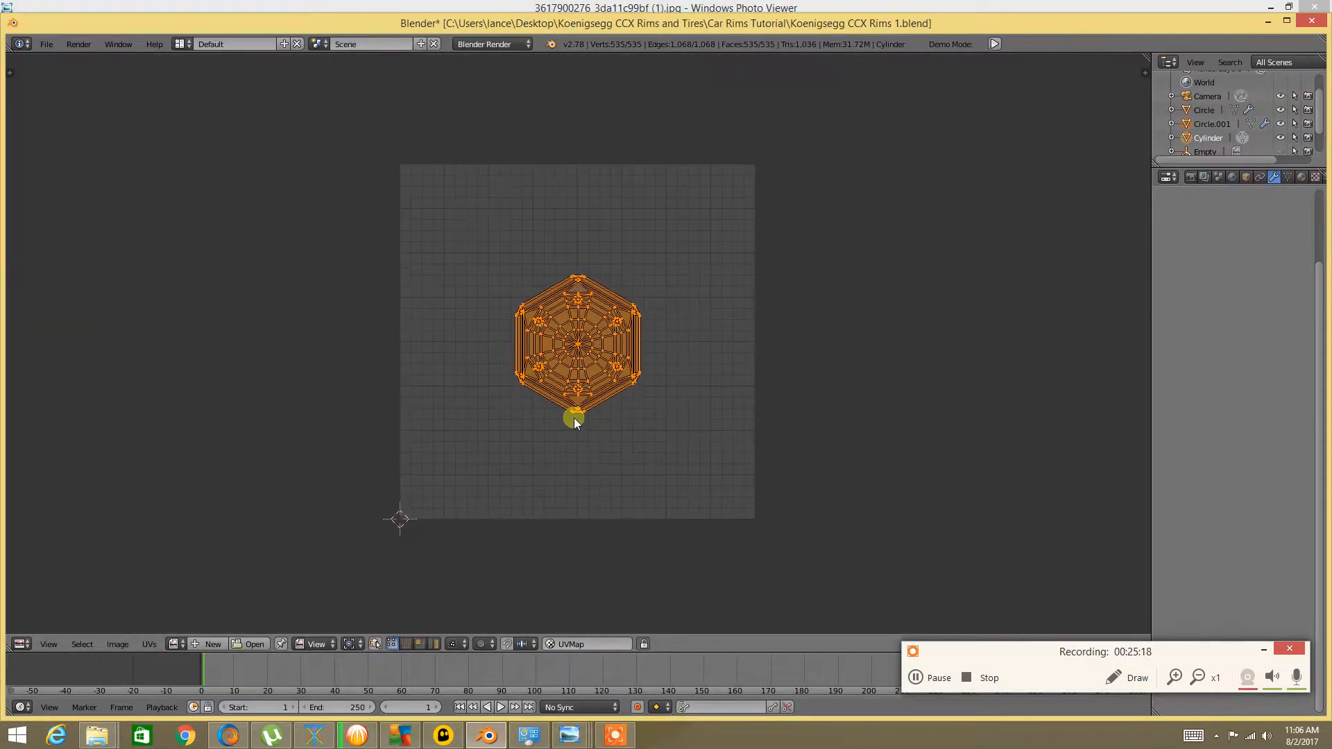
Switch from the UV layout back to the 3D view, deselect the nut's mesh and return to Object Mode
click(21, 644)
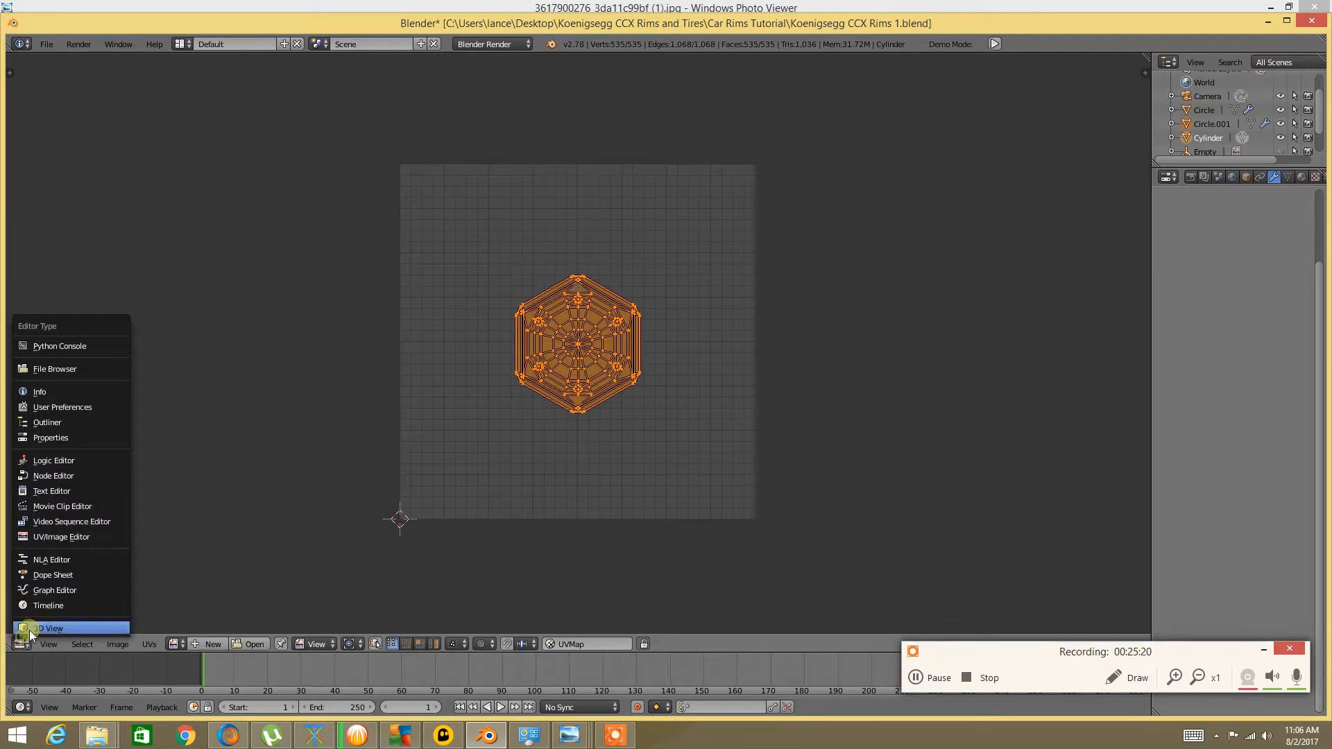
click(31, 628)
scroll(458, 409, down, 8)
key(a)
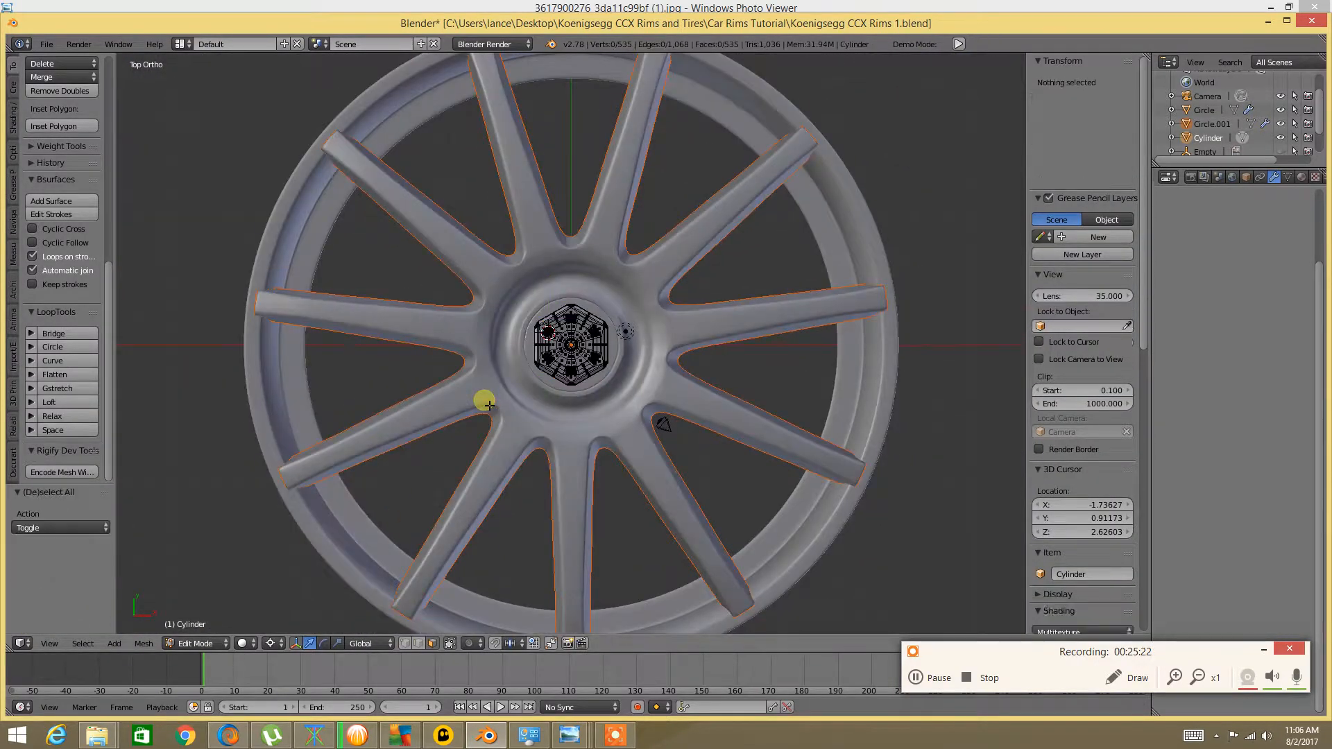
key(Tab)
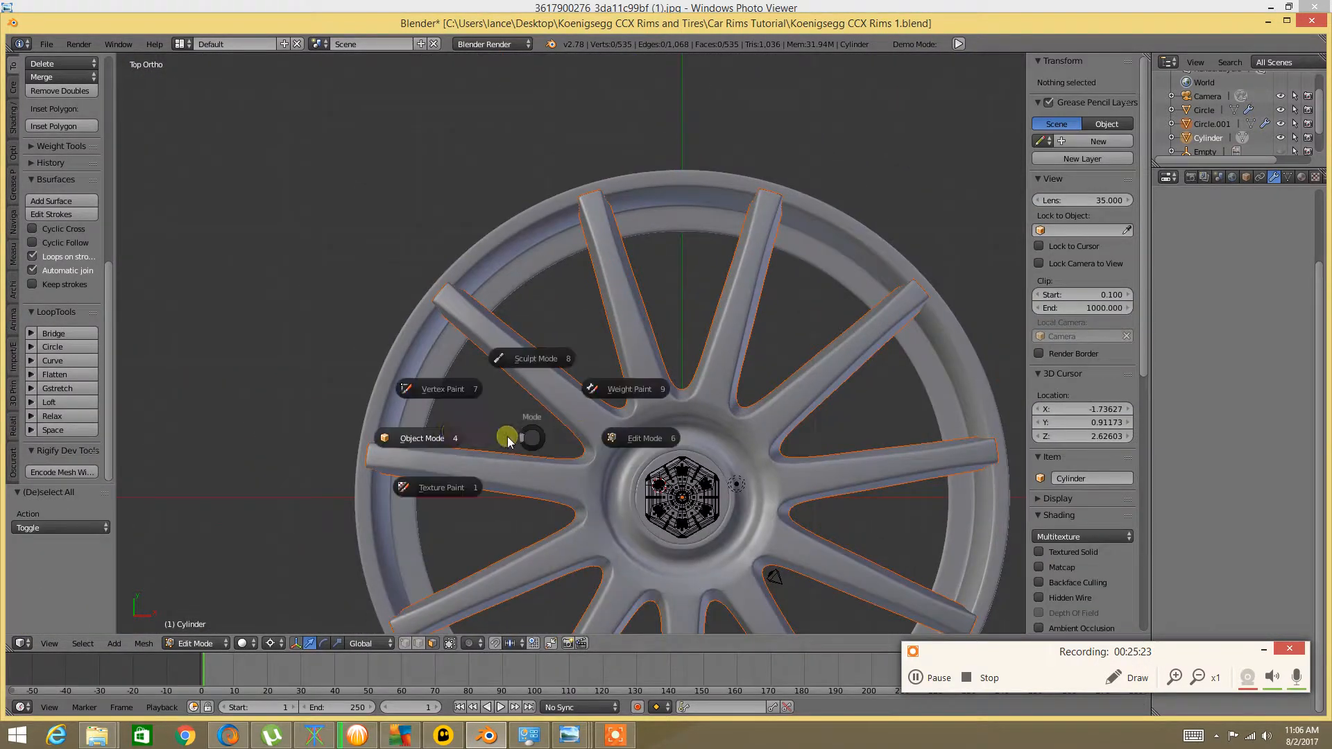
click(445, 442)
Select only the hexagonal centre nut and add a Subdivision Surface modifier with 2 view subdivisions
scroll(586, 437, up, 4)
middle_drag(589, 440, 404, 254)
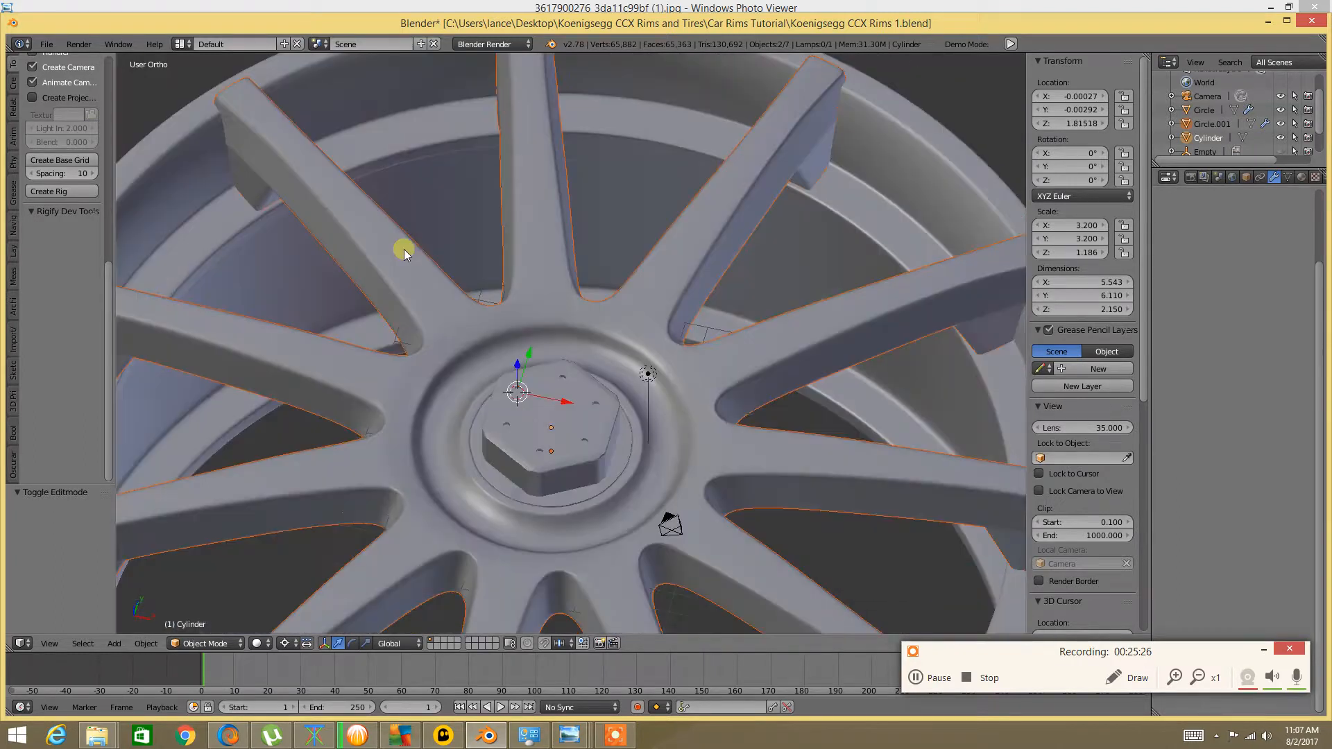
scroll(507, 416, up, 3)
key(a)
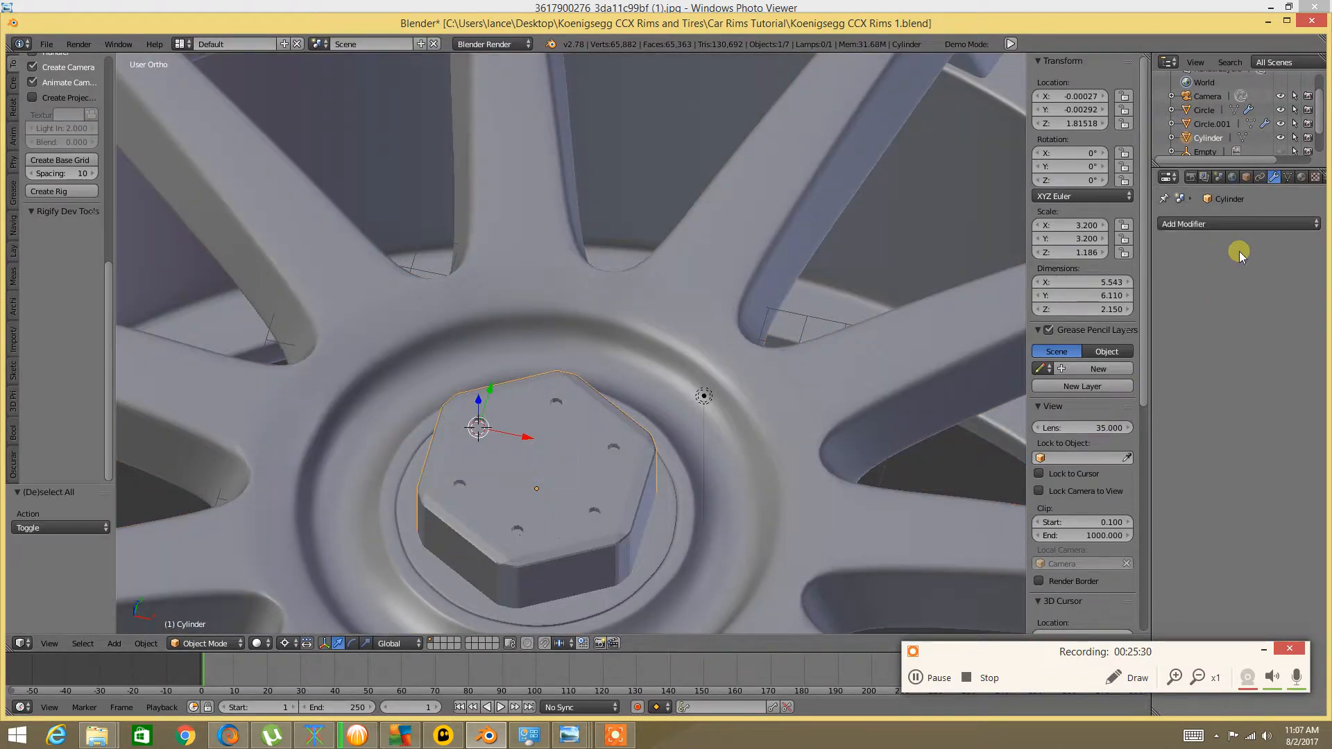
click(1232, 224)
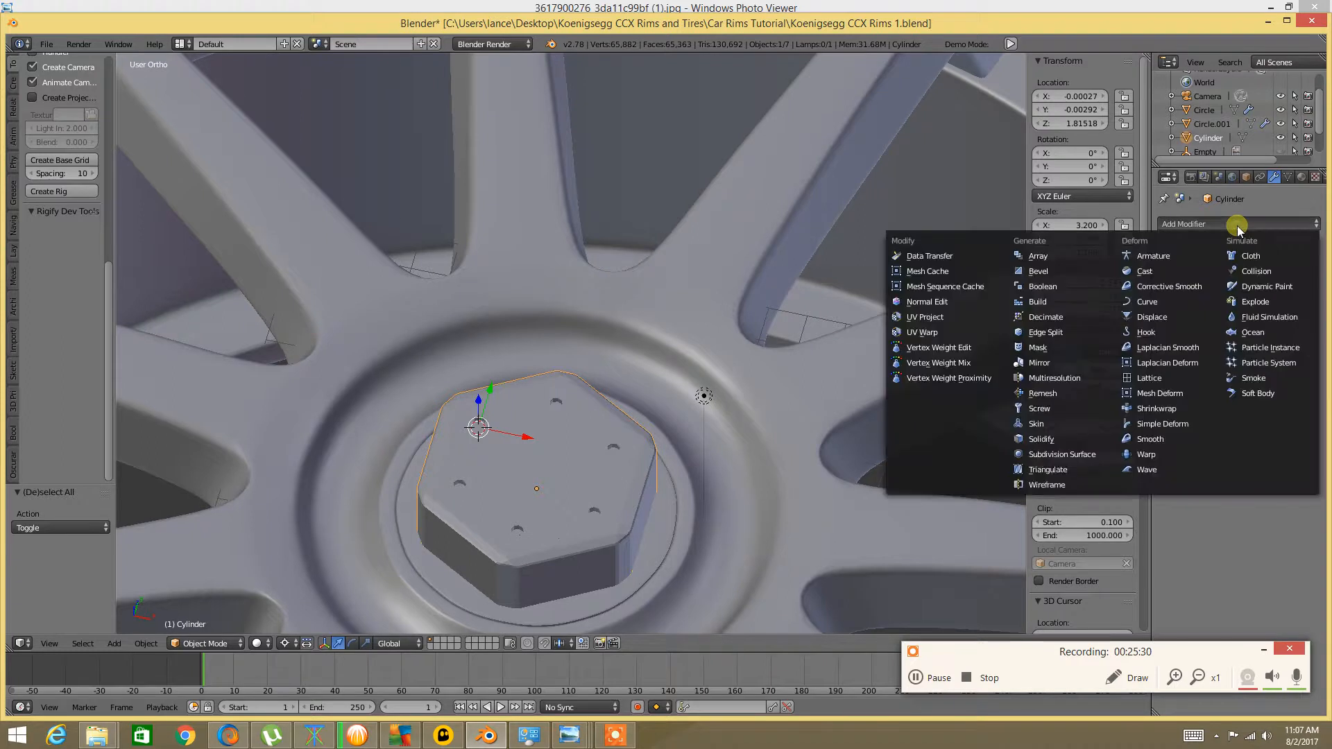
click(1052, 454)
click(1233, 351)
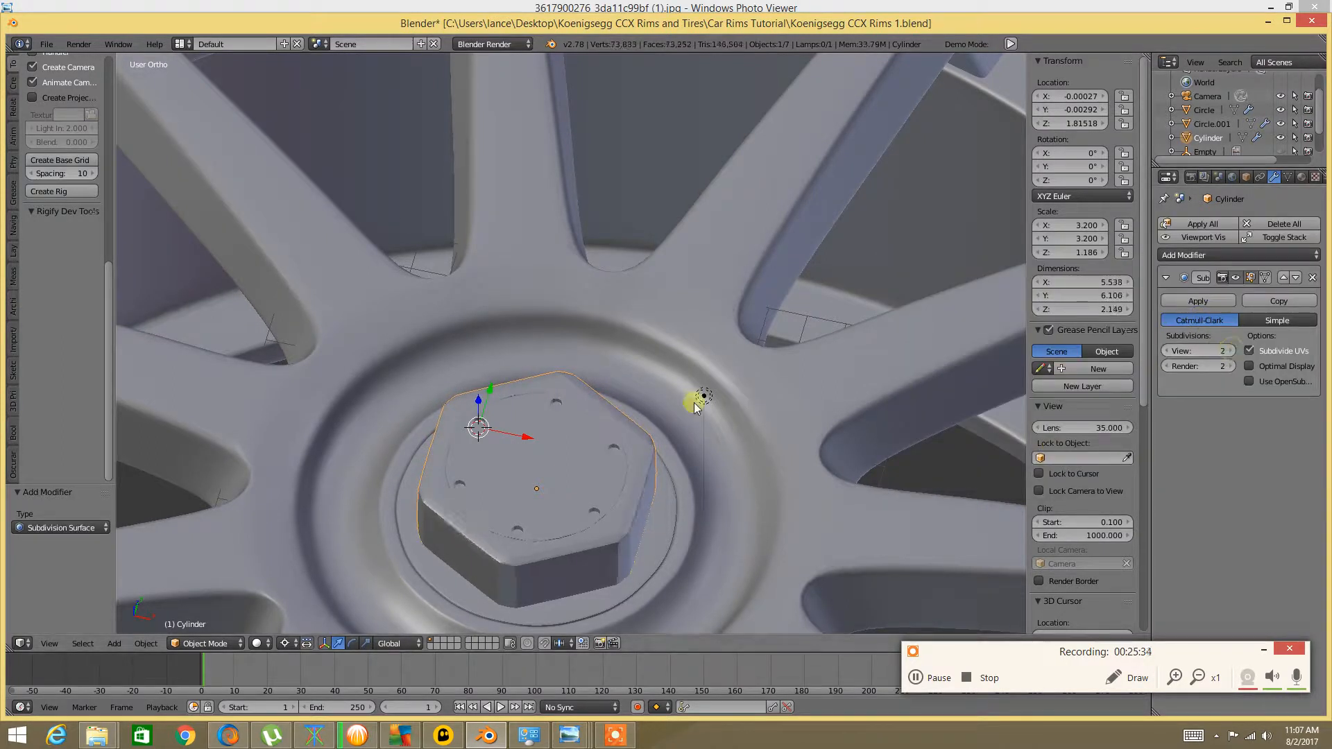
Examine the subdivided centre nut's holes, circular groove and bevelled edges from several angles
scroll(523, 455, up, 5)
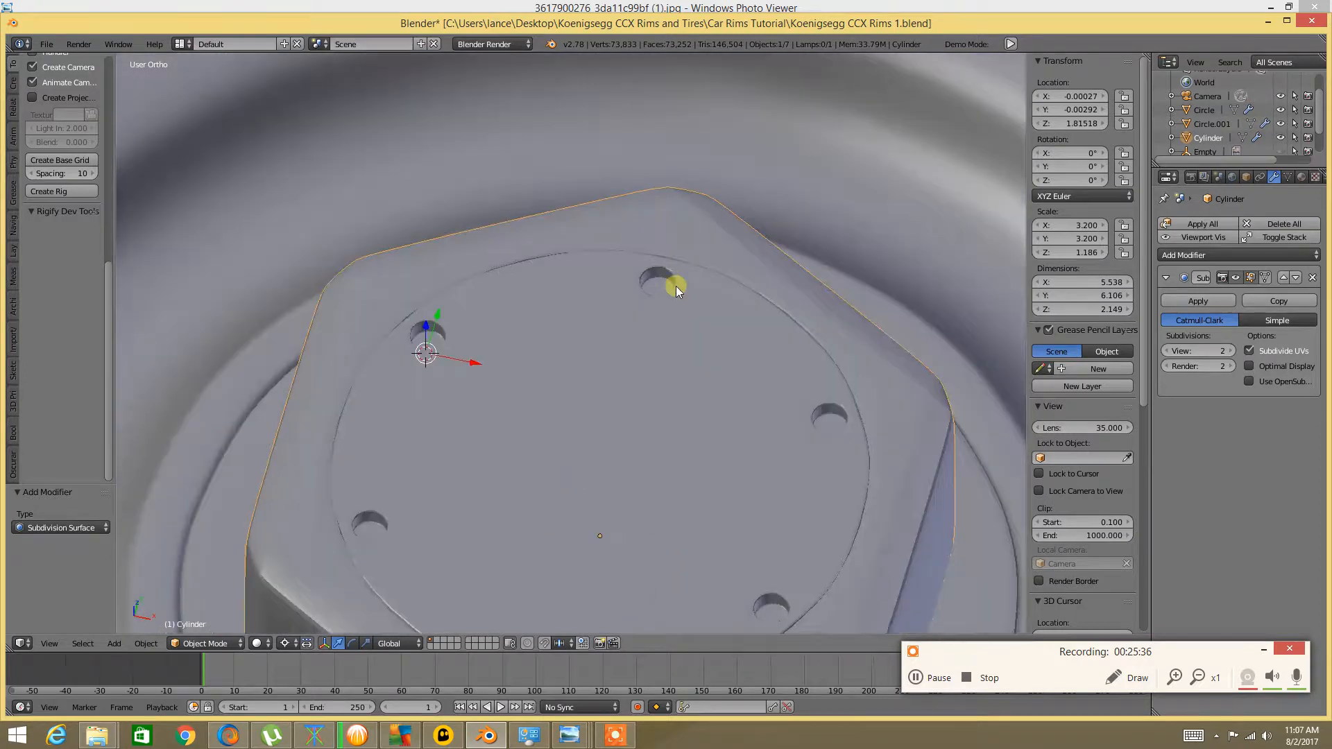
scroll(564, 322, down, 7)
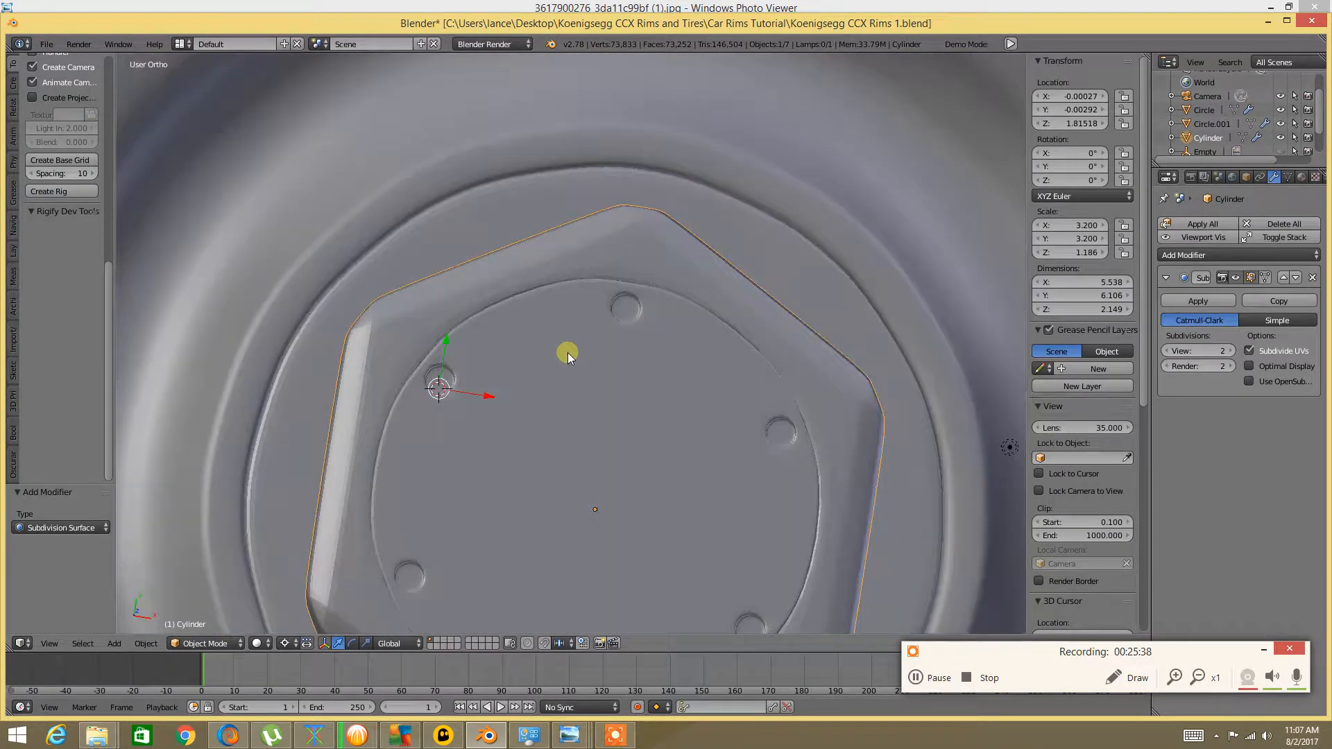
scroll(555, 326, up, 8)
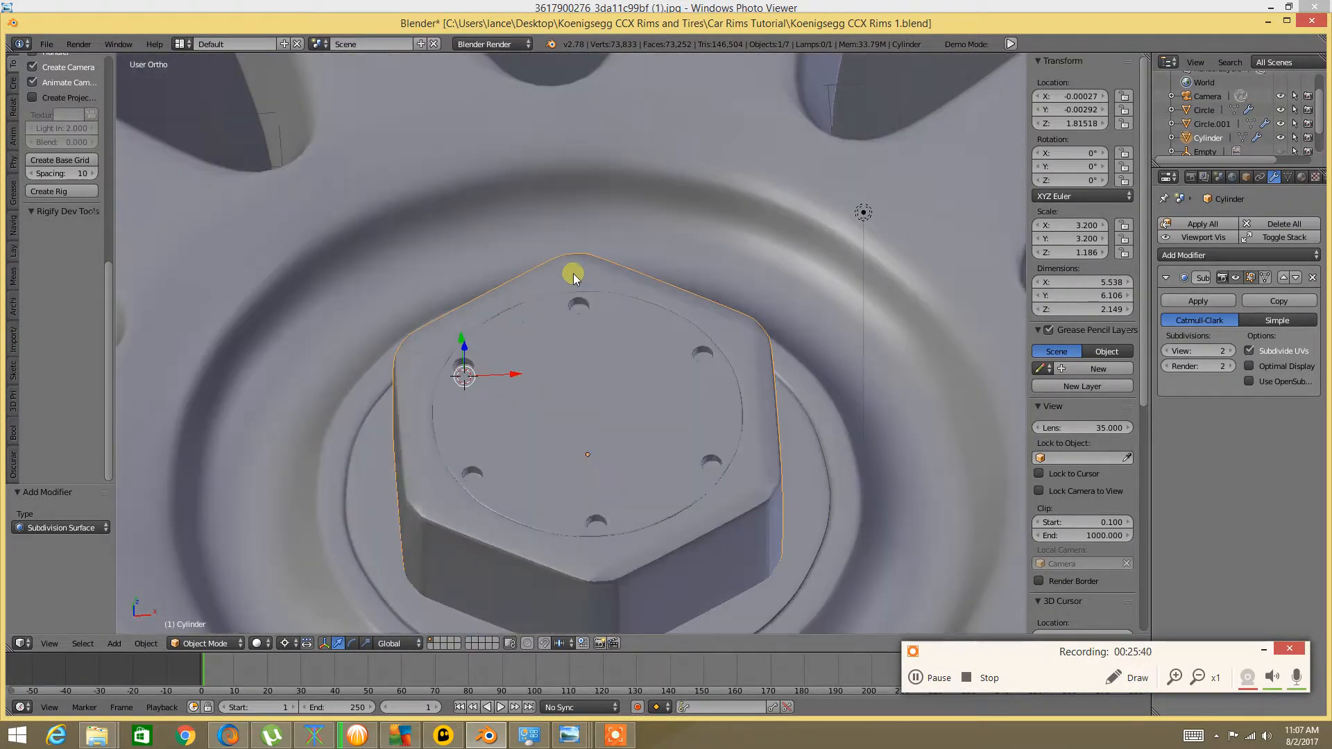
scroll(598, 409, down, 4)
middle_drag(597, 408, 580, 377)
scroll(606, 391, up, 4)
scroll(601, 367, down, 8)
scroll(40, 247, up, 4)
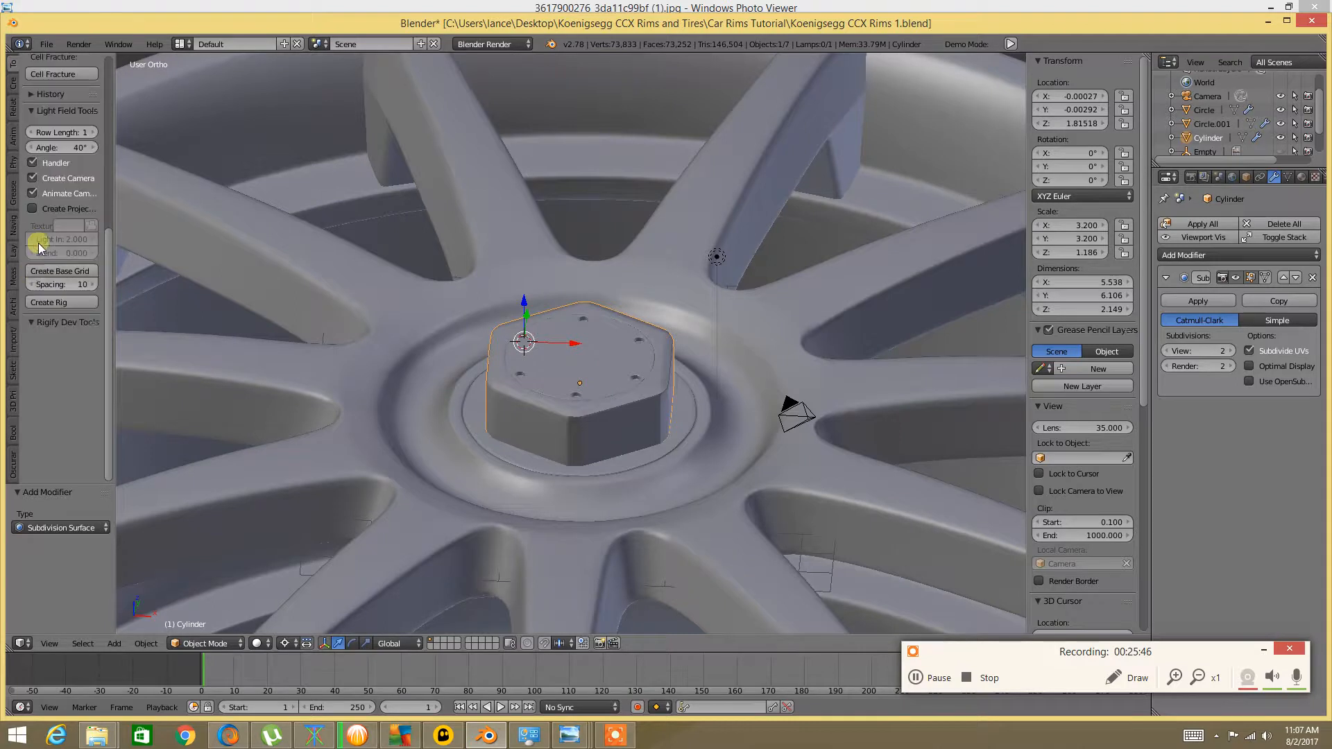
Apply smooth shading to the centre nut and deselect it
scroll(20, 75, up, 10)
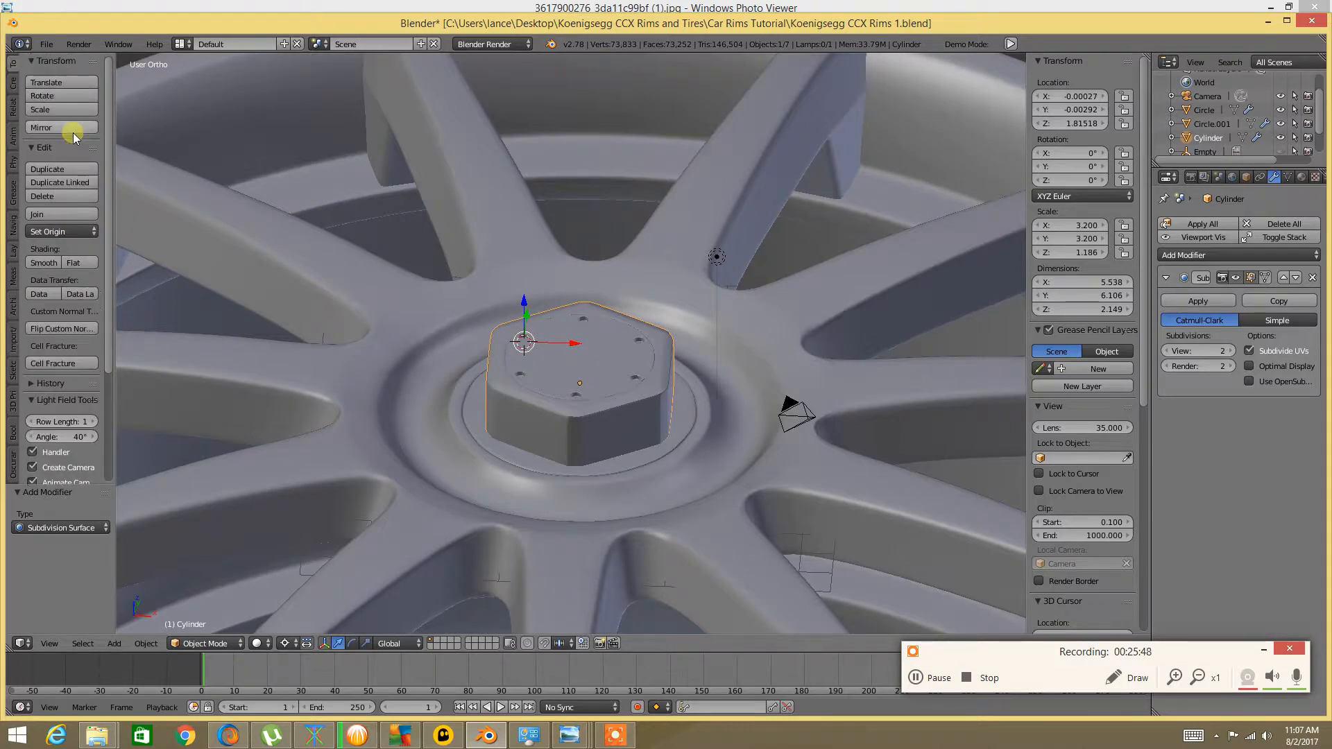
click(43, 264)
key(a)
Inspect the smooth-shaded nut, its holes and the surrounding spokes up close, at an angle and from the top view
scroll(538, 369, up, 4)
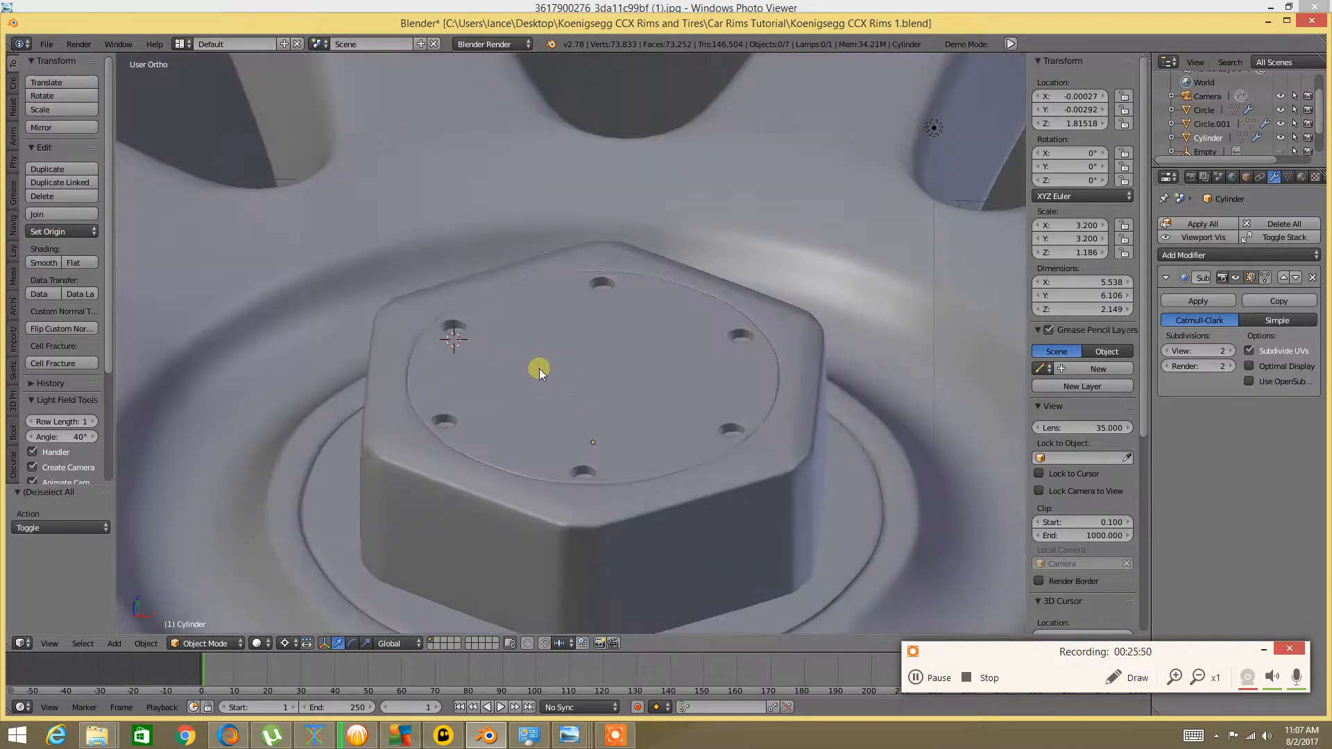
shift+middle_drag(483, 303, 480, 268)
scroll(480, 268, up, 3)
scroll(480, 269, down, 5)
middle_drag(392, 357, 398, 235)
middle_drag(509, 350, 533, 329)
key(KP_7)
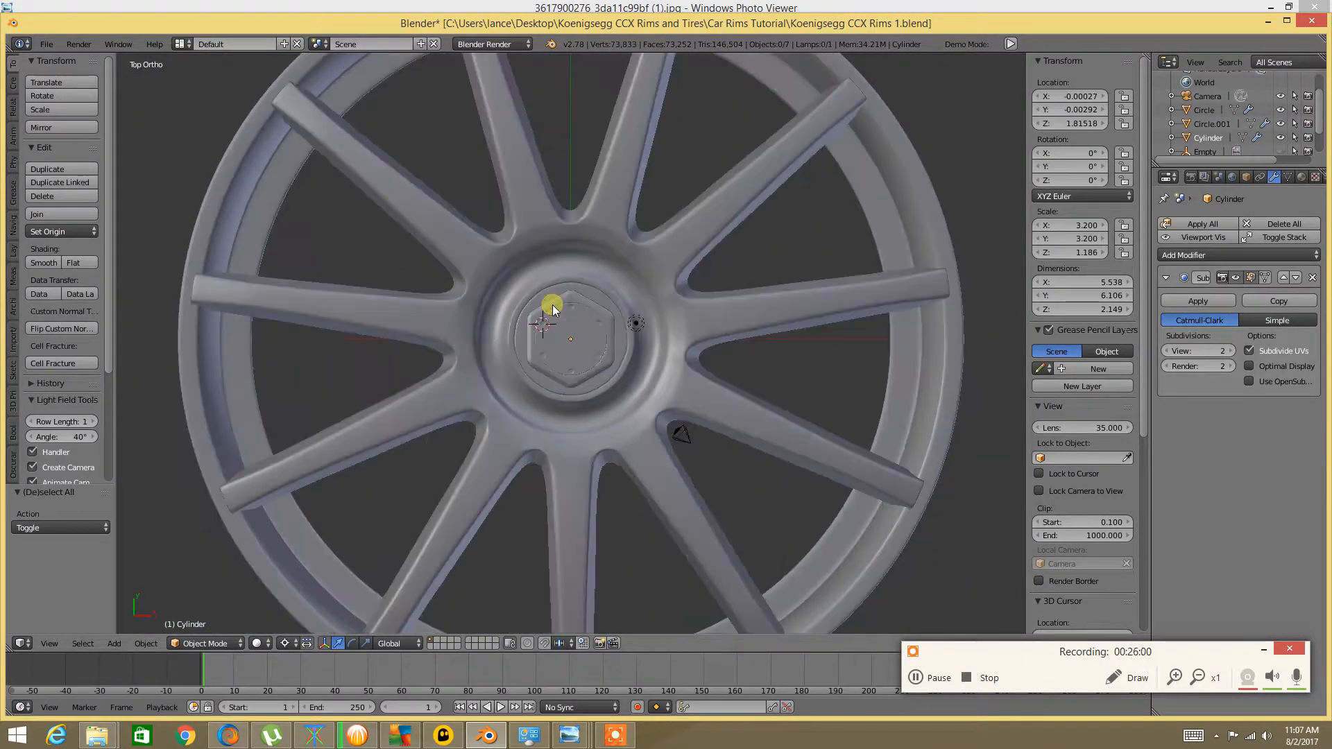
scroll(552, 305, up, 8)
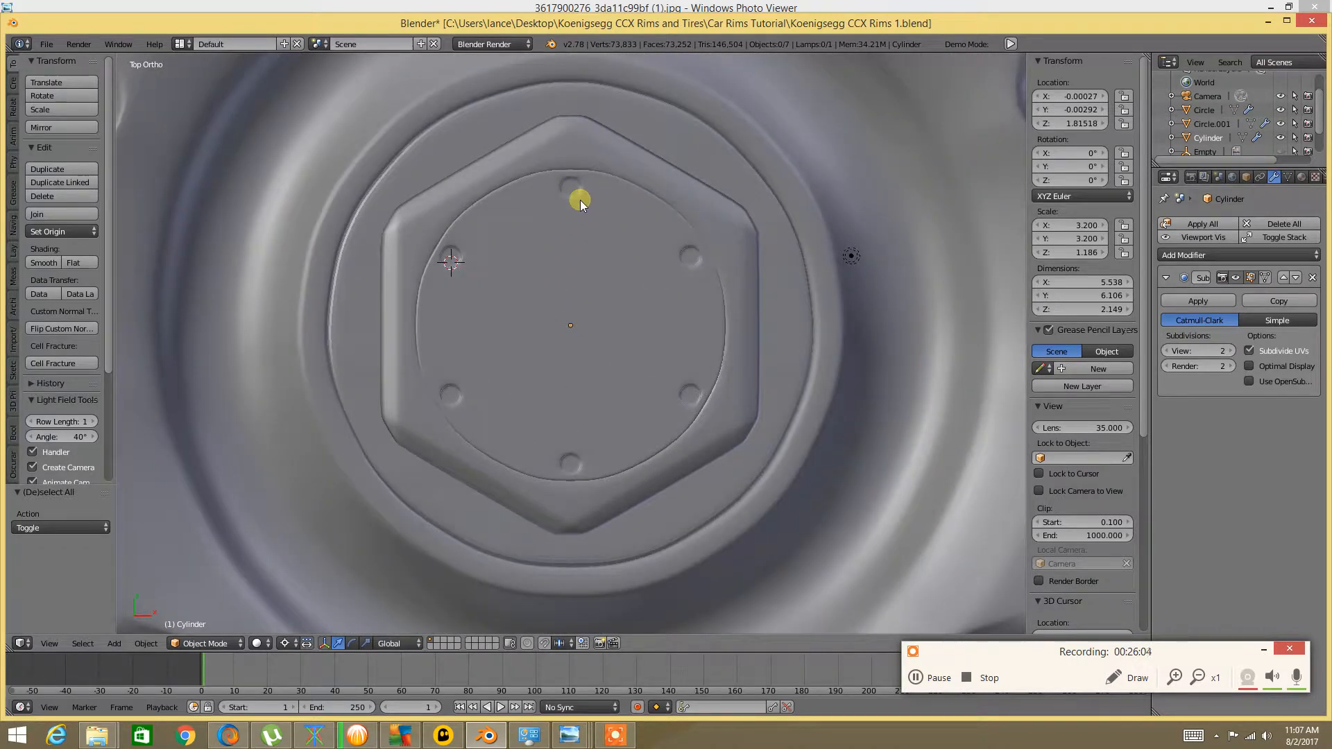
scroll(581, 199, down, 8)
scroll(606, 240, up, 10)
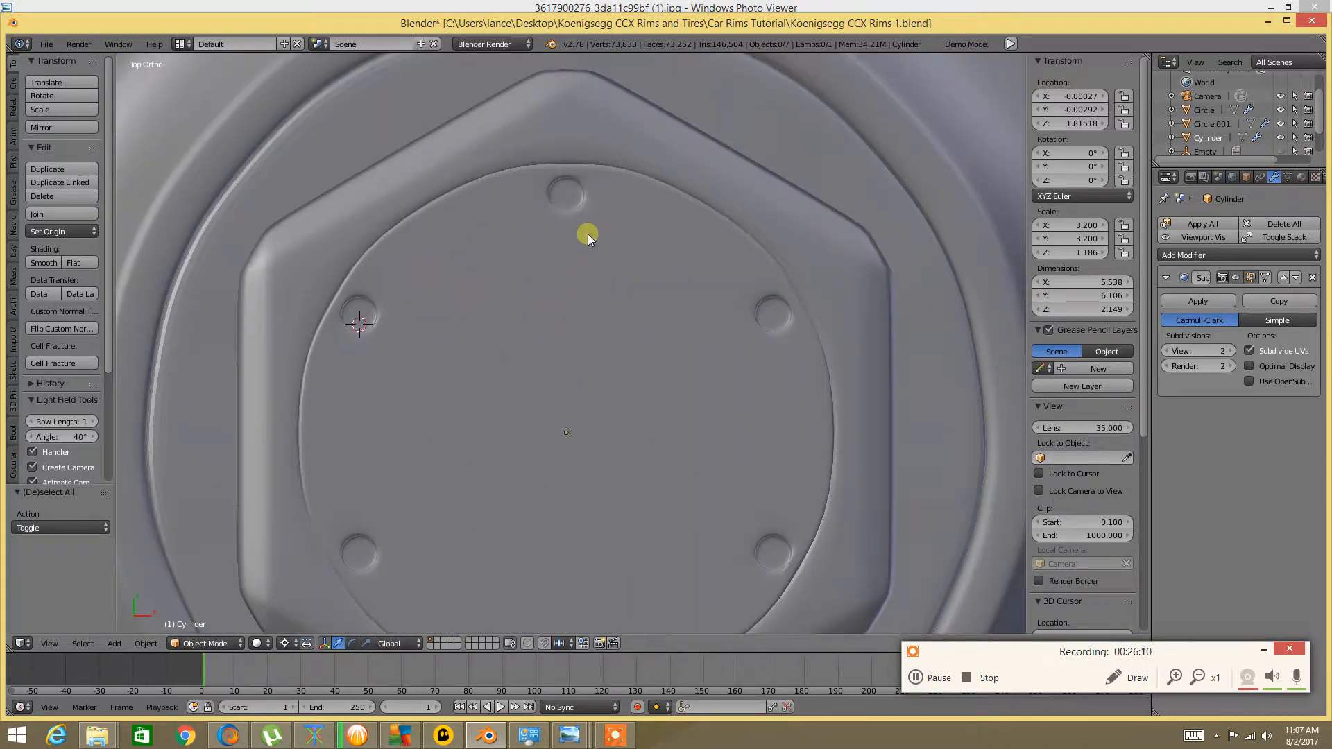
scroll(611, 209, down, 8)
shift+middle_drag(569, 212, 590, 251)
shift+middle_drag(464, 363, 608, 330)
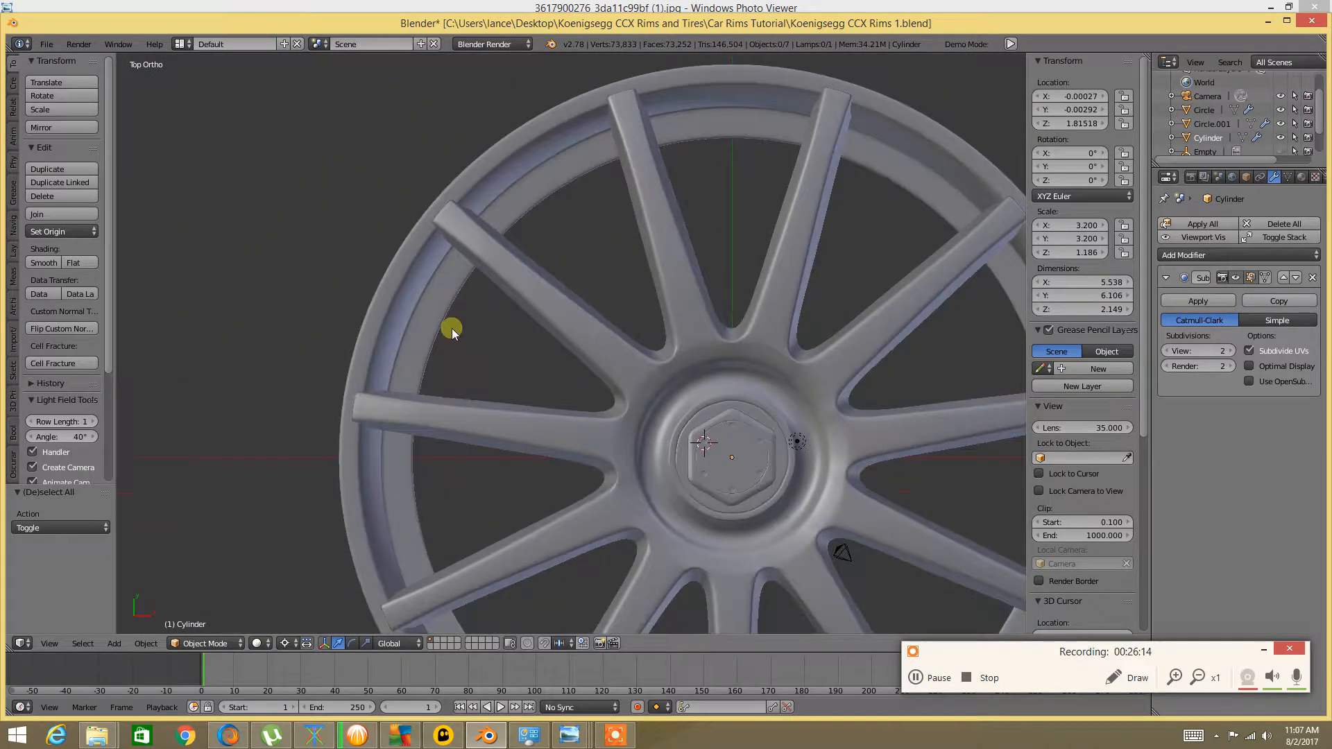
scroll(450, 329, up, 4)
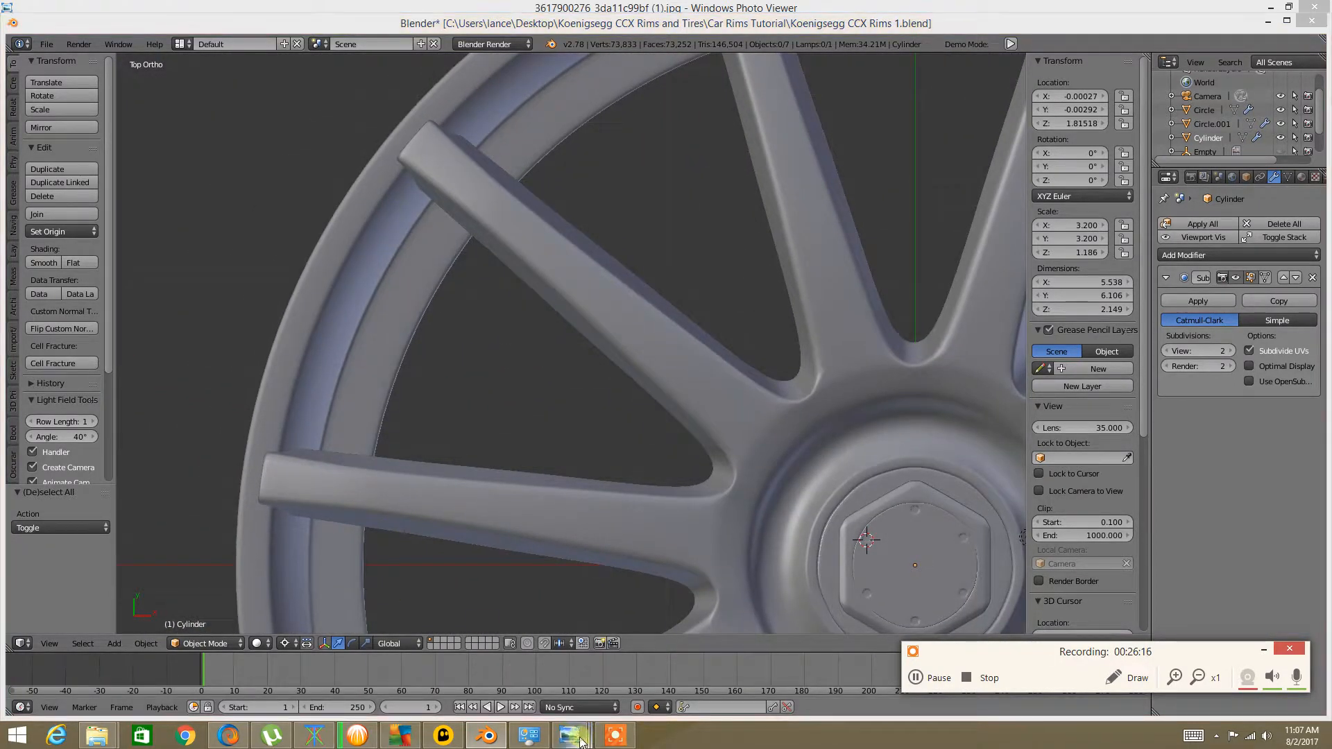
mouse_move(582, 741)
click(694, 659)
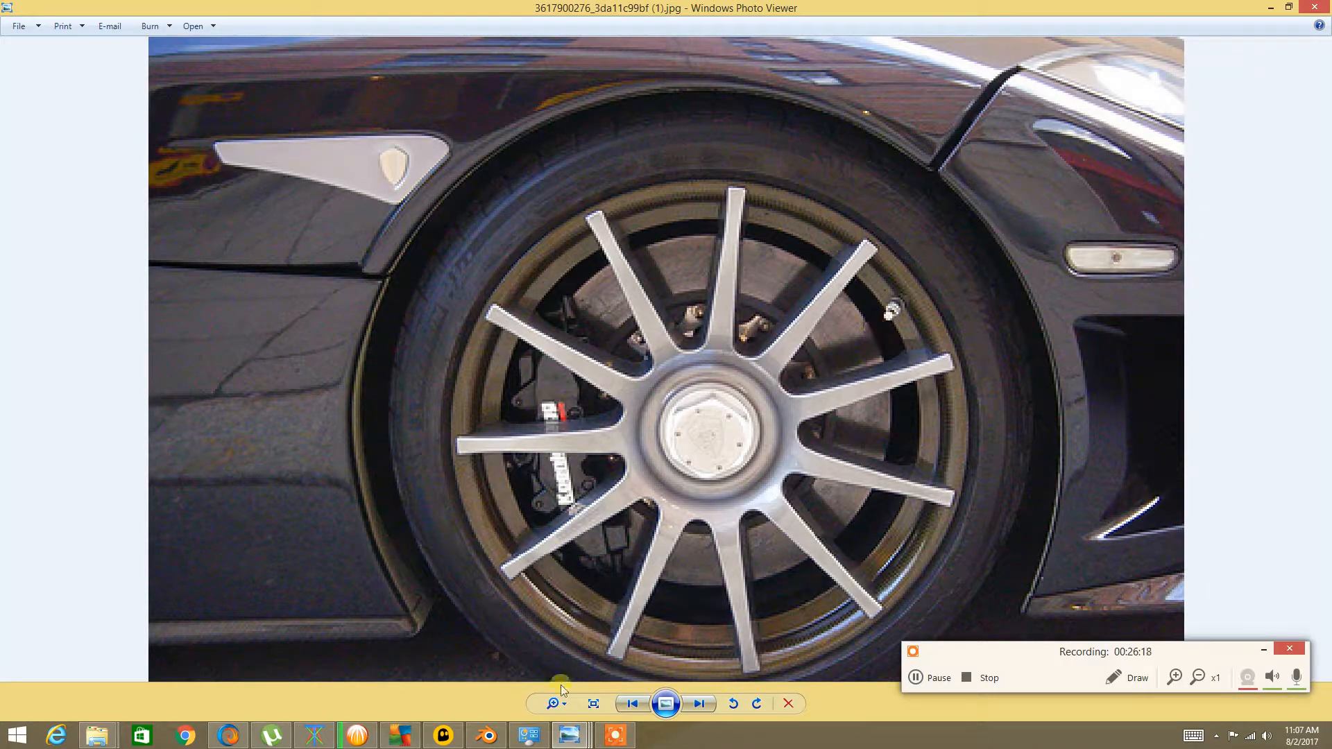
click(486, 736)
Select the rim barrel and the spokes together and isolate them in local view
scroll(565, 418, down, 3)
middle_drag(563, 416, 560, 351)
right_click(482, 440)
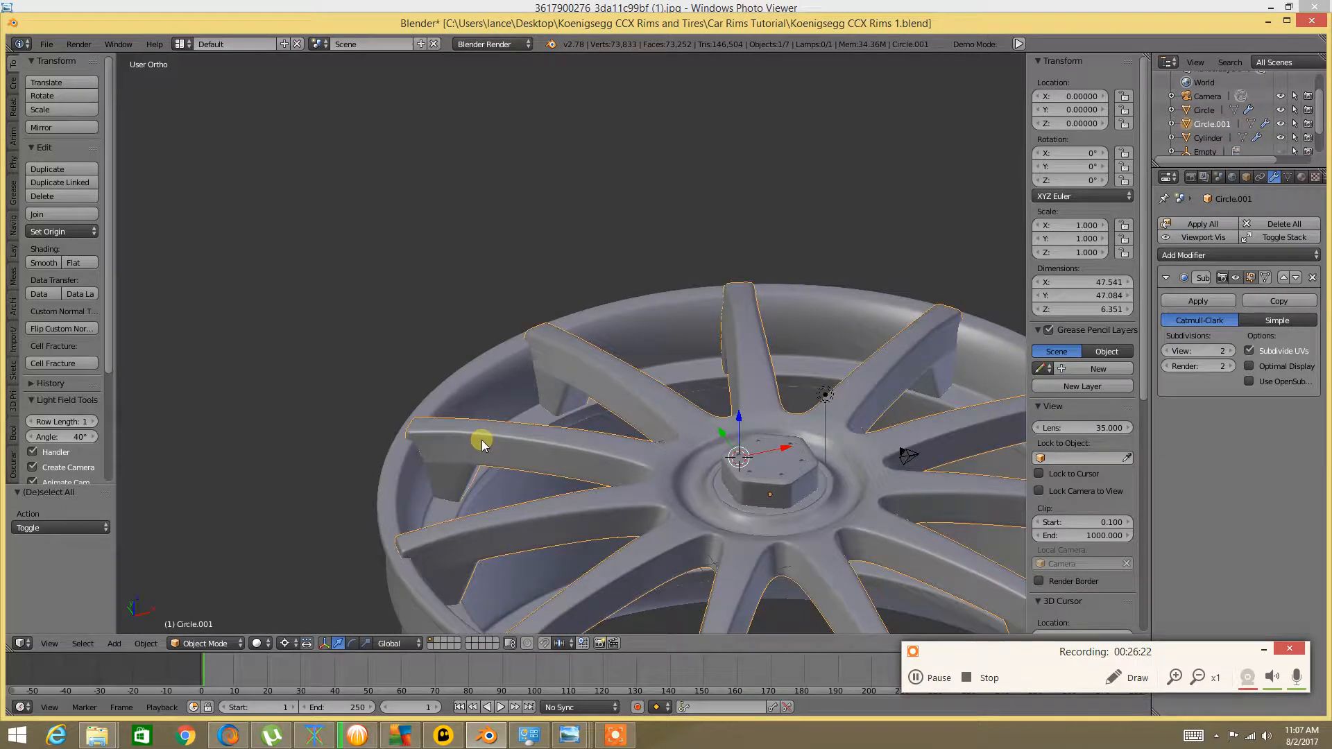
right_click(386, 488)
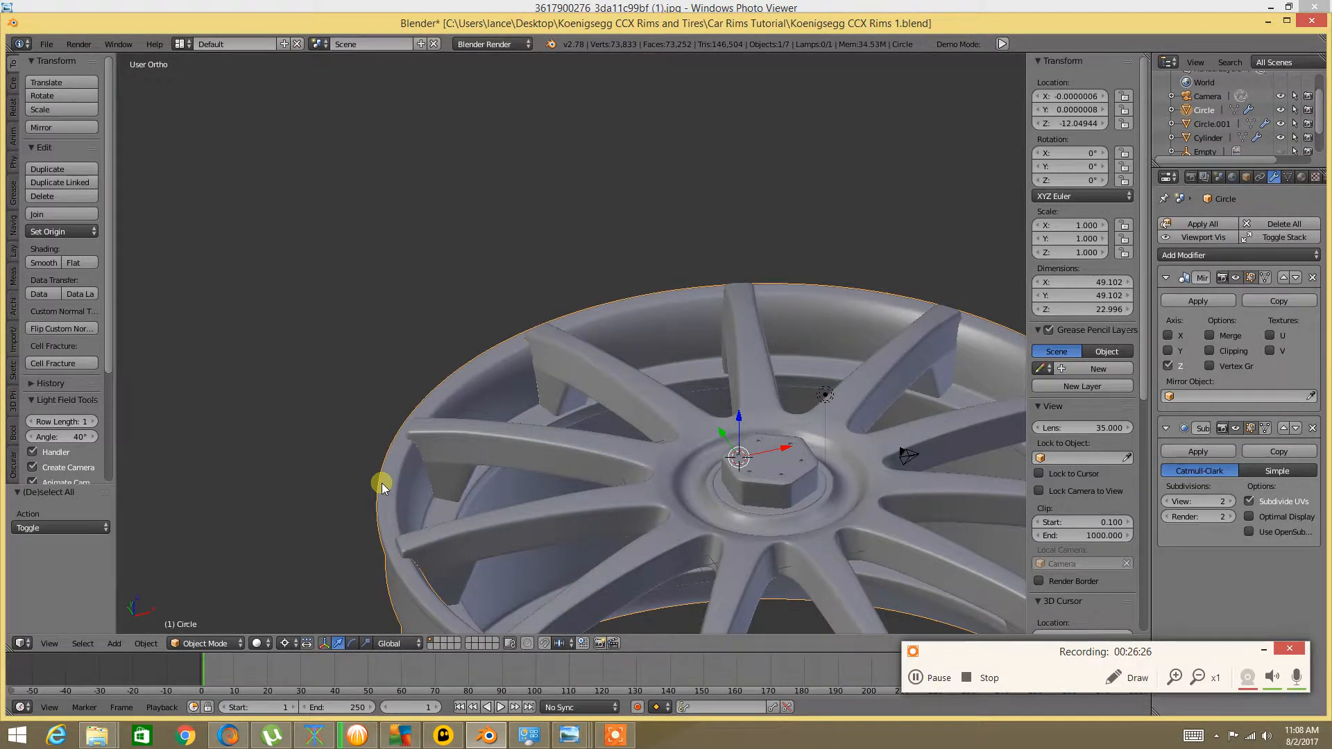
key(KP_Divide)
key(KP_Divide)
right_click(447, 455)
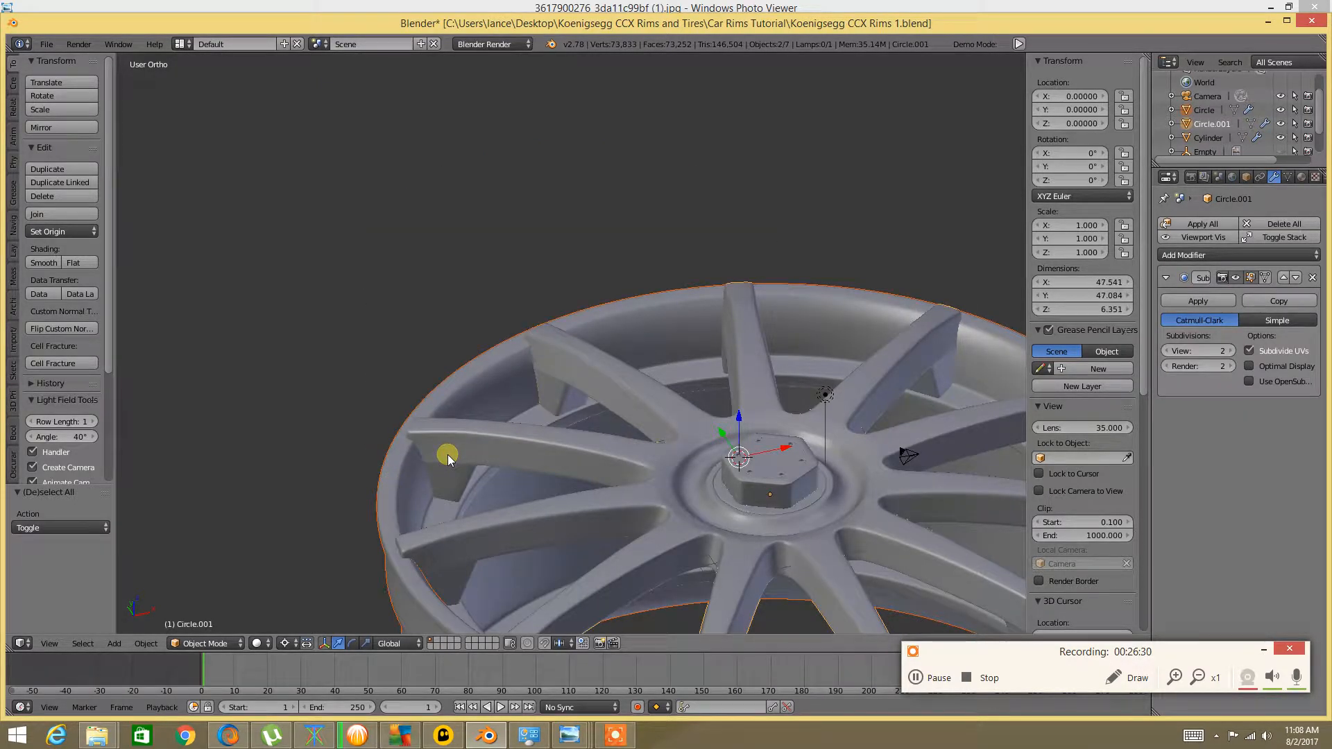
key(KP_Divide)
scroll(351, 419, up, 2)
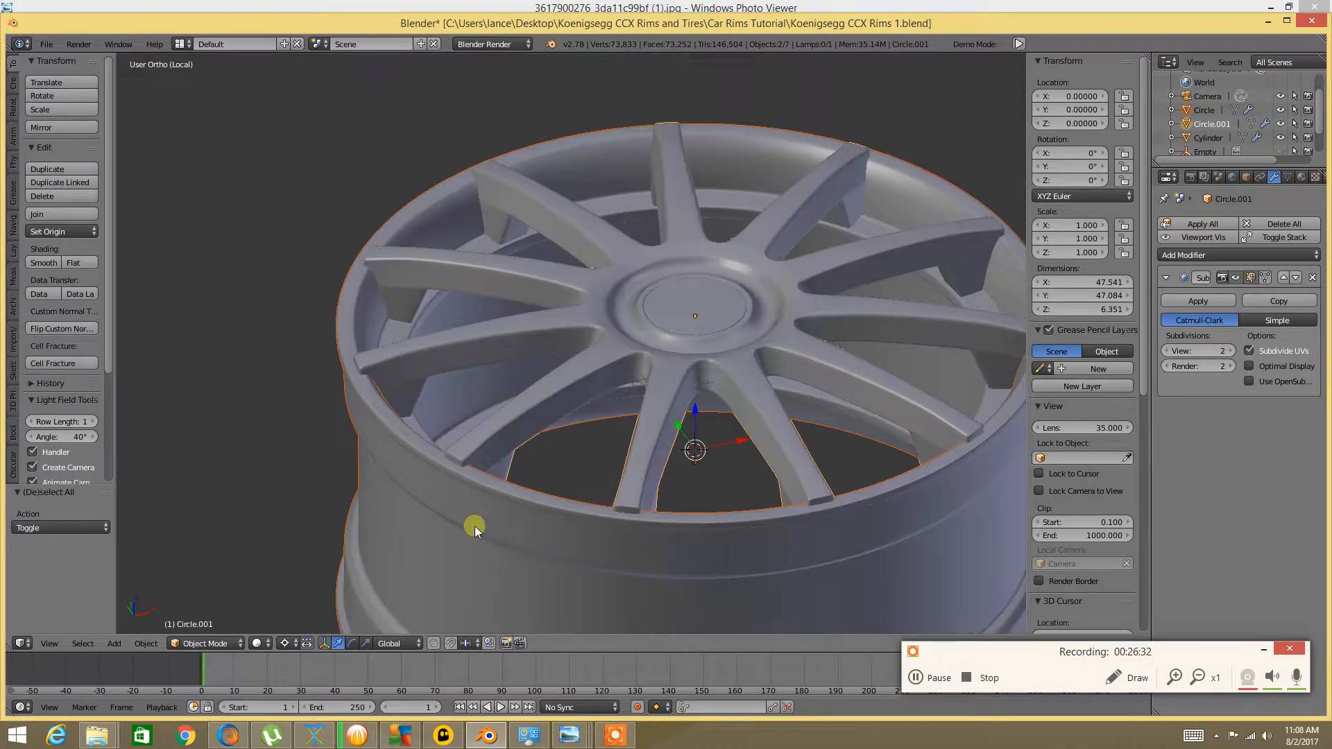
middle_drag(455, 458, 465, 424)
scroll(465, 420, down, 5)
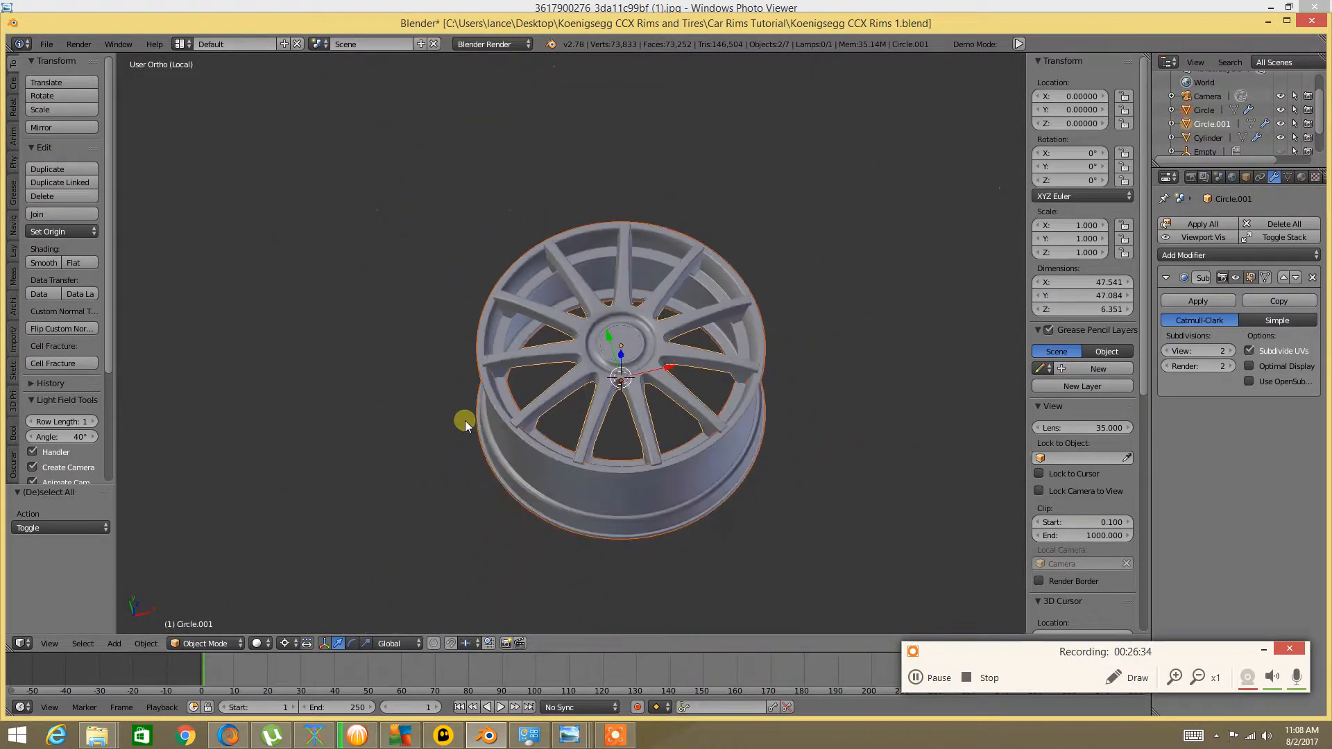
Deselect everything and add a mesh cylinder in the empty area below the rim in top view
key(KP_7)
scroll(456, 423, up, 2)
key(a)
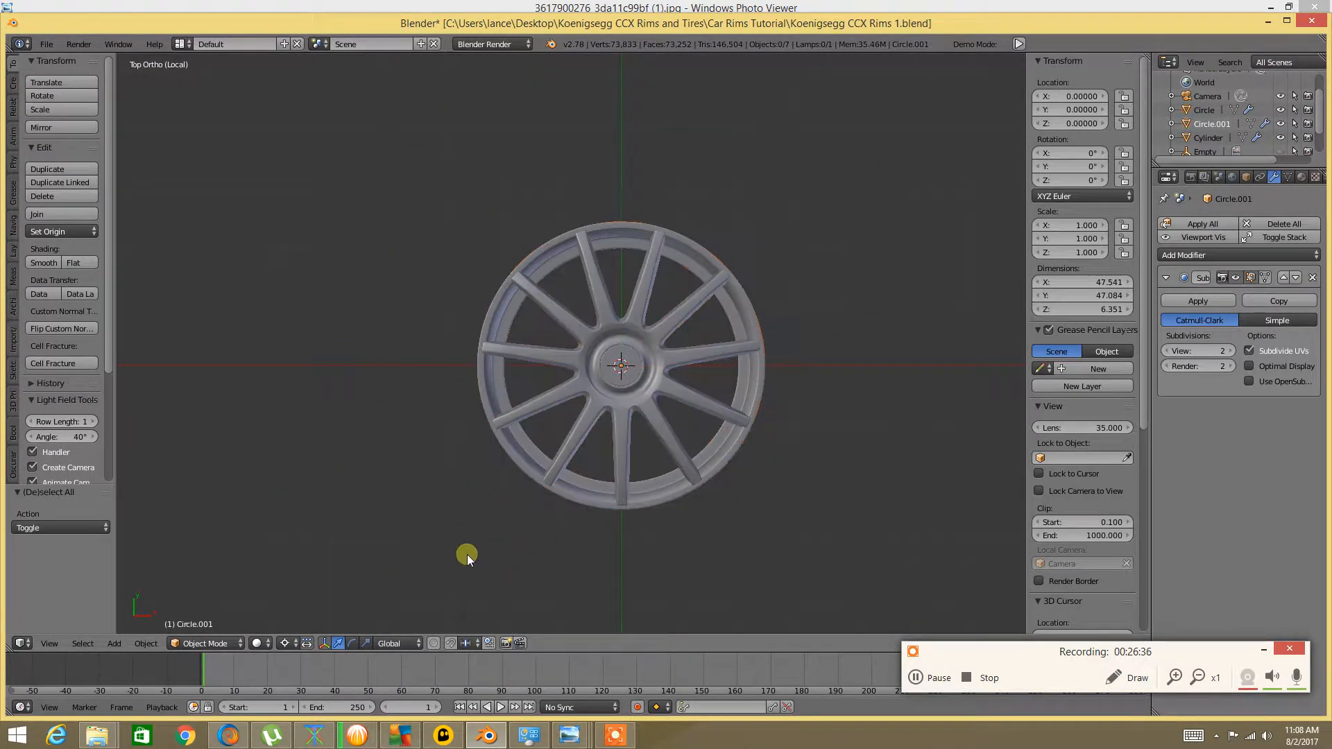
shift+middle_drag(468, 555, 511, 444)
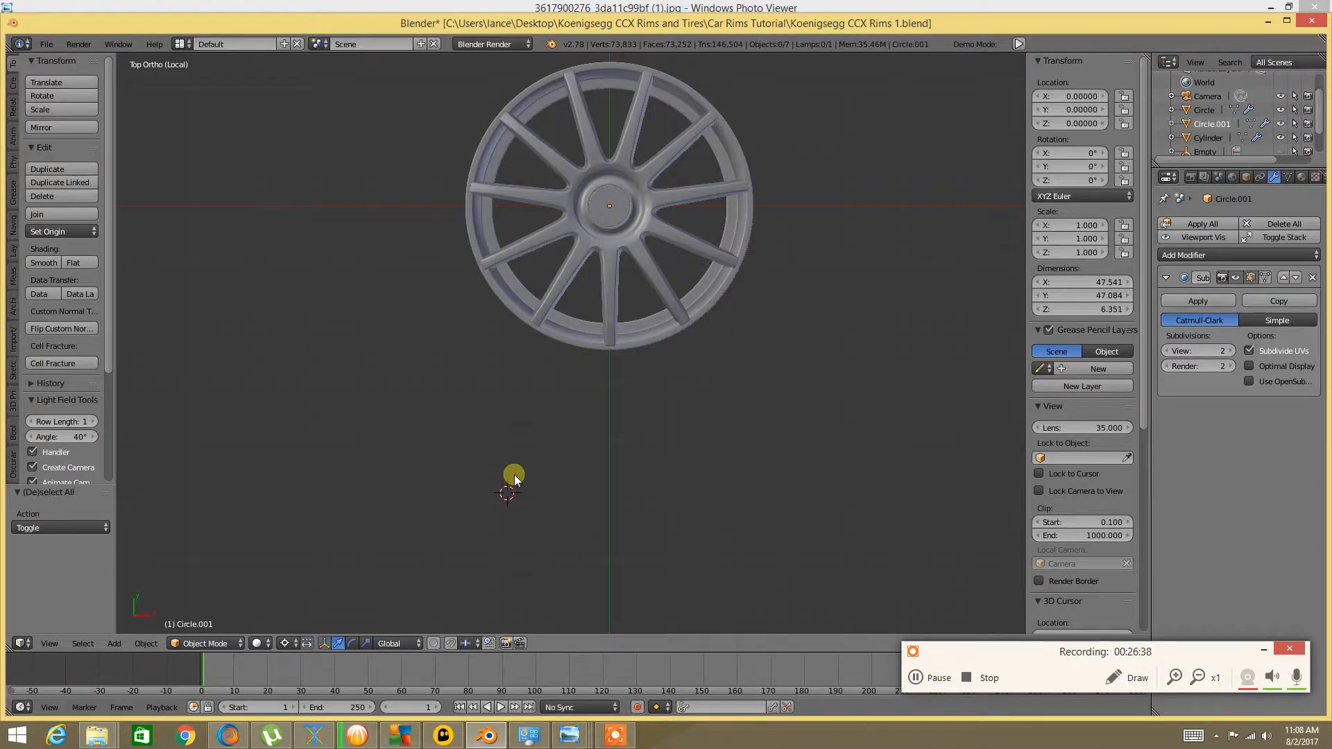
key(space)
mouse_move(517, 468)
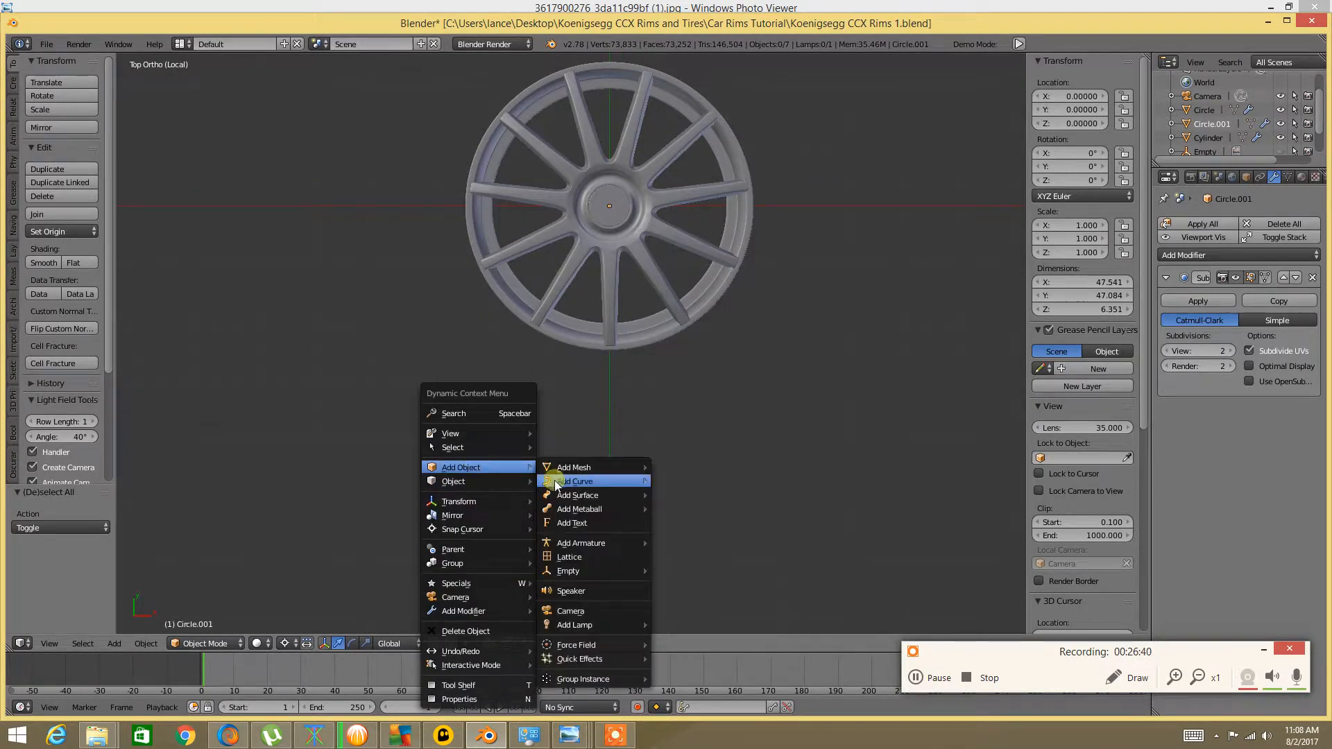
mouse_move(607, 468)
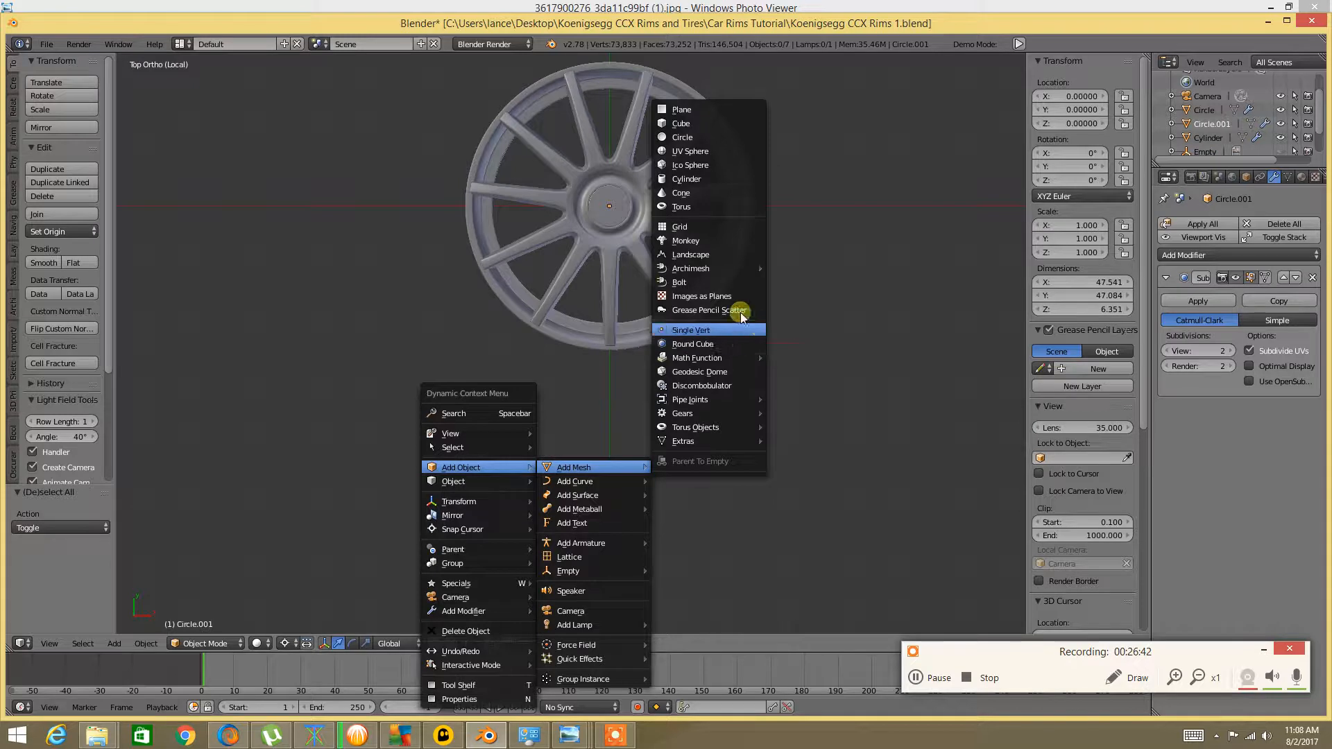
click(687, 179)
Set the new cylinder's vertex count to 32
middle_drag(519, 441, 559, 437)
scroll(530, 342, up, 8)
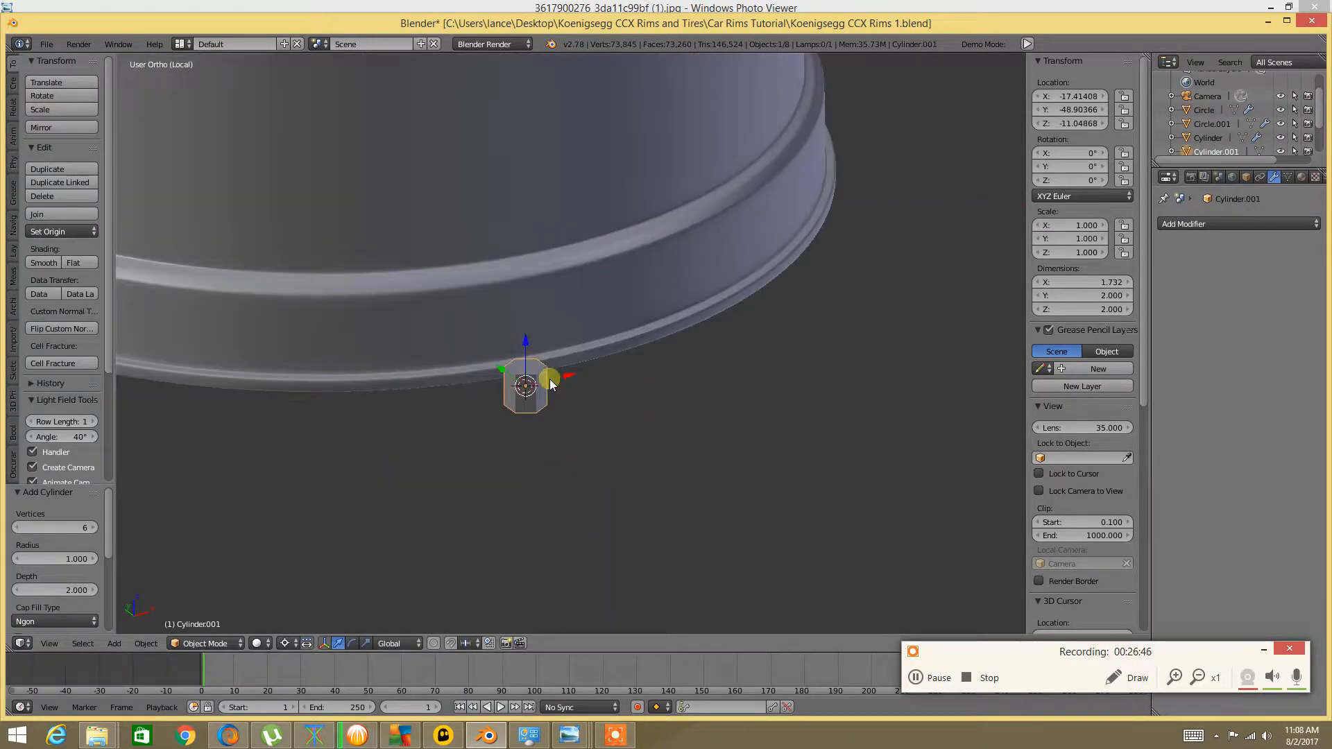
middle_drag(550, 379, 556, 363)
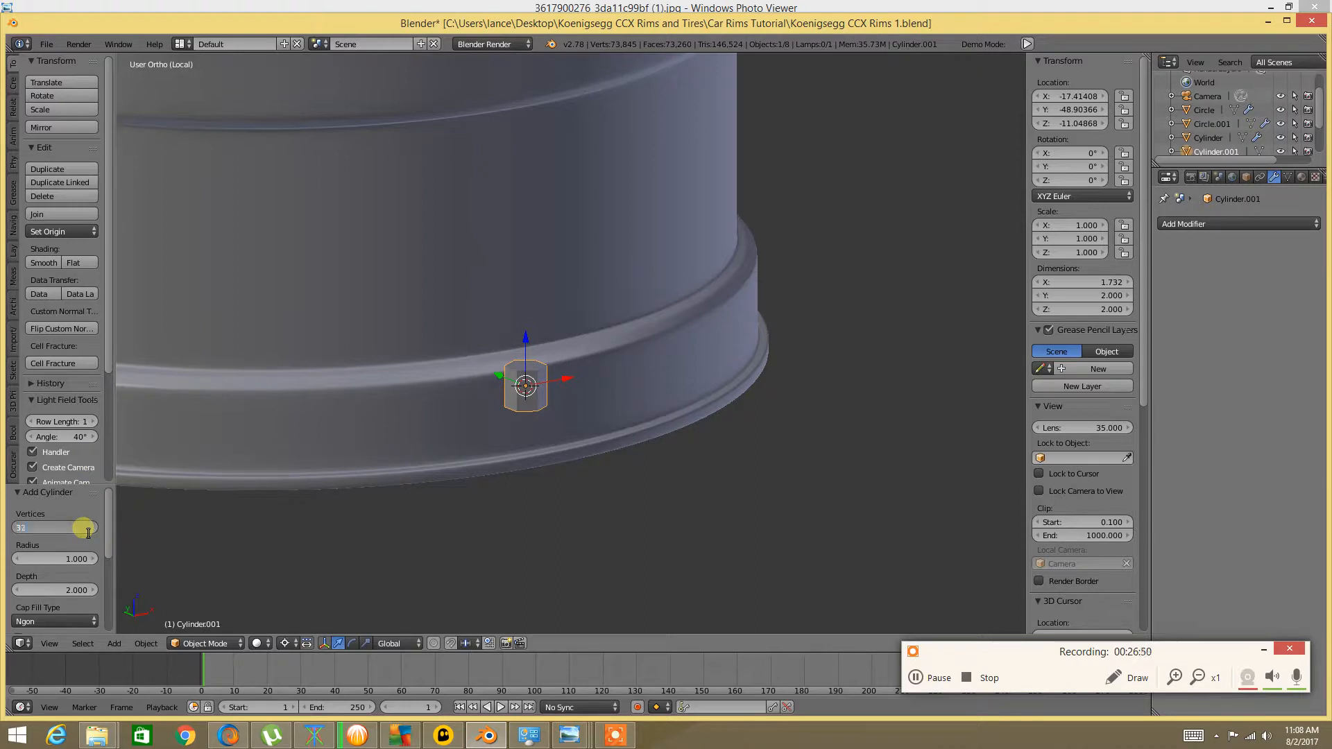
key(Return)
scroll(357, 340, up, 4)
scroll(356, 341, down, 4)
mouse_move(569, 735)
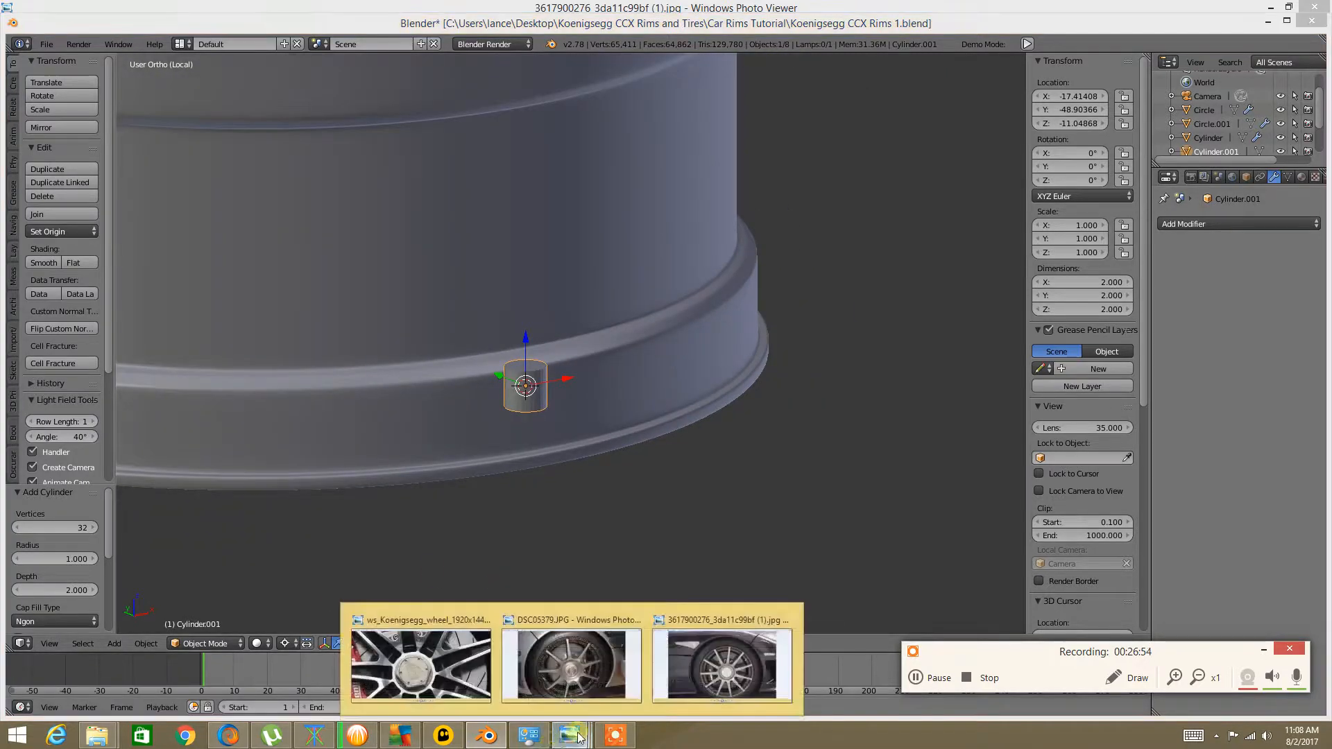
click(774, 641)
scroll(880, 325, up, 3)
scroll(860, 355, down, 3)
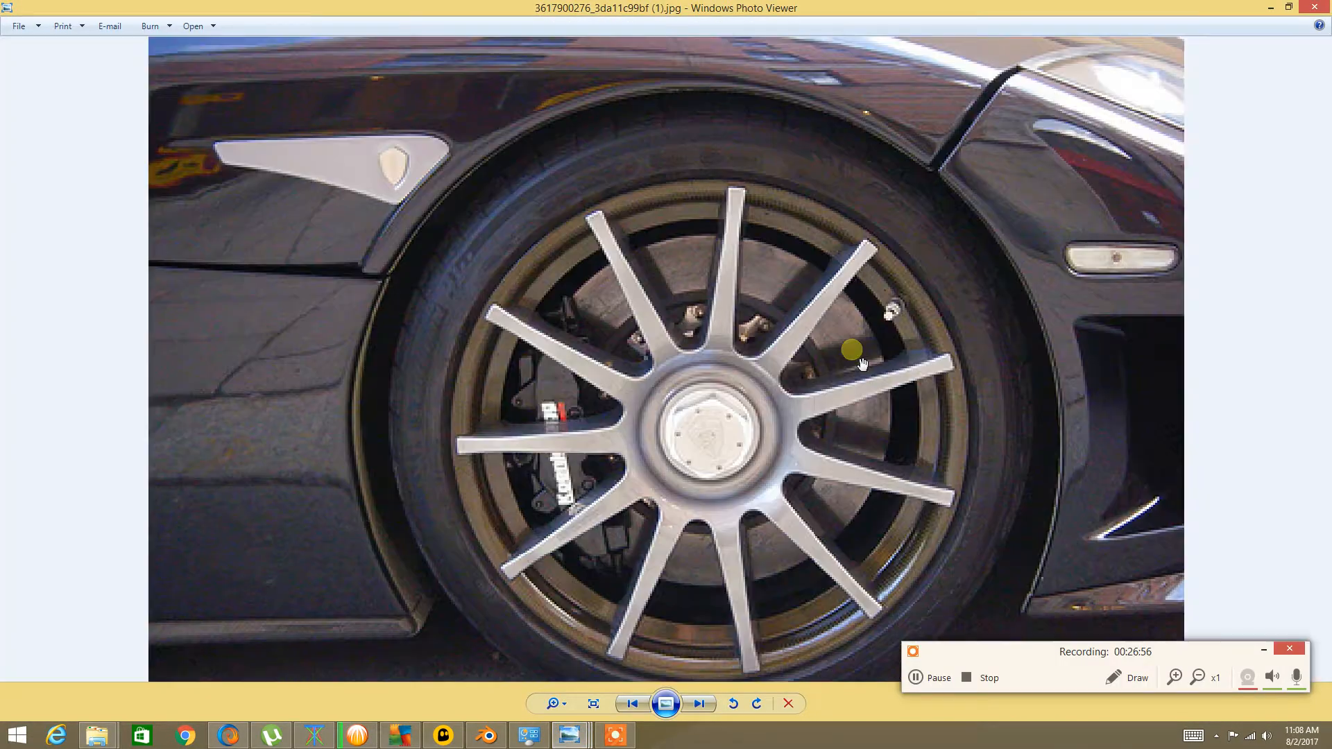
click(560, 744)
click(422, 670)
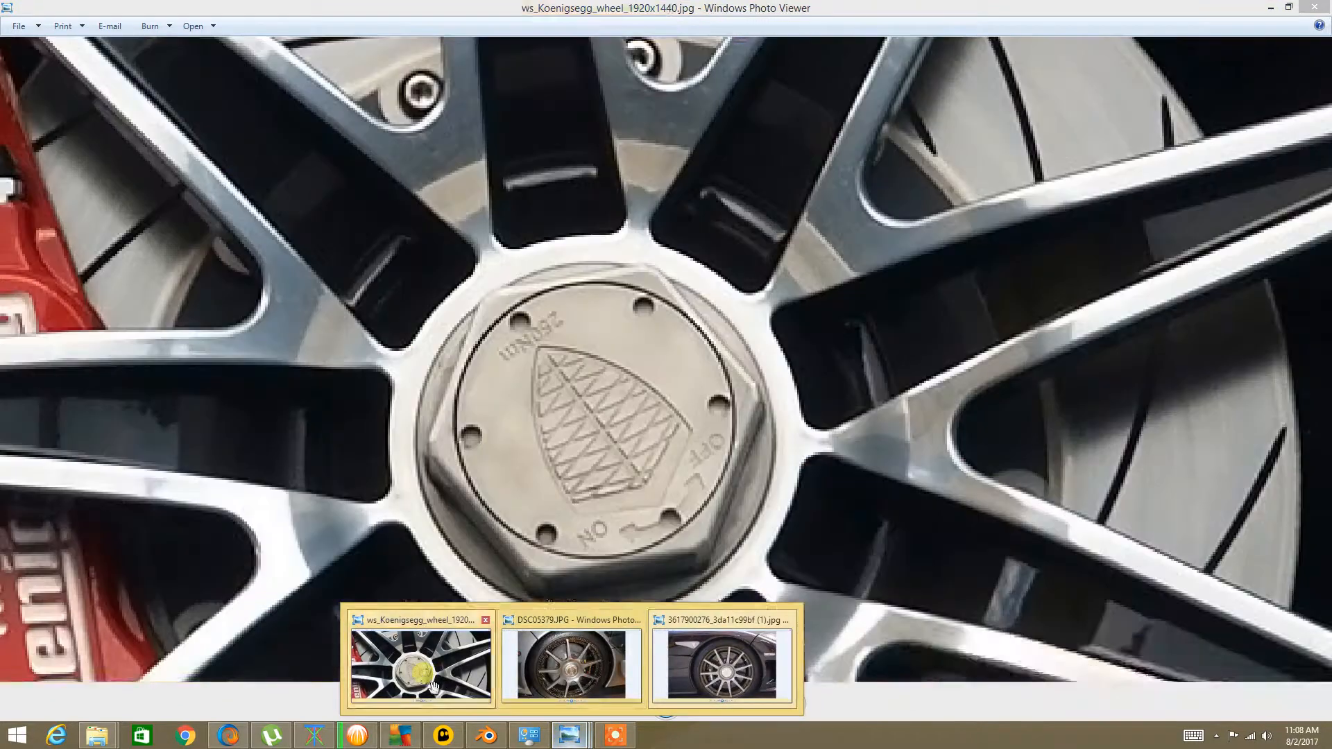
Return to Blender and set the new cylinder's vertex count to 20
click(488, 736)
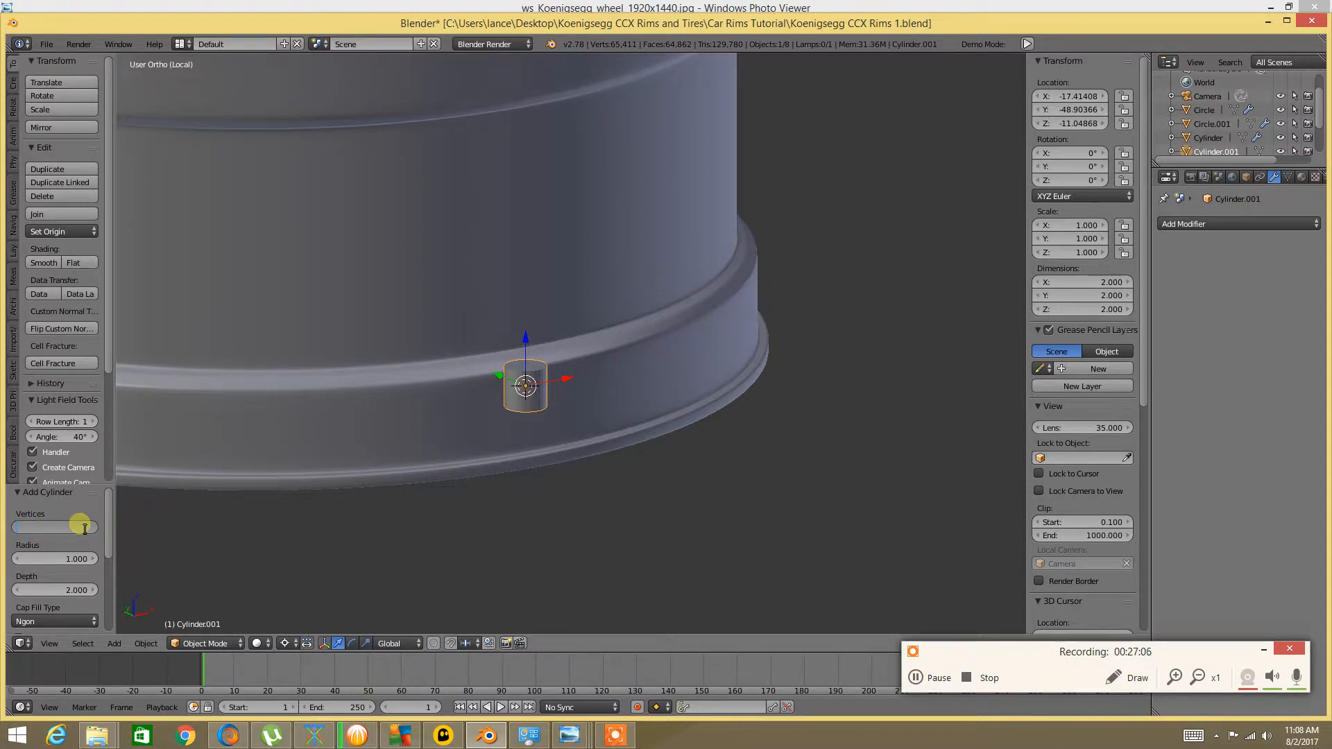
text(20)
key(Return)
scroll(455, 485, up, 3)
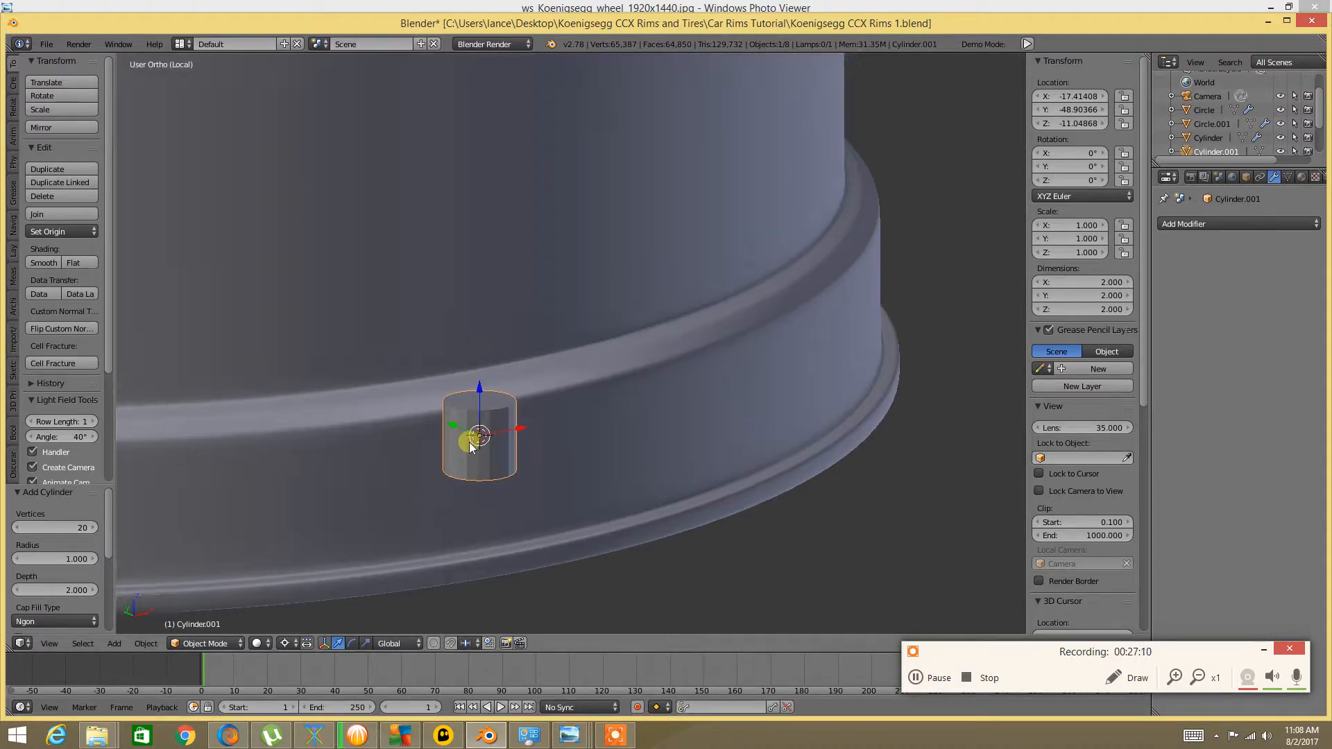
Enter Edit Mode on the new cylinder and select only its top face
scroll(469, 443, up, 2)
shift+middle_drag(455, 460, 555, 390)
key(Tab)
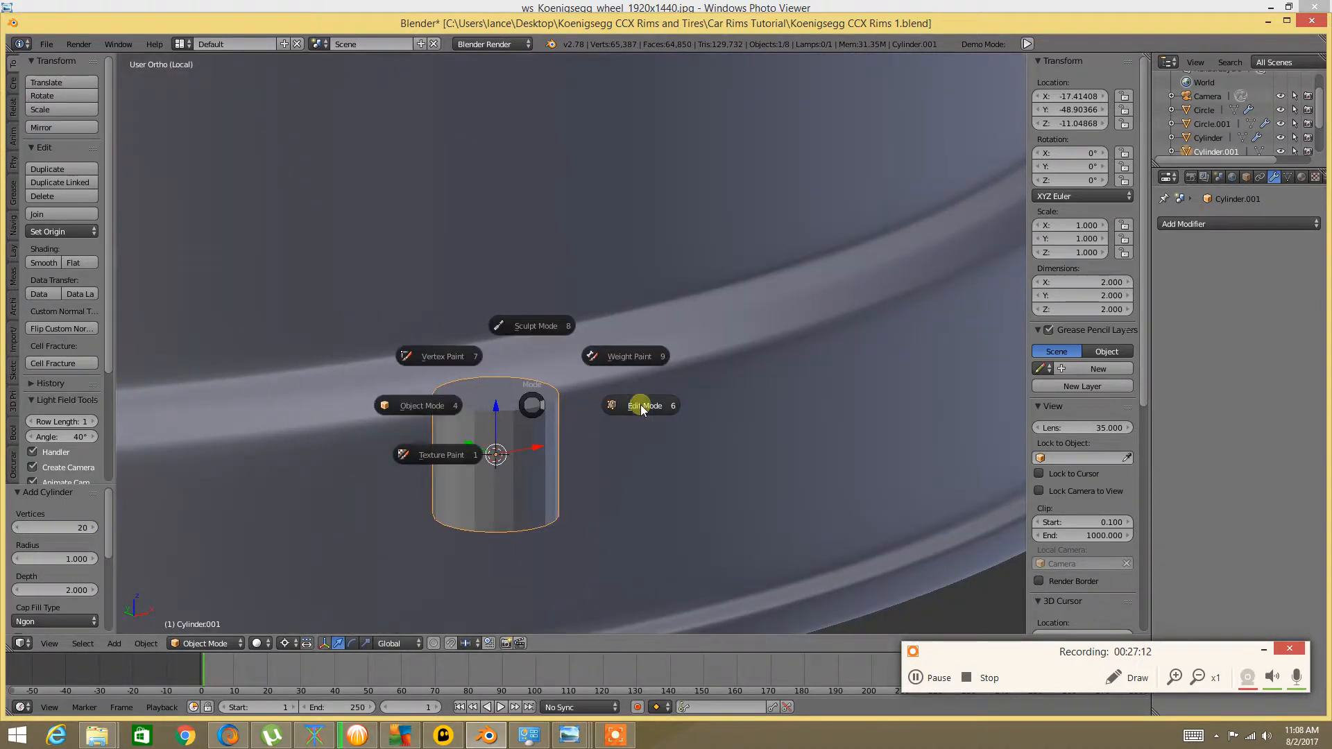
click(640, 405)
key(a)
right_click(501, 399)
scroll(502, 399, down, 3)
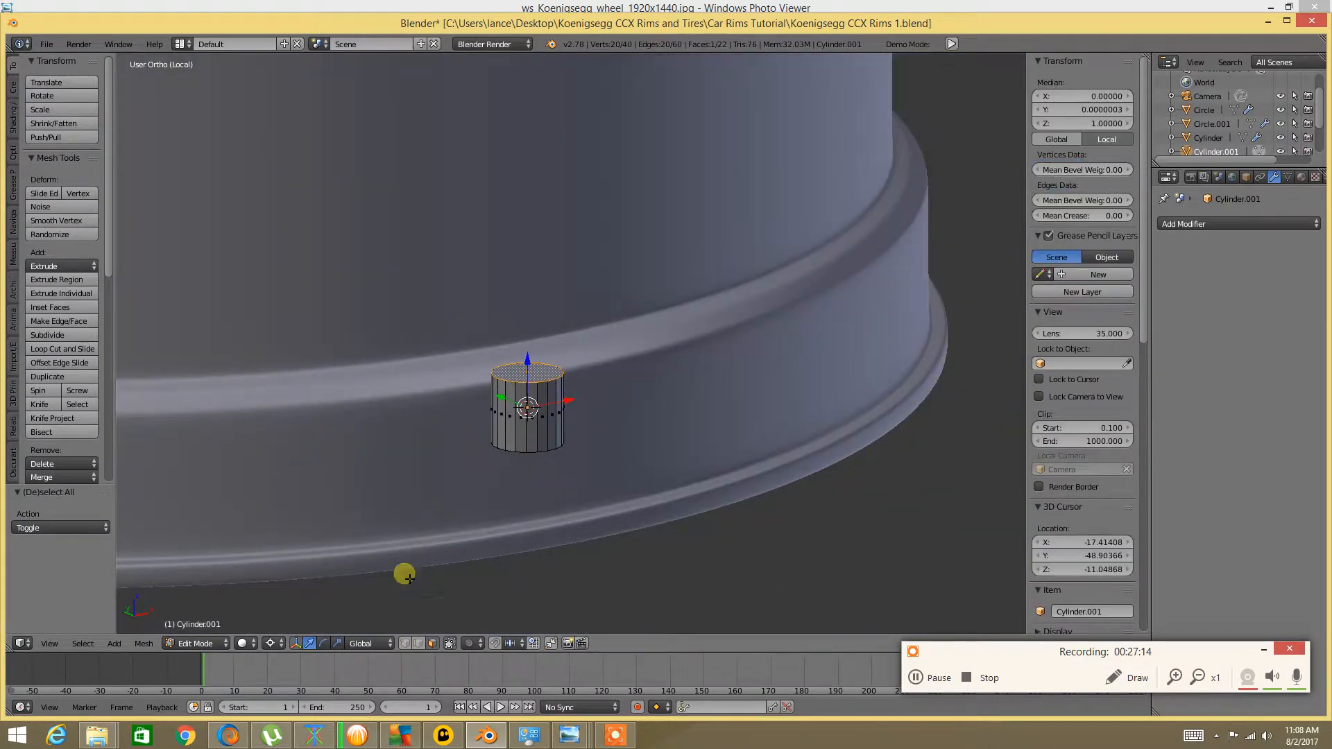
Switch to Windows Photo Viewer and examine the valve stem on the rim in DSC05379.JPG up close
mouse_move(571, 737)
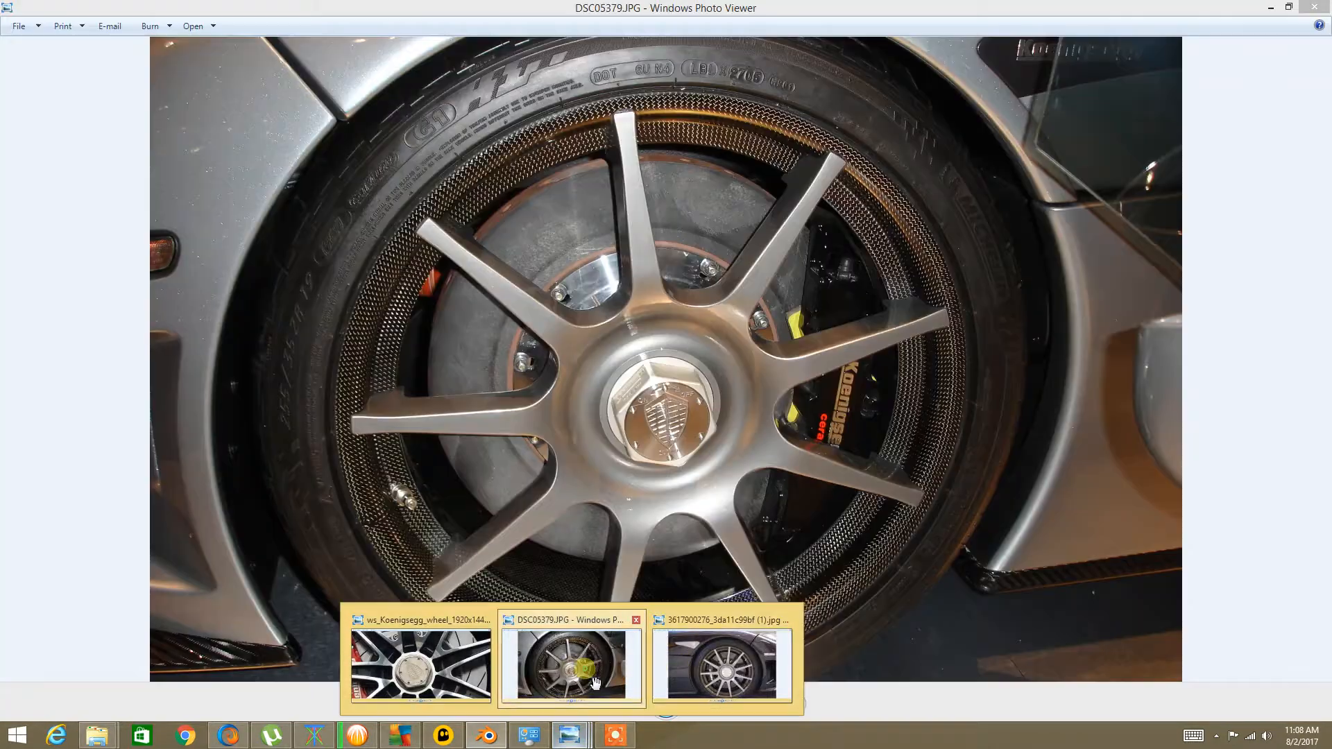
click(585, 668)
scroll(432, 519, up, 5)
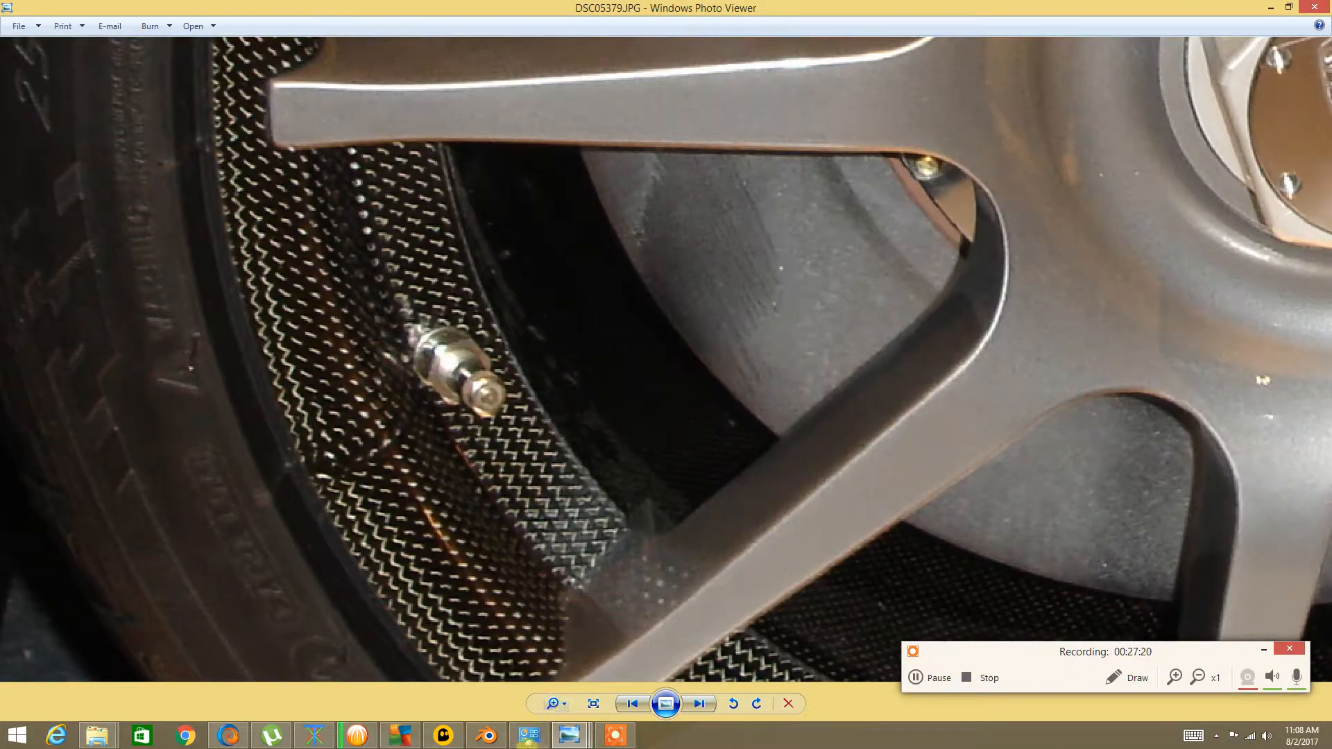
Return to Blender, raise the cylinder's top face with the pivot at Bounding Box Center, and grow the selection to the whole cylinder
click(492, 737)
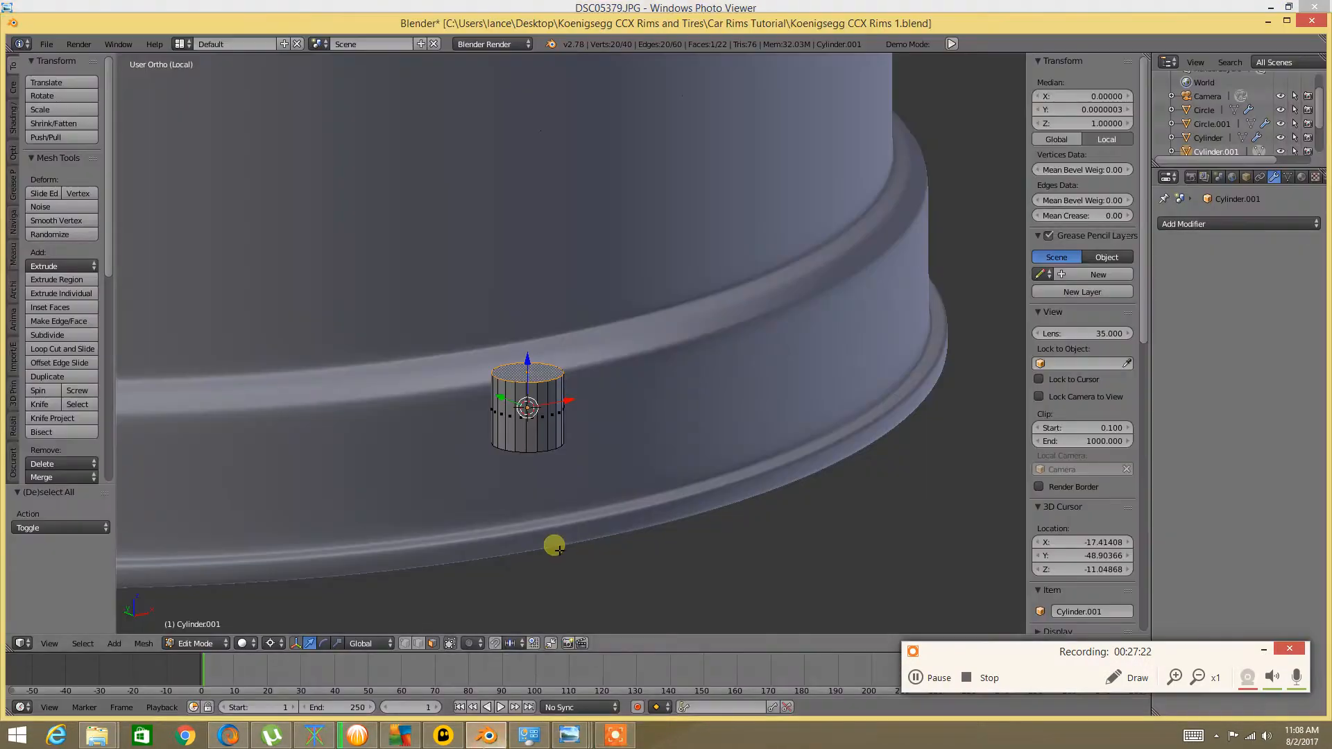
scroll(556, 480, down, 2)
middle_drag(556, 480, 579, 456)
click(540, 342)
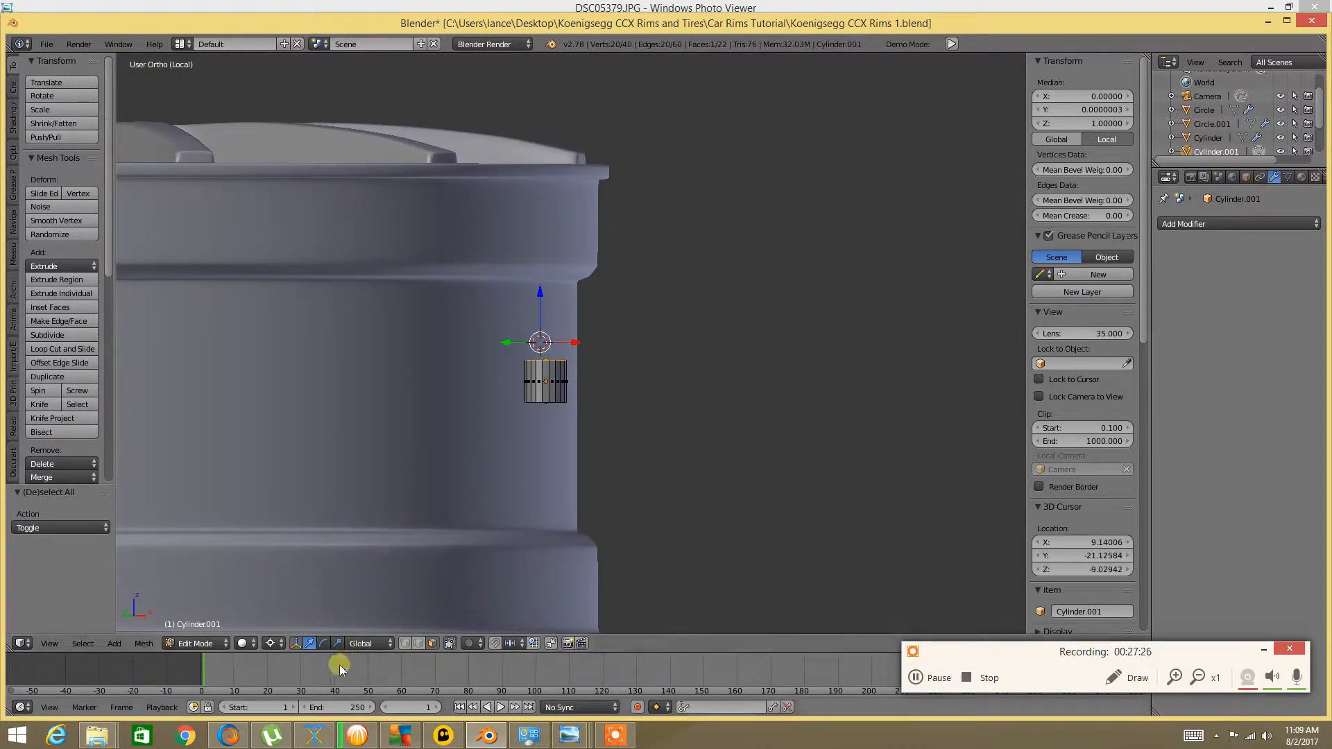
click(278, 644)
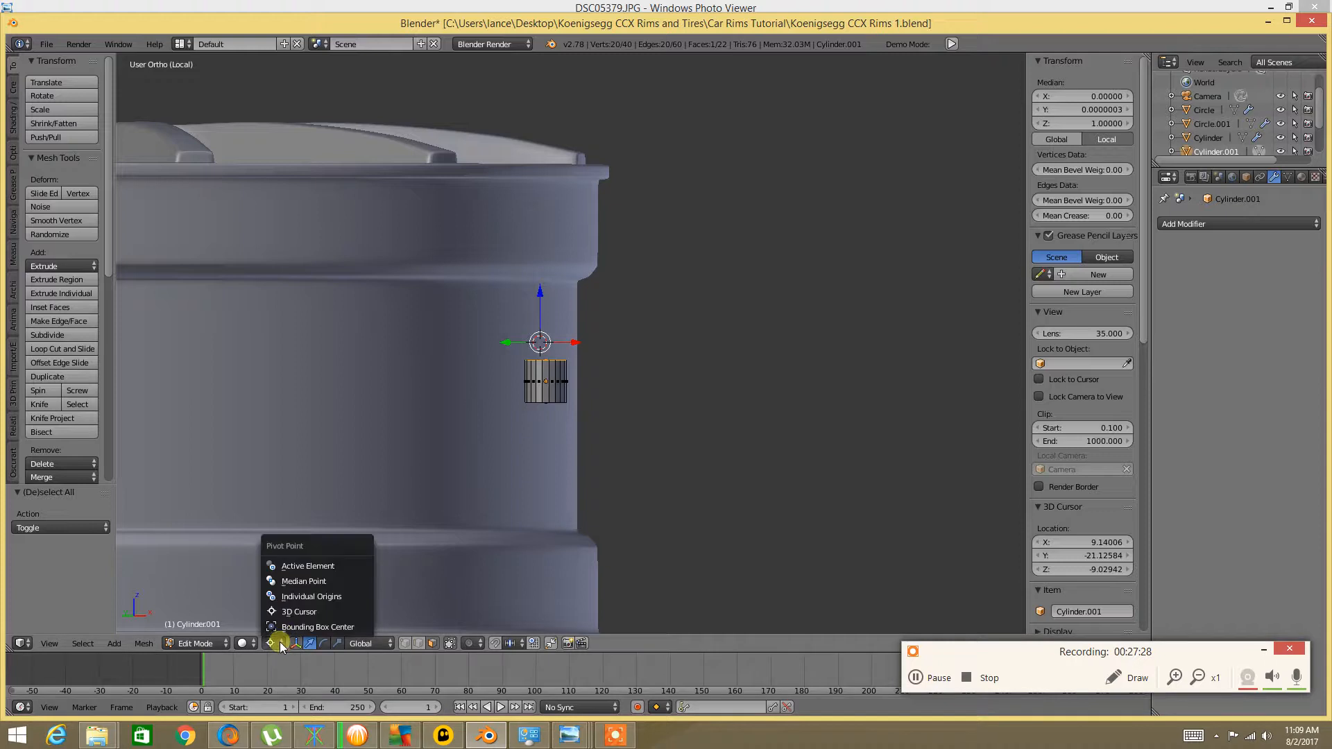
click(309, 627)
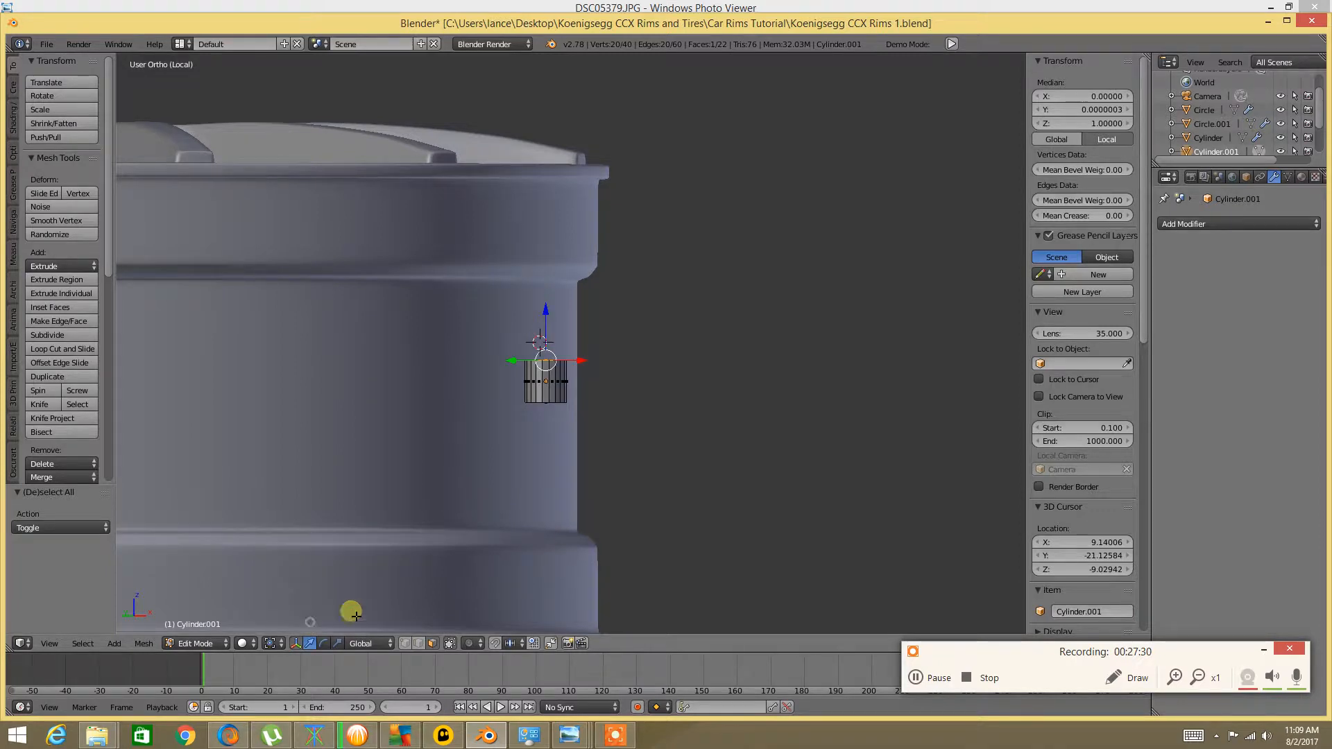
mouse_move(549, 308)
mouse_down()
mouse_move(544, 268)
mouse_move(535, 284)
mouse_up()
middle_drag(536, 284, 580, 314)
key(ctrl+KP_Add)
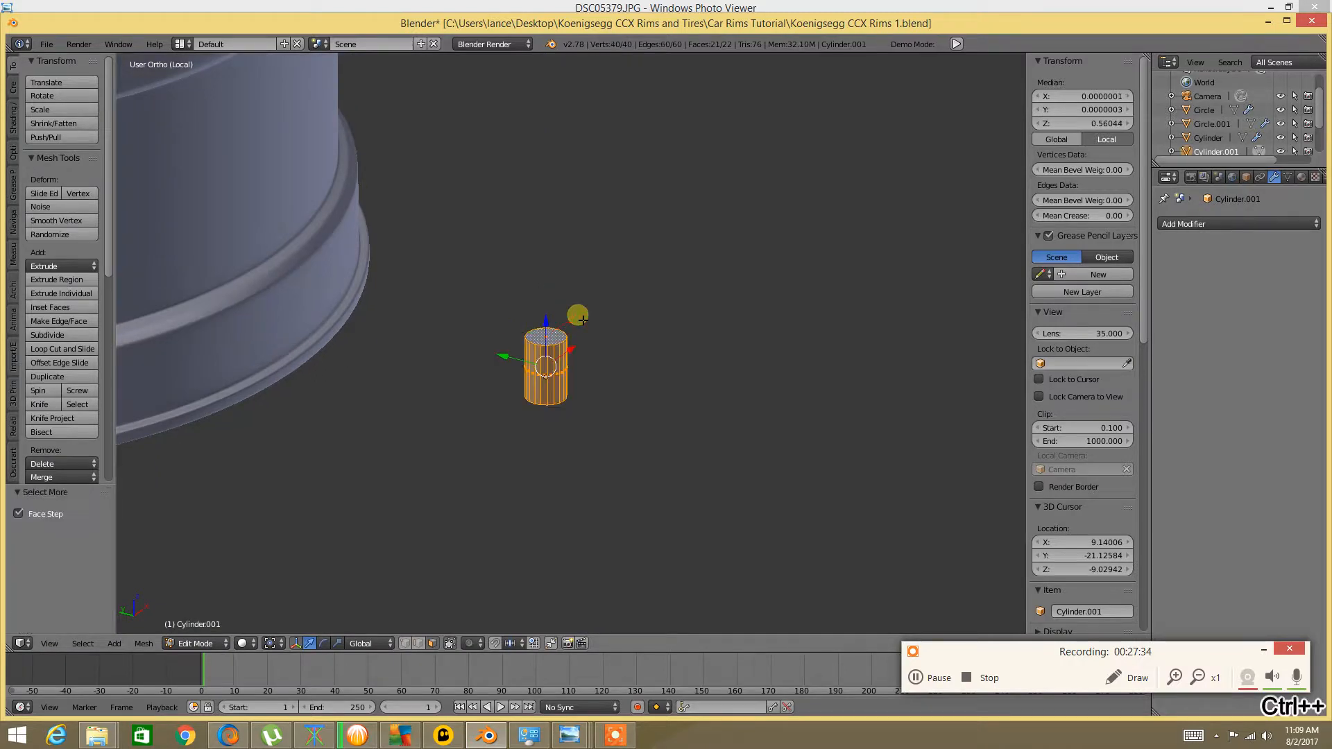
key(s)
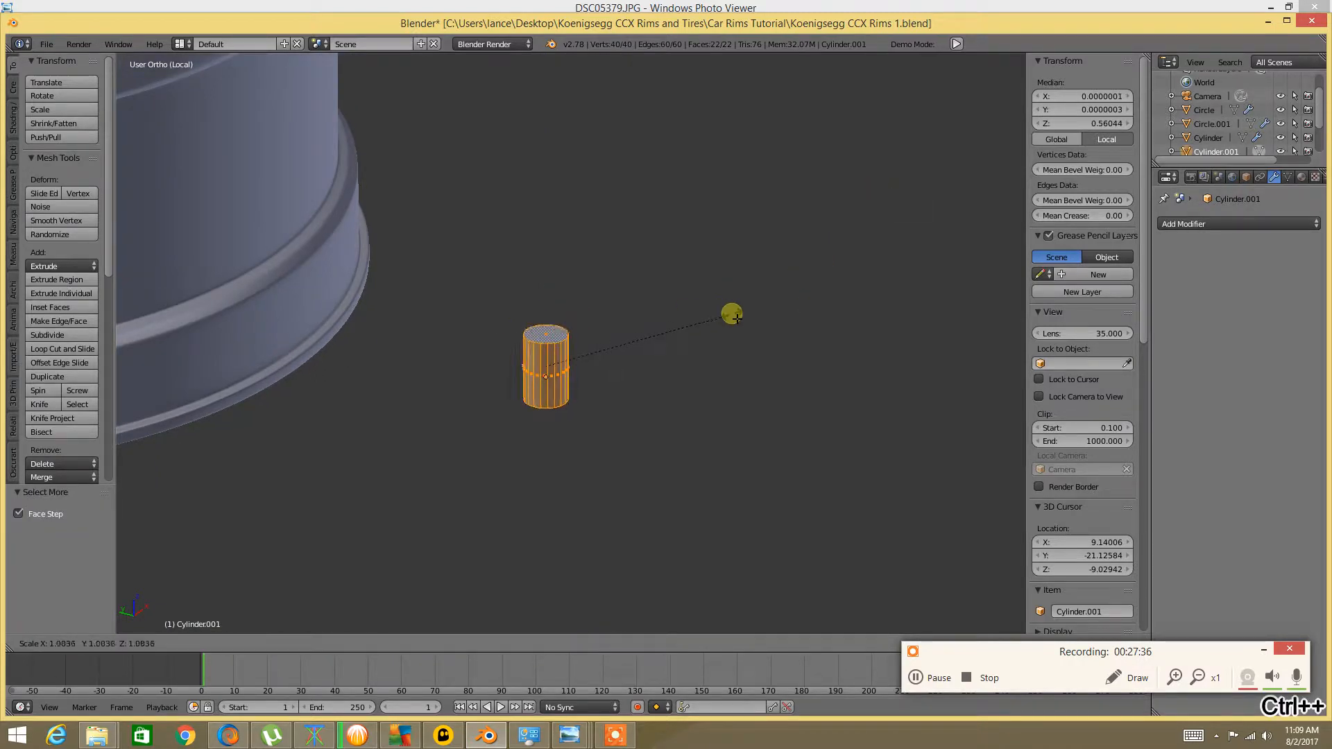
key(x)
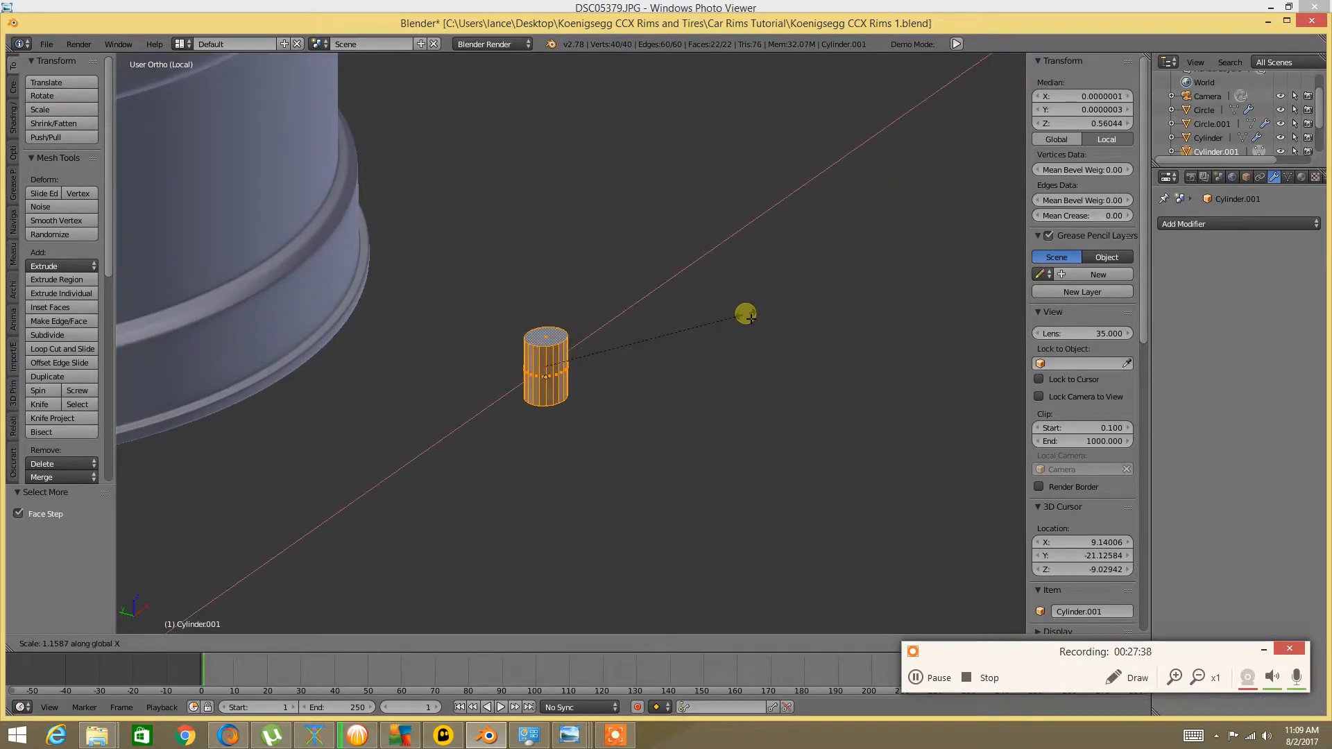
key(z)
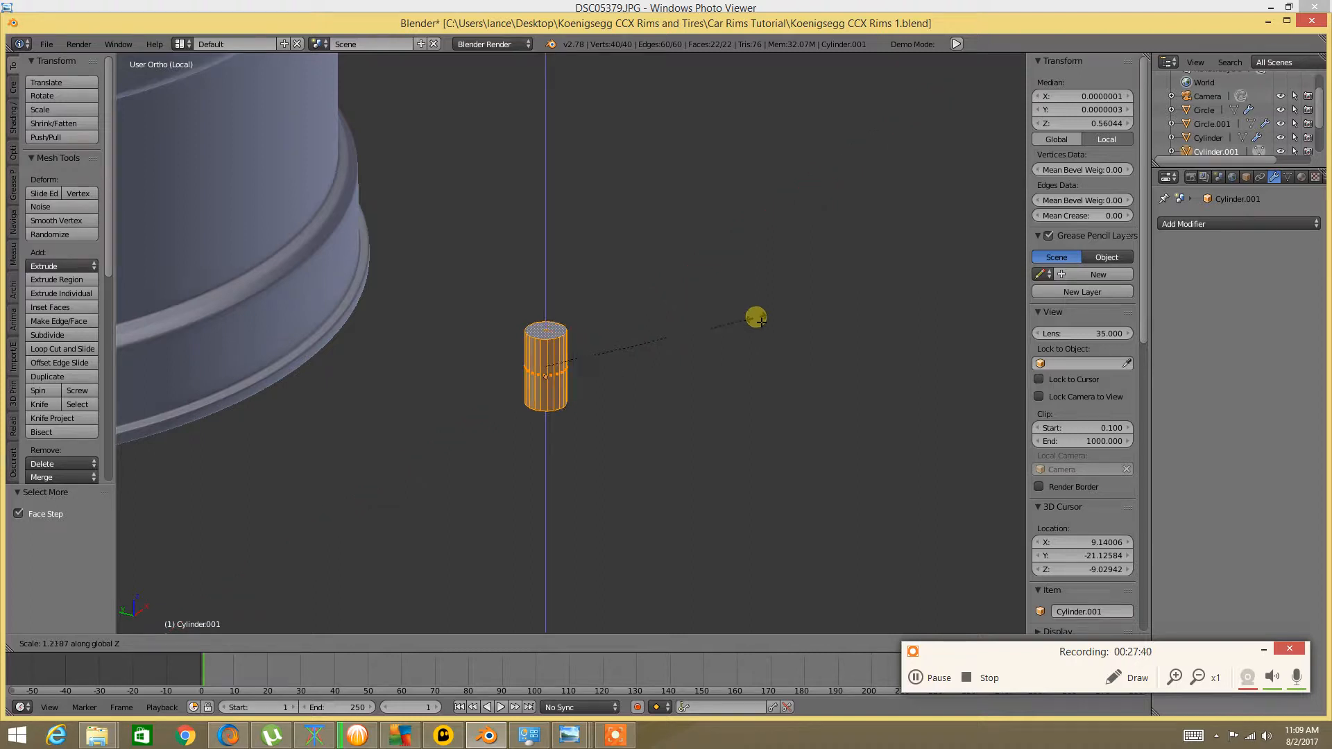
key(x)
key(y)
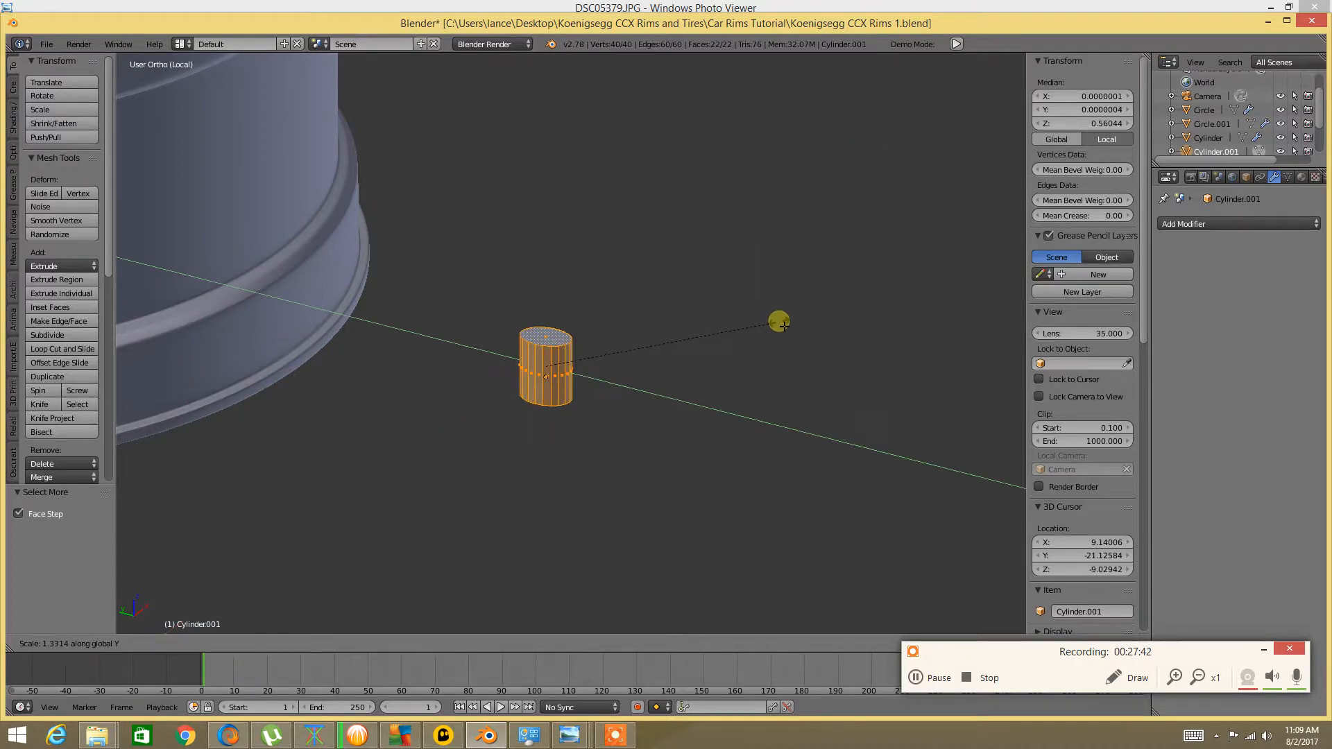
right_click(784, 327)
key(z)
right_click(712, 334)
Scale the whole cylinder up uniformly and stretch it along Z, to about 3.71 units across and 4.64 units tall
middle_drag(628, 344, 602, 383)
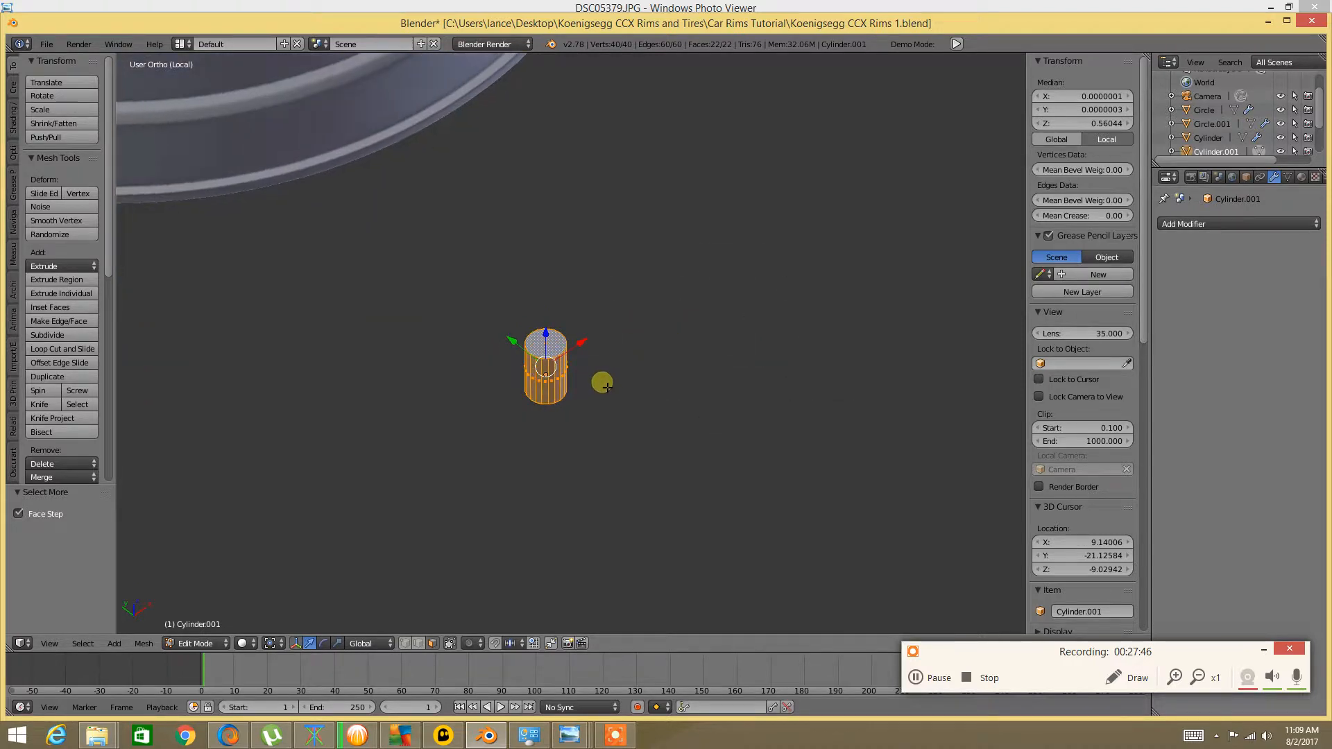
key(KP_7)
key(s)
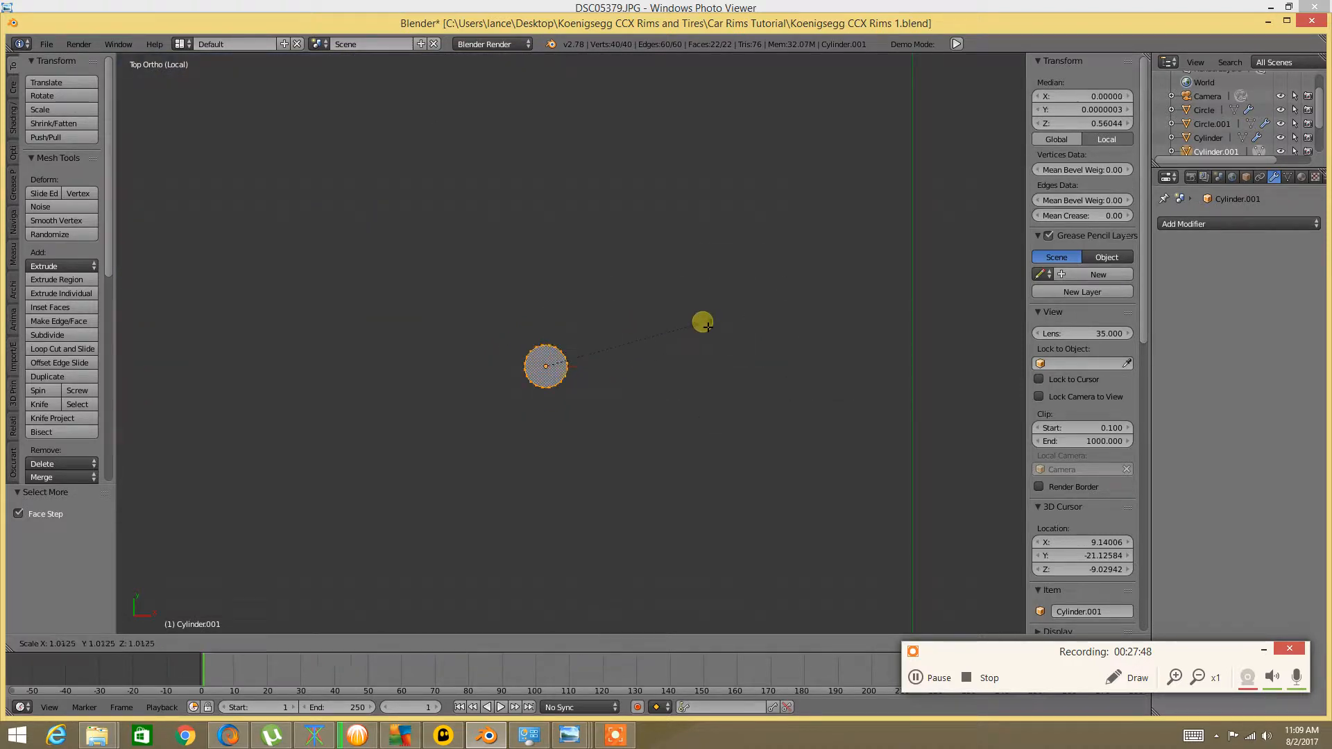
click(826, 297)
middle_drag(826, 297, 601, 437)
key(s)
key(z)
click(717, 343)
Select only the cylinder's top face and inset it by about 0.42
key(a)
scroll(601, 379, up, 2)
middle_drag(587, 390, 559, 404)
right_click(562, 393)
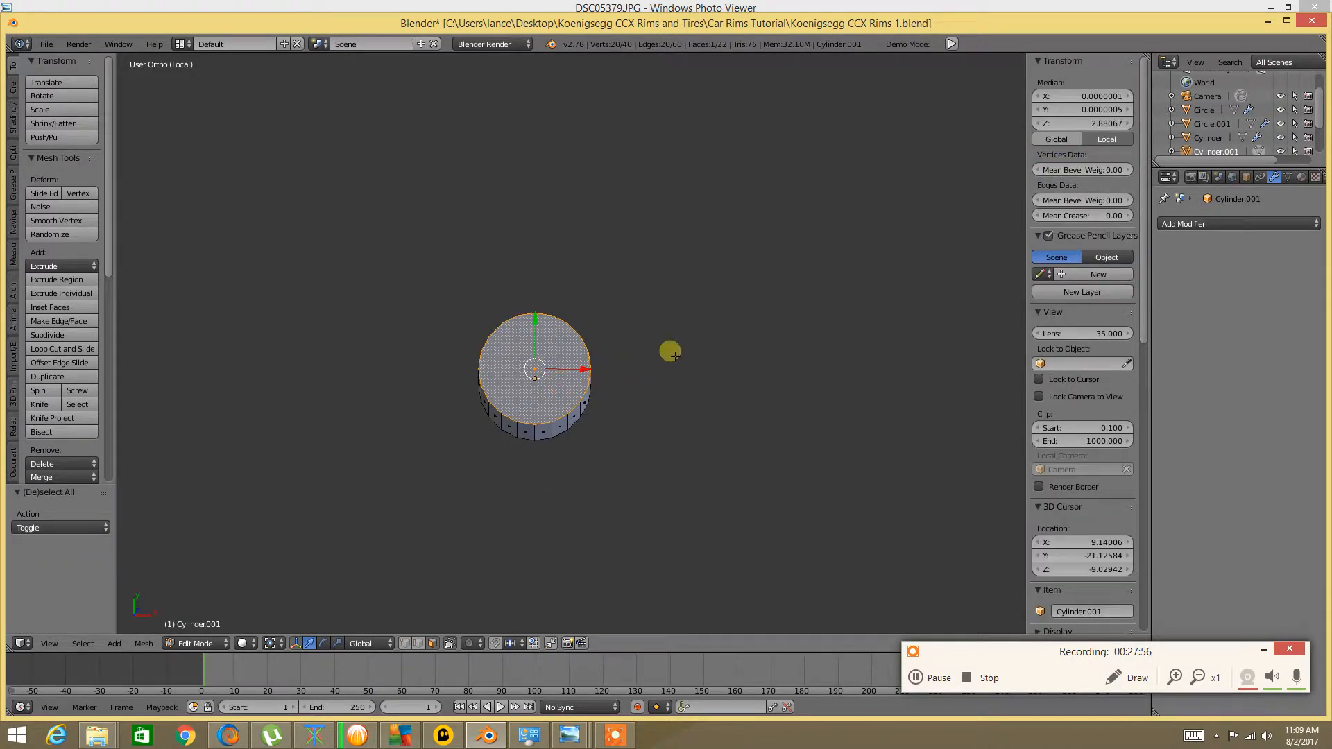
key(i)
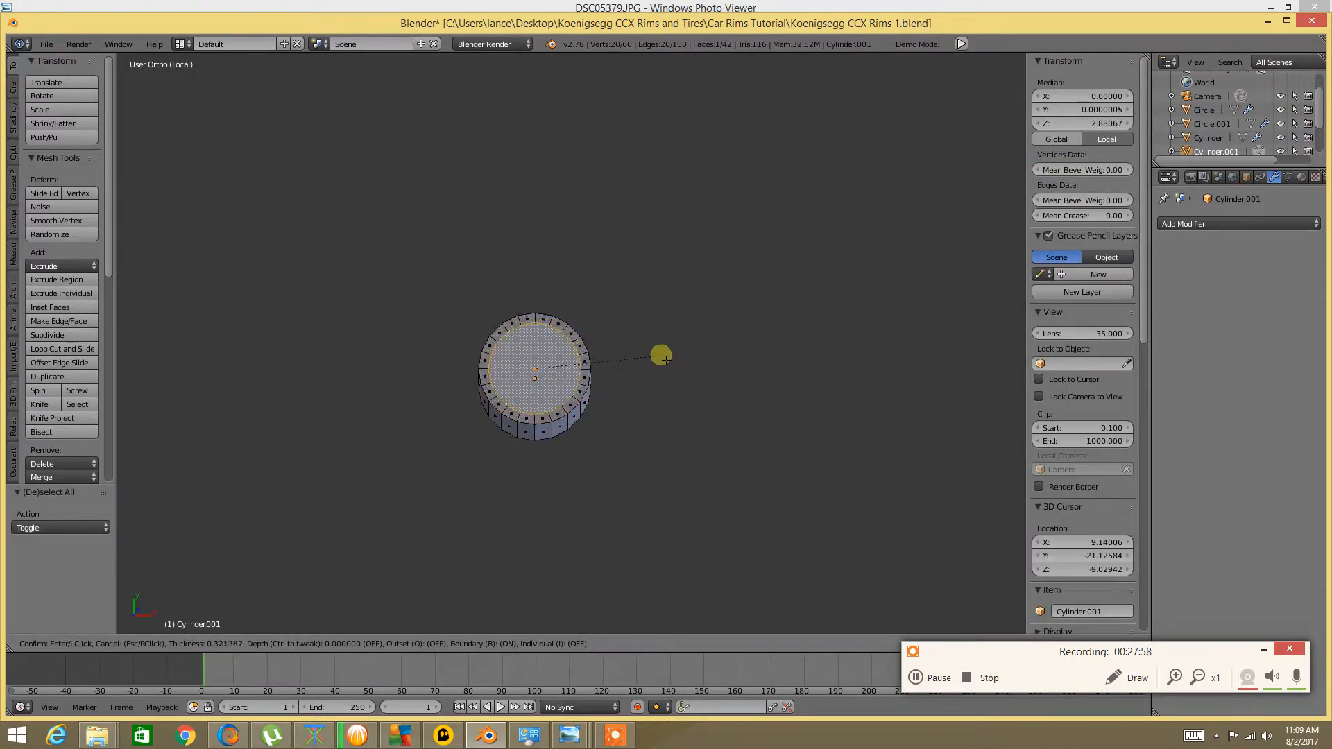
click(658, 359)
middle_drag(565, 404, 588, 362)
scroll(575, 394, up, 2)
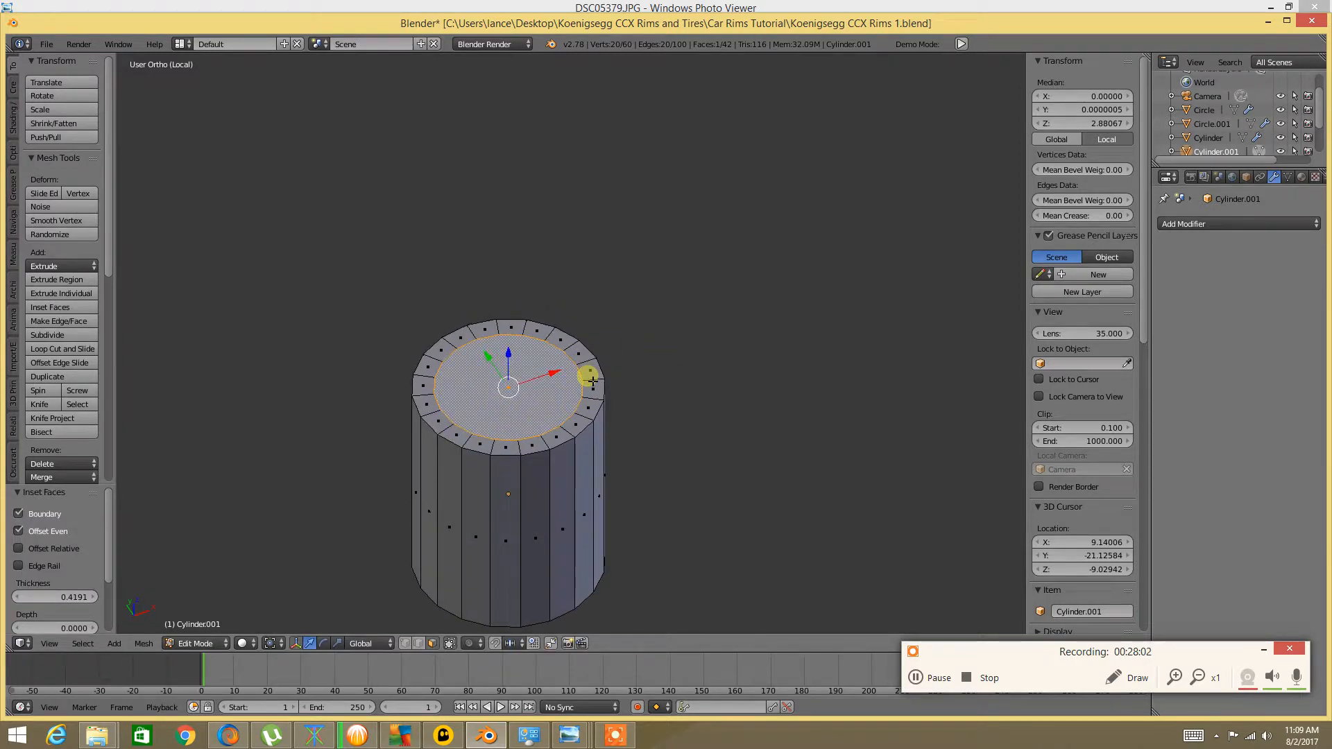
Extrude the inset face down into the cylinder twice along Z, by about 0.12 and then about 0.88
key(e)
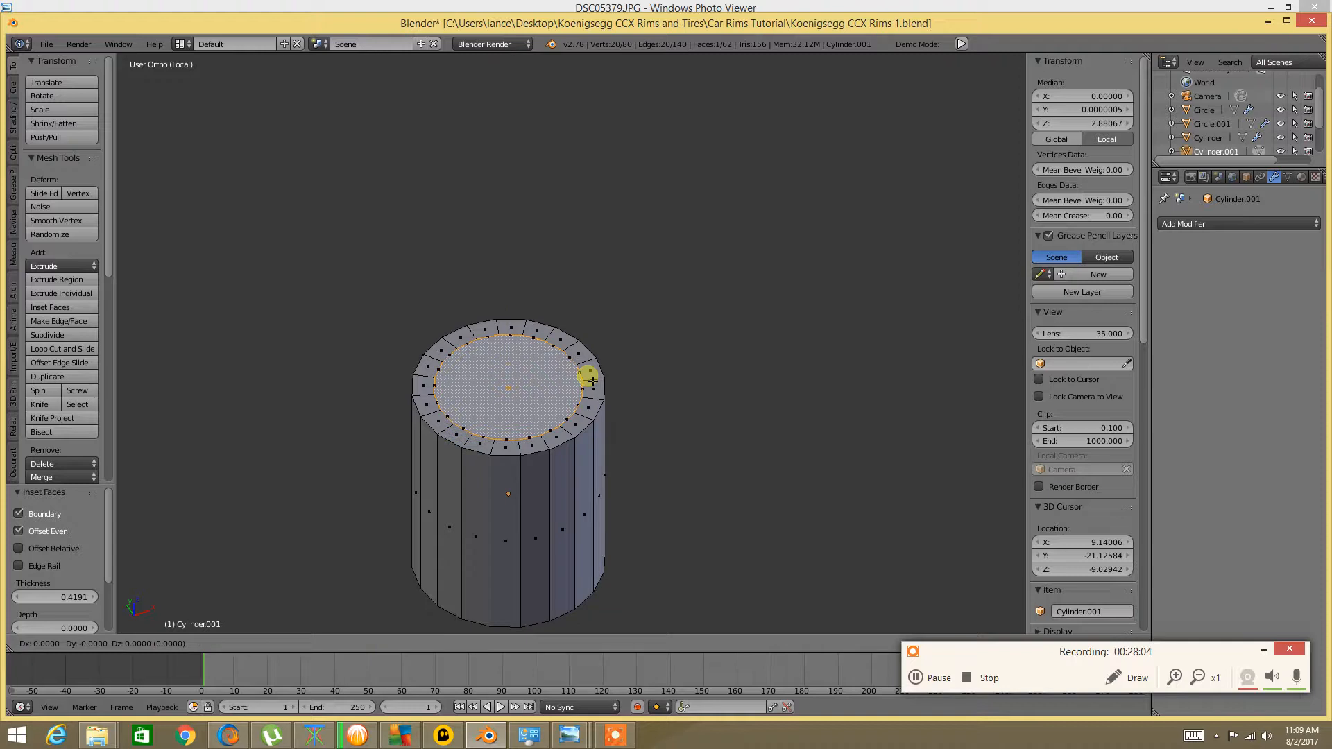
key(z)
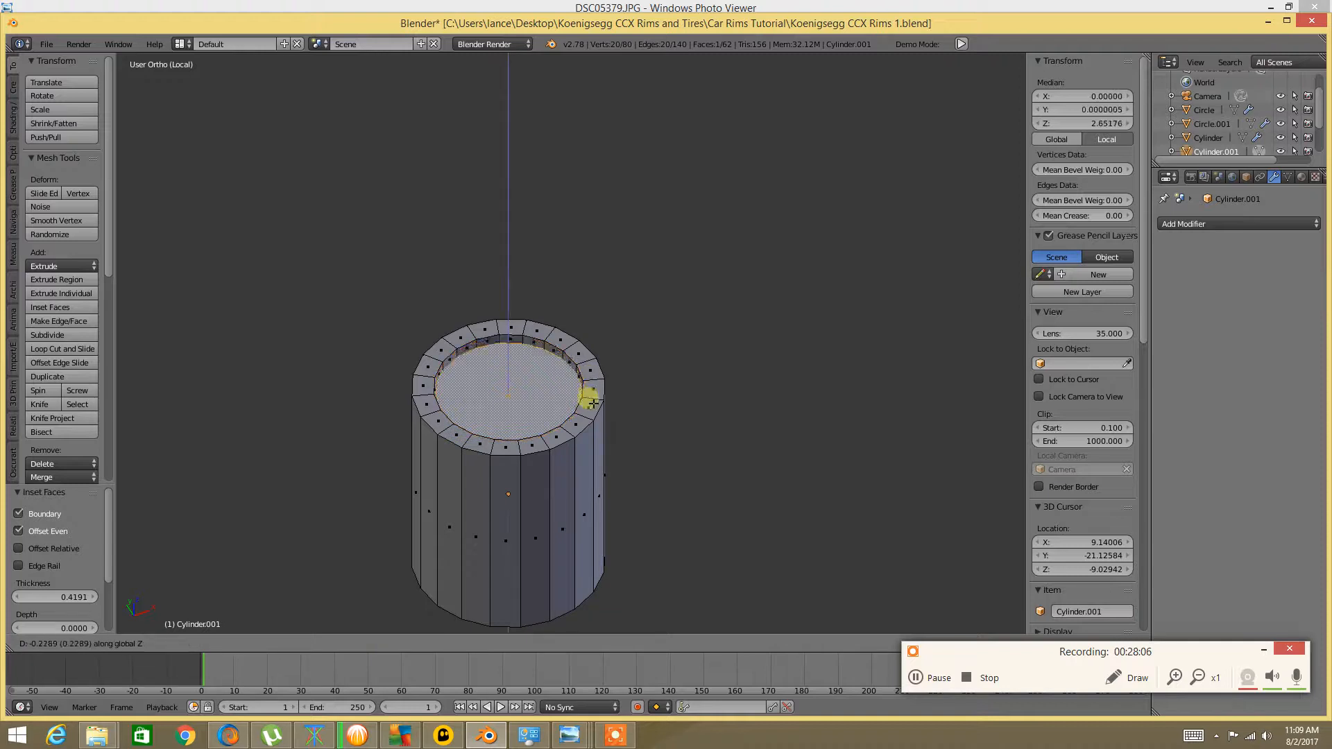
click(590, 394)
key(e)
key(z)
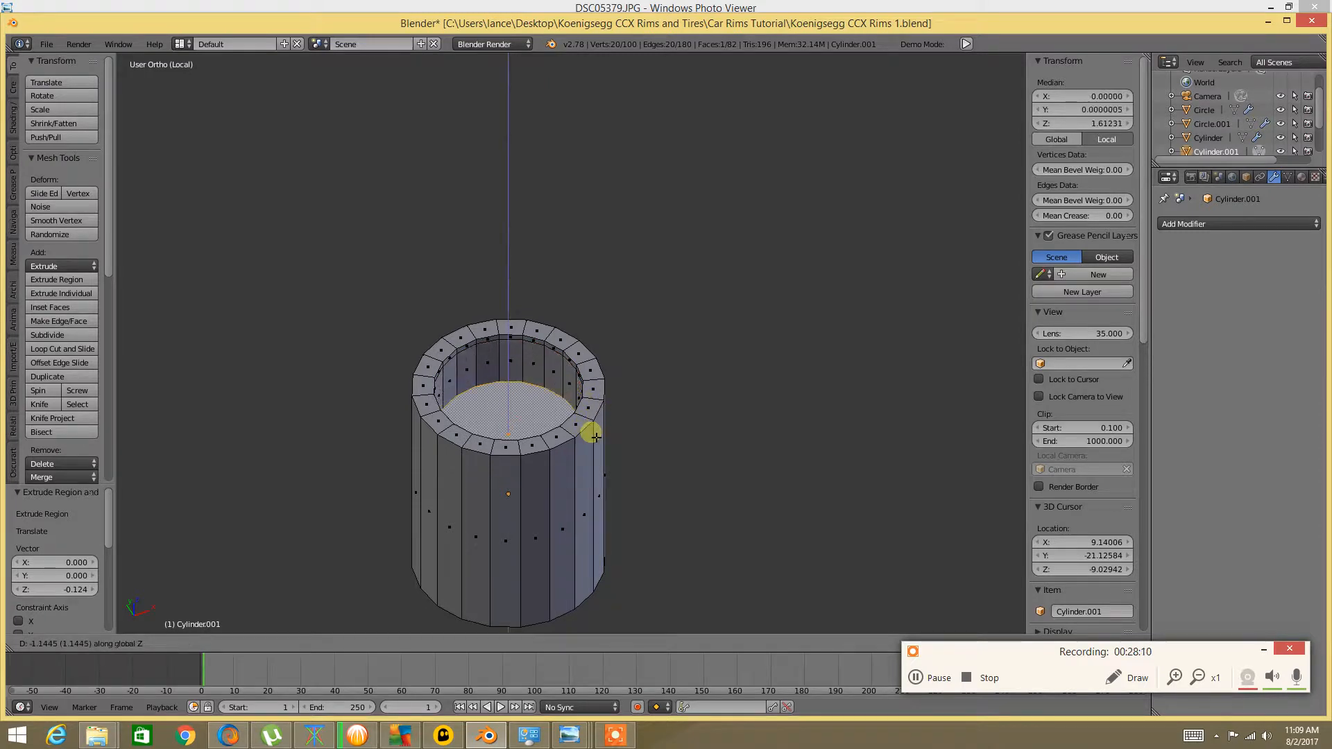
click(595, 424)
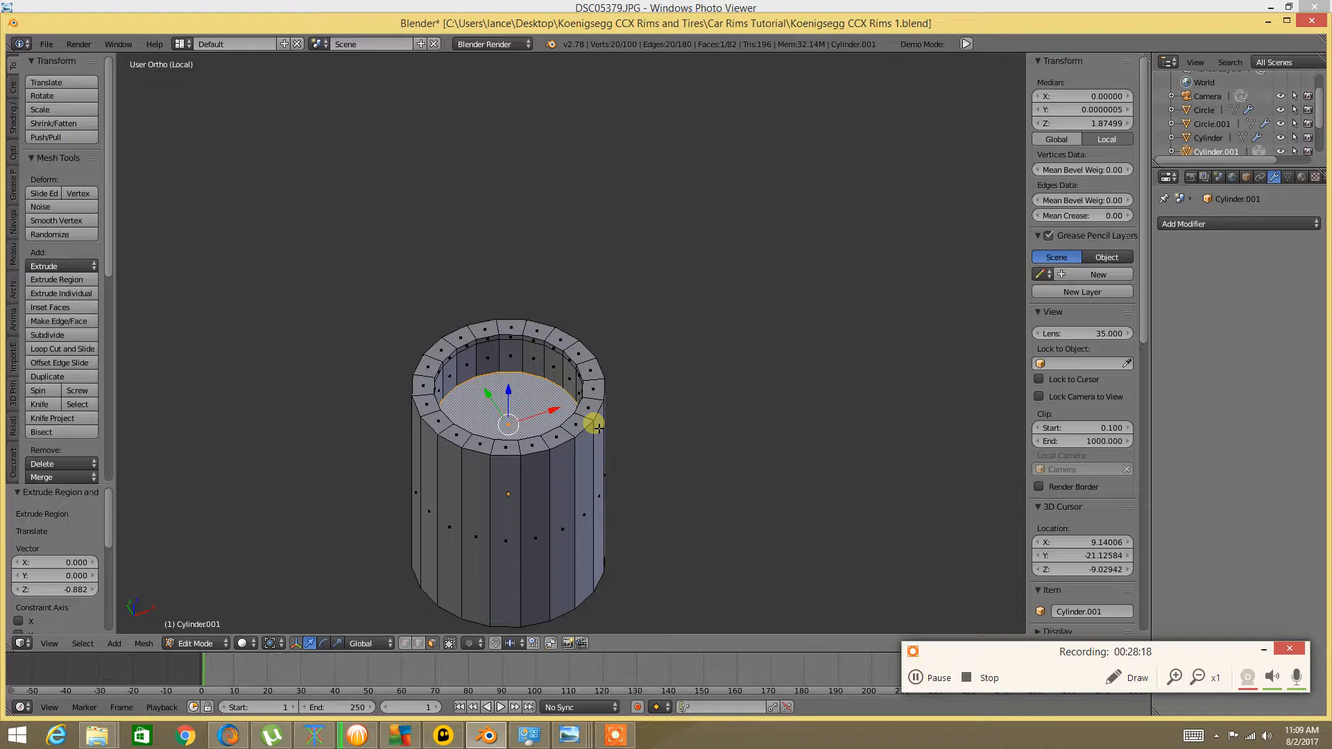
Try to detach the recessed face from the cylinder using Rip and Rip Fill
key(w)
key(w)
key(ctrl+f)
key(ctrl+f)
key(ctrl+e)
key(ctrl+v)
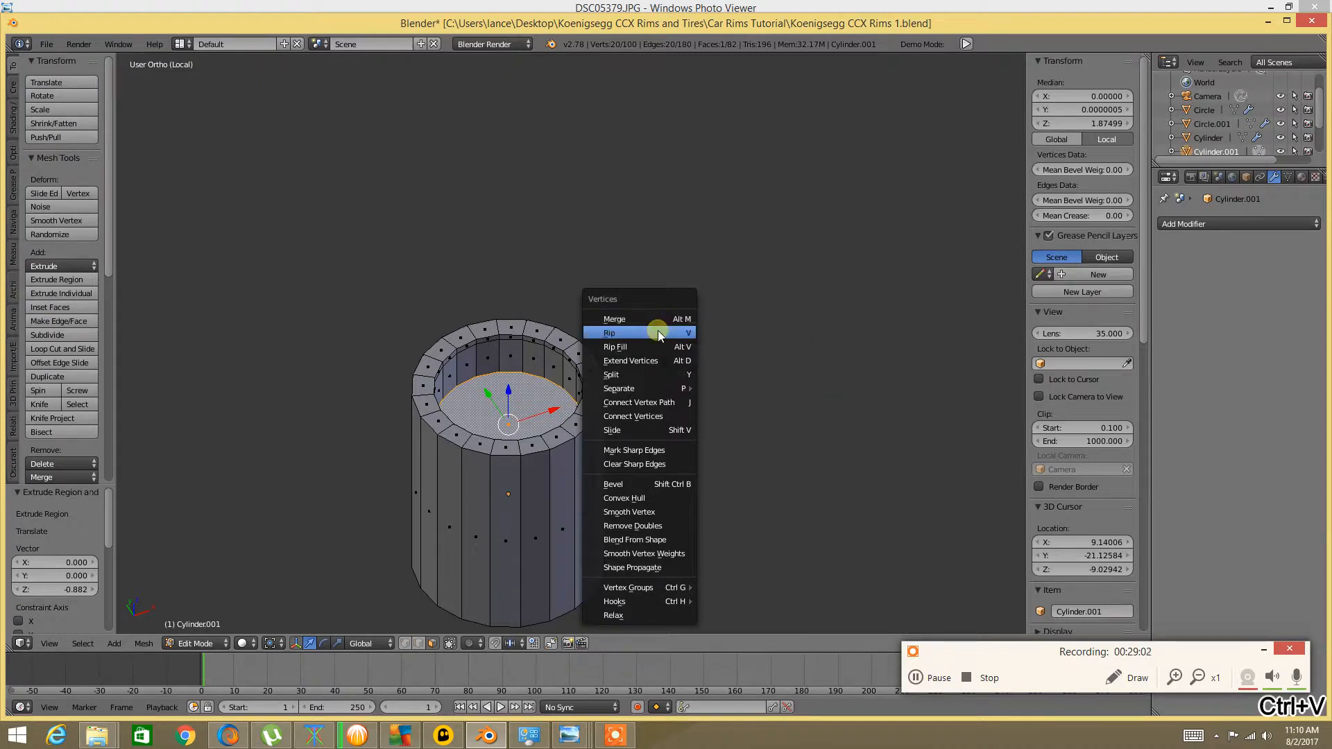
click(658, 333)
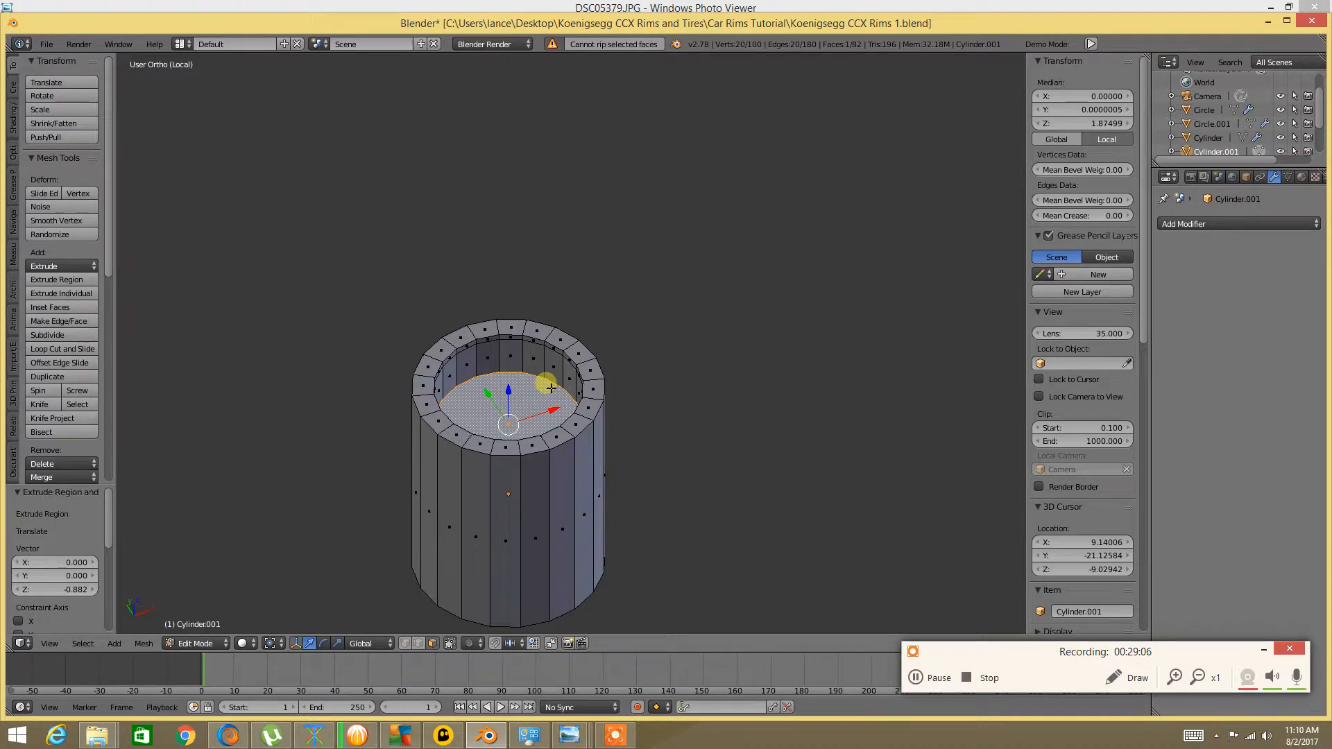
key(ctrl+f)
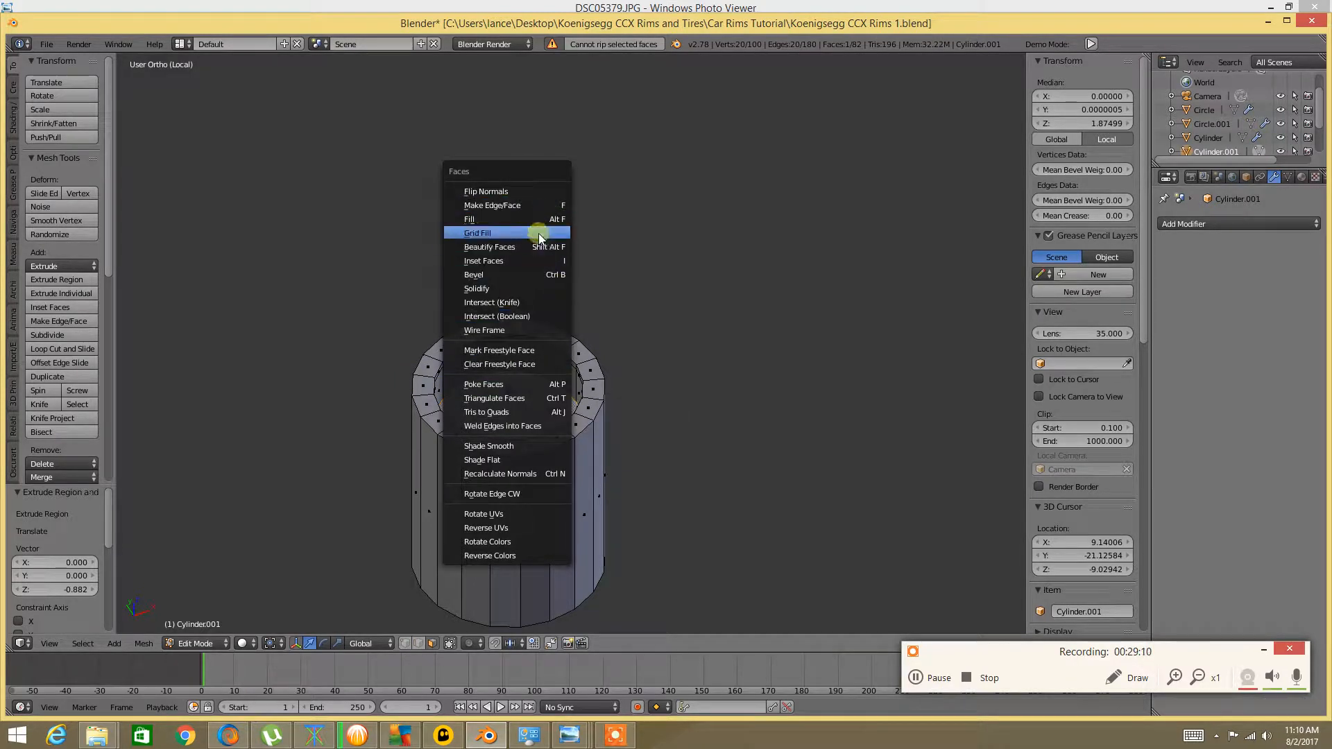
click(444, 220)
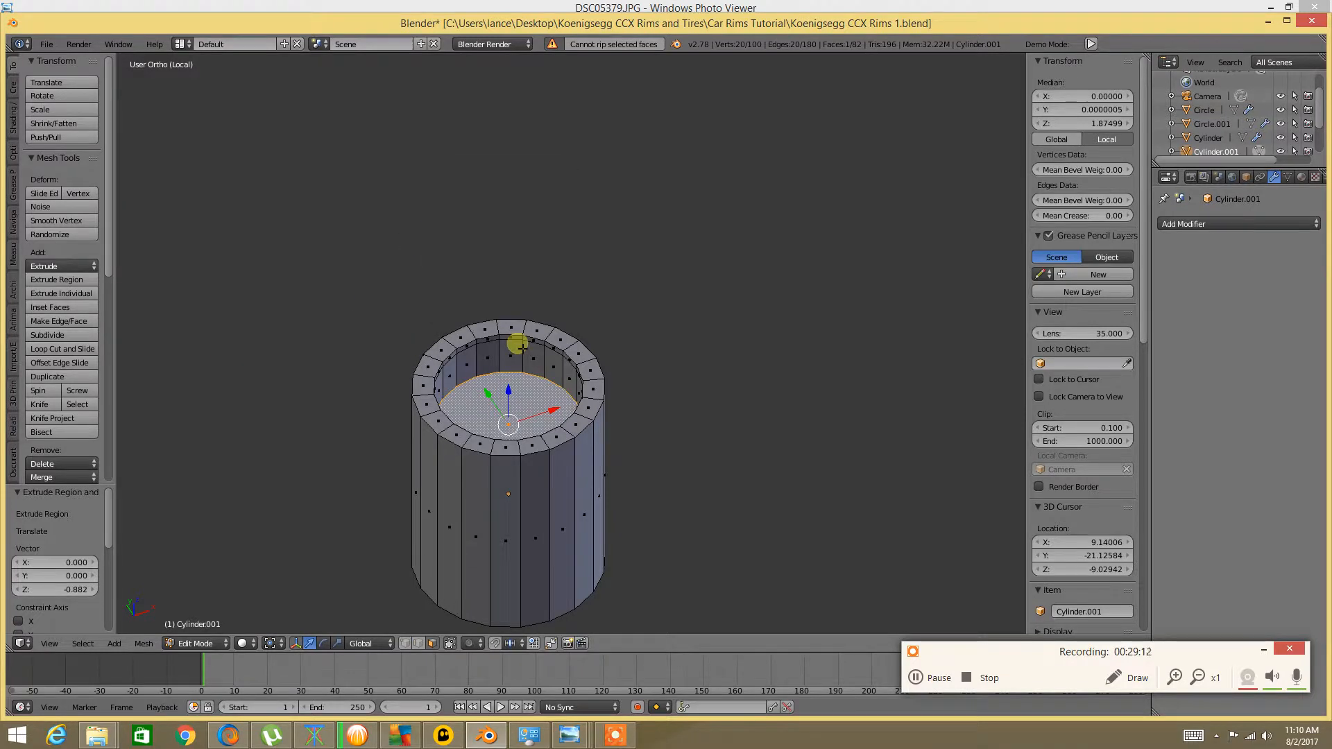
key(ctrl+v)
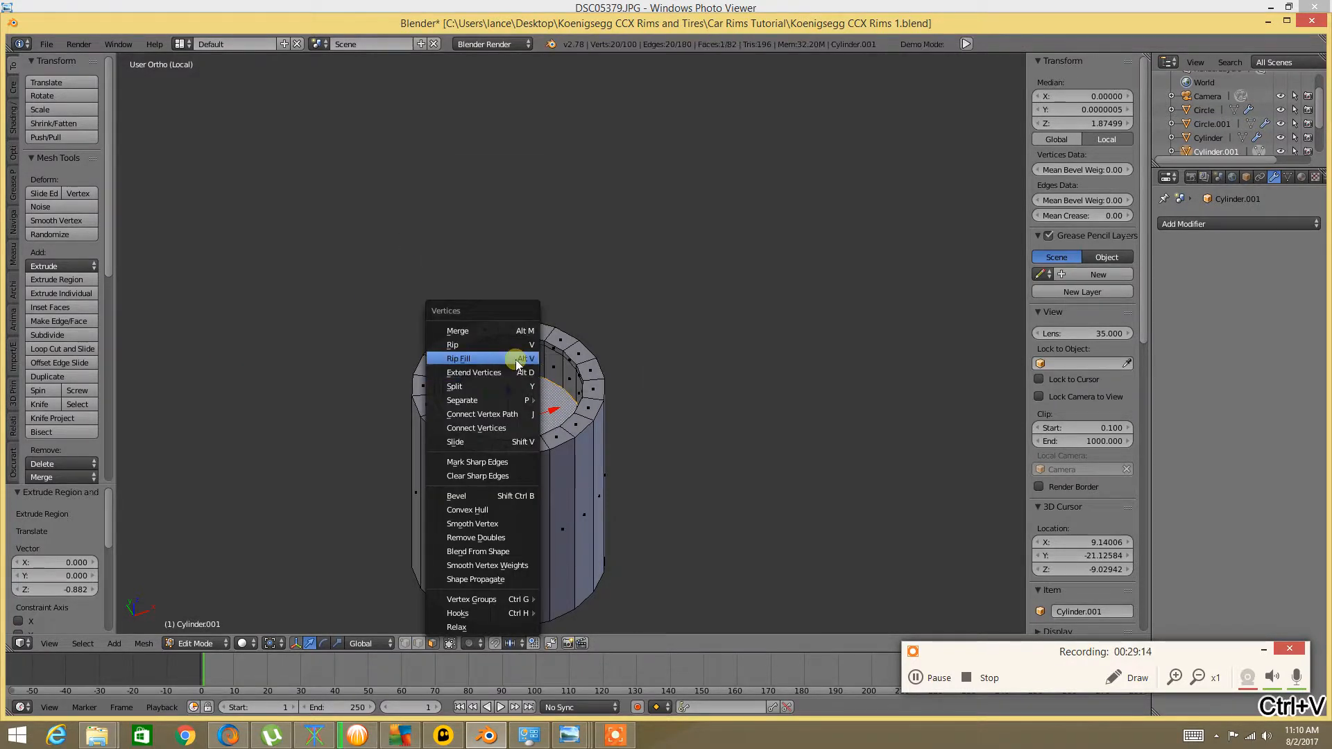
click(517, 361)
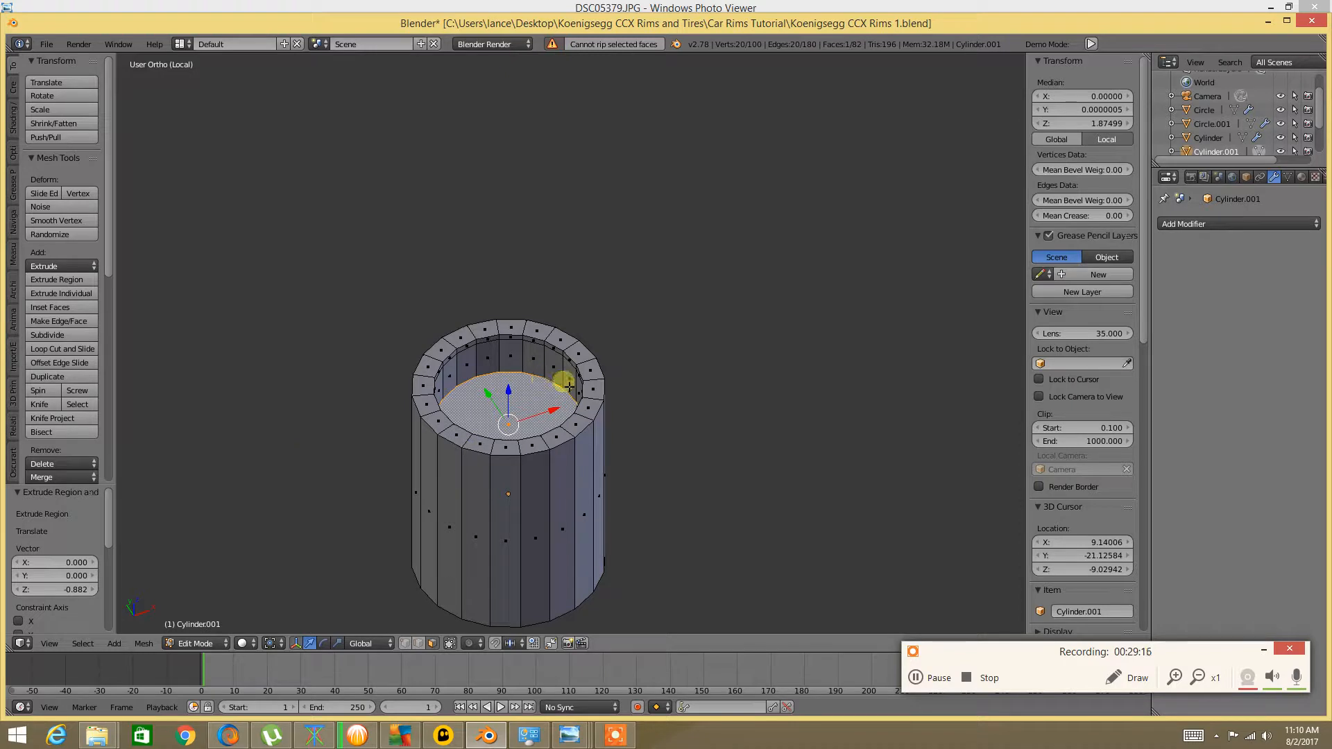
key(ctrl+f)
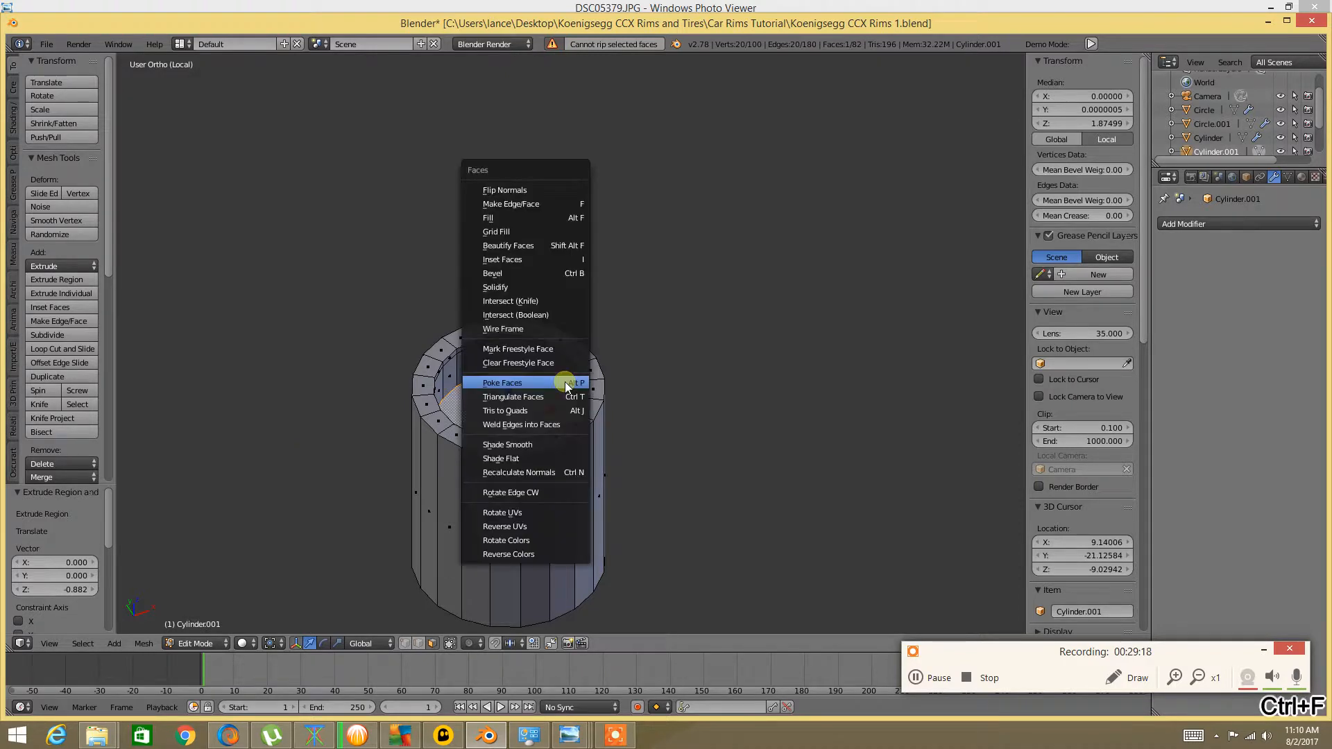
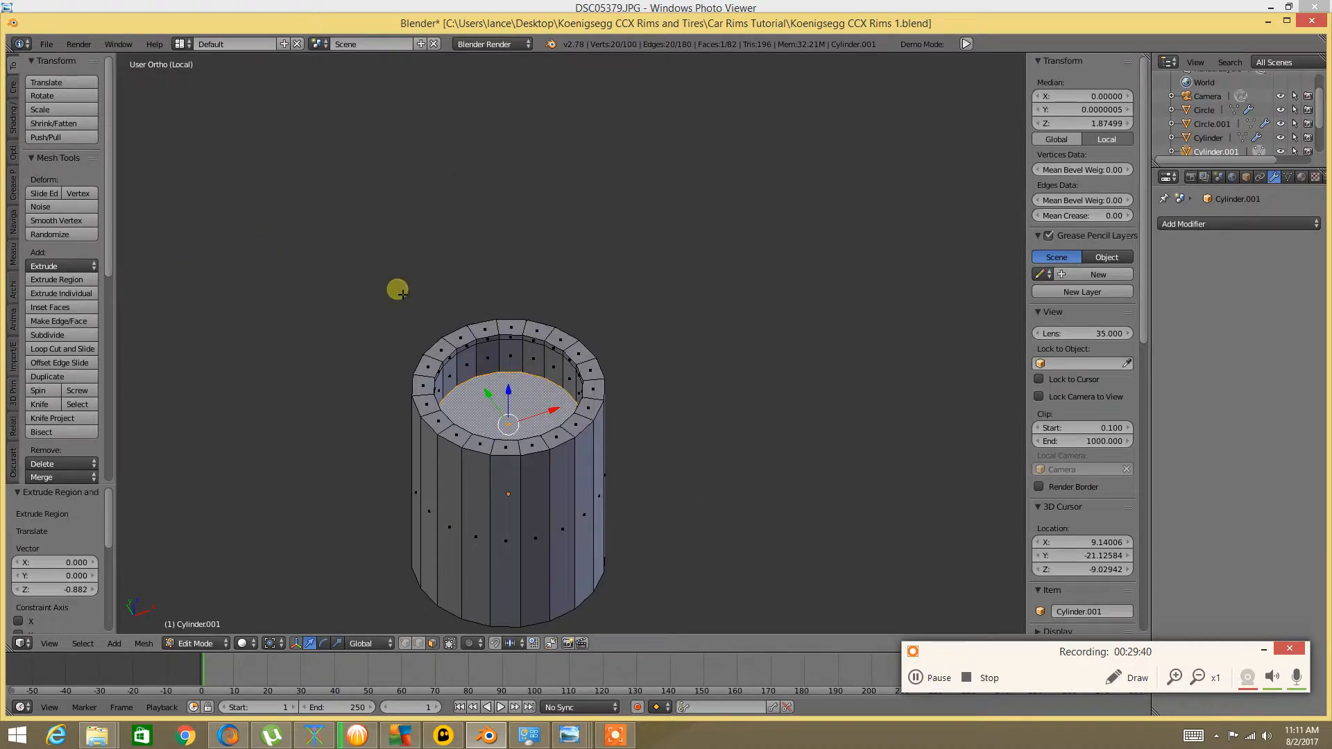
Separate the recessed face into its own object, return to Object Mode and select the separated disc
key(p)
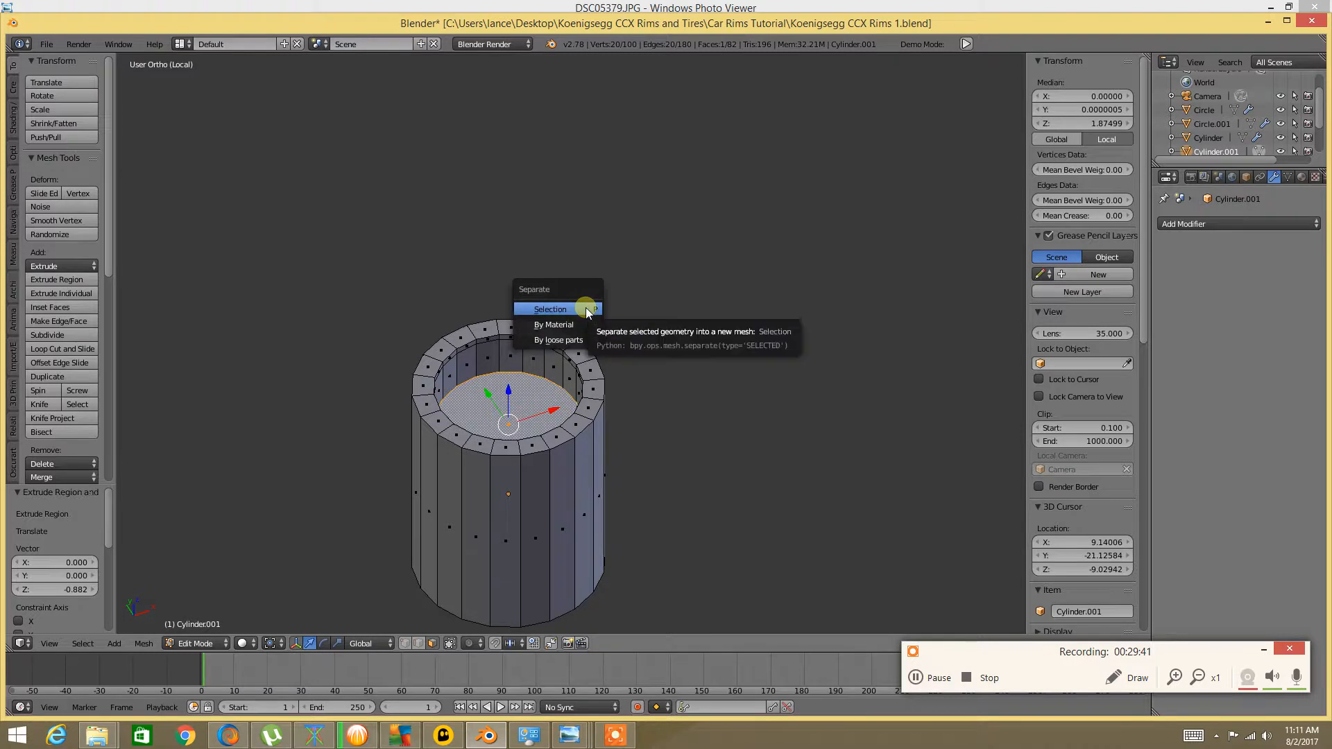
click(561, 342)
key(p)
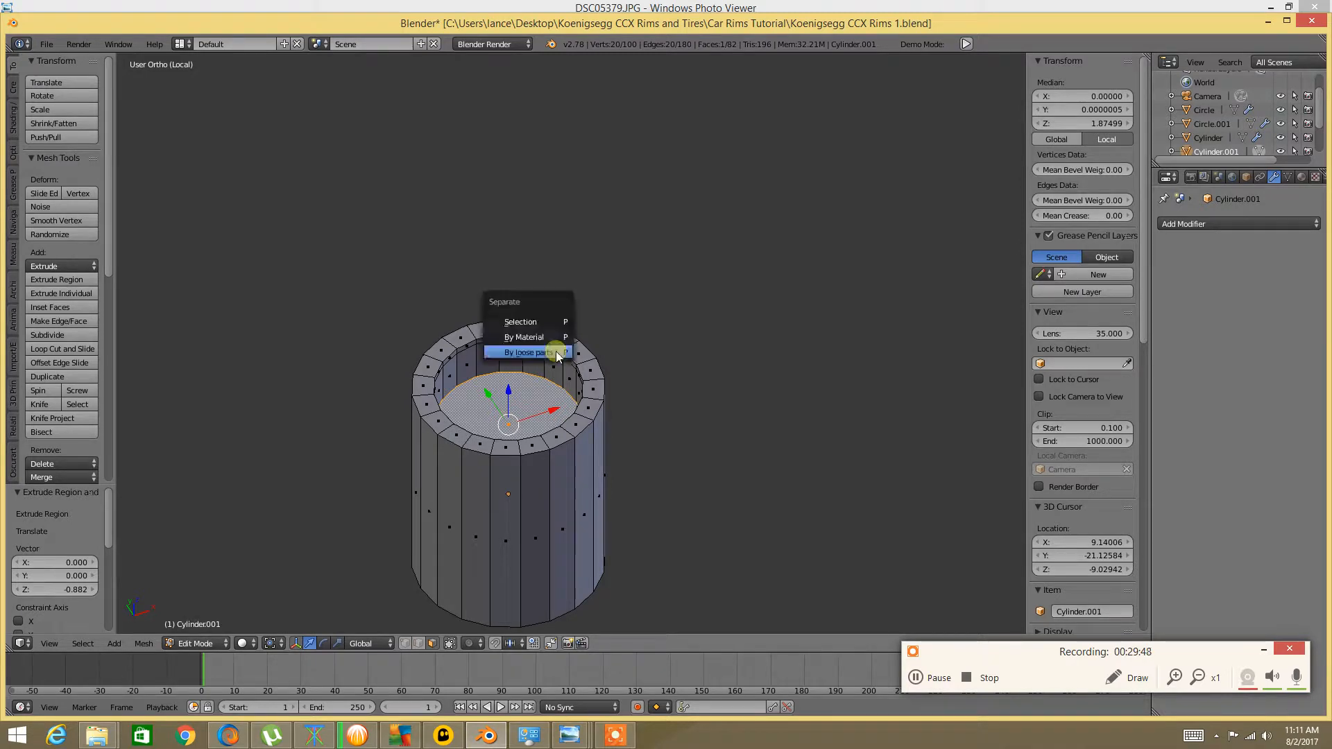
click(552, 325)
key(Tab)
click(425, 372)
right_click(508, 390)
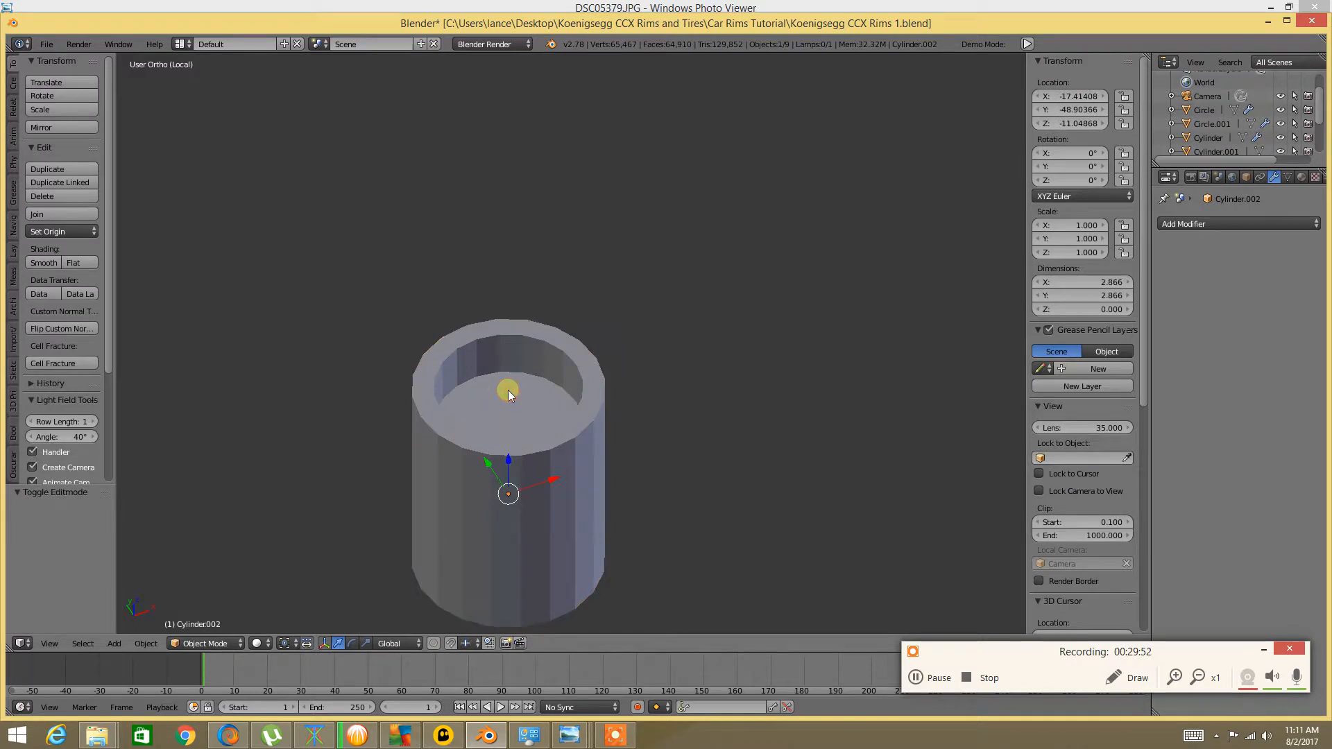
Add the hollow cylinder to the selected disc and join both into one object
key(z)
click(600, 394)
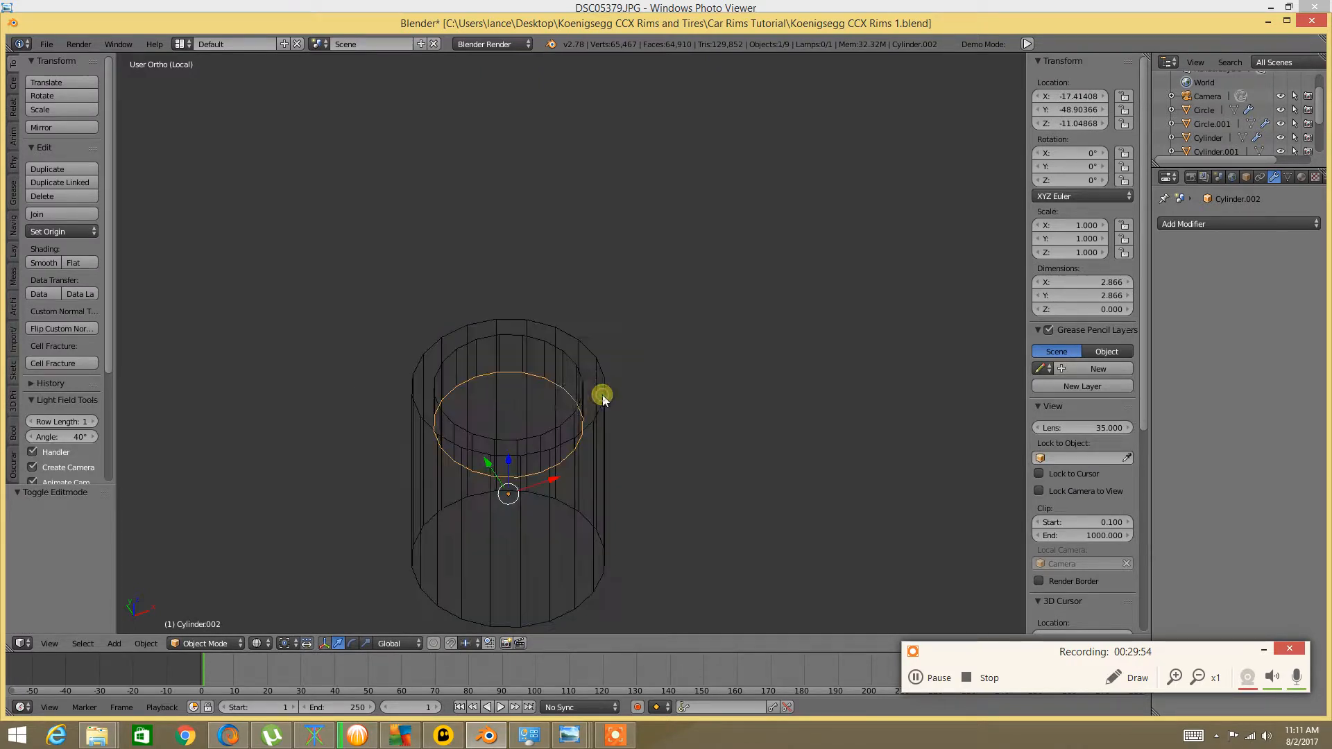
key(z)
click(586, 403)
shift+right_click(614, 407)
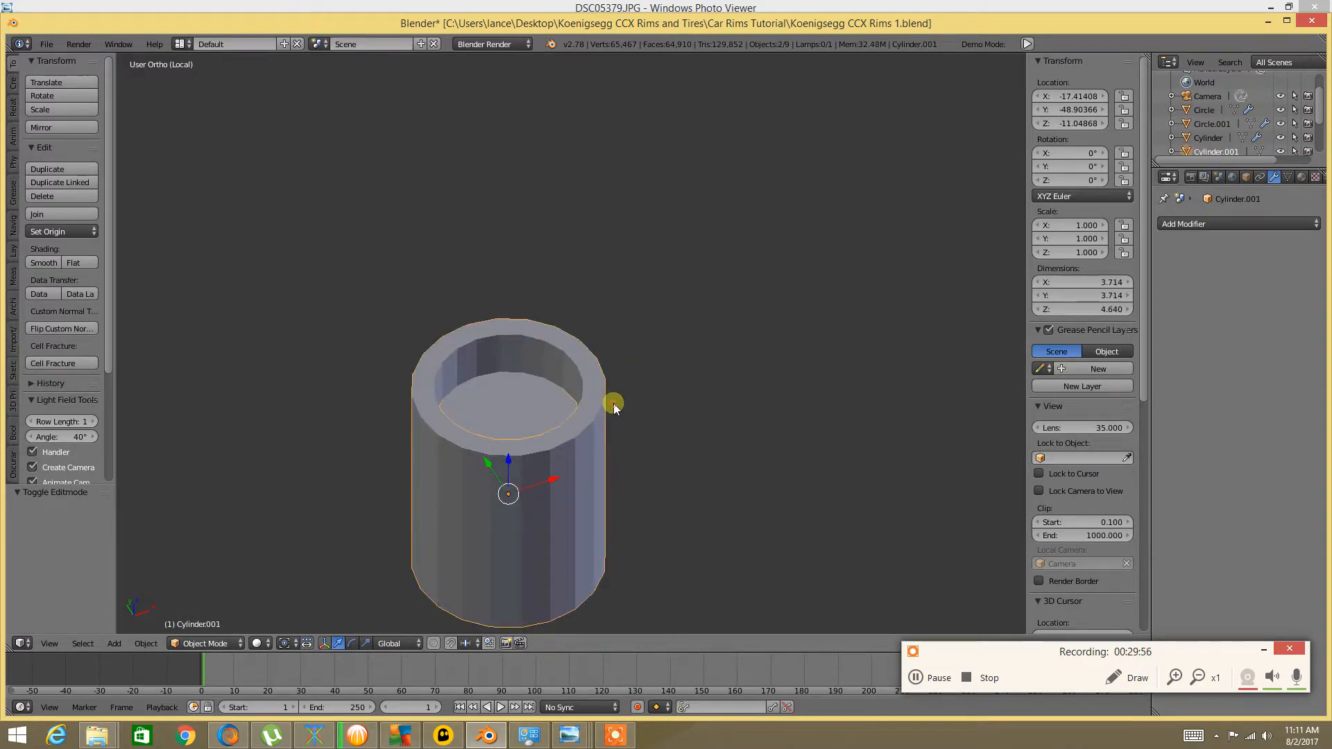
key(ctrl+j)
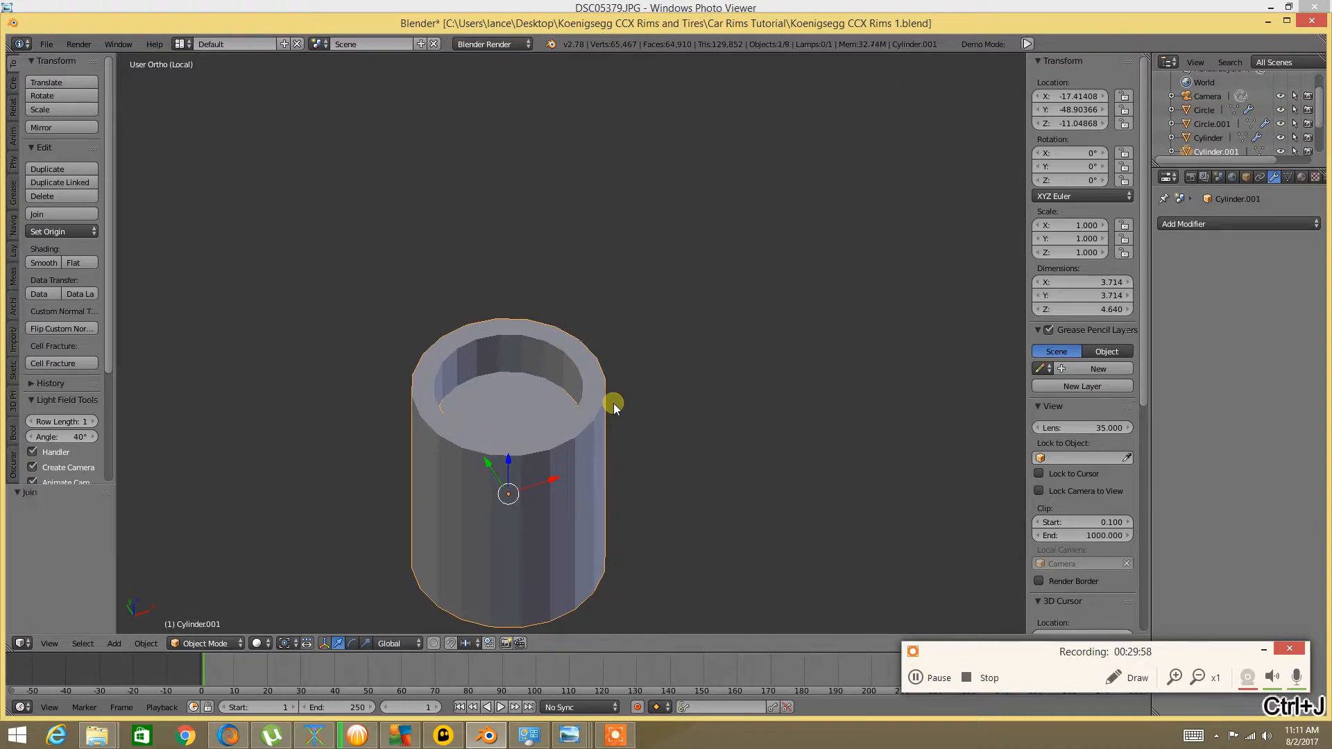
In Edit Mode, select only the recessed disc face and extrude it up out of the cylinder by about 4.98
key(Tab)
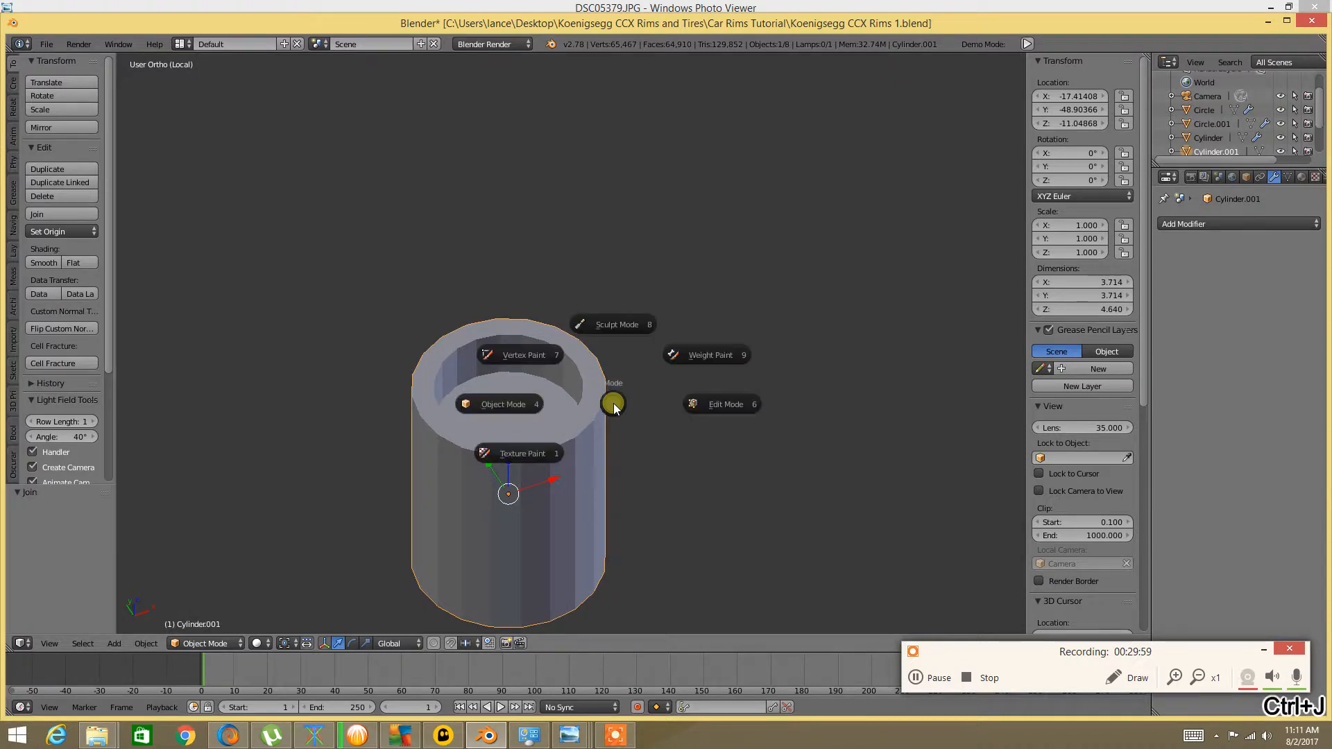
click(705, 402)
key(a)
right_click(508, 405)
mouse_move(507, 404)
middle_down()
mouse_move(507, 426)
mouse_move(528, 388)
middle_up()
drag(514, 390, 527, 106)
key(e)
key(e)
click(524, 183)
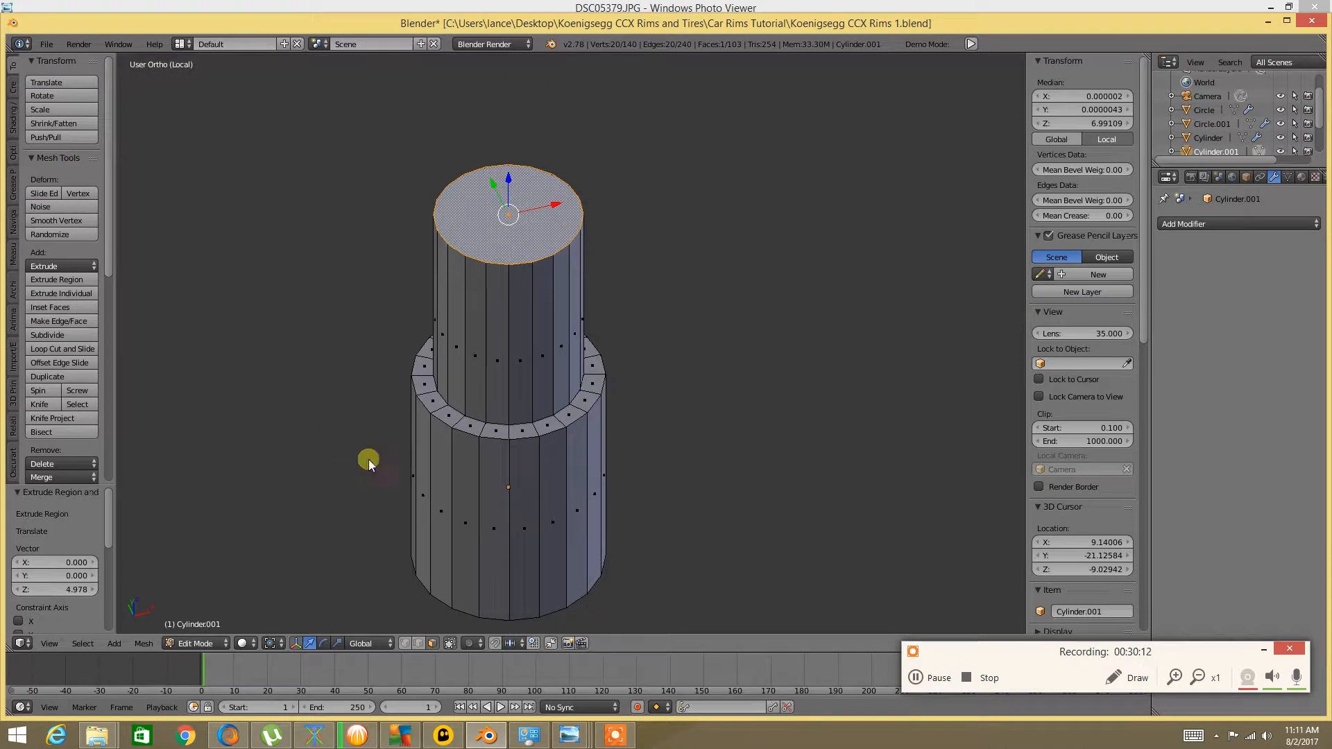
Check the whole-wheel reference photo, then delete the cylinder's bottom face and the hidden cap face inside it
mouse_move(569, 735)
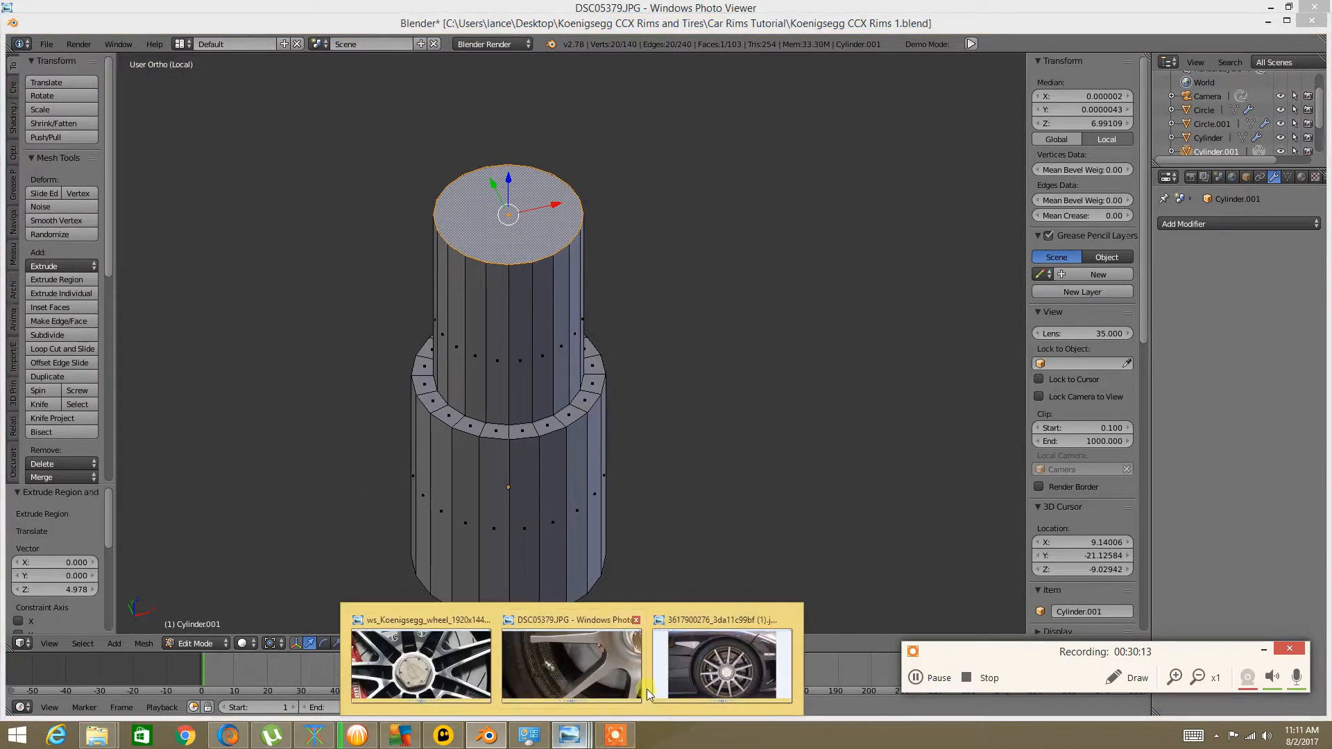
click(718, 669)
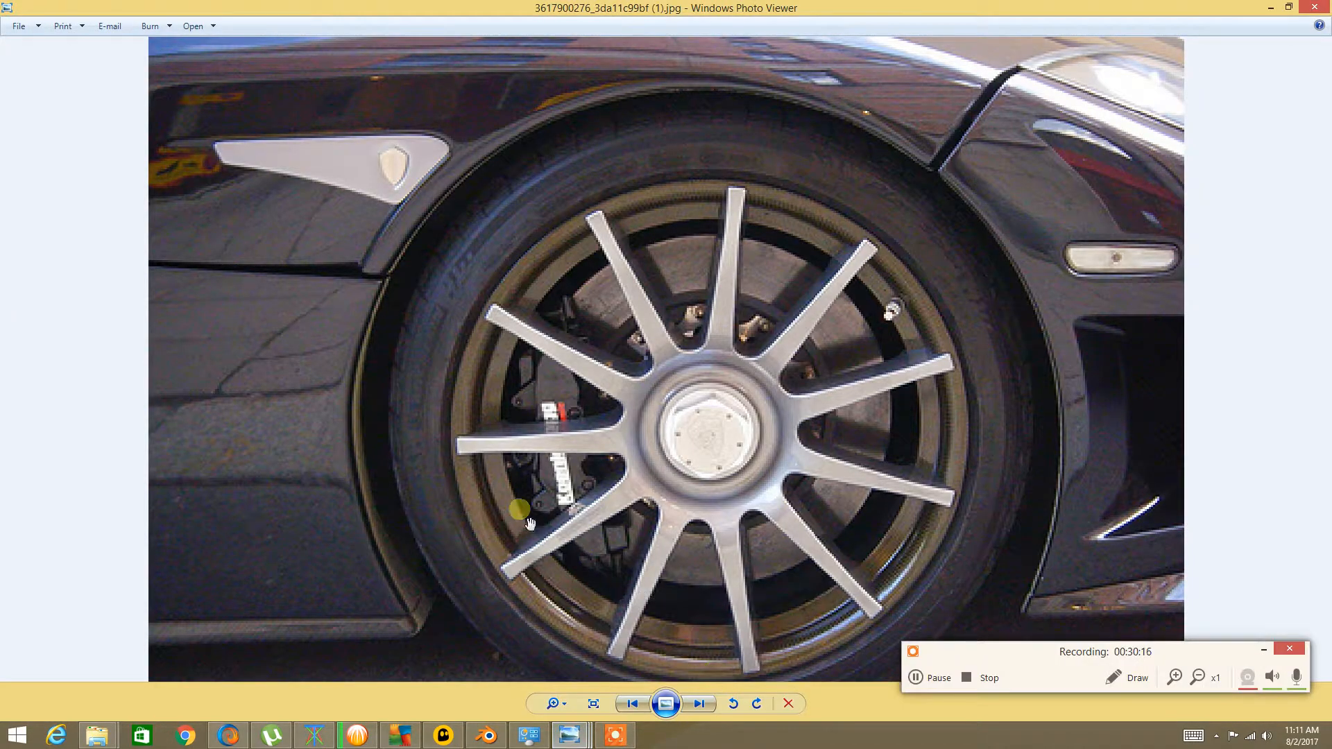
click(486, 735)
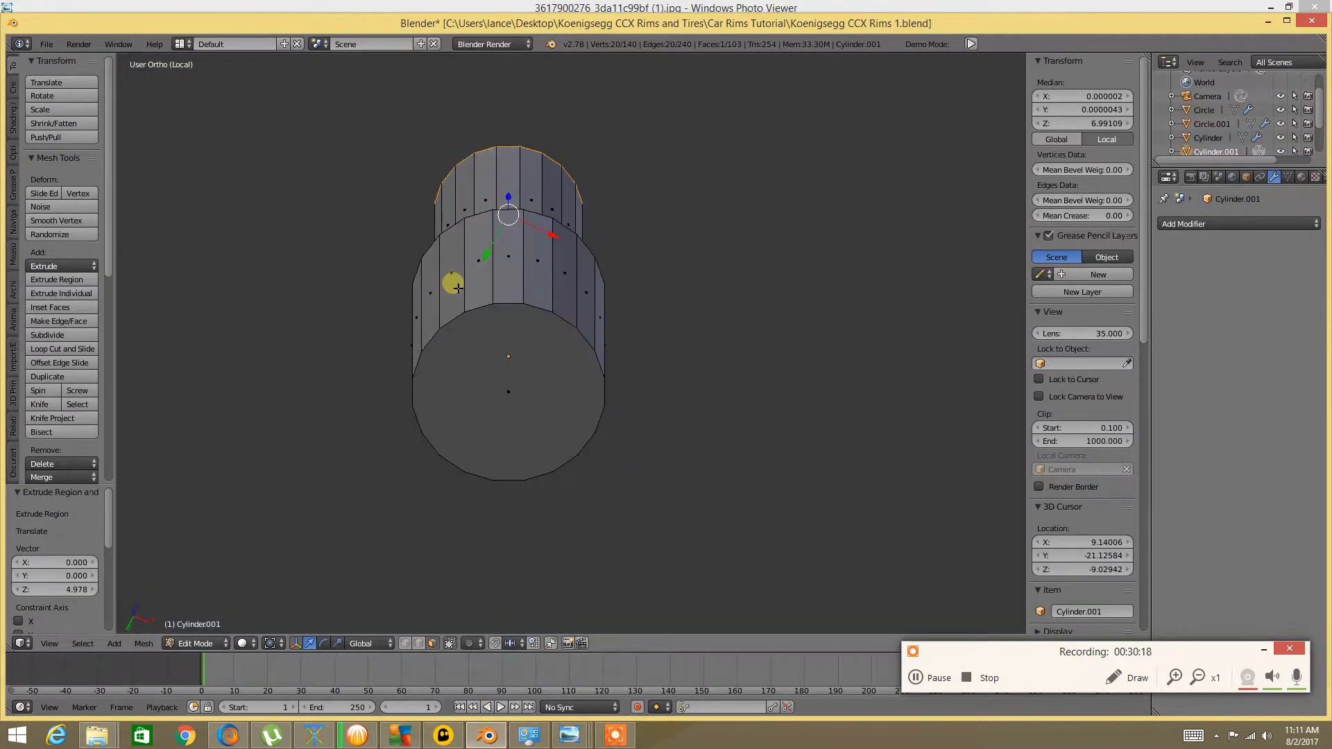
middle_drag(458, 287, 462, 269)
right_click(526, 325)
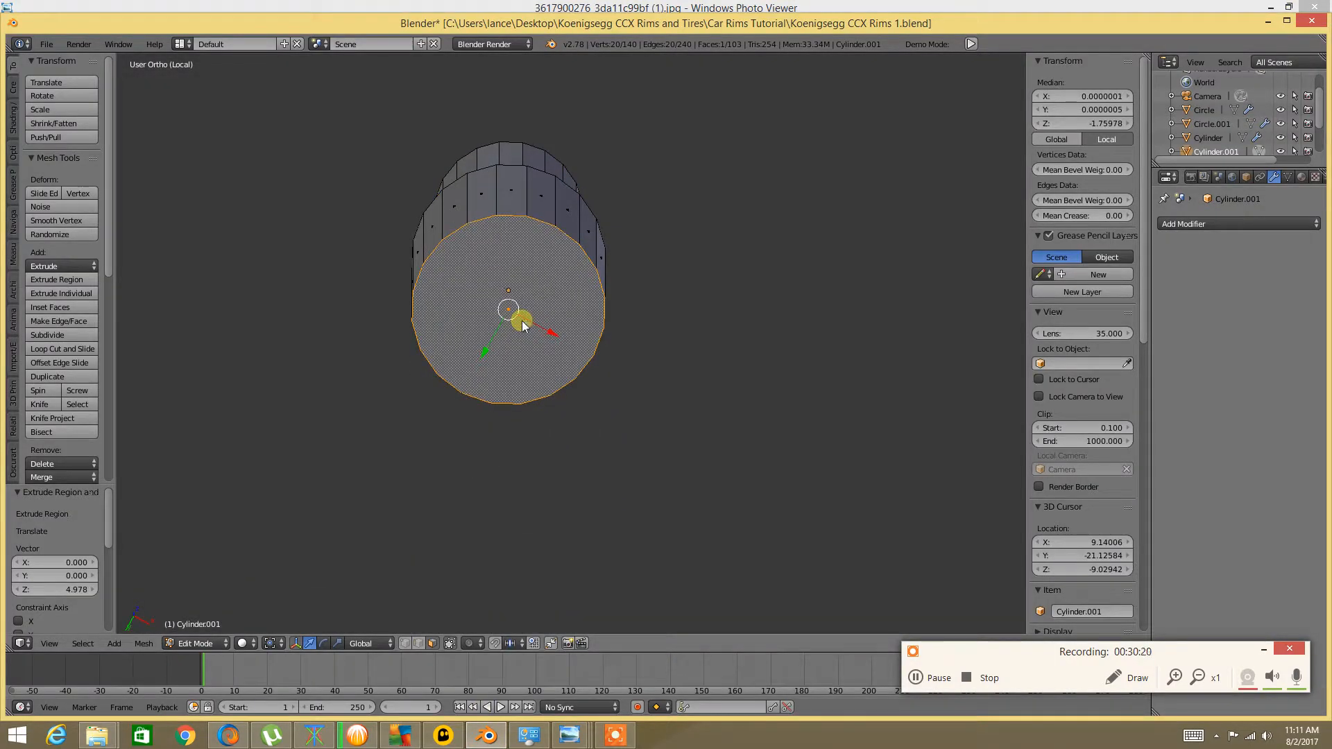
key(x)
click(522, 321)
right_click(519, 295)
key(x)
click(519, 292)
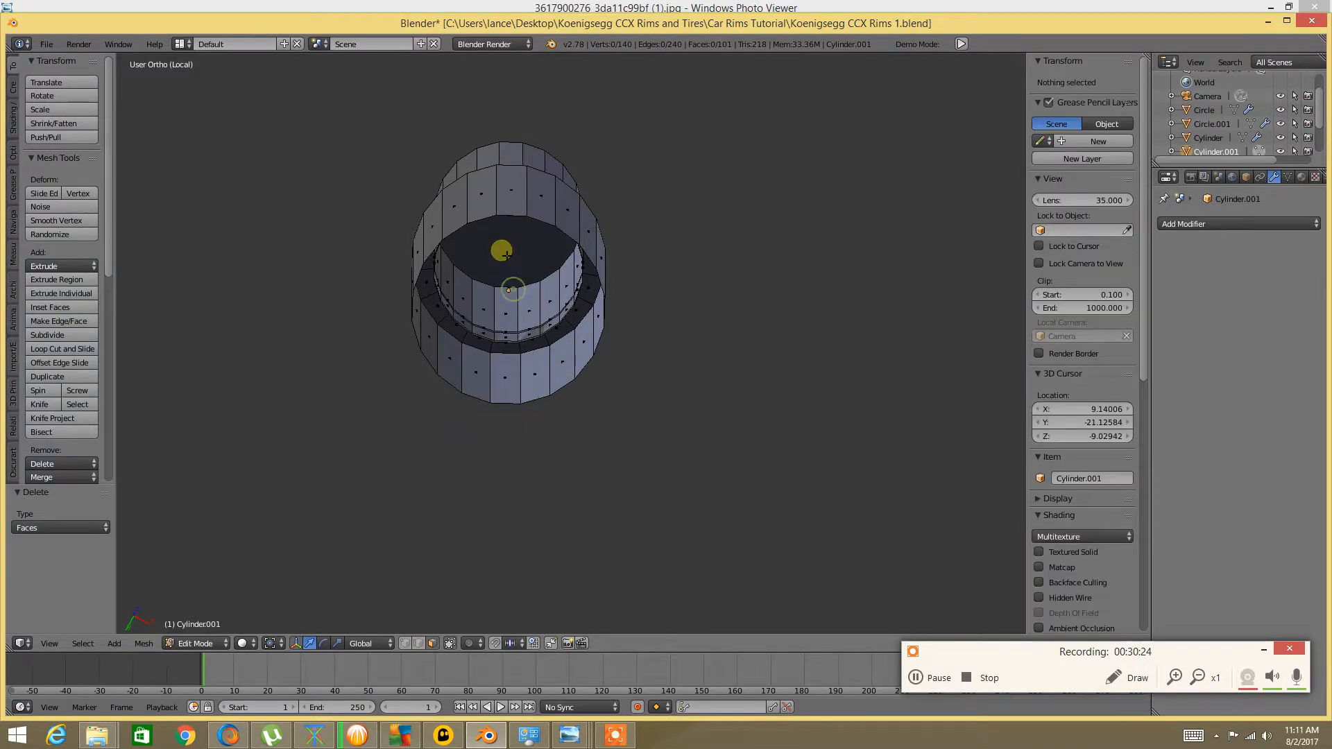
Select the upper tube's top face and examine the valve stem close-up in the DSC05379.JPG reference photo
middle_drag(505, 255, 476, 444)
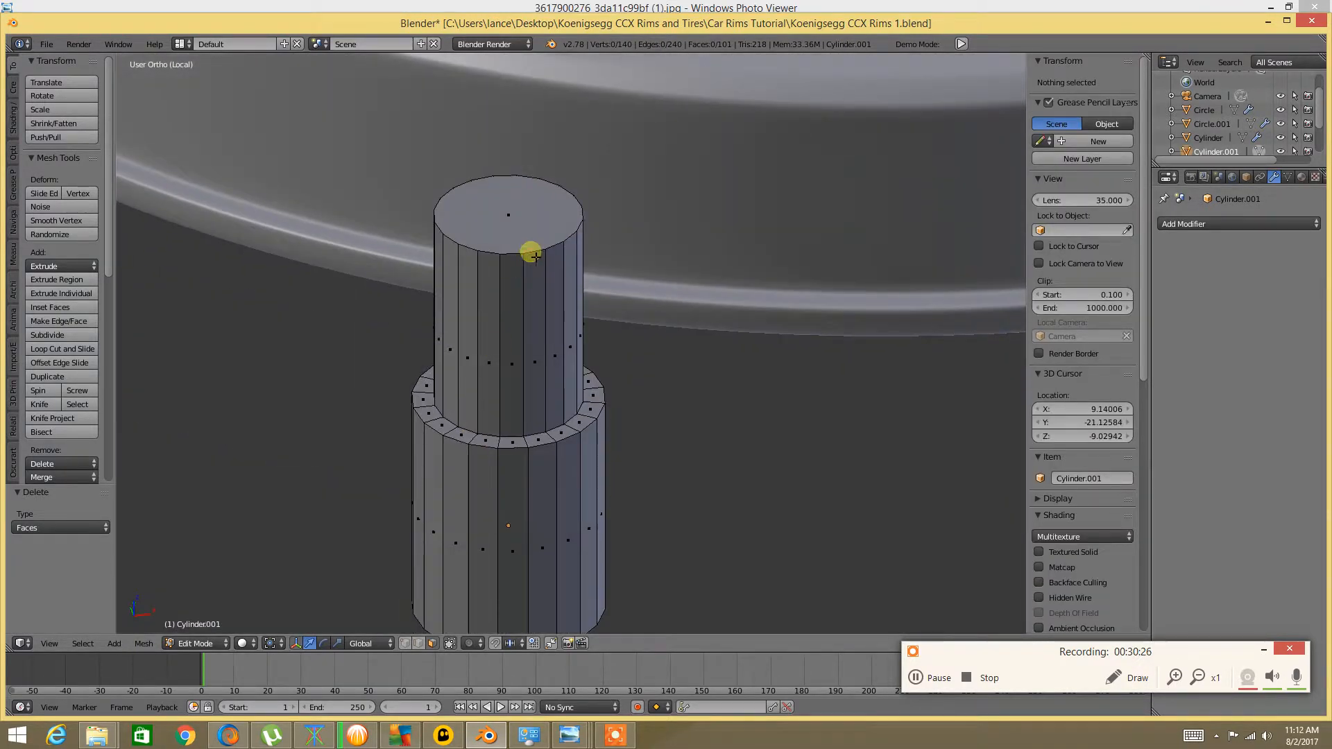
right_click(532, 254)
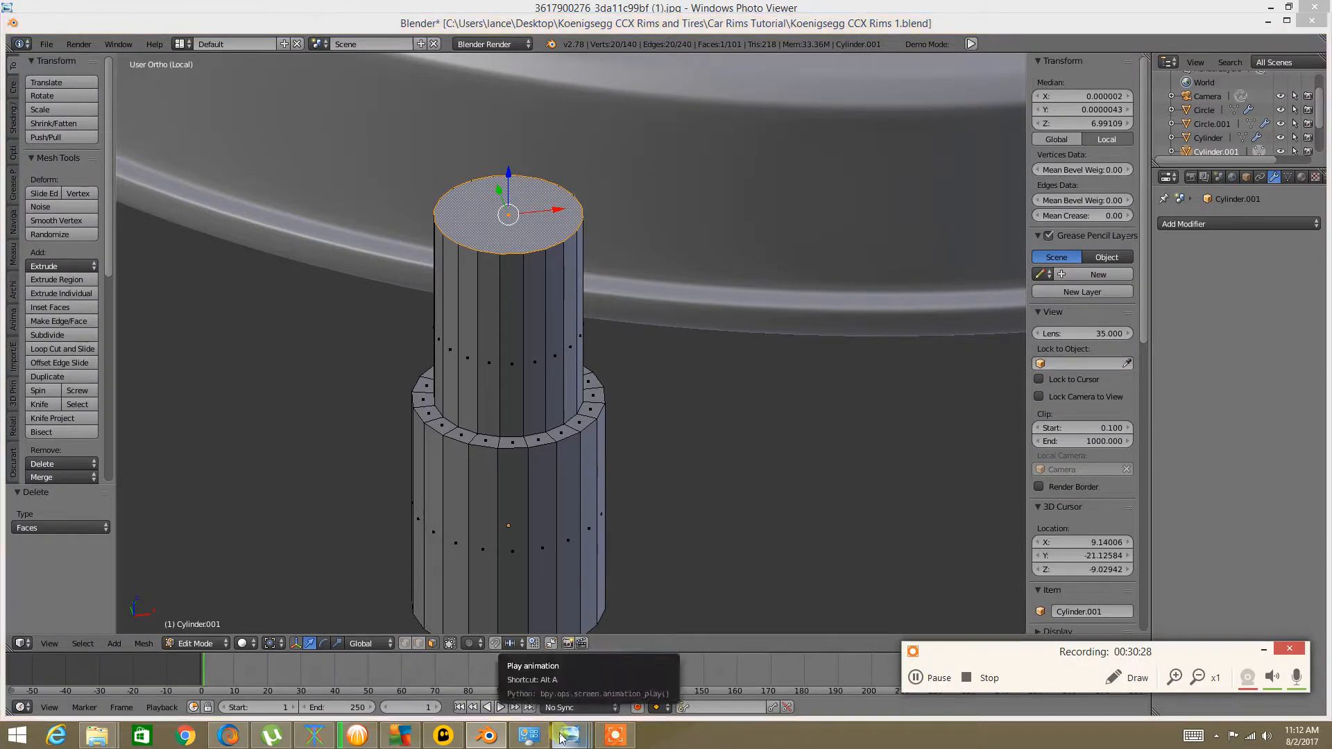
mouse_move(562, 737)
click(684, 665)
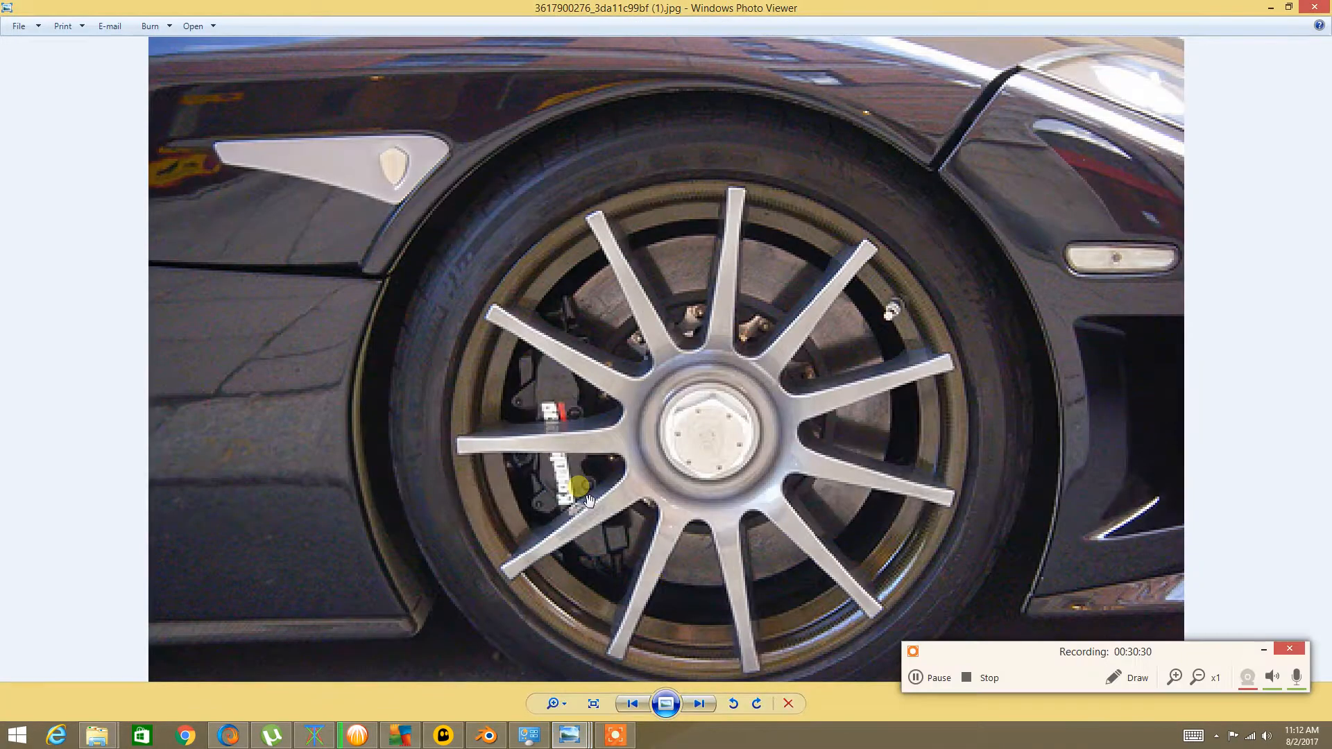
mouse_move(567, 736)
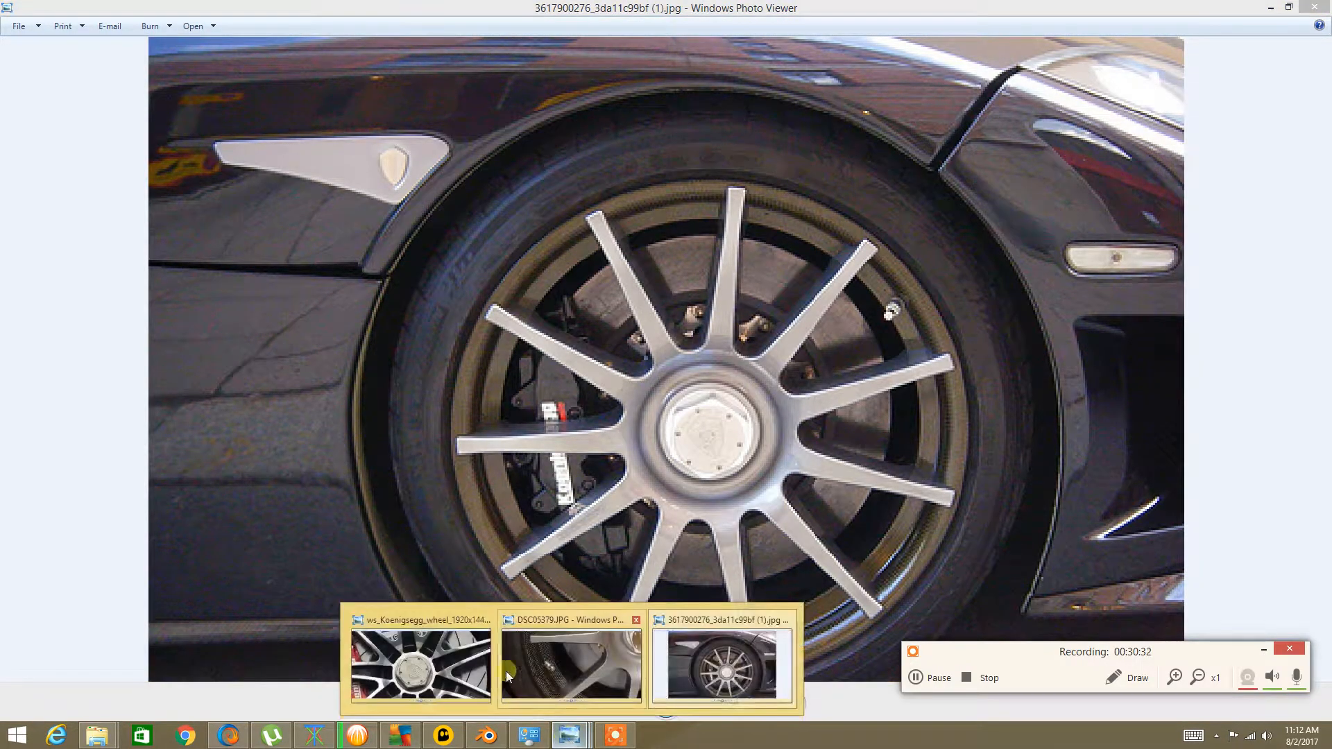
click(531, 672)
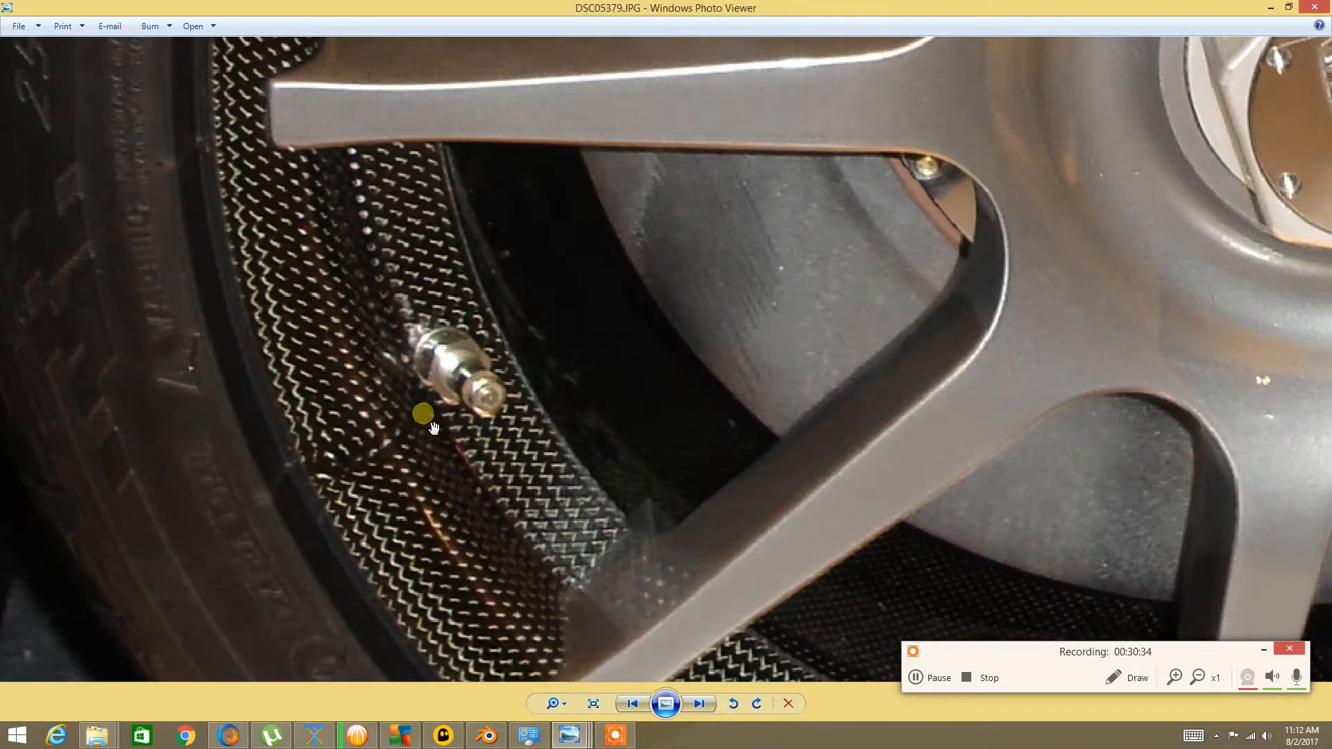
scroll(433, 428, up, 1)
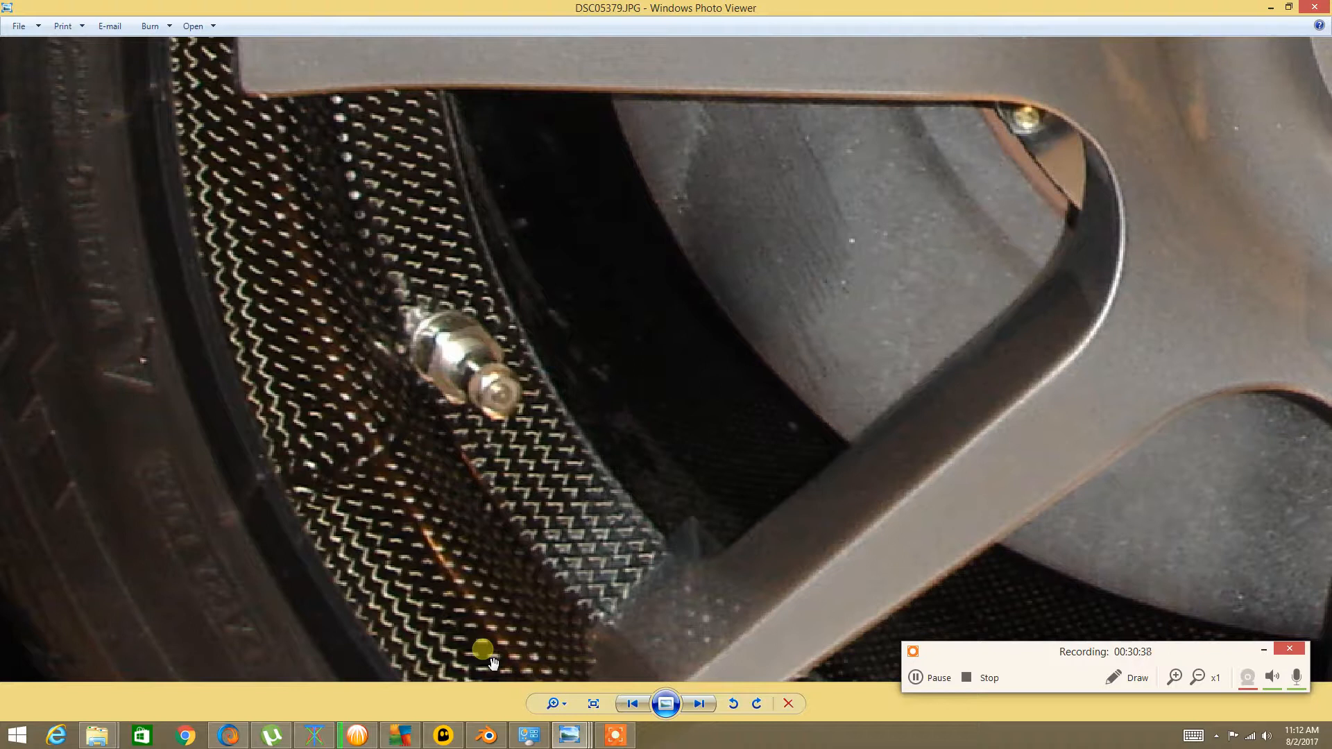
click(486, 736)
Extrude the top face in place scaled to about 0.72, and extrude it up by about 2.84 as a narrower tier
middle_drag(585, 376, 520, 436)
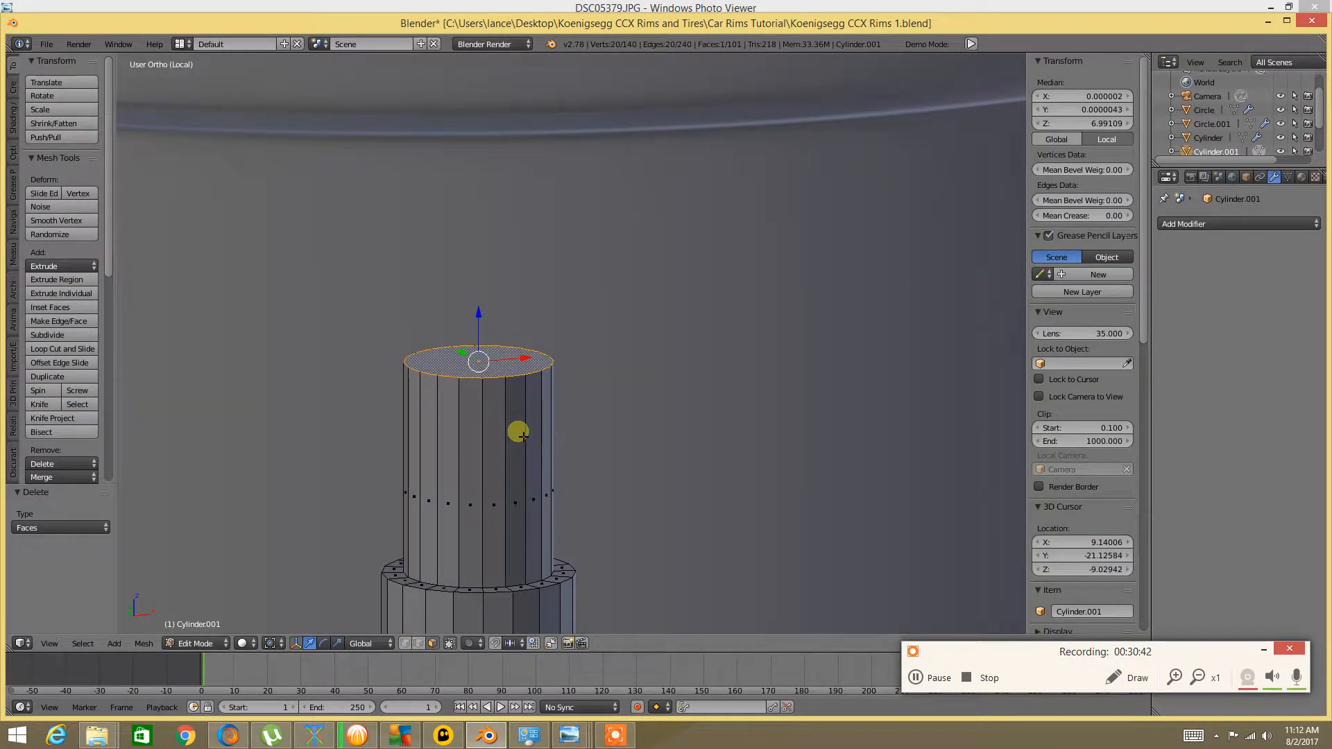
key(e)
key(s)
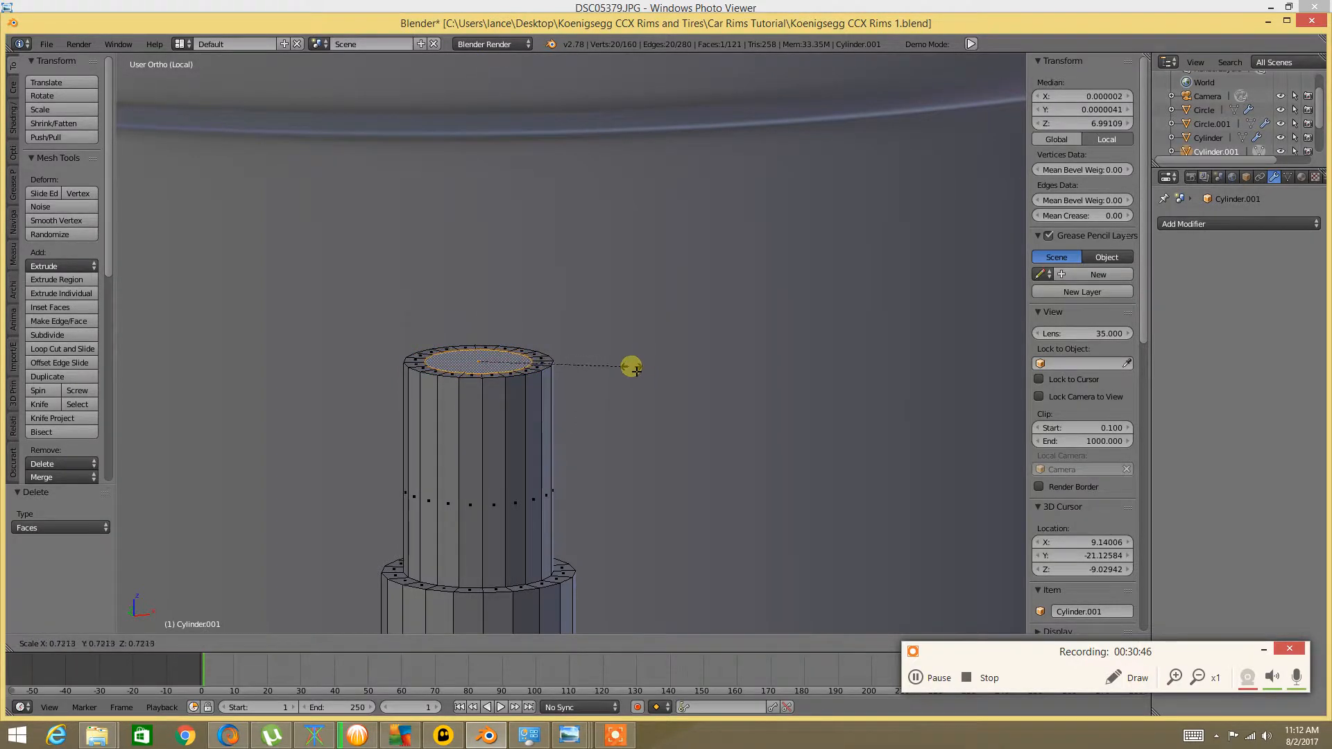
click(628, 368)
key(e)
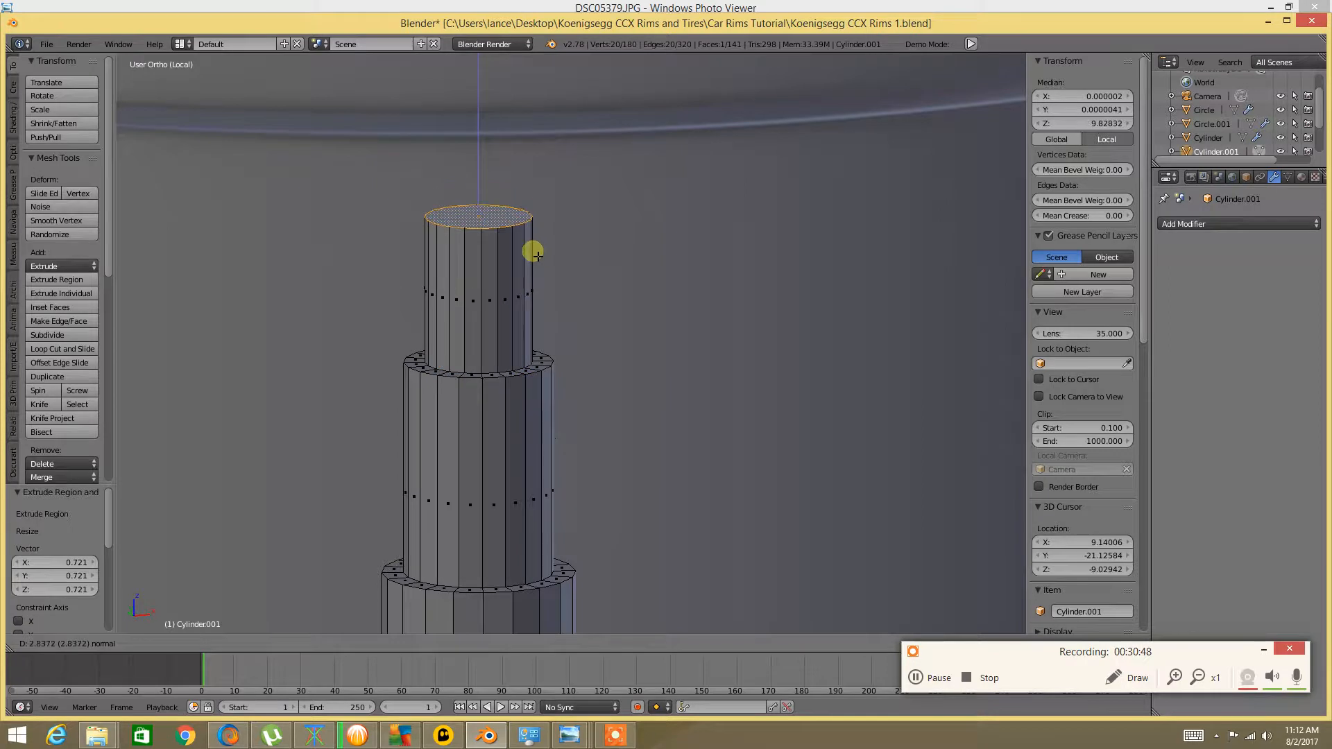
click(535, 252)
Compare with the valve photo, inset the narrow tier's top face to about 0.83 scale, and extrude it down along Z by about 0.47
shift+middle_drag(568, 185, 553, 352)
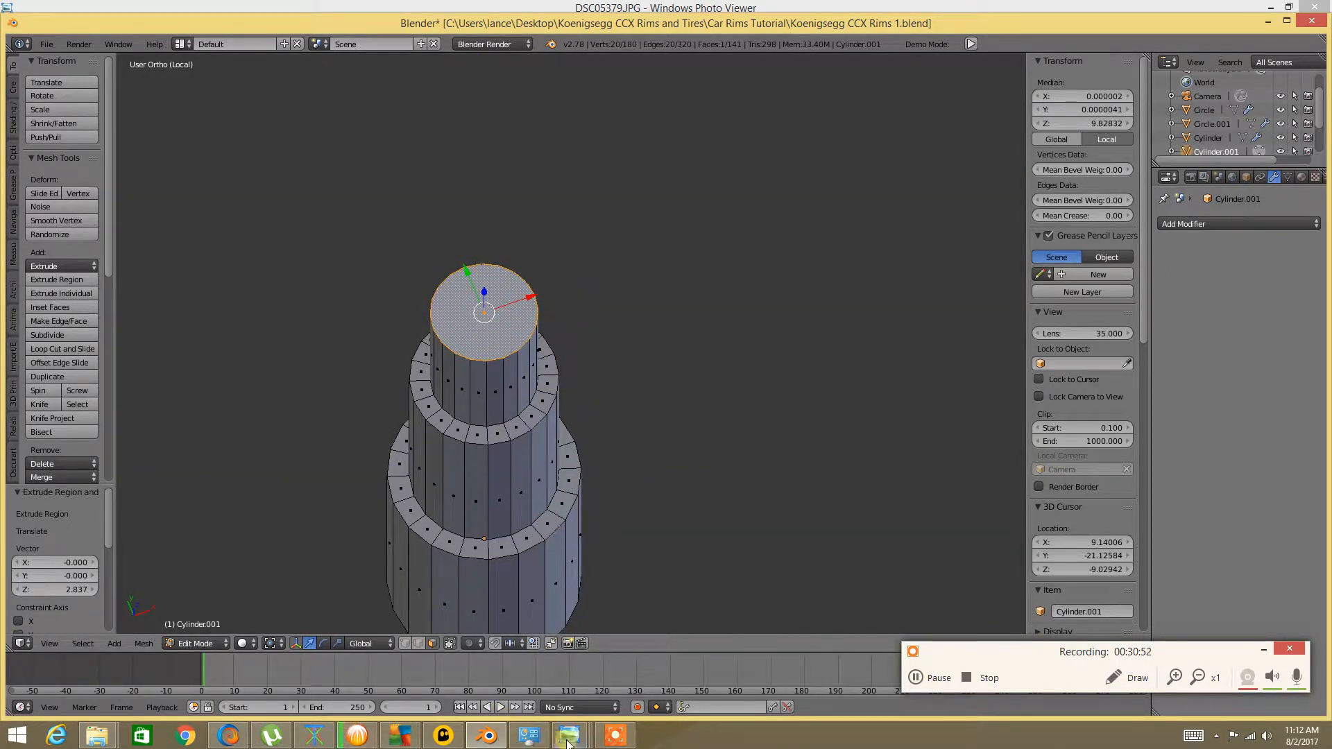
mouse_move(568, 742)
click(548, 665)
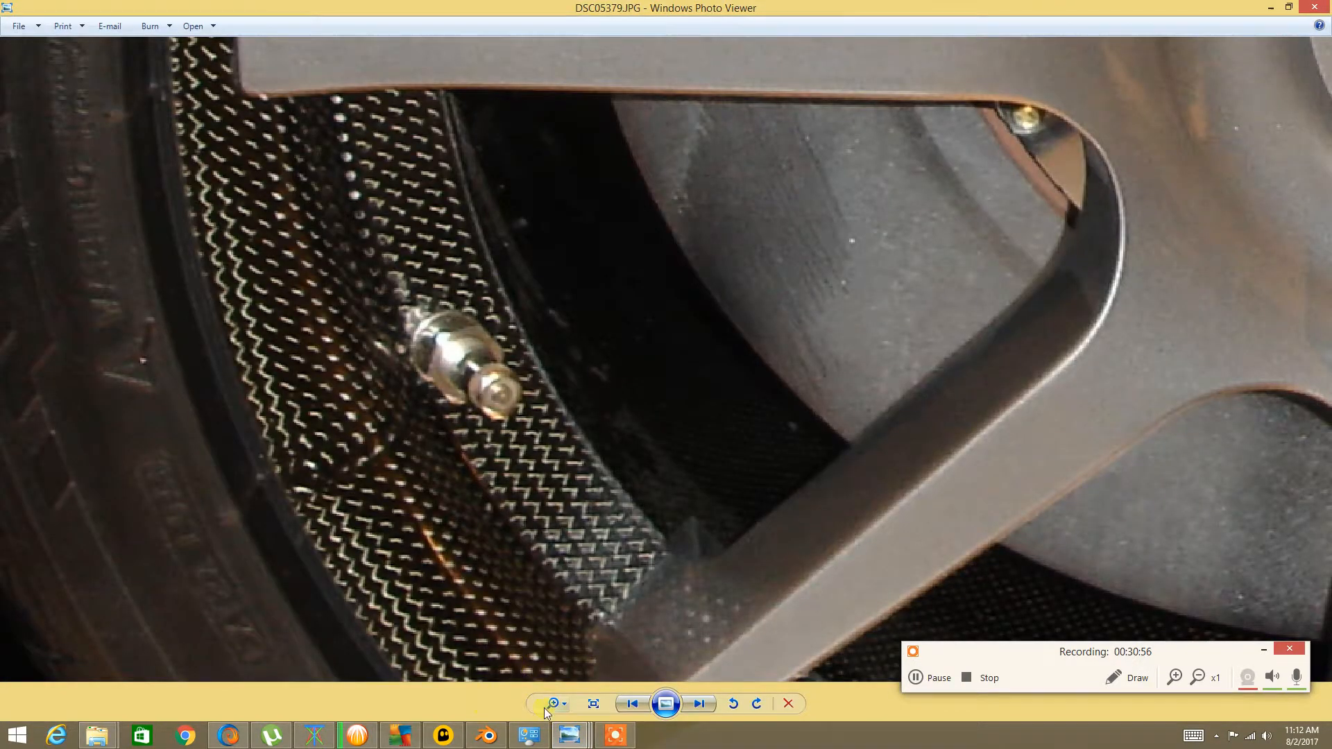
click(486, 735)
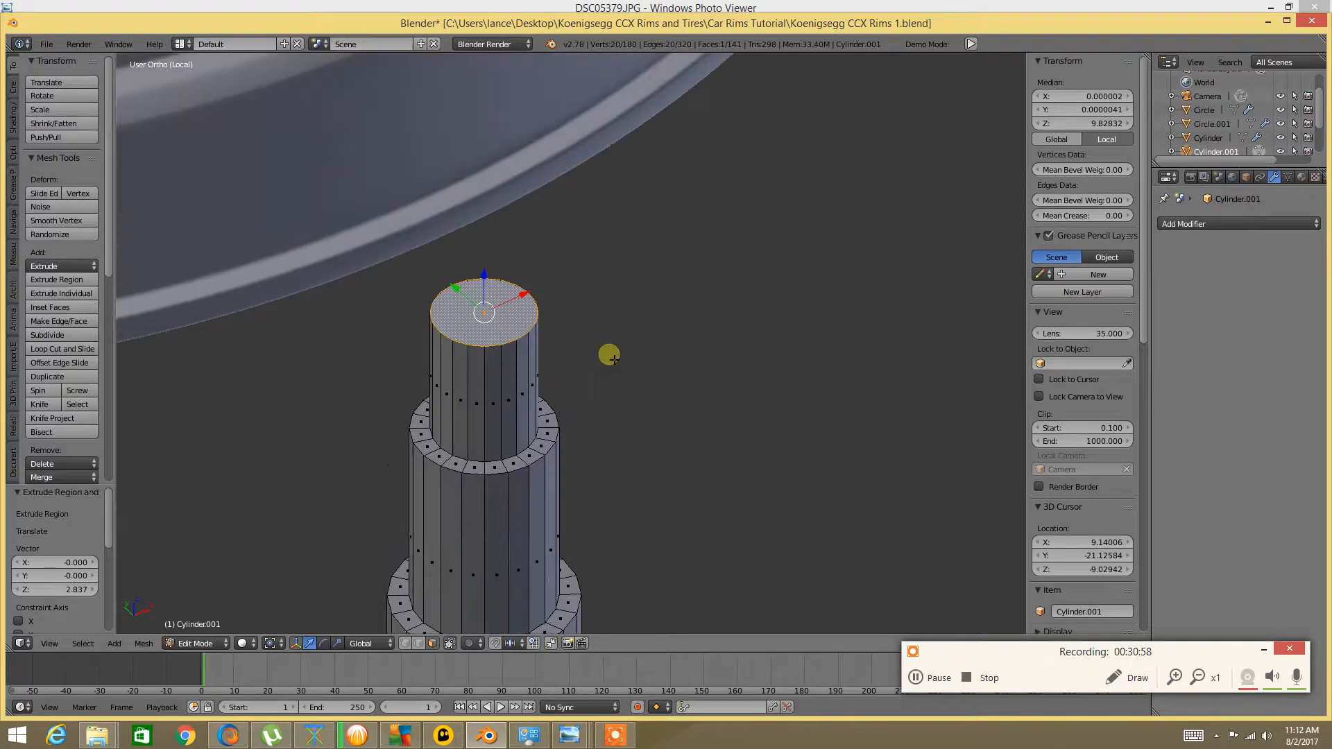
key(e)
key(s)
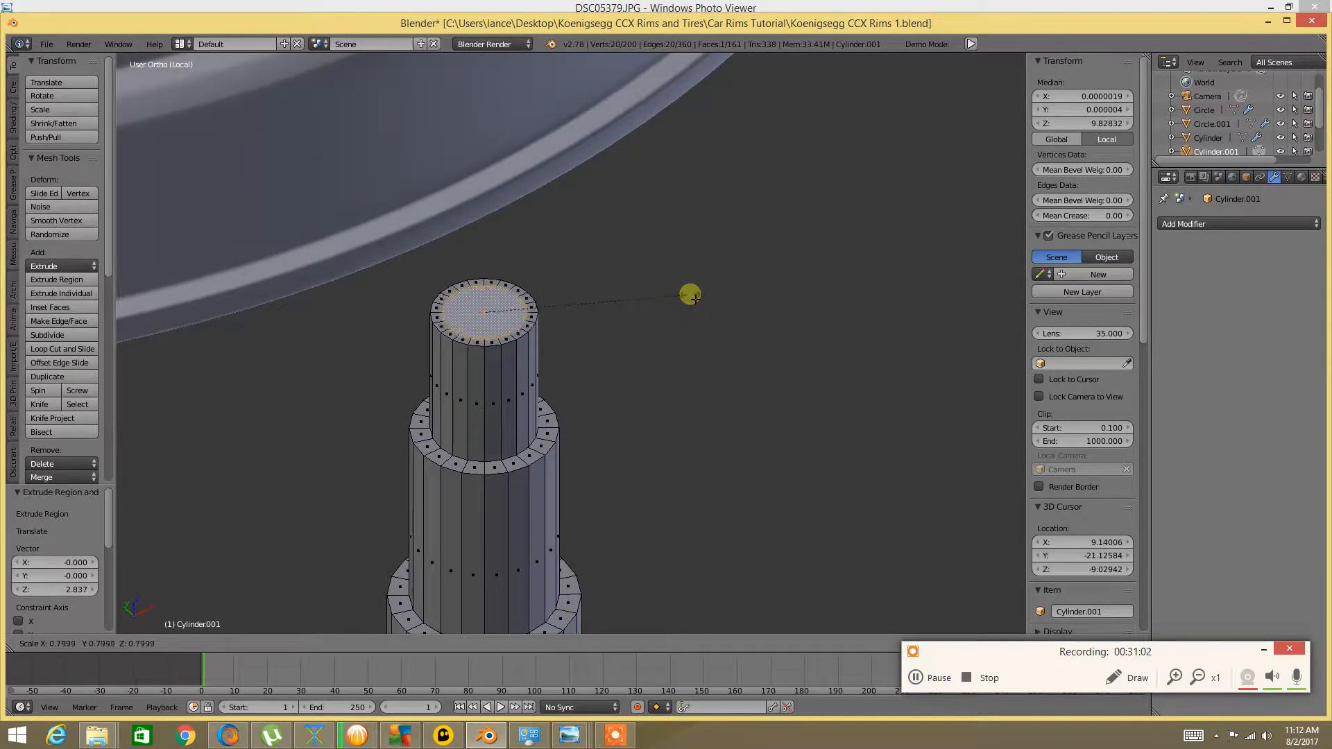
click(696, 297)
scroll(459, 303, up, 3)
shift+middle_drag(459, 303, 525, 370)
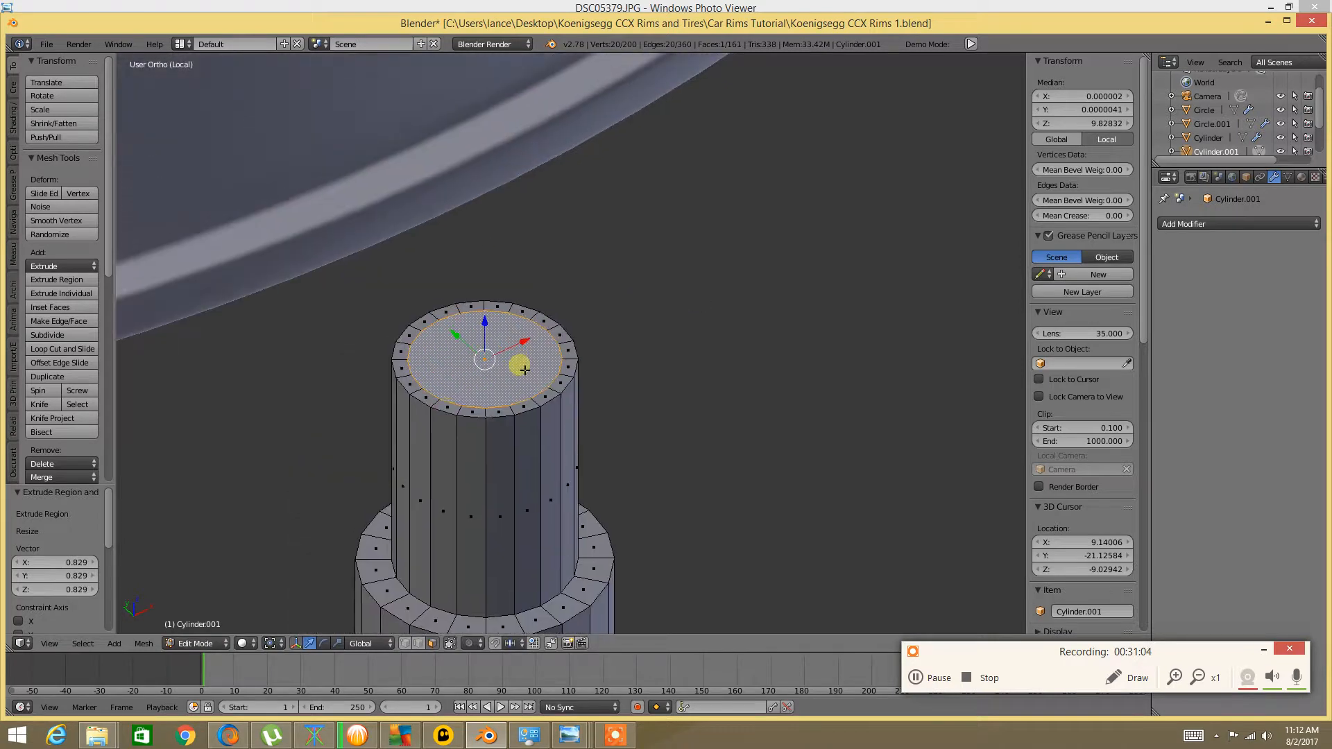
key(e)
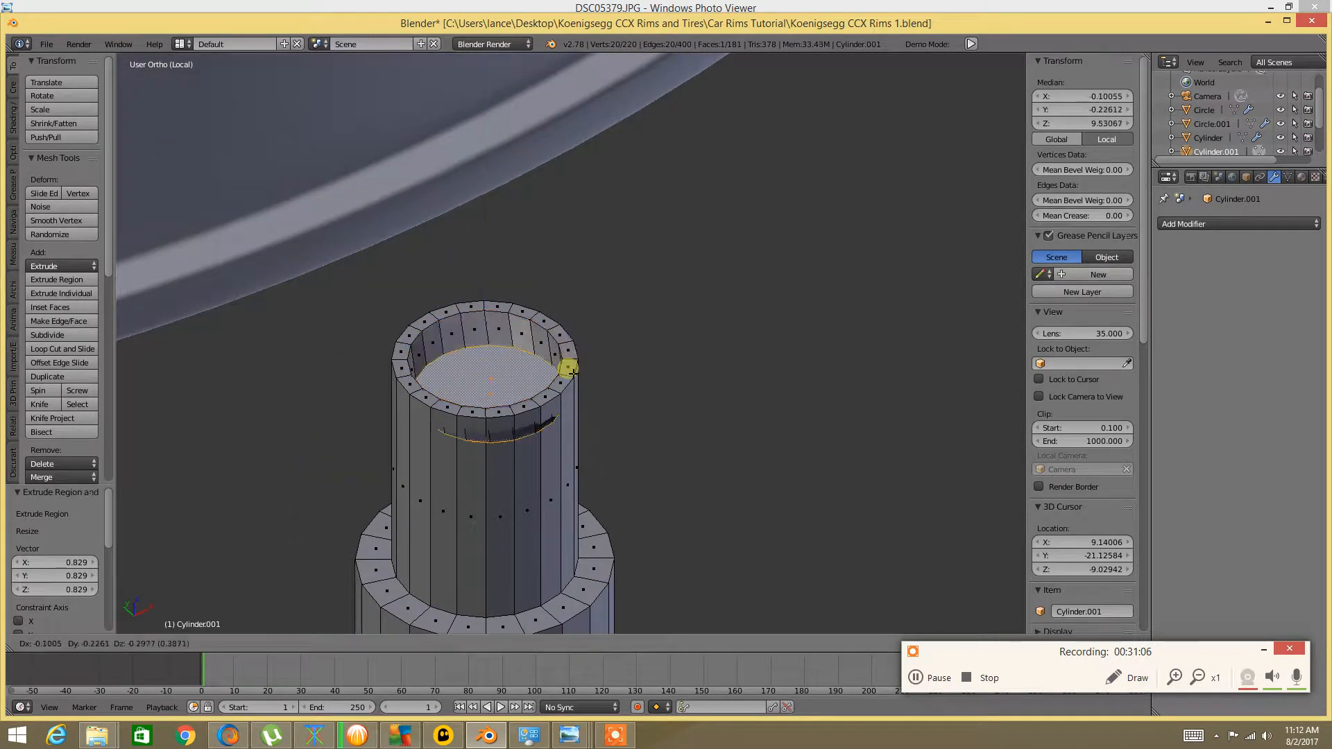
key(z)
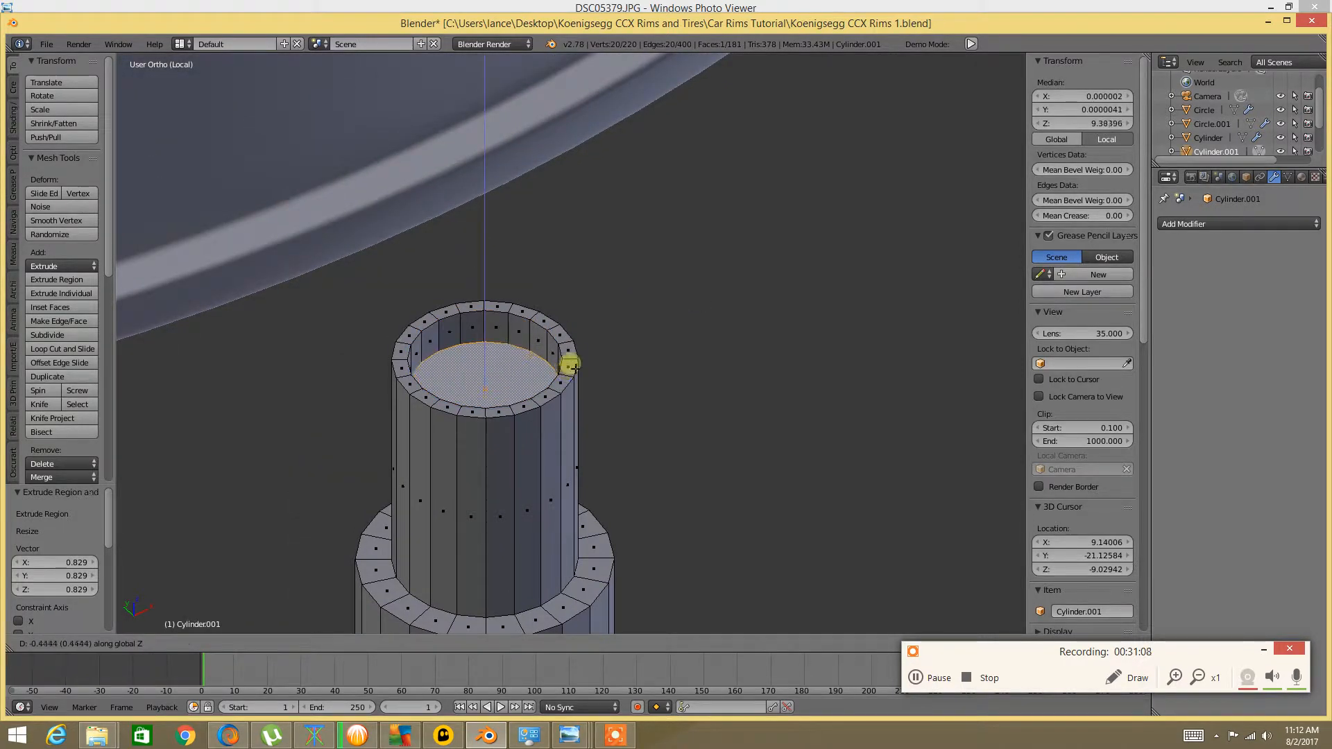
click(569, 366)
Extrude the recess floor in place at about 0.72 scale and adjust its size, finishing with a scale of about 1.11
key(e)
right_click(676, 352)
key(s)
click(624, 368)
middle_drag(618, 369, 458, 381)
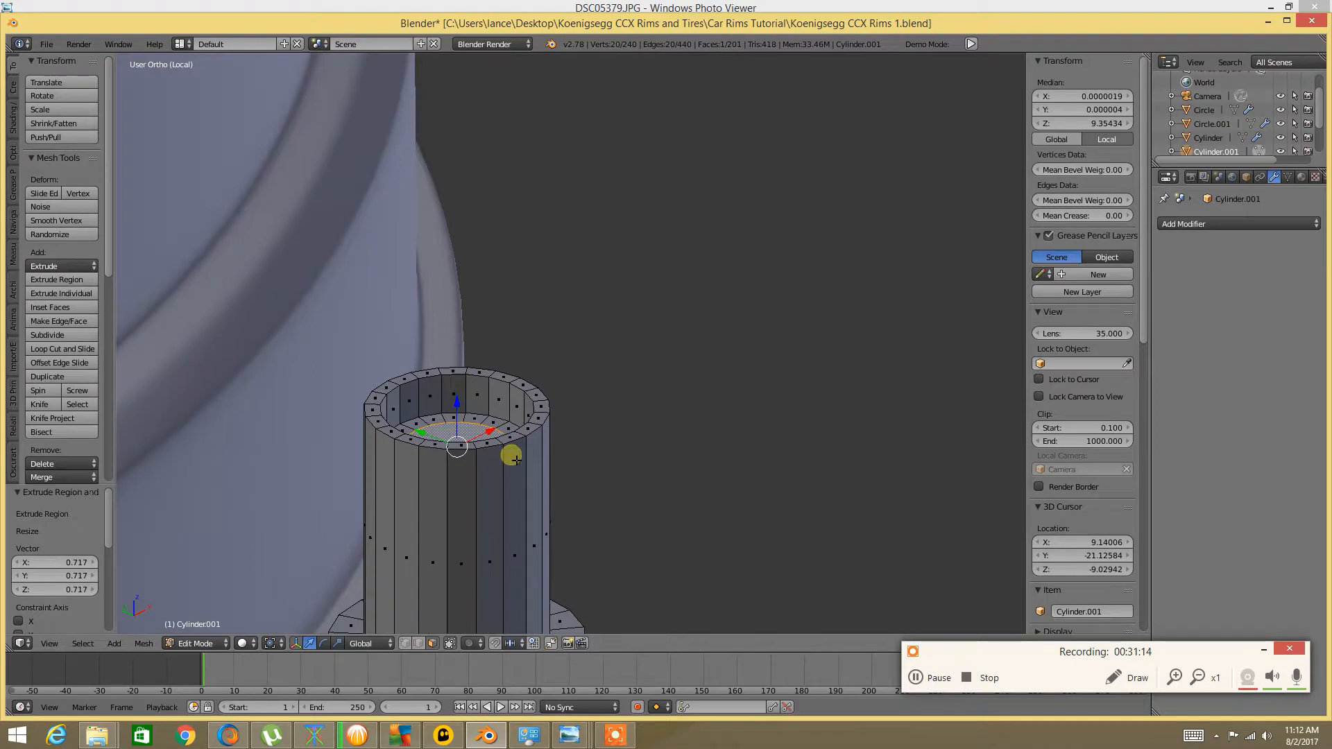
middle_drag(516, 460, 524, 439)
key(s)
click(637, 426)
middle_drag(636, 425, 537, 464)
key(s)
click(561, 456)
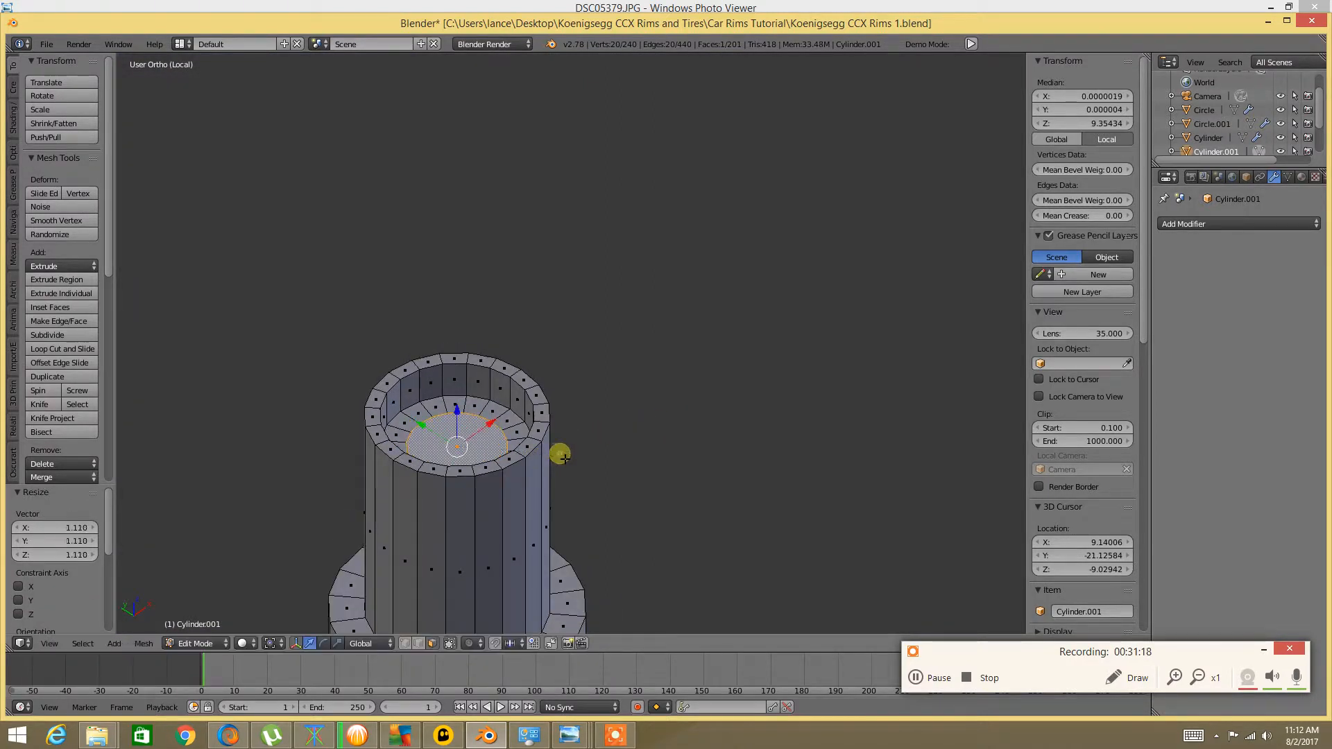
Extrude the inner disc up by about 1.01 and inset its top face, scaling by about 0.61 and again by about 0.83
key(e)
click(396, 469)
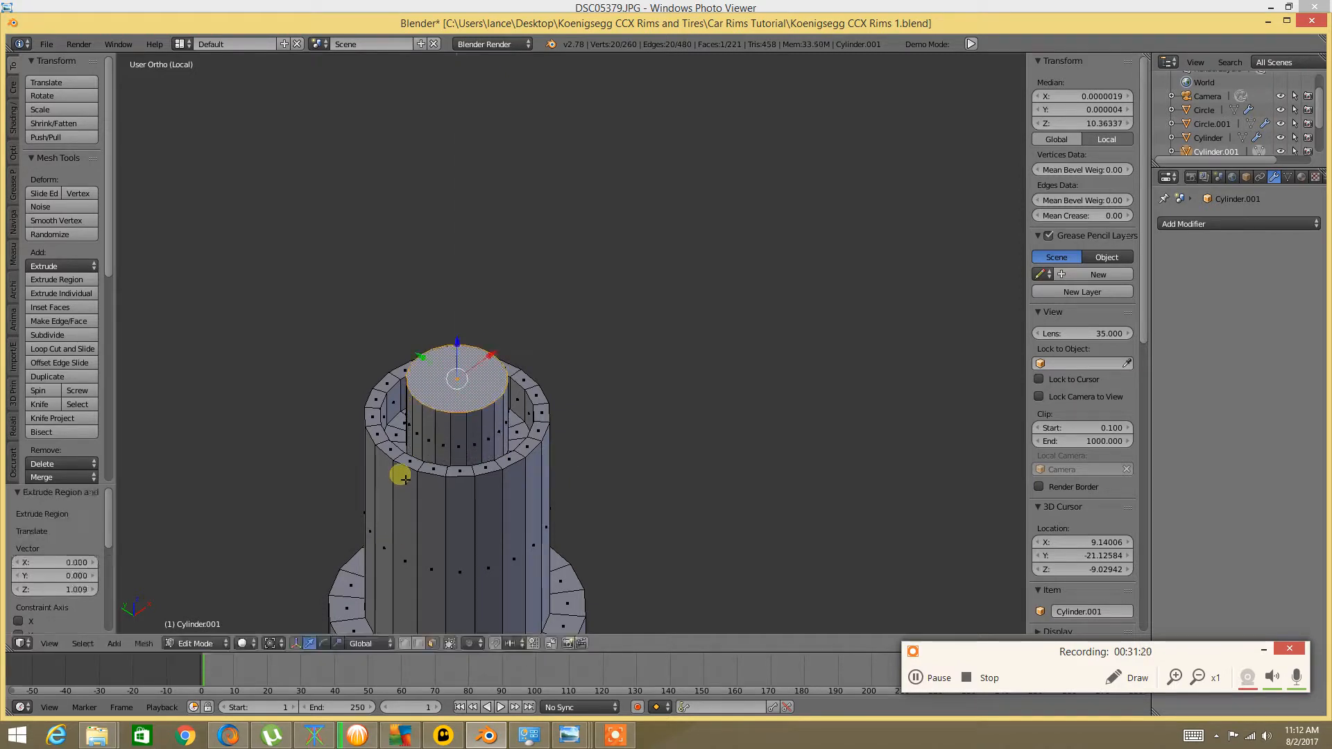
middle_drag(396, 469, 424, 471)
key(e)
key(s)
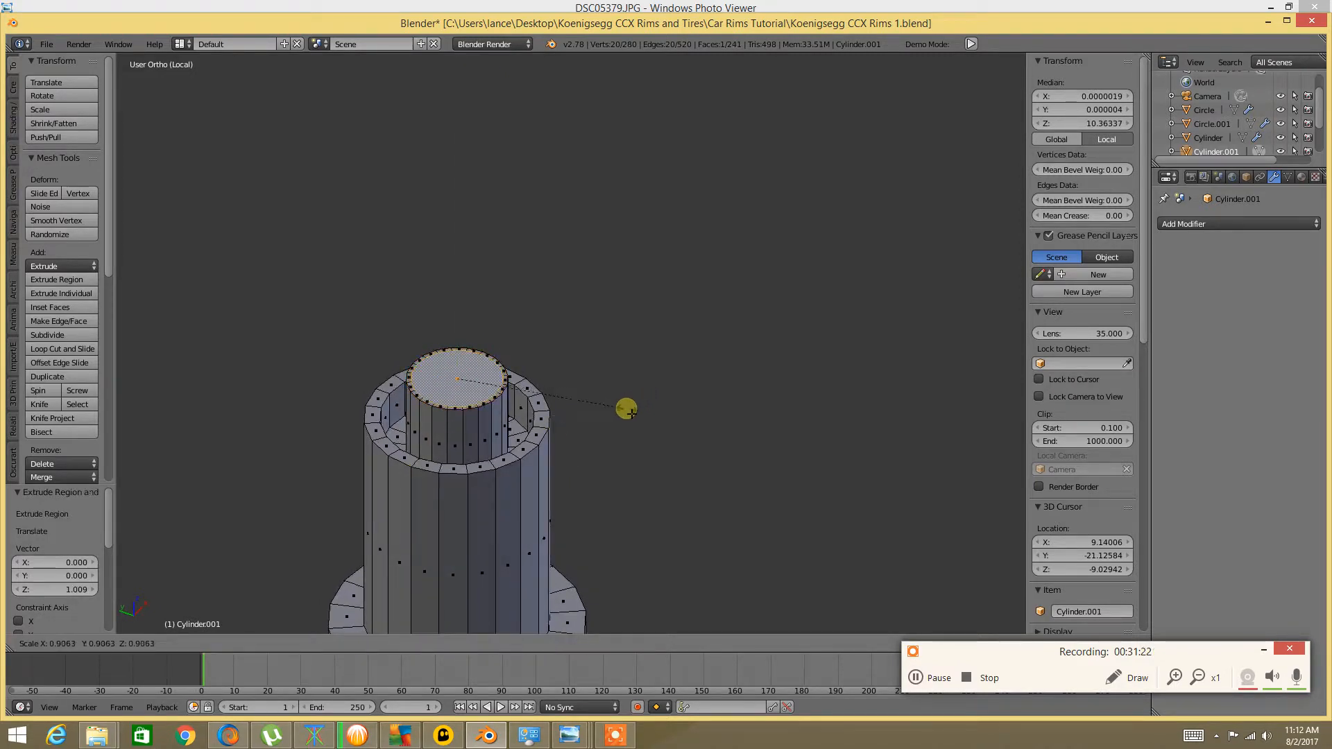
click(568, 419)
key(s)
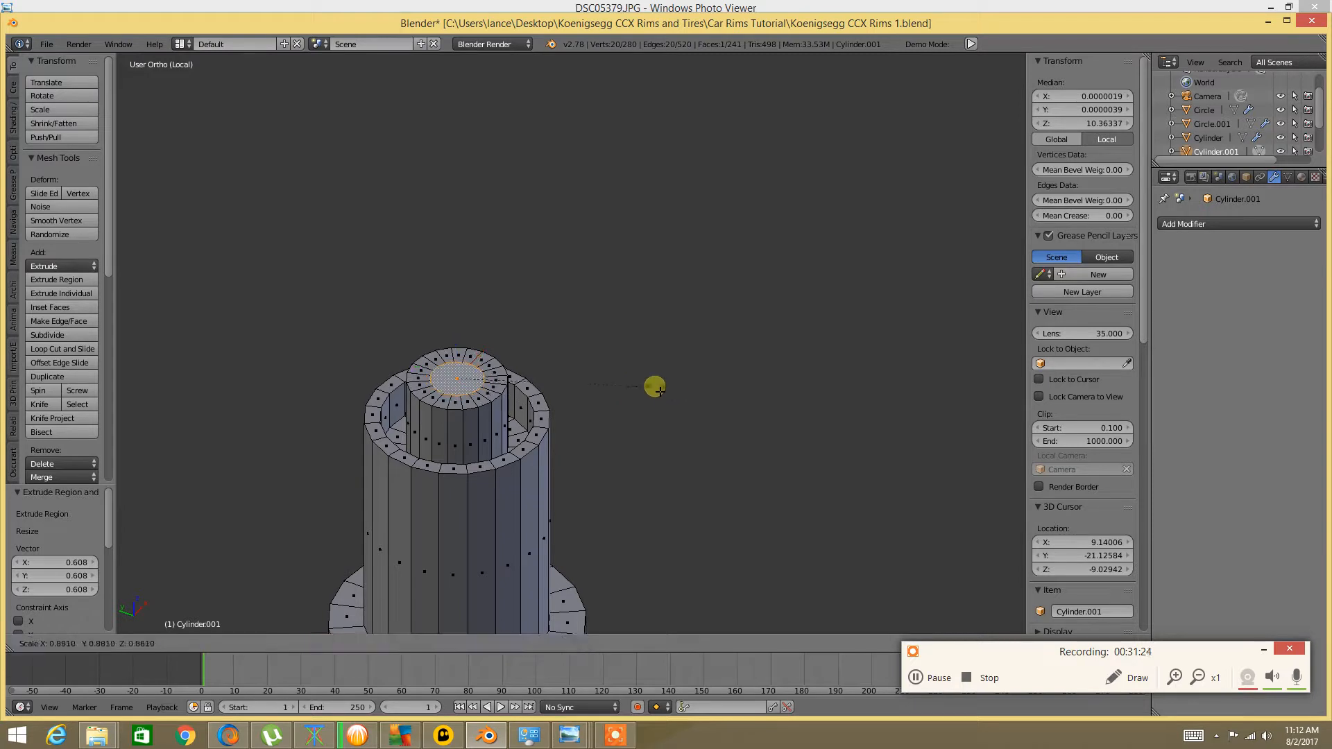
click(647, 393)
Extrude the pin's inset face down by about 0.26 and inset the resulting floor to about 0.90 scale
key(e)
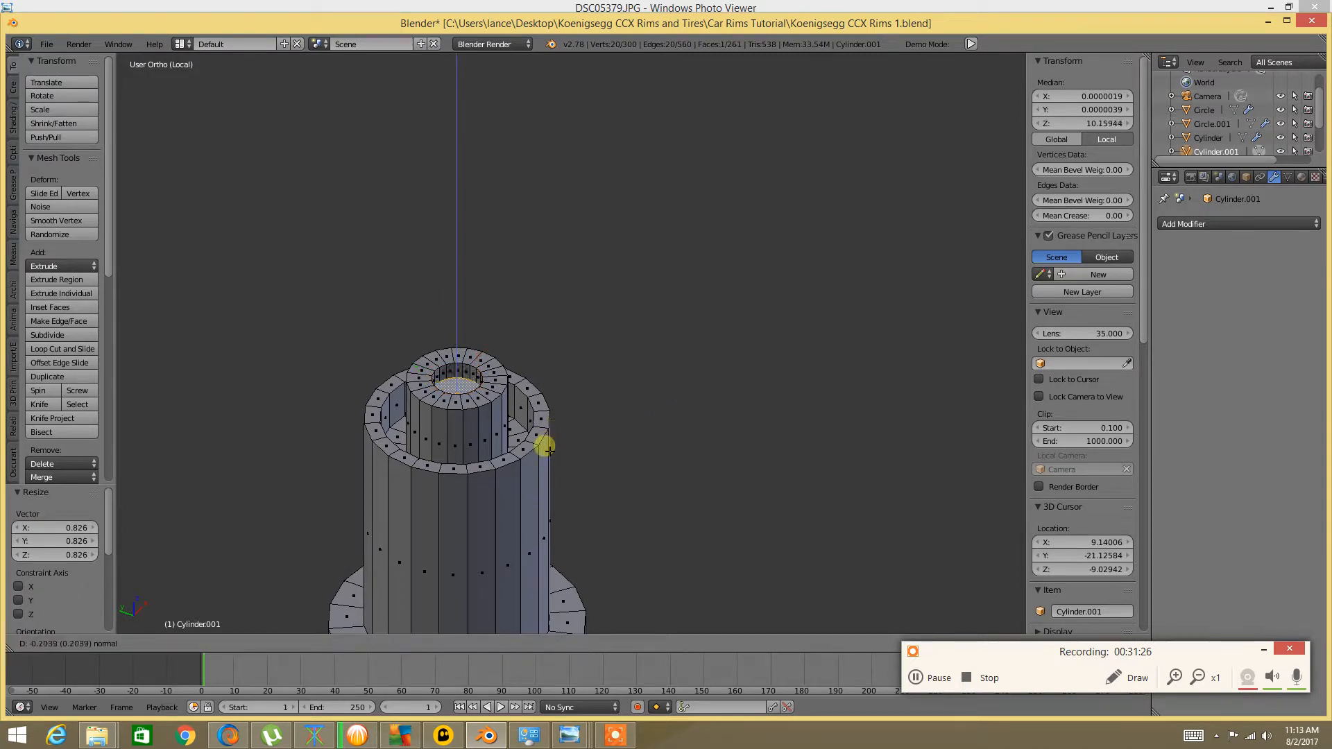
click(545, 440)
scroll(427, 403, up, 3)
scroll(428, 403, up, 4)
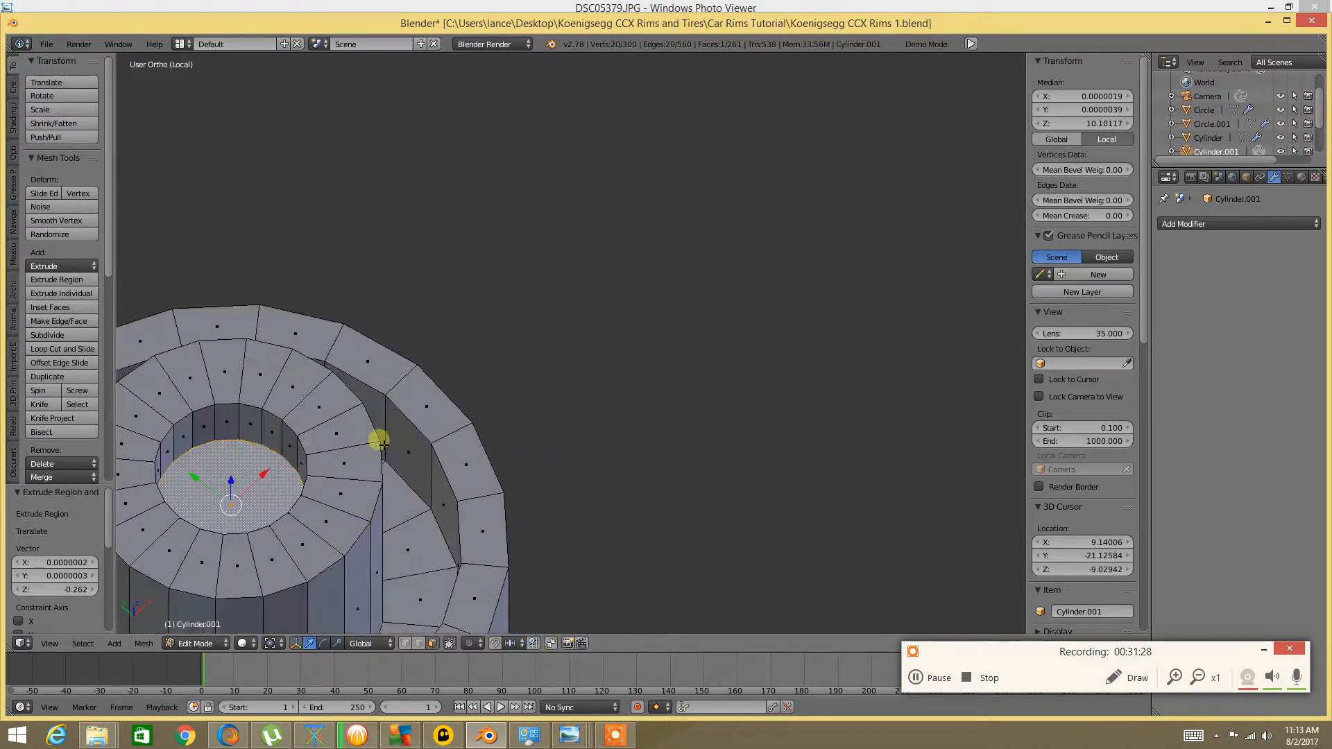
key(e)
right_click(589, 375)
key(s)
click(574, 378)
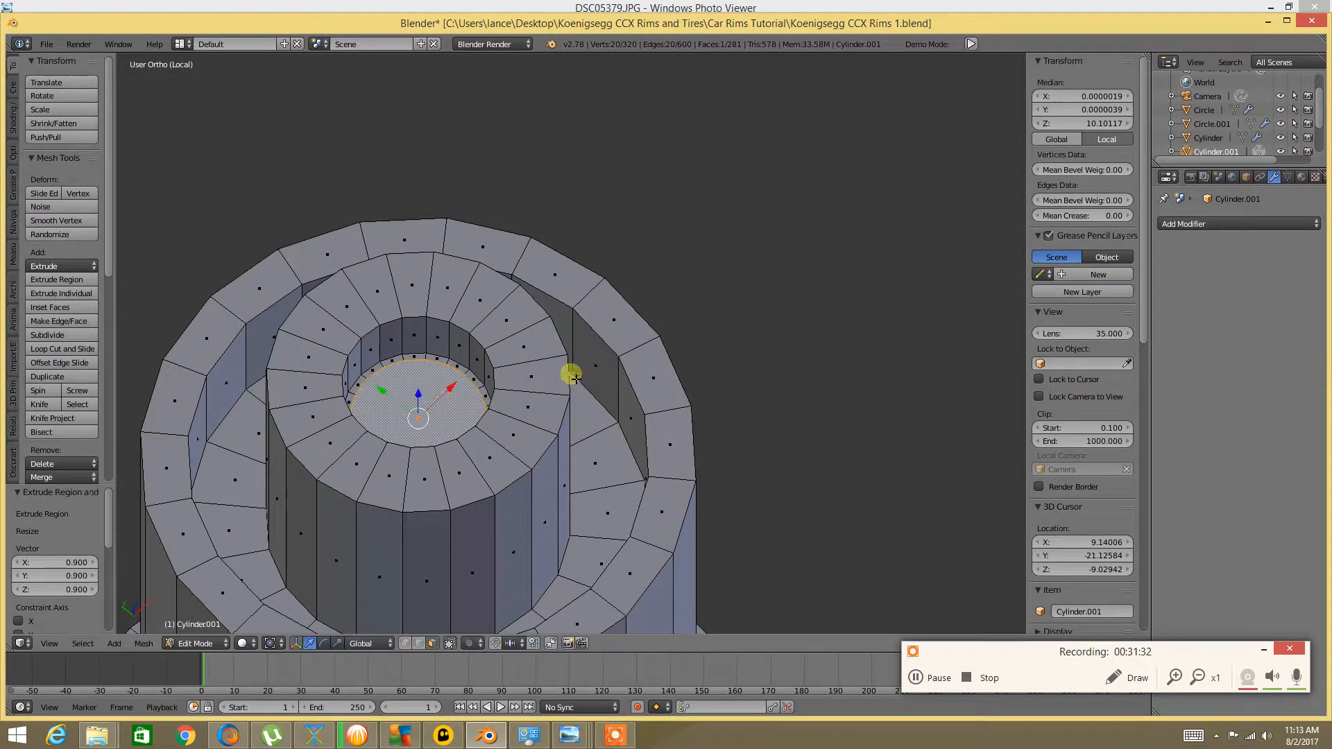
middle_drag(425, 408, 440, 406)
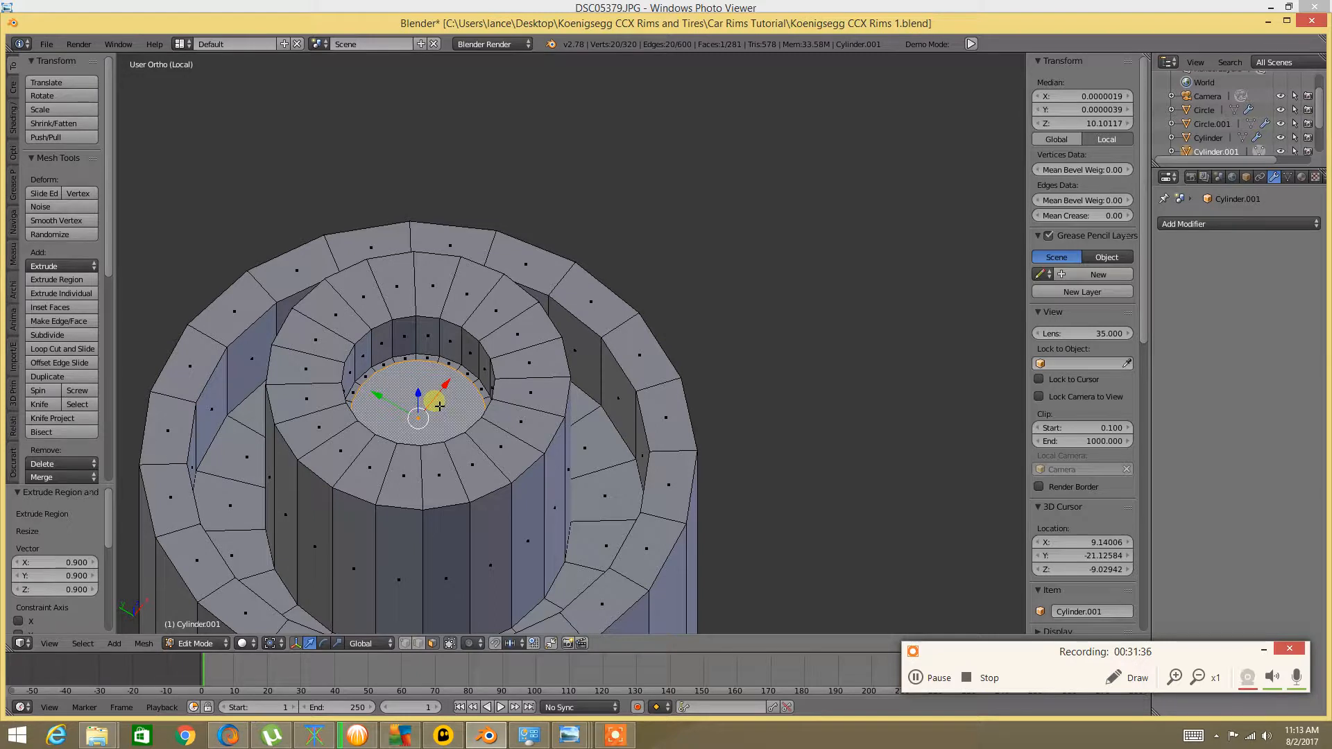
Poke the pin's recessed floor face into a triangle fan and clear the selection
key(ctrl+f)
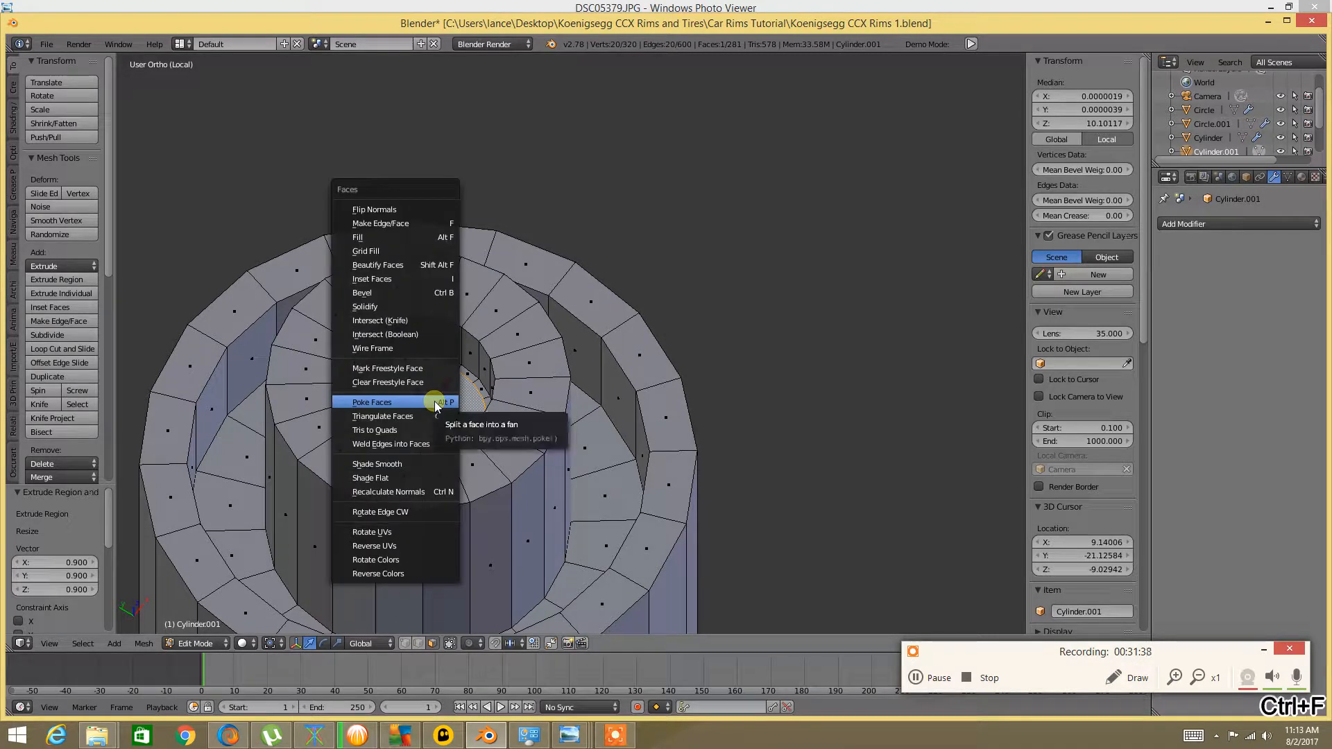
click(378, 404)
key(a)
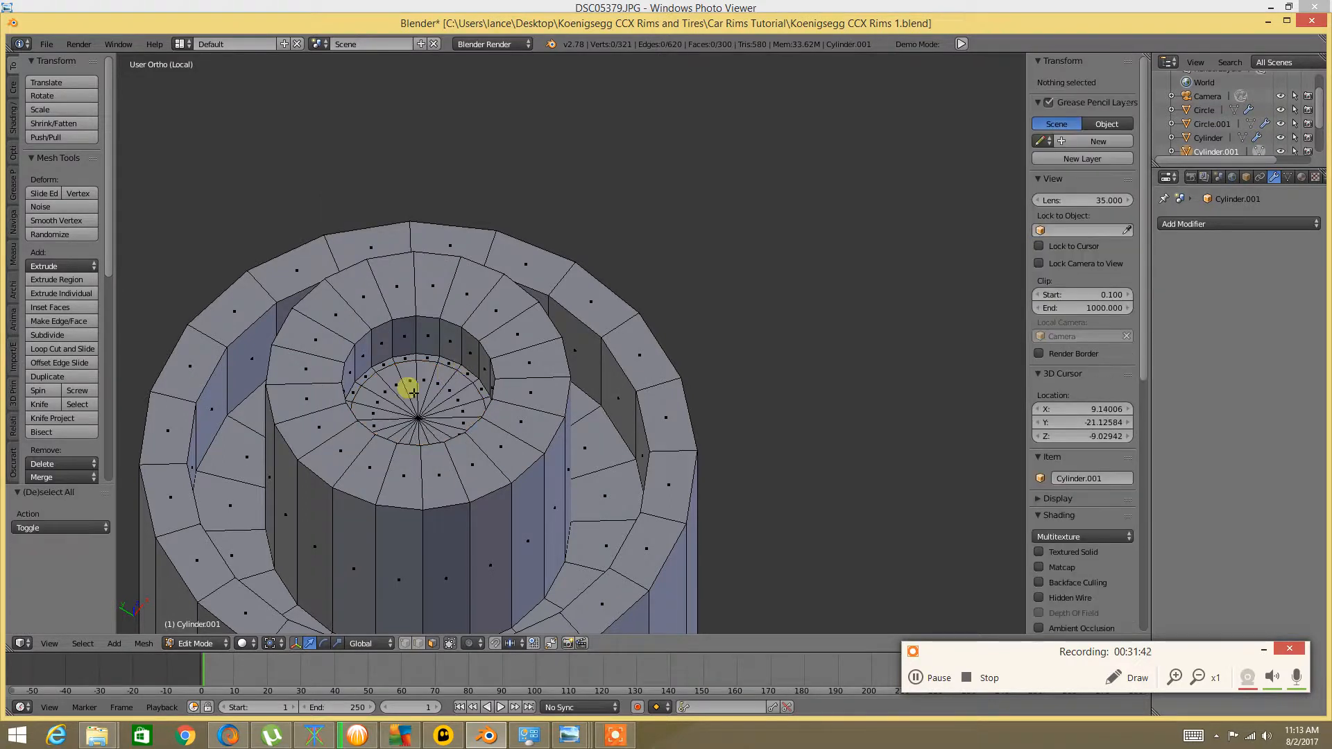
In edge select mode, select the edge loops around the pin's rims, the surrounding recess and the narrow tier's top rim
key(ctrl+Tab)
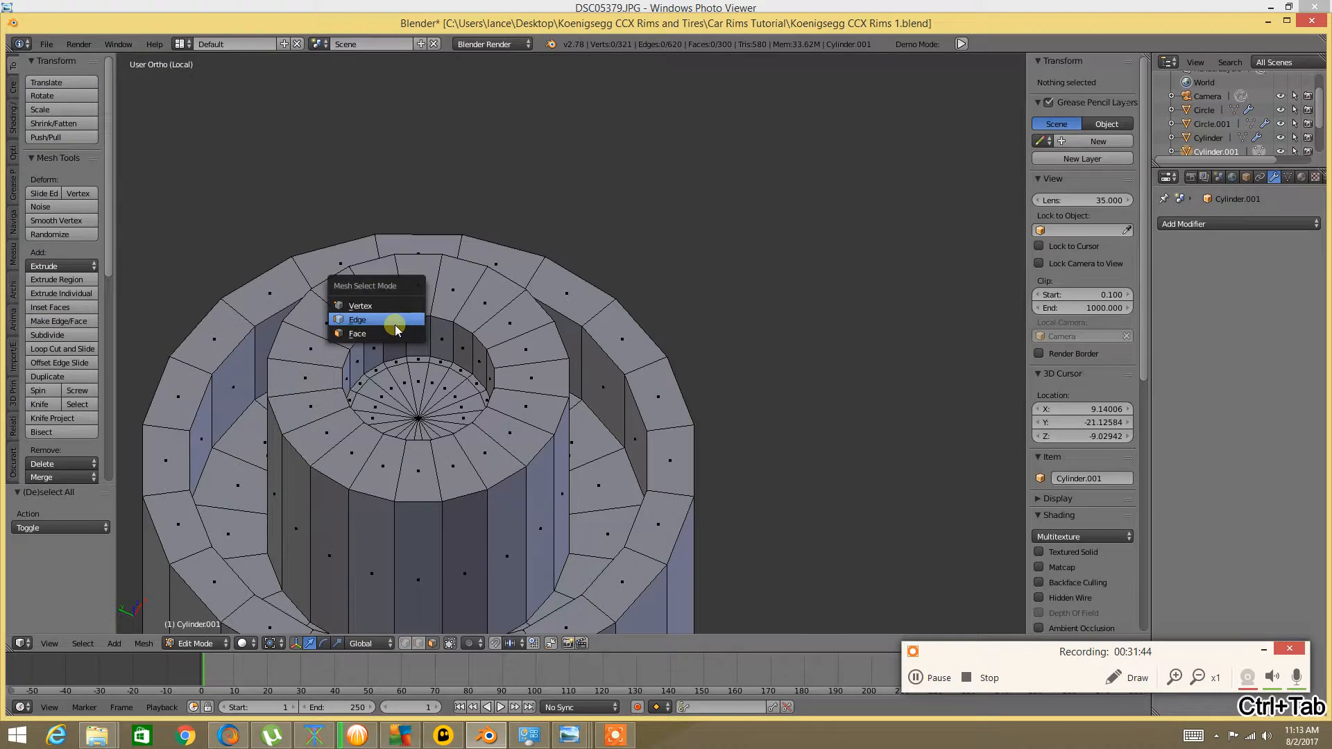
click(396, 318)
alt+click(416, 322)
alt+shift+click(422, 258)
middle_drag(384, 316, 319, 396)
alt+shift+click(362, 497)
alt+shift+click(325, 389)
alt+shift+click(319, 369)
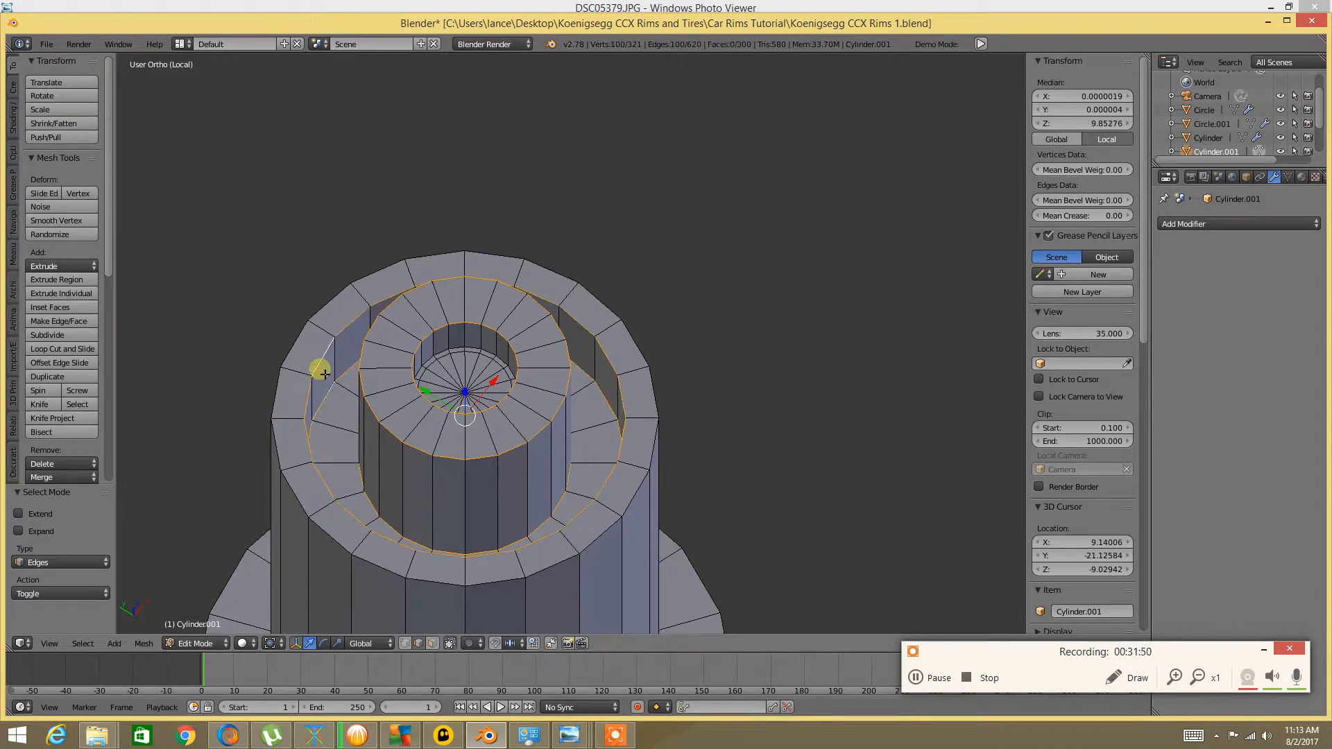
alt+shift+right_click(318, 312)
Add the edge loops at the shoulders of the lower stepped tiers to the selection
scroll(318, 326, down, 3)
middle_drag(264, 438, 337, 451)
shift+middle_drag(337, 451, 385, 234)
alt+shift+click(535, 409)
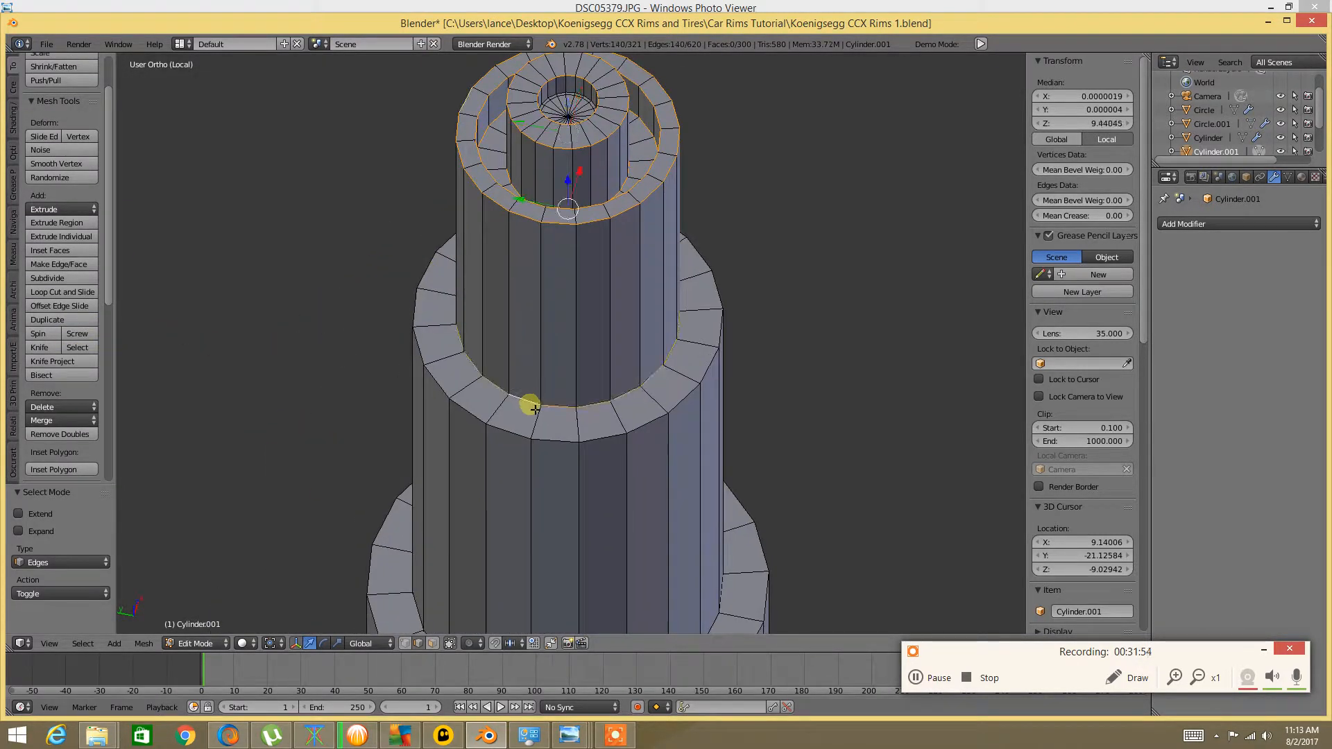
shift+middle_drag(503, 481, 520, 437)
alt+shift+right_click(568, 401)
scroll(576, 428, down, 3)
shift+middle_drag(577, 563, 526, 468)
scroll(587, 381, up, 3)
alt+shift+right_click(583, 375)
Bevel the selected edge loops with an offset of about 0.034 and one segment, and clear the selection
scroll(583, 375, down, 3)
scroll(526, 468, down, 2)
scroll(545, 421, up, 2)
key(w)
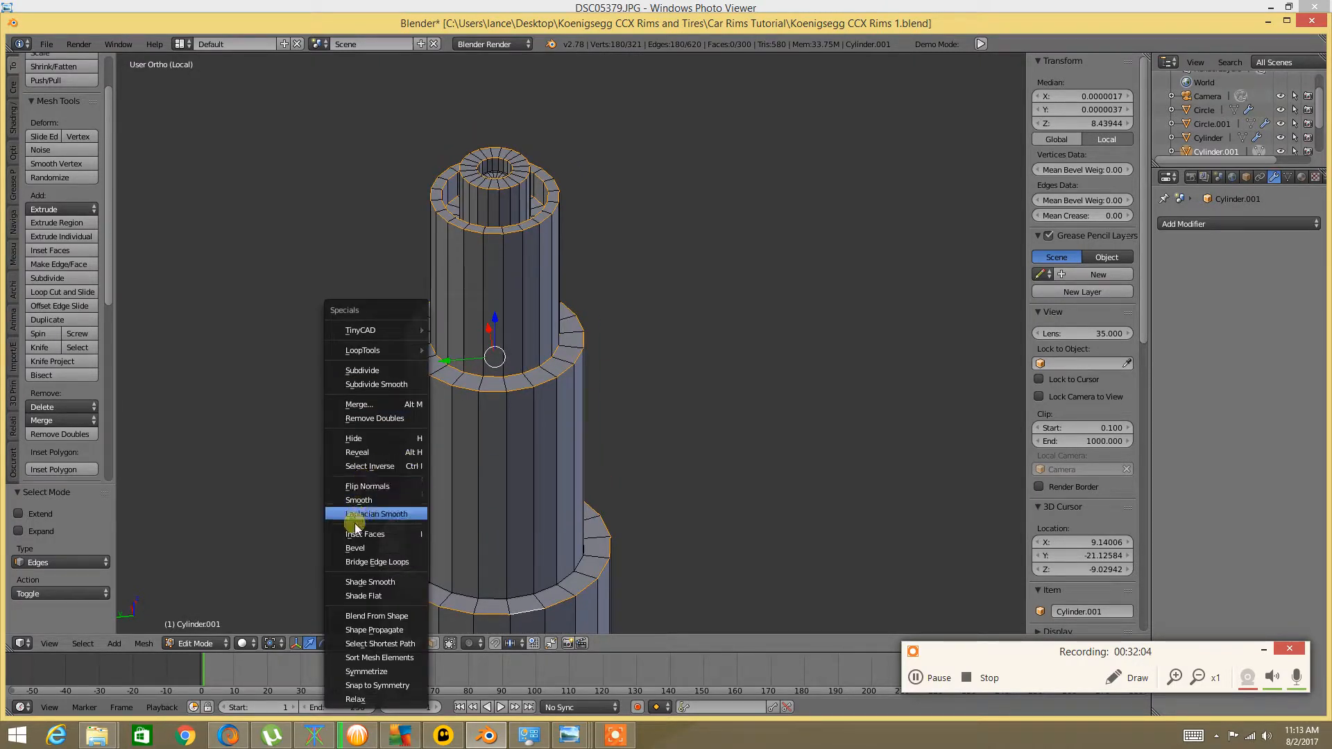
click(356, 546)
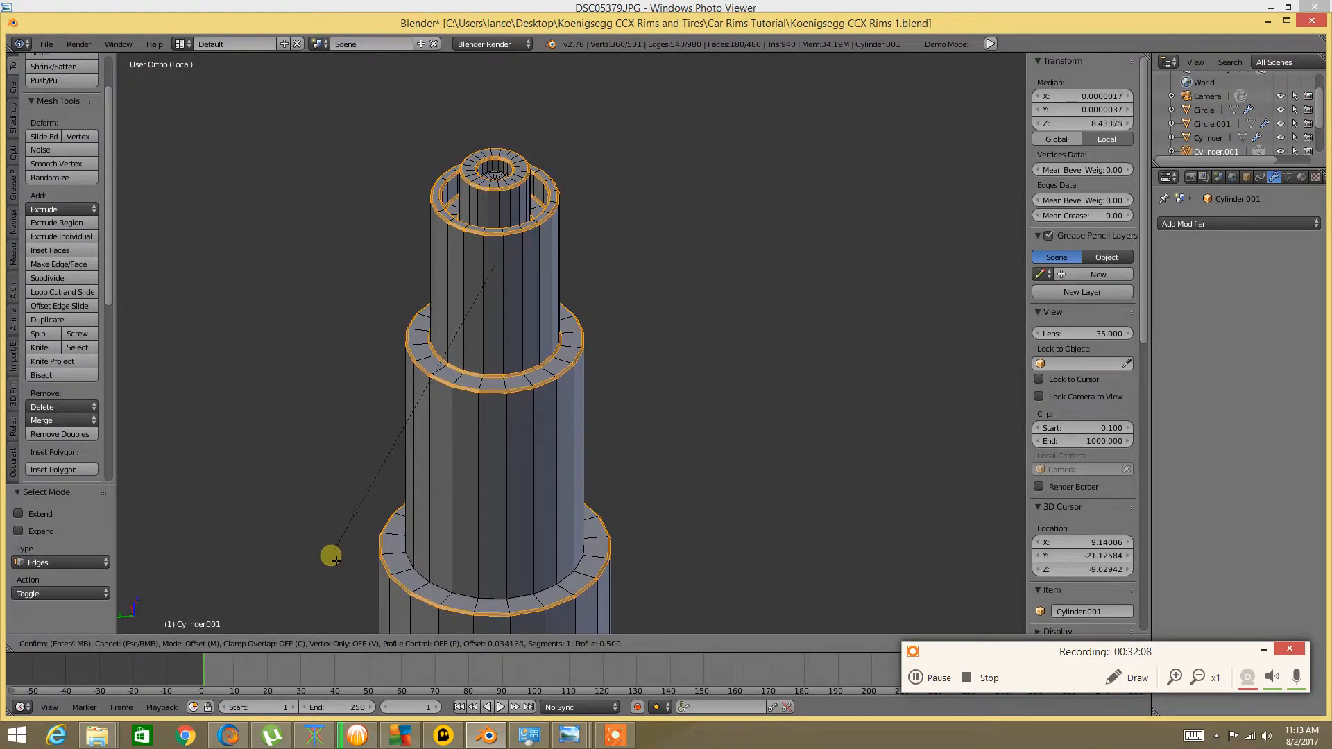
click(331, 557)
key(a)
Add two evenly spaced loop cuts around the wall of the valve stem's narrow top tier
scroll(485, 414, up, 4)
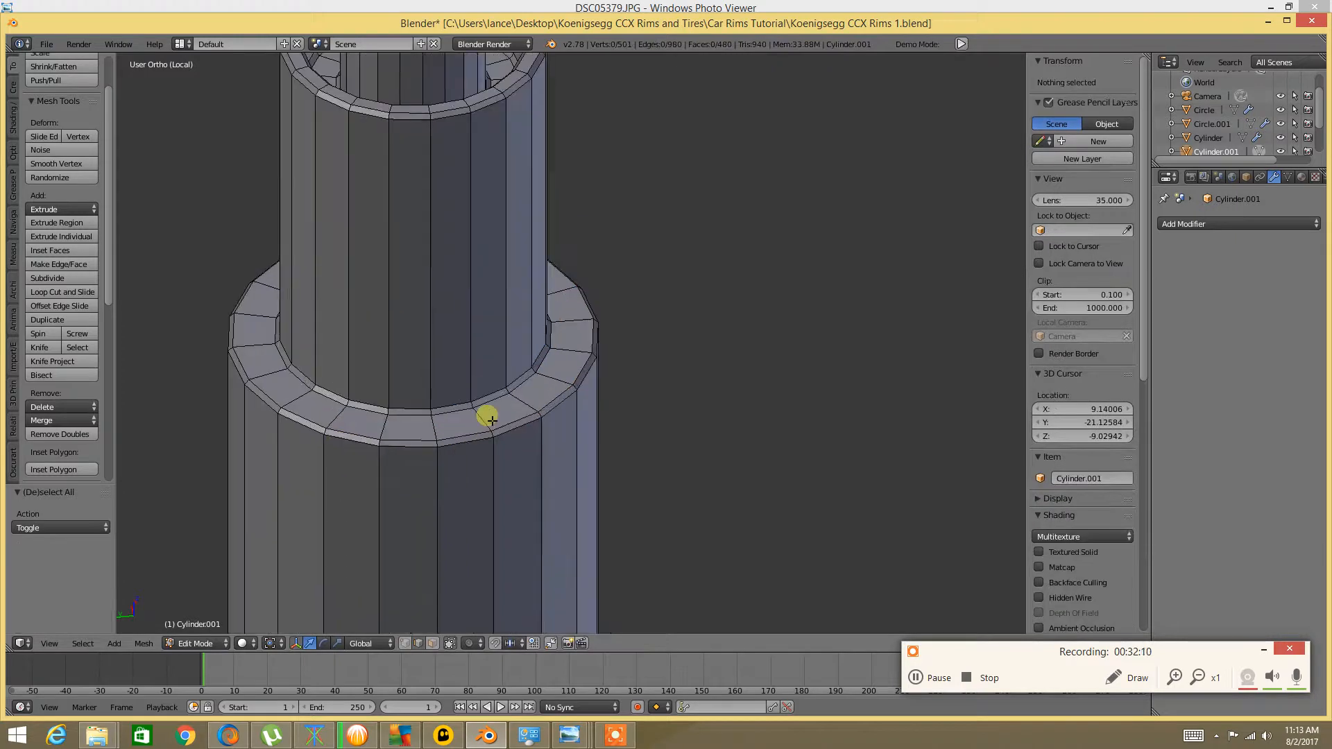
scroll(510, 470, down, 6)
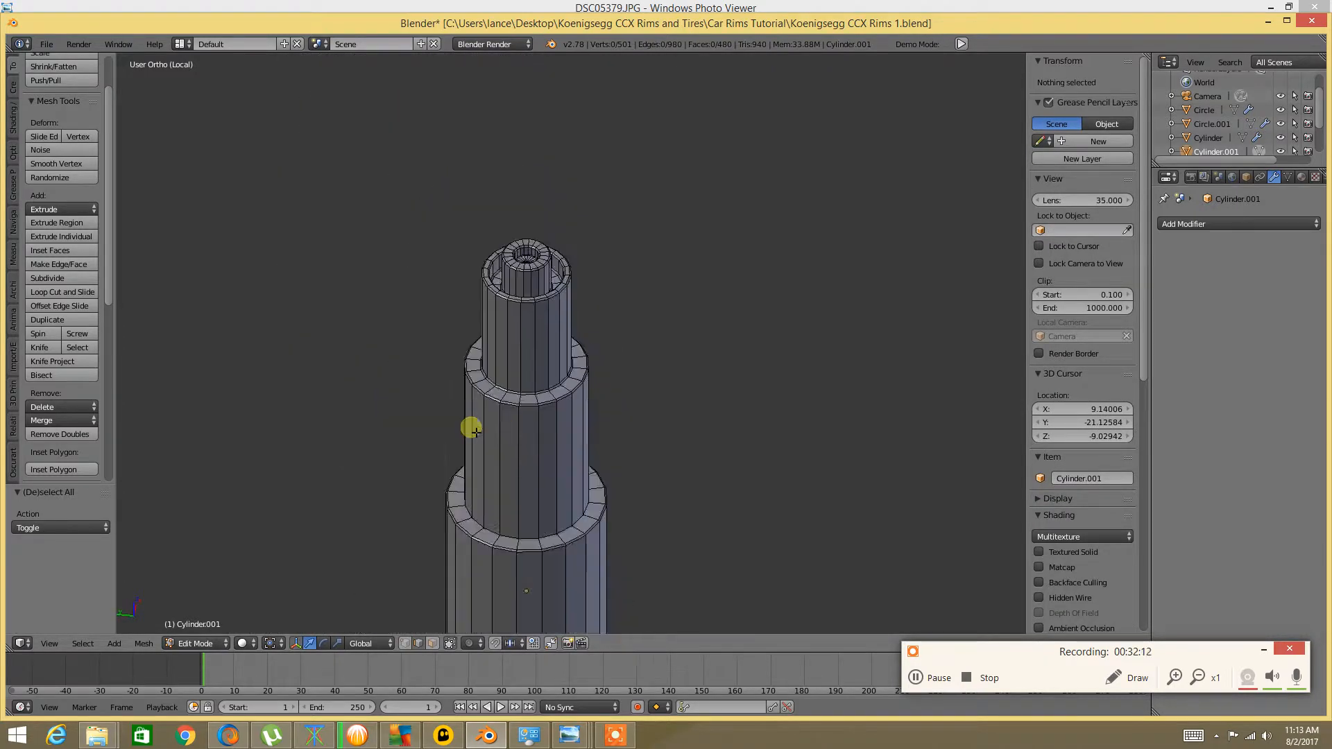
scroll(515, 431, up, 2)
scroll(497, 420, down, 4)
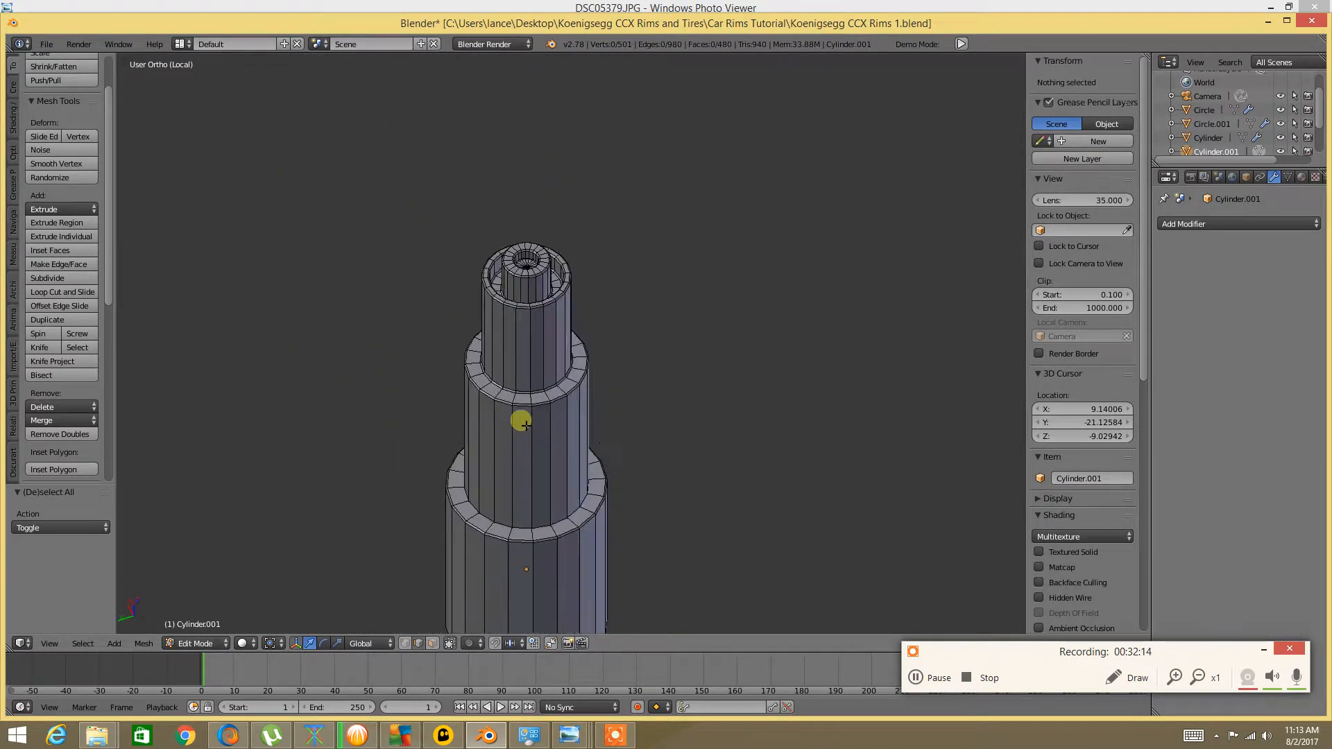
scroll(501, 441, up, 4)
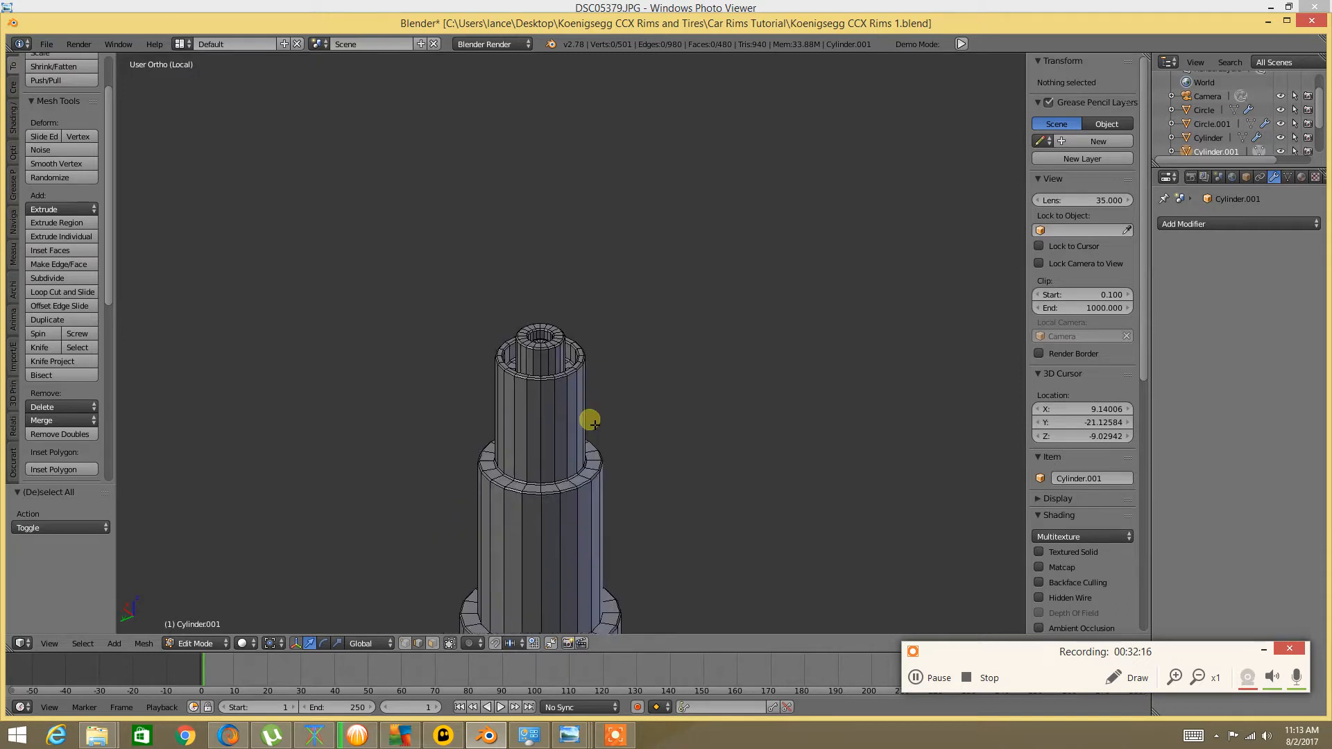
key(ctrl+r)
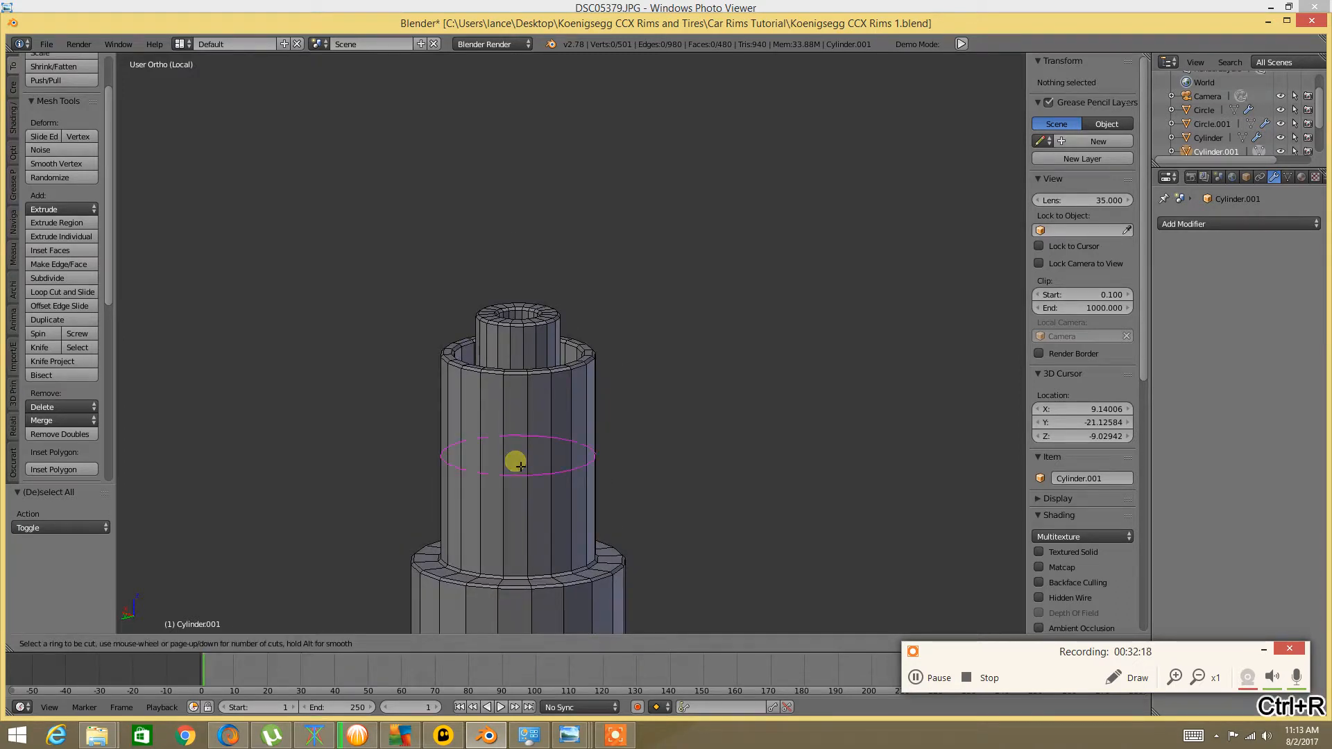
scroll(520, 466, up, 1)
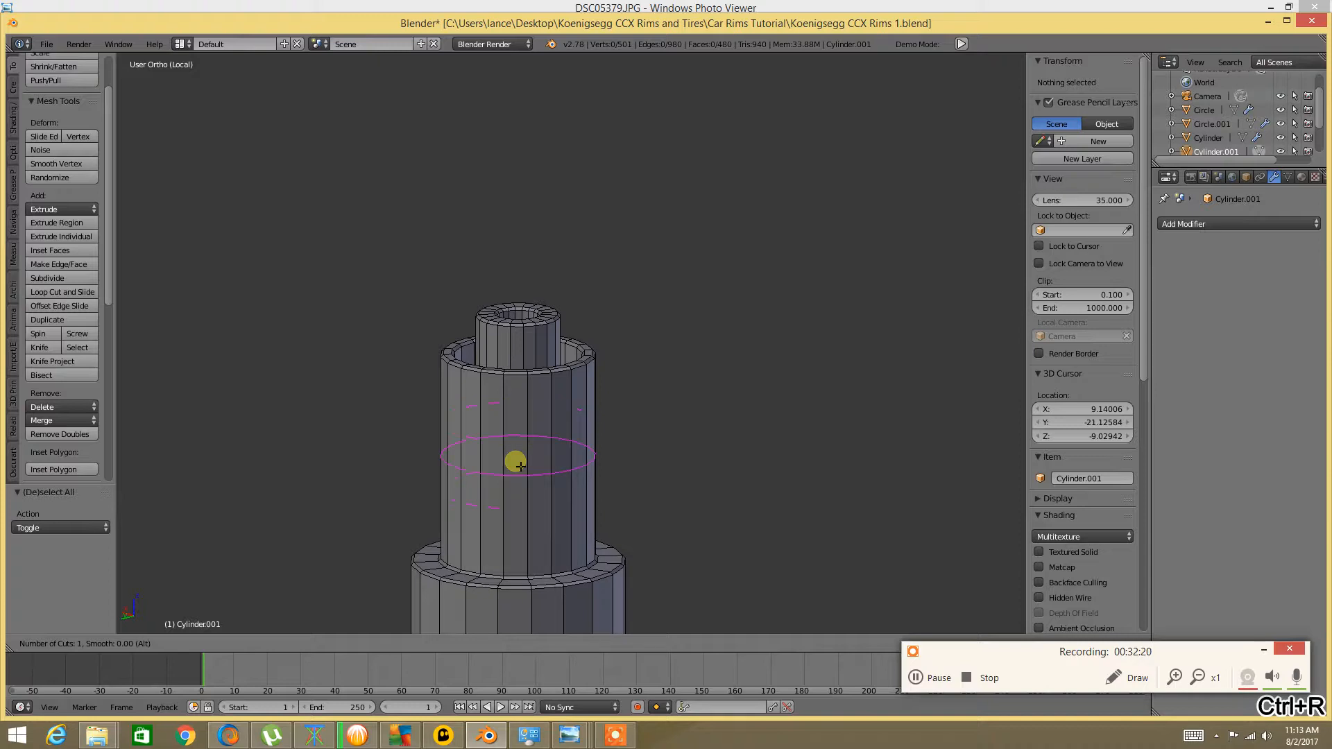
click(515, 464)
right_click(515, 463)
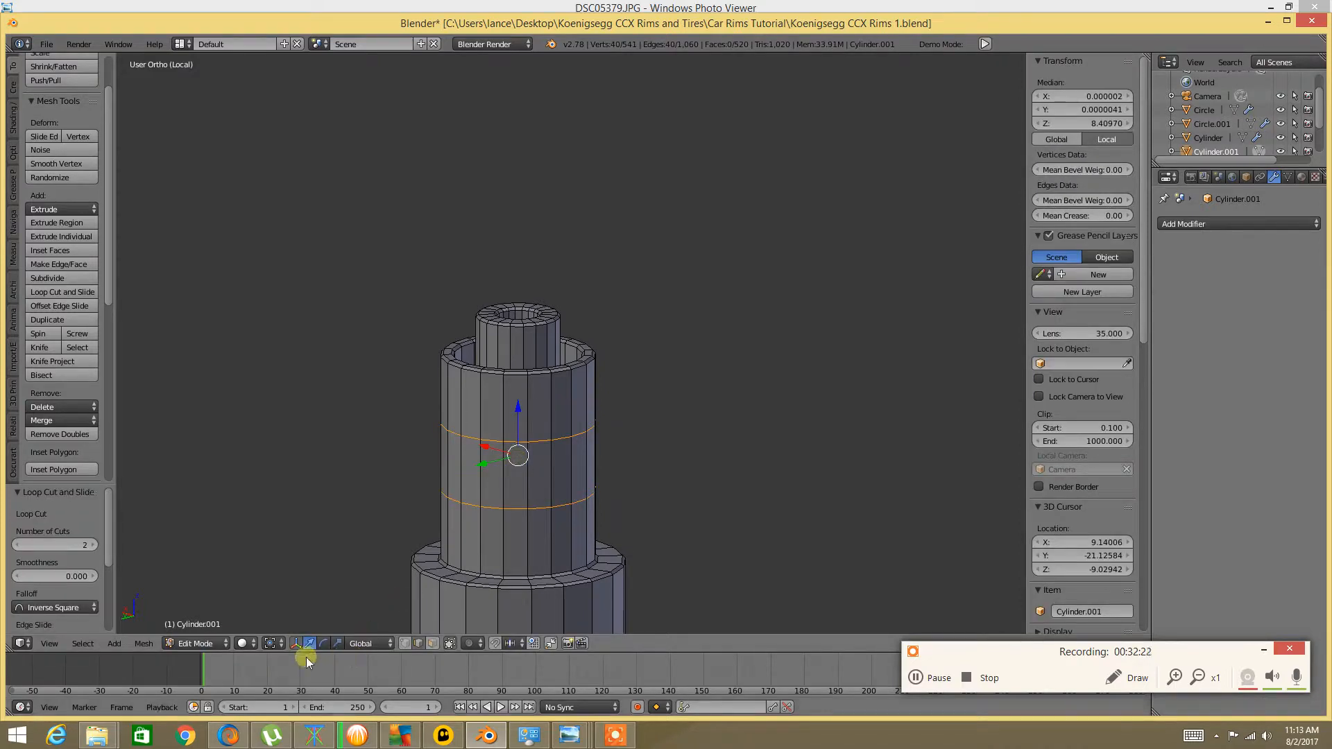
Bring the two new loops closer together and raise them to about Z 8.78, and clear the selection
click(337, 642)
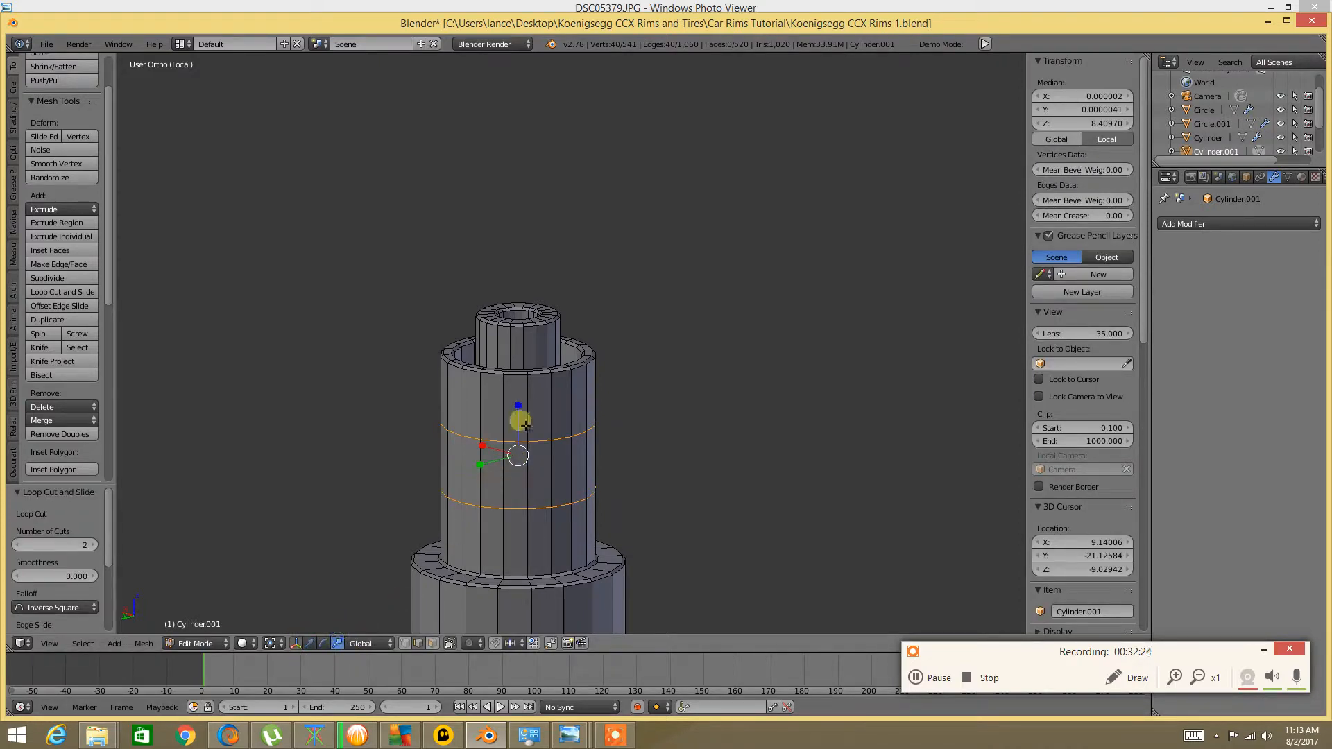
mouse_move(523, 408)
mouse_down()
mouse_move(518, 438)
mouse_move(524, 386)
mouse_up()
key(a)
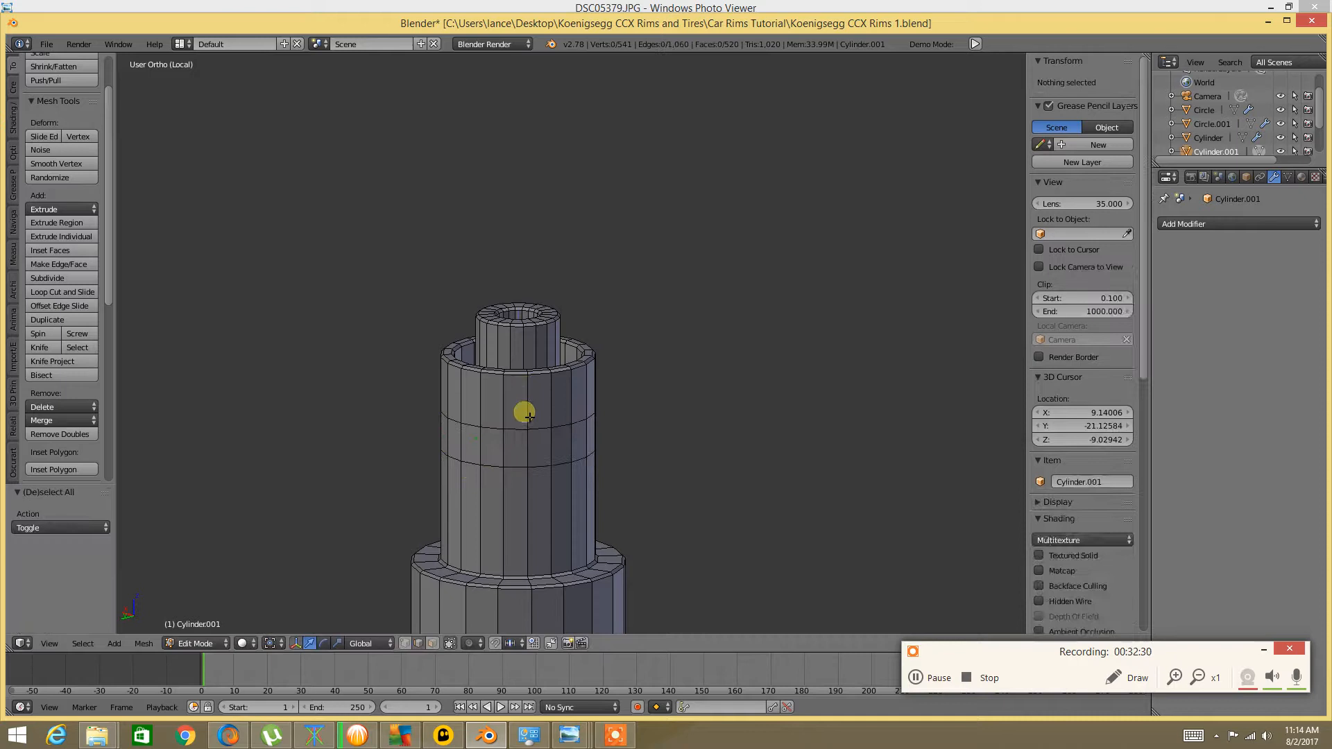
Select the ring of faces between the two loops and extrude it in place
key(ctrl+Tab)
click(514, 428)
alt+right_click(510, 444)
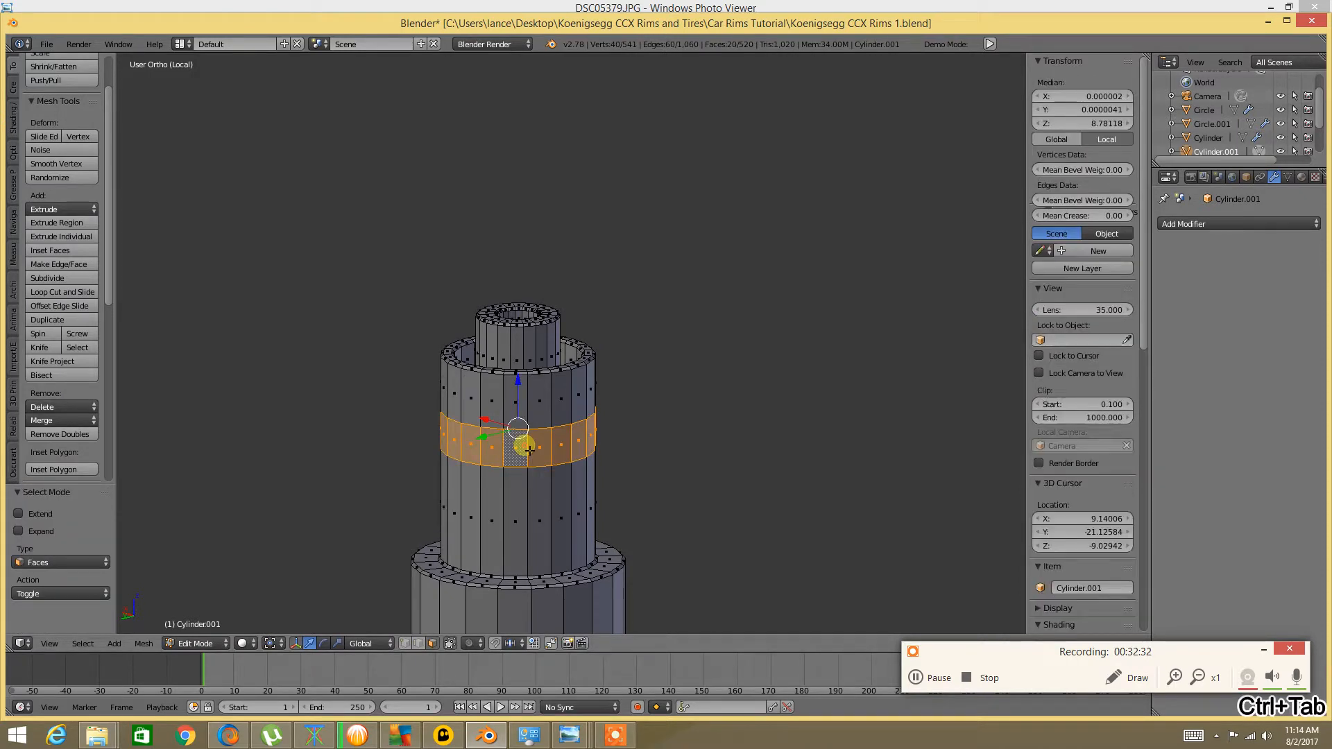
key(e)
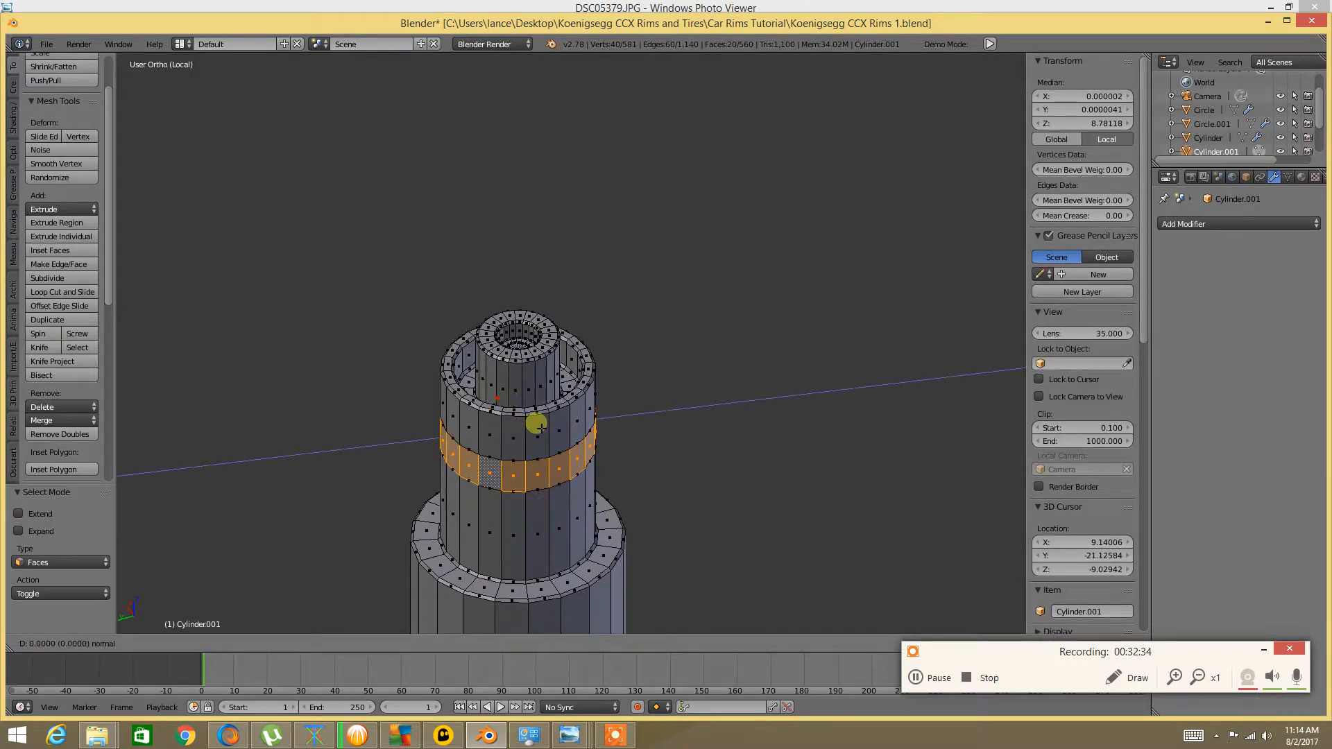
key(s)
right_click(554, 428)
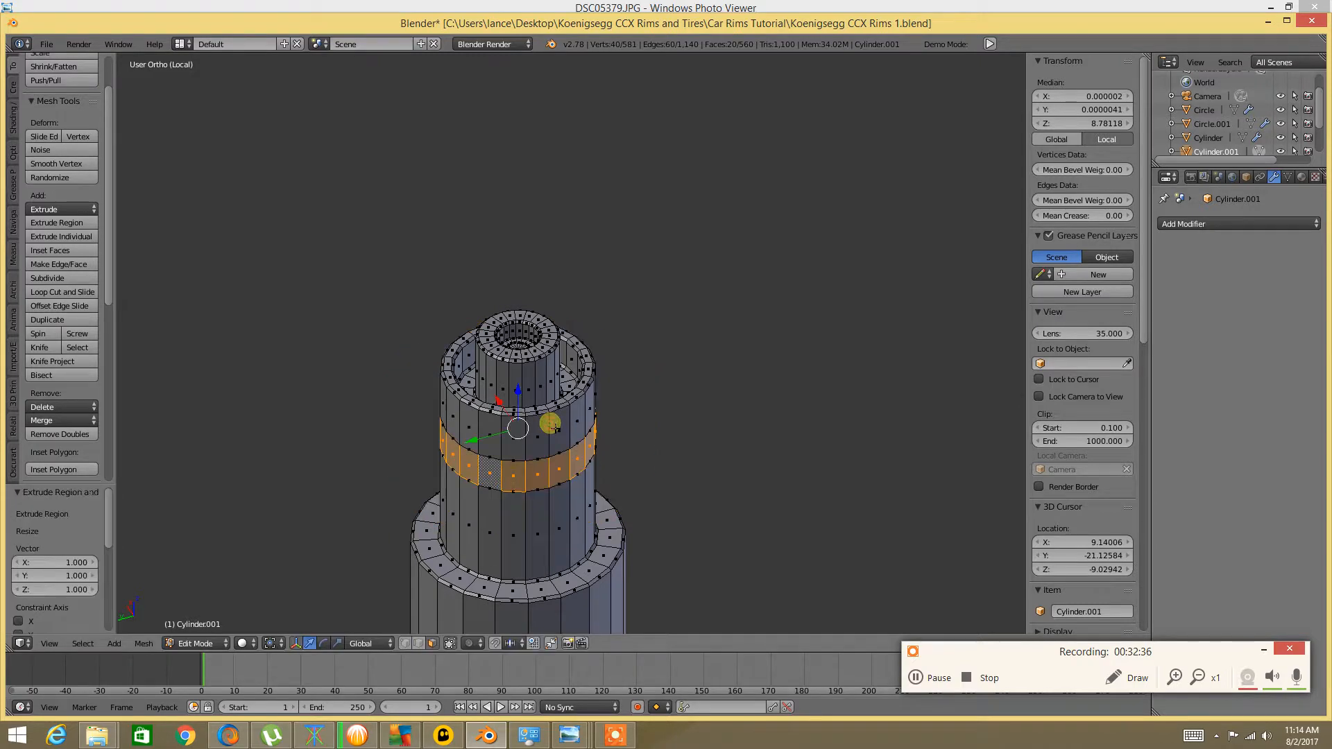
click(259, 644)
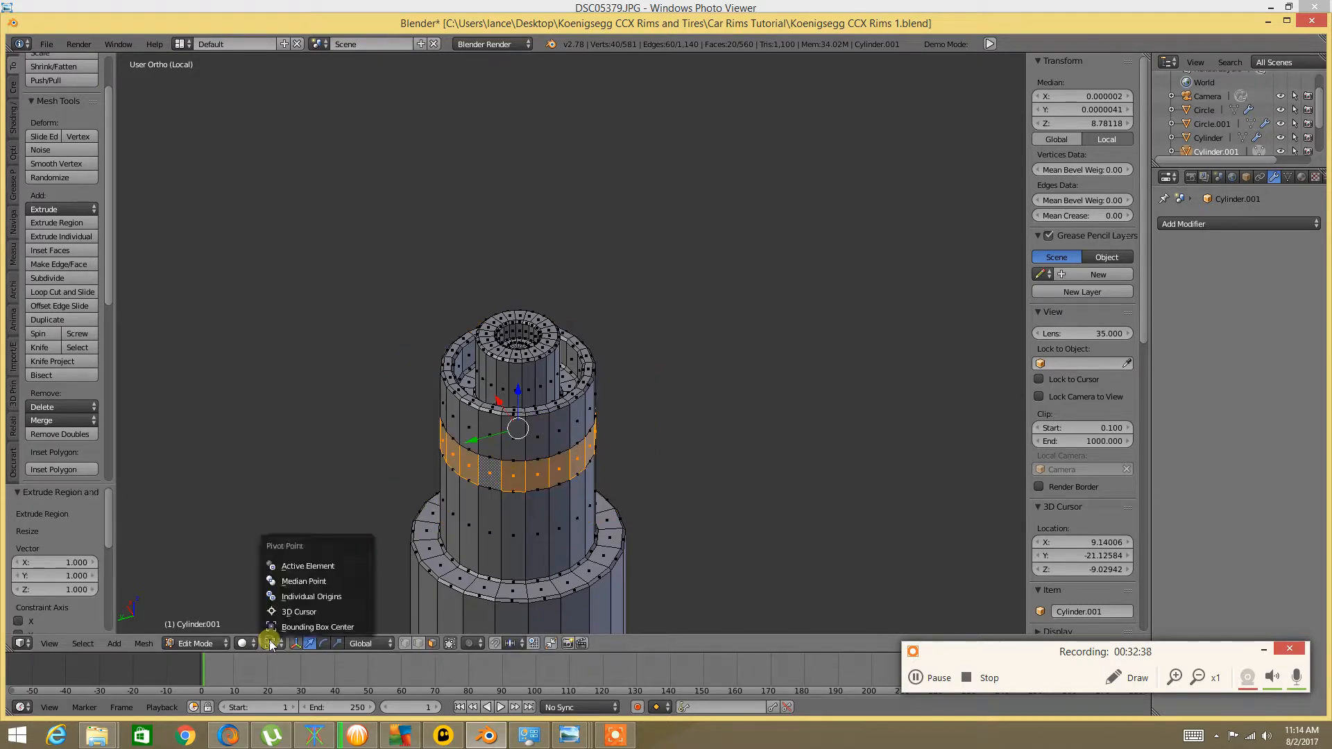
click(309, 591)
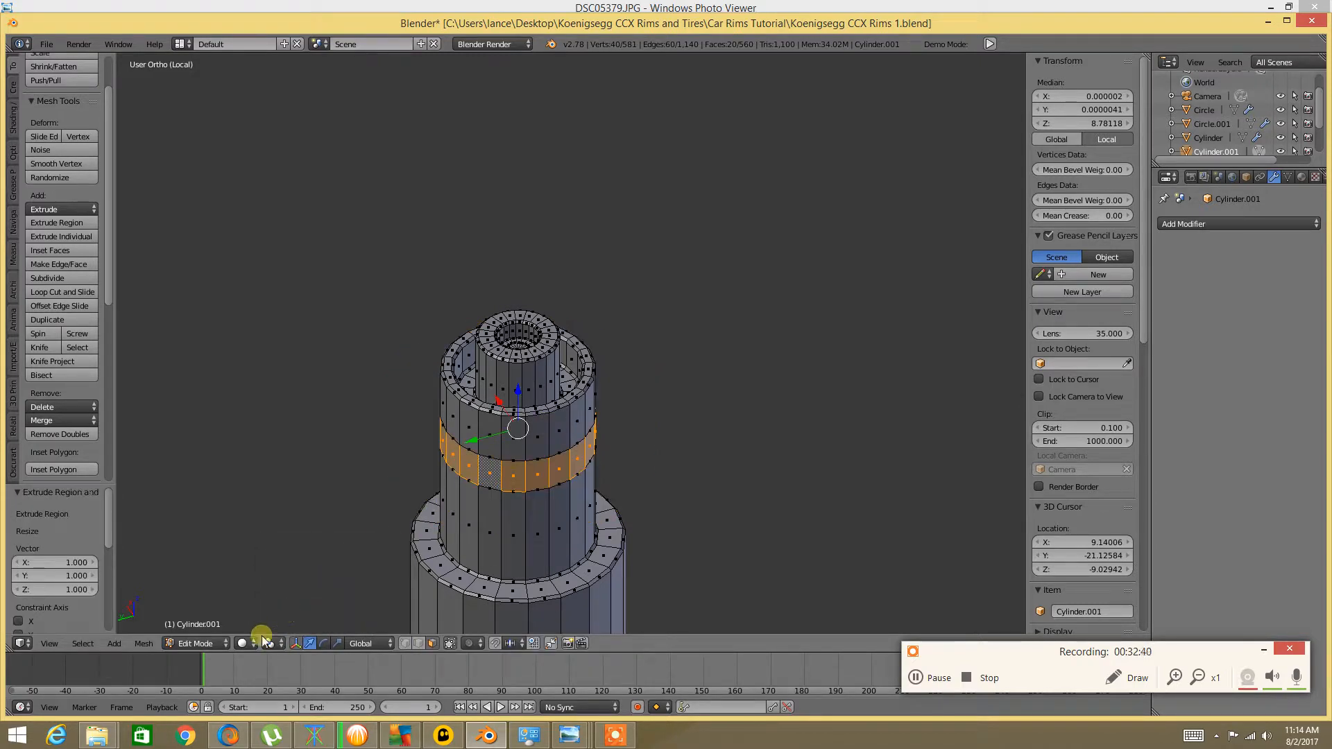
key(s)
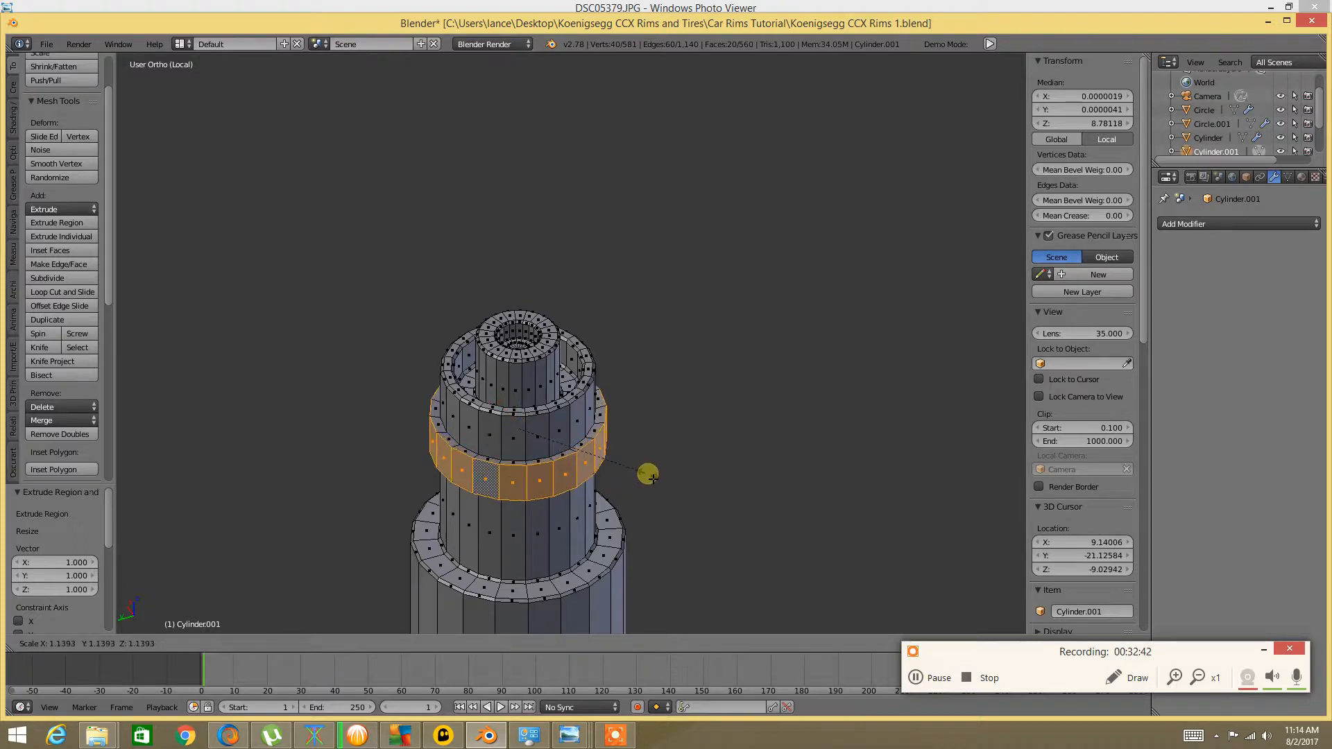
right_click(684, 487)
click(272, 644)
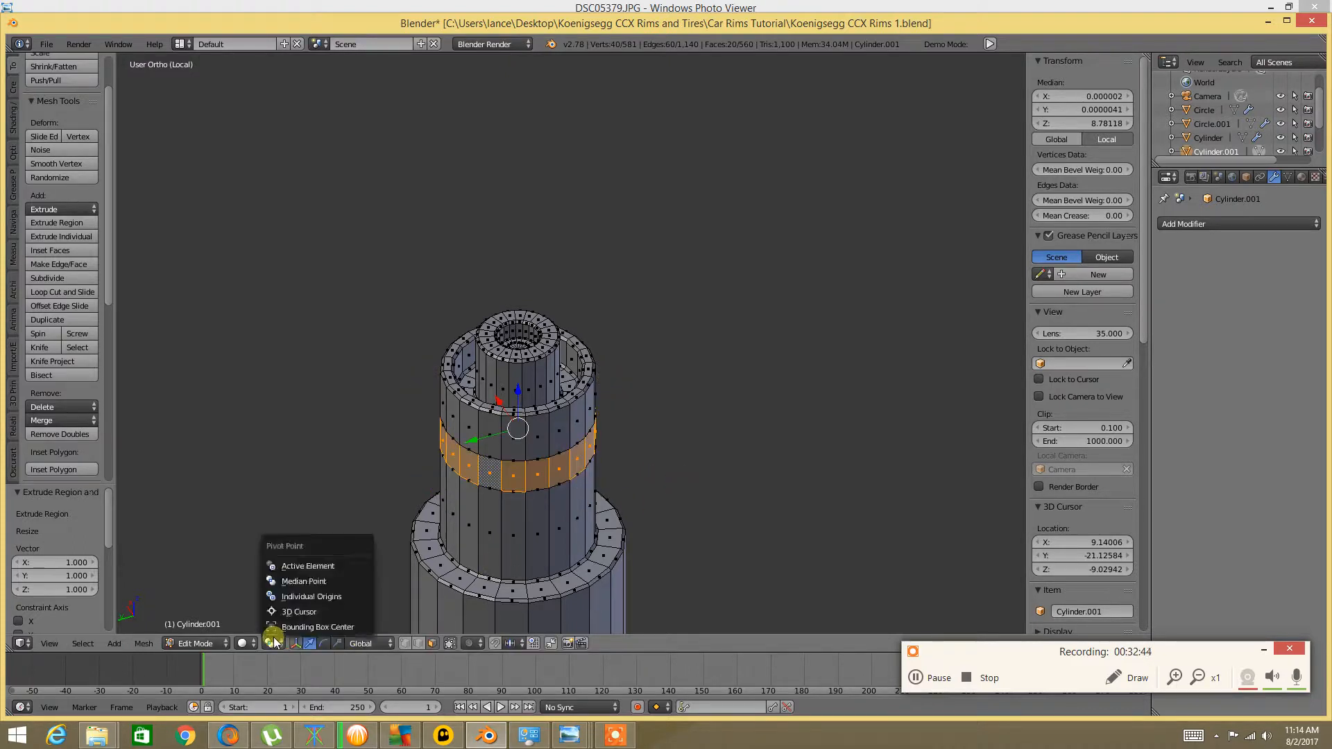
click(305, 597)
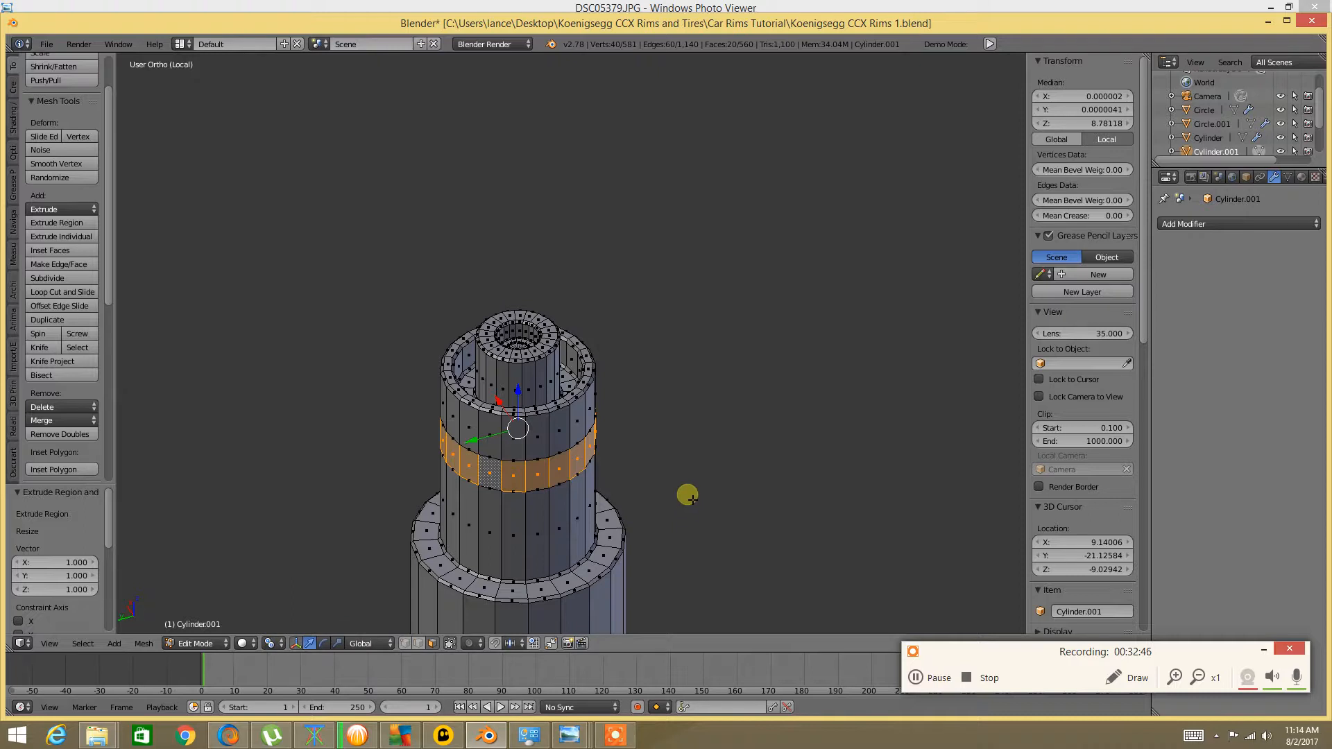
key(s)
right_click(759, 503)
click(276, 644)
click(272, 643)
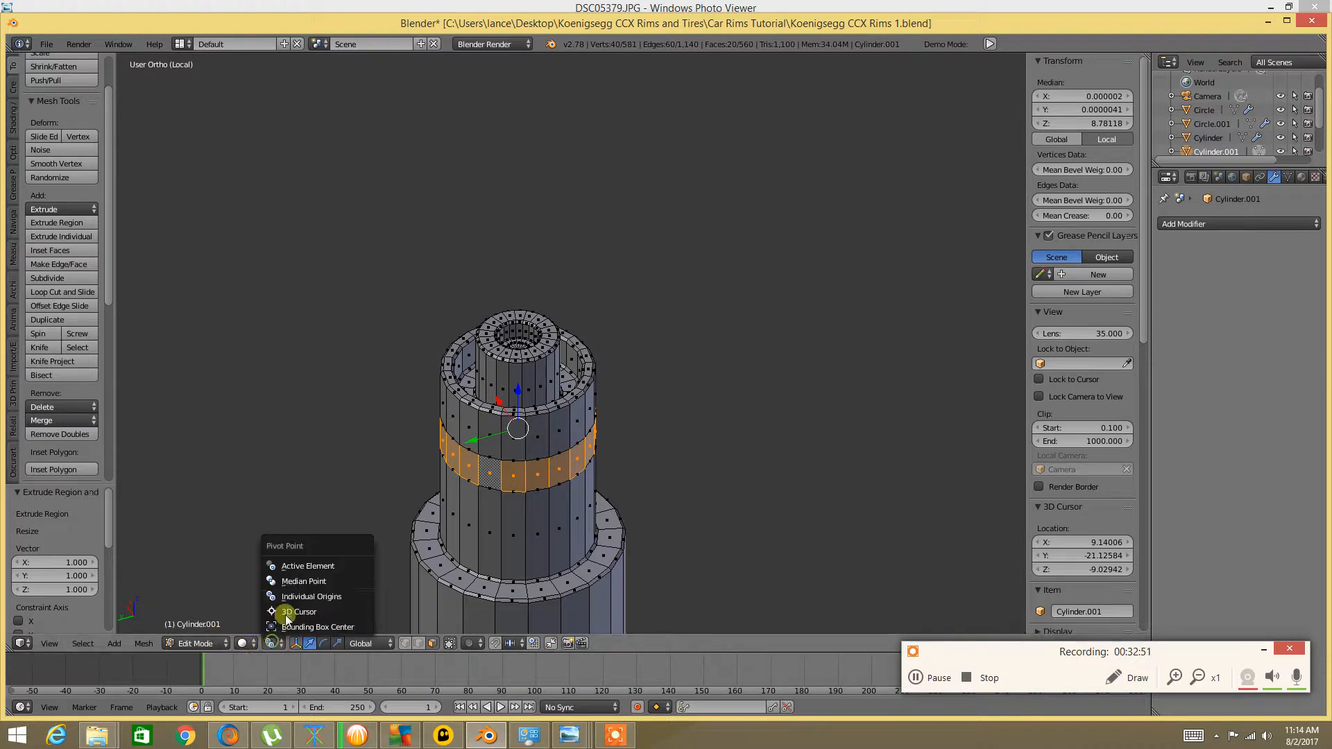
click(299, 559)
key(s)
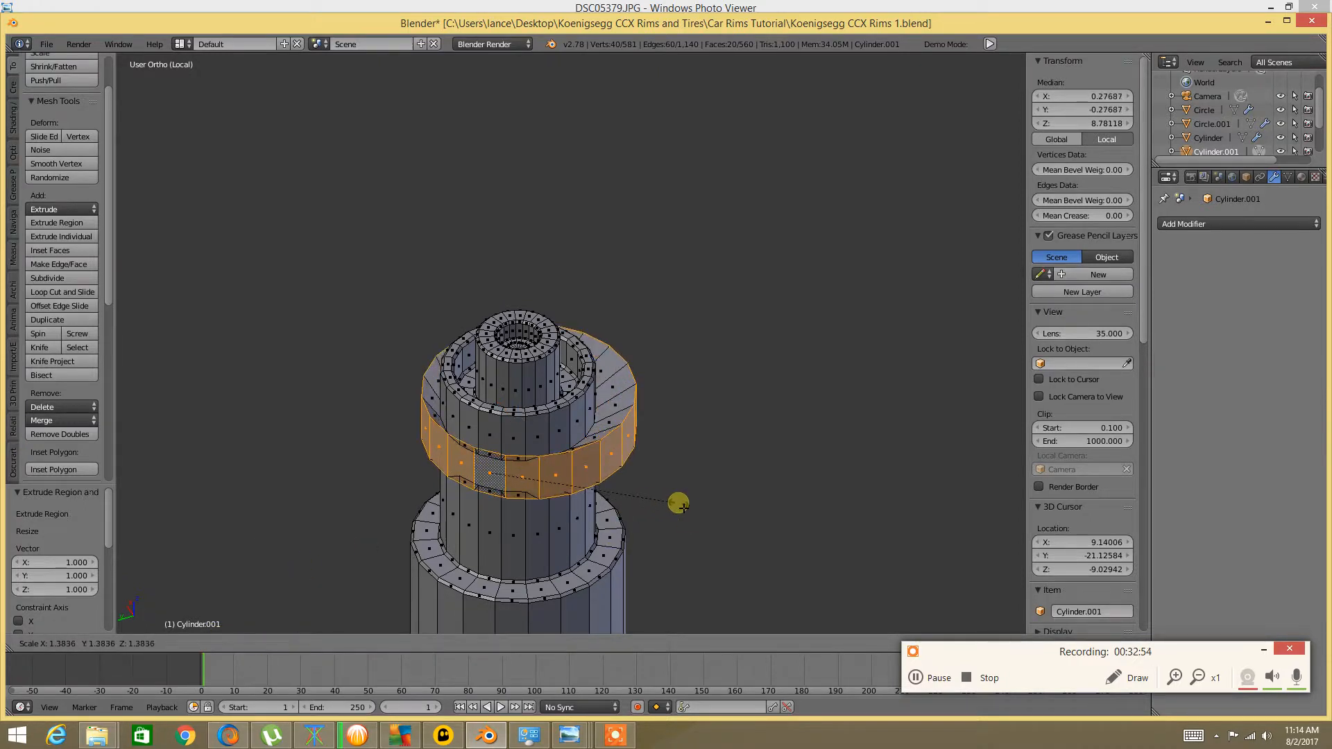
right_click(678, 504)
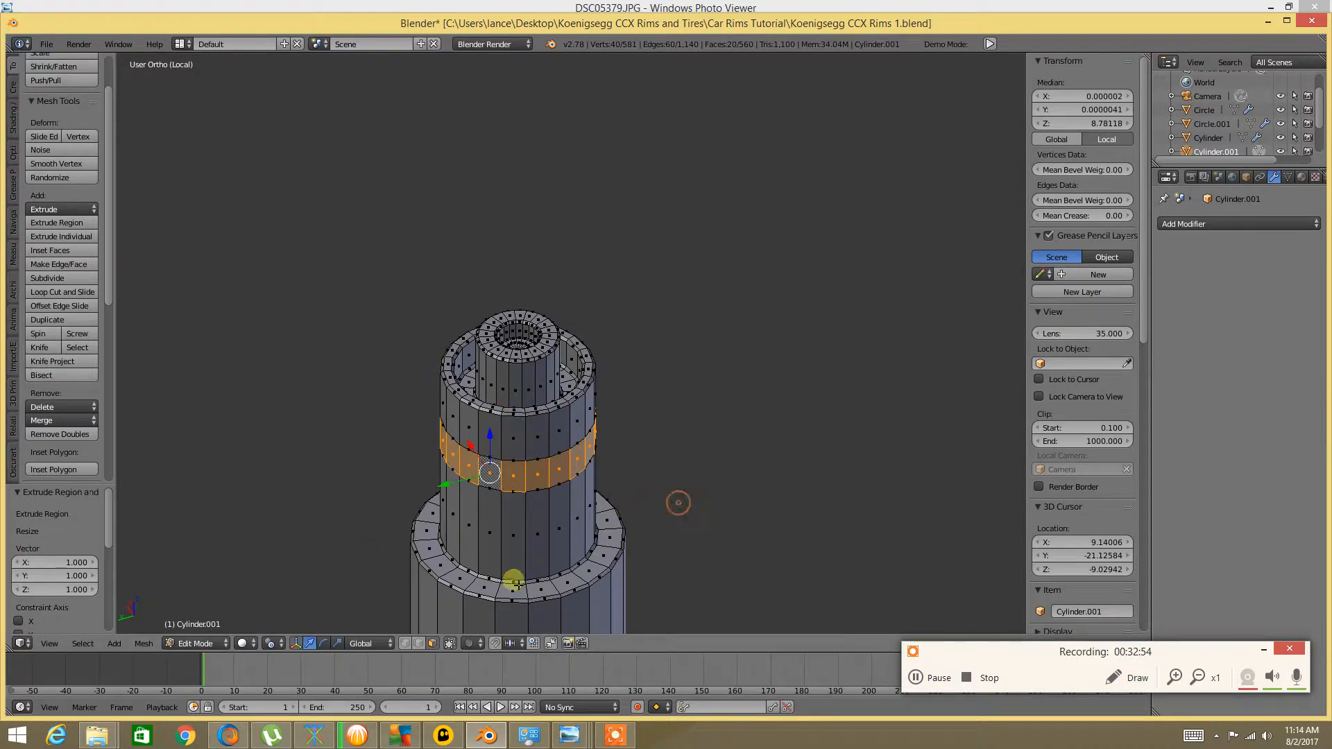
Set the pivot point to Bounding Box Center and scale the extruded ring outward by about 1.52 in front view
click(266, 643)
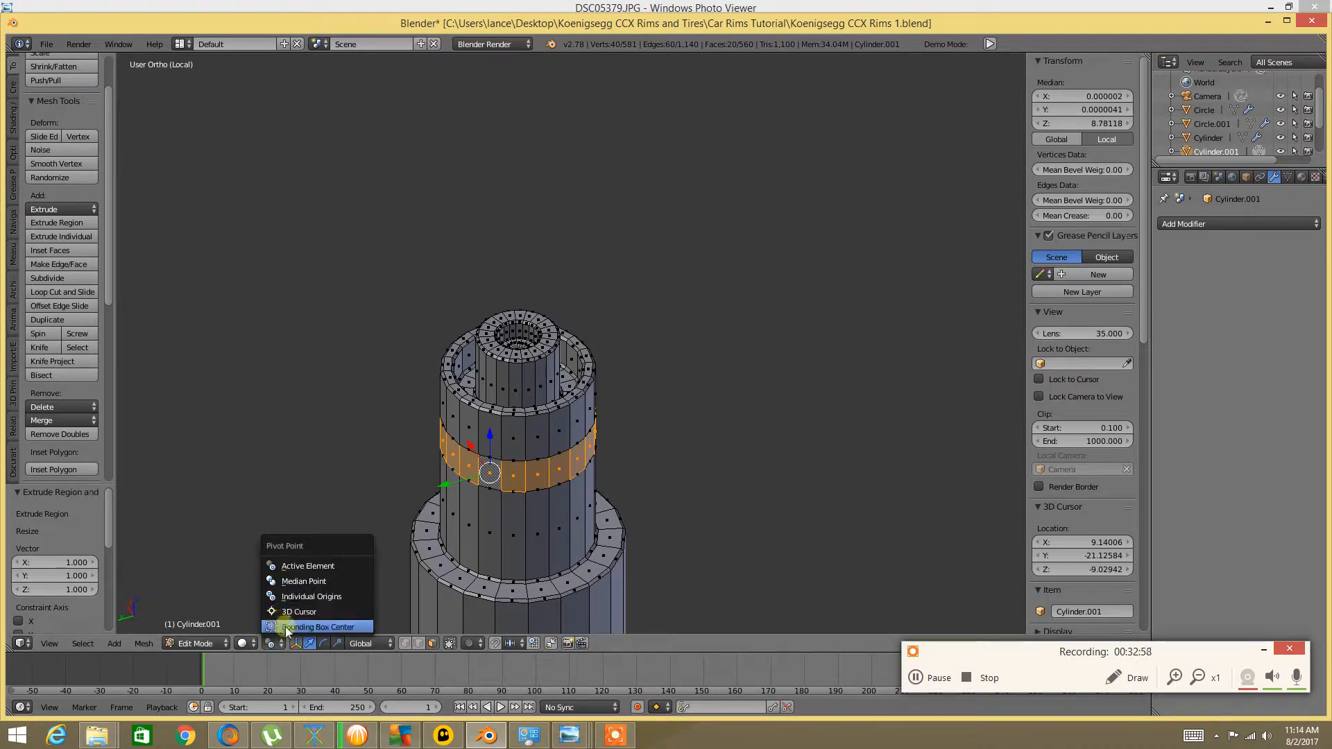
click(282, 627)
key(s)
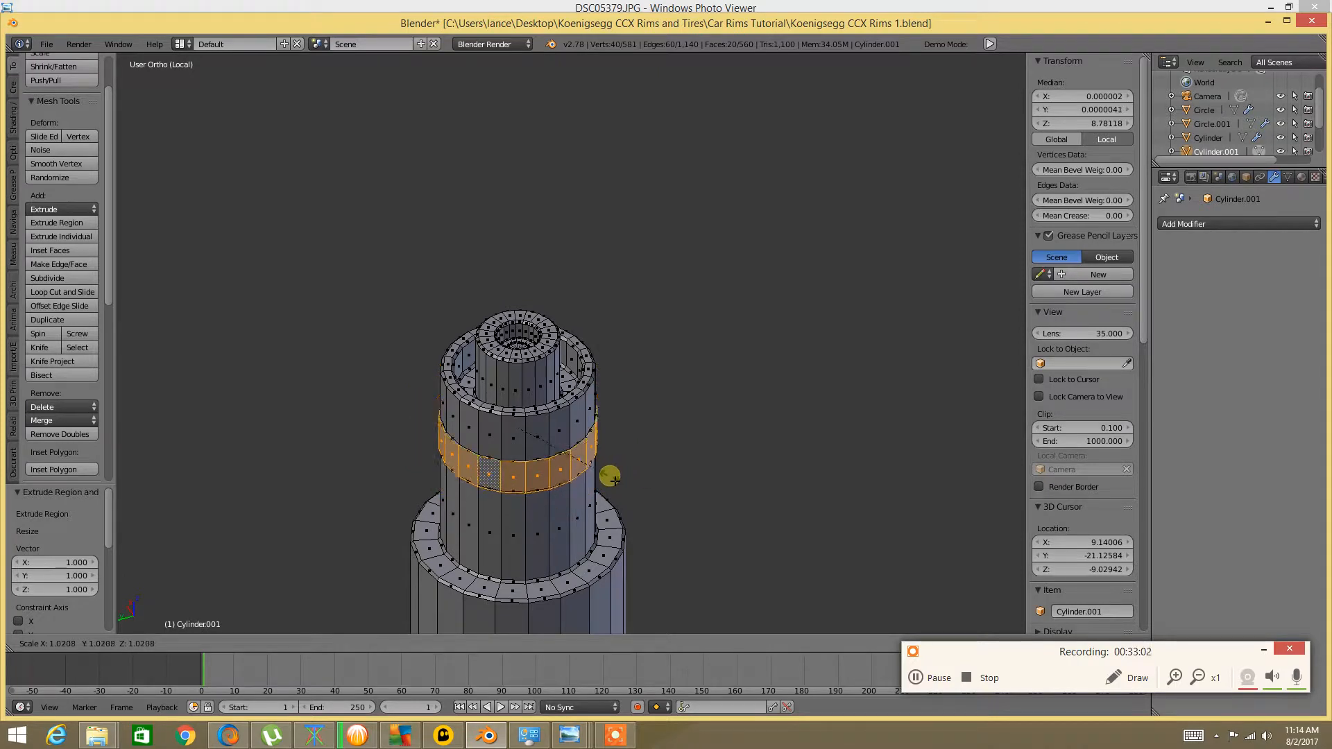
right_click(615, 480)
middle_drag(503, 504, 517, 413)
scroll(524, 444, up, 2)
shift+middle_drag(504, 479, 521, 434)
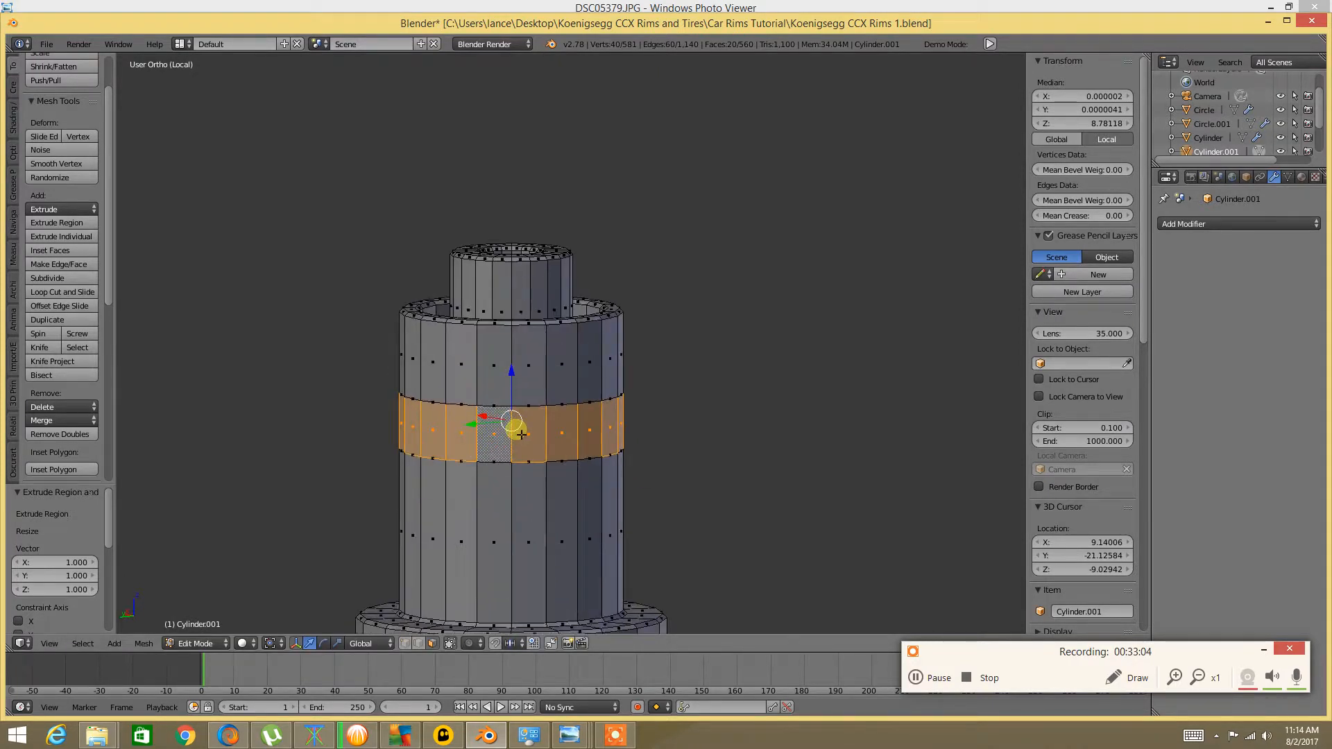
key(KP_1)
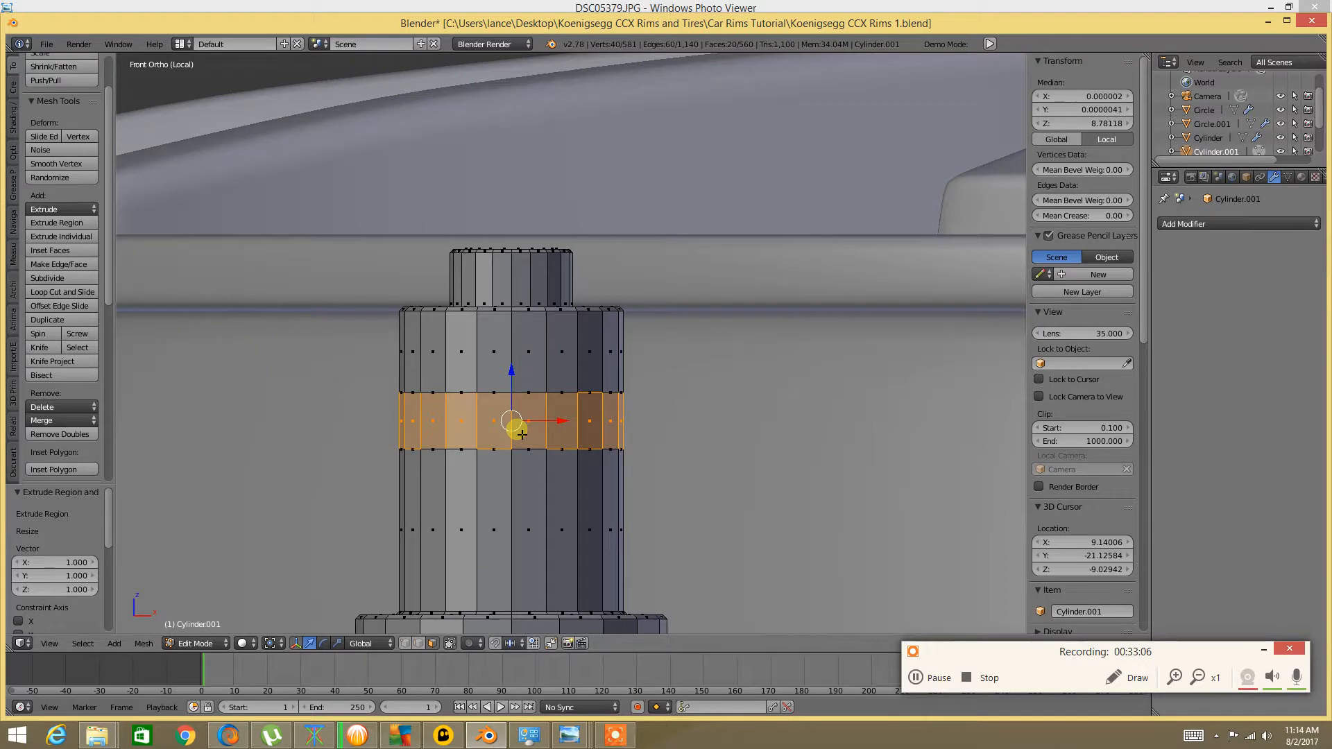
key(s)
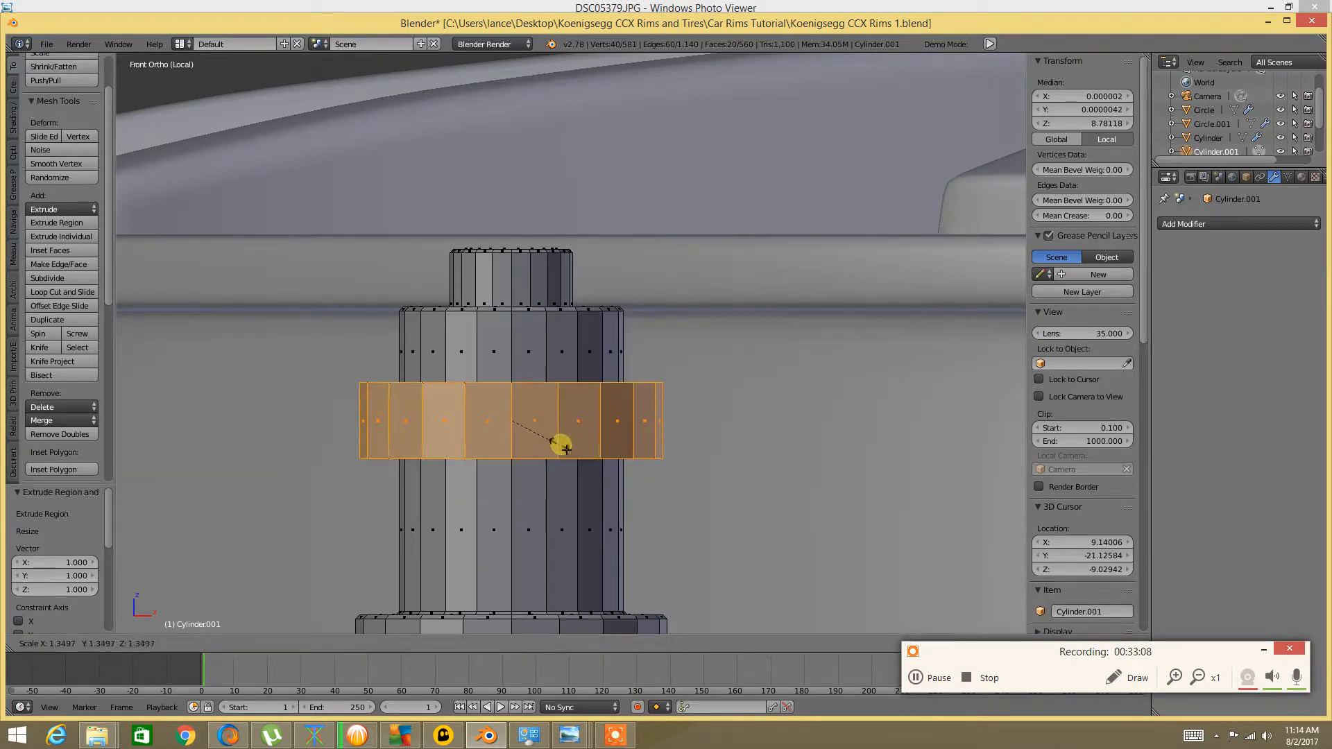
click(618, 451)
Scale the extruded collar ring along Z by about 0.813, working in wireframe display
scroll(561, 479, up, 2)
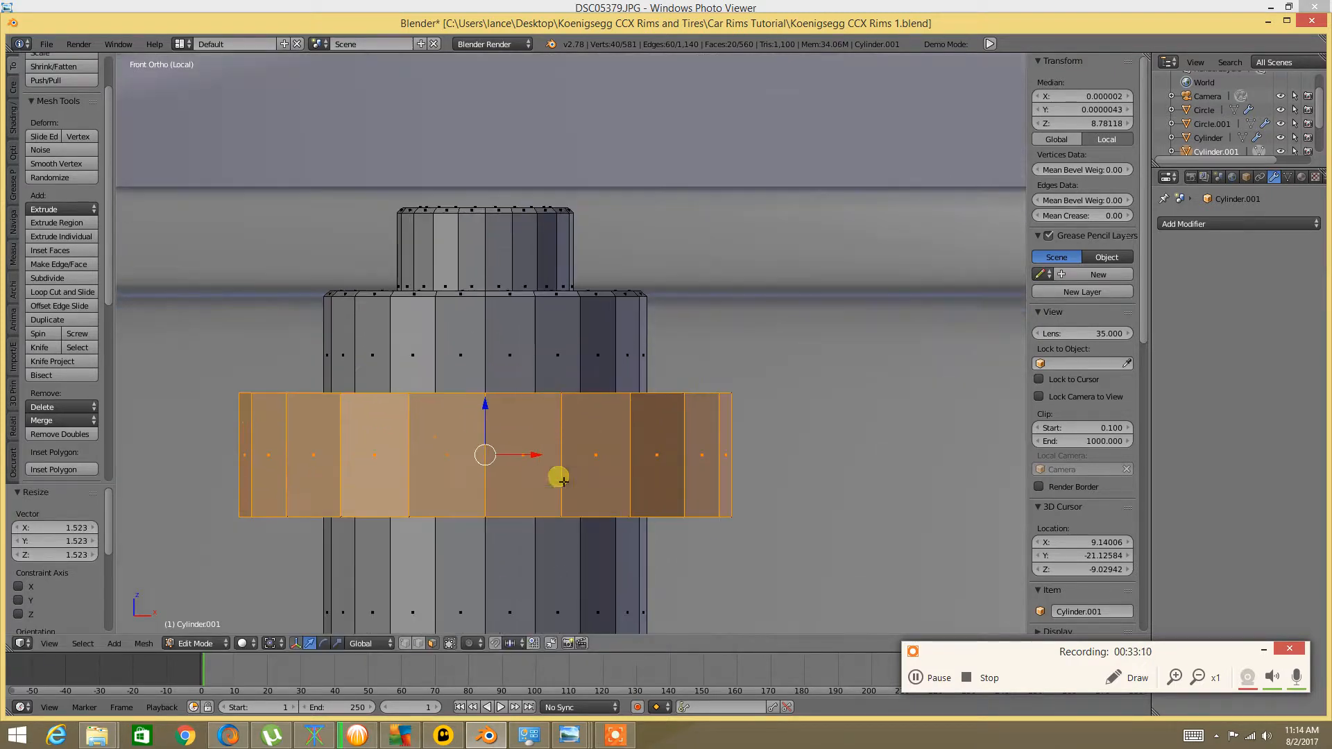
key(z)
click(654, 478)
scroll(659, 417, up, 3)
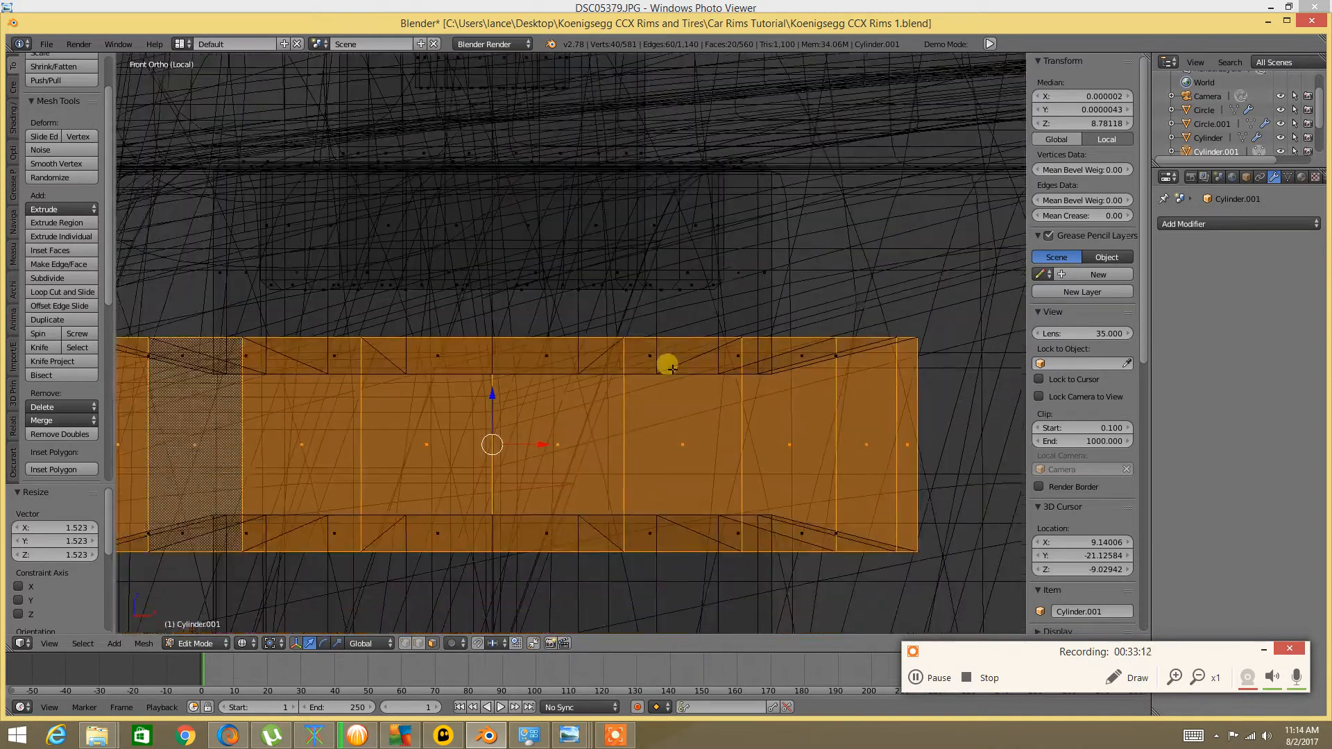
key(s)
key(z)
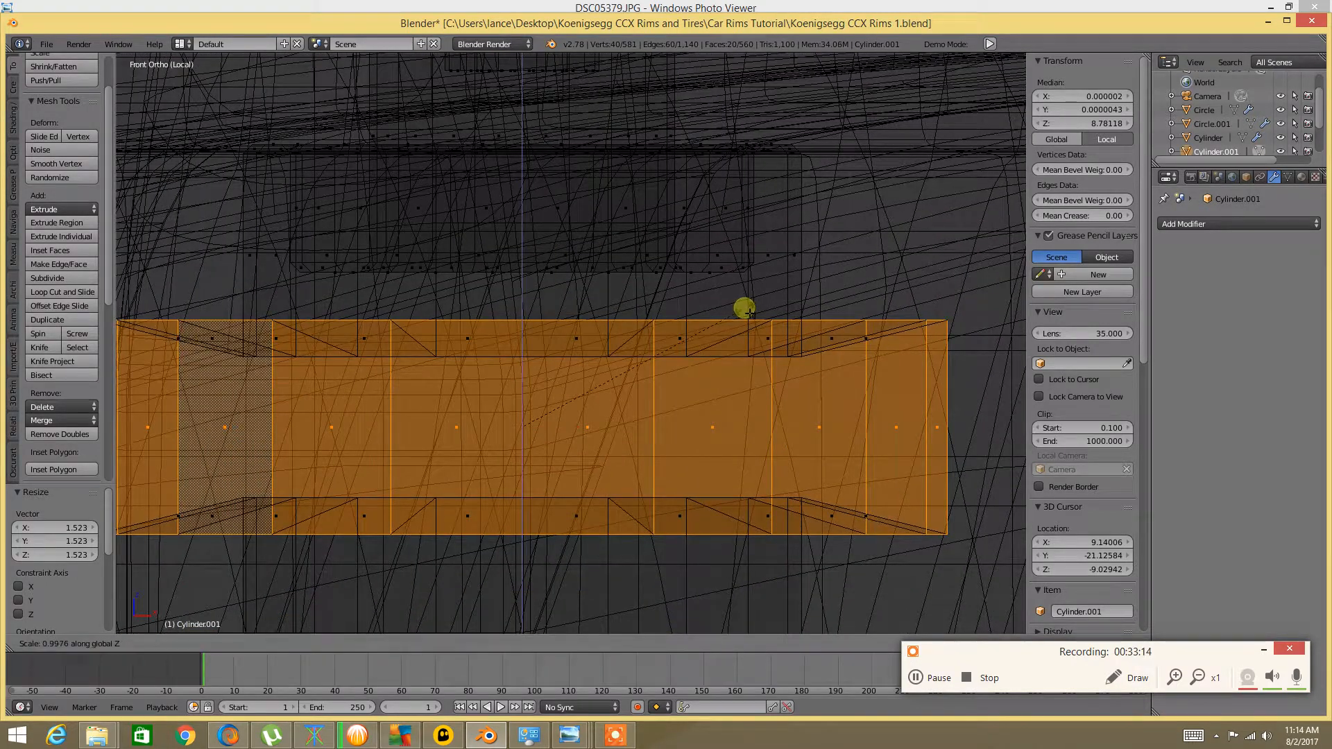
click(315, 494)
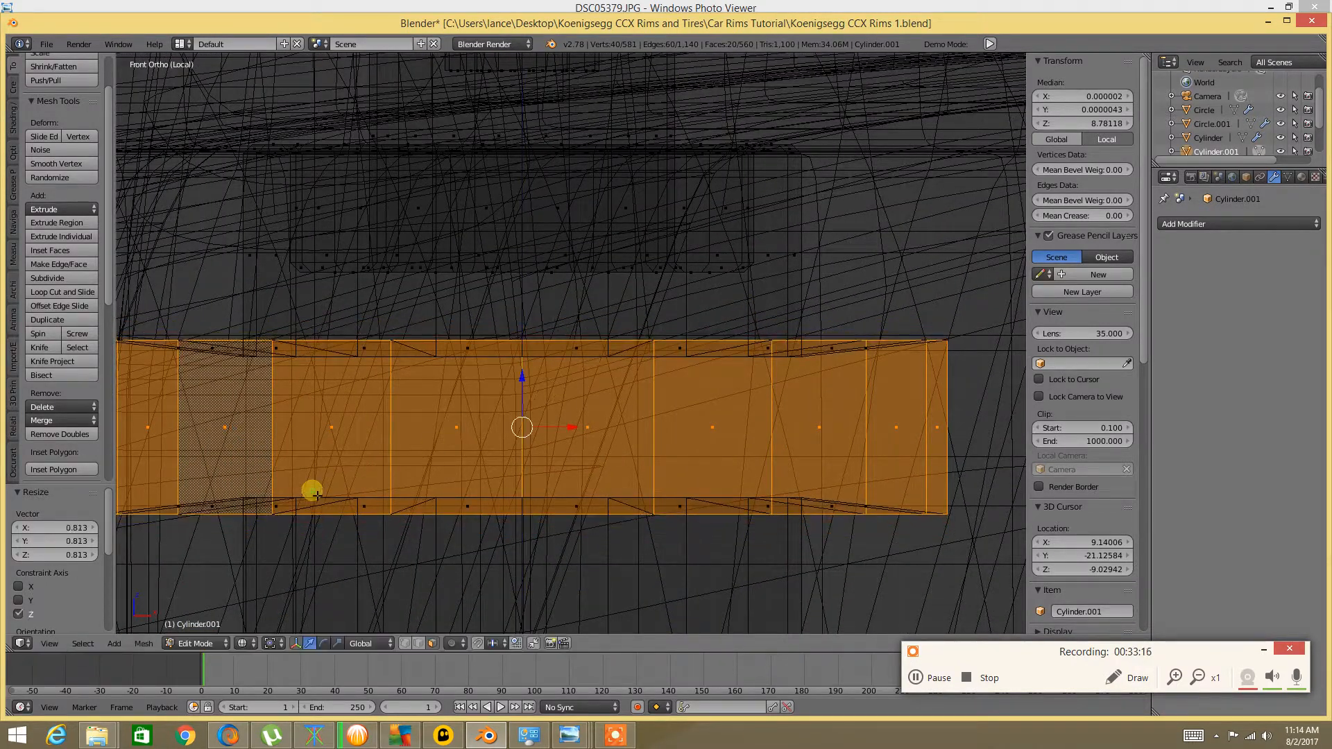
Flatten the collar ring along Z again by about 0.808 and clear the selection
key(s)
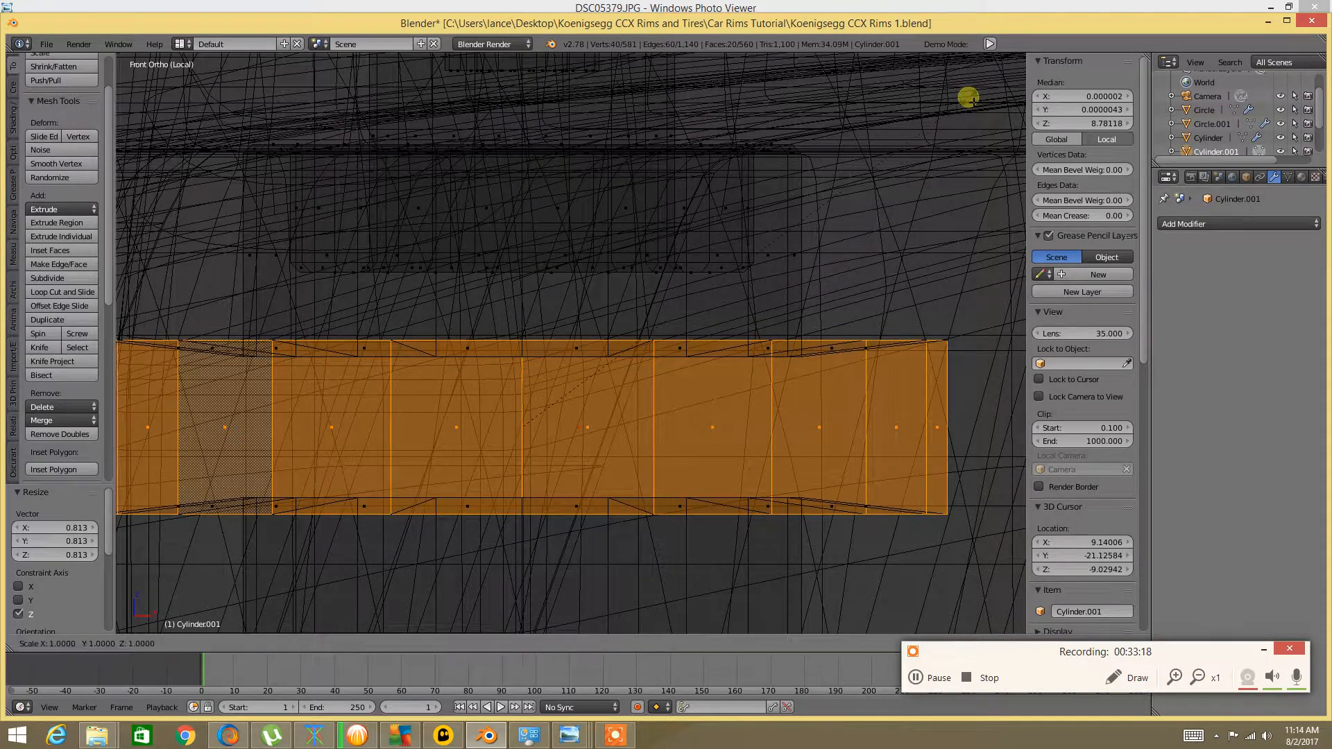
key(z)
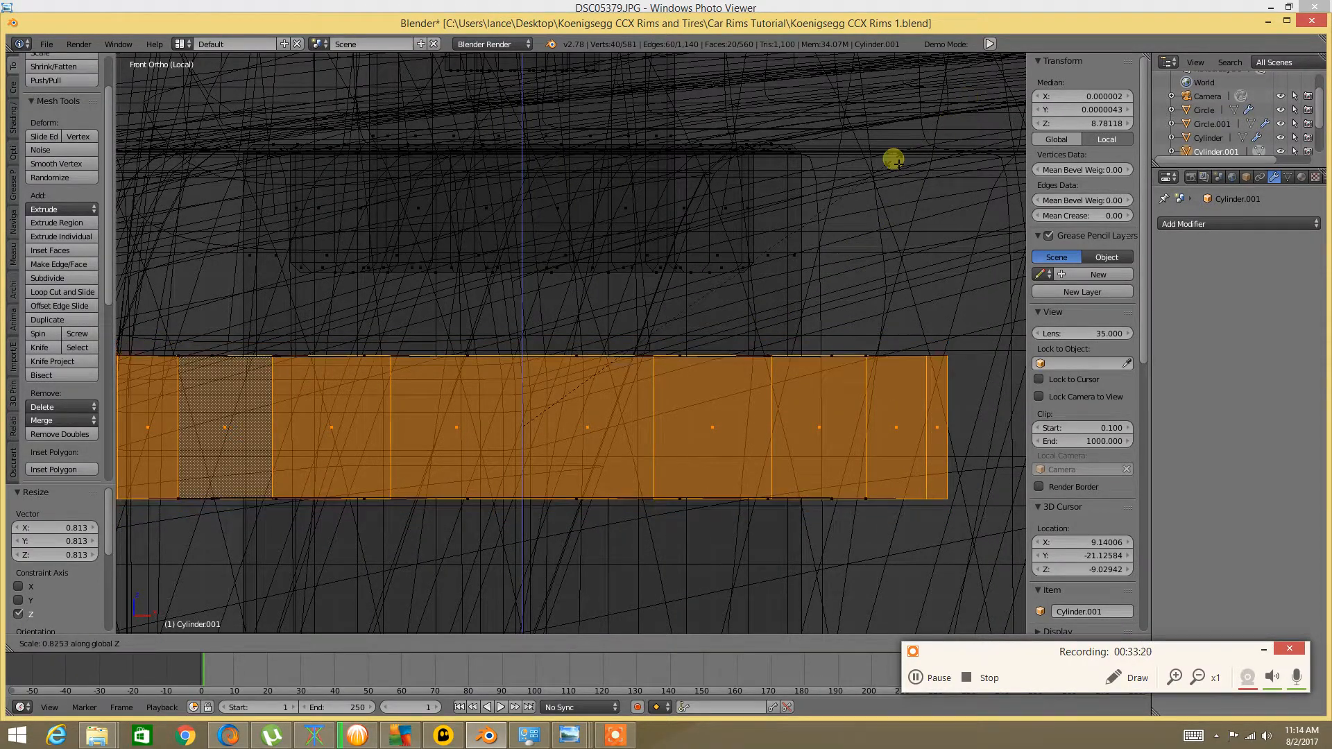
click(809, 195)
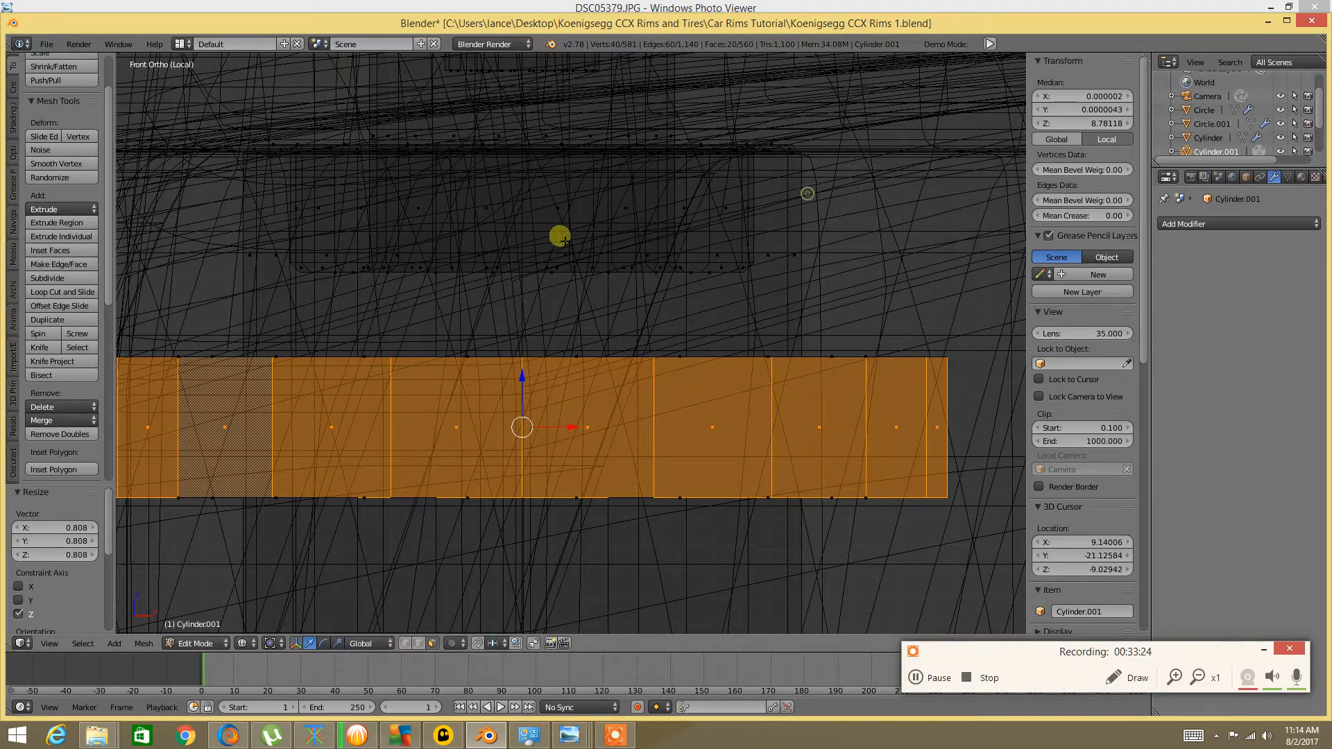
scroll(534, 235, down, 5)
middle_drag(504, 313, 505, 377)
key(a)
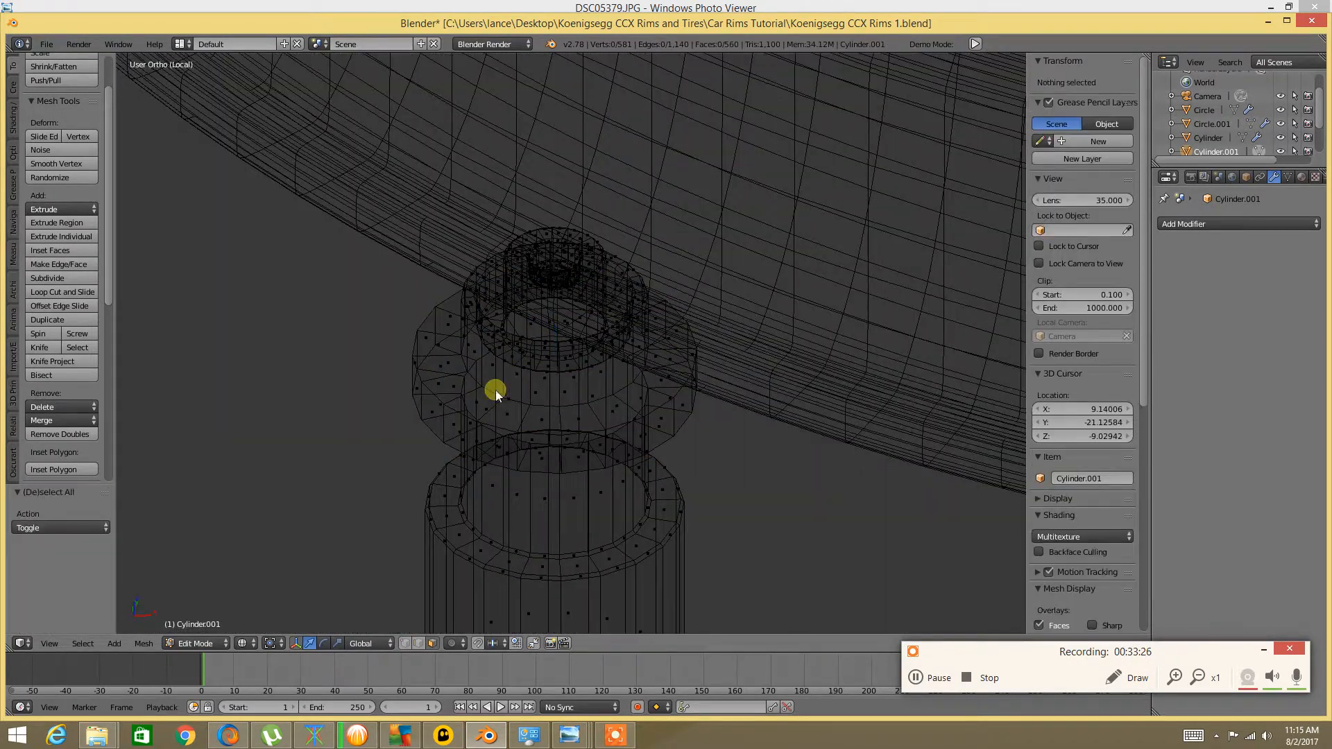
In solid display and edge select mode, select the collar's upper and lower edge loops, both outer and inner
key(ctrl+Tab)
click(464, 393)
key(z)
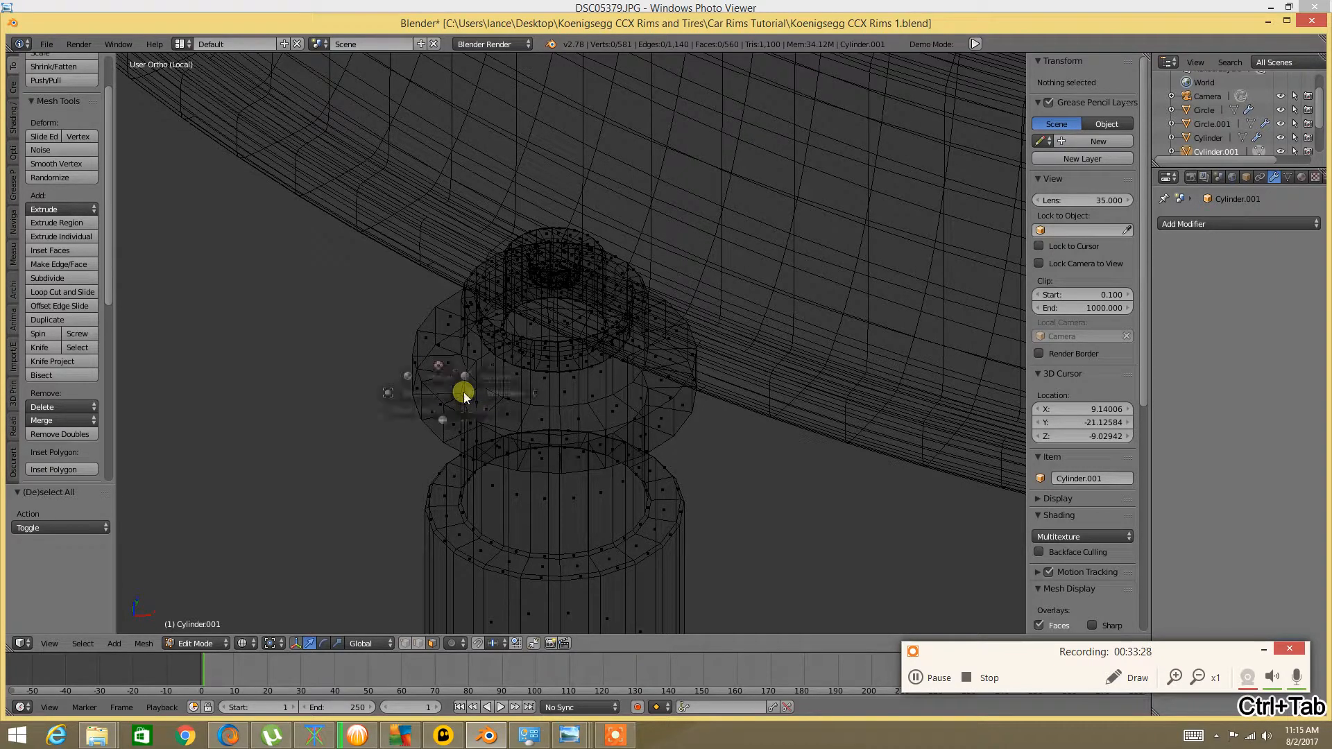
click(452, 469)
key(ctrl+Tab)
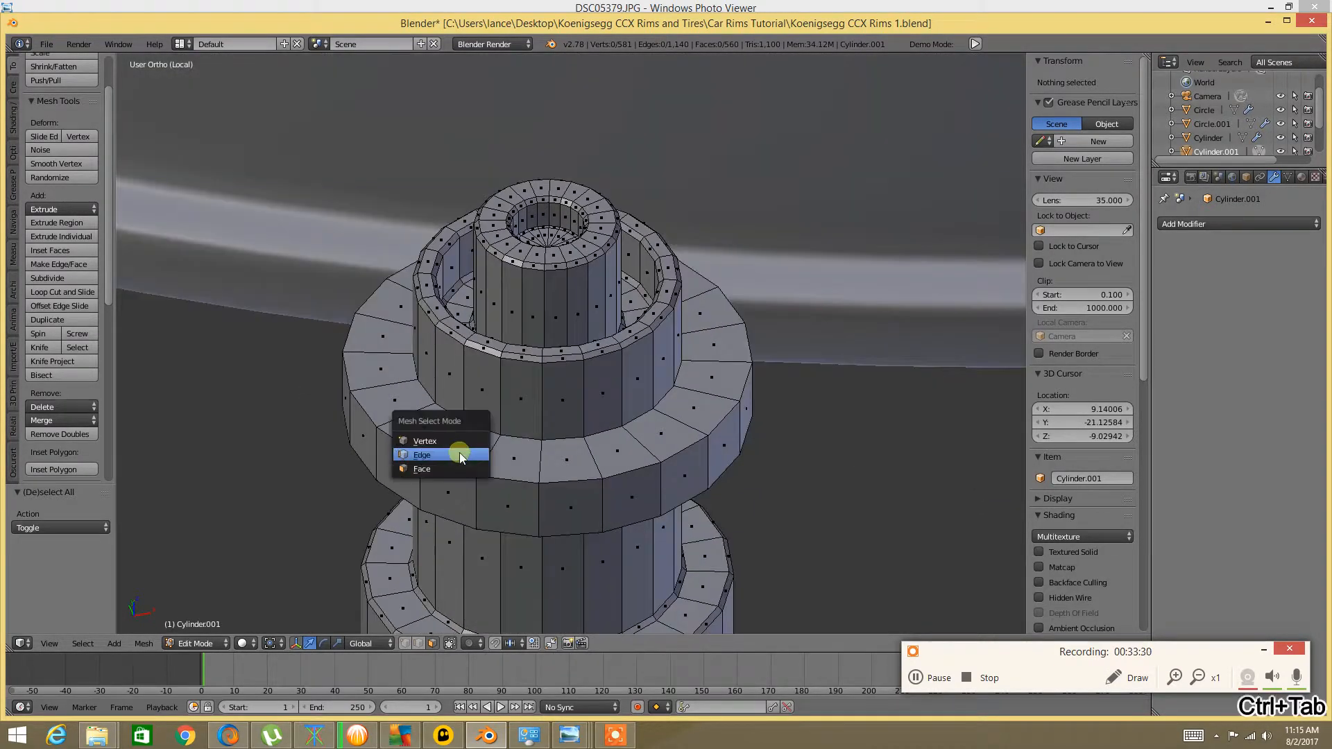
click(461, 452)
alt+click(476, 425)
alt+shift+click(462, 469)
middle_drag(462, 469, 482, 372)
alt+shift+click(512, 367)
alt+shift+click(511, 338)
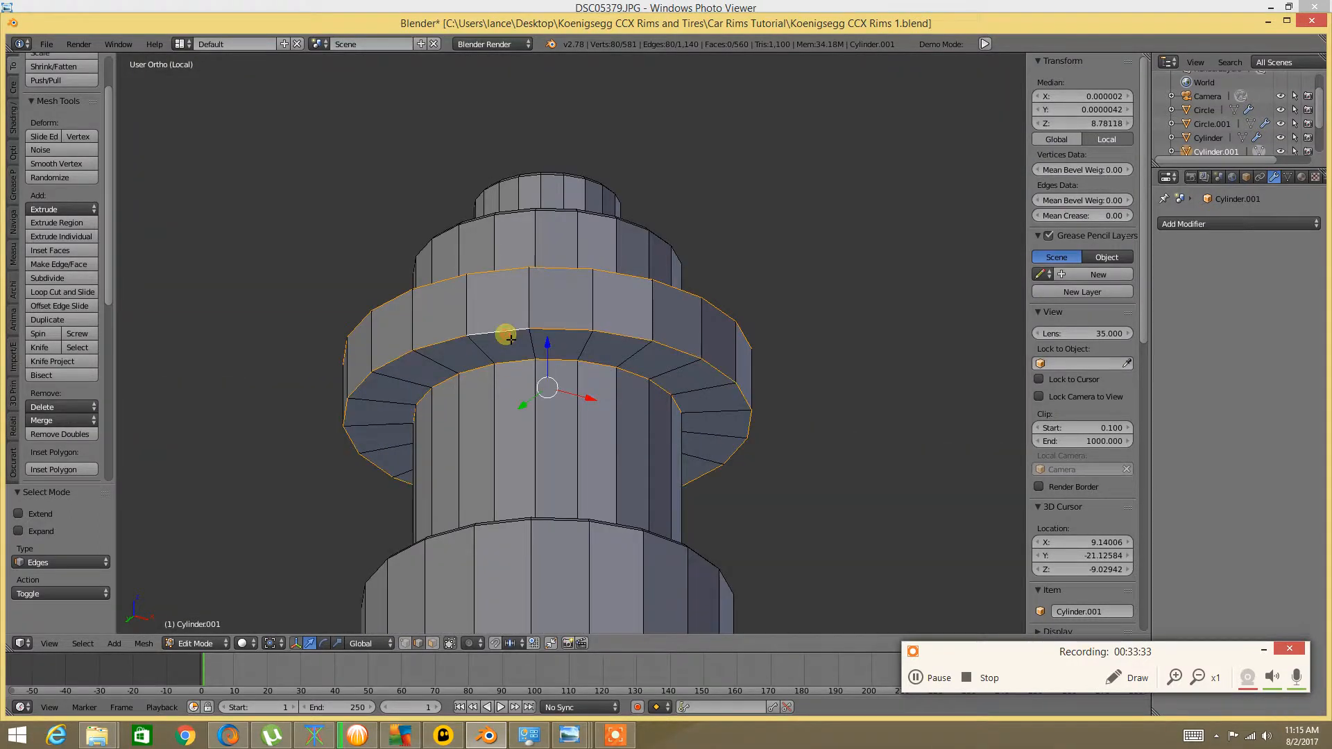
Apply a very small bevel to the collar's selected edge loops and clear the selection
key(w)
click(455, 397)
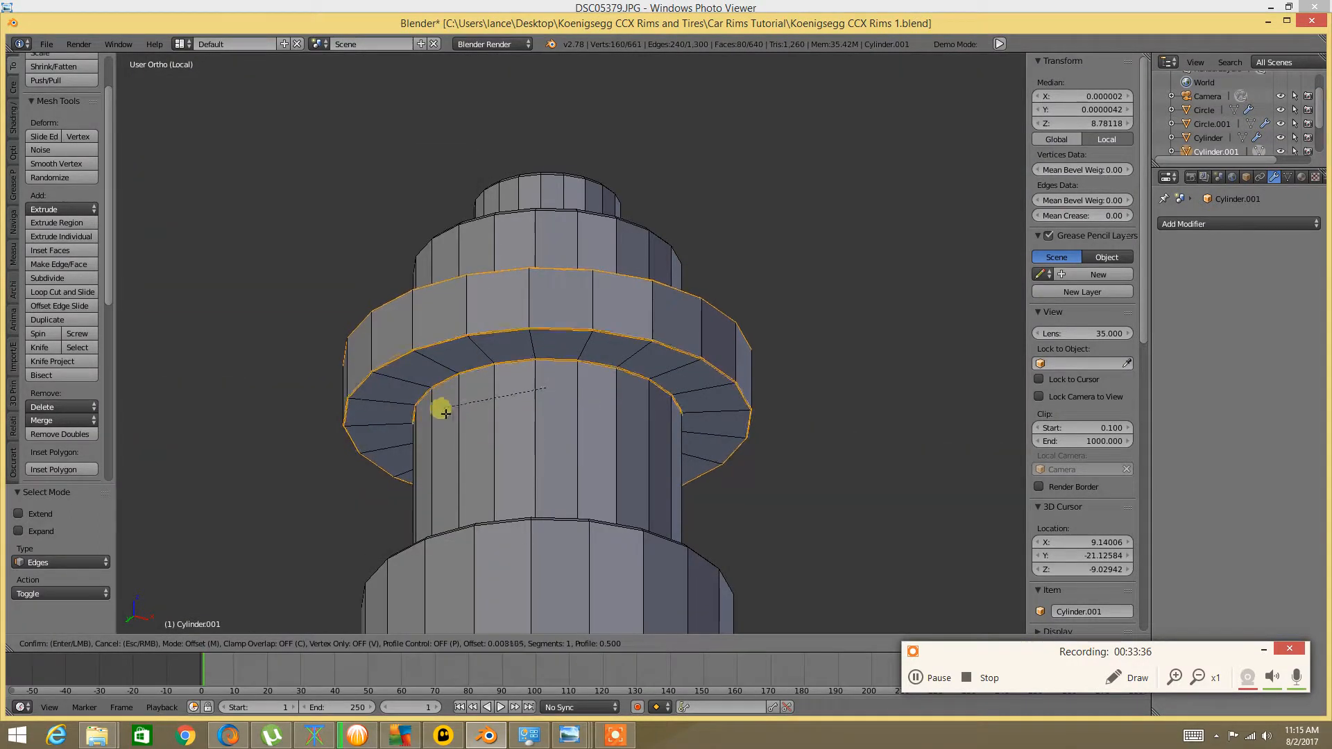
click(426, 411)
key(a)
Select the open edge loop at the valve stem's bottom and extrude it inward at a scale of about 0.941
scroll(565, 333, down, 4)
middle_drag(578, 361, 587, 423)
scroll(561, 394, down, 3)
scroll(555, 426, down, 4)
scroll(500, 456, up, 3)
right_click(580, 517)
scroll(581, 519, up, 2)
key(a)
scroll(587, 423, up, 2)
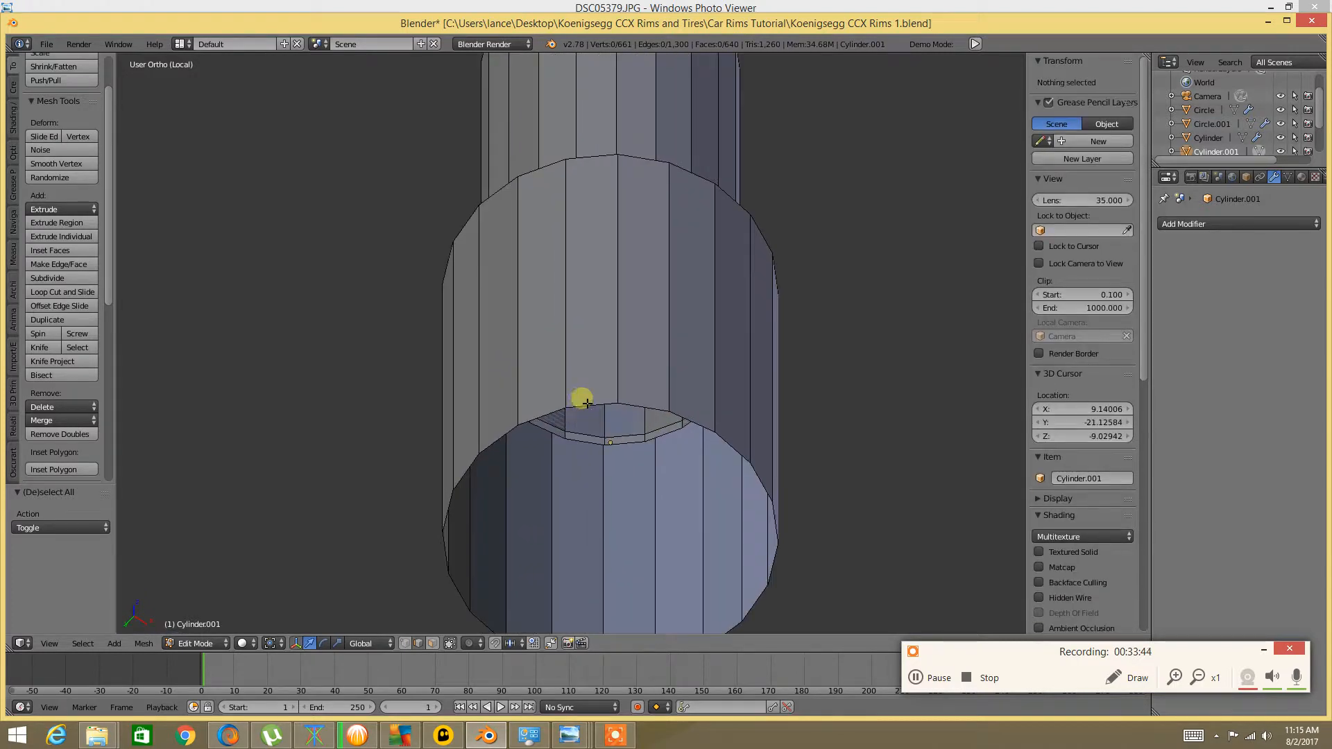
alt+right_click(598, 417)
key(e)
key(s)
click(678, 381)
Extrude the bottom loop inward again at a scale of about 0.760 and close the opening by merging At Center
key(e)
key(s)
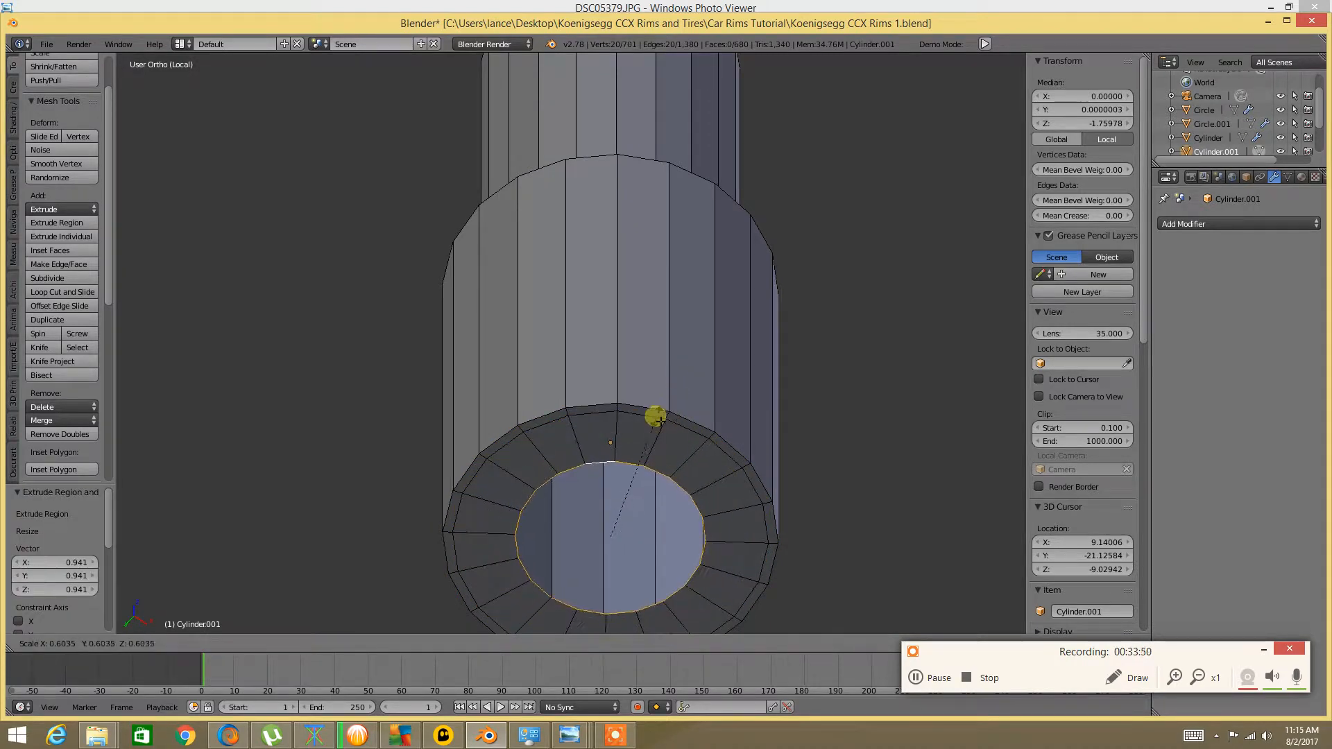
click(688, 396)
key(alt+m)
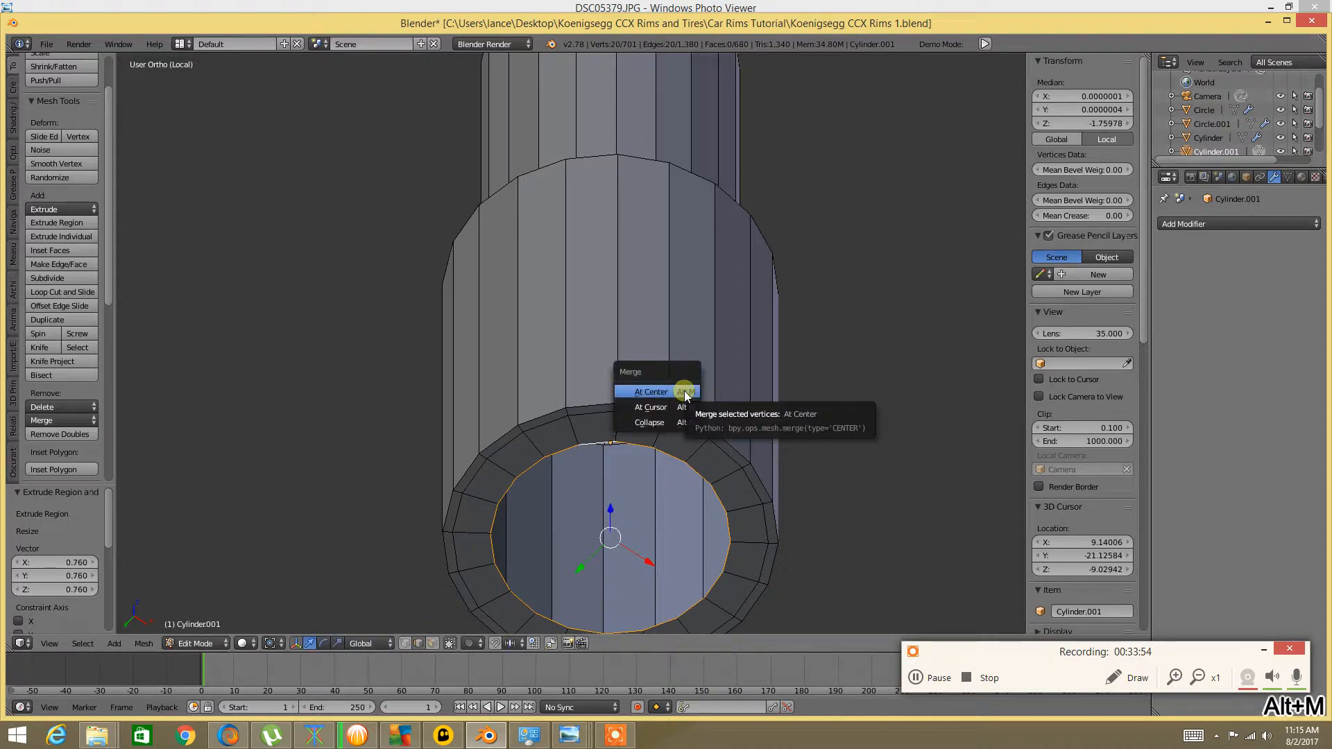
click(688, 396)
key(a)
key(a)
scroll(688, 395, down, 4)
key(a)
middle_drag(687, 357, 662, 478)
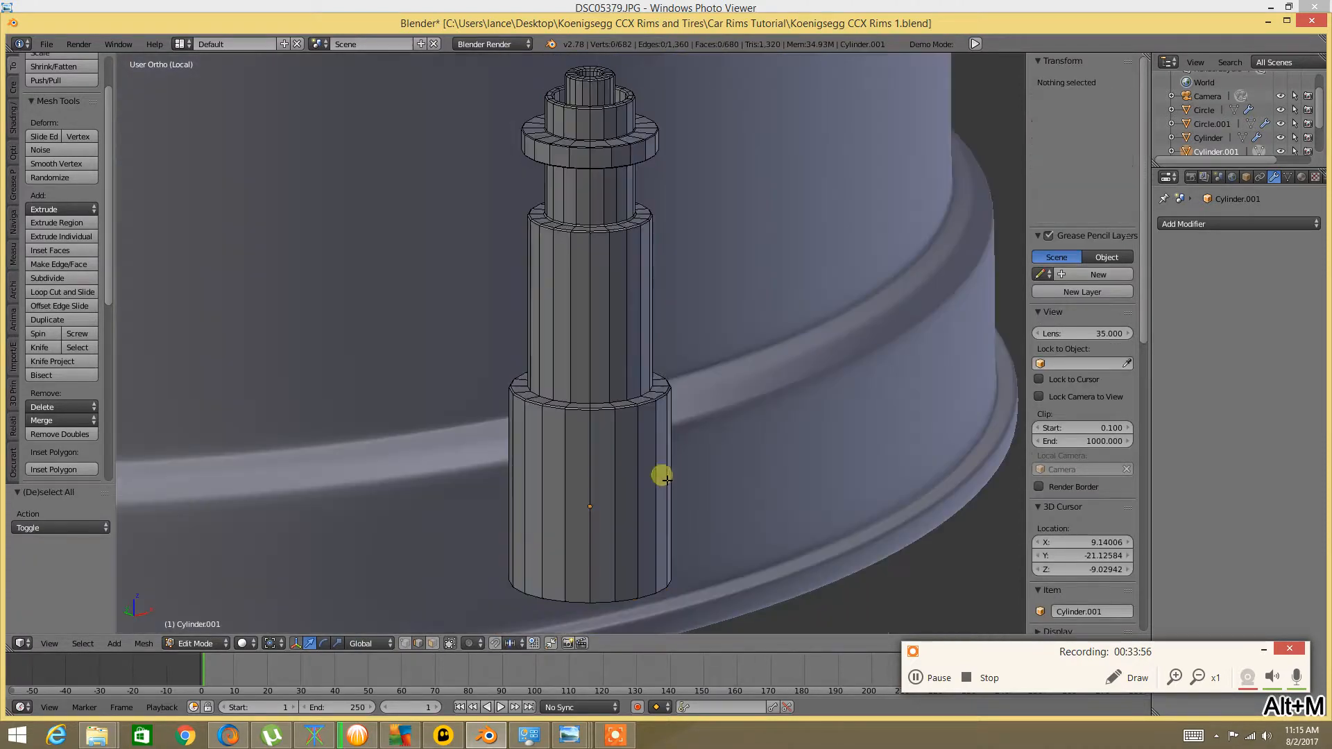
Add a Subdivision Surface modifier to the valve stem with 2 view subdivisions
scroll(661, 478, down, 4)
middle_drag(642, 351, 586, 394)
right_click(587, 393)
click(1249, 223)
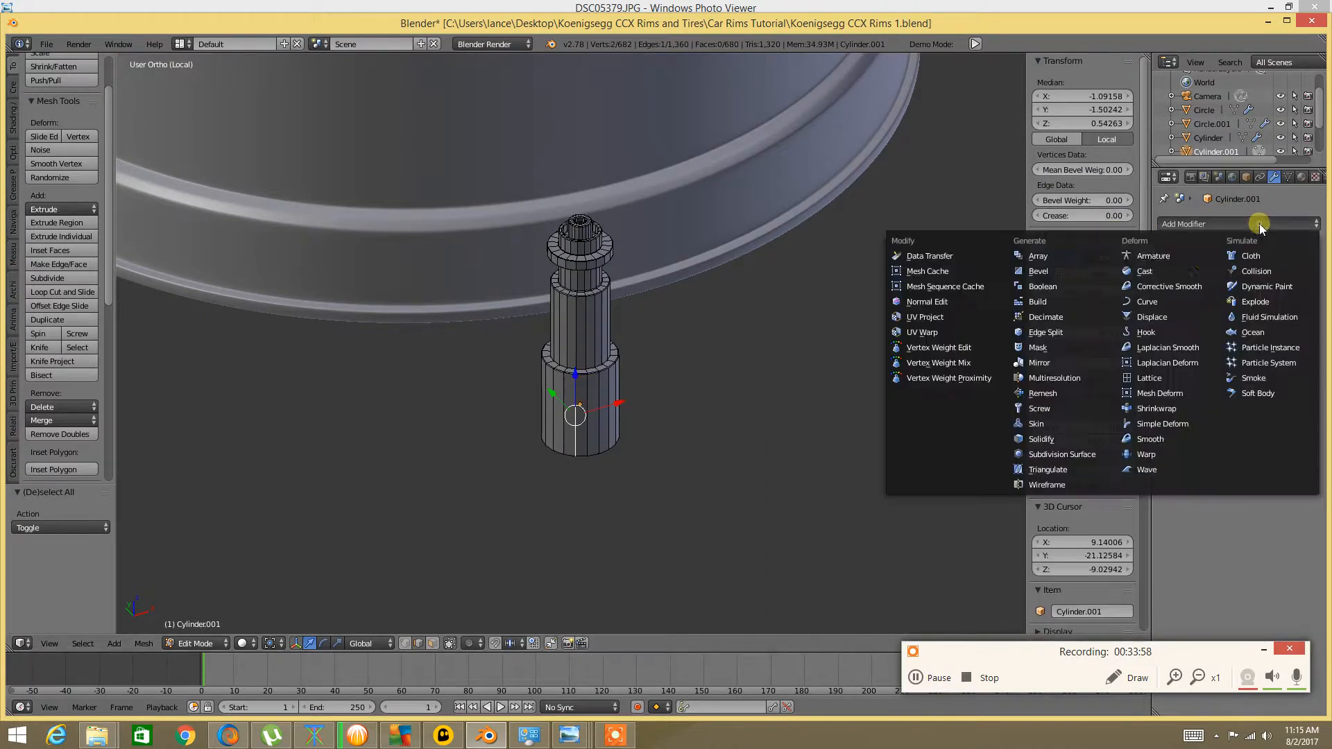
click(1039, 448)
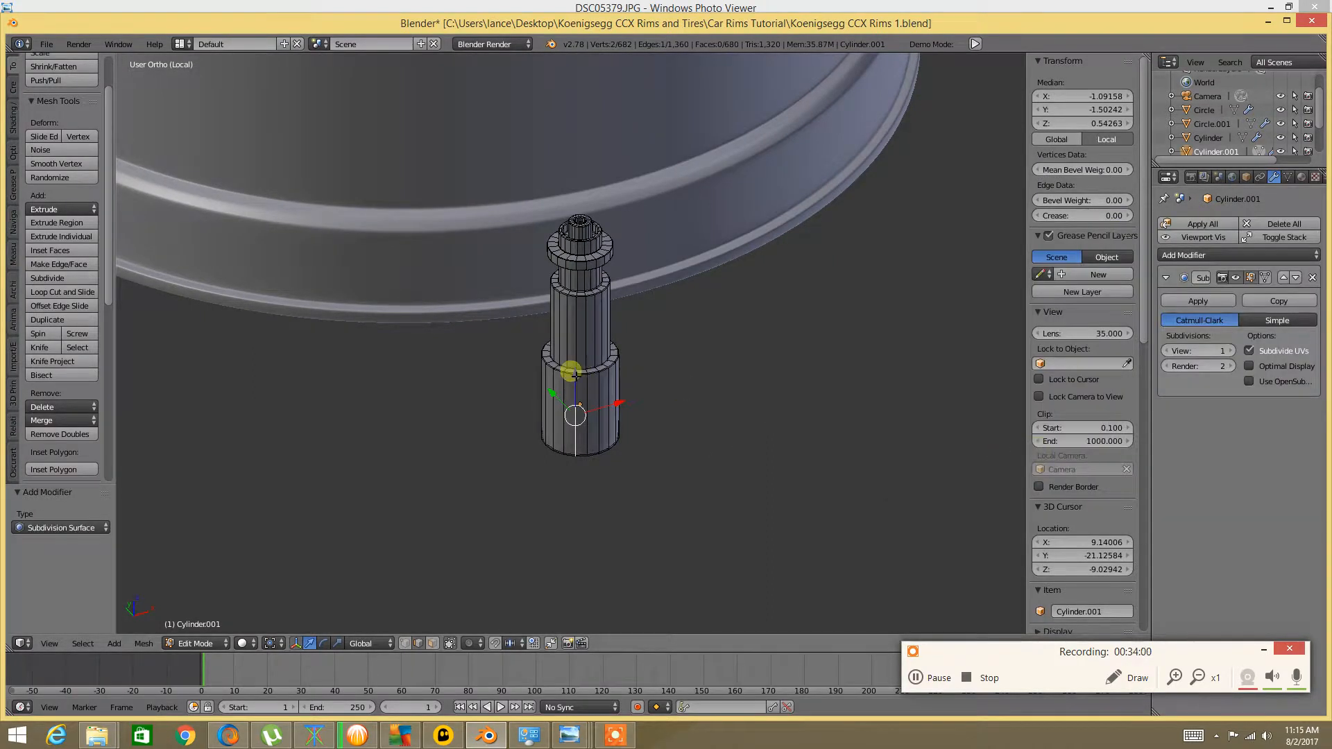
scroll(580, 364, up, 4)
click(1229, 351)
Check the subdivided valve stem in Object Mode and return to Edit Mode
key(Tab)
click(414, 318)
middle_drag(414, 318, 444, 282)
key(Tab)
click(512, 276)
Add three evenly spaced loop cuts around the wall of the stem's lowest tier
scroll(565, 381, up, 3)
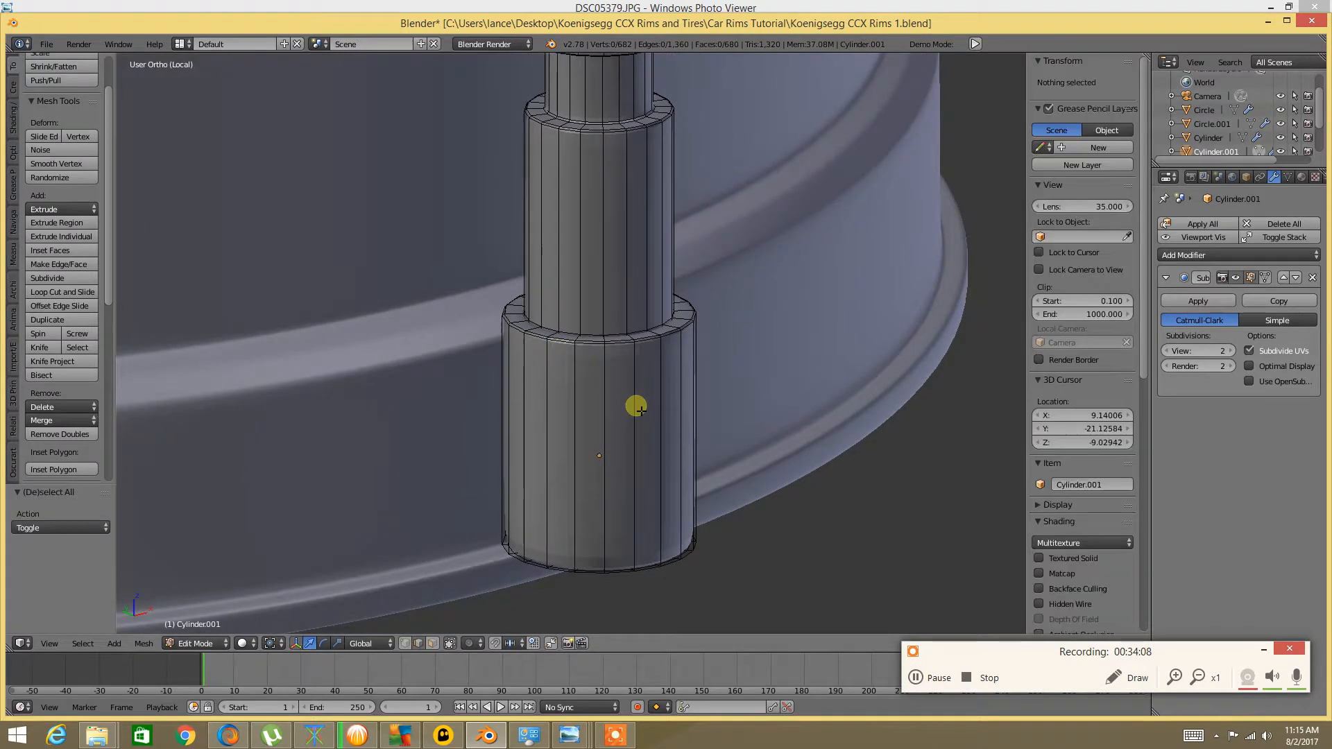
key(ctrl+r)
scroll(639, 414, up, 2)
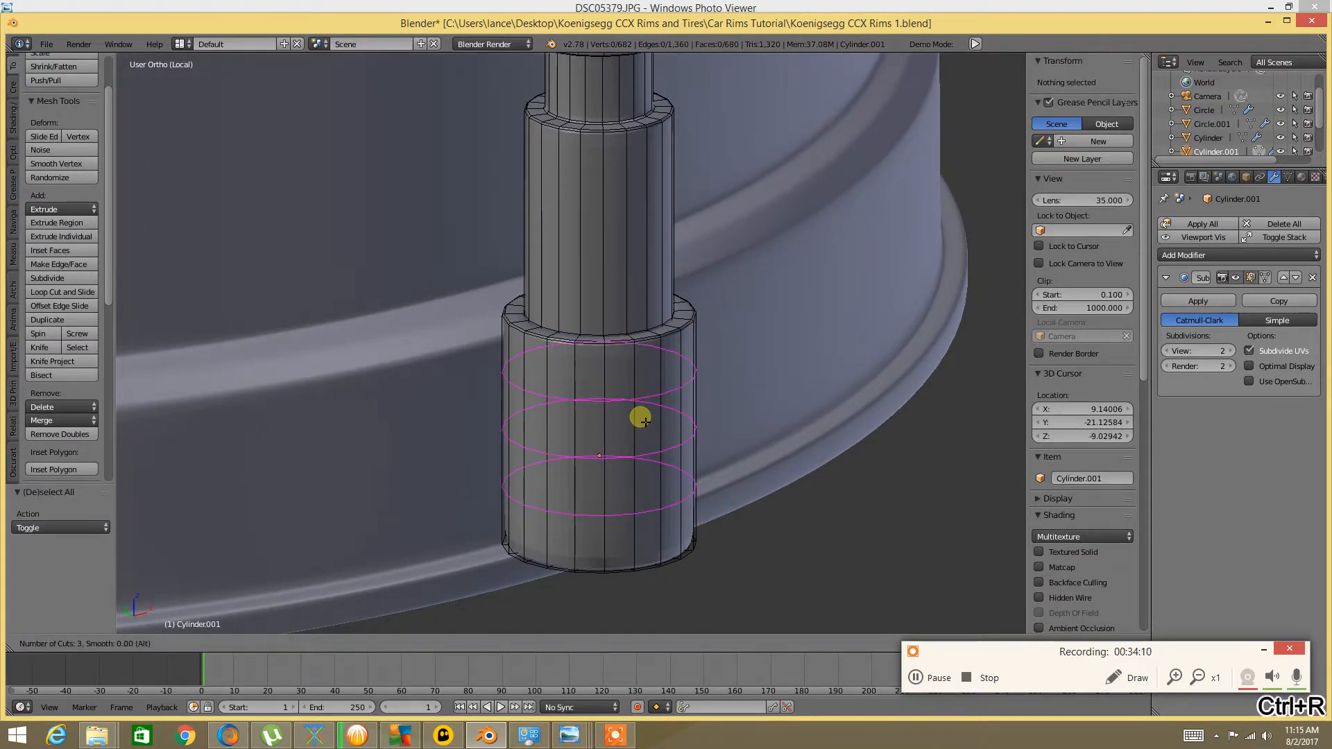
click(640, 418)
right_click(639, 417)
shift+middle_drag(633, 220, 604, 303)
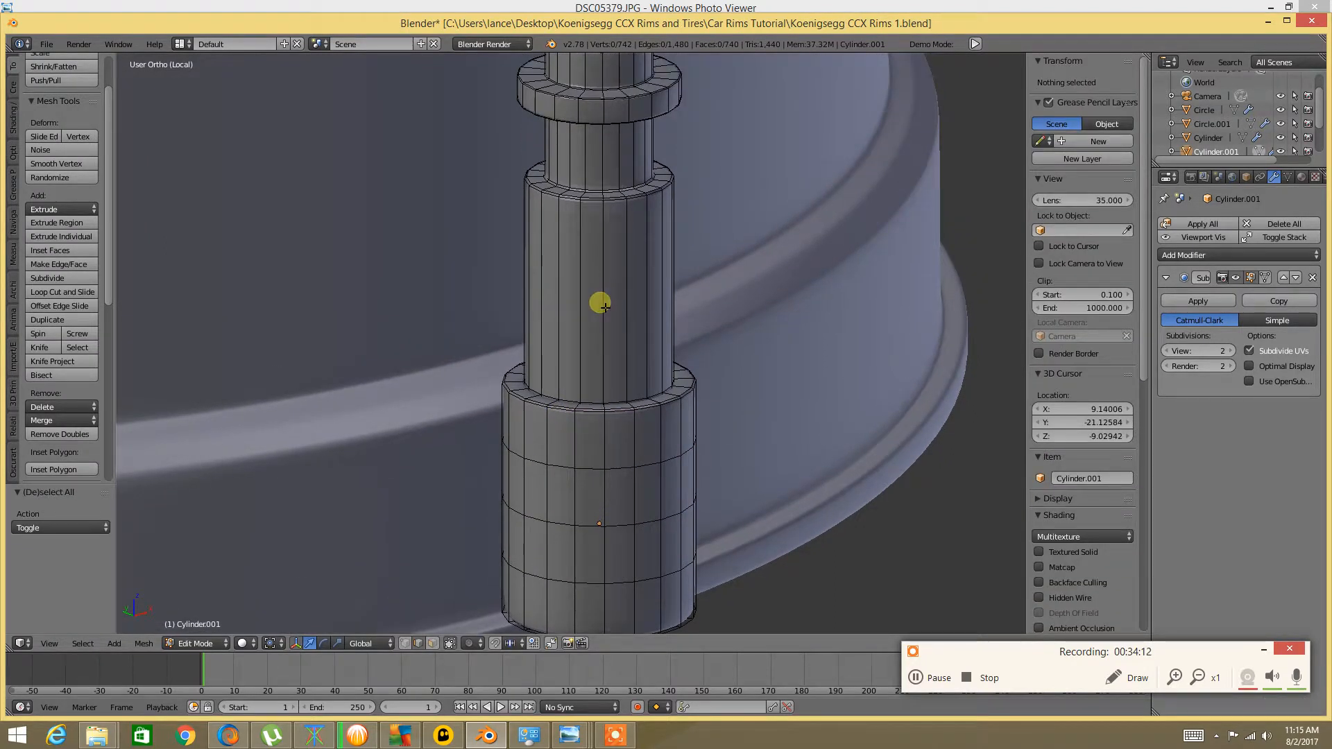
Add evenly spaced loop cuts around the wall of the stem's middle tier and clear the selection
key(ctrl+r)
scroll(601, 303, up, 1)
click(601, 303)
right_click(601, 303)
key(a)
Add evenly spaced loop cuts around the narrow section just below the collar and clear the selection
shift+middle_drag(585, 190, 564, 321)
key(ctrl+r)
scroll(586, 299, up, 1)
click(586, 299)
right_click(585, 300)
key(a)
Add centered loop cutting around the wall of the small nub at the stem's tip, and clear the selection
shift+middle_drag(574, 226, 571, 296)
key(ctrl+r)
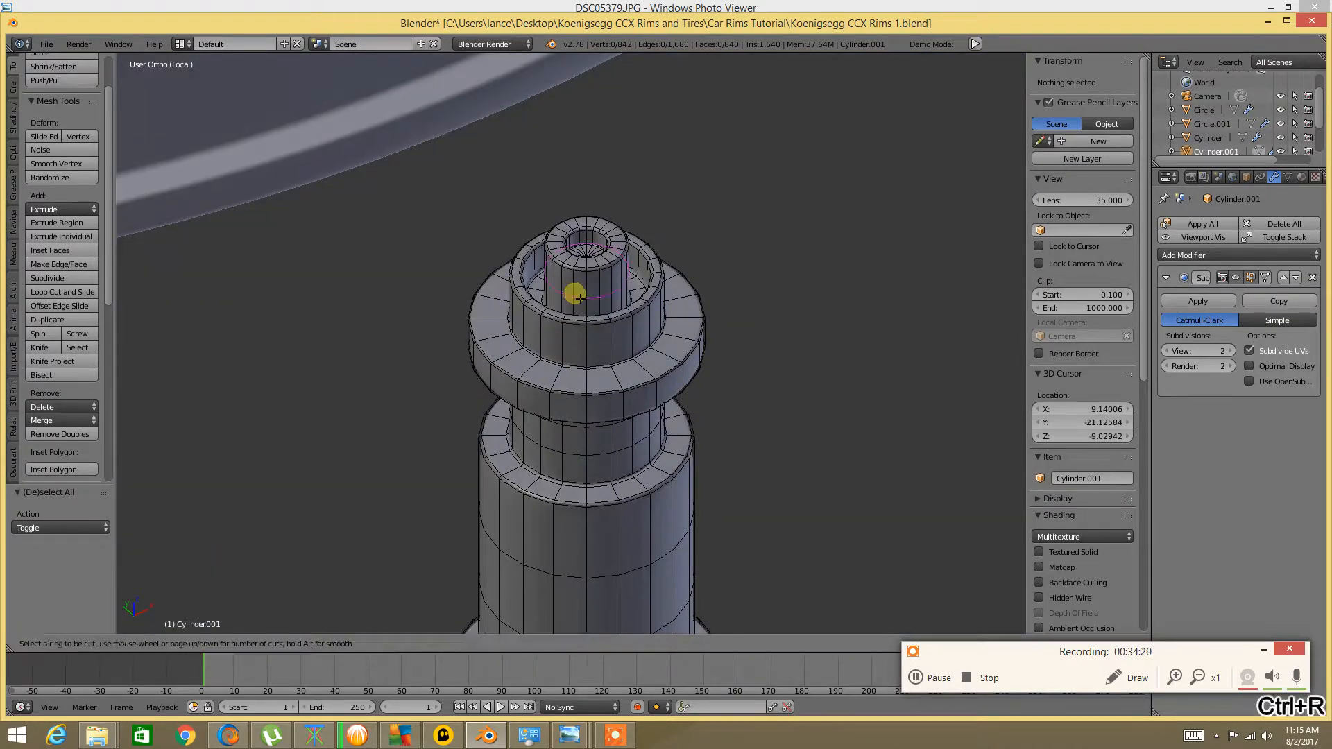
click(571, 295)
right_click(571, 296)
key(a)
Add one loop cut to the lowest tier, slide it down close to the bottom edge, and clear the selection
scroll(563, 324, down, 3)
middle_drag(564, 324, 639, 306)
middle_drag(550, 416, 567, 281)
scroll(567, 338, up, 3)
middle_drag(563, 369, 580, 381)
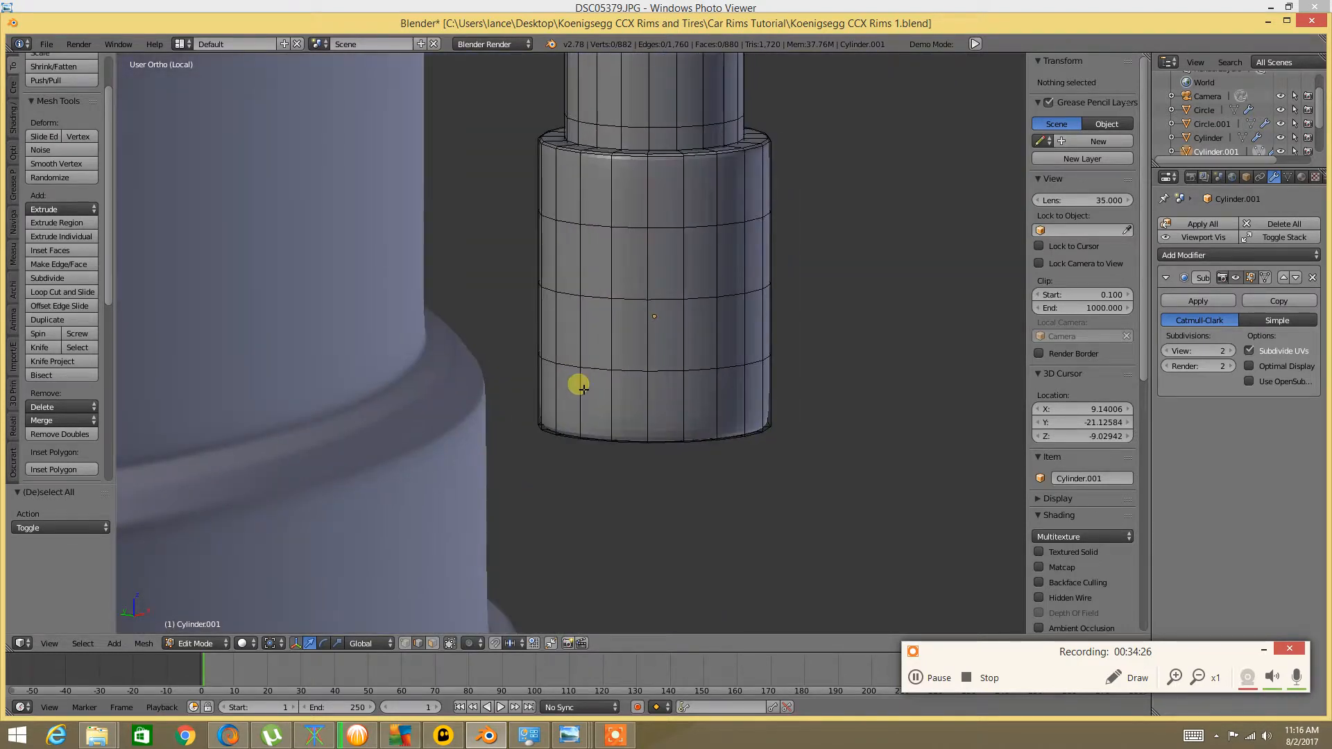
key(ctrl+r)
click(581, 383)
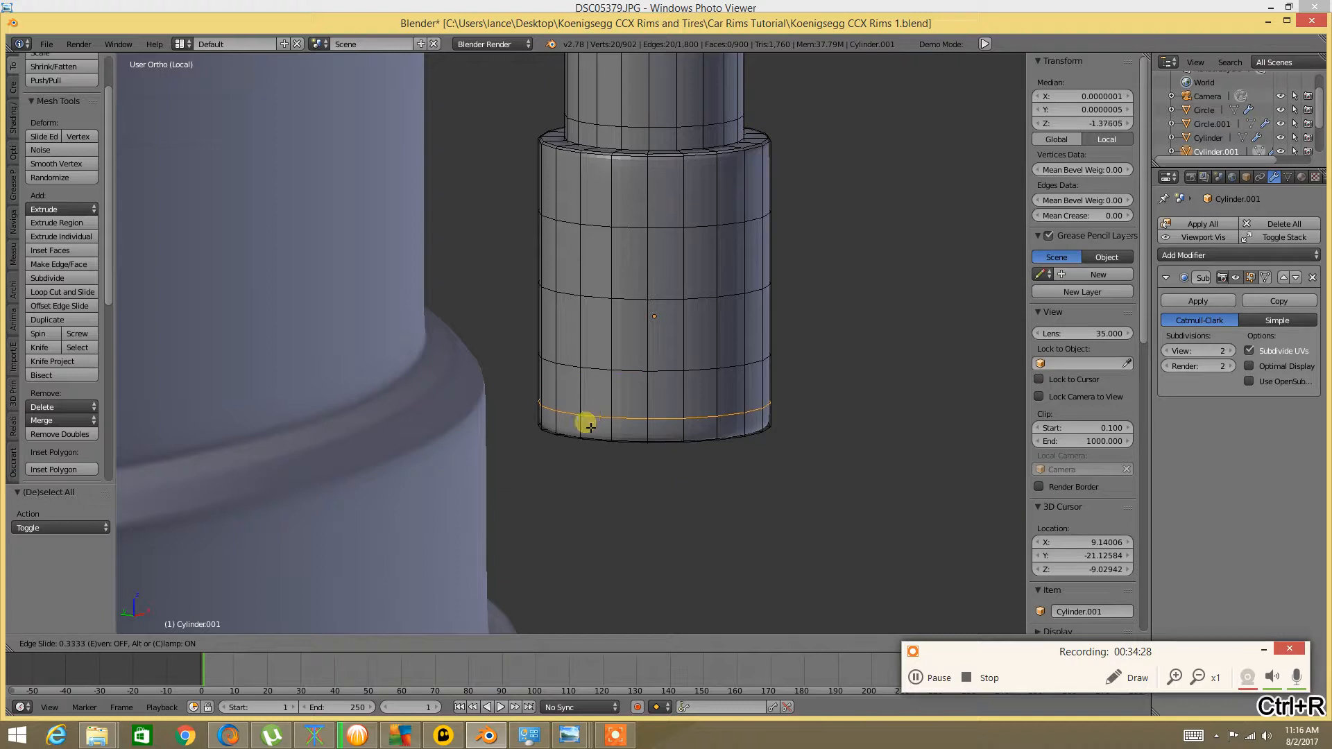
click(555, 462)
key(a)
Return the valve stem to Object Mode and apply smooth shading to it
scroll(642, 357, down, 3)
middle_drag(647, 359, 615, 355)
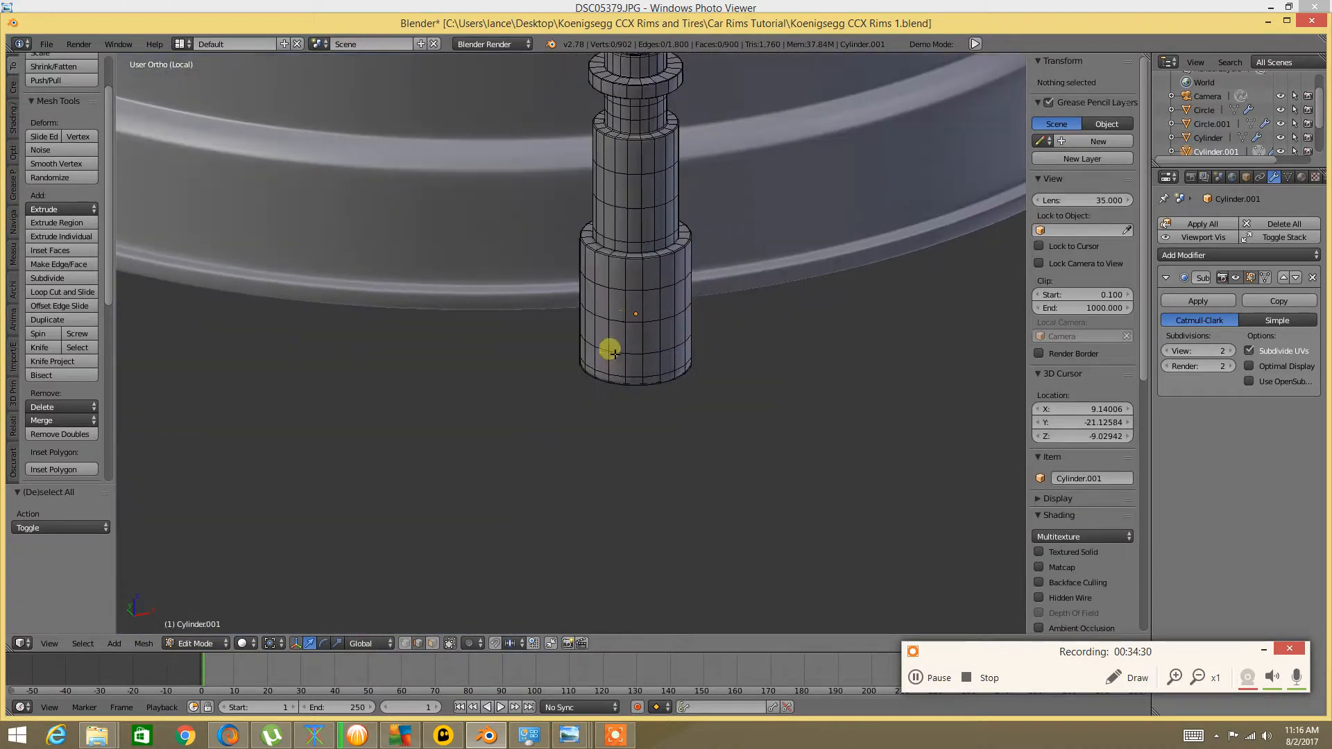
scroll(613, 352, down, 2)
scroll(549, 340, up, 4)
shift+middle_drag(609, 278, 561, 362)
key(Tab)
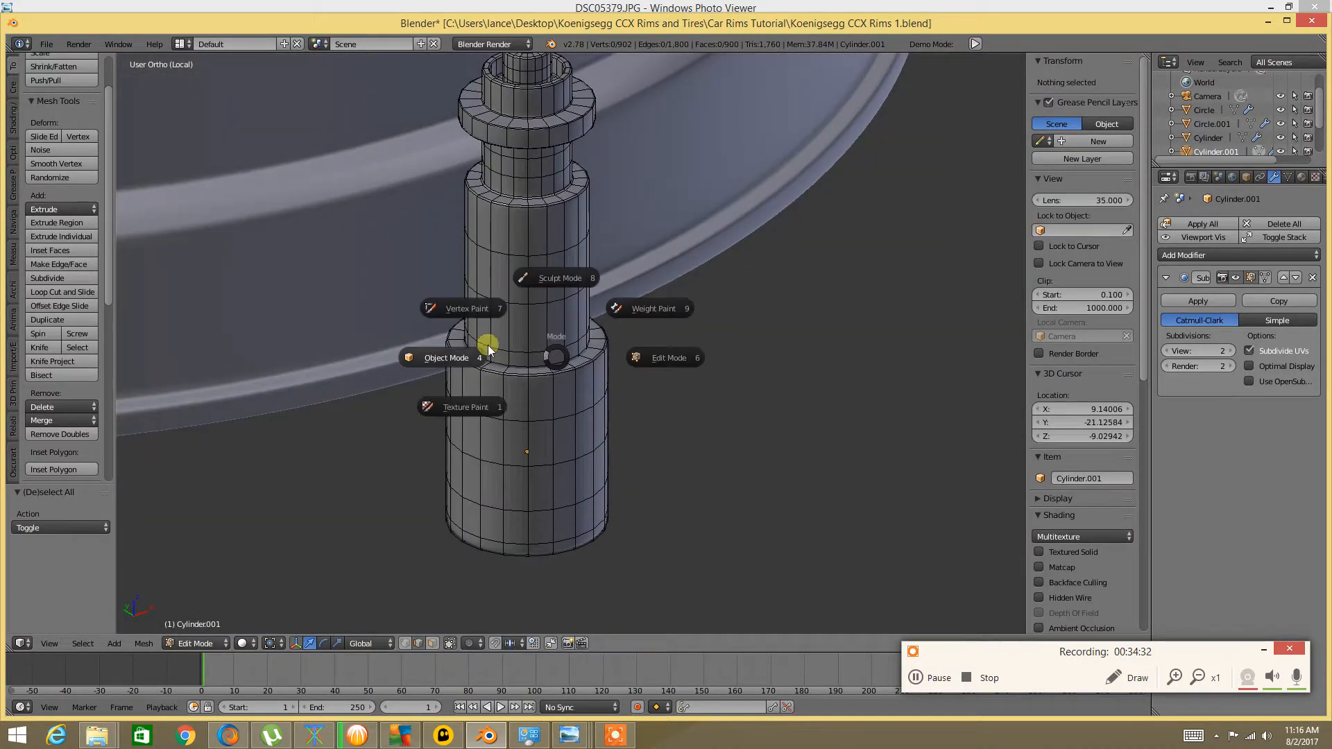
click(472, 348)
scroll(589, 297, down, 3)
middle_drag(588, 297, 474, 397)
scroll(567, 382, up, 5)
middle_drag(567, 382, 528, 346)
scroll(497, 426, down, 4)
click(40, 205)
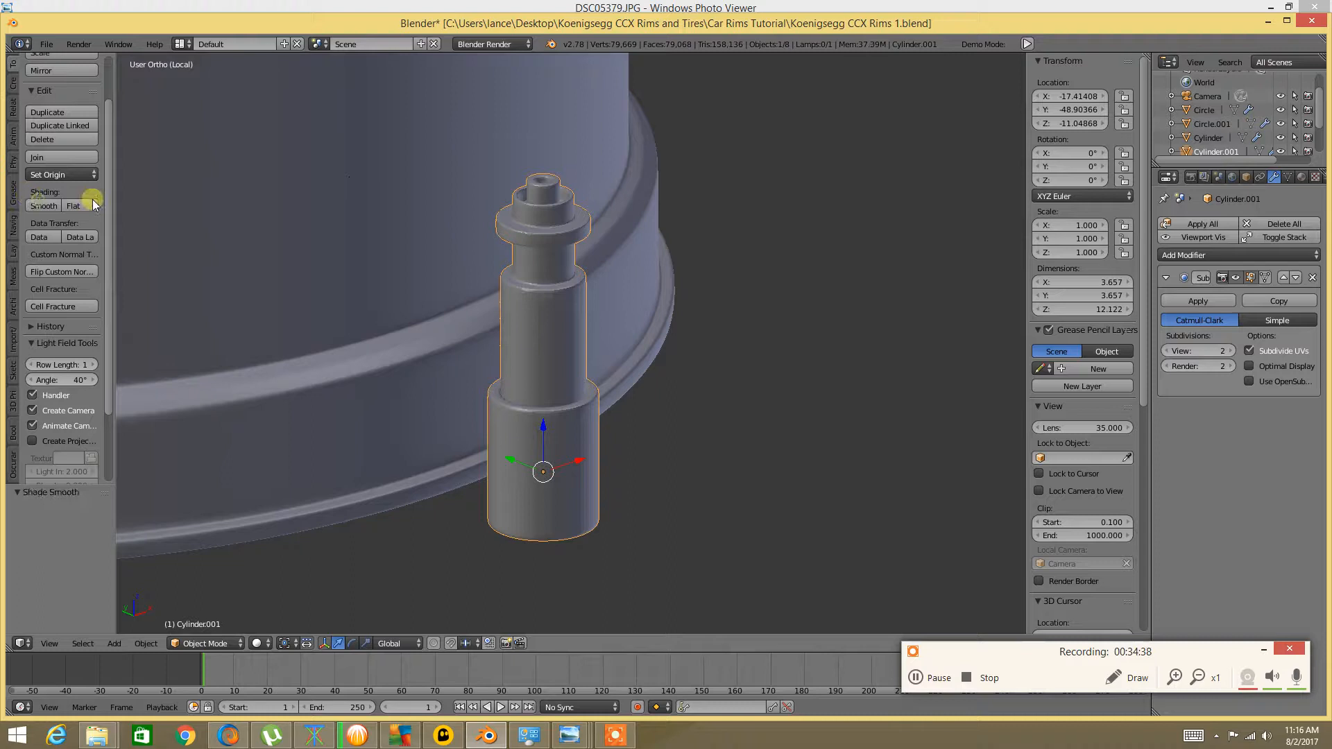
Move the valve stem in top view onto the rim's inner flange between two spokes, at about X -20.25, Y 7.94
scroll(589, 206, down, 3)
middle_drag(590, 207, 514, 308)
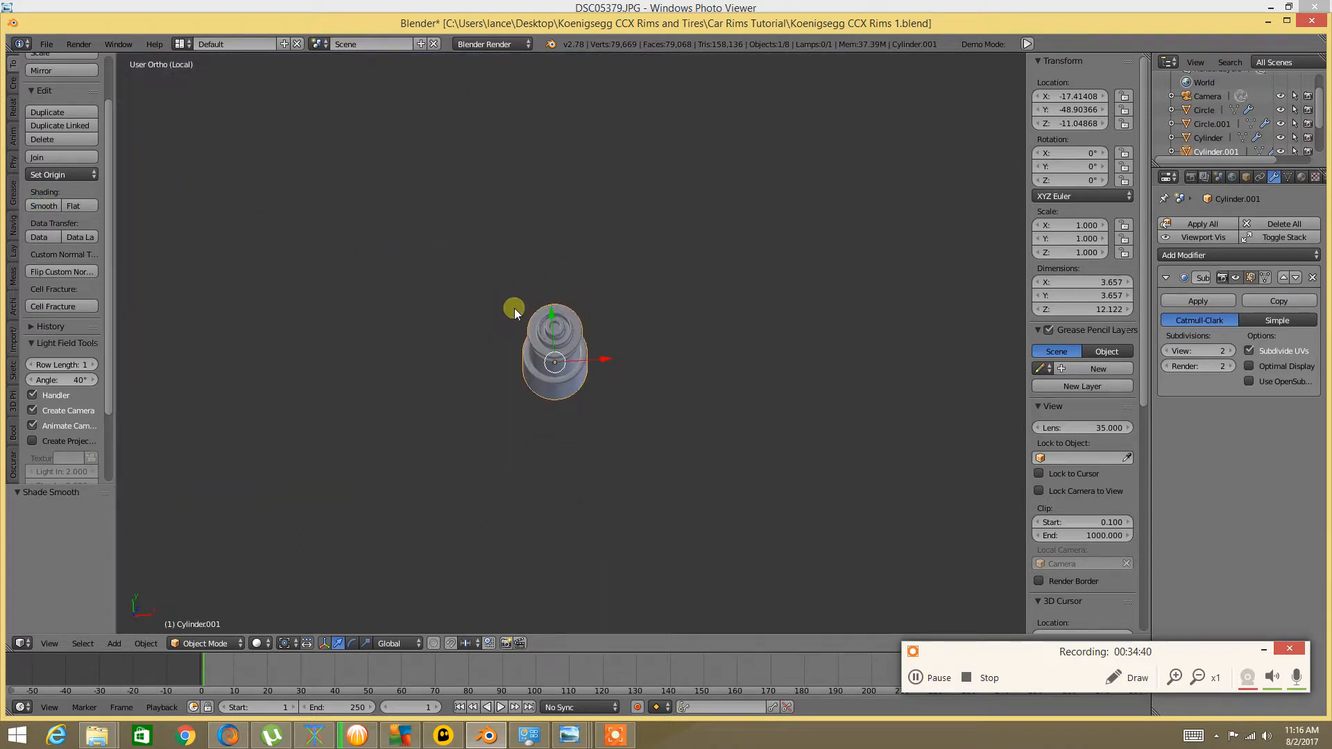
key(KP_7)
scroll(496, 208, down, 3)
shift+middle_drag(511, 198, 522, 372)
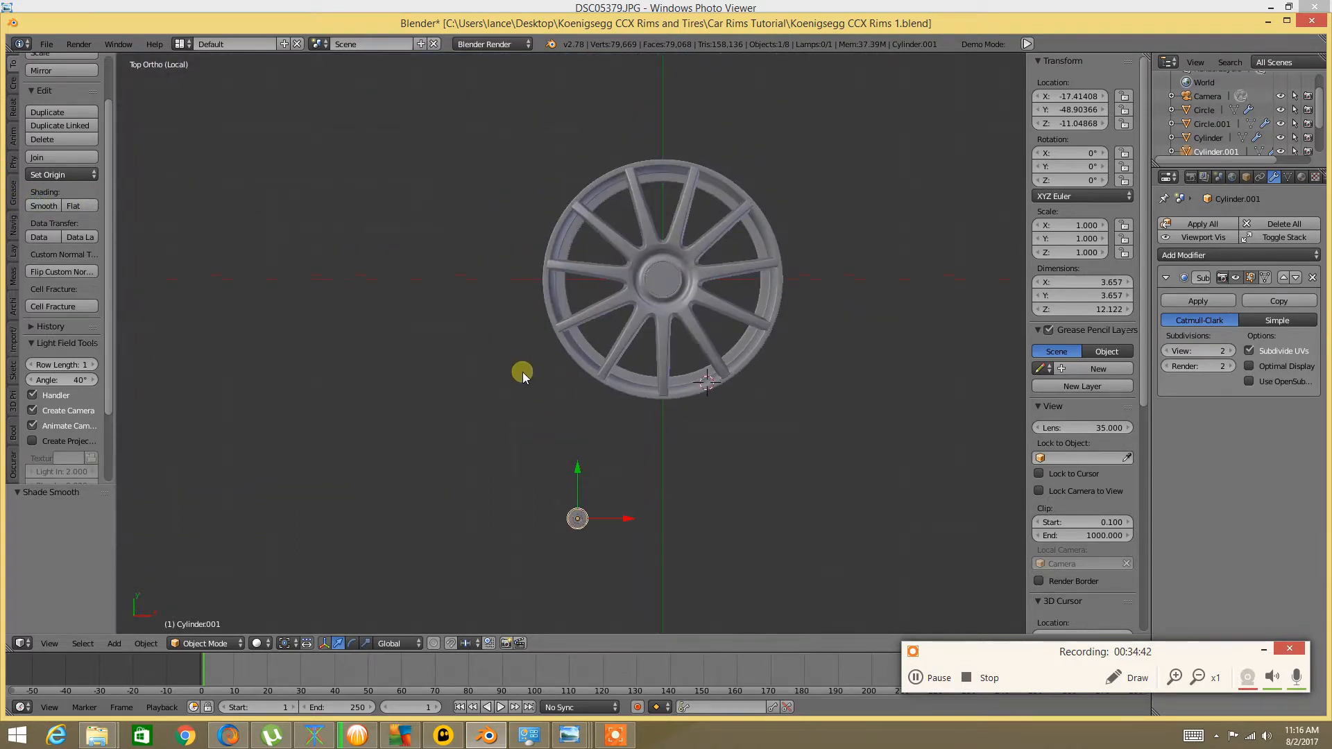
key(g)
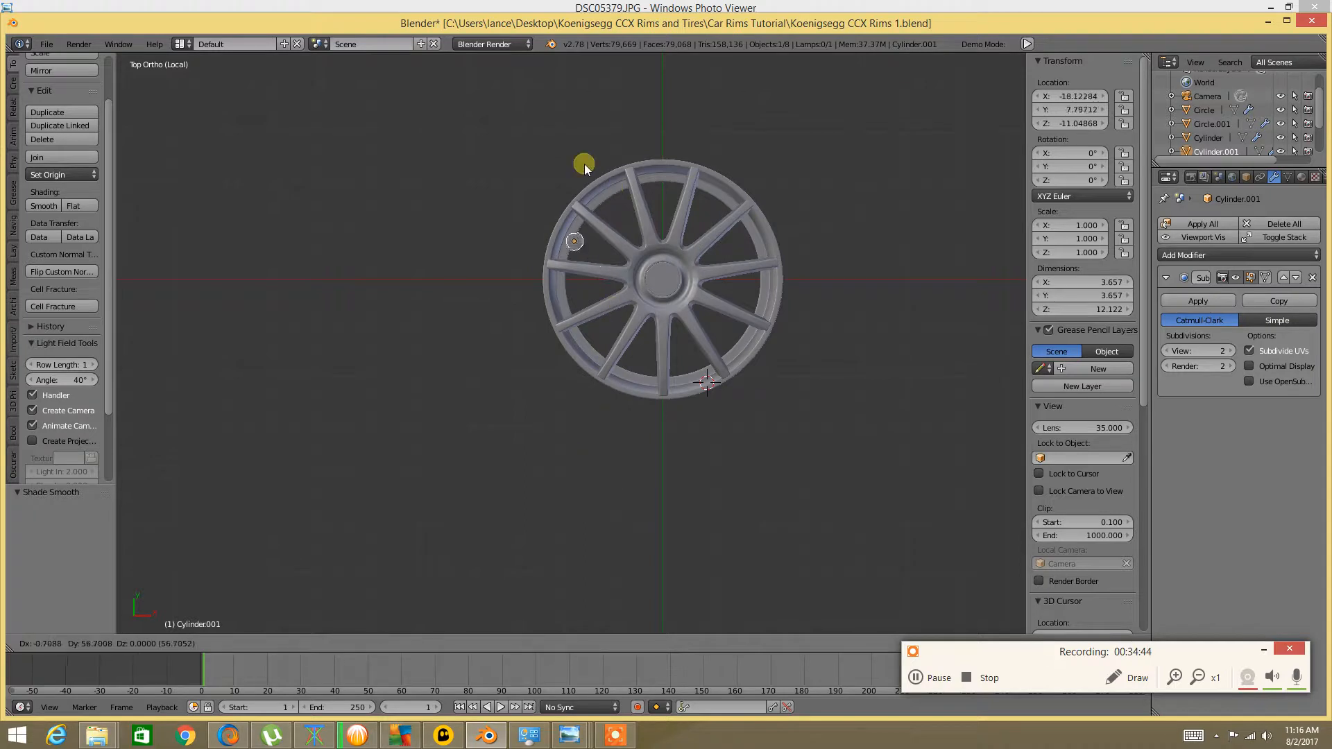
click(578, 168)
Select the rim barrel object beside the valve stem and switch it to Edit Mode
scroll(590, 201, up, 8)
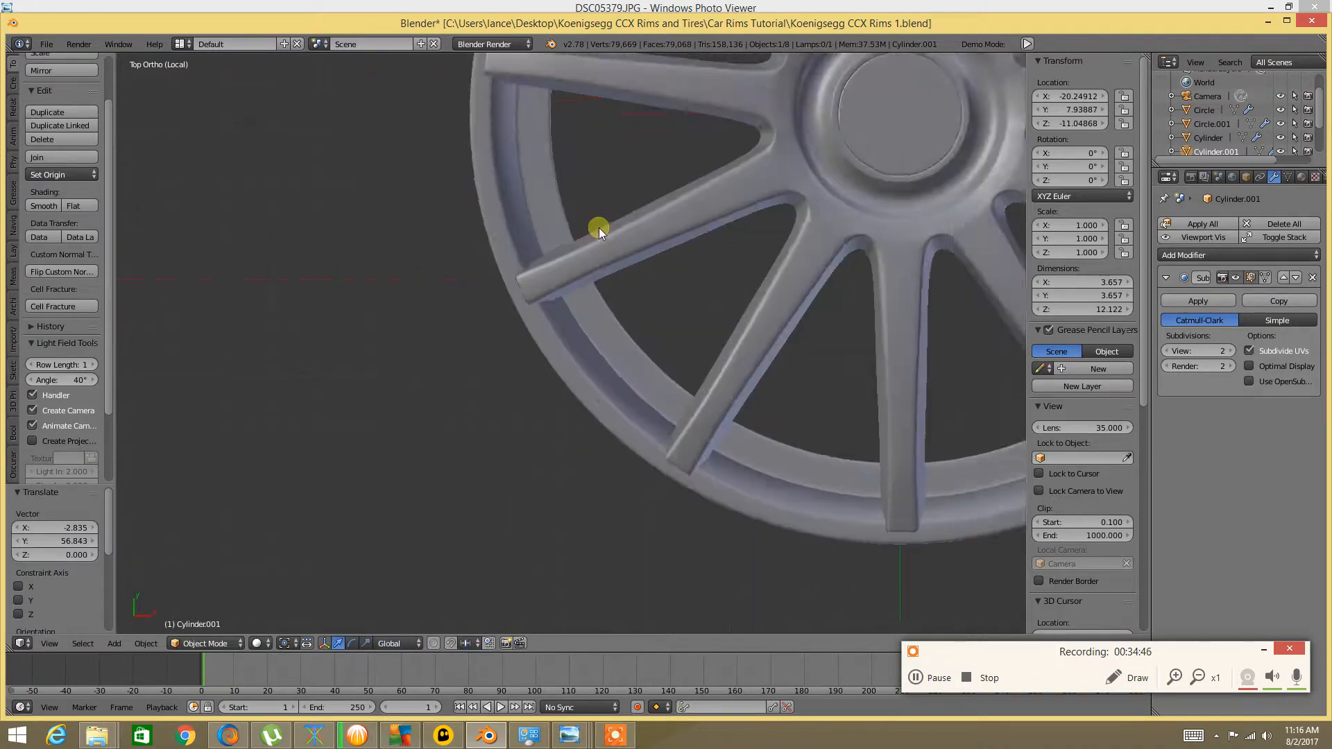
shift+middle_drag(553, 118, 497, 419)
shift+middle_drag(464, 185, 502, 332)
scroll(503, 332, up, 3)
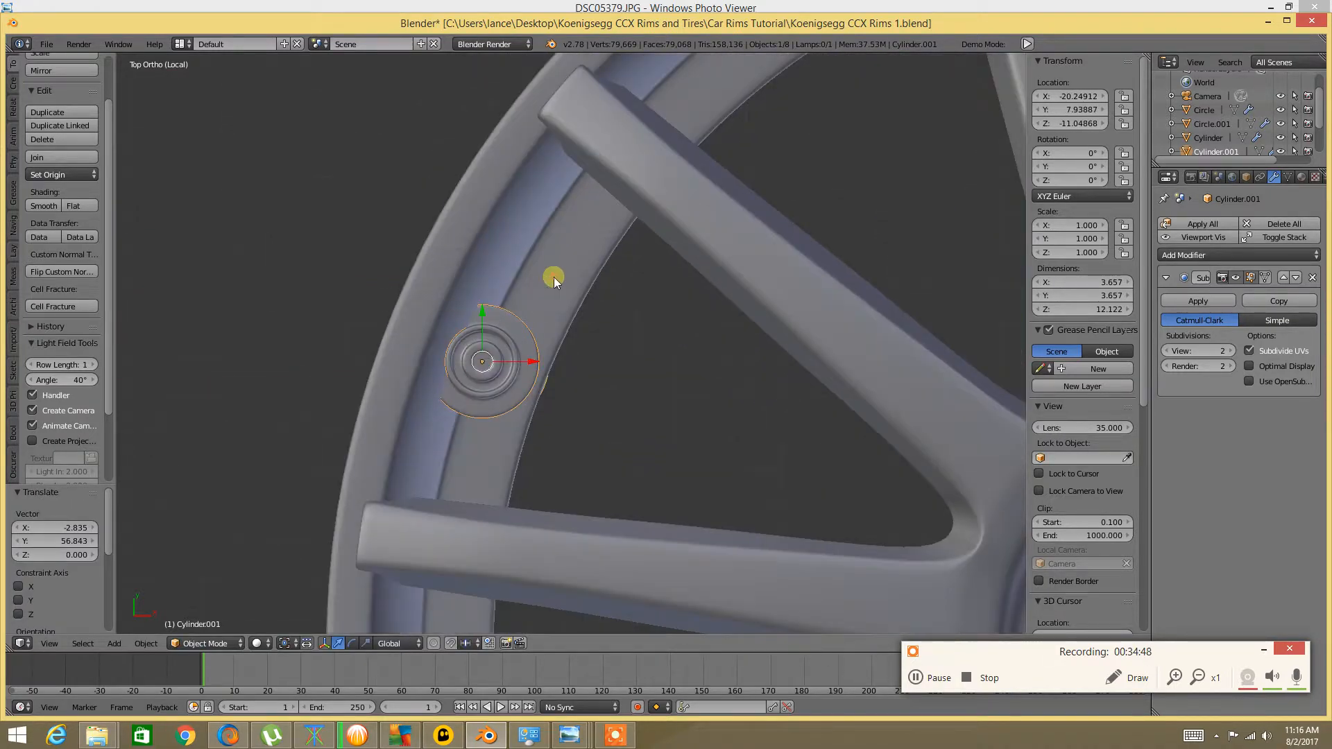
right_click(555, 255)
key(Tab)
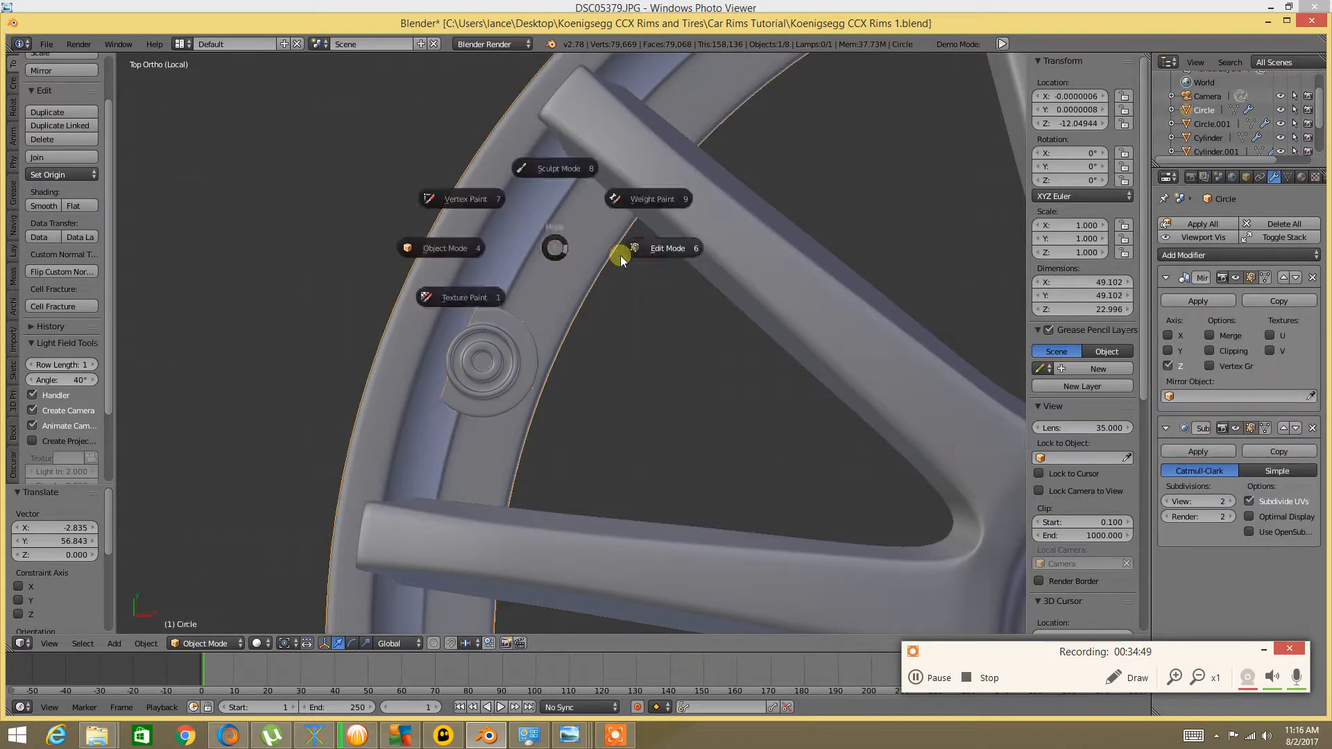
click(665, 253)
Try to snap the 3D cursor to the rim flange using the edge loop beside the valve stem, and return to Object Mode
key(ctrl+Tab)
click(520, 296)
shift+right_click(532, 292)
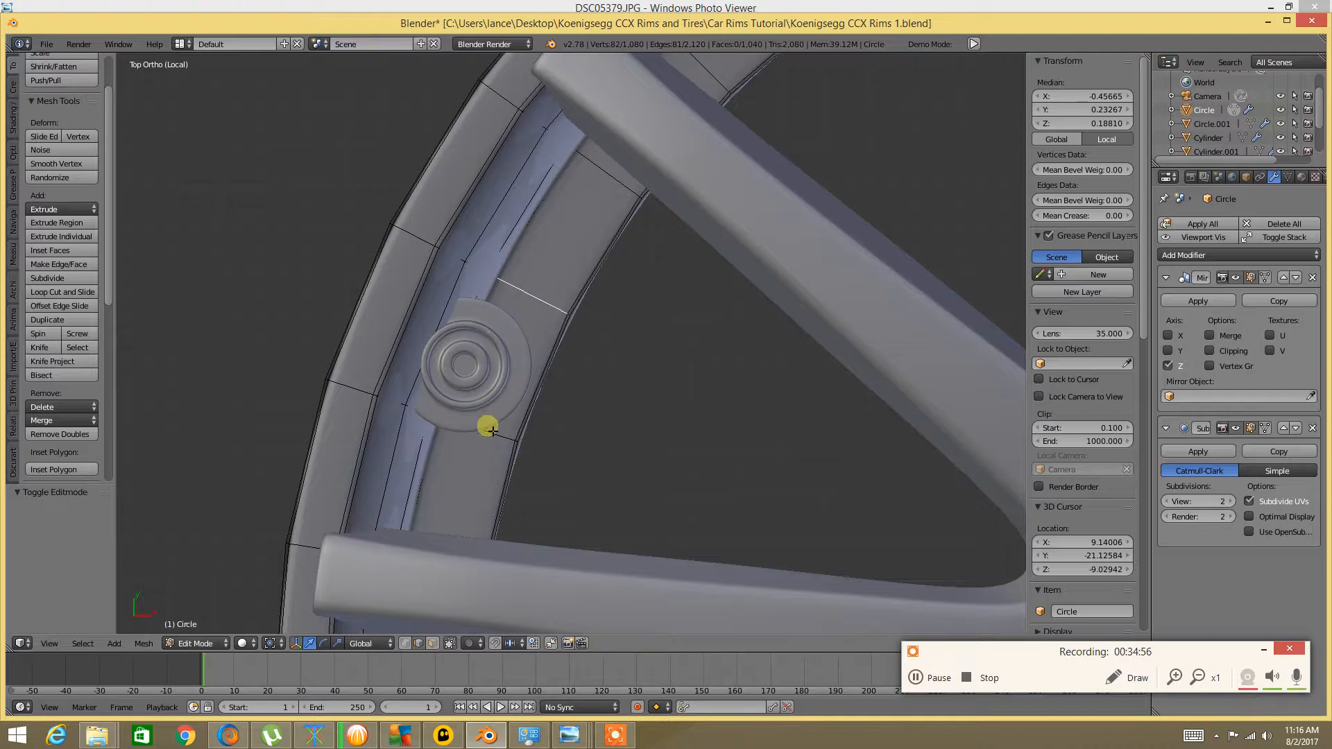
key(shift+s)
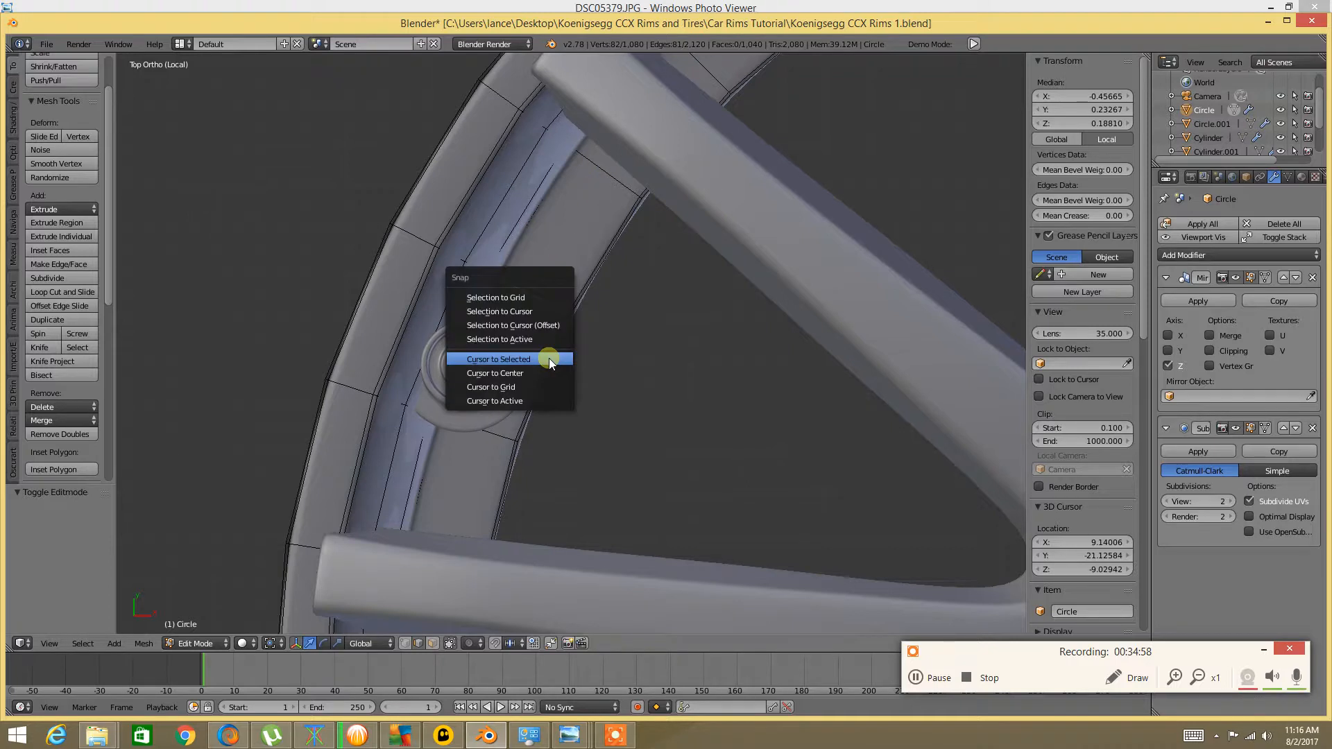
click(532, 360)
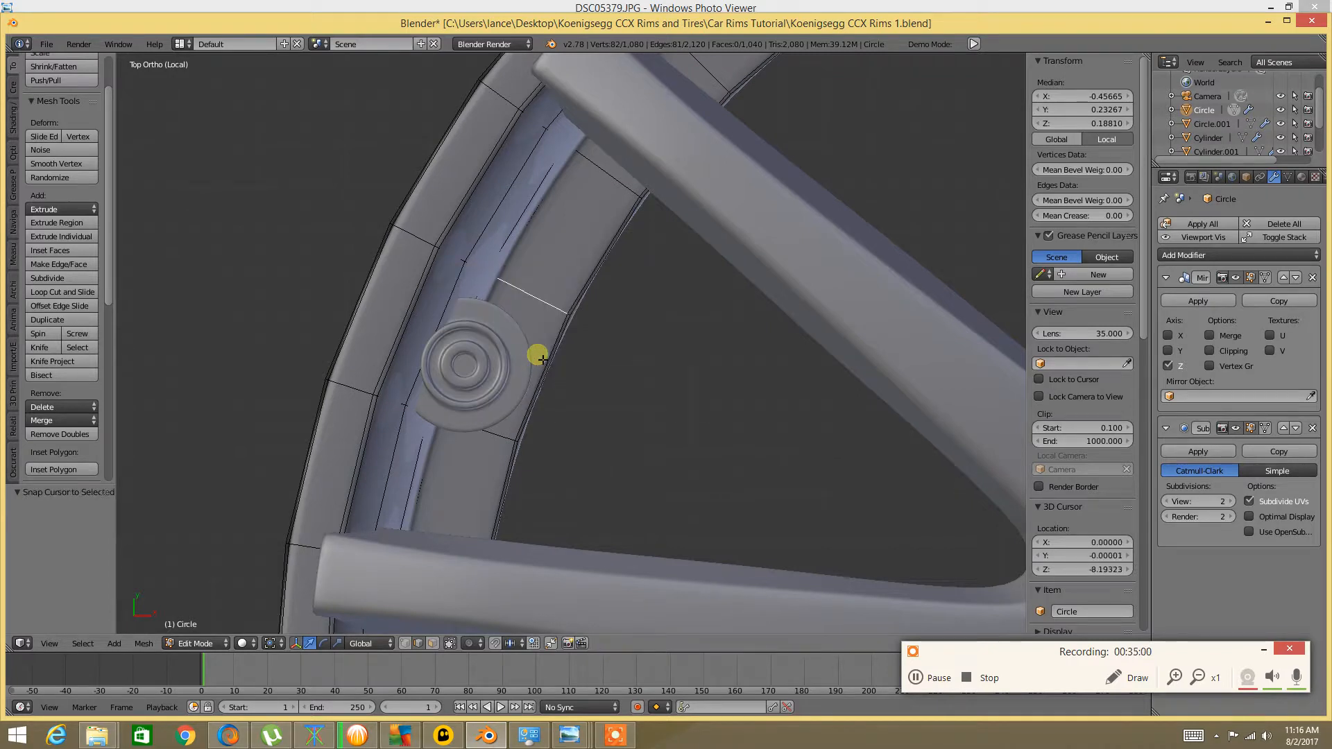
key(shift+s)
click(538, 346)
key(a)
key(Tab)
click(408, 335)
scroll(490, 307, down, 5)
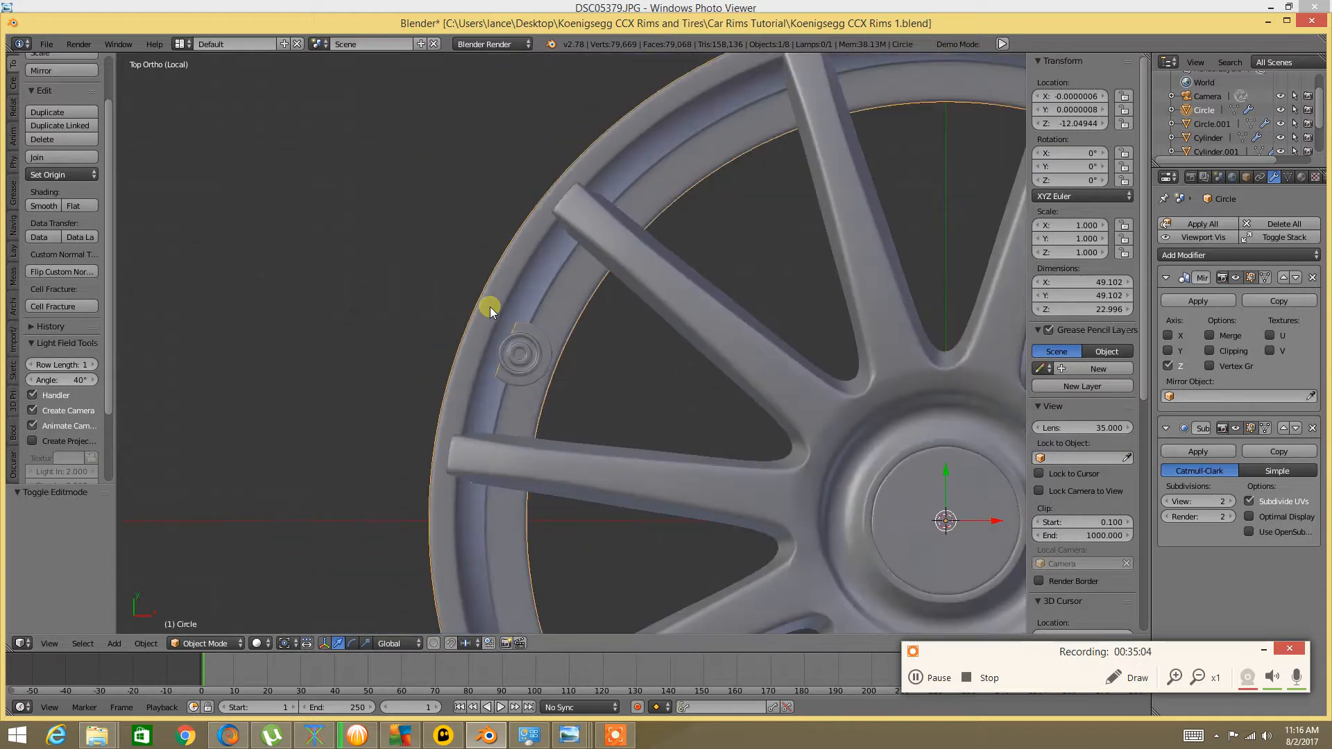
In the rim barrel's Edit Mode, select the single flange edge beside the valve stem and snap the 3D cursor to it
scroll(490, 306, up, 2)
scroll(490, 307, up, 2)
key(Tab)
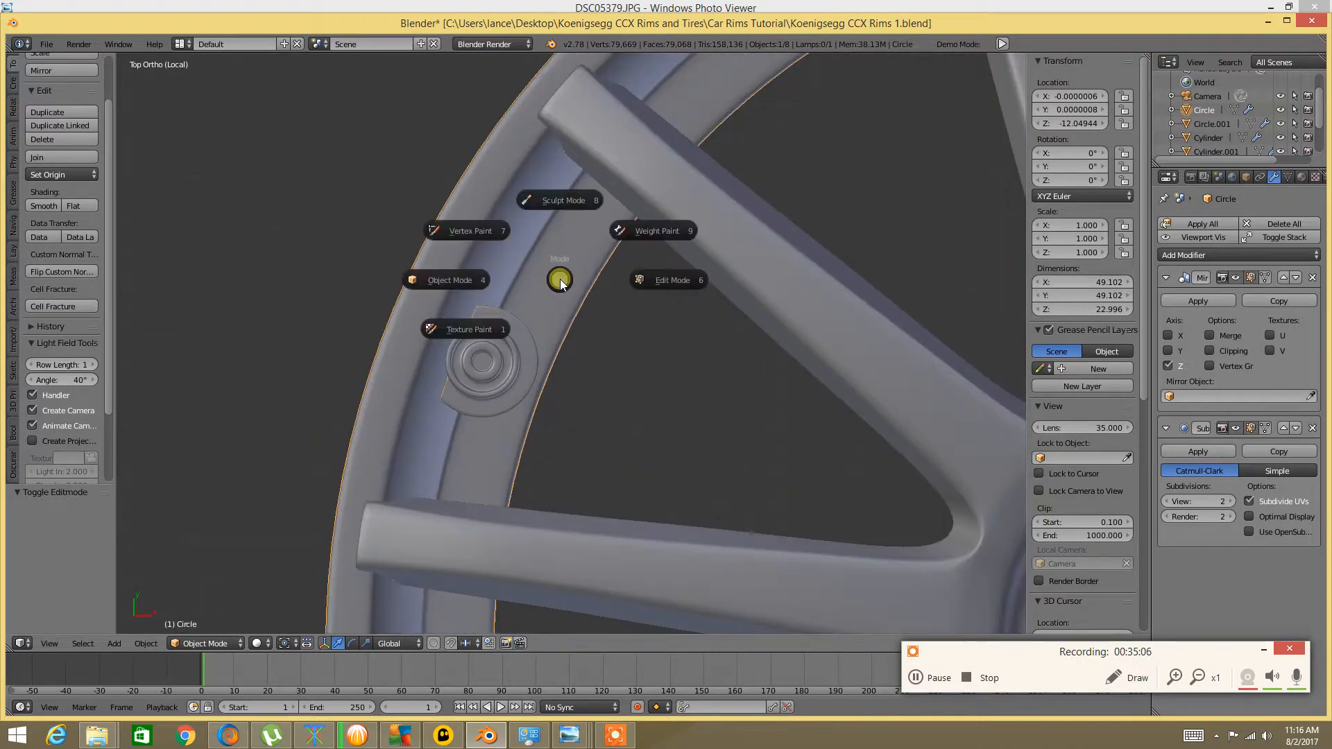
click(634, 279)
scroll(587, 300, up, 2)
right_click(527, 295)
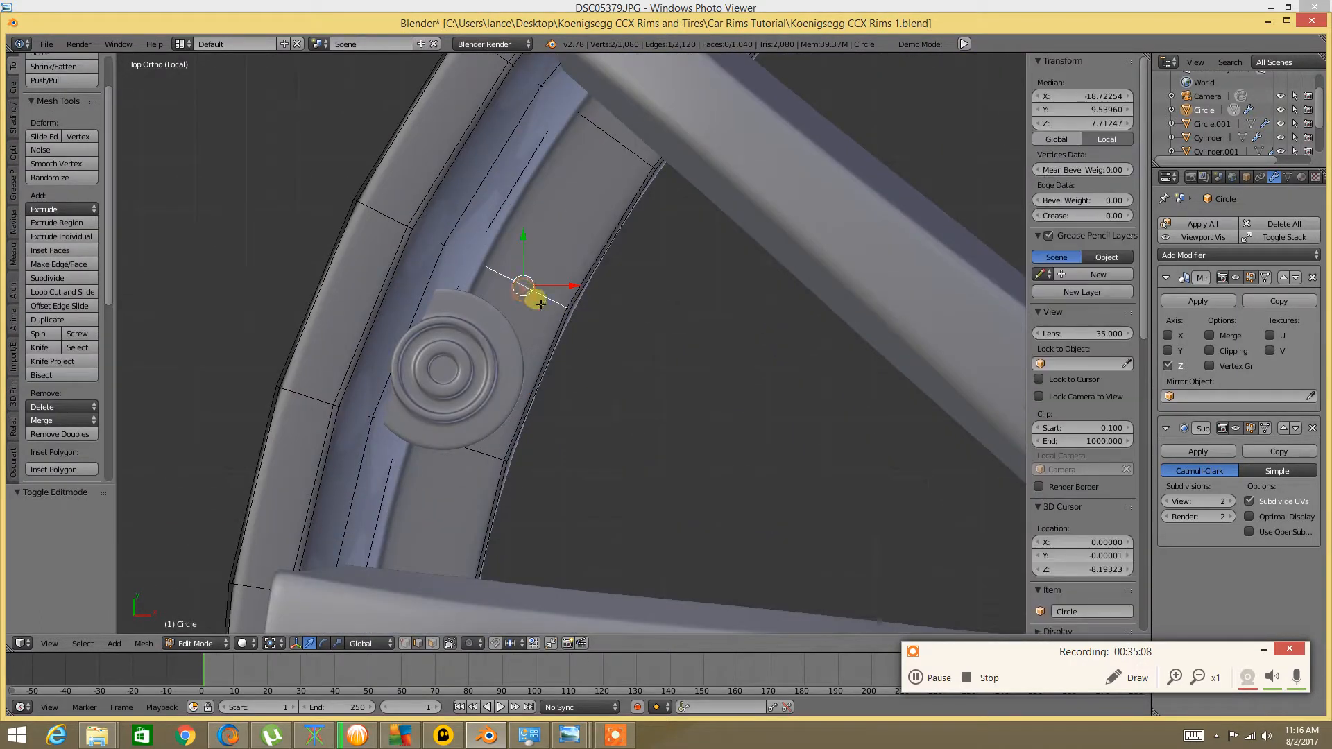
key(shift+s)
click(555, 315)
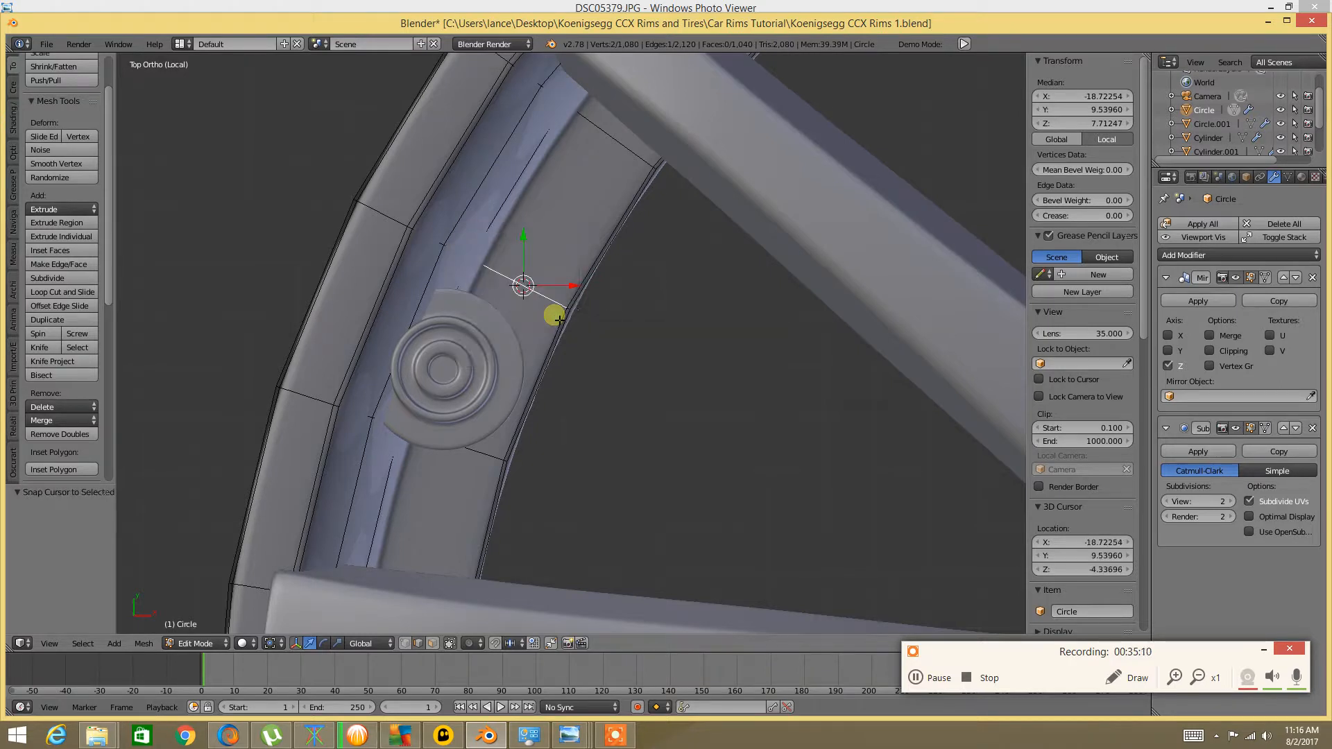
Clear the edge selection, return to Object Mode, and snap the valve stem to the 3D cursor
key(a)
key(Tab)
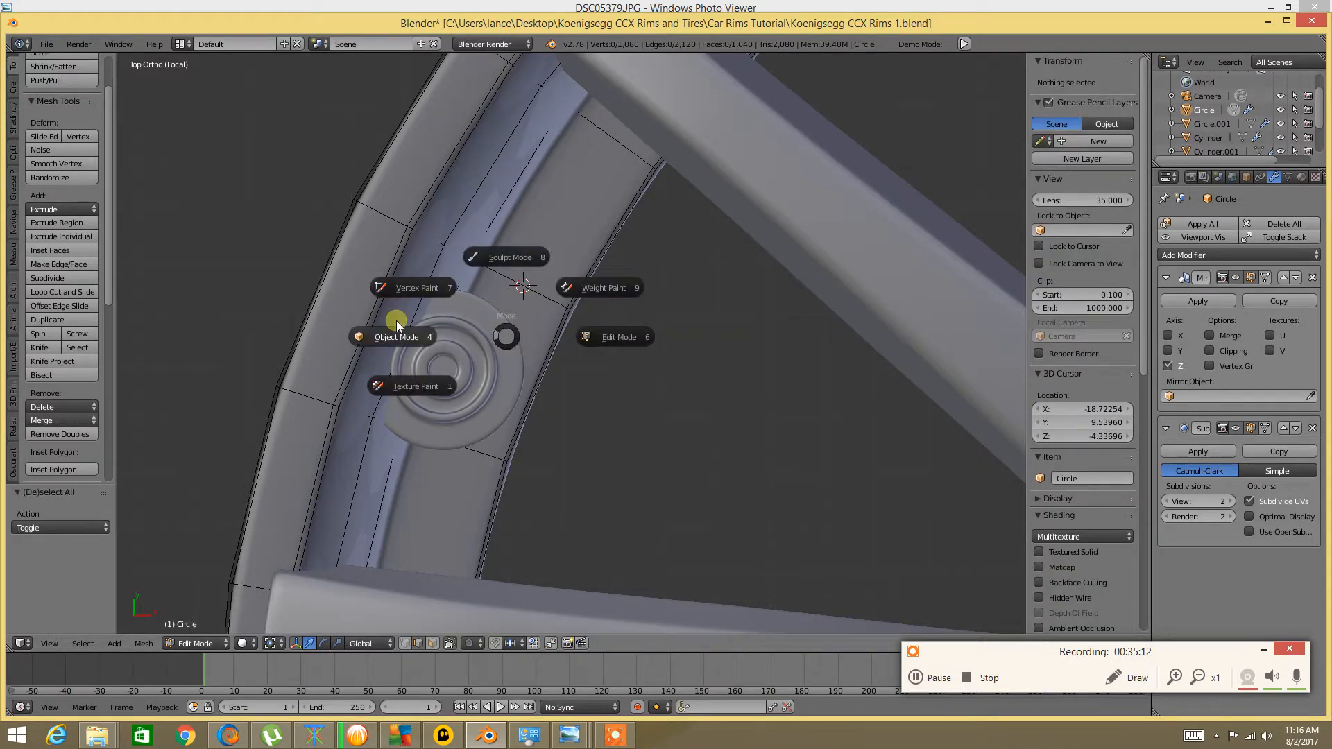
click(397, 321)
right_click(466, 344)
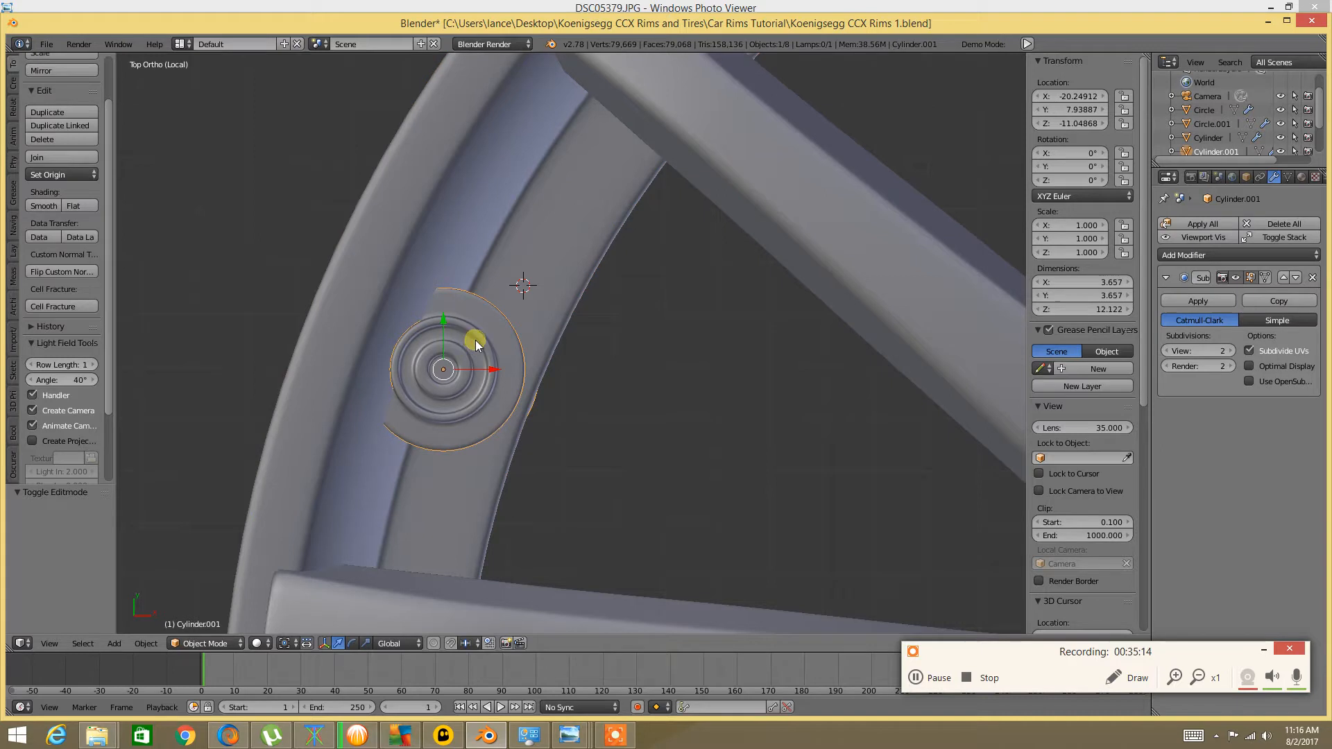
key(shift+s)
click(487, 310)
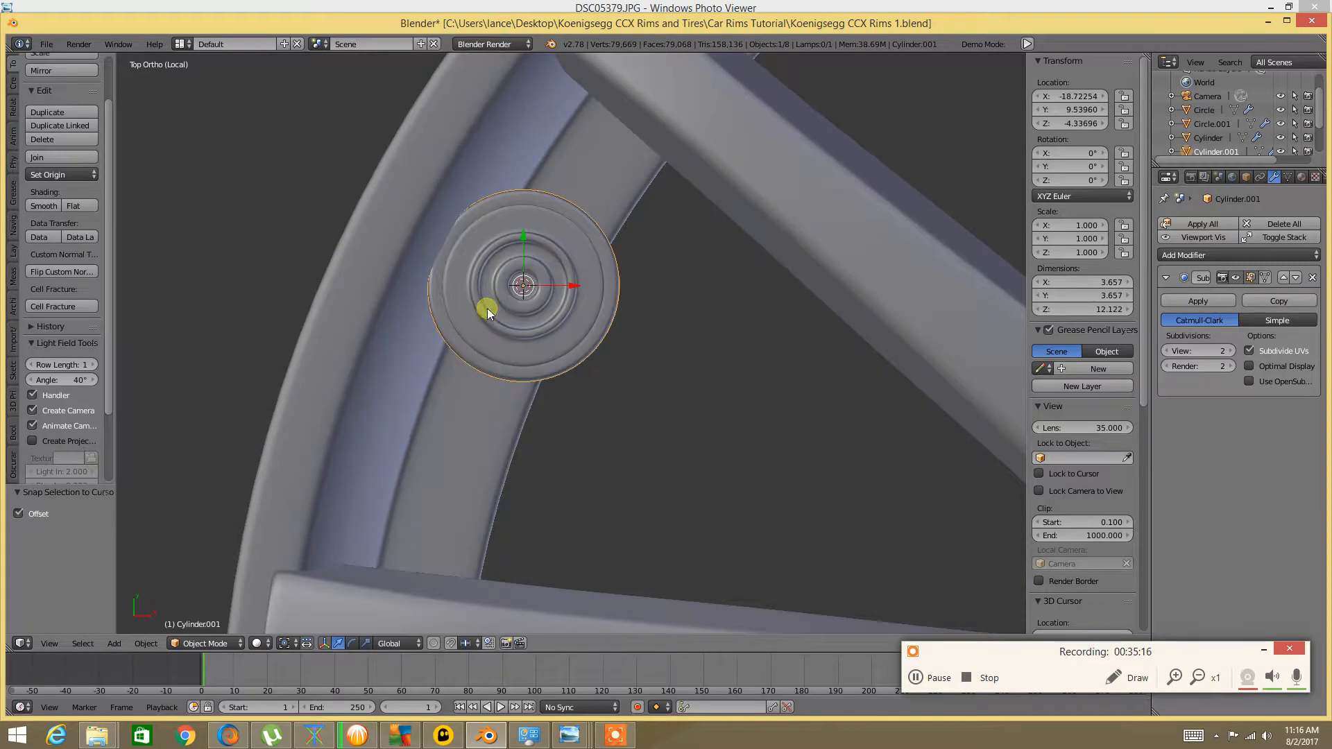
Move the valve stem along the flange to about X -19.08, Y 8.56 and scale it uniformly to about 0.305
scroll(527, 275, down, 5)
scroll(528, 275, up, 5)
key(g)
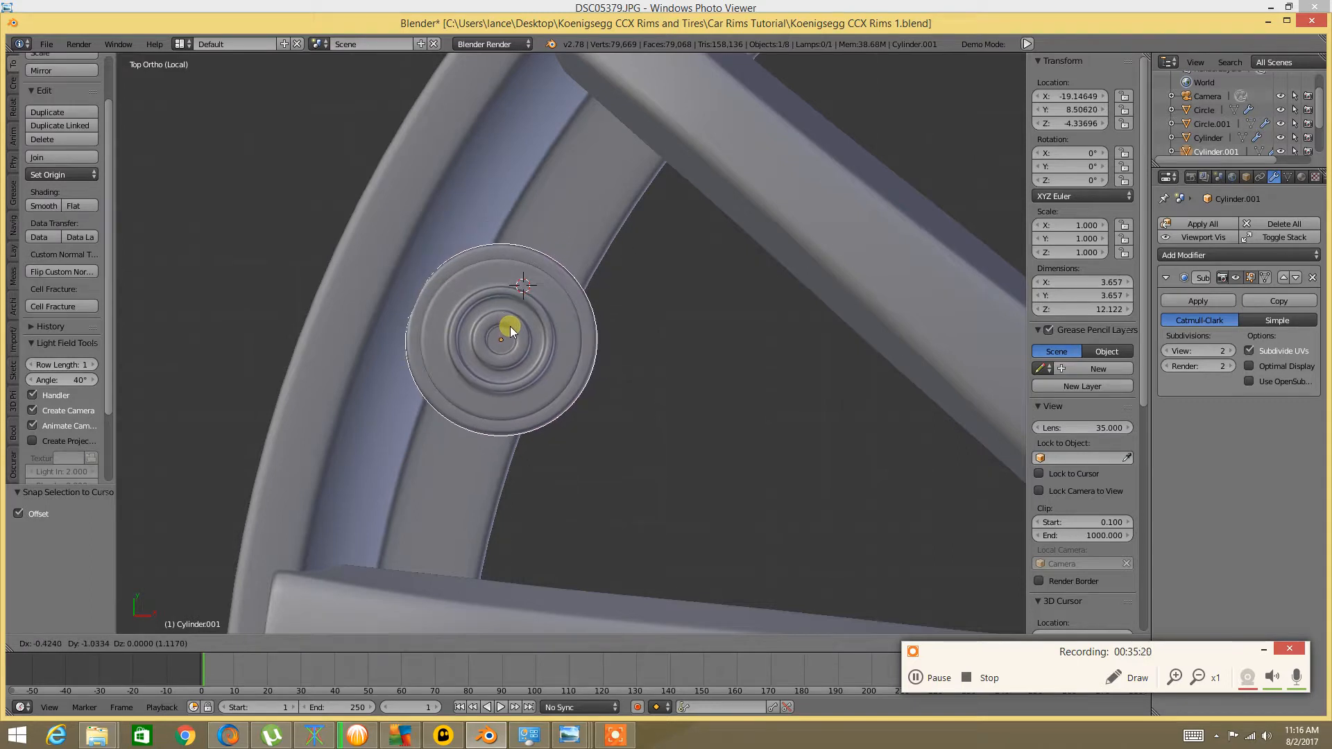
click(514, 323)
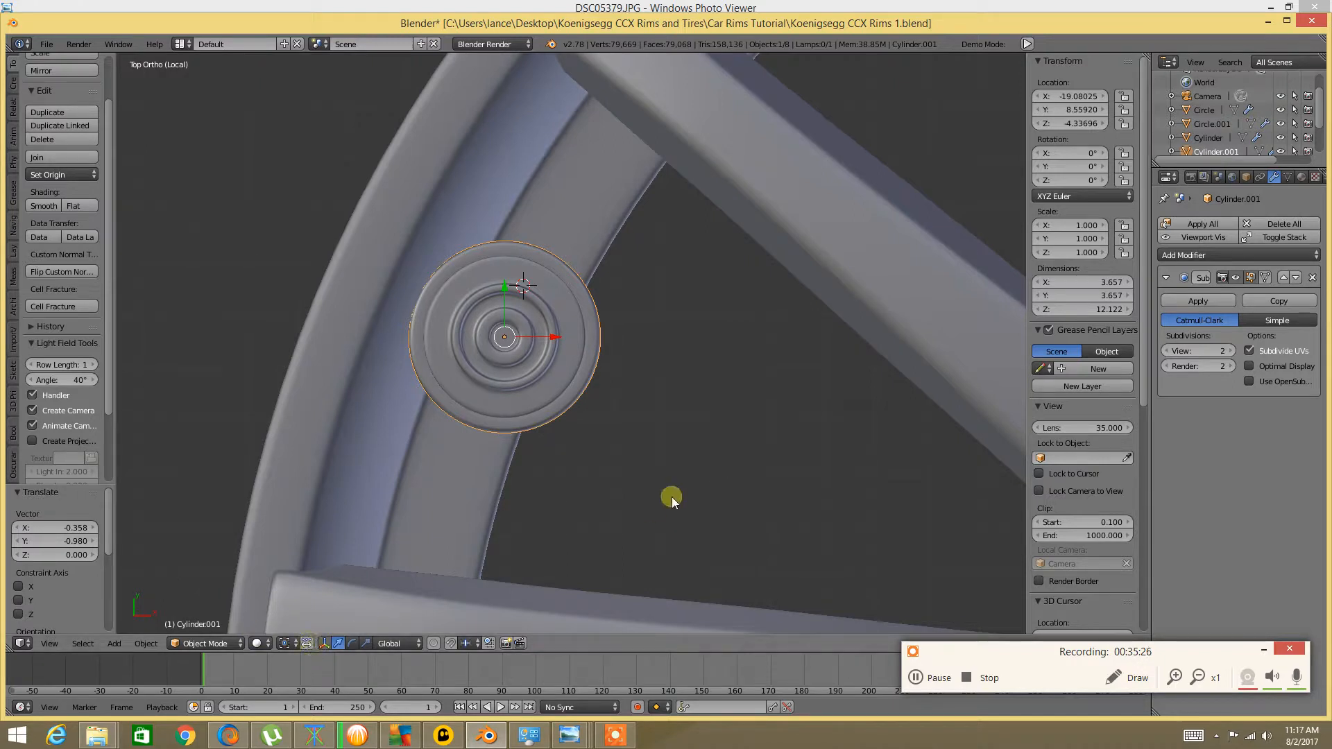
key(s)
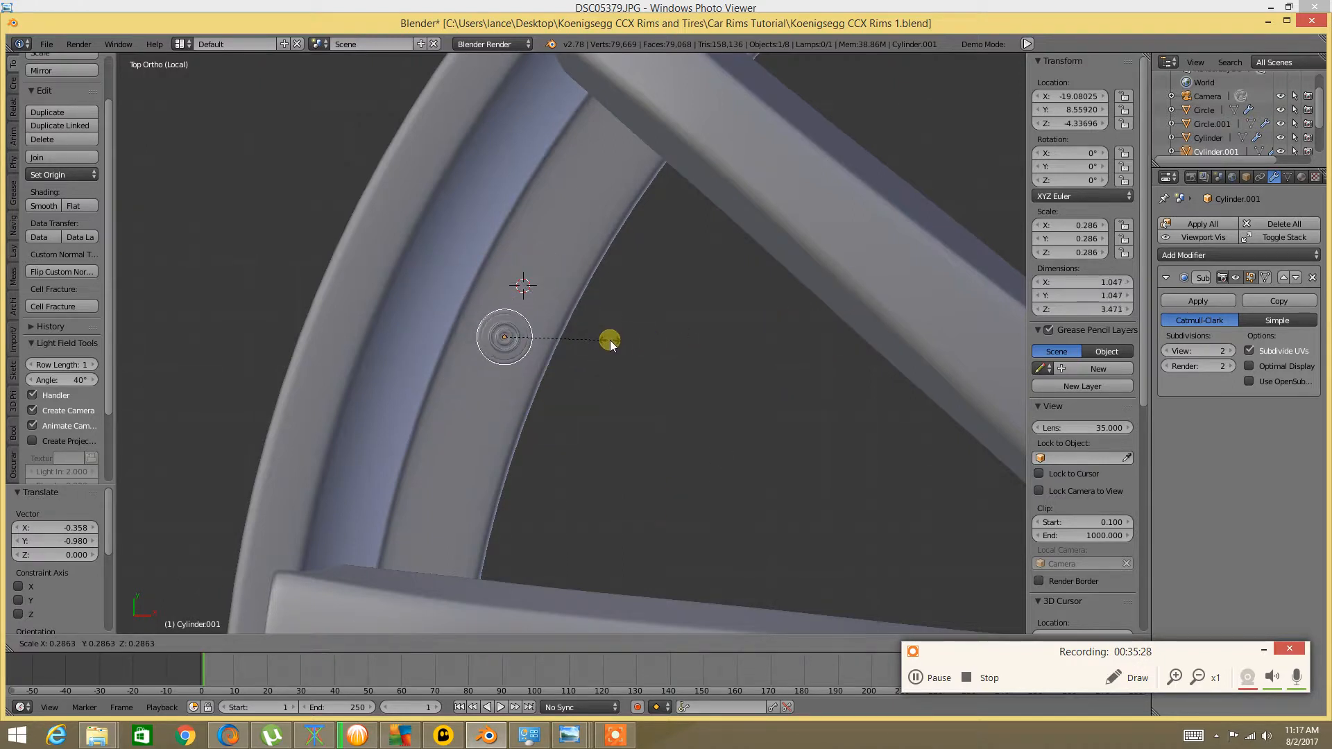
click(618, 336)
Raise the valve stem about 0.115 along the global Z axis so it sits on the rim flange
scroll(617, 335, down, 4)
mouse_move(494, 436)
middle_down()
mouse_move(512, 351)
mouse_move(493, 463)
mouse_move(523, 437)
mouse_move(477, 420)
middle_up()
scroll(715, 451, up, 3)
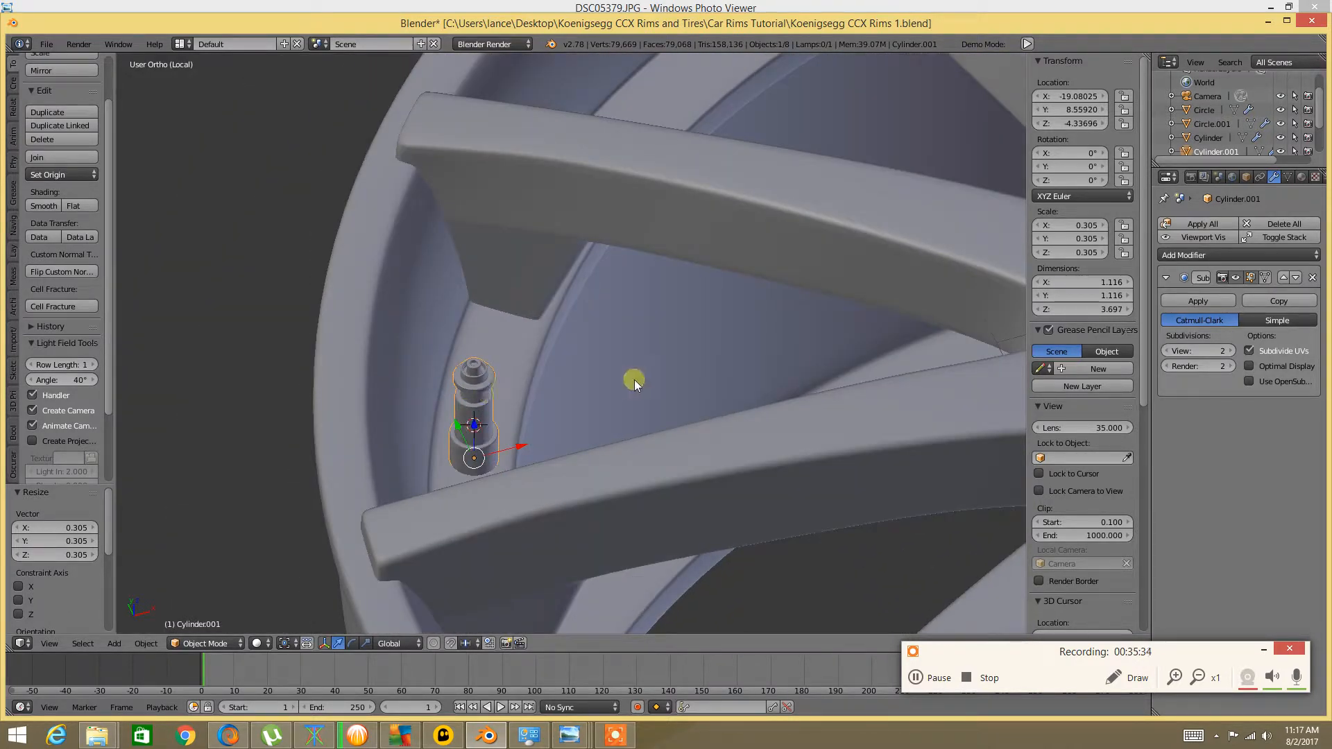
key(g)
key(z)
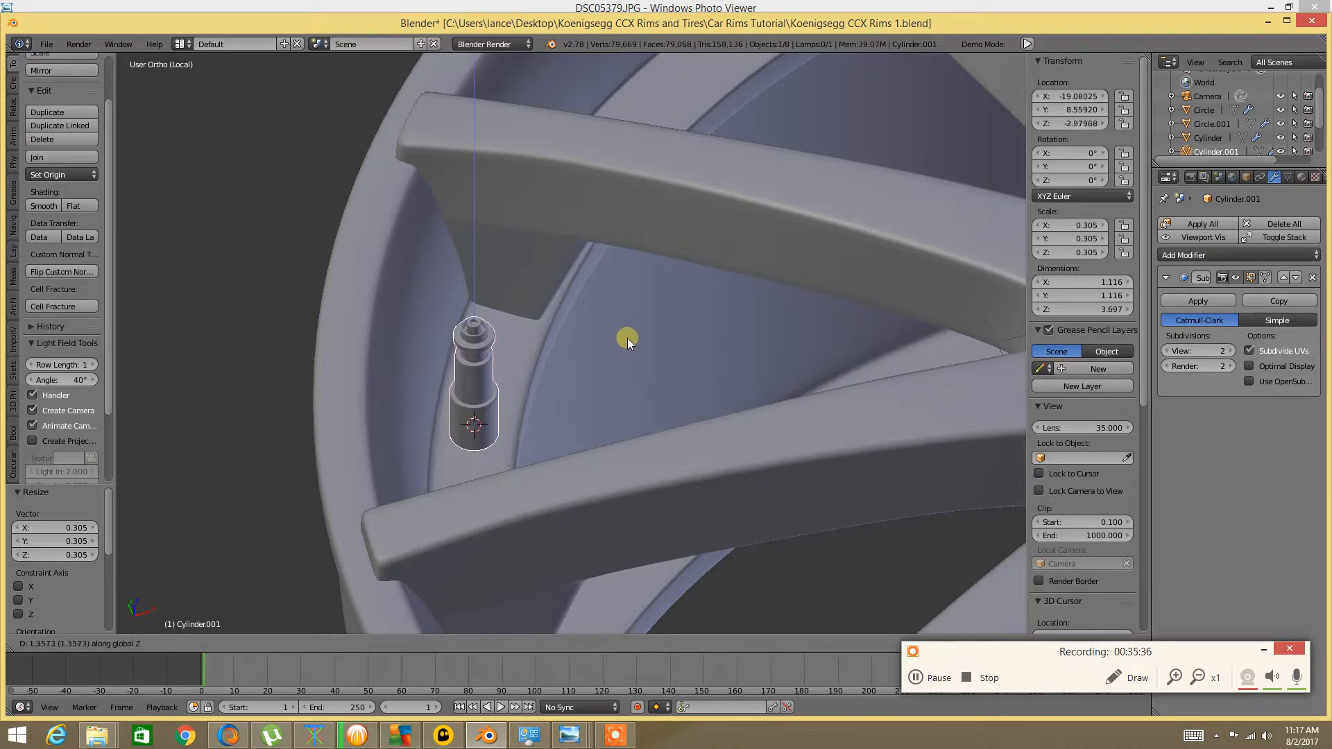
click(618, 376)
middle_drag(617, 376, 550, 461)
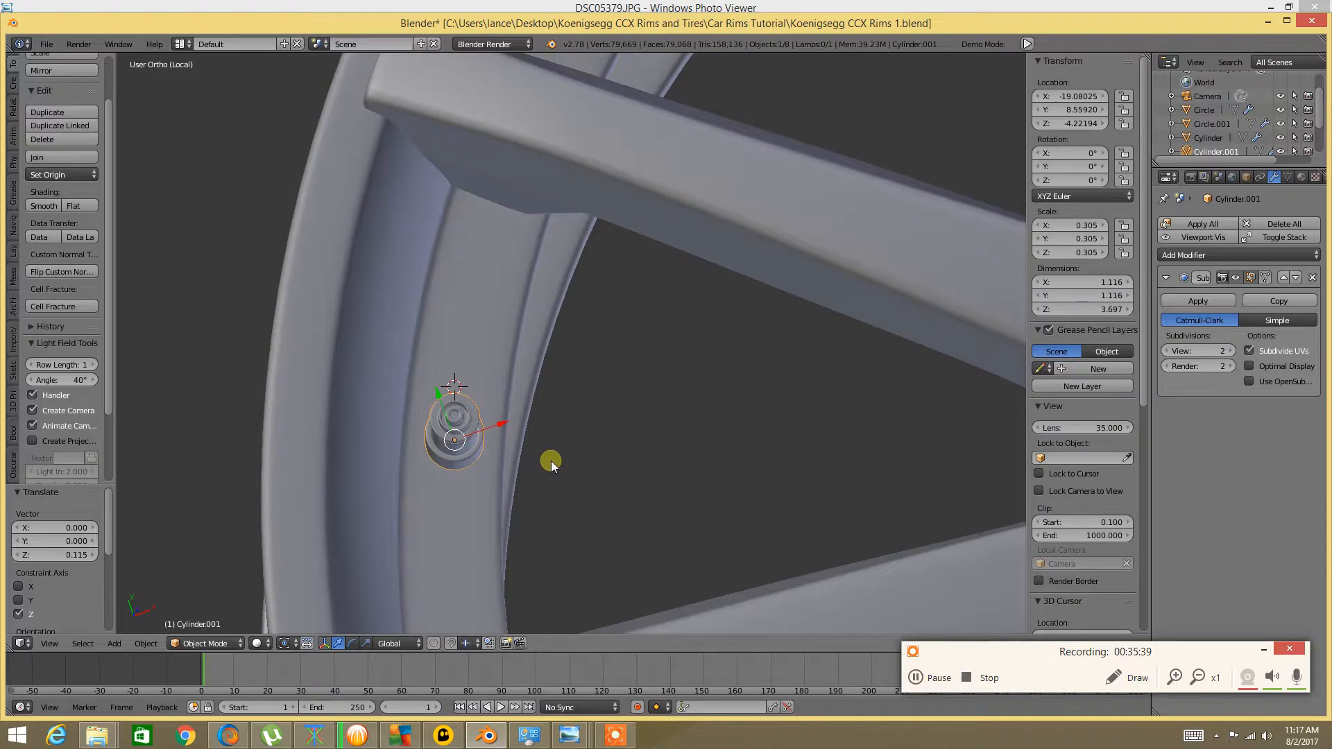
Set the transform orientation to Normal, view the valve stem from the top, and enable the rotation manipulator
click(389, 644)
click(402, 595)
middle_drag(480, 501, 484, 528)
key(KP_7)
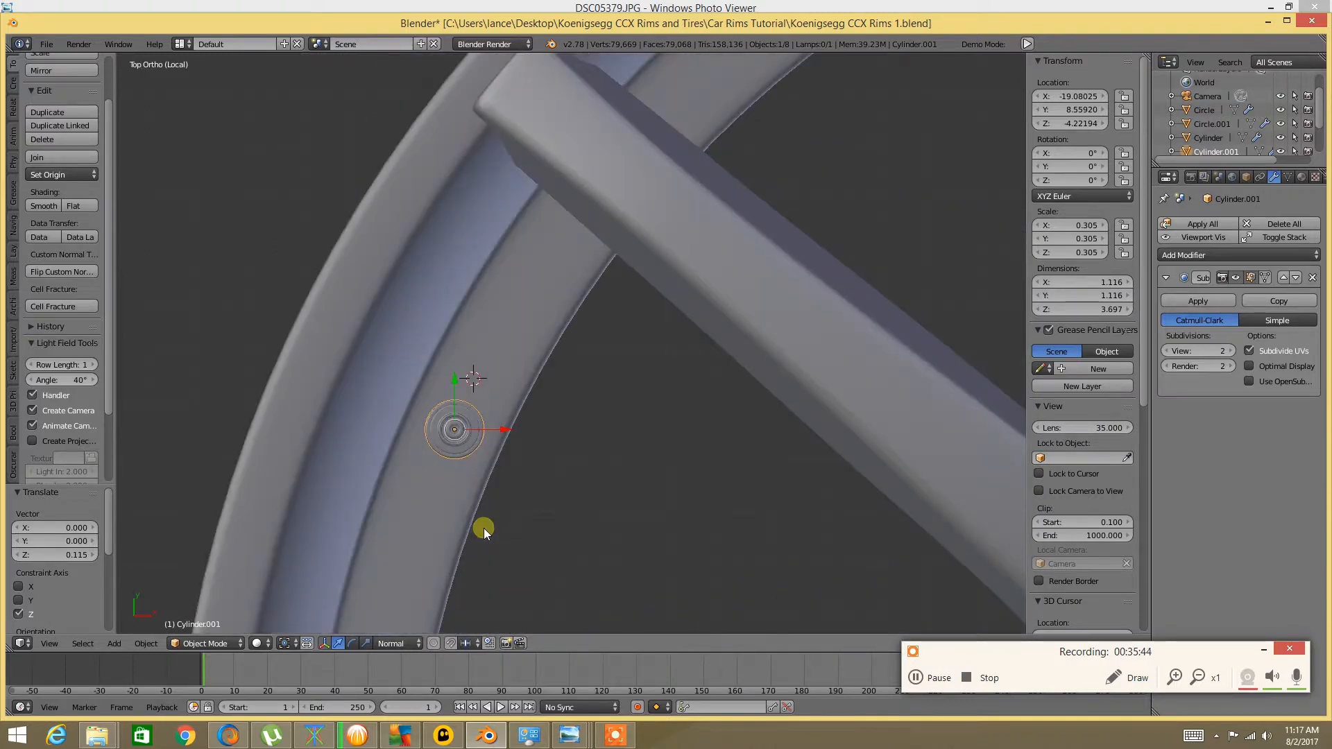
key(r)
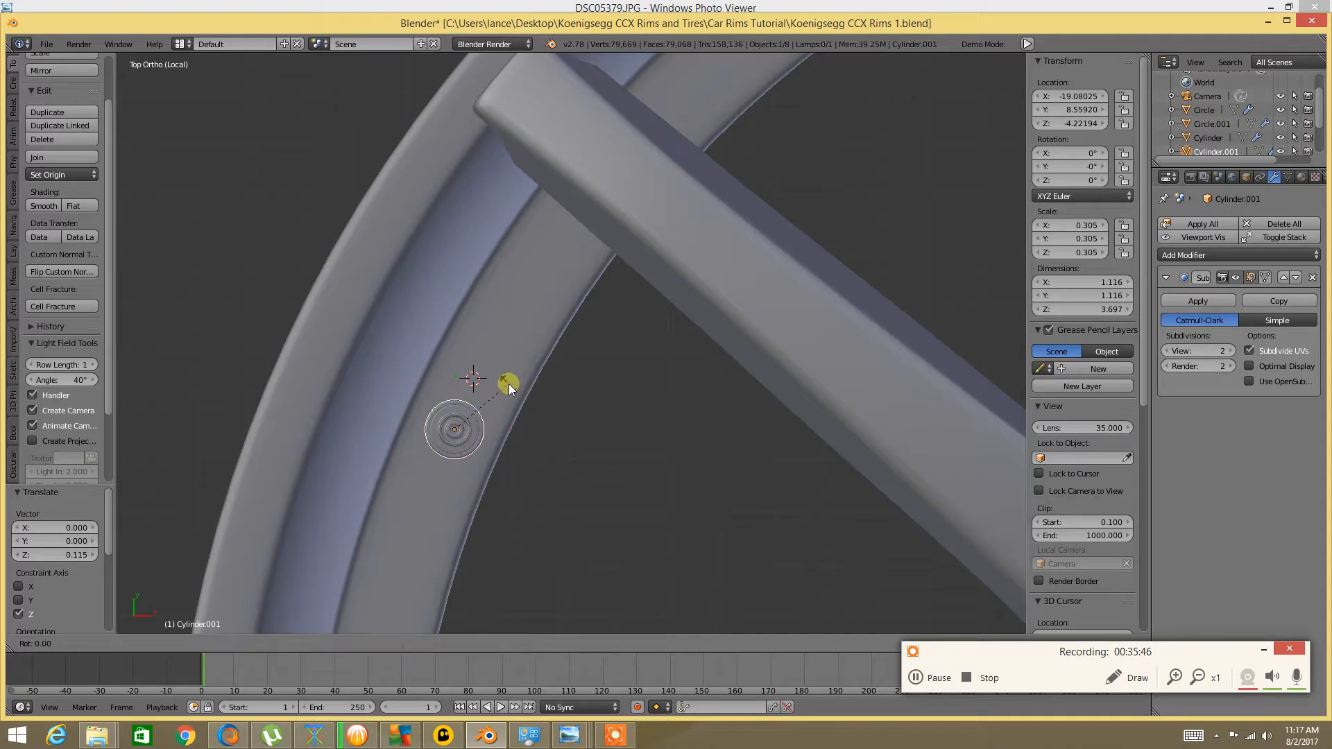
right_click(529, 414)
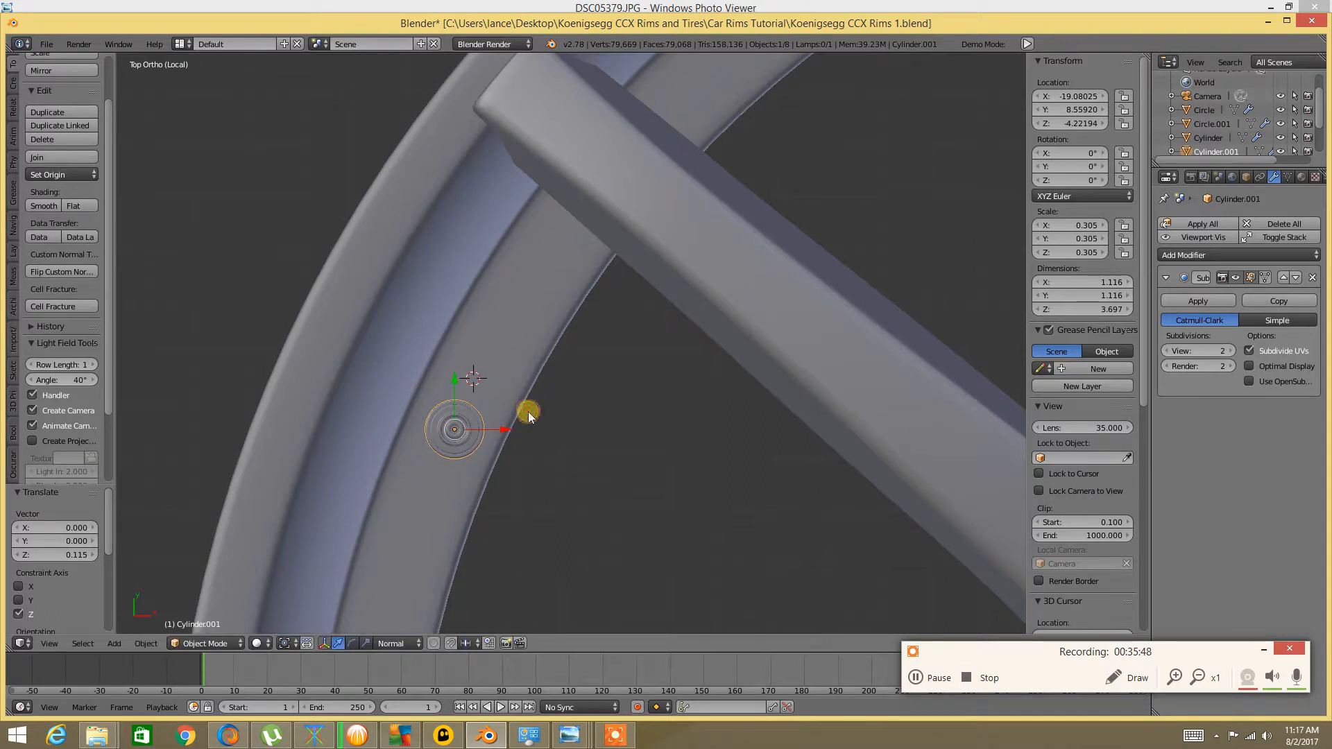
click(351, 643)
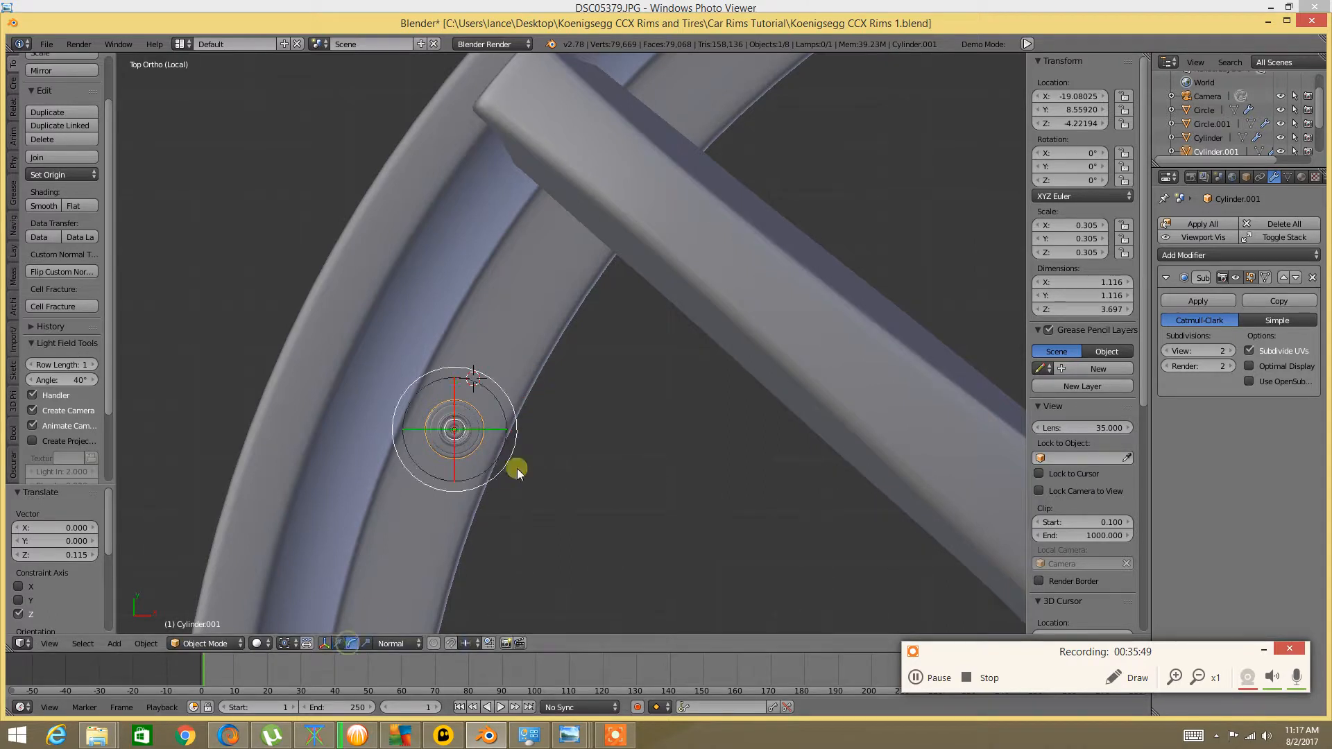
Try rotating the valve stem about 9.9° in top view, and undo the rotation
key(r)
right_click(601, 347)
drag(511, 397, 520, 405)
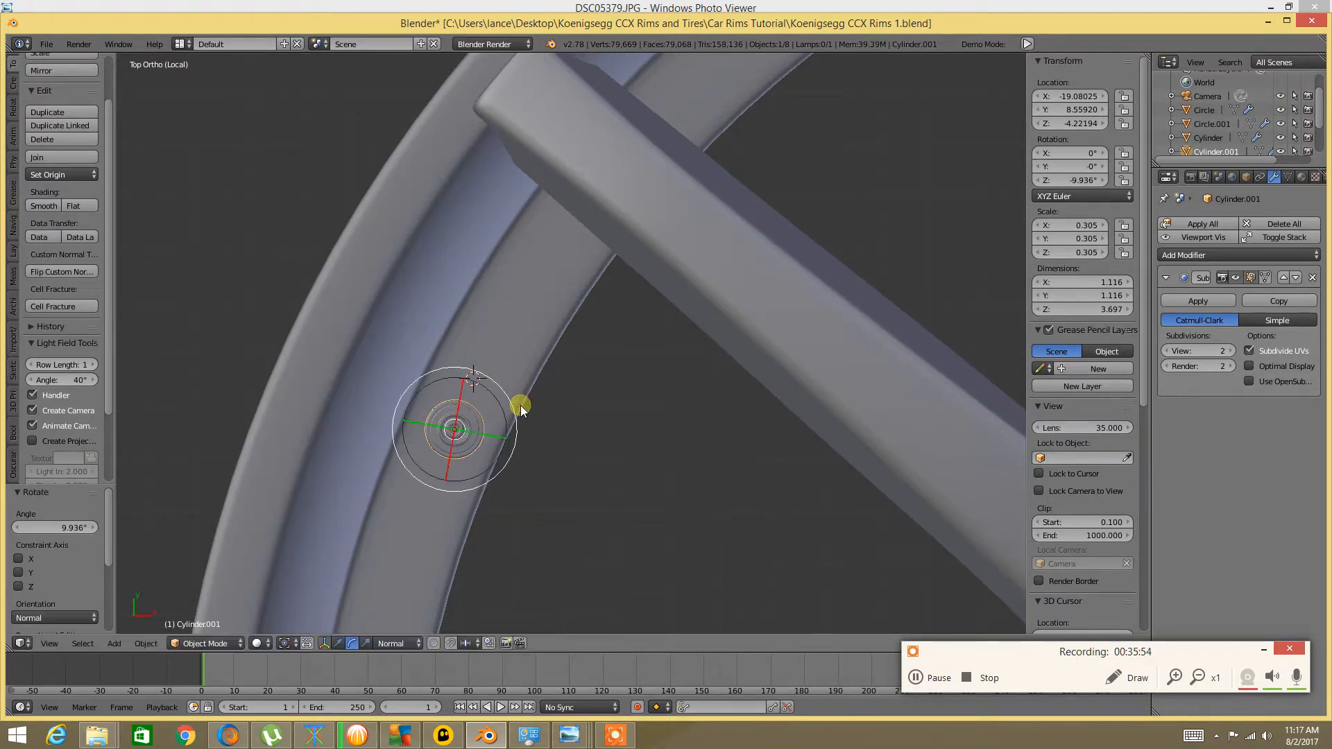
key(ctrl+z)
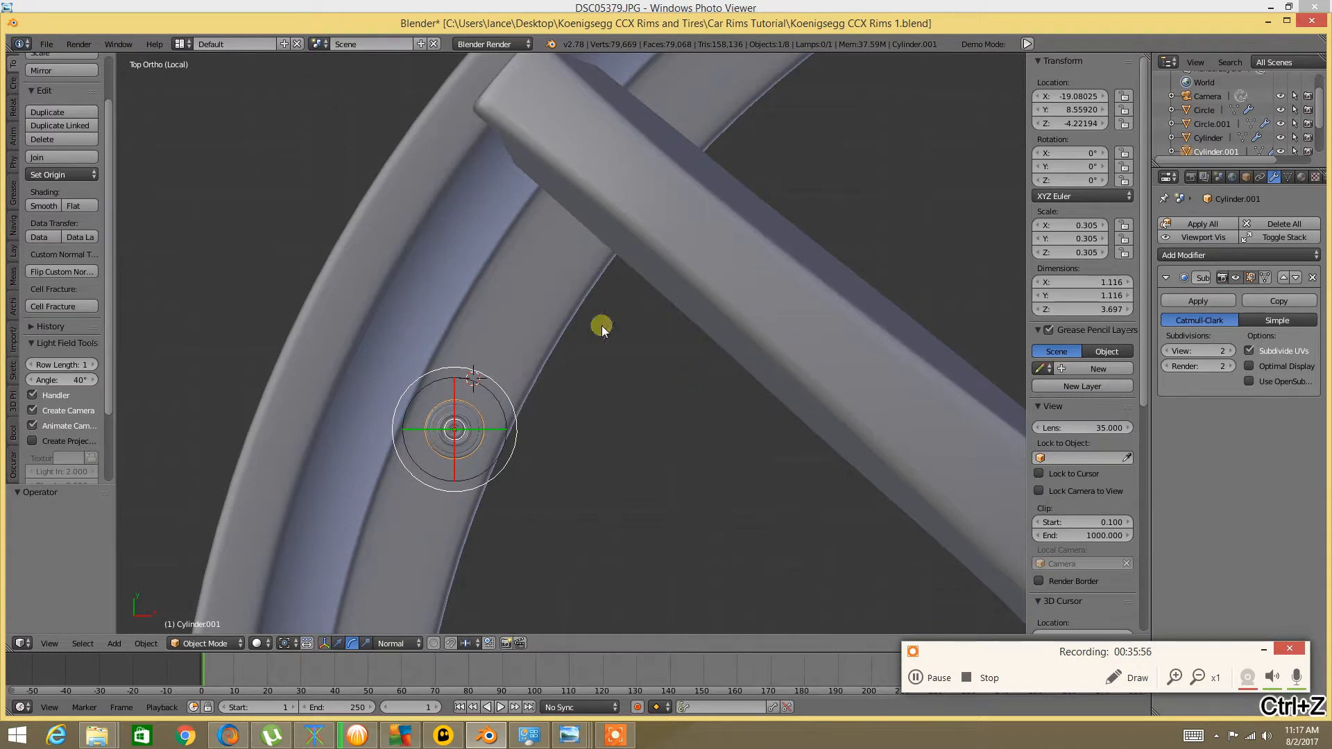
key(r)
right_click(602, 326)
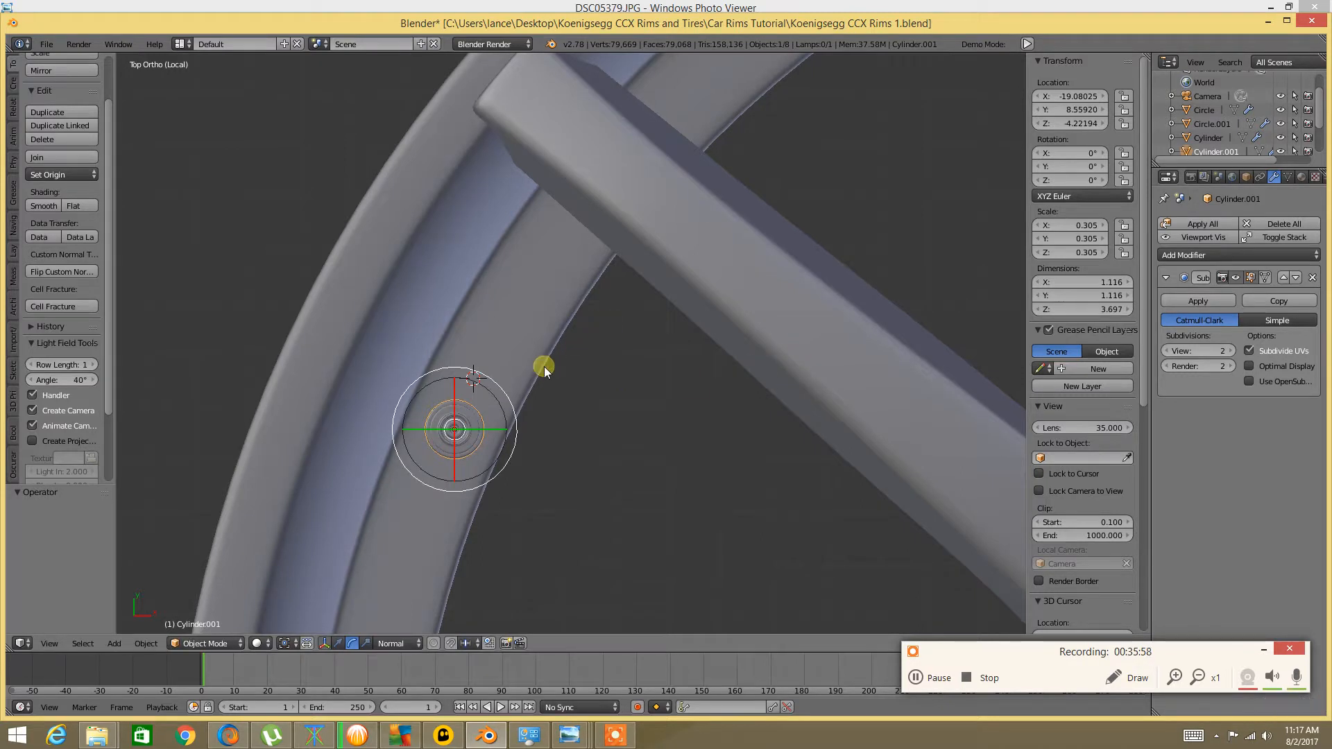
Switch to wireframe shading and rotate the valve stem to -20° about Z, in line with the rim's flange edges
key(z)
click(650, 370)
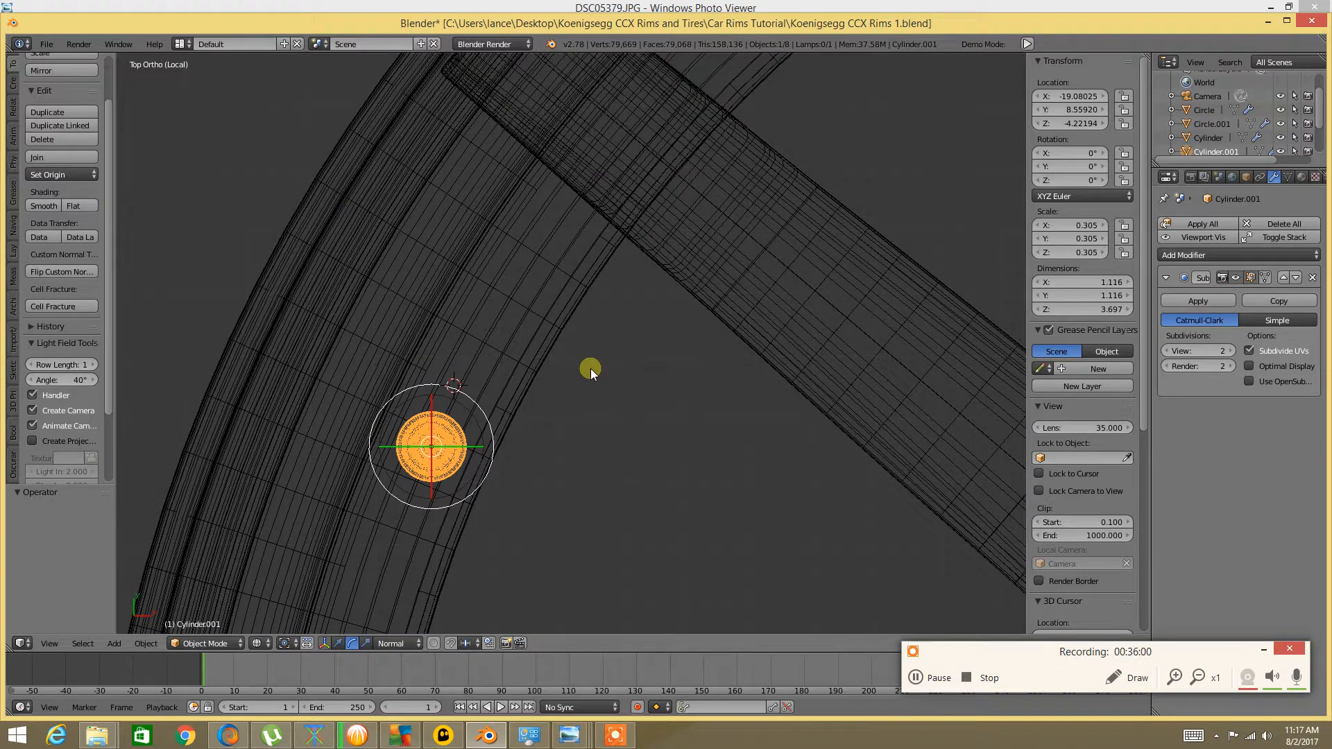
scroll(507, 398, up, 2)
shift+middle_drag(441, 450, 530, 358)
scroll(555, 348, up, 4)
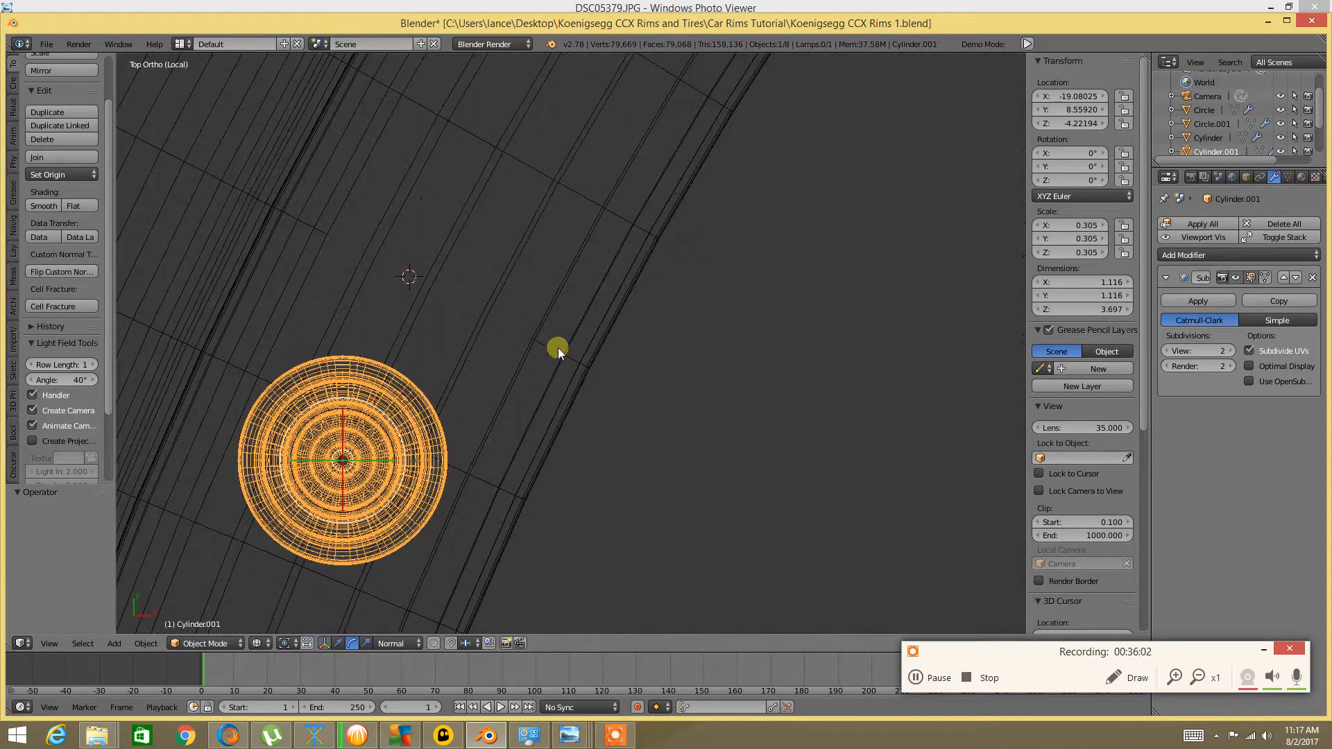
key(r)
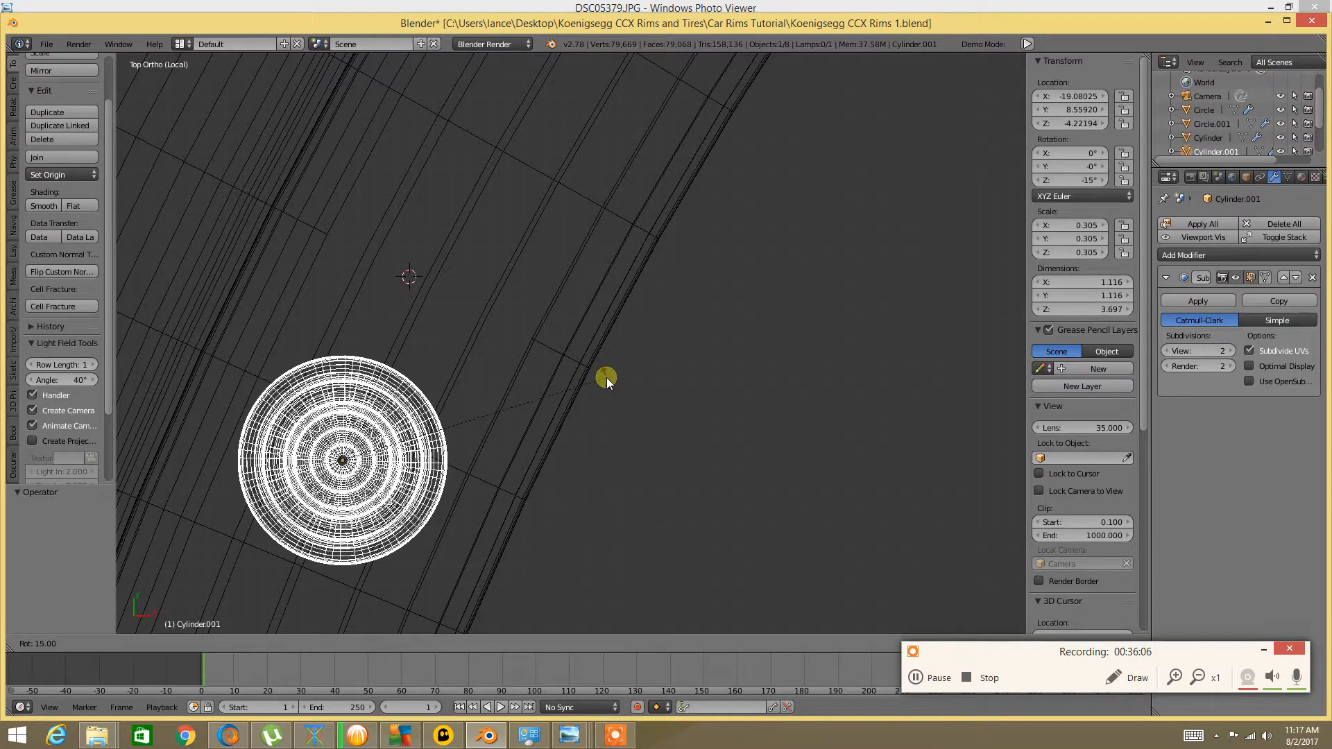
right_click(610, 382)
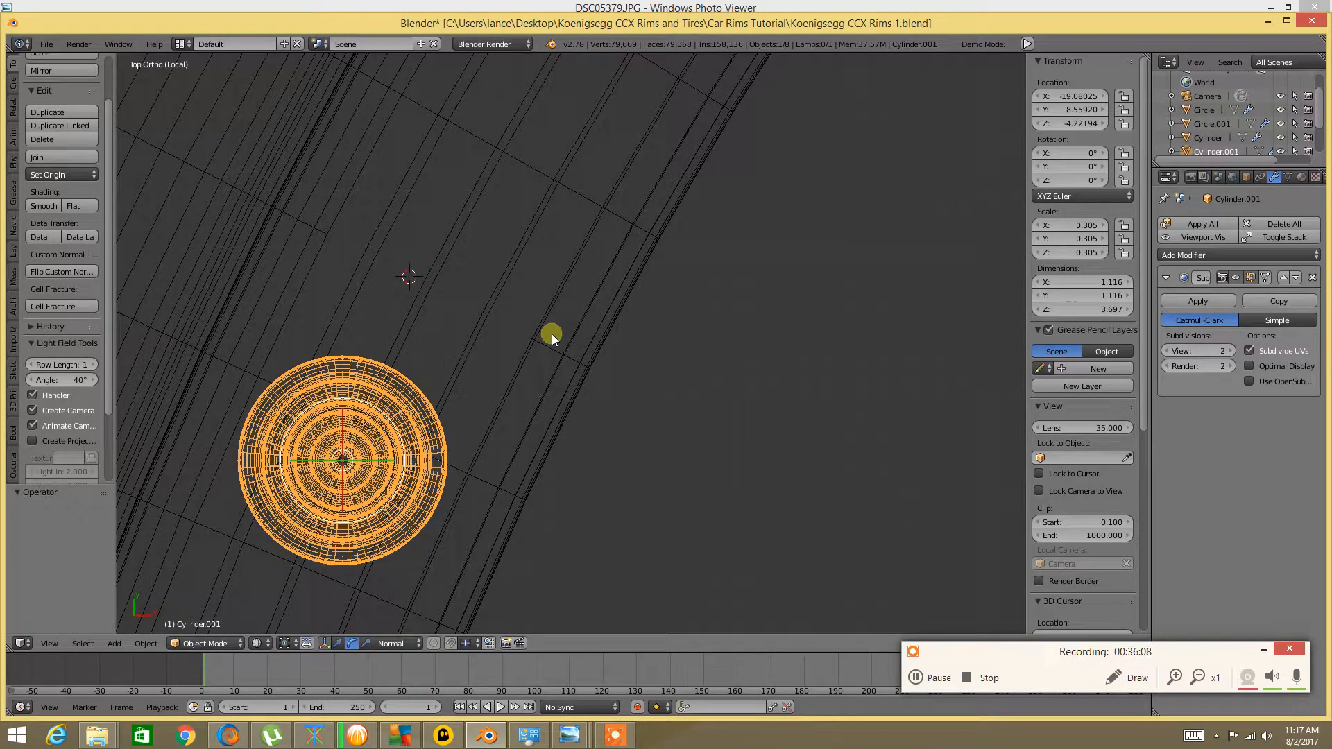
key(r)
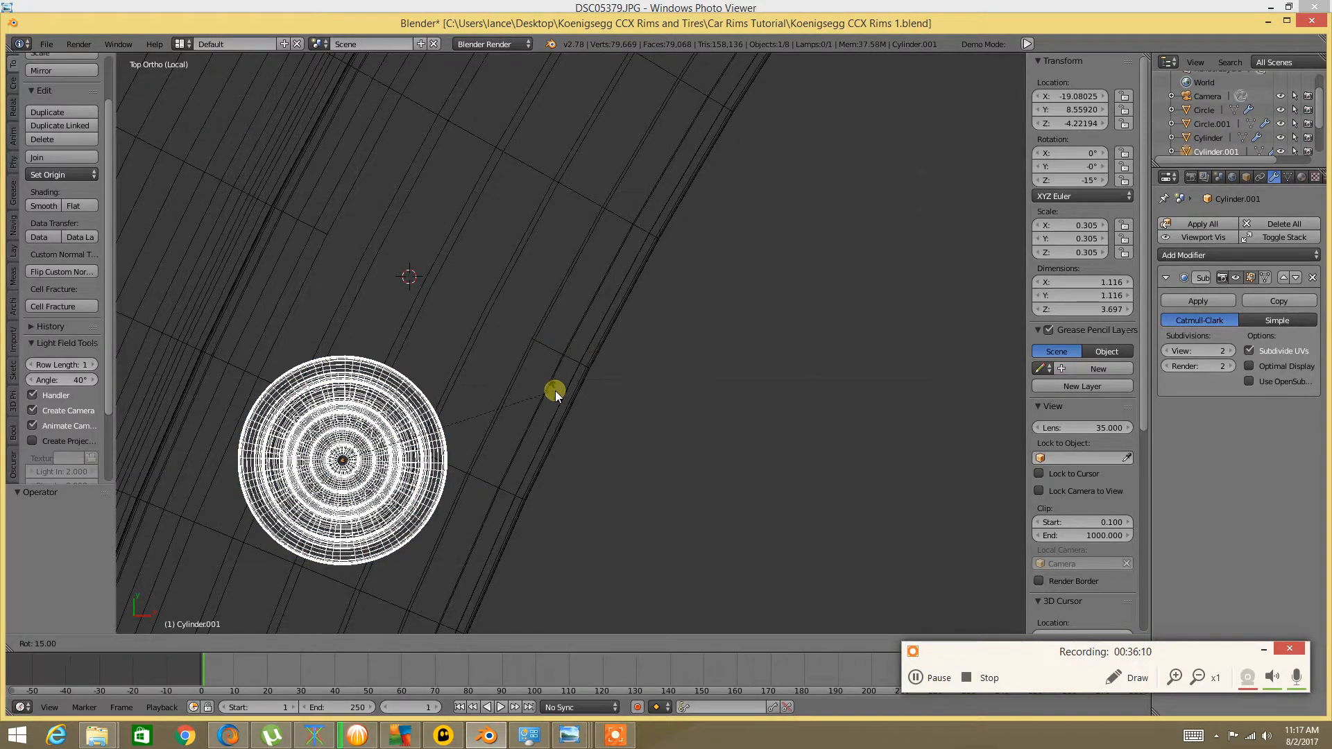
click(556, 404)
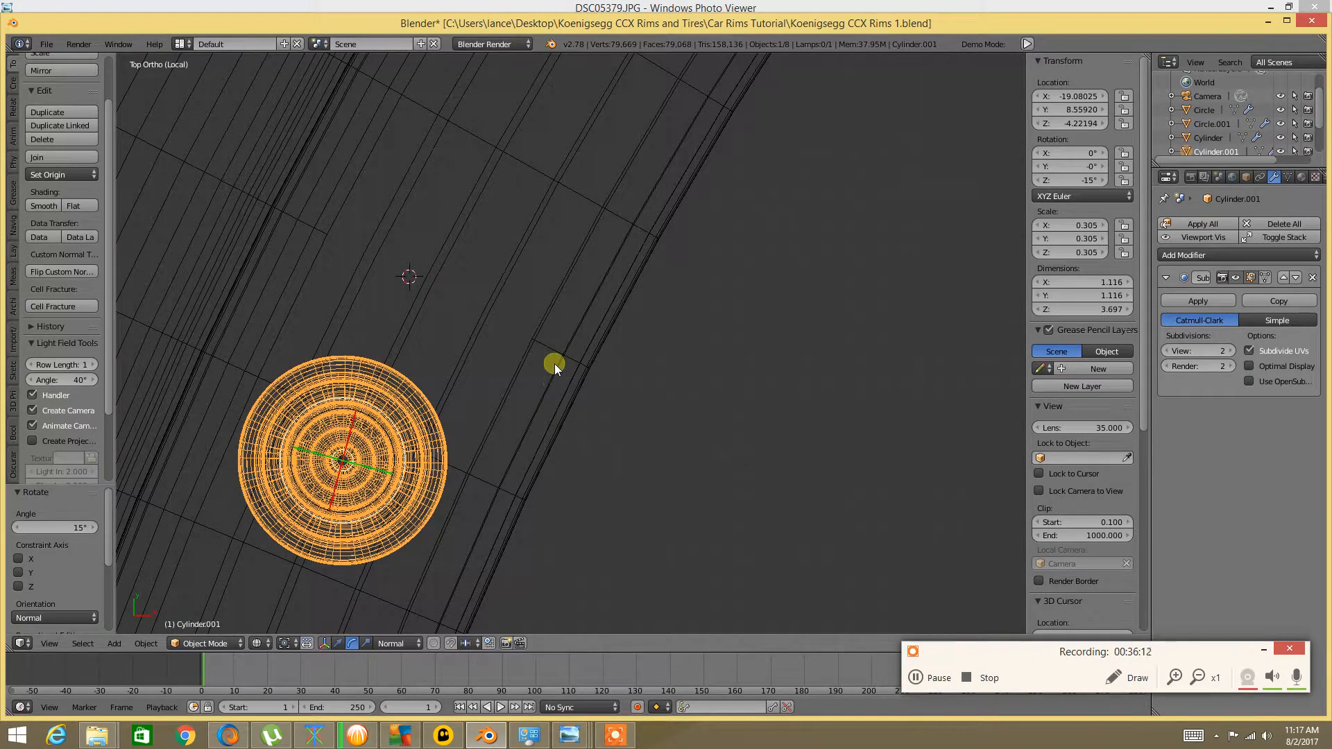
key(r)
click(559, 373)
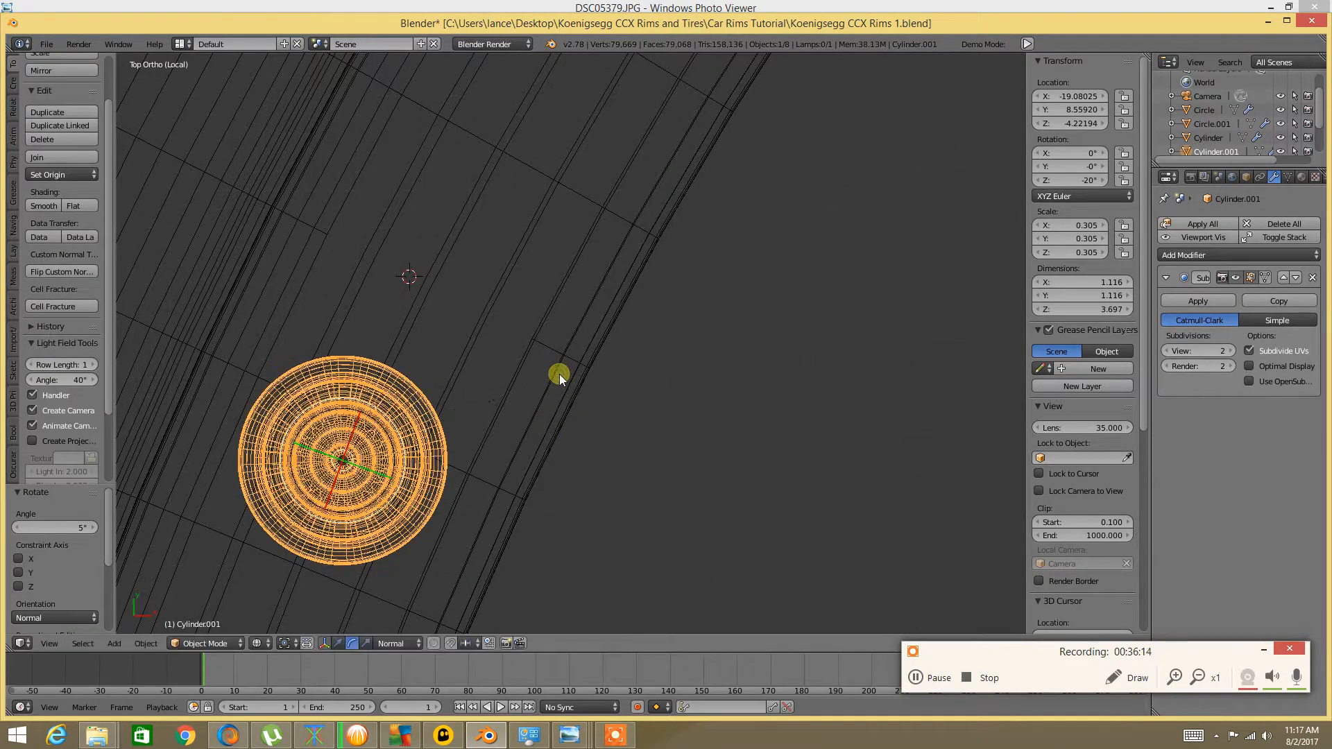
scroll(559, 374, down, 10)
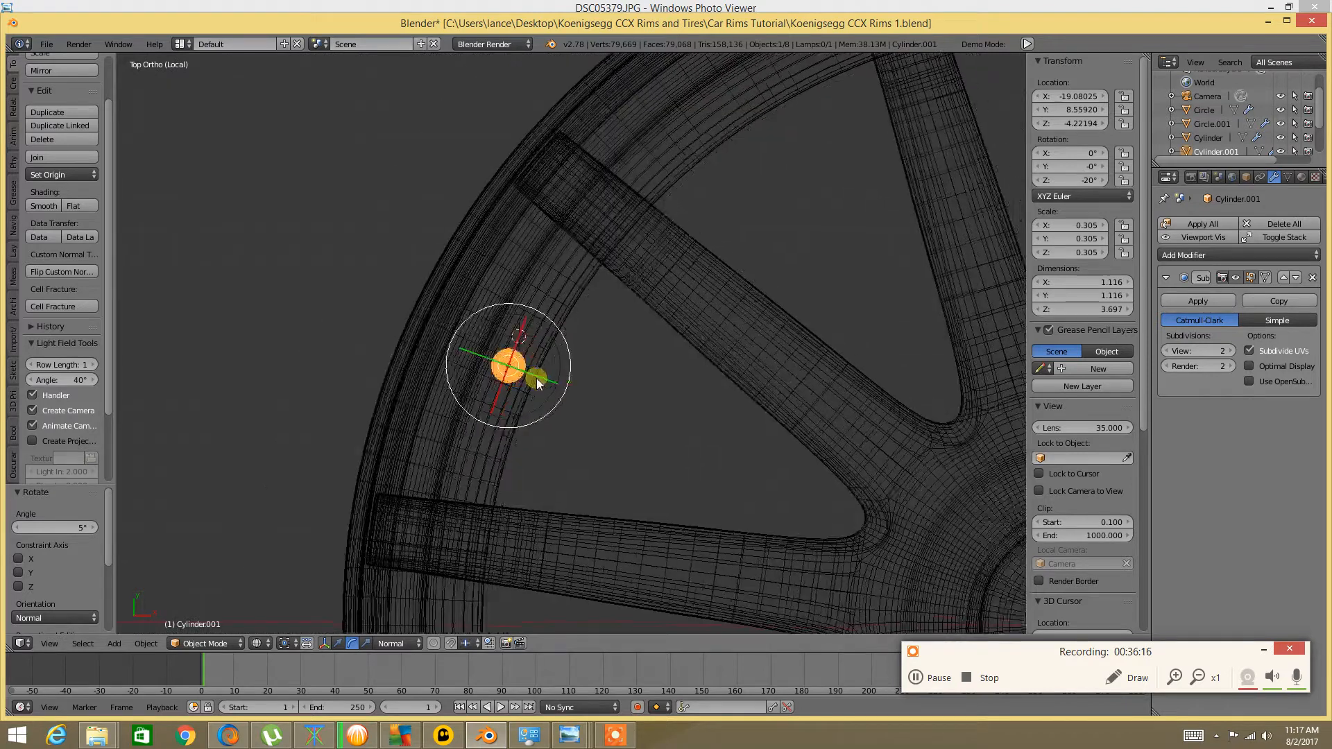
key(r)
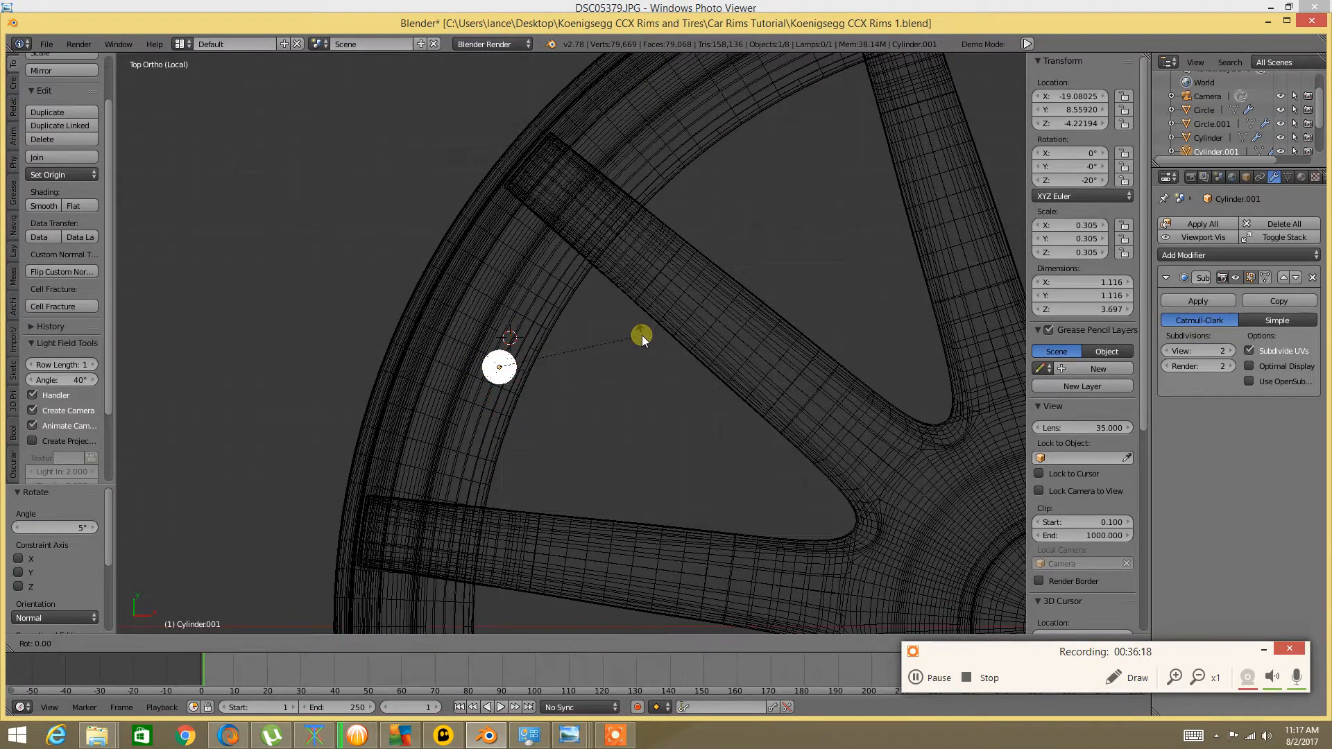
right_click(643, 343)
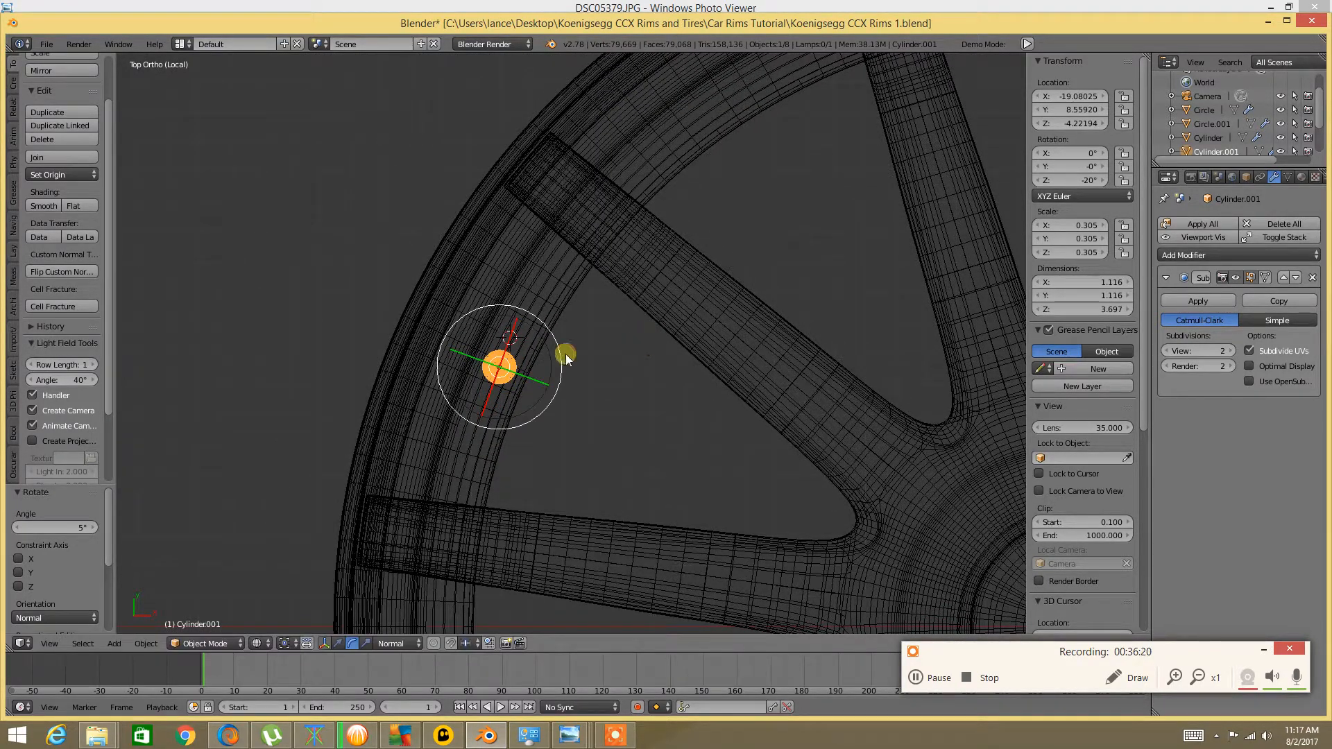
key(r)
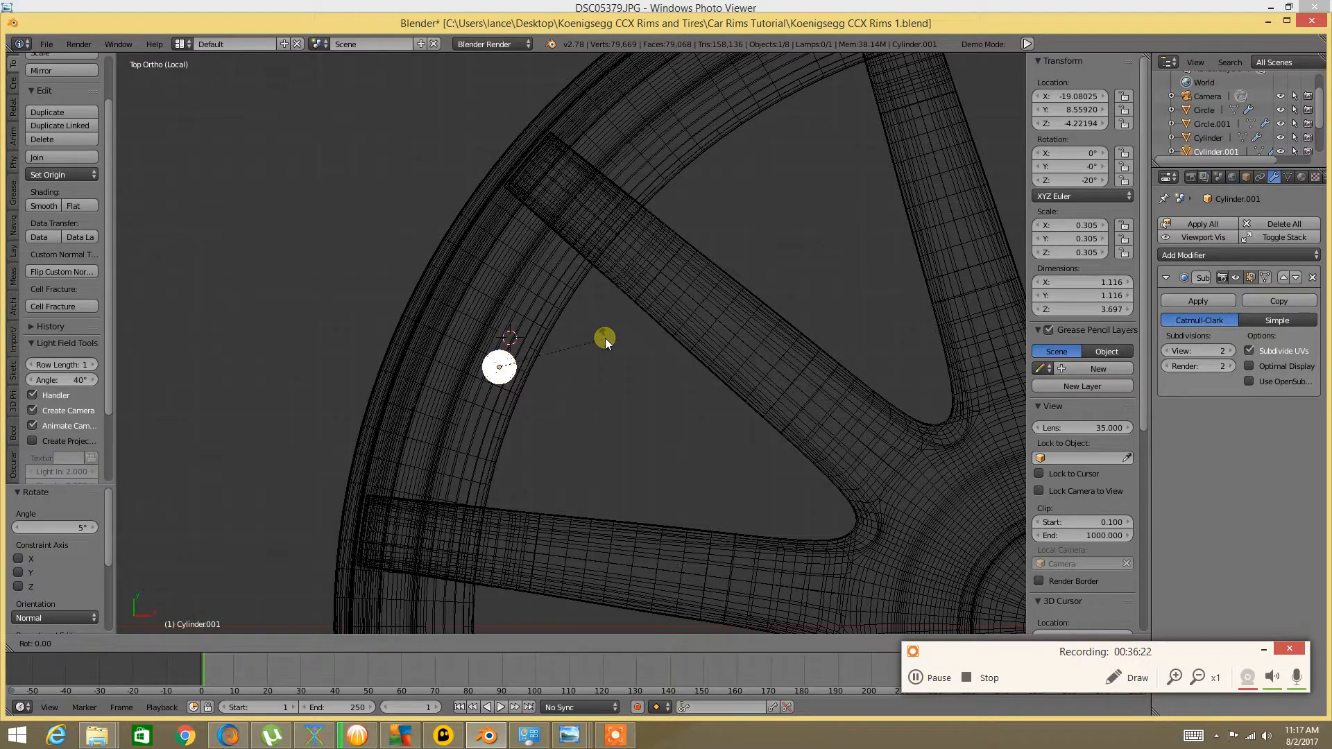
click(607, 340)
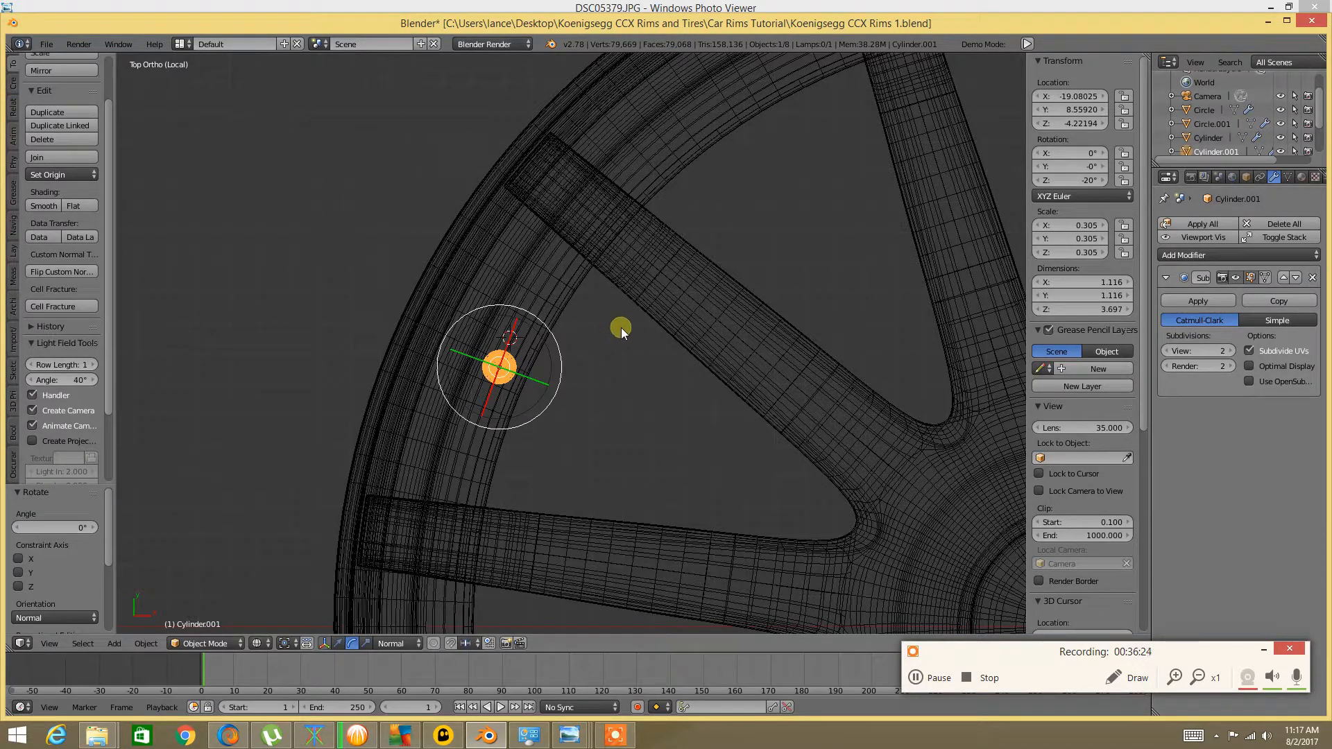
Rotate the valve stem to -25° about Z, deselect everything to judge its alignment with the flange, and reselect the stem
text(r5)
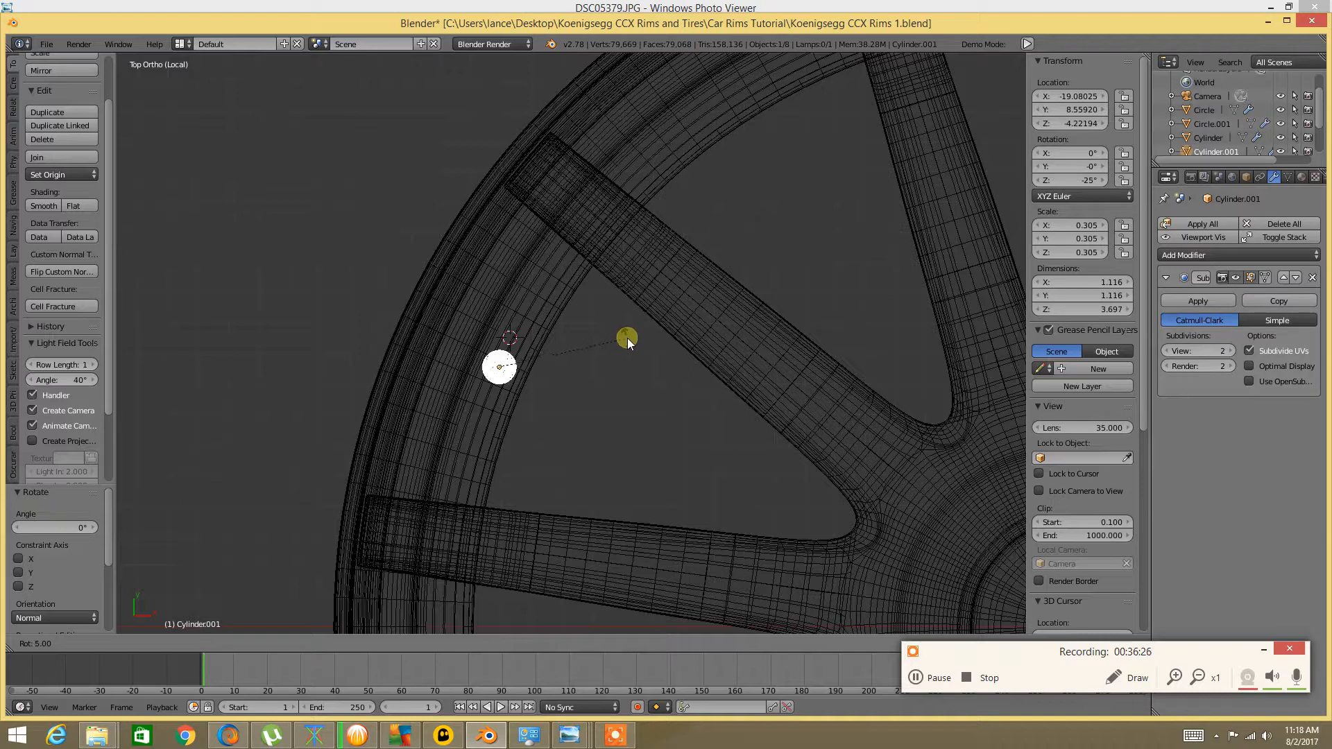
key(Return)
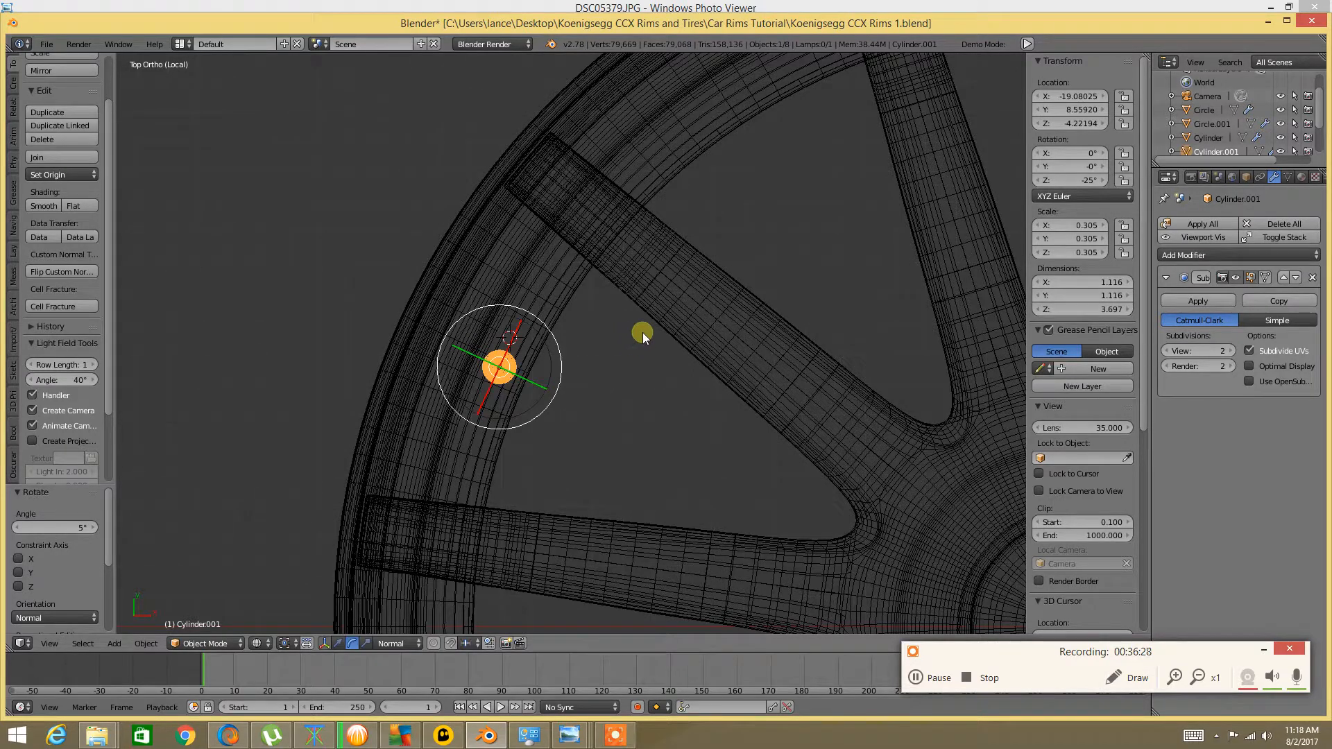
text(r5)
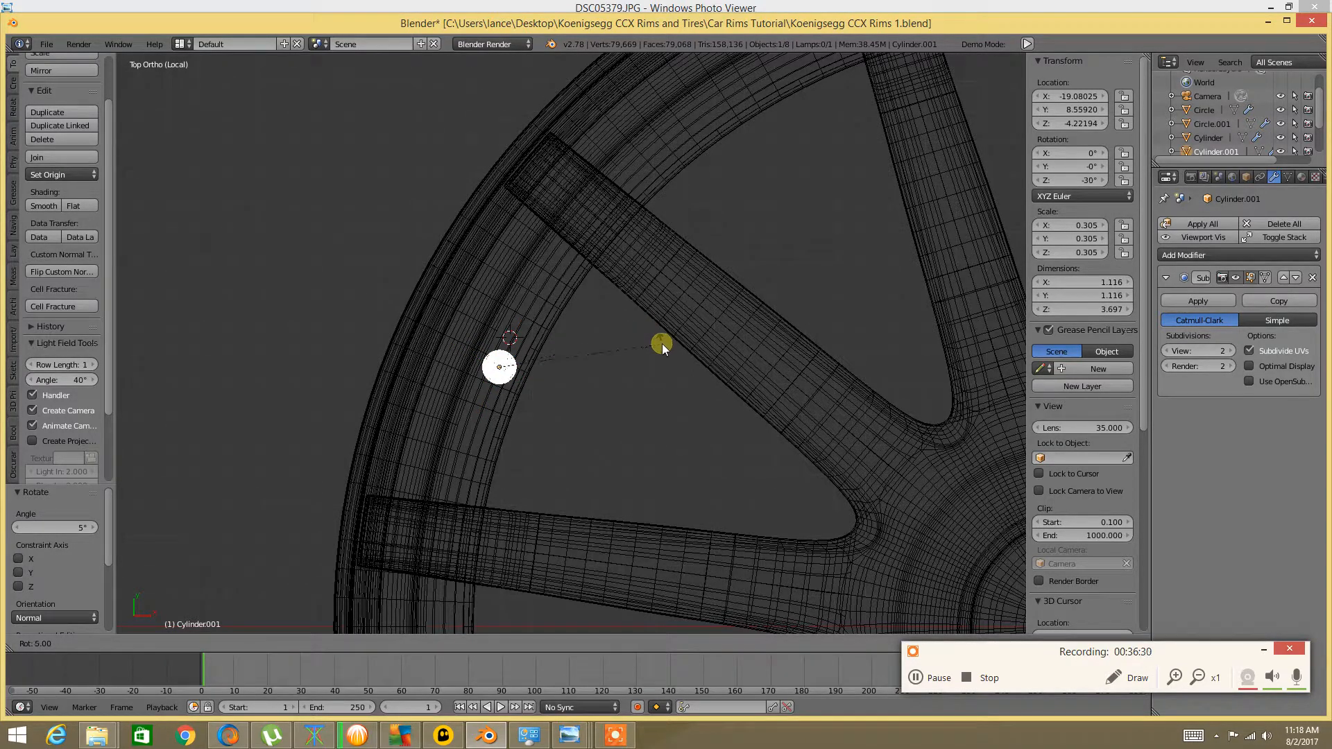
ctrl+click(665, 348)
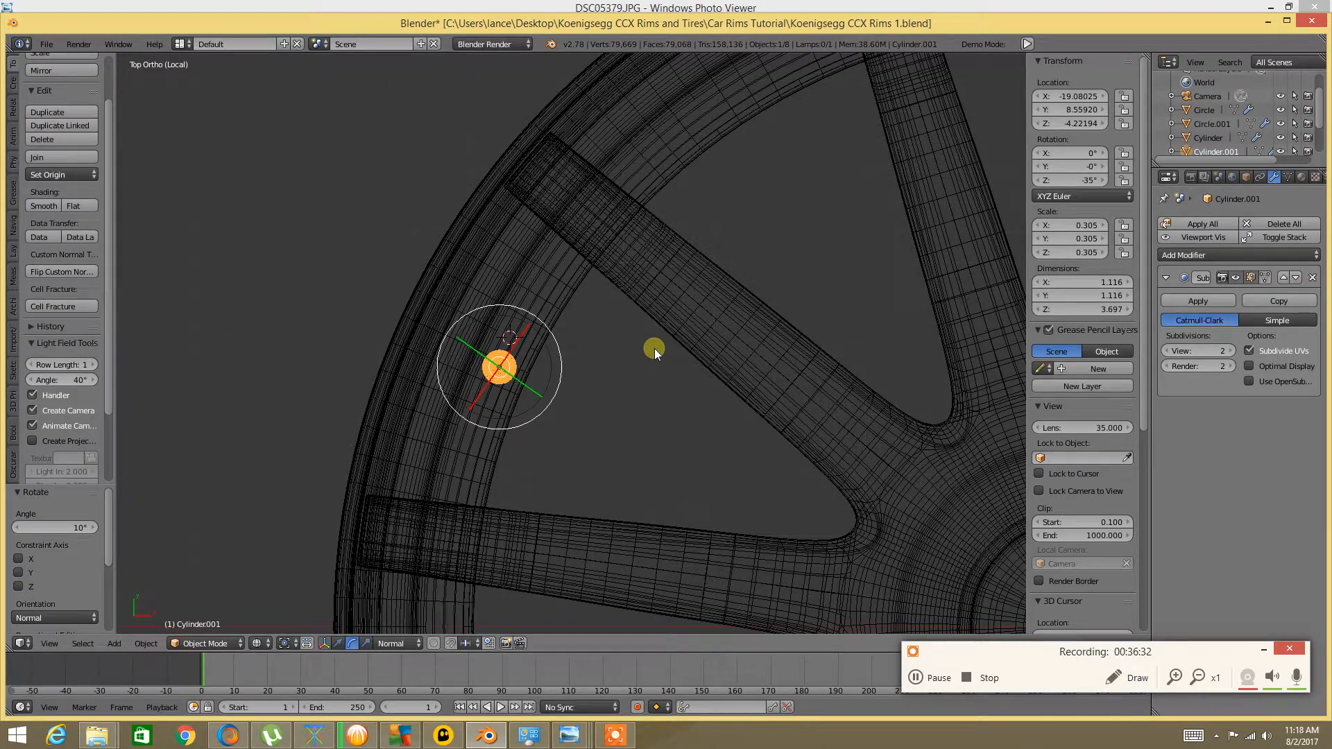
key(r)
ctrl+click(644, 326)
key(a)
scroll(422, 399, up, 3)
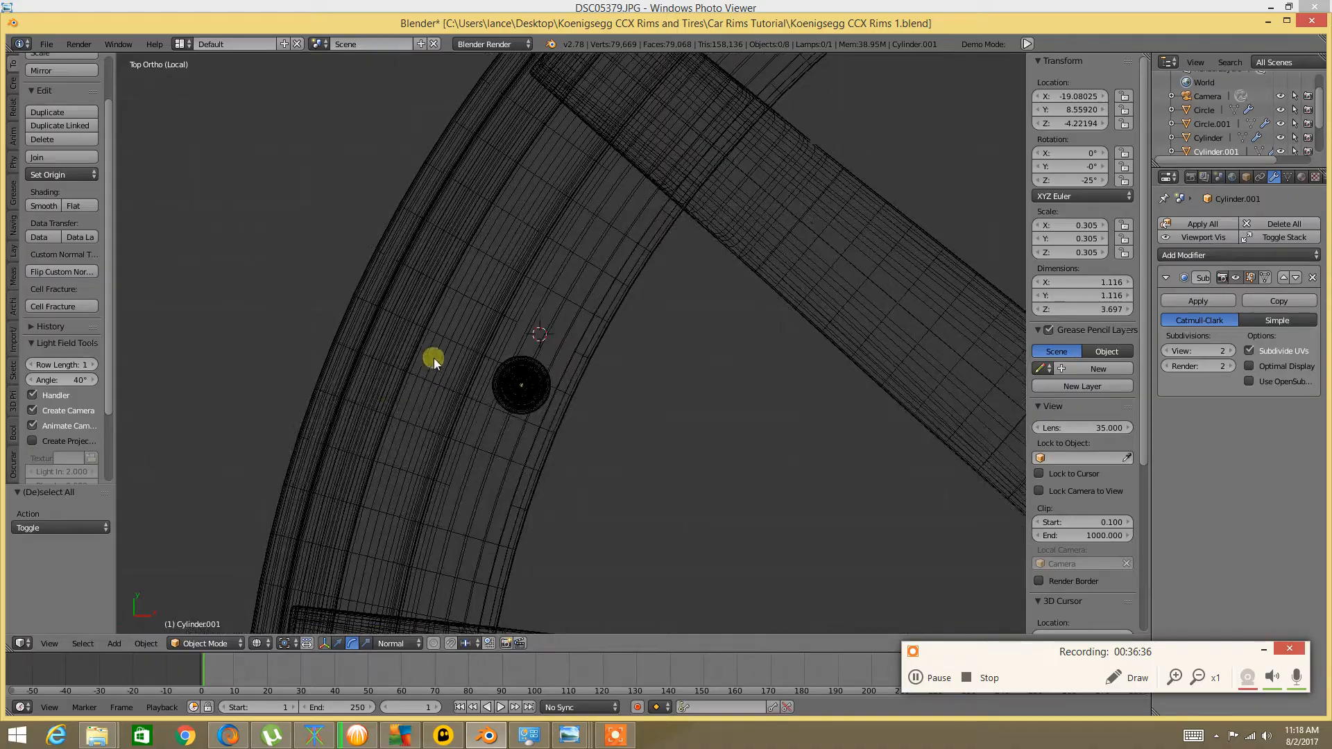
right_click(538, 383)
right_click(522, 385)
middle_drag(472, 436, 531, 431)
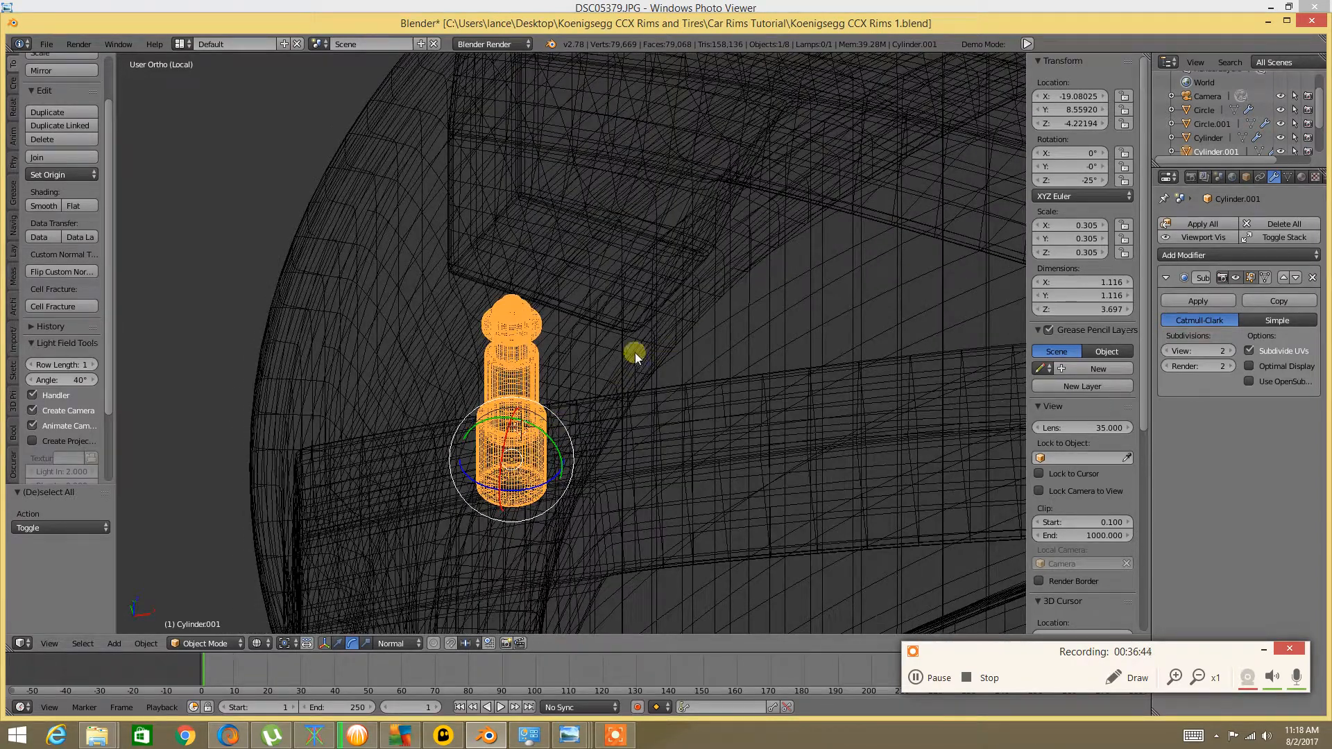
key(r)
key(y)
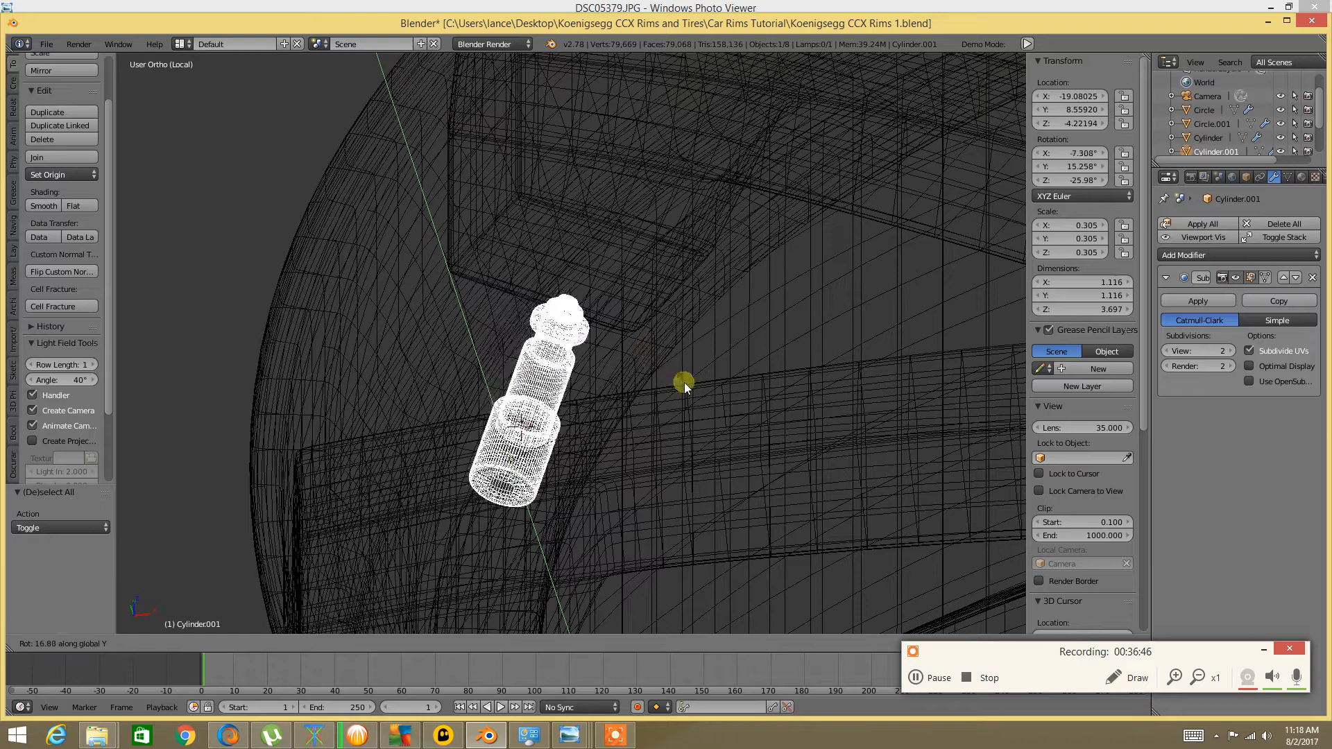
right_click(670, 380)
Tilt the valve stem about 19.3° around its own Y axis and return to solid shading
middle_drag(669, 377, 540, 423)
drag(528, 420, 541, 415)
key(z)
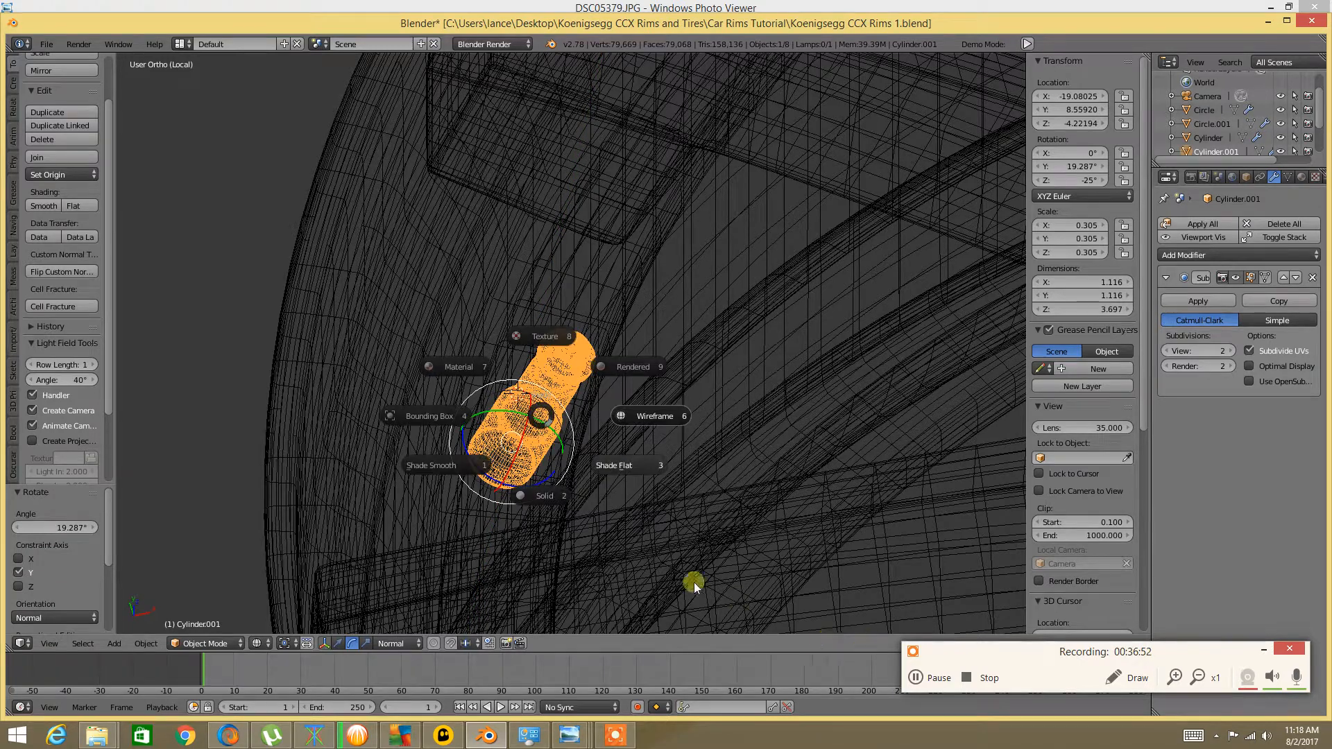
click(556, 502)
middle_drag(556, 502, 529, 494)
mouse_move(576, 739)
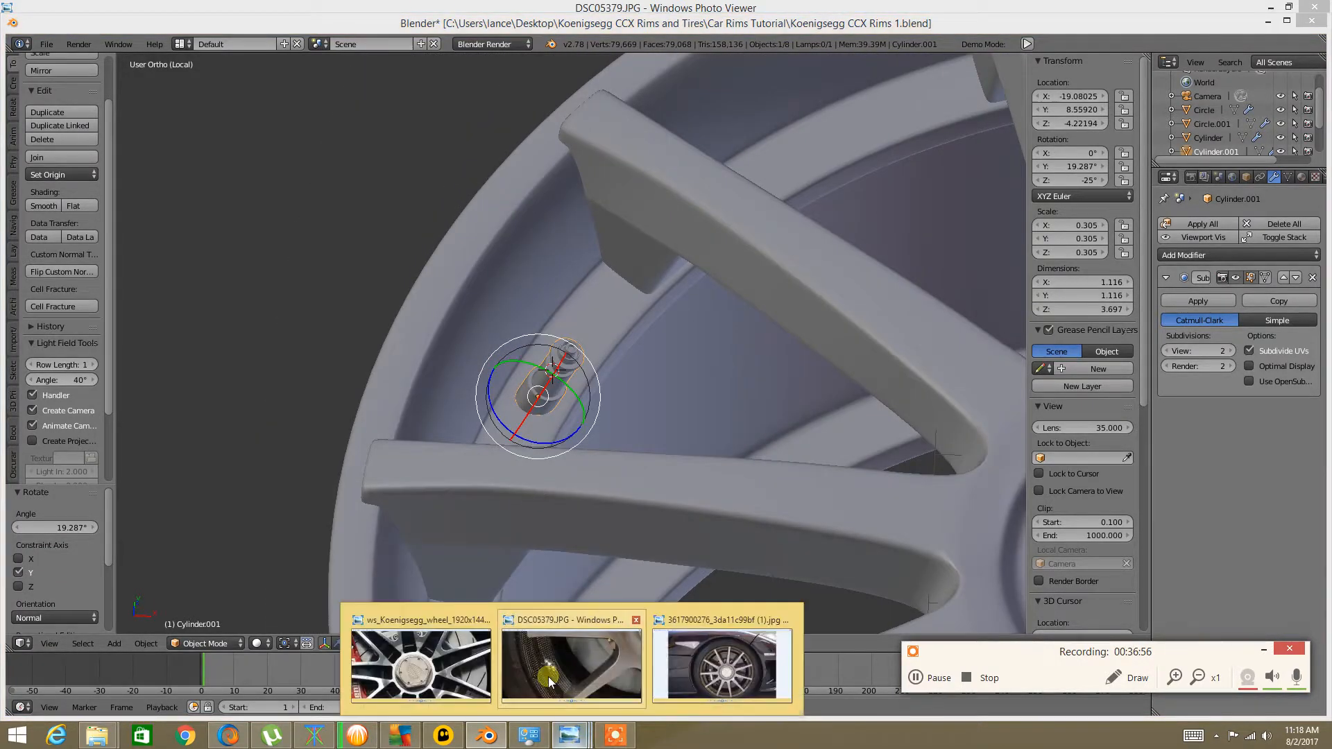
click(541, 670)
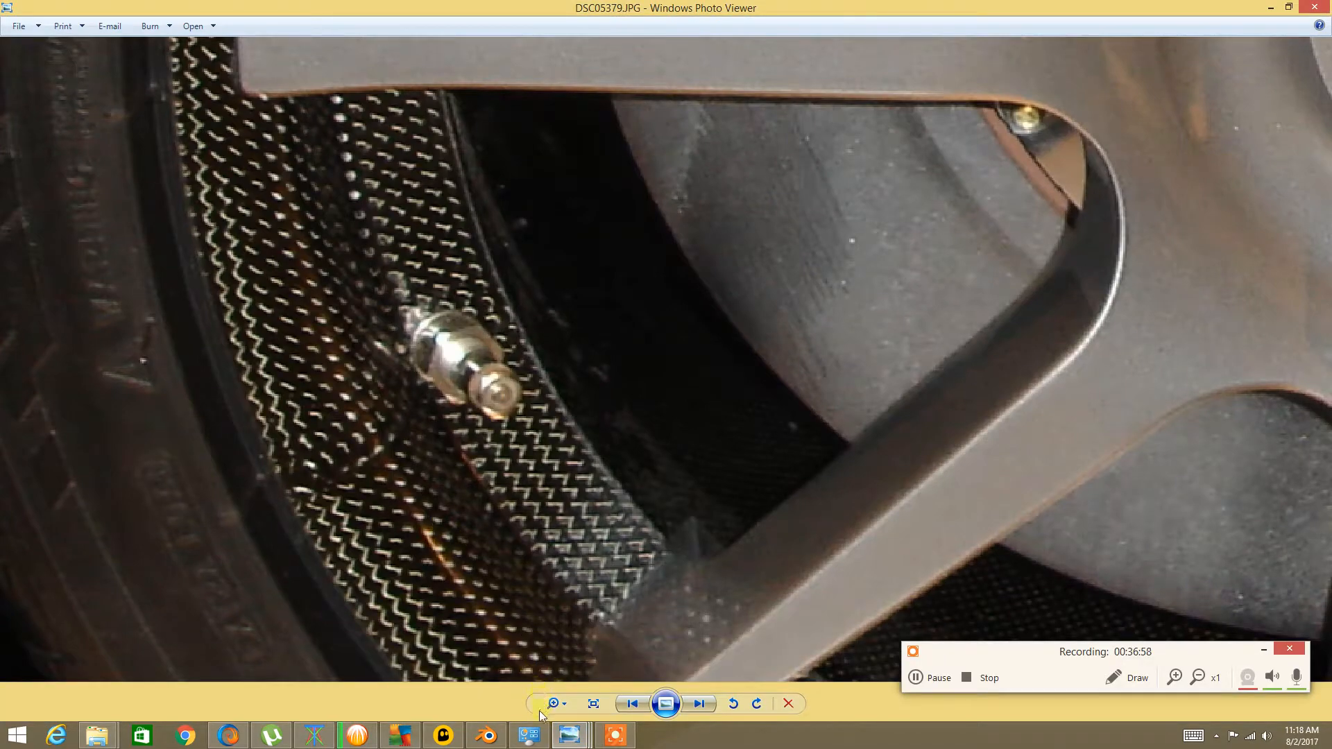
mouse_move(573, 741)
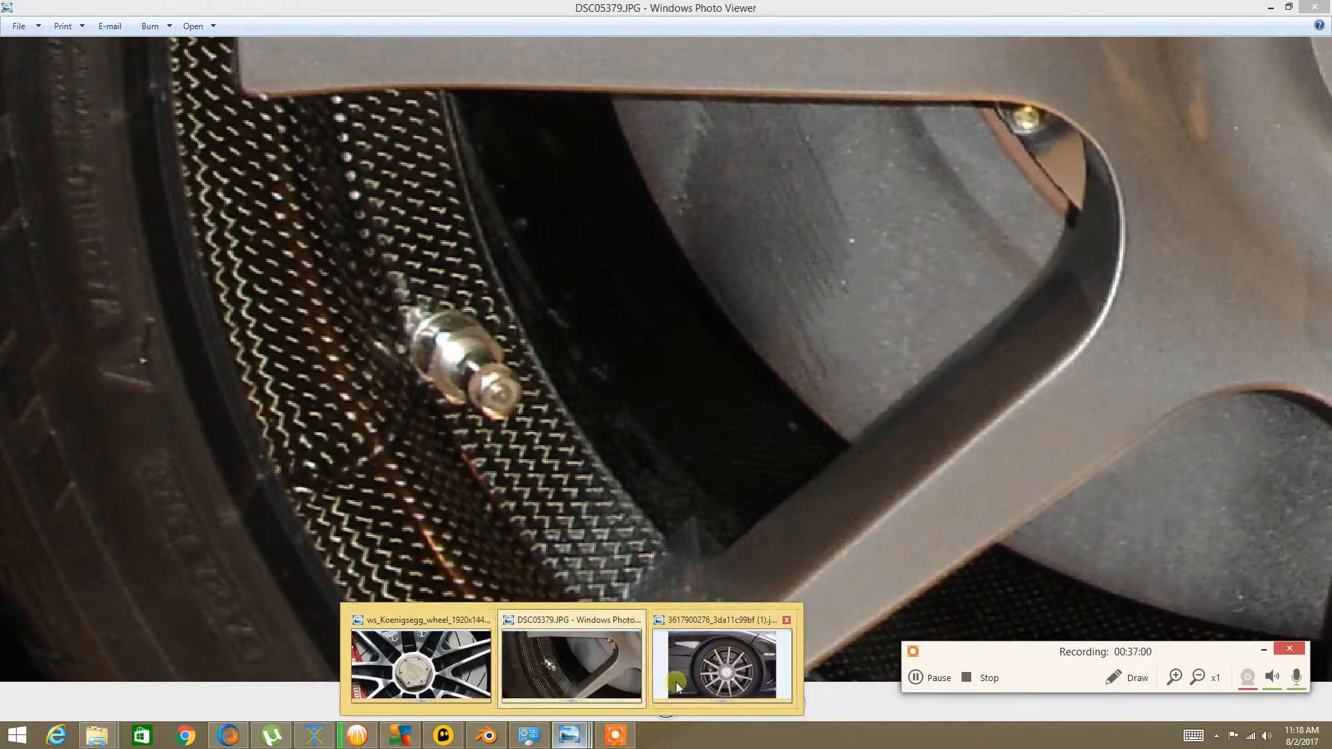
click(783, 610)
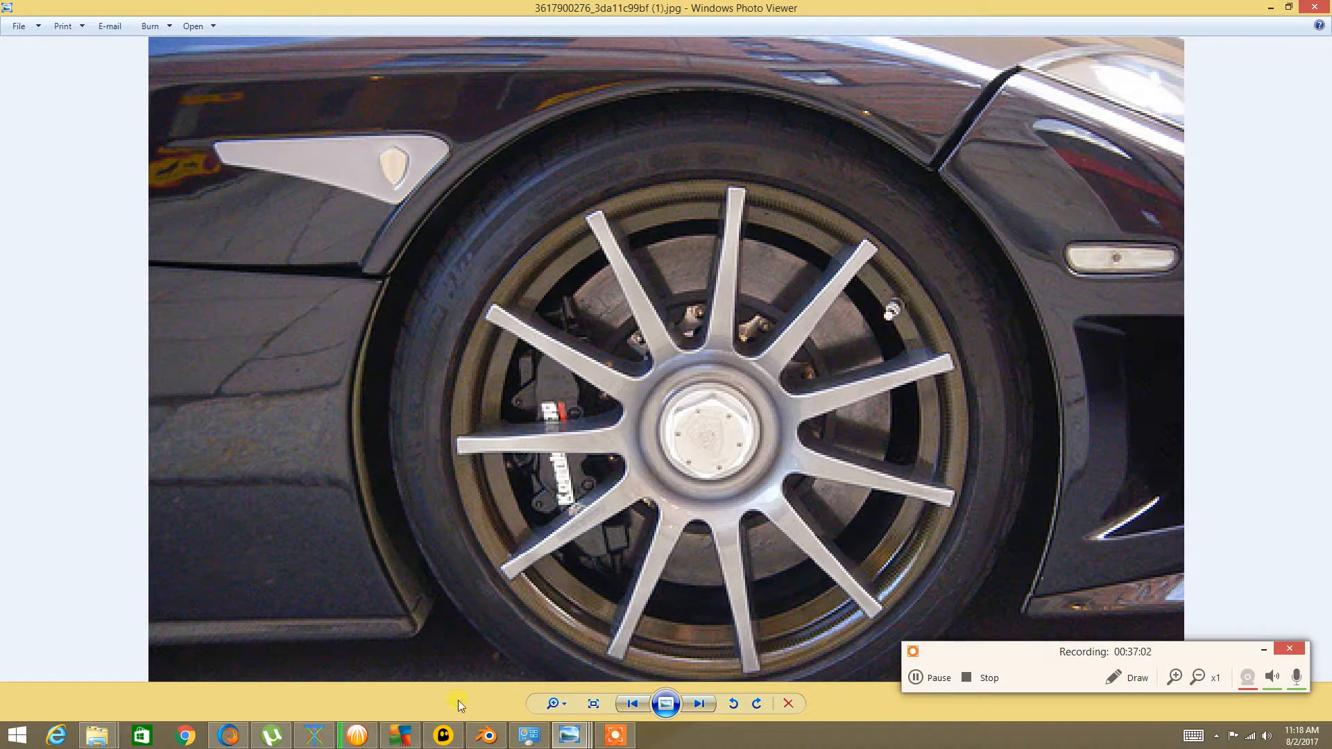
click(479, 736)
Enable the translation manipulator and move the valve stem about -0.383 along its Normal X axis and -0.214 along its Normal Z axis
middle_drag(512, 502, 440, 591)
click(340, 643)
middle_drag(486, 528, 544, 446)
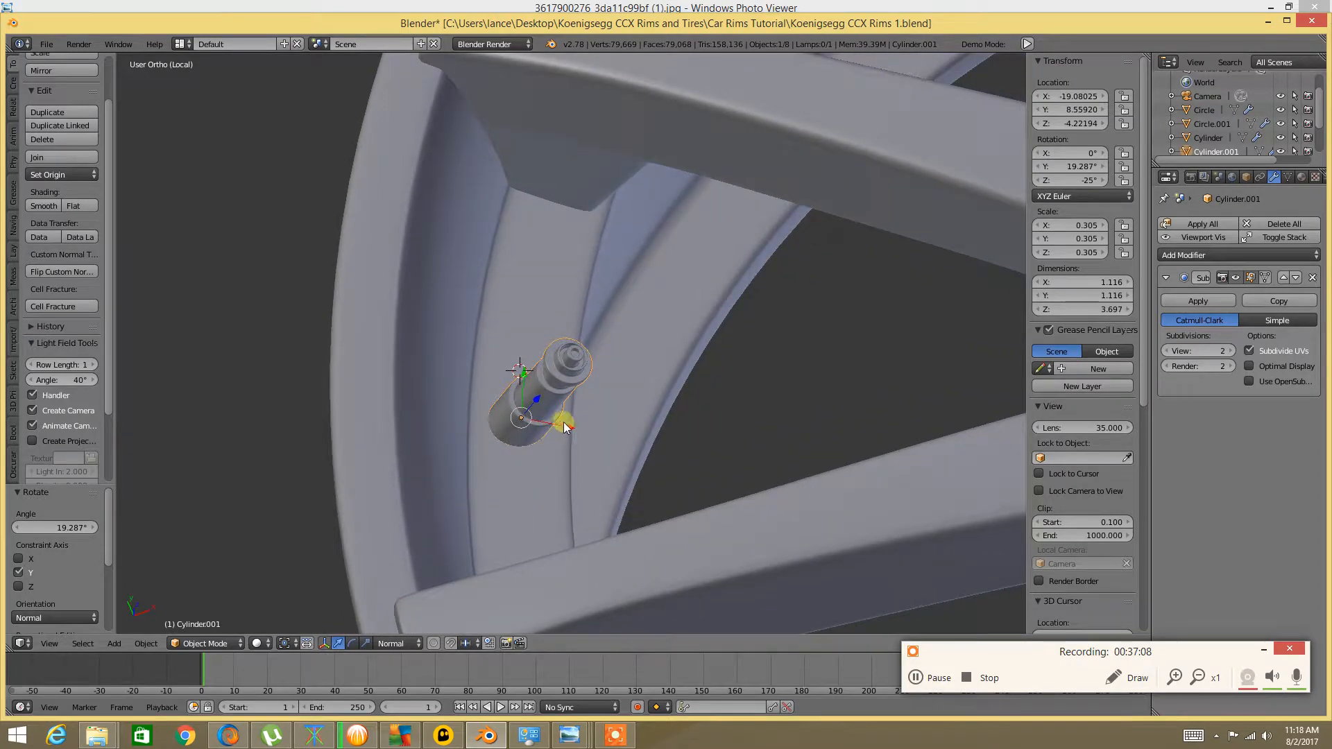
drag(568, 426, 544, 426)
middle_drag(466, 469, 492, 419)
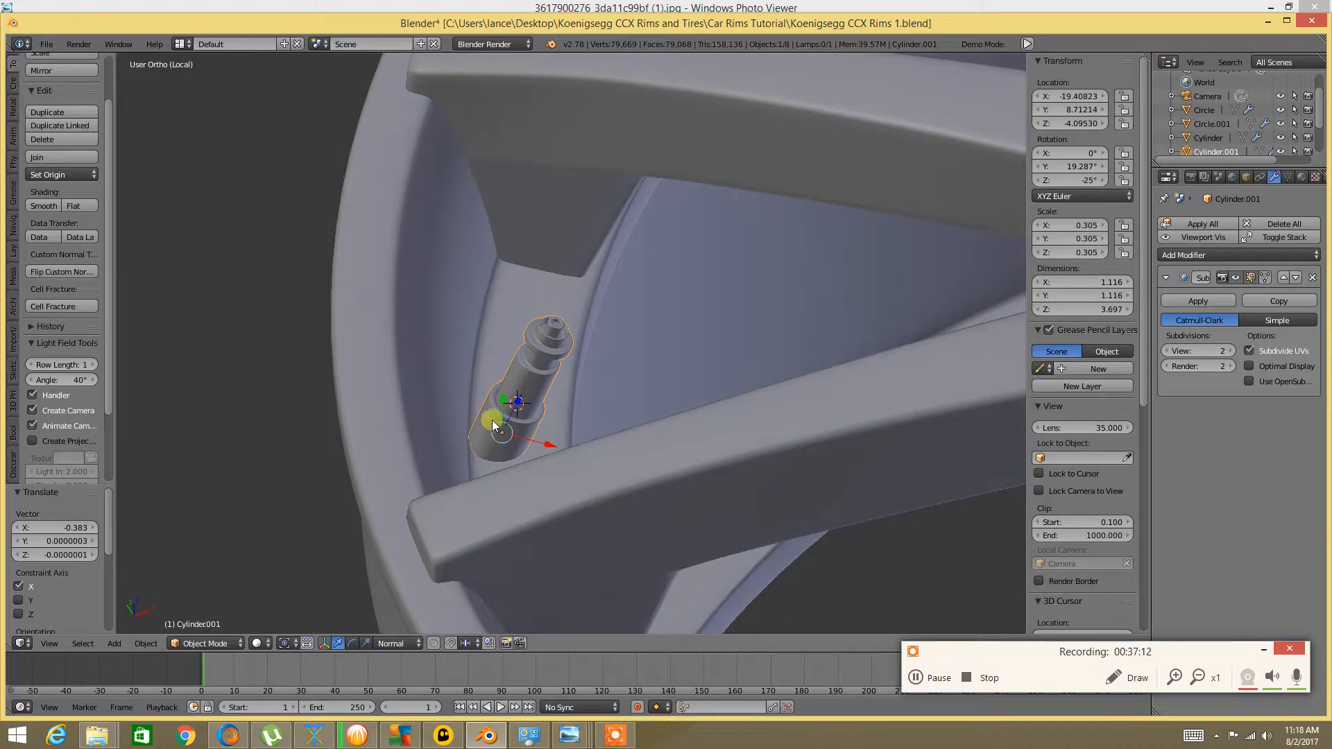
drag(522, 401, 512, 409)
Shift the valve stem about another -0.189 along its Normal X axis, toward the rim's outer wall
middle_drag(460, 455, 635, 422)
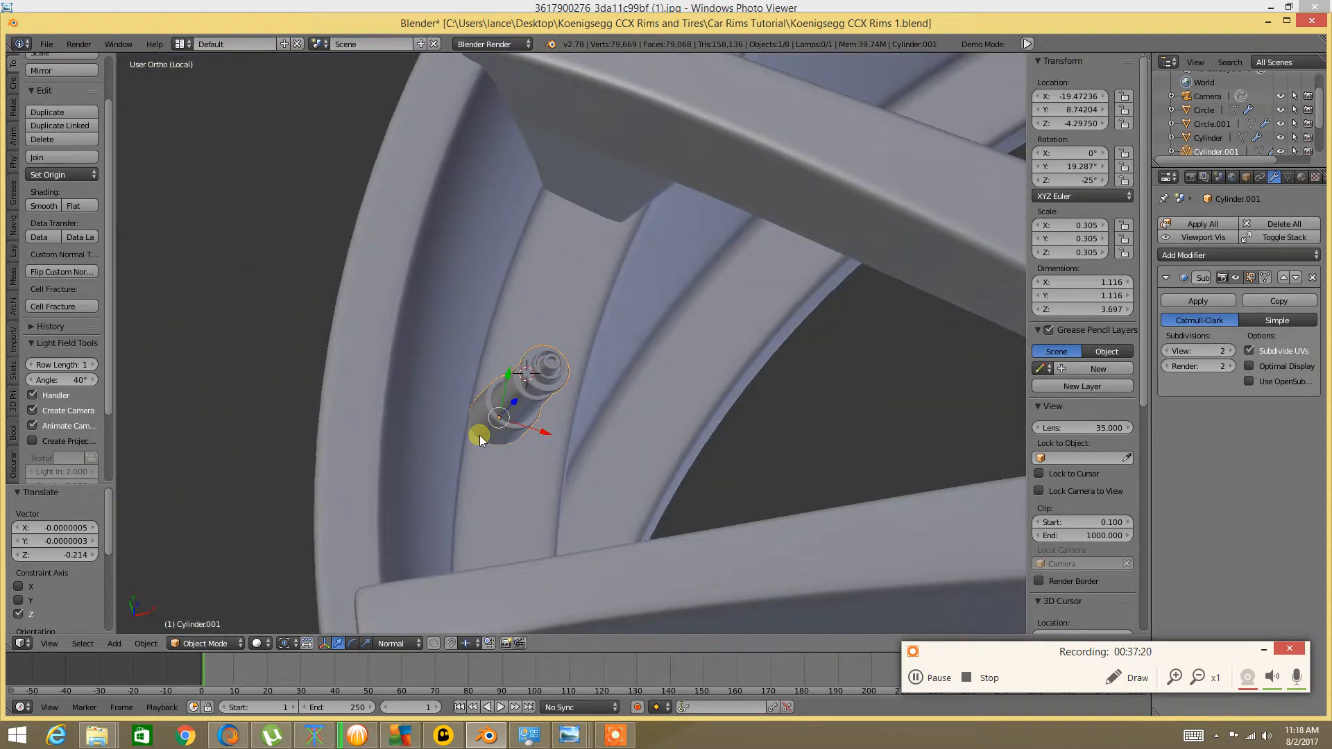
drag(542, 436, 535, 430)
middle_drag(535, 430, 490, 356)
scroll(447, 363, up, 5)
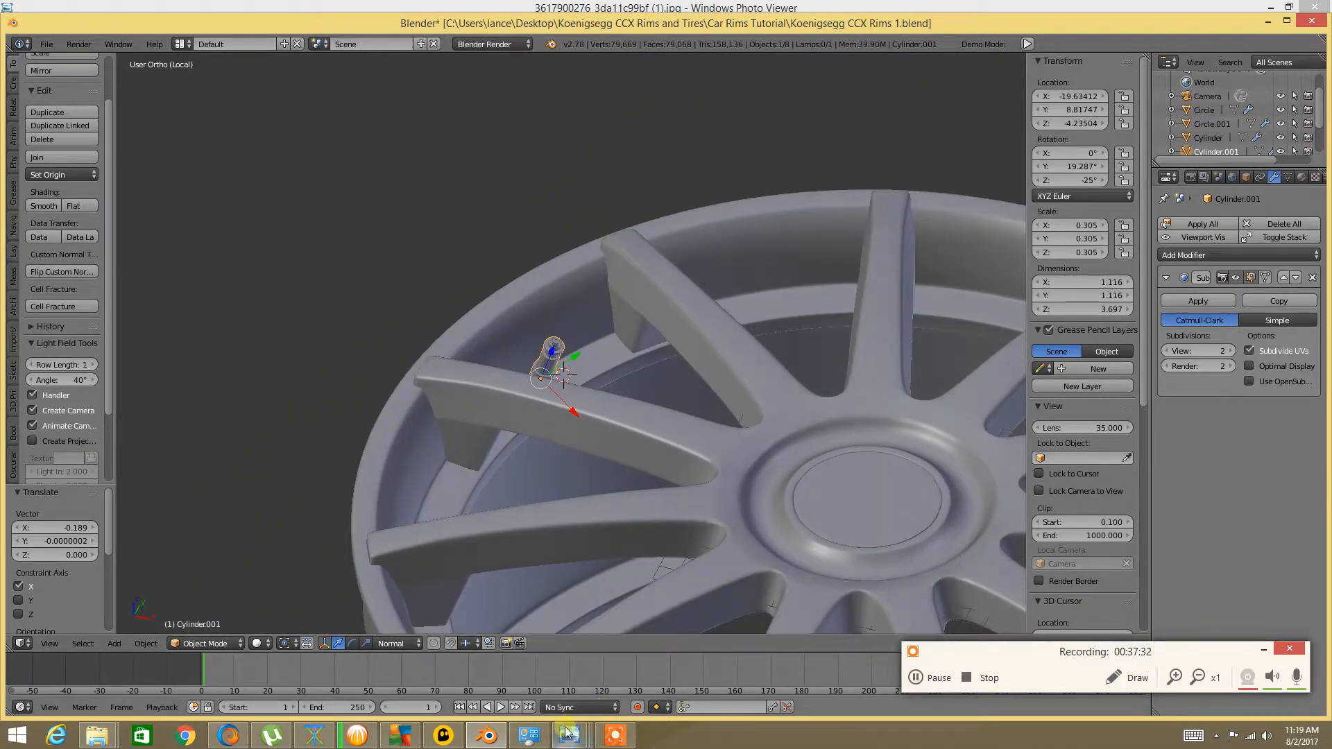
mouse_move(569, 735)
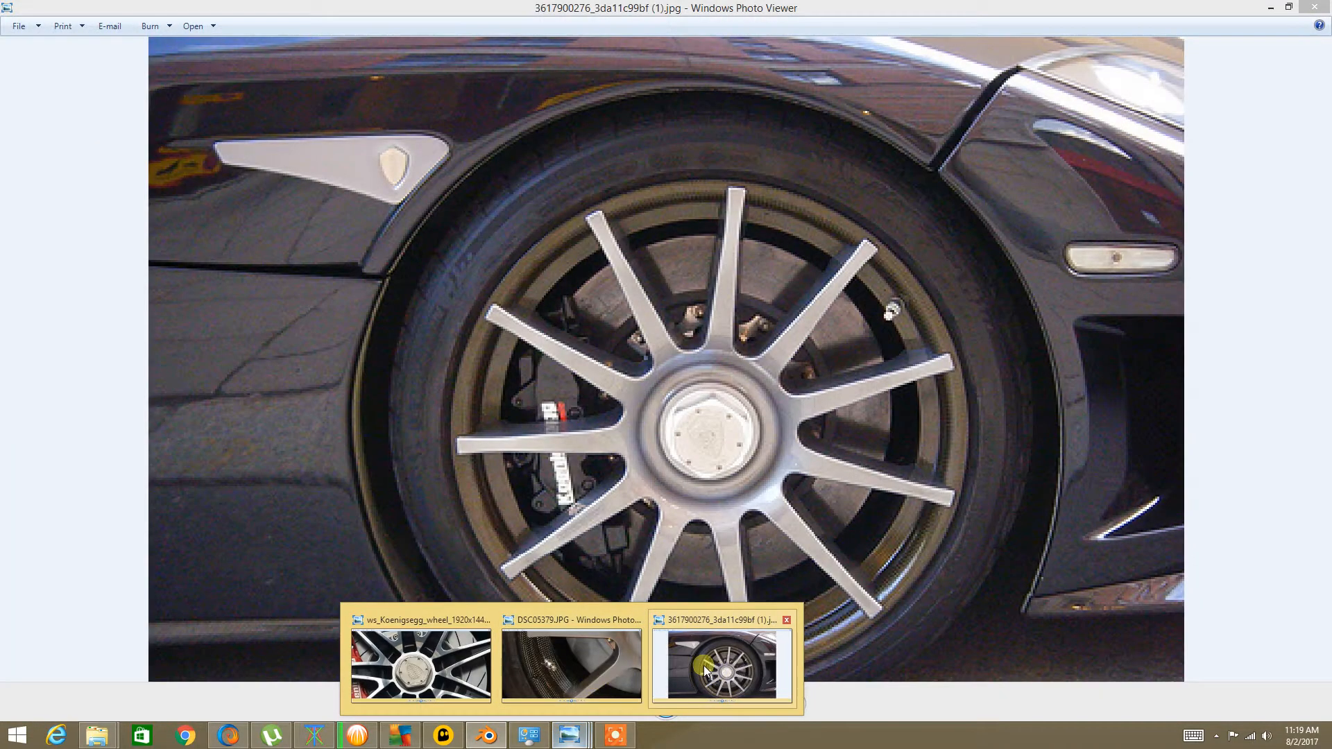
click(722, 665)
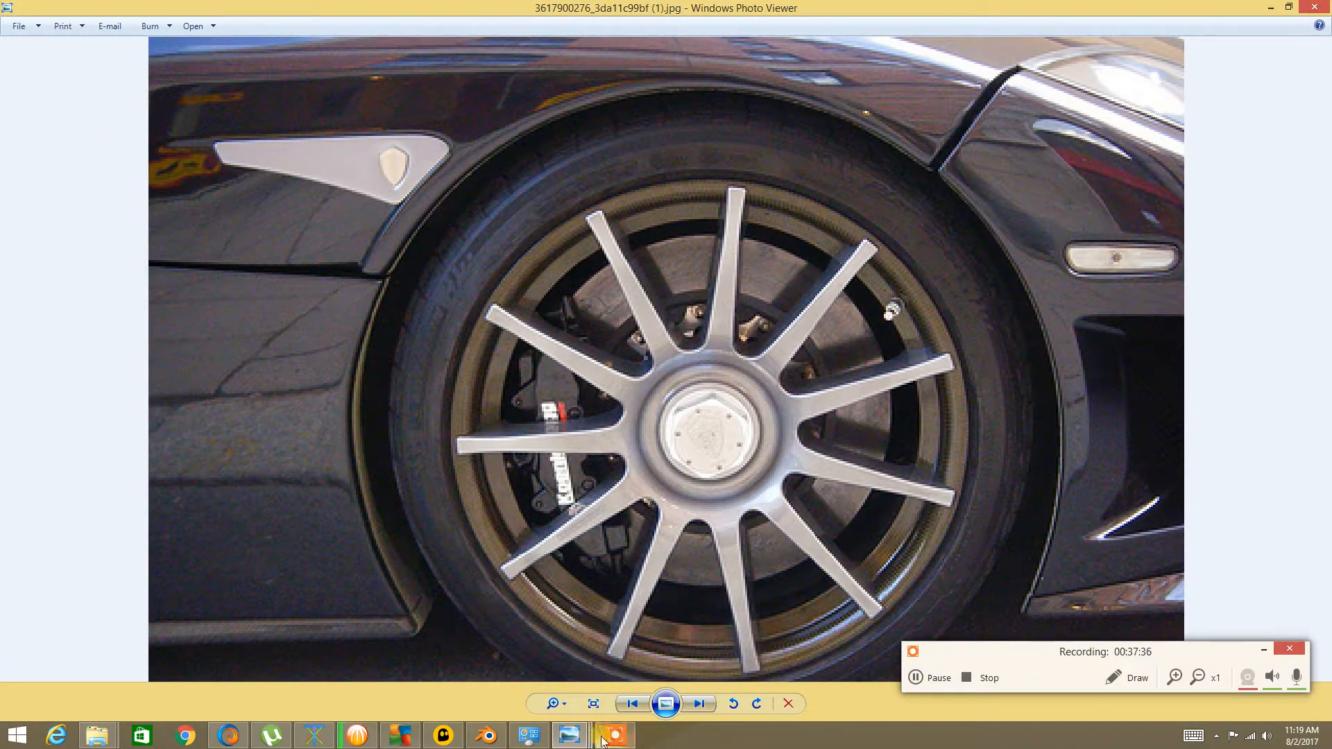
click(486, 735)
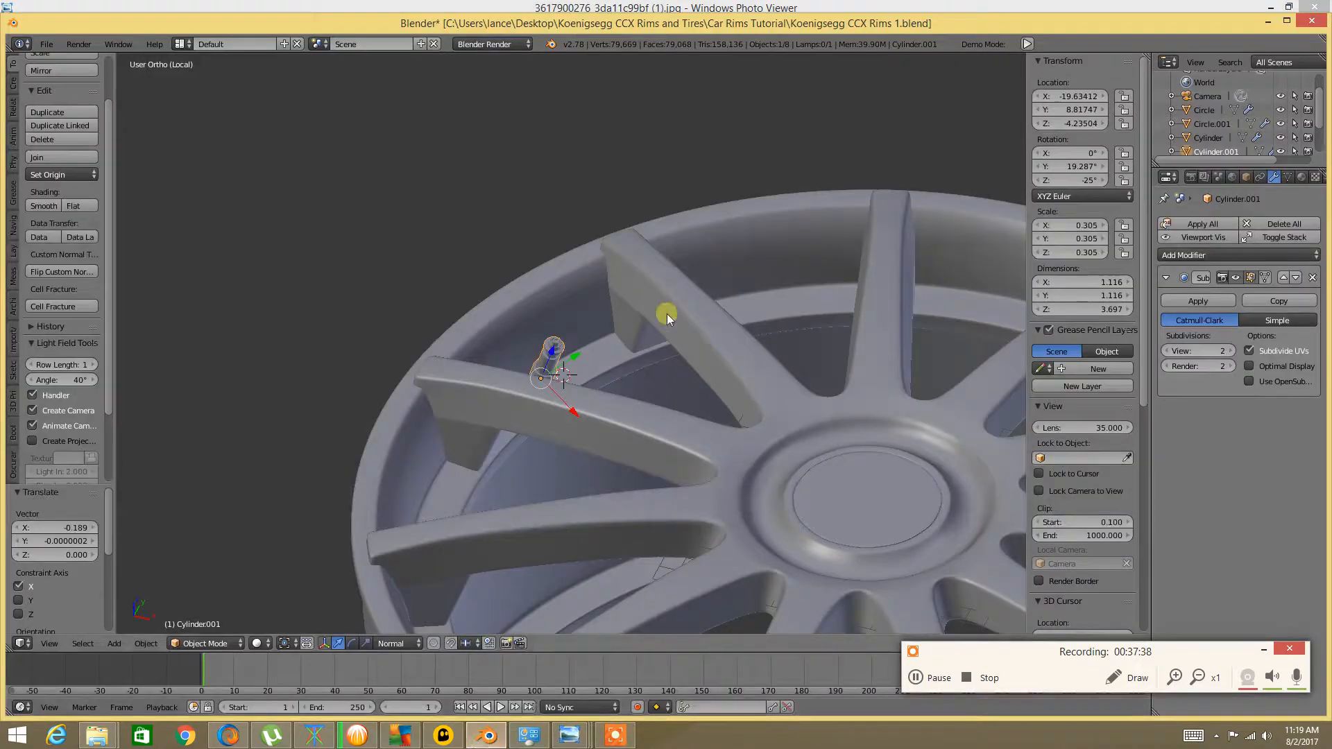
middle_drag(651, 318, 574, 368)
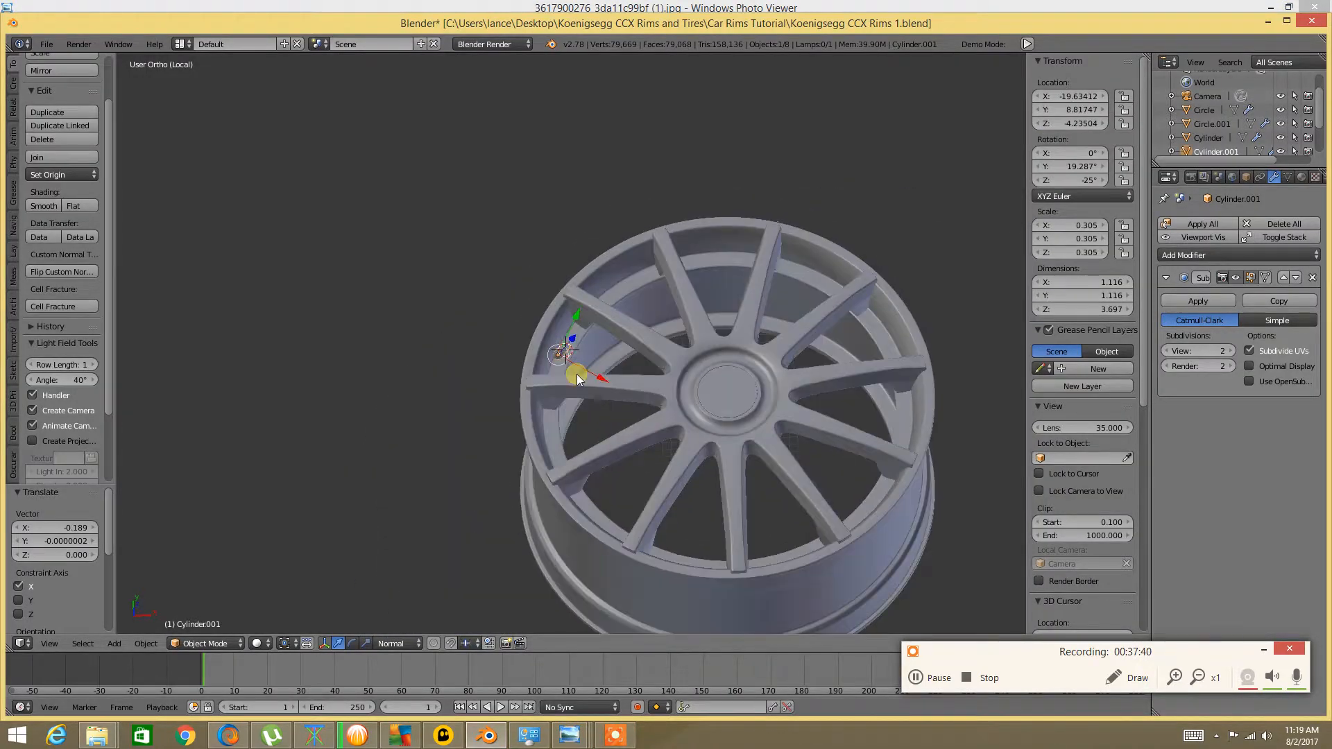
scroll(582, 382, up, 6)
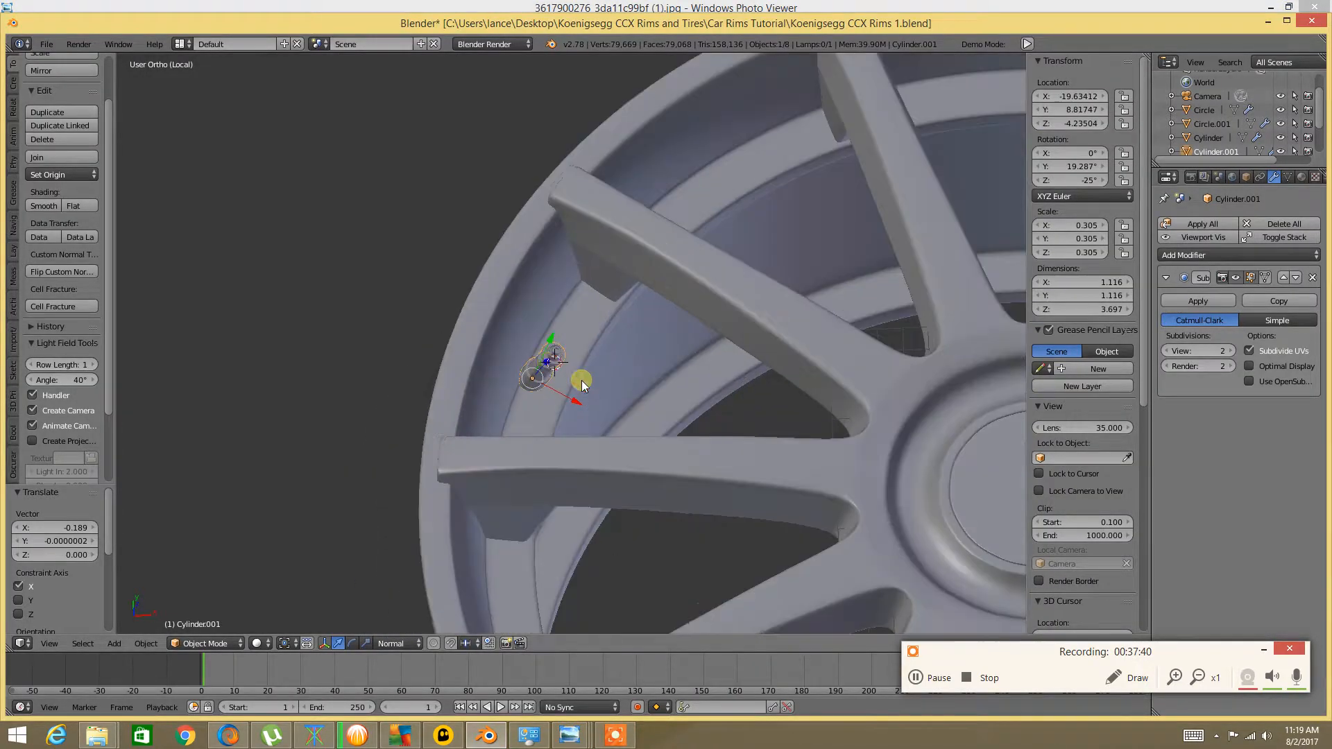
Try joining the valve stem to the rim barrel as one object, and inspect the rim from several angles
right_click(577, 330)
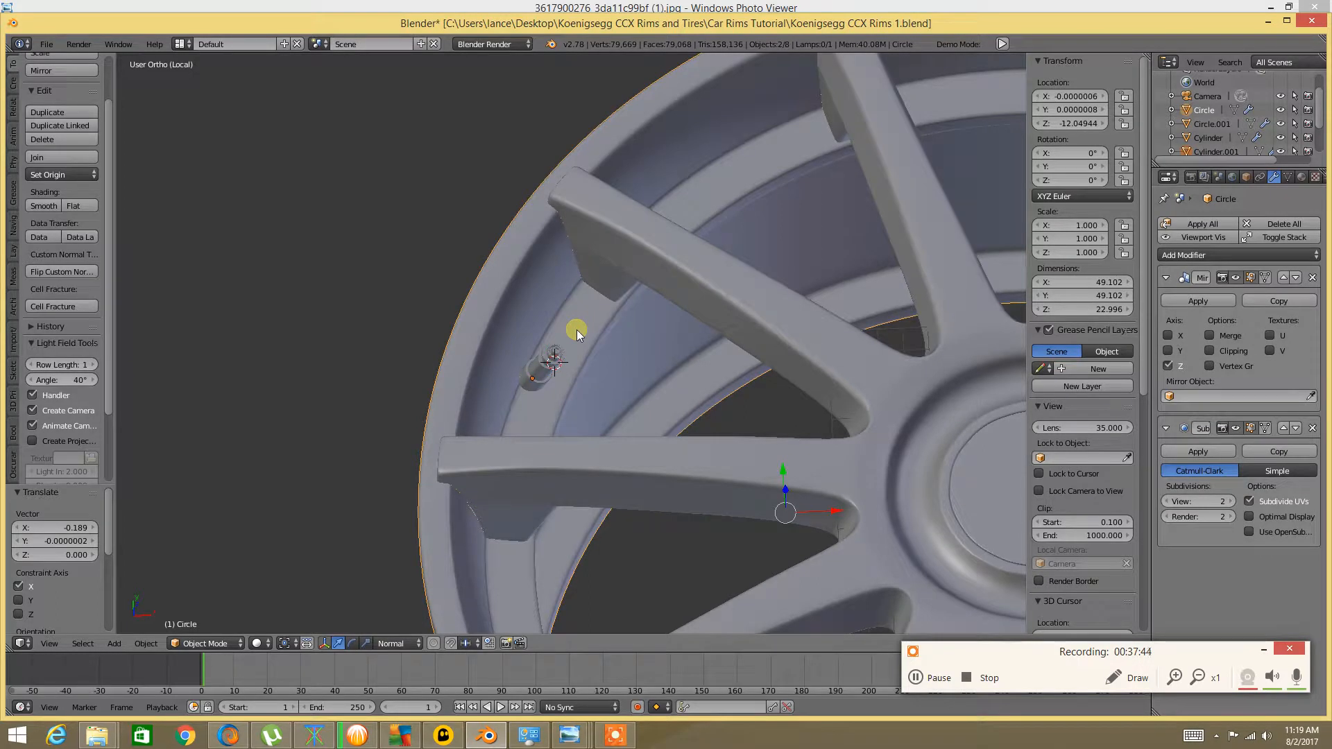
key(ctrl+j)
key(a)
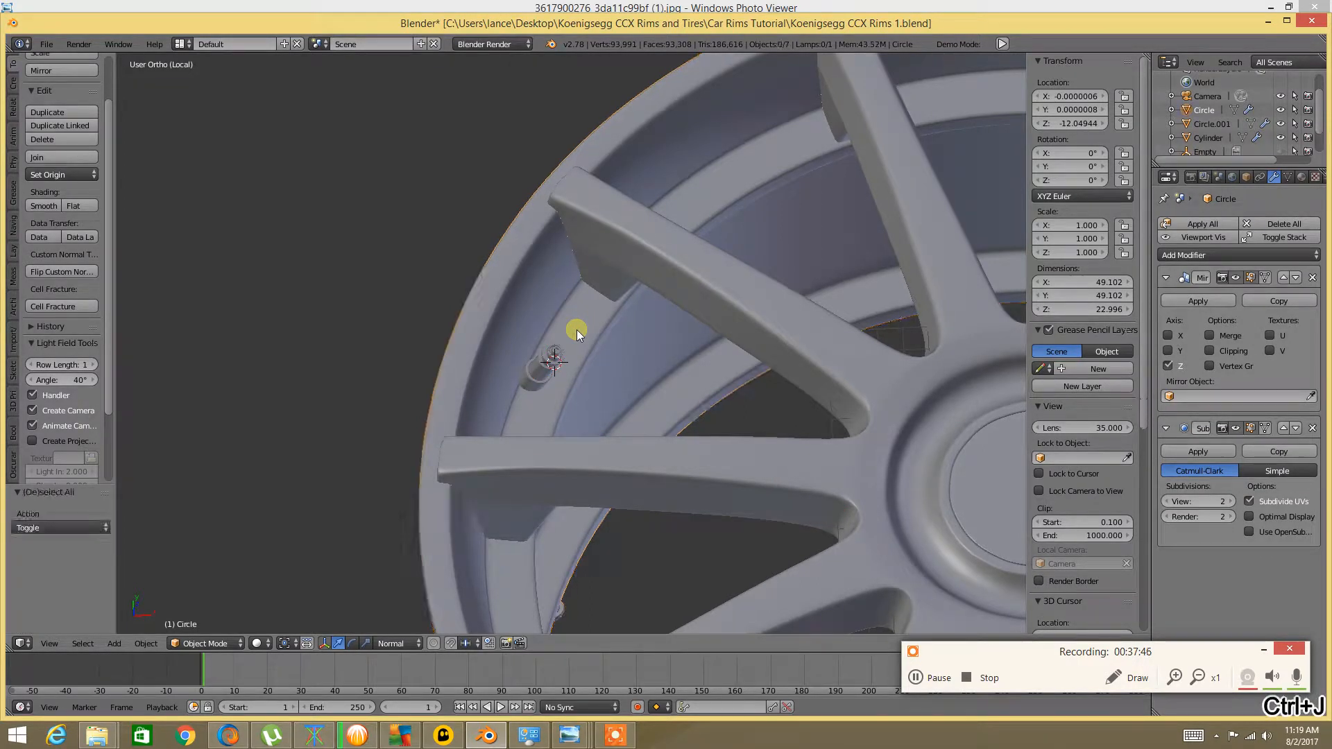
scroll(576, 330, down, 4)
middle_drag(577, 330, 618, 338)
scroll(582, 376, up, 3)
scroll(618, 339, down, 3)
middle_drag(552, 367, 582, 421)
scroll(533, 390, down, 3)
scroll(515, 358, up, 4)
Try joining the spokes to the rim barrel, undo that join, and deselect everything
right_click(603, 399)
right_click(428, 488)
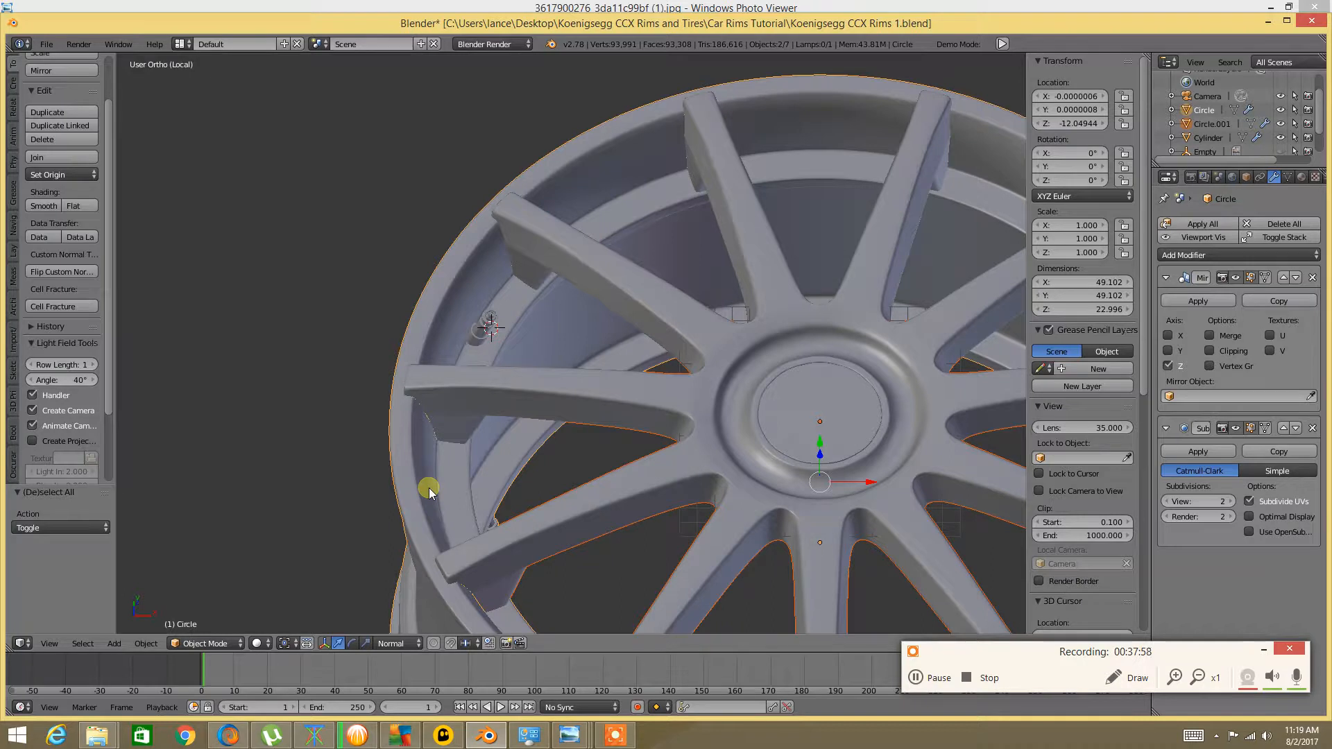
key(ctrl+j)
scroll(429, 493, down, 3)
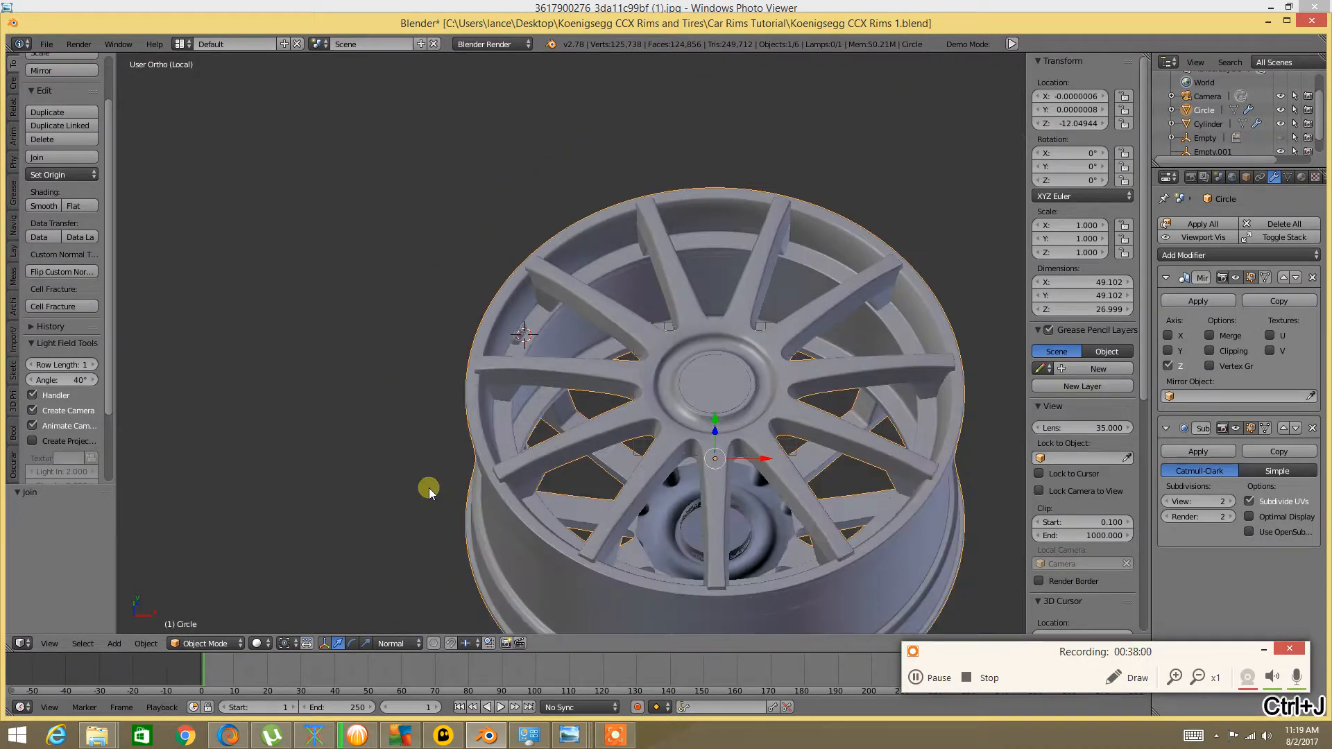
key(ctrl+z)
scroll(429, 493, down, 3)
middle_drag(483, 456, 529, 429)
key(a)
scroll(567, 418, up, 3)
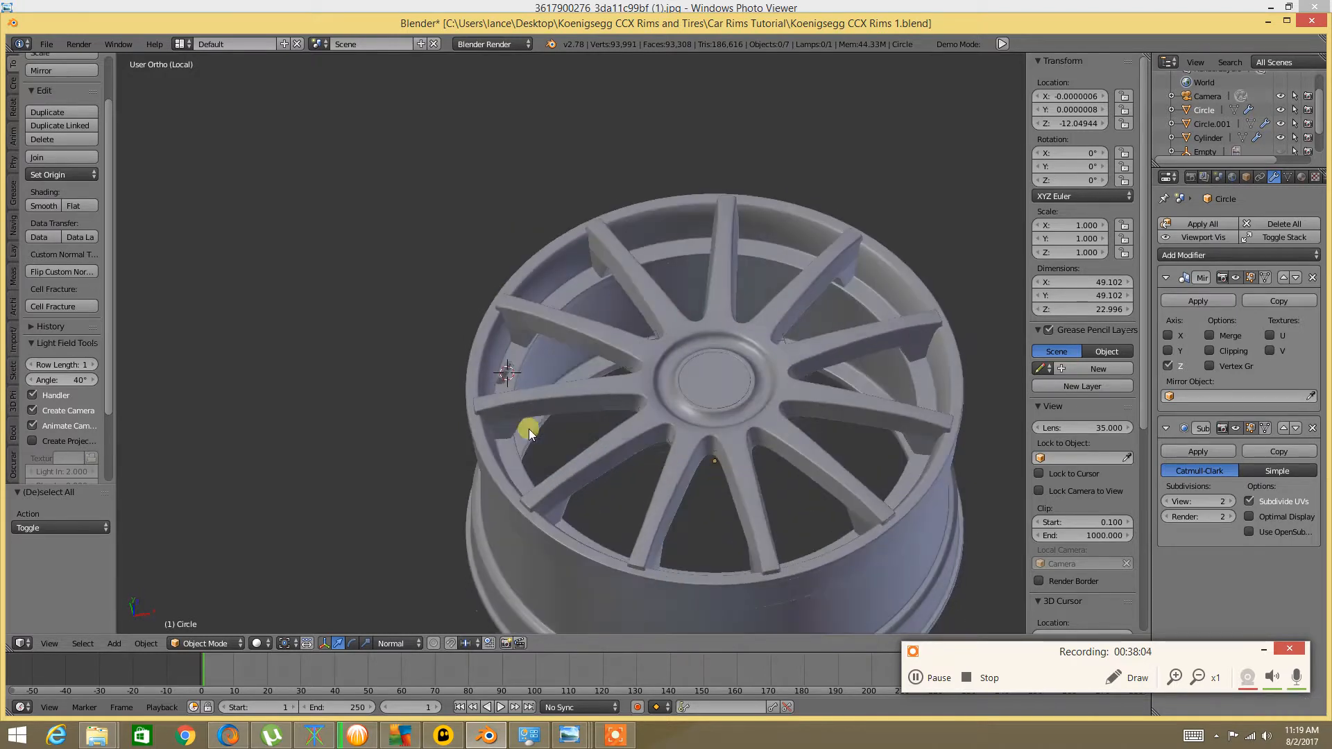
Undo back to before the valve stem was joined to the rim barrel, so it is a separate object again
key(ctrl+z)
key(ctrl+z)
key(ctrl+z)
key(ctrl+z)
key(ctrl+z)
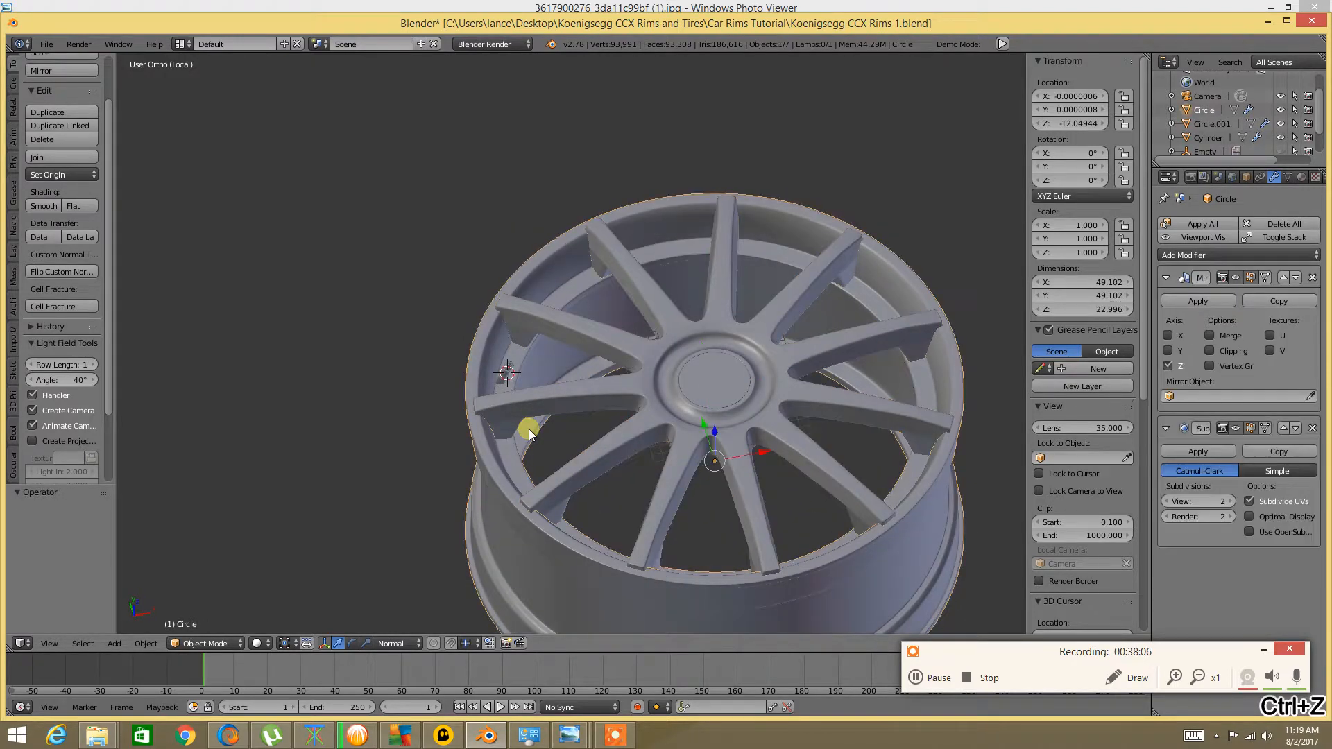
key(ctrl+z)
key(ctrl+z)
key(ctrl+z)
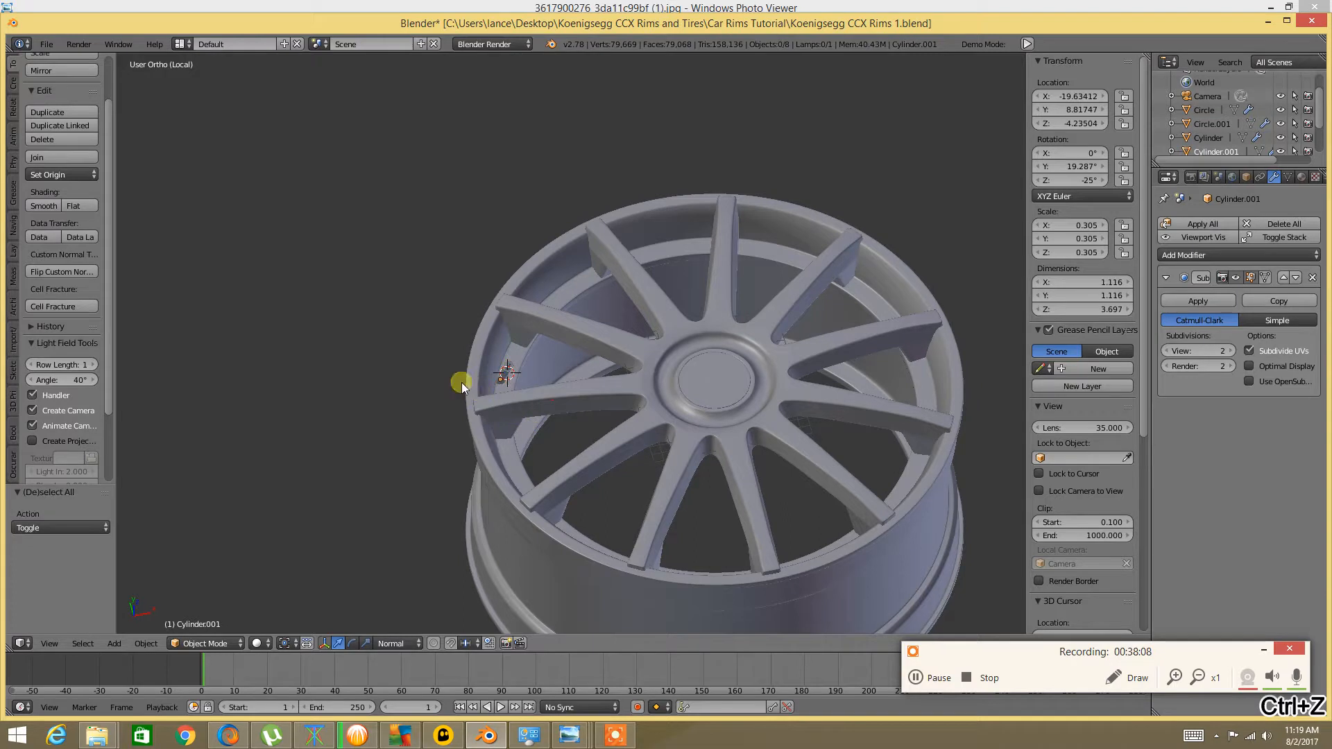
Select the rim barrel, enable Clipping and Merge in its Mirror modifier, and set the Merge Limit to 0.01
middle_drag(503, 487, 522, 458)
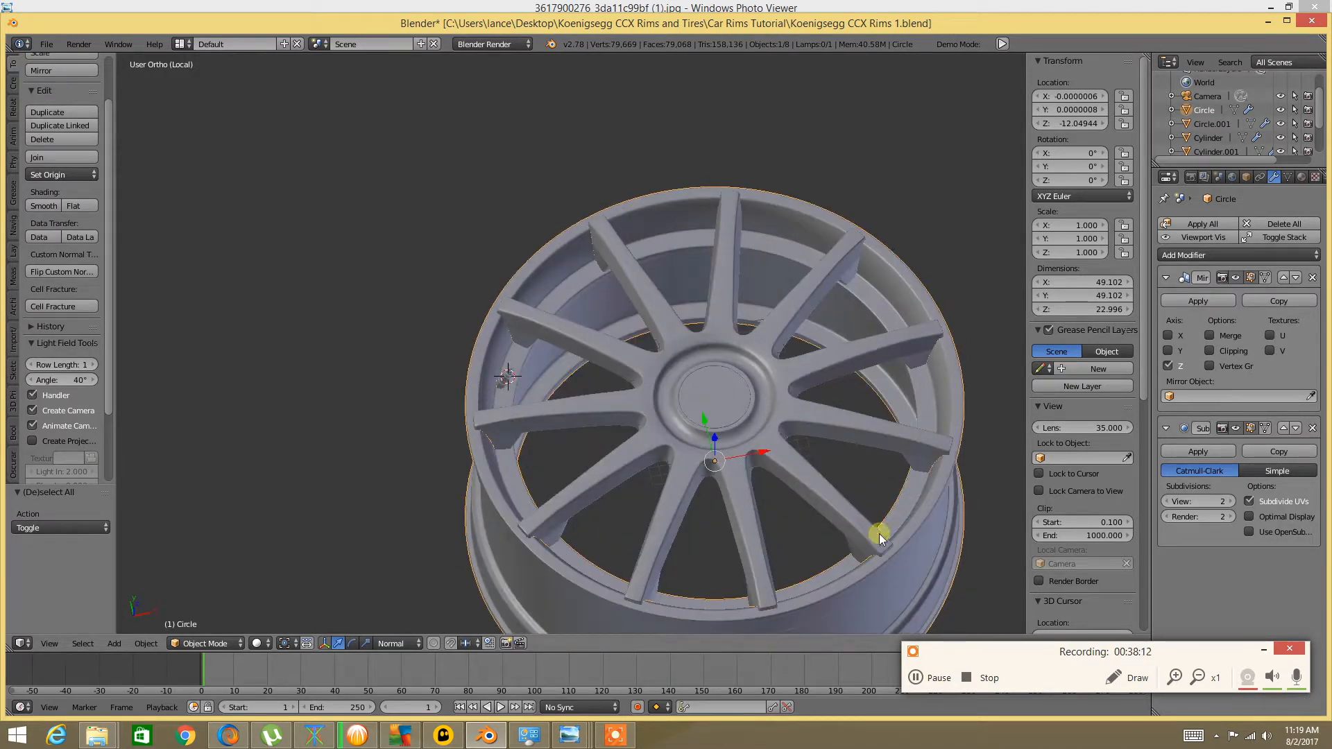
click(1209, 351)
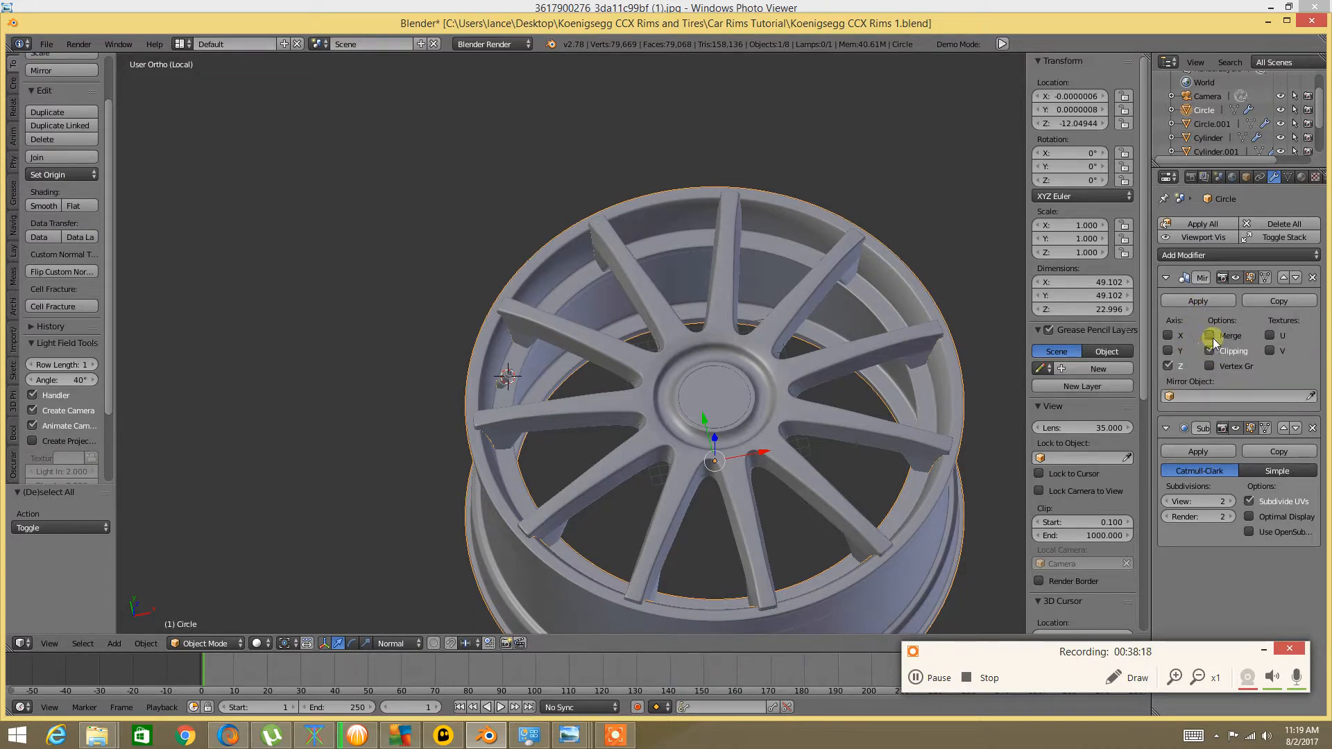
click(1210, 337)
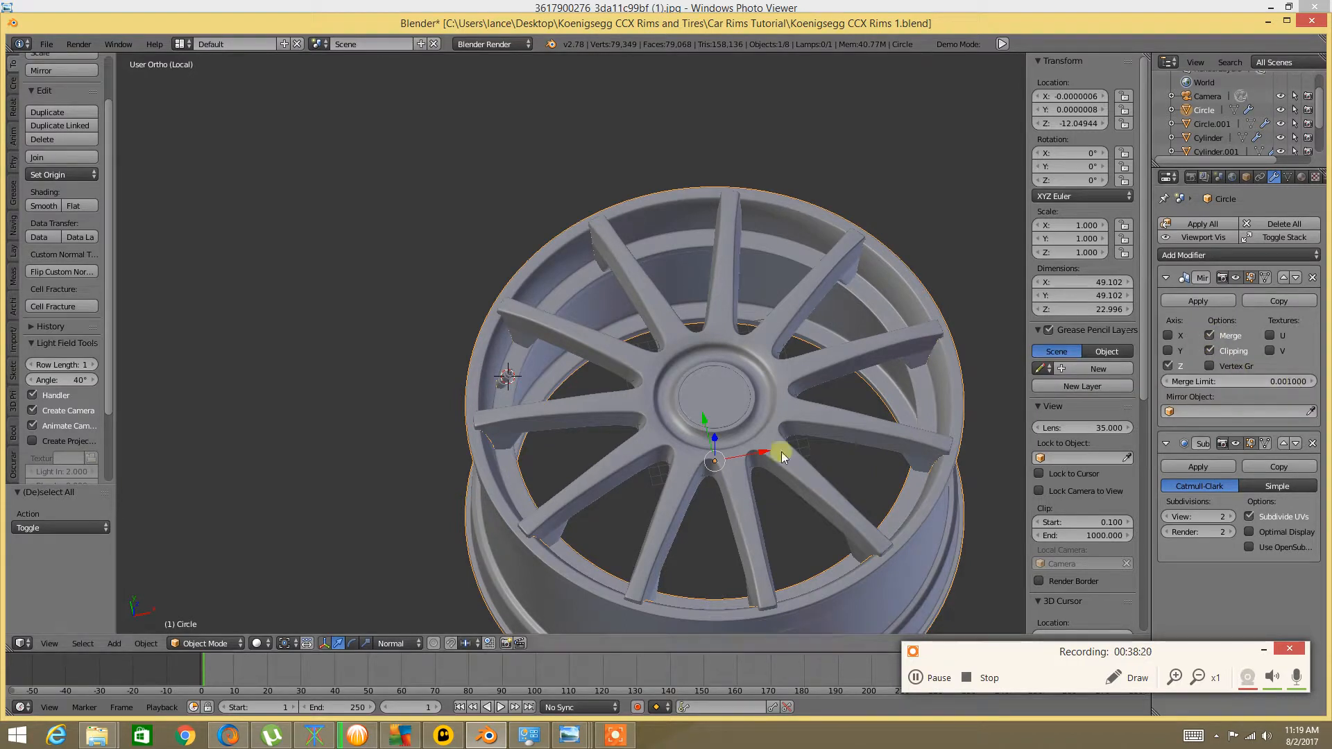
scroll(779, 452, down, 3)
middle_drag(585, 434, 685, 418)
scroll(638, 368, up, 3)
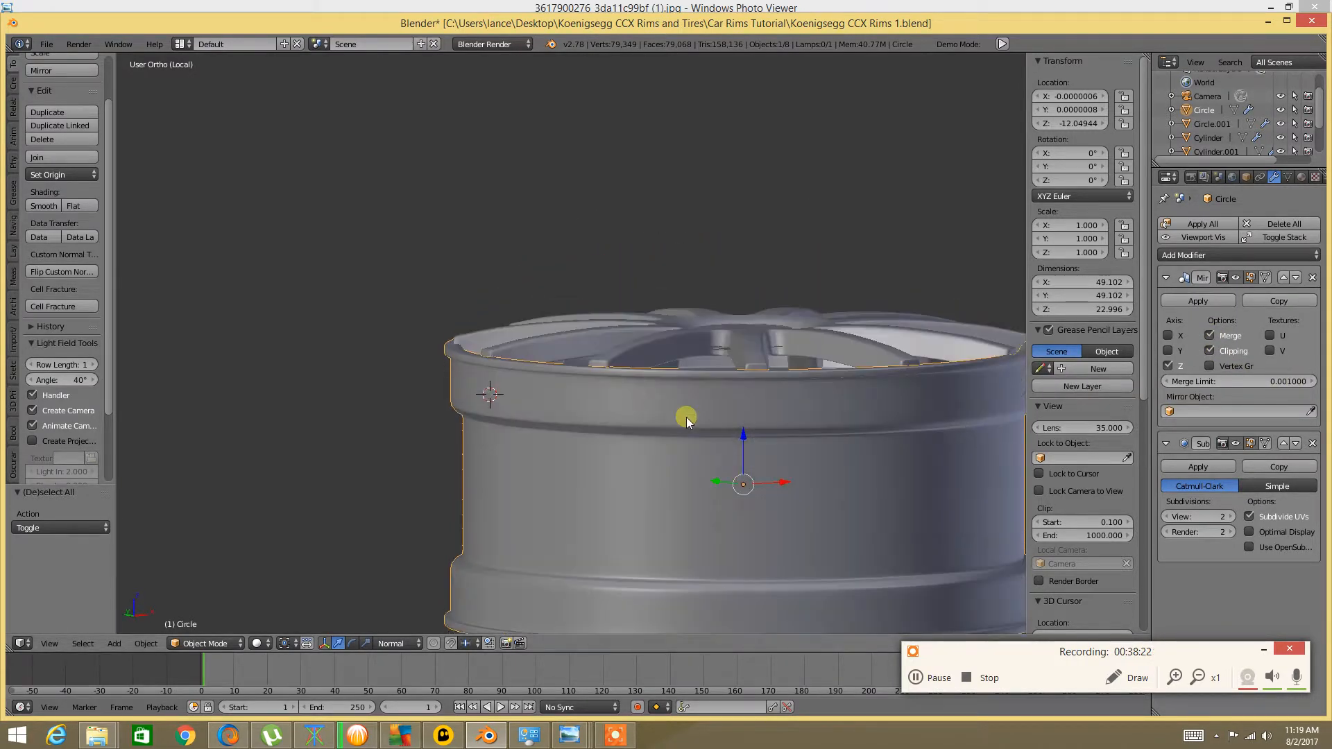
click(1288, 382)
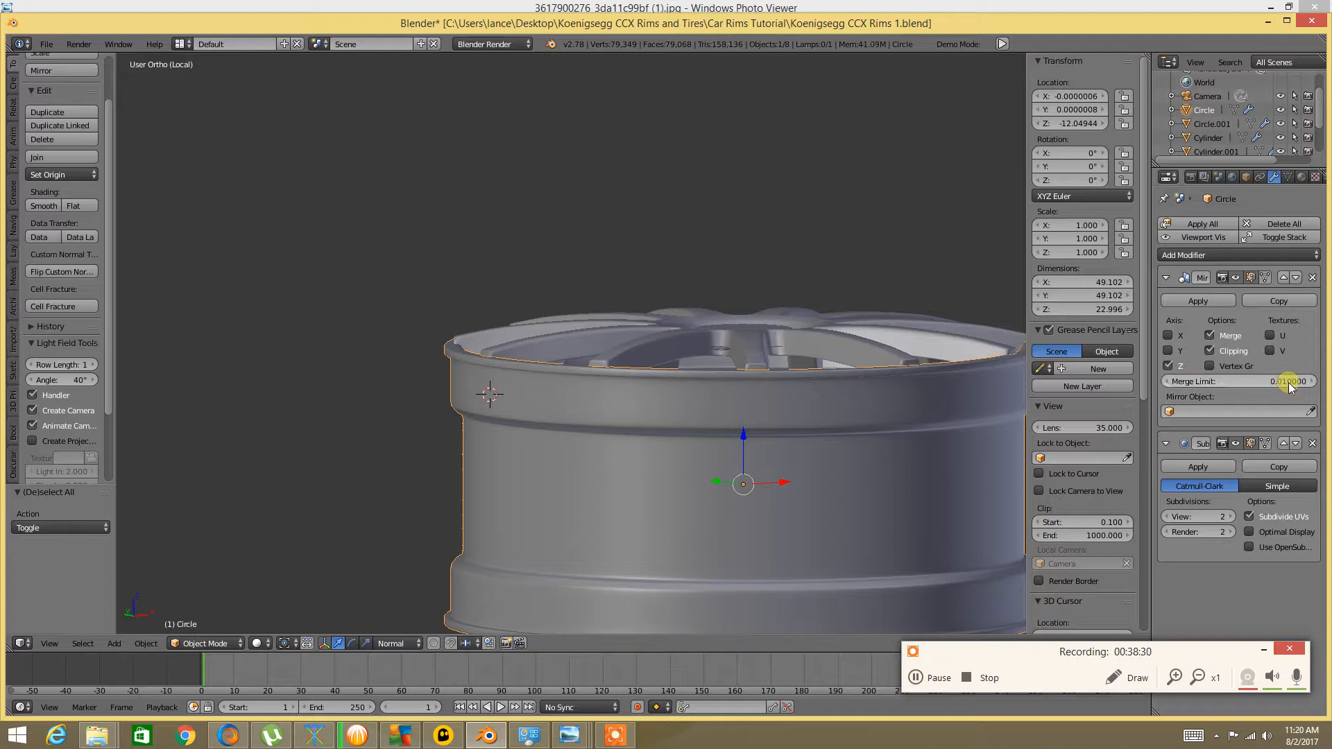
key(Return)
Show the rim barrel in wireframe and select the edge loop at its mirror seam in Edit Mode
scroll(680, 502, down, 2)
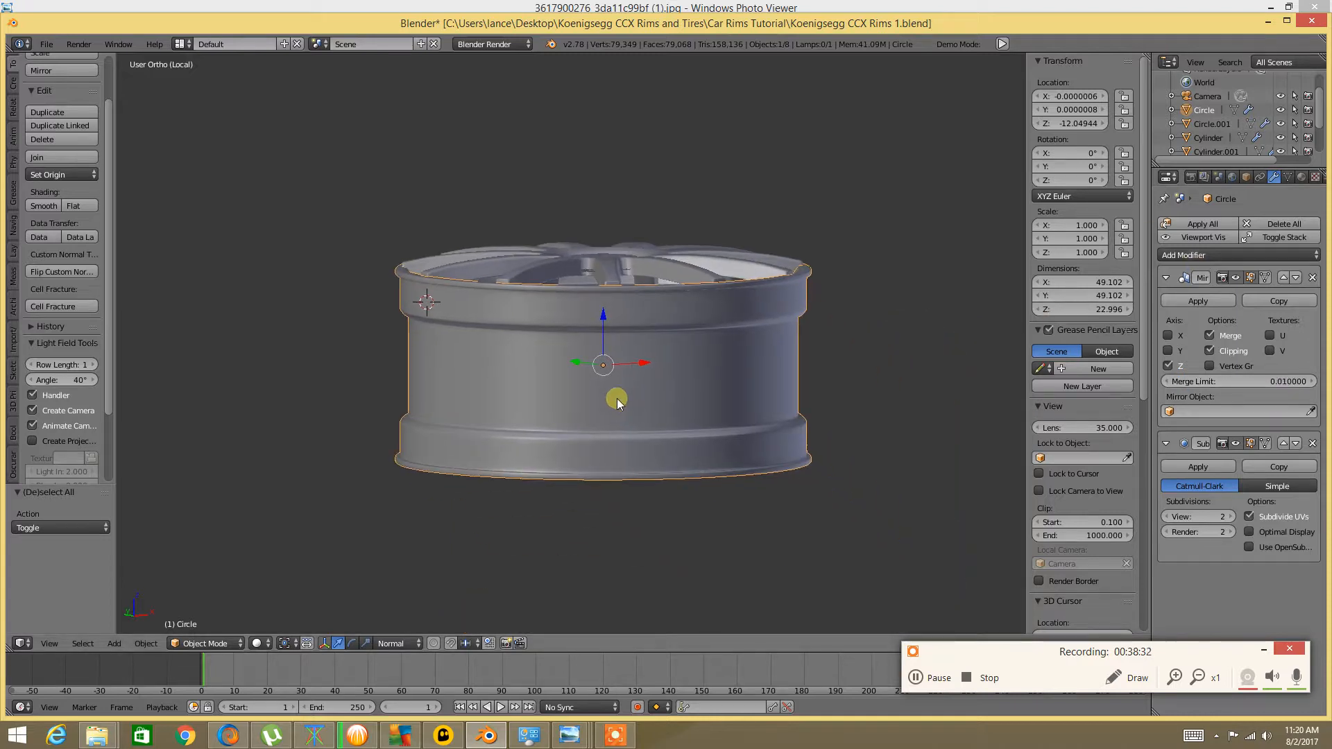
scroll(617, 398, up, 4)
key(z)
click(766, 406)
scroll(764, 404, down, 2)
middle_drag(733, 399, 683, 418)
key(Tab)
click(507, 385)
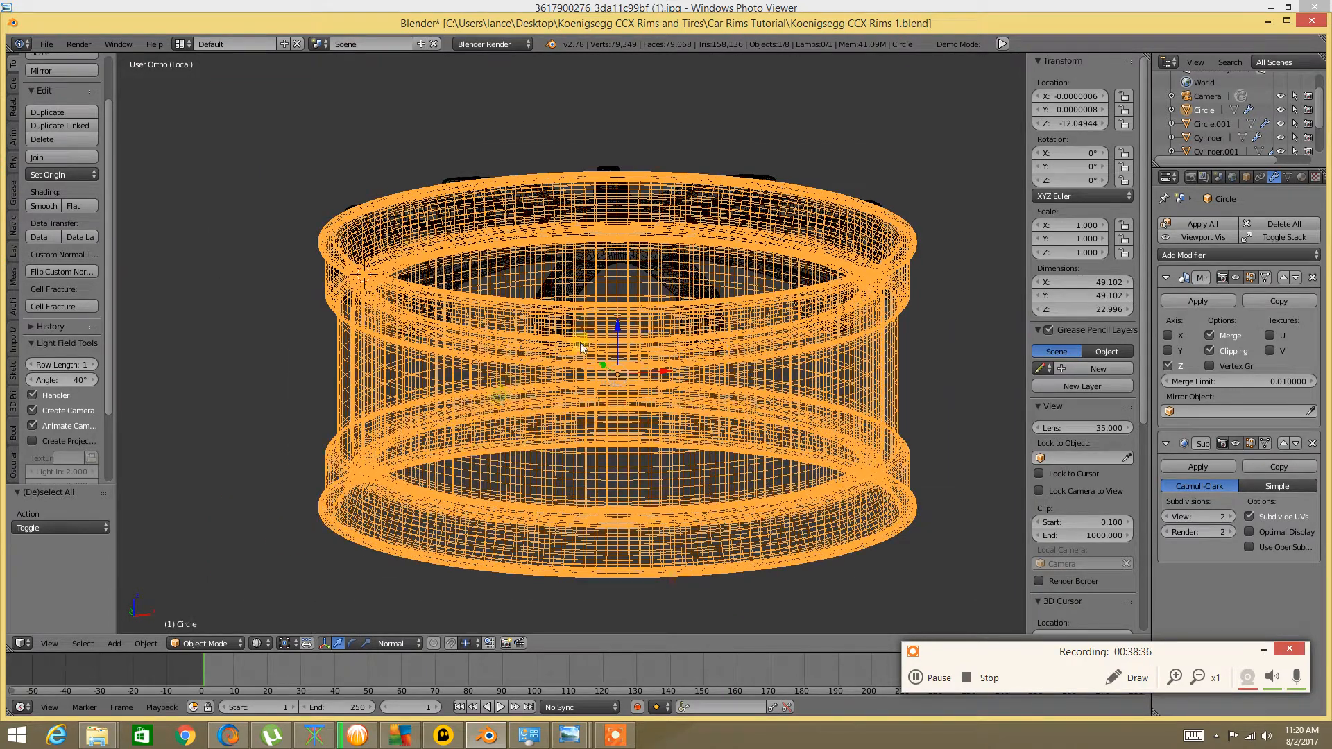
key(Tab)
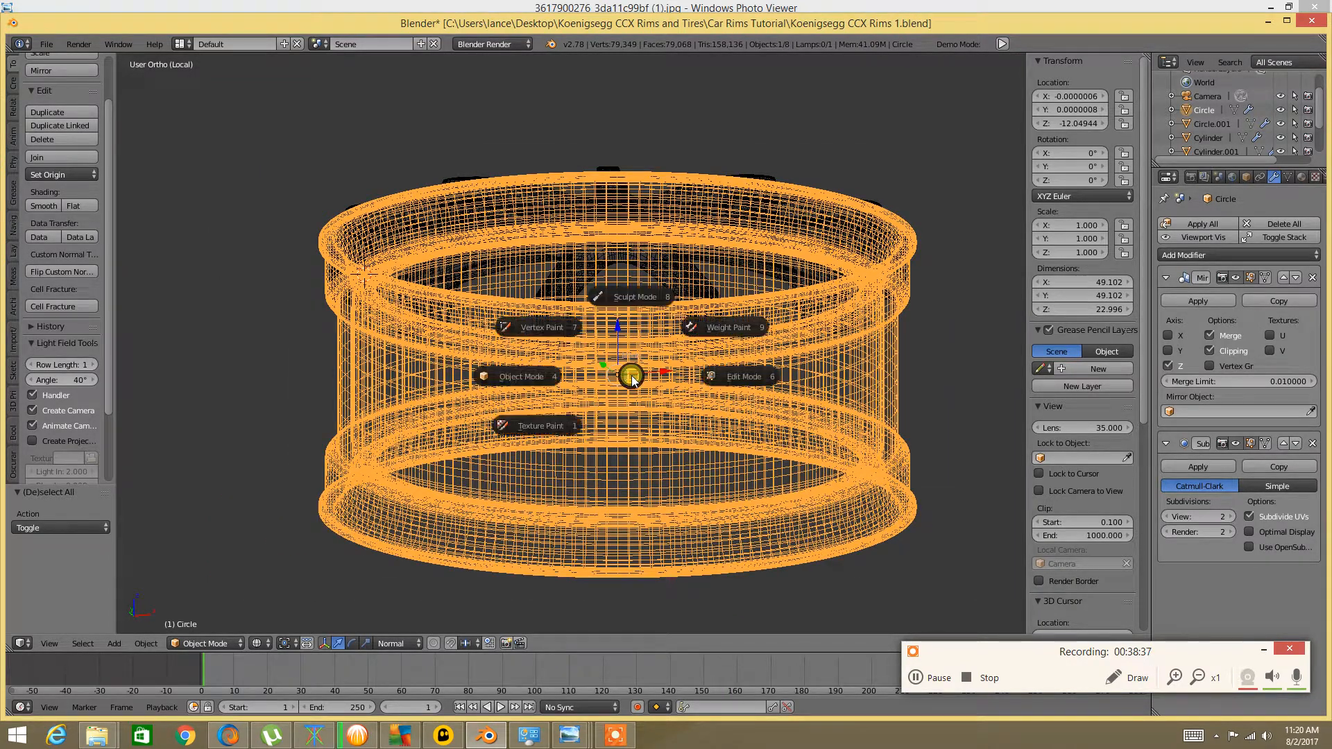
click(753, 381)
alt+click(602, 434)
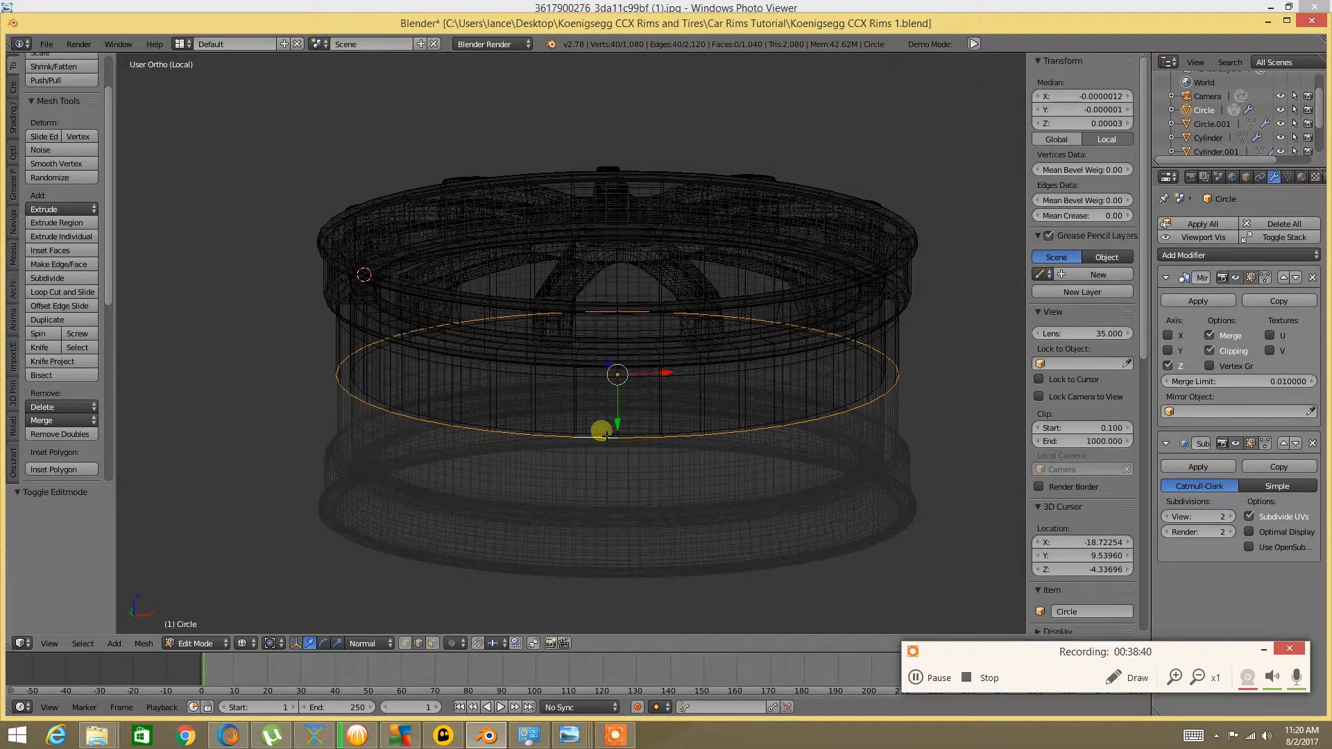
Try moving and edge-sliding the seam loops, cancel the transform, deselect everything, and return to Object Mode
key(g)
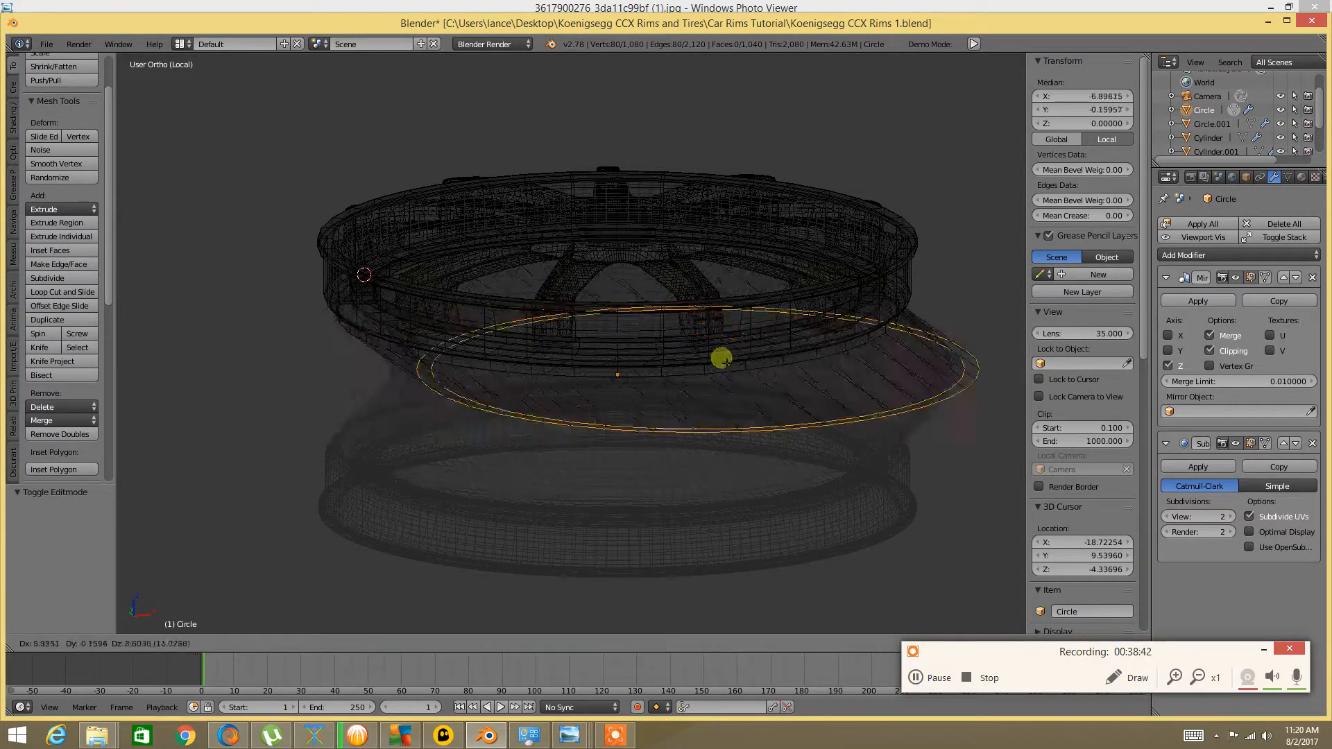
key(g)
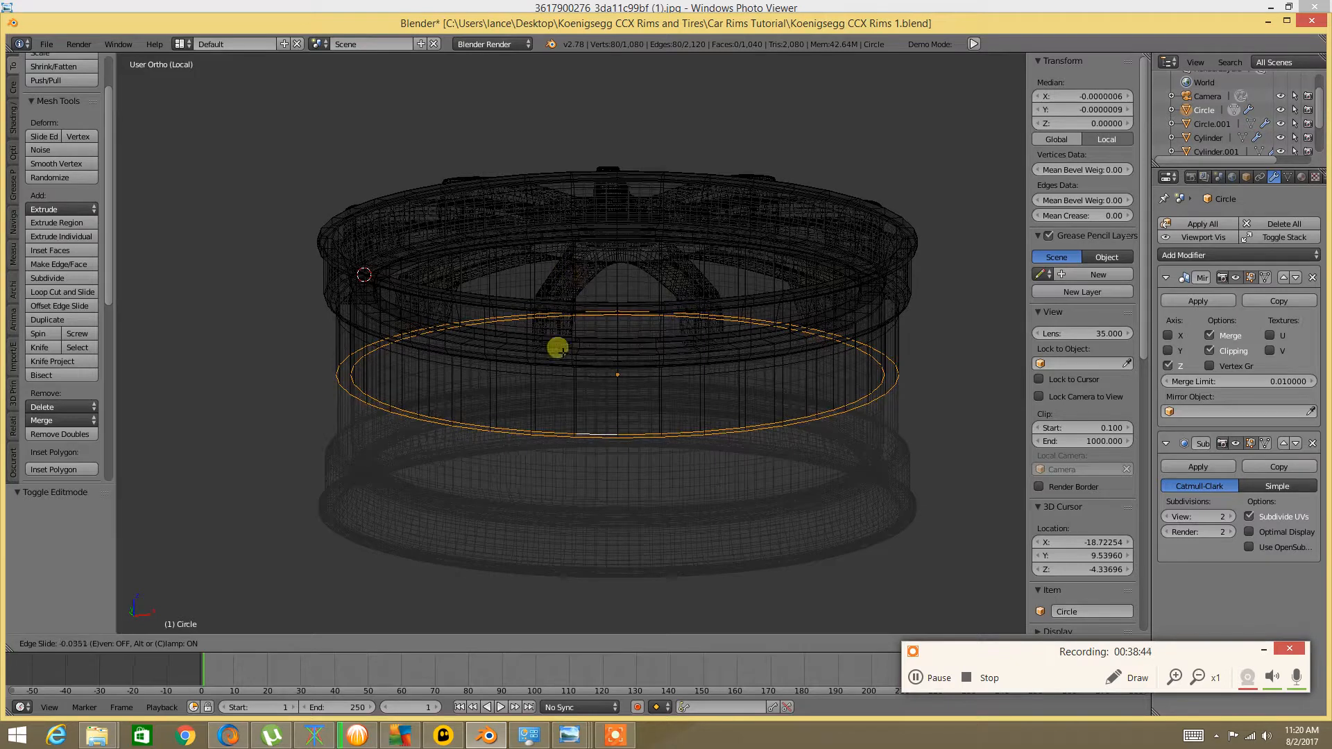
key(g)
right_click(524, 292)
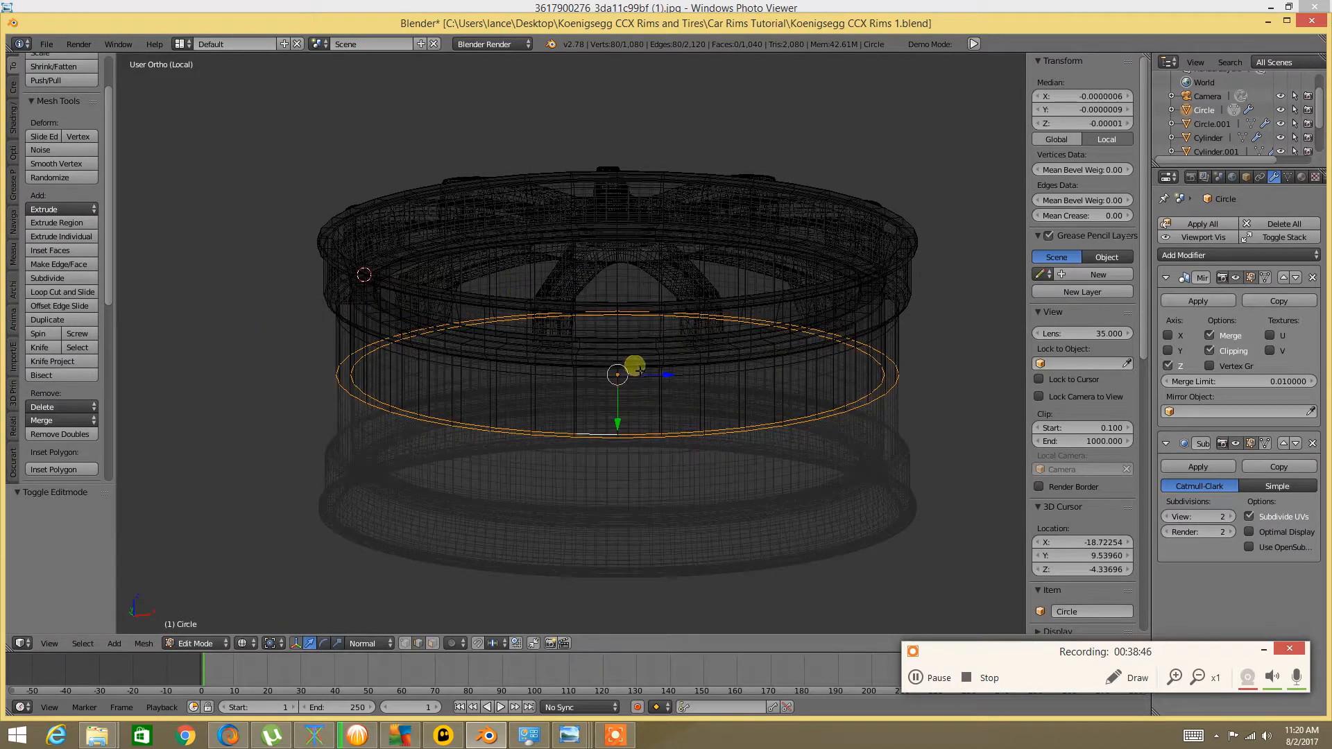
key(a)
key(Tab)
click(485, 383)
Apply the rim barrel's Mirror modifier and deselect everything
scroll(326, 236, down, 3)
middle_drag(348, 222, 359, 294)
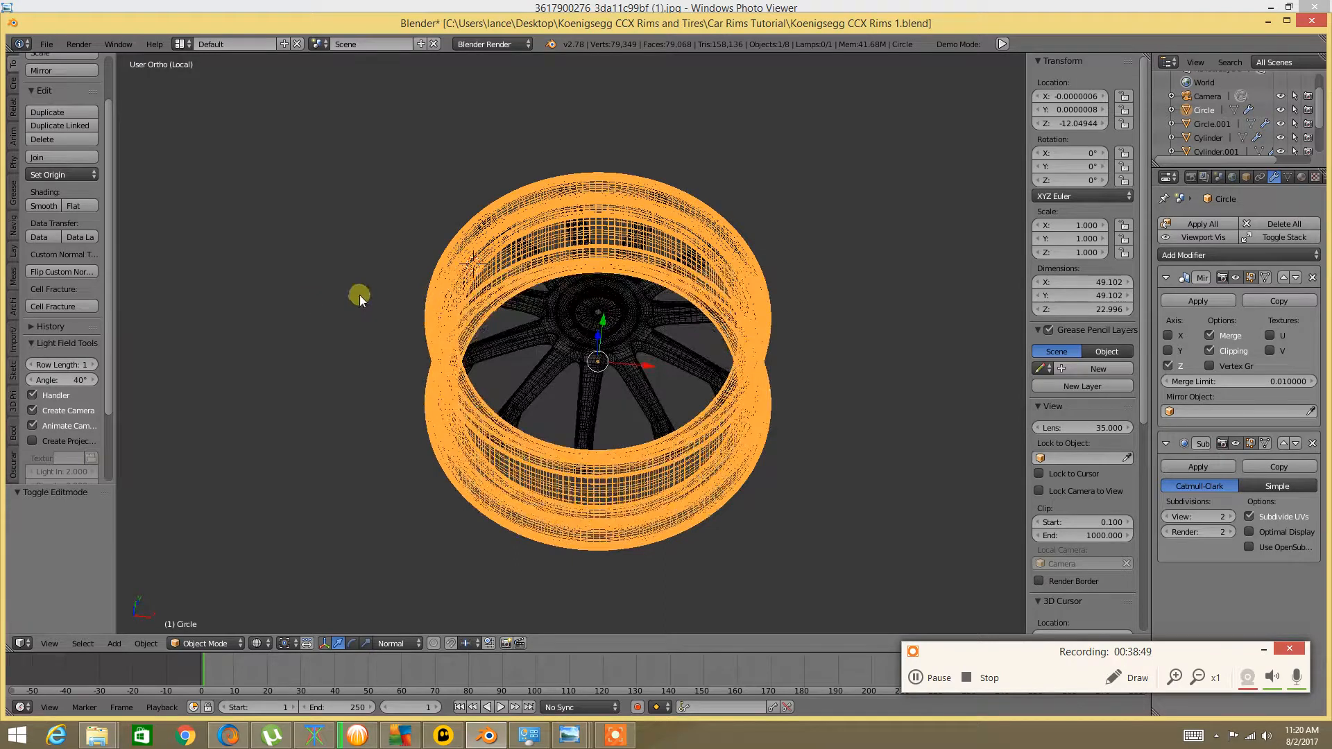
click(1189, 302)
scroll(708, 409, up, 2)
key(Tab)
click(390, 443)
middle_drag(455, 440, 480, 427)
key(a)
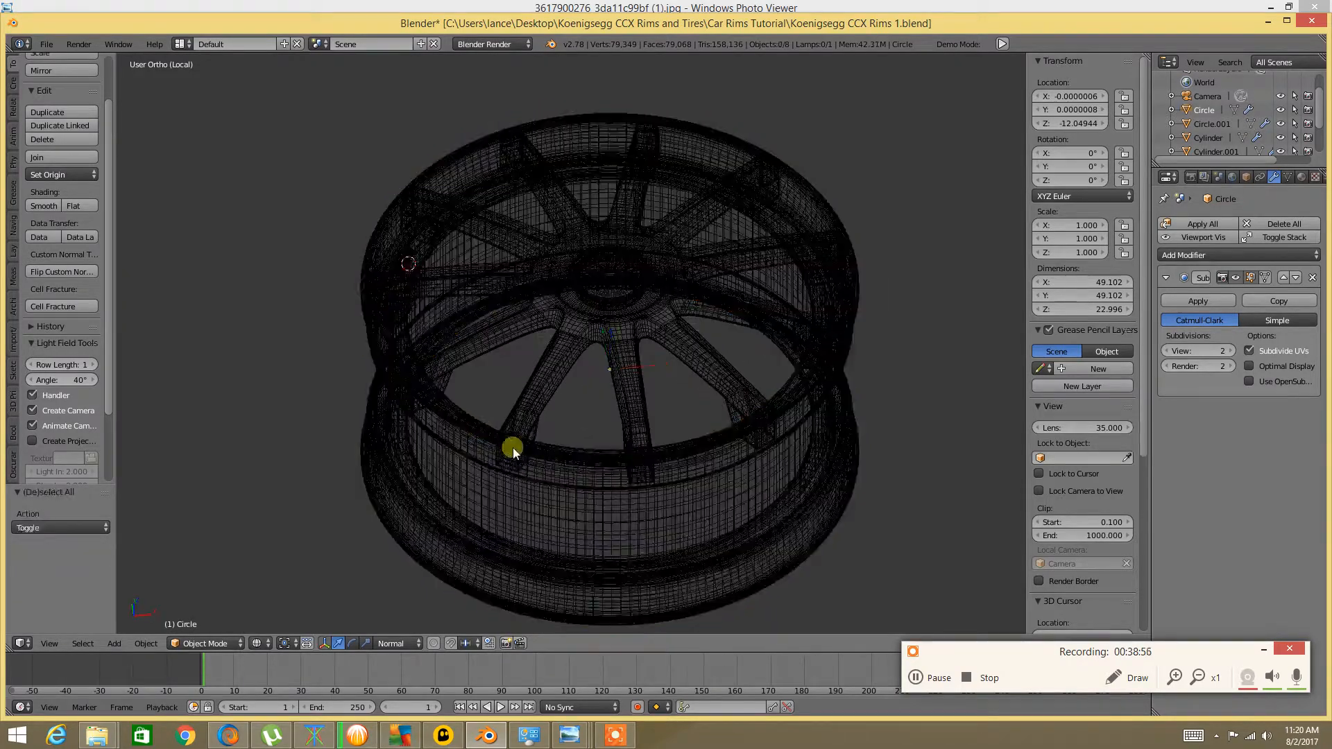
Return the view to solid shading and join the valve stem to the rim barrel as one object
right_click(511, 468)
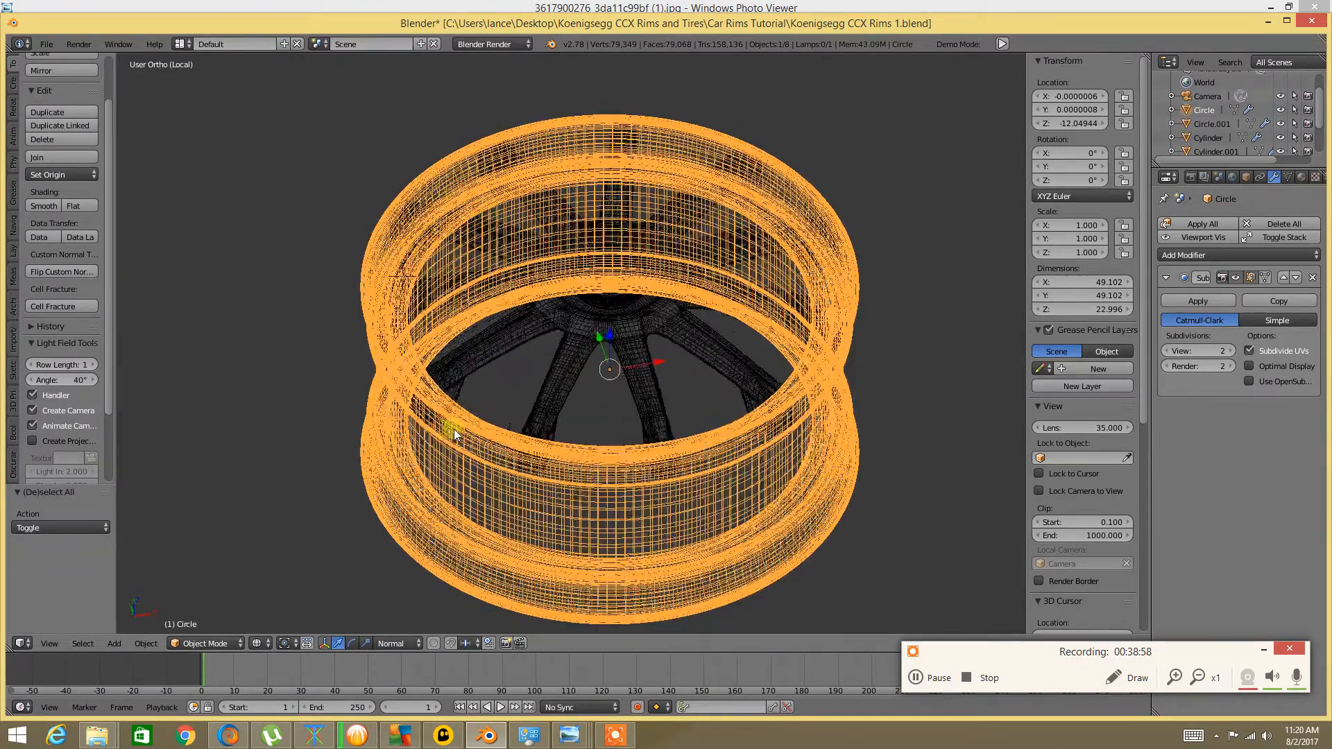
scroll(501, 415, up, 2)
mouse_move(501, 415)
middle_down()
mouse_move(507, 397)
mouse_move(487, 400)
mouse_move(511, 372)
mouse_move(470, 460)
mouse_move(376, 472)
middle_up()
key(z)
click(480, 473)
key(a)
right_click(360, 359)
shift+right_click(312, 360)
key(ctrl+j)
key(a)
Join the spokes to the rim barrel as one object and deselect everything
scroll(312, 358, down, 1)
scroll(380, 347, down, 3)
middle_drag(315, 361, 408, 335)
scroll(451, 364, up, 3)
middle_drag(492, 388, 515, 376)
right_click(514, 376)
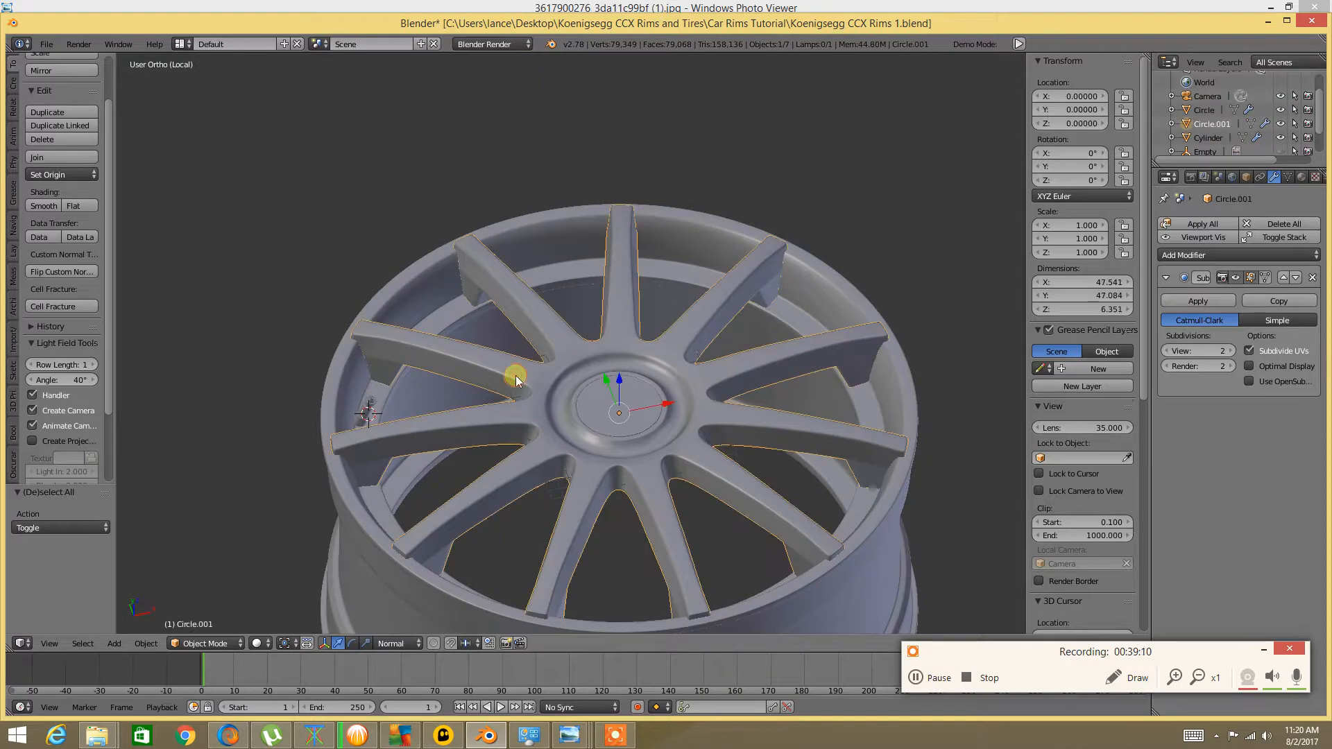
shift+right_click(357, 394)
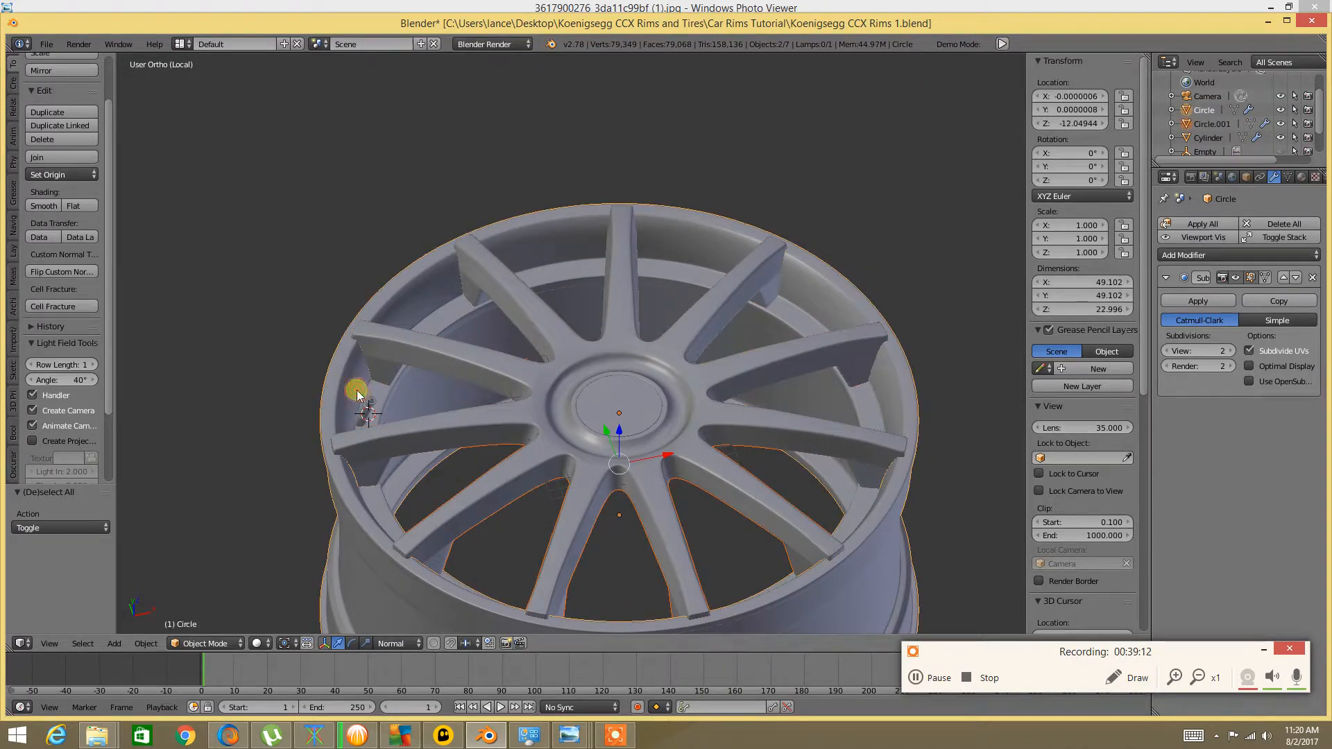
key(ctrl+j)
key(a)
scroll(357, 391, down, 3)
middle_drag(372, 386, 374, 365)
Select the joined rim and test-move it to check that all its parts move together, cancelling the move
right_click(546, 506)
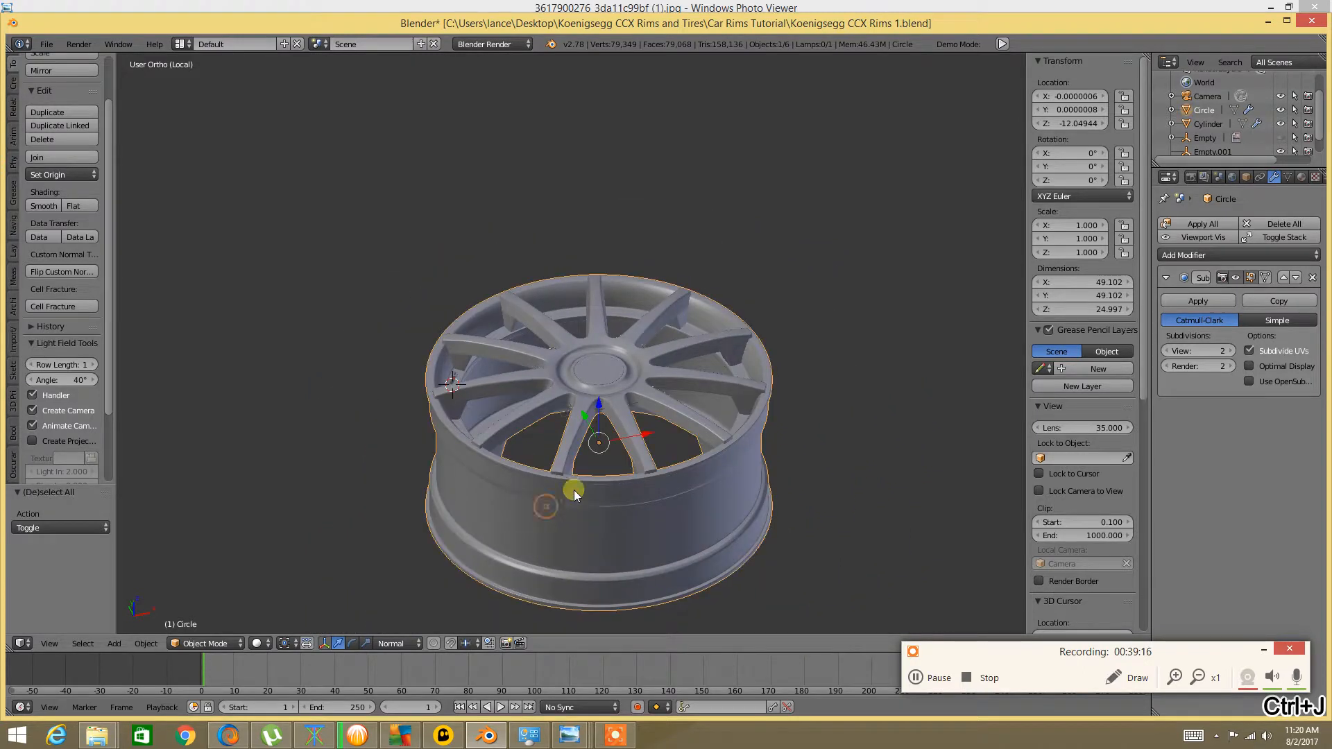
key(g)
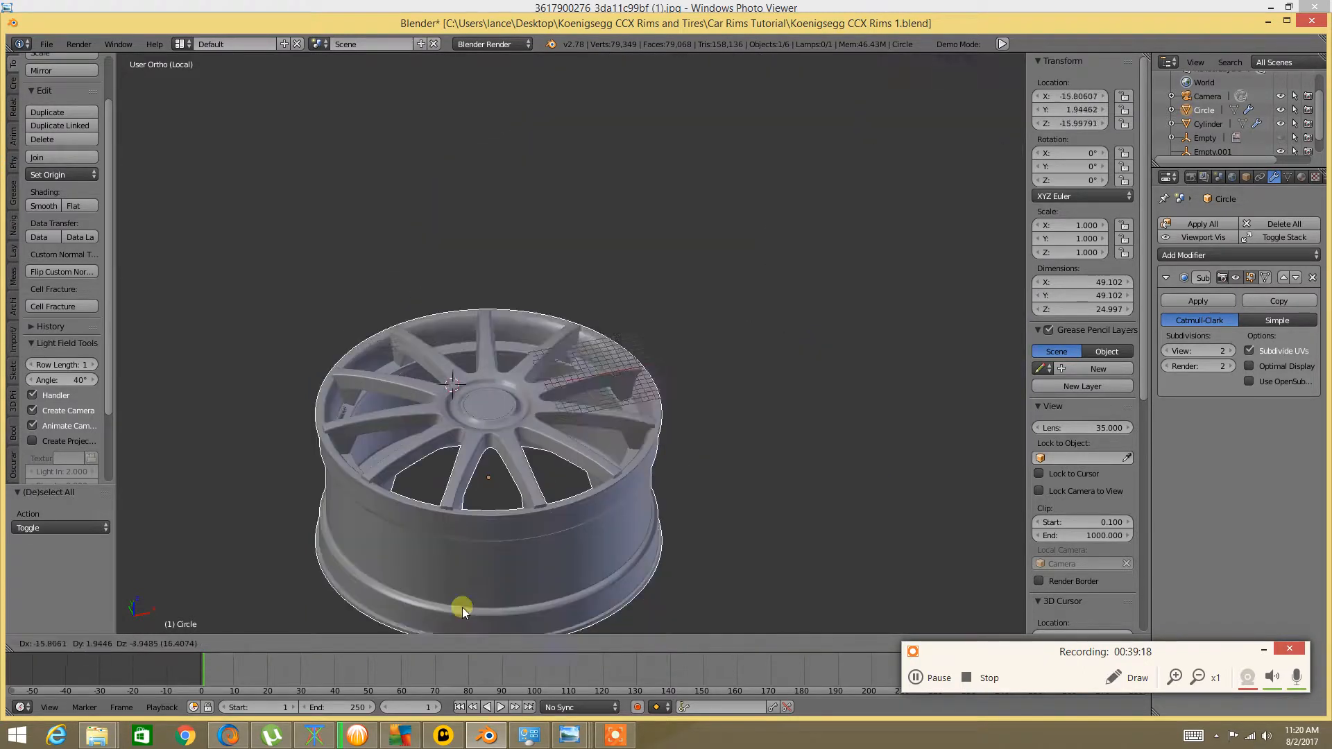
right_click(690, 88)
middle_drag(649, 194, 605, 228)
scroll(601, 281, up, 2)
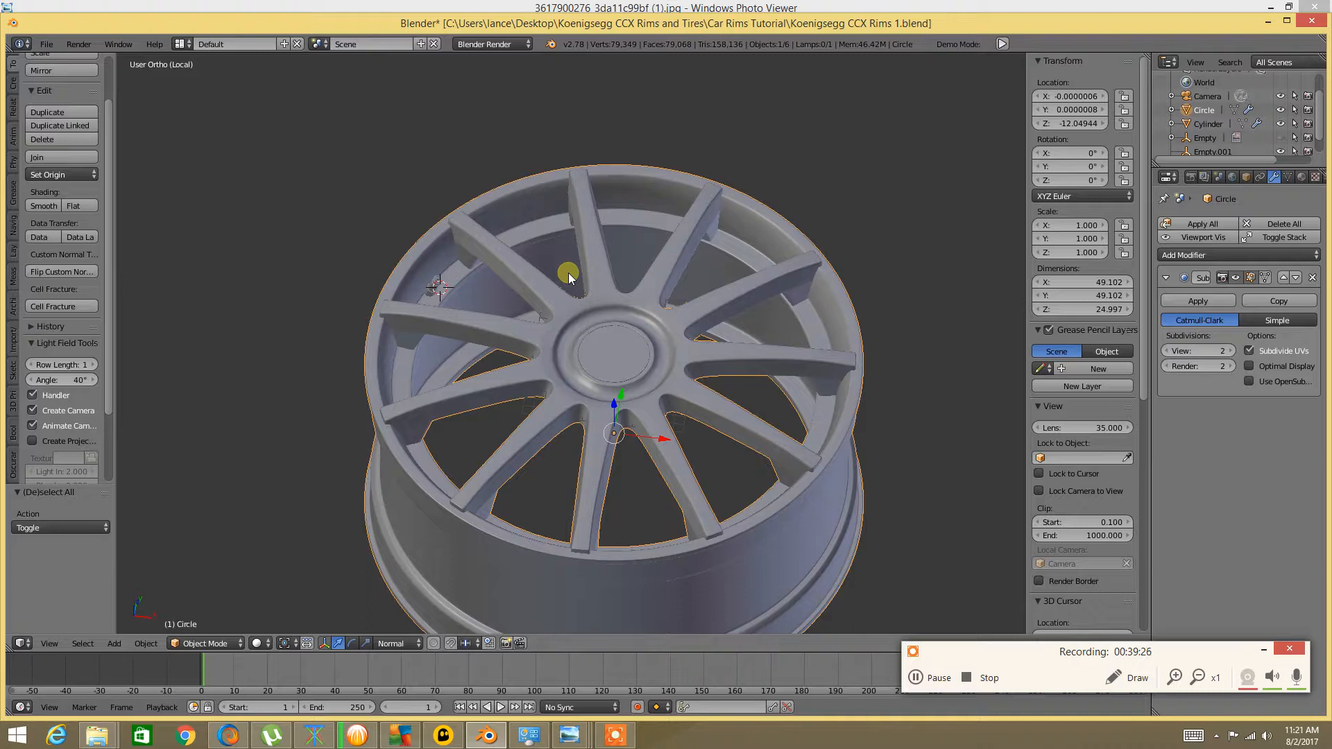
Try a View level of 1 on the rim's Subdivision Surface modifier, inspect the shading, and restore the level to 2
click(1167, 350)
scroll(520, 321, up, 3)
scroll(519, 320, down, 4)
middle_drag(519, 320, 533, 290)
key(g)
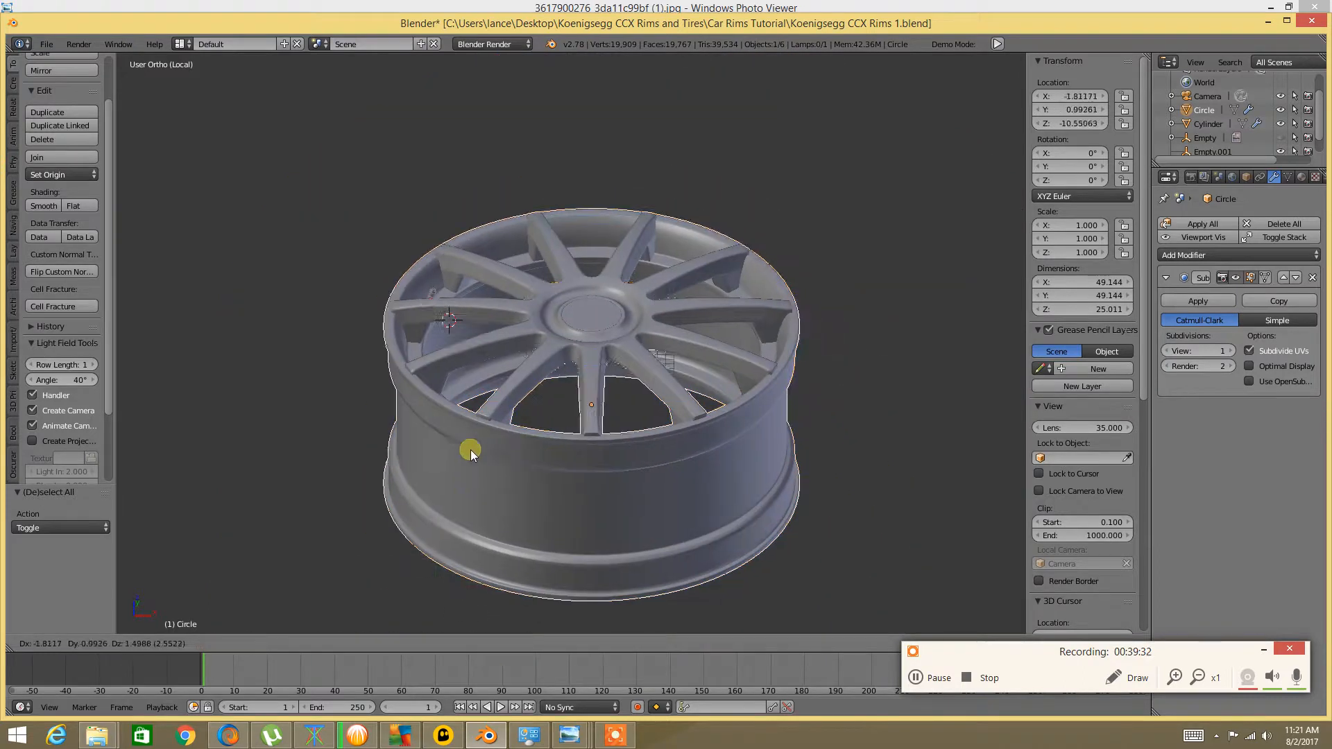
right_click(532, 554)
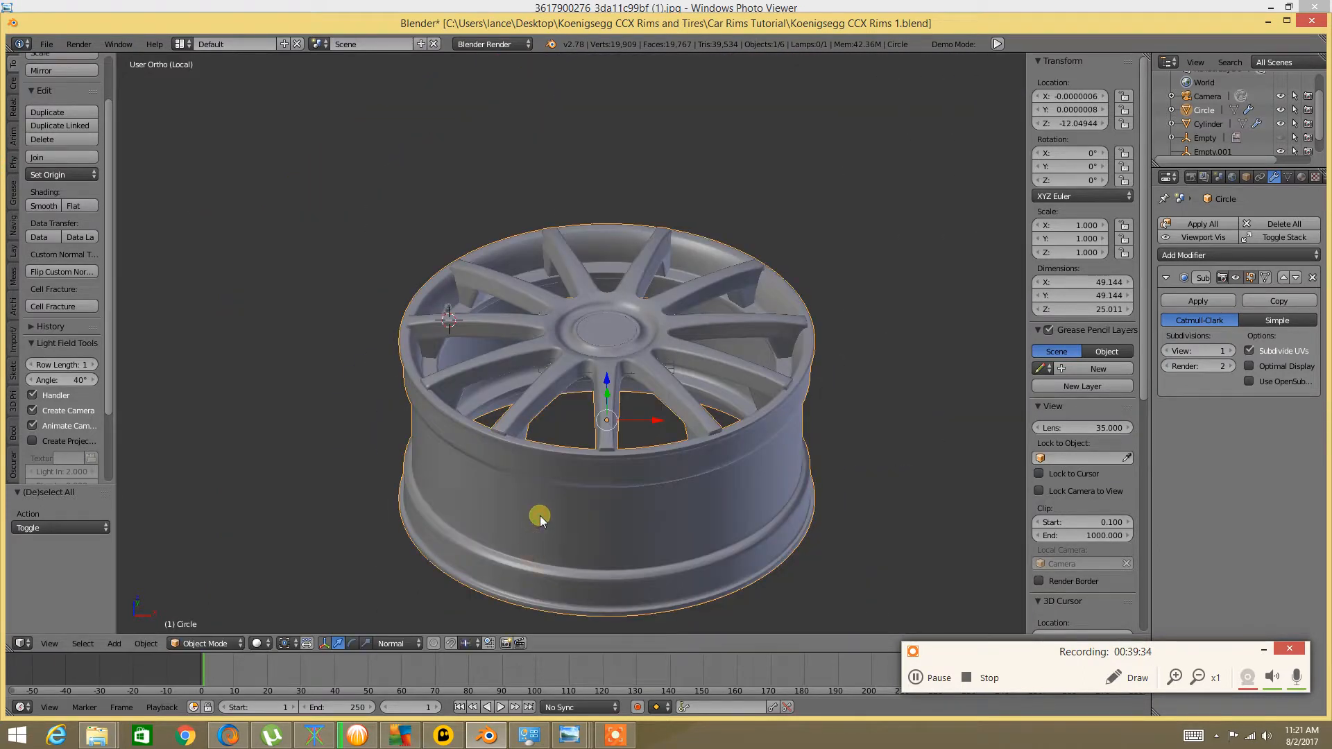
middle_drag(716, 395, 666, 363)
scroll(629, 387, up, 5)
scroll(668, 376, down, 4)
scroll(686, 373, up, 4)
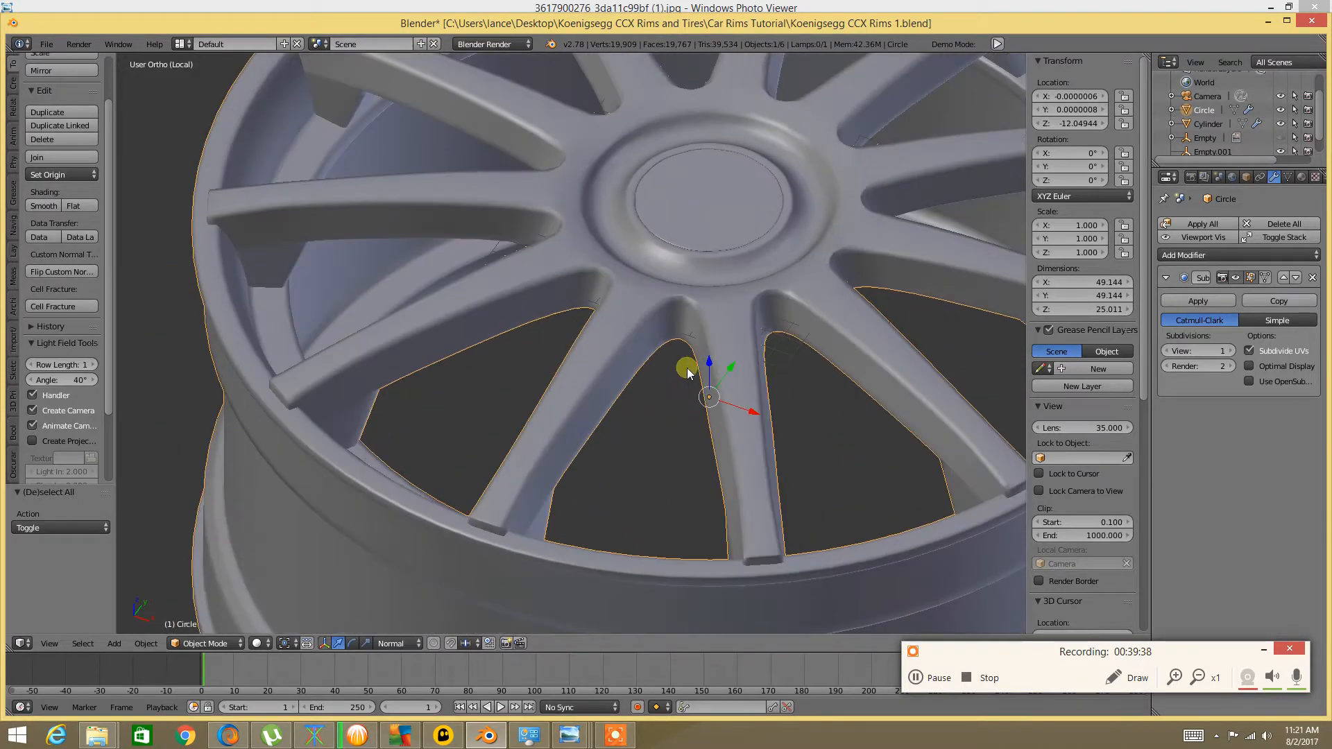
click(1229, 351)
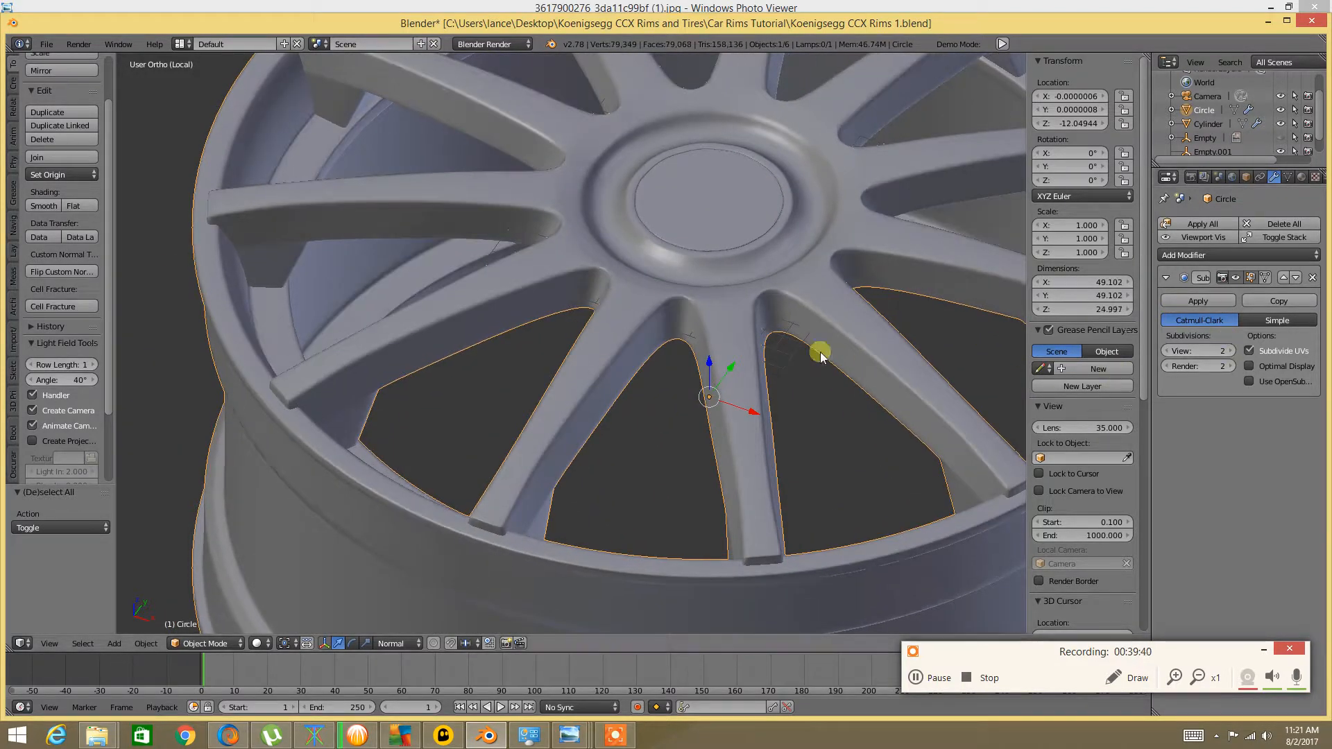
Deselect the rim and examine its spokes, hub and valve stem from several angles
scroll(817, 351, down, 5)
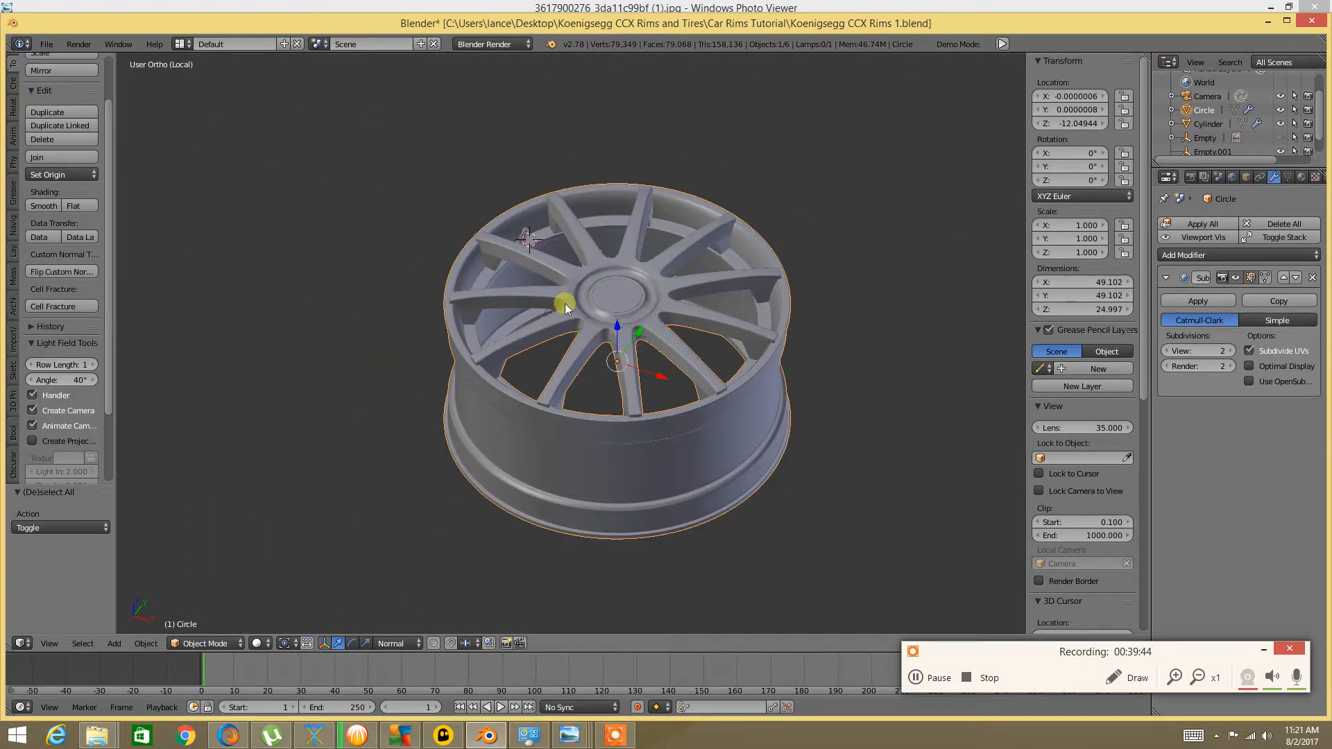
scroll(644, 280, up, 4)
middle_drag(644, 278, 630, 315)
scroll(630, 315, down, 3)
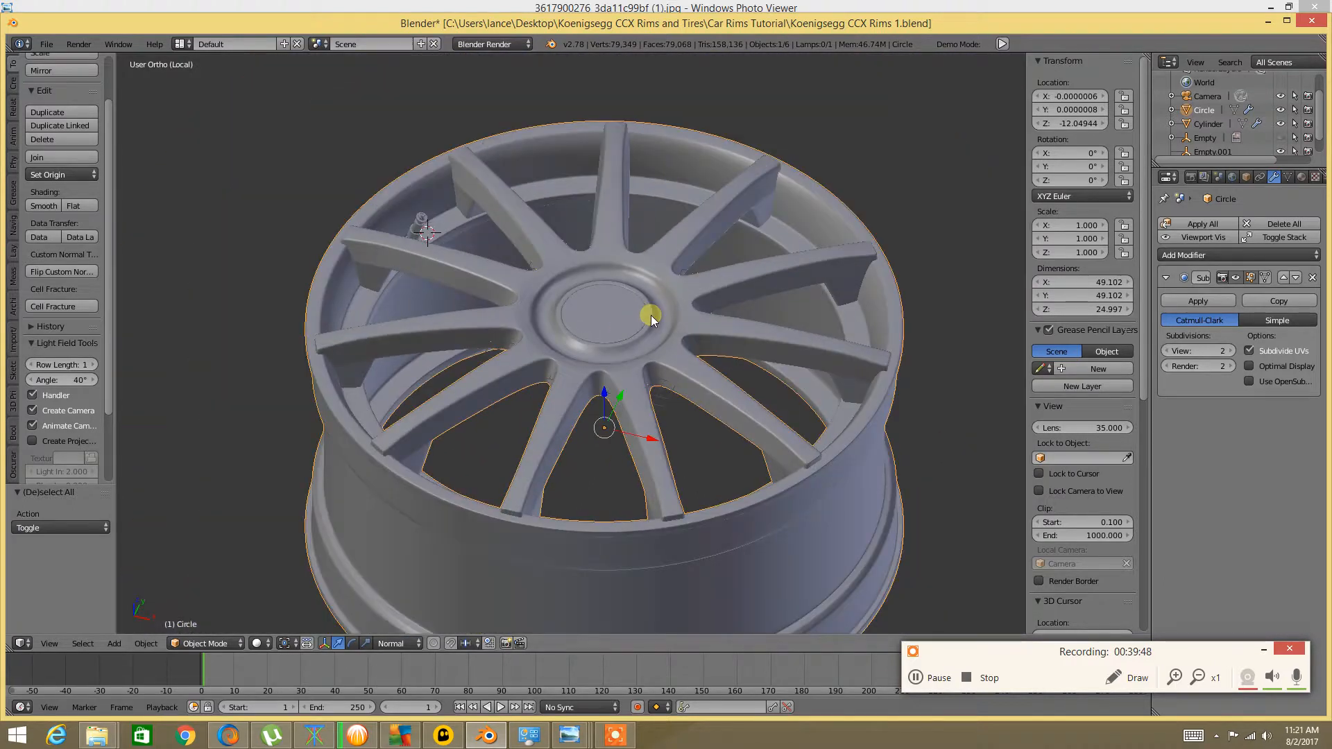
key(a)
scroll(651, 315, down, 4)
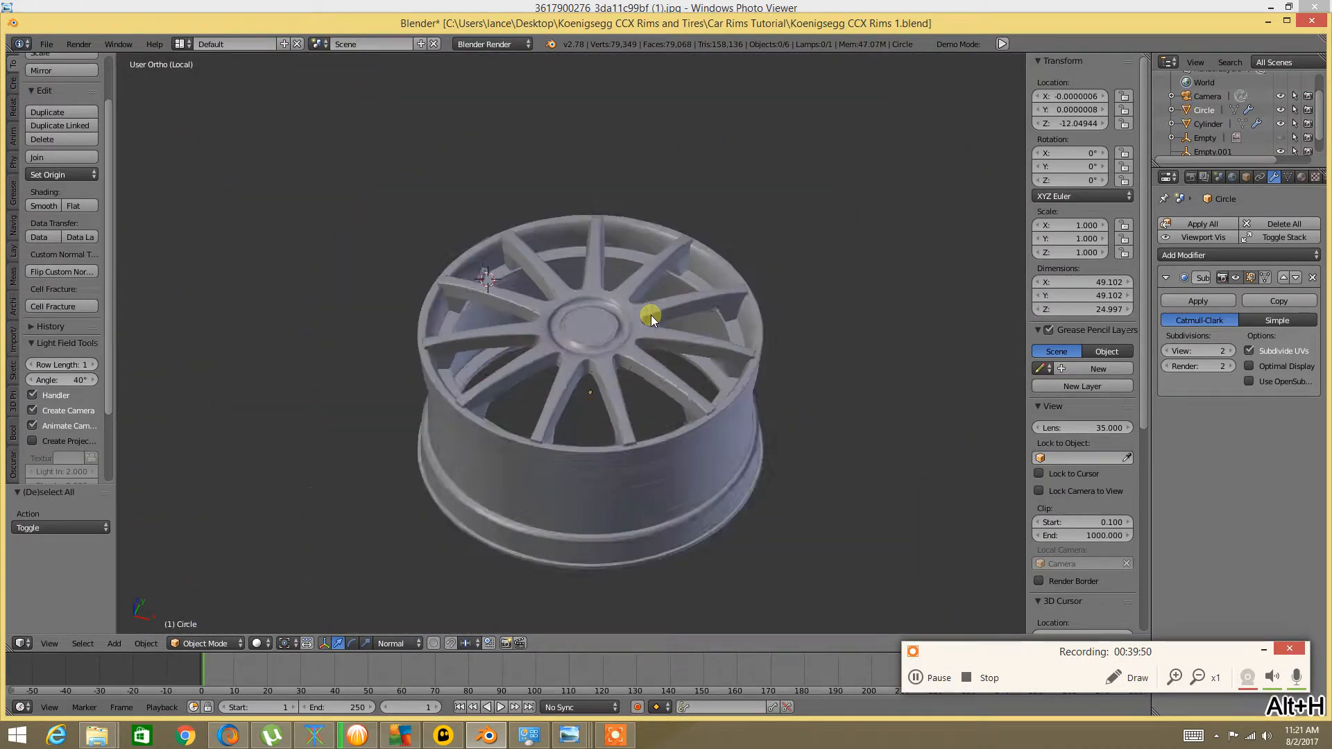
scroll(617, 376, up, 4)
middle_drag(591, 412, 406, 395)
scroll(431, 356, up, 3)
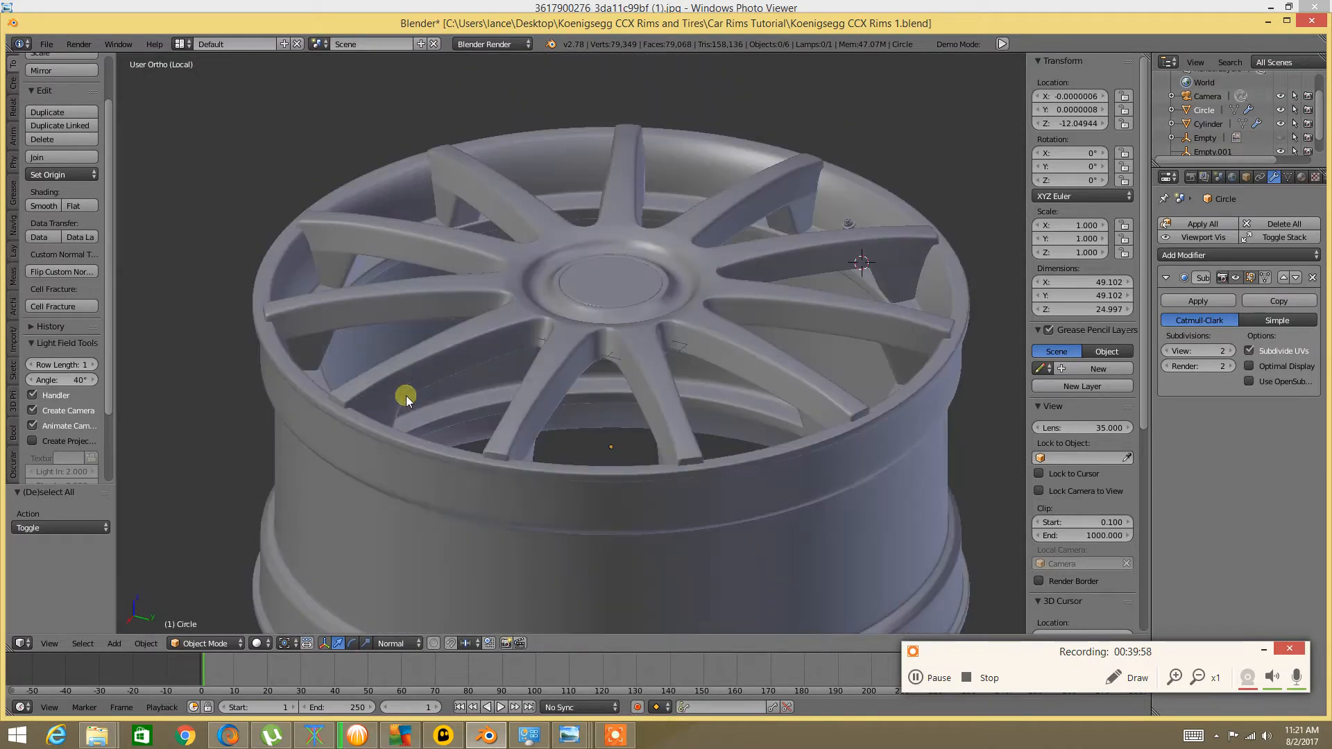
scroll(406, 396, down, 1)
middle_drag(482, 294, 523, 322)
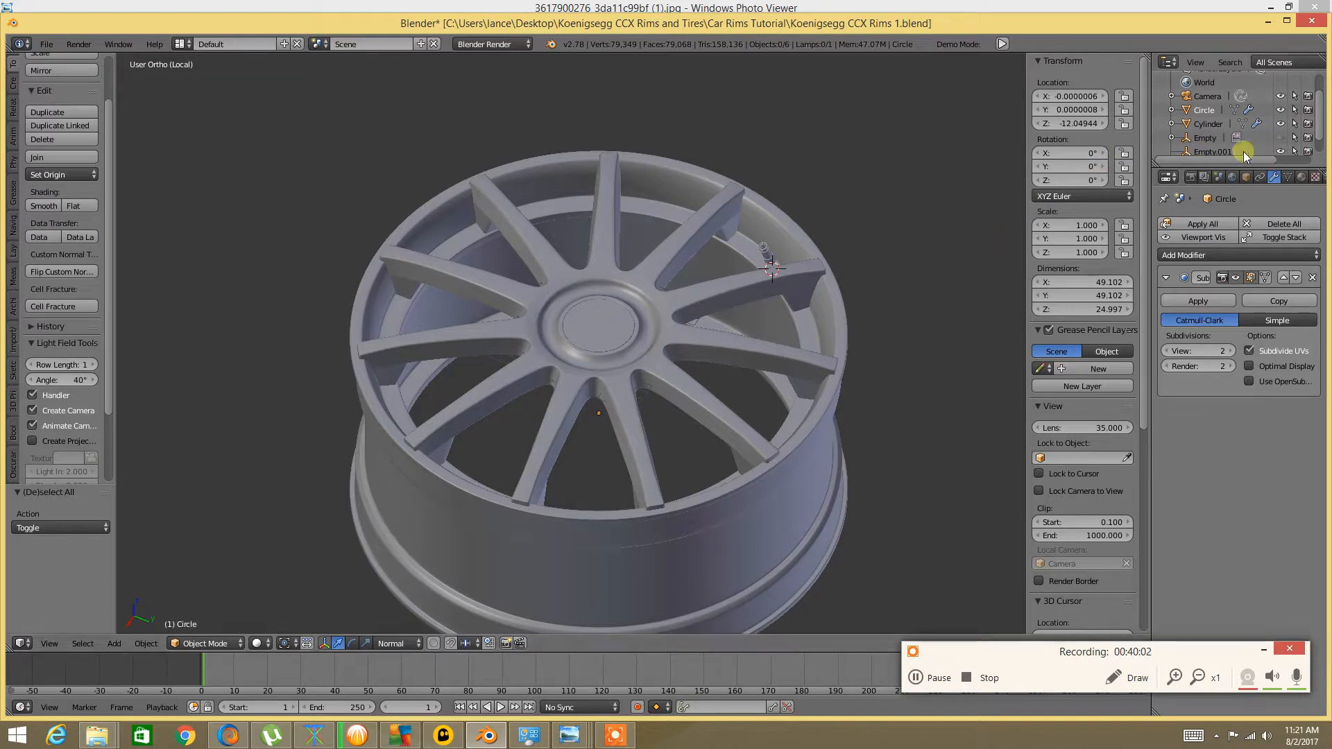
Enlarge the Outliner, select the object named Empty, and toggle its viewport visibility
drag(1243, 164, 1246, 351)
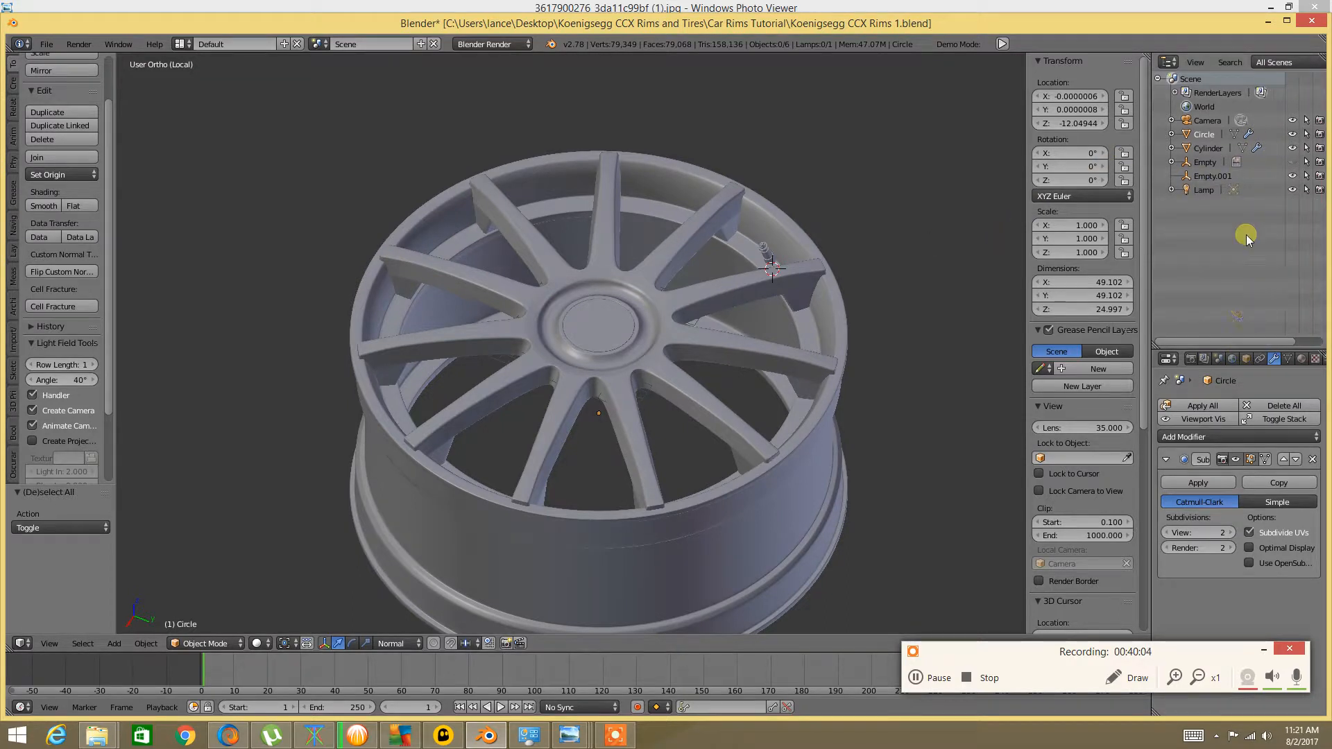
click(1209, 164)
click(1292, 162)
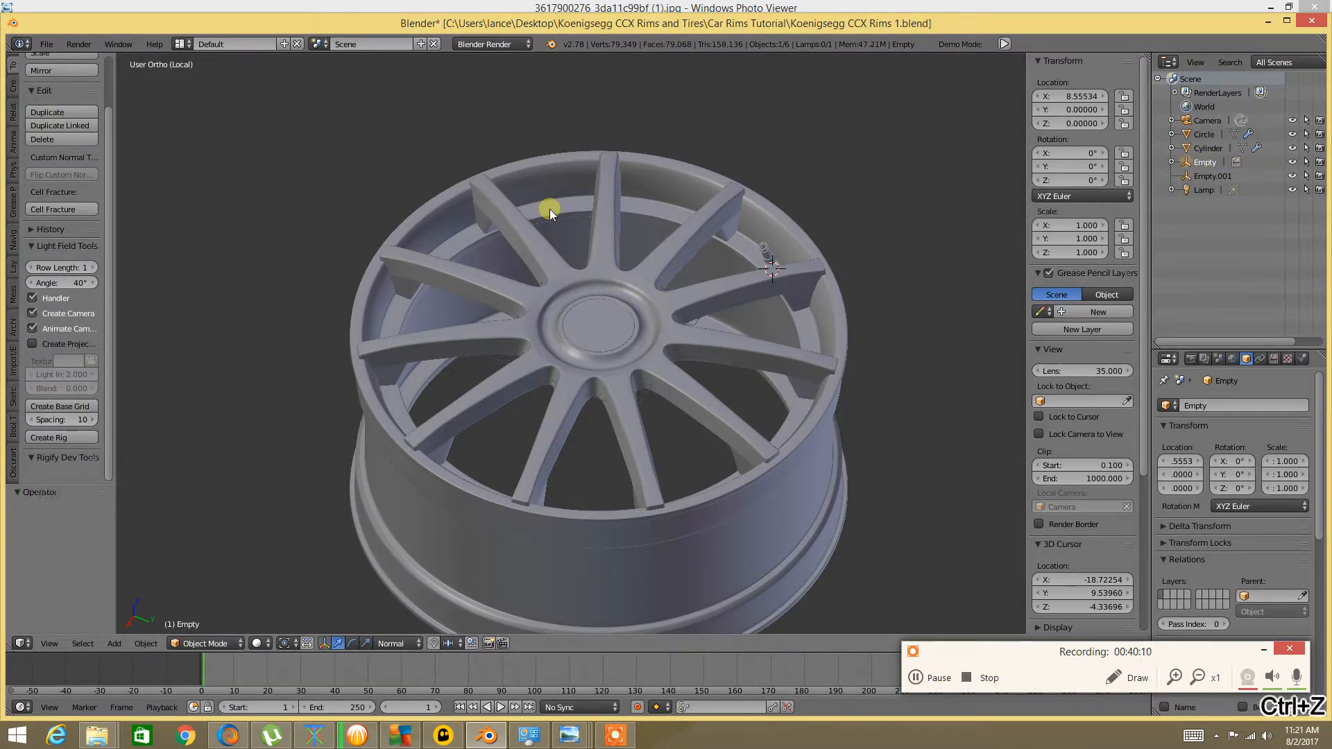
Undo back to before the rim parts were joined, and redo those changes to restore the joined rim
key(ctrl+z)
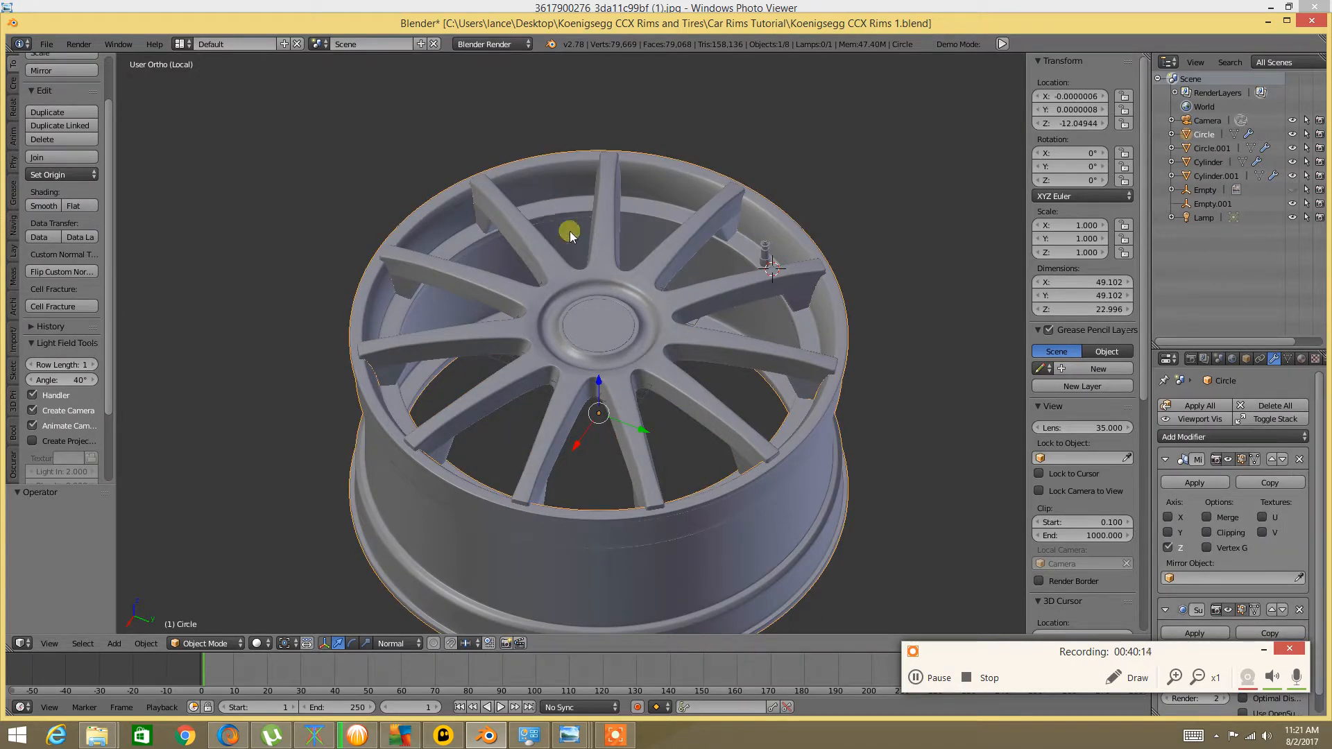
key(ctrl+shift+z)
key(ctrl+shift+z)
key(ctrl+shift+z)
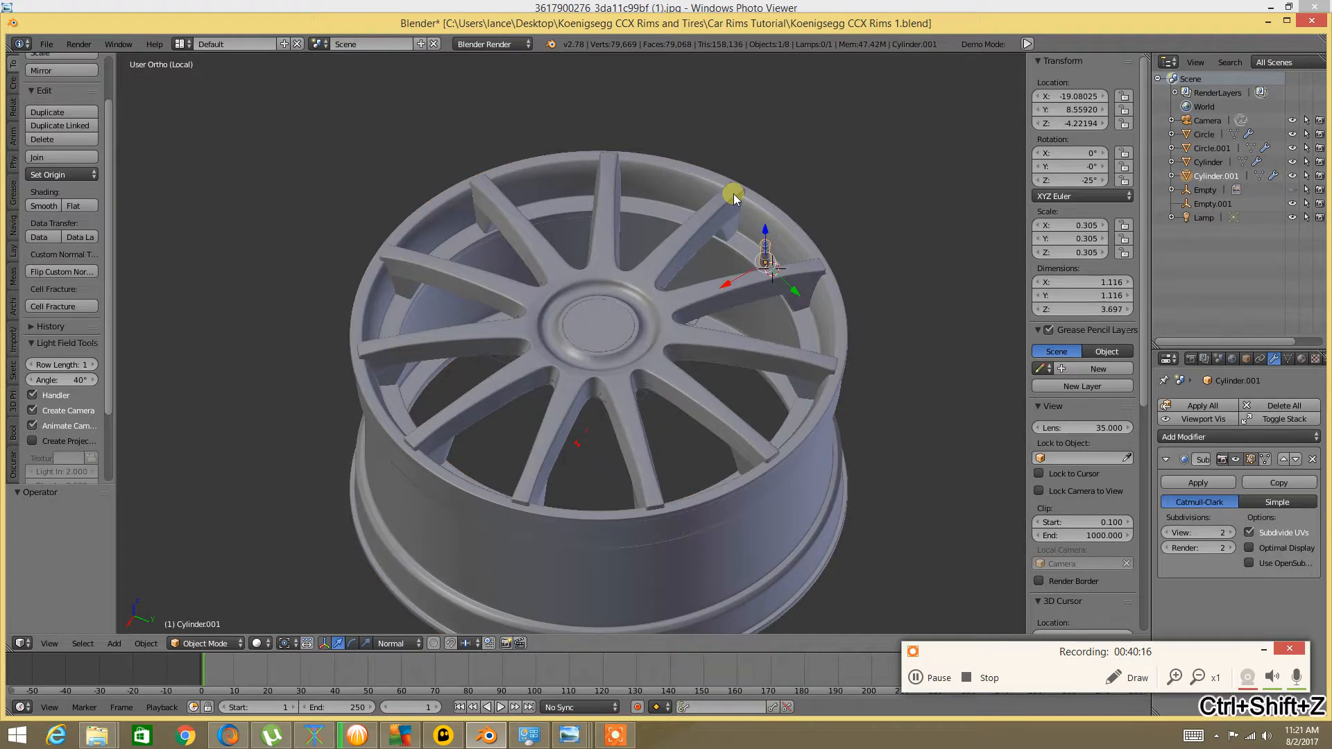
key(ctrl+shift+z)
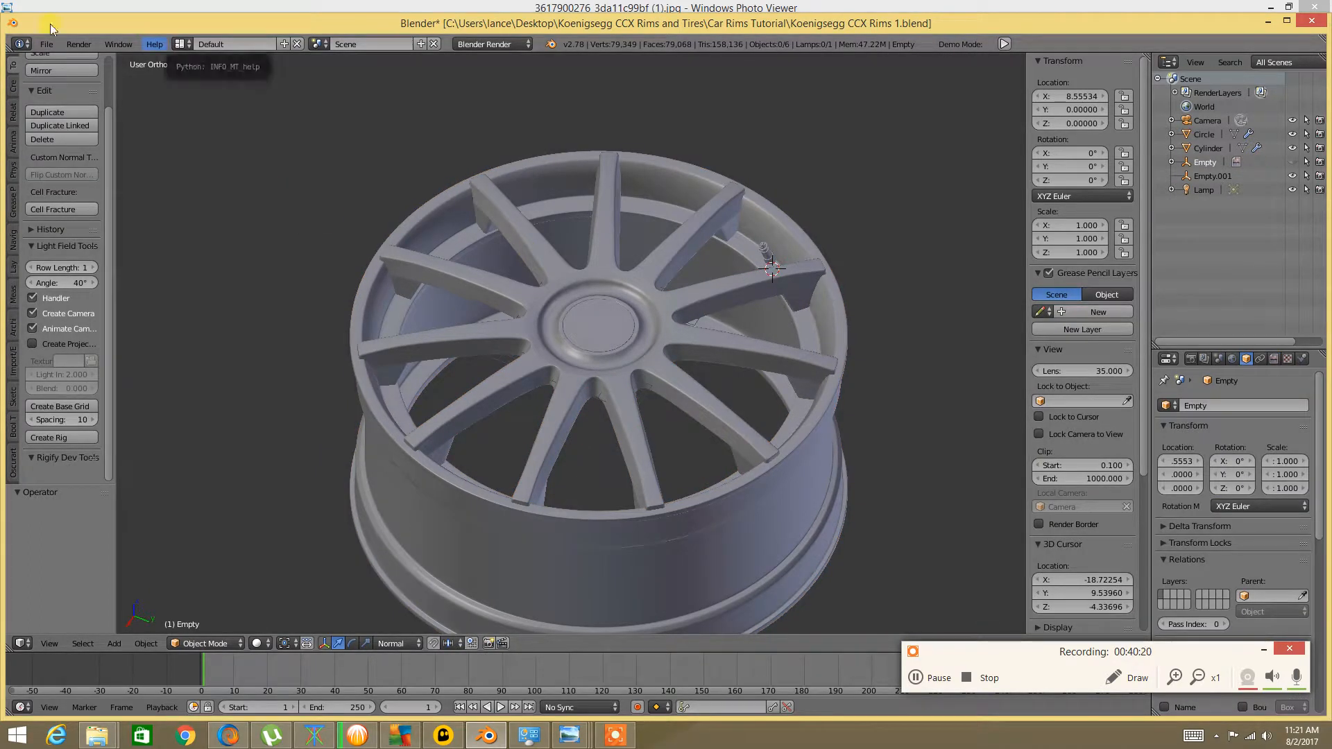
Save the file as a new version named Koenigsegg CCX Rims 2.blend in the Car Rims Tutorial folder
click(44, 43)
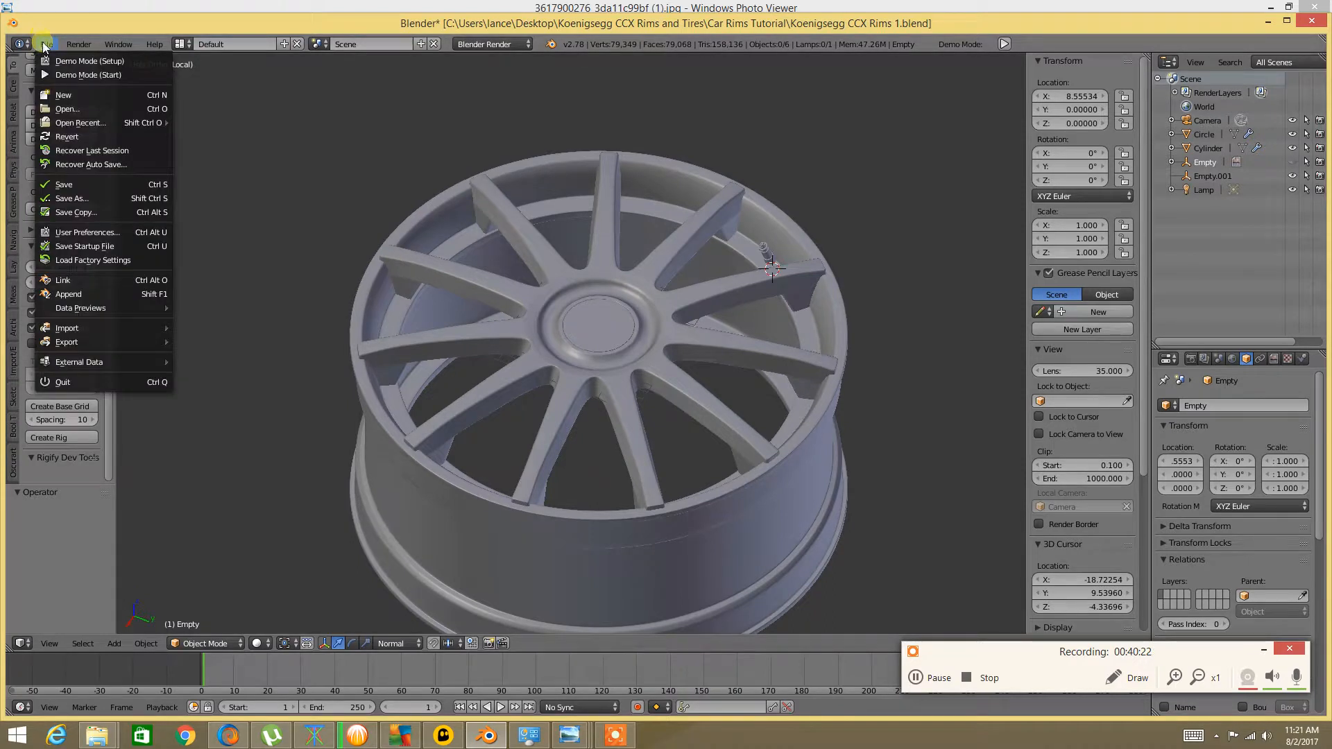
click(46, 44)
click(66, 199)
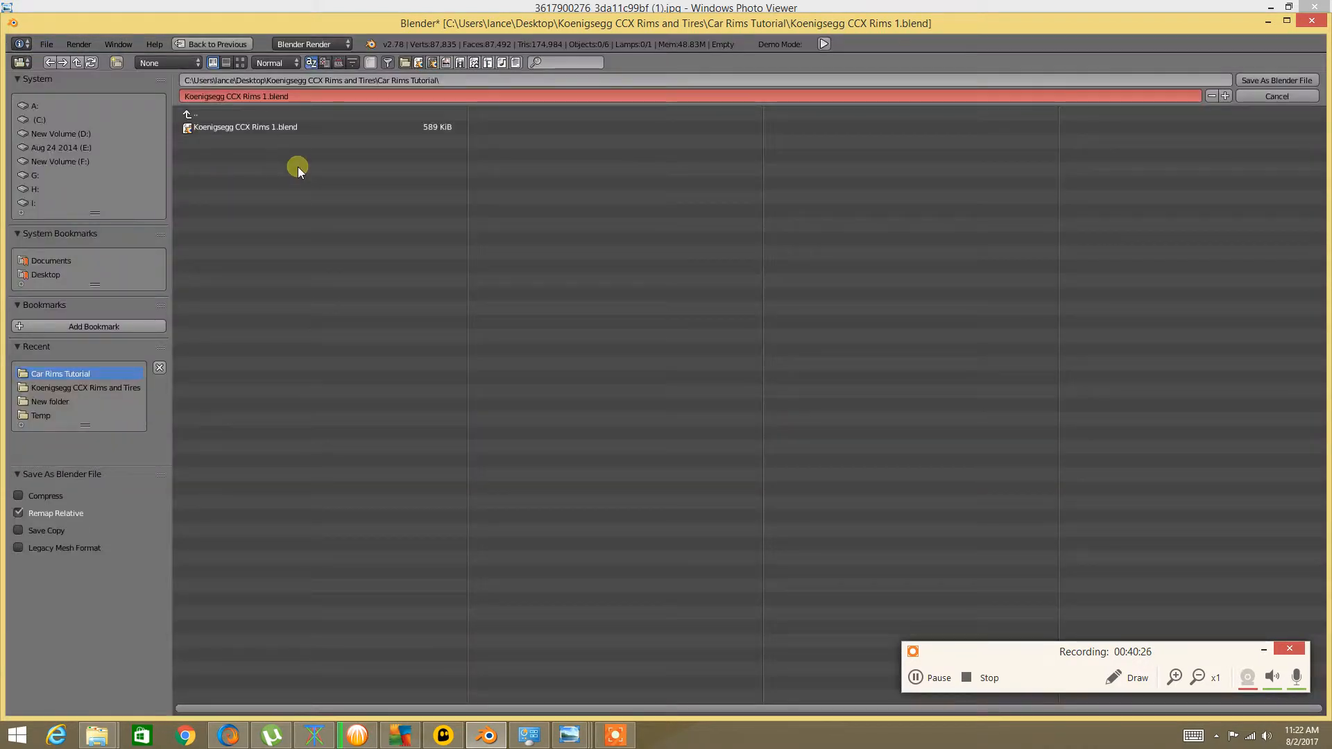
click(267, 99)
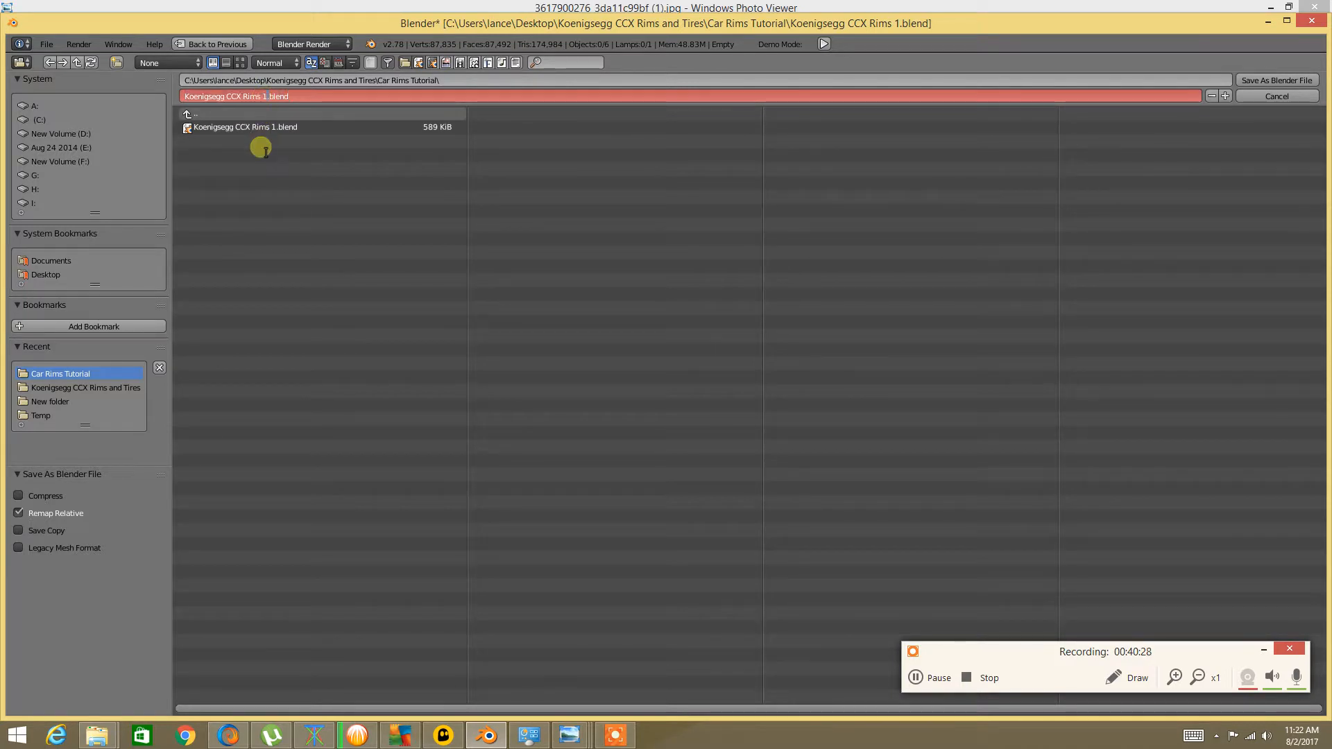
key(Delete)
text(2)
key(Return)
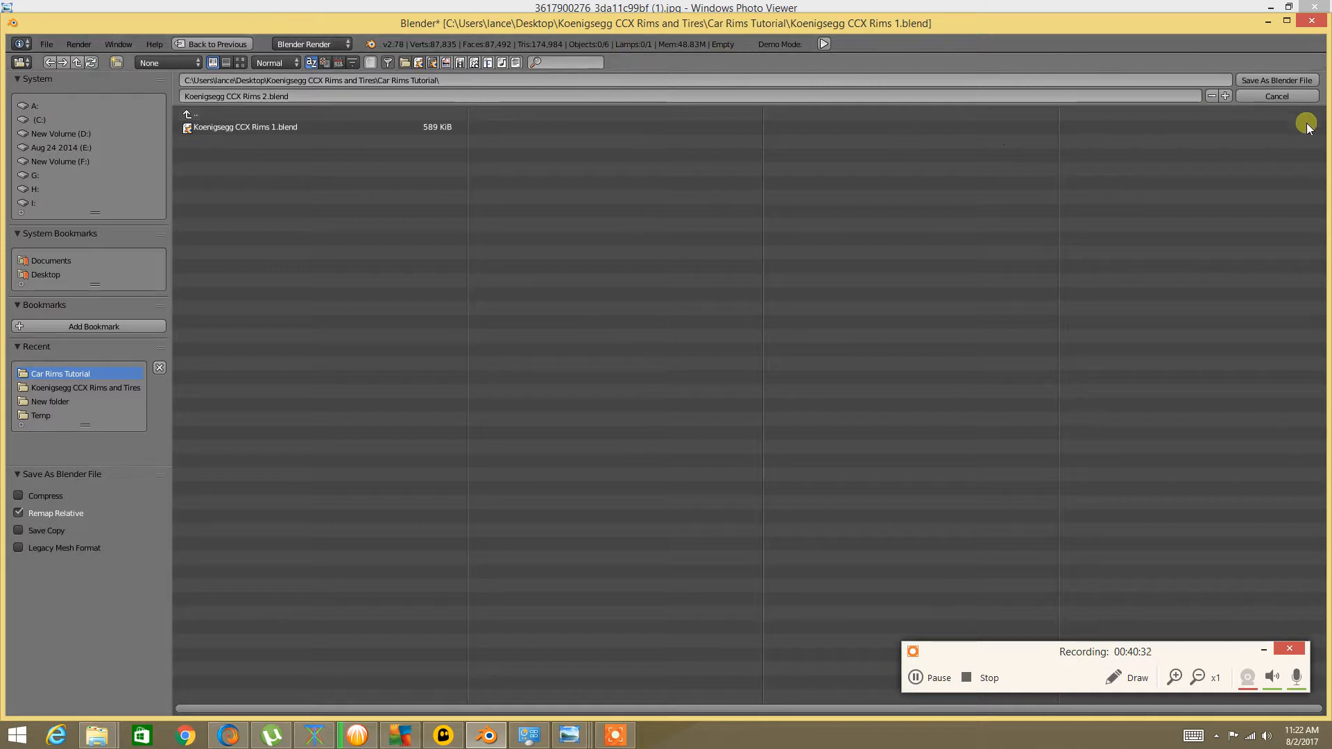
click(1278, 80)
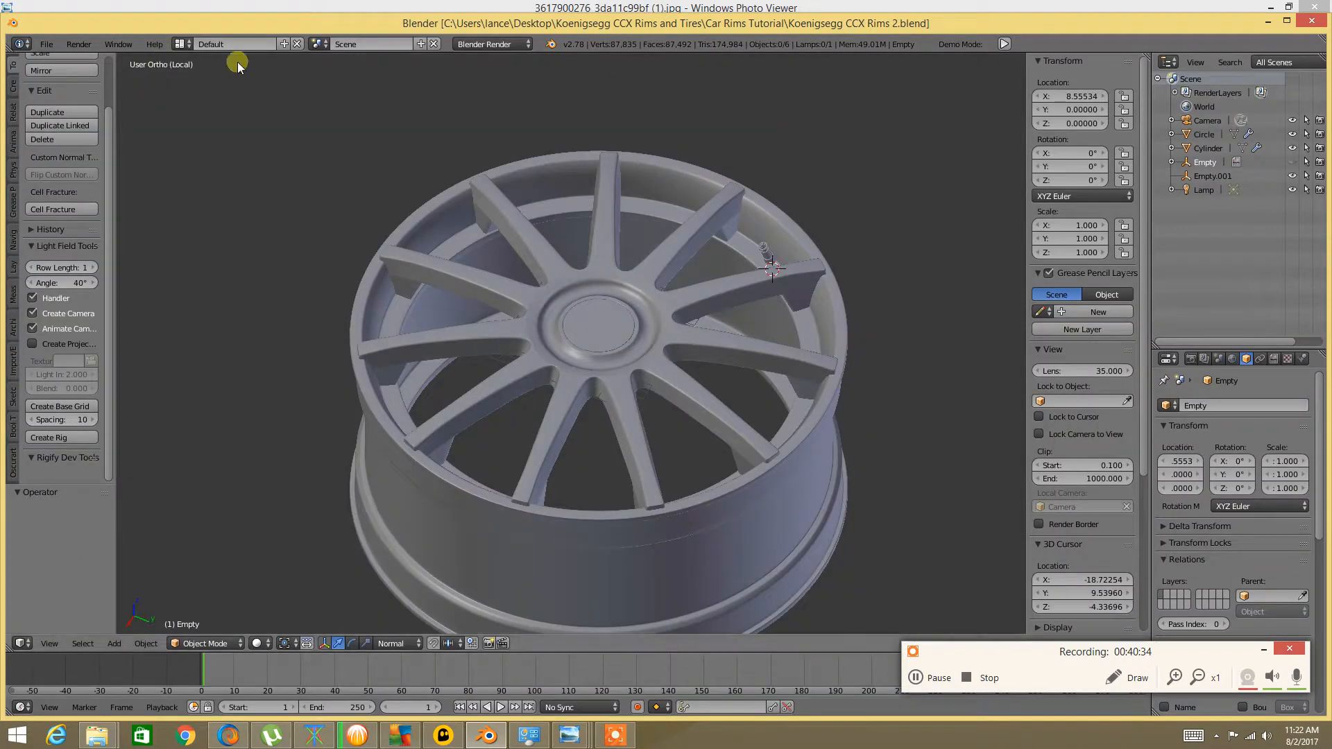
scroll(576, 250, down, 3)
scroll(552, 253, up, 2)
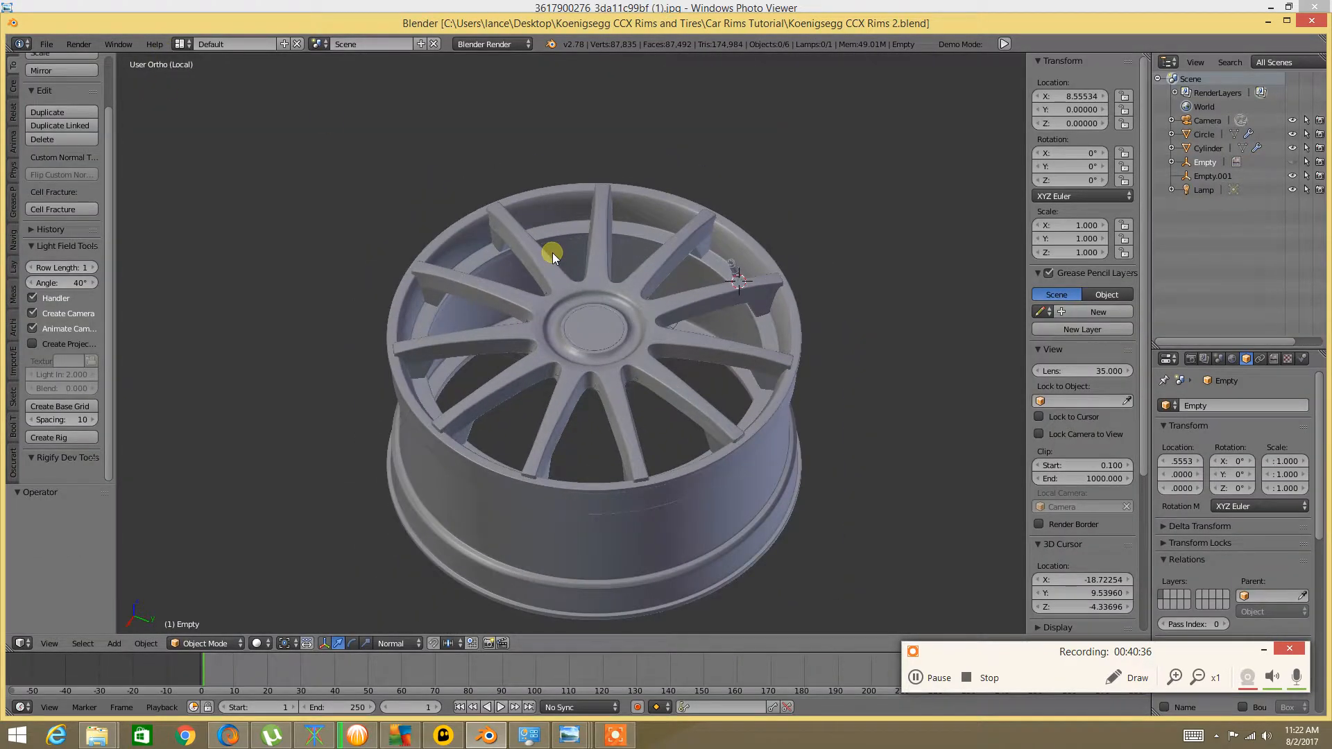
Reveal the hidden objects, hide everything unselected, reveal it all again and toggle the selection
key(alt+h)
key(shift+h)
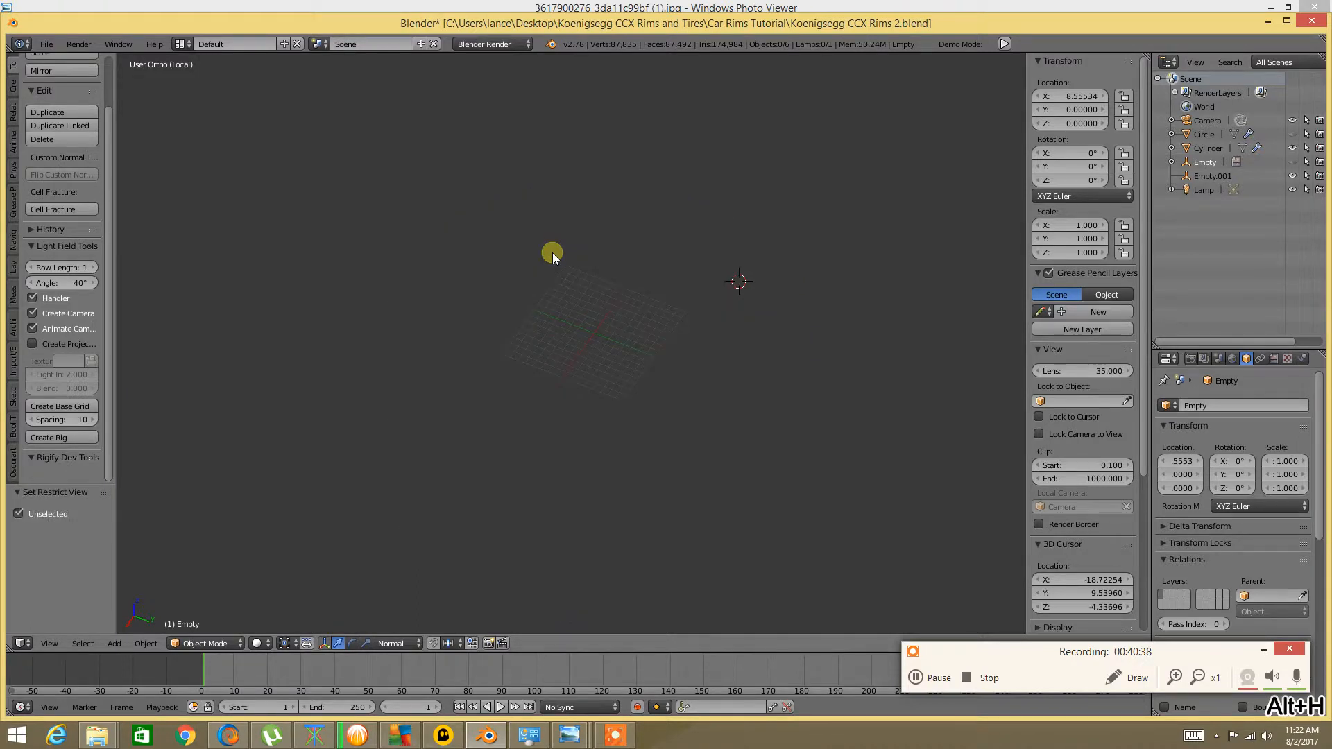
key(alt+h)
key(a)
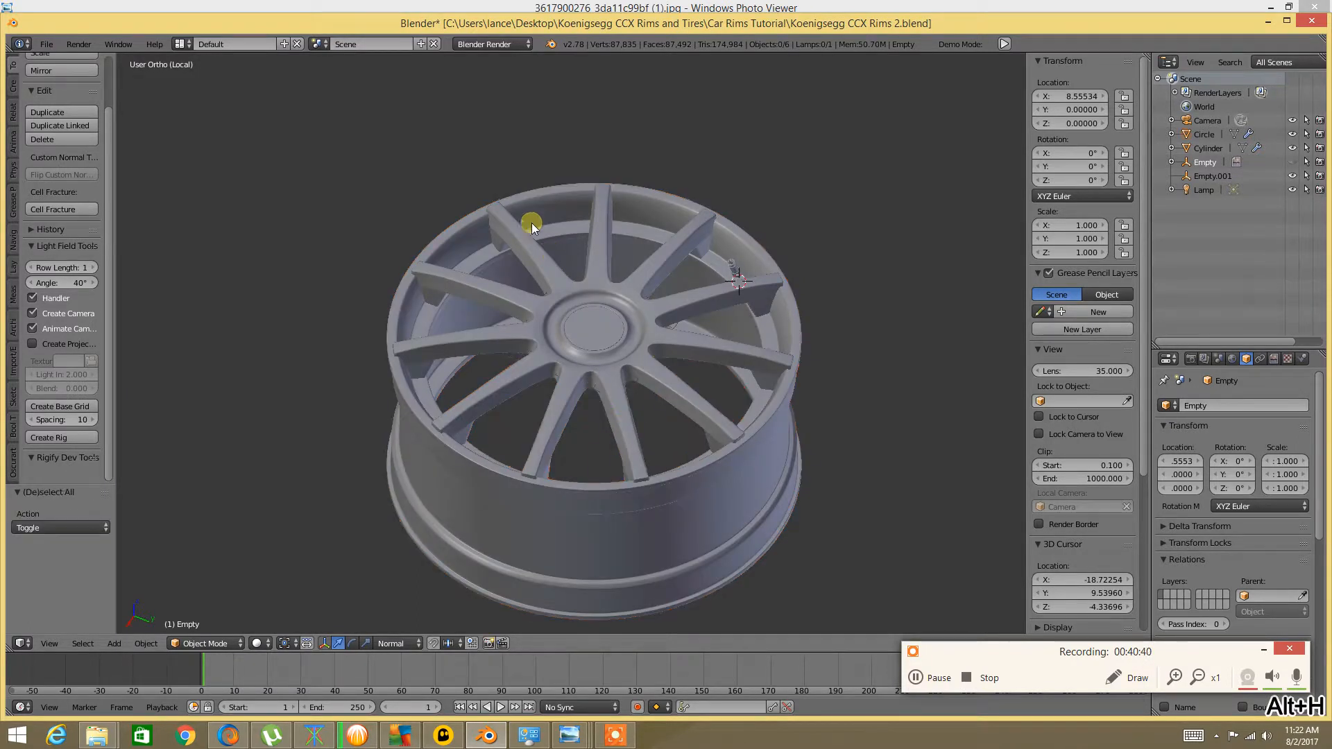
Recover the auto-saved file Koenigsegg CCX Rims 1.blend from the Temp folder
click(46, 44)
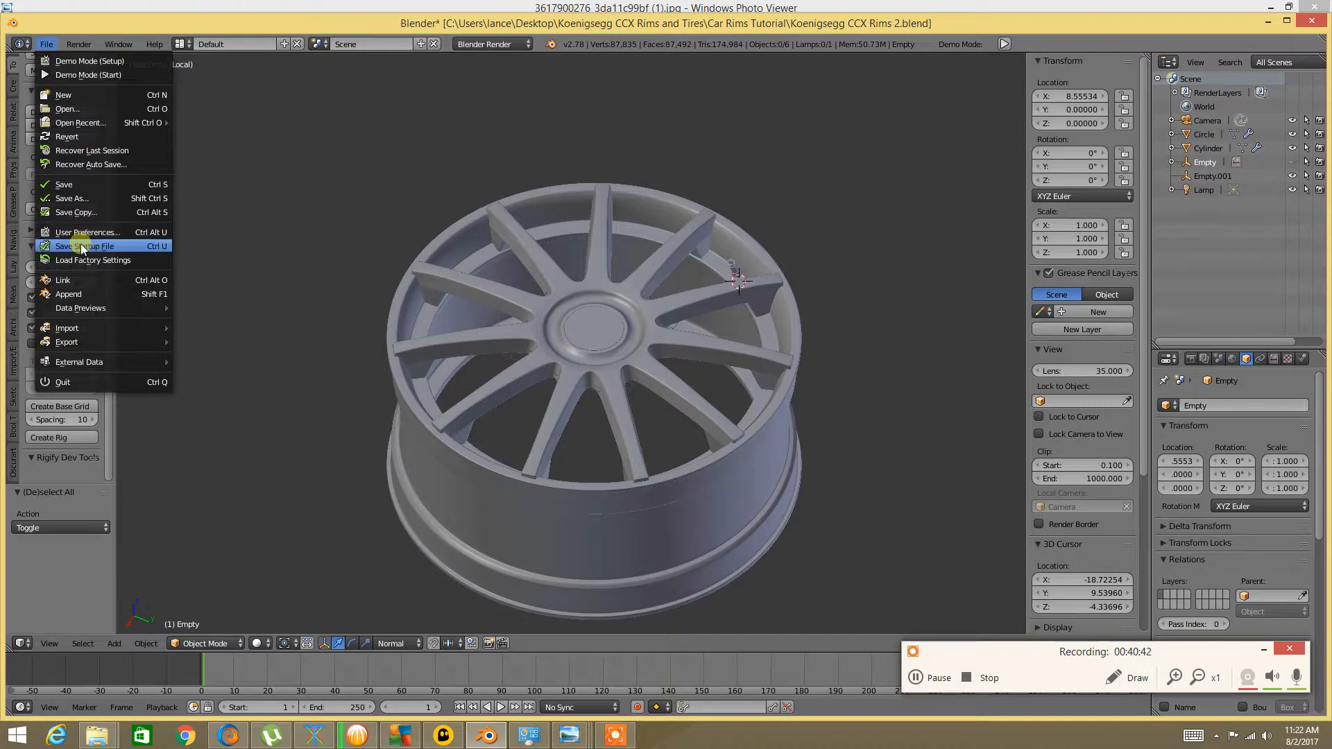
click(106, 166)
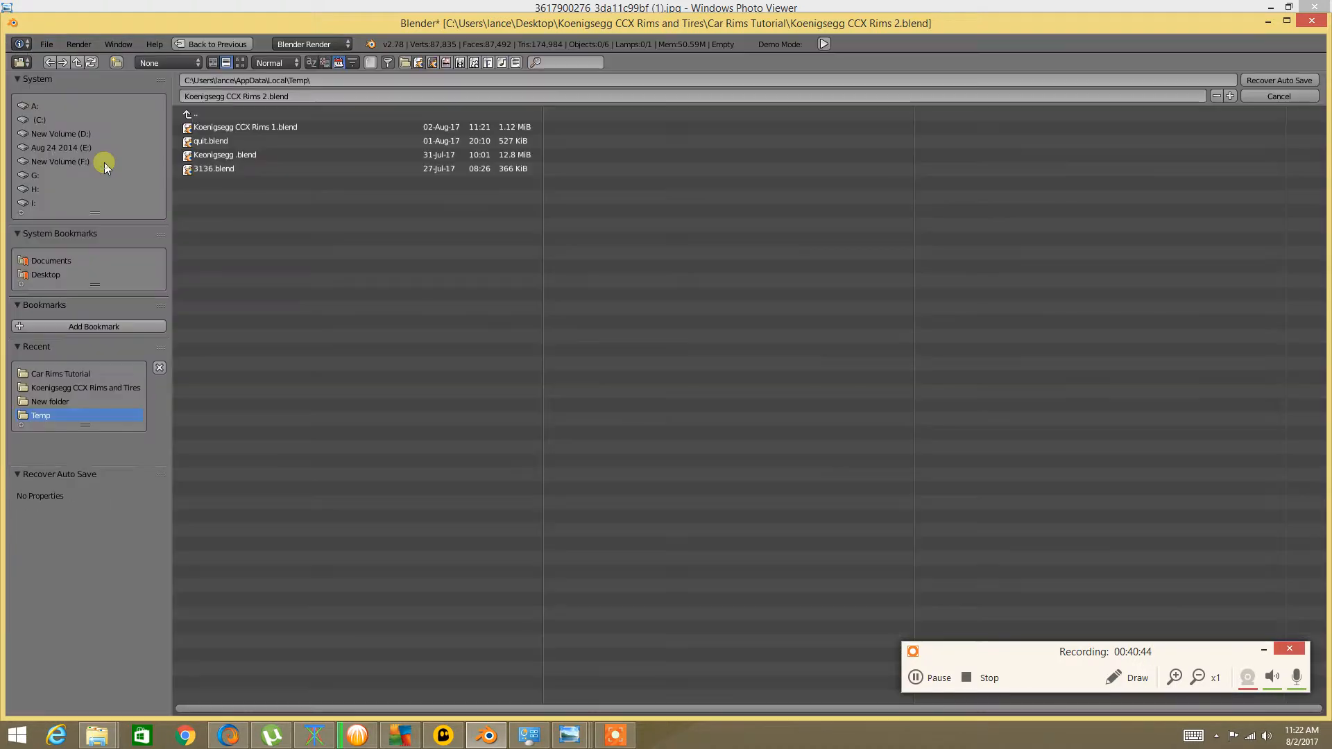
double_click(234, 127)
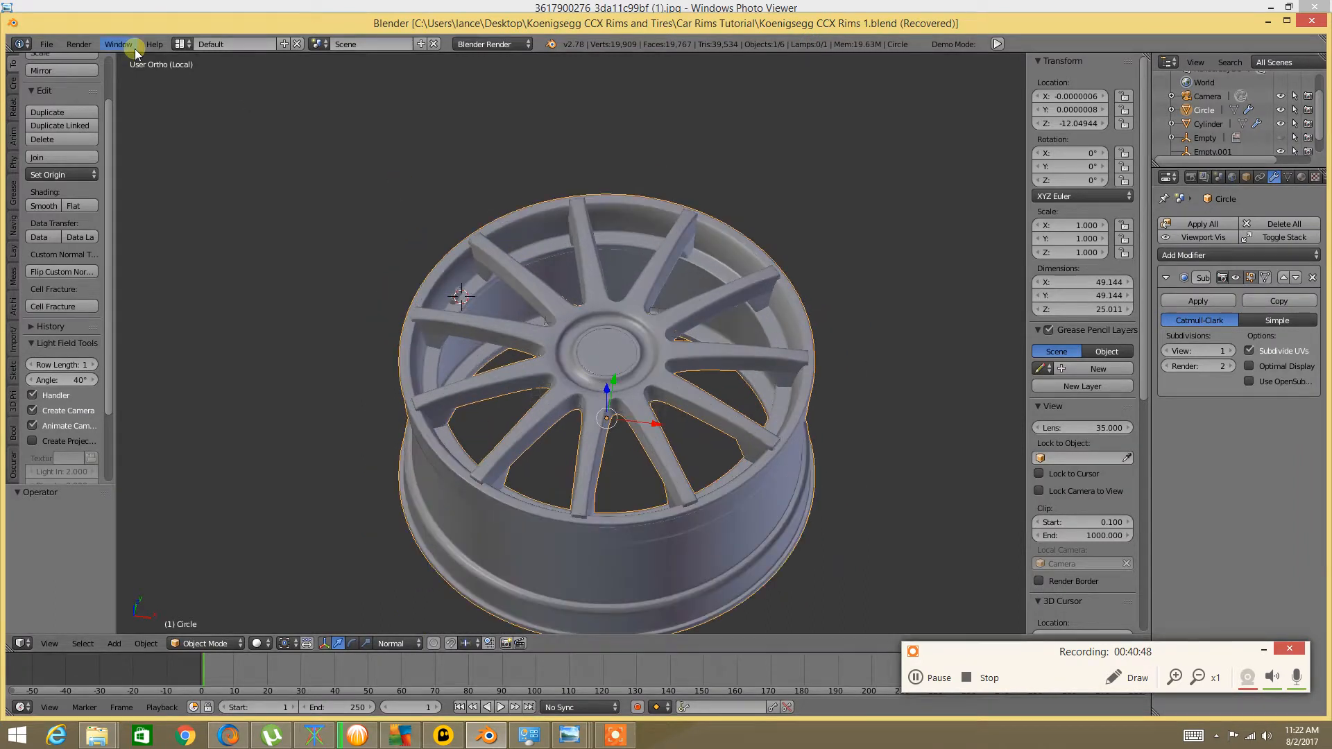
Recover the auto-saved file quit.blend from the Temp folder and look at its rim
click(46, 44)
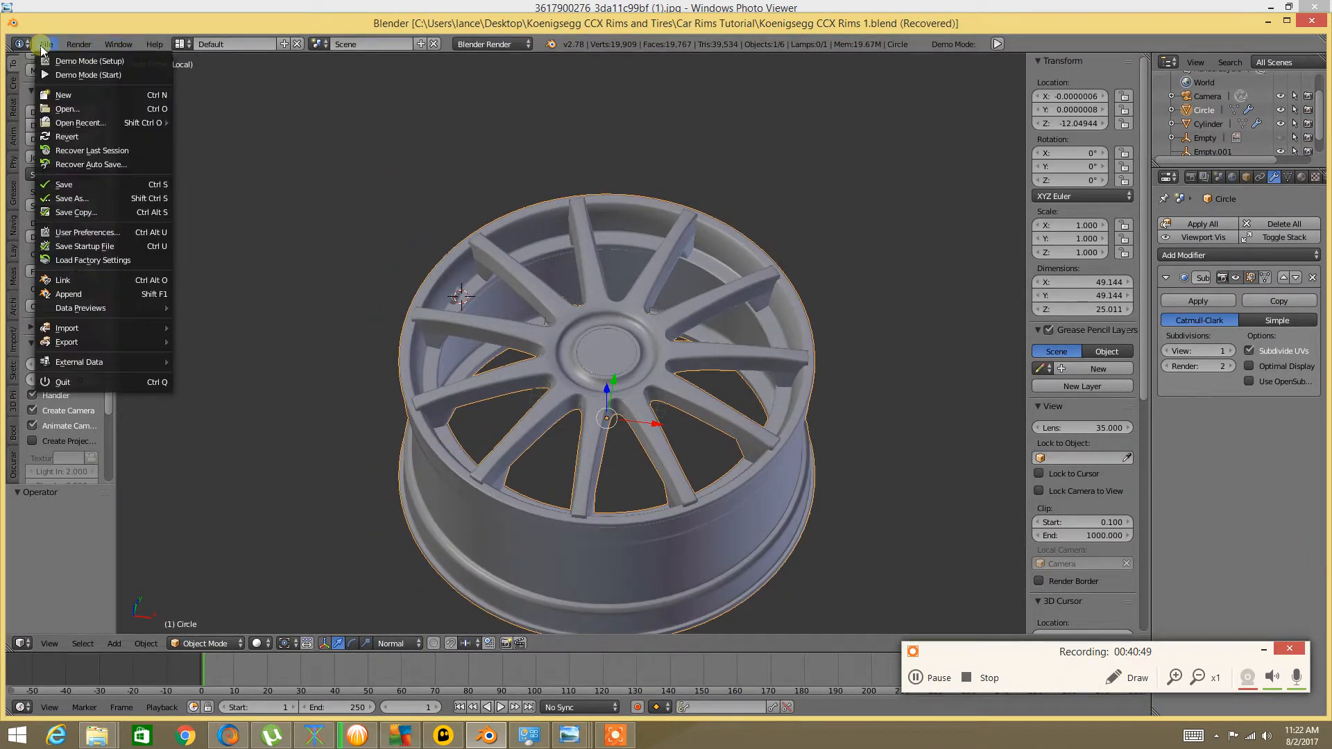
click(63, 165)
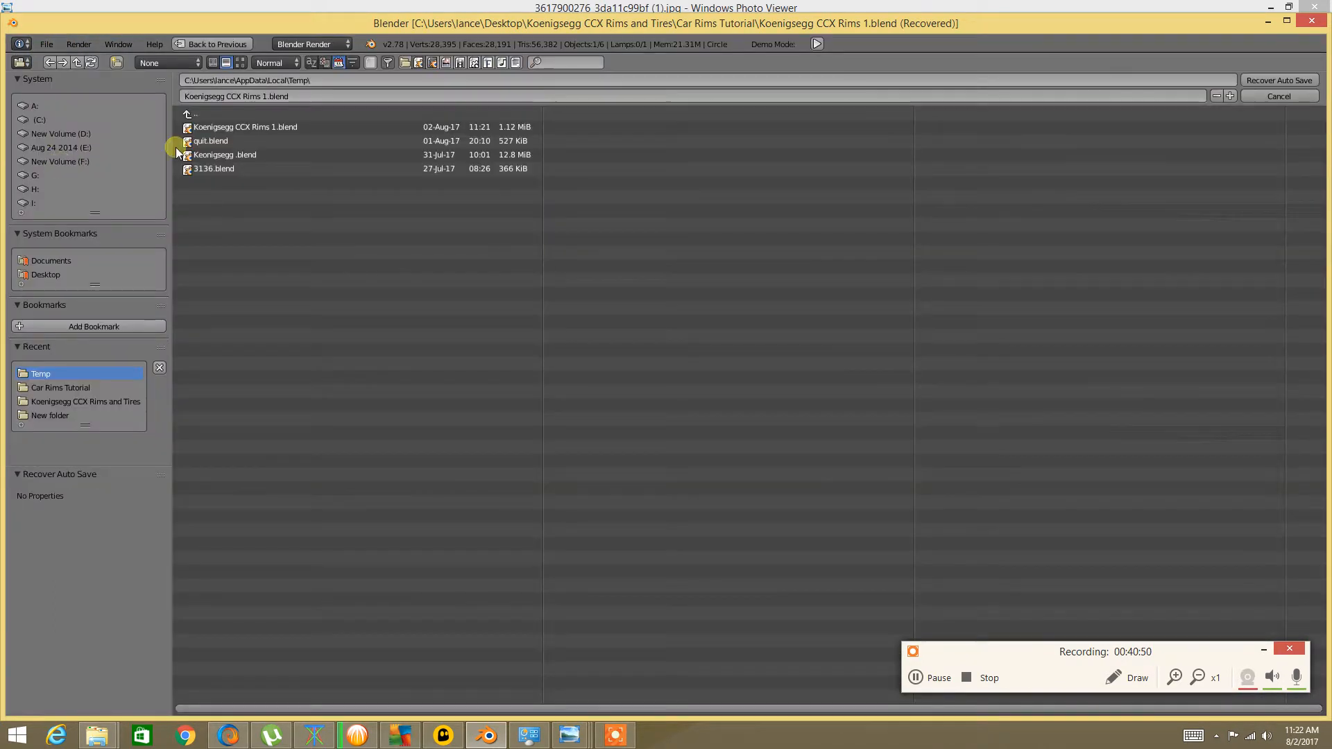
double_click(217, 141)
scroll(499, 273, down, 1)
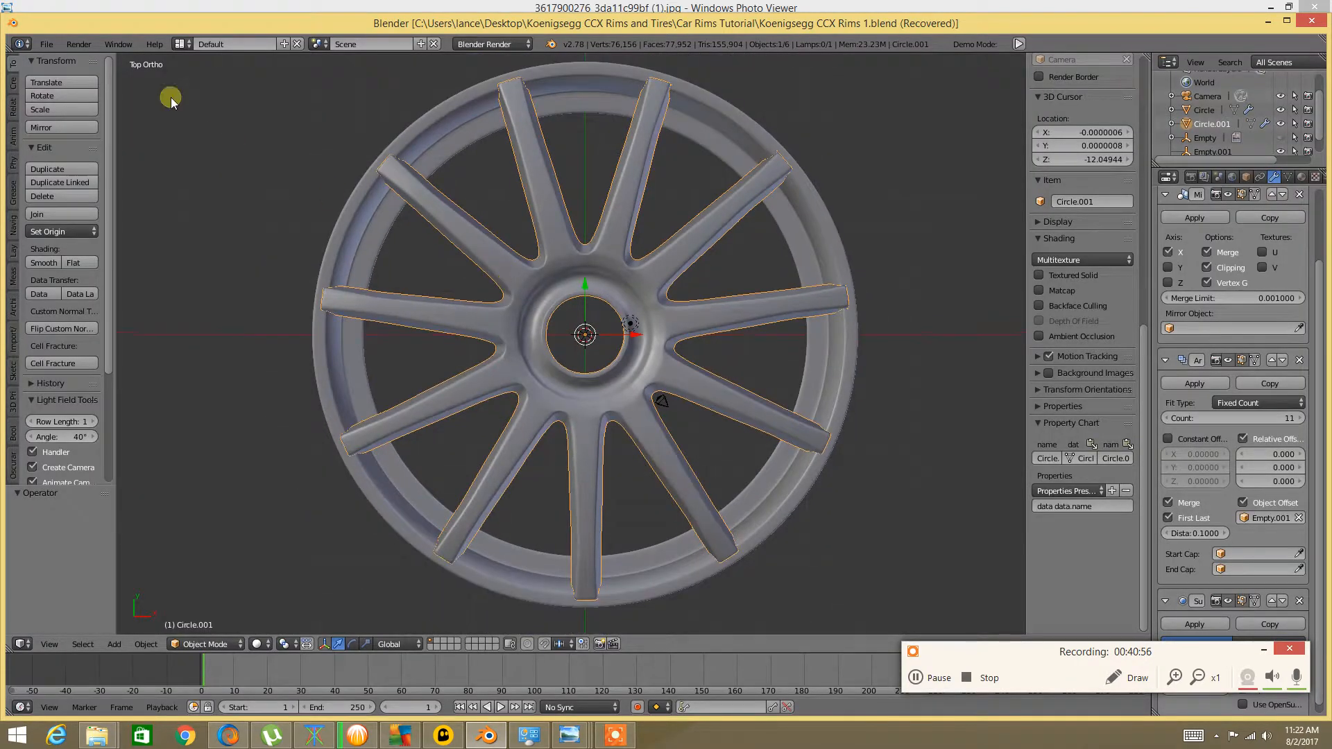
Recover the auto-saved file 3136.blend from the Temp folder
click(47, 44)
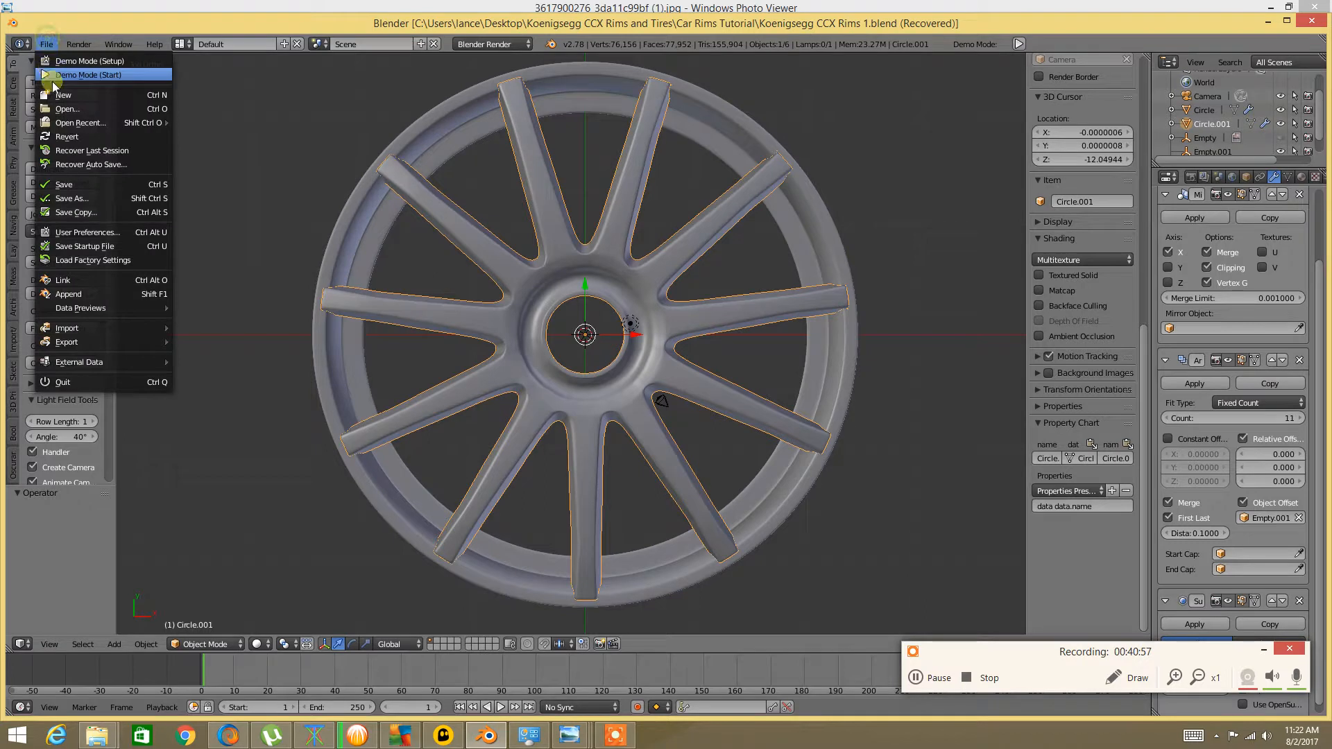
click(96, 165)
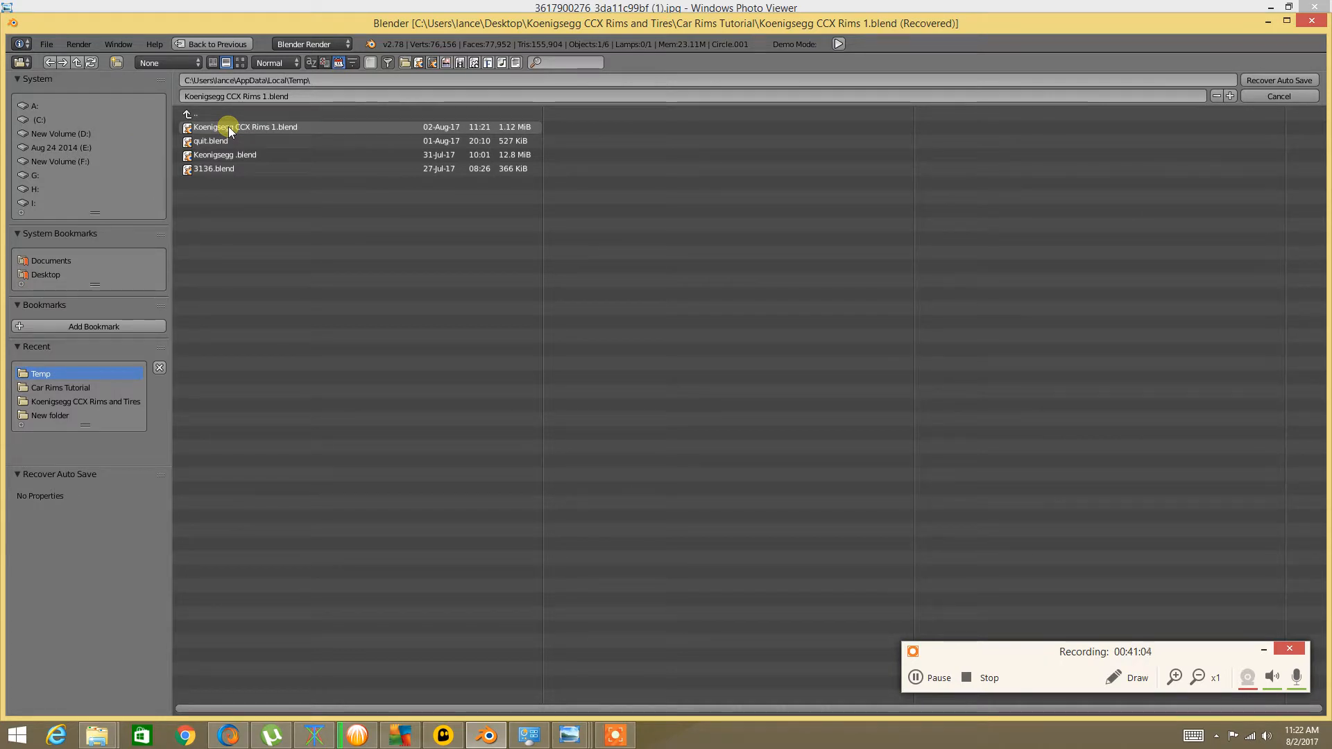
click(230, 128)
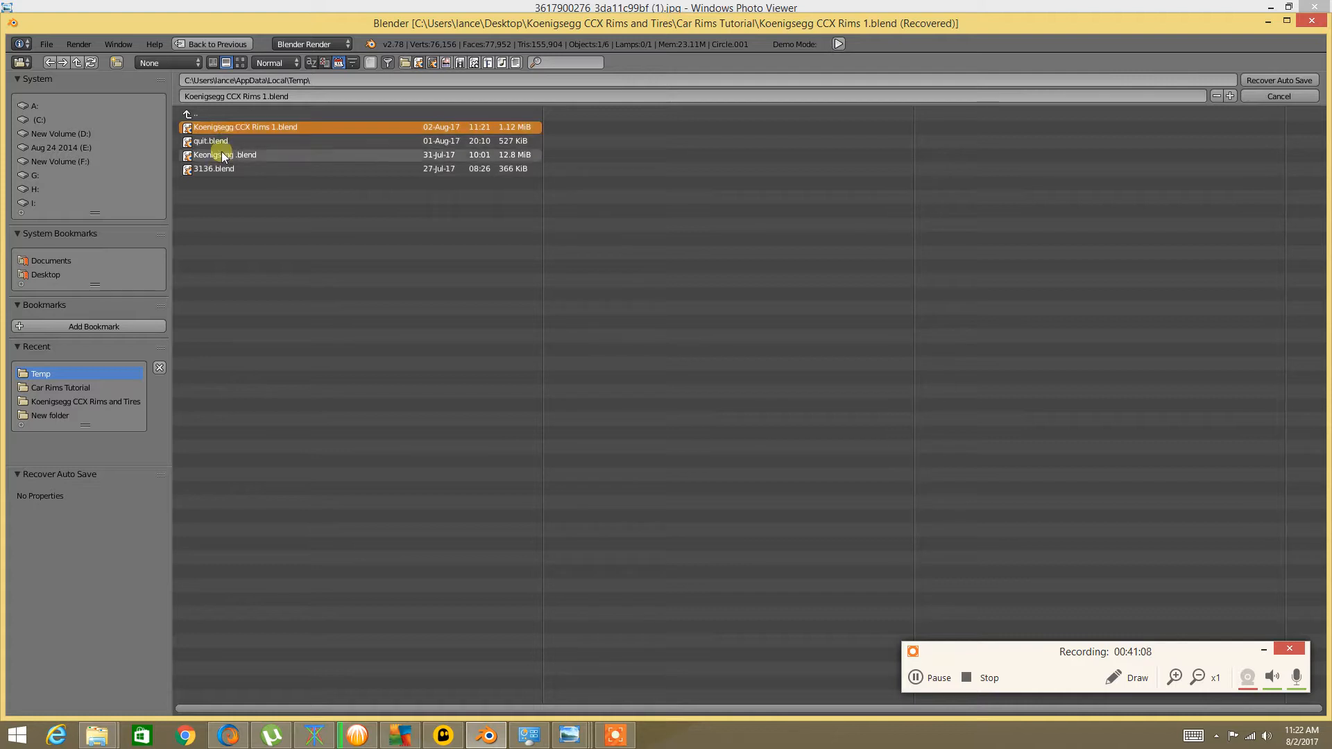
double_click(208, 168)
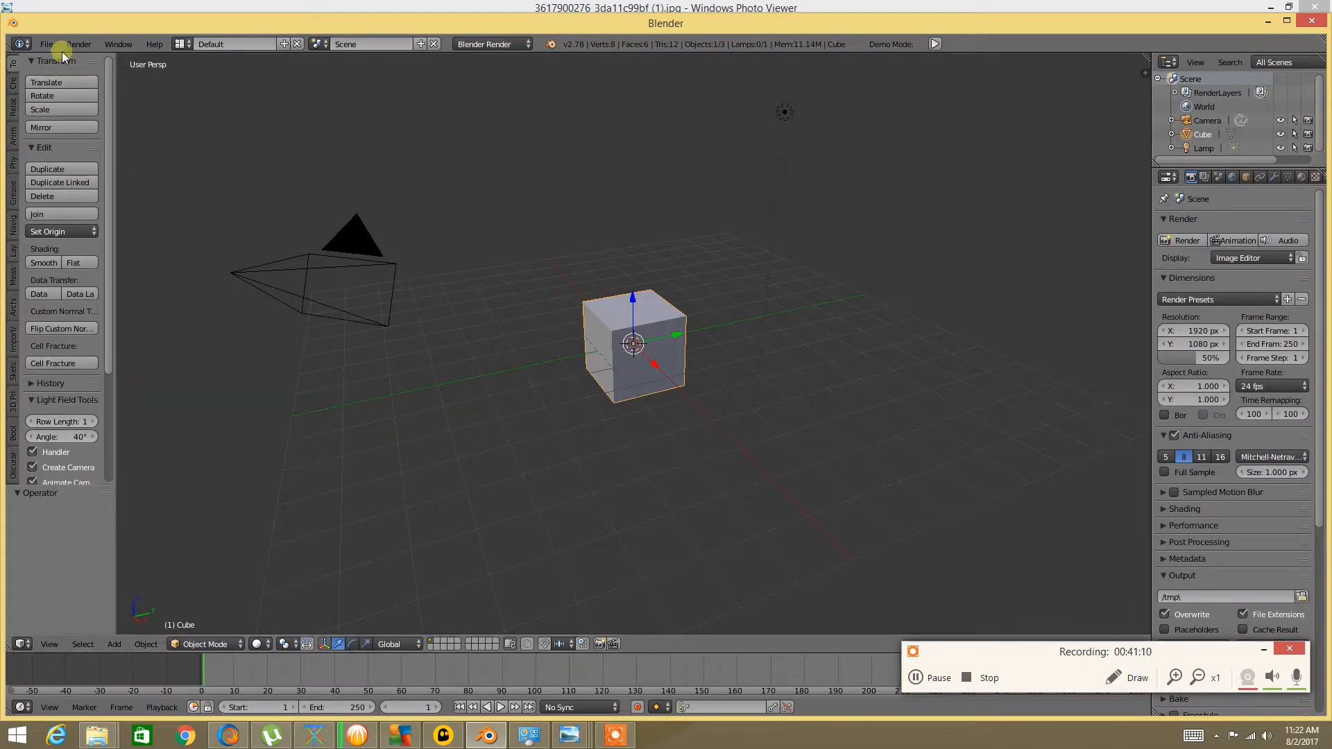
Recover the Koenigsegg CCX Rims 1.blend auto-save from the Temp folder again and view the whole rim
click(46, 45)
click(82, 165)
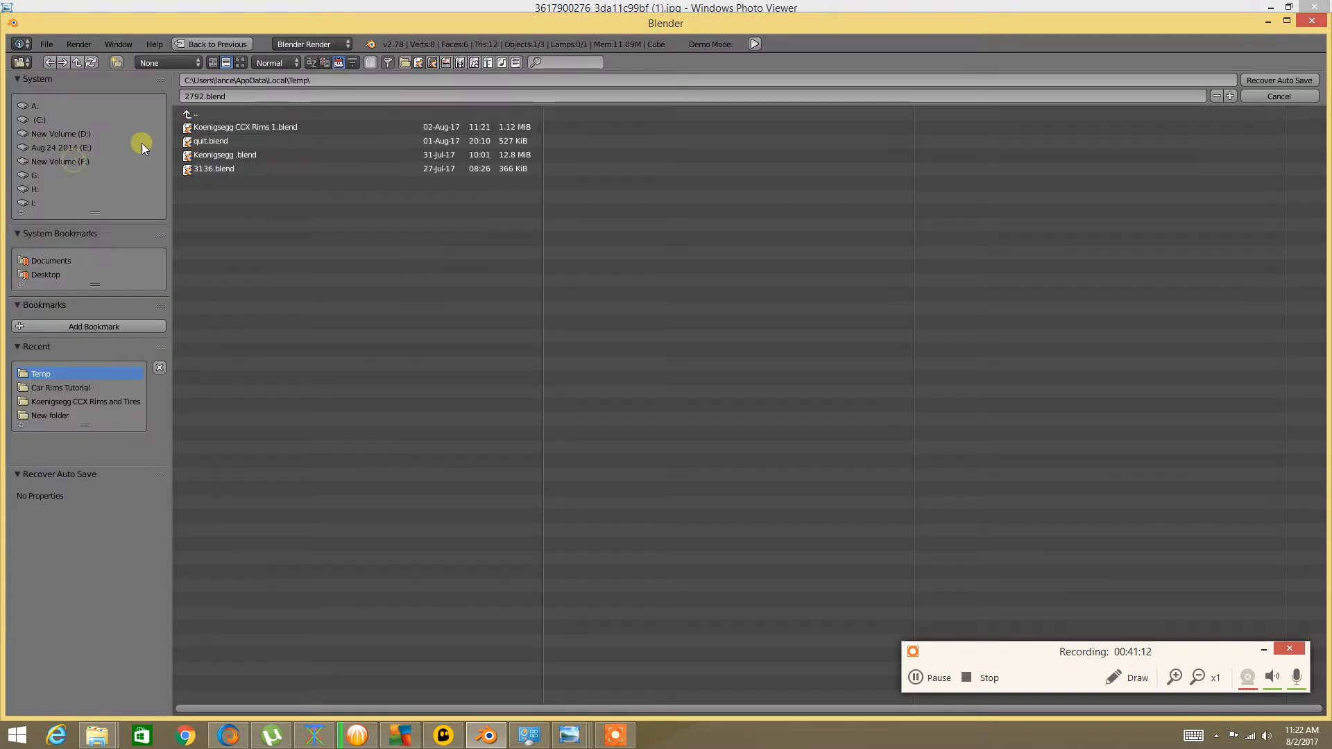
double_click(208, 128)
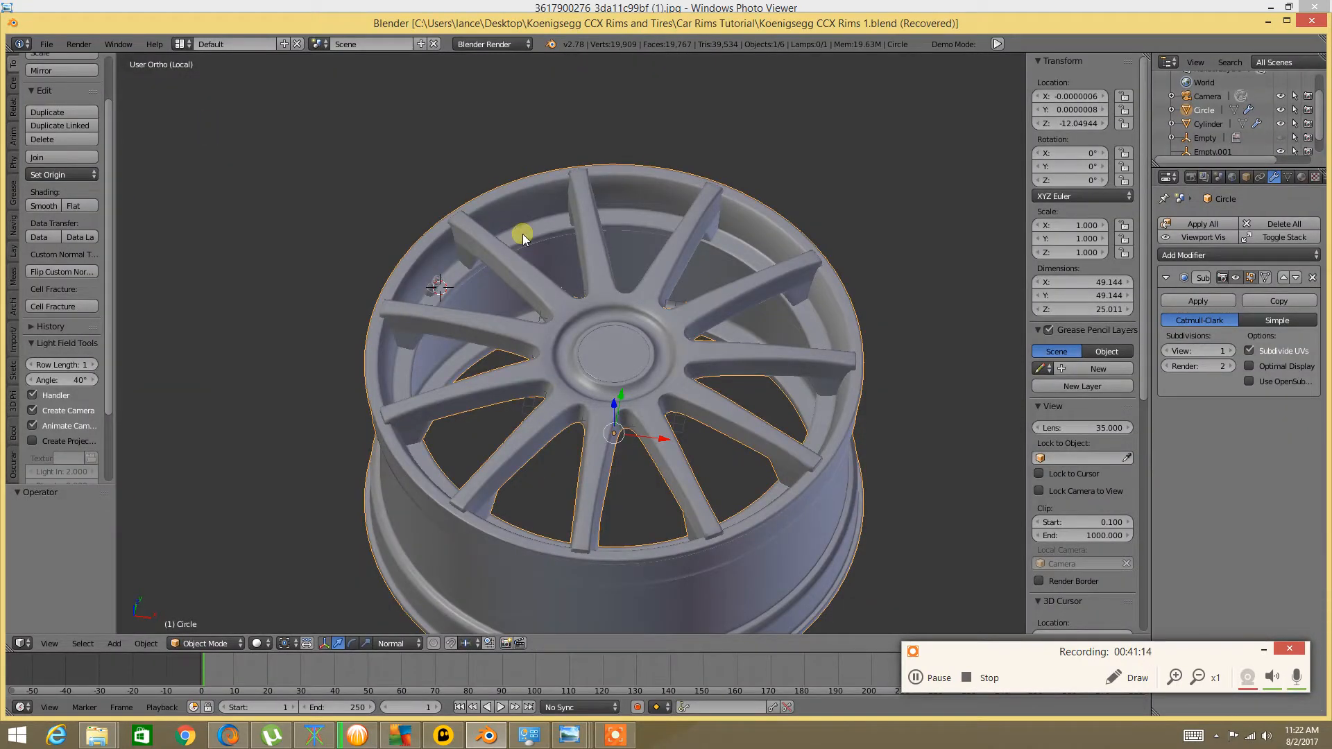
scroll(555, 245, up, 2)
shift+middle_drag(575, 250, 506, 200)
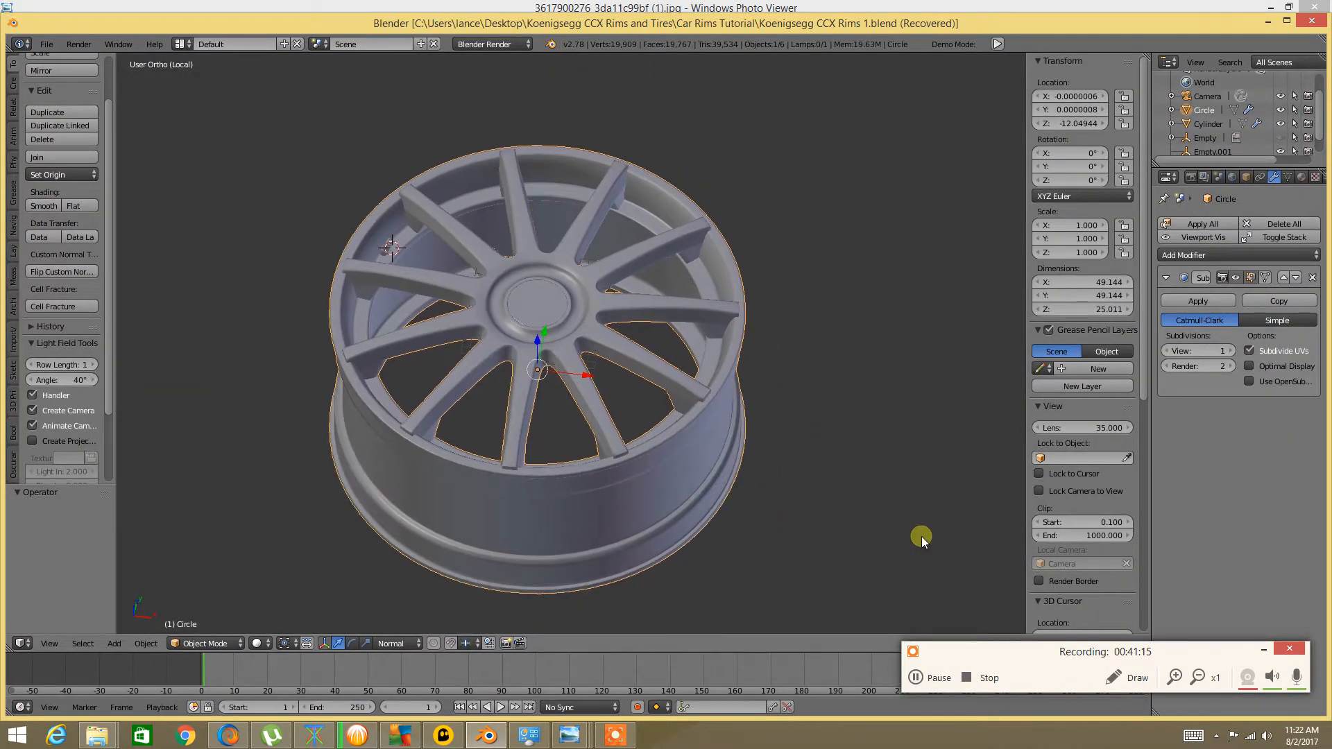
Inspect the rim with its hexagonal centre nut and set the rim's Subdivision Surface viewport level to 2
click(940, 683)
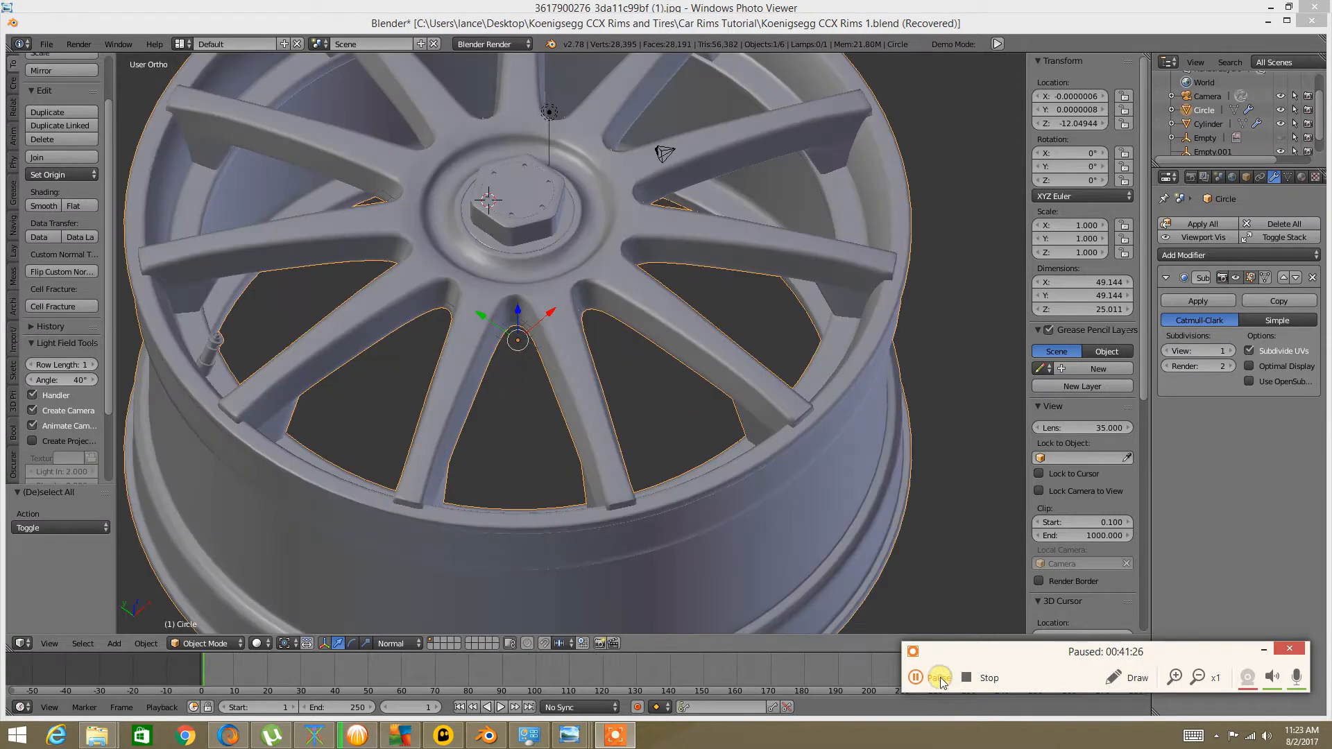
click(934, 678)
middle_drag(577, 340, 497, 333)
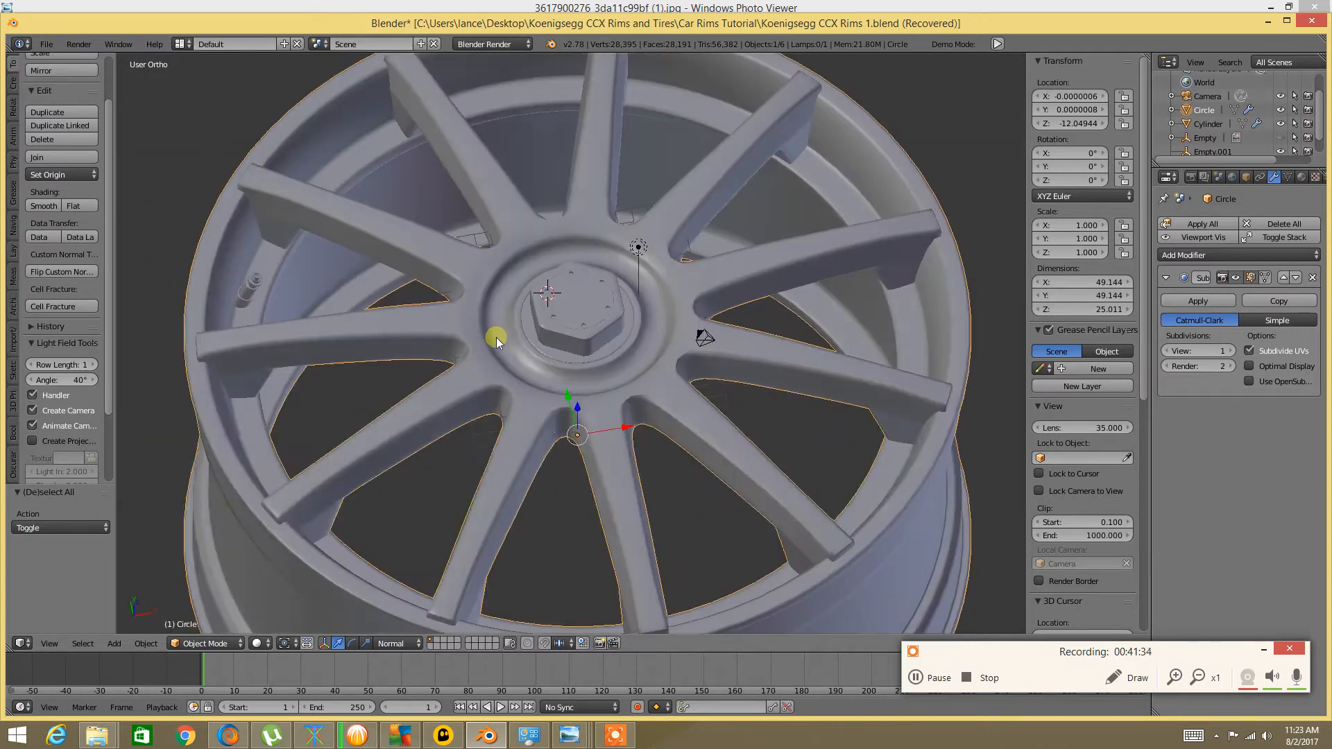
scroll(497, 333, up, 6)
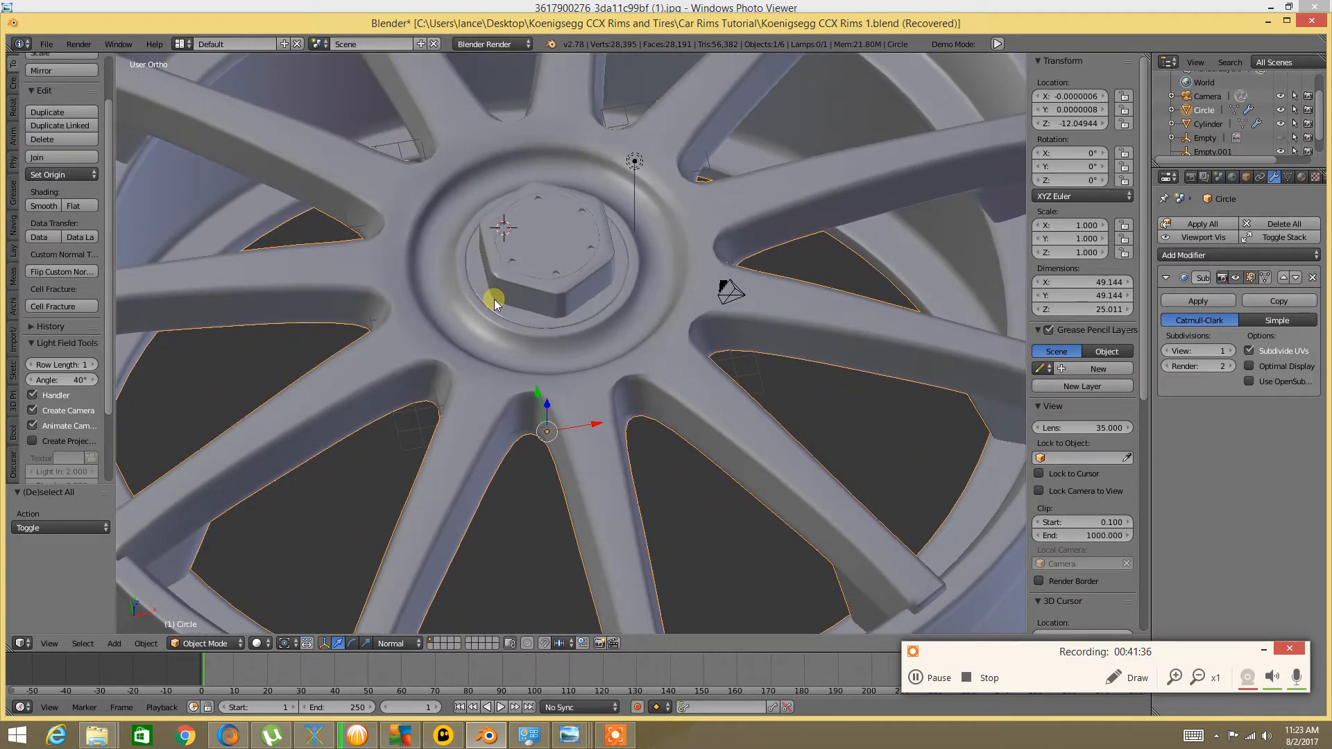
scroll(494, 298, down, 3)
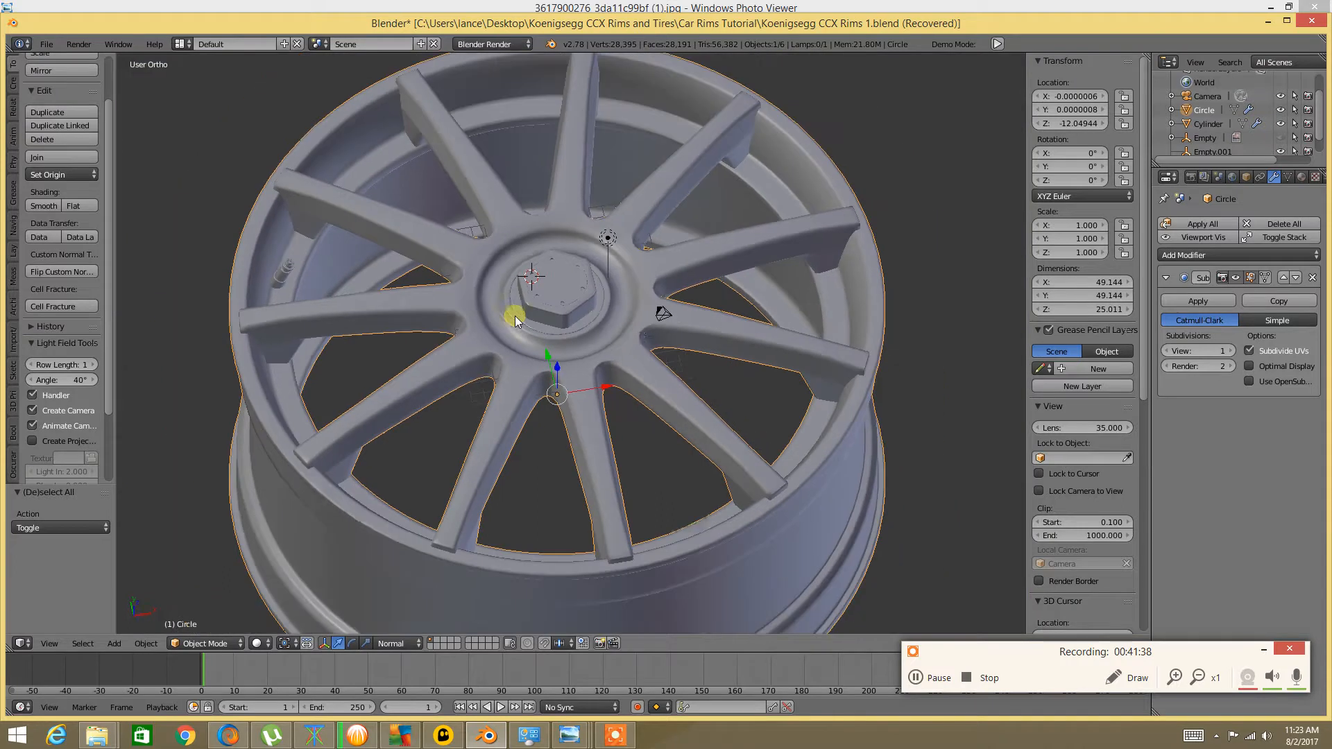
click(1231, 352)
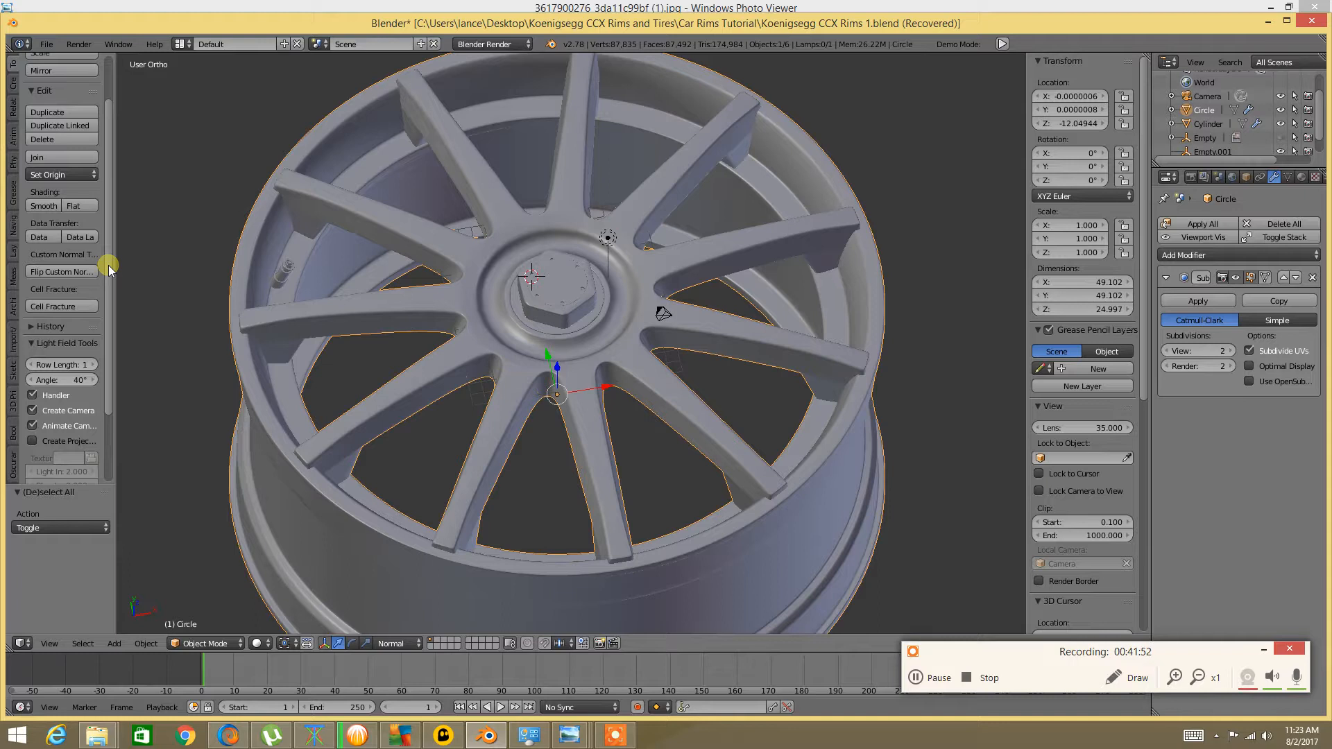
Toggle local view of the rim on and off repeatedly to compare it with the full scene, finishing in the full scene
key(ctrl+slash)
key(KP_Divide)
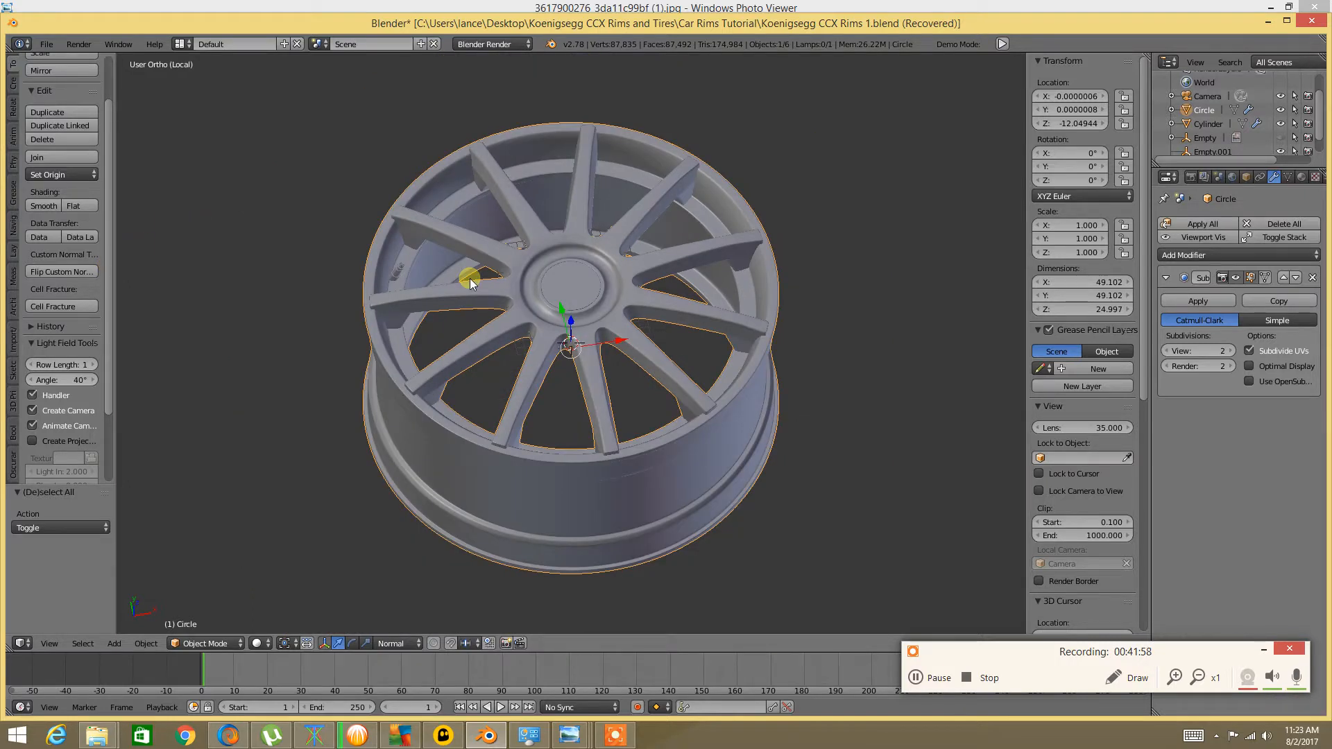
key(KP_Divide)
key(KP_Divide)
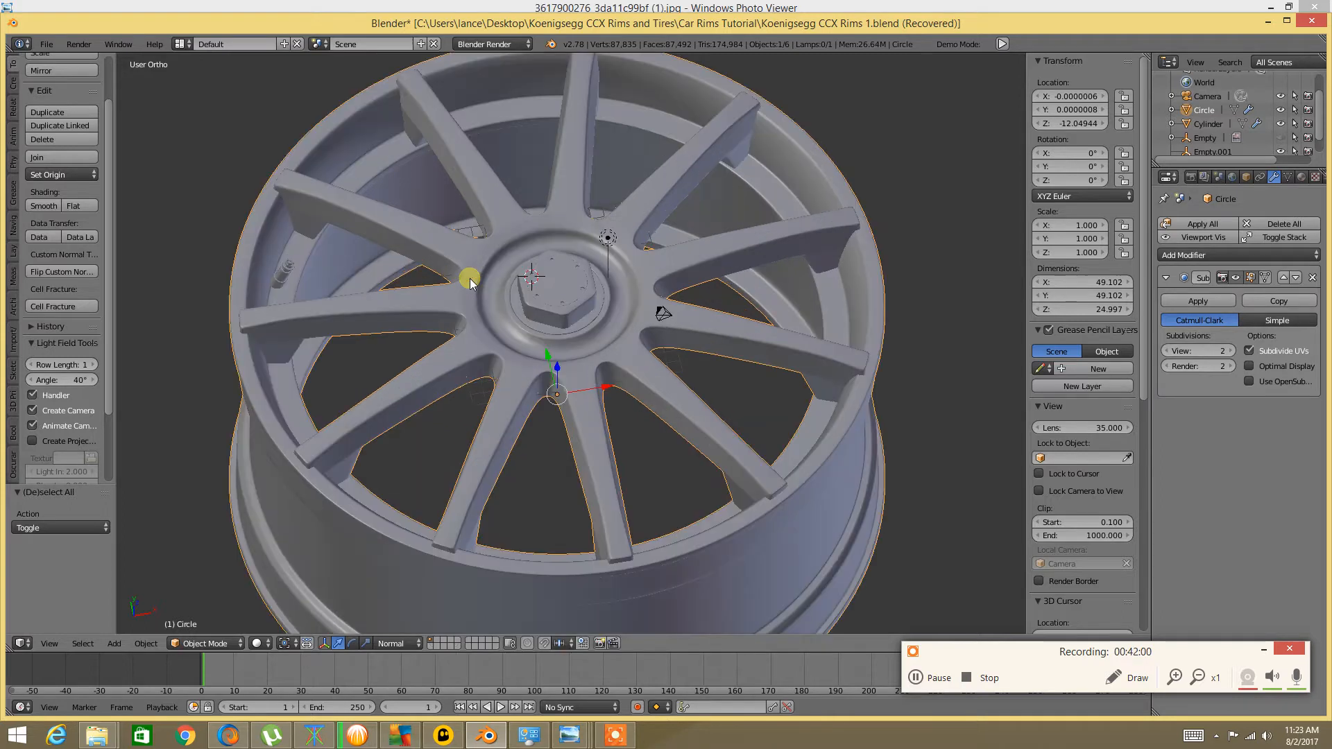
key(KP_Divide)
key(KP_Divide)
key(KP_Divide)
key(KP_Divide)
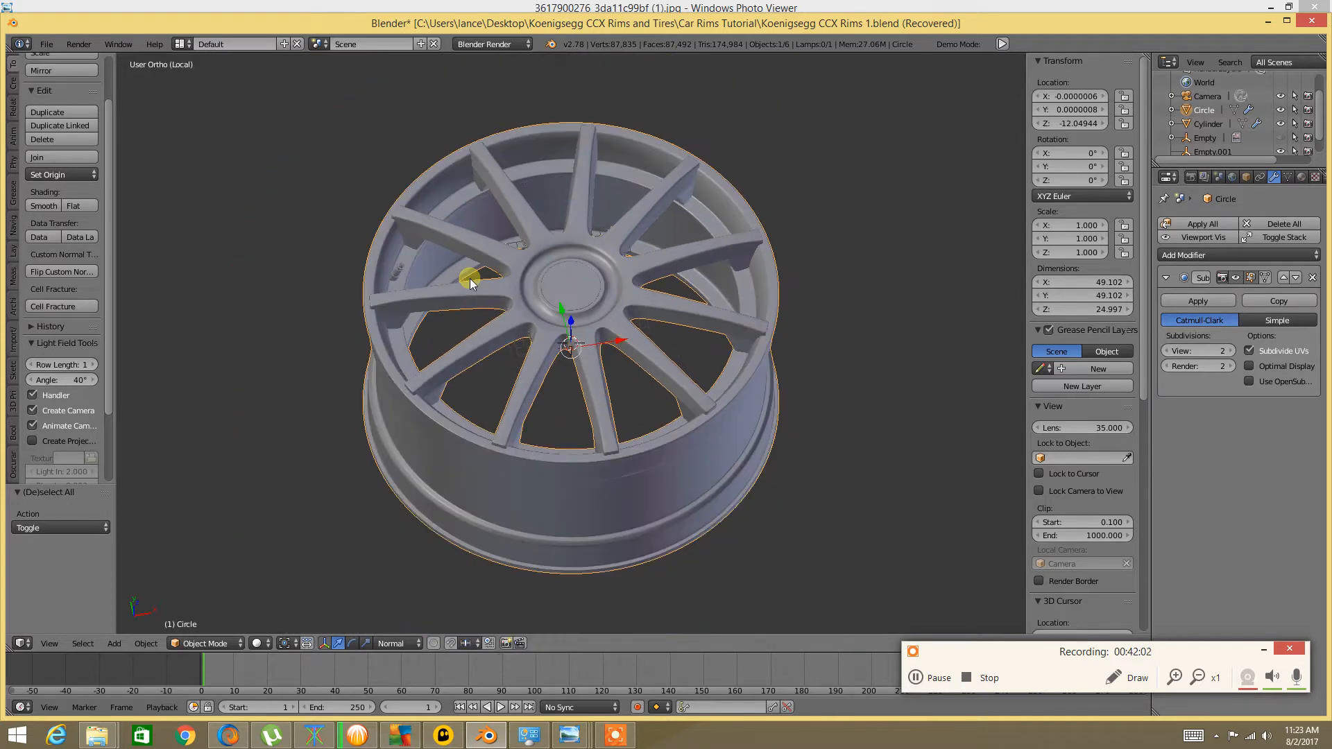
key(KP_Divide)
key(KP_Divide)
key(KP_Divide)
key(KP_Divide)
key(KP_Divide)
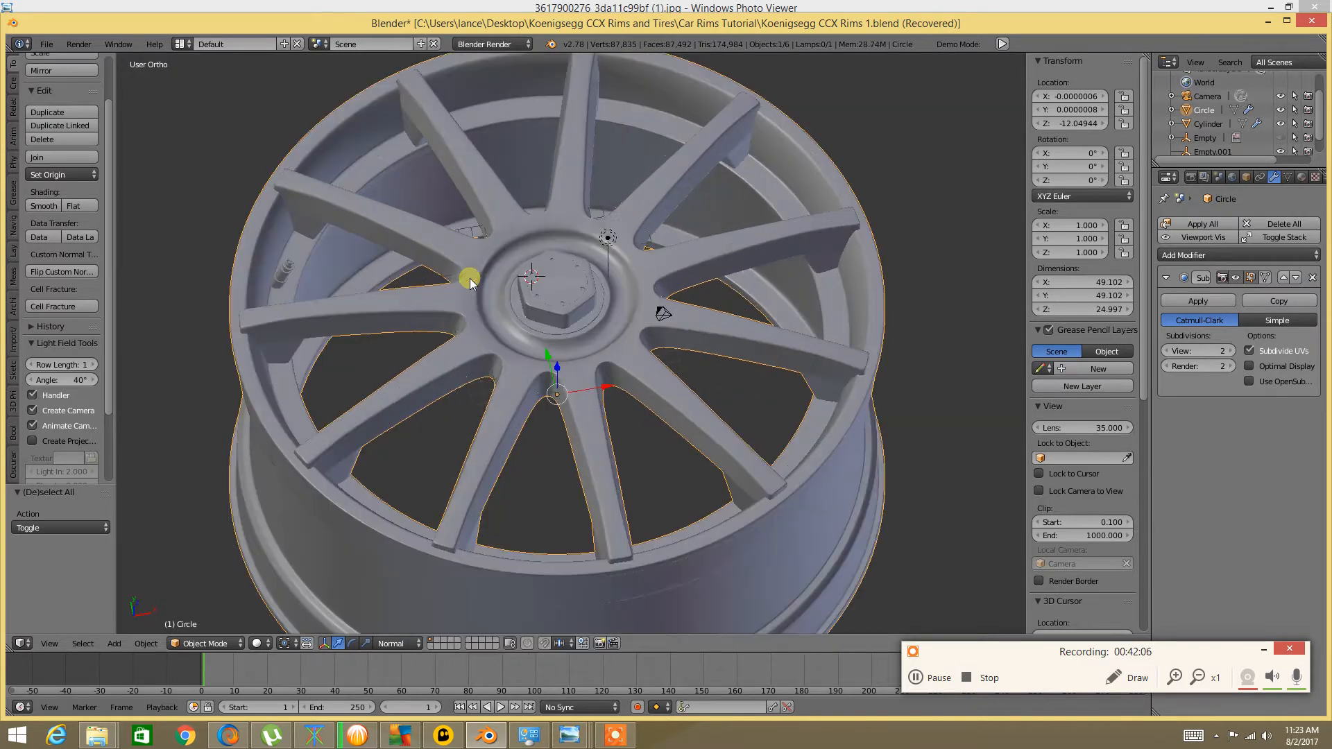
scroll(469, 281, down, 3)
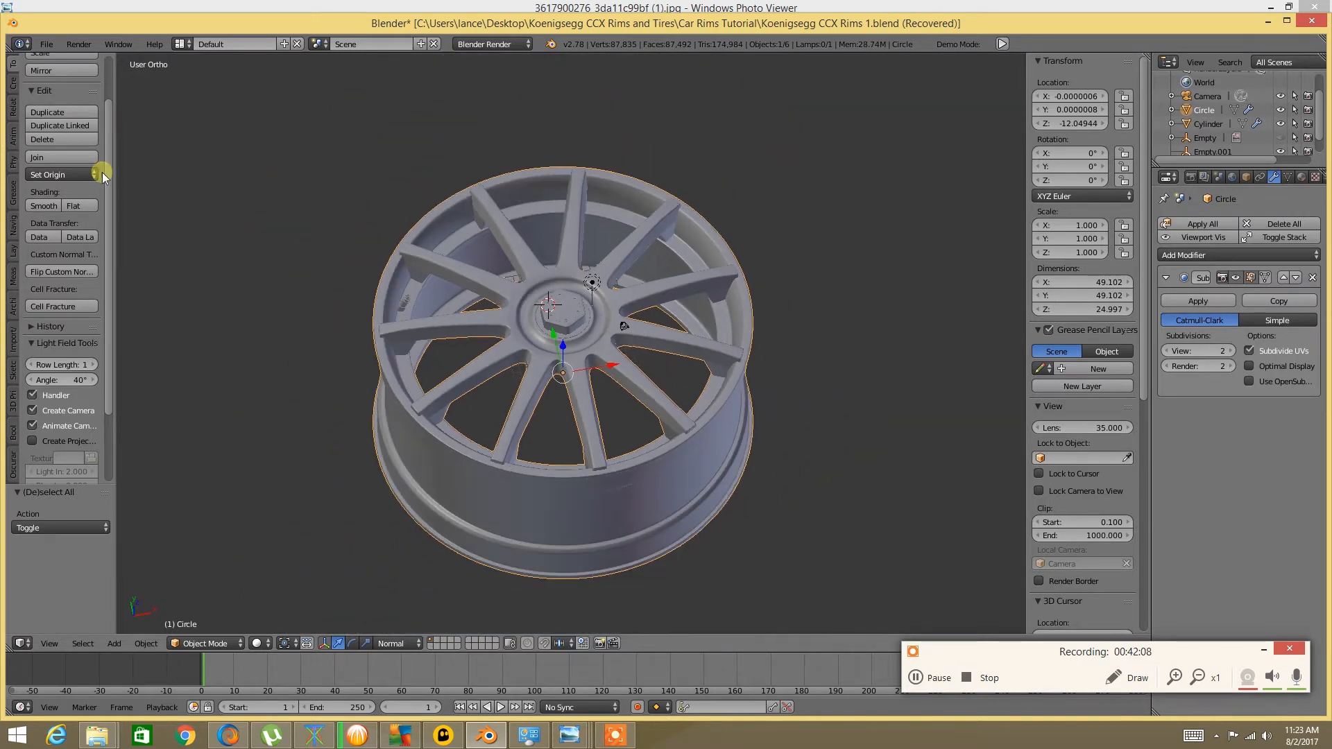
Save the recovered rim over Koenigsegg CCX Rims 1.blend in the Car Rims Tutorial folder
click(44, 46)
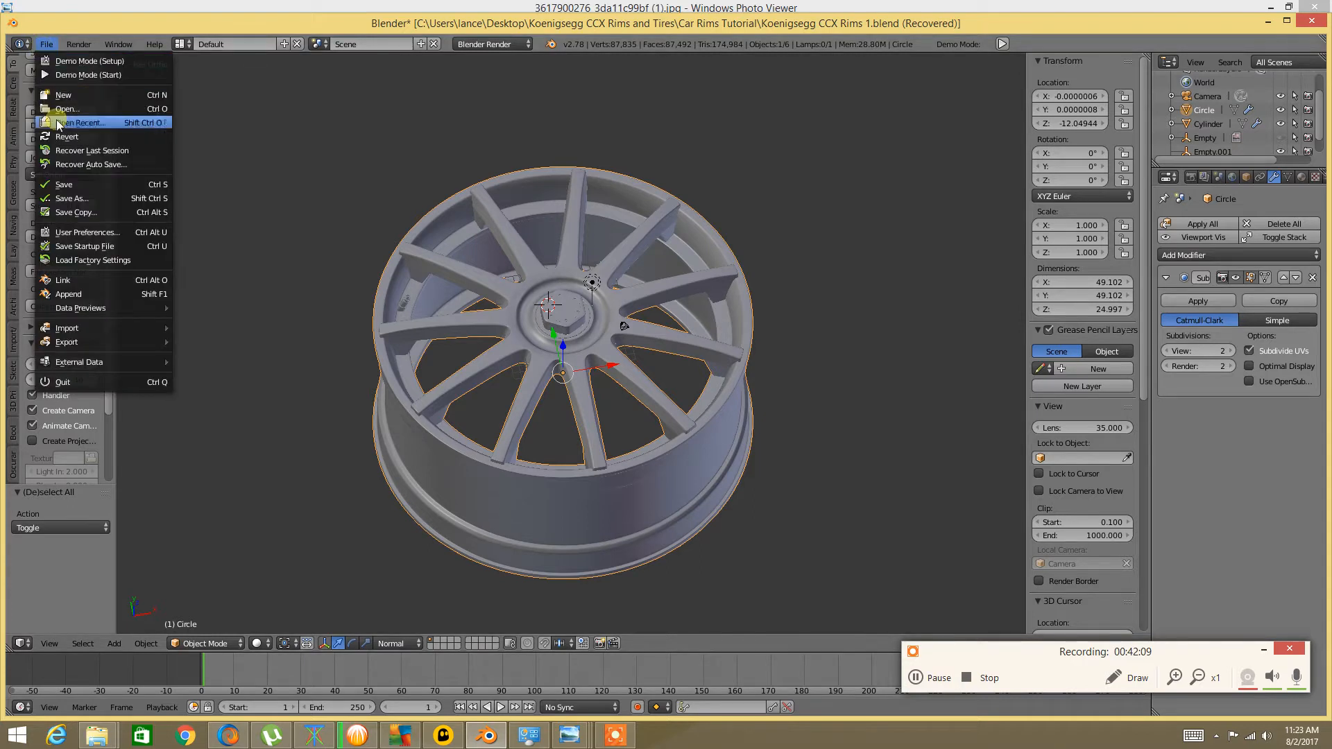
click(72, 194)
click(217, 128)
double_click(222, 131)
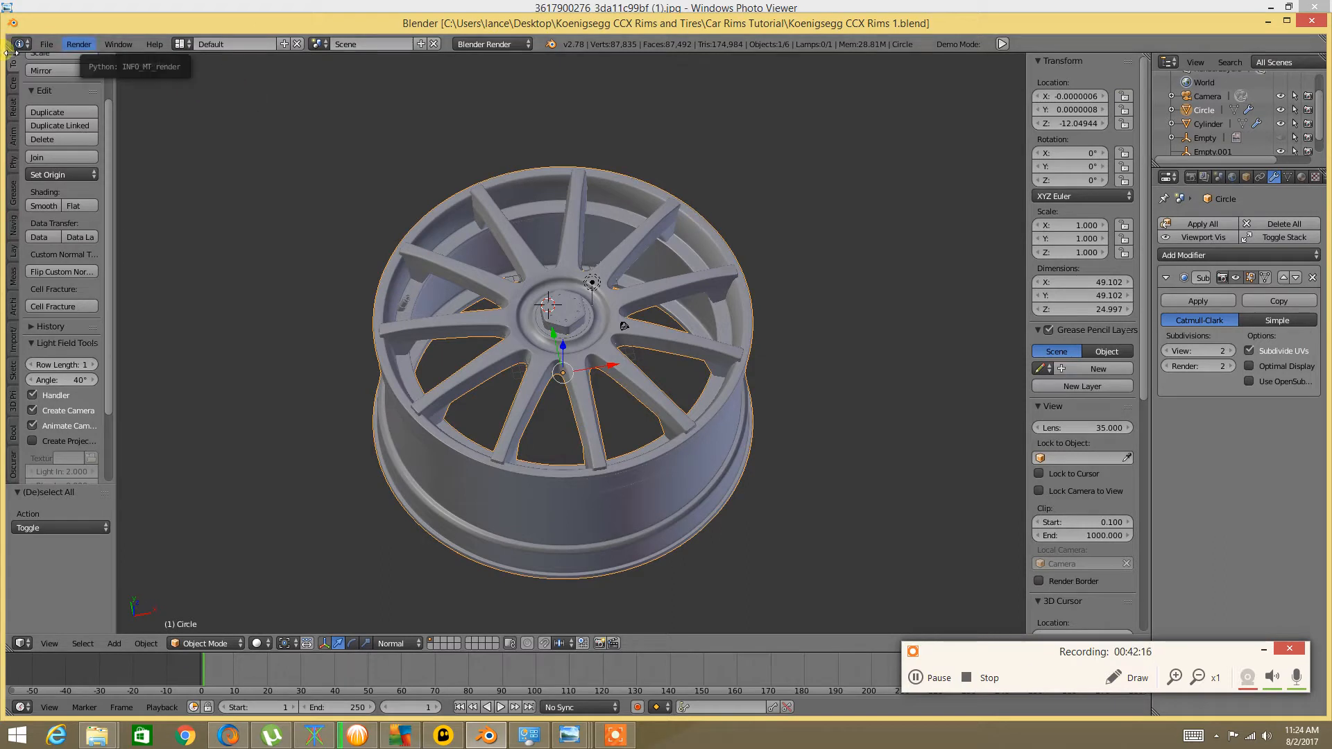
Save the scene once more under the existing file name Koenigsegg CCX Rims 1.blend
click(46, 45)
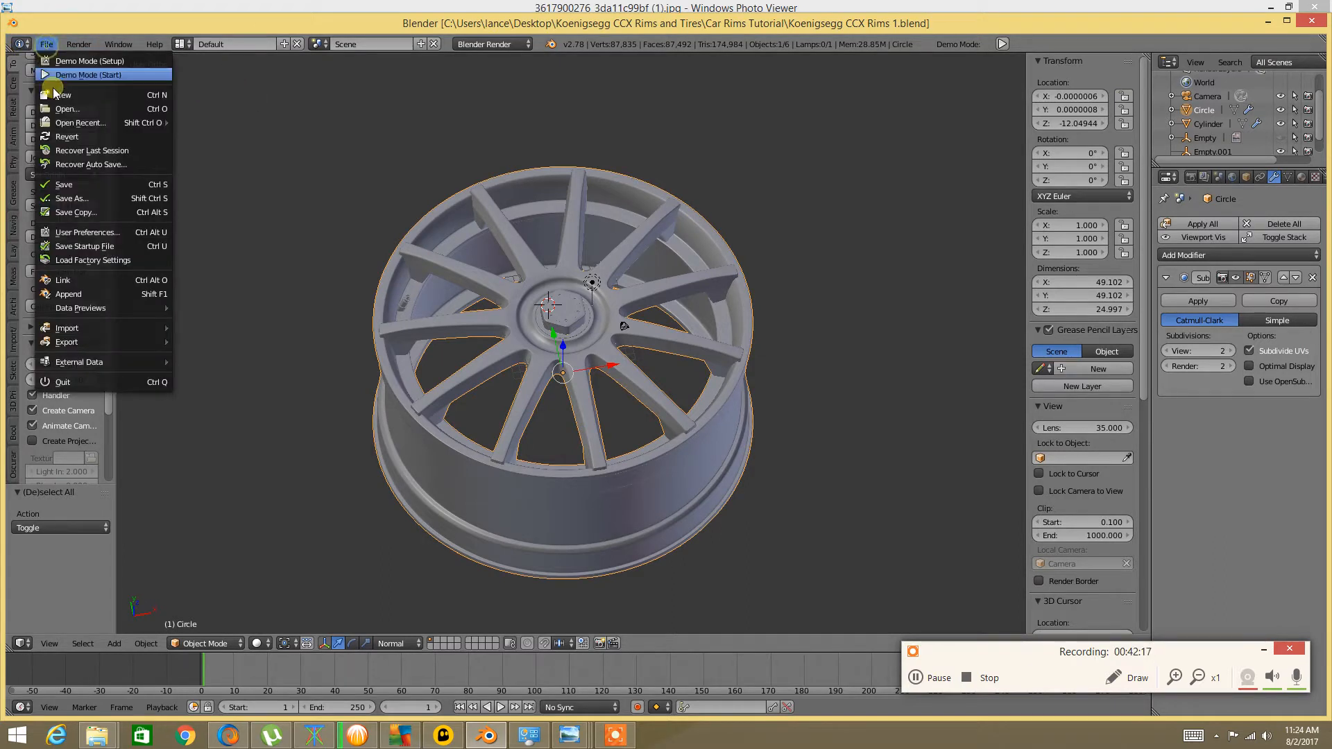
click(76, 199)
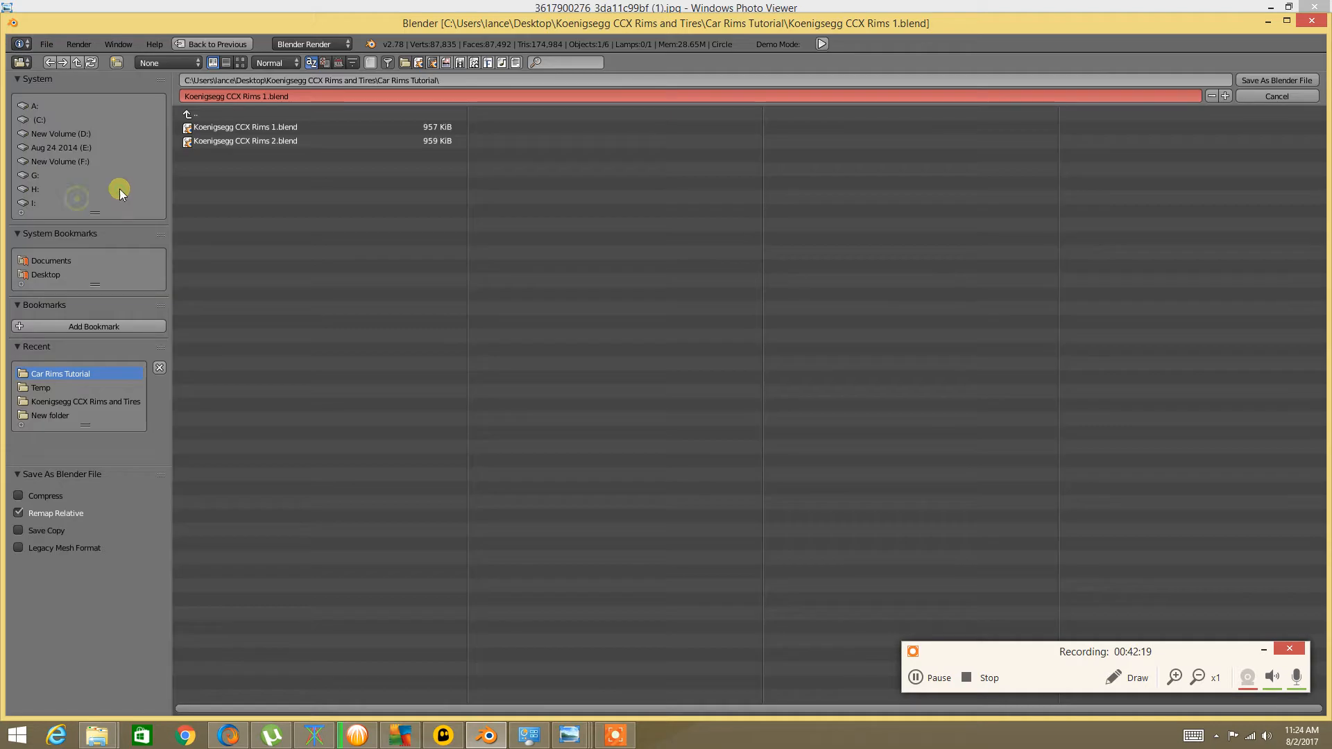
double_click(239, 129)
click(43, 45)
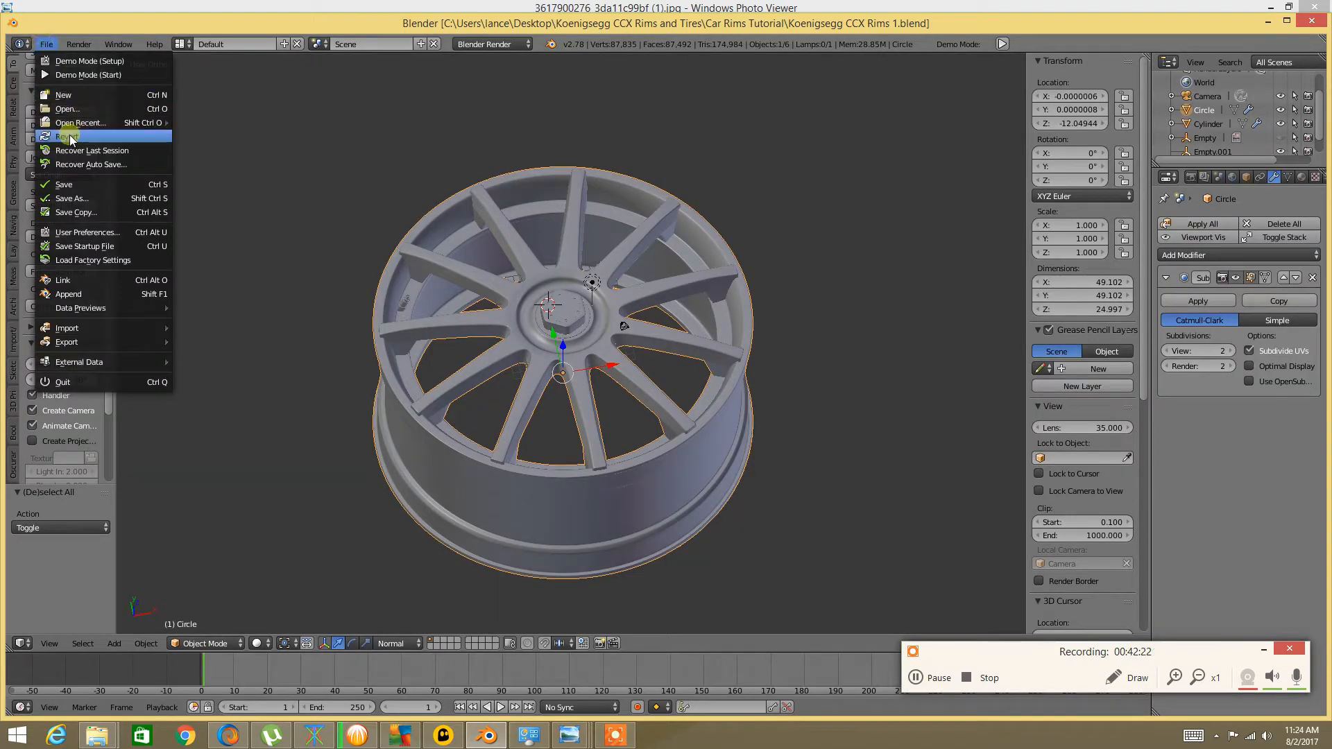
click(64, 183)
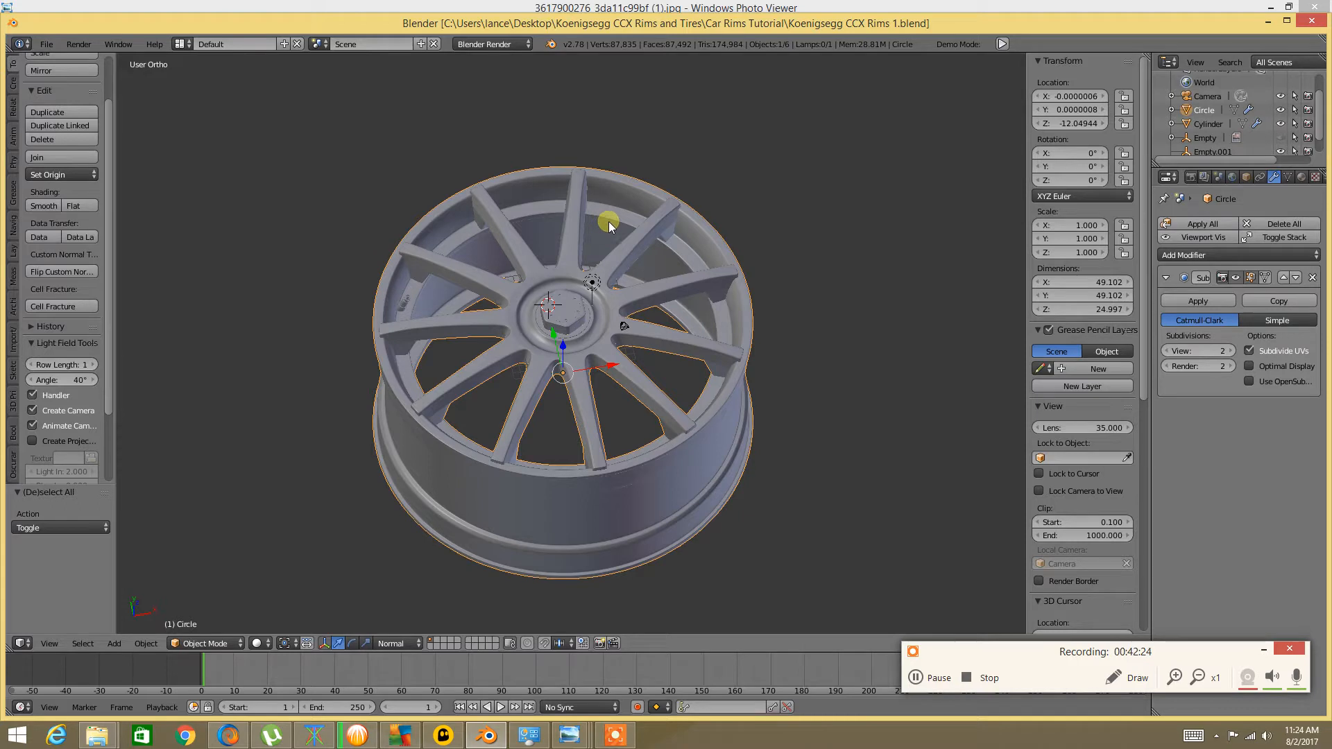
Examine the hexagonal centre nut, hub recess and spokes of the rim from close up and farther away
scroll(583, 241, up, 3)
scroll(512, 214, down, 3)
middle_drag(538, 231, 501, 376)
scroll(566, 274, up, 3)
scroll(511, 285, down, 3)
scroll(476, 280, up, 3)
scroll(607, 292, up, 4)
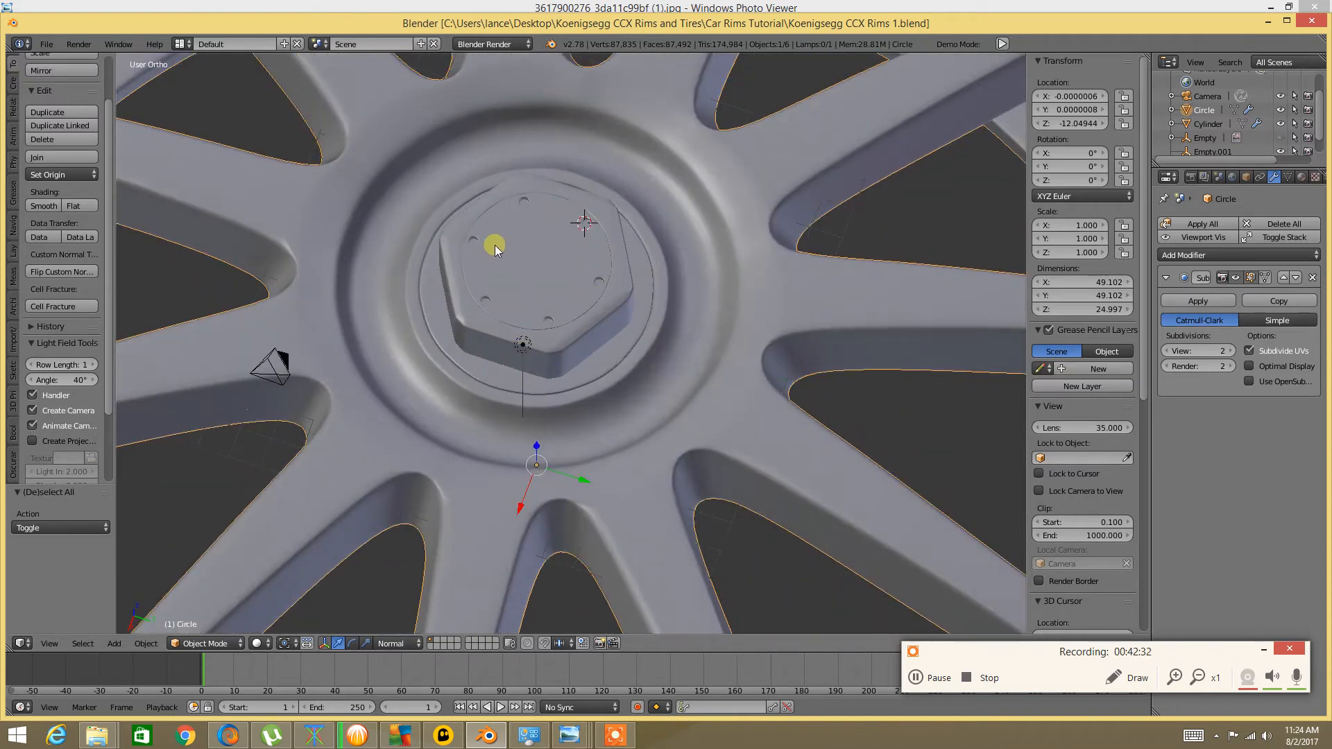
scroll(494, 244, down, 5)
middle_drag(494, 245, 520, 229)
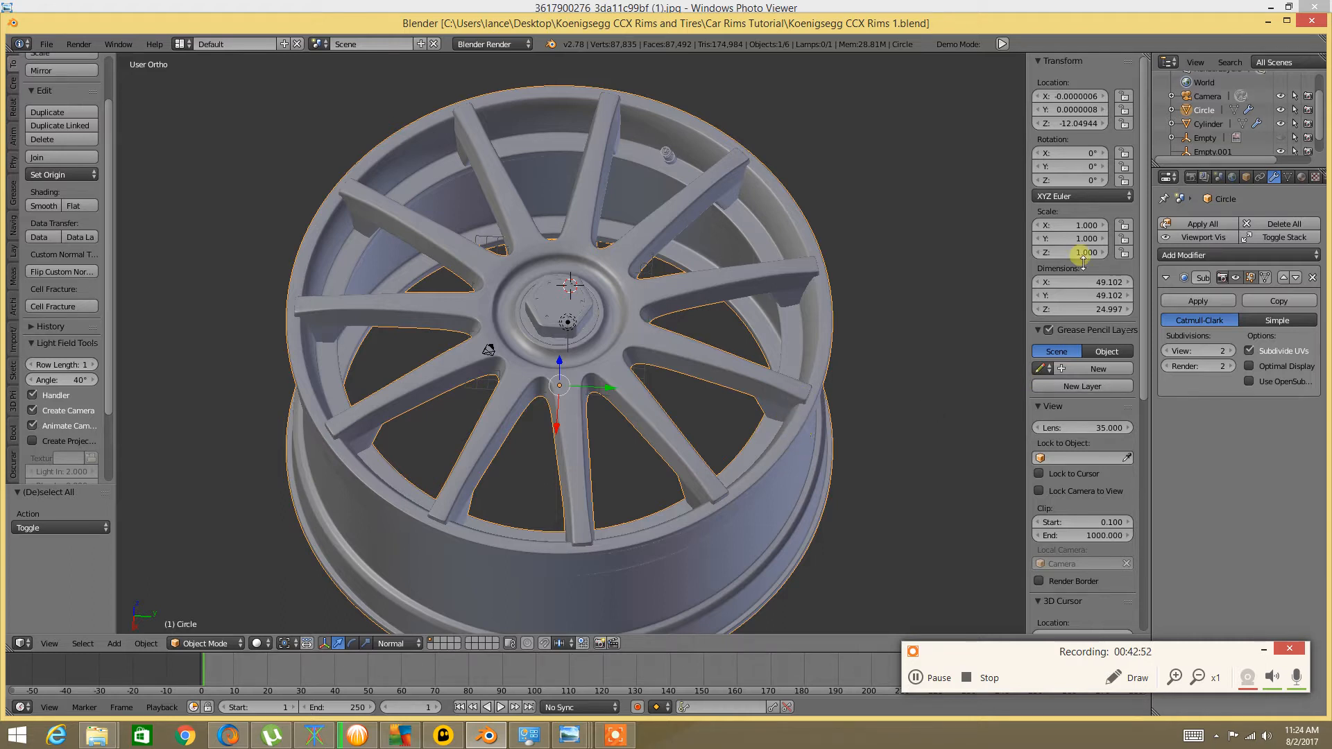
Maximize the Blender window and look over the rim's spokes, valve stem and centre nut
click(1285, 25)
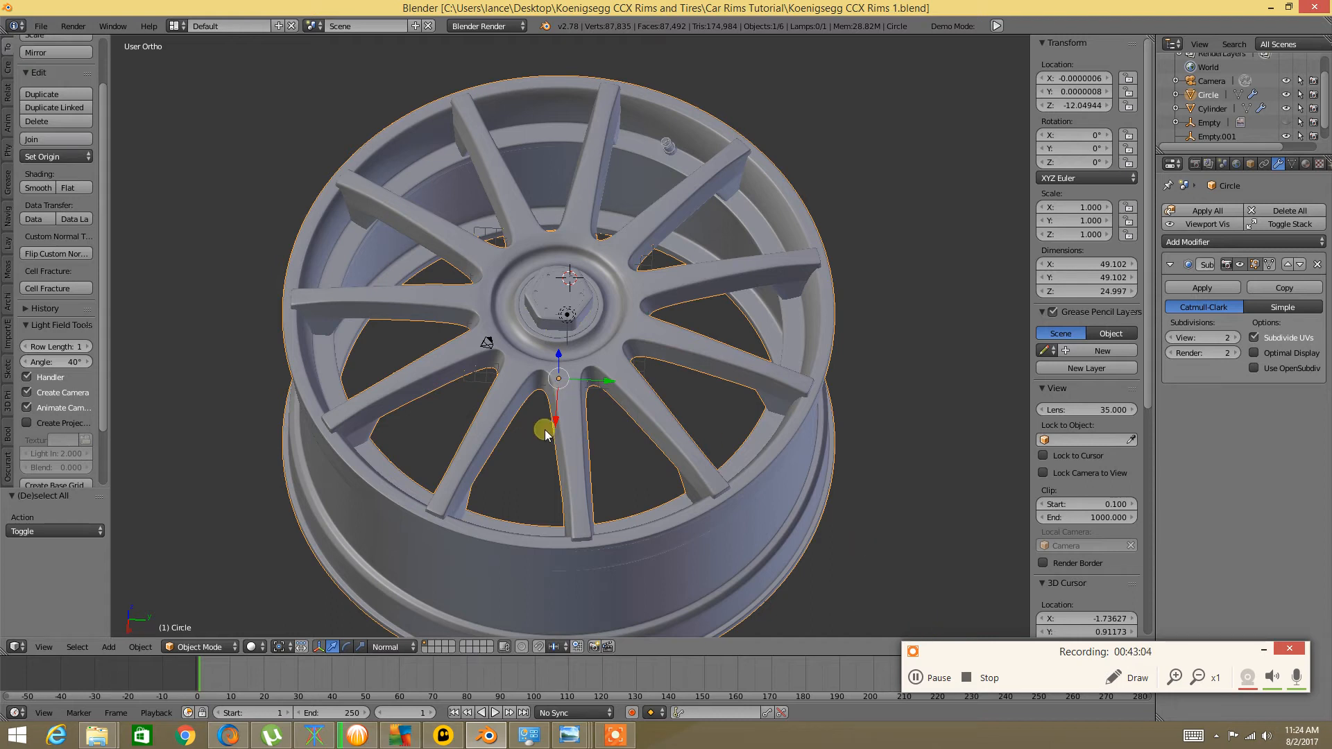
scroll(565, 351, up, 3)
shift+middle_drag(653, 234, 580, 344)
scroll(566, 384, down, 3)
scroll(581, 344, up, 1)
scroll(581, 344, up, 1)
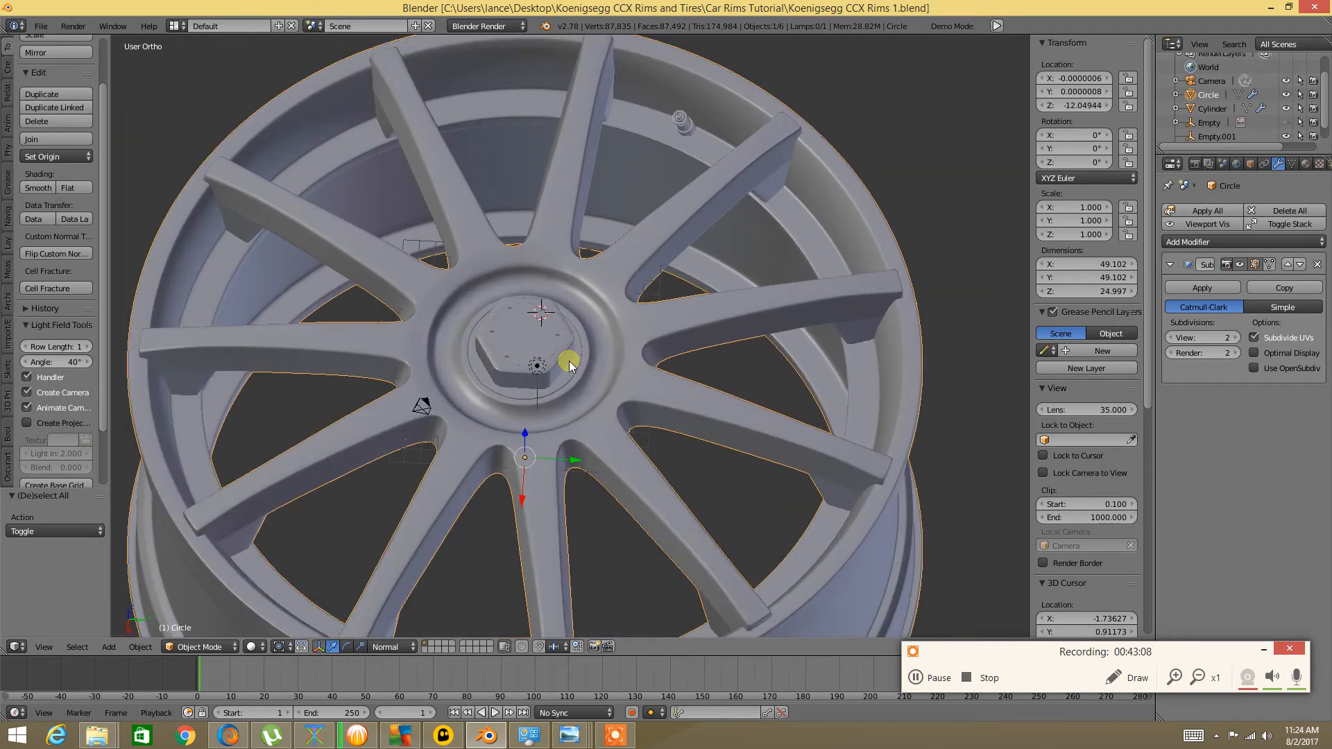